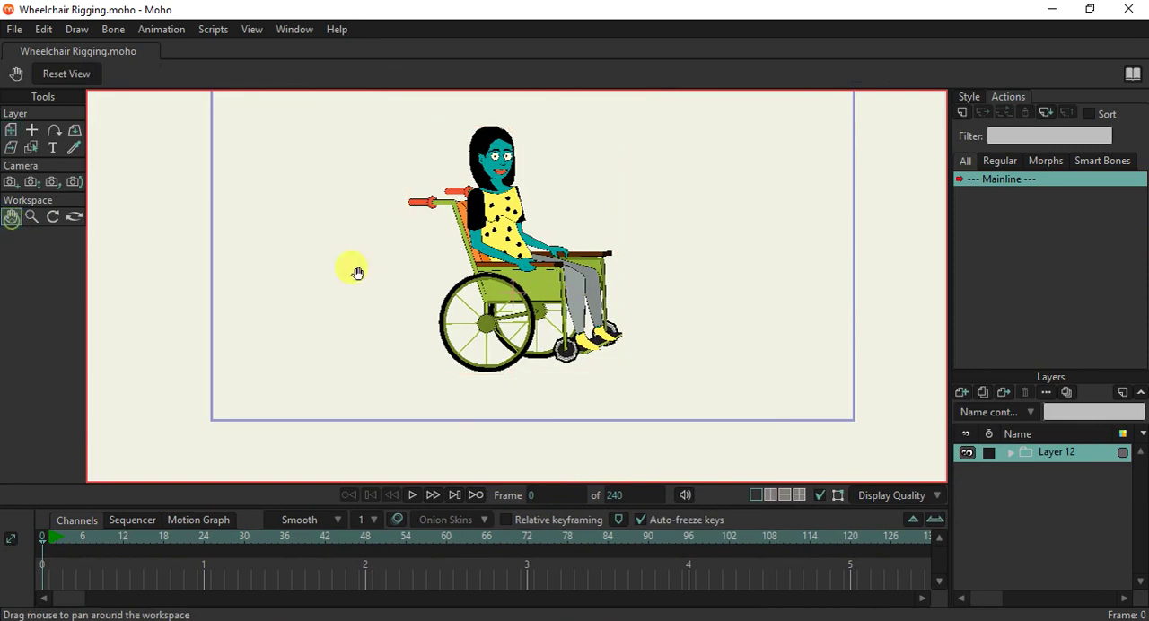
# Examine the seated woman and the wheelchair artwork up close and as a whole.
pyautogui.scroll(1, 556, 357)
pyautogui.scroll(1, 555, 357)
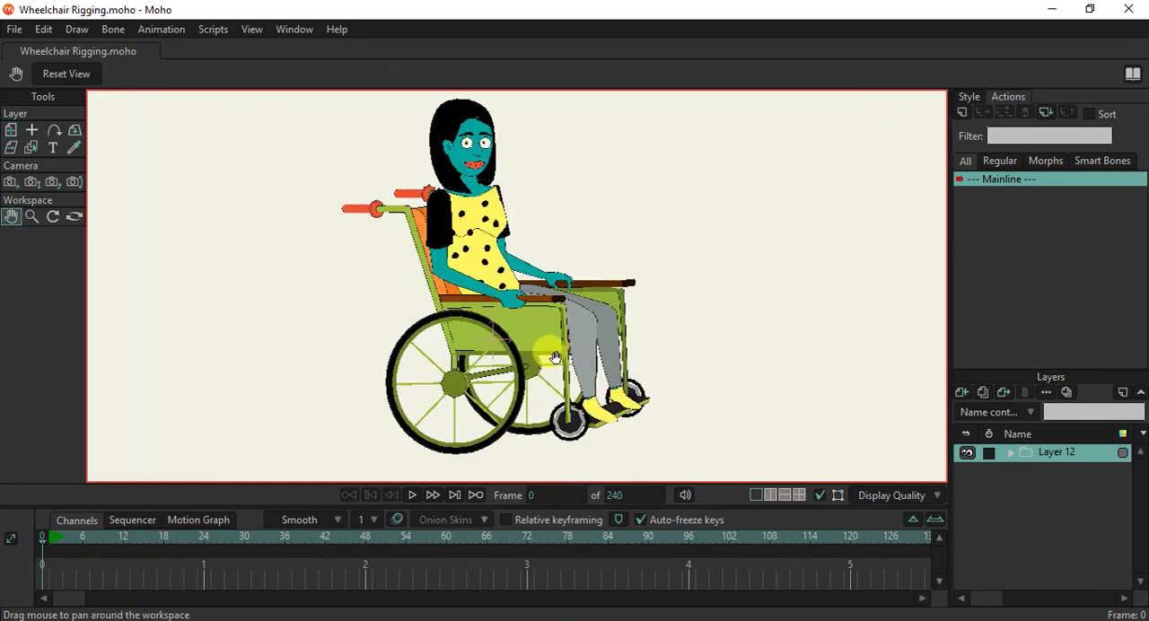
pyautogui.scroll(-1, 511, 308)
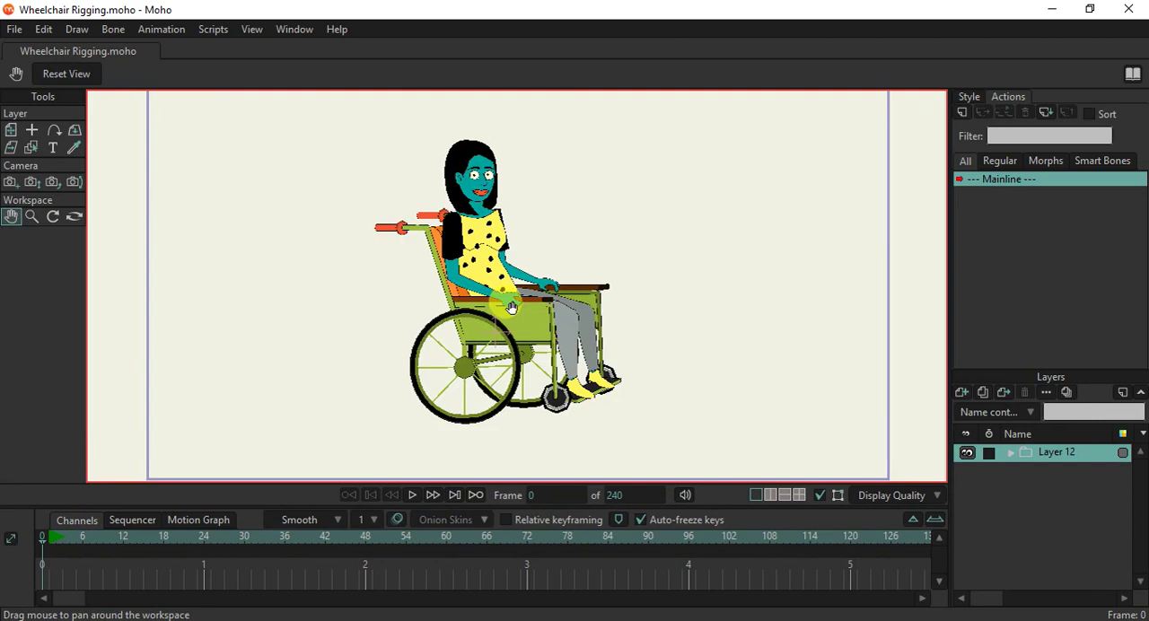
pyautogui.moveTo(510, 308); pyautogui.dragTo(513, 325)
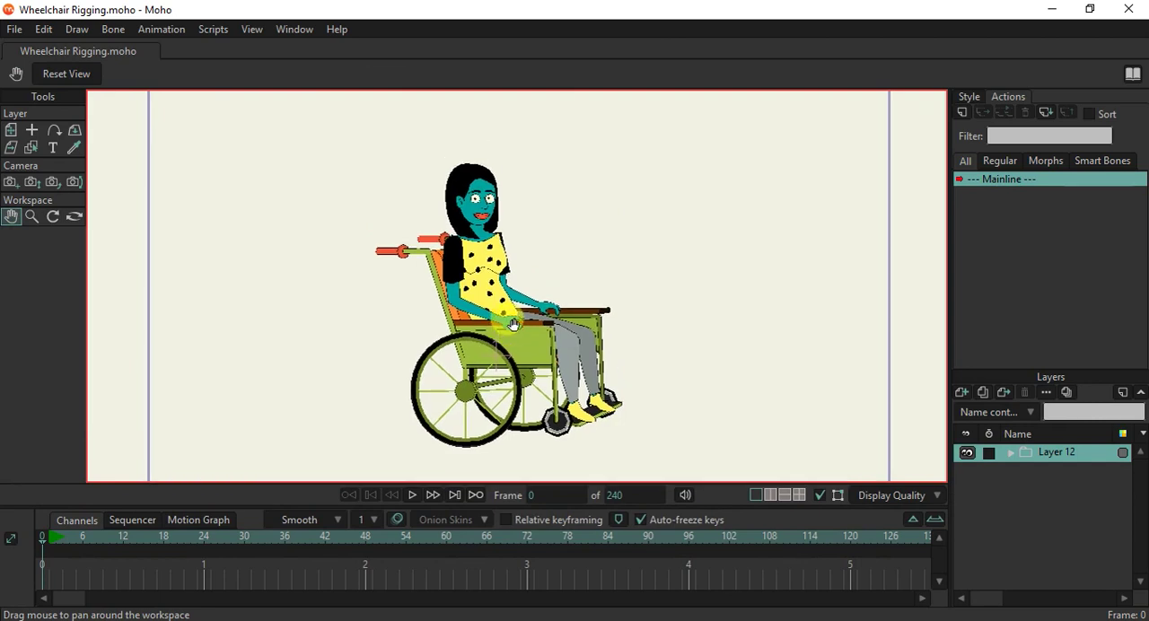
pyautogui.scroll(-1, 512, 325)
pyautogui.scroll(1, 513, 324)
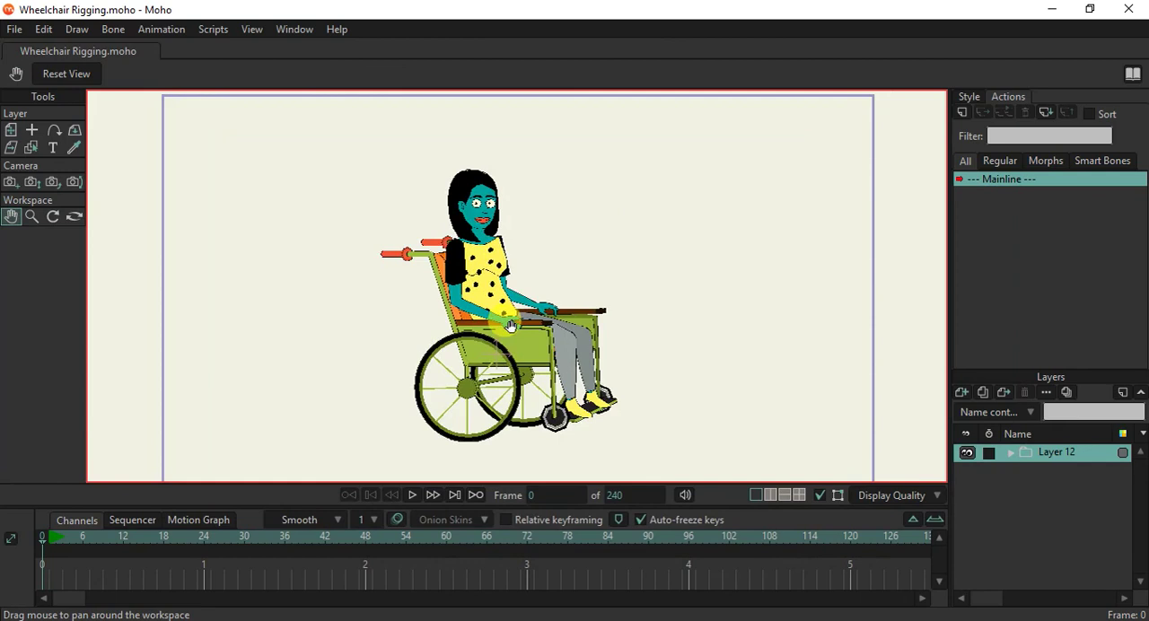
pyautogui.scroll(3, 512, 326)
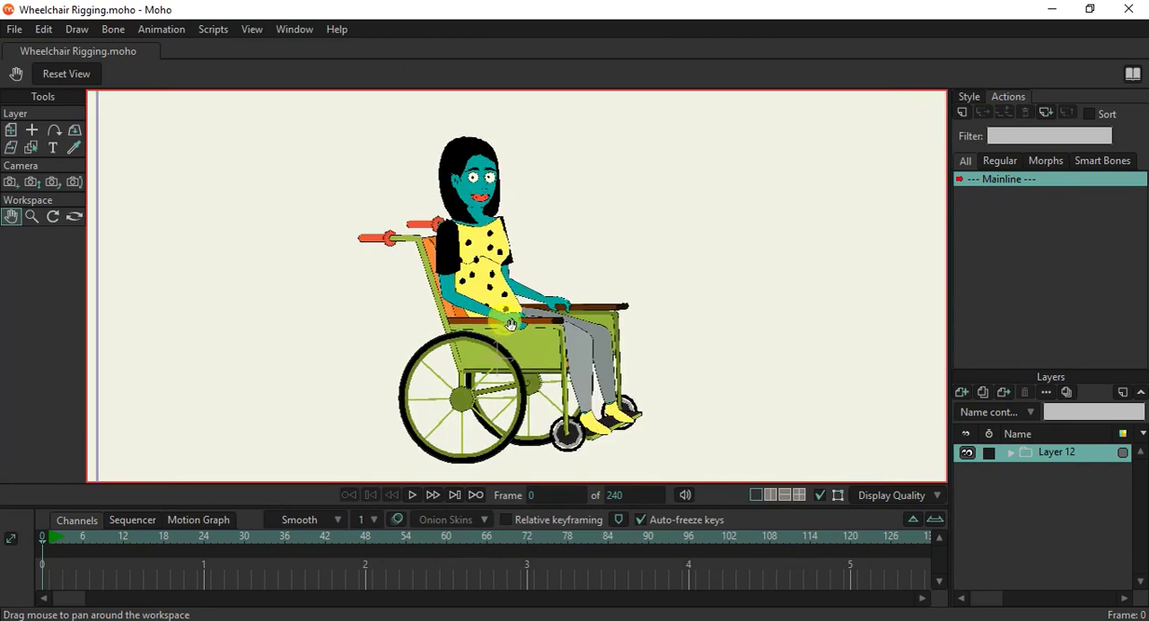
pyautogui.scroll(1, 511, 323)
pyautogui.scroll(-1, 508, 323)
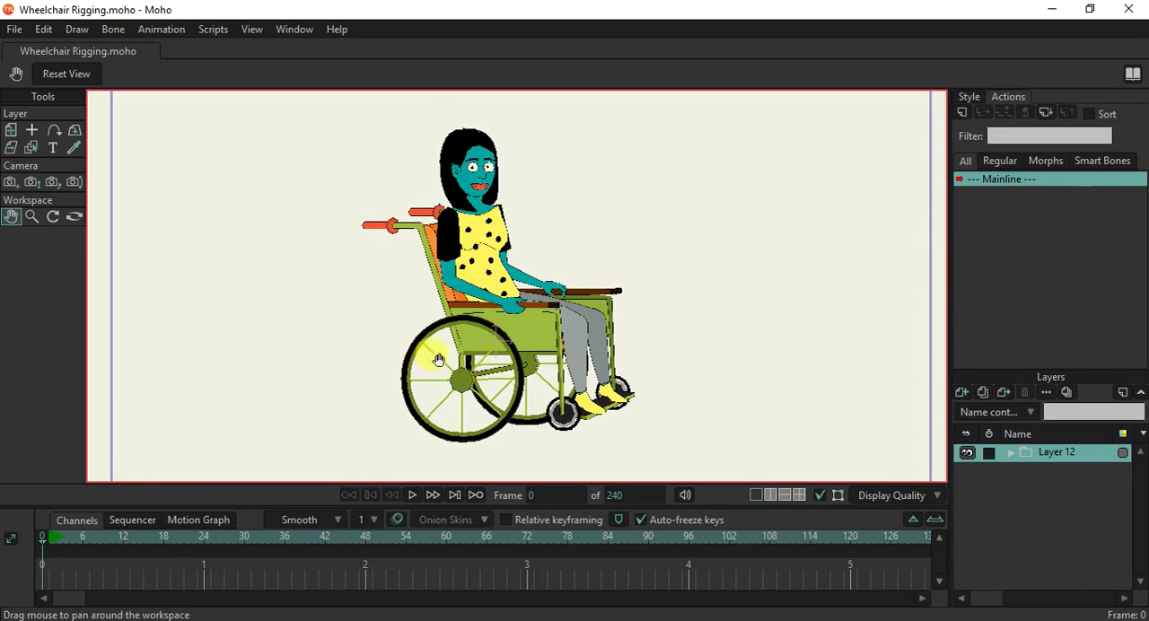
pyautogui.moveTo(452, 341)
pyautogui.mouseDown()
pyautogui.moveTo(440, 350)
pyautogui.moveTo(451, 353)
pyautogui.mouseUp()
pyautogui.scroll(4, 451, 352)
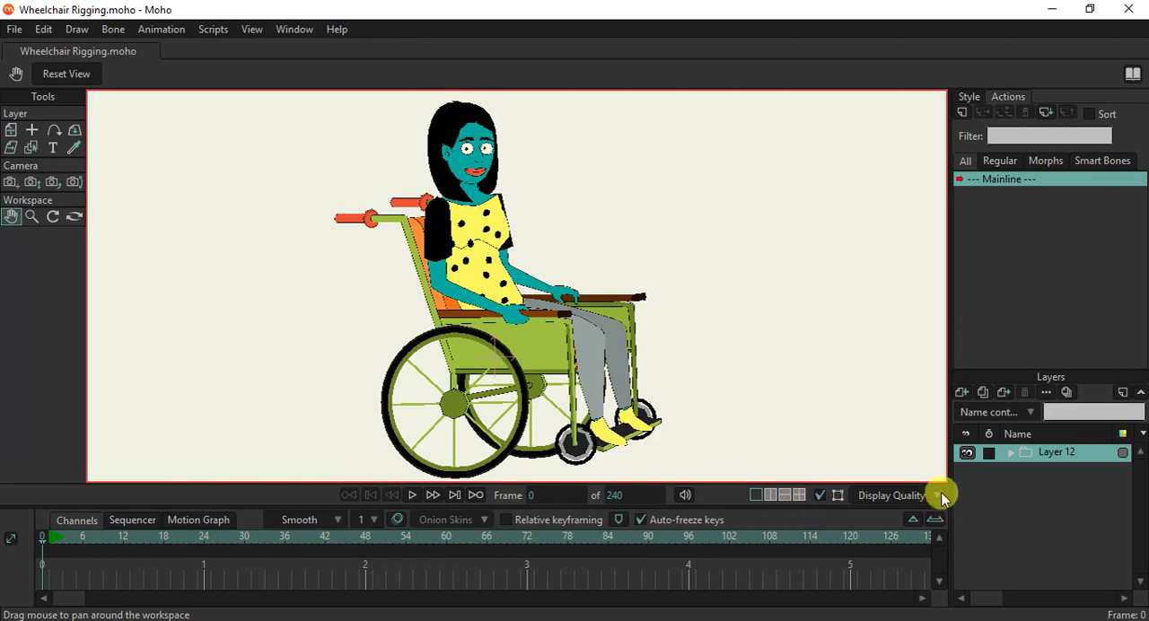
pyautogui.scroll(-4, 561, 396)
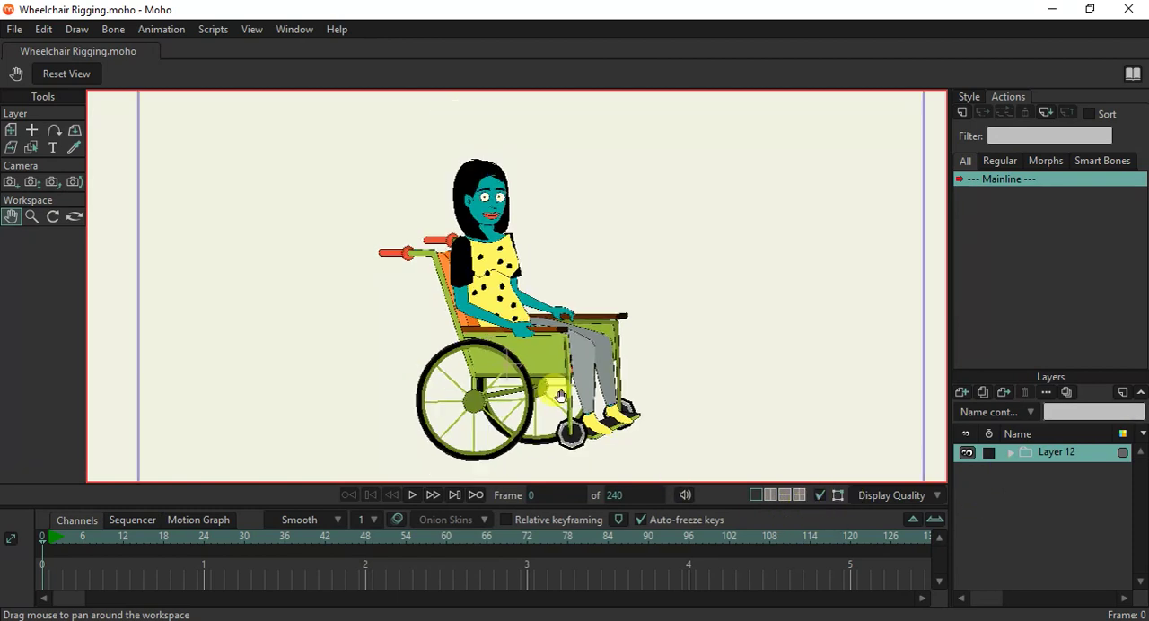
pyautogui.scroll(1, 560, 395)
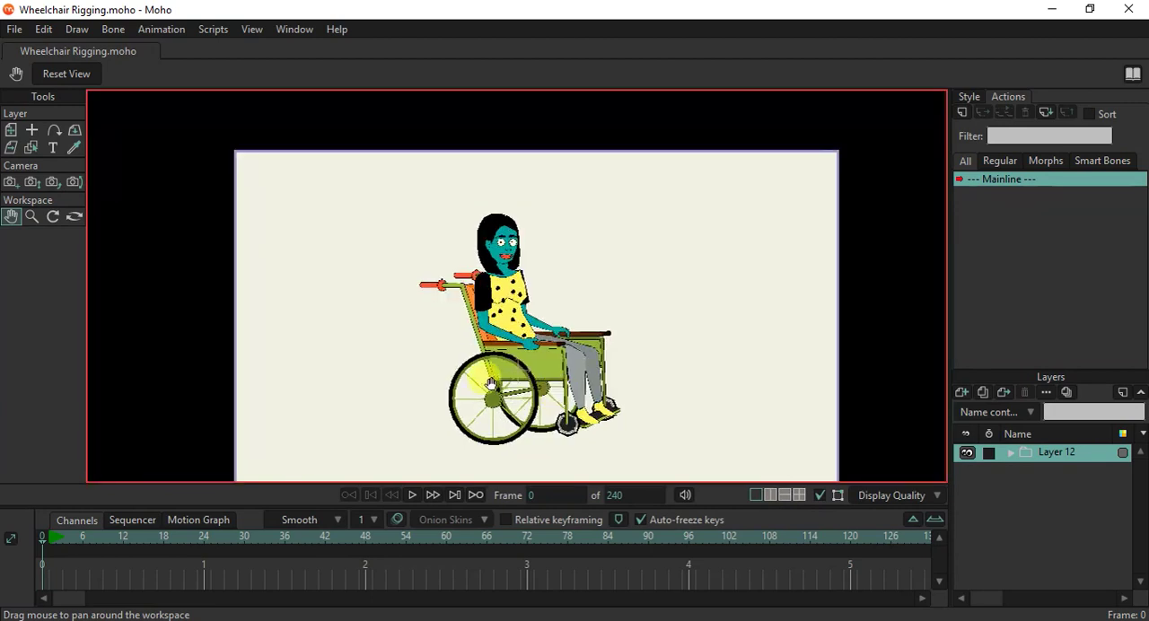
pyautogui.scroll(1, 495, 378)
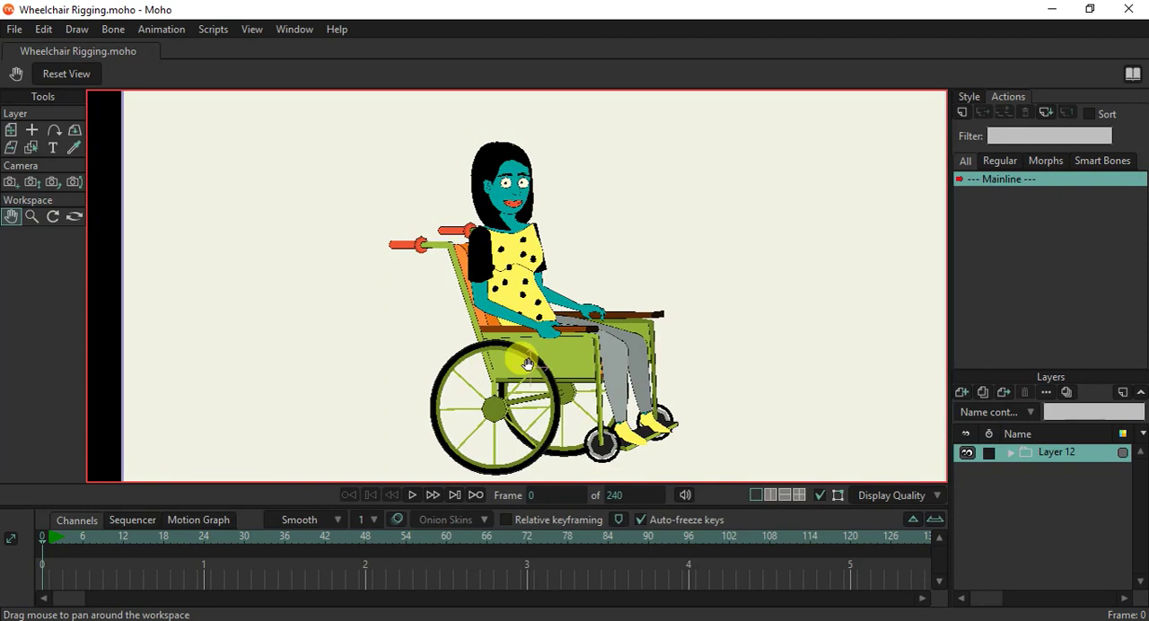
pyautogui.rightClick(1020, 454)
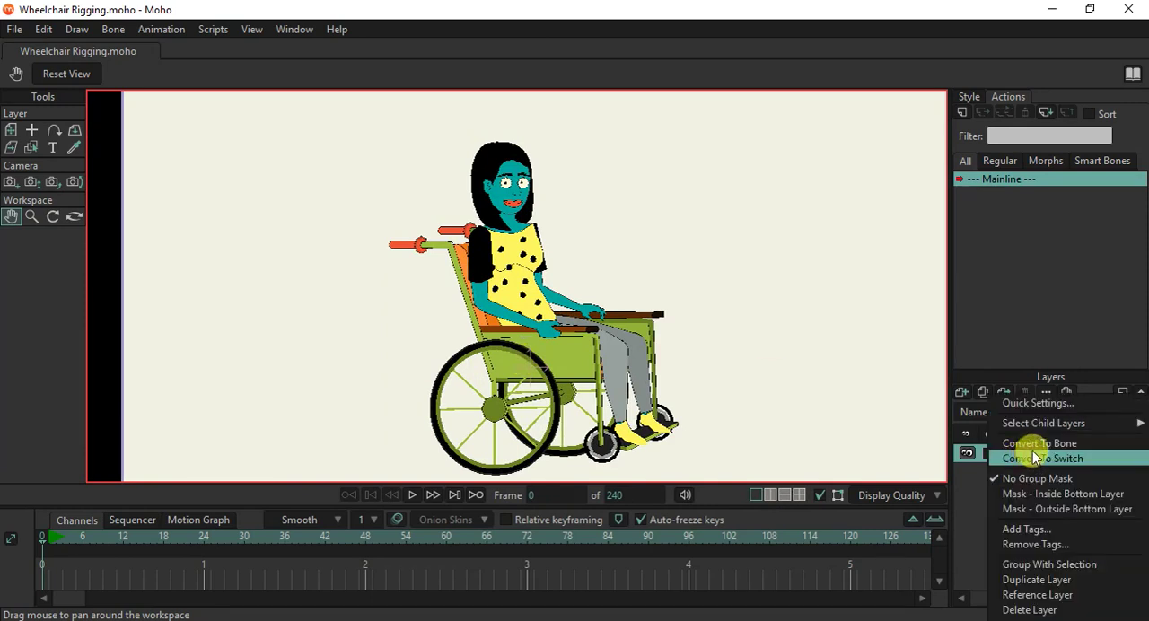
pyautogui.click(1037, 442)
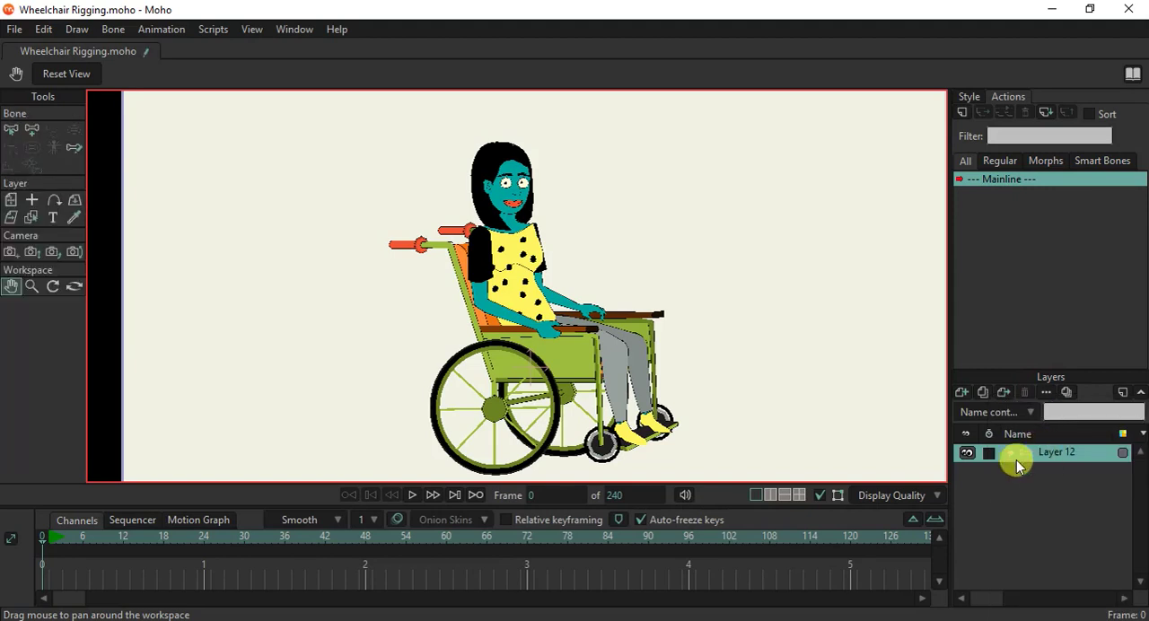
pyautogui.hotkey('ctrl', 'z')
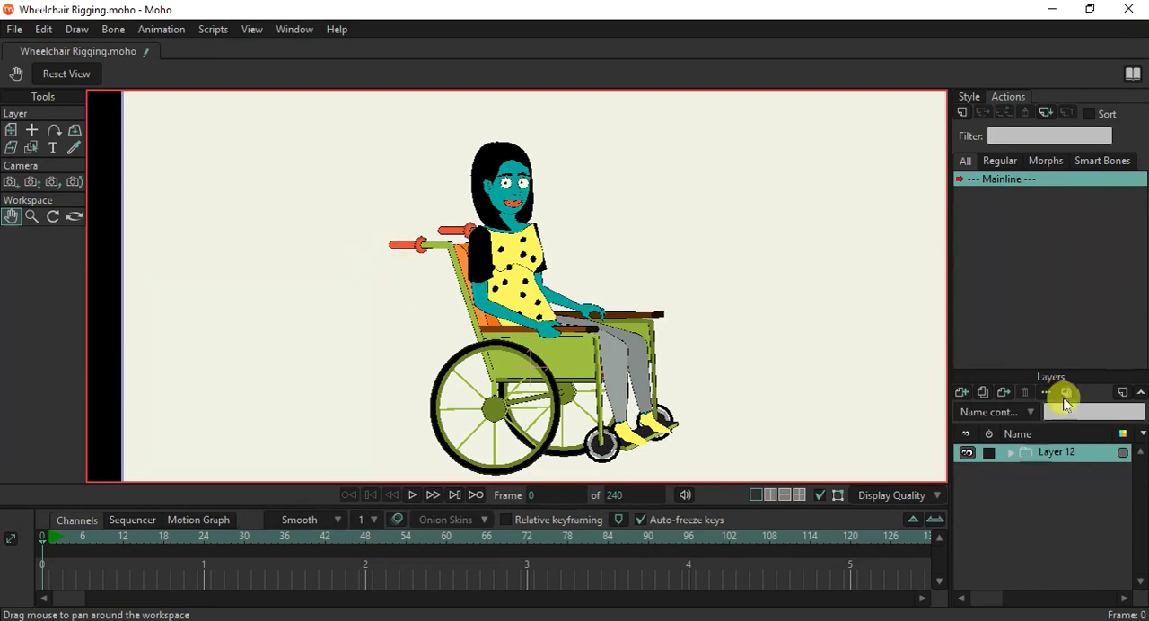
# Convert the Layer 12 group to a bone layer and rename it WheelChair.
pyautogui.rightClick(1040, 454)
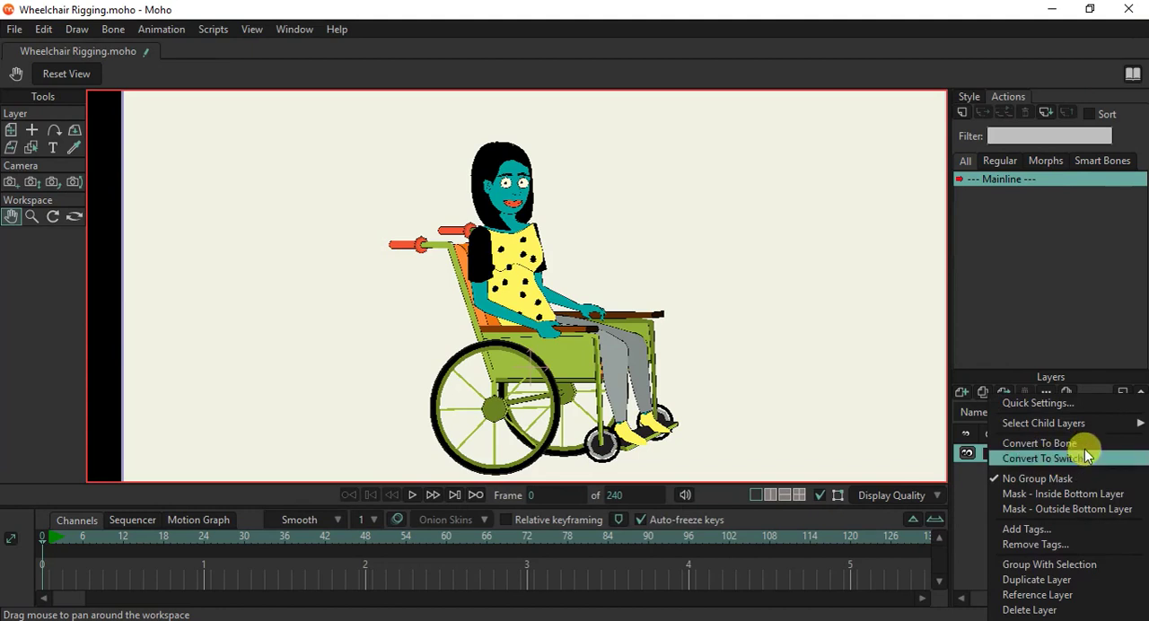
pyautogui.click(1084, 446)
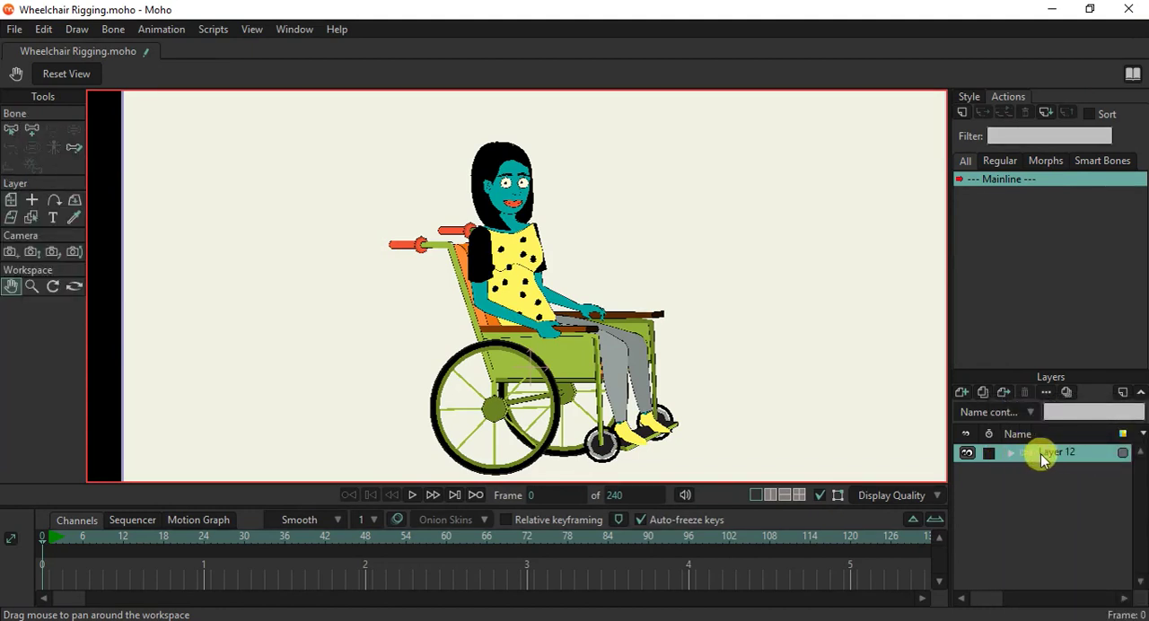
pyautogui.doubleClick(1057, 453)
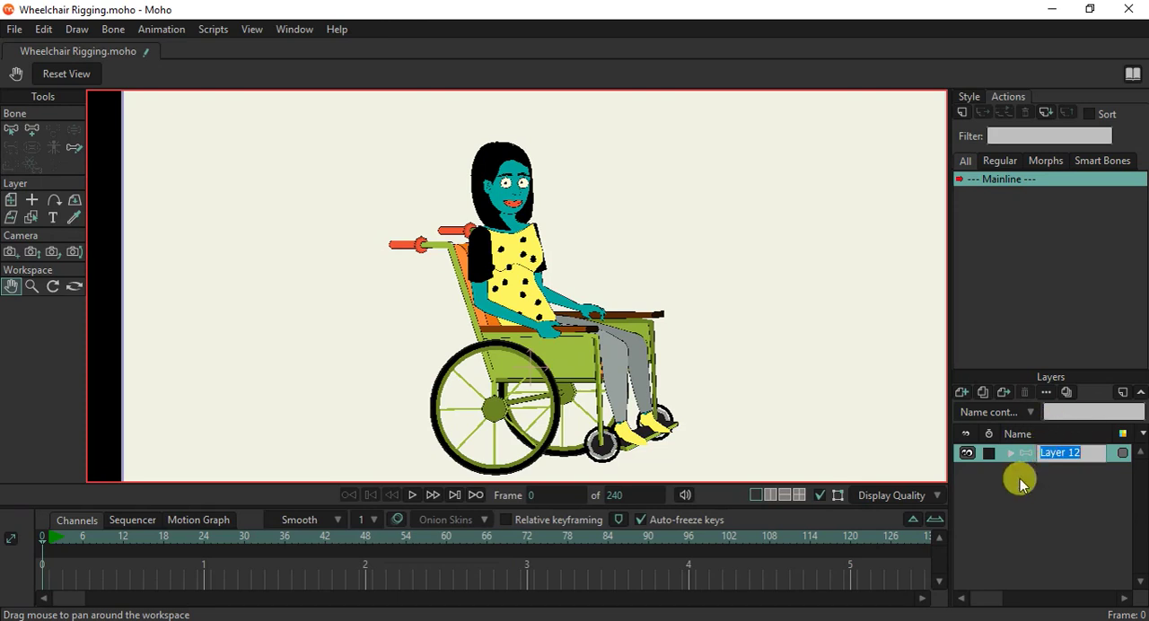
pyautogui.write('W')
pyautogui.write('heelChair')
pyautogui.press('Return')
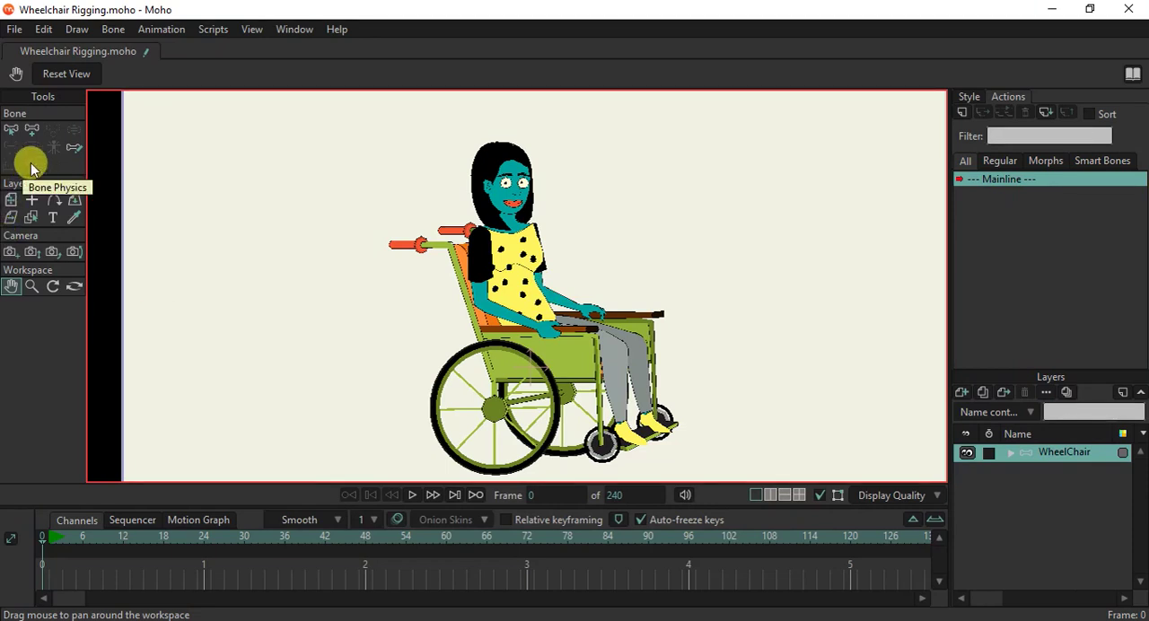
# Set the Arm layer's origin at the shoulder and move the arm clear behind the wheelchair, to about X -1.1251.
pyautogui.click(1012, 452)
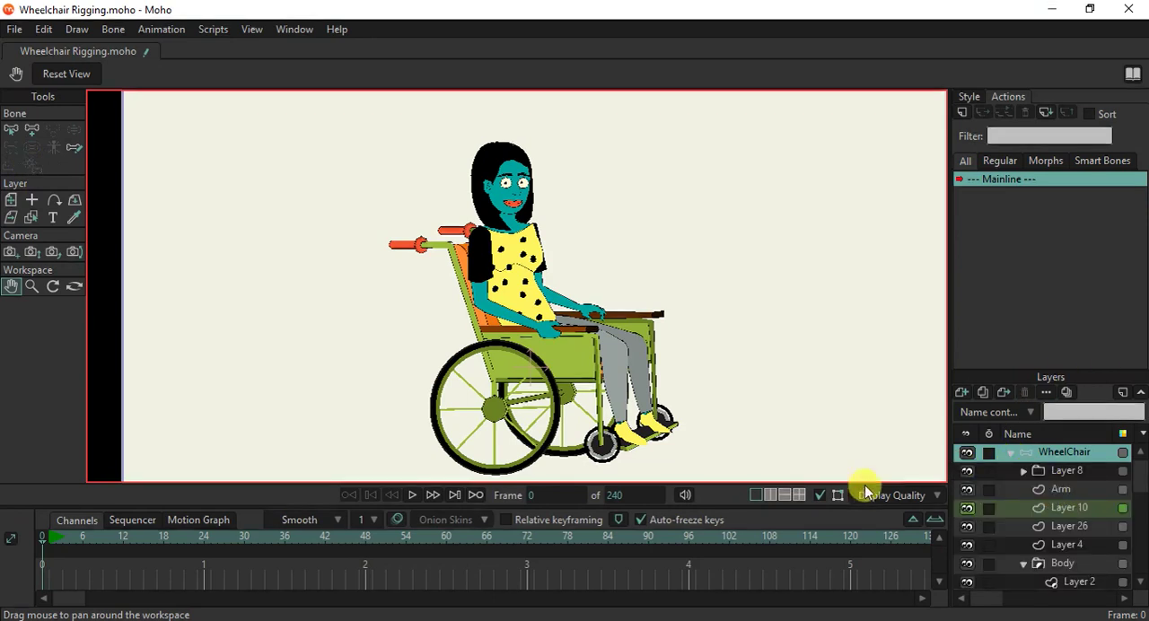
pyautogui.click(1063, 490)
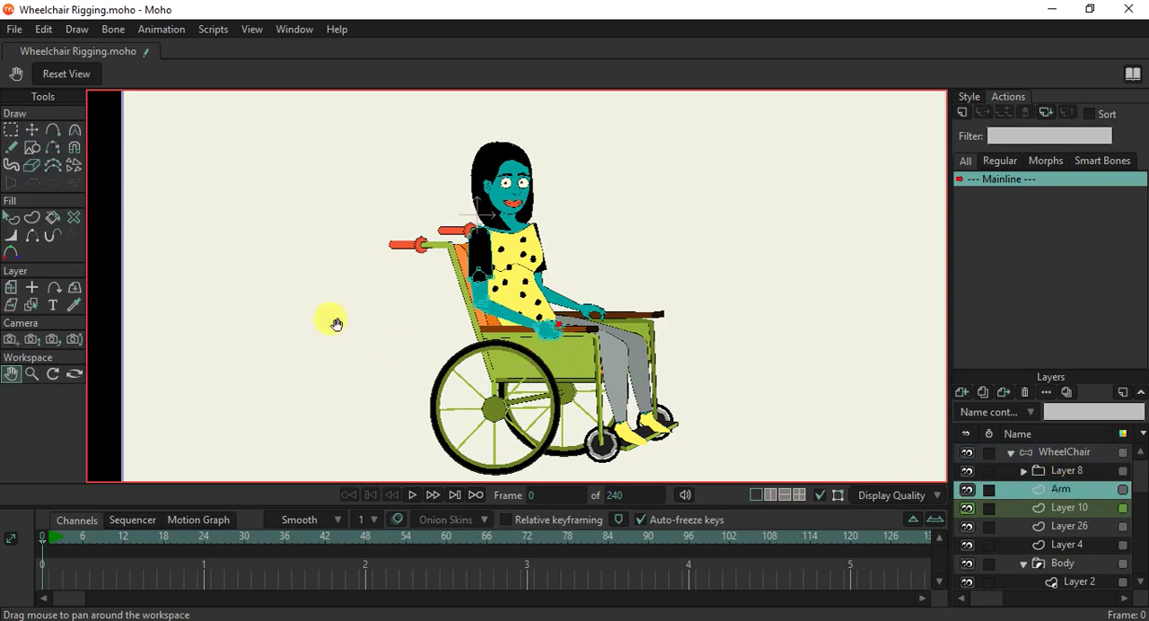
pyautogui.click(36, 131)
pyautogui.click(11, 287)
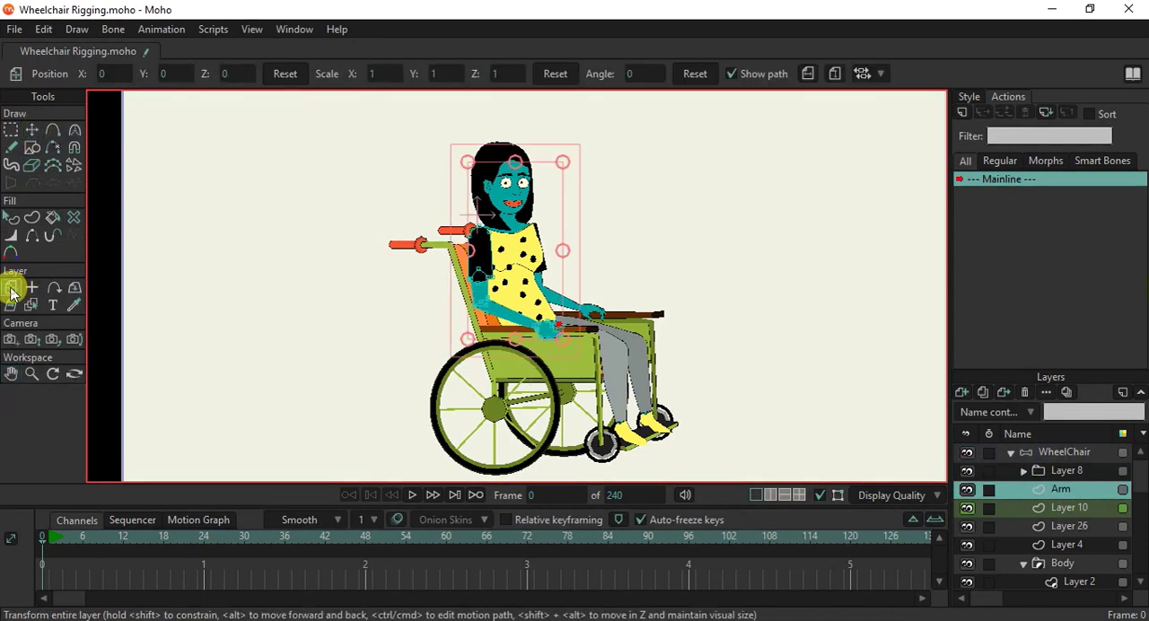
pyautogui.click(32, 287)
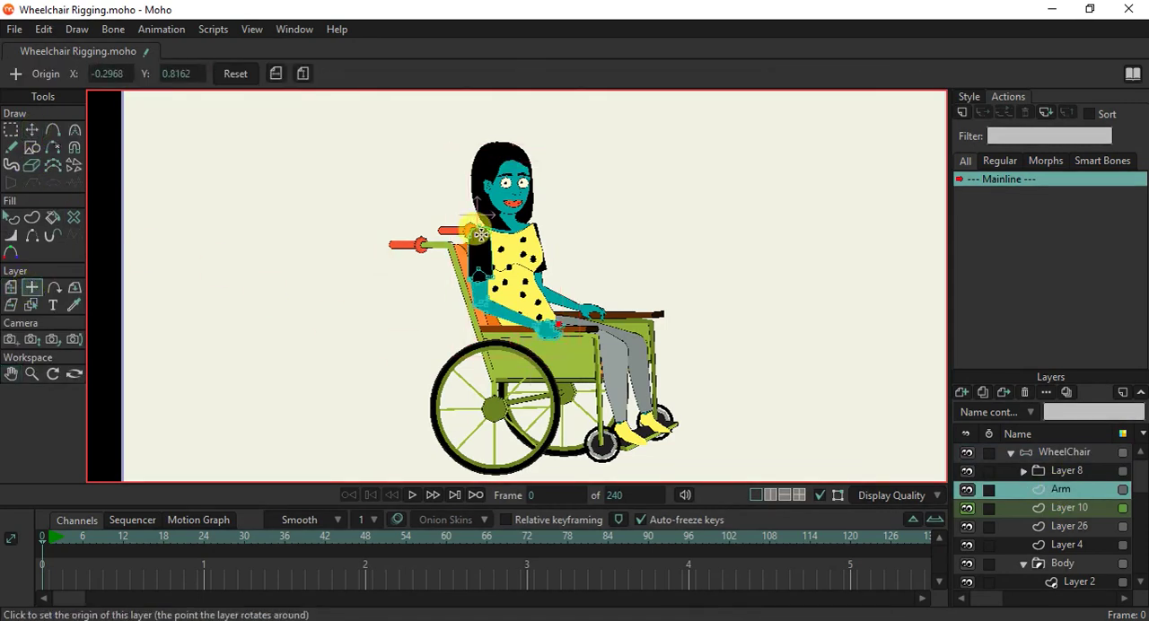
pyautogui.click(480, 233)
pyautogui.click(10, 287)
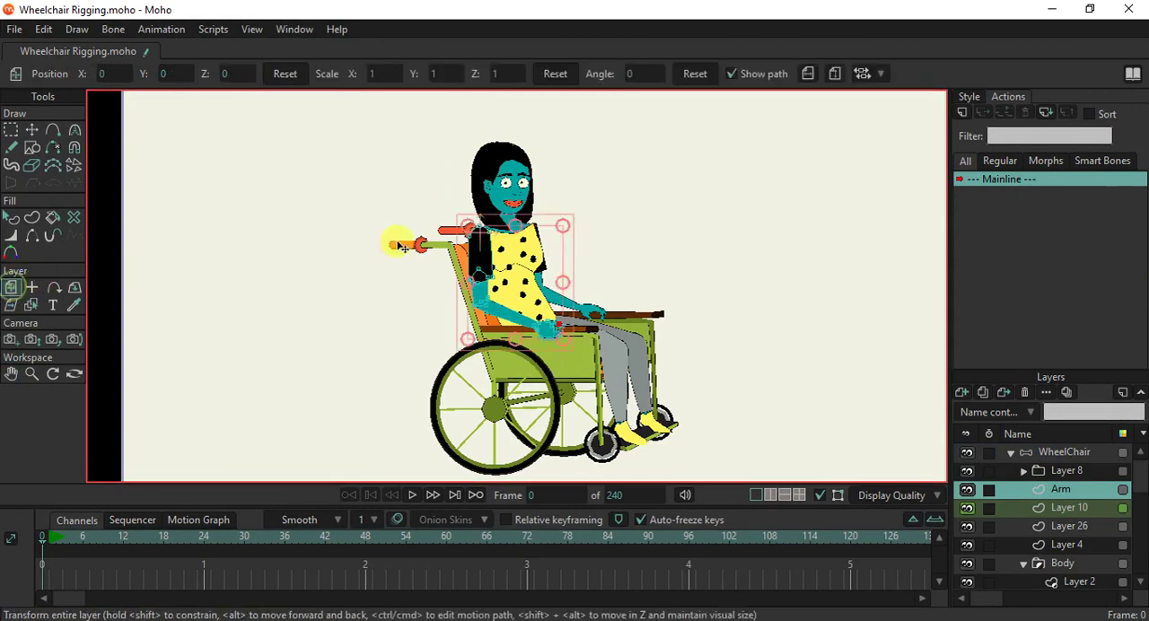
pyautogui.moveTo(516, 277); pyautogui.dragTo(313, 287)
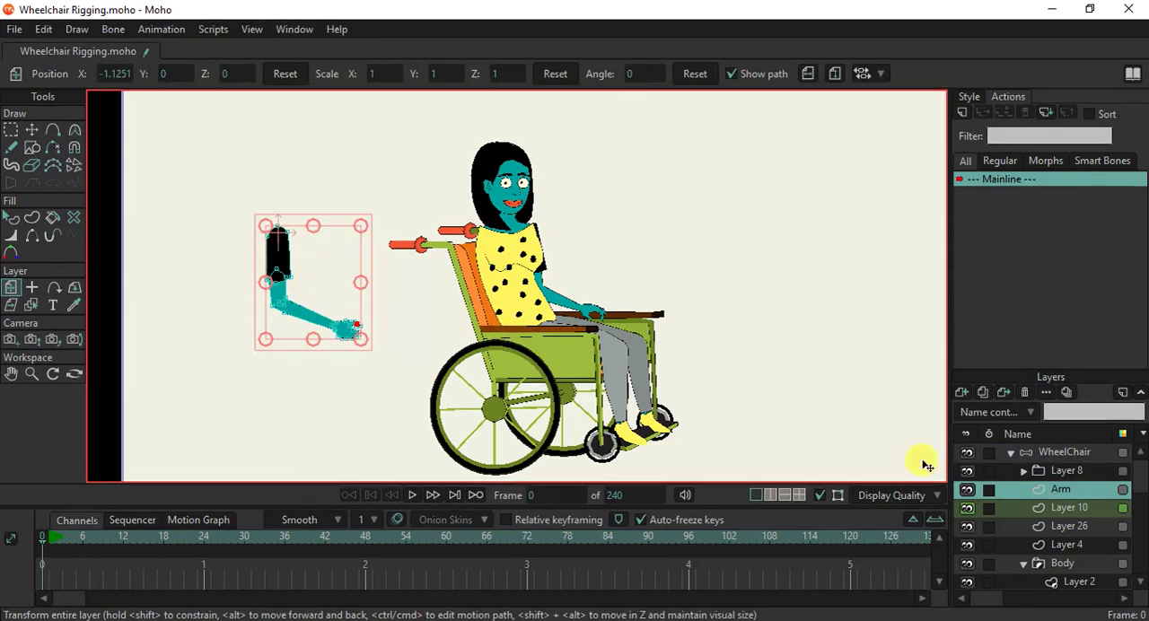
# Check which artwork the layers below Arm contain, collapsing the Body group and toggling the visibility of Body and leg 2.
pyautogui.click(1046, 508)
pyautogui.click(1050, 526)
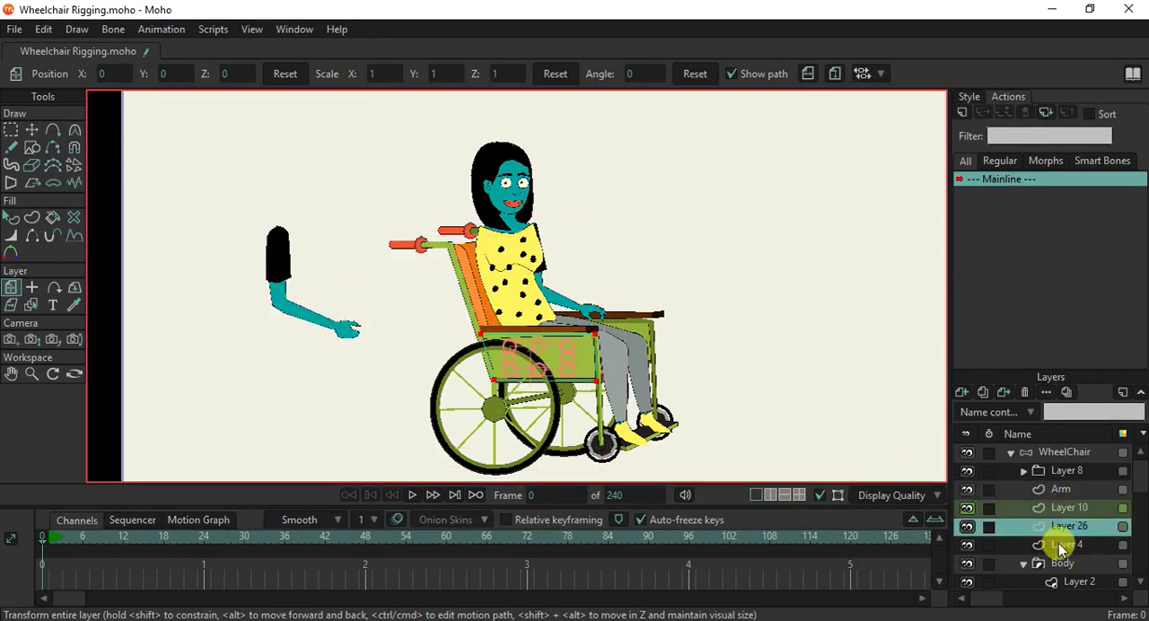
pyautogui.click(1061, 546)
pyautogui.scroll(-3, 1061, 531)
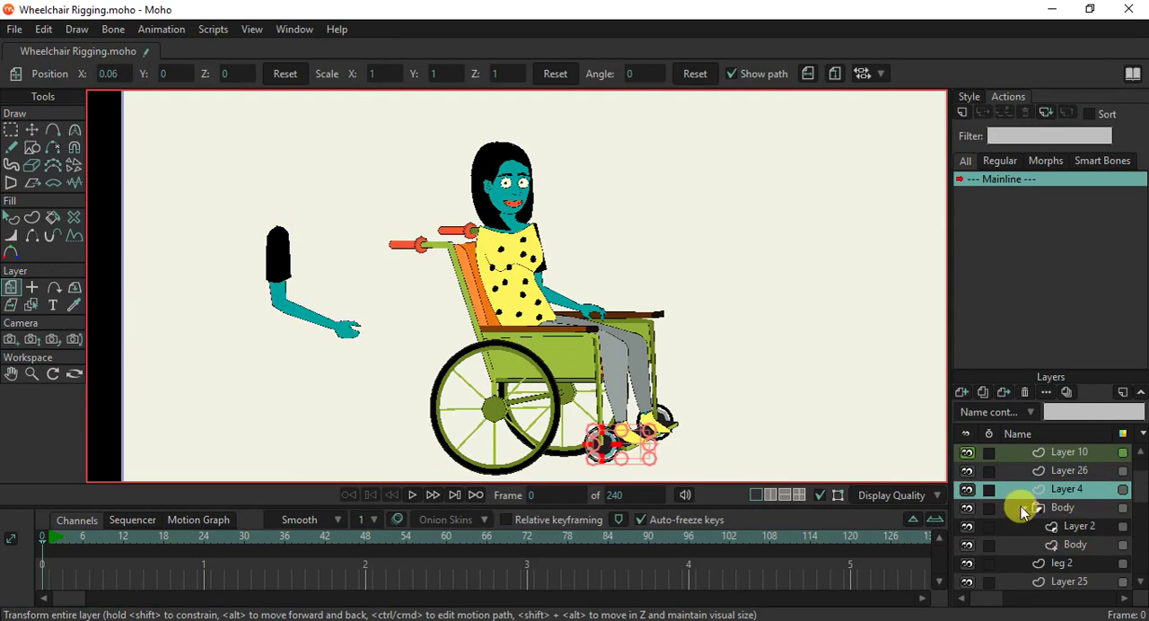
pyautogui.click(1037, 508)
pyautogui.click(974, 508)
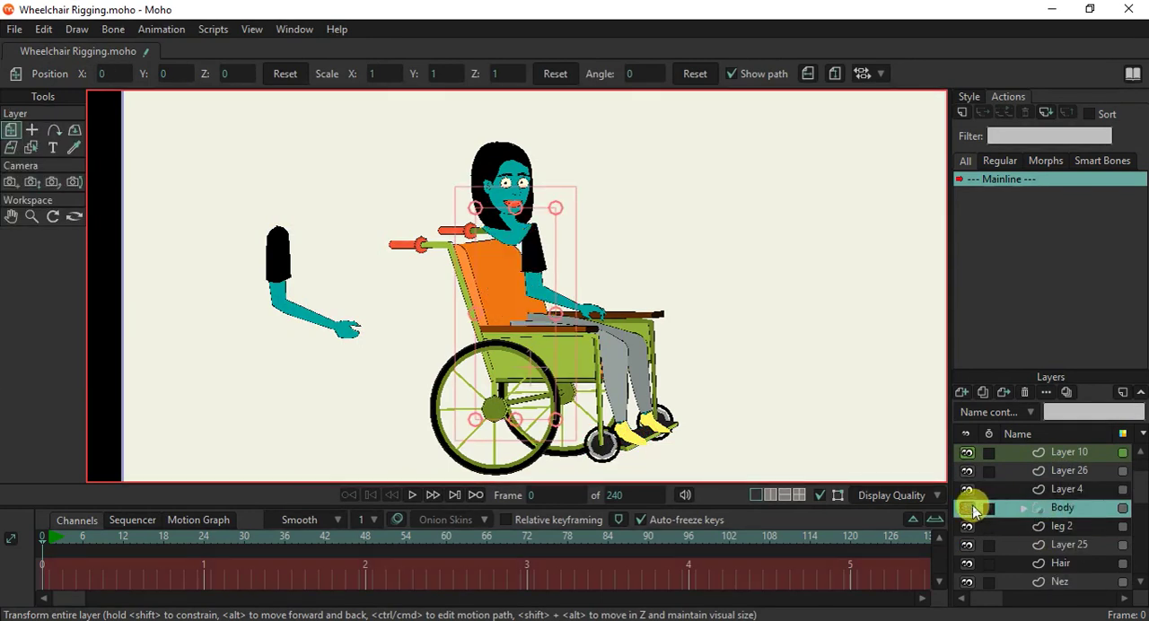
pyautogui.click(972, 509)
pyautogui.click(972, 508)
pyautogui.click(972, 509)
pyautogui.click(972, 509)
pyautogui.click(971, 508)
pyautogui.click(972, 509)
pyautogui.click(972, 509)
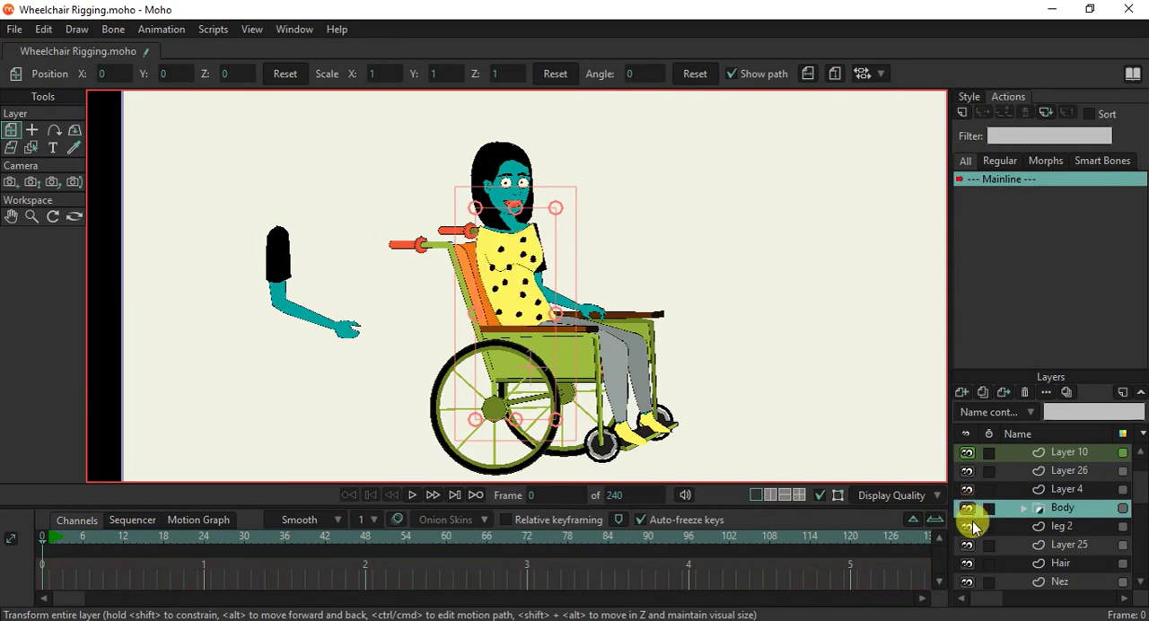
pyautogui.click(969, 528)
pyautogui.click(969, 528)
pyautogui.click(969, 528)
pyautogui.click(969, 528)
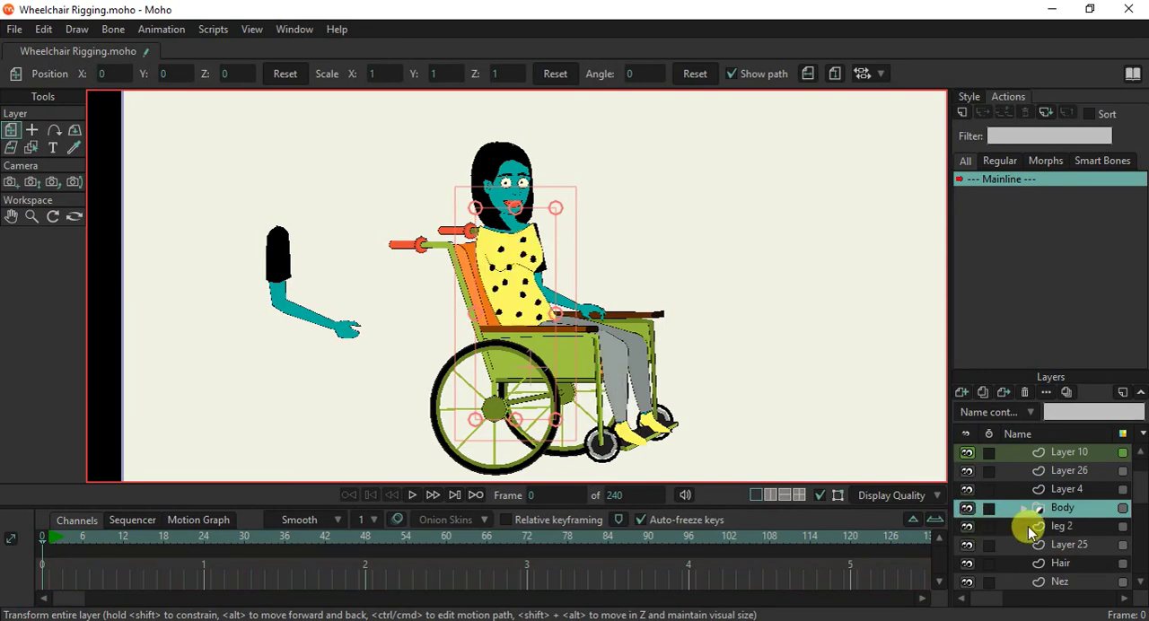
# Move both legs clear of the wheelchair: leg 2, with its origin at the hip, to about X -1.8892, and leg to about X 1.0890.
pyautogui.click(1040, 526)
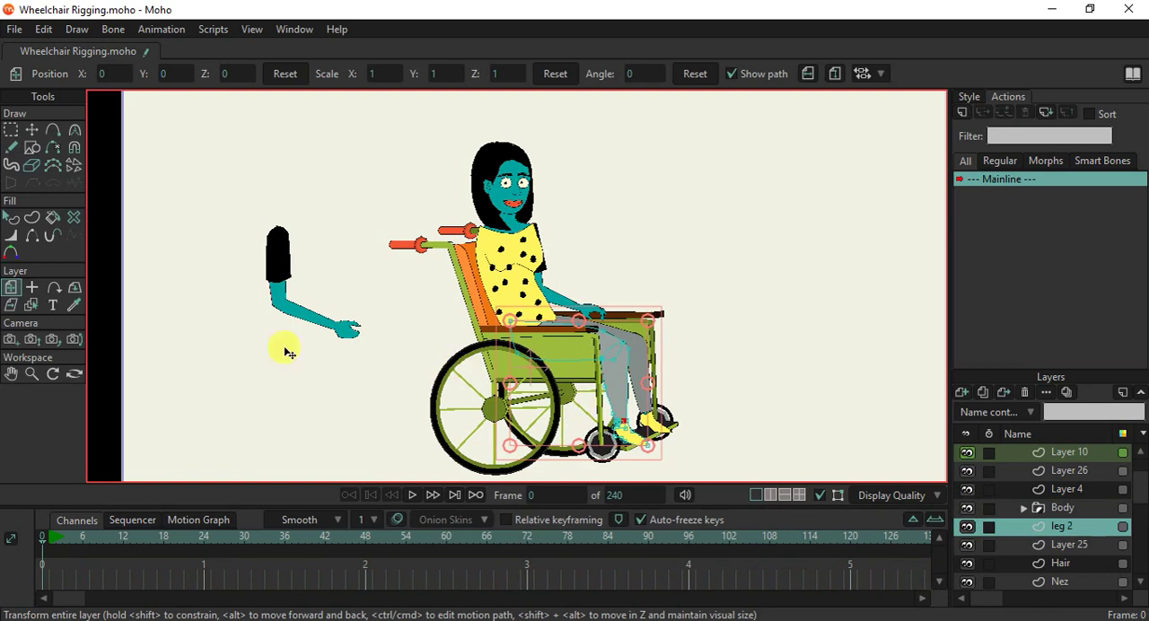
pyautogui.click(32, 287)
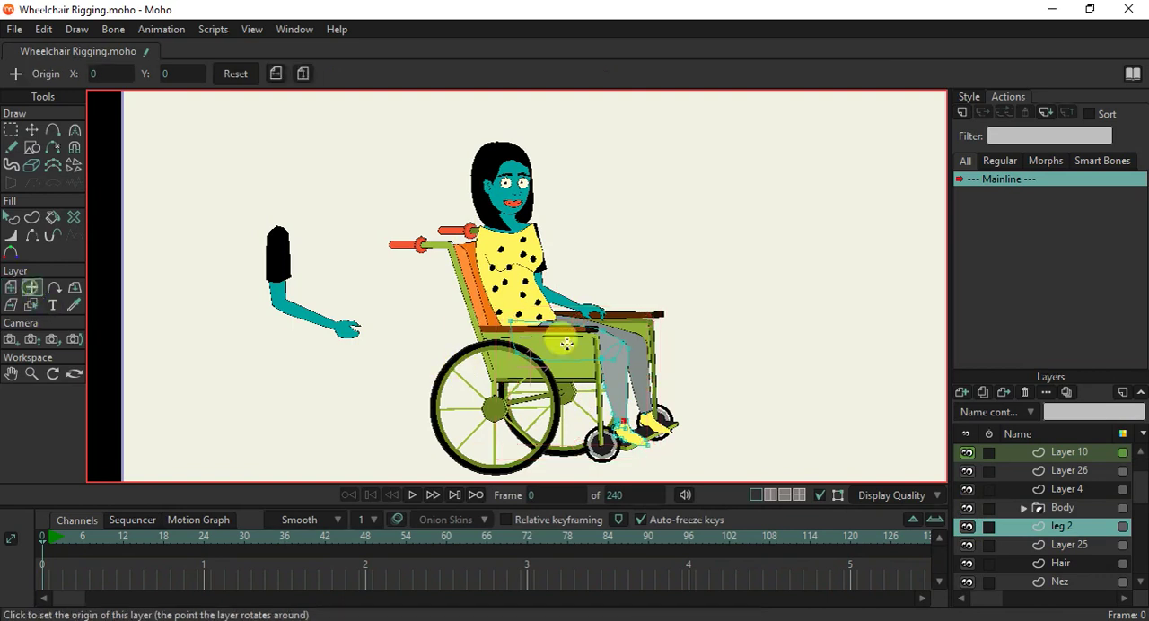
pyautogui.click(11, 287)
pyautogui.moveTo(551, 355); pyautogui.dragTo(216, 385)
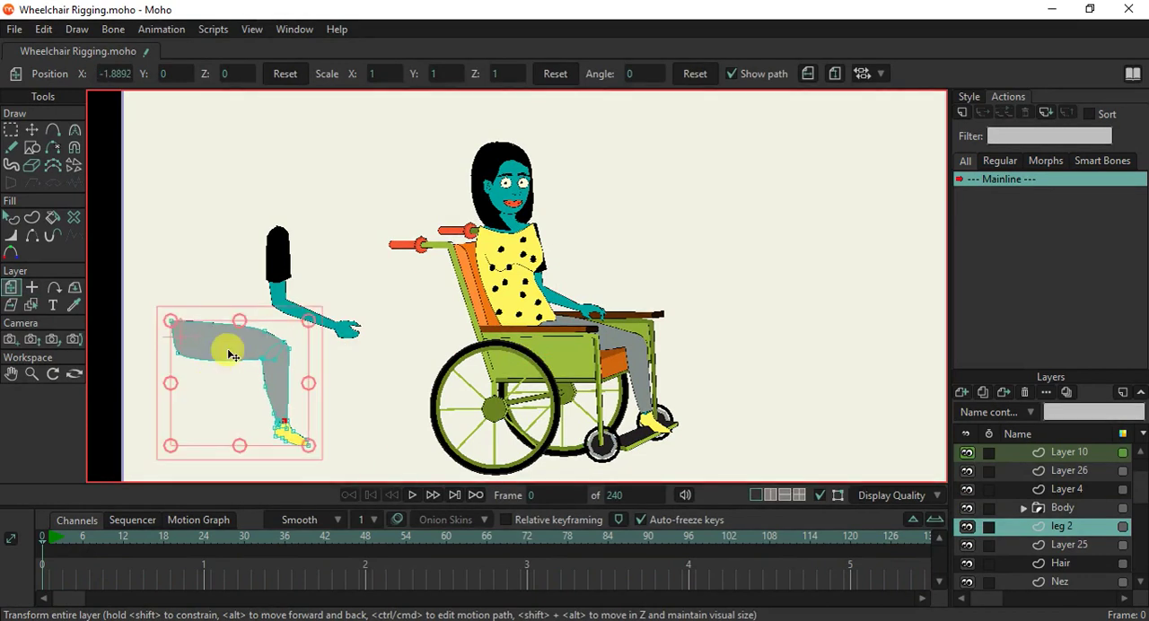
pyautogui.click(609, 347)
pyautogui.moveTo(583, 332); pyautogui.dragTo(727, 337)
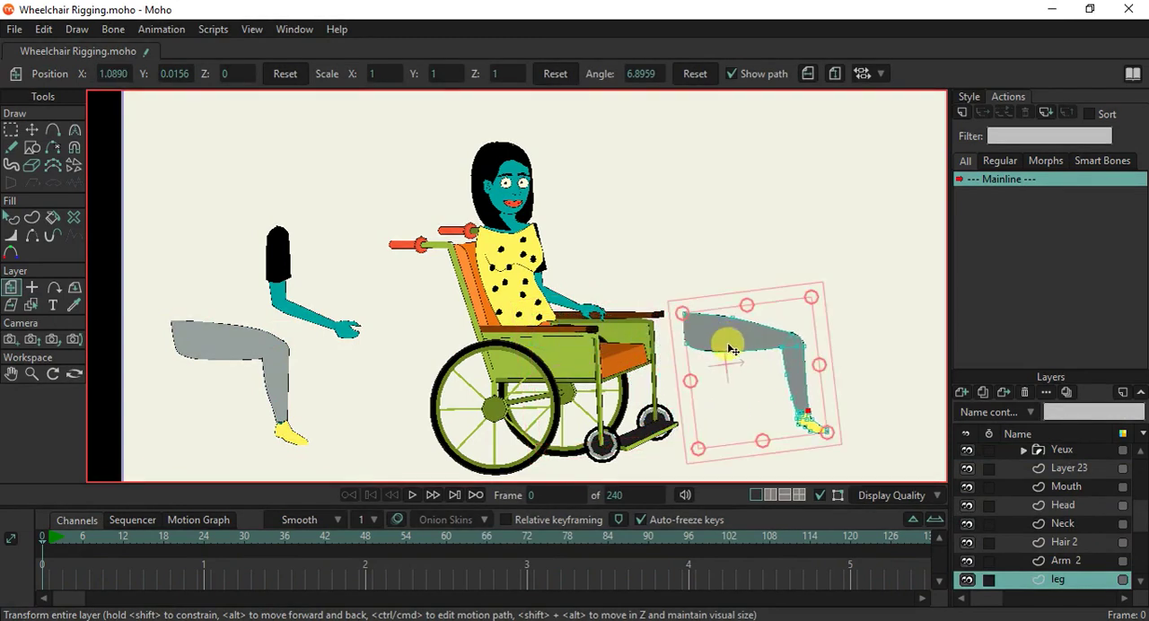
# Set the Arm 2 layer's origin at the shoulder and move the arm clear in front of the wheelchair, to about X 1.7789.
pyautogui.click(554, 299)
pyautogui.click(32, 287)
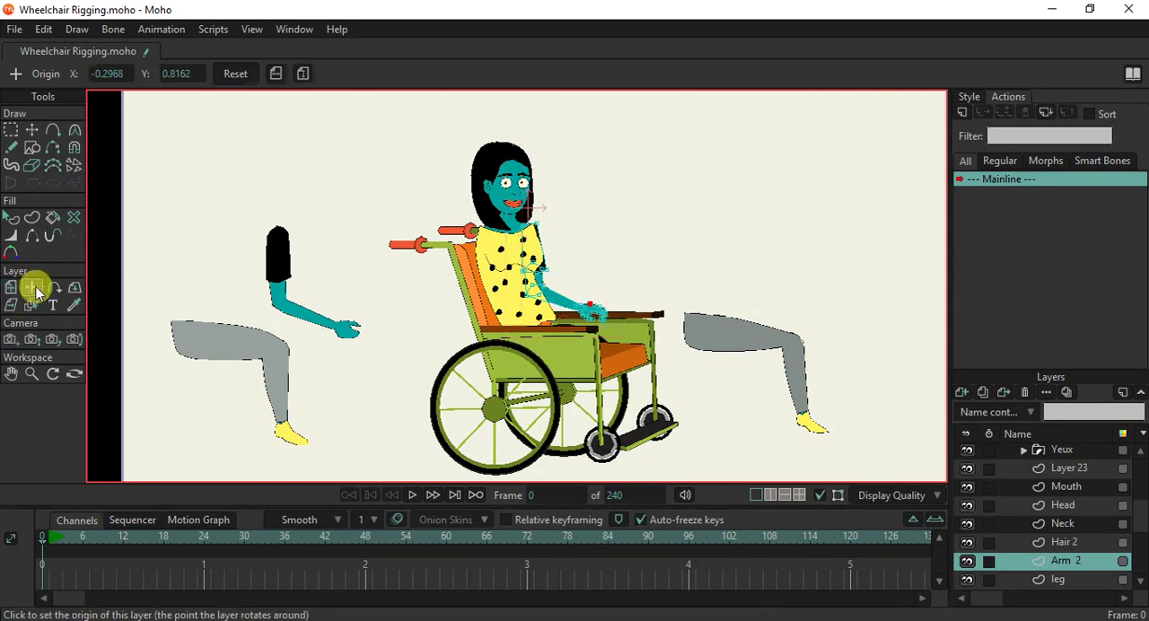
pyautogui.click(529, 224)
pyautogui.click(11, 287)
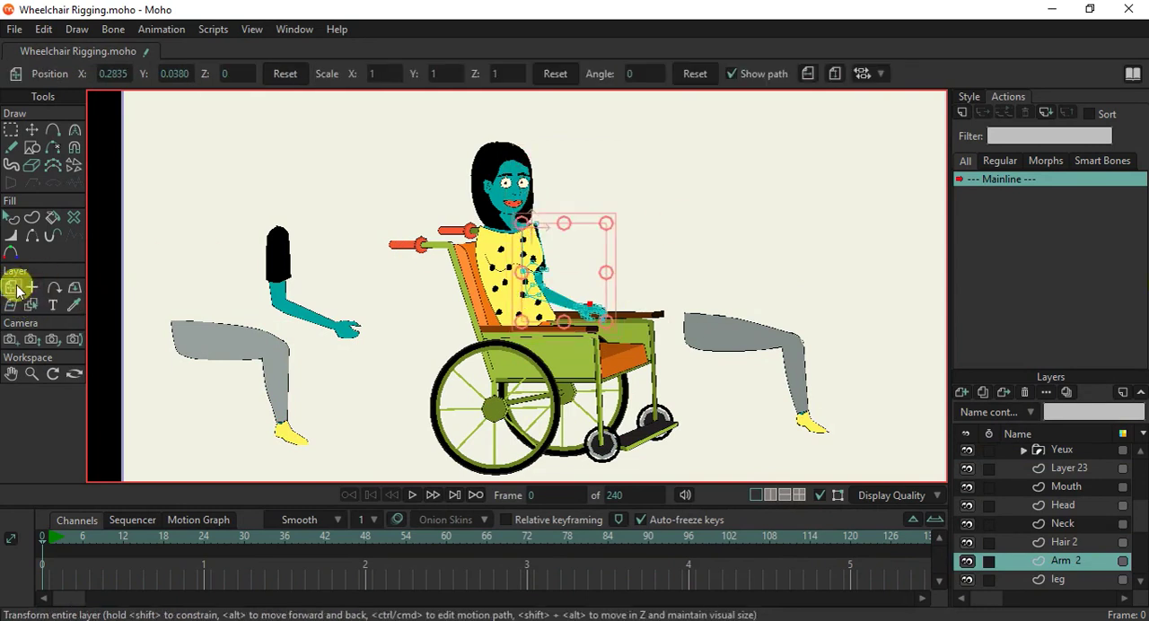
pyautogui.moveTo(605, 258); pyautogui.dragTo(816, 230)
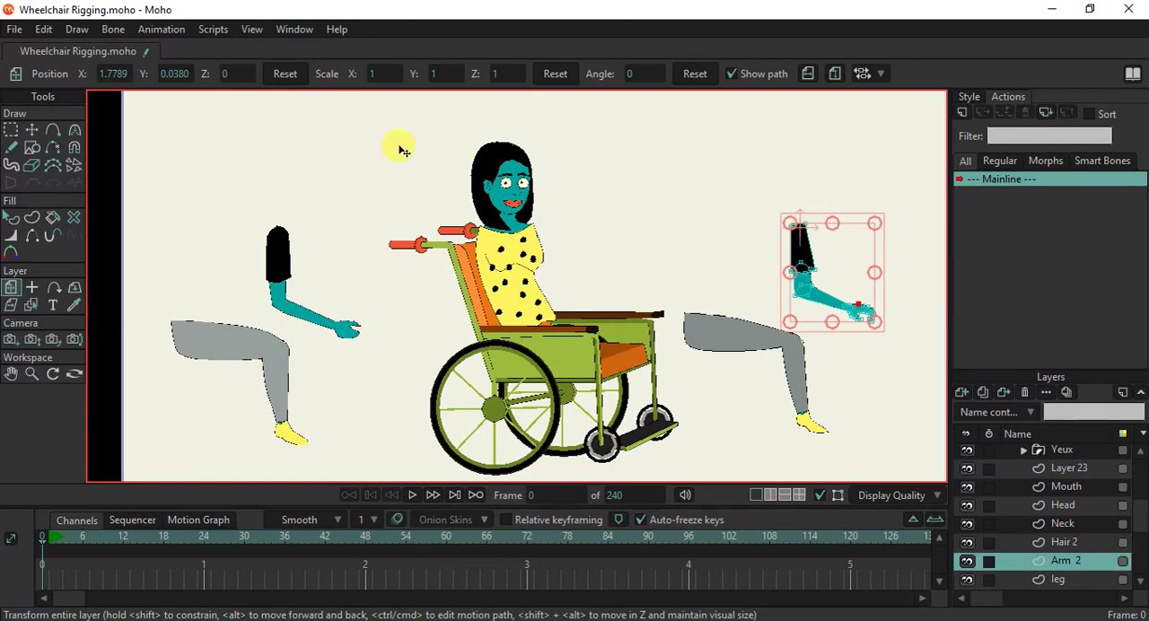
# Make the WheelChair bone layer active for adding bones and display the grid over the canvas.
pyautogui.scroll(-3, 546, 332)
pyautogui.scroll(1, 661, 269)
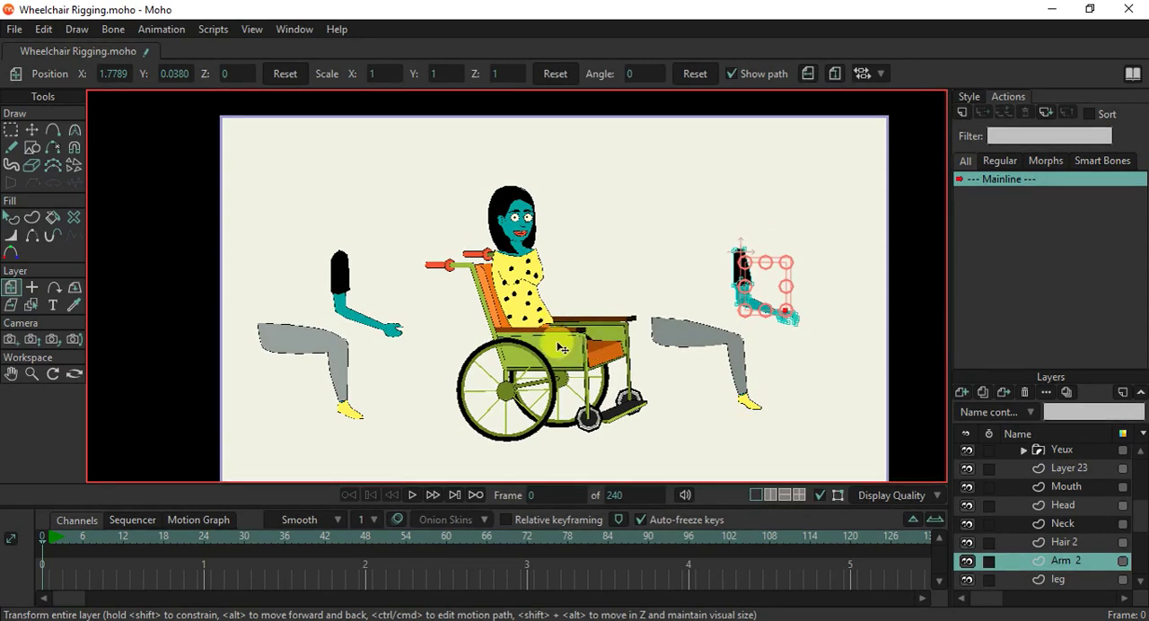
pyautogui.scroll(2, 1060, 459)
pyautogui.scroll(4, 1061, 460)
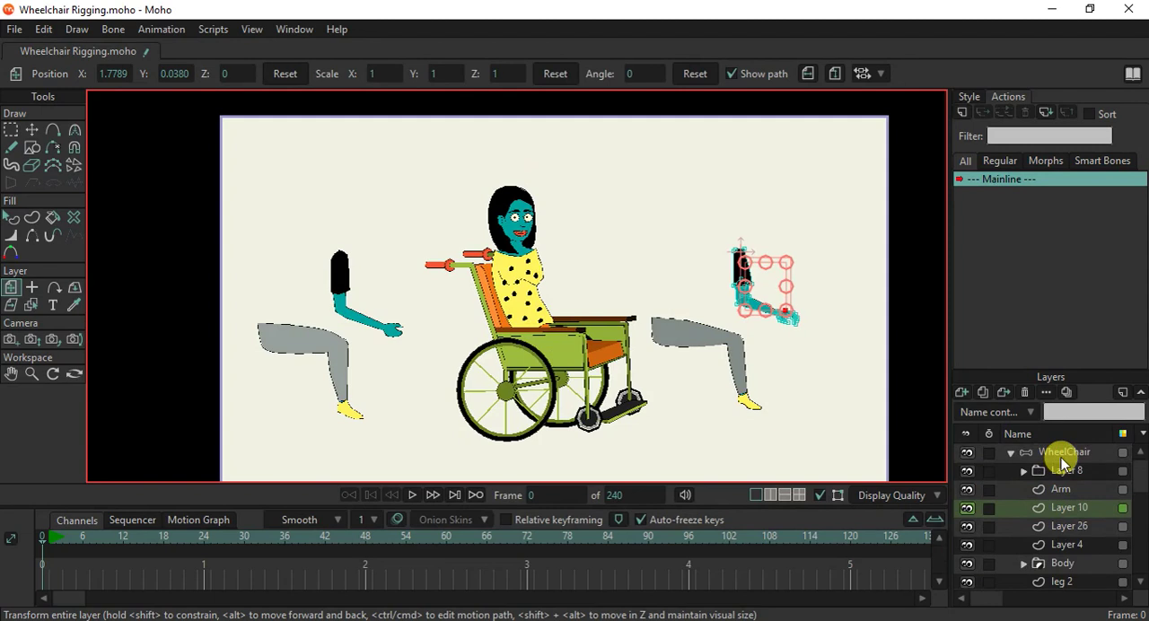
pyautogui.click(1063, 454)
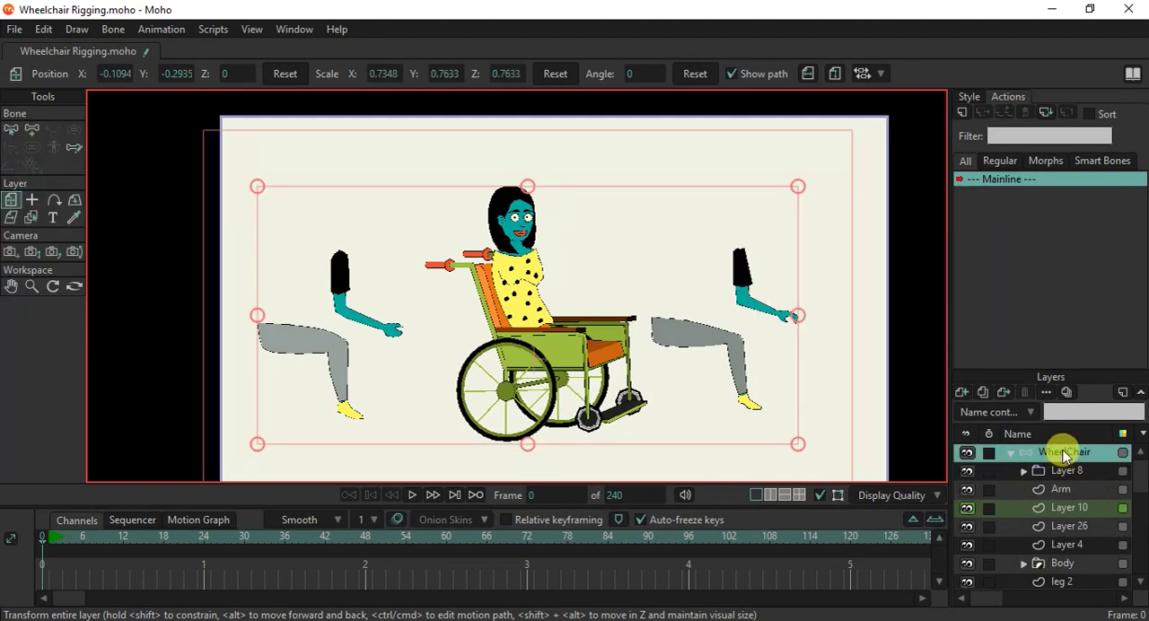
pyautogui.click(30, 130)
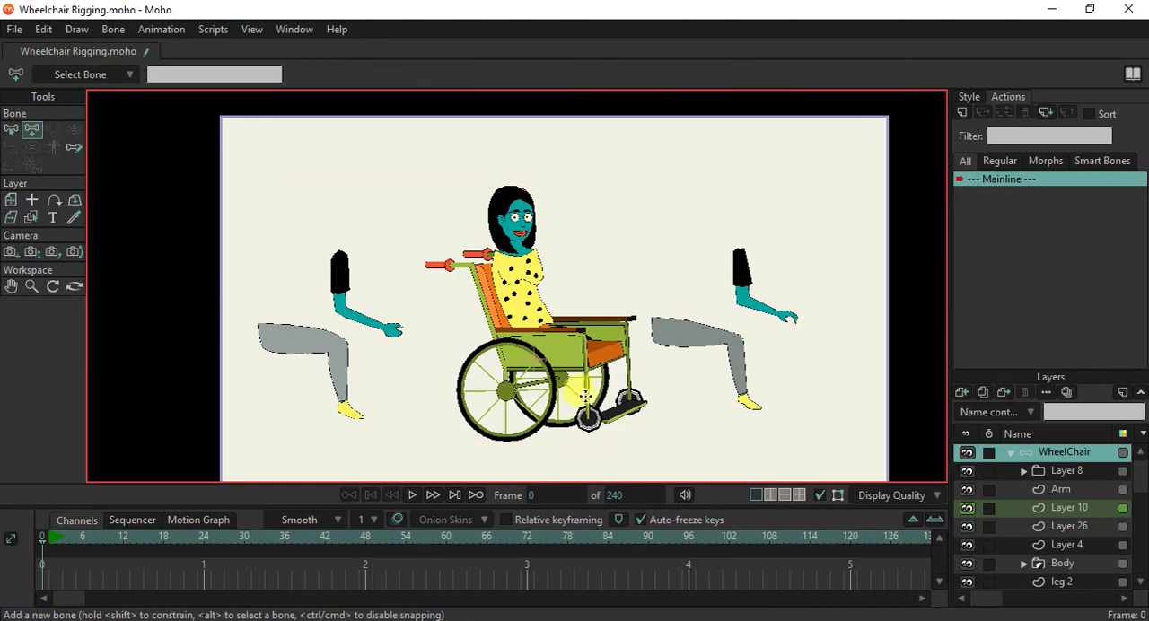
pyautogui.hotkey('ctrl', 'g')
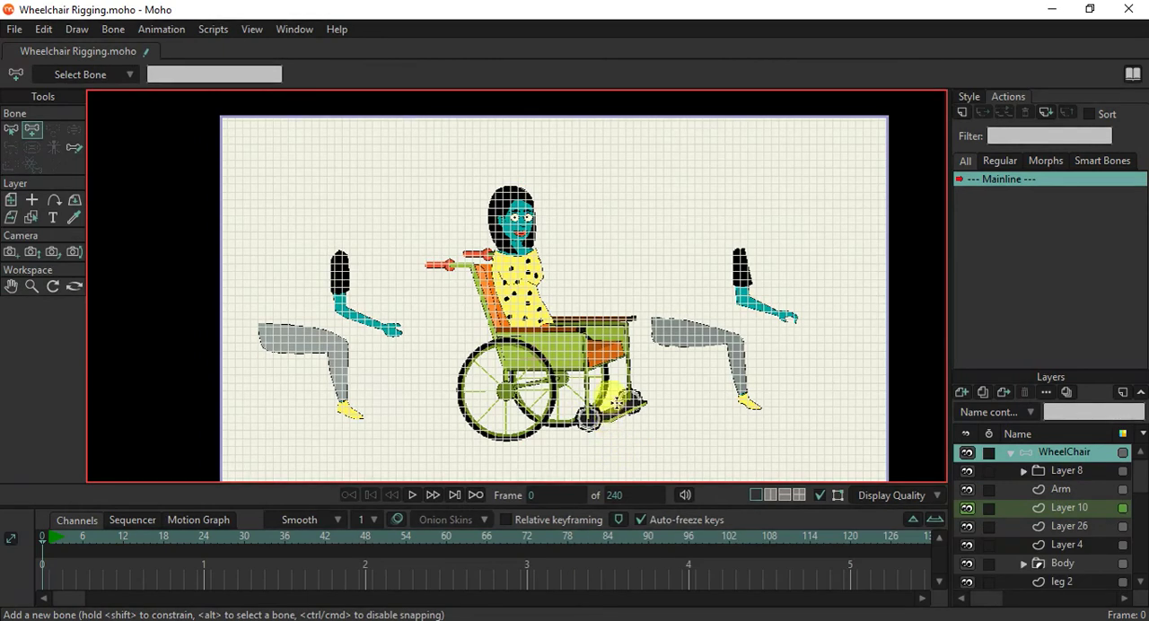
# Draw the first bone horizontally at the base of the wheelchair seat, running backward past the large wheel.
pyautogui.click(589, 282)
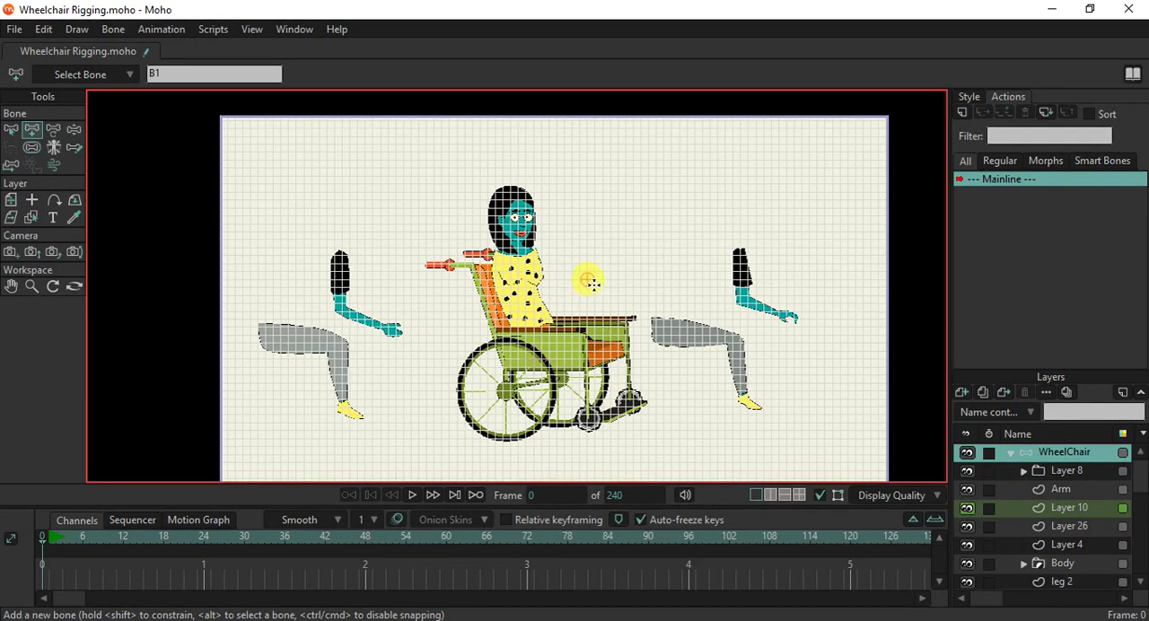
pyautogui.hotkey('ctrl', 'z')
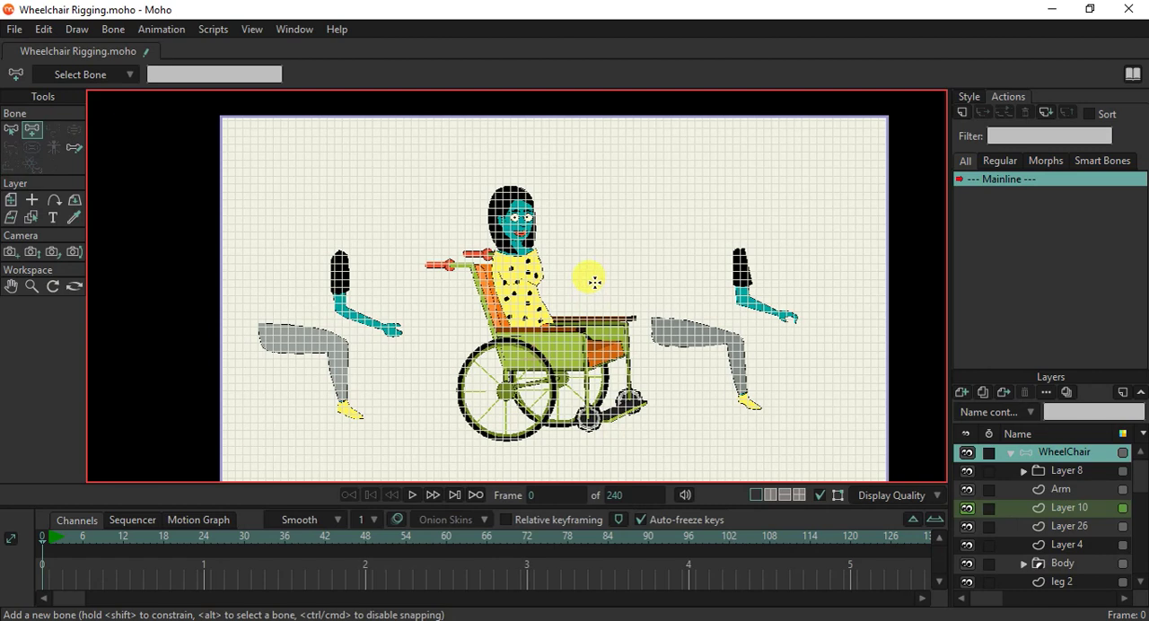
pyautogui.hotkey('ctrl', 'g')
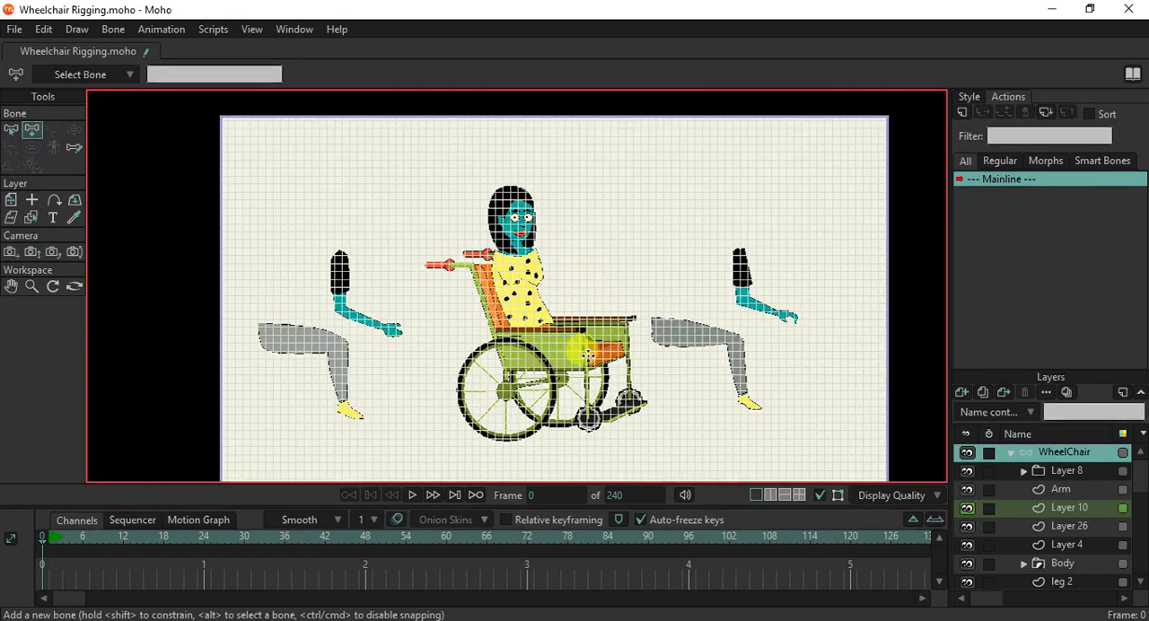
pyautogui.scroll(4, 590, 285)
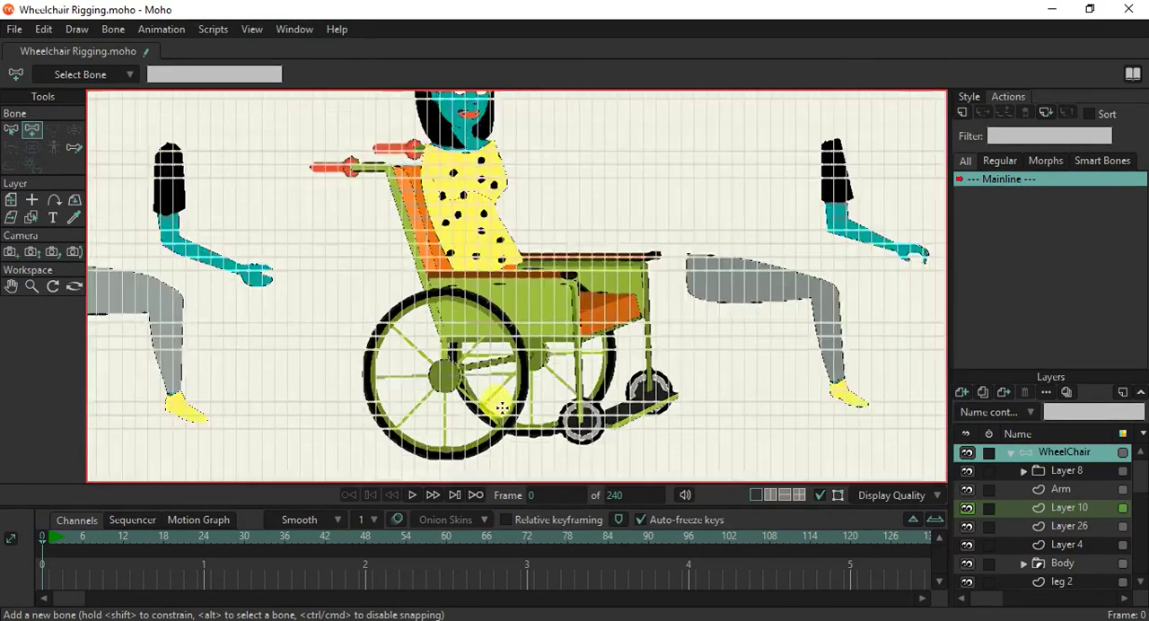
pyautogui.scroll(-2, 501, 407)
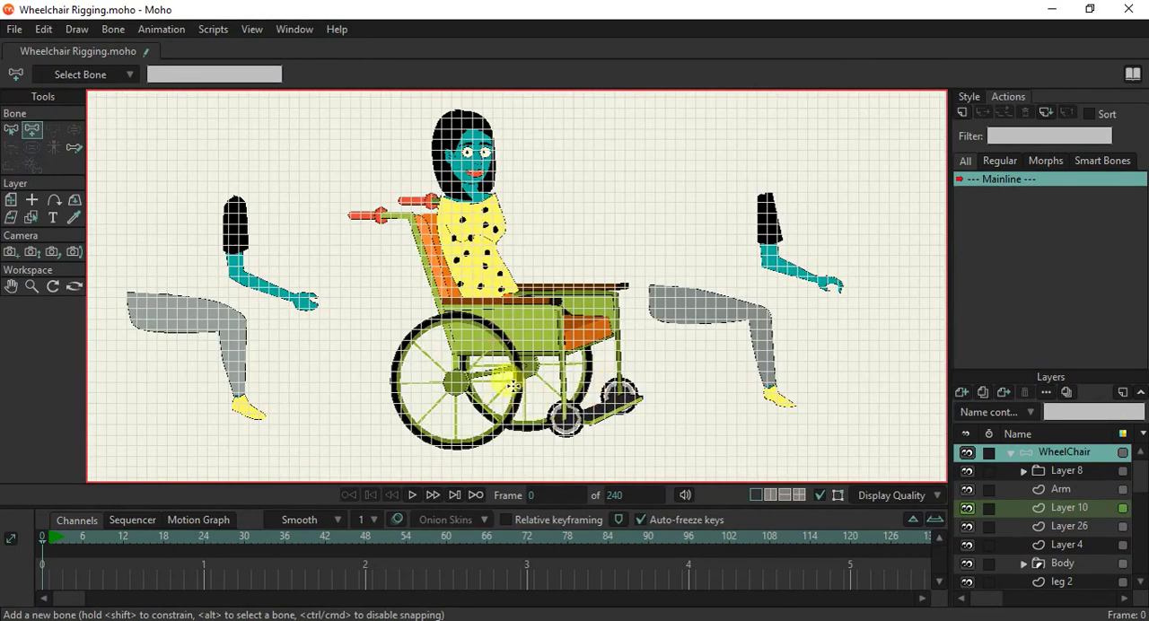
pyautogui.scroll(1, 595, 442)
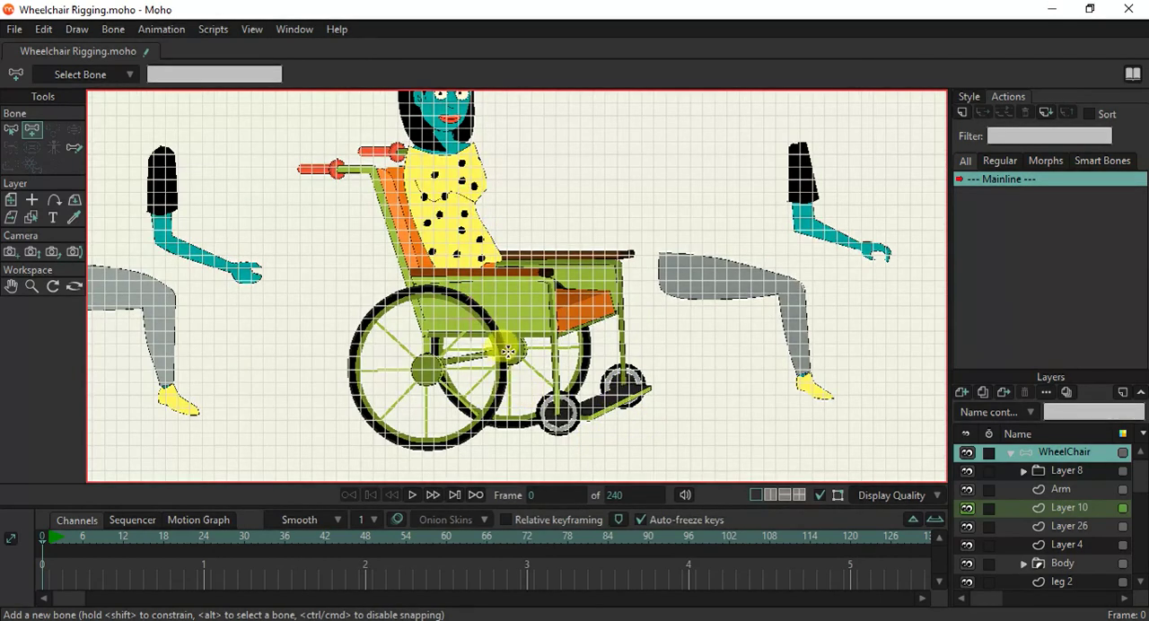
pyautogui.moveTo(505, 332); pyautogui.dragTo(312, 332)
pyautogui.moveTo(385, 291); pyautogui.dragTo(411, 230)
pyautogui.hotkey('ctrl', 'z')
# Hide the grid and draw a second horizontal bone from the woman's hips back past the backrest.
pyautogui.scroll(-2, 467, 331)
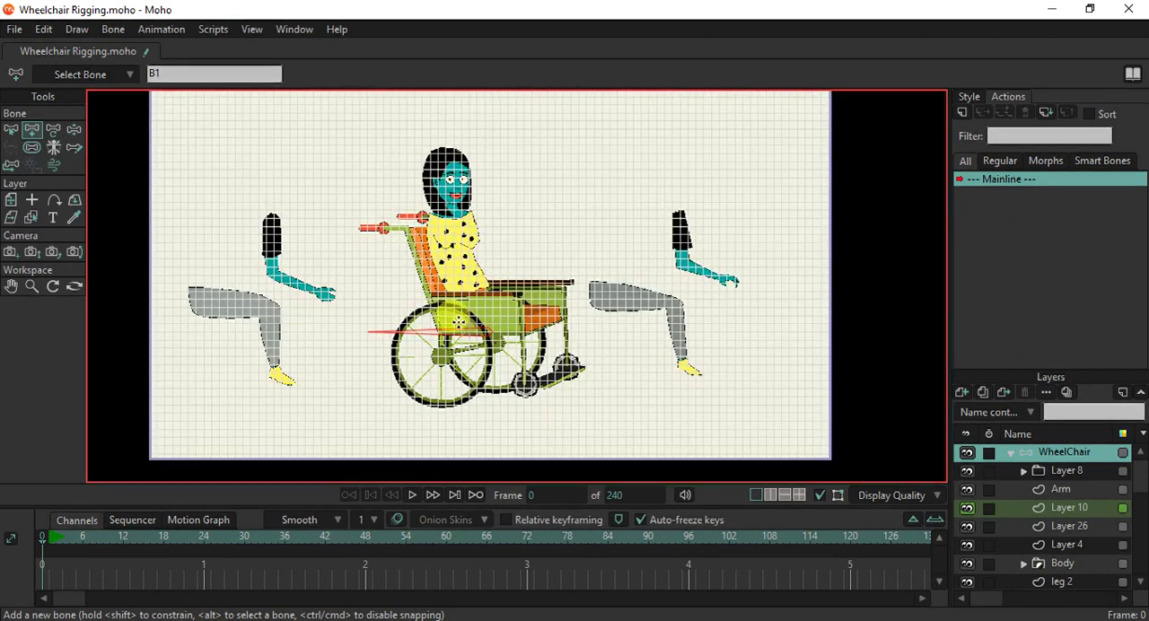
pyautogui.scroll(3, 454, 329)
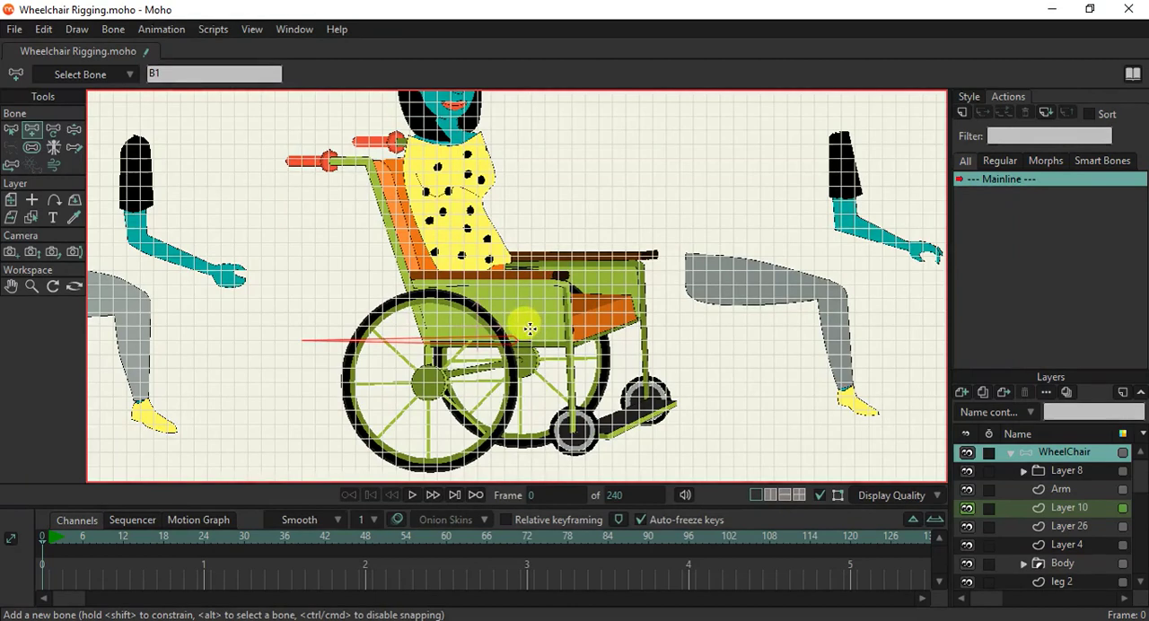
pyautogui.hotkey('ctrl', 'g')
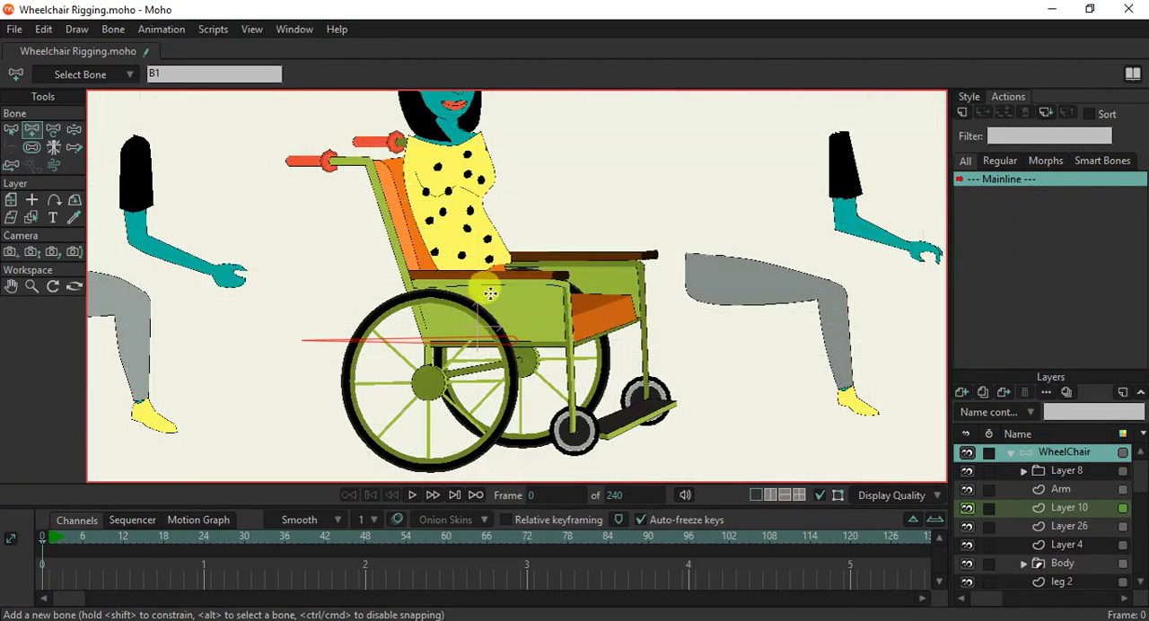
pyautogui.moveTo(491, 266); pyautogui.dragTo(390, 269)
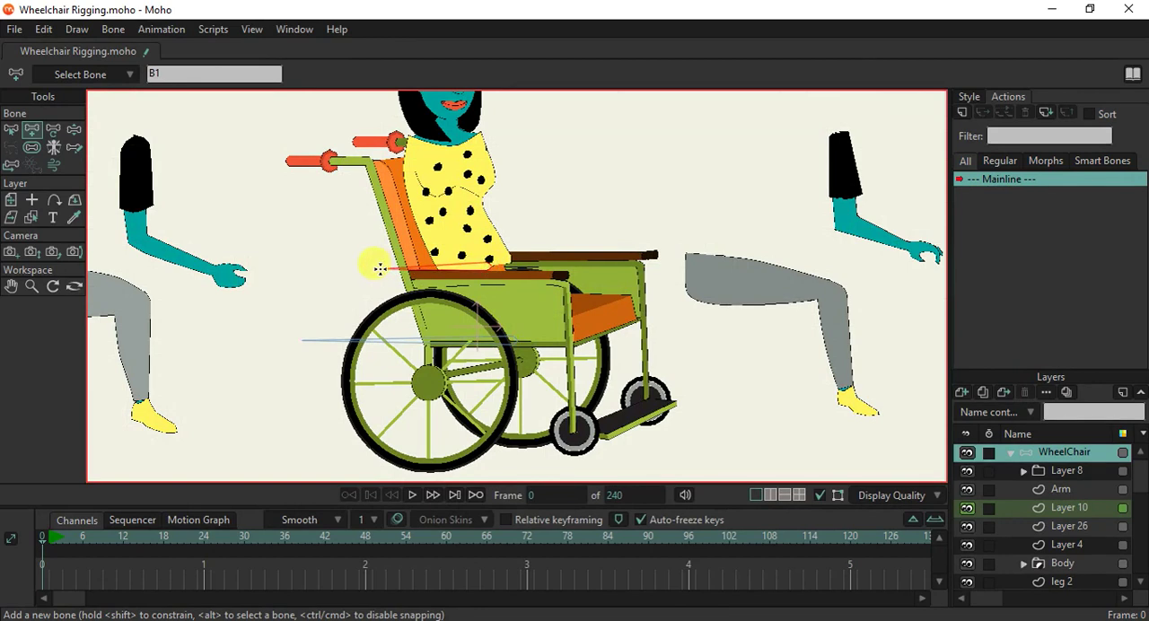
# Set the colour of both horizontal bones to Tan.
pyautogui.click(10, 128)
pyautogui.click(548, 391)
pyautogui.click(639, 75)
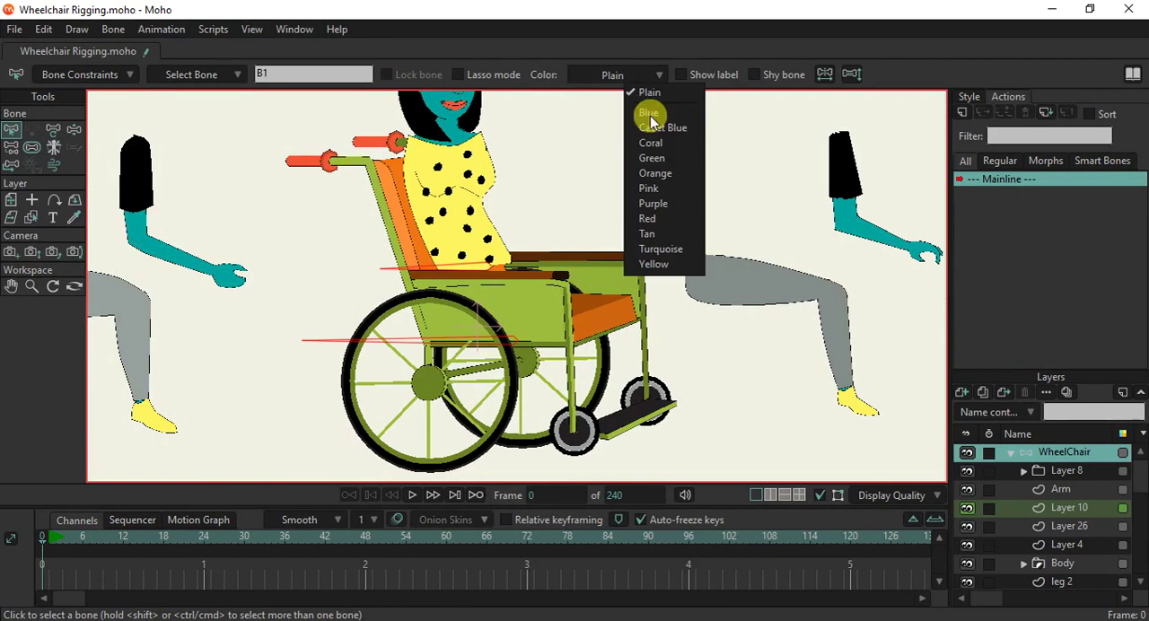
pyautogui.click(657, 235)
pyautogui.click(595, 192)
pyautogui.scroll(-3, 595, 192)
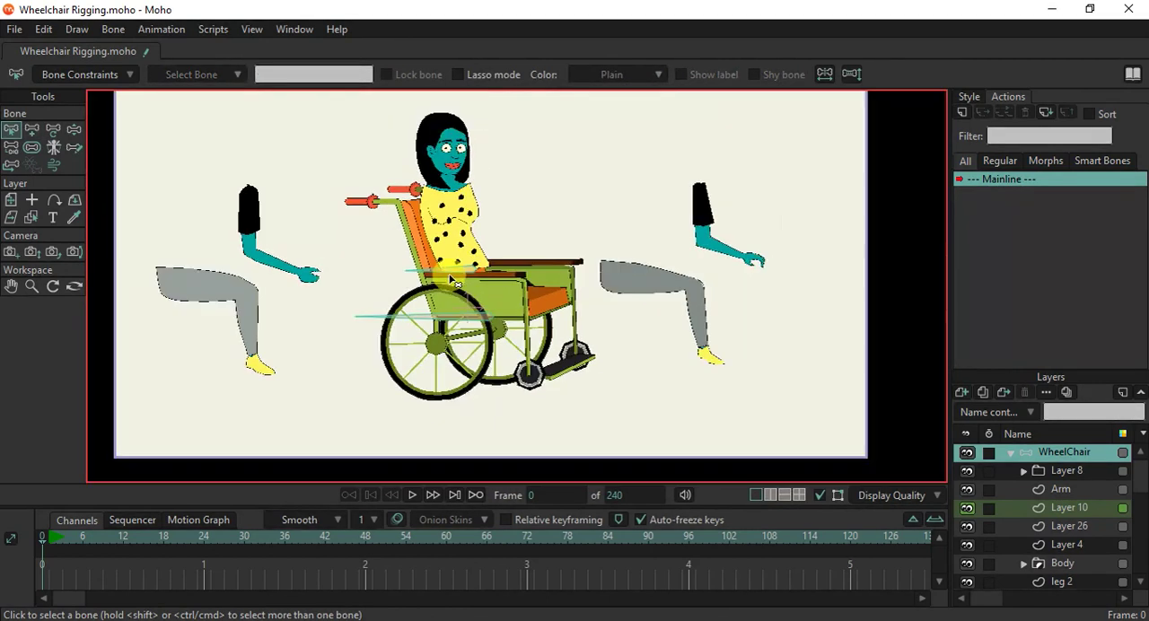
# Set the colour of both horizontal bones to Yellow.
pyautogui.scroll(3, 457, 266)
pyautogui.click(460, 267)
pyautogui.click(615, 75)
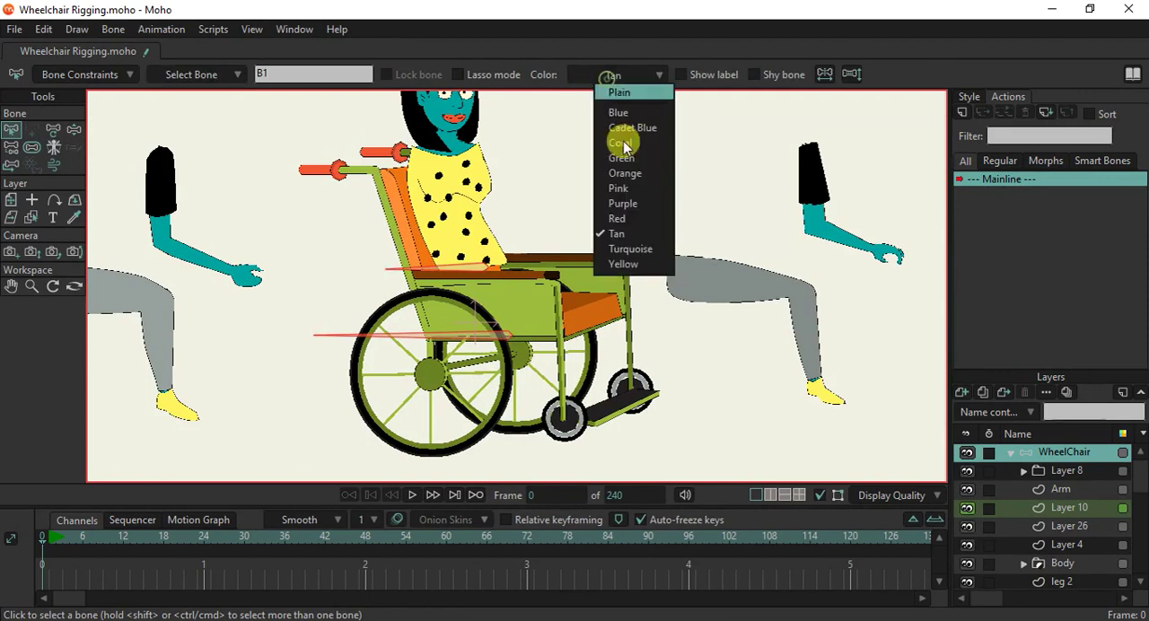
pyautogui.click(633, 264)
pyautogui.click(595, 225)
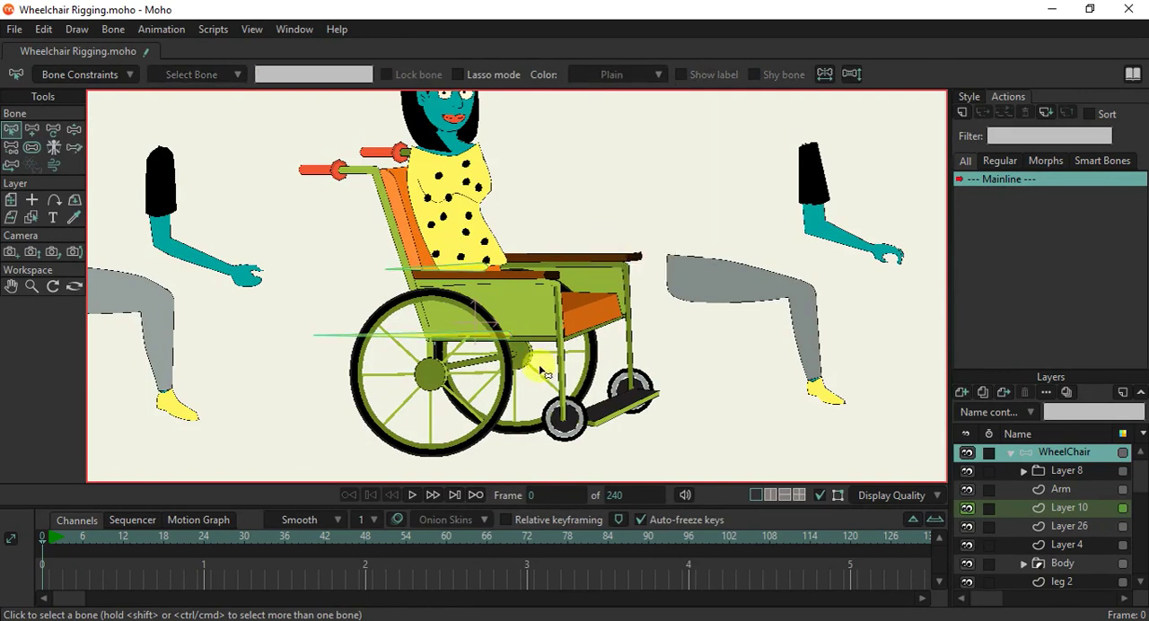
pyautogui.scroll(-2, 464, 308)
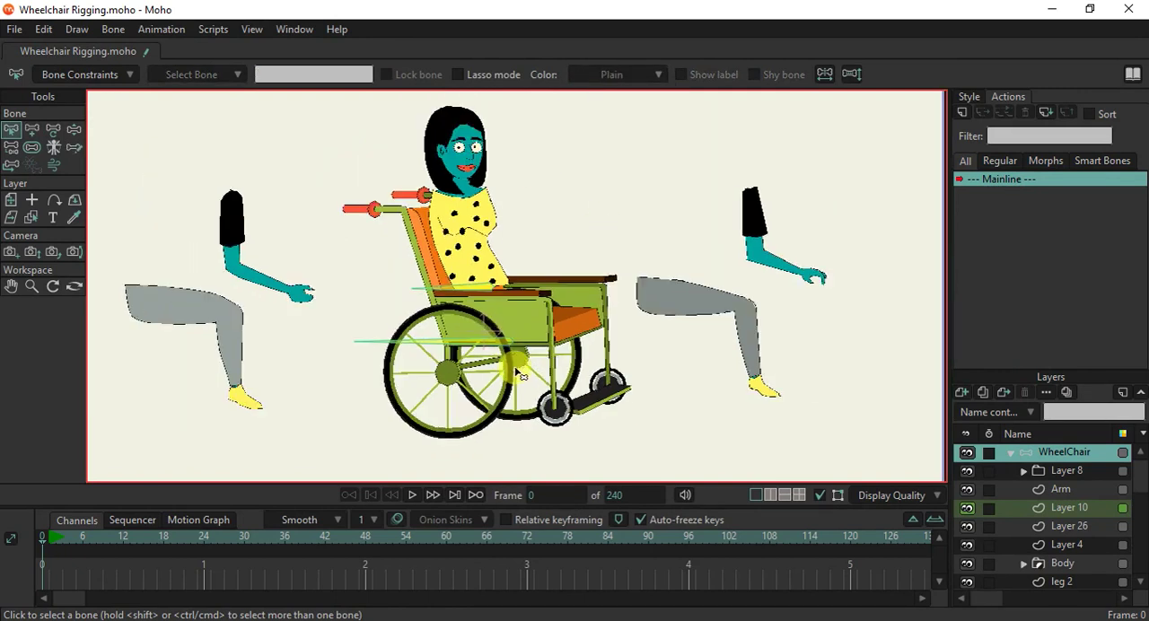
# Check how the hip bone is parented to the wheelchair bone and test their movement with Manipulate Bones.
pyautogui.click(36, 131)
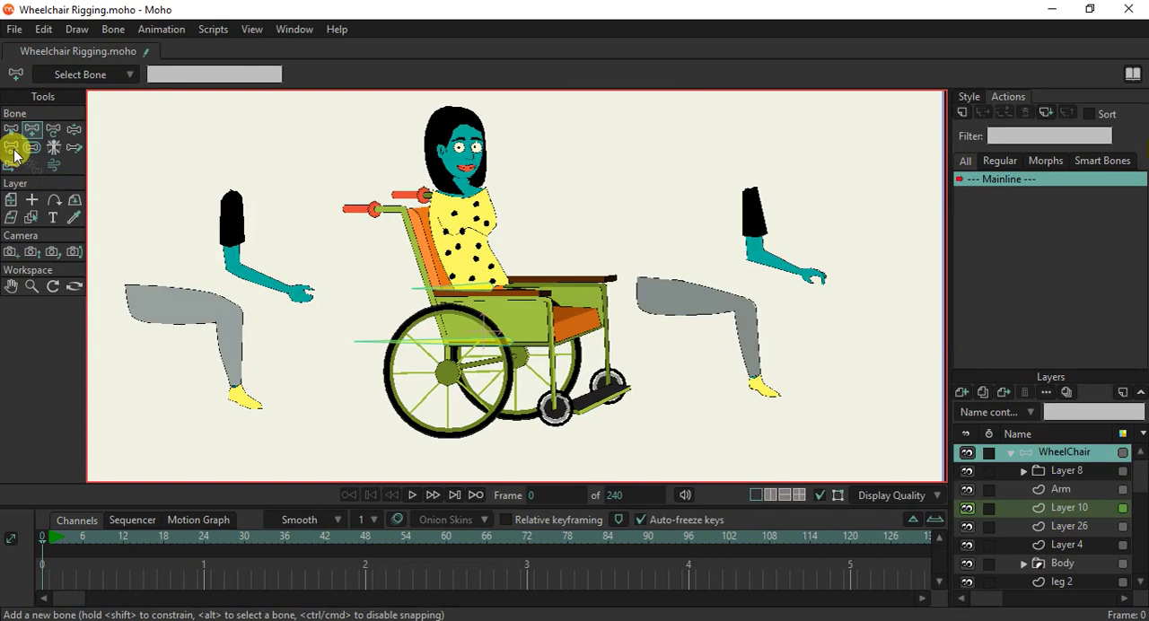
pyautogui.click(13, 151)
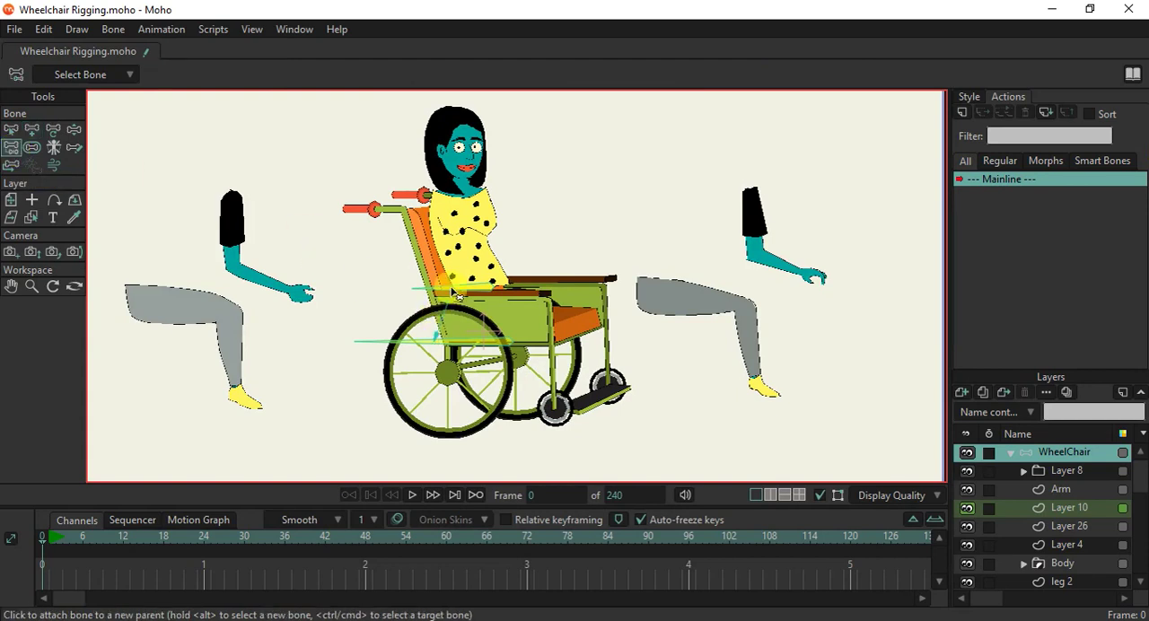
pyautogui.click(74, 128)
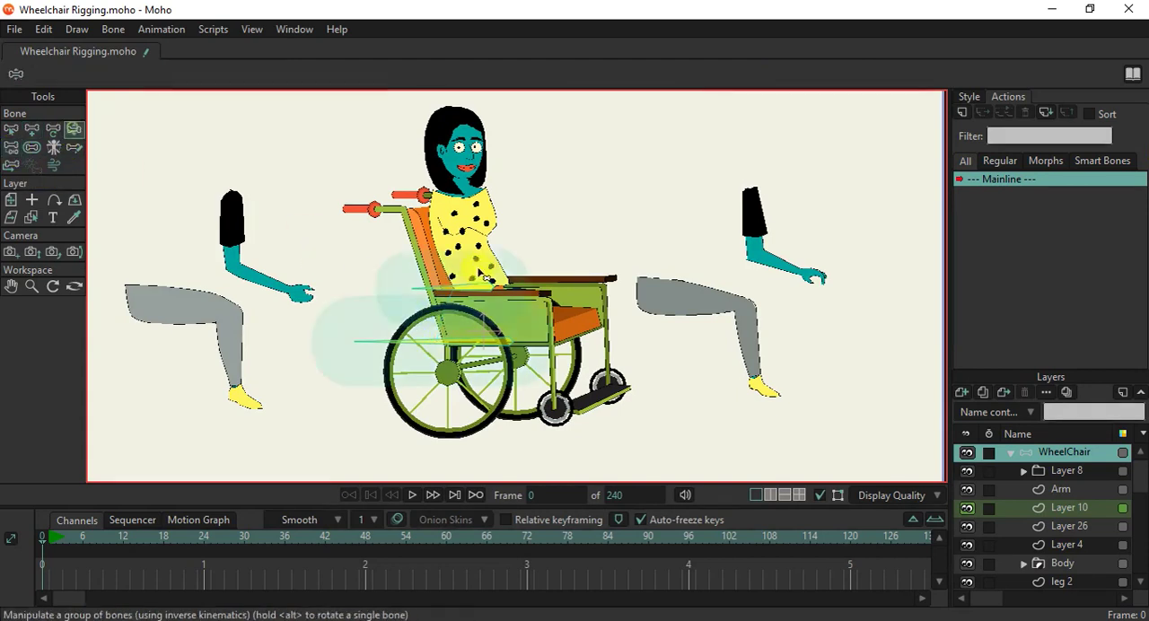
pyautogui.moveTo(480, 377); pyautogui.dragTo(455, 351)
# Starting from the hip bone, draw a chain of lower torso, chest, neck and head bones up the woman's body.
pyautogui.click(28, 131)
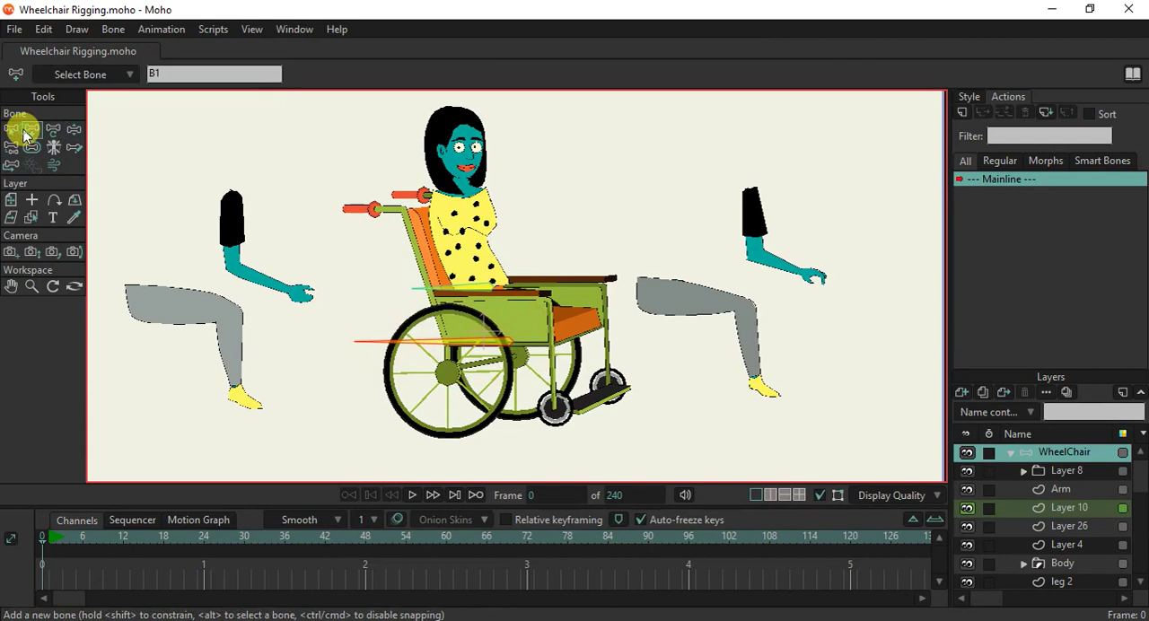
pyautogui.click(10, 129)
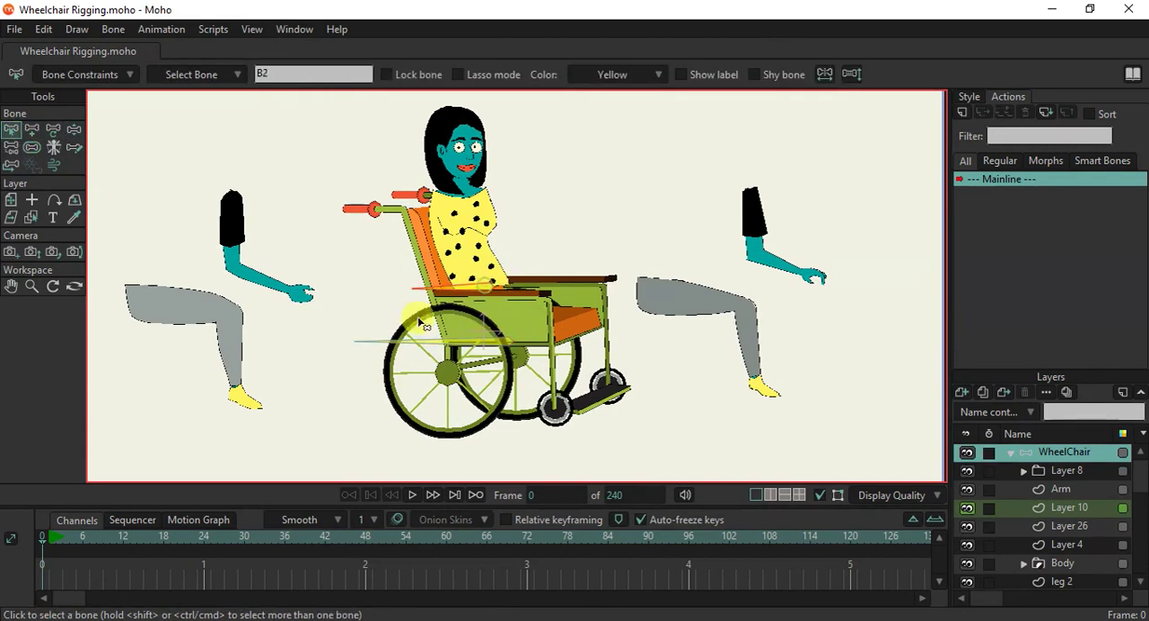
pyautogui.click(33, 130)
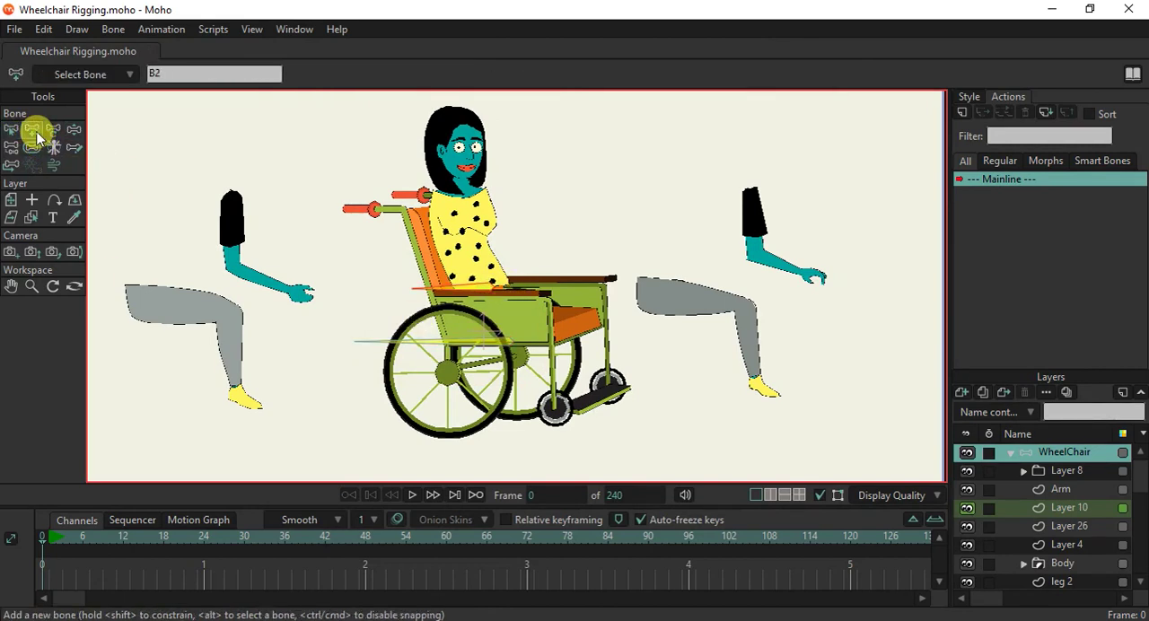
pyautogui.scroll(2, 469, 275)
pyautogui.moveTo(500, 296); pyautogui.dragTo(459, 230)
pyautogui.moveTo(462, 185); pyautogui.dragTo(457, 162)
pyautogui.scroll(3, 457, 162)
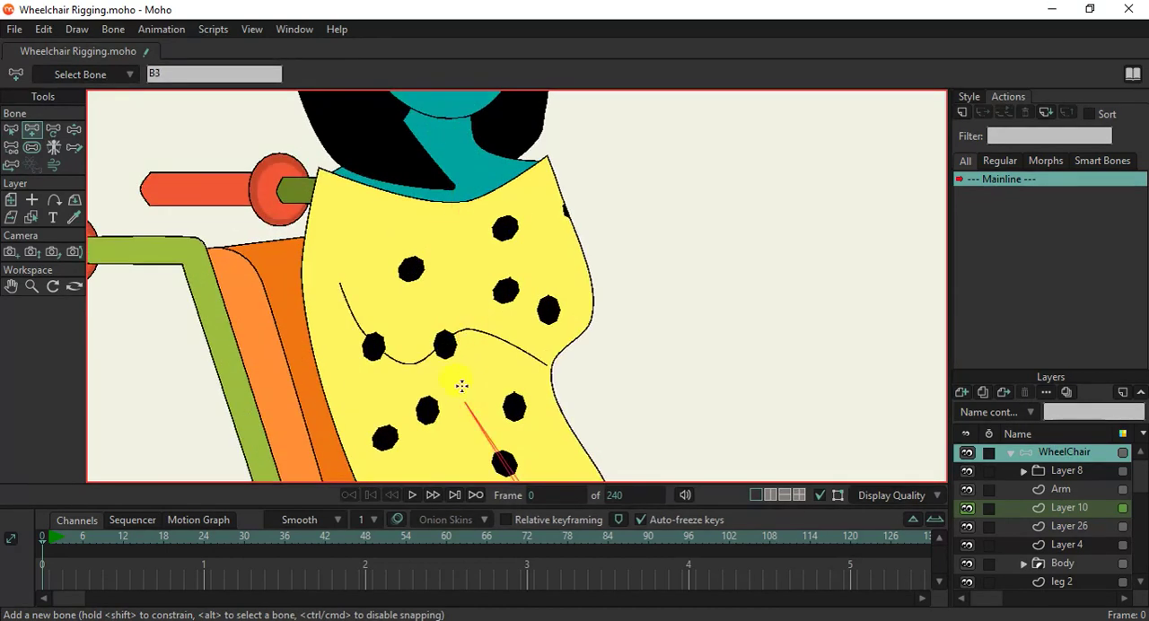
pyautogui.moveTo(461, 401); pyautogui.dragTo(427, 272)
pyautogui.moveTo(443, 231); pyautogui.dragTo(425, 328)
pyautogui.moveTo(410, 368); pyautogui.dragTo(428, 168)
# Draw upper arm, forearm and hand bones in both detached arms, each chain parented to the chest bone.
pyautogui.scroll(-5, 427, 206)
pyautogui.scroll(-2, 429, 259)
pyautogui.keyDown('alt'); pyautogui.click(425, 292); pyautogui.keyUp('alt')
pyautogui.scroll(3, 244, 337)
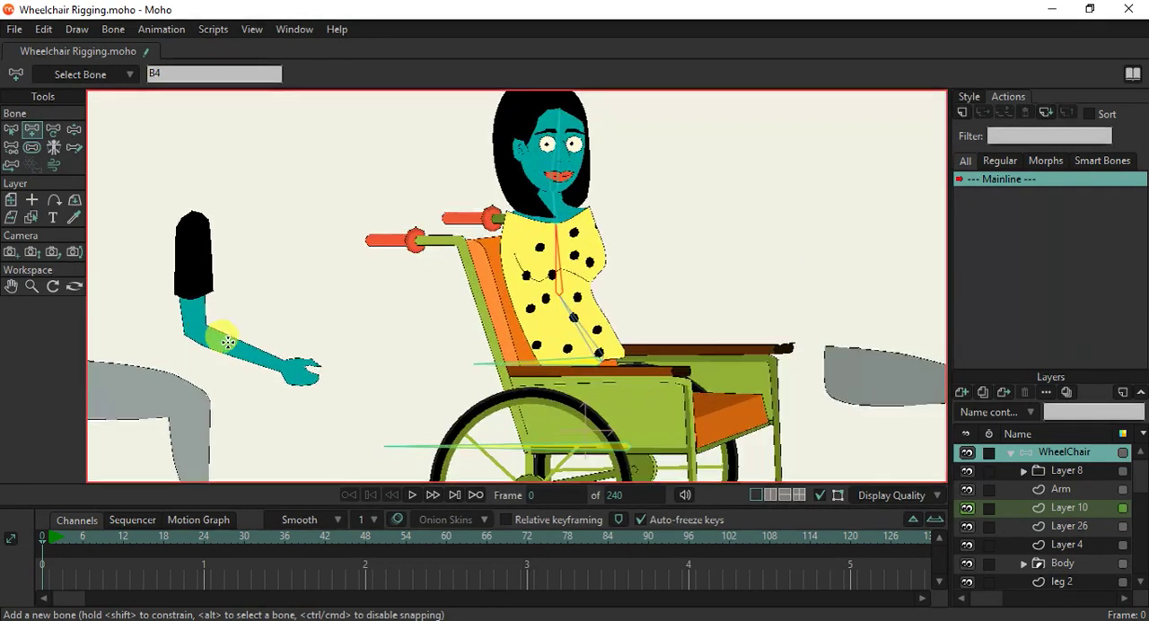
pyautogui.moveTo(191, 223); pyautogui.dragTo(322, 381)
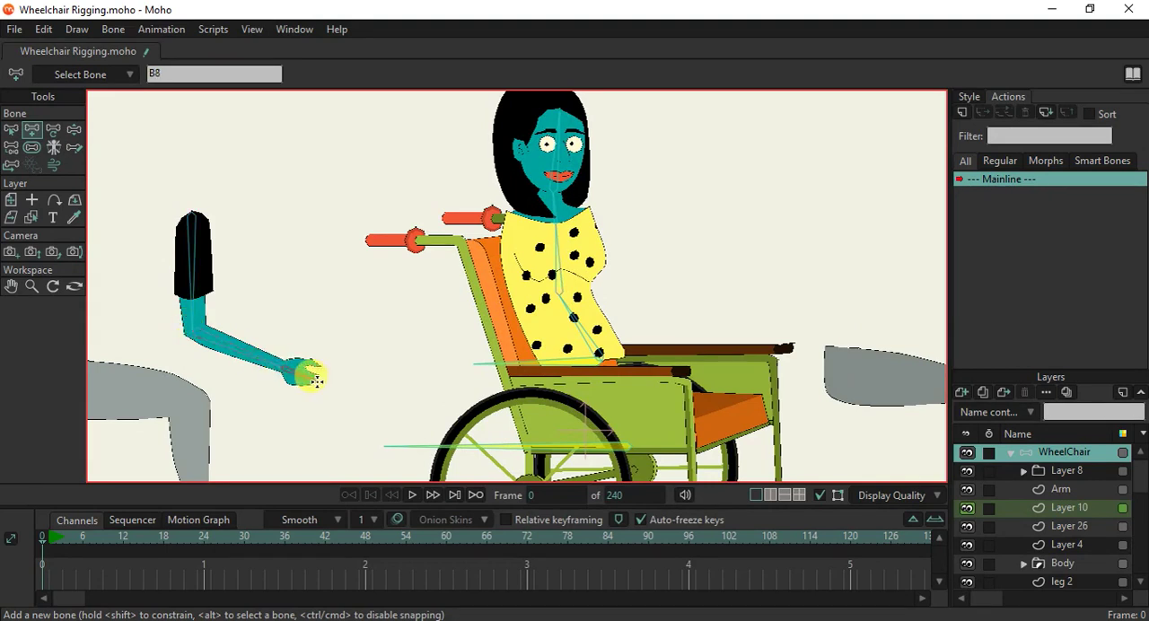
pyautogui.scroll(-2, 376, 330)
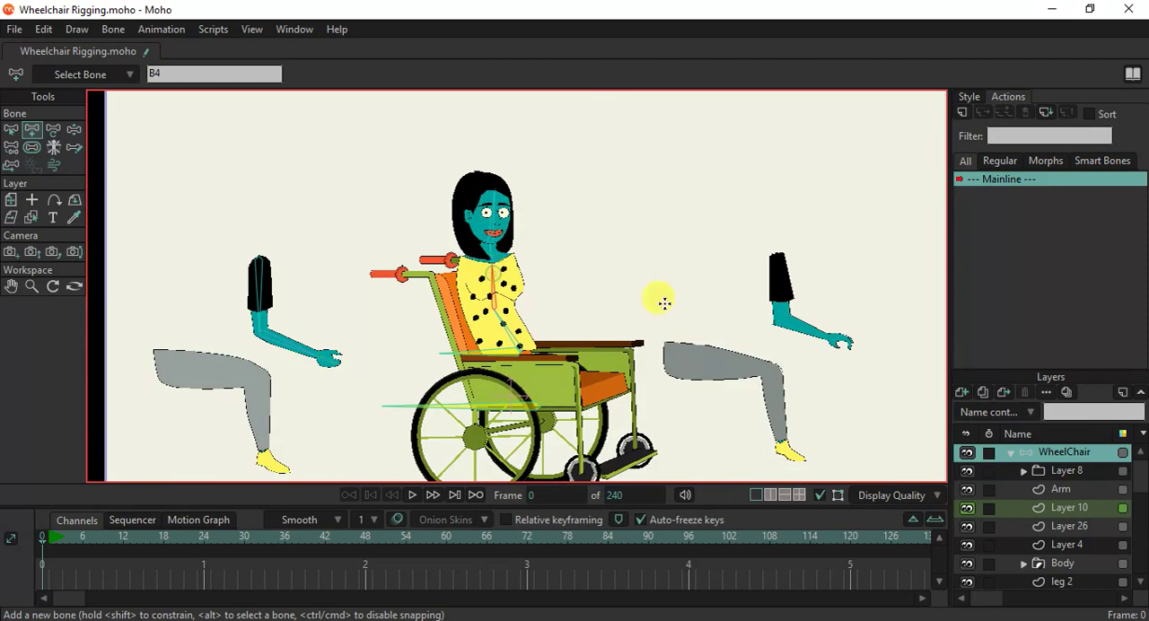
pyautogui.scroll(1, 777, 256)
pyautogui.moveTo(779, 245); pyautogui.dragTo(872, 349)
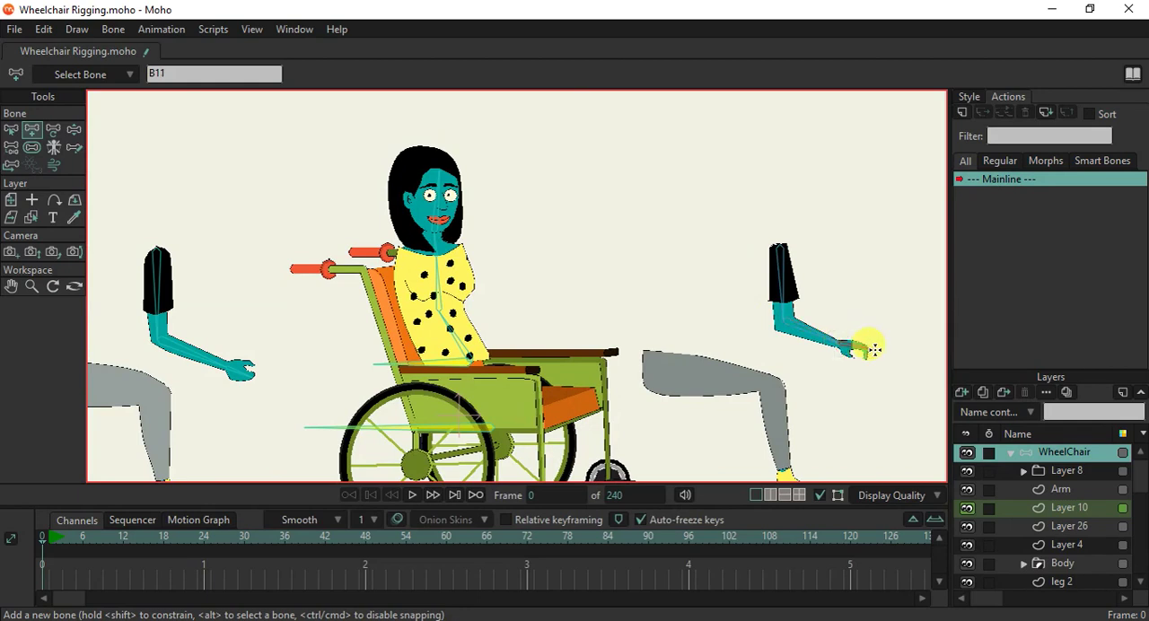
pyautogui.scroll(-1, 489, 386)
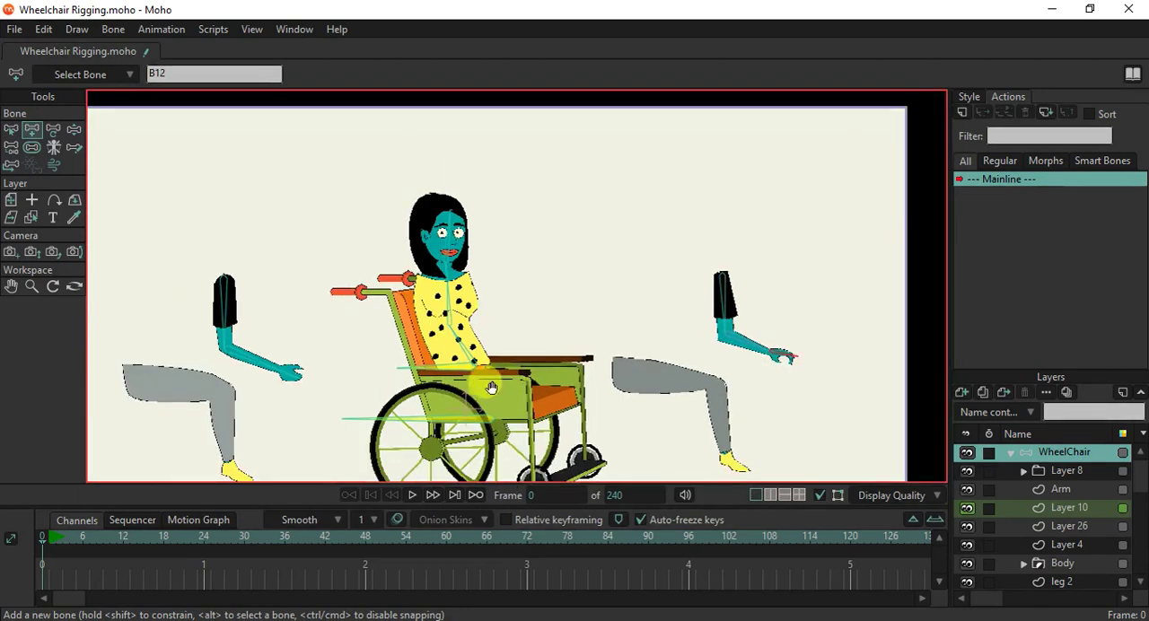
# Draw thigh, shin and foot bones in the detached leg behind the wheelchair, parenting the chain to the hip bone.
pyautogui.moveTo(490, 389); pyautogui.dragTo(500, 302)
pyautogui.click(139, 336)
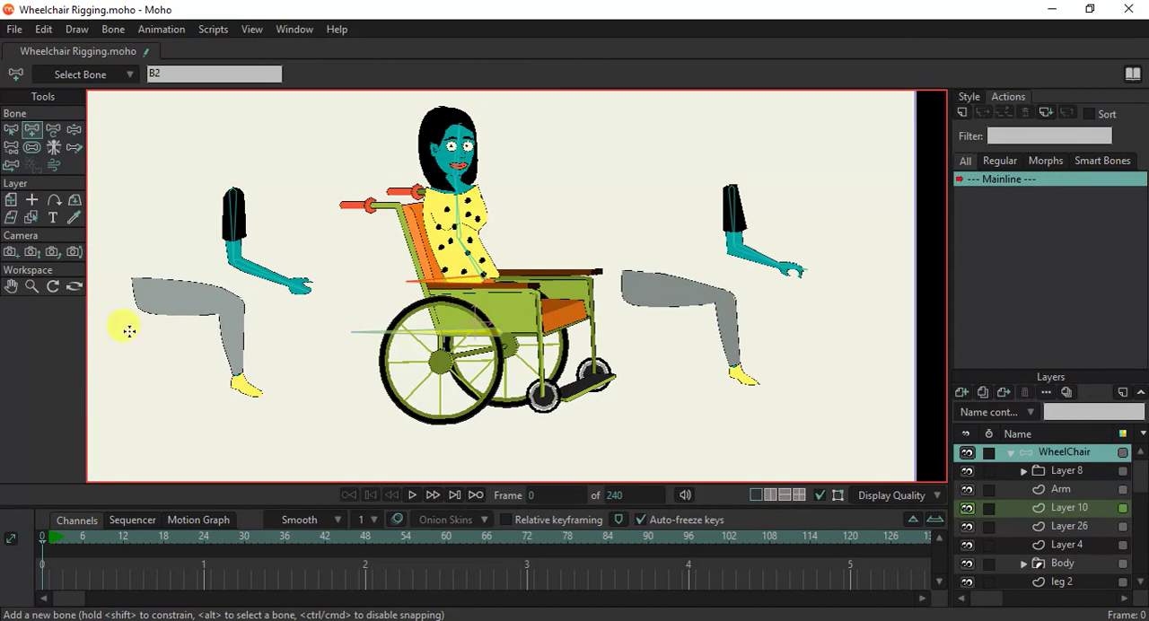
pyautogui.scroll(1, 135, 314)
pyautogui.moveTo(130, 284); pyautogui.dragTo(317, 345)
pyautogui.scroll(3, 235, 316)
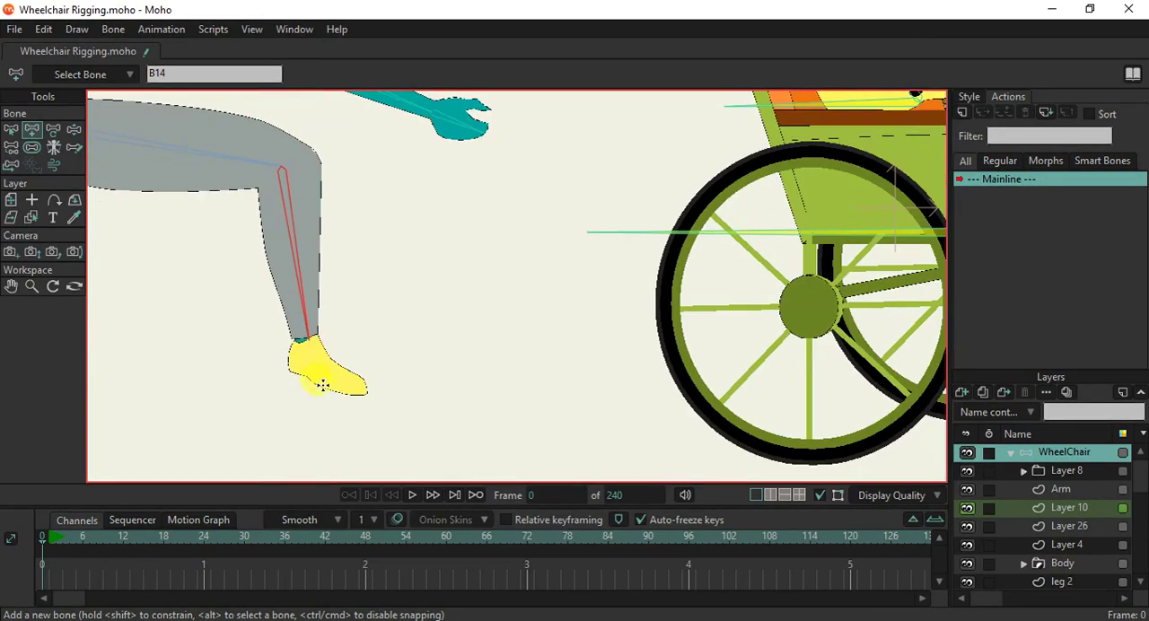
pyautogui.hotkey('ctrl', 'z')
pyautogui.moveTo(280, 165); pyautogui.dragTo(298, 341)
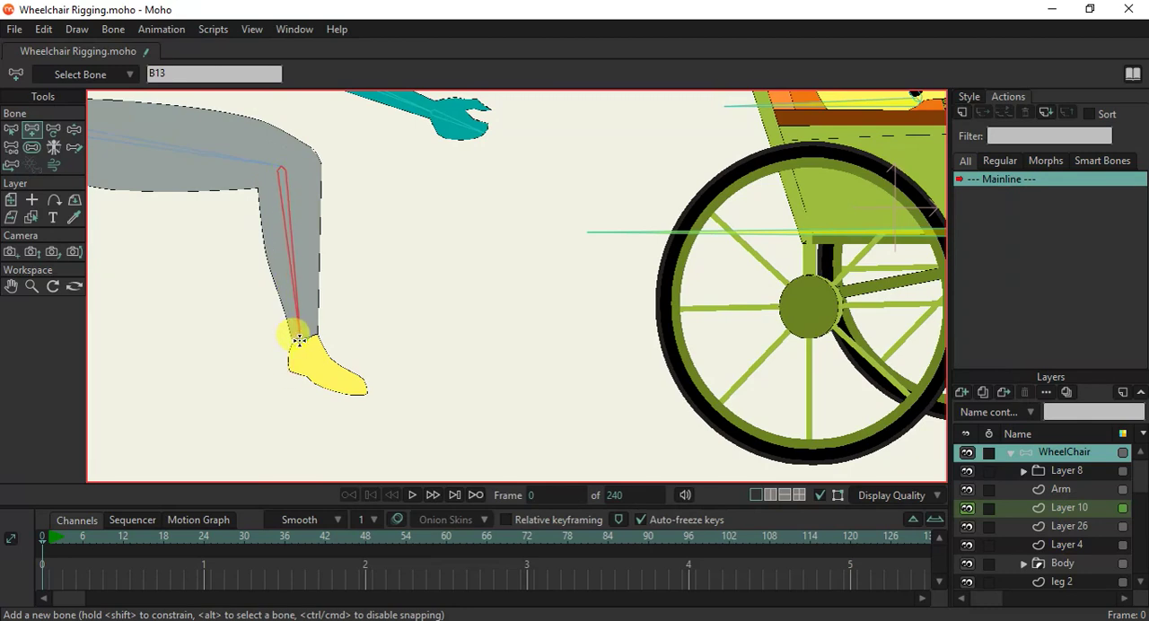
pyautogui.moveTo(298, 341); pyautogui.dragTo(366, 391)
# Draw thigh, shin and foot bones in the detached leg in front of the wheelchair, parenting them to the hip bone.
pyautogui.scroll(-3, 370, 387)
pyautogui.keyDown('alt'); pyautogui.click(614, 244); pyautogui.keyUp('alt')
pyautogui.moveTo(675, 255); pyautogui.dragTo(491, 326)
pyautogui.moveTo(646, 315); pyautogui.dragTo(814, 447)
pyautogui.scroll(-3, 599, 338)
pyautogui.scroll(2, 613, 332)
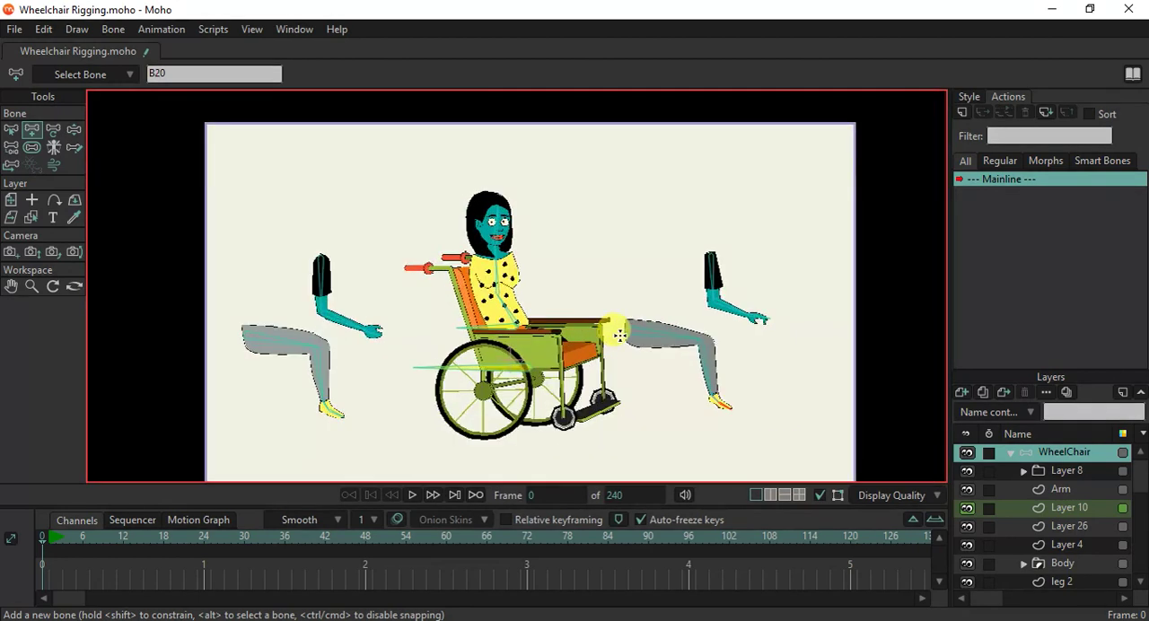
pyautogui.scroll(-1, 431, 256)
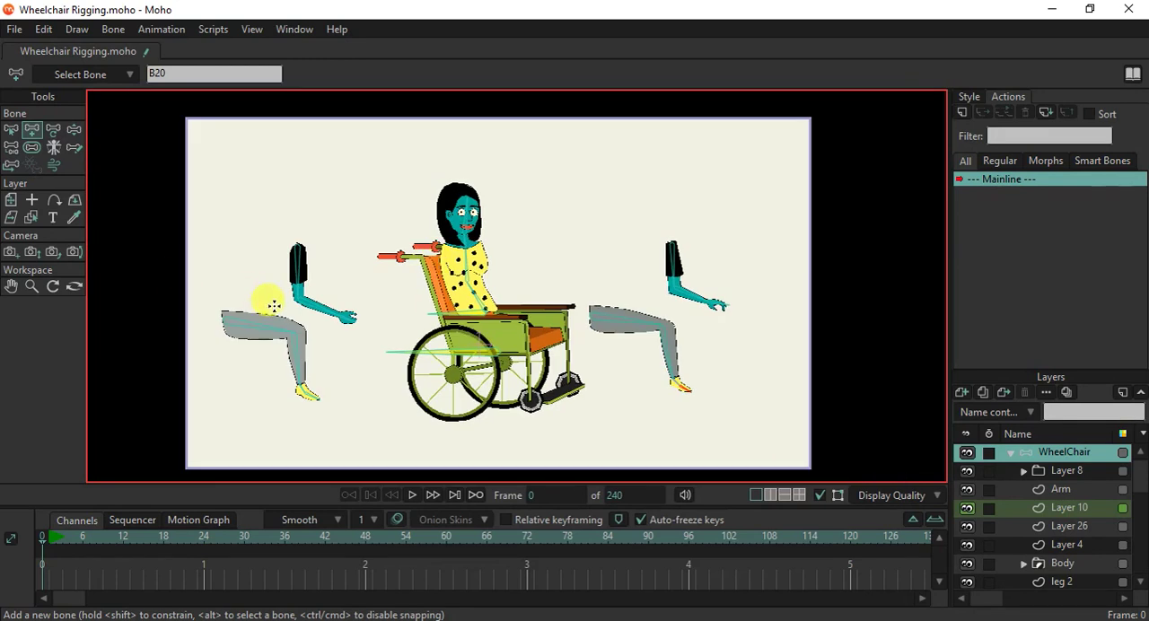
# Set the bone strength of all bones to 0, then deselect them.
pyautogui.click(34, 147)
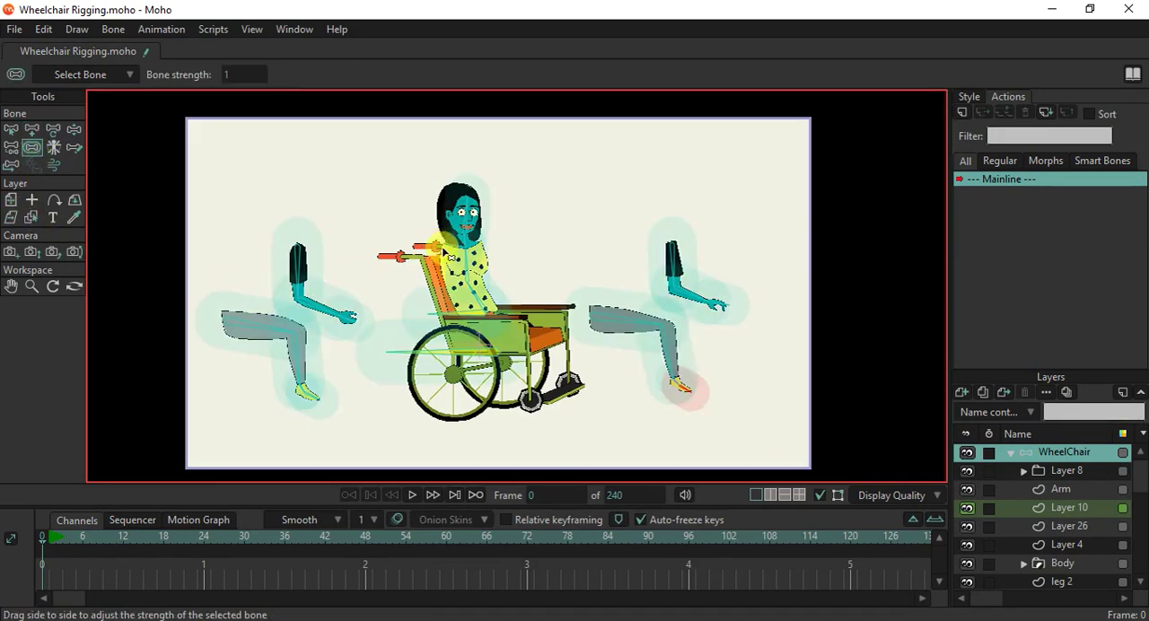
pyautogui.moveTo(467, 263); pyautogui.dragTo(149, 249)
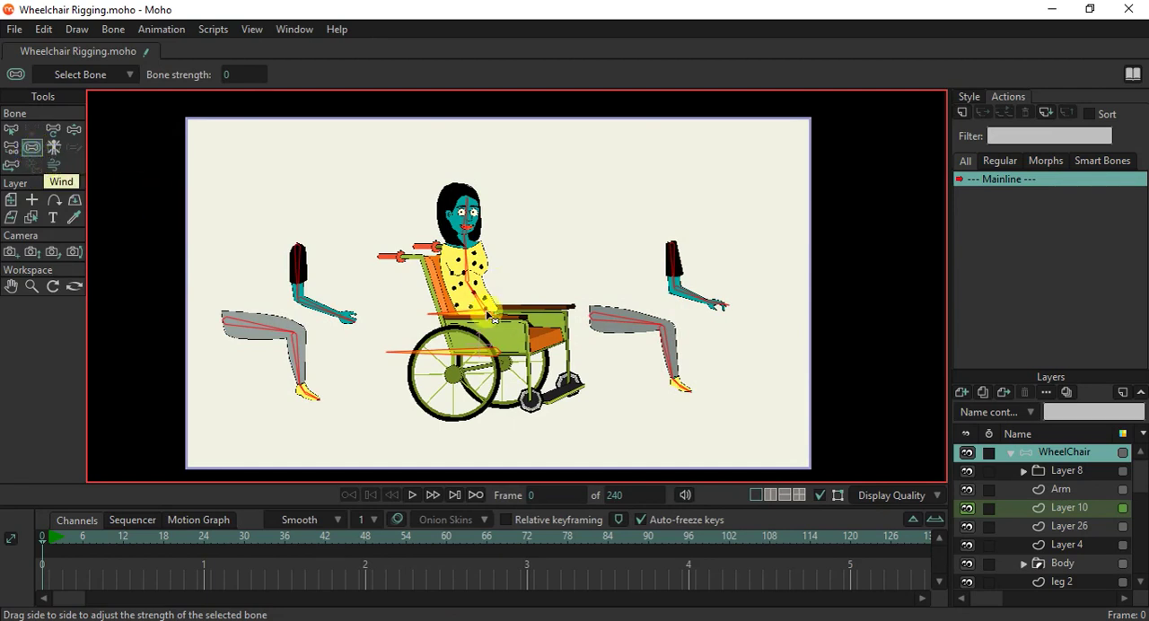
pyautogui.click(10, 129)
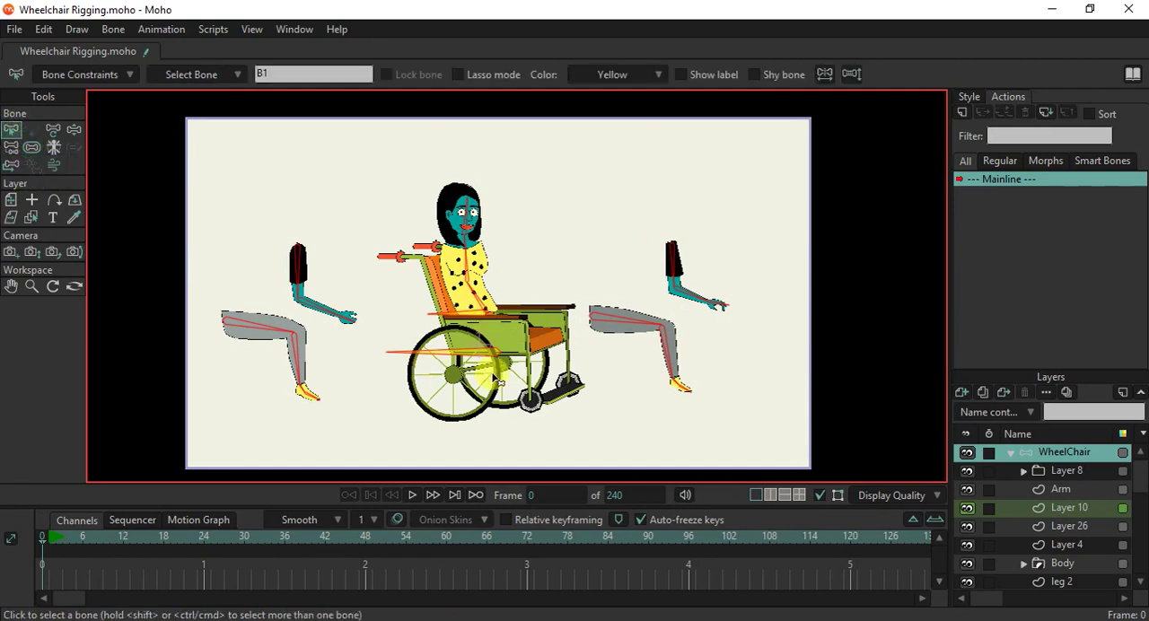
pyautogui.scroll(1, 496, 379)
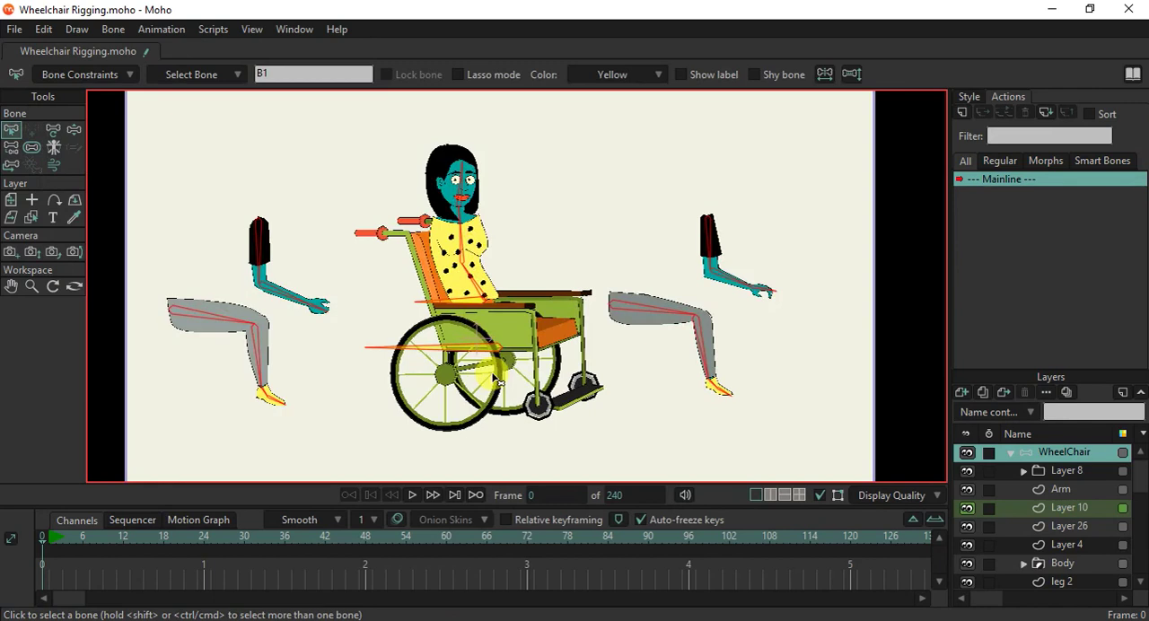
pyautogui.click(237, 153)
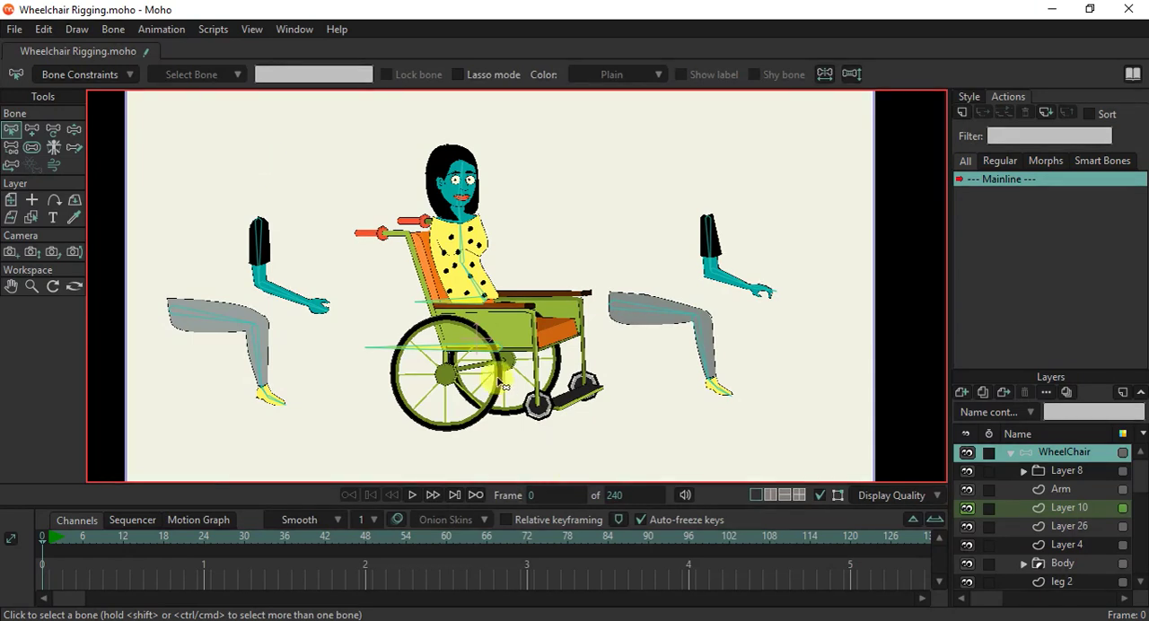
# Test how the whole skeleton follows the wheelchair bone with Manipulate Bones.
pyautogui.scroll(-3, 498, 380)
pyautogui.scroll(3, 498, 380)
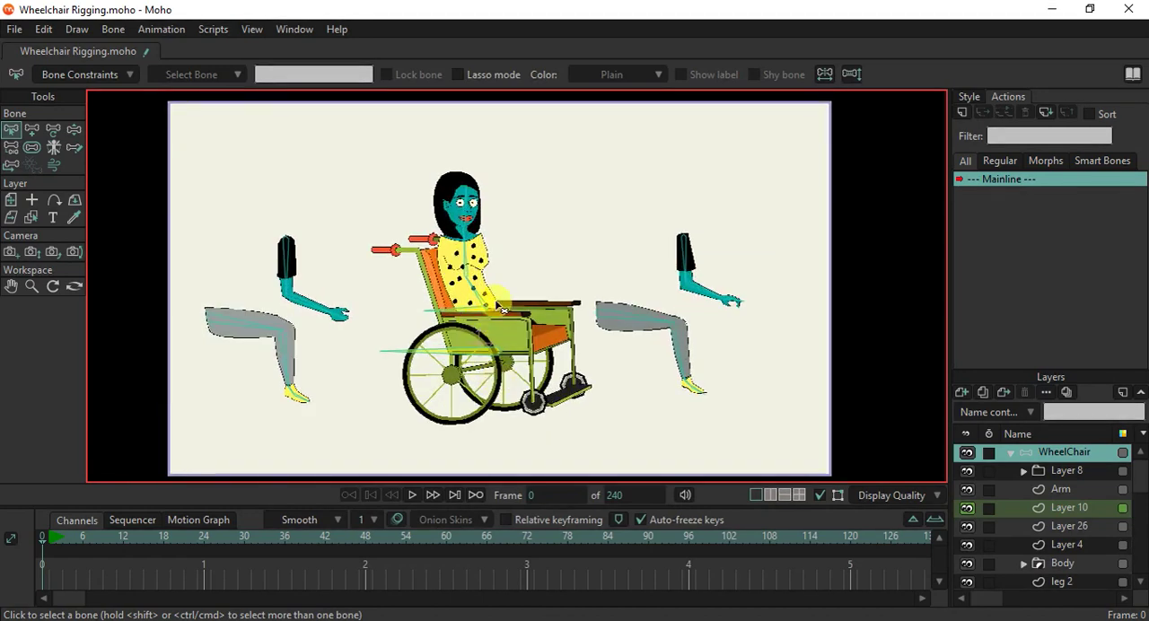
pyautogui.scroll(1, 465, 258)
pyautogui.scroll(-1, 472, 260)
pyautogui.scroll(2, 571, 381)
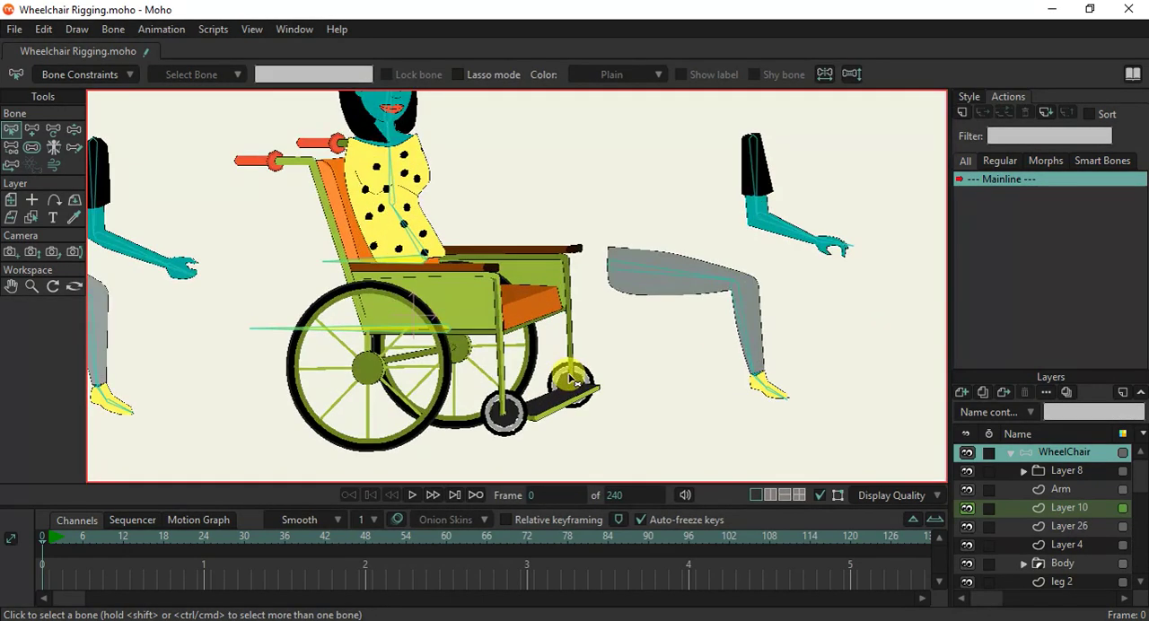
pyautogui.hotkey('ctrl', 'r')
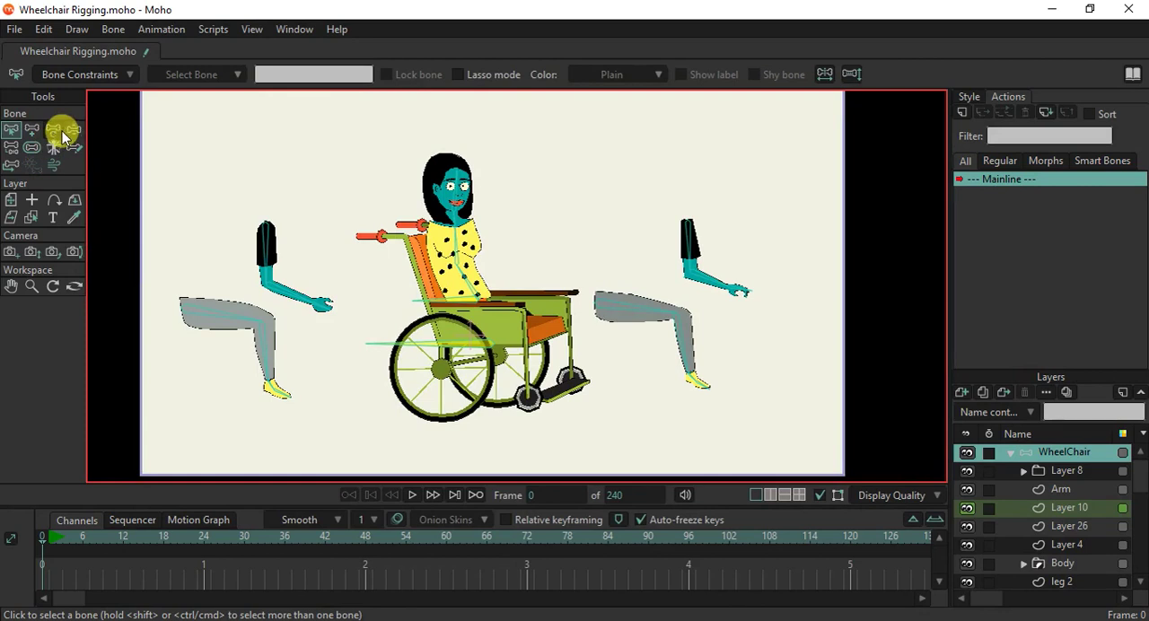
pyautogui.click(73, 129)
pyautogui.moveTo(452, 348); pyautogui.dragTo(427, 324)
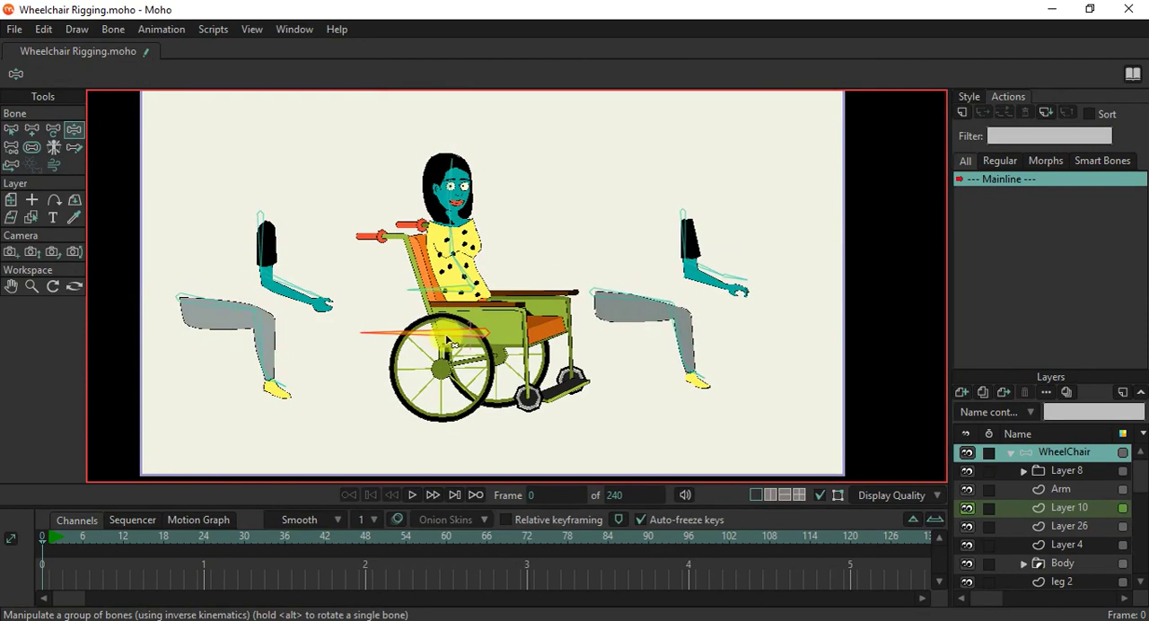
# Examine the parent links connecting the arm, leg, torso, hip and wheelchair bones with Reparent Bone.
pyautogui.click(14, 148)
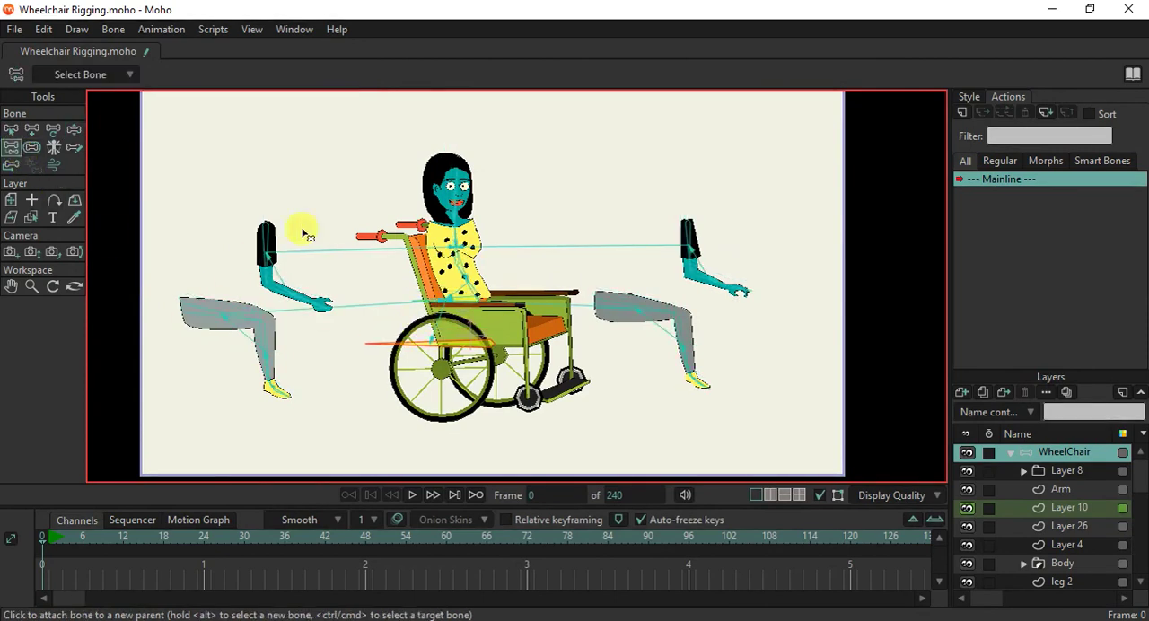
pyautogui.scroll(5, 461, 298)
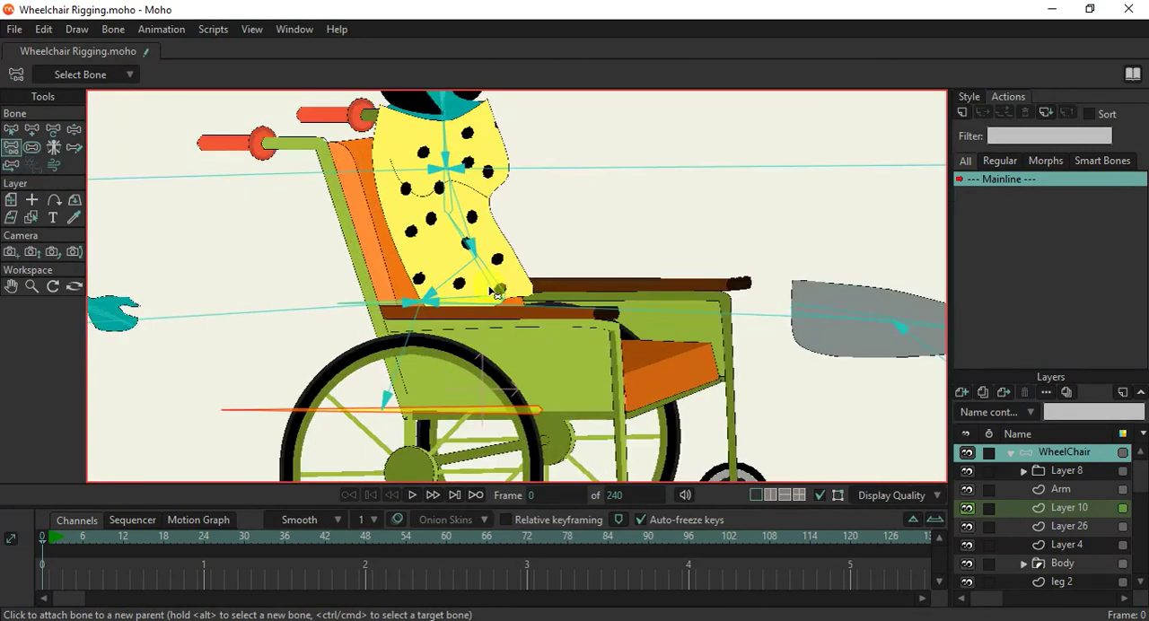
pyautogui.scroll(-4, 488, 286)
pyautogui.scroll(1, 526, 269)
pyautogui.scroll(-1, 433, 300)
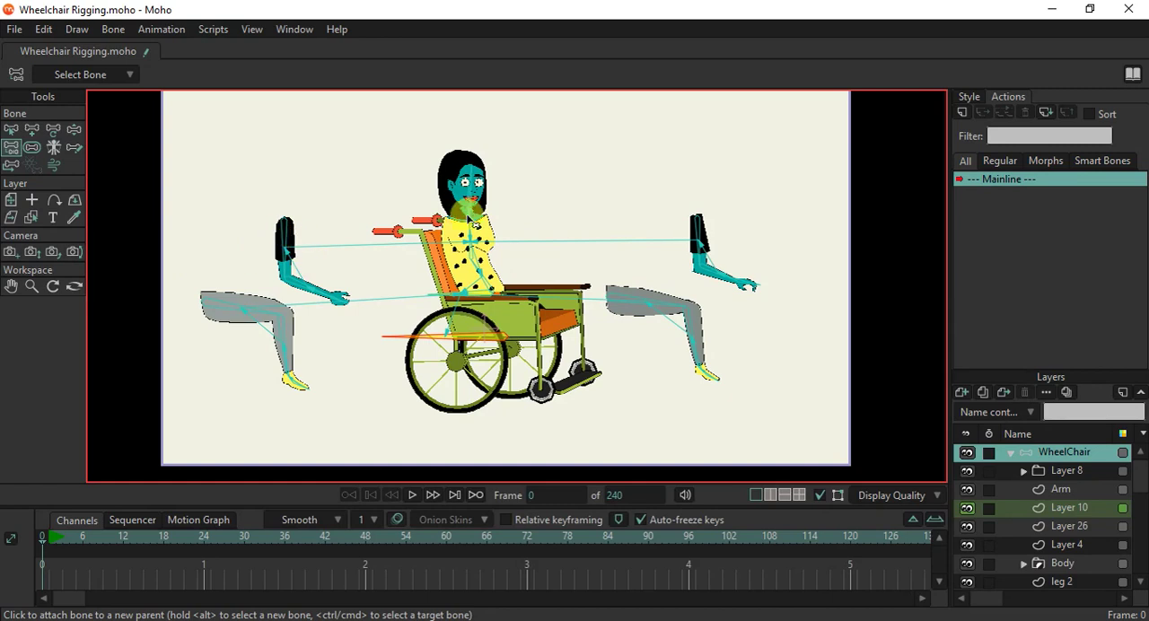
# Bind all points of the pupils on Layer 2 to the head bone B6.
pyautogui.keyDown('ctrl'); pyautogui.keyDown('alt'); pyautogui.click(480, 179); pyautogui.keyUp('alt'); pyautogui.keyUp('ctrl')
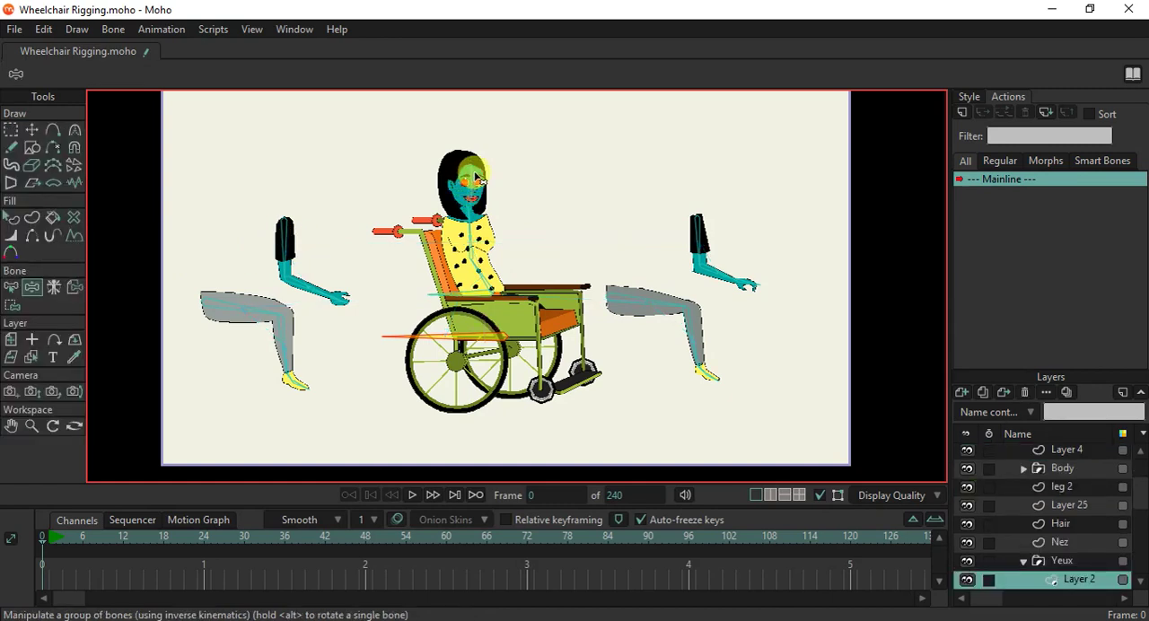
pyautogui.scroll(5, 480, 179)
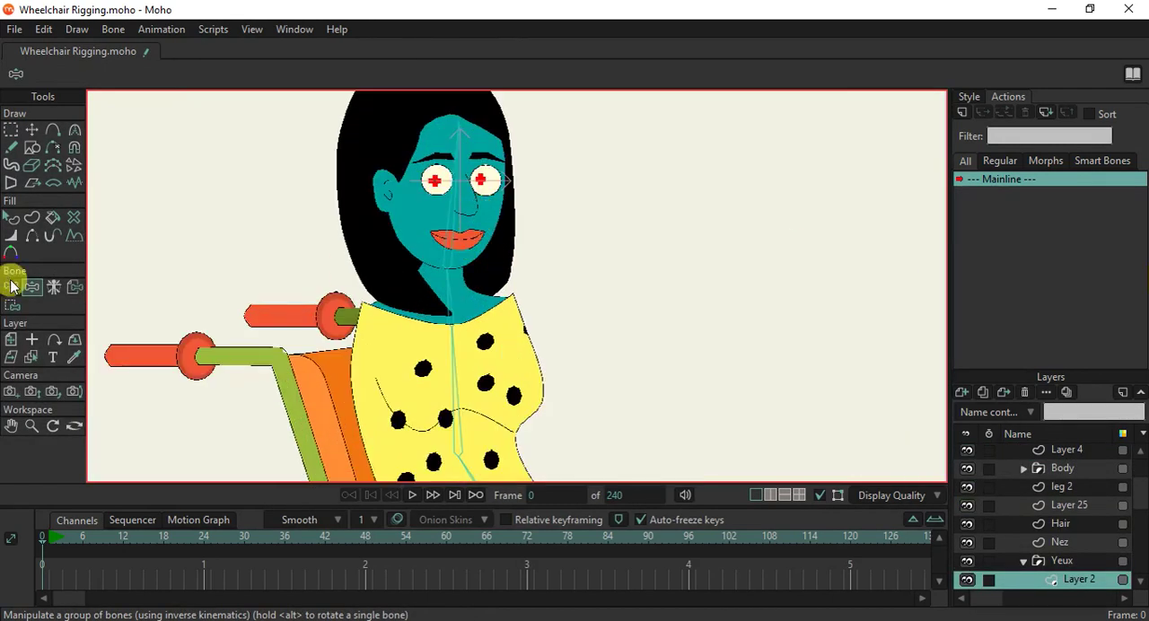
pyautogui.click(10, 286)
pyautogui.click(469, 229)
pyautogui.hotkey('ctrl', 'a')
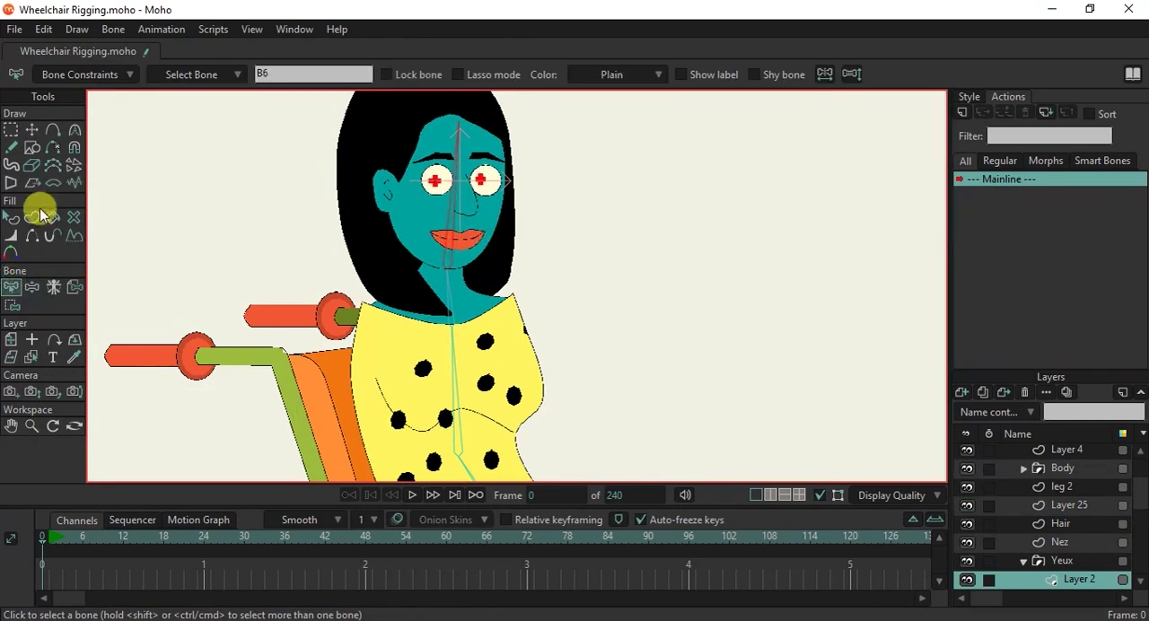
pyautogui.click(12, 305)
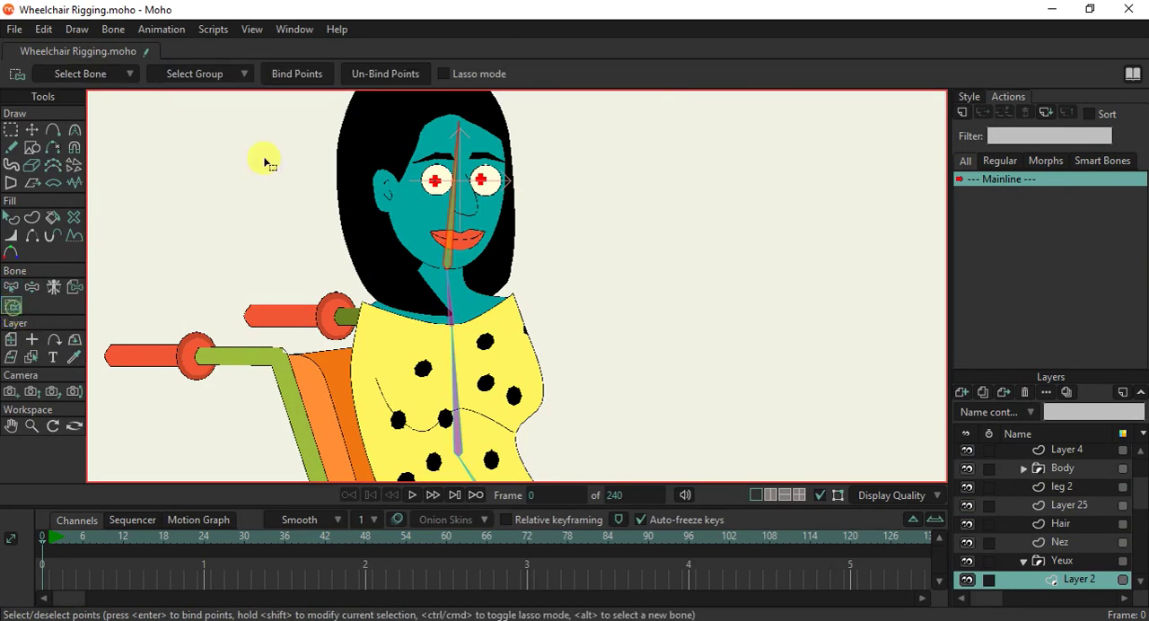
pyautogui.click(296, 76)
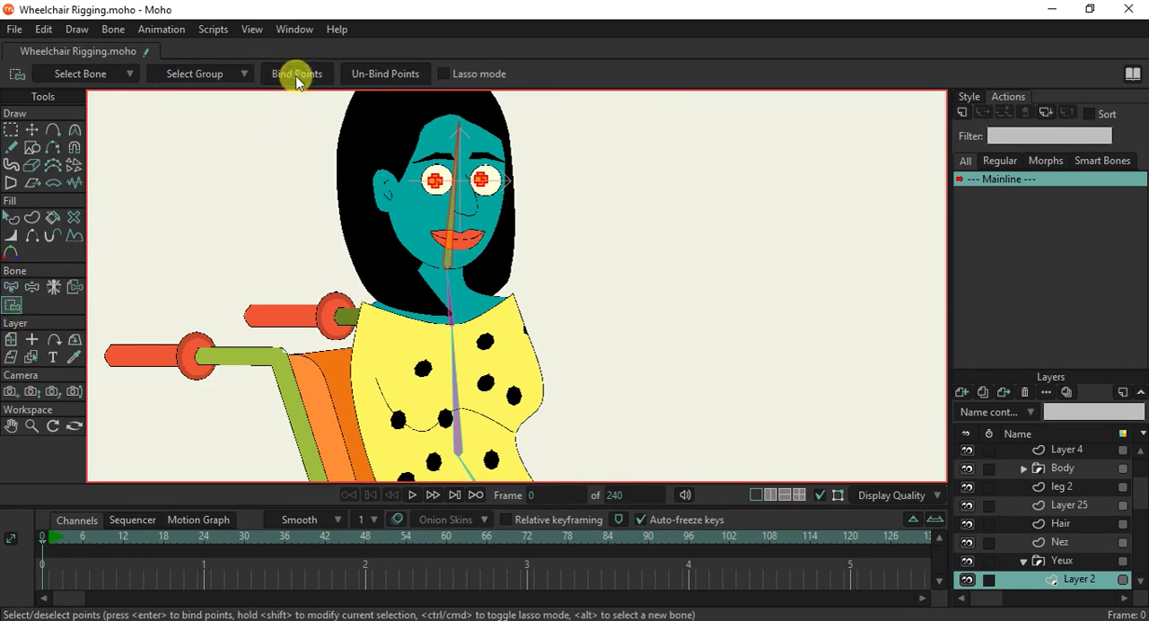
# Bind all points of the nose layer Nez and the Mouth layer to the head bone.
pyautogui.keyDown('ctrl'); pyautogui.keyDown('alt'); pyautogui.click(466, 209); pyautogui.keyUp('alt'); pyautogui.keyUp('ctrl')
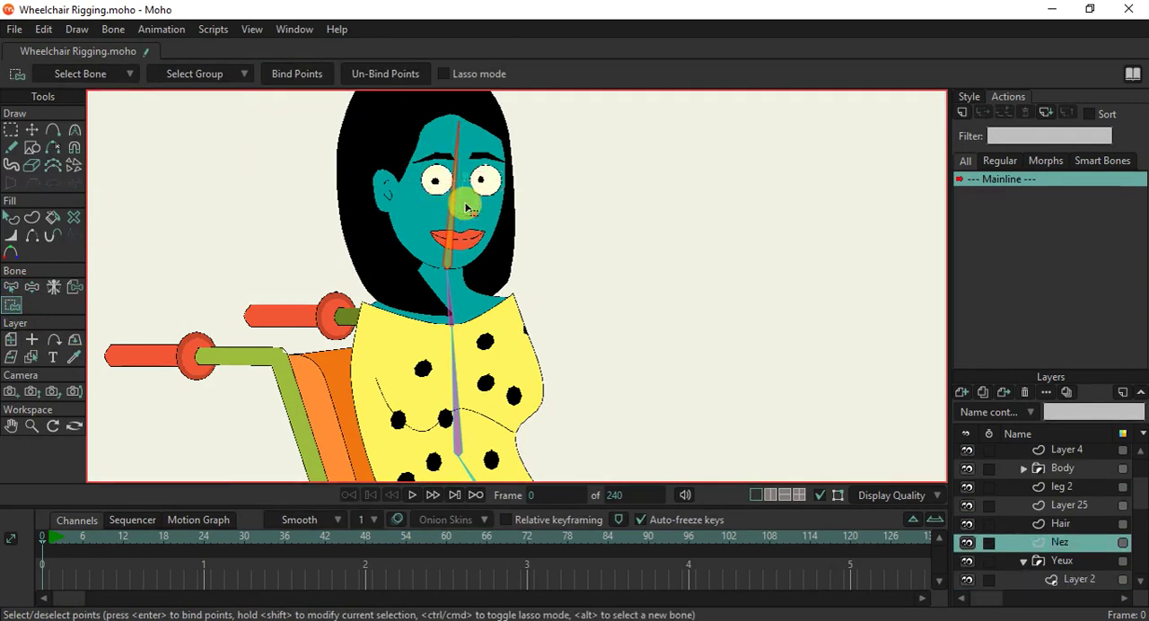
pyautogui.hotkey('ctrl', 'a')
pyautogui.click(301, 75)
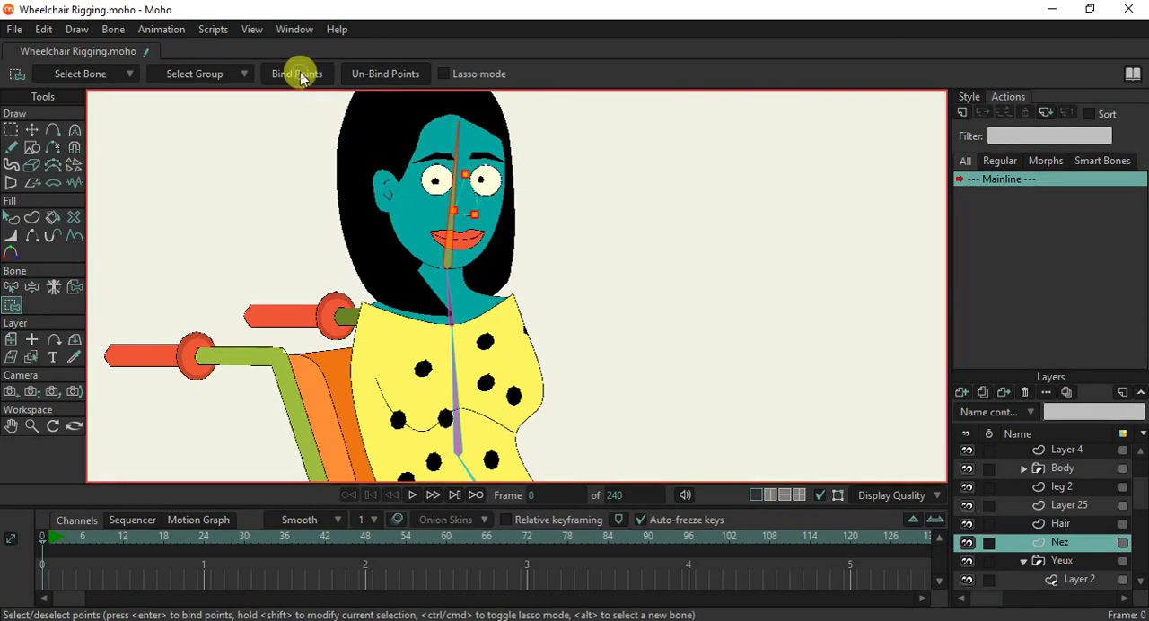
pyautogui.keyDown('ctrl'); pyautogui.keyDown('alt'); pyautogui.click(473, 250); pyautogui.keyUp('alt'); pyautogui.keyUp('ctrl')
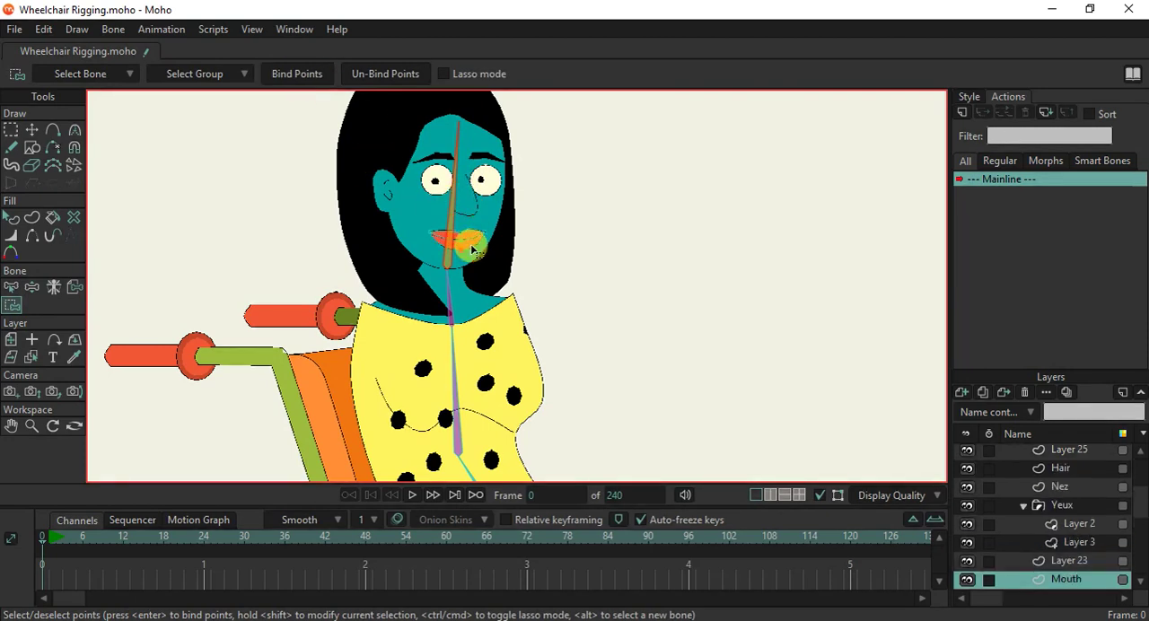
pyautogui.hotkey('ctrl', 'a')
pyautogui.click(301, 75)
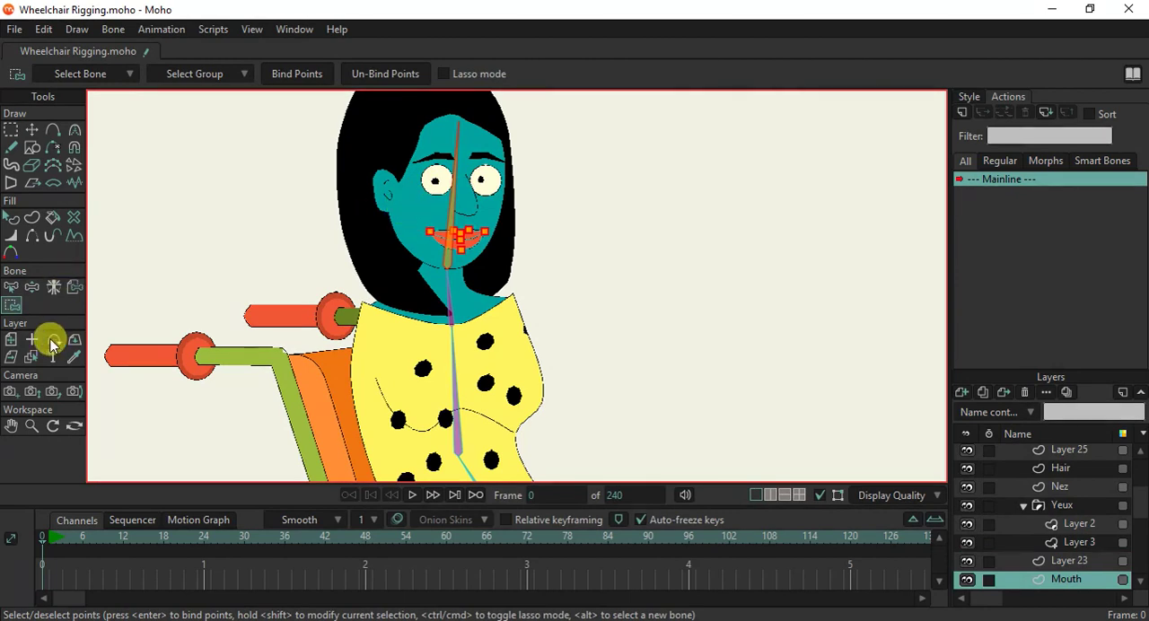
# Bind all points of the Head layer and the Hair layer to the head bone.
pyautogui.keyDown('ctrl'); pyautogui.keyDown('alt'); pyautogui.click(414, 240); pyautogui.keyUp('alt'); pyautogui.keyUp('ctrl')
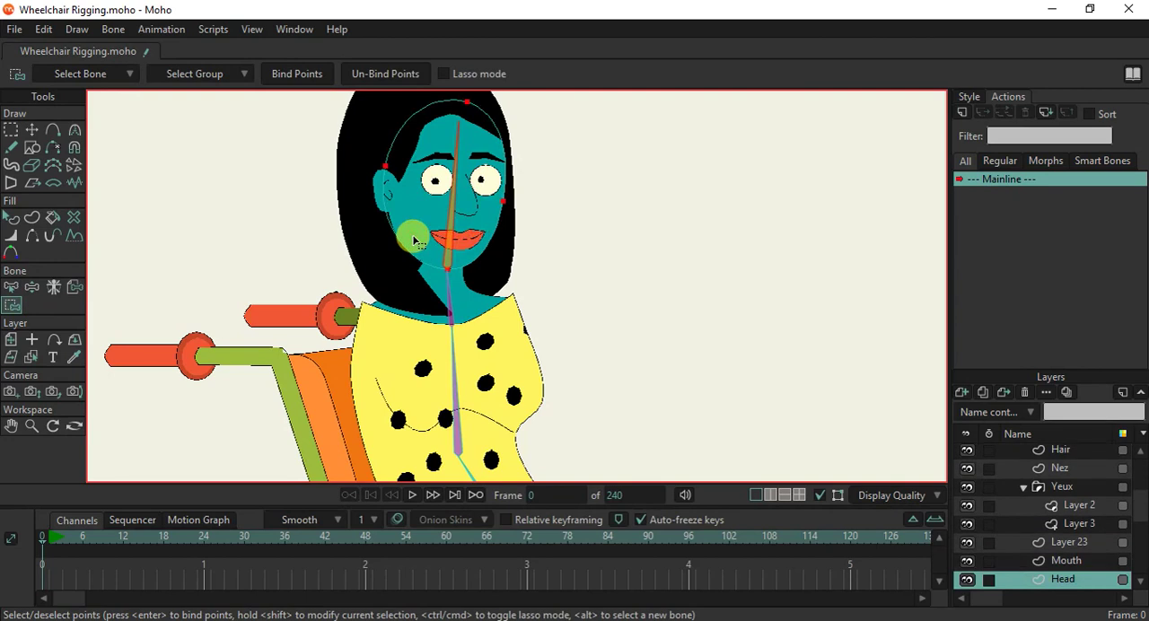
pyautogui.hotkey('ctrl', 'a')
pyautogui.click(282, 75)
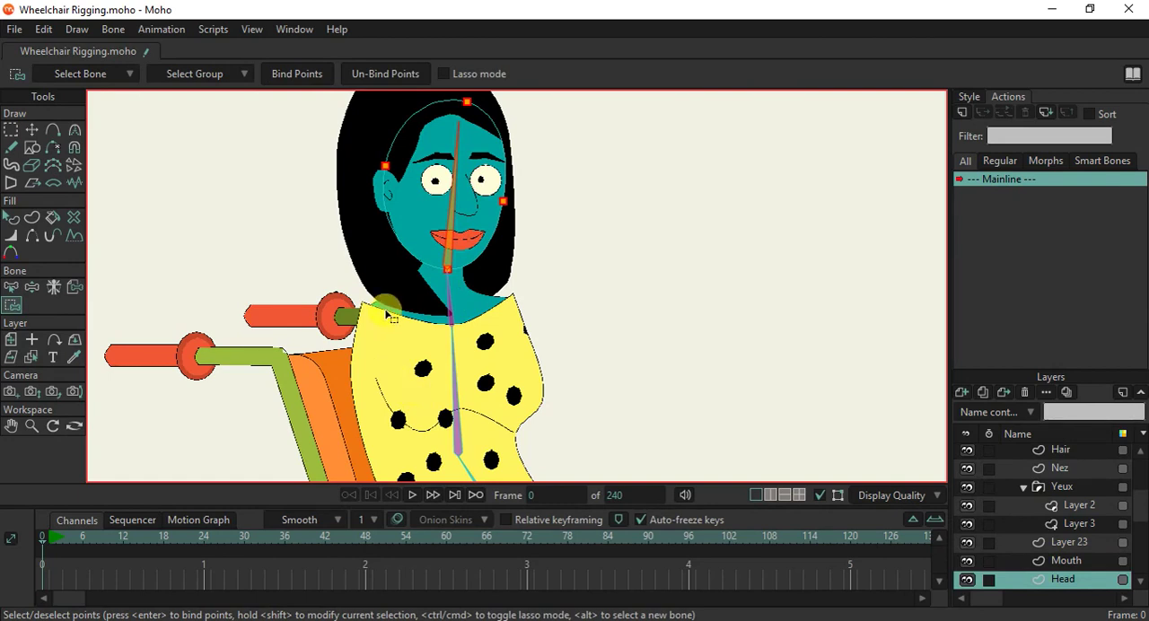
pyautogui.keyDown('ctrl'); pyautogui.keyDown('alt'); pyautogui.click(373, 278); pyautogui.keyUp('alt'); pyautogui.keyUp('ctrl')
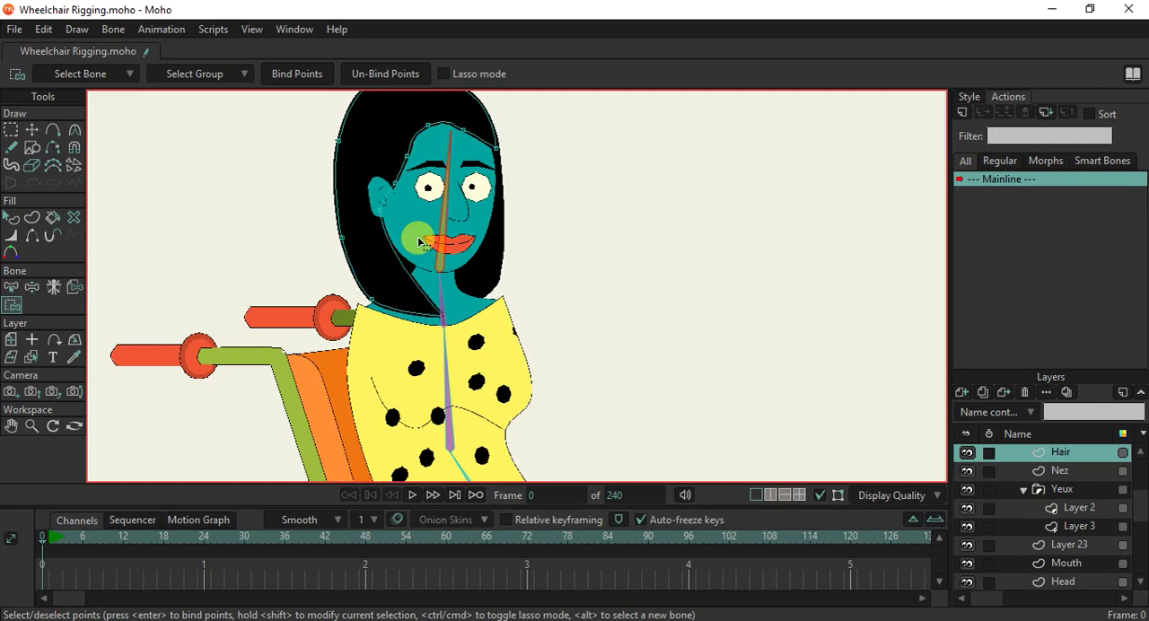
pyautogui.scroll(-1, 420, 243)
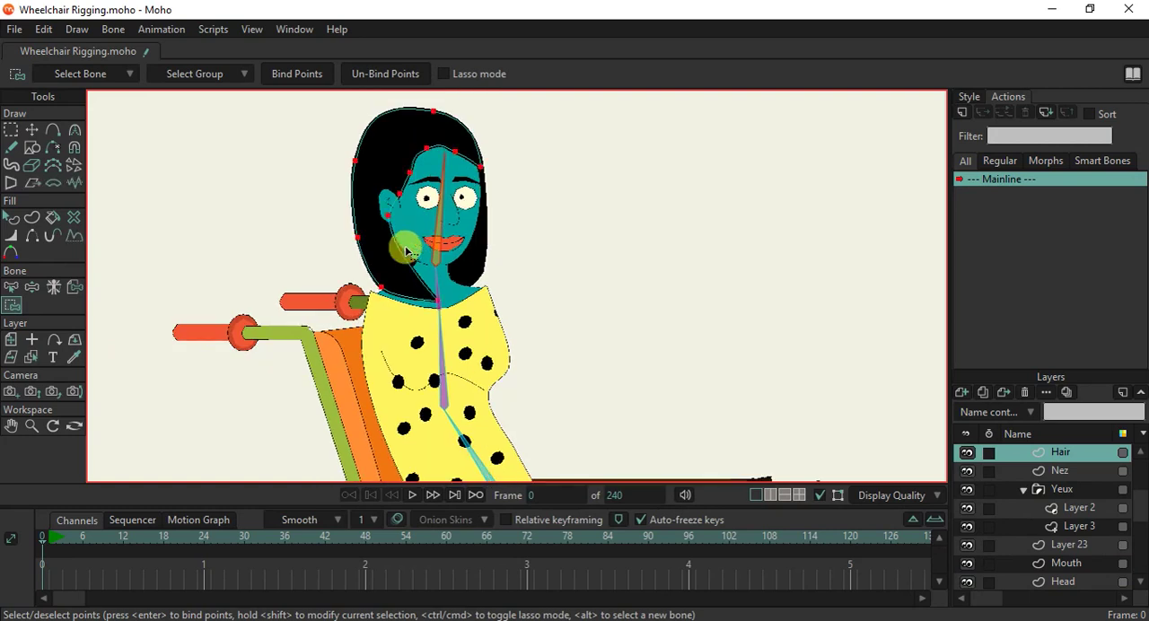
pyautogui.click(302, 76)
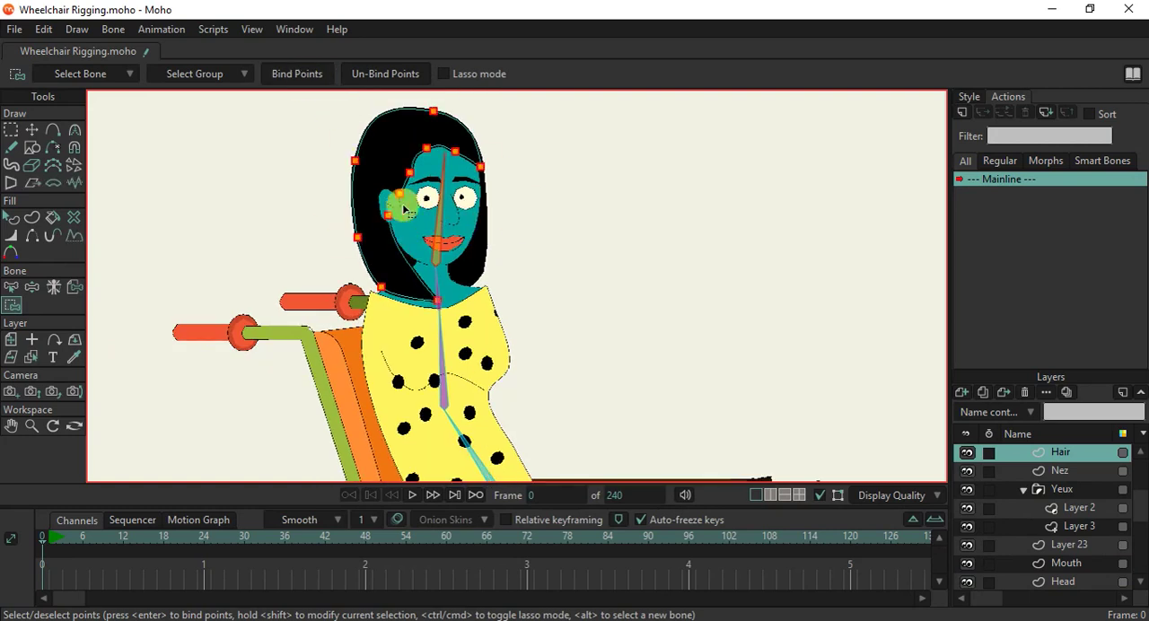
# Bind all points of the ear on Layer 25 and the eyes and eyebrows on Layer 3 to the head bone.
pyautogui.keyDown('ctrl'); pyautogui.keyDown('alt'); pyautogui.click(388, 204); pyautogui.keyUp('alt'); pyautogui.keyUp('ctrl')
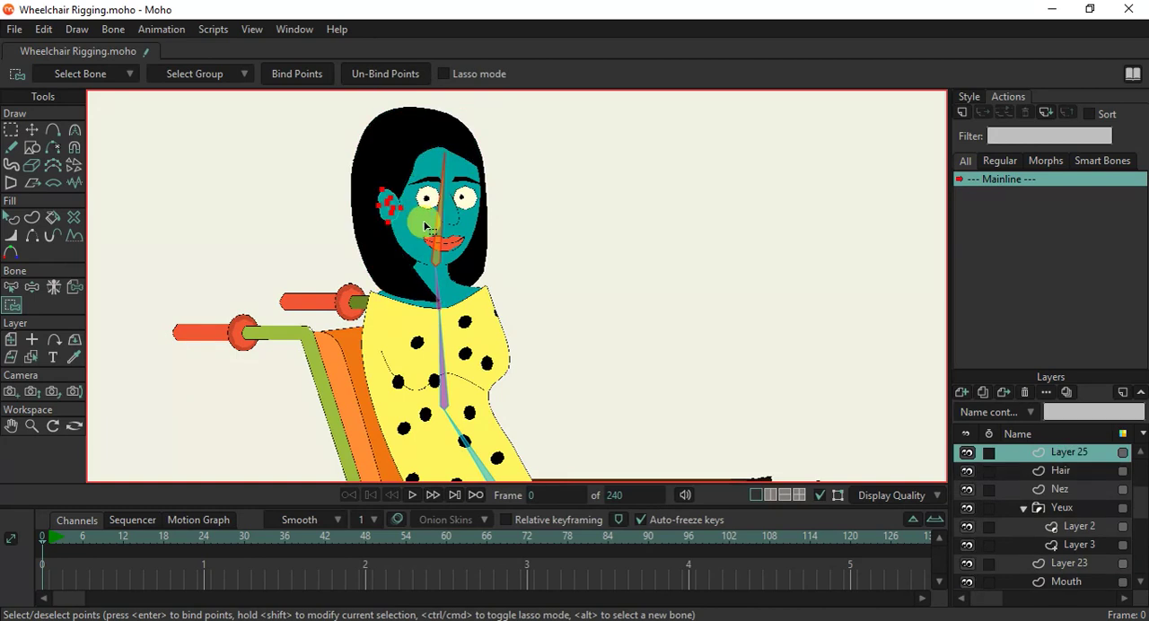
pyautogui.scroll(2, 417, 162)
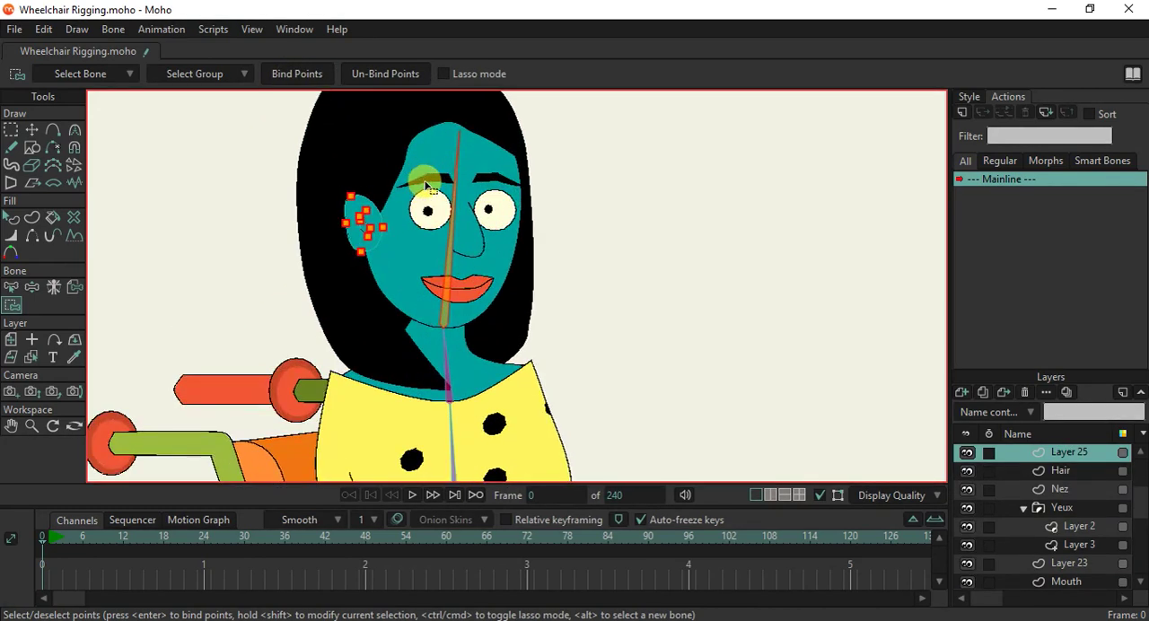
pyautogui.keyDown('ctrl'); pyautogui.keyDown('alt'); pyautogui.click(443, 184); pyautogui.keyUp('alt'); pyautogui.keyUp('ctrl')
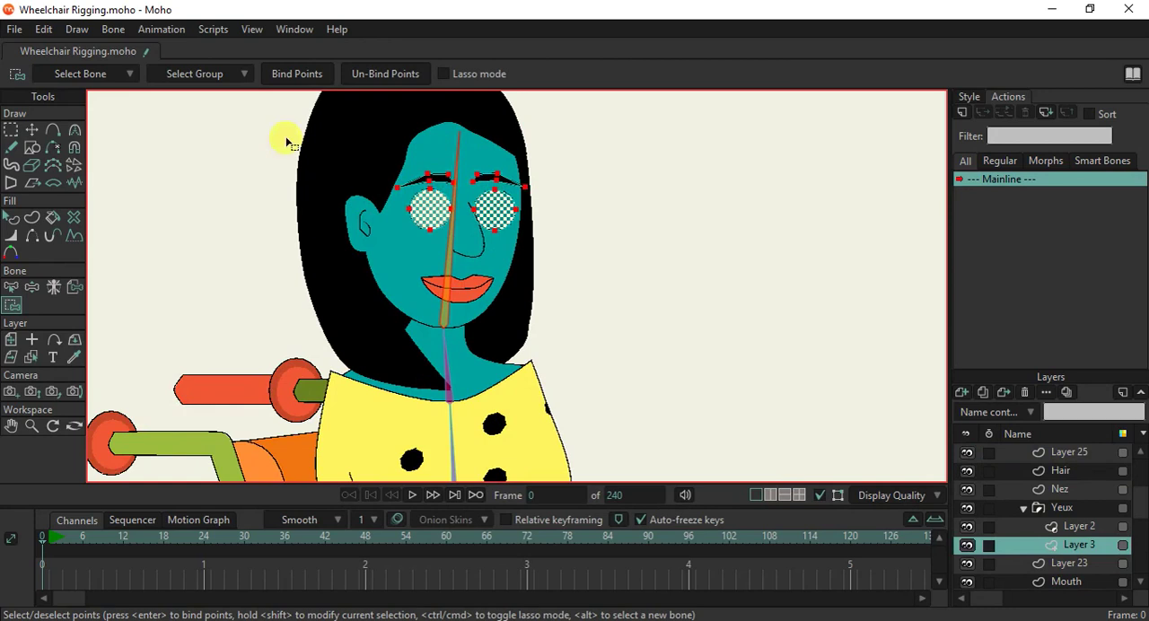
pyautogui.click(297, 76)
pyautogui.scroll(-2, 373, 208)
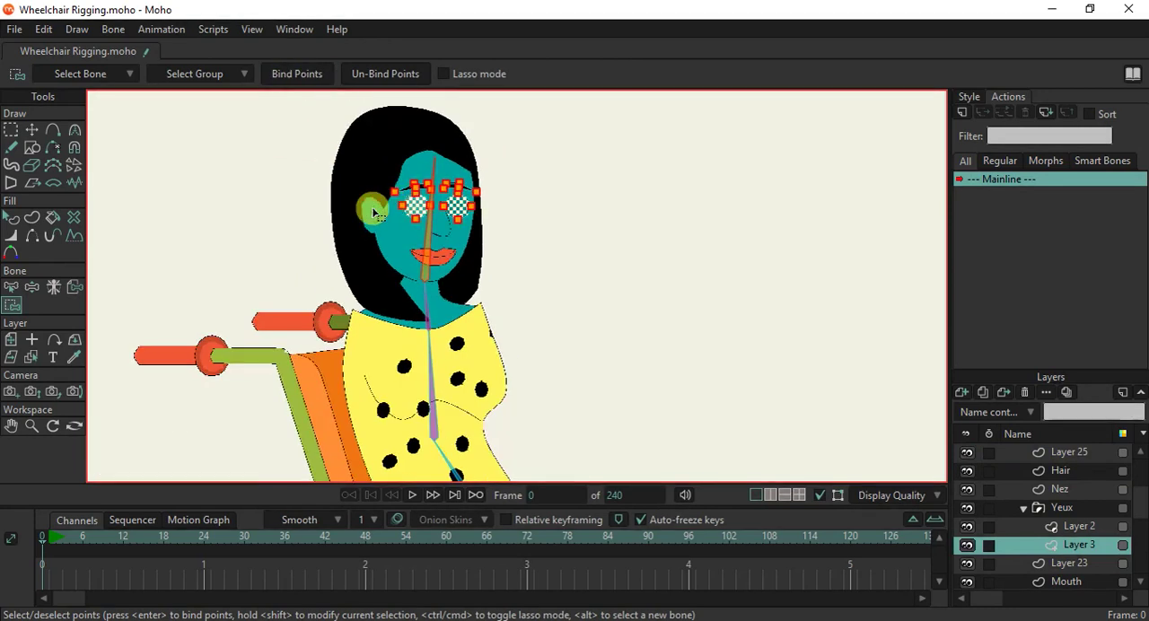
# Test the head bone by swinging it and examine which shapes around the eyes do not follow.
pyautogui.click(31, 287)
pyautogui.moveTo(418, 218); pyautogui.dragTo(410, 182)
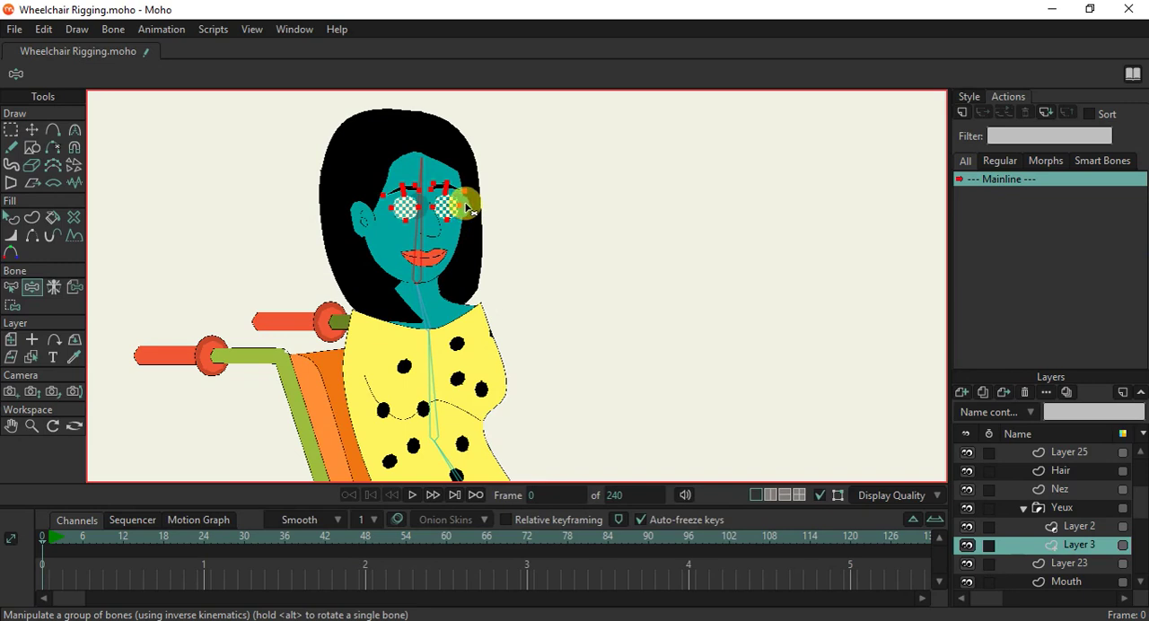
pyautogui.scroll(4, 465, 209)
pyautogui.keyDown('alt'); pyautogui.rightClick(485, 259); pyautogui.keyUp('alt')
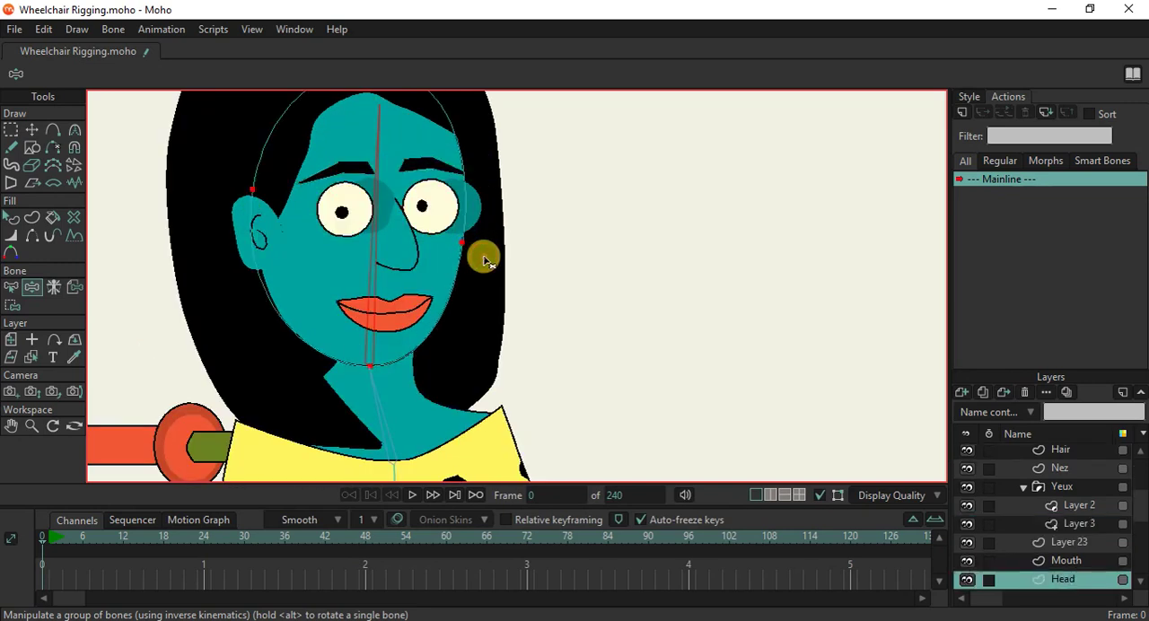
pyautogui.keyDown('alt'); pyautogui.rightClick(480, 226); pyautogui.keyUp('alt')
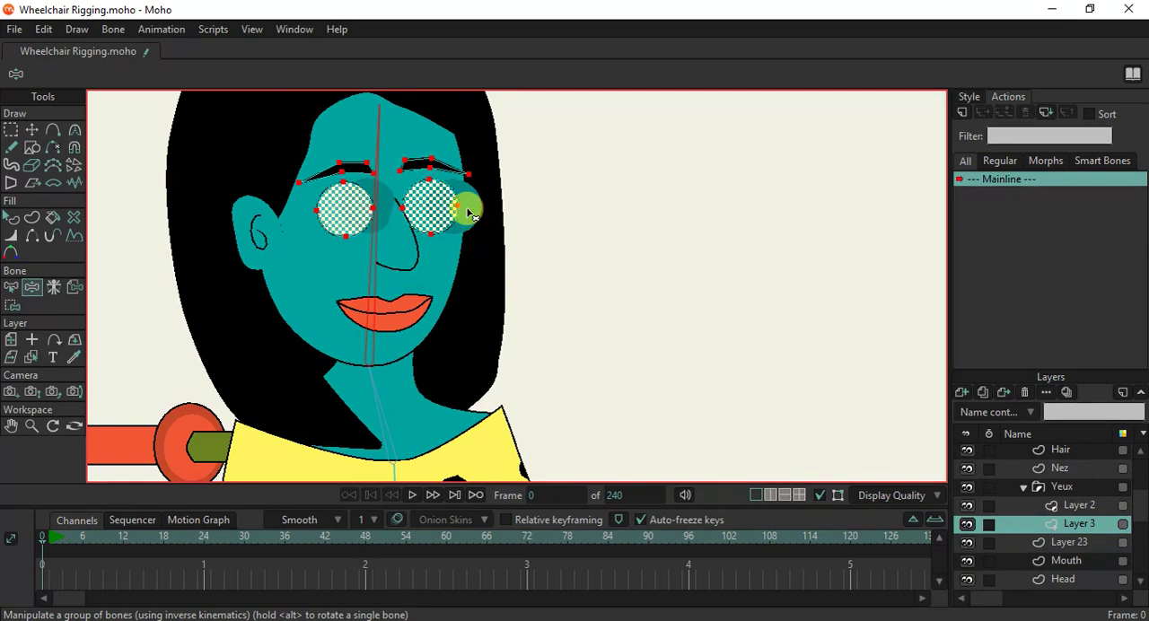
pyautogui.scroll(3, 476, 201)
pyautogui.keyDown('alt'); pyautogui.rightClick(521, 136); pyautogui.keyUp('alt')
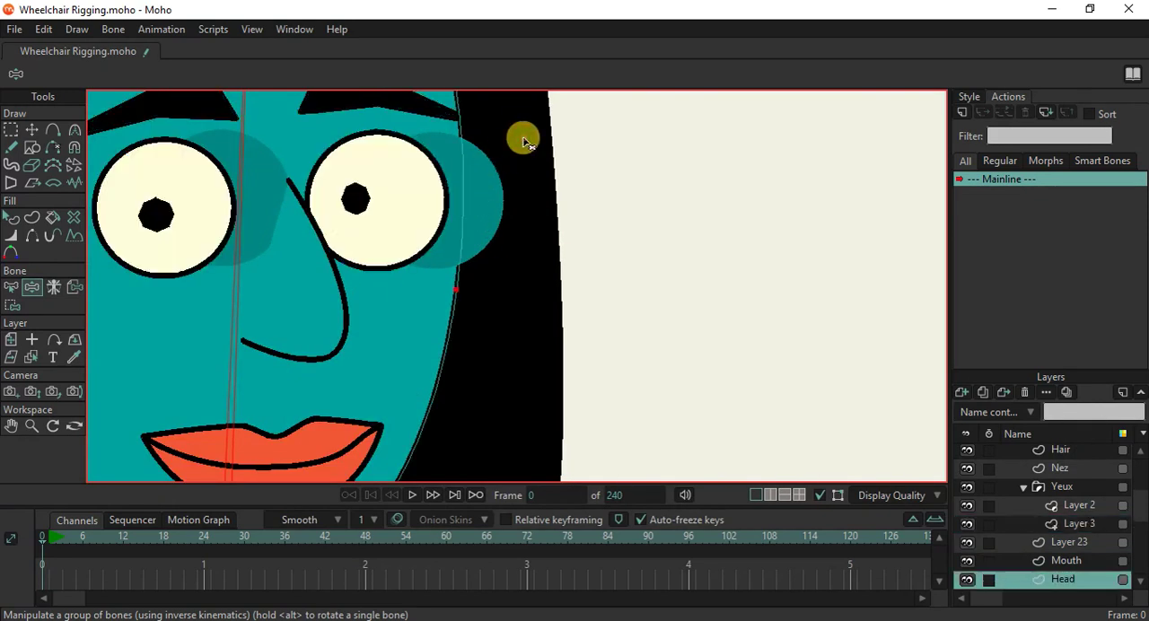
pyautogui.keyDown('alt'); pyautogui.rightClick(555, 205); pyautogui.keyUp('alt')
pyautogui.scroll(-6, 544, 239)
# Bind all points of the Hair 2 layer to the head bone.
pyautogui.click(433, 295)
pyautogui.click(11, 305)
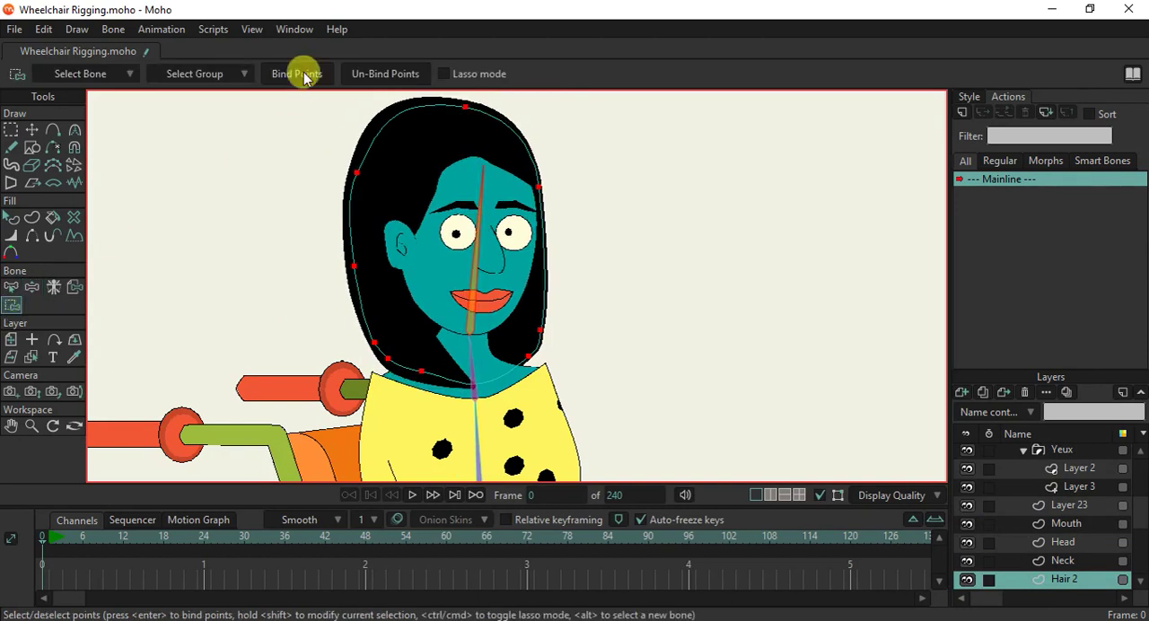
pyautogui.scroll(2, 513, 226)
pyautogui.scroll(1, 1005, 493)
# With the Yeux group temporarily hidden, bind all points of the eye shadow circles on Layer 23 to the head bone.
pyautogui.click(967, 469)
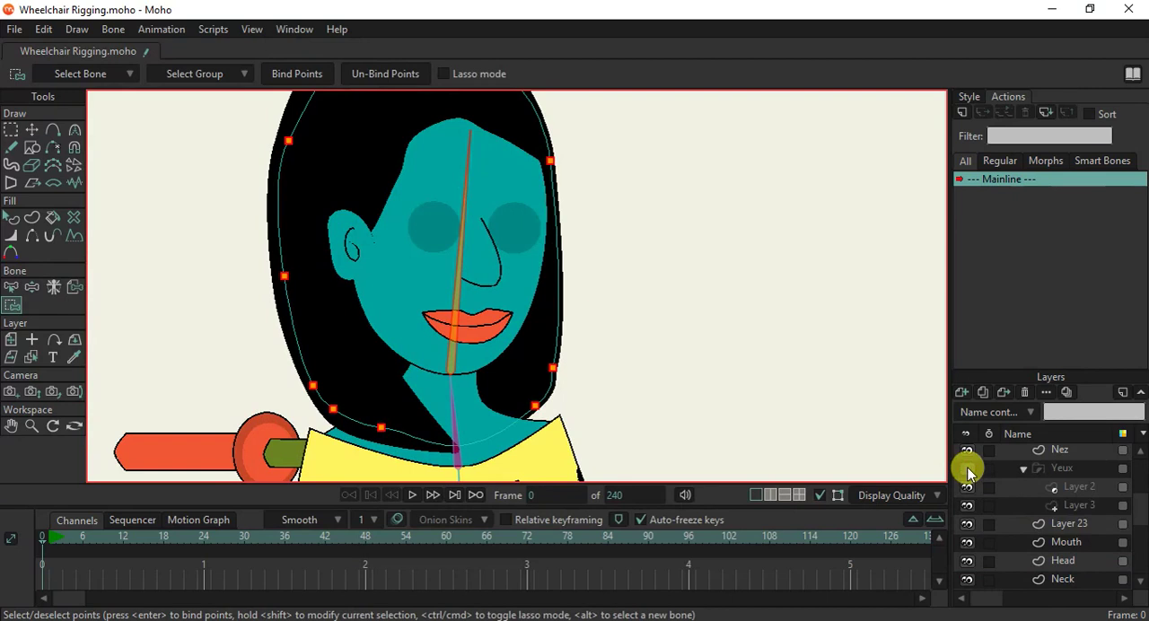
pyautogui.click(967, 524)
pyautogui.click(967, 524)
pyautogui.click(1061, 524)
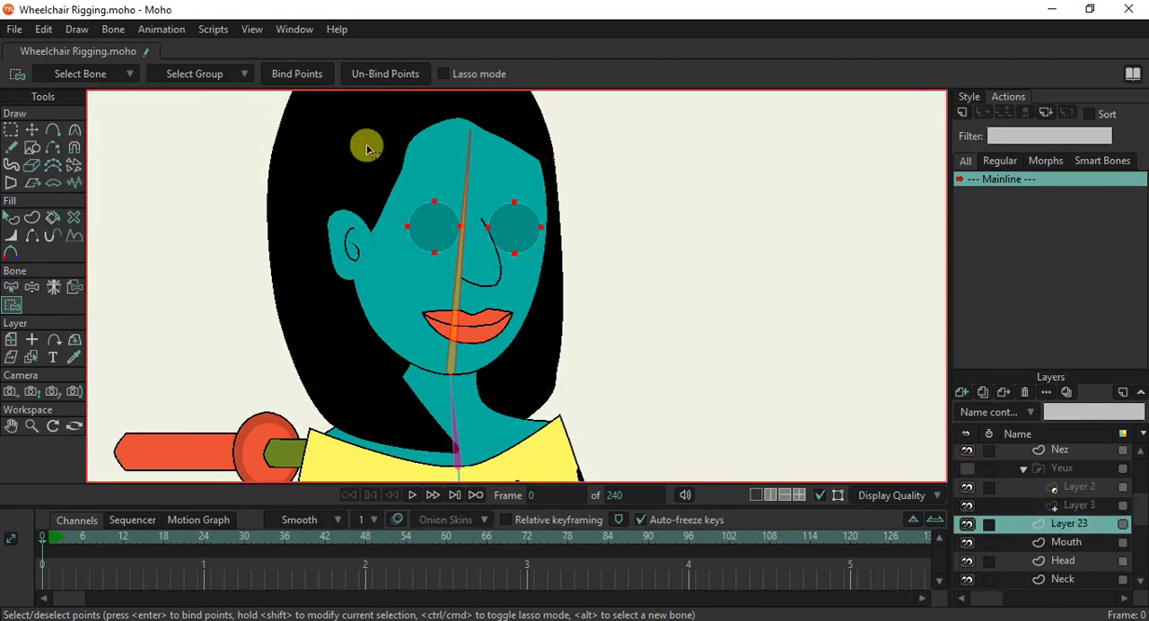
pyautogui.click(308, 72)
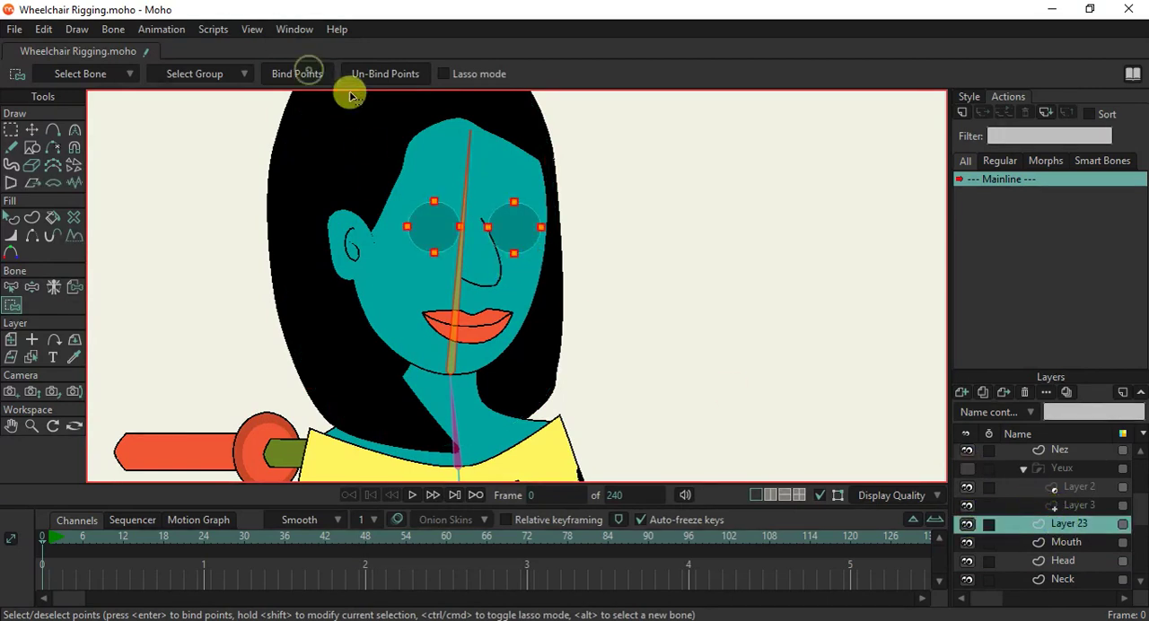
pyautogui.click(967, 468)
pyautogui.scroll(-2, 564, 278)
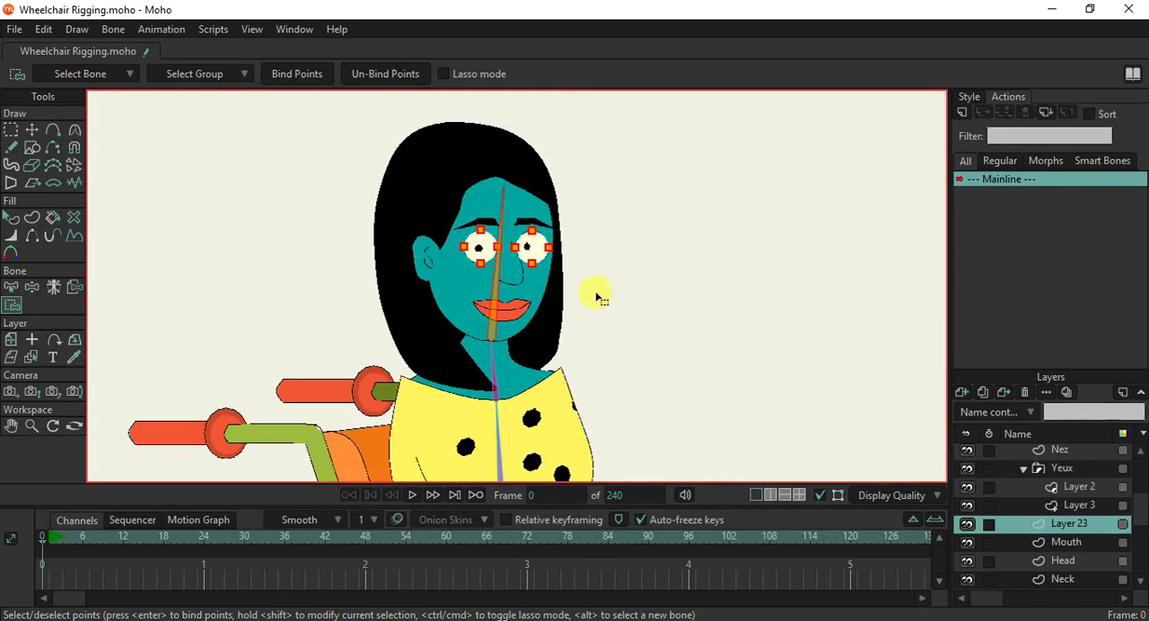
pyautogui.click(968, 467)
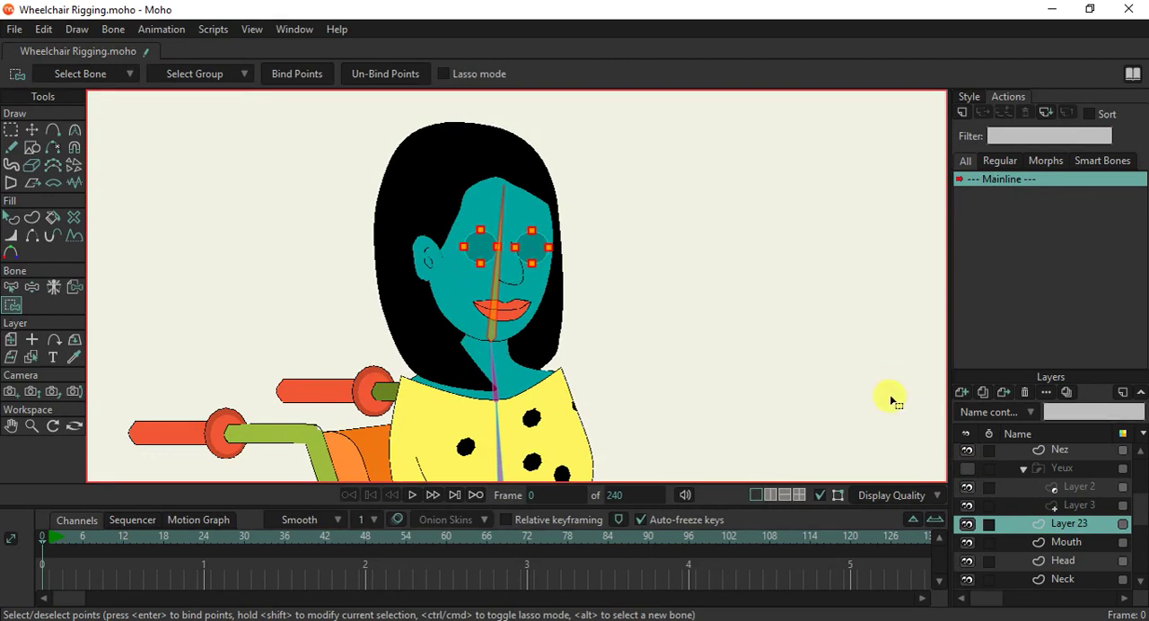
pyautogui.click(967, 468)
pyautogui.scroll(-2, 385, 257)
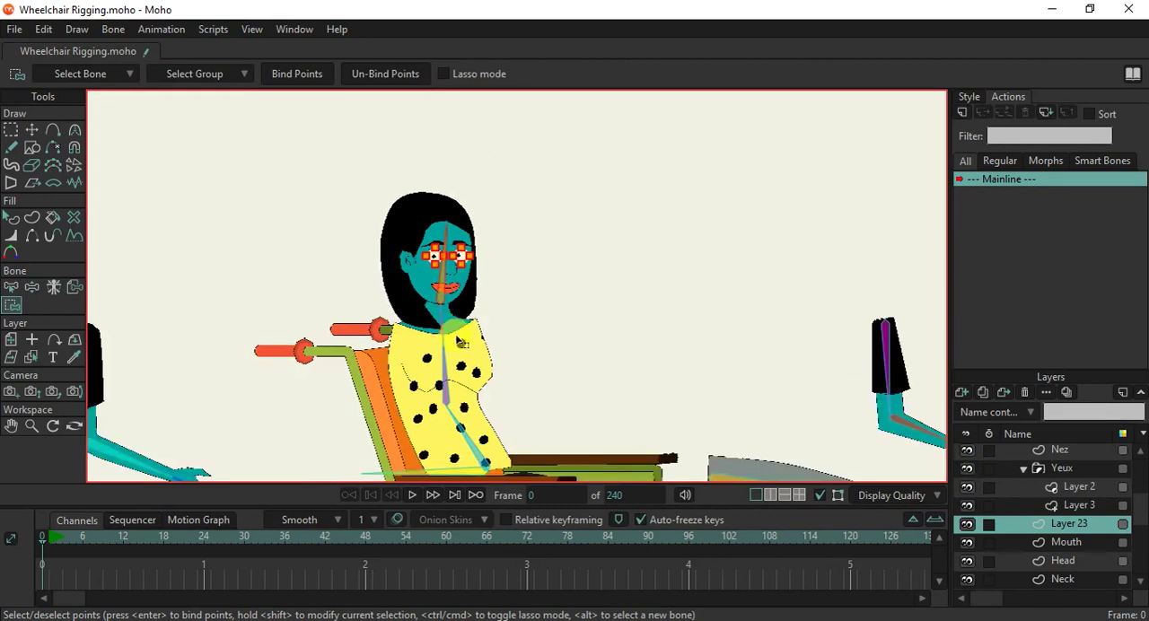
# Bind the two uppermost points of the Neck layer to the head bone.
pyautogui.scroll(2, 453, 260)
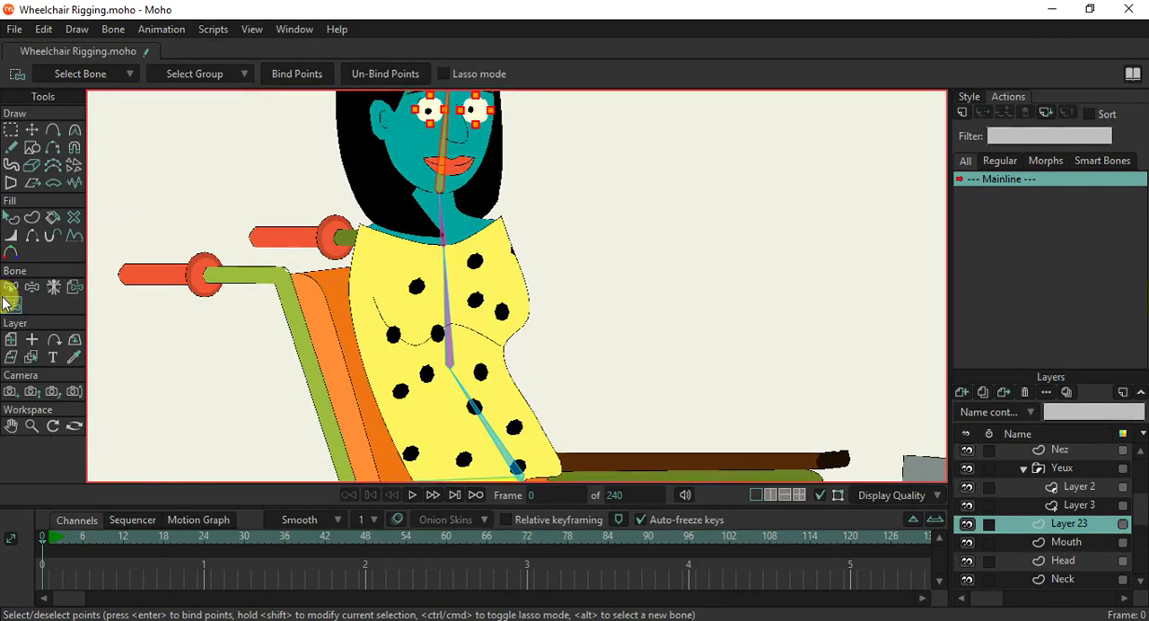
pyautogui.keyDown('alt'); pyautogui.rightClick(460, 222); pyautogui.keyUp('alt')
pyautogui.scroll(3, 443, 172)
pyautogui.moveTo(446, 180); pyautogui.dragTo(452, 216)
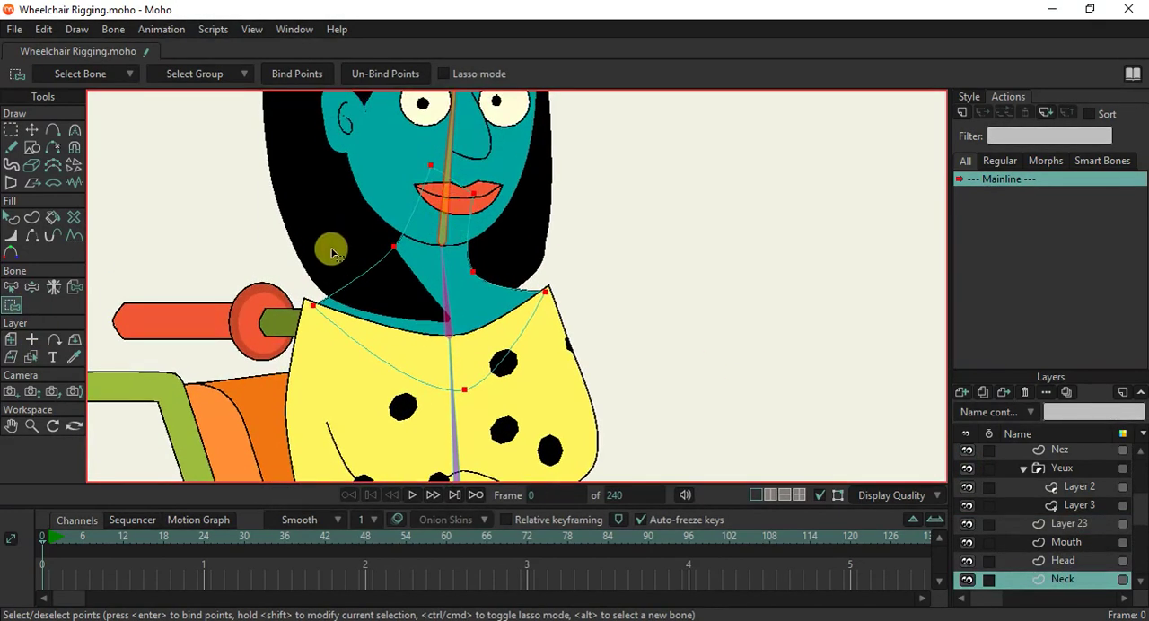
pyautogui.moveTo(418, 149); pyautogui.dragTo(539, 224)
pyautogui.click(298, 74)
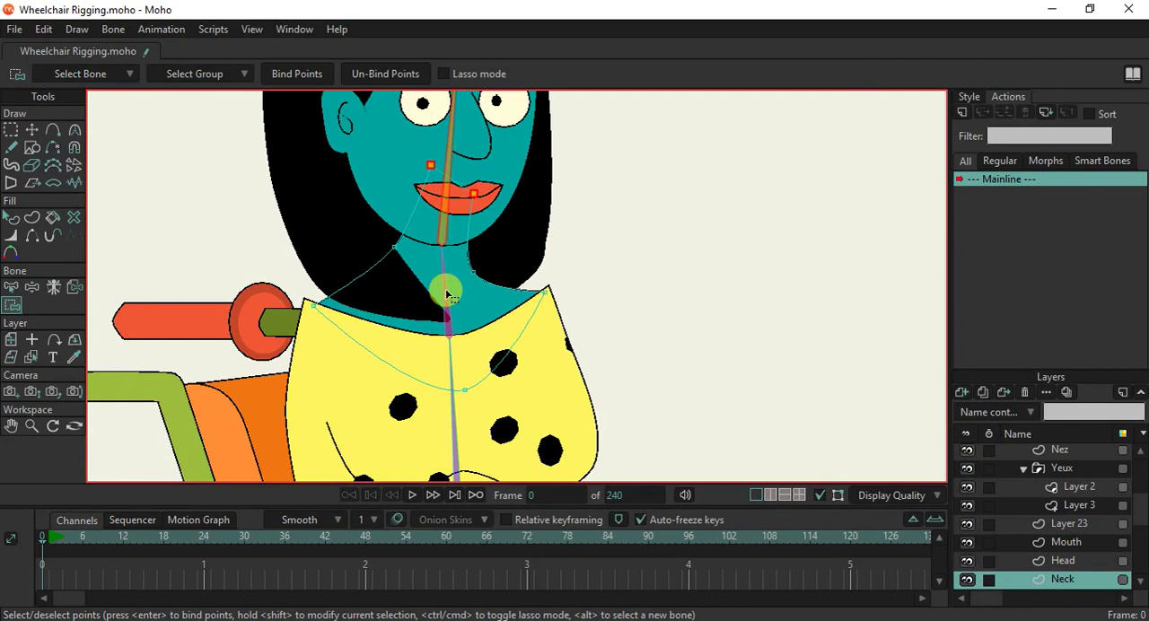
# Bind the two middle points of the Neck layer to the neck bone B5.
pyautogui.press('b')
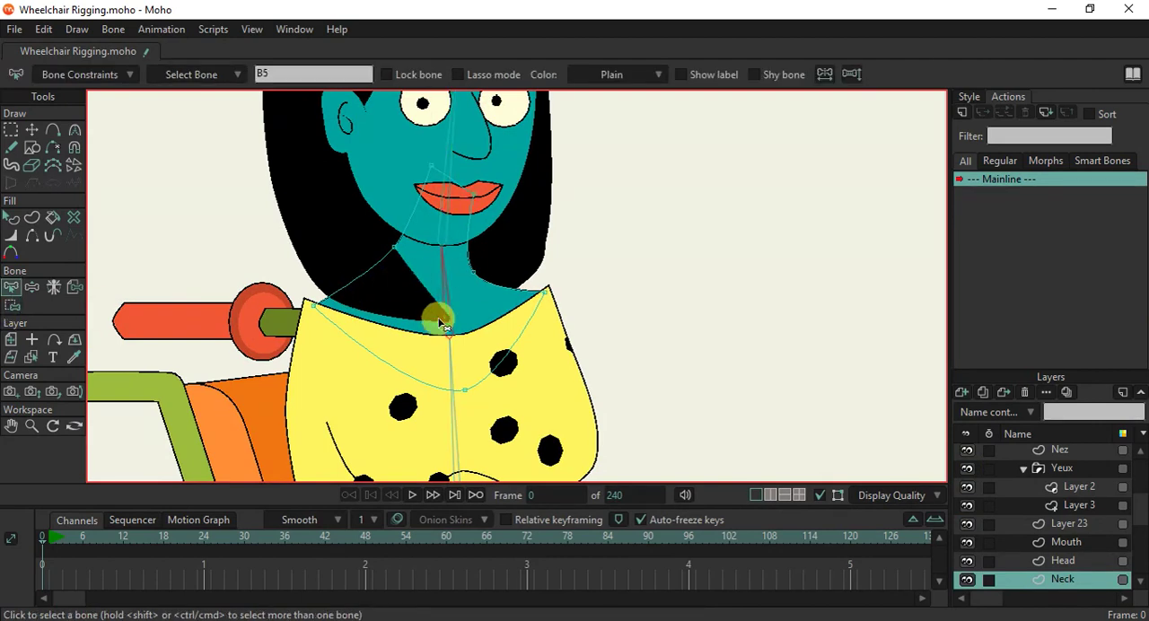
pyautogui.press('i')
pyautogui.moveTo(359, 218); pyautogui.dragTo(519, 304)
pyautogui.click(298, 73)
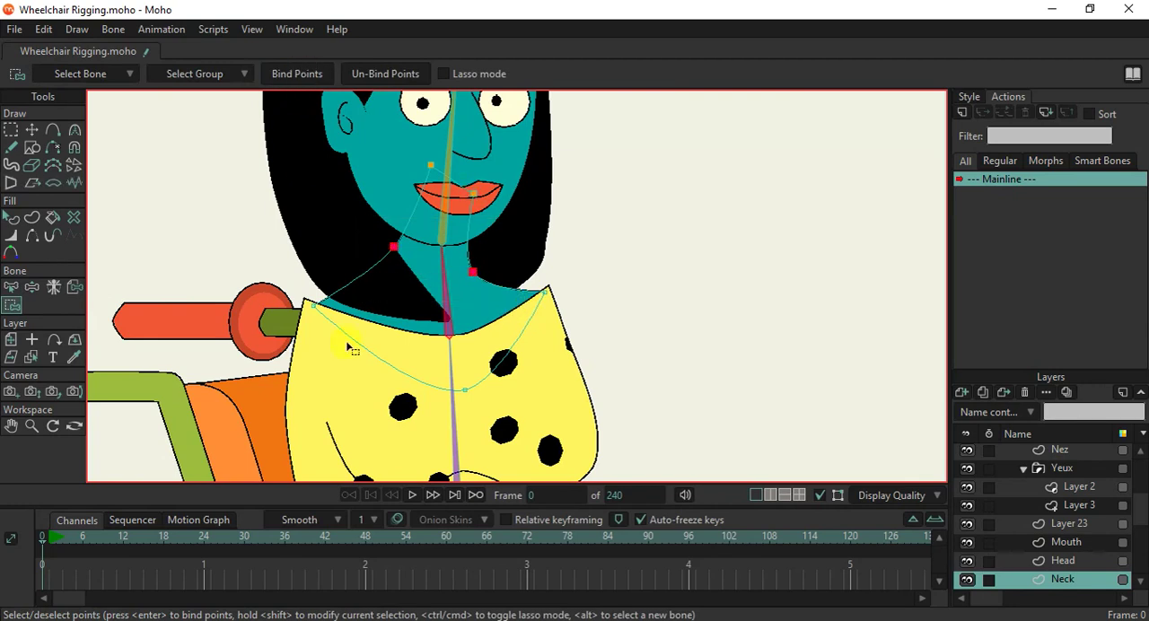
# Bind the three lowest points of the Neck layer to the upper torso bone B4.
pyautogui.moveTo(489, 348); pyautogui.dragTo(459, 362)
pyautogui.press('b')
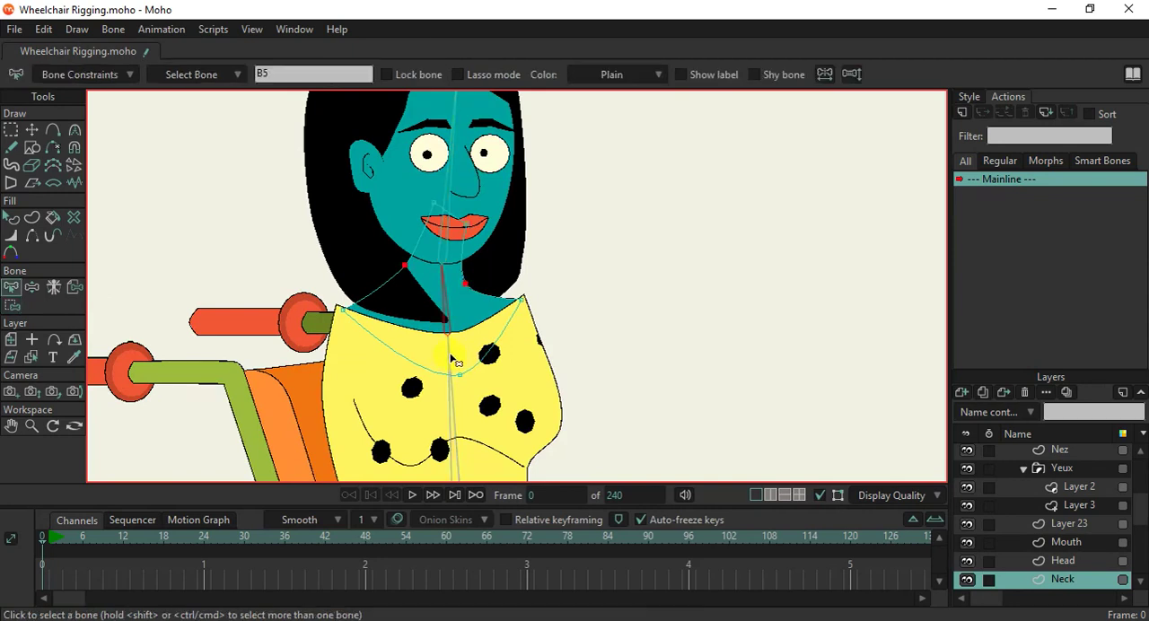
pyautogui.click(451, 355)
pyautogui.scroll(-2, 452, 355)
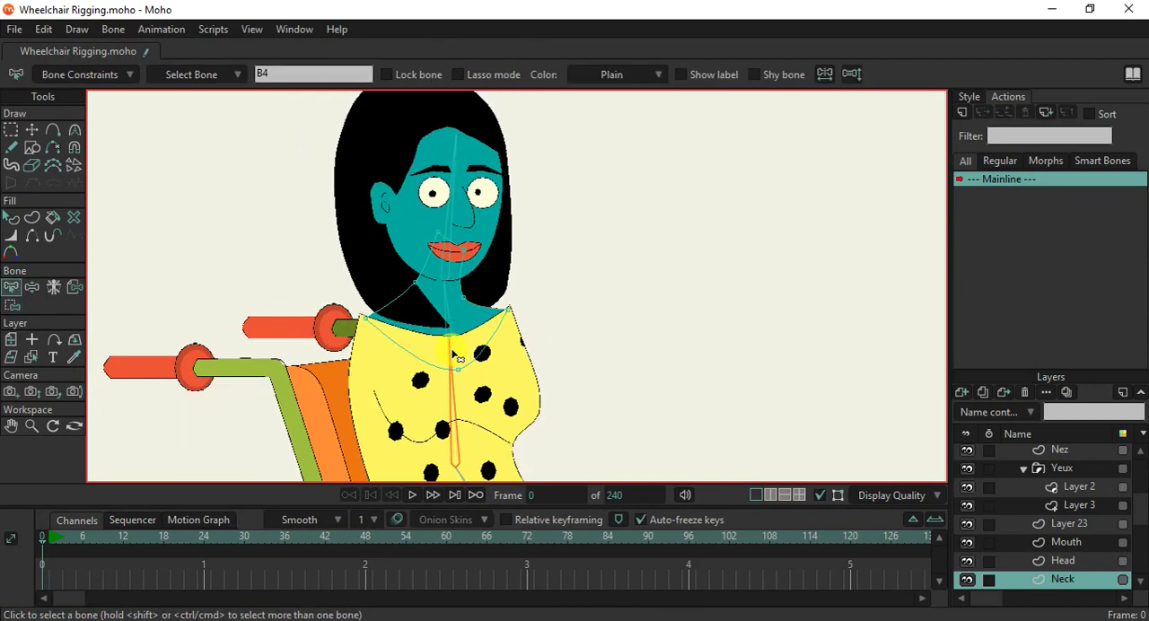
pyautogui.press('i')
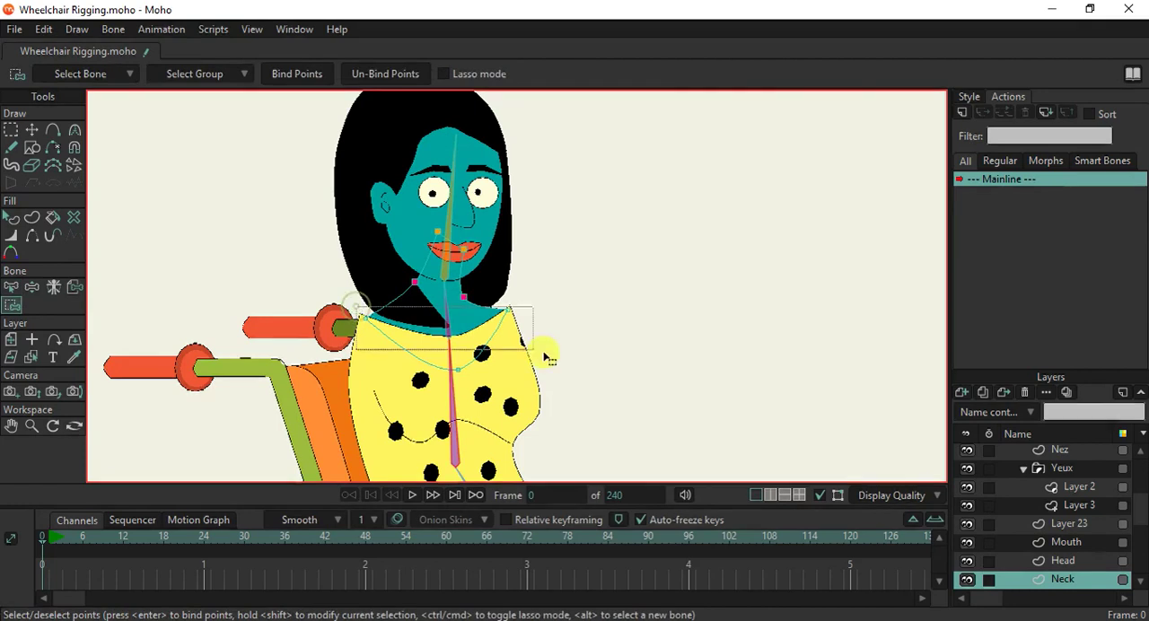
pyautogui.click(315, 73)
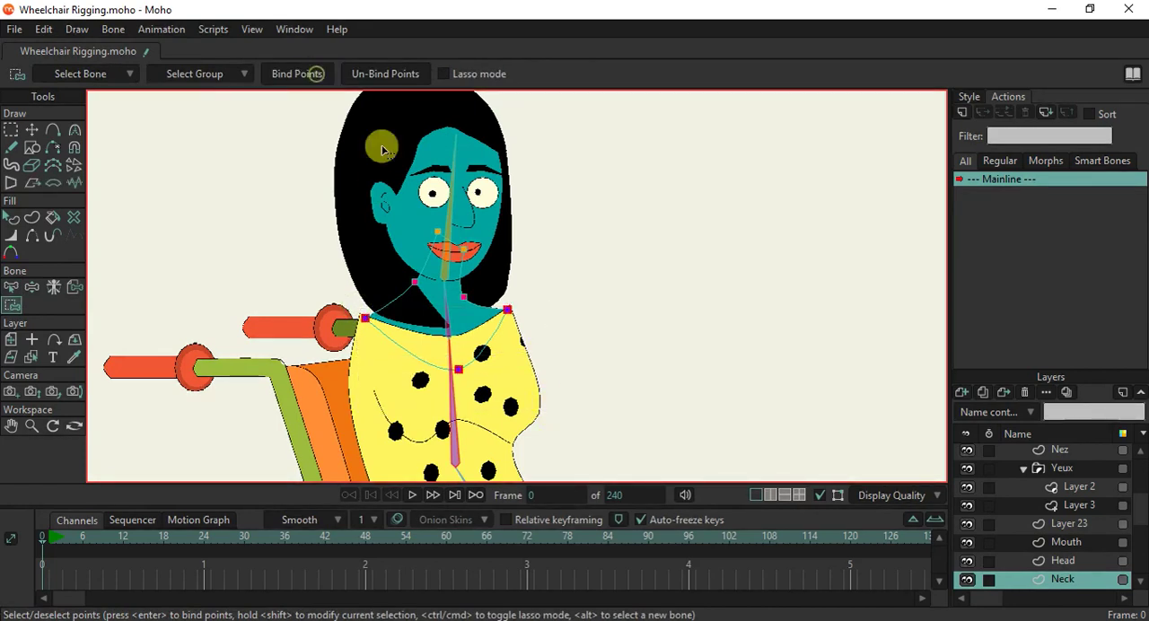
# Bind the Body layer's points from the shoulders down to the sleeve fold to the upper torso bone.
pyautogui.moveTo(454, 347); pyautogui.dragTo(444, 252)
pyautogui.scroll(-4, 445, 256)
pyautogui.scroll(4, 445, 261)
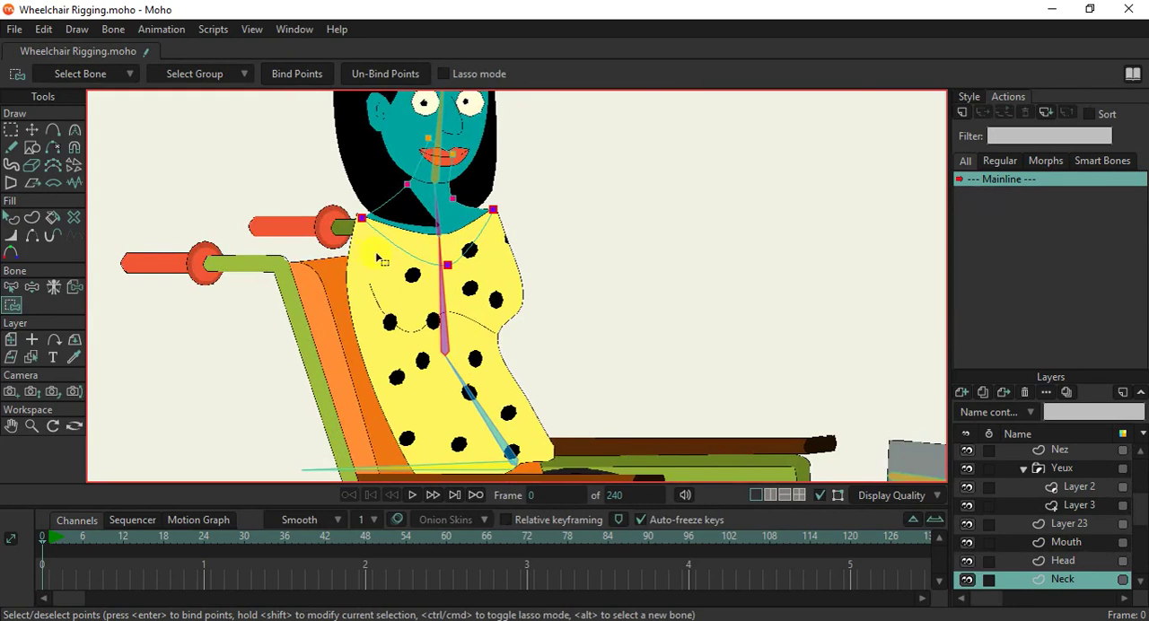
pyautogui.keyDown('ctrl'); pyautogui.keyDown('alt'); pyautogui.click(377, 259); pyautogui.keyUp('alt'); pyautogui.keyUp('ctrl')
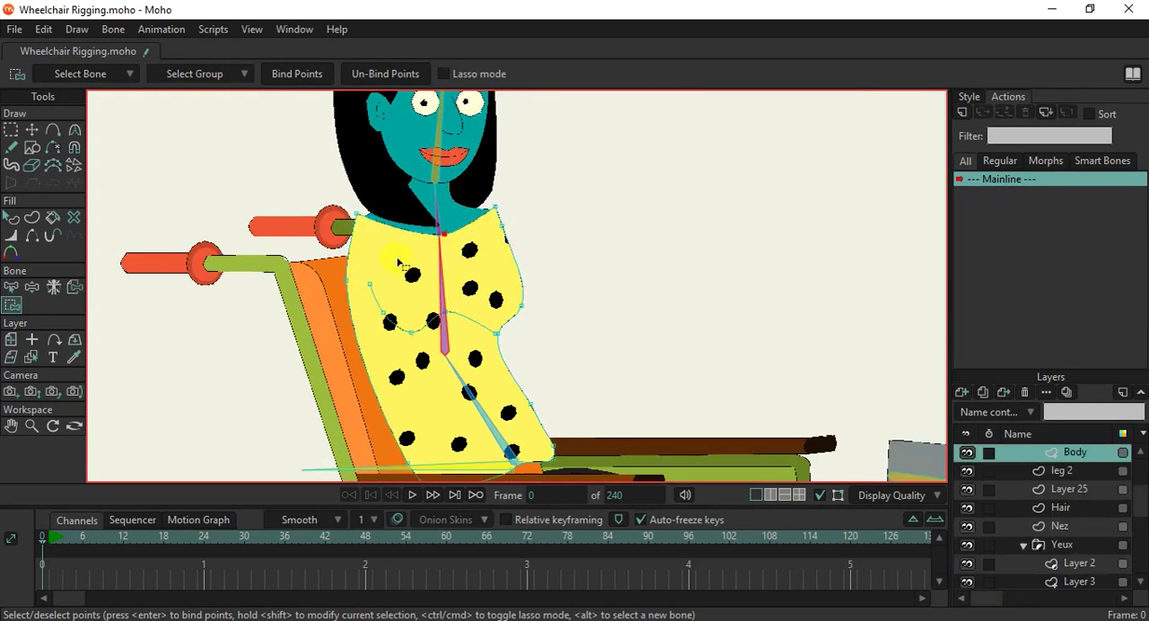
pyautogui.moveTo(282, 166); pyautogui.dragTo(582, 341)
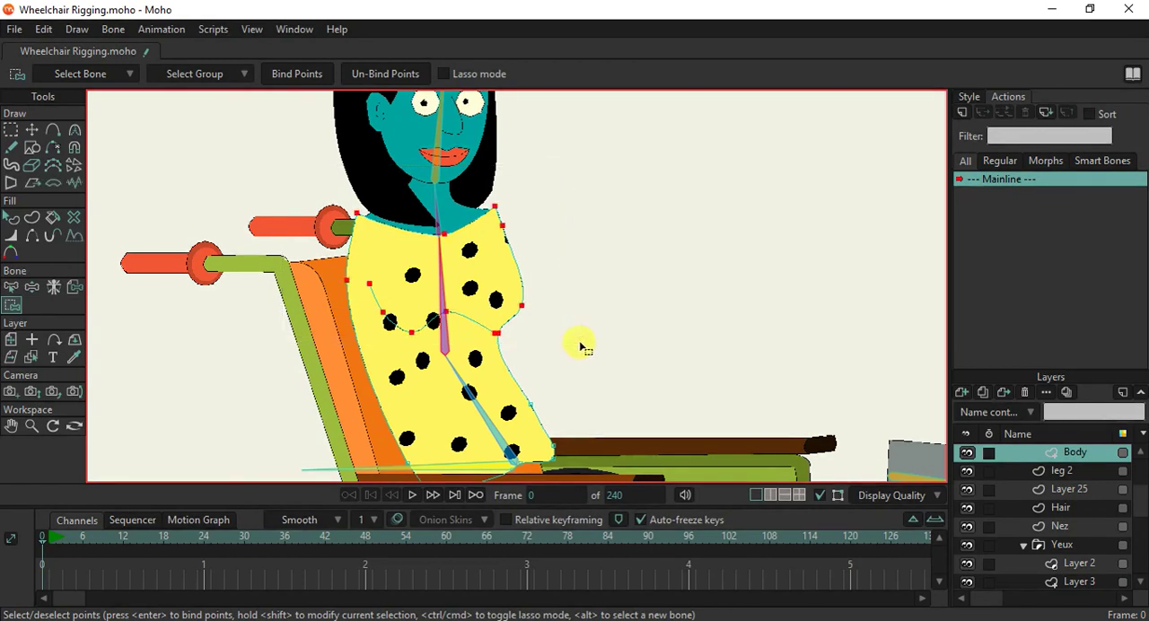
pyautogui.click(307, 76)
# Add a point on each side of the Body outline at waist height, just below the sleeve fold.
pyautogui.click(368, 377)
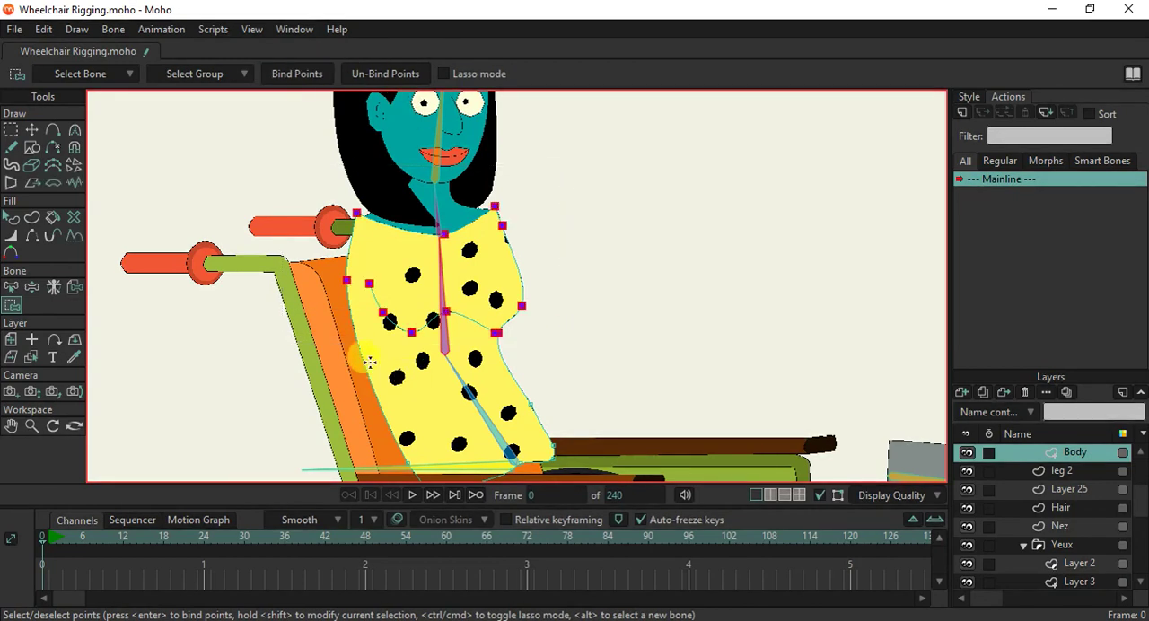
pyautogui.press('a')
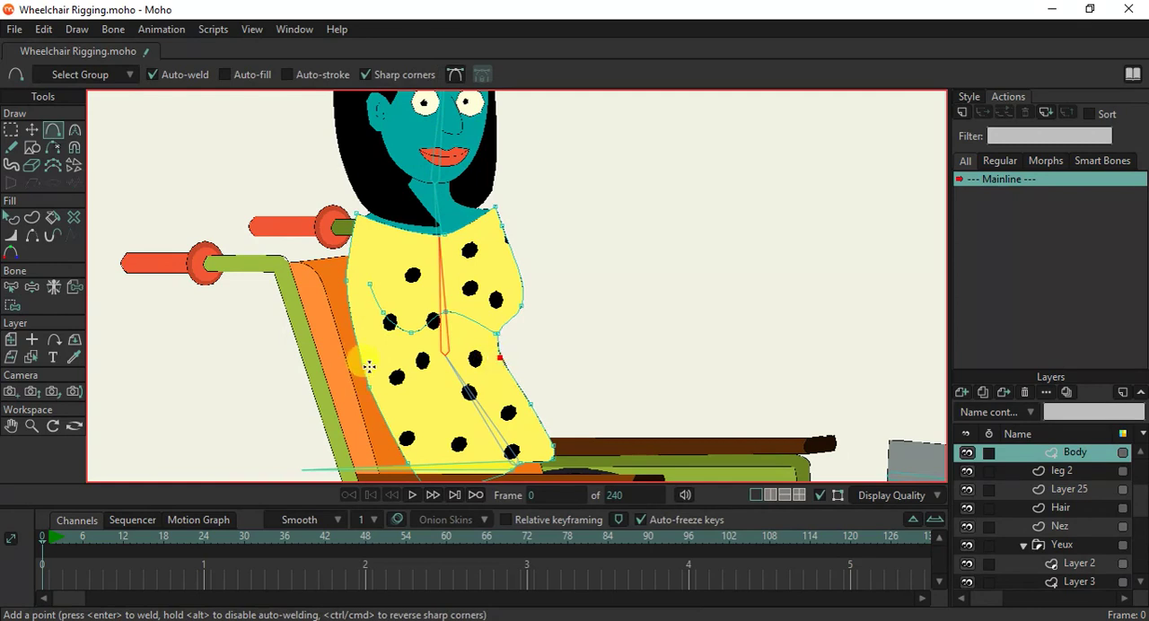
pyautogui.scroll(-2, 472, 357)
pyautogui.moveTo(470, 356); pyautogui.dragTo(440, 252)
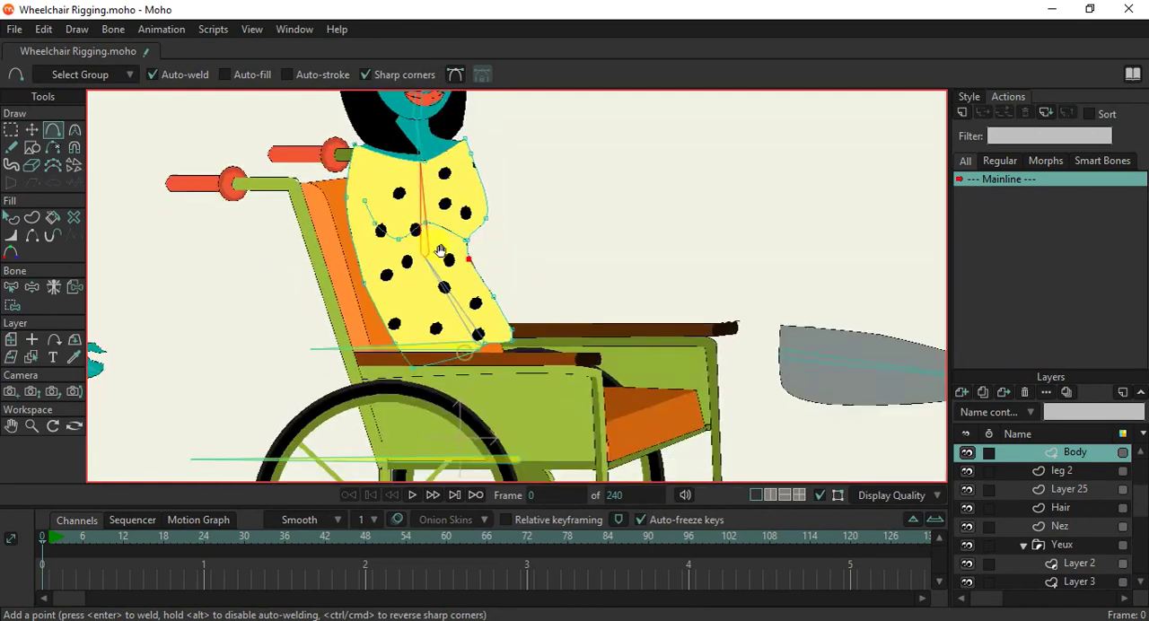
pyautogui.click(12, 305)
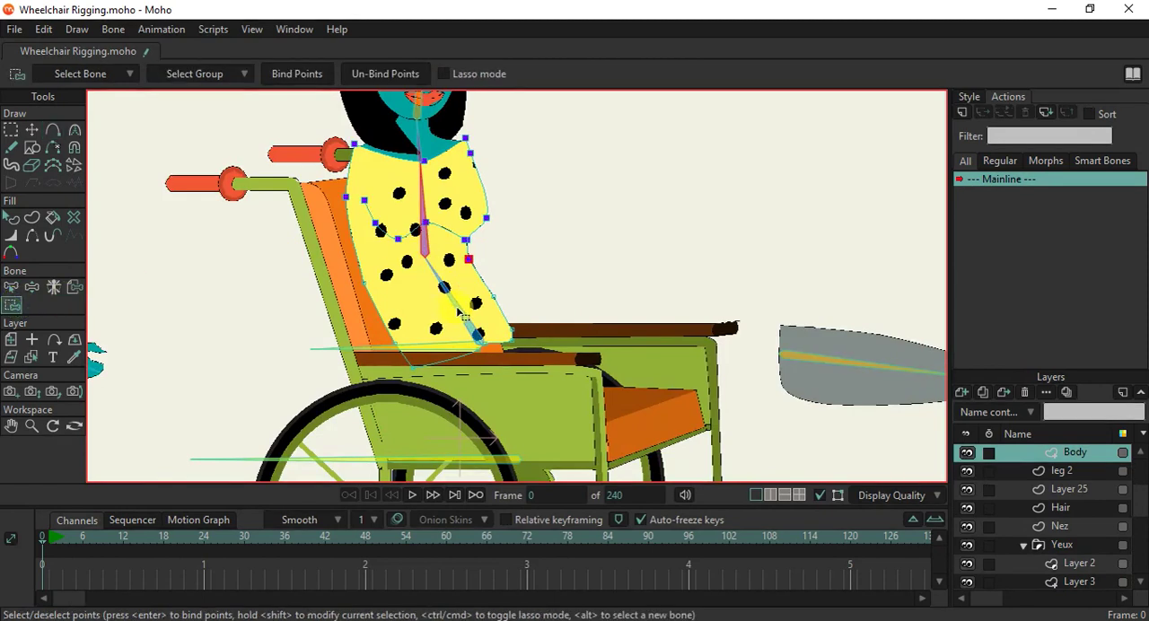
# Bind the Body layer's lower points, from the waist down to the seat, to the lower torso bone B3.
pyautogui.press('b')
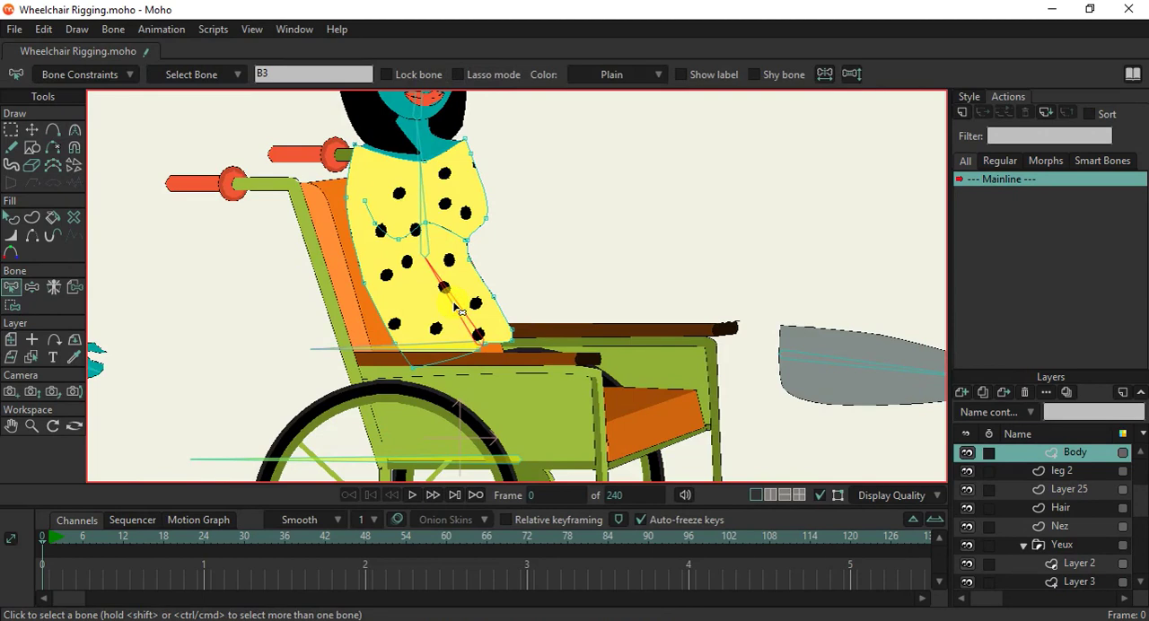
pyautogui.press('i')
pyautogui.moveTo(336, 250); pyautogui.dragTo(363, 273)
pyautogui.moveTo(357, 269); pyautogui.dragTo(582, 439)
pyautogui.click(308, 72)
pyautogui.scroll(-3, 480, 314)
pyautogui.scroll(2, 476, 311)
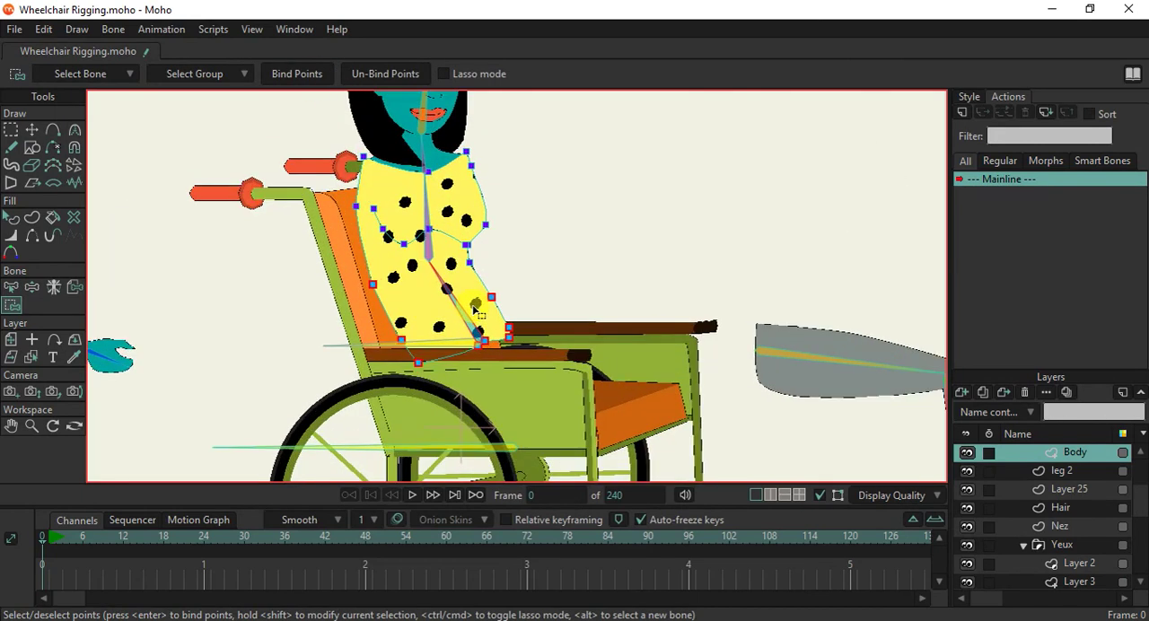
# Test the torso bones by bending the upper body forward and examine how the dress and its dots deform.
pyautogui.click(31, 288)
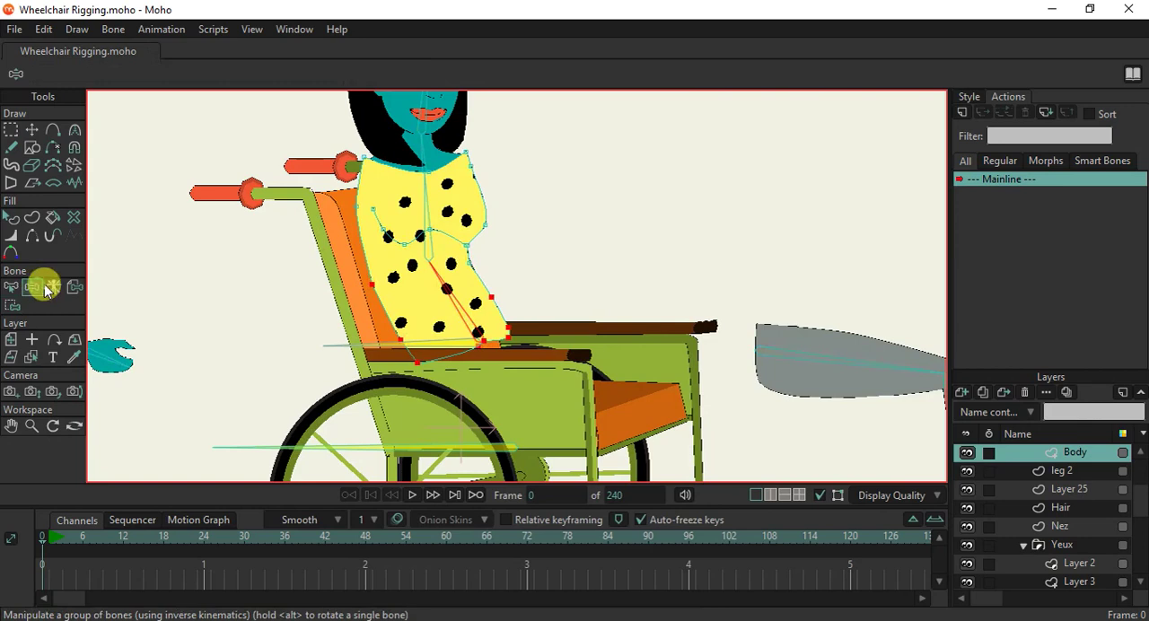
pyautogui.moveTo(431, 205); pyautogui.dragTo(454, 211)
pyautogui.scroll(-4, 457, 224)
pyautogui.scroll(2, 454, 212)
pyautogui.scroll(2, 462, 217)
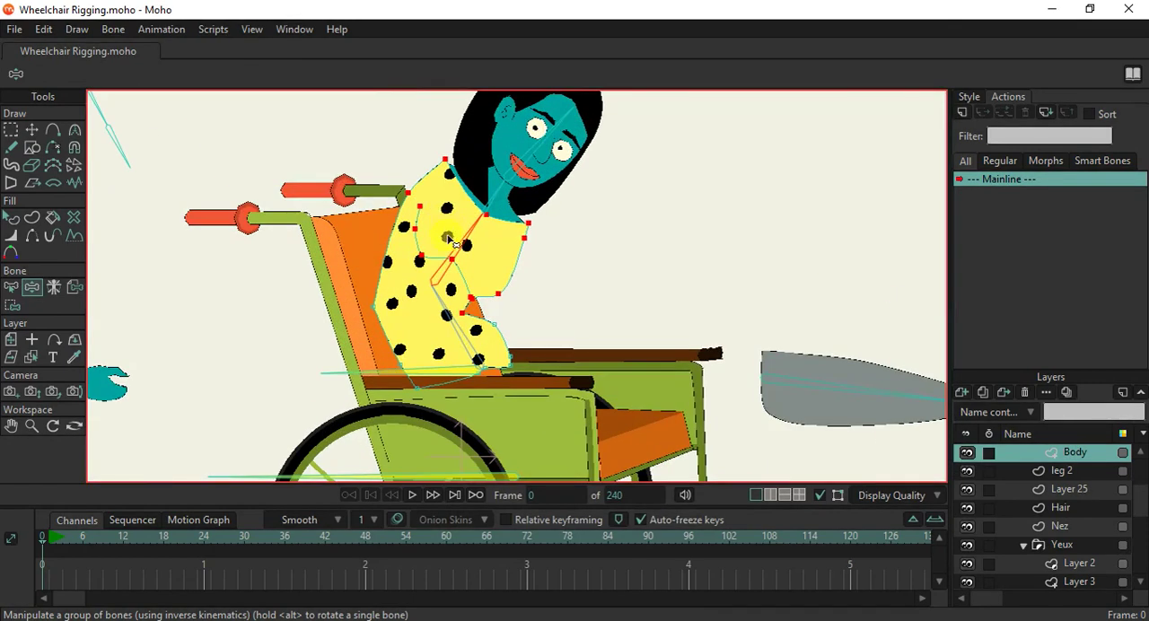
# In the dress's dots layer, delete the uppermost stray dot beside the neck, over the hair.
pyautogui.hotkey('ctrl', 'shift', 'n')
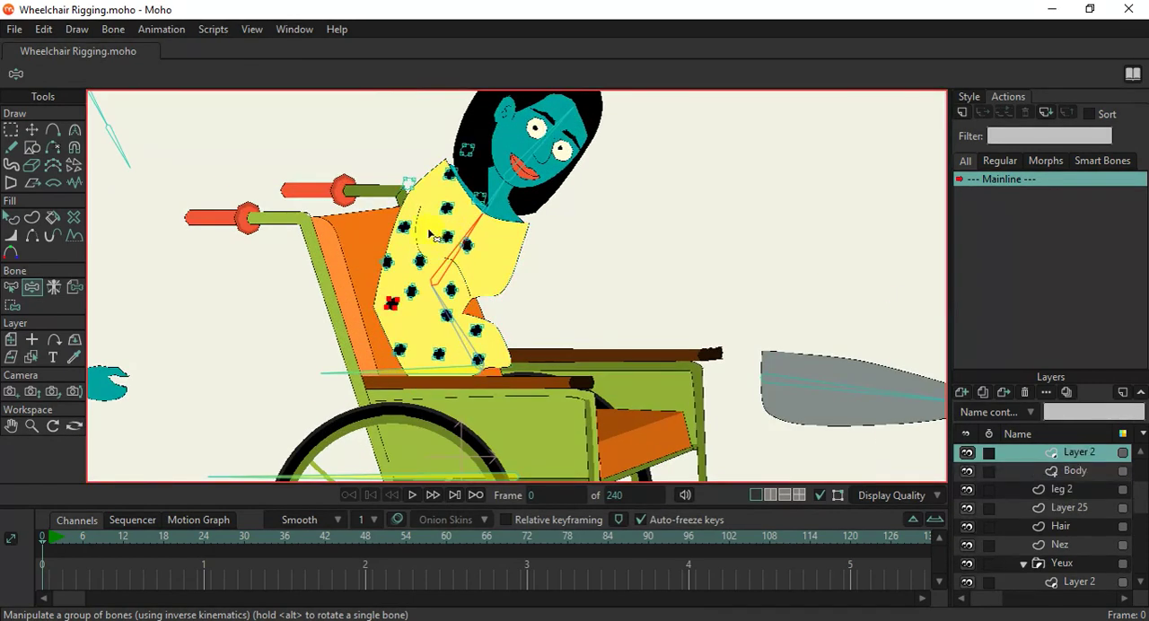
pyautogui.click(12, 304)
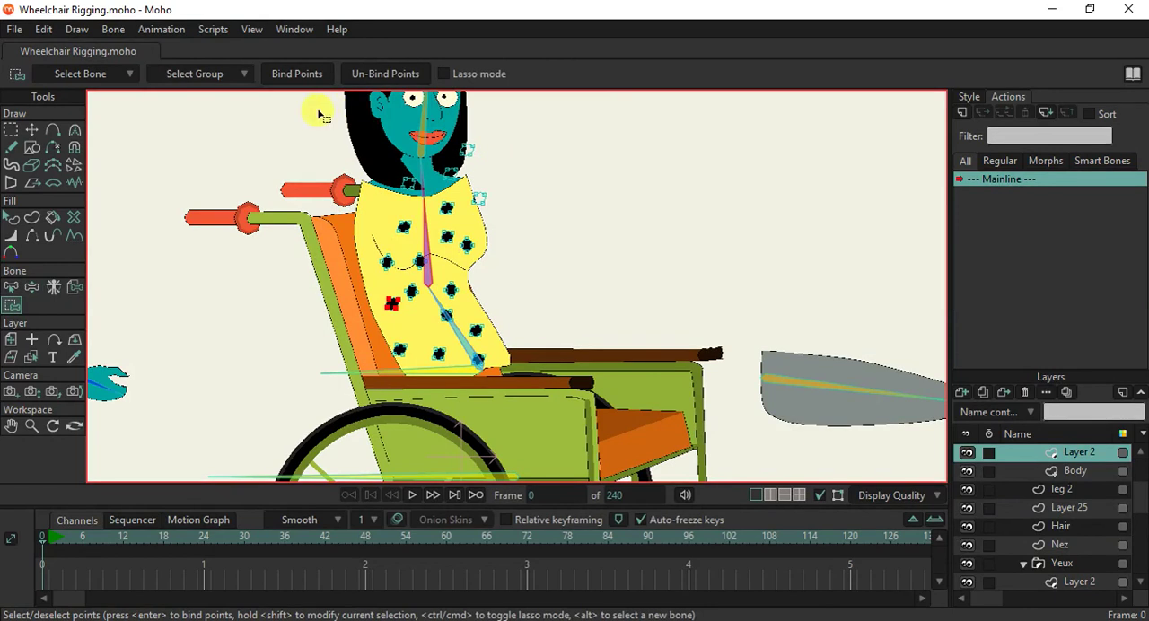
pyautogui.click(31, 130)
pyautogui.scroll(2, 469, 166)
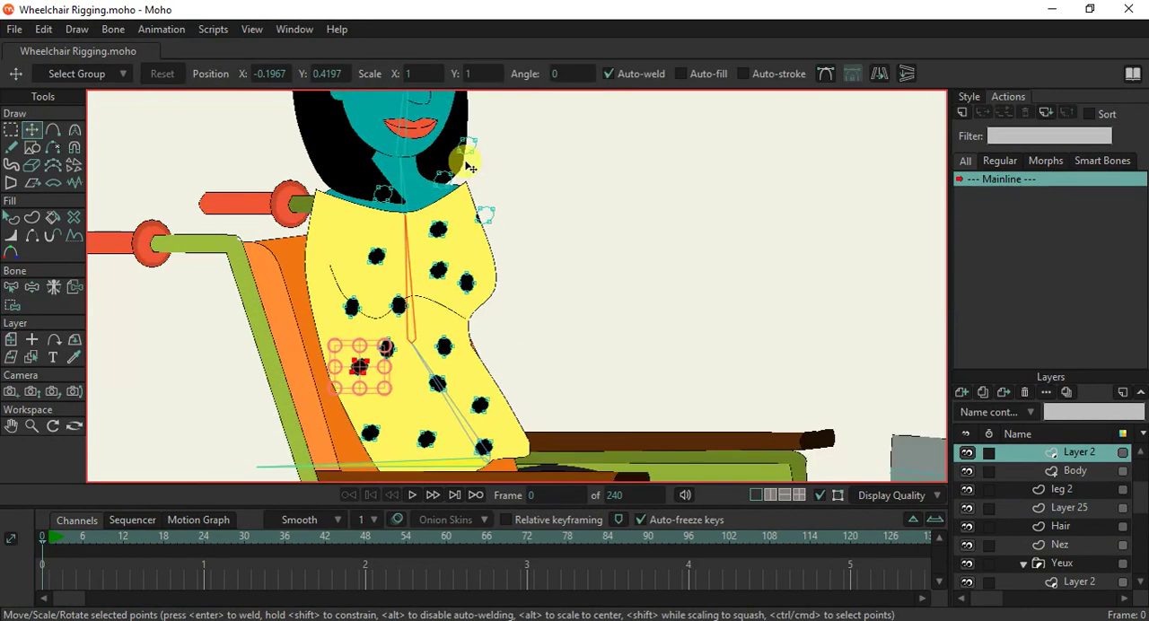
pyautogui.moveTo(359, 366); pyautogui.dragTo(469, 145)
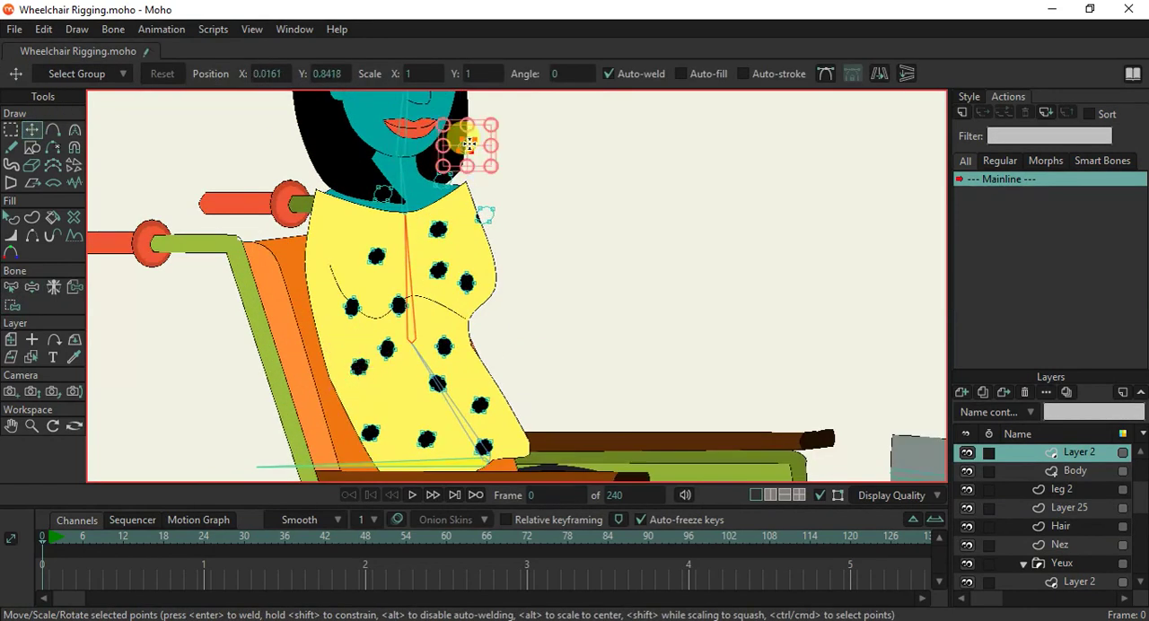
pyautogui.press('Delete')
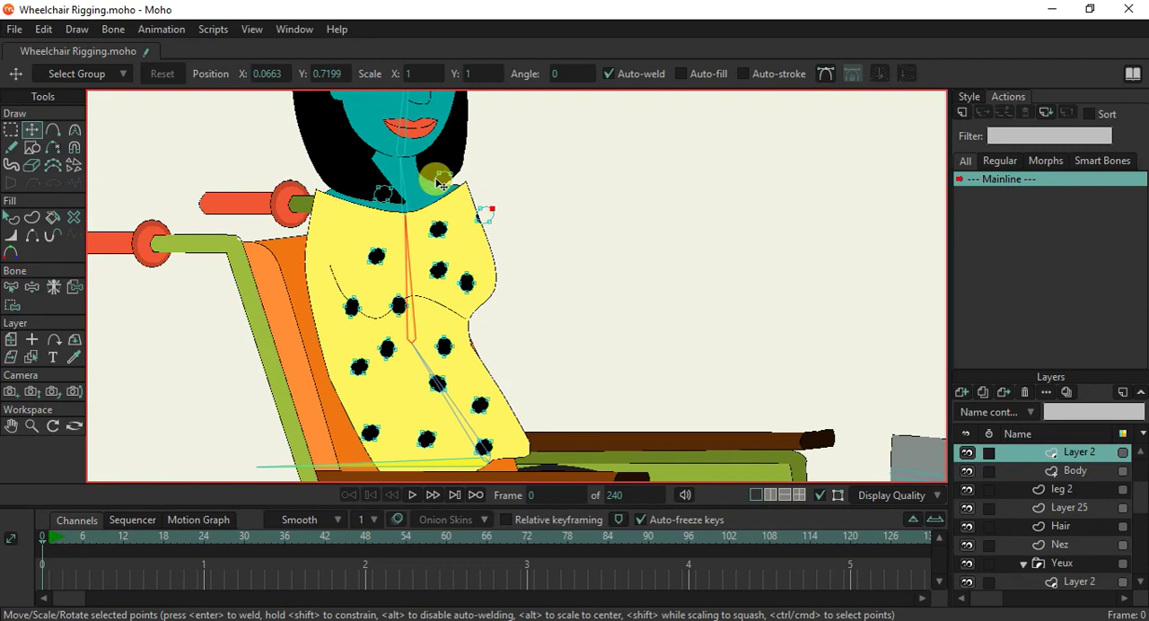
# Move the two remaining stray dots at the neck down onto the dress's shoulder near the chair's backrest.
pyautogui.moveTo(439, 184); pyautogui.dragTo(344, 219)
pyautogui.click(386, 197)
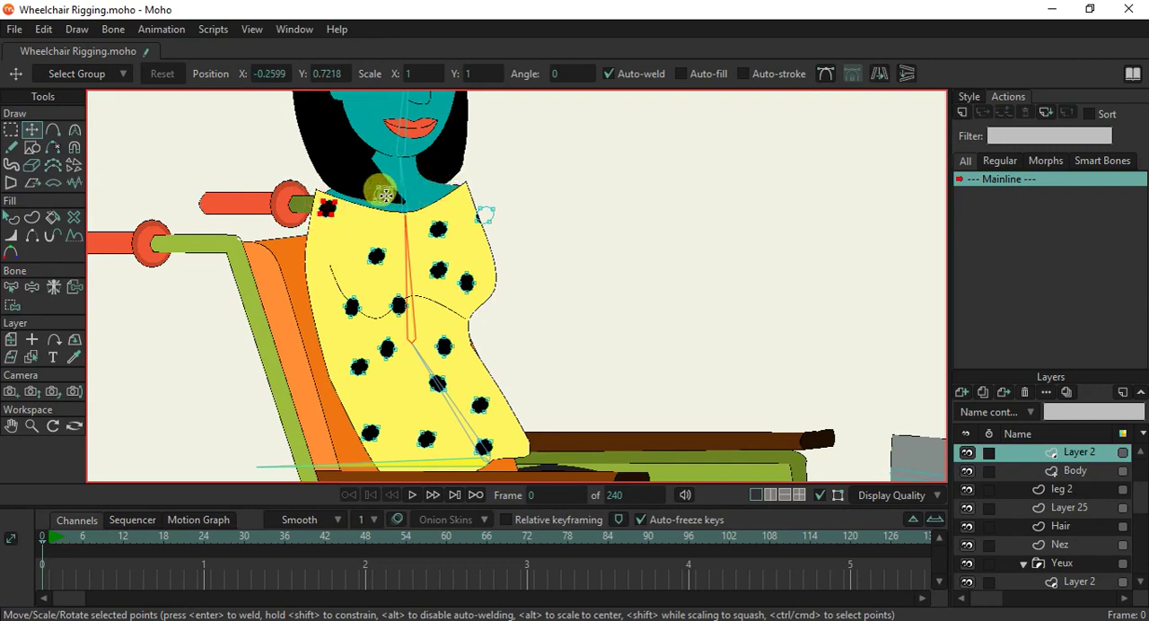
pyautogui.moveTo(383, 208); pyautogui.dragTo(344, 252)
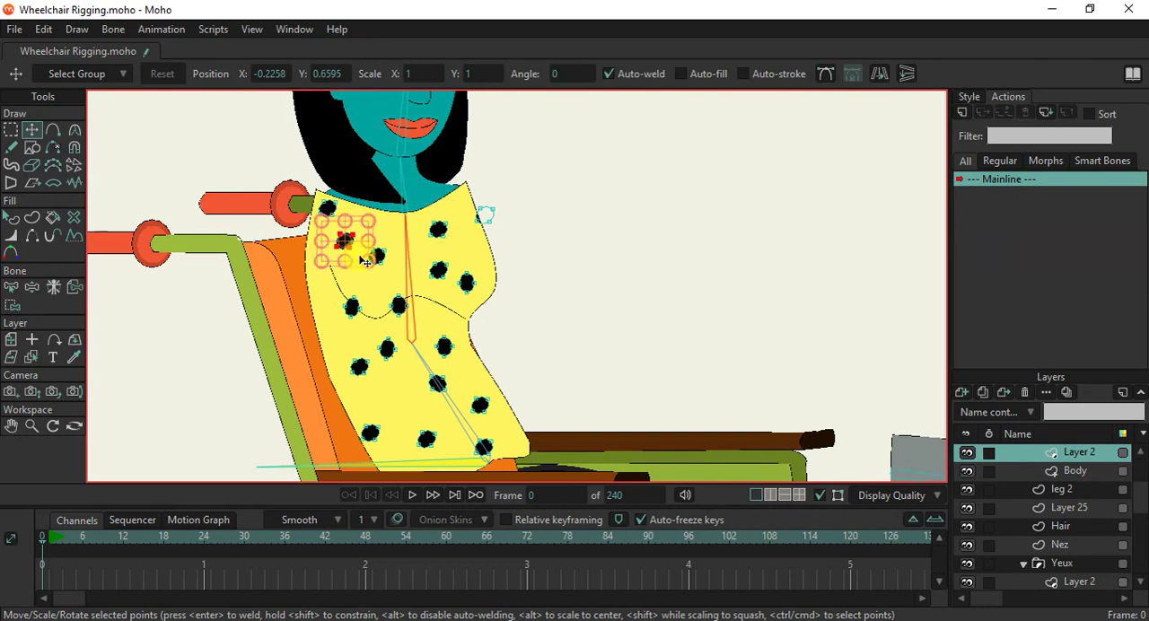
# Bind the dots from the shoulders down to the sleeve fold to the upper torso bone.
pyautogui.click(12, 305)
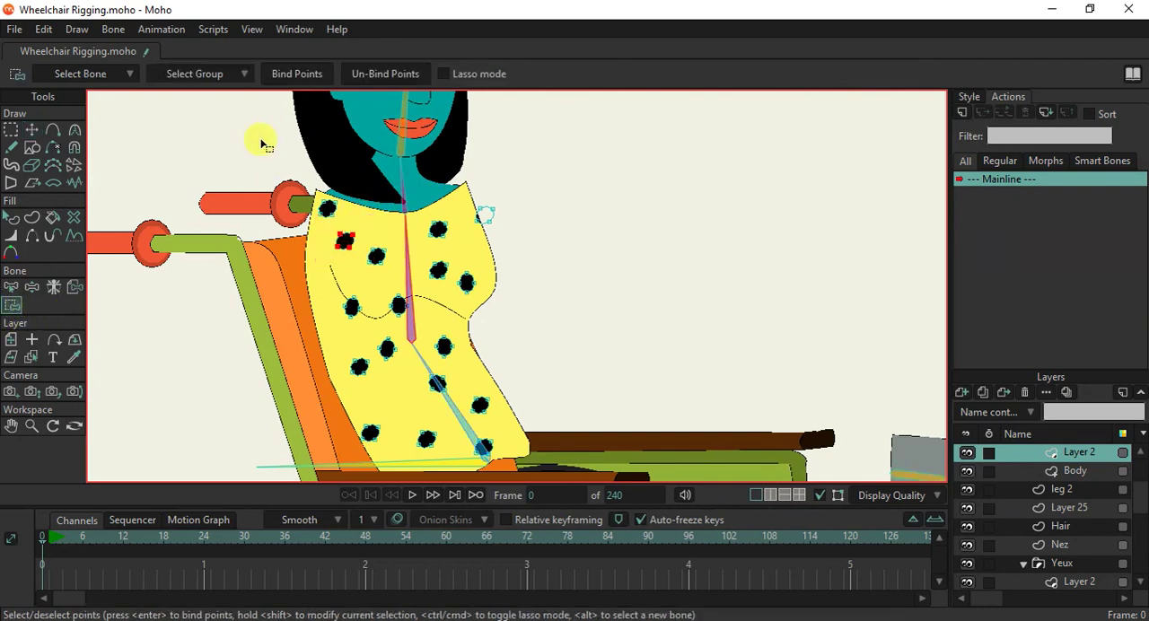
pyautogui.moveTo(254, 130); pyautogui.dragTo(528, 334)
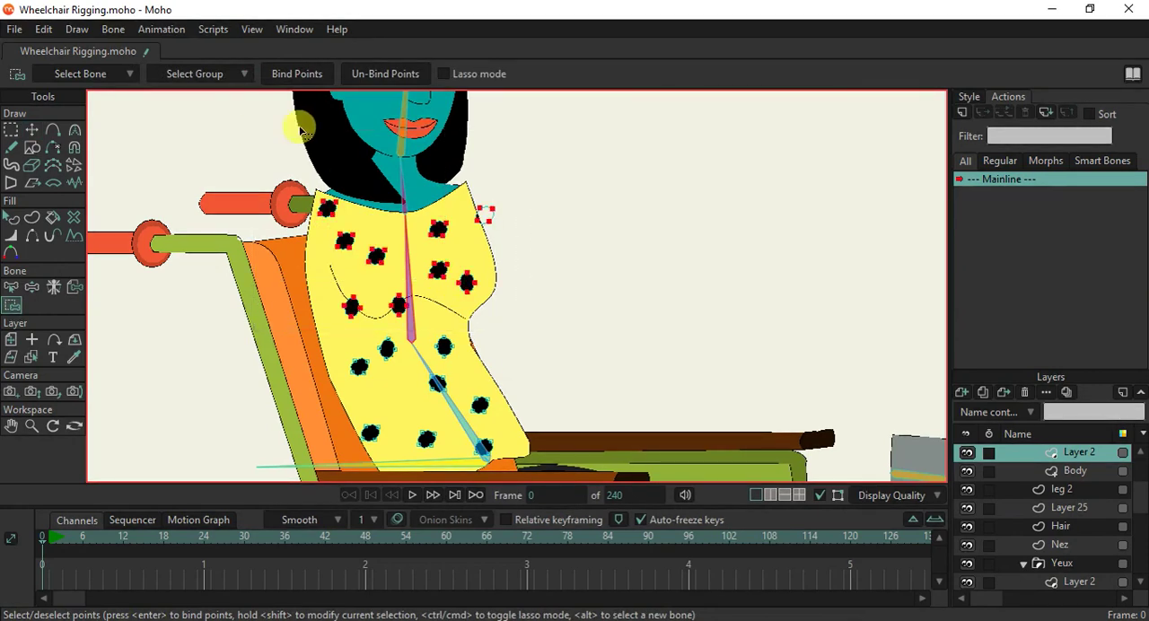
pyautogui.click(284, 75)
# Bind the remaining dots, from below the sleeve fold down to the seat, to the lower torso bone.
pyautogui.moveTo(456, 337); pyautogui.dragTo(429, 218)
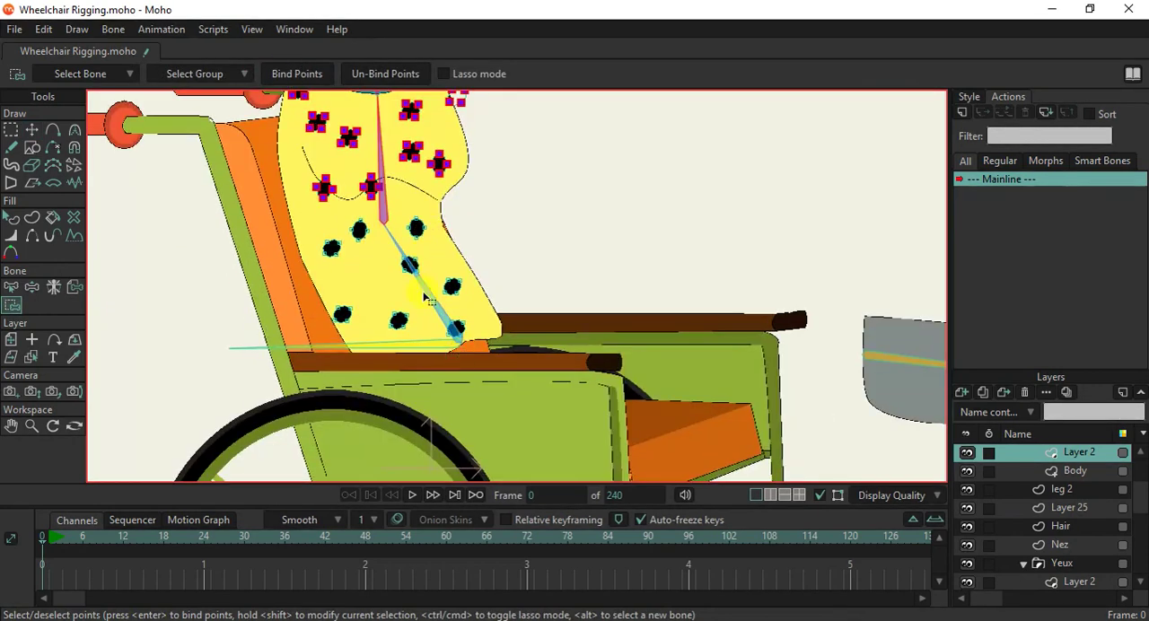
pyautogui.click(11, 291)
pyautogui.click(456, 305)
pyautogui.click(13, 305)
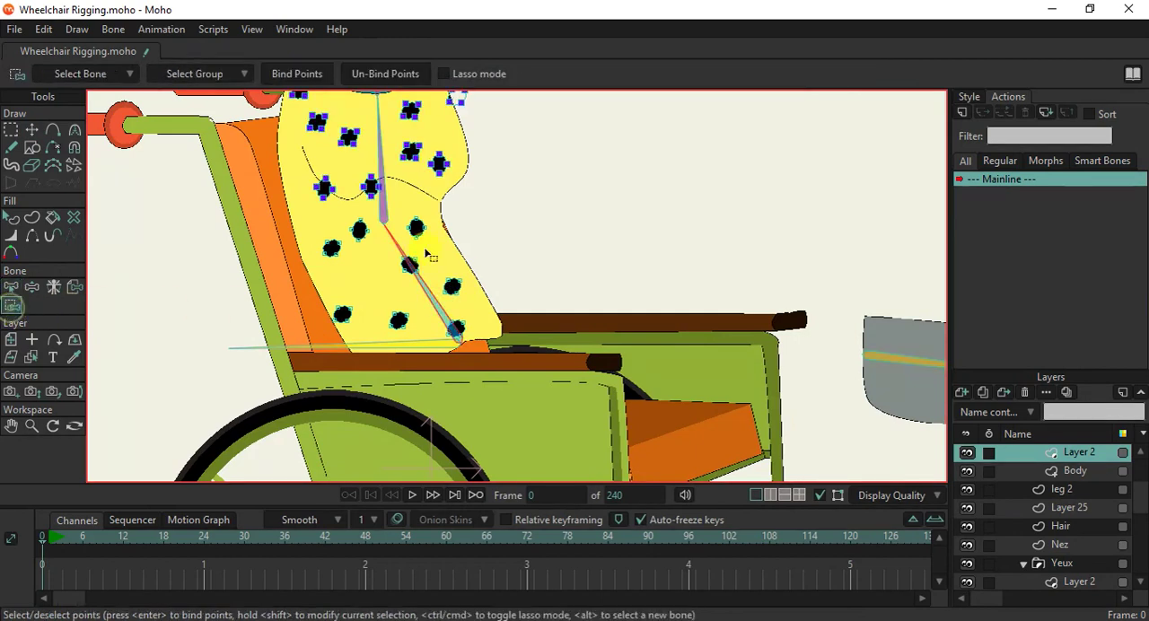
pyautogui.moveTo(302, 221); pyautogui.dragTo(629, 447)
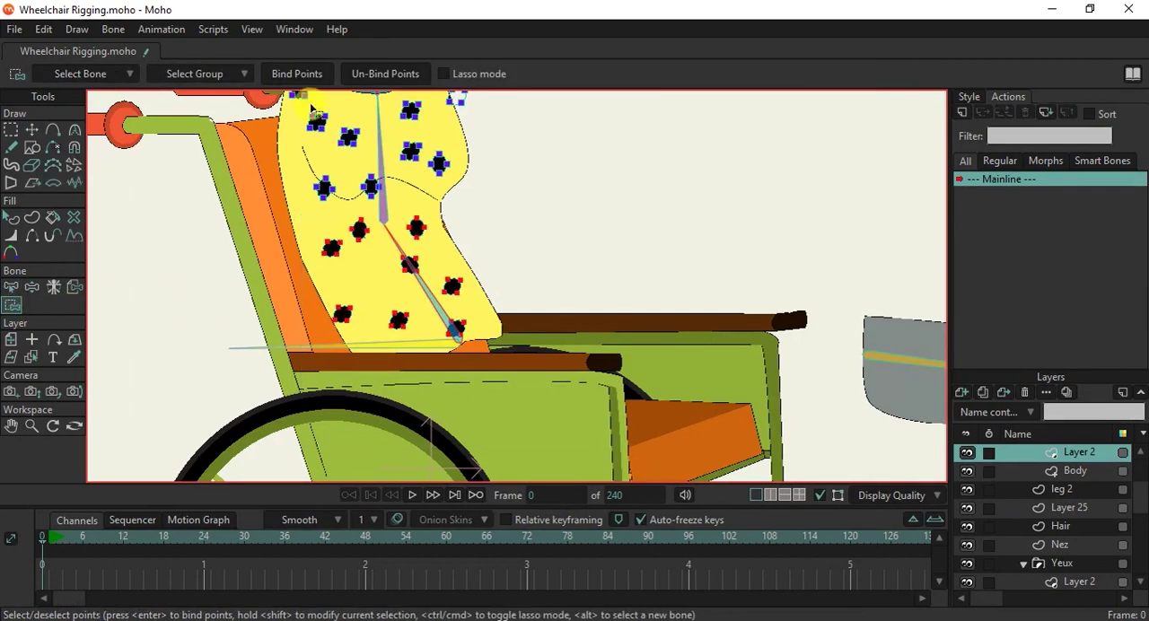
pyautogui.click(295, 76)
# Test the torso bones by bending the body and examine how the dots follow the dress.
pyautogui.scroll(-2, 362, 169)
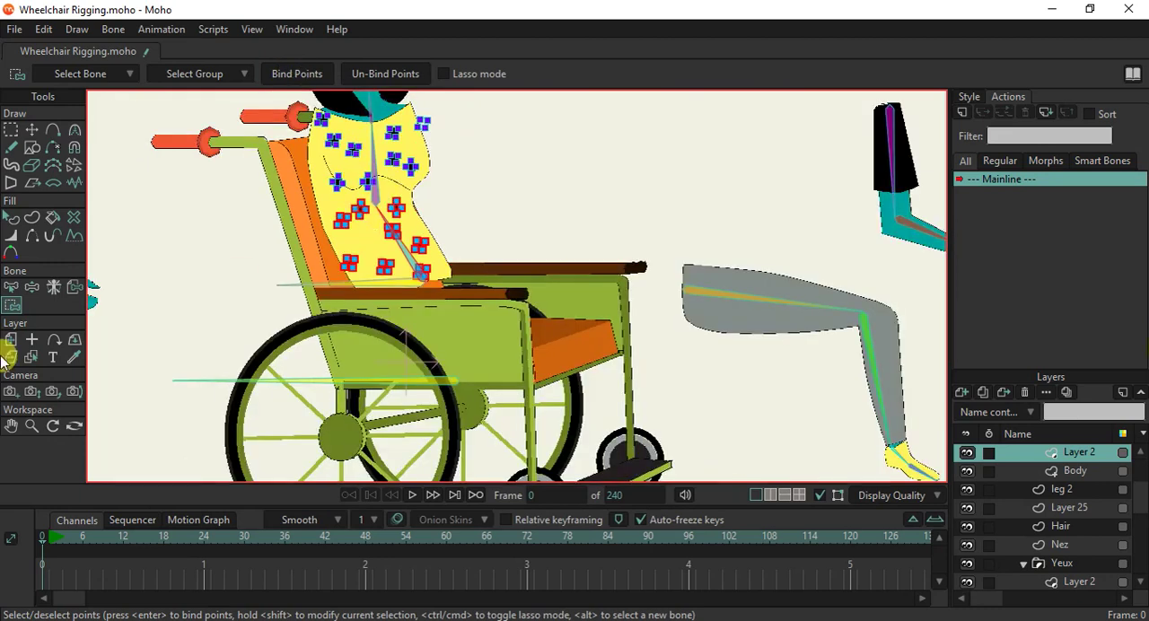
pyautogui.click(38, 288)
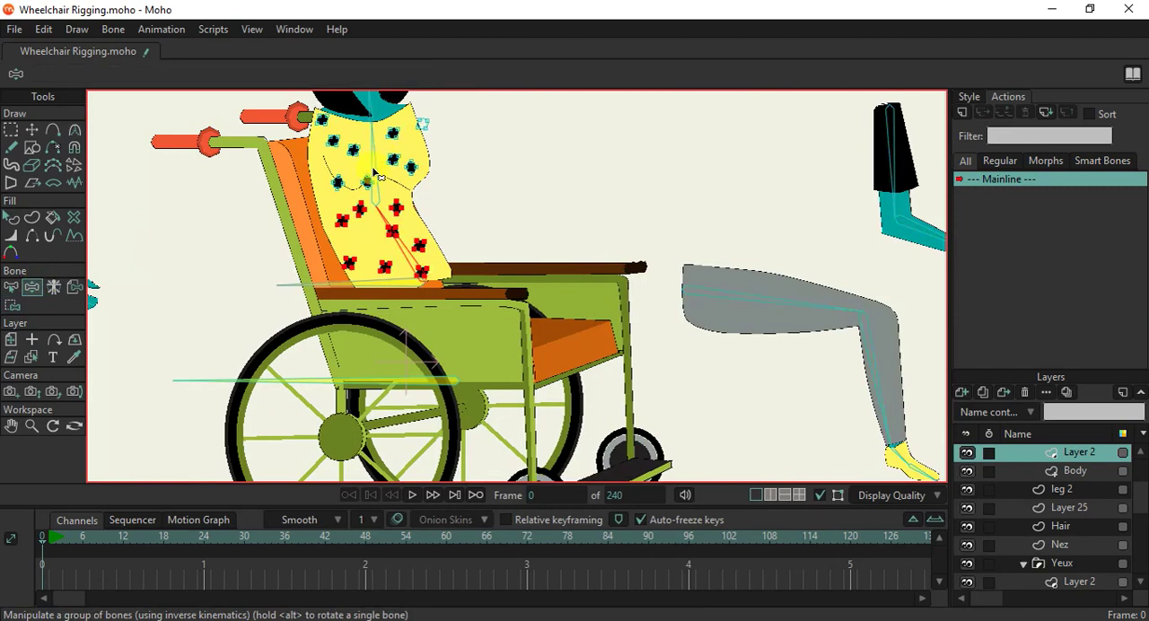
pyautogui.scroll(2, 375, 176)
pyautogui.moveTo(376, 200)
pyautogui.mouseDown()
pyautogui.moveTo(384, 187)
pyautogui.moveTo(295, 218)
pyautogui.moveTo(401, 208)
pyautogui.moveTo(325, 200)
pyautogui.moveTo(367, 188)
pyautogui.mouseUp()
pyautogui.moveTo(384, 271); pyautogui.dragTo(382, 247)
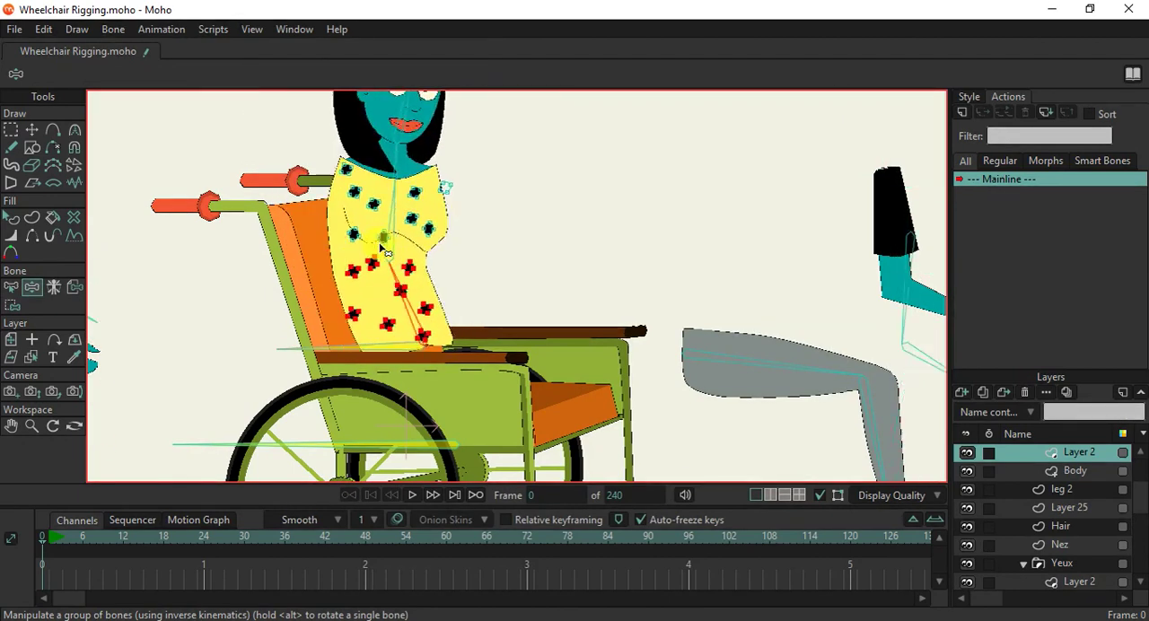
# Test the neck and head bones by tilting the head far back, and examine how the neck deforms.
pyautogui.scroll(-3, 378, 246)
pyautogui.scroll(-2, 380, 250)
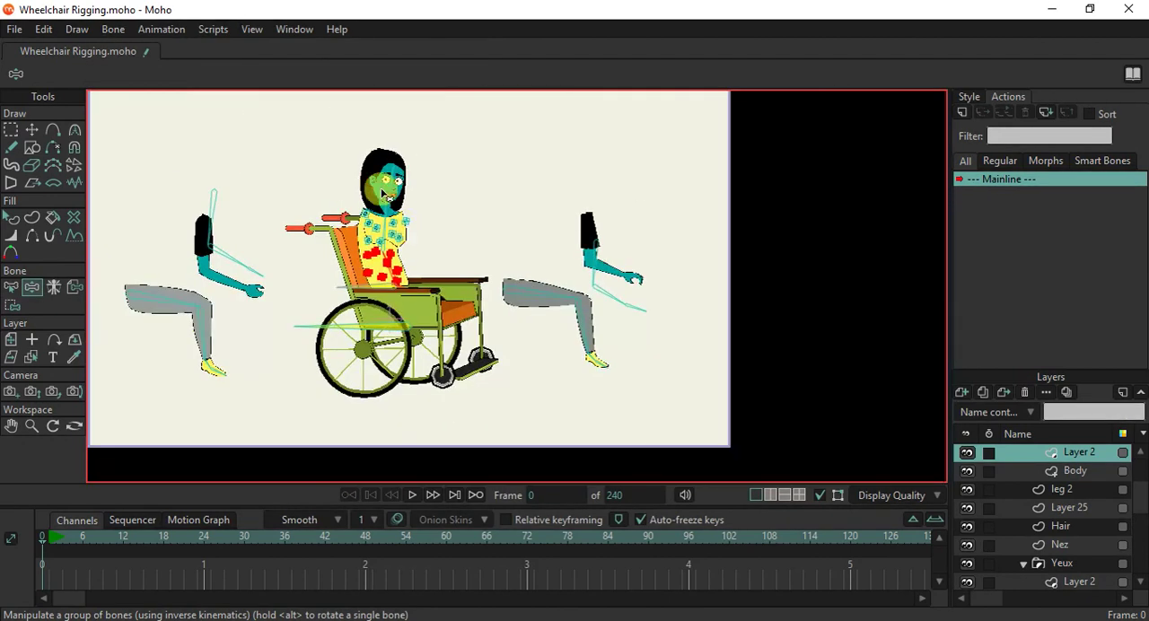
pyautogui.scroll(5, 383, 193)
pyautogui.moveTo(451, 179); pyautogui.dragTo(390, 114)
pyautogui.scroll(3, 436, 185)
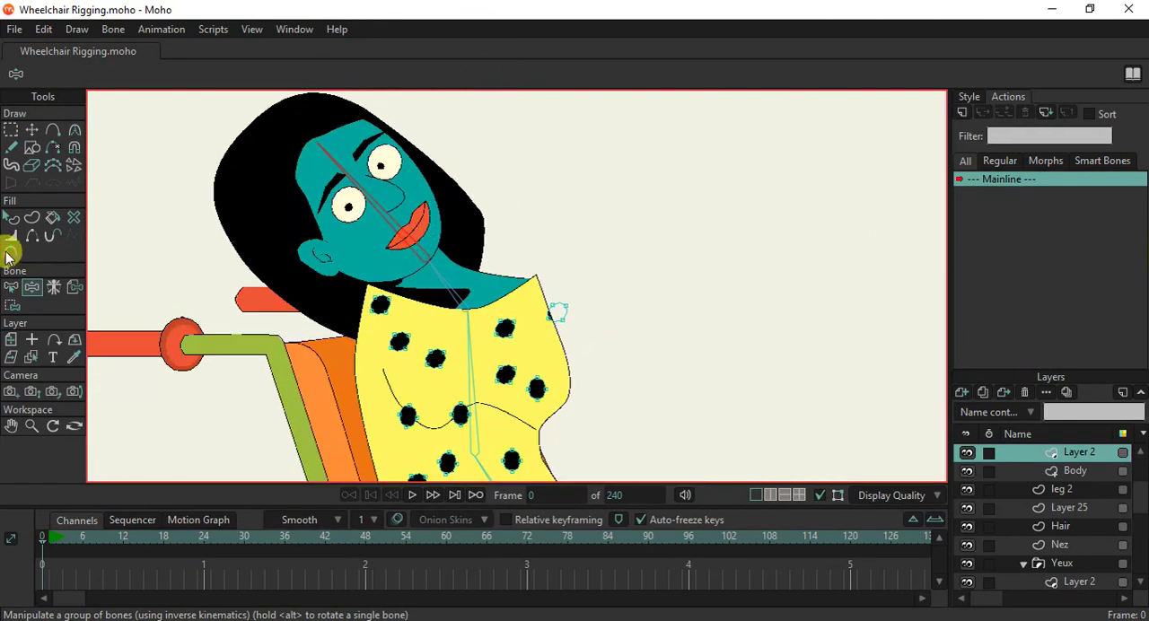
# Enable angle constraints on the neck bone B5.
pyautogui.click(9, 288)
pyautogui.click(454, 263)
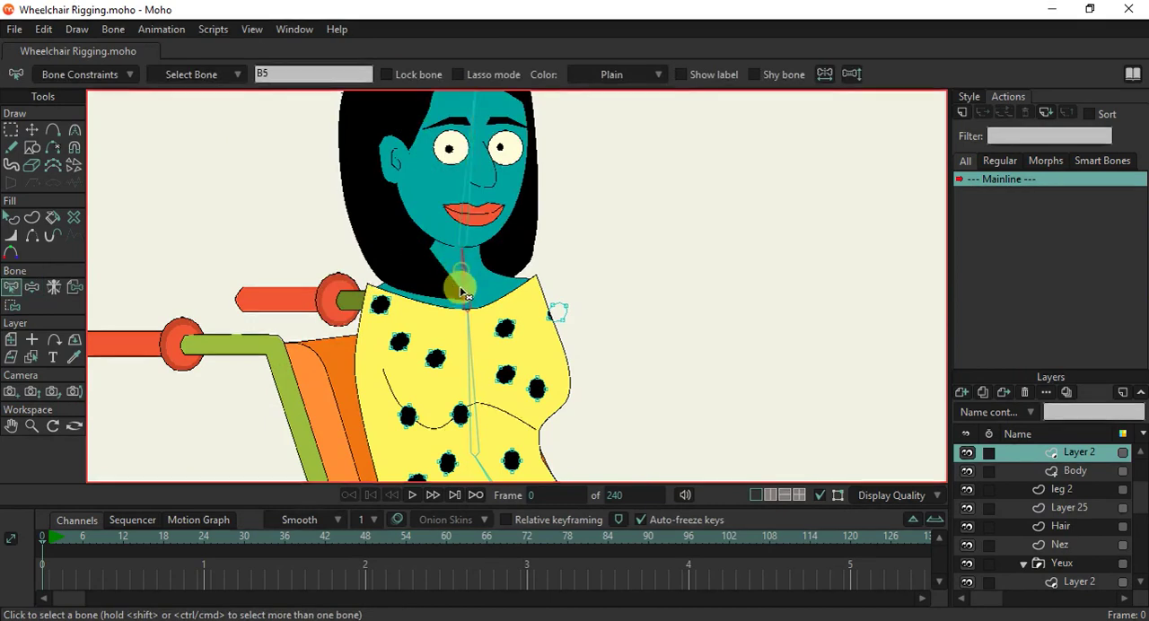
pyautogui.scroll(-3, 467, 274)
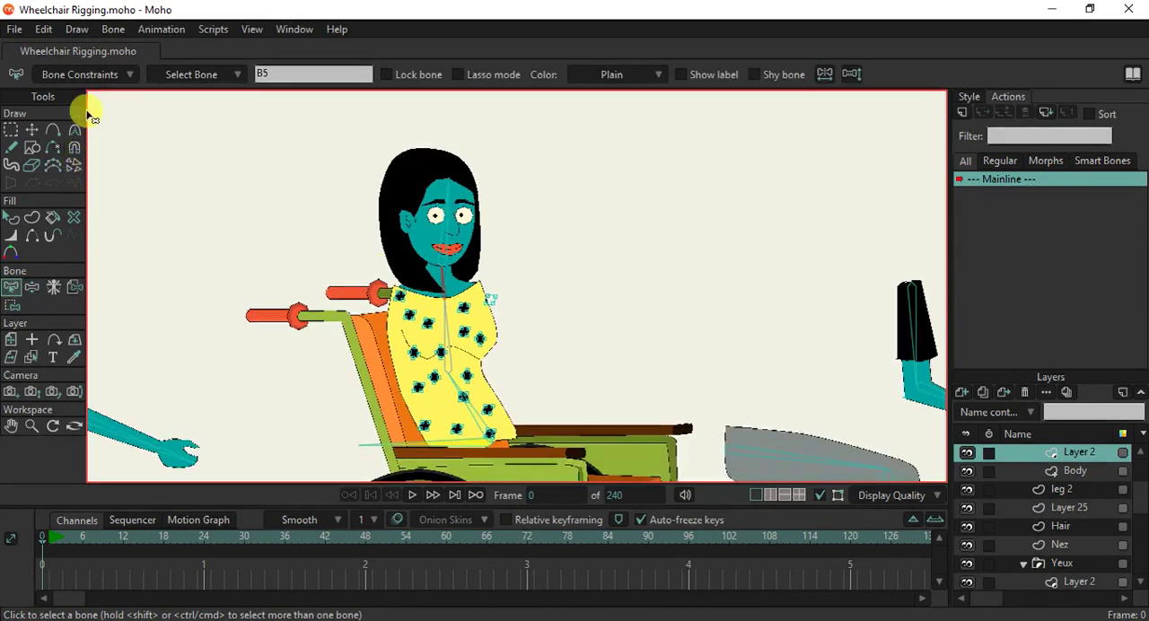
pyautogui.click(77, 79)
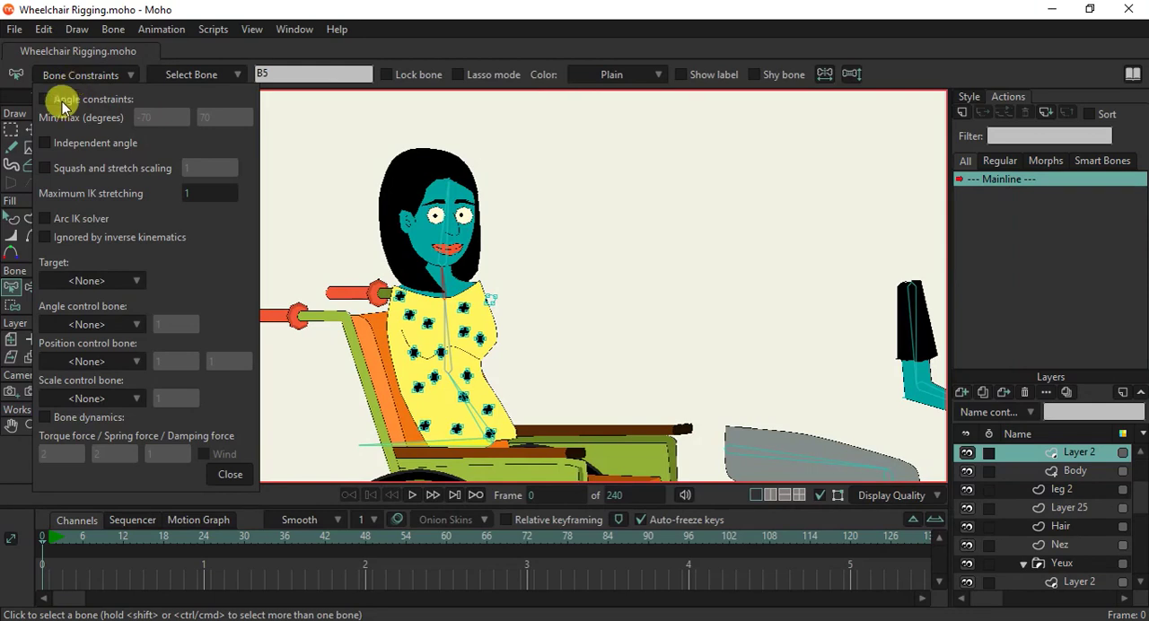
pyautogui.click(61, 102)
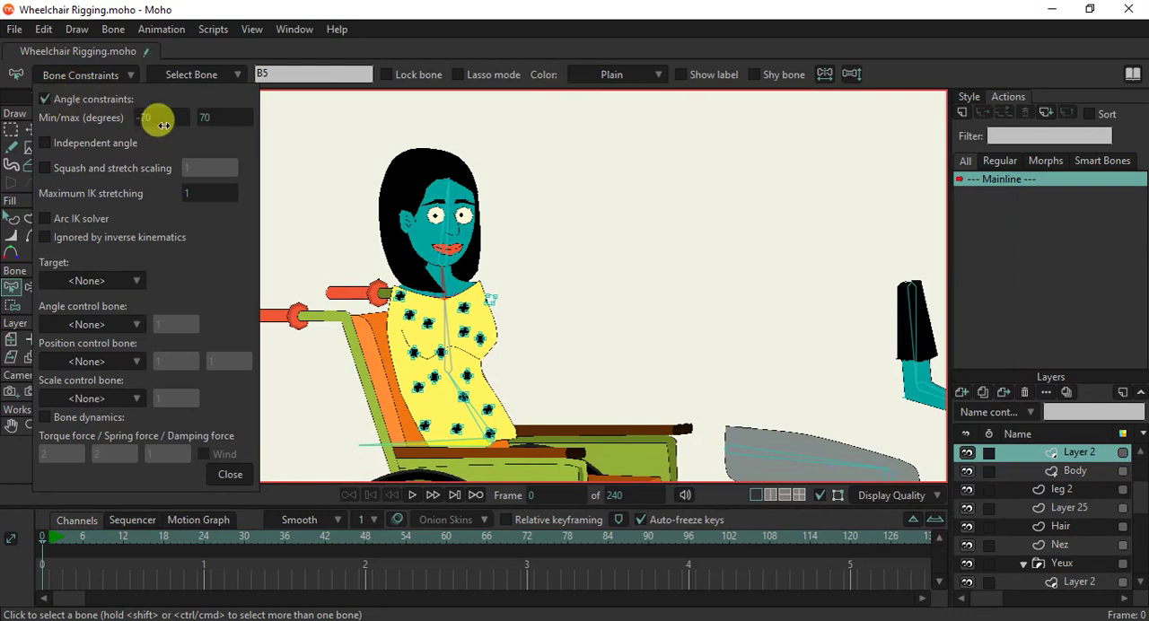
pyautogui.click(228, 474)
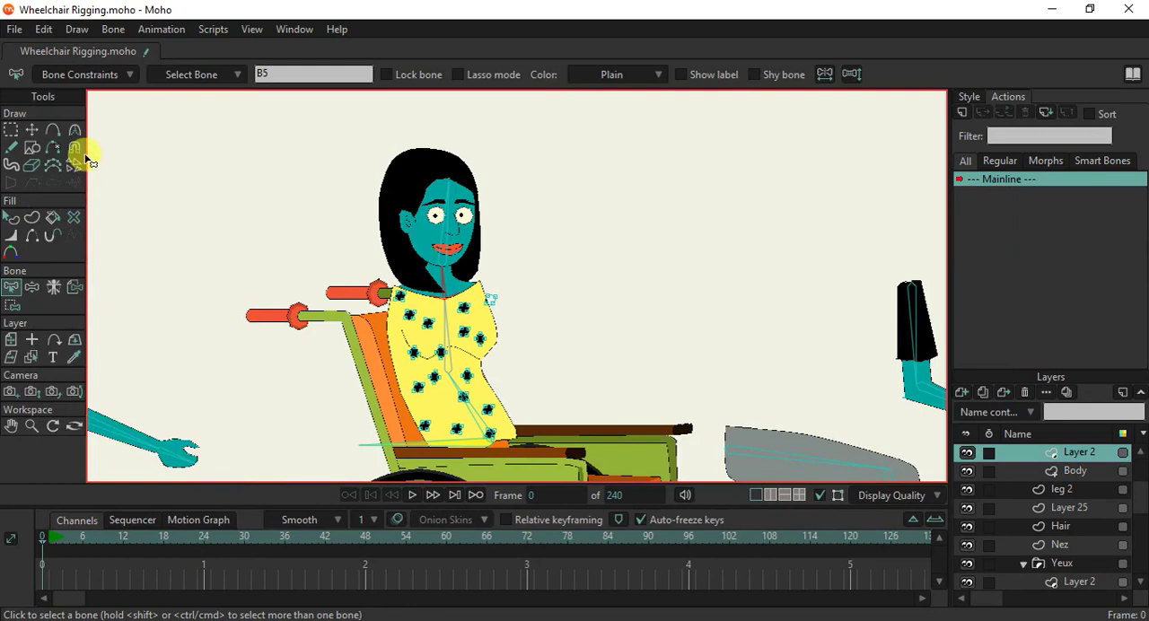
# Test the constrained neck bone by tilting the head forward.
pyautogui.click(31, 287)
pyautogui.moveTo(431, 246); pyautogui.dragTo(517, 174)
pyautogui.scroll(3, 517, 173)
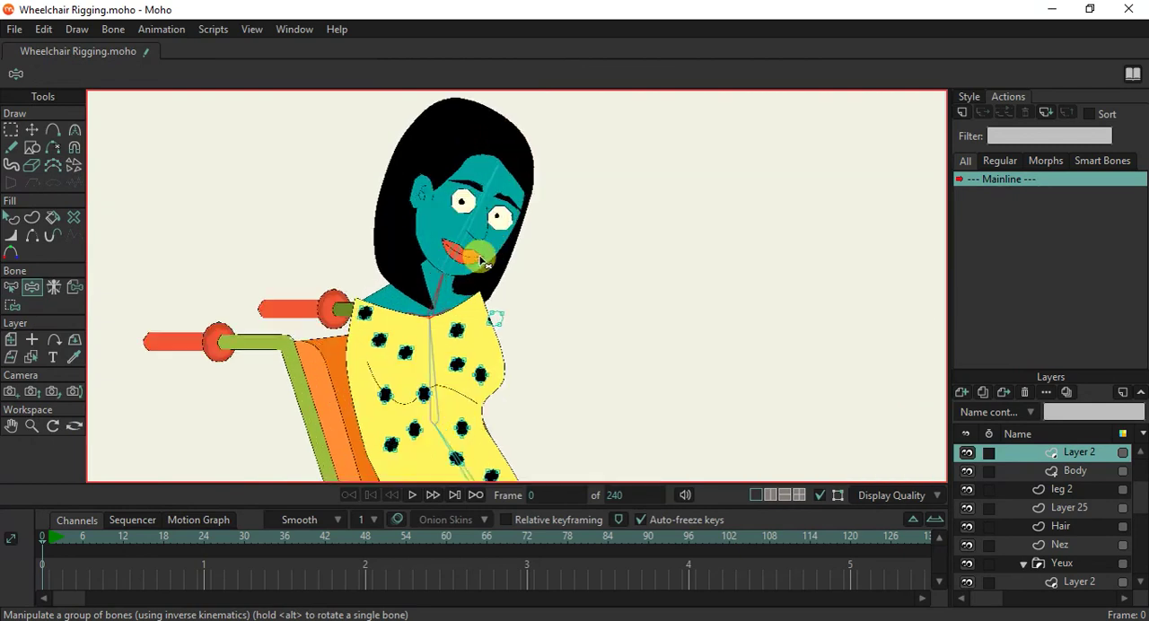
# Limit the neck bone B5's angle constraints to a minimum of -40 and a maximum of 45 degrees.
pyautogui.click(12, 287)
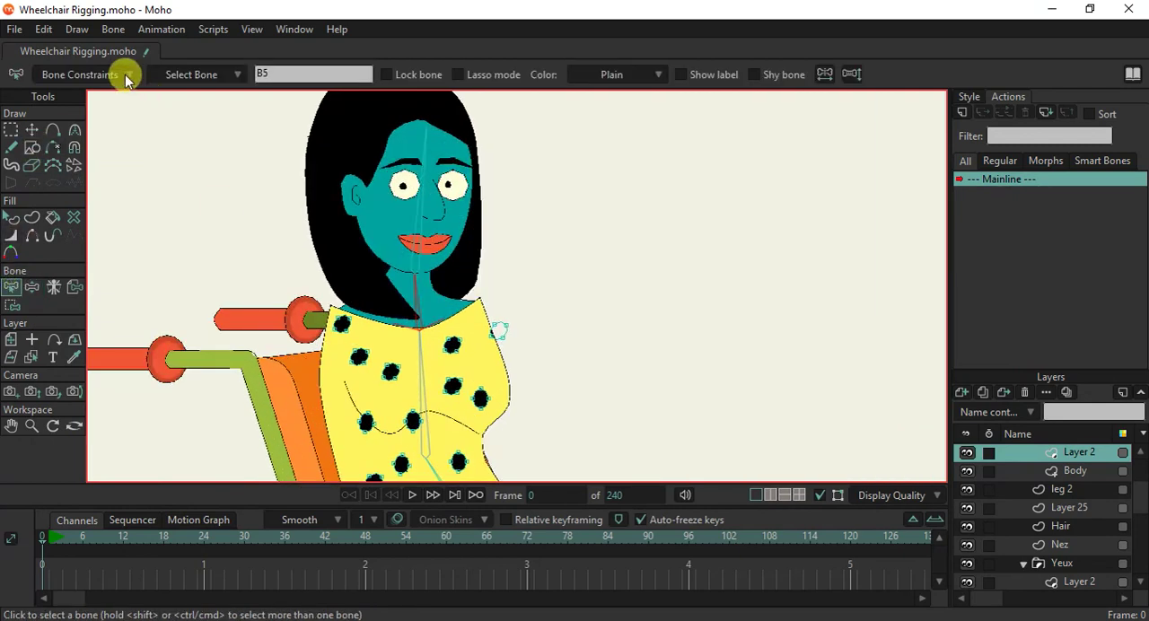
pyautogui.click(130, 76)
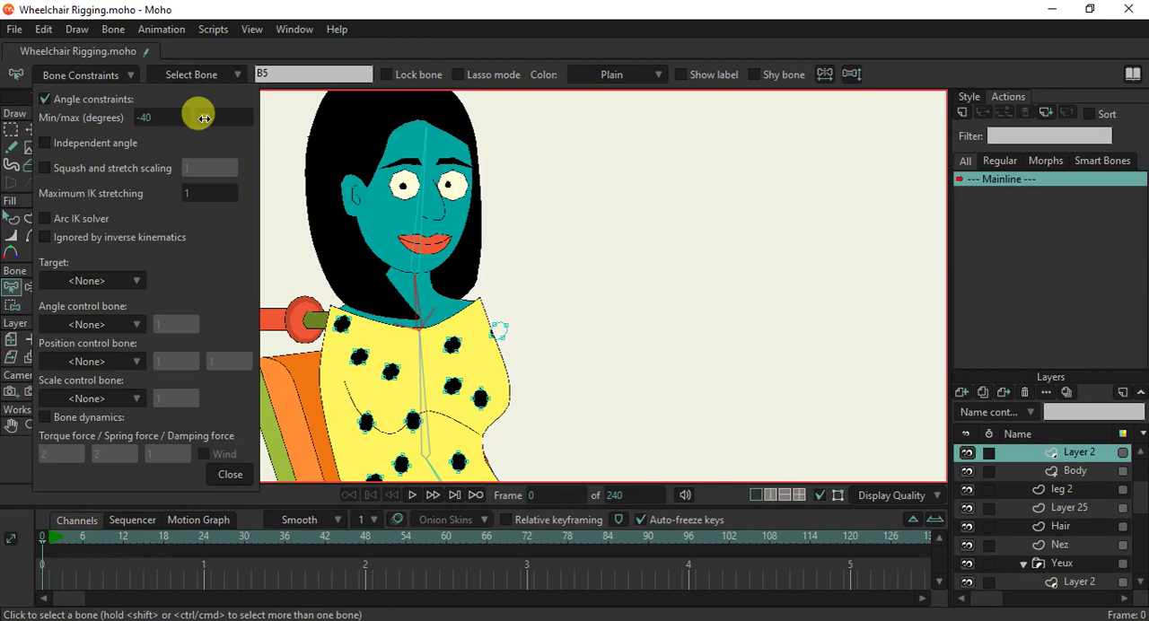
pyautogui.moveTo(229, 119); pyautogui.dragTo(209, 130)
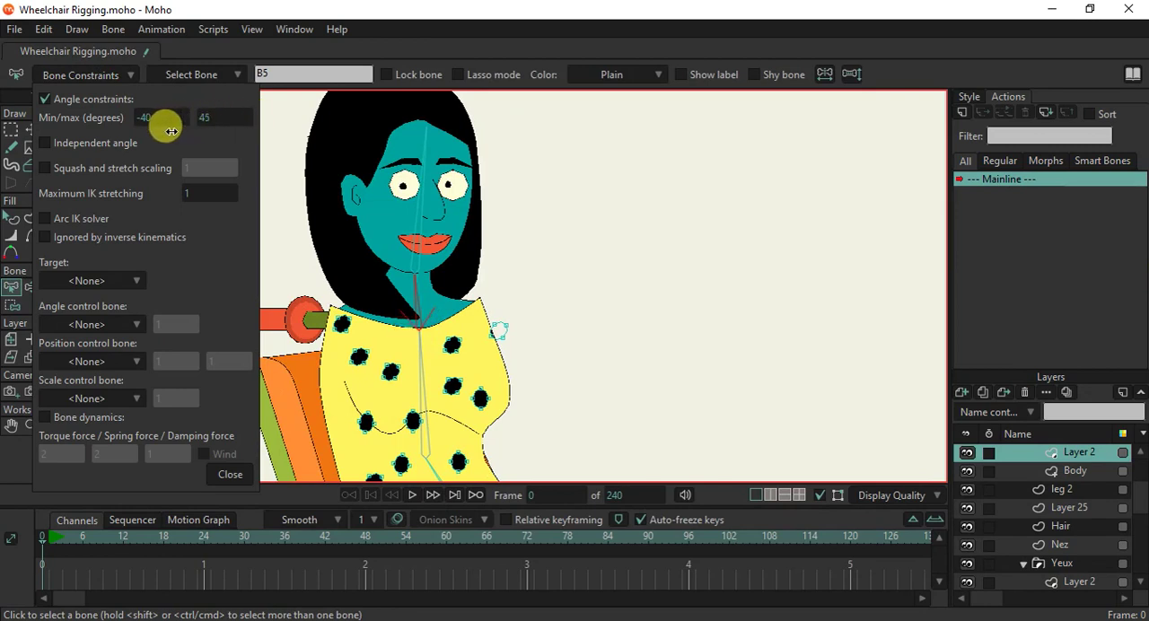
pyautogui.click(224, 474)
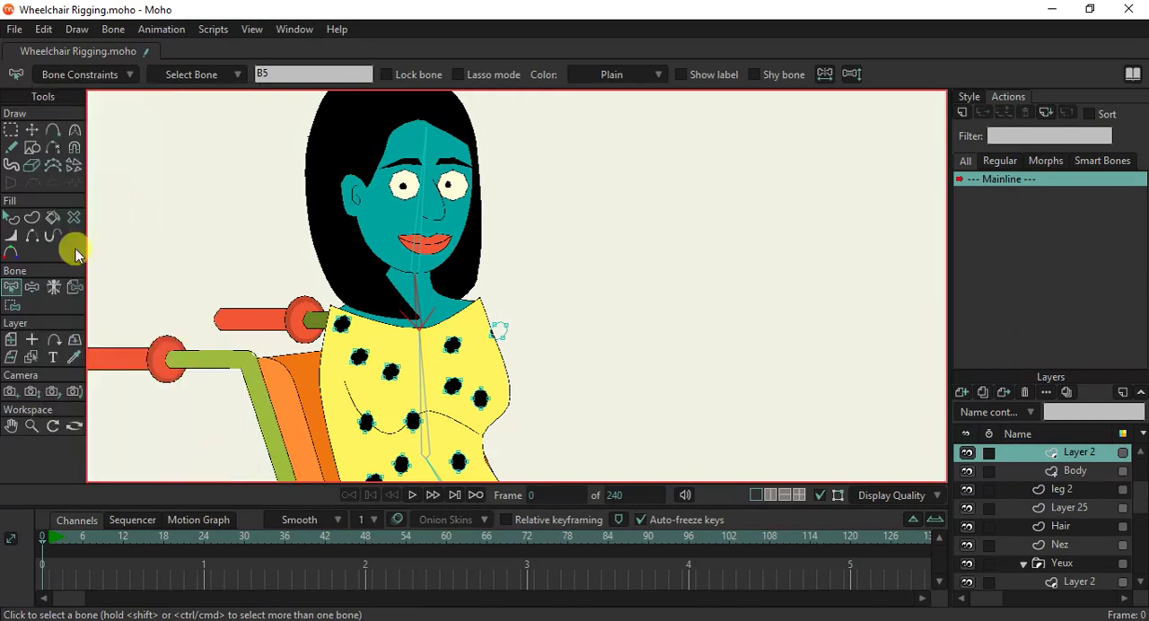
# Test the neck bone's new limits by tilting the head fully back and fully forward.
pyautogui.click(35, 291)
pyautogui.moveTo(405, 282); pyautogui.dragTo(381, 281)
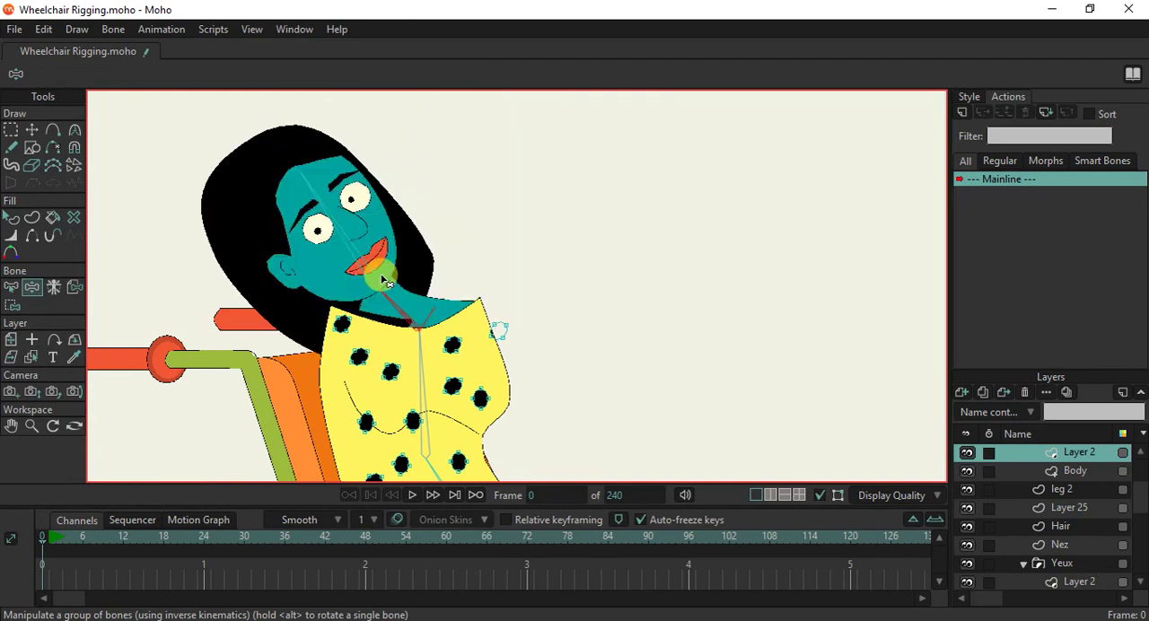
pyautogui.moveTo(299, 298); pyautogui.dragTo(557, 279)
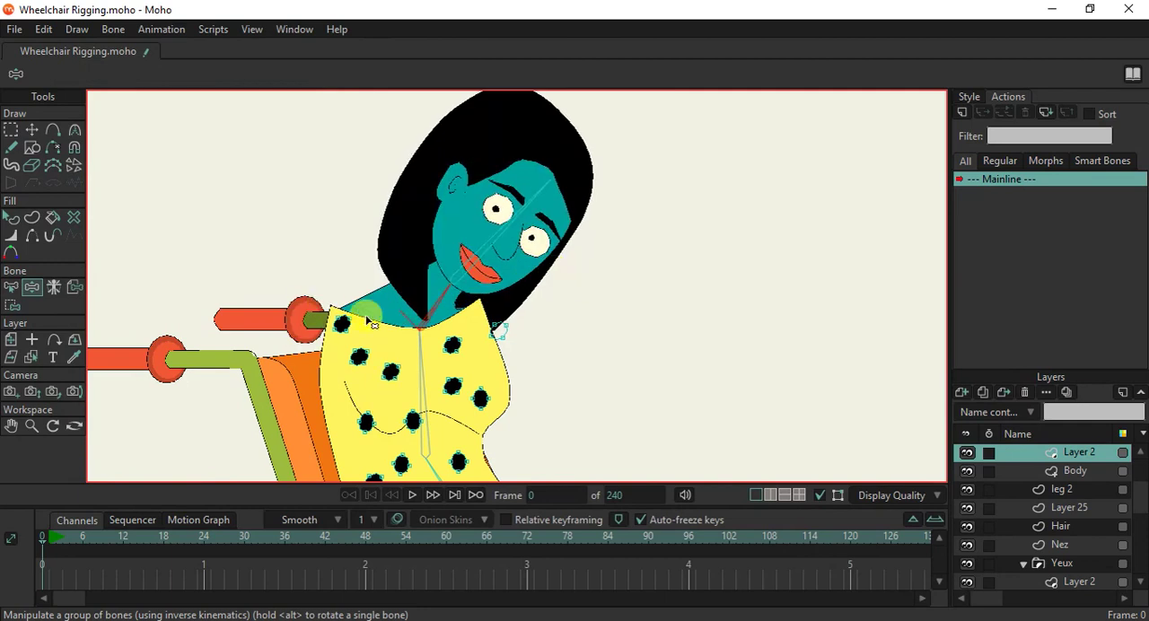
# Bind the hand points of the Arm layer, on the detached arm behind the wheelchair, to the hand bone B9.
pyautogui.scroll(-5, 355, 353)
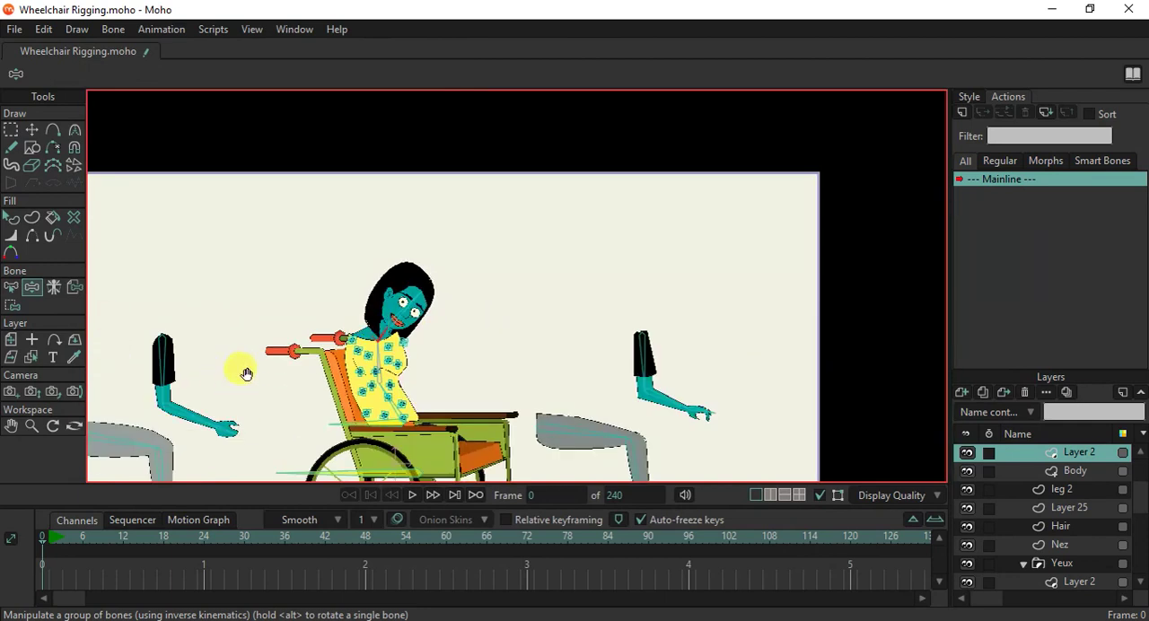
pyautogui.moveTo(246, 374); pyautogui.dragTo(275, 344)
pyautogui.keyDown('ctrl'); pyautogui.keyDown('alt'); pyautogui.click(257, 344); pyautogui.keyUp('alt'); pyautogui.keyUp('ctrl')
pyautogui.scroll(4, 255, 350)
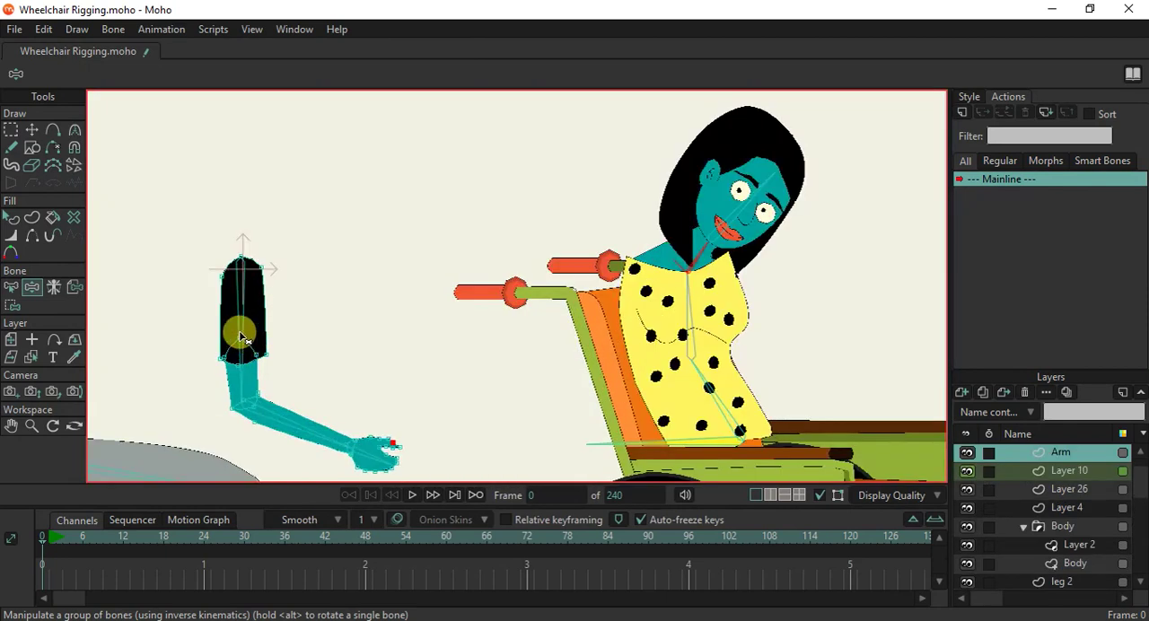
pyautogui.click(11, 305)
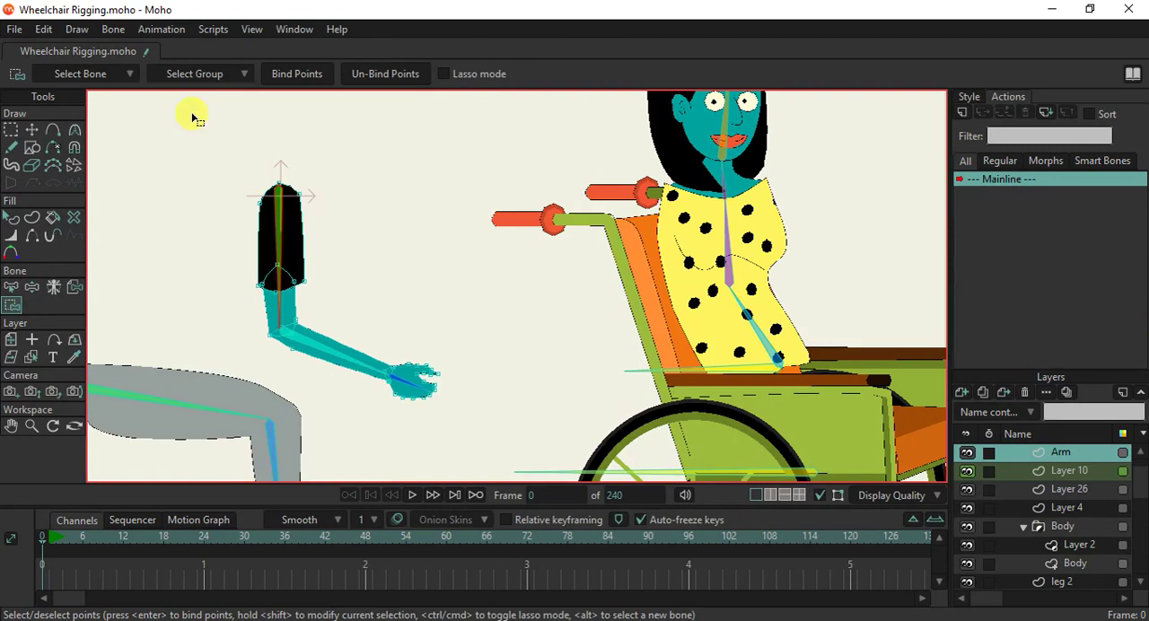
pyautogui.moveTo(191, 118); pyautogui.dragTo(359, 274)
pyautogui.scroll(4, 363, 381)
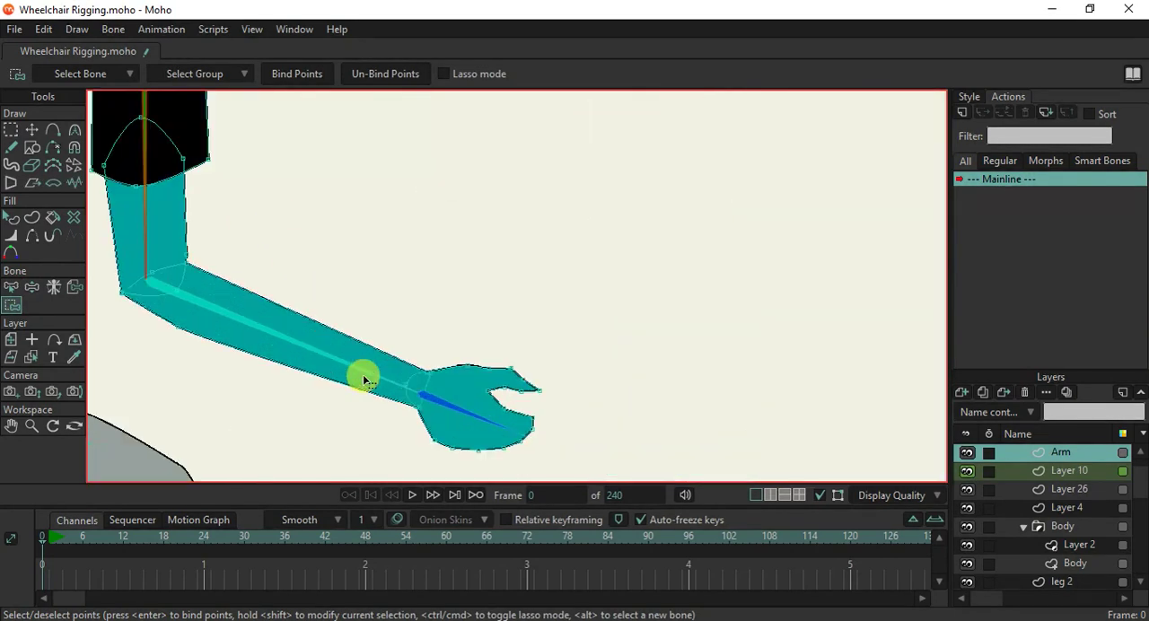
pyautogui.click(11, 287)
pyautogui.scroll(-3, 354, 289)
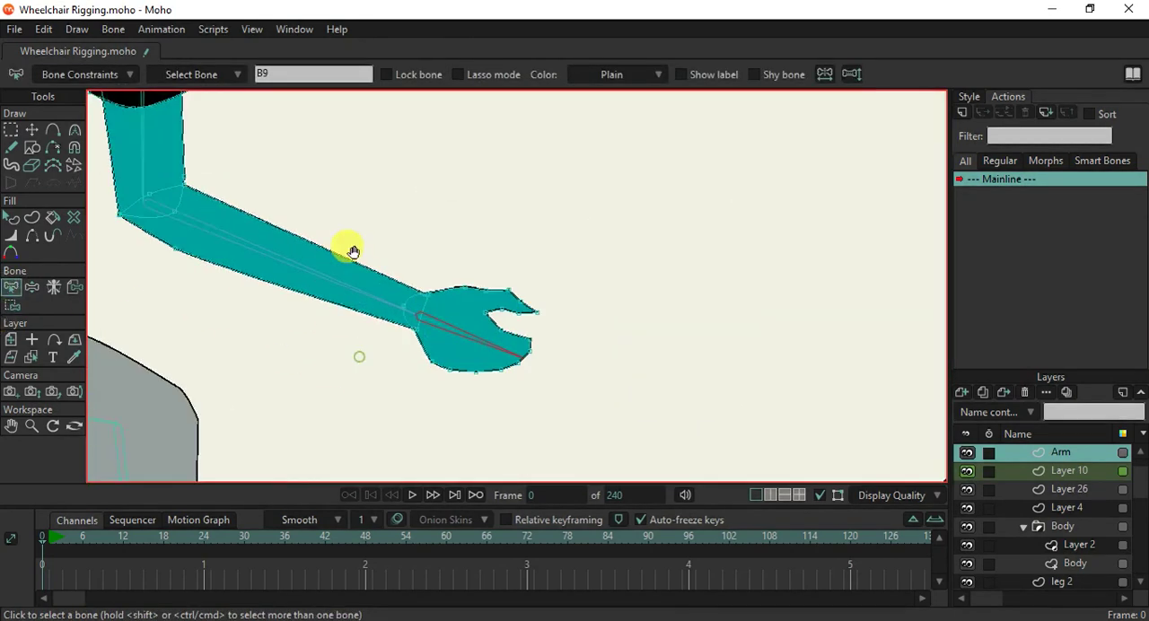
pyautogui.click(11, 305)
pyautogui.moveTo(340, 205); pyautogui.dragTo(702, 455)
pyautogui.click(297, 82)
# Add a point on the forearm's upper edge near the elbow and bind the Arm layer's elbow points to the forearm bone B8.
pyautogui.scroll(-4, 323, 247)
pyautogui.moveTo(313, 194); pyautogui.dragTo(388, 296)
pyautogui.click(19, 289)
pyautogui.click(329, 333)
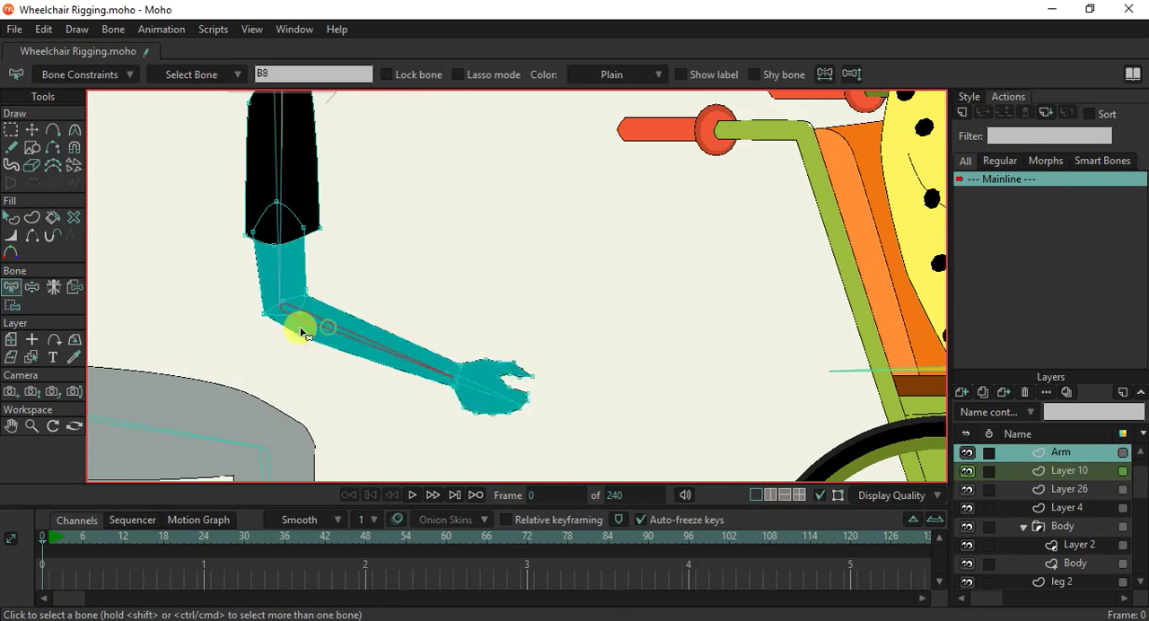
pyautogui.click(12, 304)
pyautogui.moveTo(250, 285); pyautogui.dragTo(367, 366)
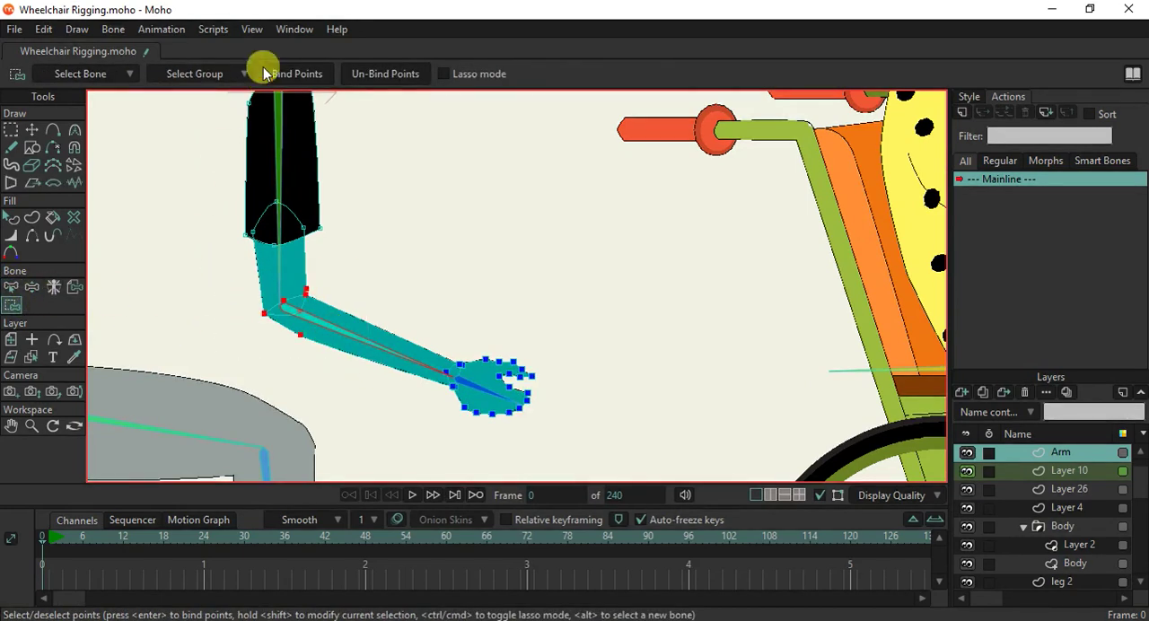
pyautogui.scroll(1, 332, 307)
pyautogui.press('a')
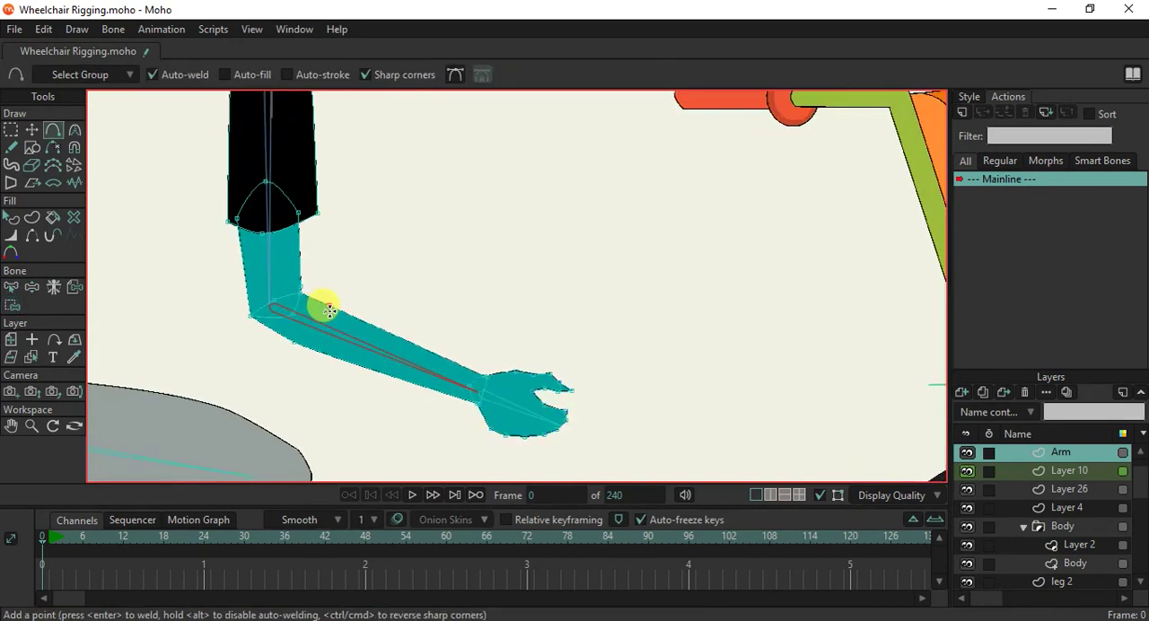
pyautogui.click(12, 304)
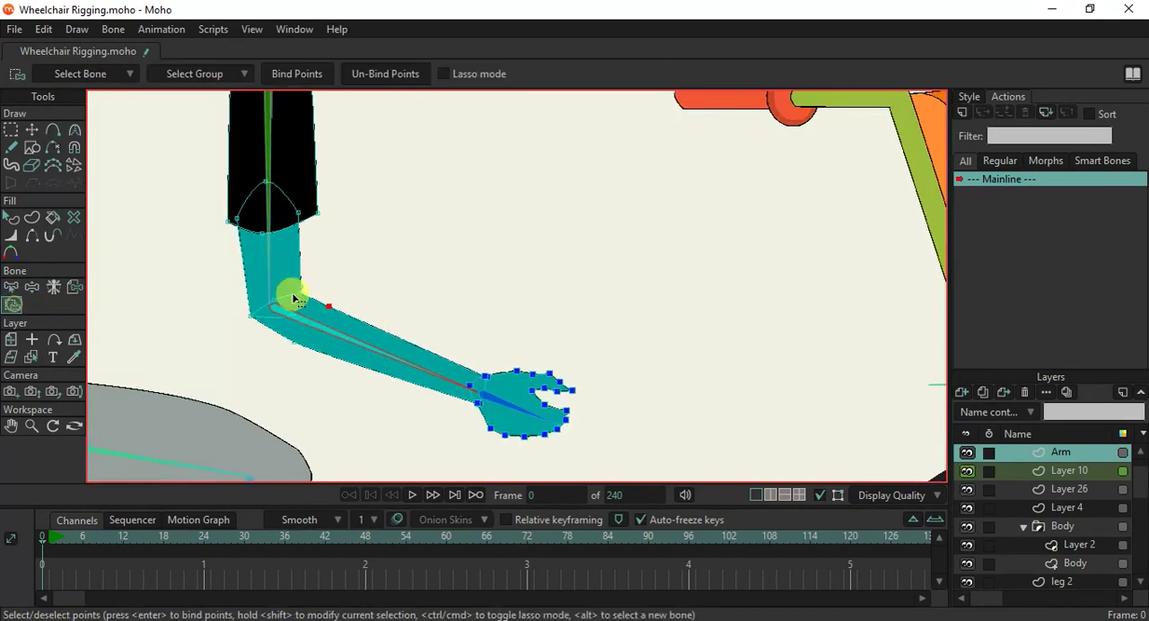
pyautogui.scroll(-3, 345, 276)
pyautogui.click(296, 74)
# Bind the sleeve and upper-arm points of the Arm layer to the upper-arm bone B7.
pyautogui.scroll(3, 335, 260)
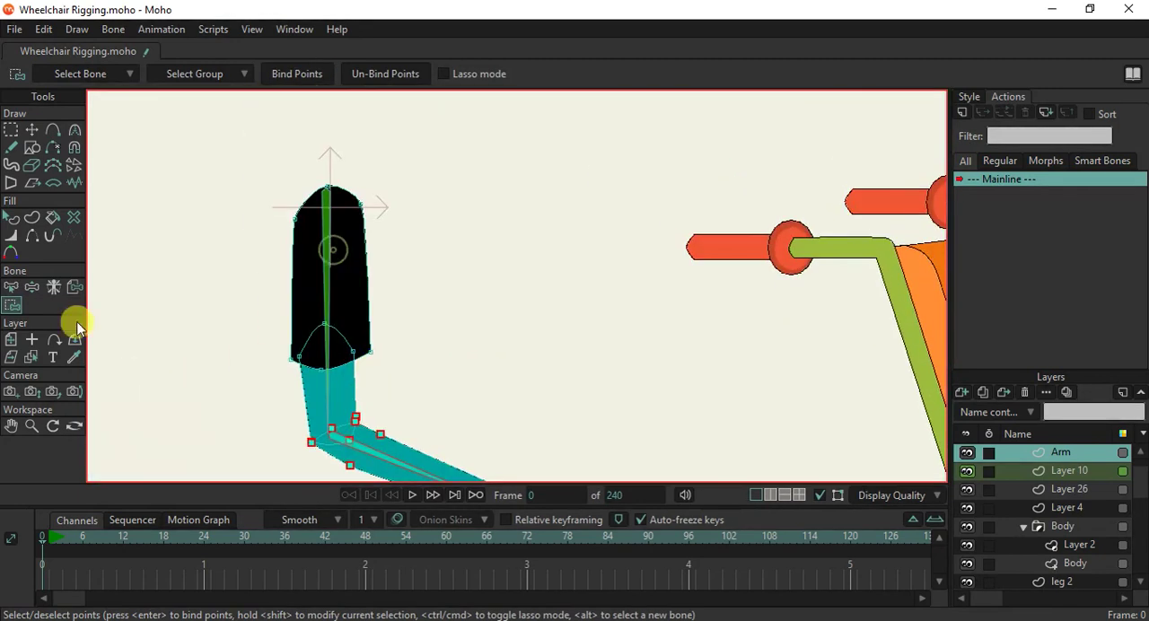
pyautogui.click(11, 287)
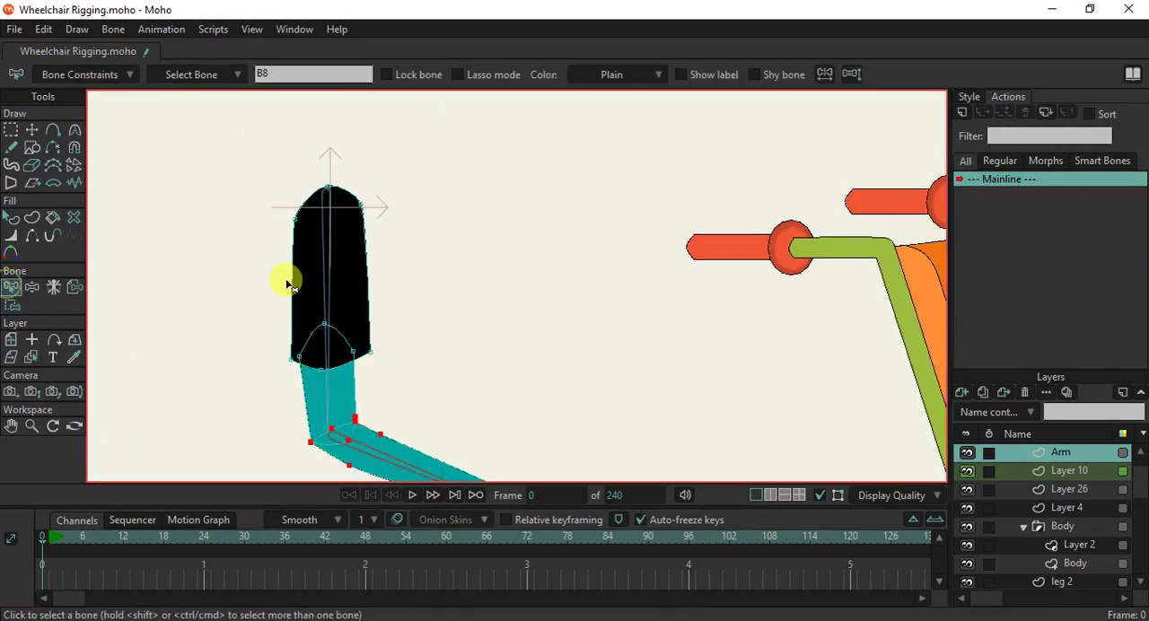
pyautogui.click(13, 305)
pyautogui.moveTo(245, 149); pyautogui.dragTo(507, 410)
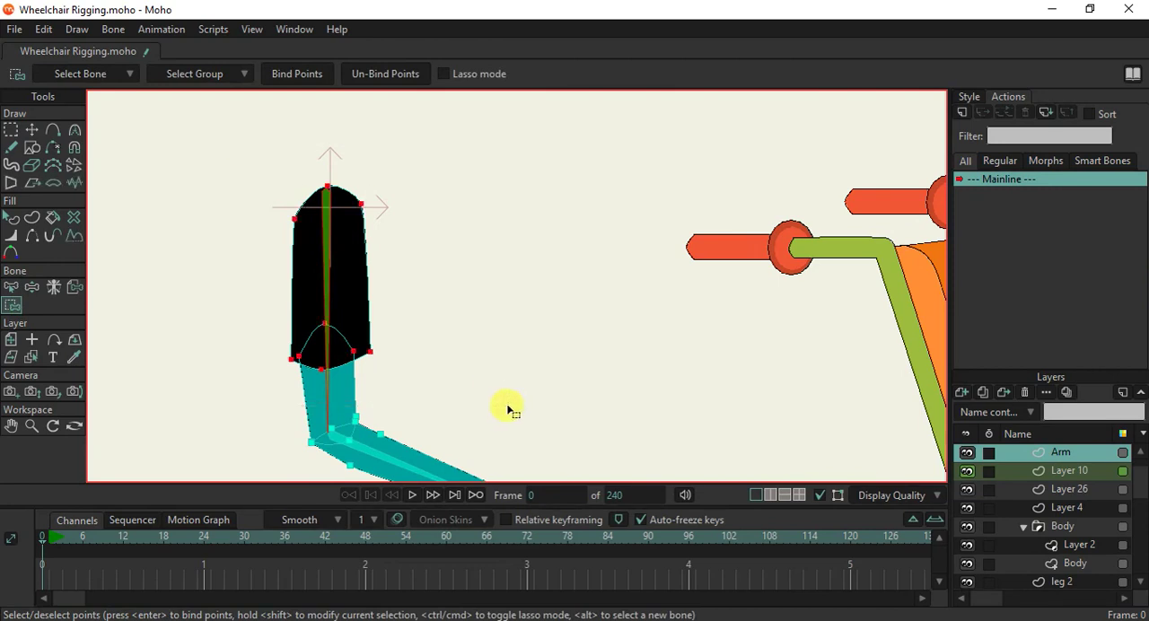
pyautogui.click(298, 79)
# Test the Arm layer's bindings by manipulating the arm bones behind the wheelchair.
pyautogui.scroll(-5, 359, 174)
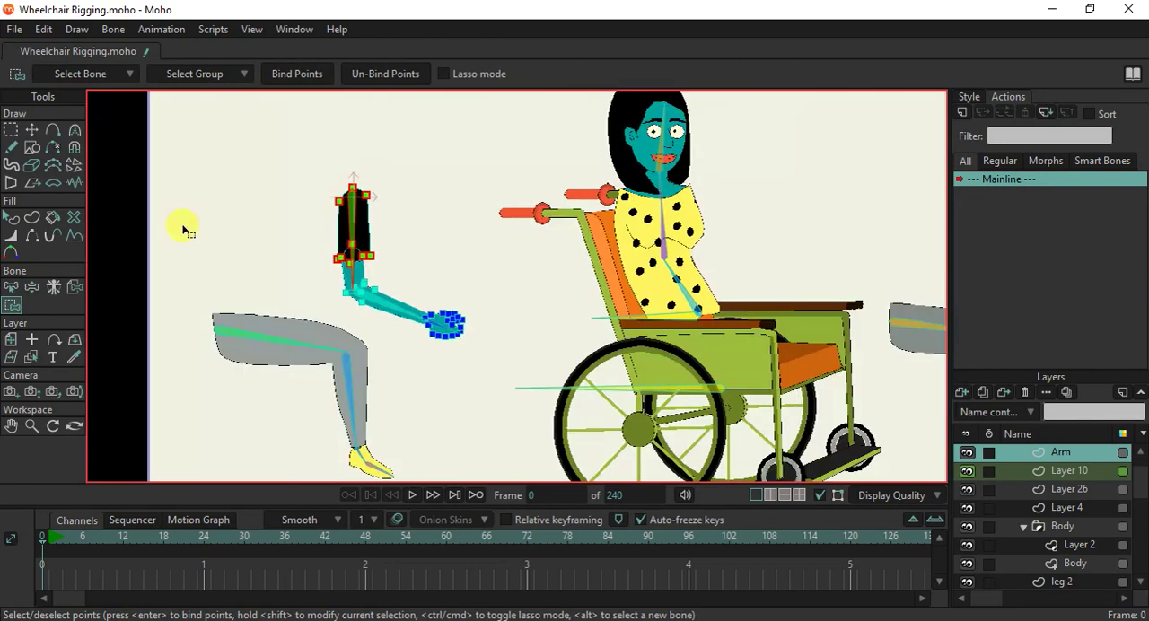
pyautogui.click(31, 288)
pyautogui.scroll(2, 382, 315)
pyautogui.moveTo(397, 300); pyautogui.dragTo(348, 268)
pyautogui.scroll(4, 490, 235)
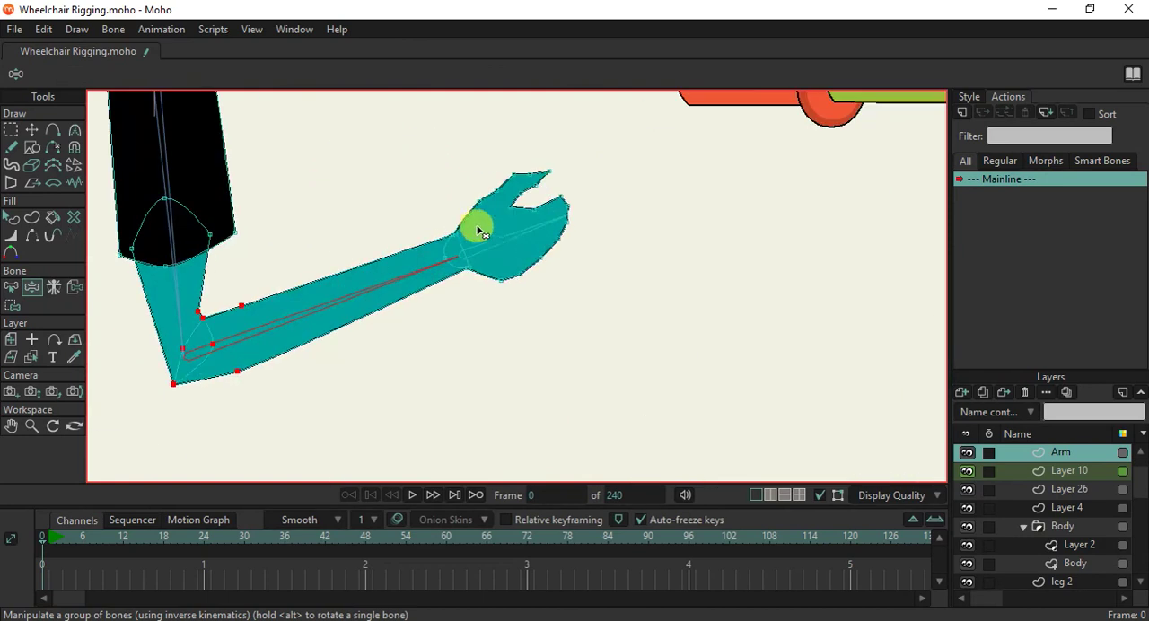
pyautogui.moveTo(513, 251); pyautogui.dragTo(404, 257)
pyautogui.scroll(-4, 355, 281)
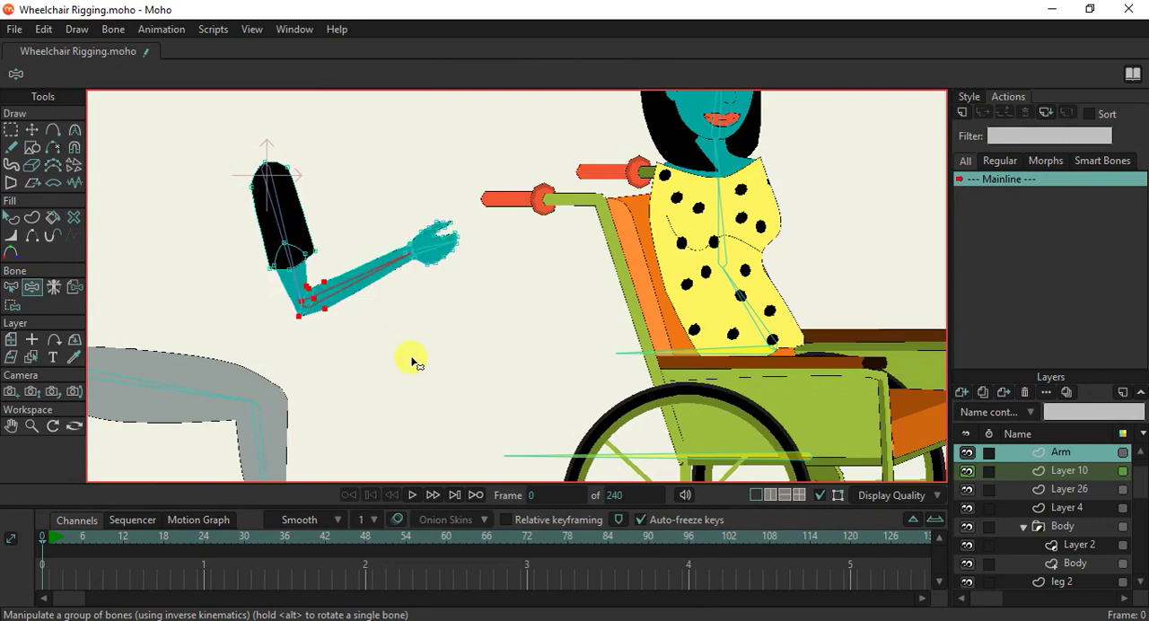
# On the leg 2 layer, add points to the upper edge and sole of the front of the shoe.
pyautogui.scroll(-5, 413, 361)
pyautogui.keyDown('ctrl'); pyautogui.keyDown('alt'); pyautogui.click(348, 379); pyautogui.keyUp('alt'); pyautogui.keyUp('ctrl')
pyautogui.scroll(10, 348, 382)
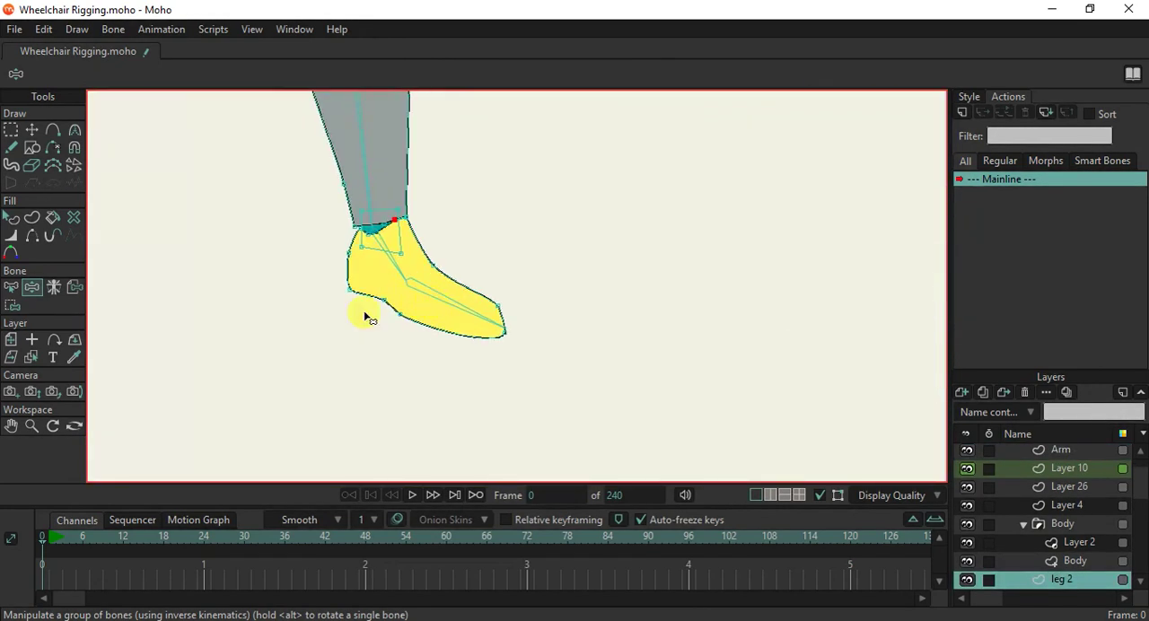
pyautogui.click(18, 311)
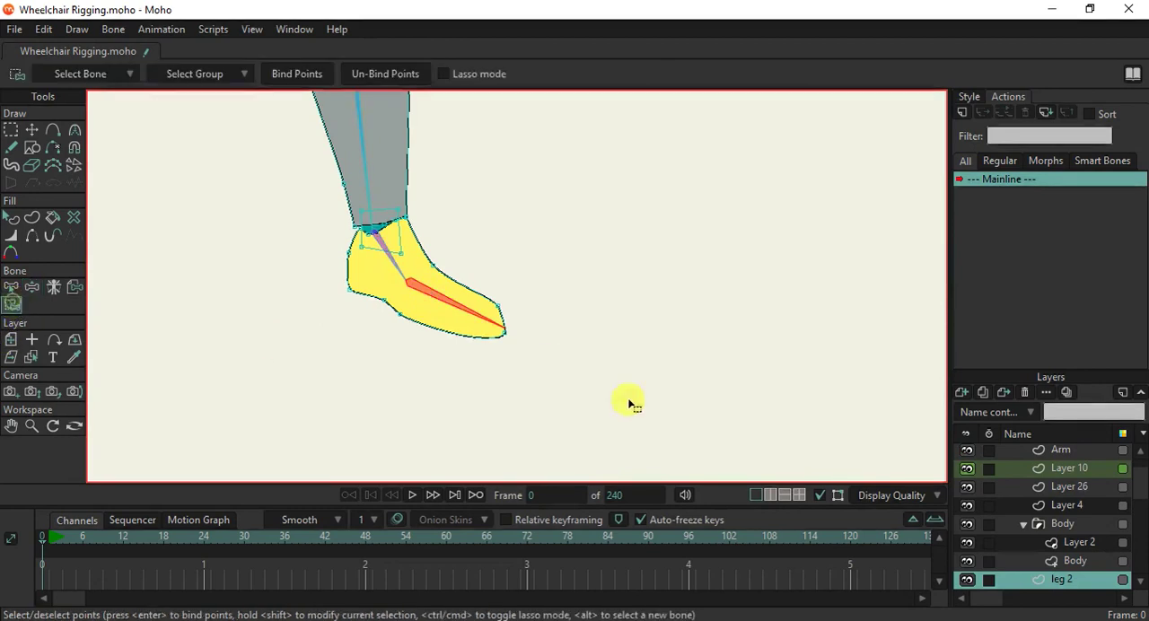
pyautogui.moveTo(659, 433); pyautogui.dragTo(452, 283)
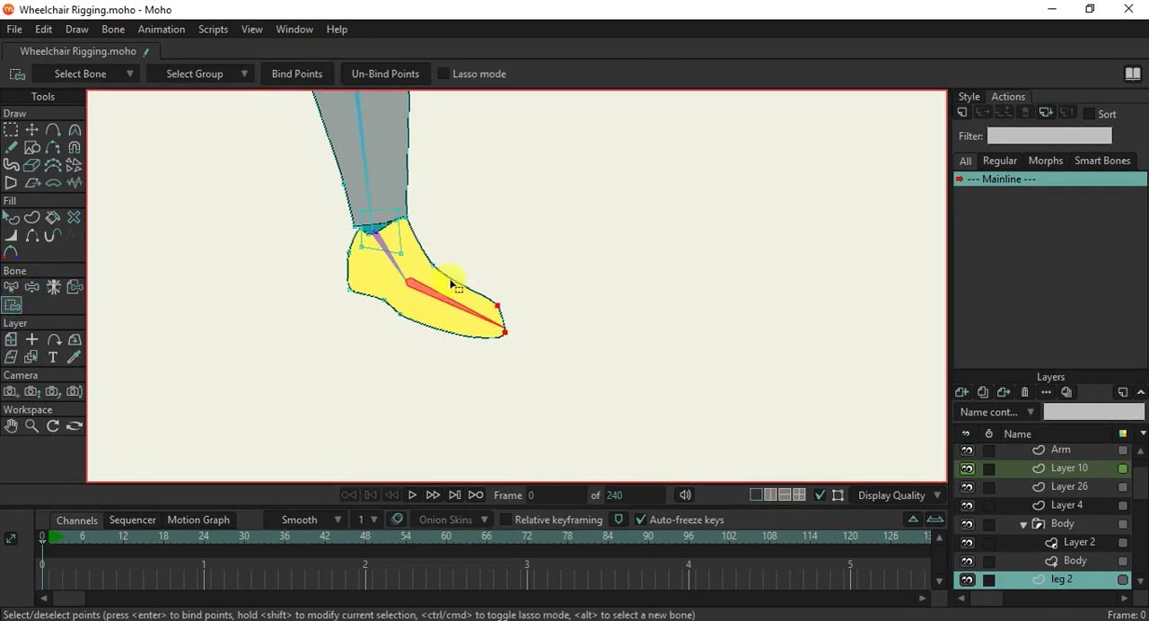
pyautogui.press('a')
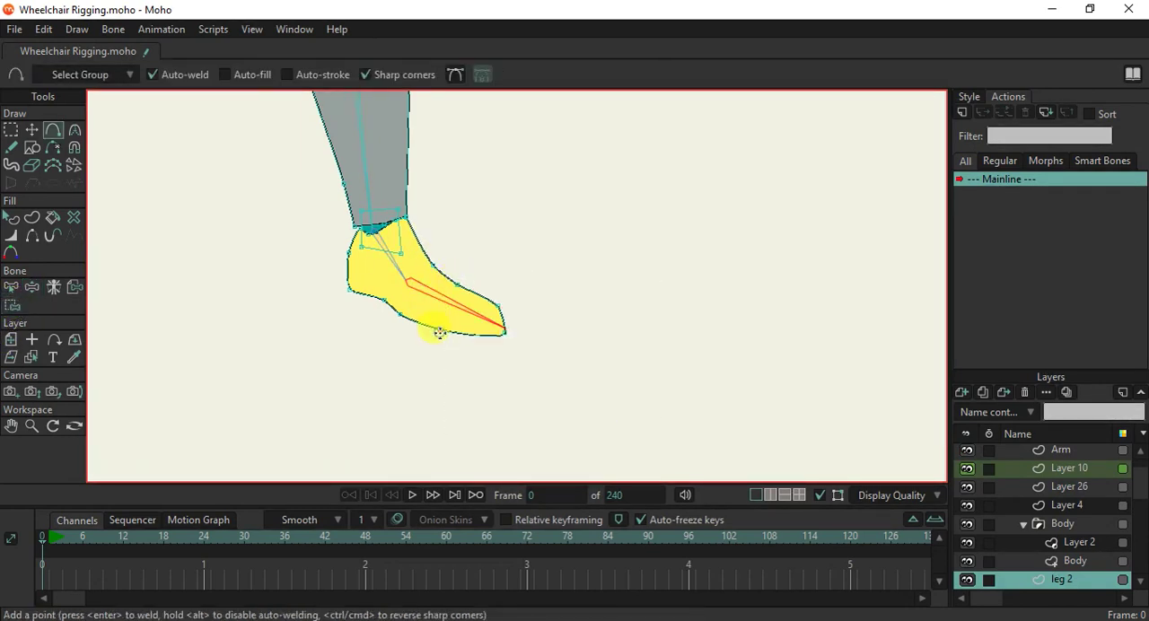
# Bind the points around the front of the leg 2 shoe to the toe bone.
pyautogui.click(11, 305)
pyautogui.moveTo(628, 398); pyautogui.dragTo(423, 278)
pyautogui.click(314, 72)
pyautogui.scroll(2, 415, 262)
pyautogui.click(439, 297)
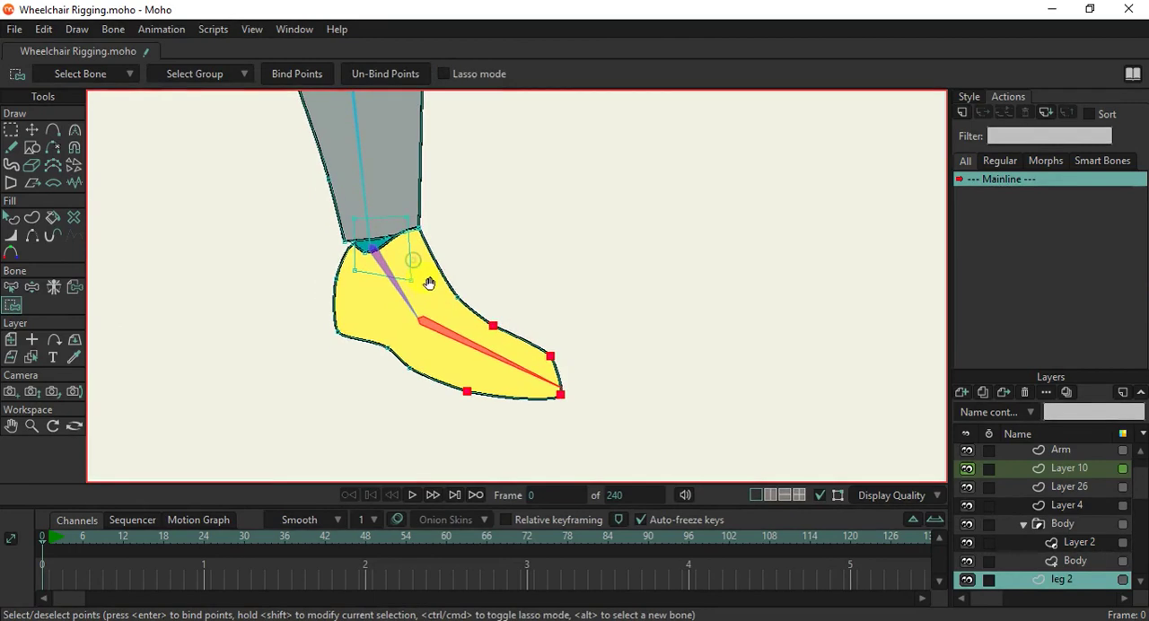
pyautogui.keyDown('shift'); pyautogui.click(420, 370); pyautogui.keyUp('shift')
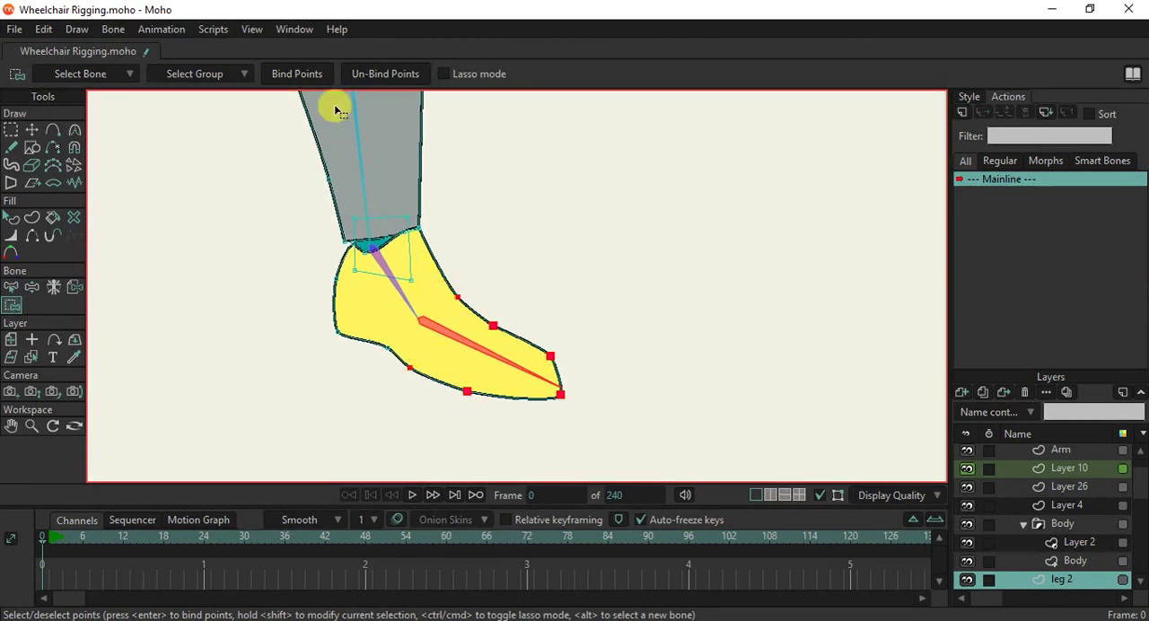
# Bind the heel and ankle points of the leg 2 layer to the foot bone B15.
pyautogui.click(11, 289)
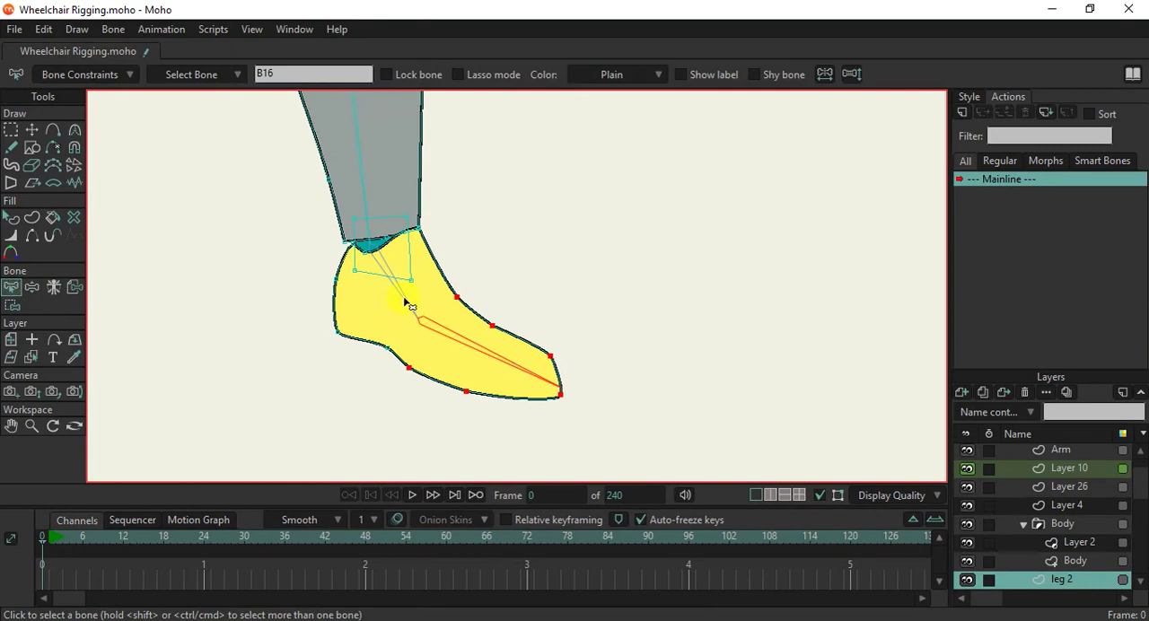
pyautogui.click(14, 305)
pyautogui.moveTo(285, 205); pyautogui.dragTo(439, 356)
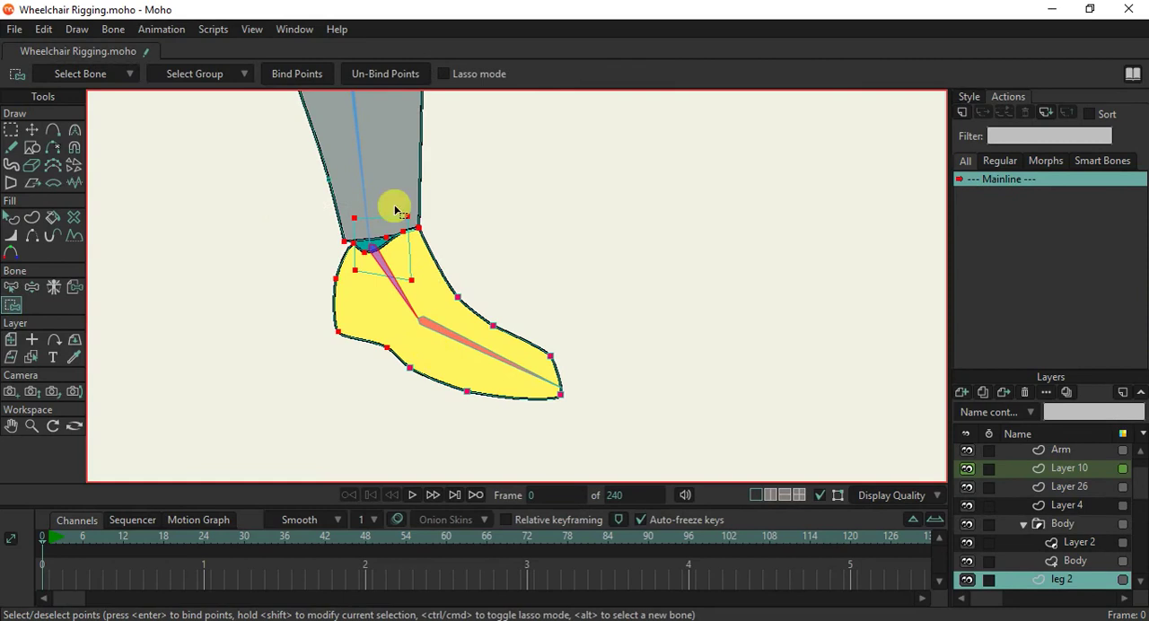
pyautogui.click(301, 72)
# Bind the knee and shin points of the leg 2 layer to the lower-leg bone B14.
pyautogui.scroll(-5, 384, 166)
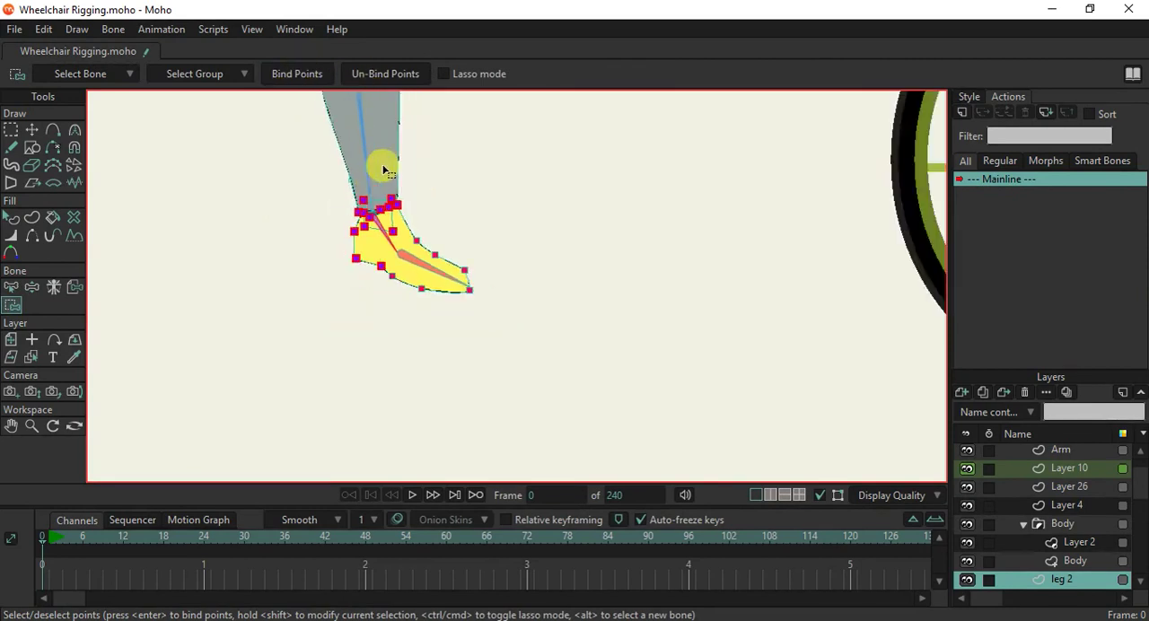
pyautogui.moveTo(387, 161); pyautogui.dragTo(389, 341)
pyautogui.scroll(3, 387, 340)
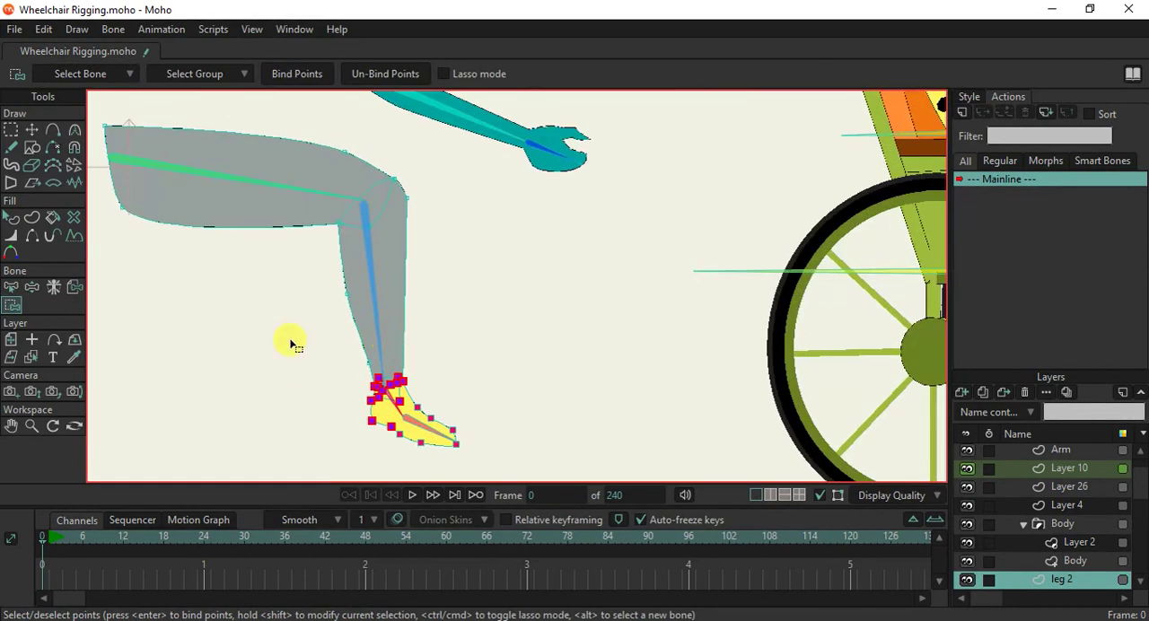
pyautogui.click(11, 287)
pyautogui.click(376, 310)
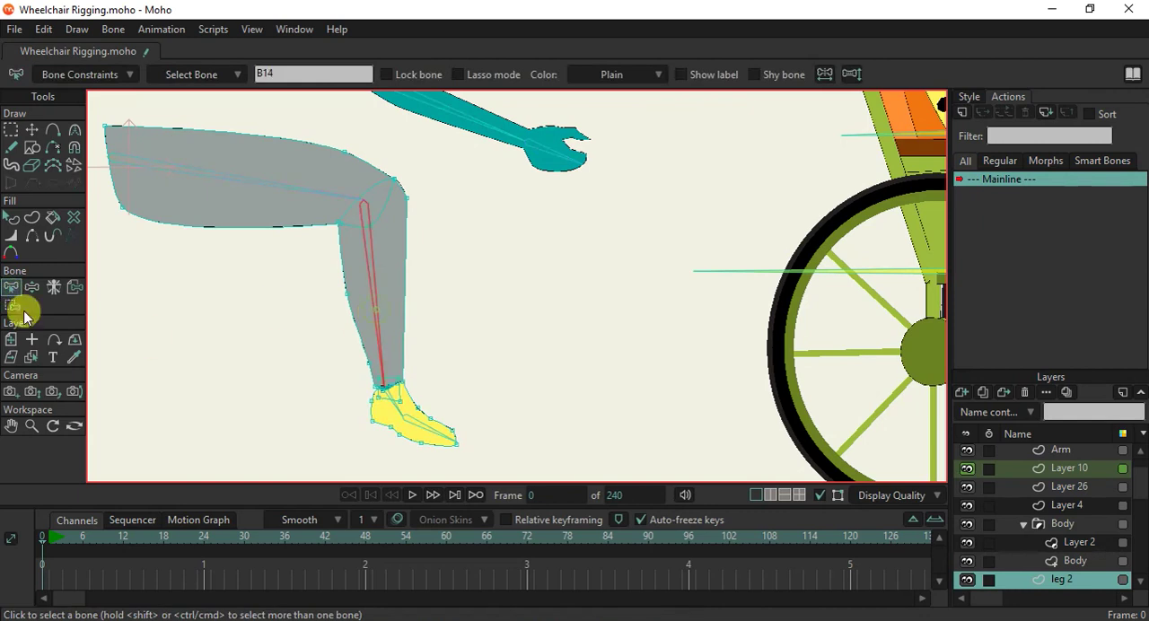
pyautogui.click(12, 305)
pyautogui.moveTo(279, 162); pyautogui.dragTo(476, 369)
pyautogui.click(306, 81)
# Bind the remaining thigh points of the leg 2 layer to the thigh bone B13.
pyautogui.scroll(-5, 344, 184)
pyautogui.moveTo(342, 197); pyautogui.dragTo(408, 247)
pyautogui.scroll(6, 408, 247)
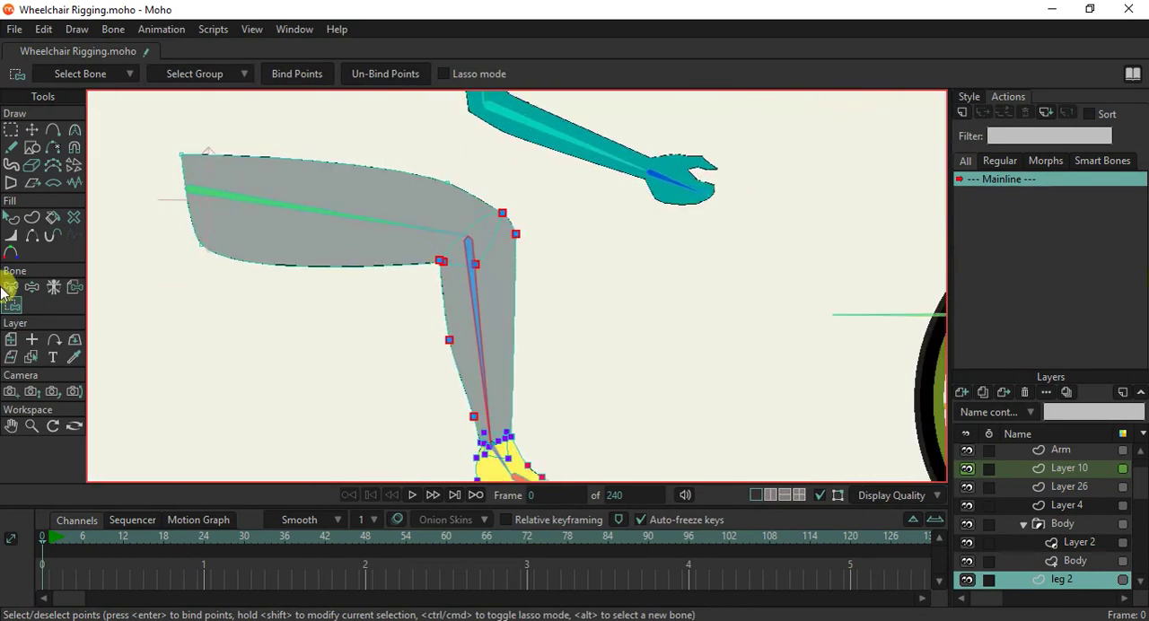
pyautogui.click(9, 291)
pyautogui.click(338, 215)
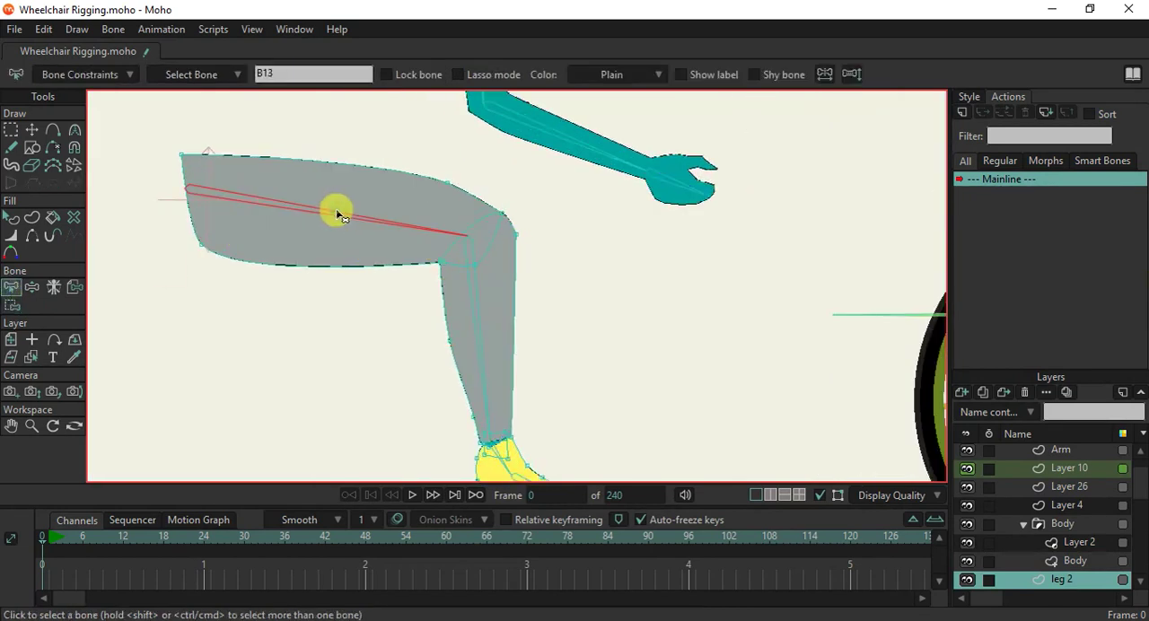
pyautogui.click(11, 302)
pyautogui.scroll(-3, 299, 239)
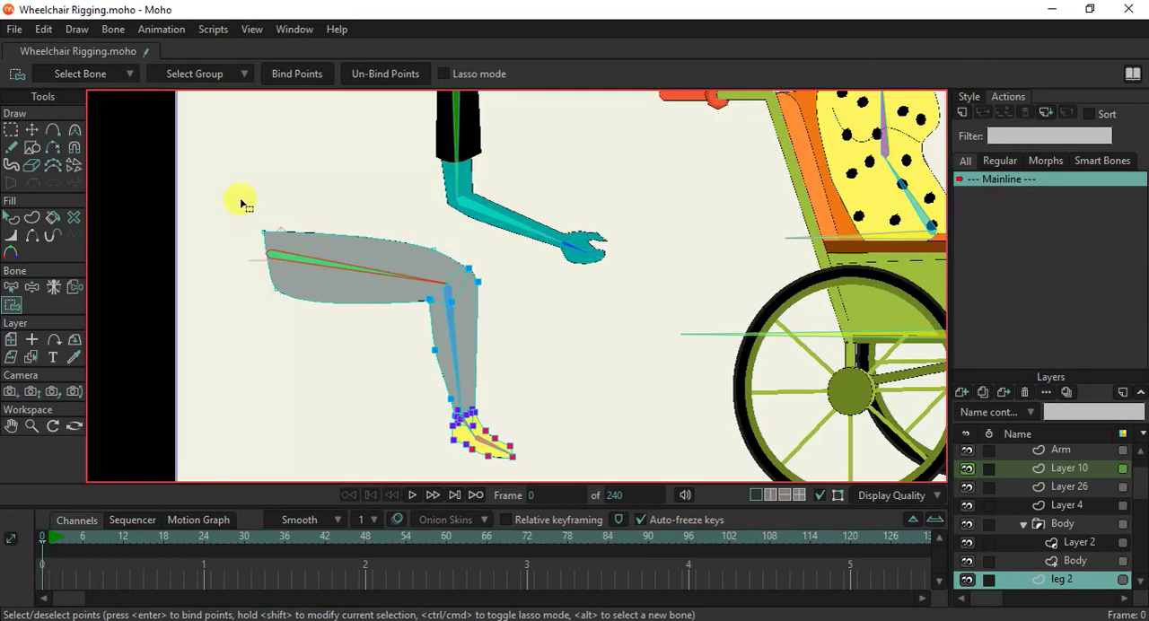
pyautogui.scroll(2, 369, 277)
pyautogui.moveTo(403, 219); pyautogui.dragTo(471, 260)
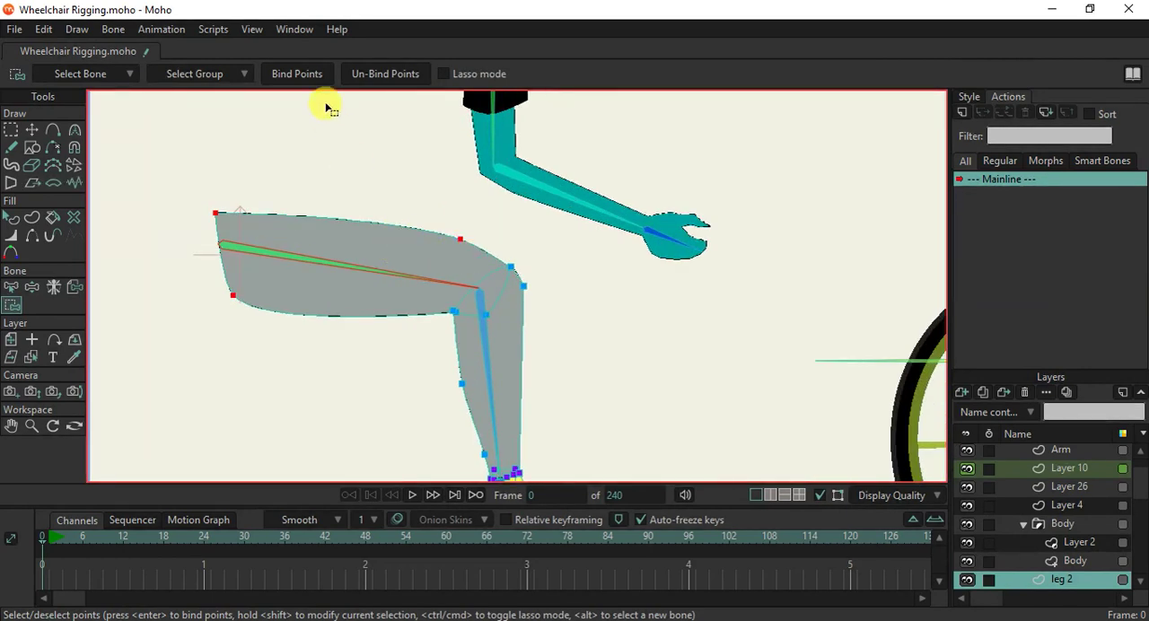
pyautogui.click(297, 73)
# Test the leg 2 bindings by manipulating the lower-leg, foot and toe bones.
pyautogui.scroll(-3, 381, 247)
pyautogui.scroll(3, 386, 256)
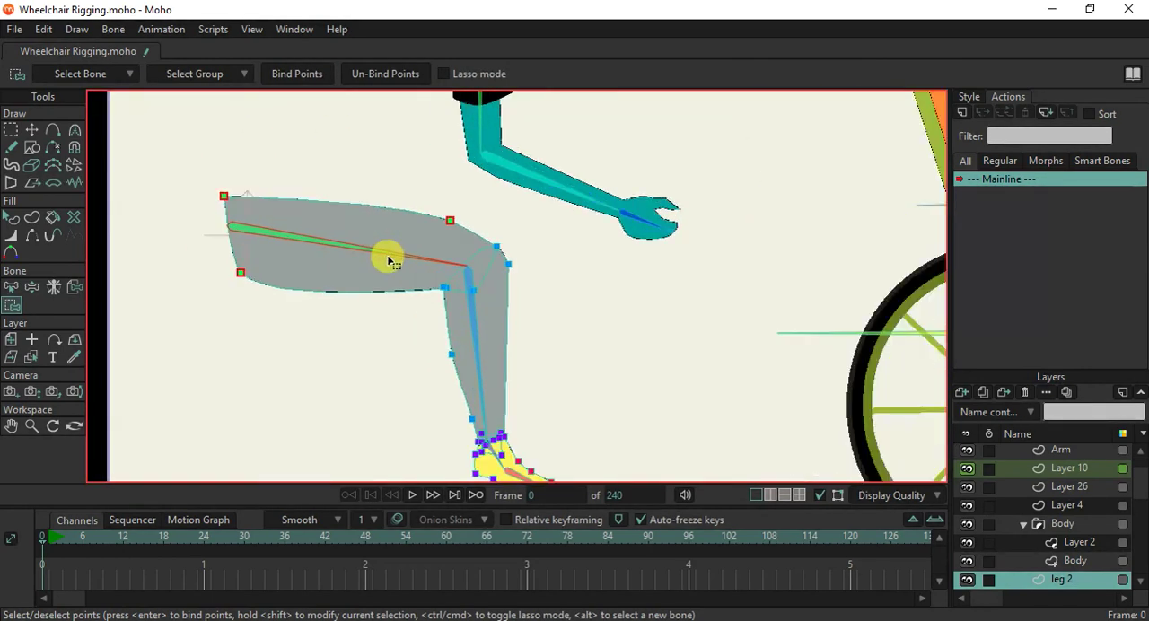
pyautogui.scroll(-3, 388, 261)
pyautogui.click(32, 287)
pyautogui.scroll(2, 426, 298)
pyautogui.moveTo(428, 295)
pyautogui.mouseDown()
pyautogui.moveTo(557, 186)
pyautogui.moveTo(411, 289)
pyautogui.moveTo(333, 278)
pyautogui.moveTo(342, 260)
pyautogui.moveTo(444, 298)
pyautogui.mouseUp()
pyautogui.scroll(3, 473, 381)
pyautogui.moveTo(511, 362); pyautogui.dragTo(530, 399)
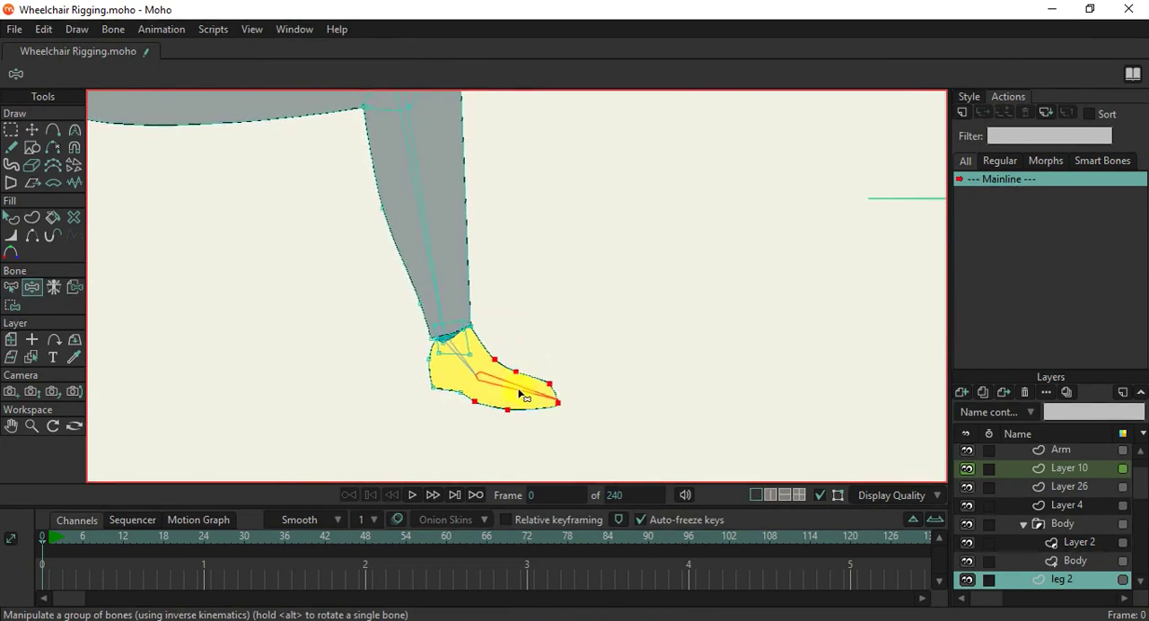
pyautogui.moveTo(468, 374); pyautogui.dragTo(371, 373)
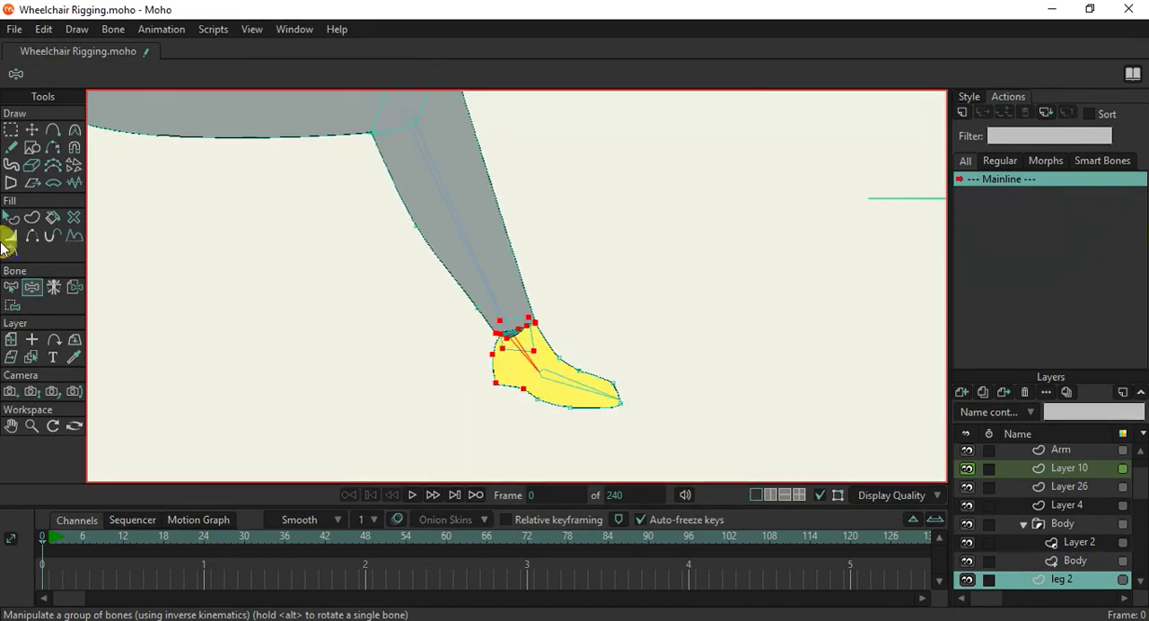
# On the leg layer in front of the wheelchair, add points to the upper edge and sole of the front of the shoe.
pyautogui.click(8, 287)
pyautogui.scroll(-4, 431, 282)
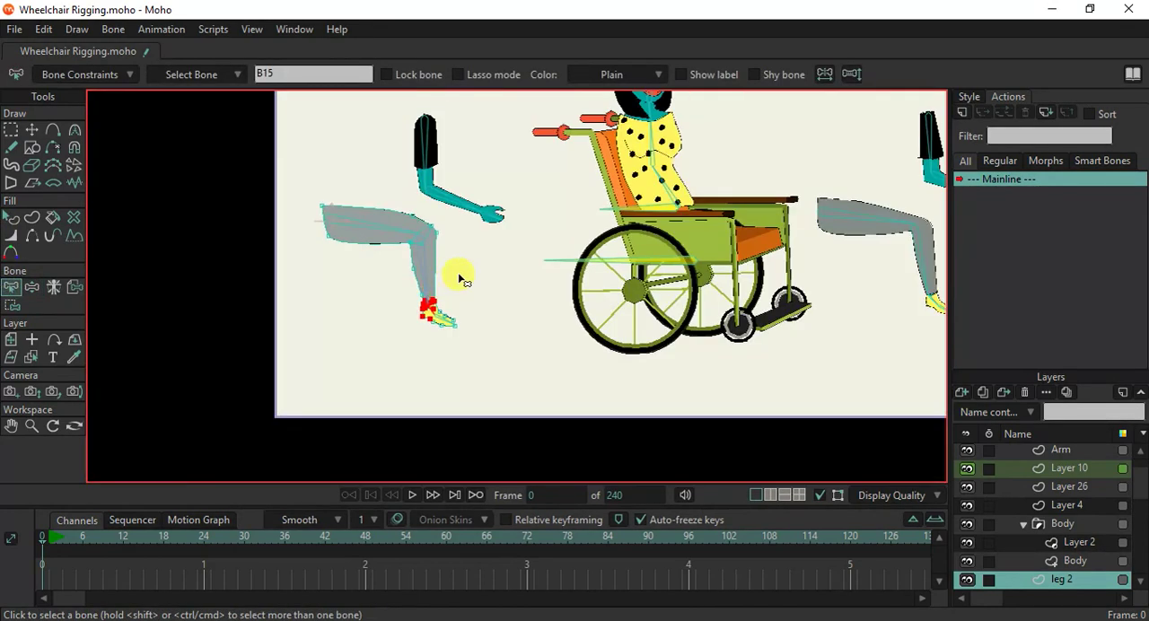
pyautogui.moveTo(658, 348); pyautogui.dragTo(450, 352)
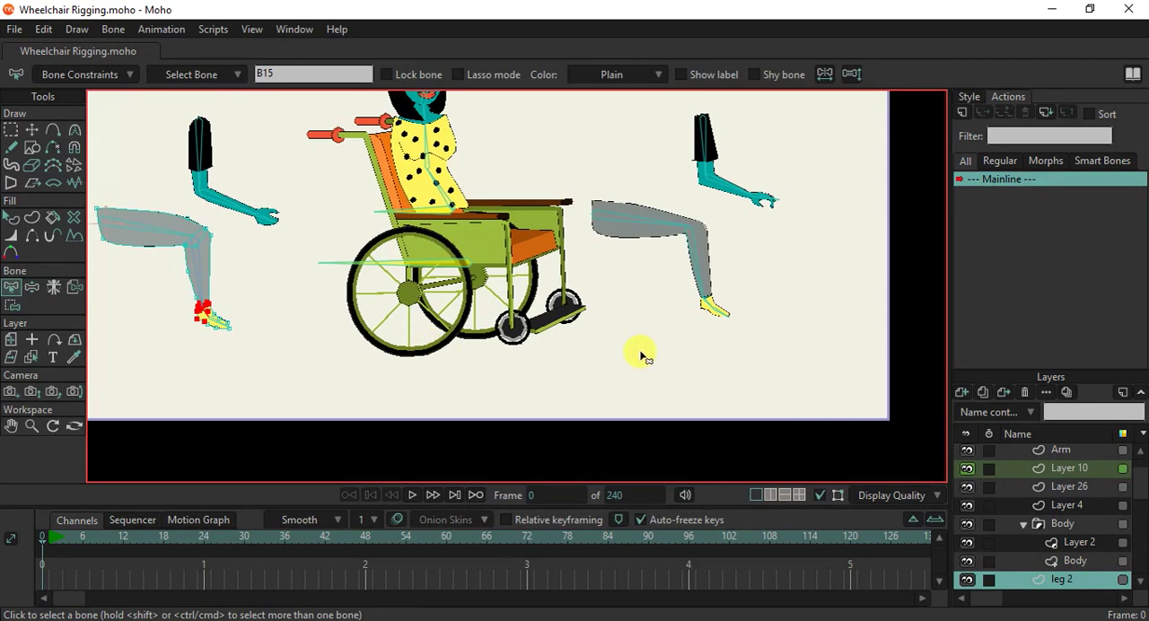
pyautogui.scroll(5, 628, 293)
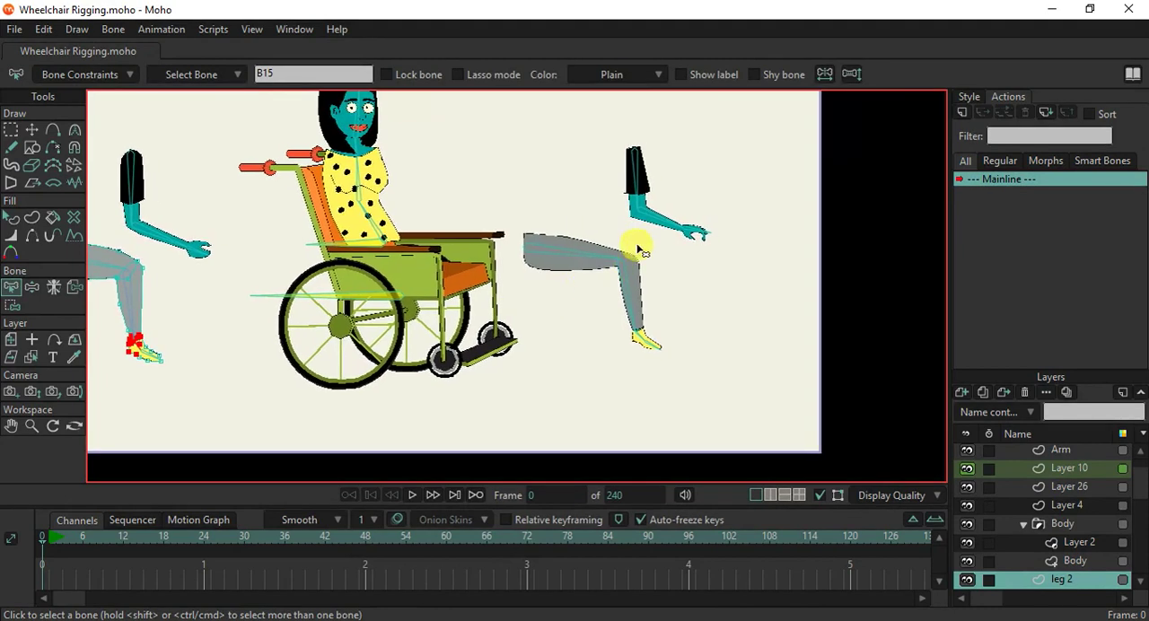
pyautogui.scroll(1, 536, 259)
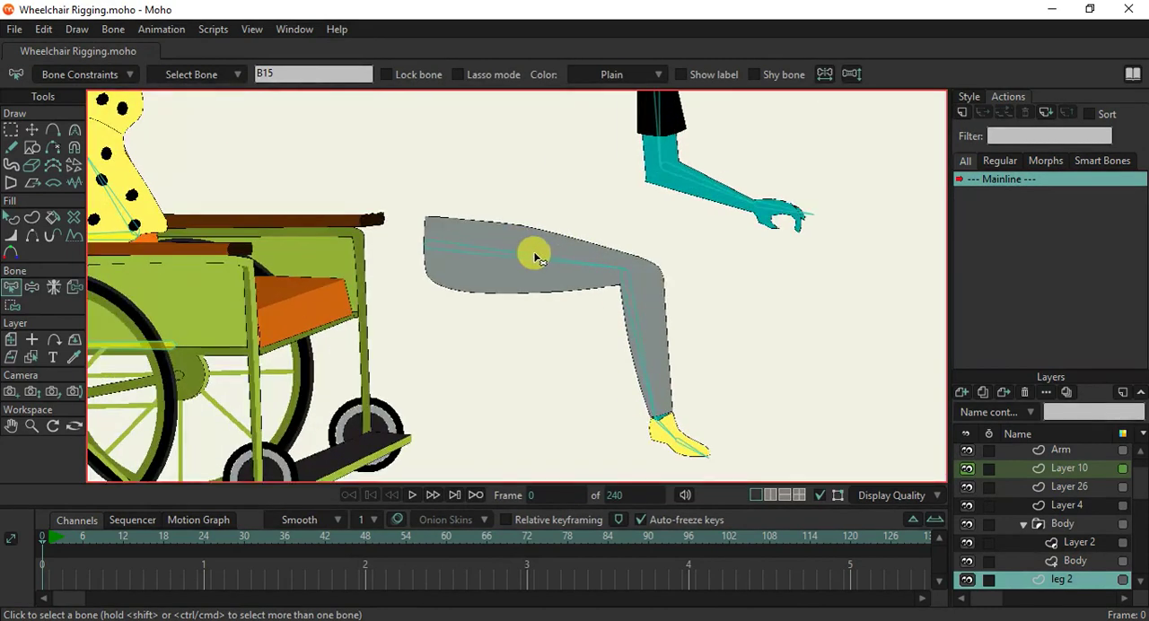
pyautogui.keyDown('alt'); pyautogui.rightClick(541, 274); pyautogui.keyUp('alt')
pyautogui.moveTo(613, 357); pyautogui.dragTo(527, 265)
pyautogui.scroll(4, 605, 363)
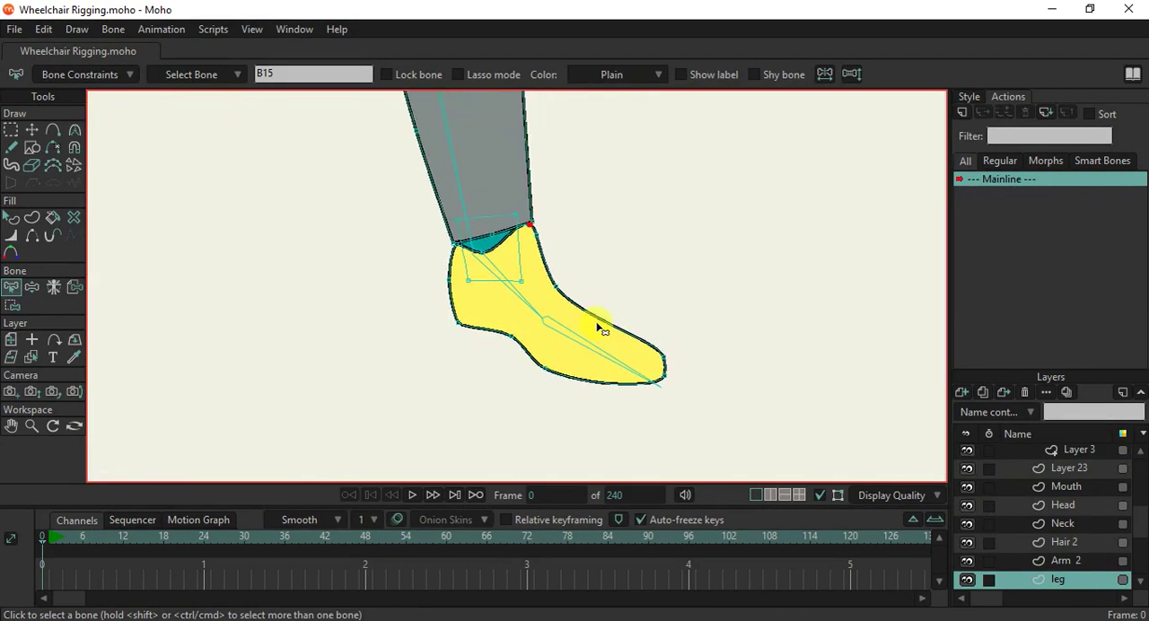
pyautogui.press('a')
pyautogui.click(596, 325)
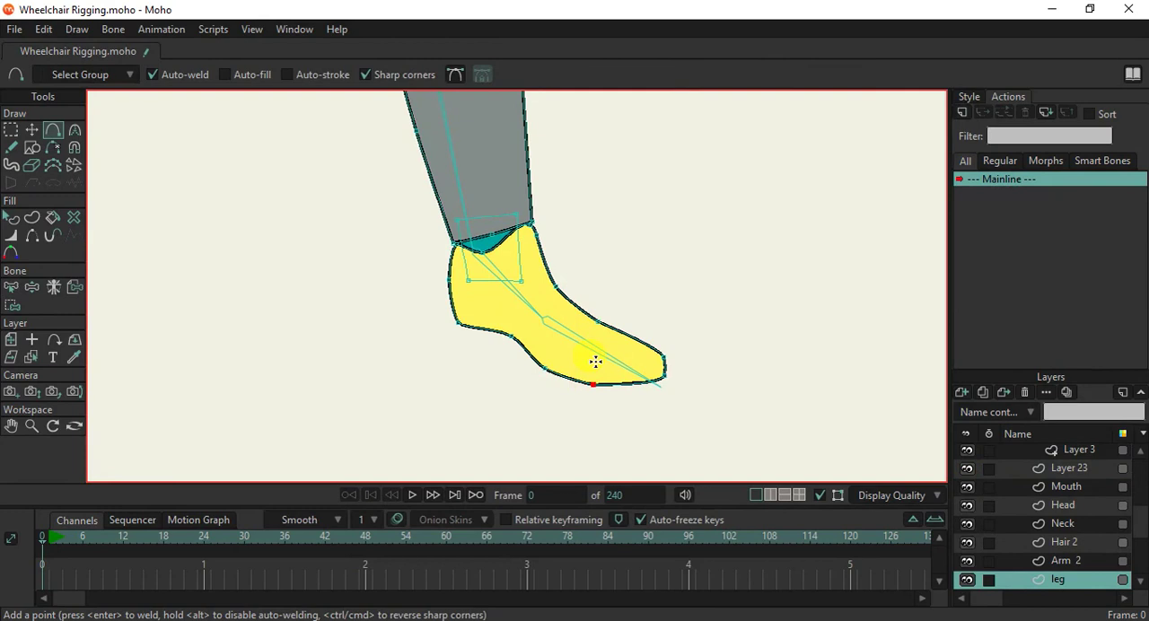
# Bind the front shoe points of the leg layer to the toe bone B20.
pyautogui.click(11, 306)
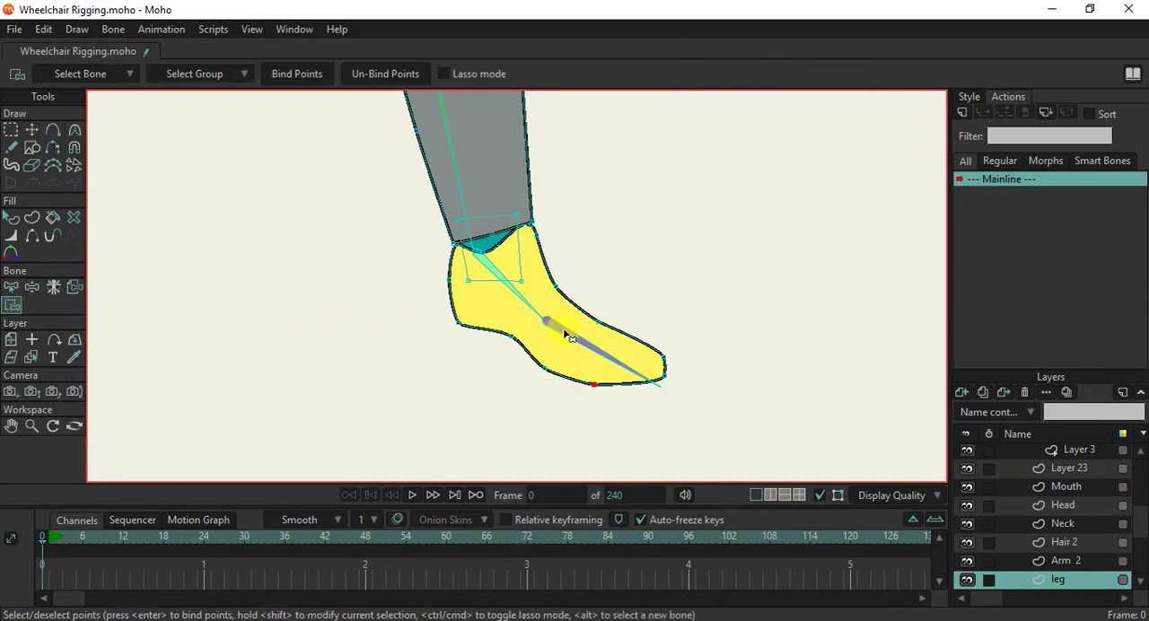
pyautogui.press('b')
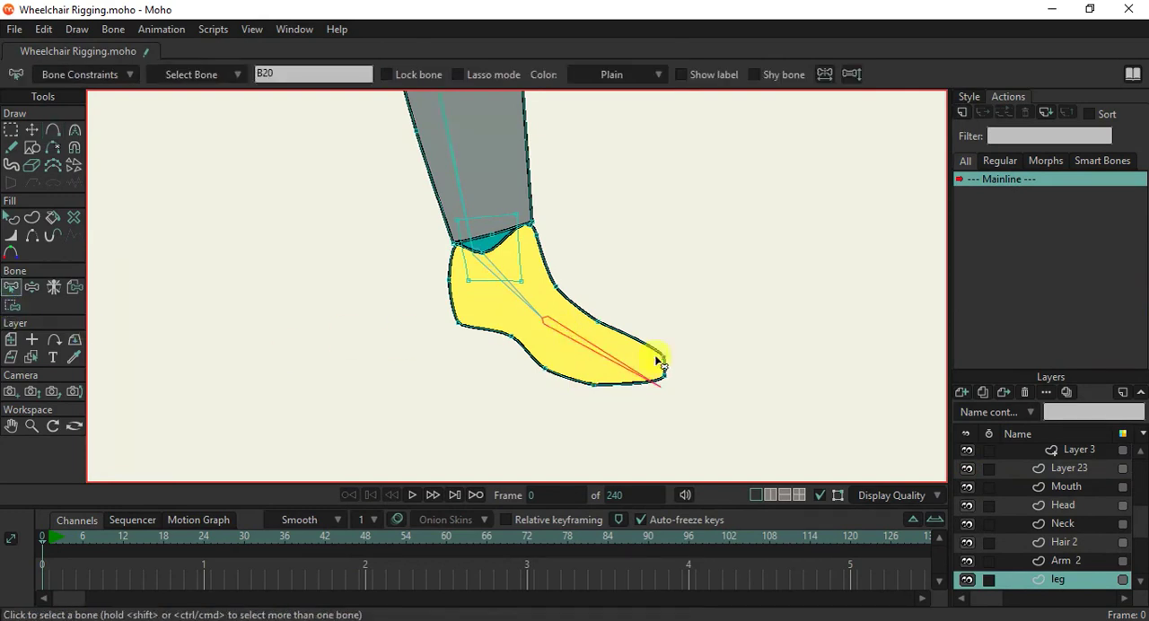
pyautogui.click(12, 305)
pyautogui.moveTo(533, 300); pyautogui.dragTo(738, 410)
pyautogui.click(301, 74)
pyautogui.scroll(-5, 639, 307)
pyautogui.scroll(3, 639, 307)
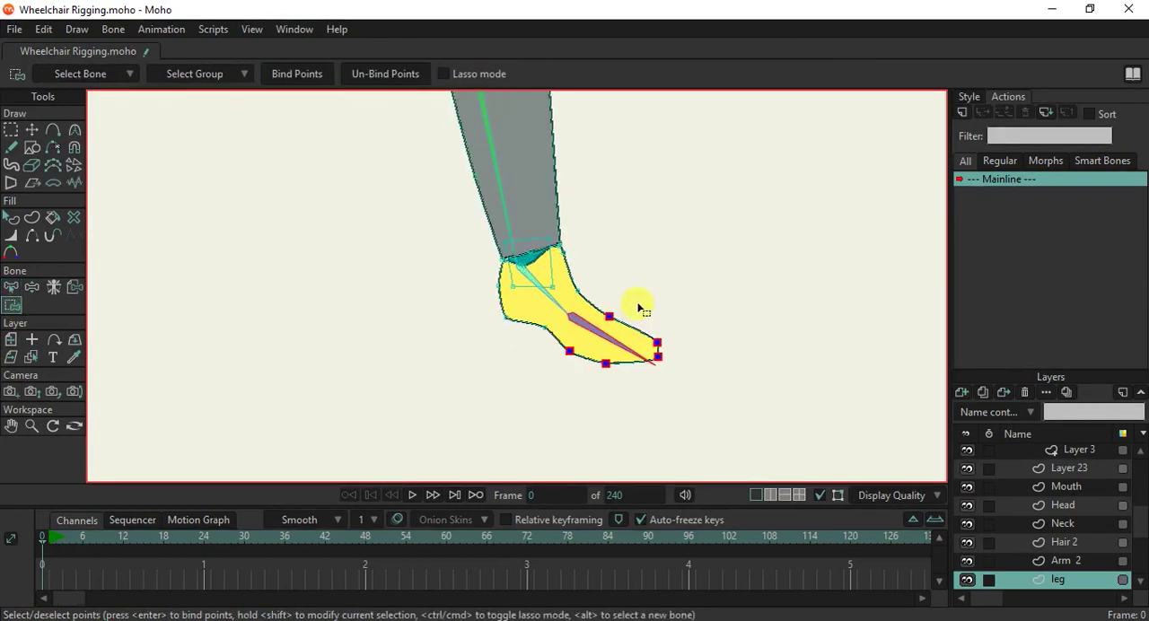
# Bind the heel, ankle and rear shoe points of the leg layer to the foot bone.
pyautogui.click(11, 289)
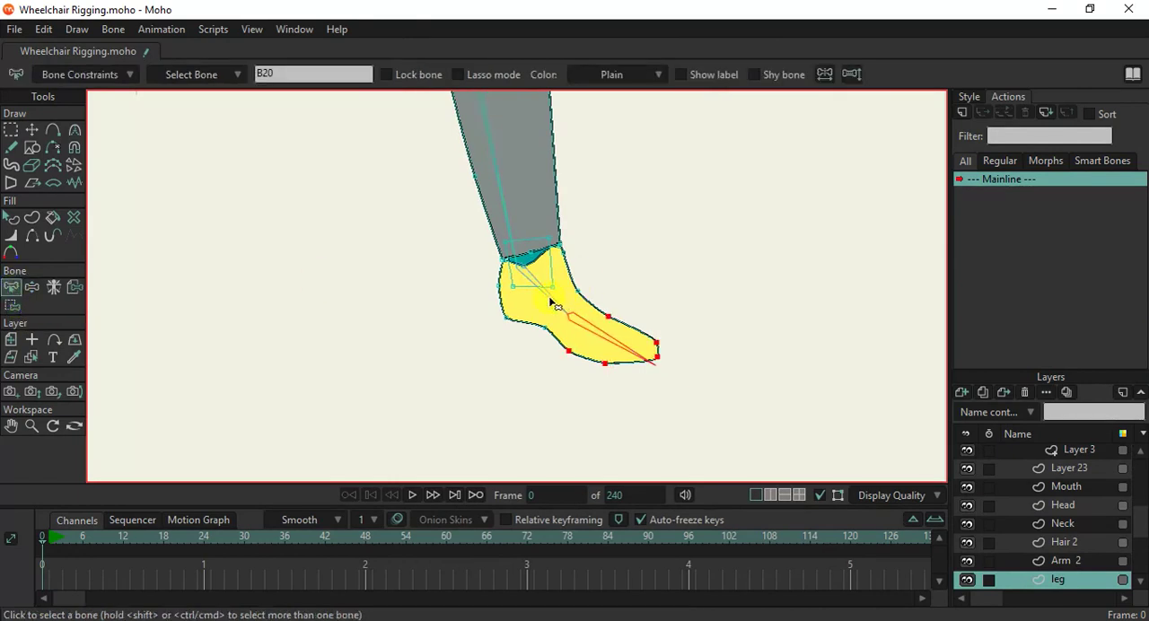
pyautogui.click(12, 305)
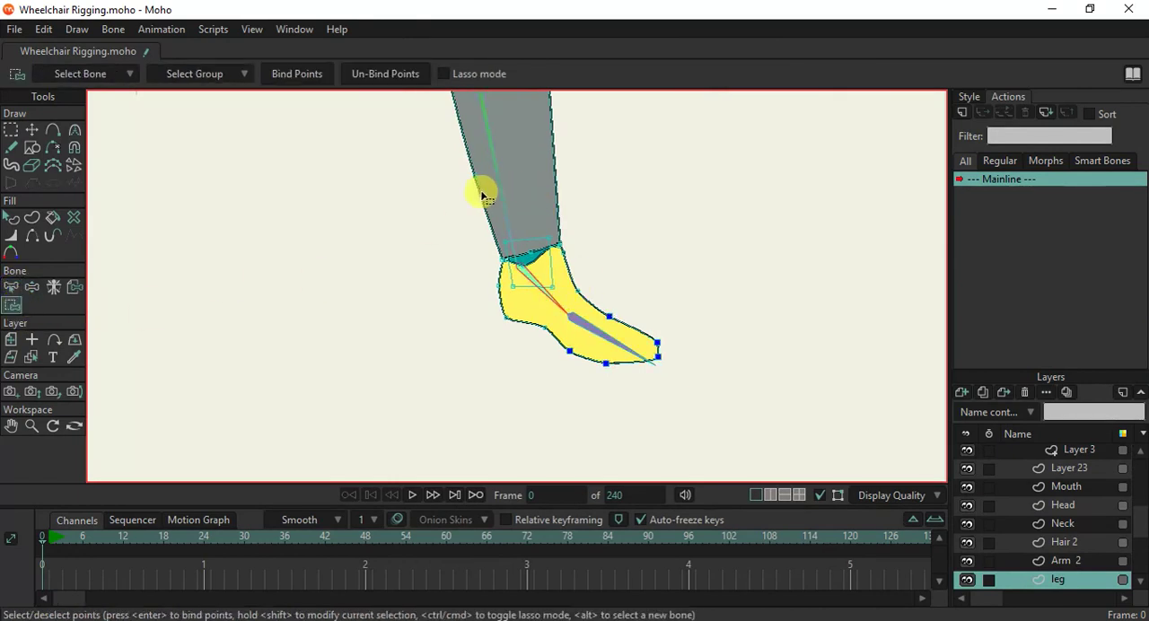
pyautogui.moveTo(460, 192); pyautogui.dragTo(592, 343)
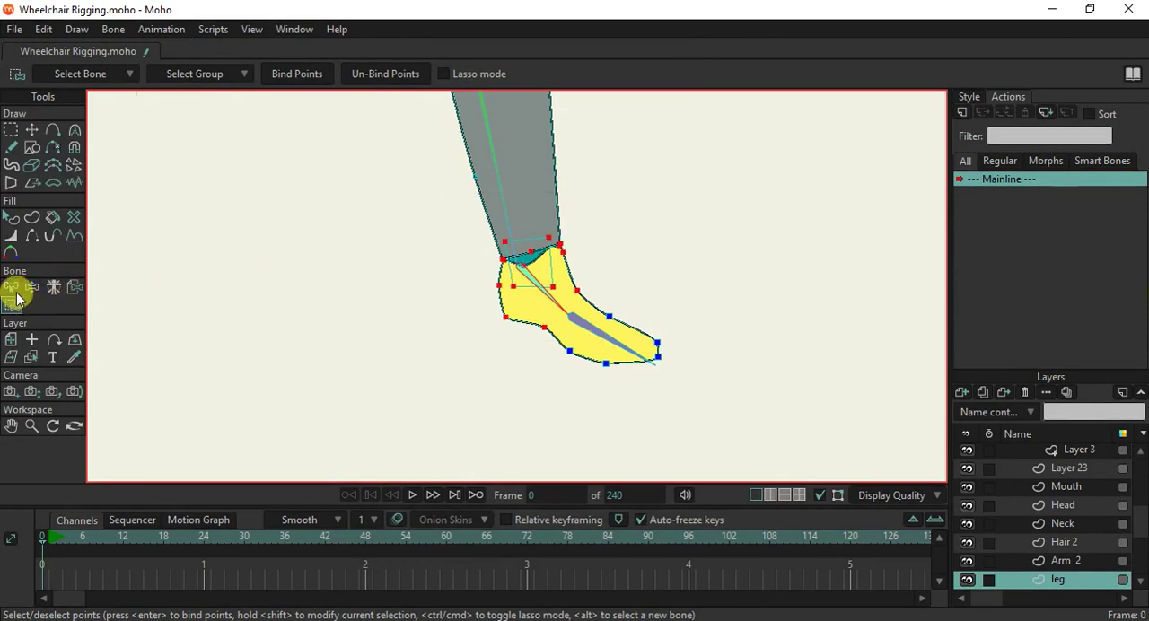
pyautogui.click(291, 79)
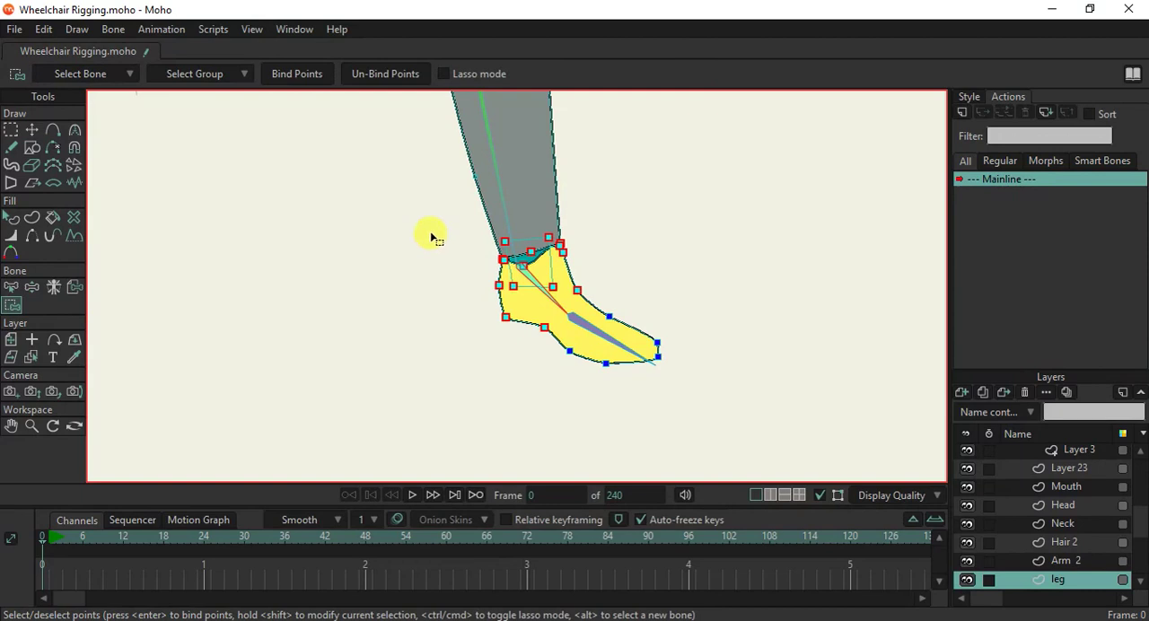
pyautogui.scroll(-6, 431, 238)
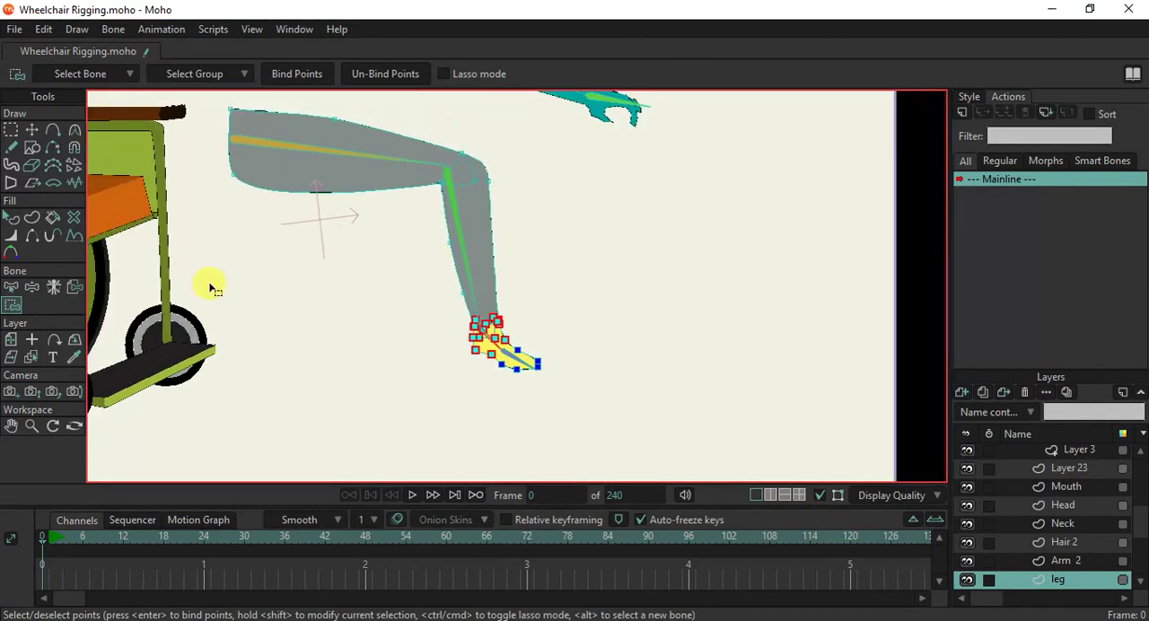
# Select the lower-leg bone B18 and add two points along the front edge of the shin on the leg layer.
pyautogui.click(15, 287)
pyautogui.click(455, 216)
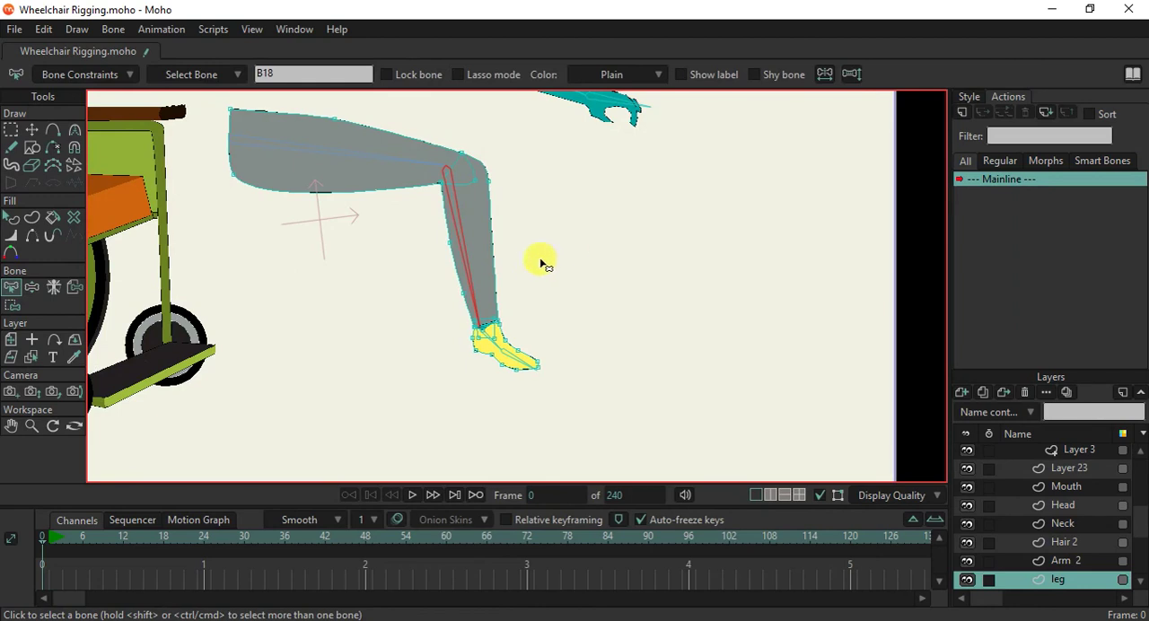
pyautogui.scroll(3, 492, 278)
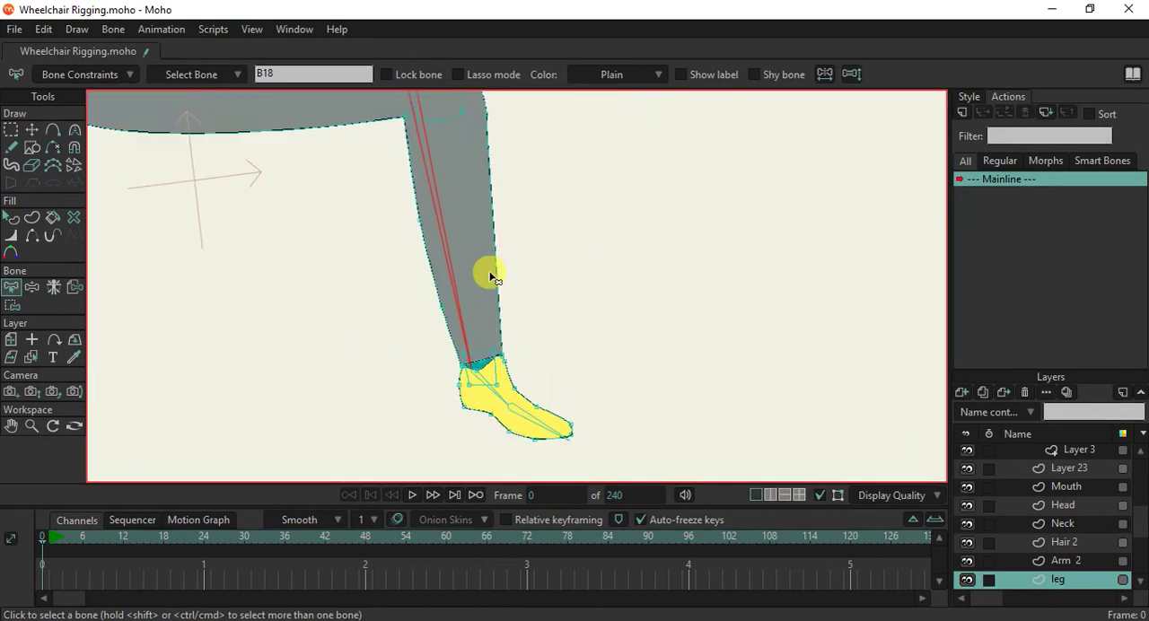
pyautogui.press('a')
pyautogui.click(495, 302)
pyautogui.click(491, 204)
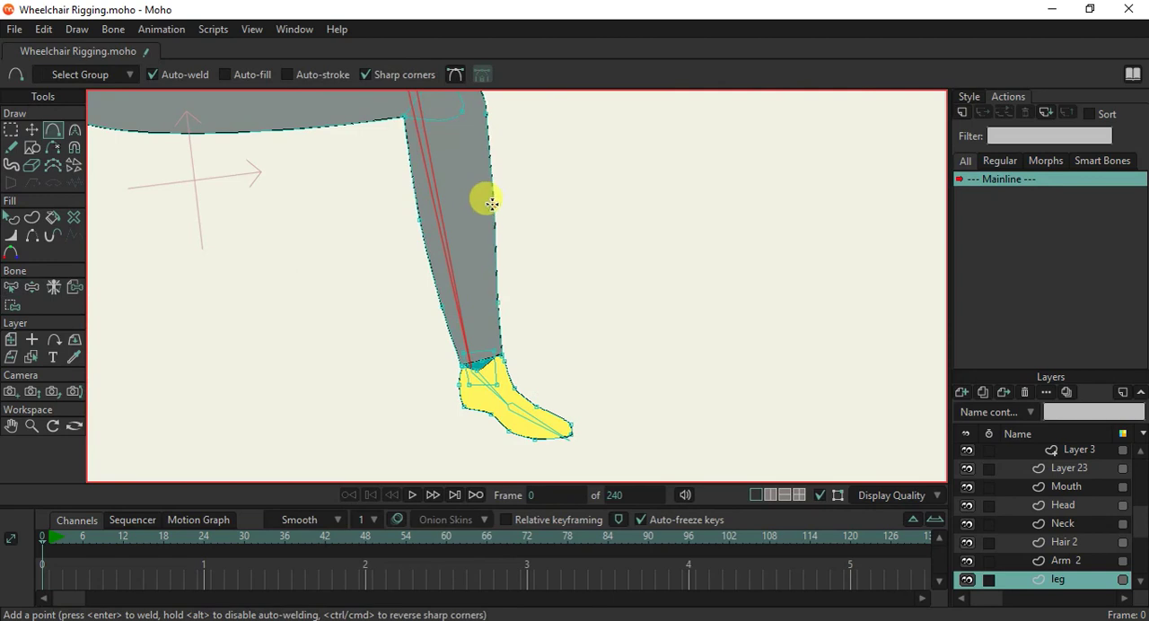
# Bind the knee and shin points of the leg layer to the lower-leg bone B18.
pyautogui.click(11, 305)
pyautogui.scroll(-3, 428, 236)
pyautogui.moveTo(362, 169); pyautogui.dragTo(498, 369)
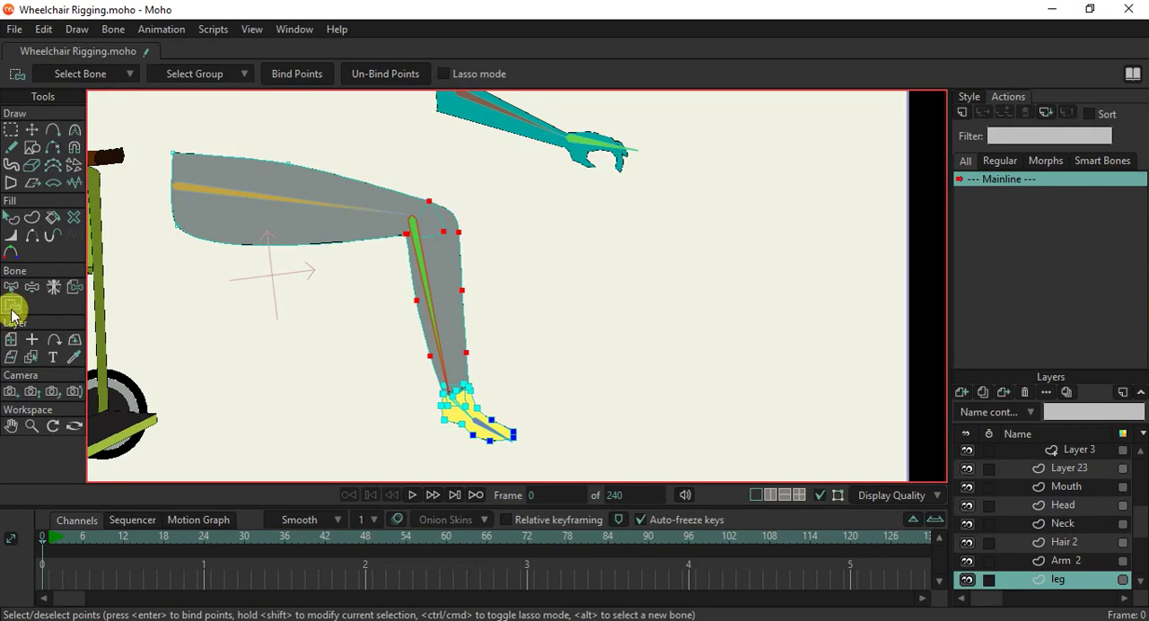
pyautogui.click(299, 73)
# Add a point to the knee's overlap curve beside the knee joint and check the points bound to bone B18.
pyautogui.scroll(3, 395, 208)
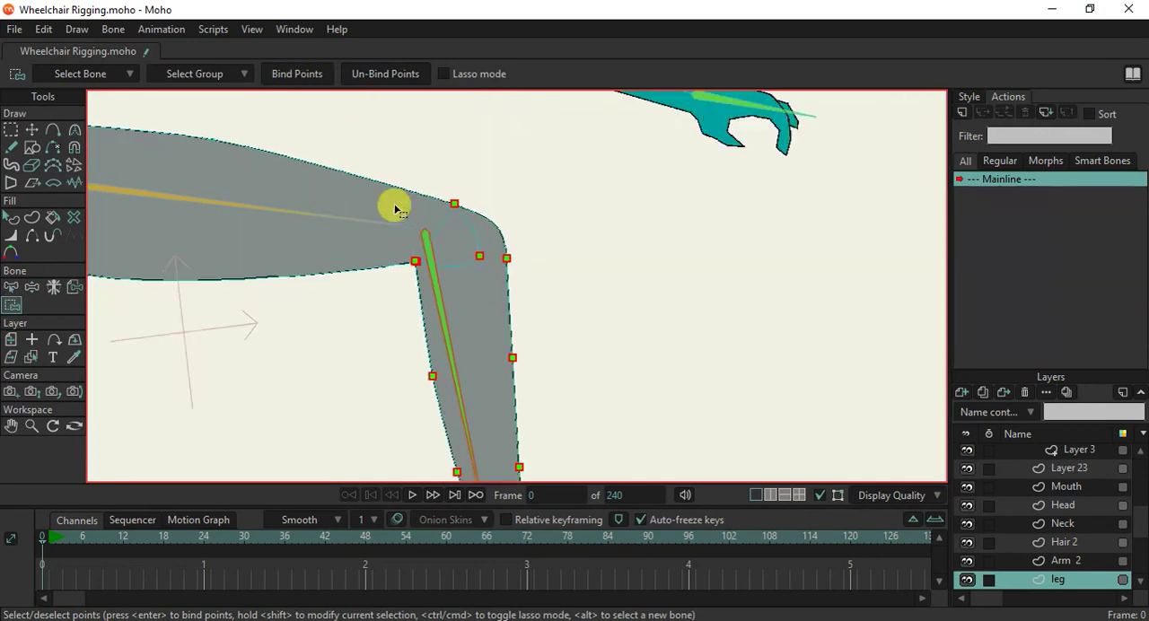
pyautogui.press('a')
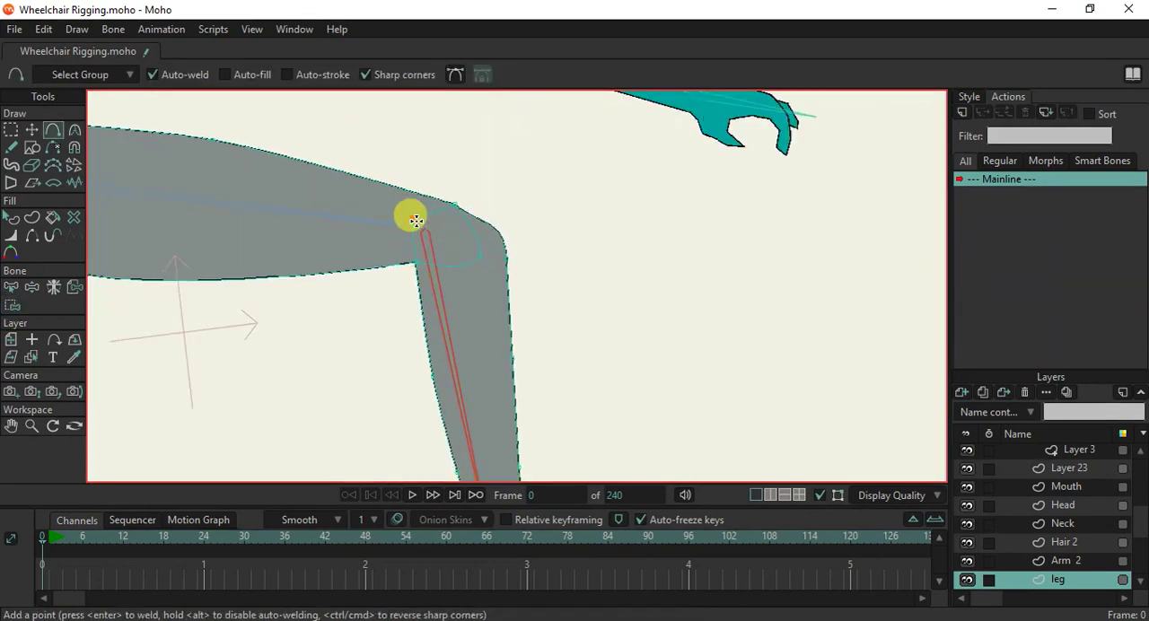
pyautogui.click(418, 224)
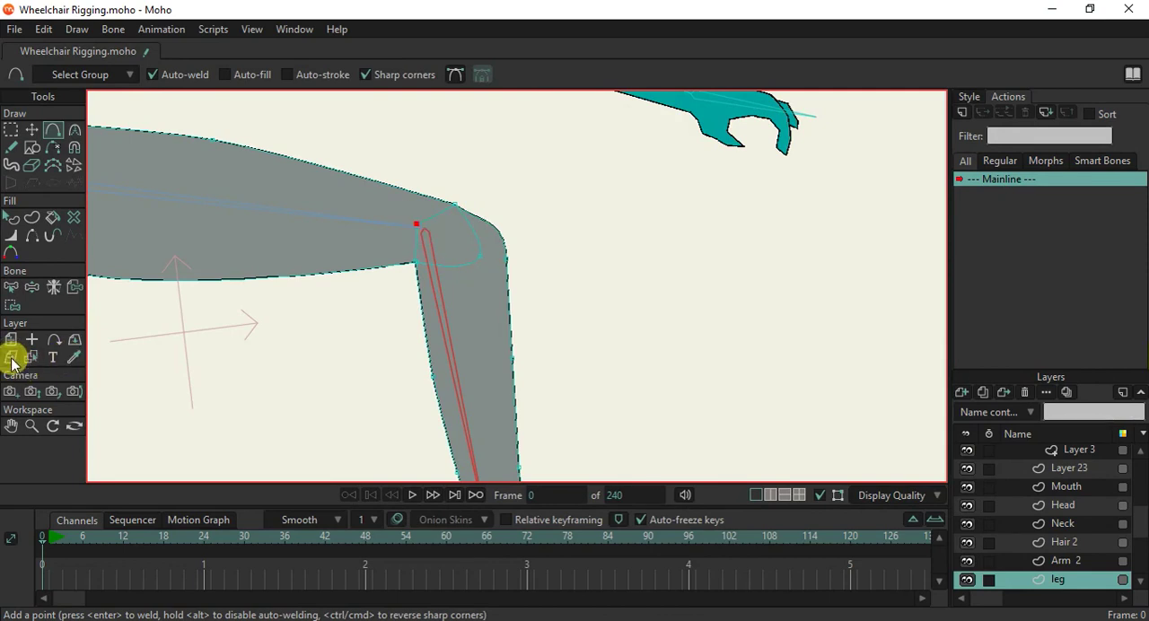
pyautogui.click(11, 287)
pyautogui.click(299, 211)
pyautogui.click(444, 299)
pyautogui.scroll(-2, 403, 277)
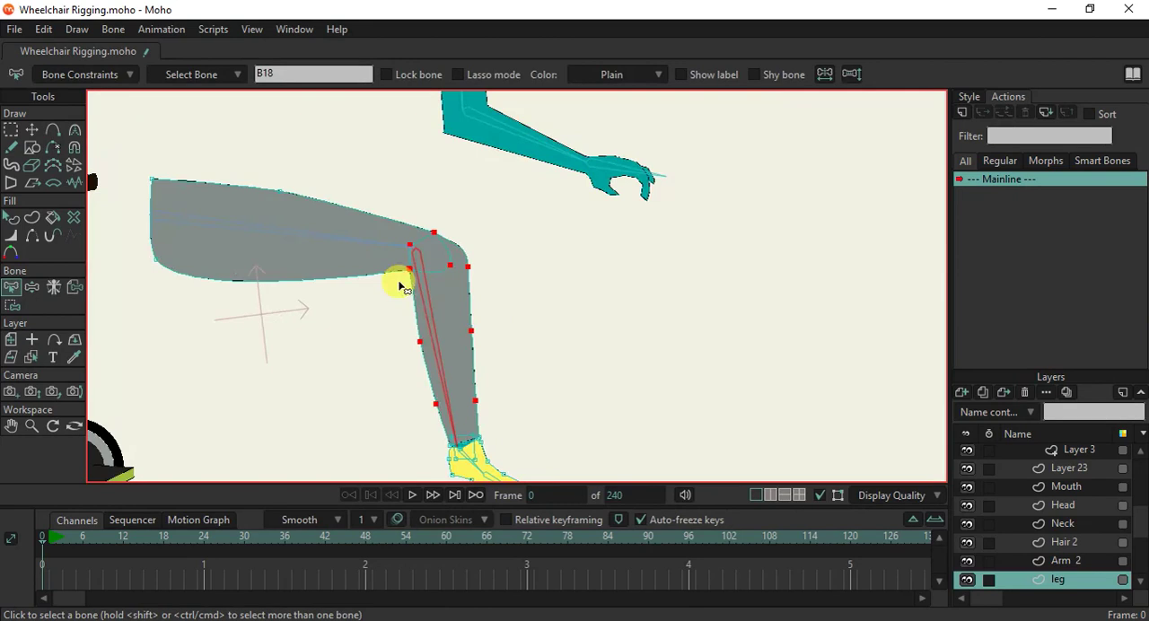
# Bind the remaining thigh points of the leg layer to the thigh bone B17.
pyautogui.click(278, 238)
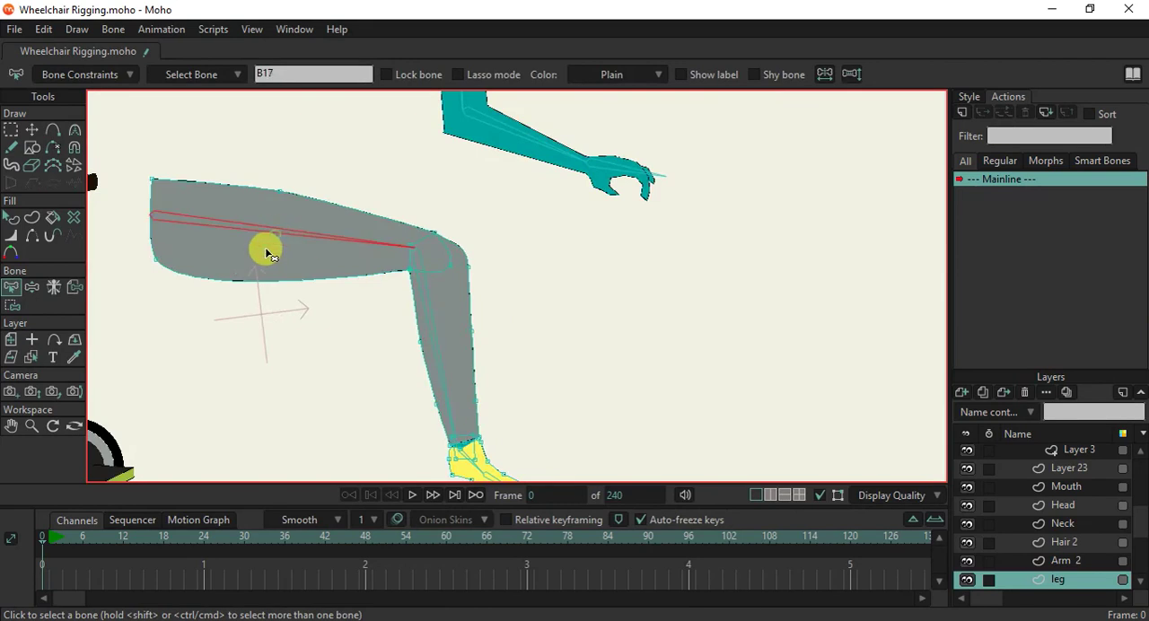
pyautogui.click(12, 305)
pyautogui.moveTo(154, 158); pyautogui.dragTo(441, 379)
pyautogui.click(300, 72)
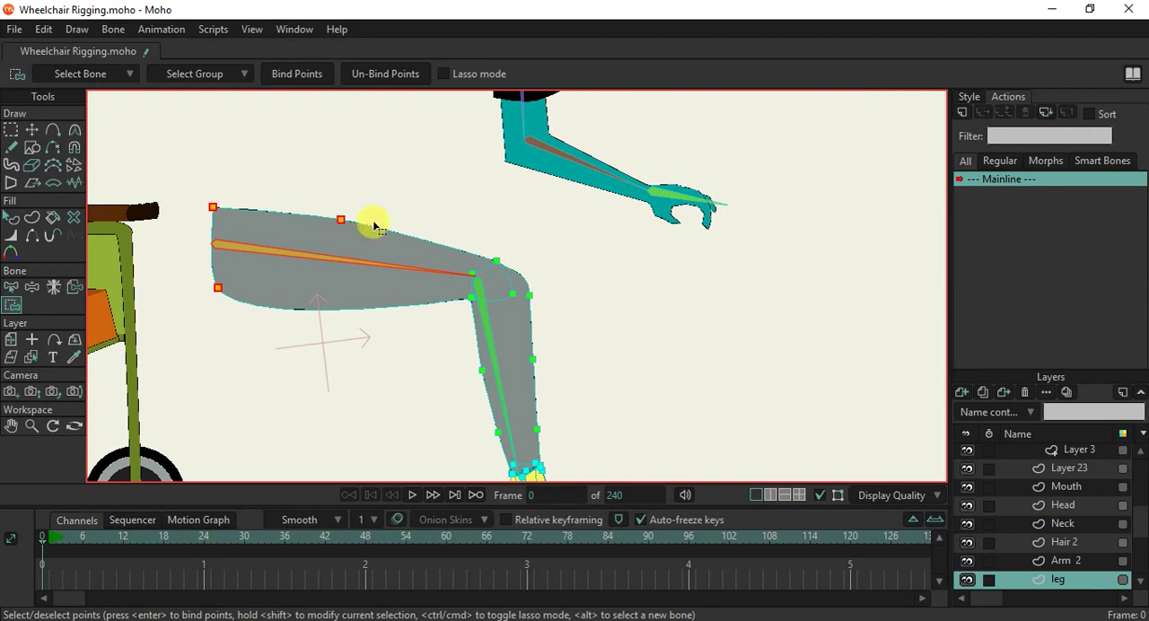
# On the Arm 2 layer, bind the hand and wrist points to the hand bone B12.
pyautogui.scroll(-3, 375, 223)
pyautogui.scroll(1, 434, 193)
pyautogui.scroll(4, 440, 123)
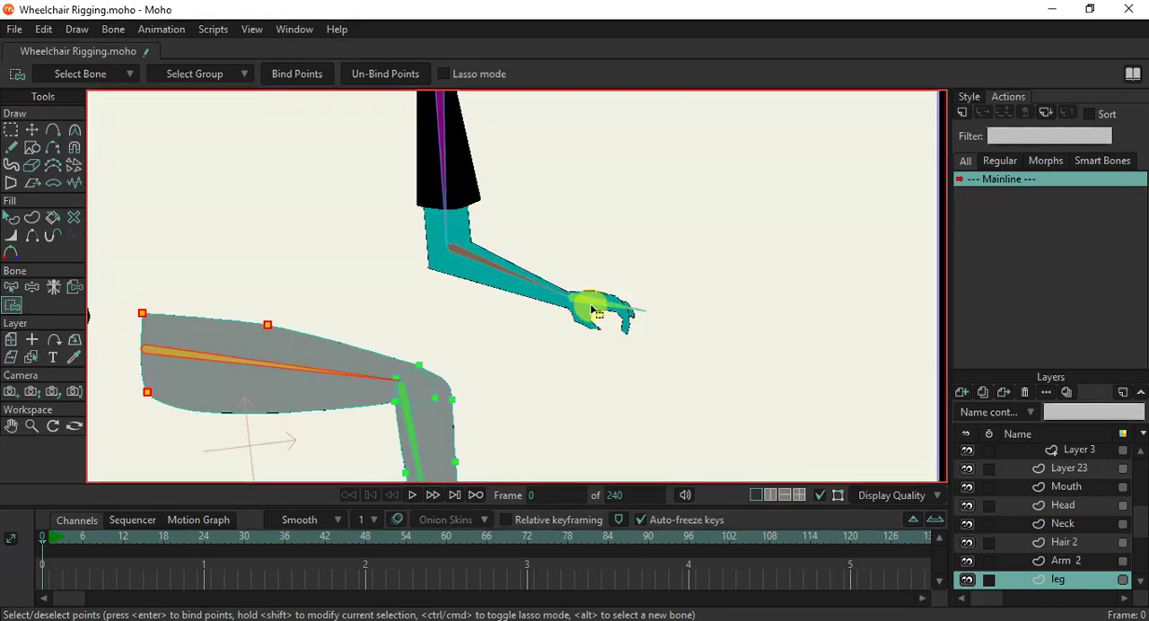
pyautogui.keyDown('alt'); pyautogui.rightClick(593, 312); pyautogui.keyUp('alt')
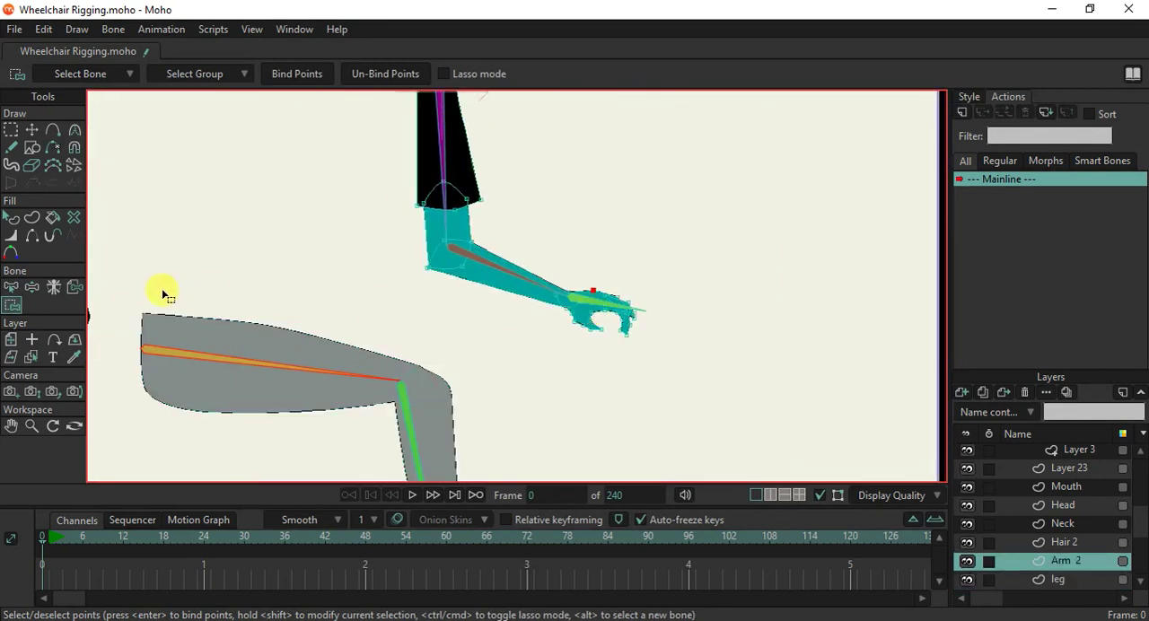
pyautogui.click(11, 286)
pyautogui.click(601, 303)
pyautogui.click(11, 305)
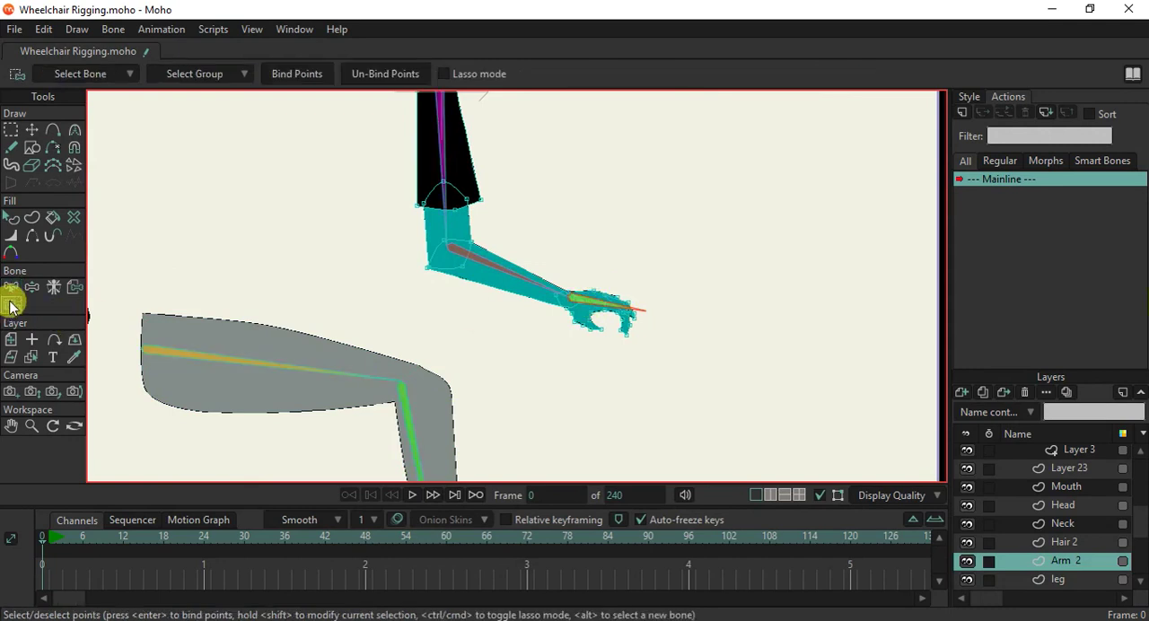
pyautogui.moveTo(526, 251); pyautogui.dragTo(769, 374)
pyautogui.click(274, 73)
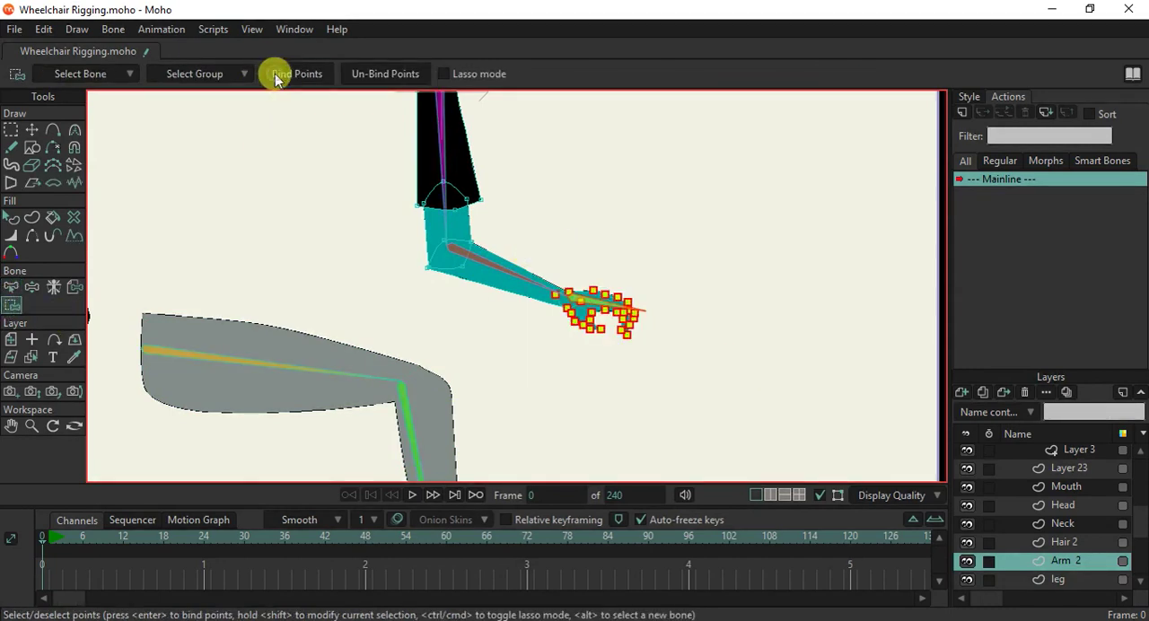
# Bind the elbow points of the Arm 2 layer to the forearm bone B11.
pyautogui.press('z')
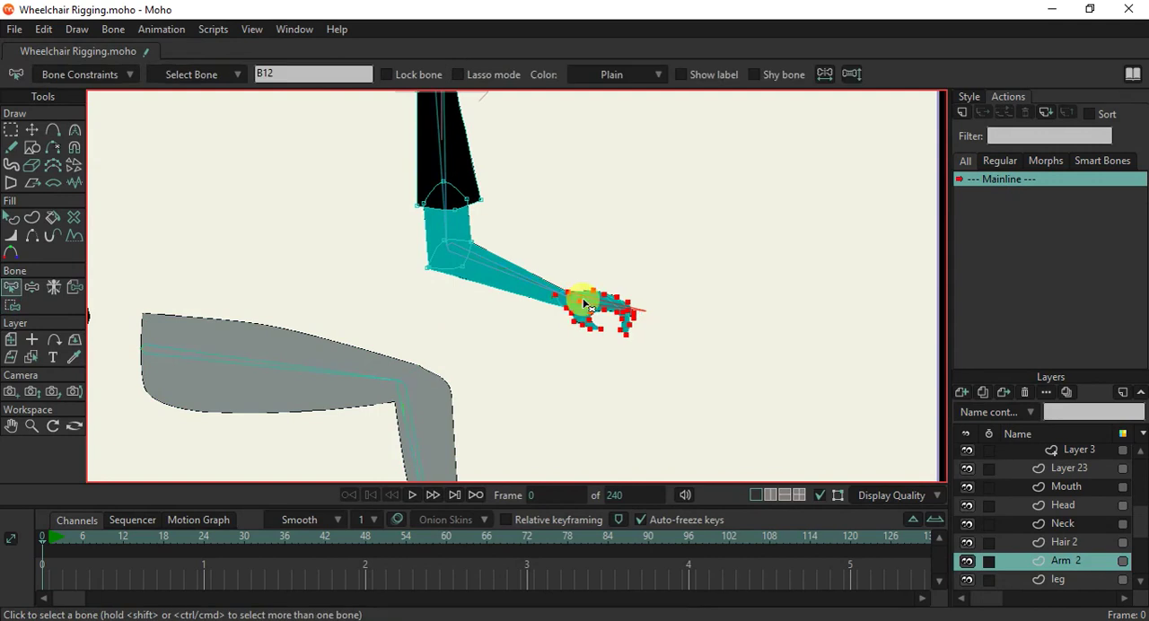
pyautogui.click(504, 276)
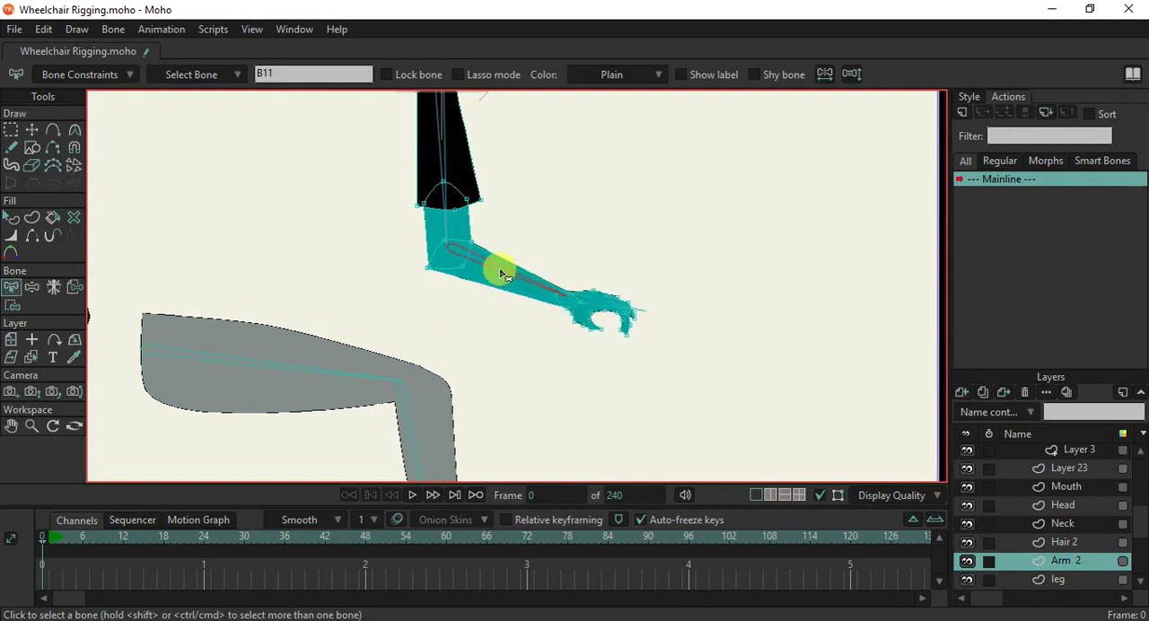
pyautogui.press('i')
pyautogui.moveTo(405, 218); pyautogui.dragTo(496, 307)
pyautogui.click(292, 75)
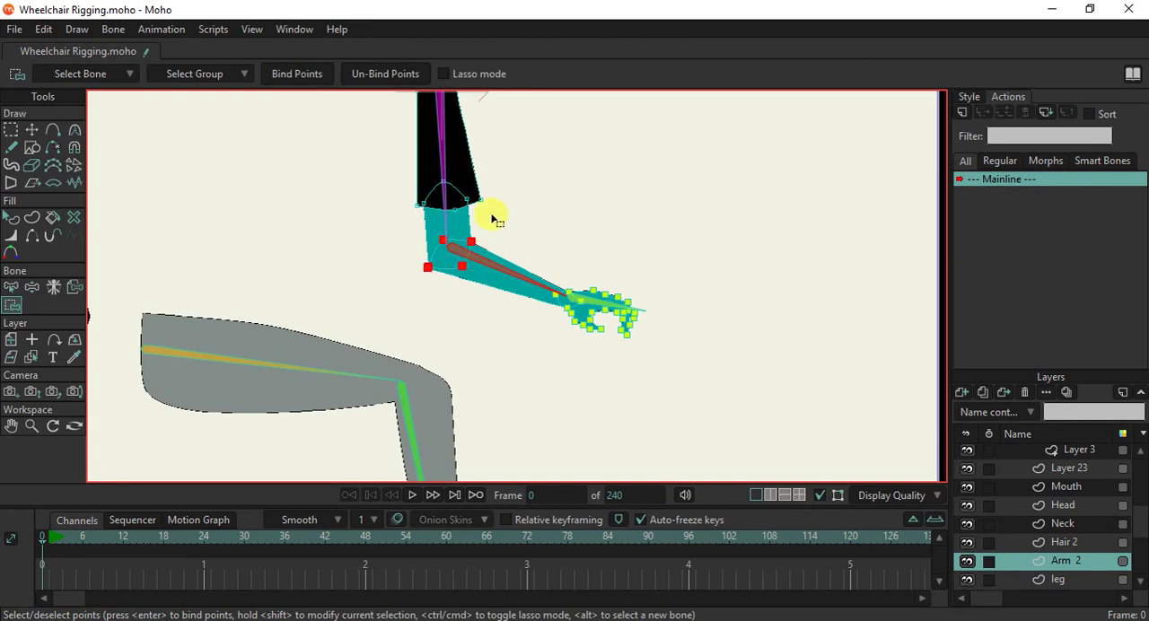
# Bind the sleeve and upper-arm points of the Arm 2 layer to the upper-arm bone B10.
pyautogui.moveTo(469, 185); pyautogui.dragTo(492, 280)
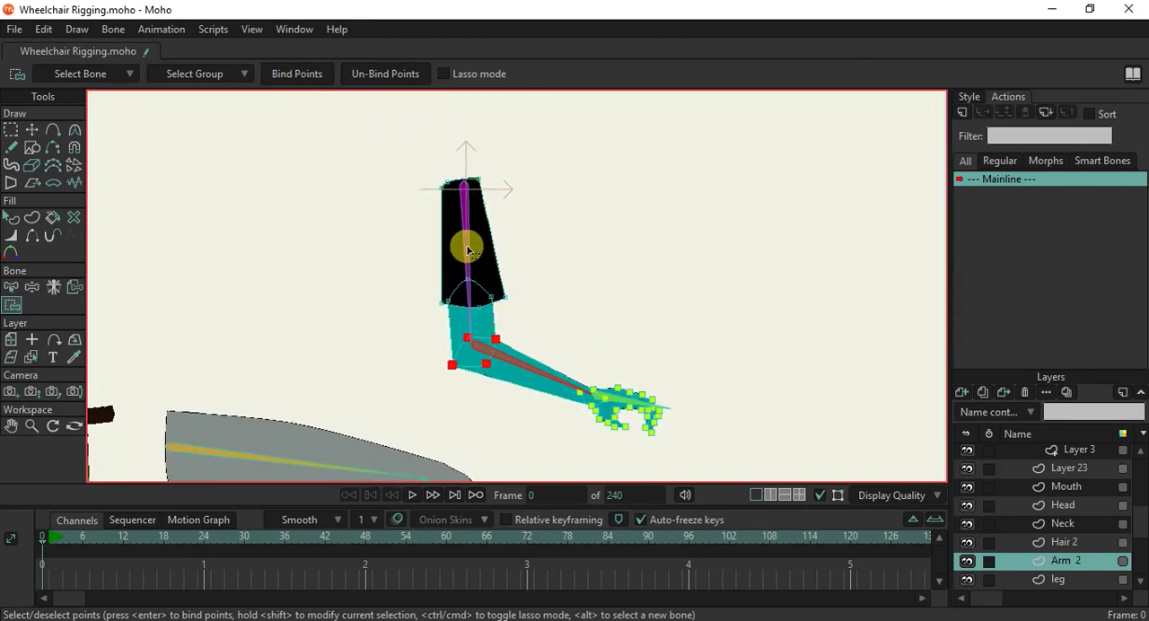
pyautogui.press('z')
pyautogui.click(434, 253)
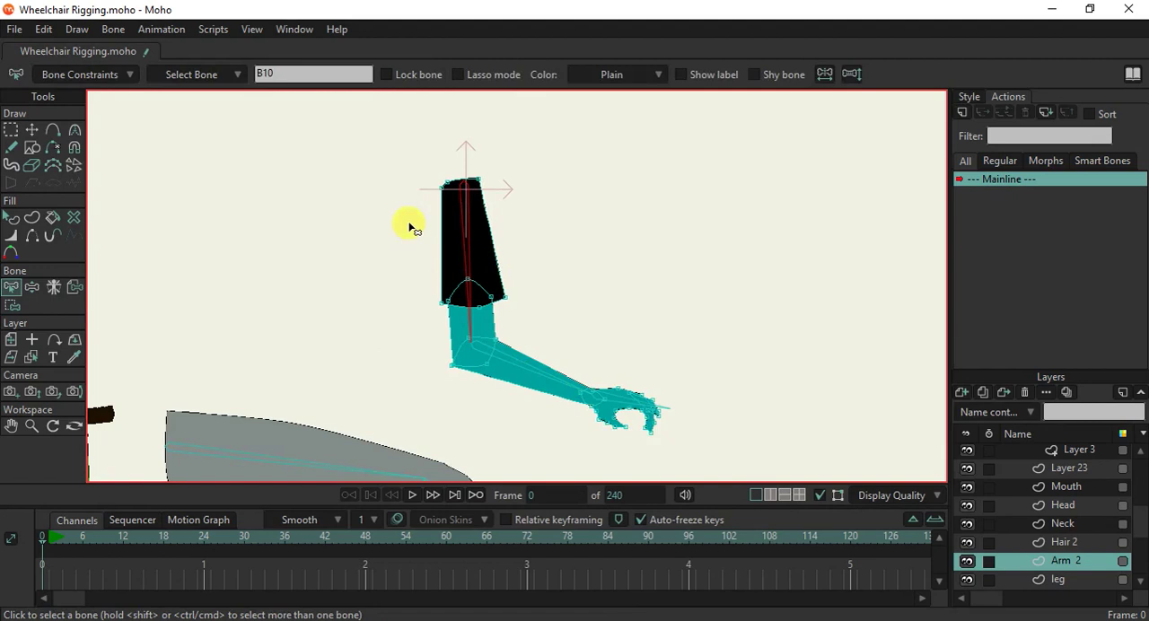
pyautogui.press('i')
pyautogui.moveTo(406, 154); pyautogui.dragTo(540, 331)
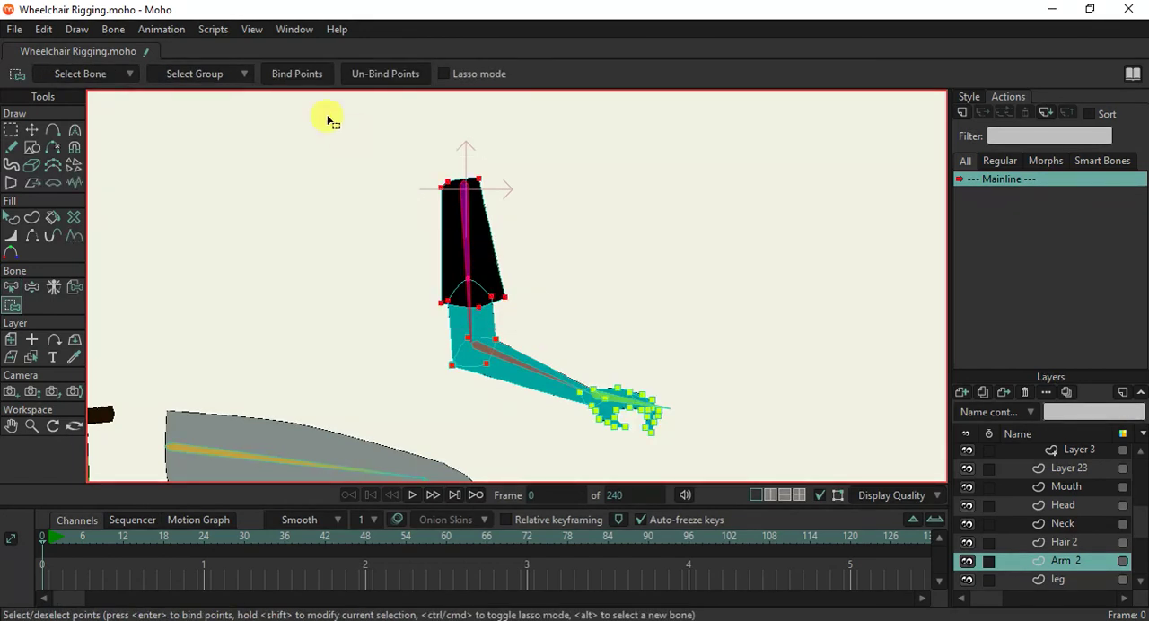
pyautogui.click(298, 73)
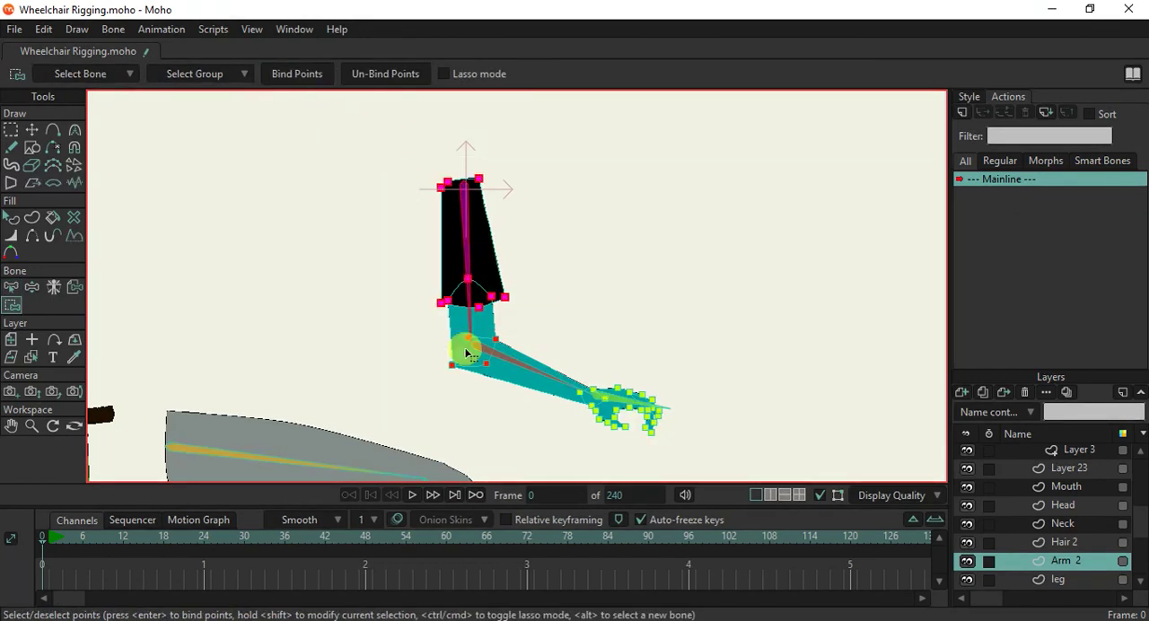
# Test the Arm 2 bindings by manipulating the forearm, hand and upper-arm bones.
pyautogui.scroll(-2, 486, 366)
pyautogui.click(31, 287)
pyautogui.scroll(1, 539, 368)
pyautogui.moveTo(533, 379); pyautogui.dragTo(458, 296)
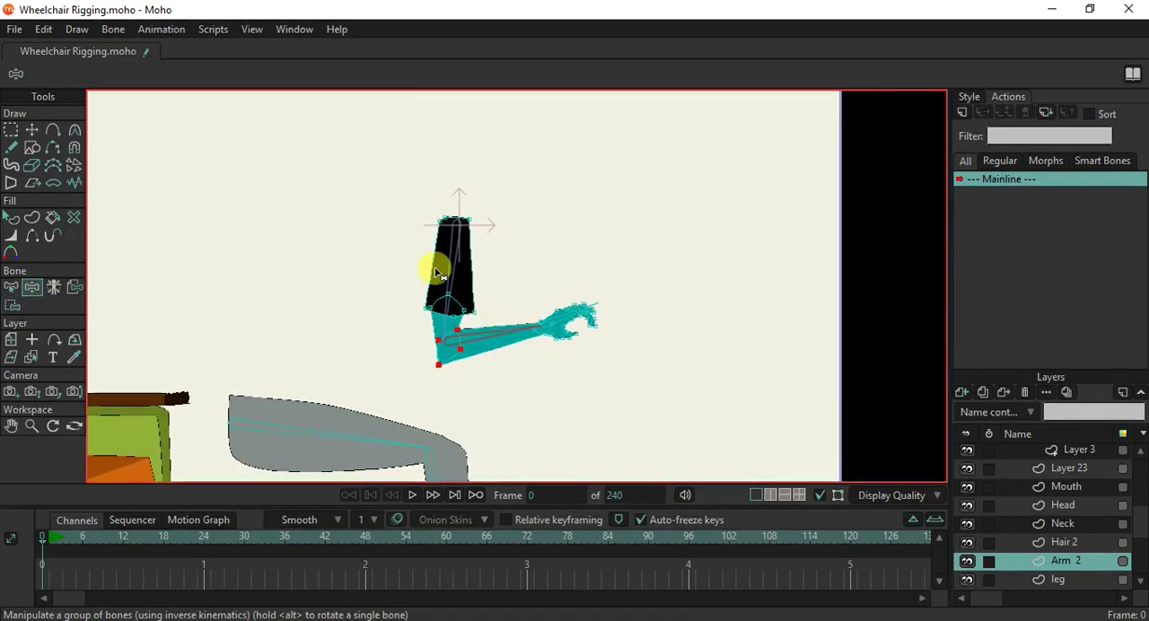
pyautogui.moveTo(554, 315); pyautogui.dragTo(572, 362)
pyautogui.moveTo(492, 339); pyautogui.dragTo(451, 357)
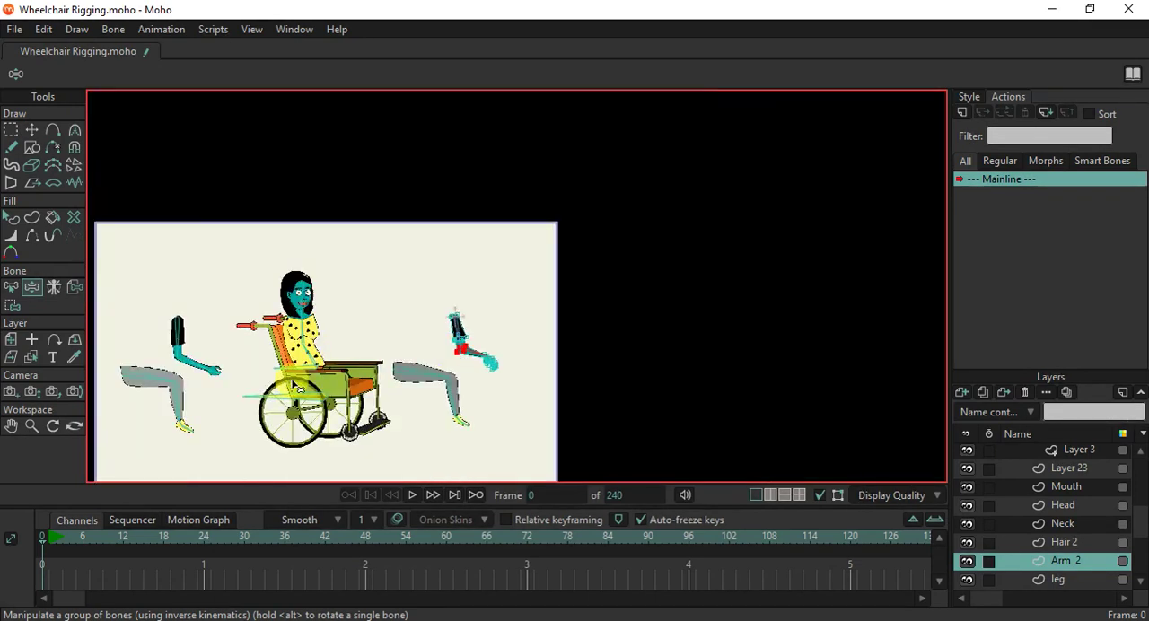
pyautogui.click(11, 287)
pyautogui.scroll(4, 189, 311)
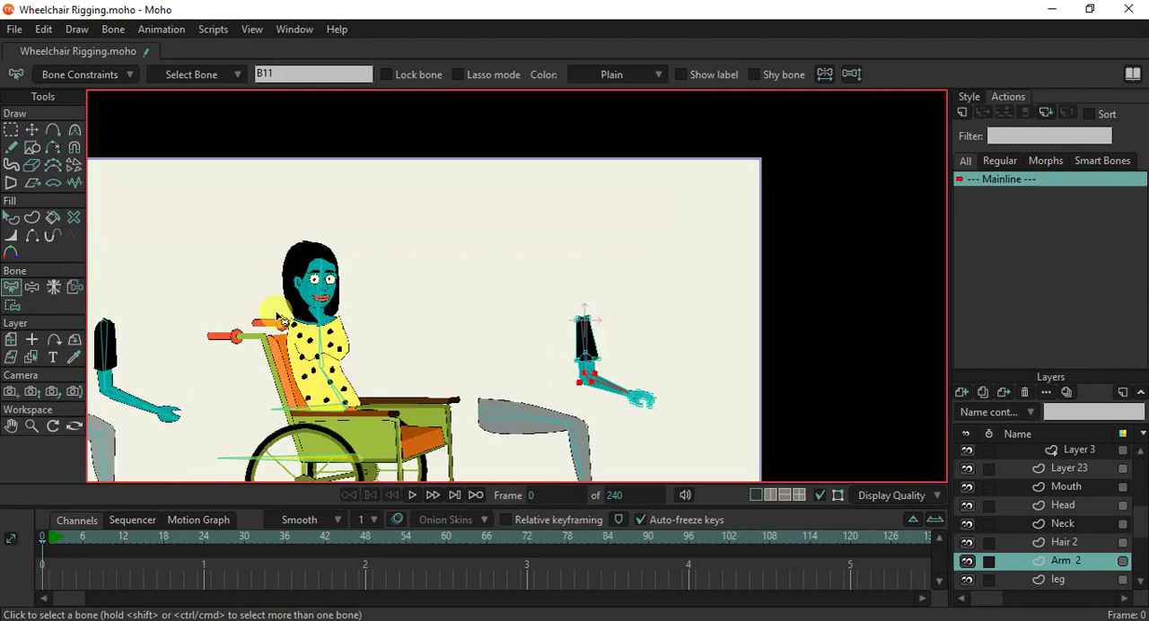
pyautogui.scroll(2, 674, 346)
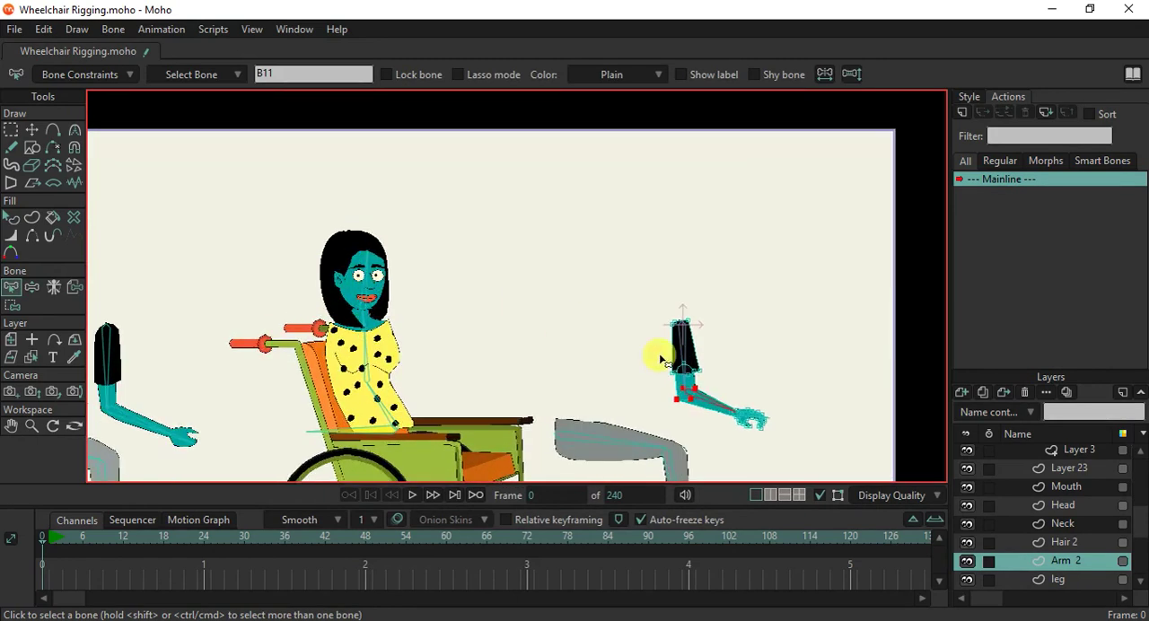
pyautogui.scroll(8, 1041, 508)
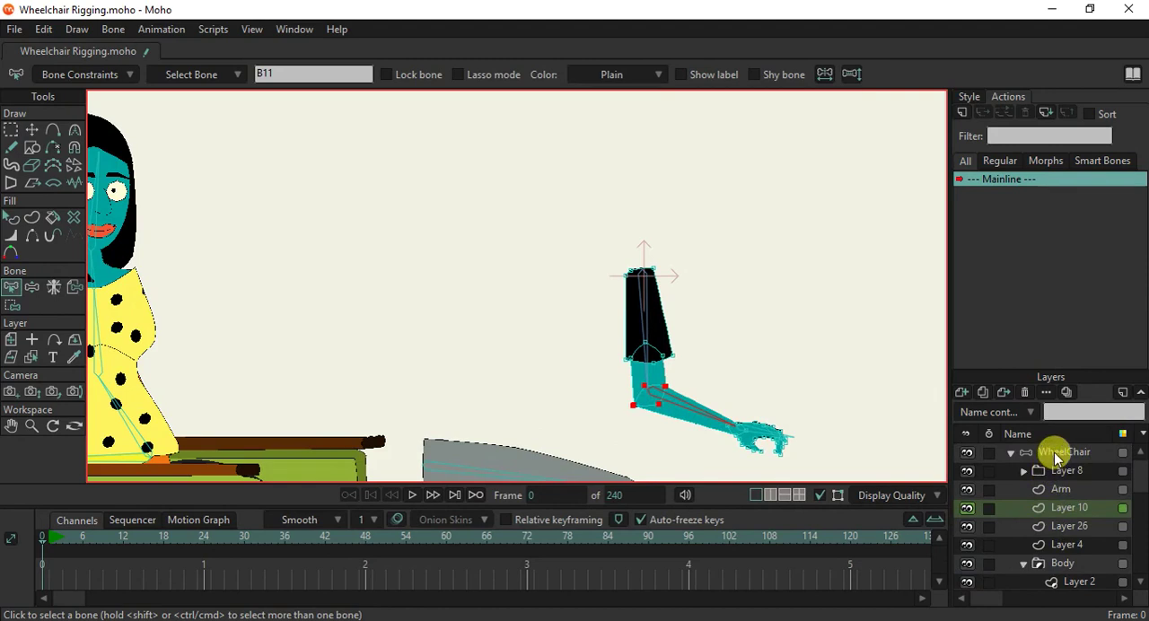
pyautogui.scroll(-4, 702, 428)
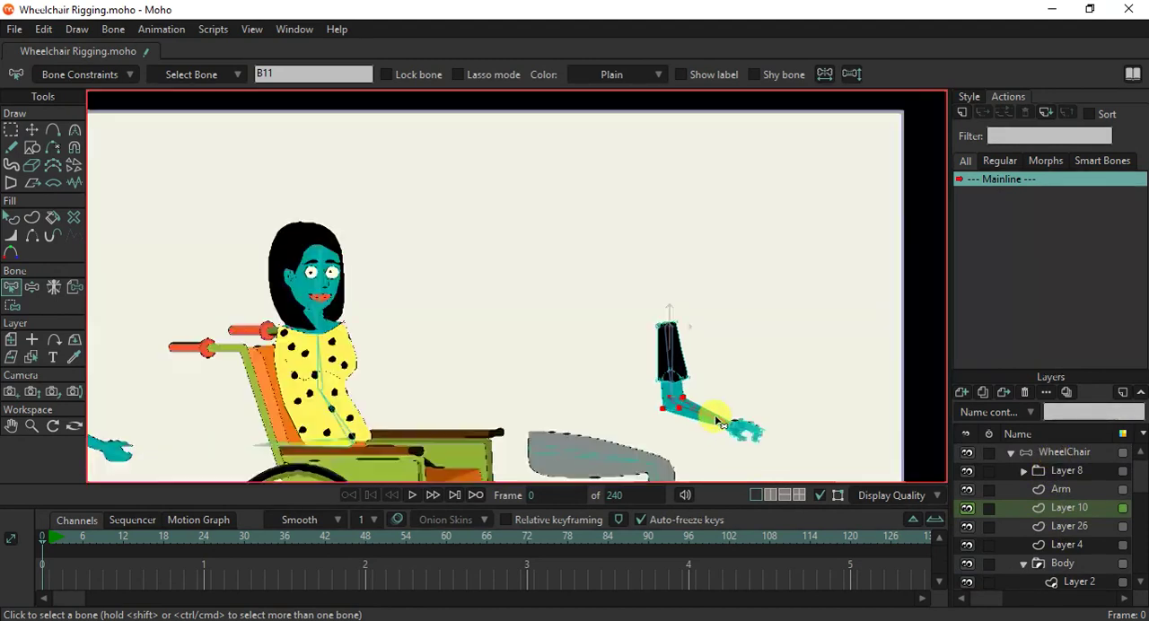
# Select the horizontal base bone B1 under the seat and bind all points of the wheelchair's near-side frame (Layer 10) to it.
pyautogui.scroll(2, 638, 443)
pyautogui.scroll(1, 533, 348)
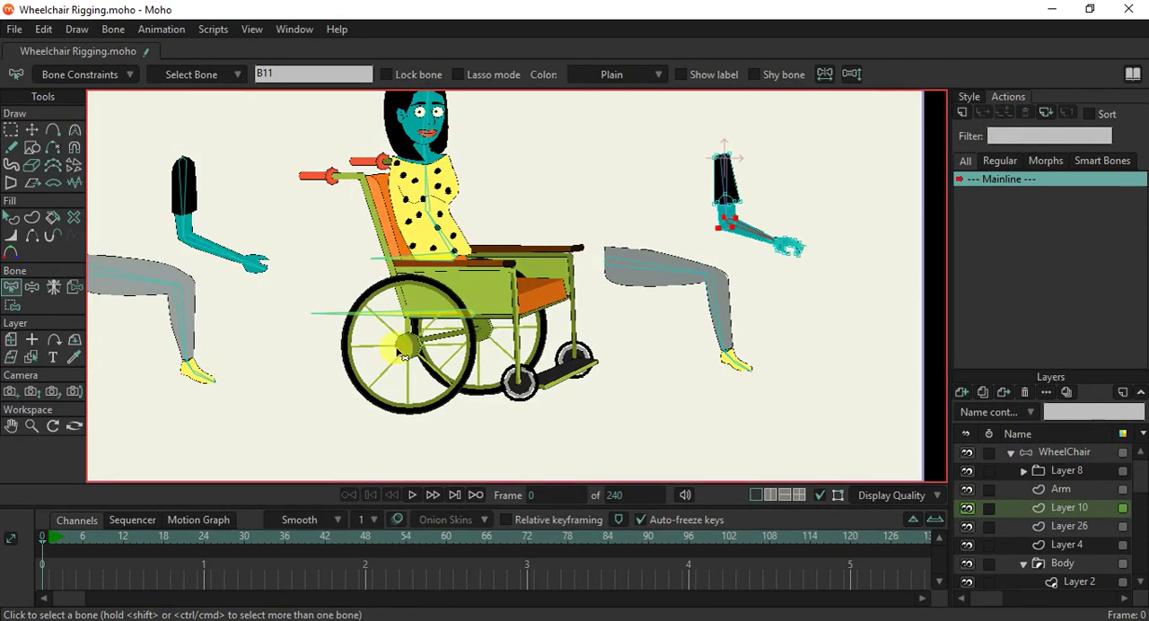
pyautogui.click(428, 314)
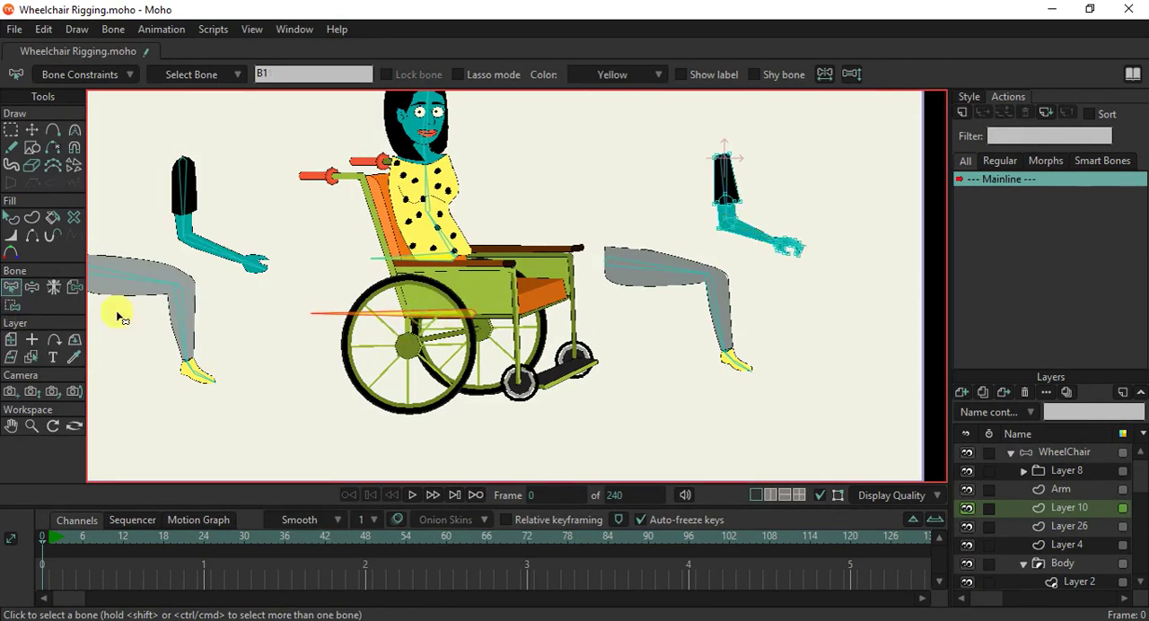
pyautogui.click(31, 356)
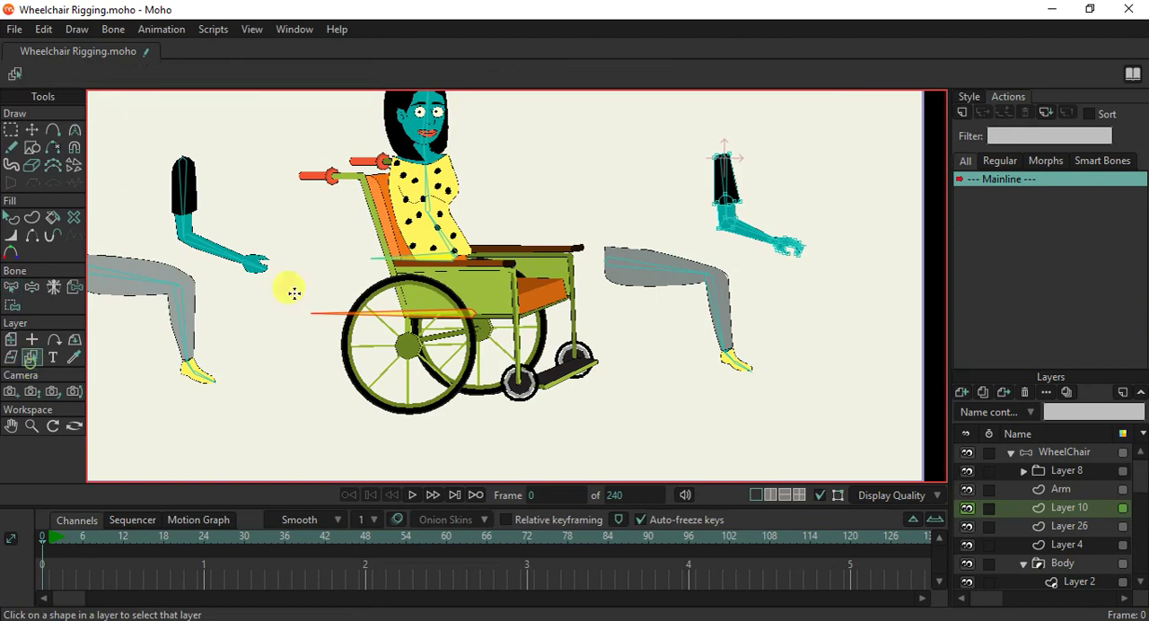
pyautogui.scroll(1, 445, 231)
pyautogui.moveTo(445, 230); pyautogui.dragTo(430, 275)
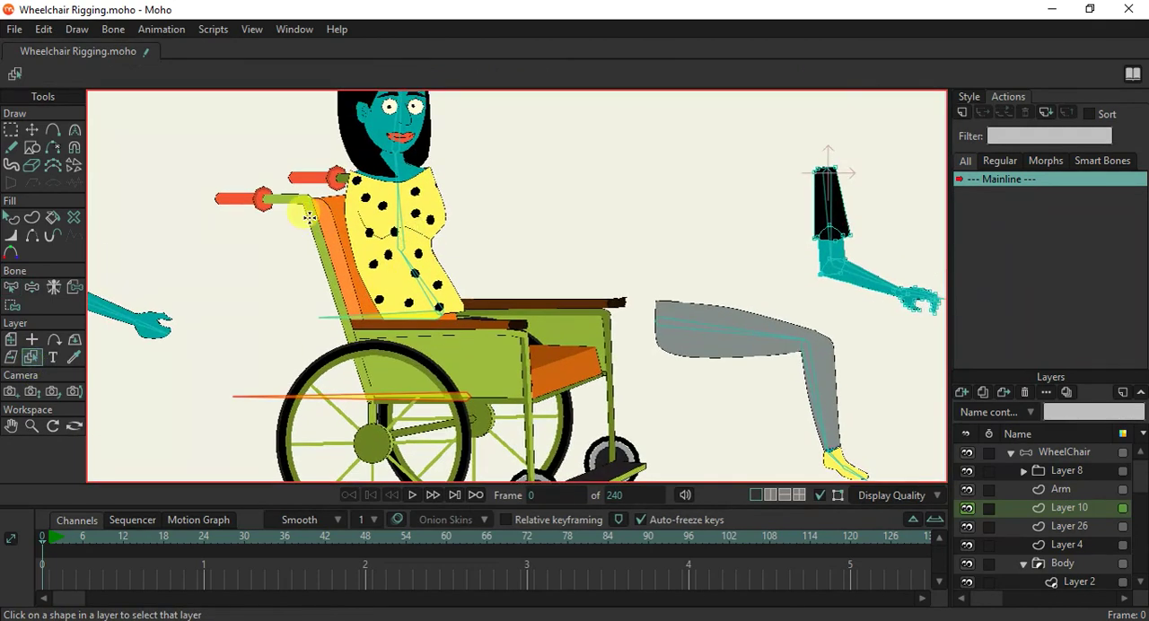
pyautogui.click(310, 219)
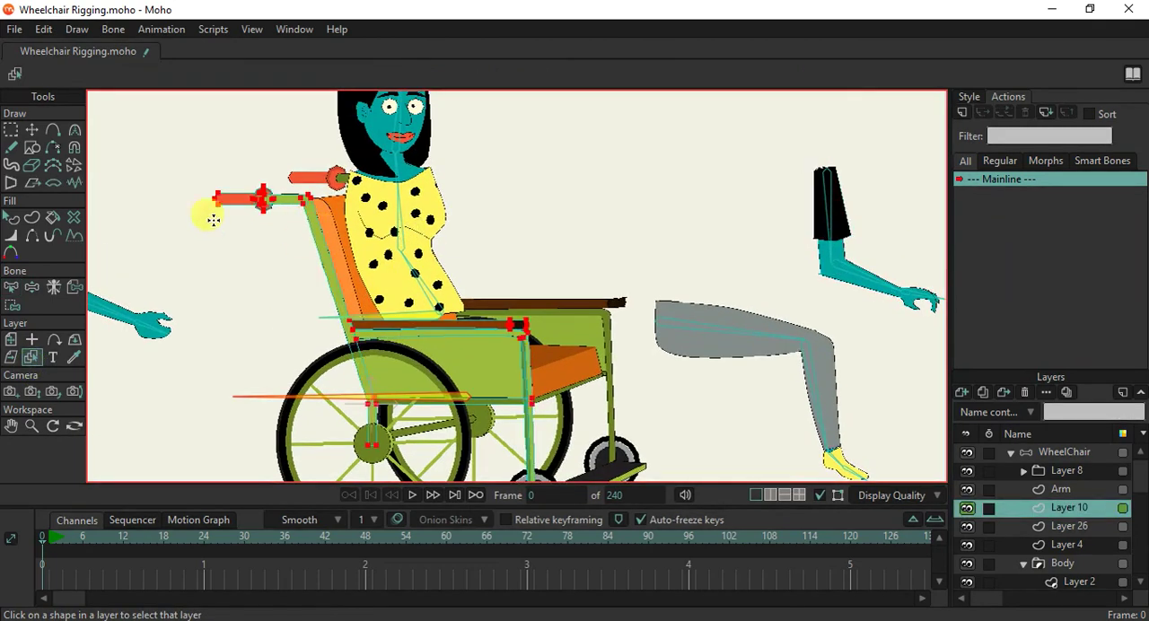
pyautogui.click(12, 304)
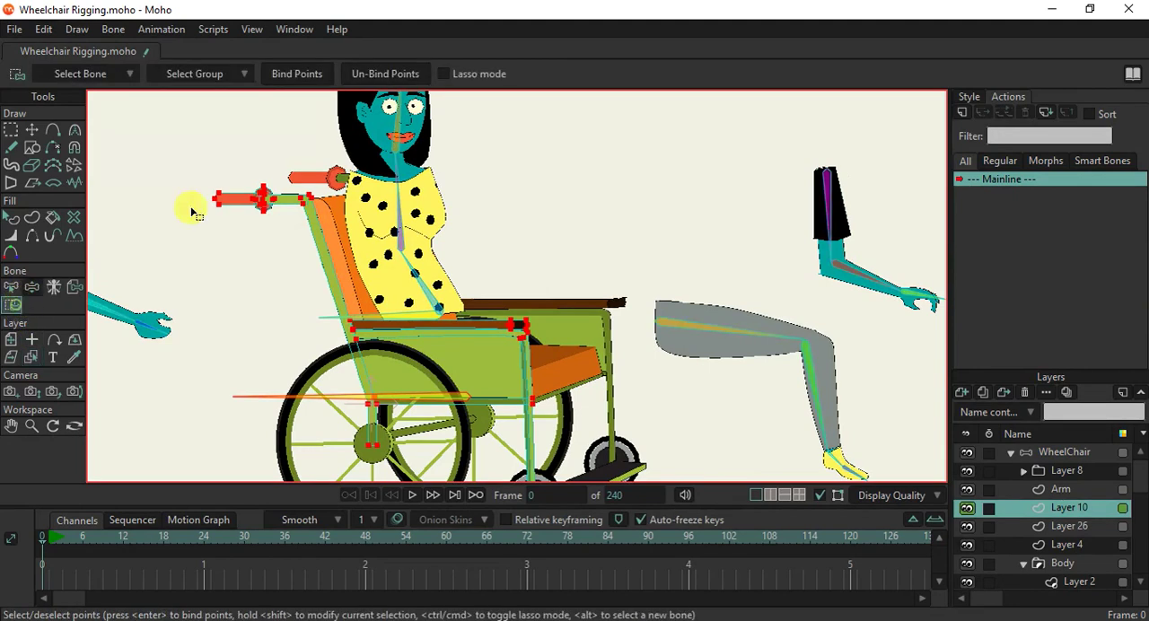
pyautogui.click(288, 75)
# Bind the near wheel's tire (Layer 2 in Layer 8) and the axle between the big wheels (Layer 9) to bone B1.
pyautogui.moveTo(409, 334); pyautogui.dragTo(396, 265)
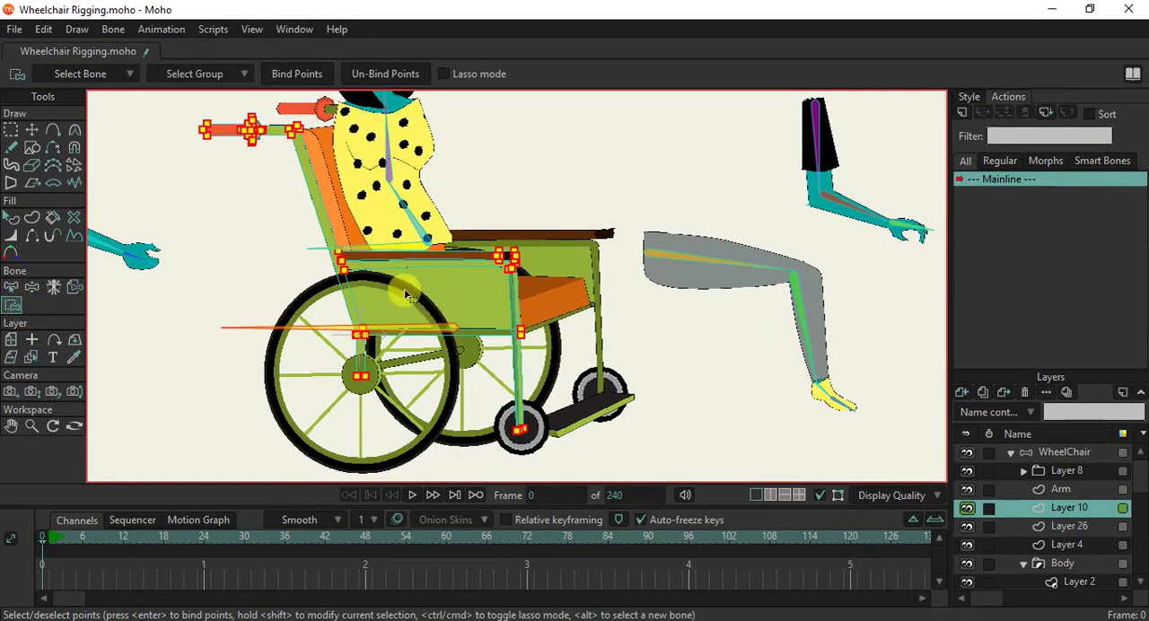
pyautogui.keyDown('ctrl'); pyautogui.keyDown('alt'); pyautogui.click(405, 295); pyautogui.keyUp('alt'); pyautogui.keyUp('ctrl')
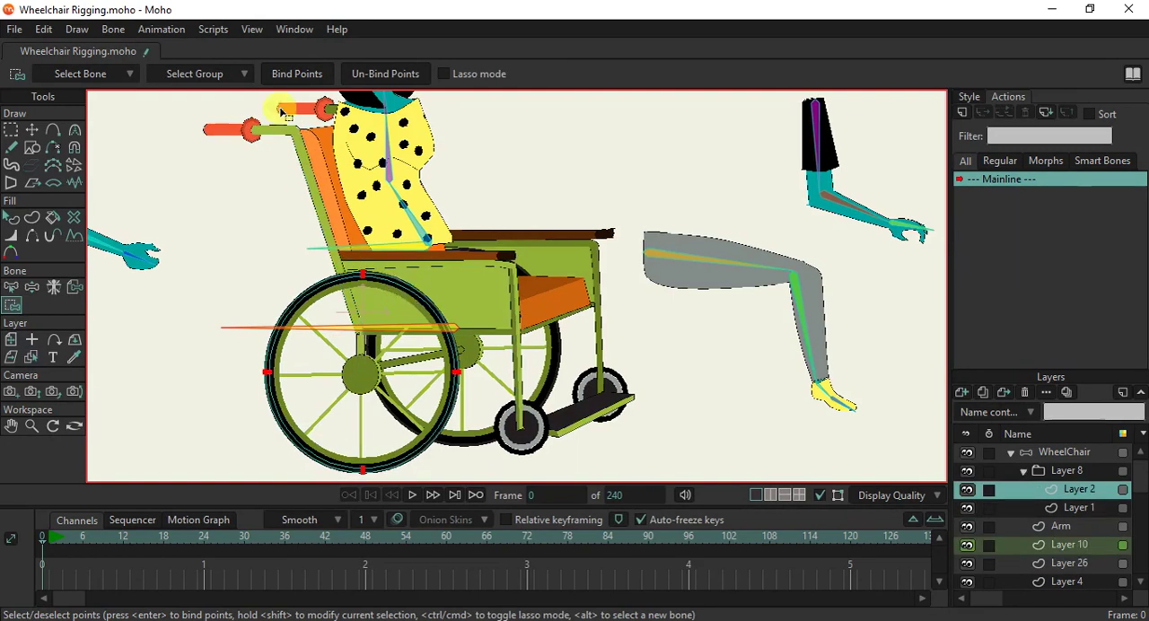
pyautogui.click(276, 72)
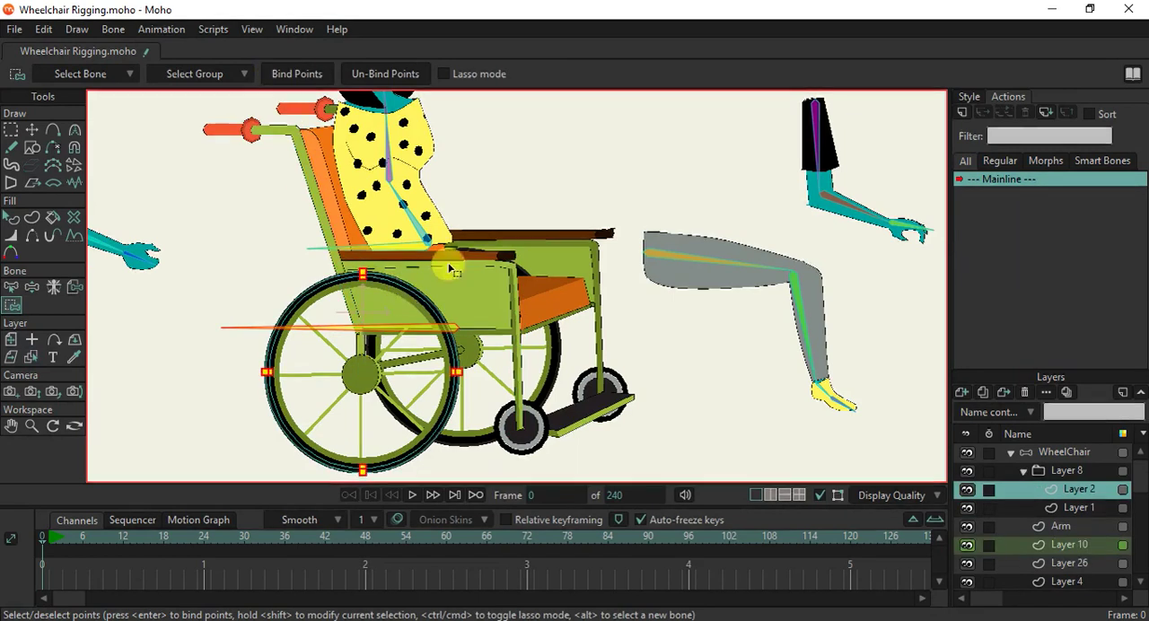
pyautogui.keyDown('ctrl'); pyautogui.keyDown('alt'); pyautogui.click(410, 361); pyautogui.keyUp('alt'); pyautogui.keyUp('ctrl')
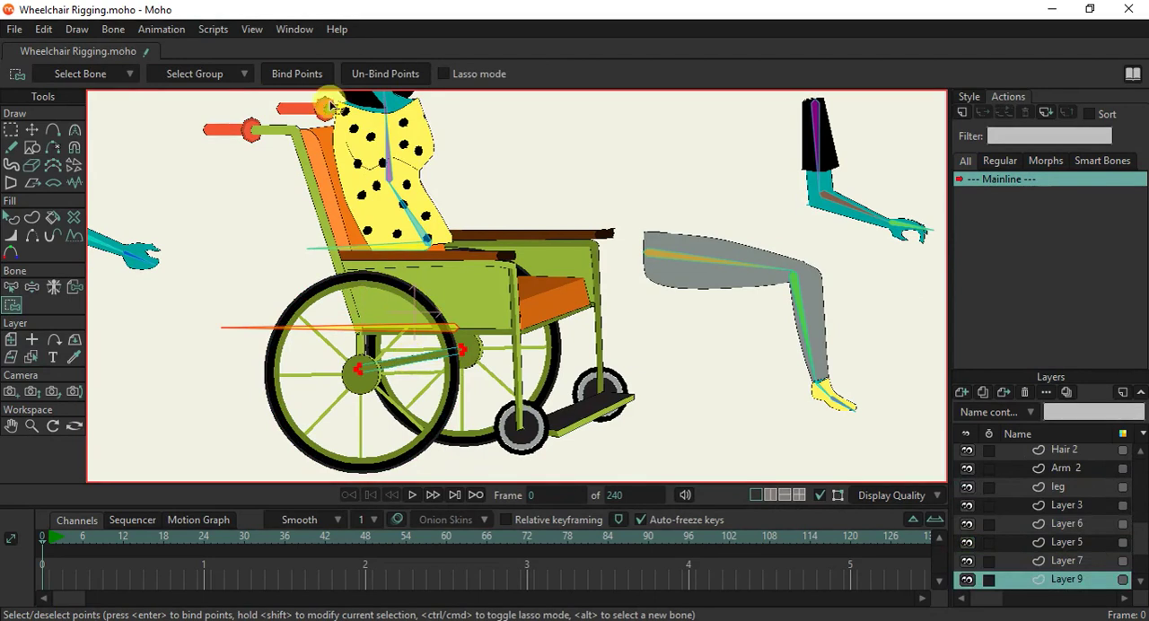
pyautogui.click(289, 80)
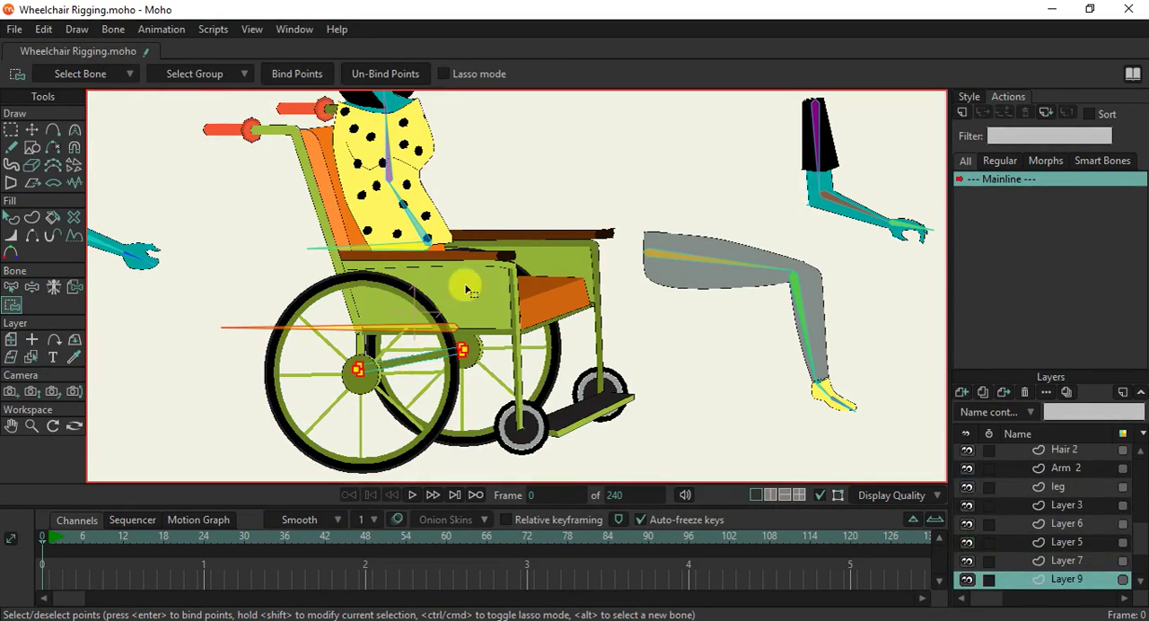
# Bind the points of the far big wheel's spokes and tire (Layer 1 and Layer 2 in Layer 11) to bone B1.
pyautogui.keyDown('ctrl'); pyautogui.keyDown('alt'); pyautogui.click(475, 435); pyautogui.keyUp('alt'); pyautogui.keyUp('ctrl')
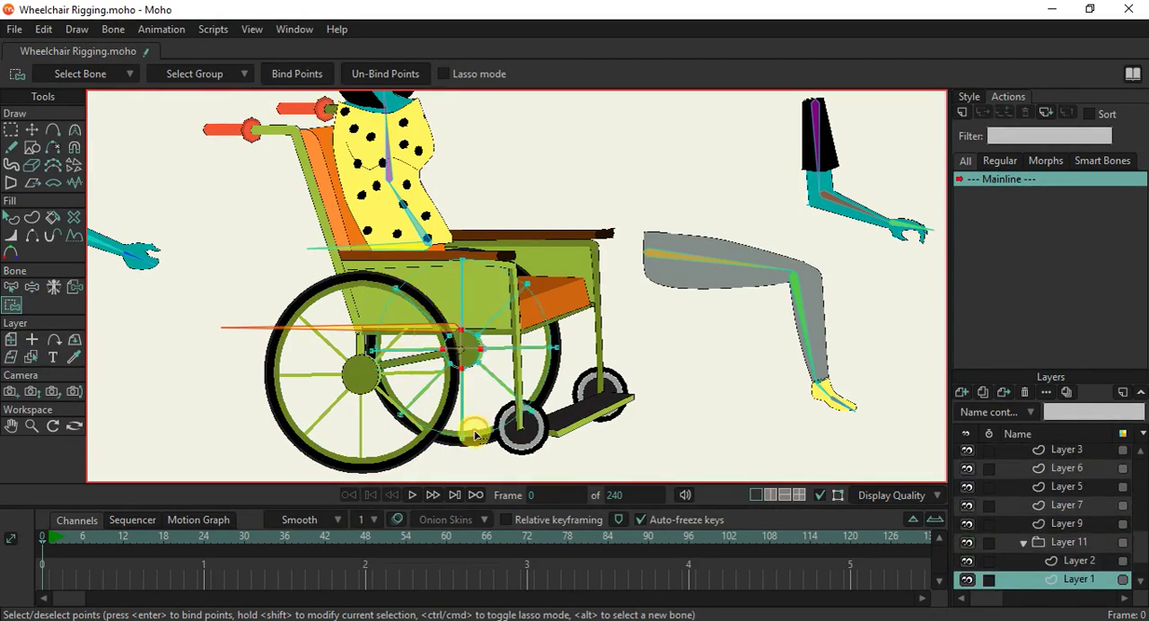
pyautogui.click(300, 77)
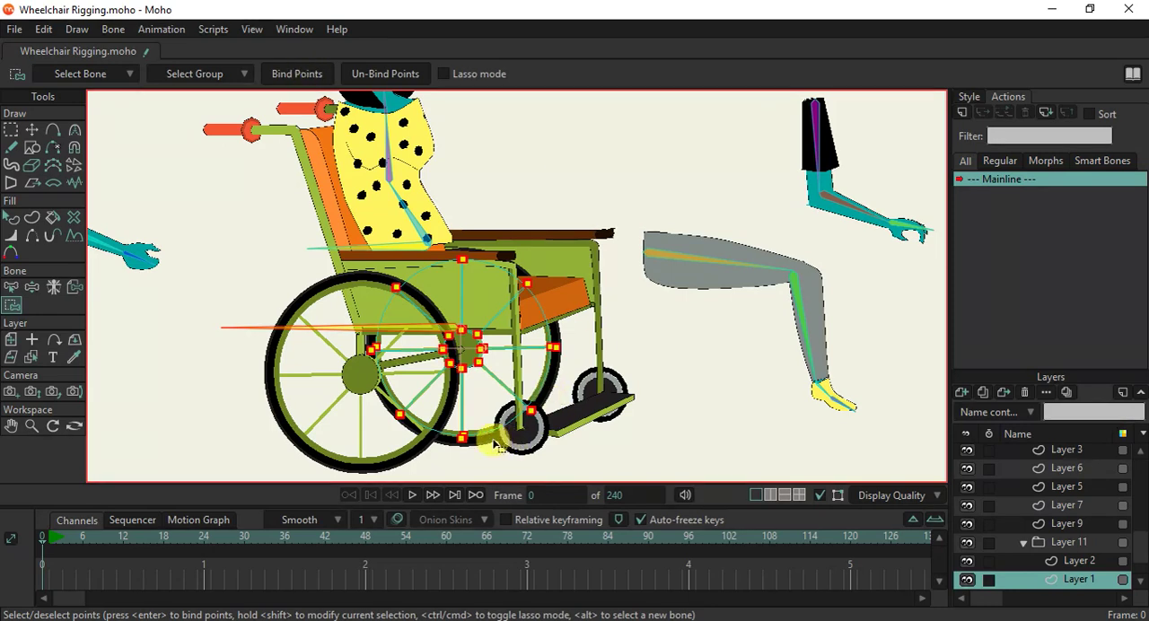
pyautogui.keyDown('ctrl'); pyautogui.keyDown('alt'); pyautogui.click(430, 453); pyautogui.keyUp('alt'); pyautogui.keyUp('ctrl')
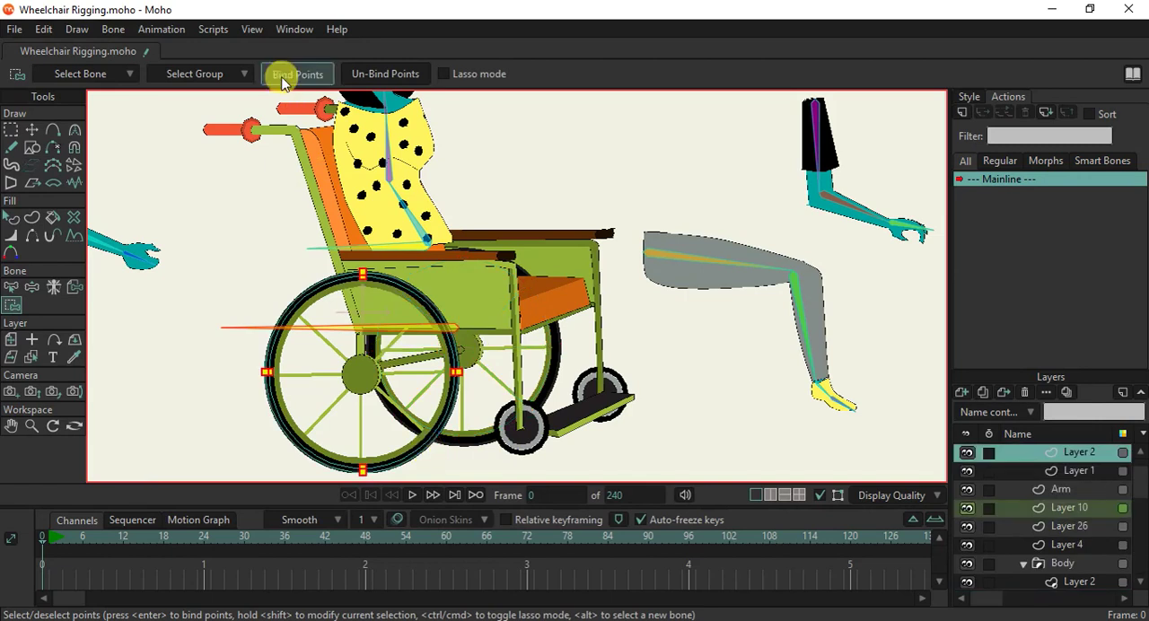
pyautogui.keyDown('ctrl'); pyautogui.keyDown('alt'); pyautogui.click(493, 448); pyautogui.keyUp('alt'); pyautogui.keyUp('ctrl')
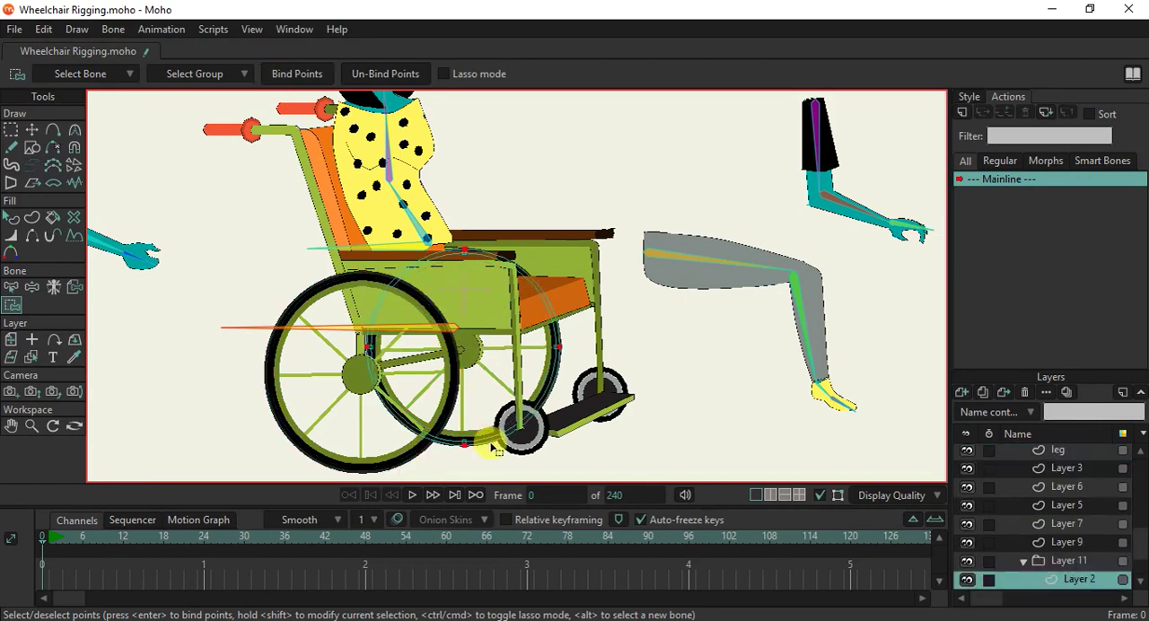
pyautogui.click(296, 76)
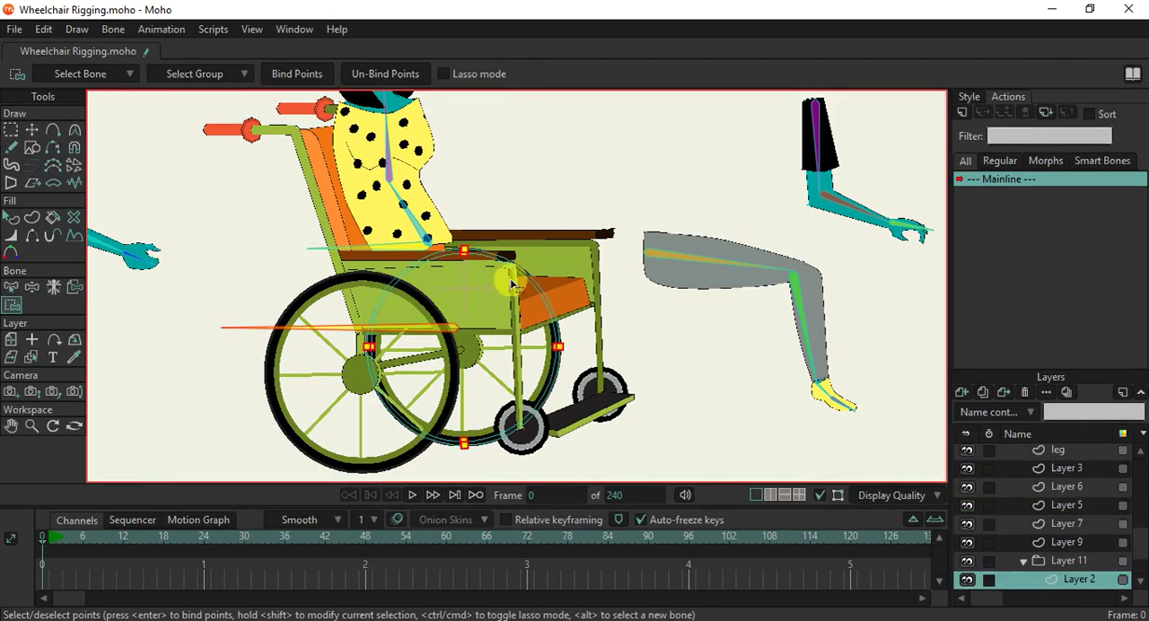
# Bind the points of the footrest layer (Layer 7) to bone B1.
pyautogui.keyDown('ctrl'); pyautogui.keyDown('alt'); pyautogui.click(493, 381); pyautogui.keyUp('alt'); pyautogui.keyUp('ctrl')
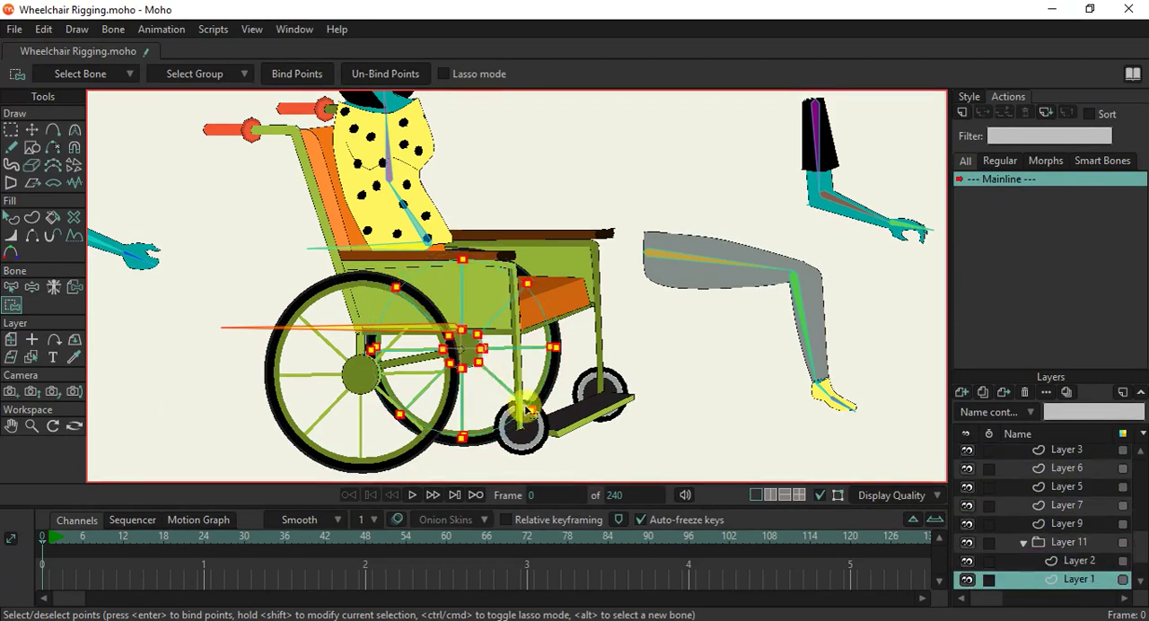
pyautogui.keyDown('ctrl'); pyautogui.keyDown('alt'); pyautogui.click(565, 433); pyautogui.keyUp('alt'); pyautogui.keyUp('ctrl')
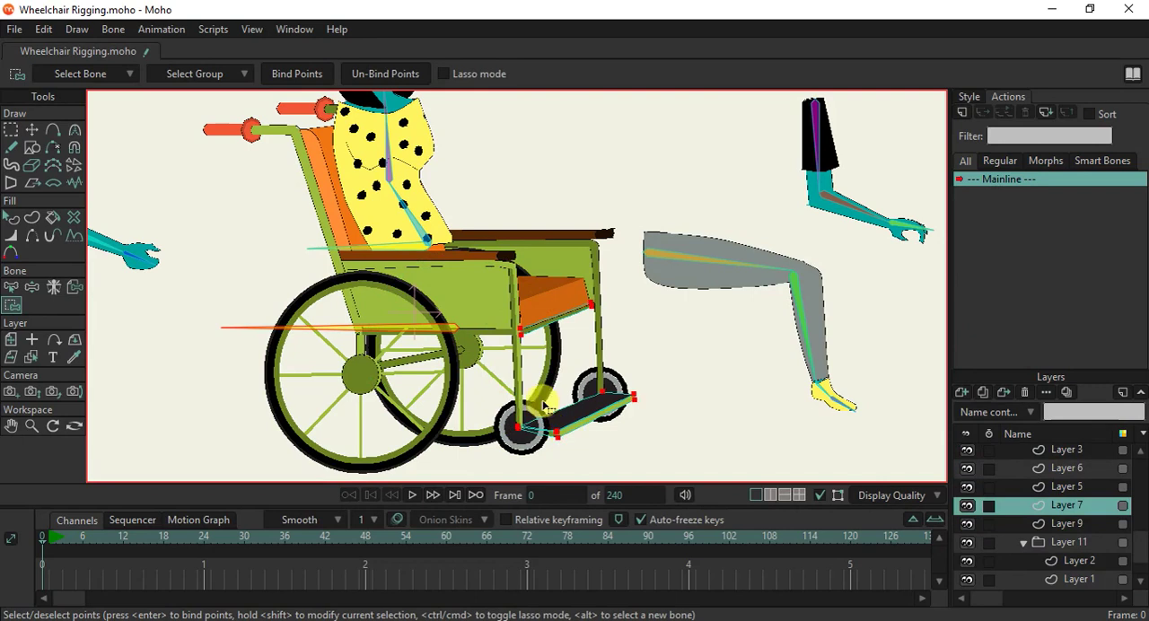
pyautogui.click(296, 74)
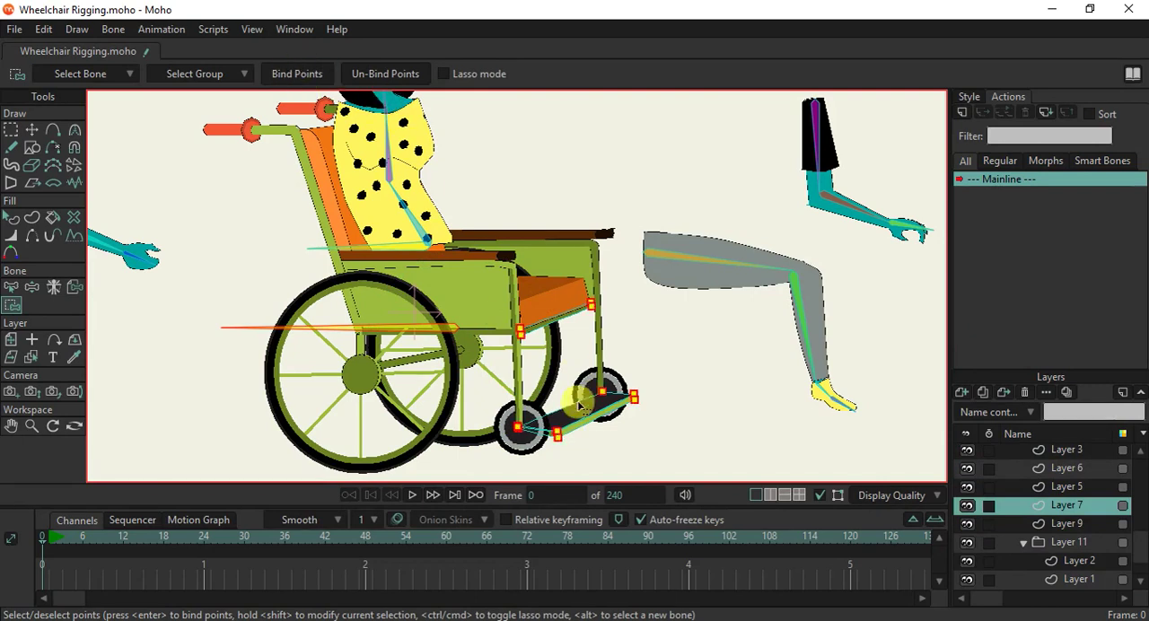
# Bind the points of the two small front wheels (Layer 4 and Layer 12) to bone B1.
pyautogui.scroll(-1, 579, 406)
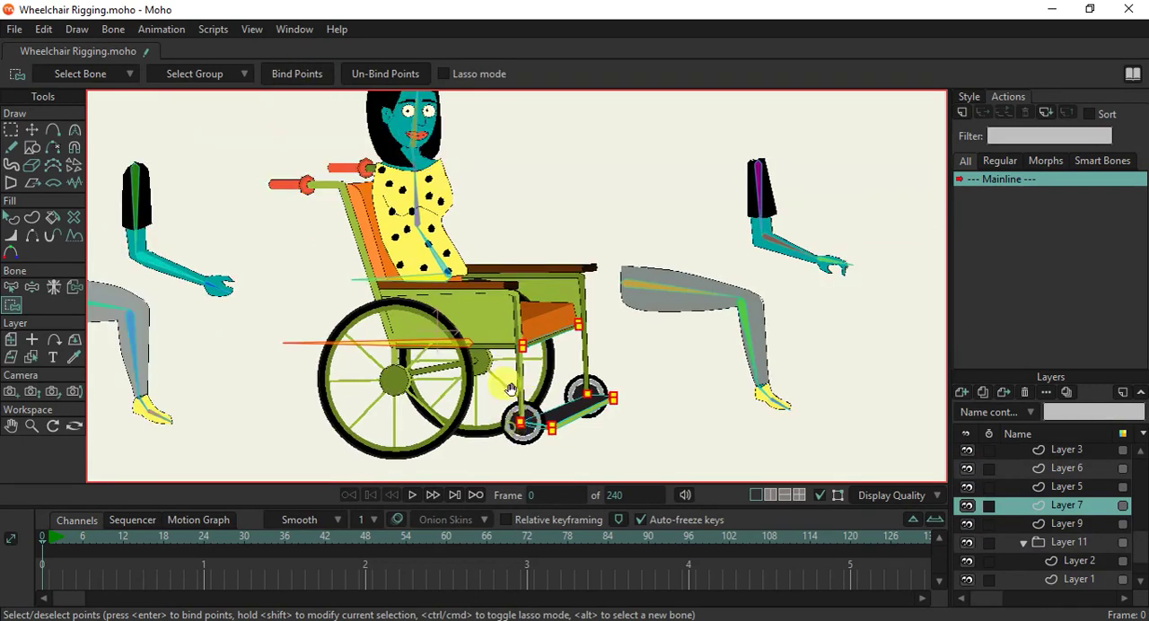
pyautogui.scroll(1, 510, 422)
pyautogui.scroll(1, 525, 399)
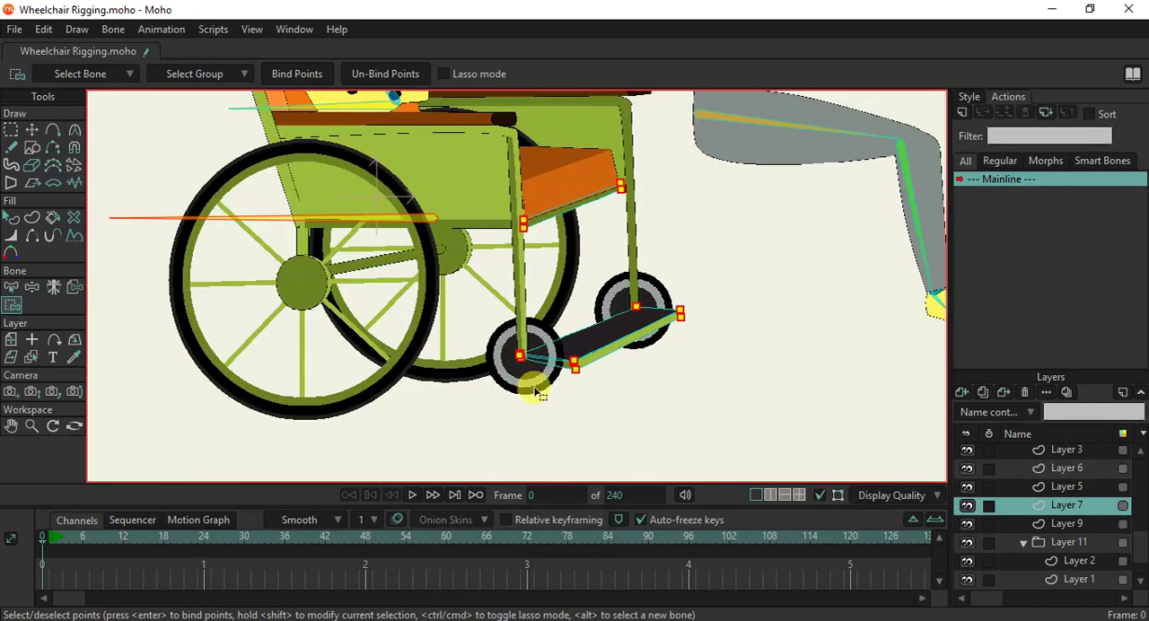
pyautogui.keyDown('ctrl'); pyautogui.keyDown('alt'); pyautogui.click(535, 391); pyautogui.keyUp('alt'); pyautogui.keyUp('ctrl')
pyautogui.click(316, 73)
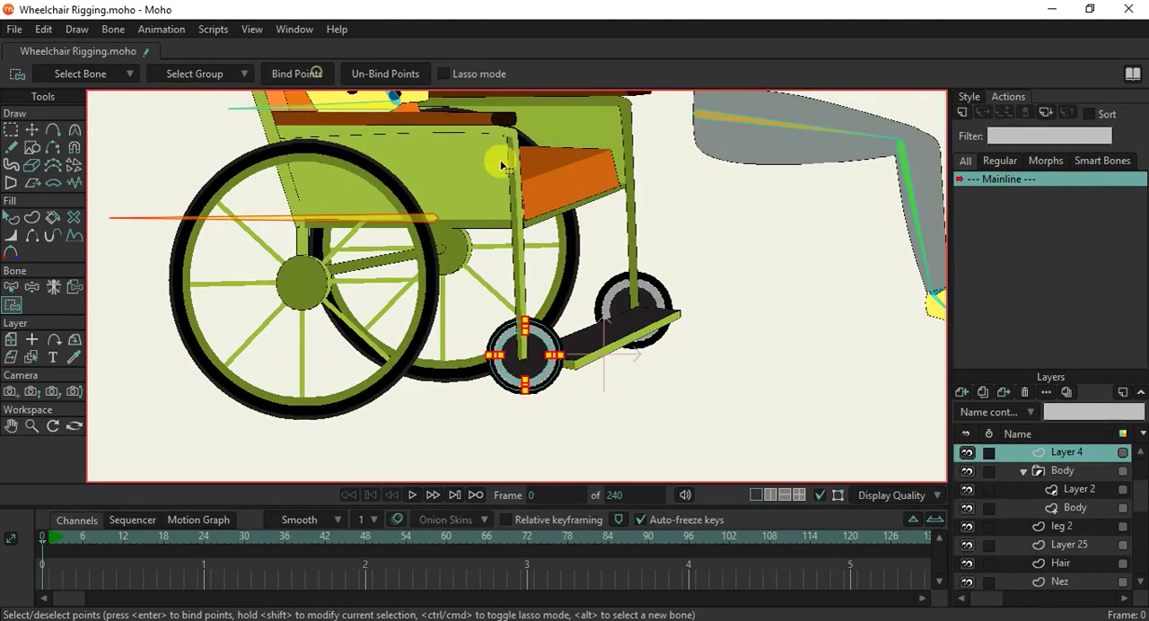
pyautogui.keyDown('ctrl'); pyautogui.keyDown('alt'); pyautogui.click(666, 294); pyautogui.keyUp('alt'); pyautogui.keyUp('ctrl')
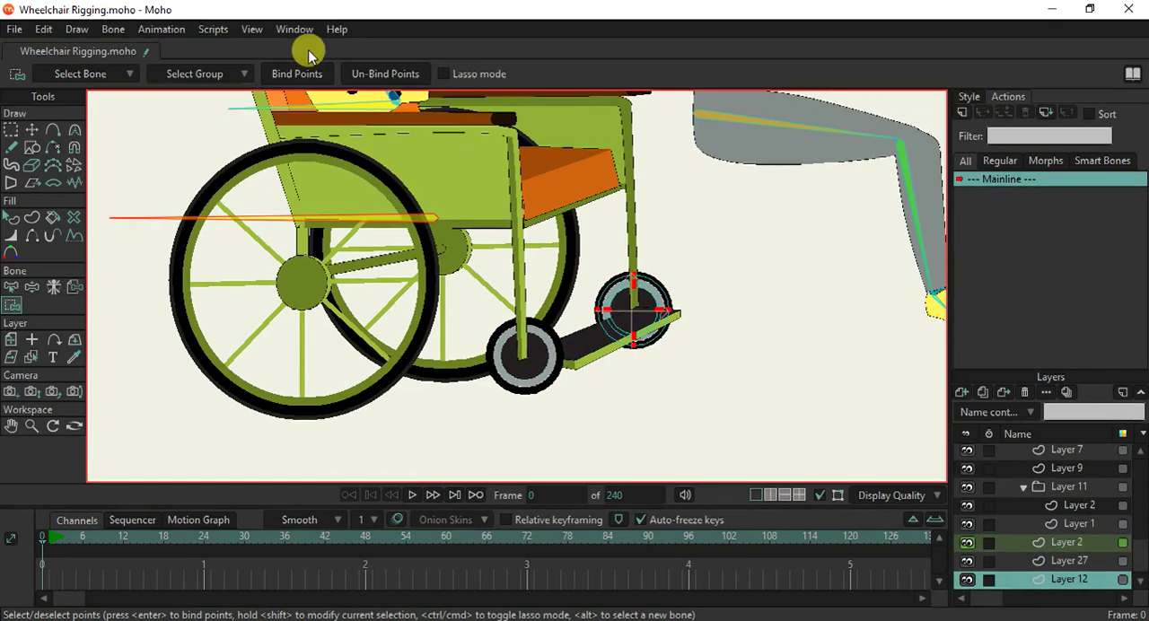
pyautogui.click(297, 73)
# Bind the points of the orange seat and backrest shape (Layer 5) to bone B1.
pyautogui.scroll(-1, 386, 151)
pyautogui.scroll(-1, 383, 150)
pyautogui.moveTo(386, 151); pyautogui.dragTo(418, 247)
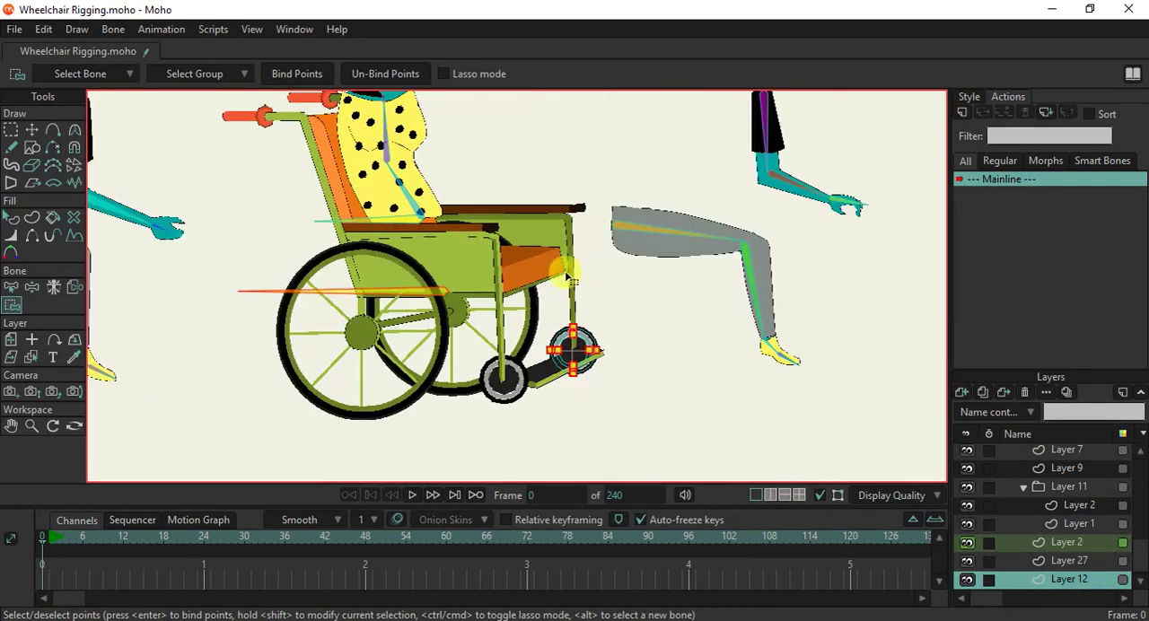
pyautogui.scroll(2, 564, 271)
pyautogui.keyDown('ctrl'); pyautogui.keyDown('alt'); pyautogui.click(523, 275); pyautogui.keyUp('alt'); pyautogui.keyUp('ctrl')
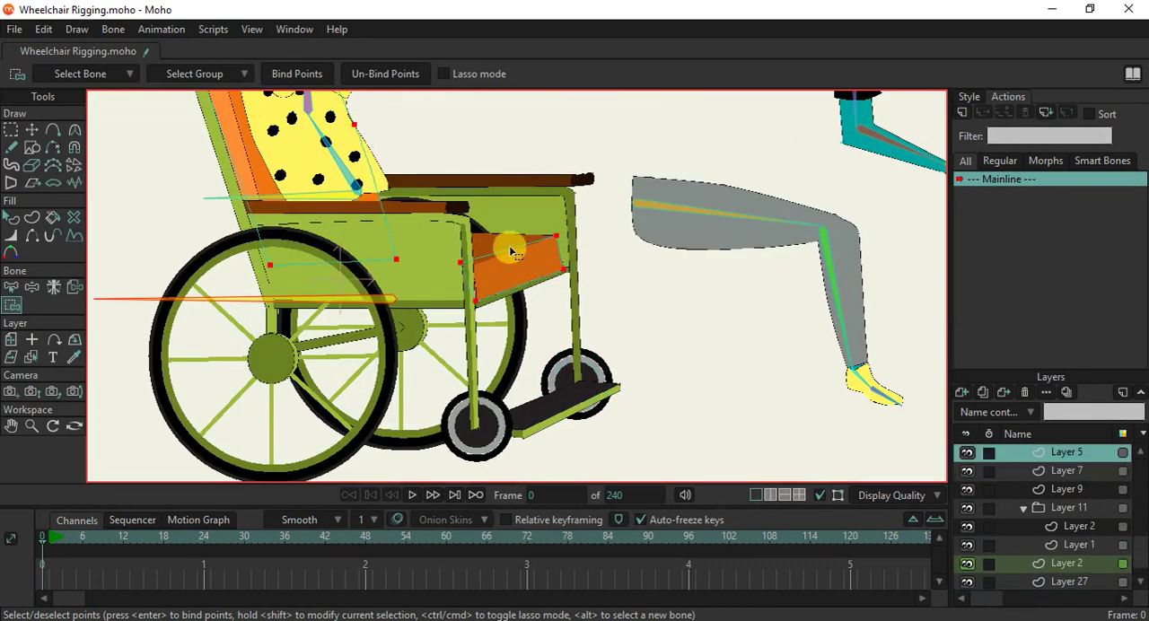
pyautogui.scroll(-2, 356, 186)
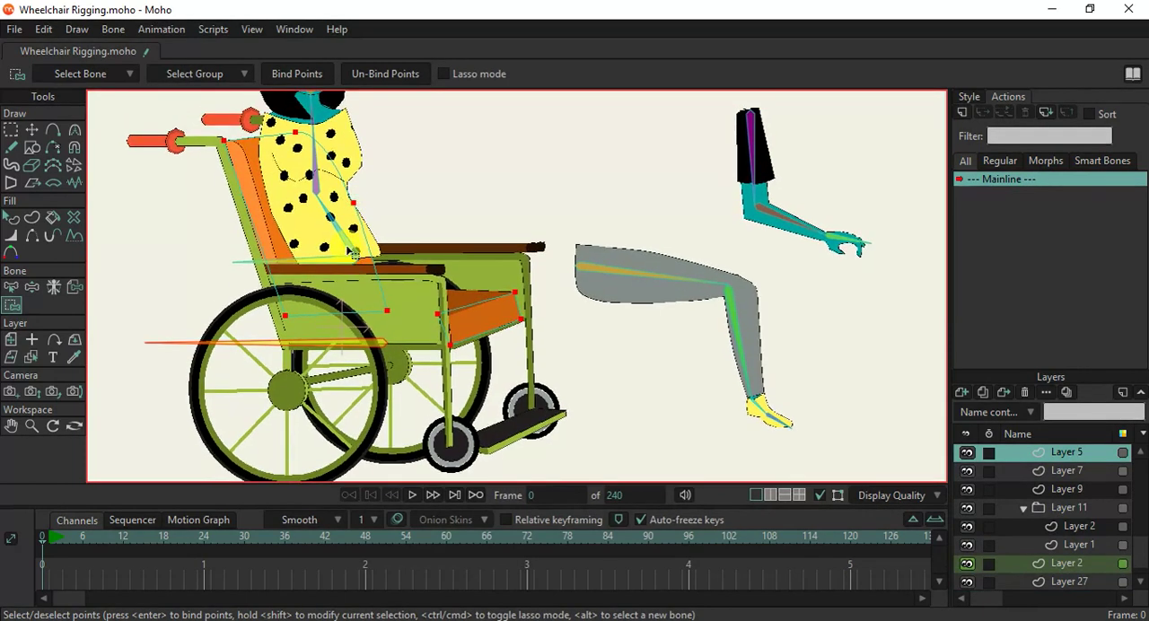
pyautogui.click(292, 77)
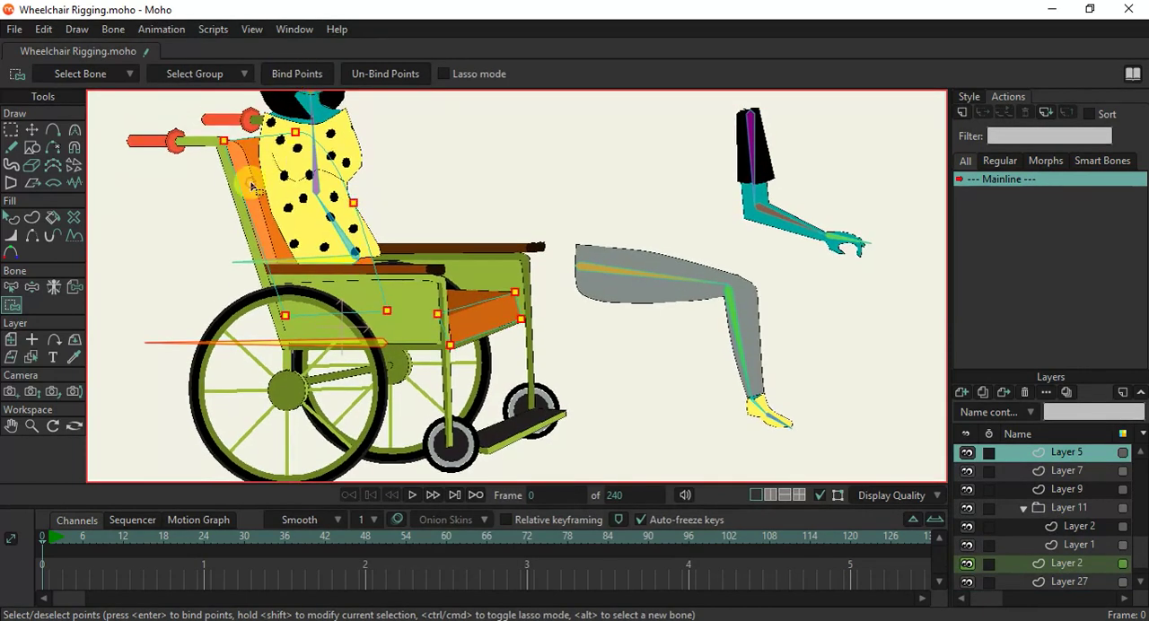
# Bind the points of the remaining backrest and seat-surface shapes (Layer 3 and Layer 6) to bone B1.
pyautogui.keyDown('alt'); pyautogui.rightClick(252, 185); pyautogui.keyUp('alt')
pyautogui.click(285, 75)
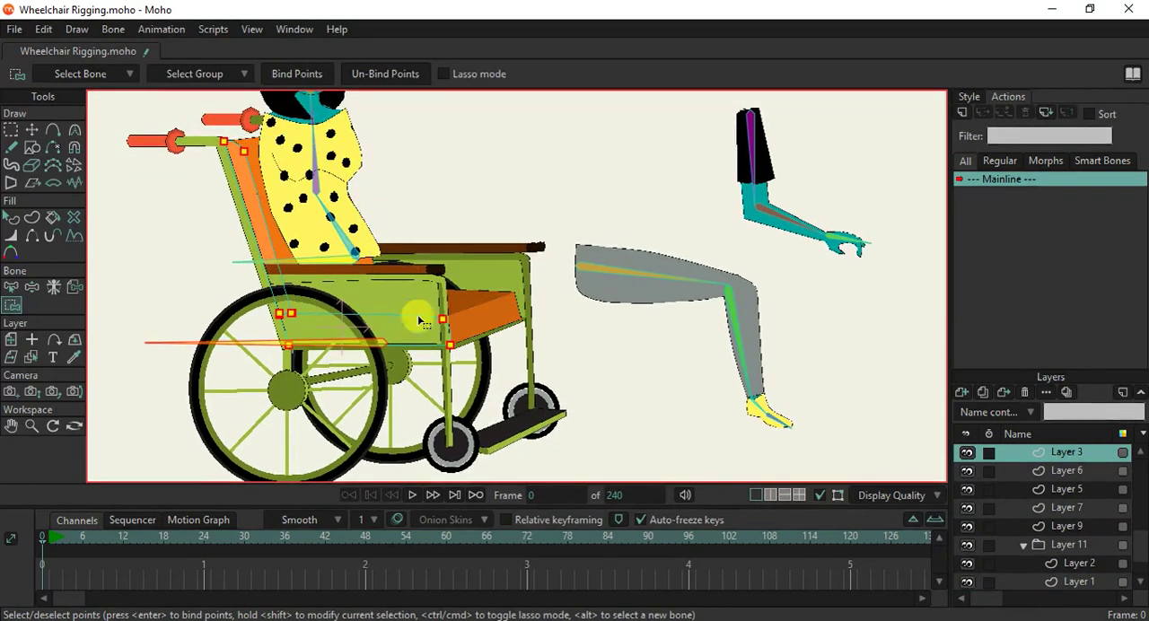
pyautogui.keyDown('alt'); pyautogui.rightClick(476, 322); pyautogui.keyUp('alt')
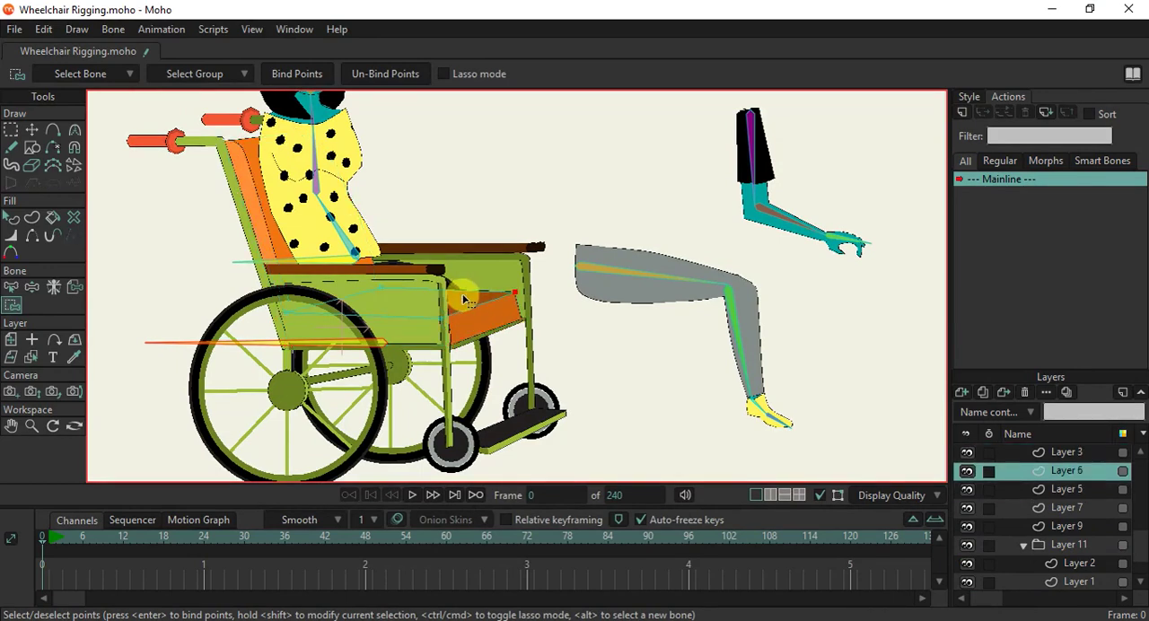
pyautogui.click(278, 74)
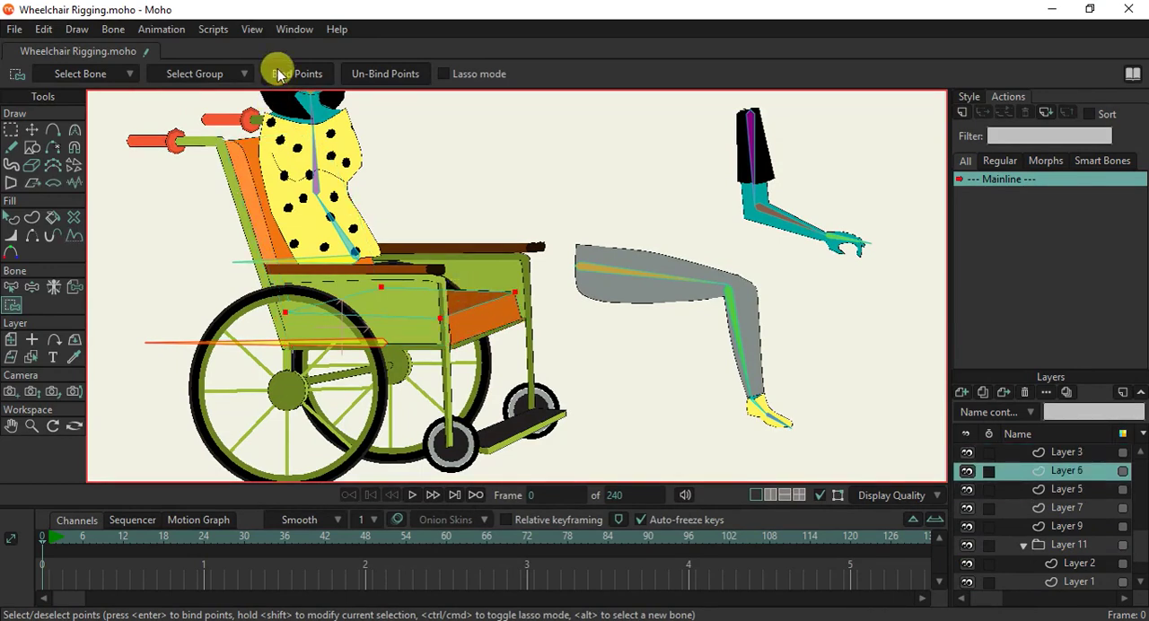
# Bind the far side panel (Layer 27) and the far-side frame with its handle and armrest (Layer 2) to bone B1.
pyautogui.keyDown('alt'); pyautogui.rightClick(492, 279); pyautogui.keyUp('alt')
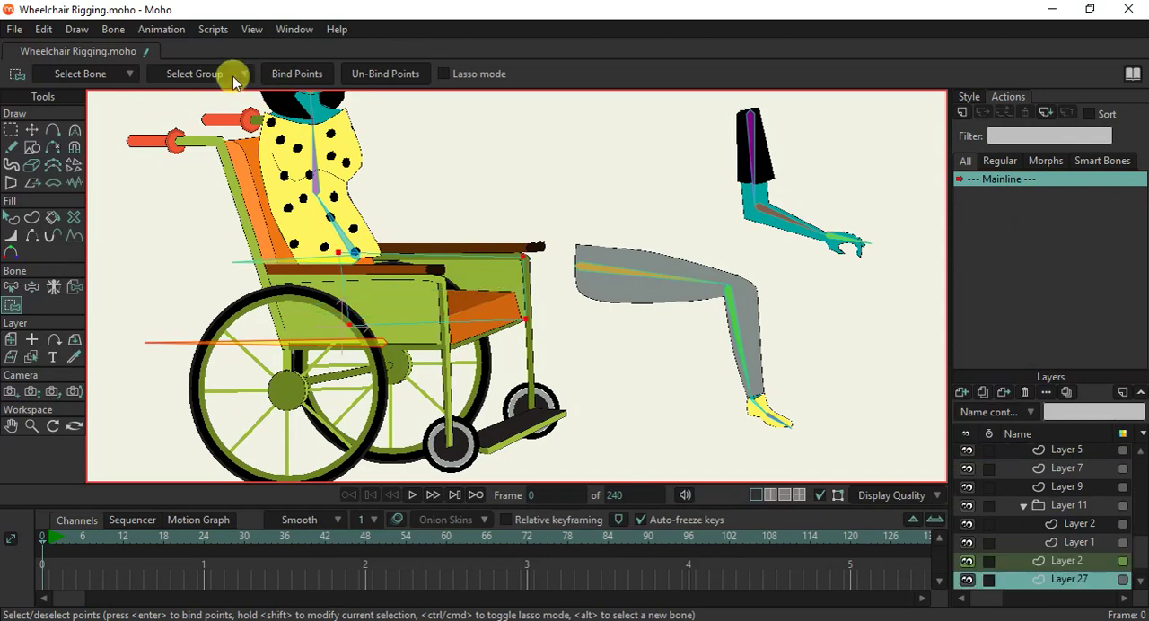
pyautogui.click(278, 71)
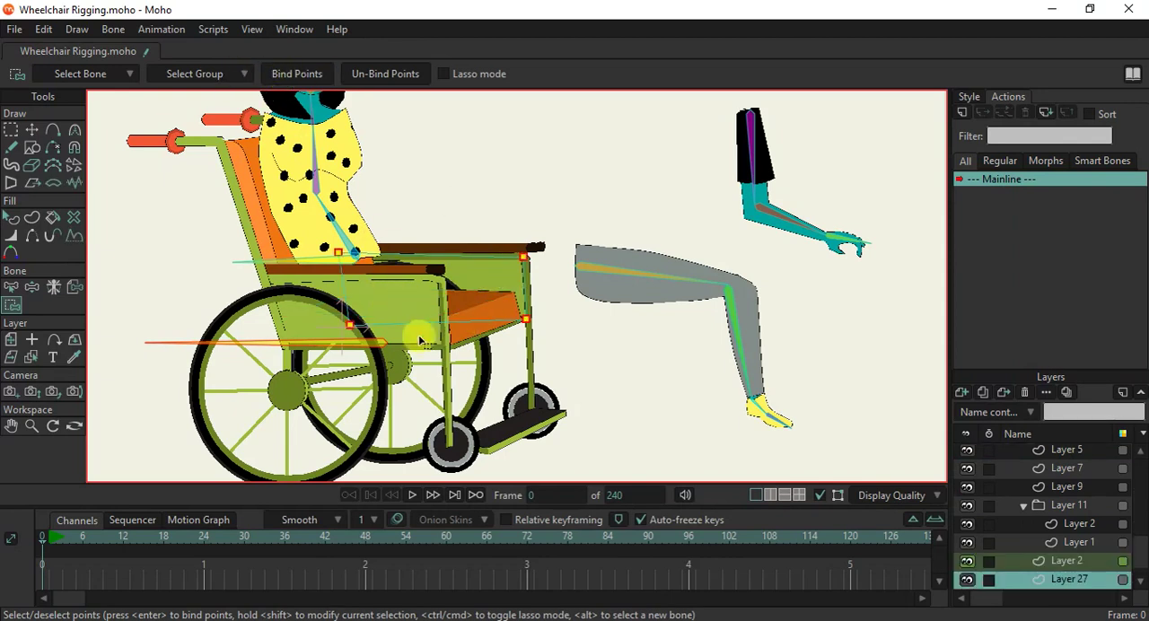
pyautogui.keyDown('alt'); pyautogui.rightClick(530, 355); pyautogui.keyUp('alt')
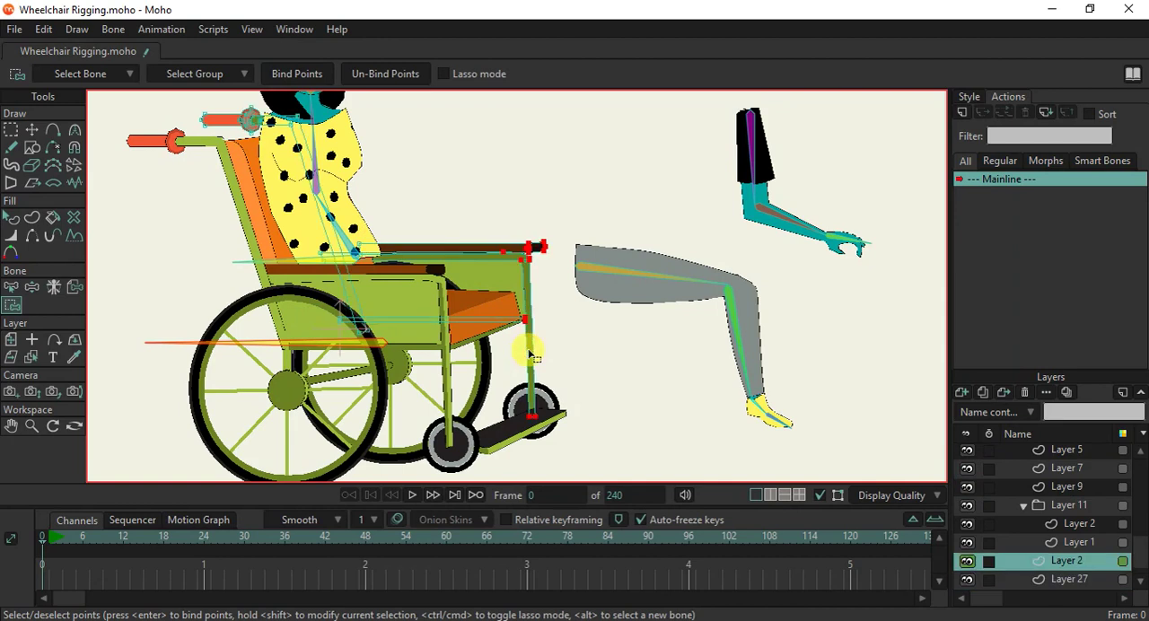
pyautogui.click(293, 75)
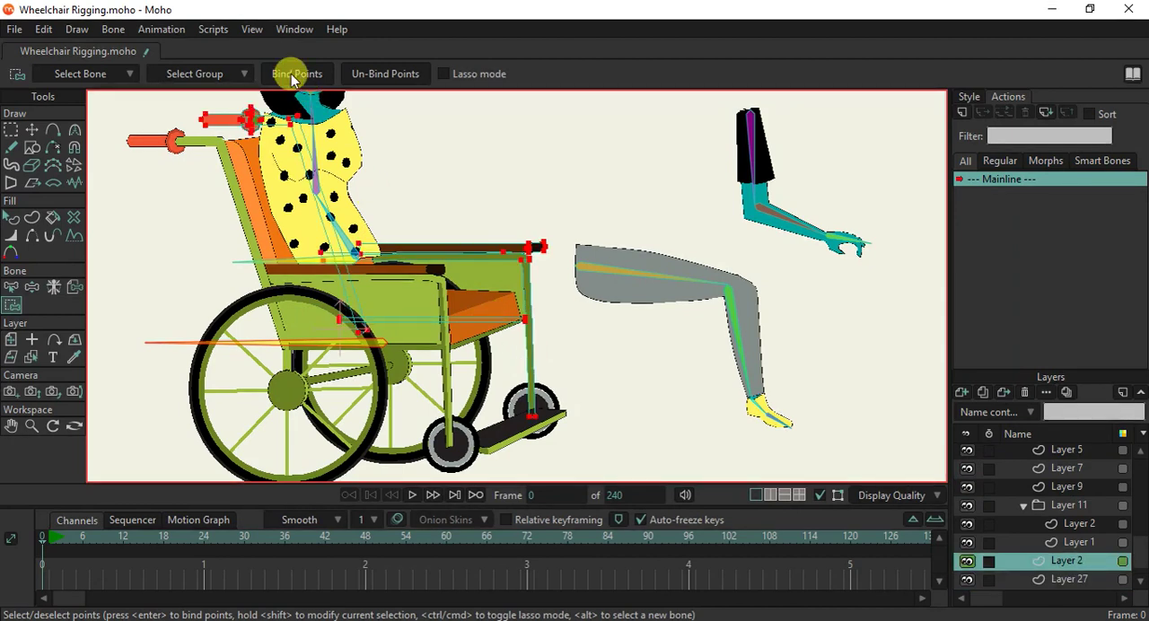
pyautogui.scroll(-1, 384, 215)
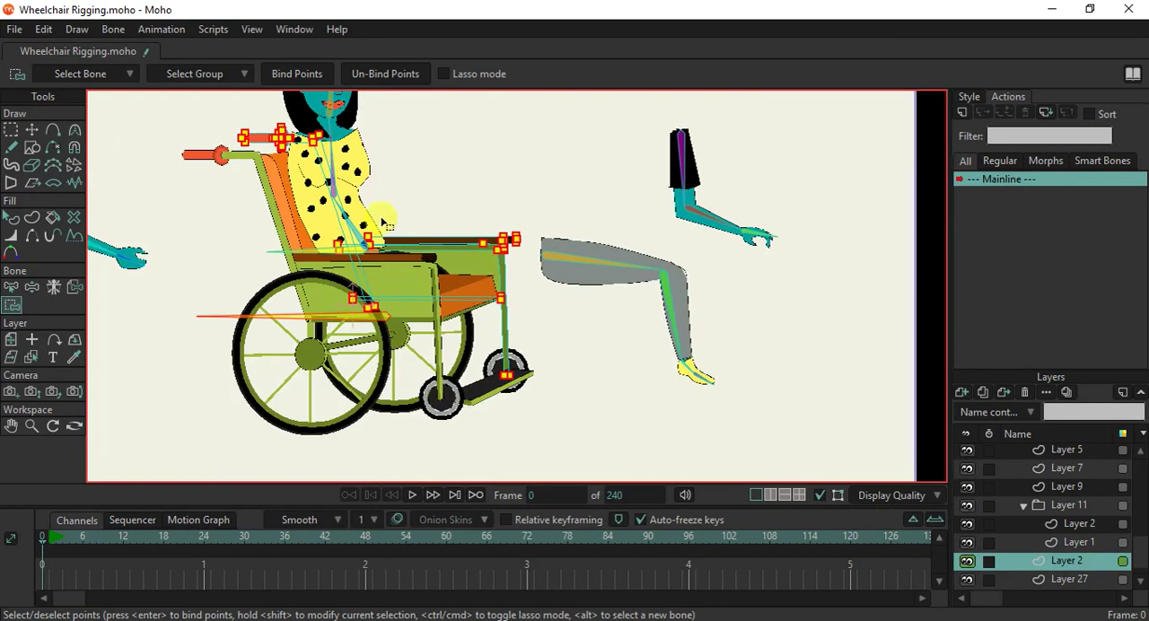
# Test-move bone B1 to check which wheelchair parts follow it, and undo the movement.
pyautogui.scroll(3, 384, 216)
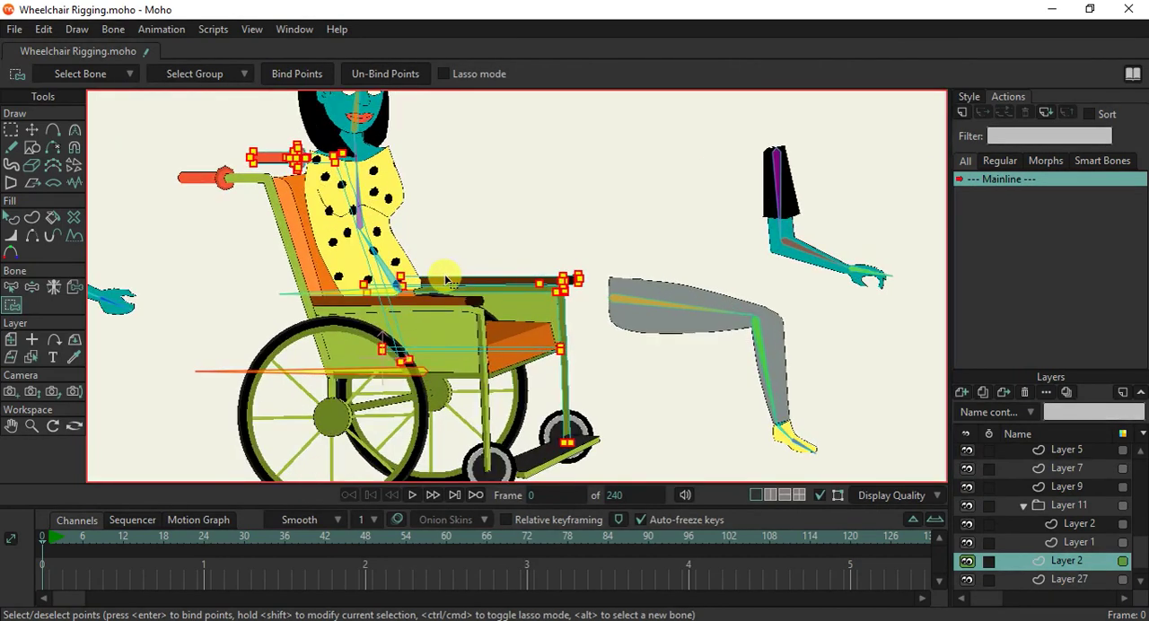
pyautogui.scroll(-1, 446, 280)
pyautogui.scroll(1, 446, 280)
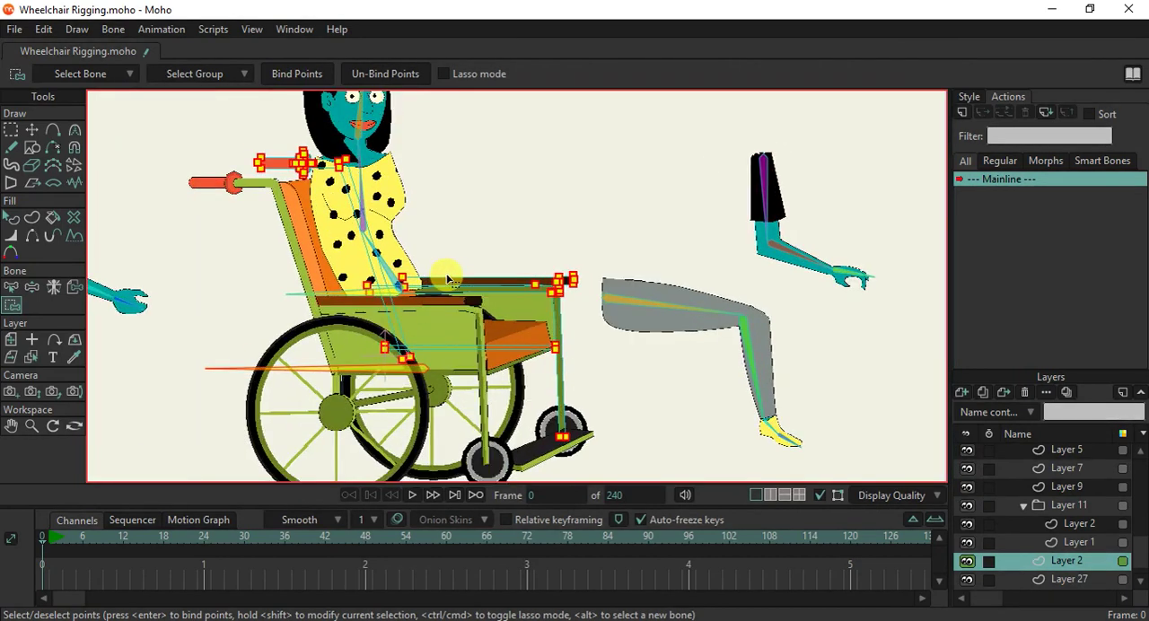
pyautogui.scroll(-1, 446, 280)
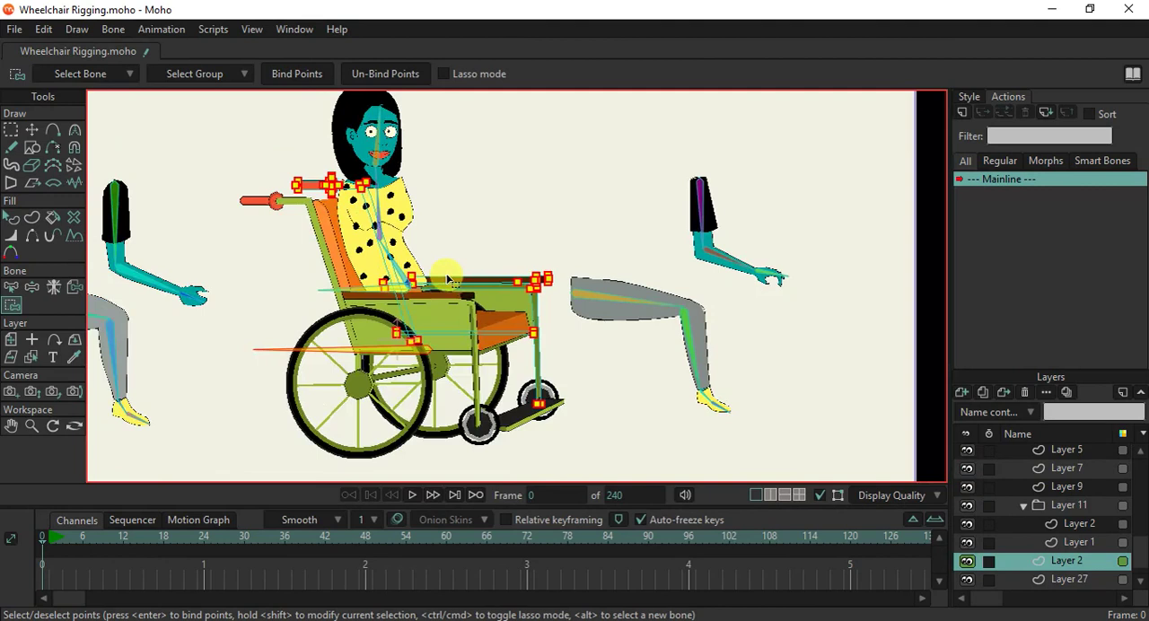
pyautogui.click(30, 287)
pyautogui.moveTo(394, 358); pyautogui.dragTo(440, 363)
pyautogui.keyDown('ctrl'); pyautogui.keyDown('alt'); pyautogui.click(339, 323); pyautogui.keyUp('alt'); pyautogui.keyUp('ctrl')
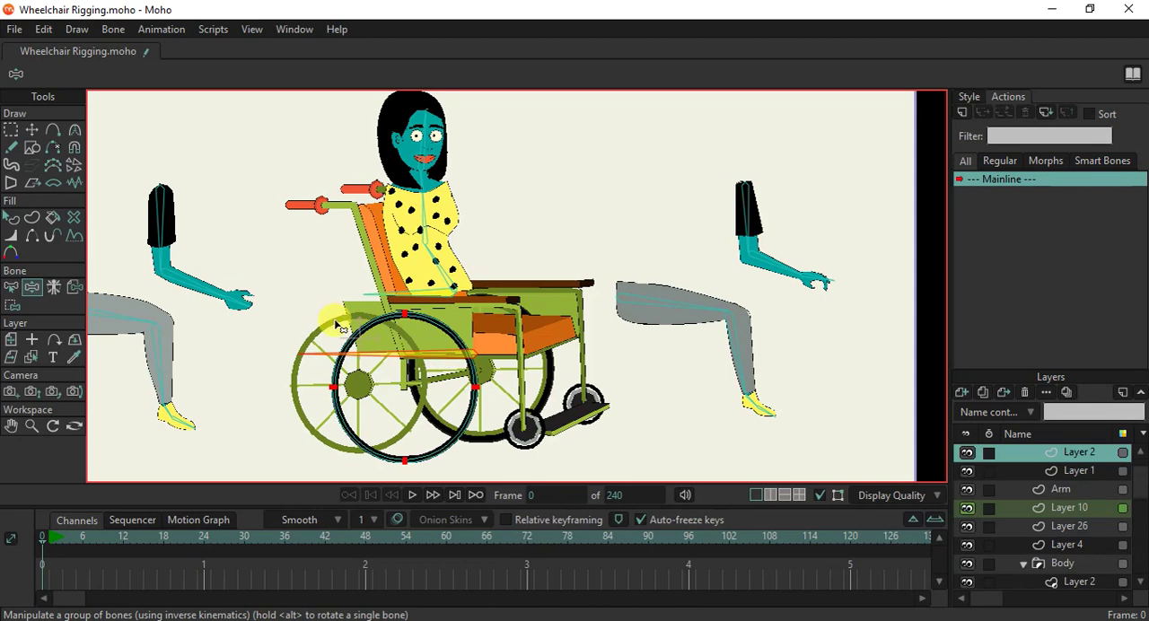
pyautogui.keyDown('ctrl'); pyautogui.keyDown('alt'); pyautogui.click(305, 360); pyautogui.keyUp('alt'); pyautogui.keyUp('ctrl')
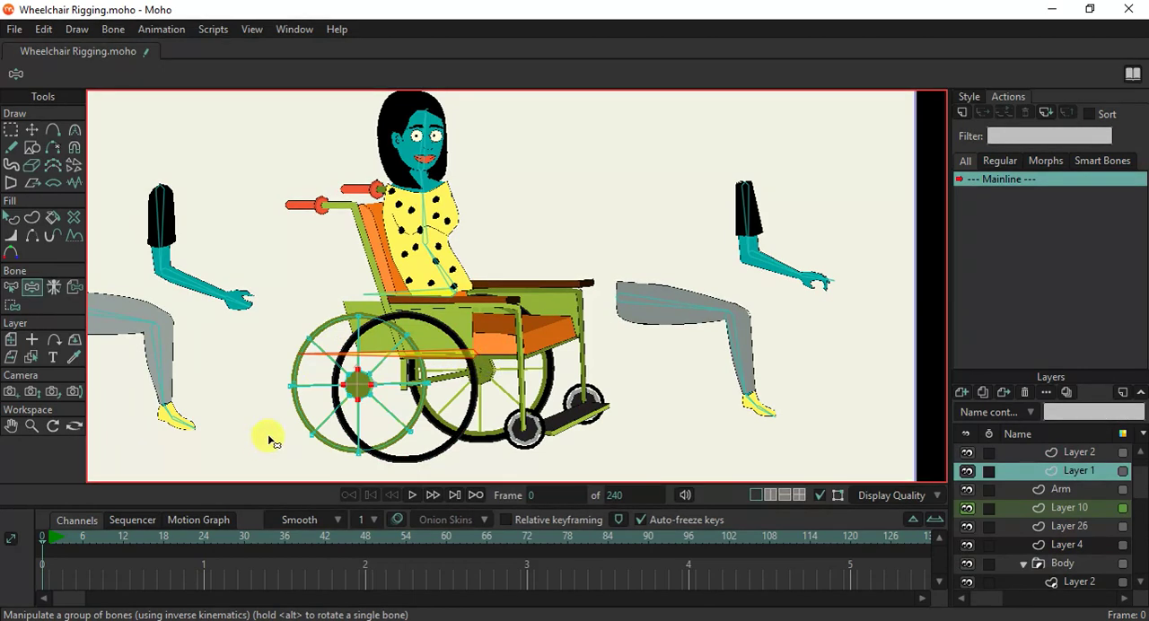
pyautogui.hotkey('ctrl', 'z')
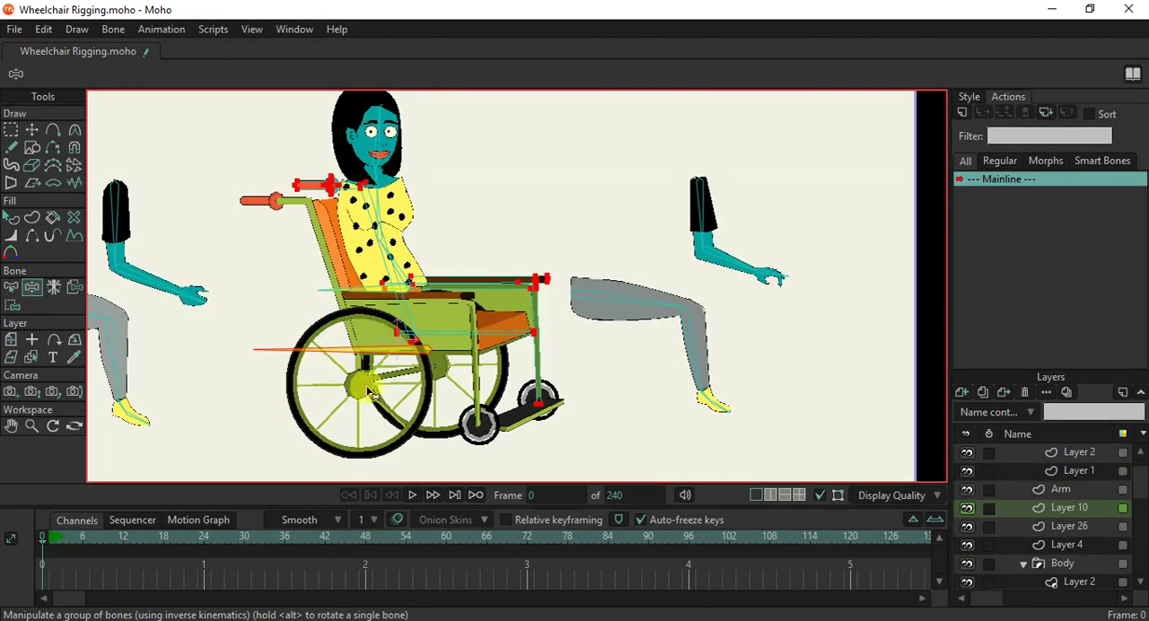
# Bind the points of the near side panel (Layer 26) and the near rear wheel's spokes and hub (Layer 1) to bone B1.
pyautogui.keyDown('ctrl'); pyautogui.keyDown('alt'); pyautogui.click(432, 325); pyautogui.keyUp('alt'); pyautogui.keyUp('ctrl')
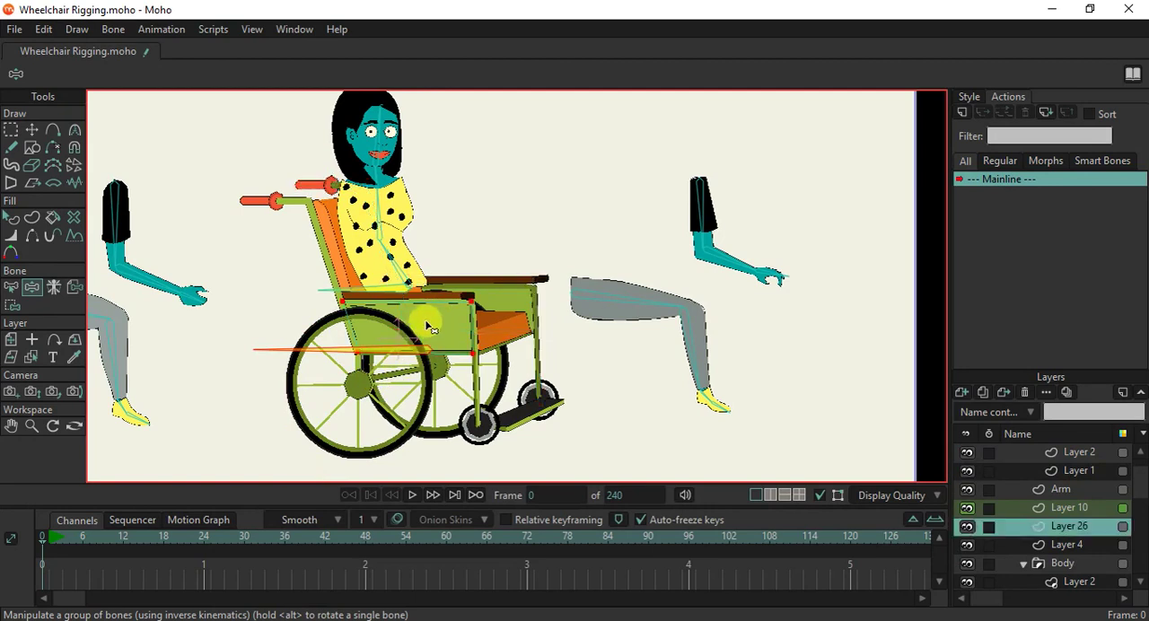
pyautogui.click(13, 308)
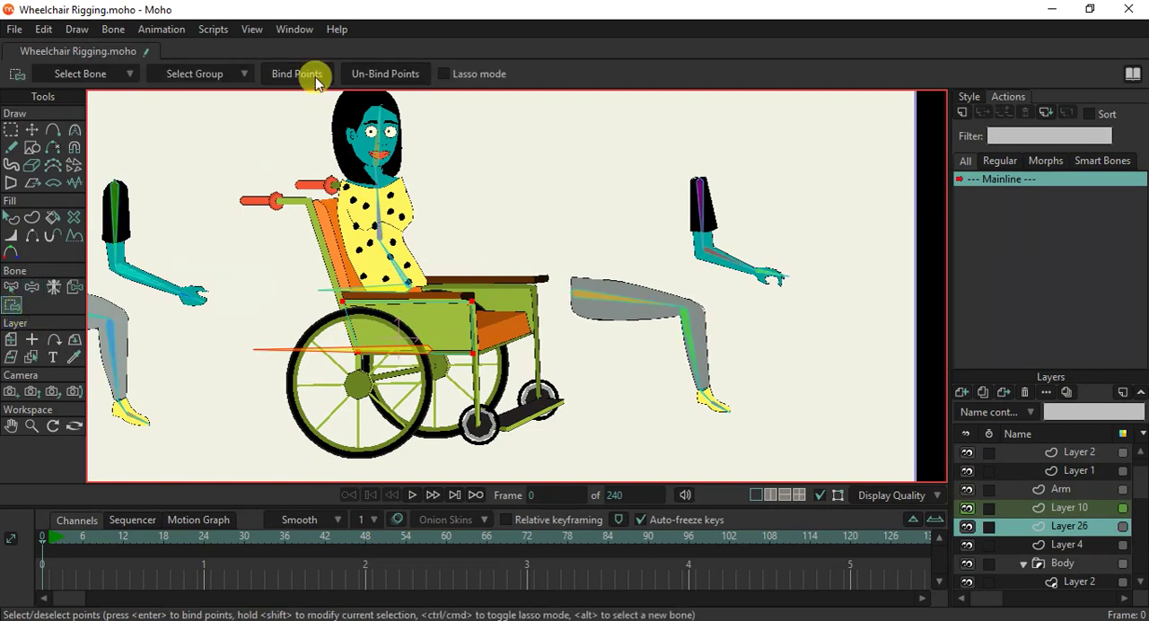
pyautogui.scroll(1, 408, 404)
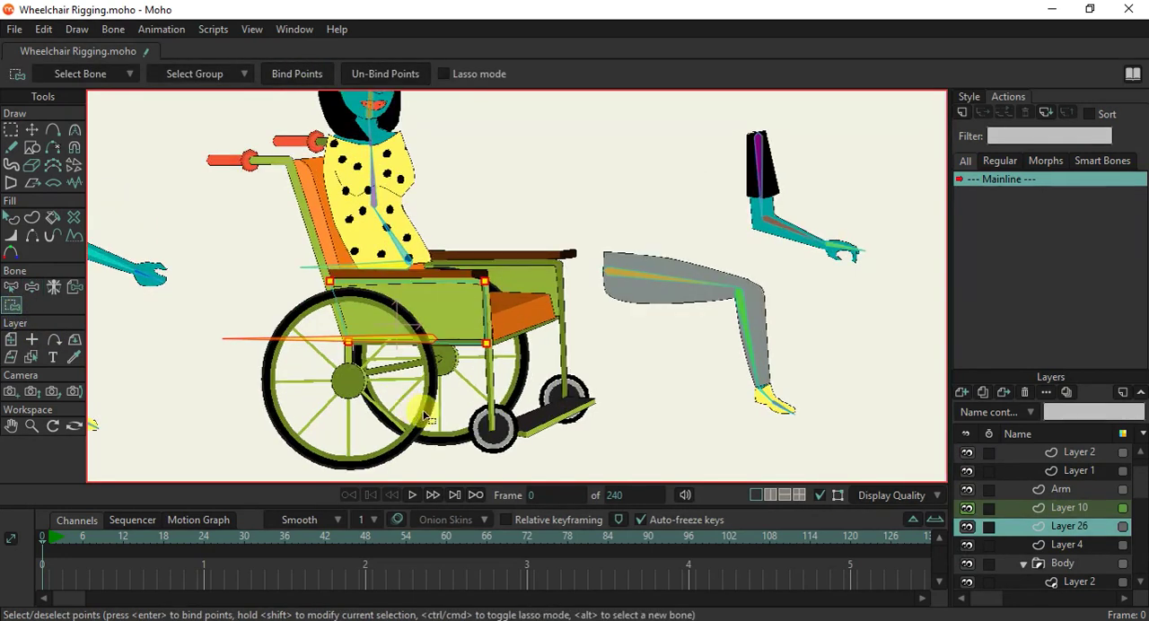
pyautogui.keyDown('ctrl'); pyautogui.keyDown('alt'); pyautogui.click(429, 427); pyautogui.keyUp('alt'); pyautogui.keyUp('ctrl')
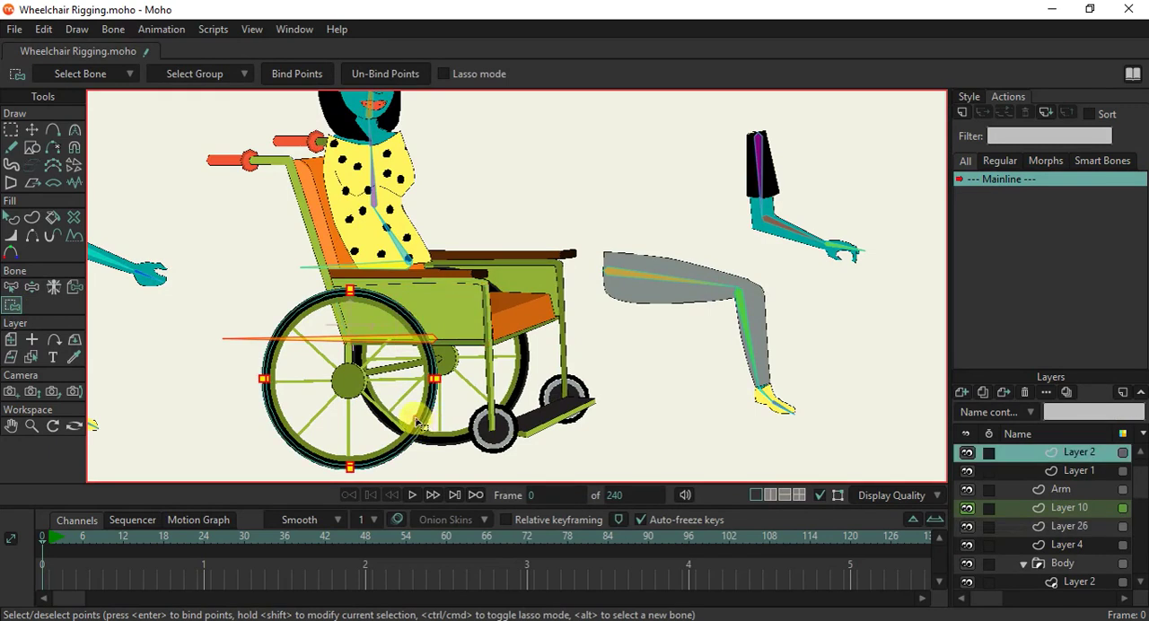
pyautogui.keyDown('ctrl'); pyautogui.keyDown('alt'); pyautogui.click(392, 421); pyautogui.keyUp('alt'); pyautogui.keyUp('ctrl')
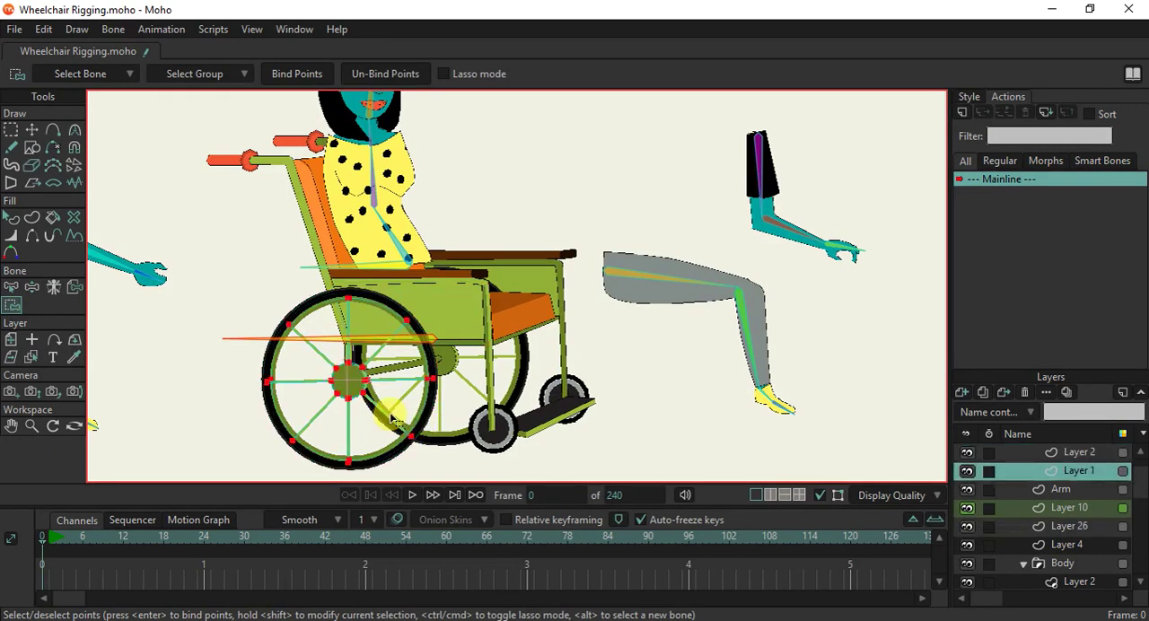
pyautogui.click(296, 75)
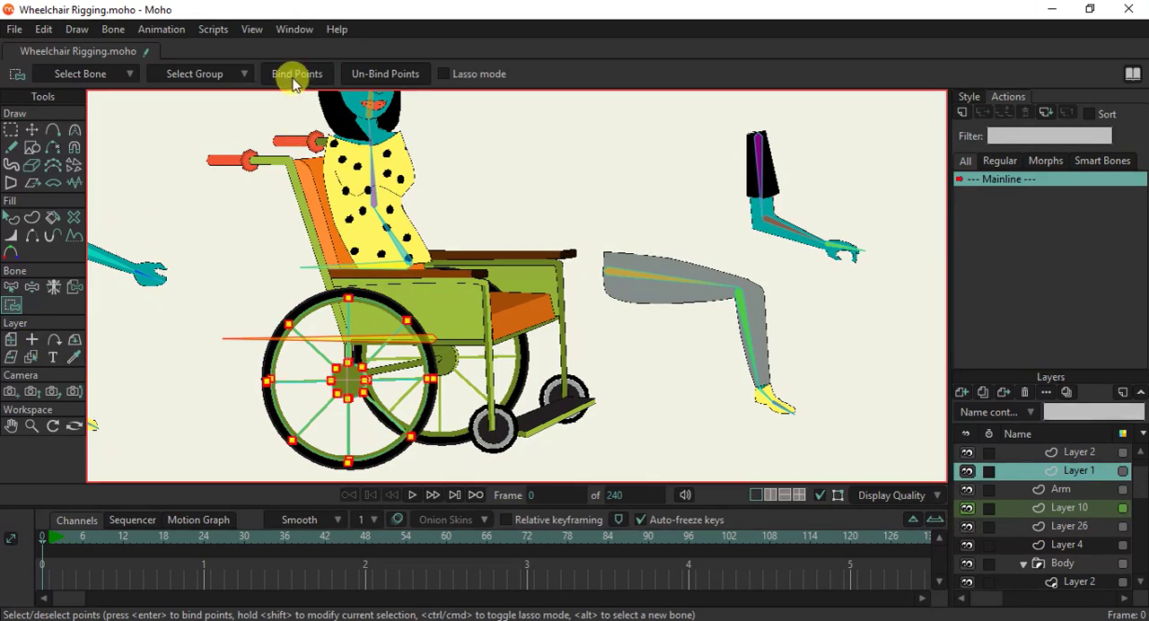
# Test-move bone B1 again to check that the side panel and near wheel follow the wheelchair.
pyautogui.click(32, 288)
pyautogui.scroll(-3, 395, 337)
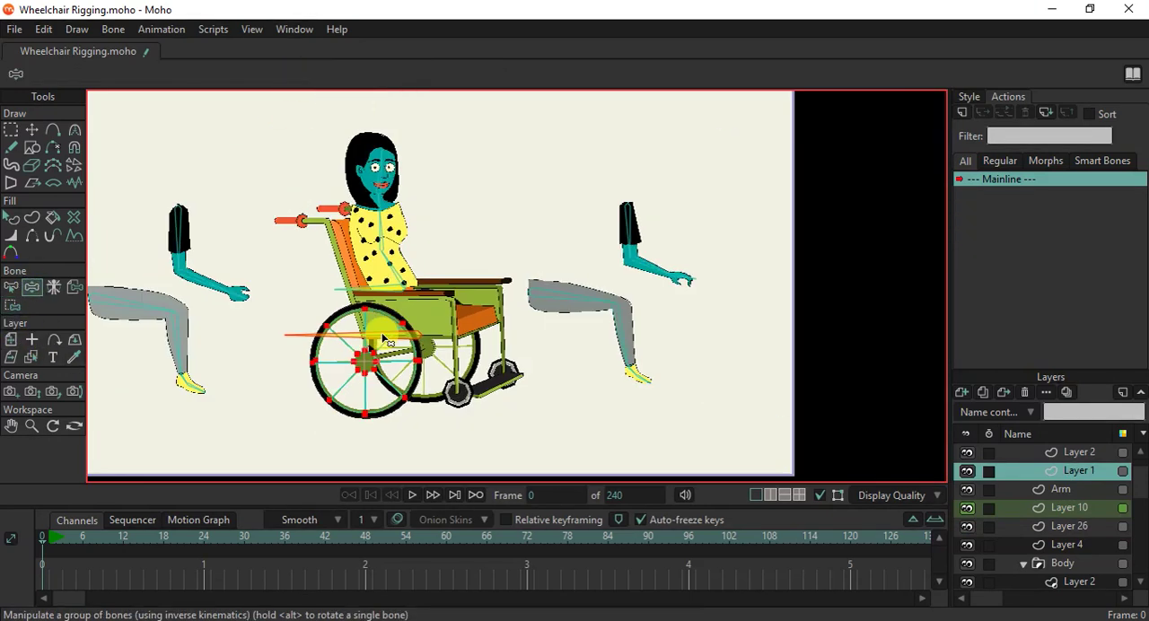
pyautogui.moveTo(412, 357); pyautogui.dragTo(386, 359)
pyautogui.scroll(2, 388, 364)
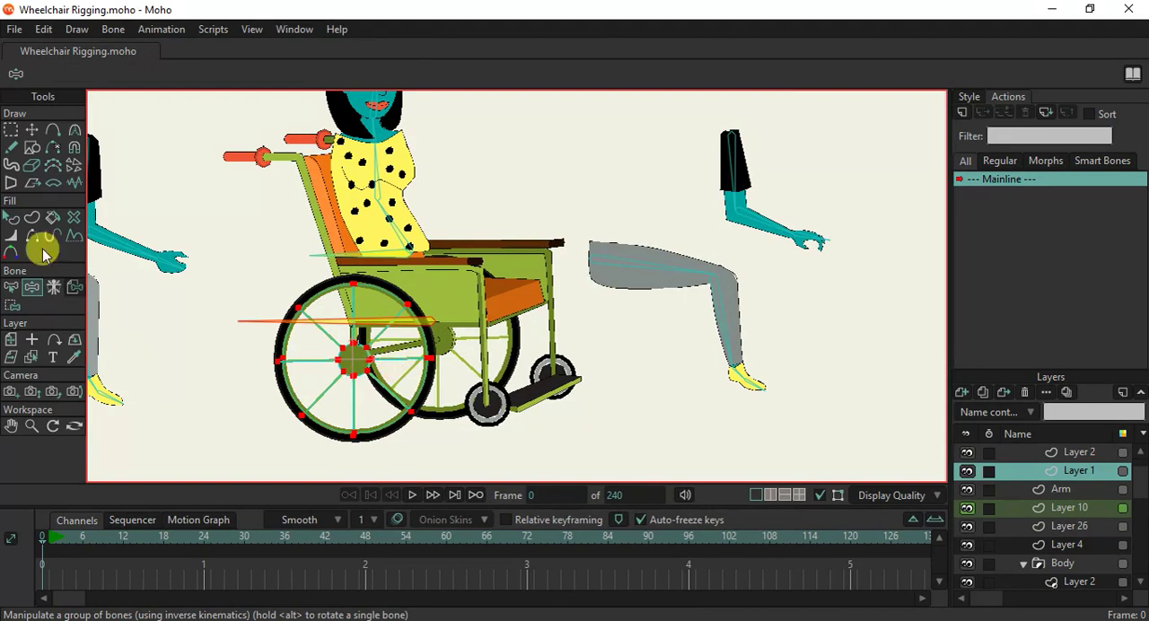
# Activate the WheelChair bone layer, select bone B1 and check how the bones are parented.
pyautogui.scroll(1, 1032, 445)
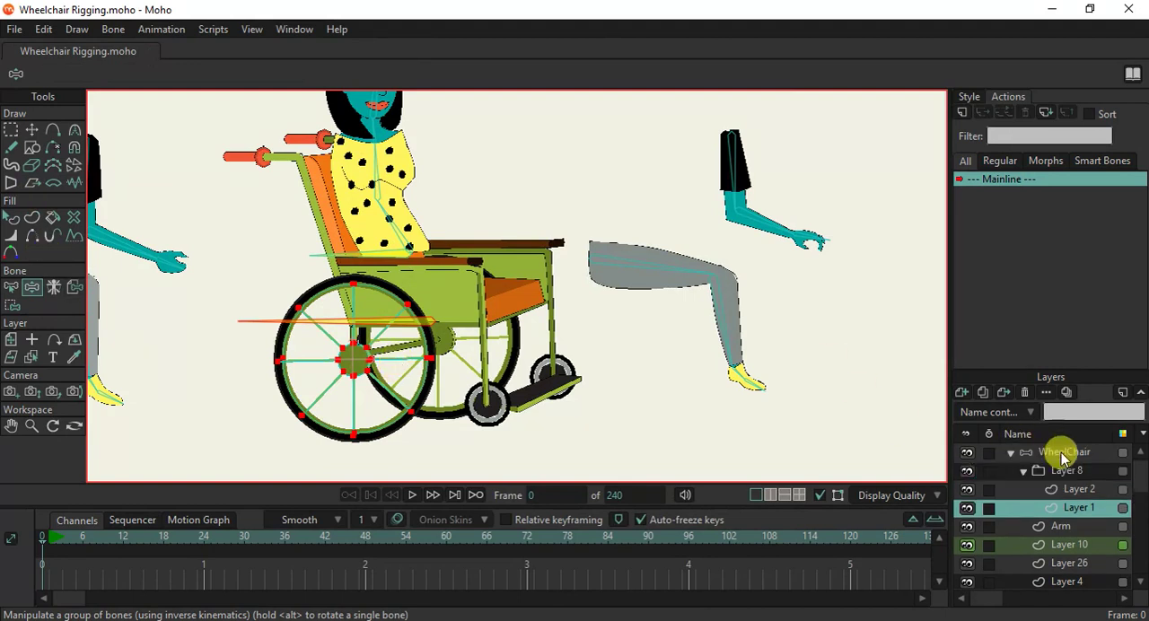
pyautogui.click(1062, 456)
pyautogui.click(11, 130)
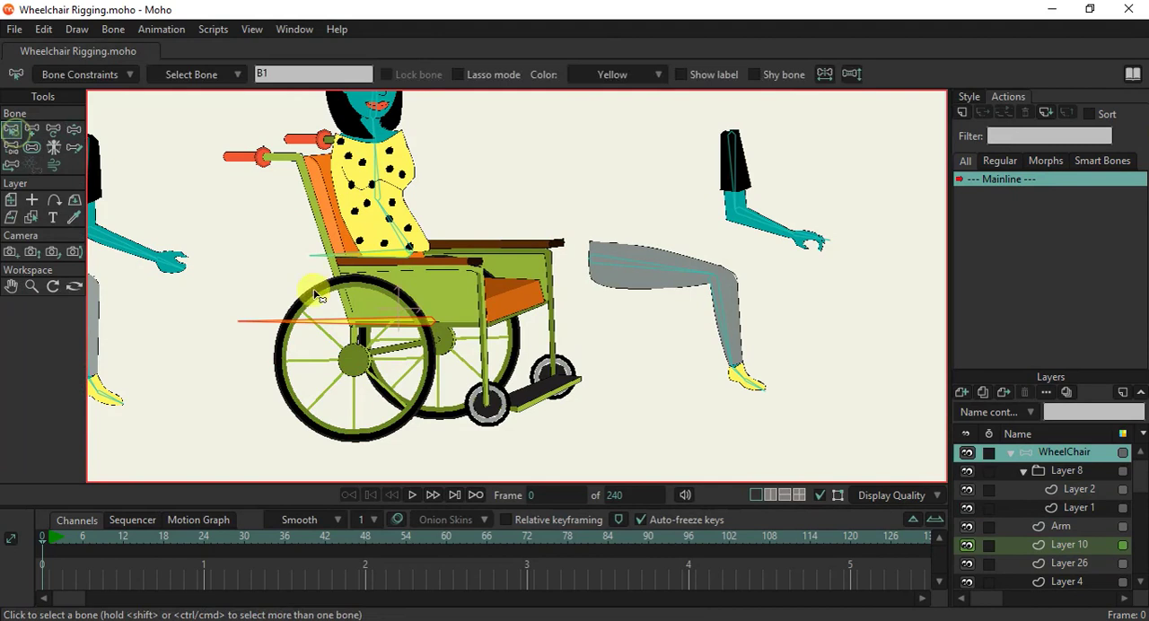
pyautogui.click(314, 323)
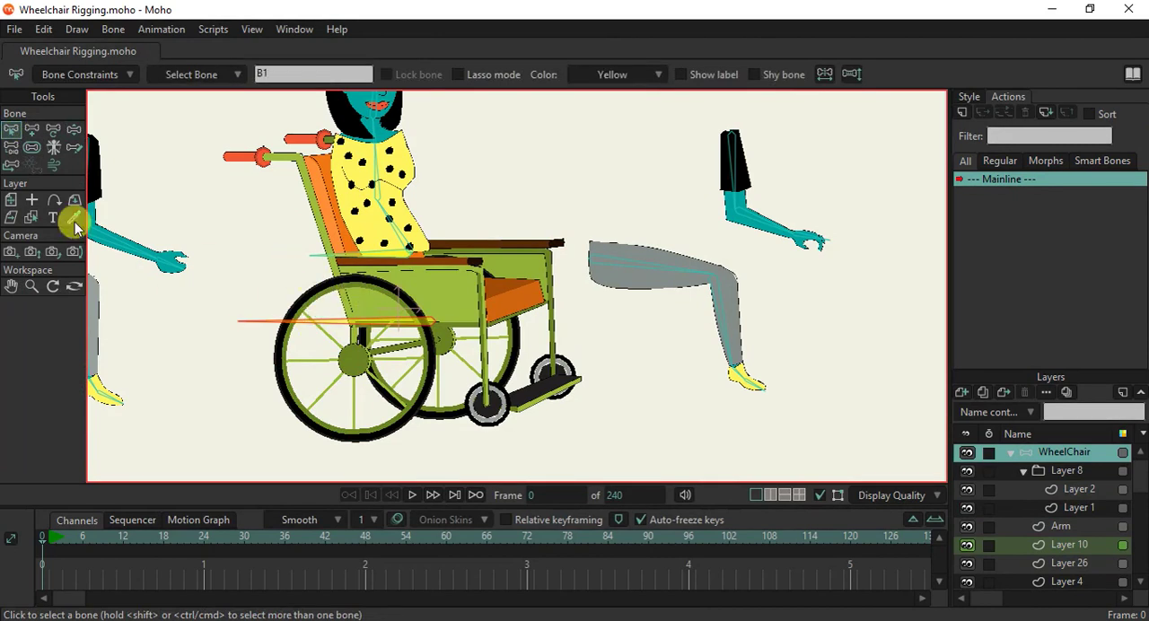
pyautogui.click(10, 148)
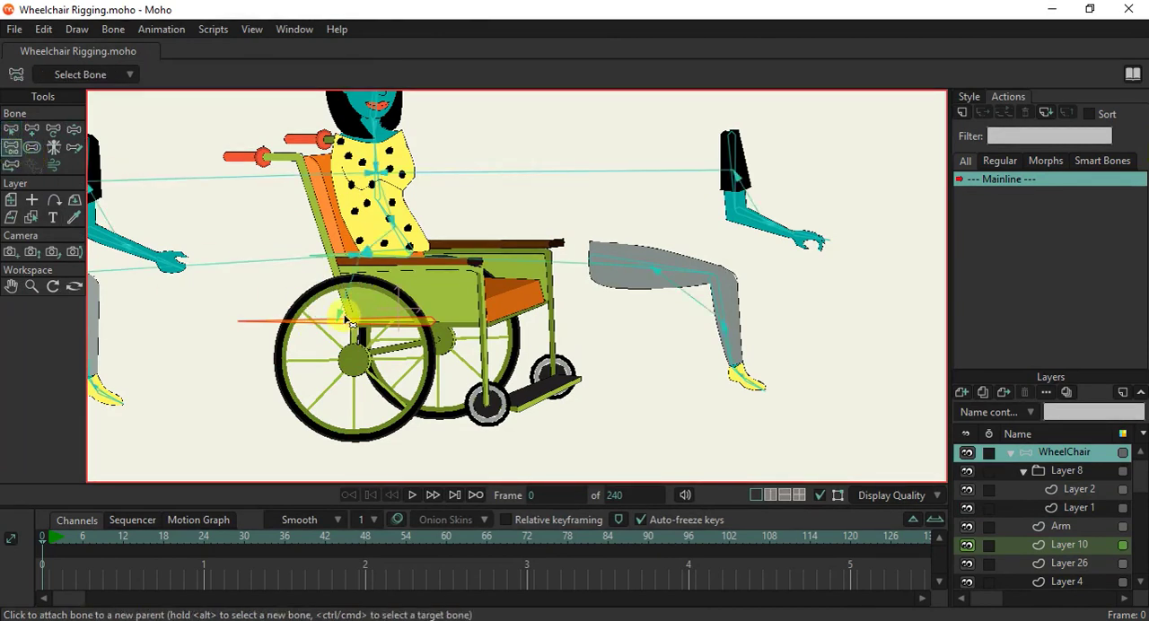
# Deselect all bones and draw an unparented vertical bone upward from the far rear wheel's hub.
pyautogui.click(32, 129)
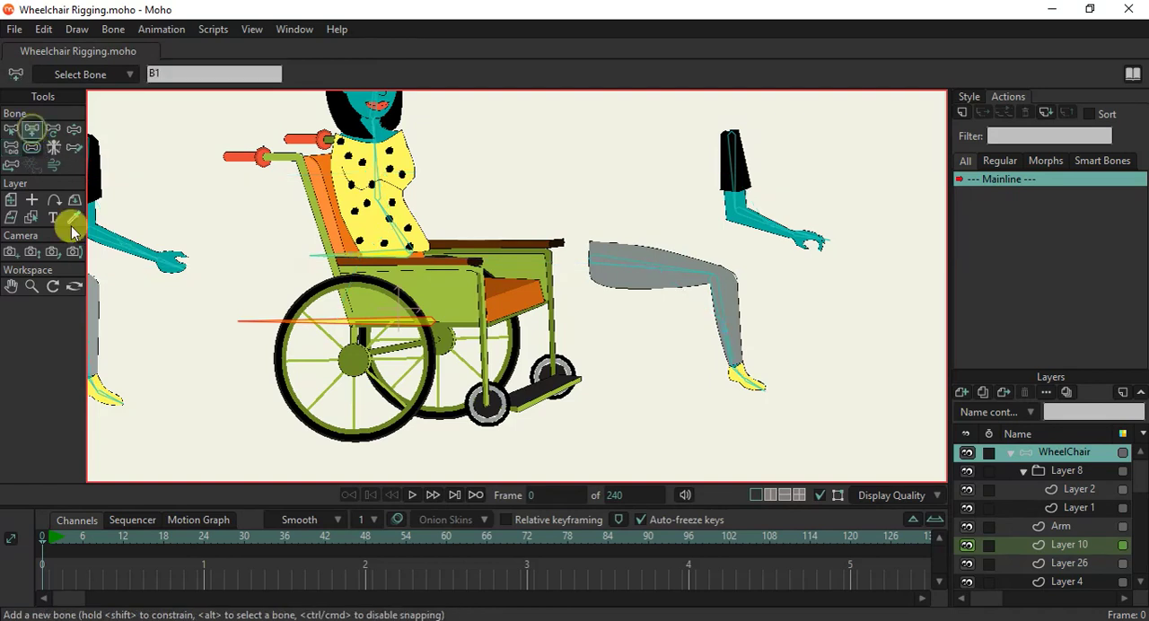
pyautogui.click(151, 381)
pyautogui.scroll(-1, 395, 413)
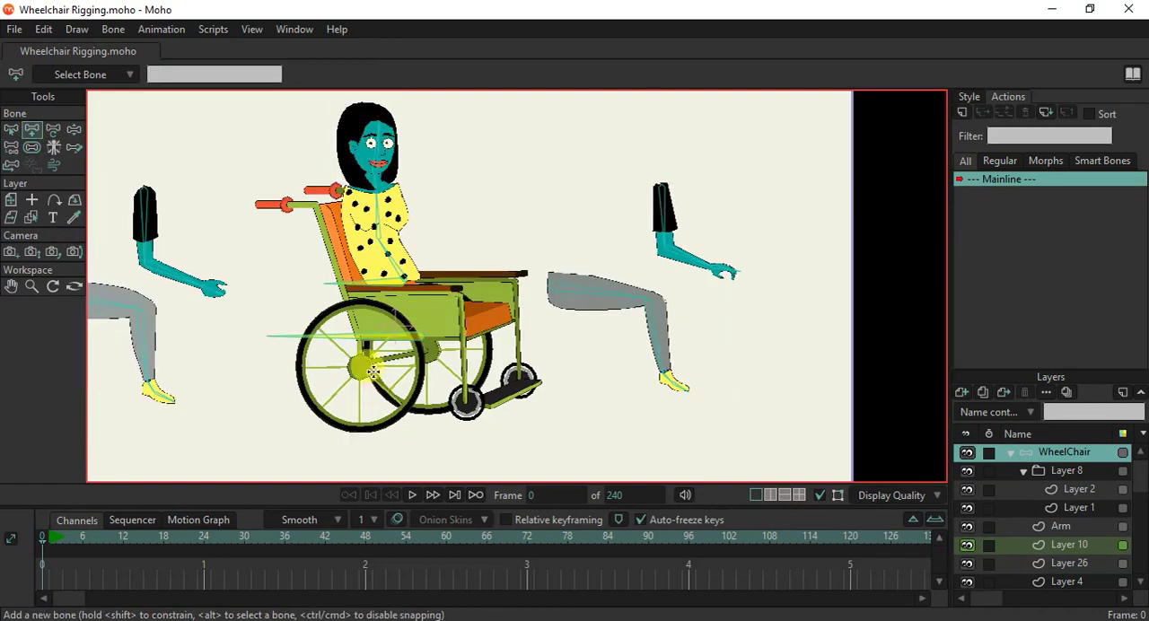
pyautogui.scroll(2, 369, 401)
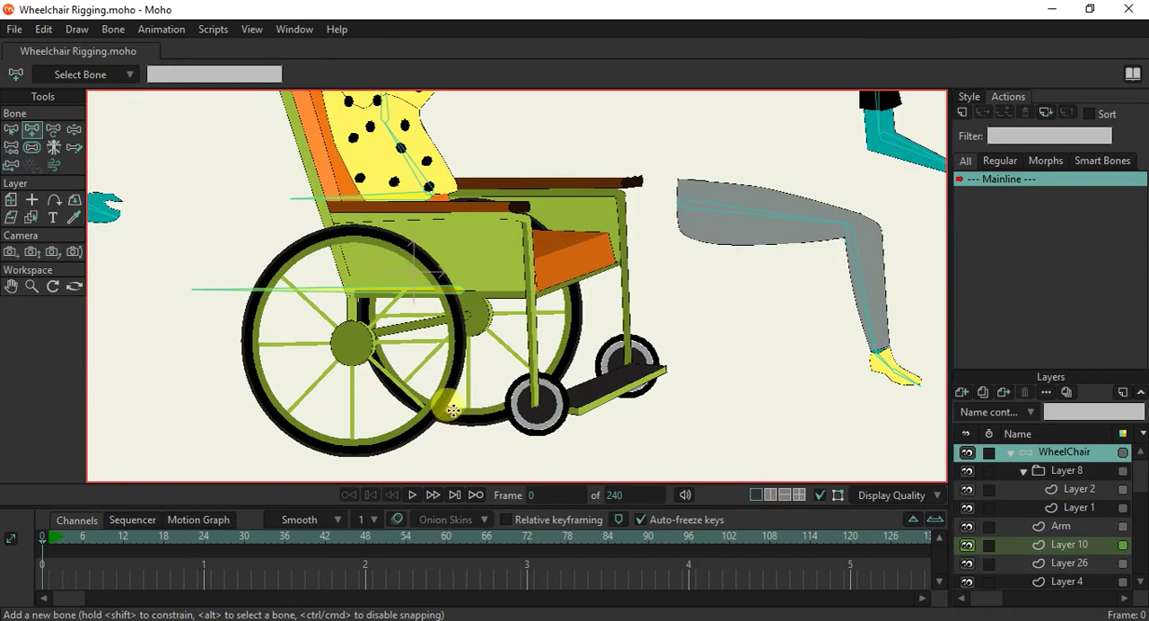
pyautogui.moveTo(478, 332); pyautogui.dragTo(477, 251)
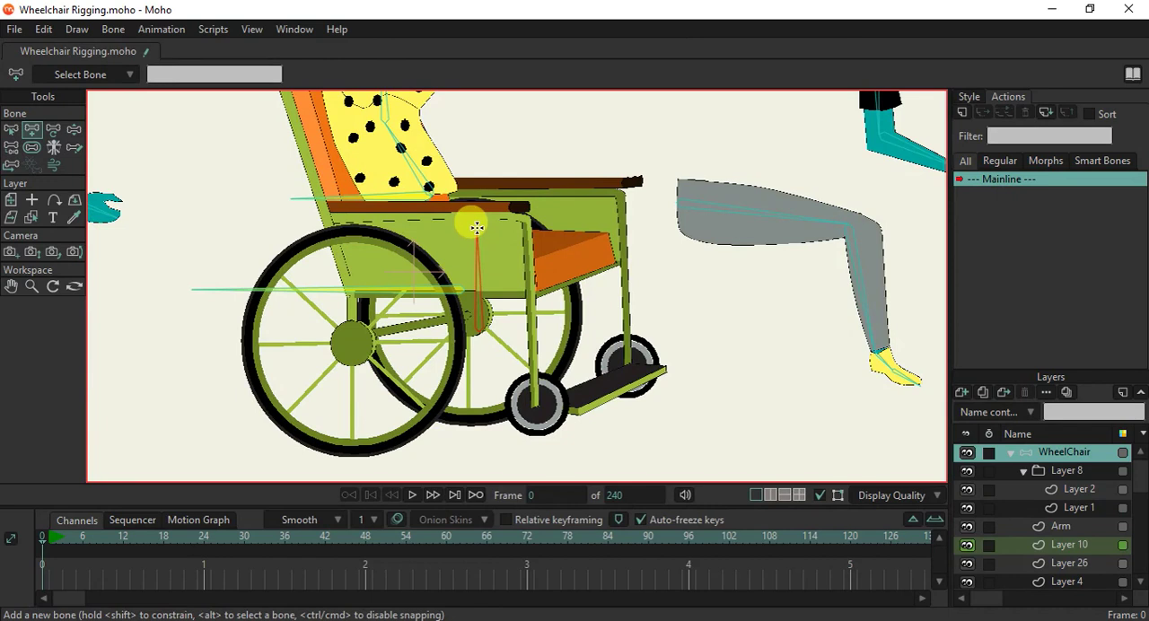
# Check the new vertical bone's strength area and parenting, and select bone B1.
pyautogui.click(31, 148)
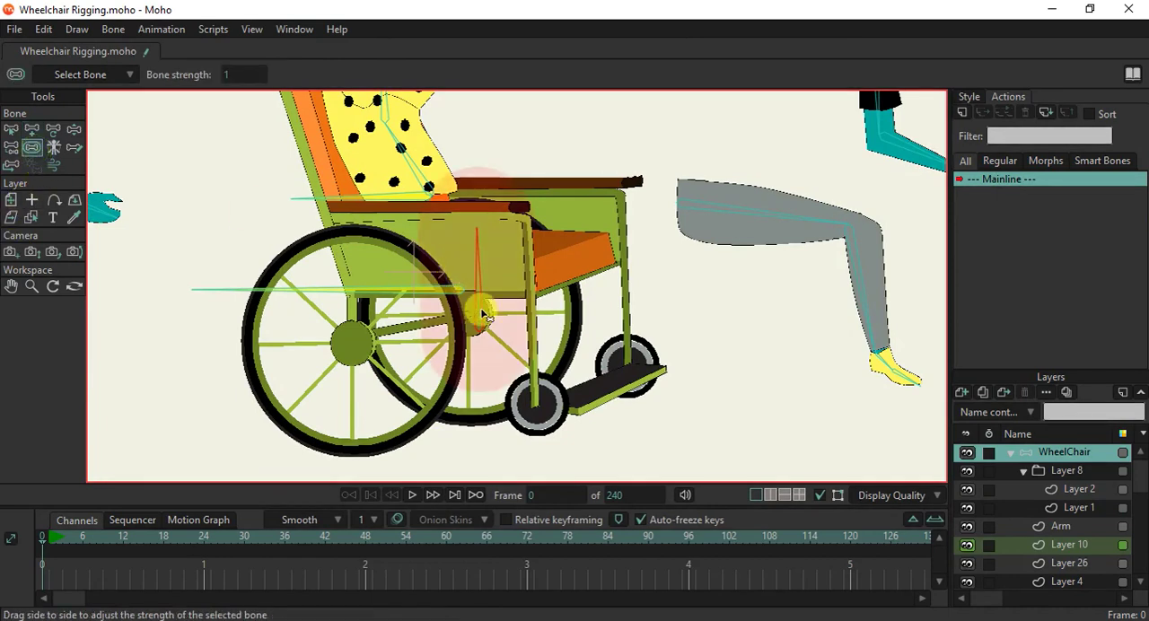
pyautogui.click(12, 151)
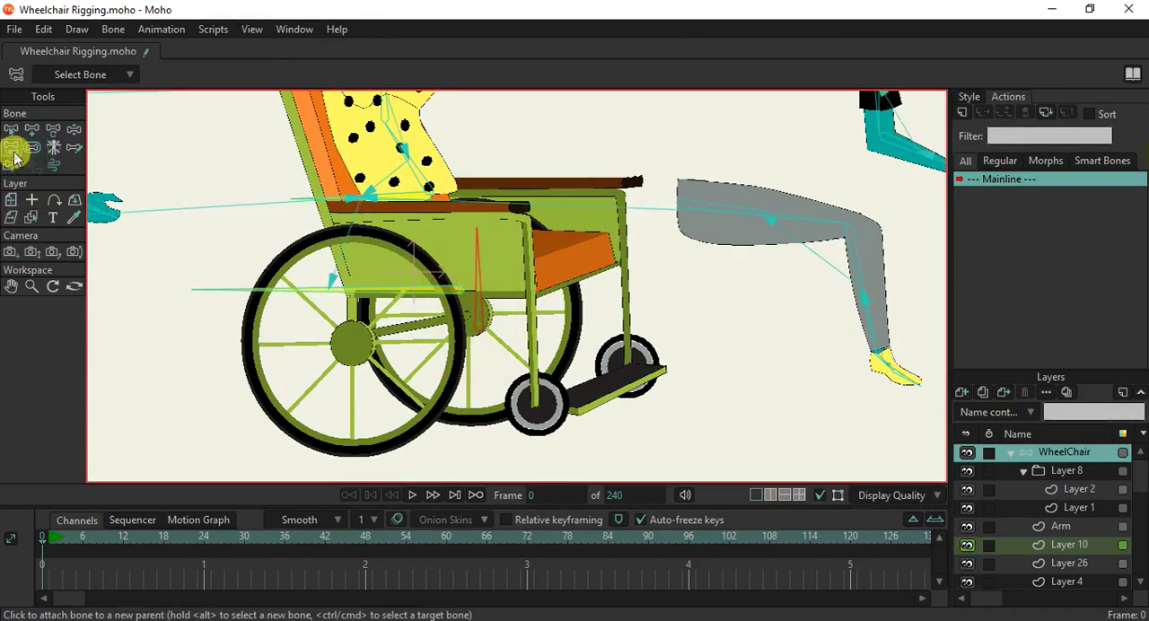
pyautogui.click(11, 130)
pyautogui.click(314, 289)
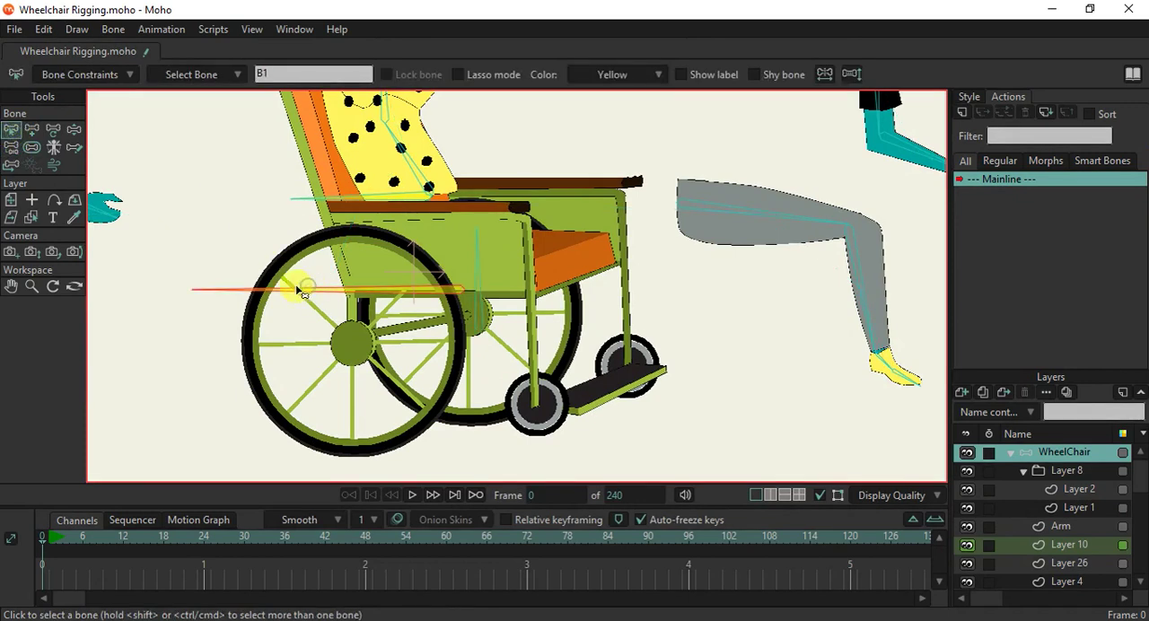
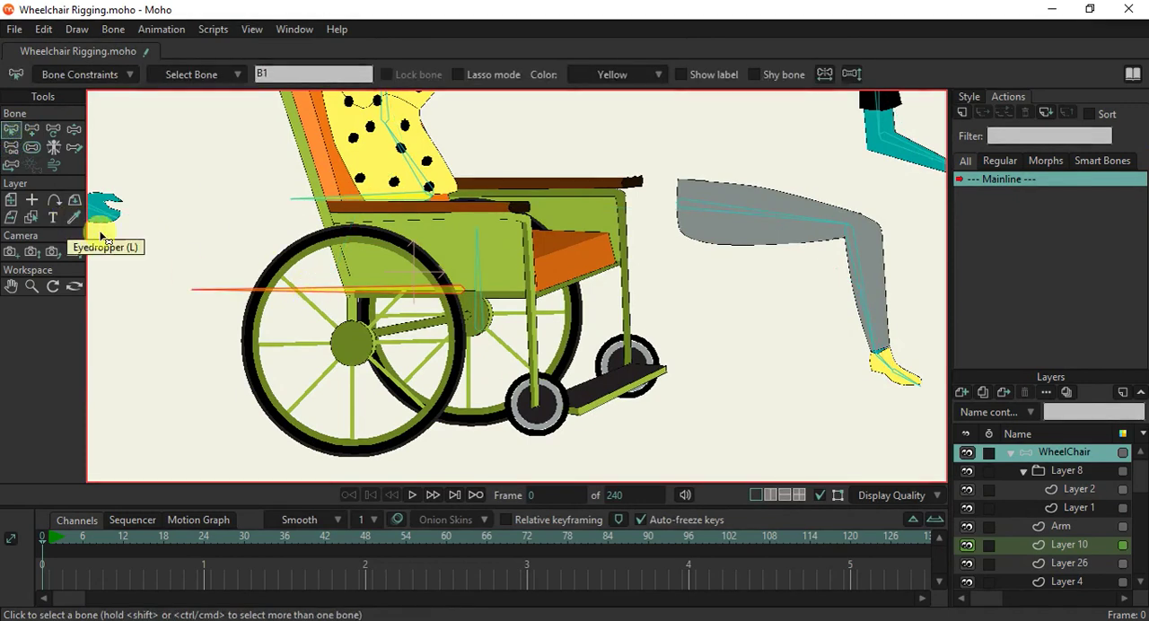
# Check the parenting of the far-wheel bone and test how the wheelchair rig follows using Manipulate Bones.
pyautogui.click(476, 314)
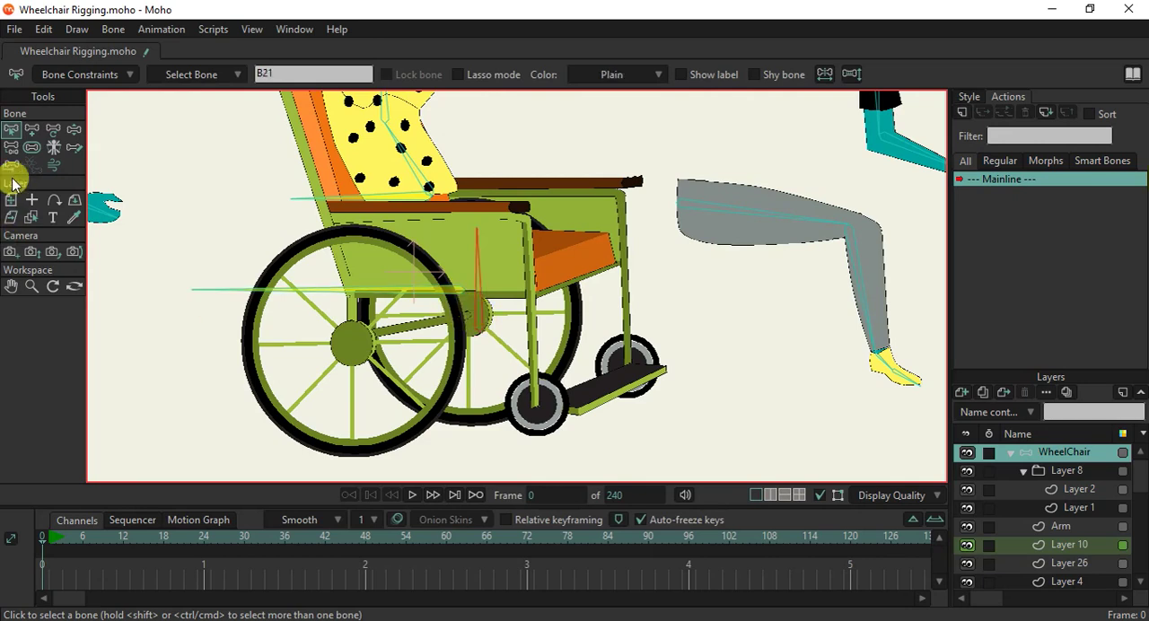
pyautogui.click(11, 147)
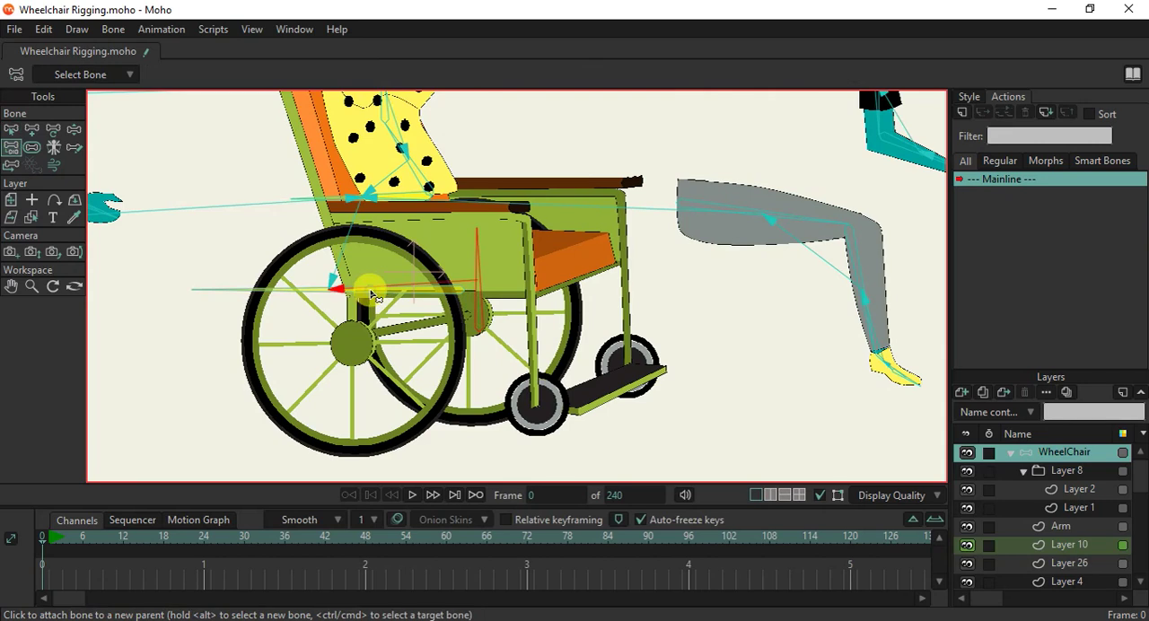
pyautogui.scroll(-1, 368, 309)
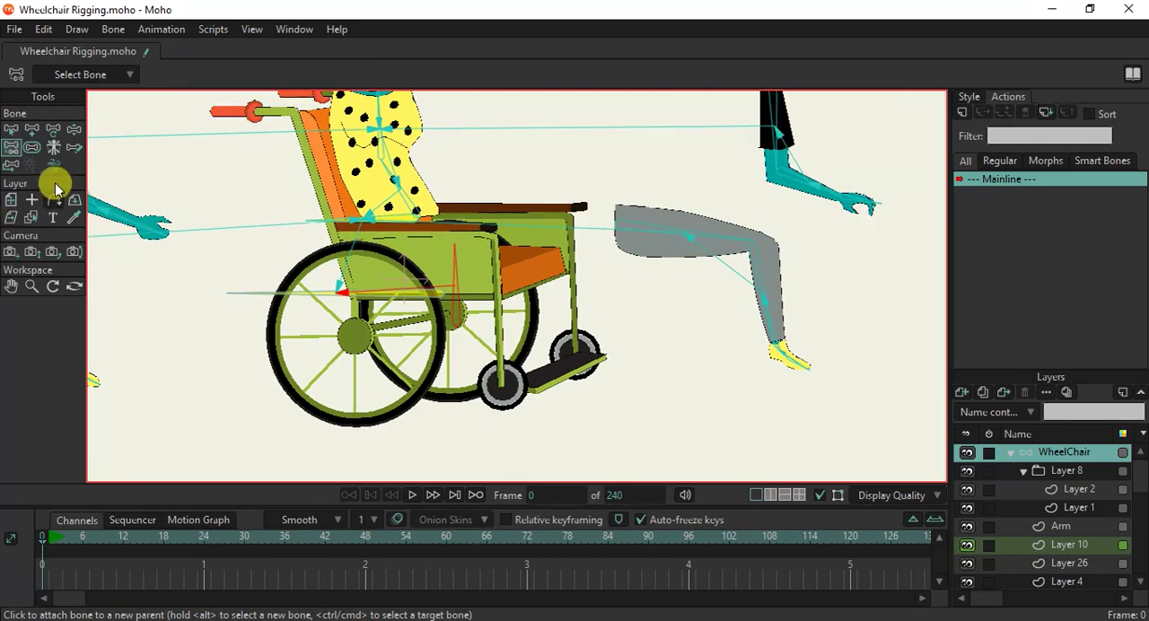
pyautogui.click(73, 129)
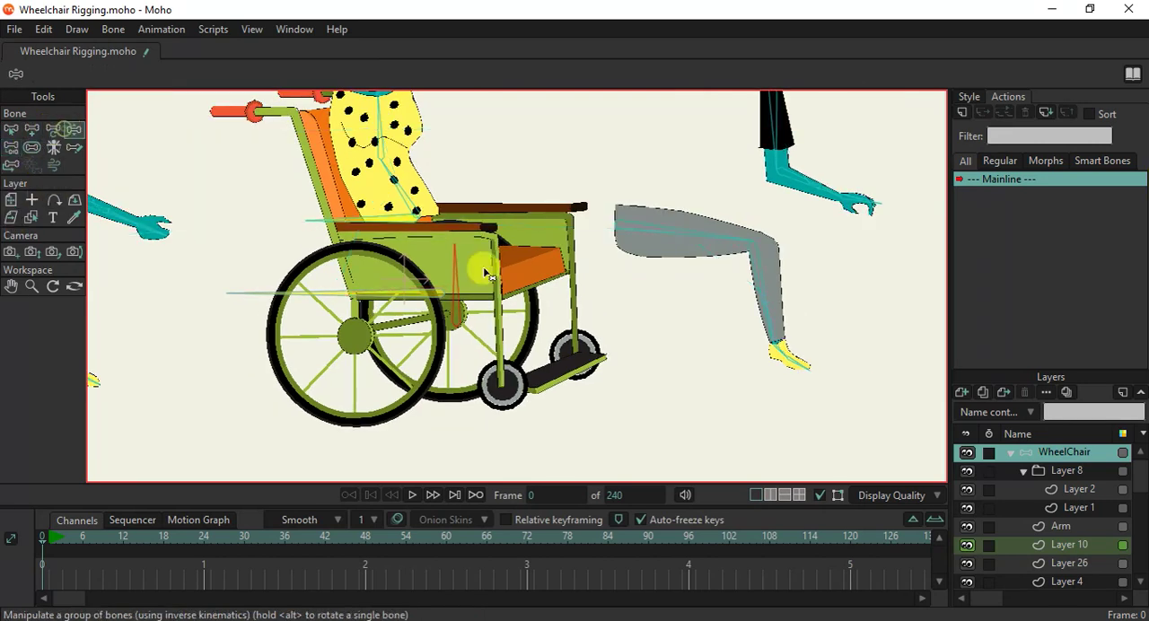
pyautogui.scroll(2, 386, 322)
pyautogui.scroll(-1, 386, 321)
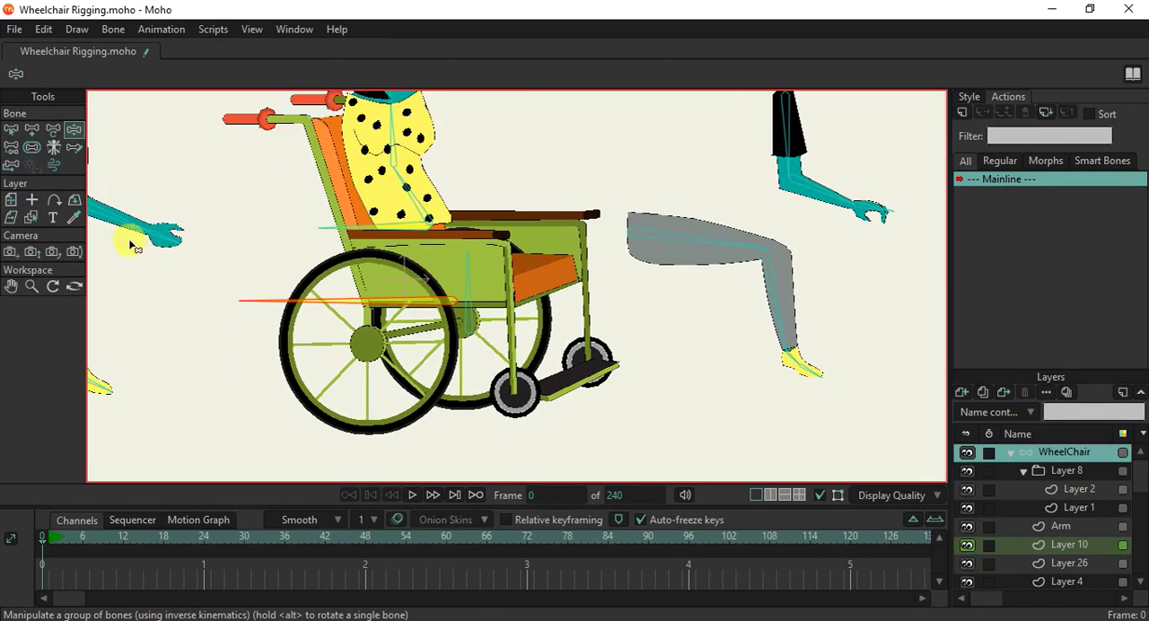
# Test-move the wheelchair bone with Transform Bone and undo the move.
pyautogui.click(53, 130)
pyautogui.click(456, 256)
pyautogui.moveTo(456, 258); pyautogui.dragTo(482, 244)
pyautogui.hotkey('ctrl', 'z')
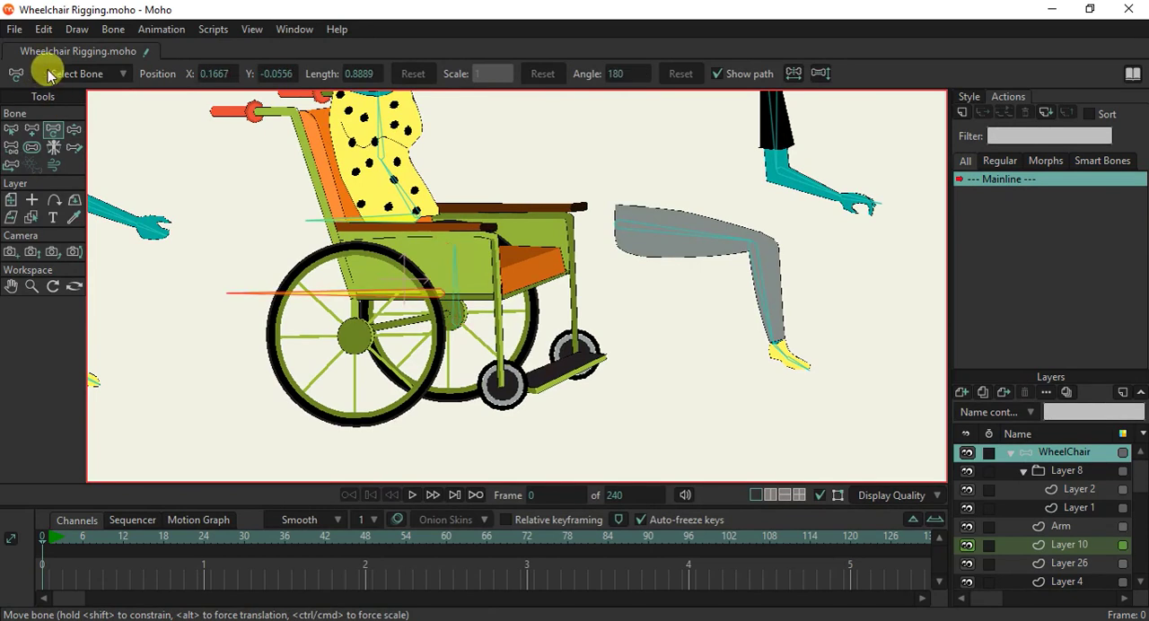
# View the constraint settings of wheelchair bone B1.
pyautogui.click(11, 130)
pyautogui.click(85, 75)
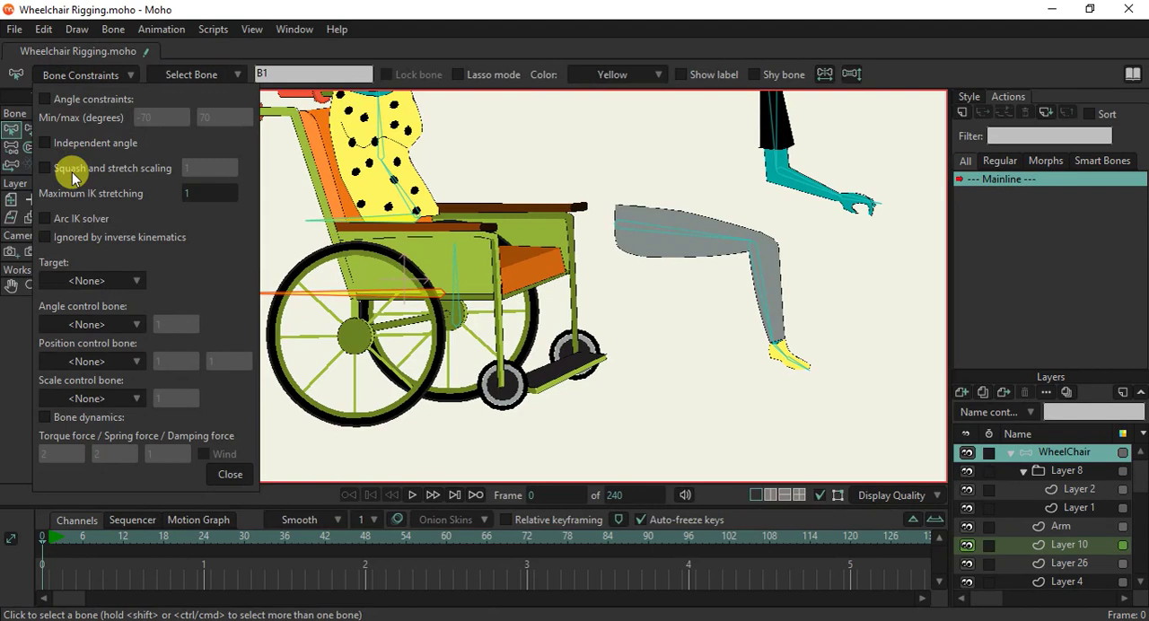
pyautogui.click(244, 480)
pyautogui.scroll(-3, 406, 360)
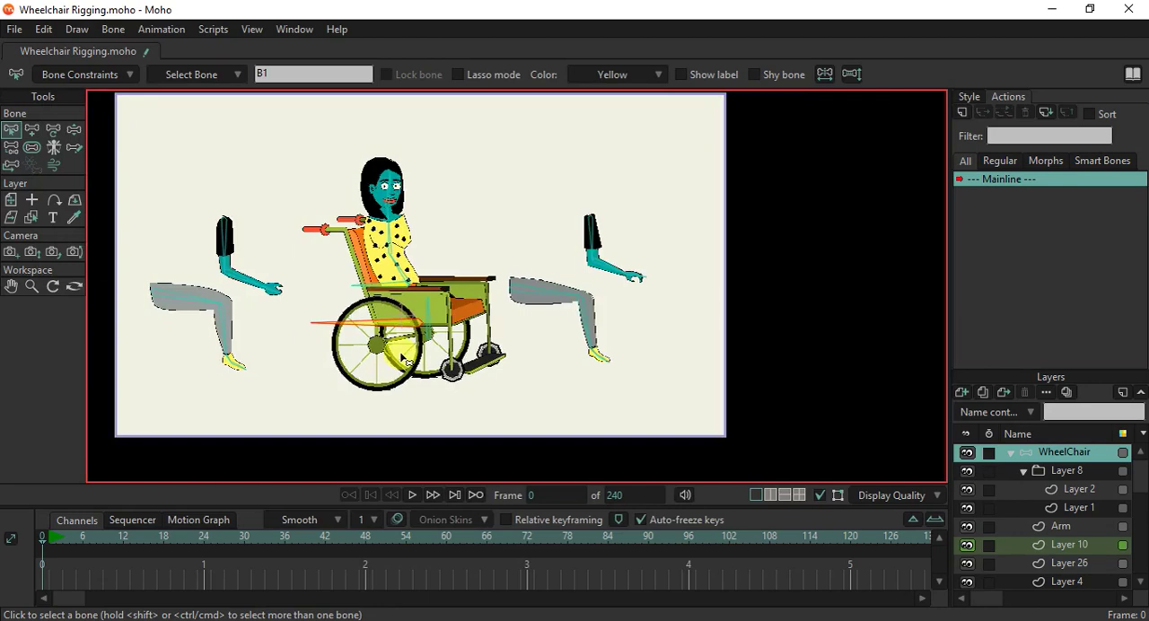
pyautogui.scroll(5, 405, 361)
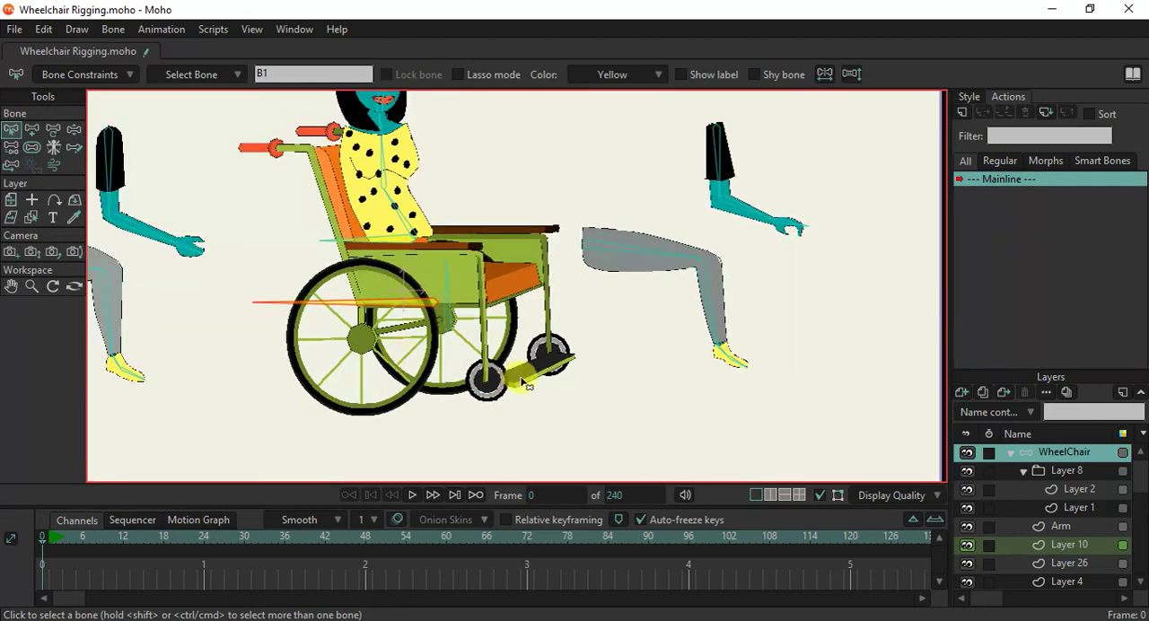
pyautogui.scroll(3, 499, 376)
pyautogui.scroll(-5, 516, 343)
pyautogui.scroll(2, 493, 347)
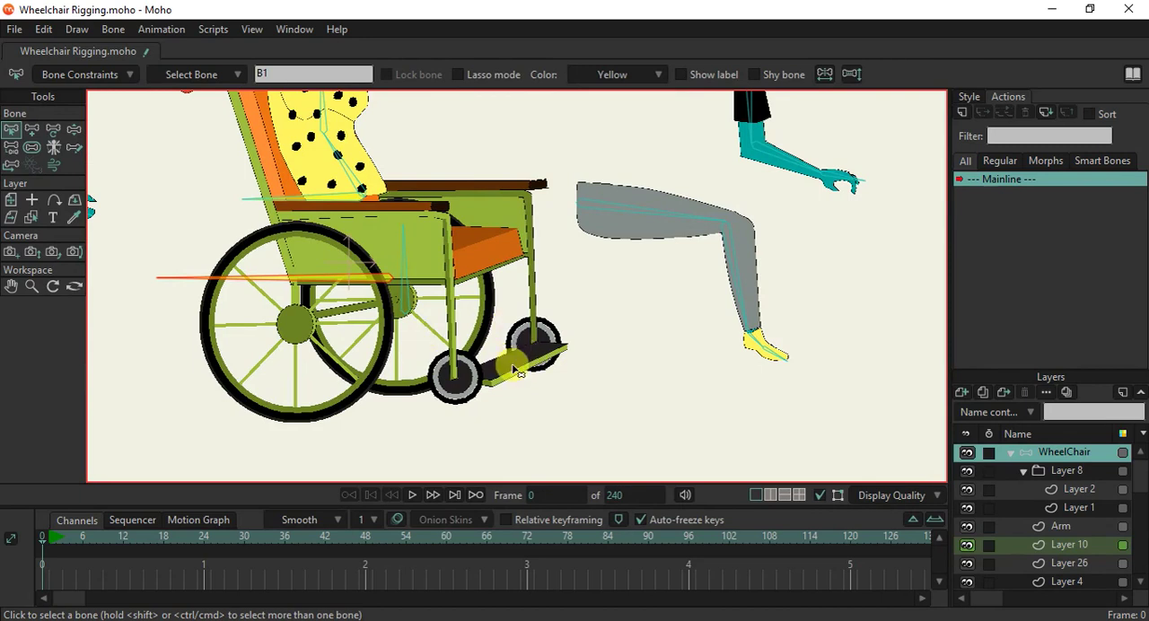
pyautogui.scroll(-6, 516, 369)
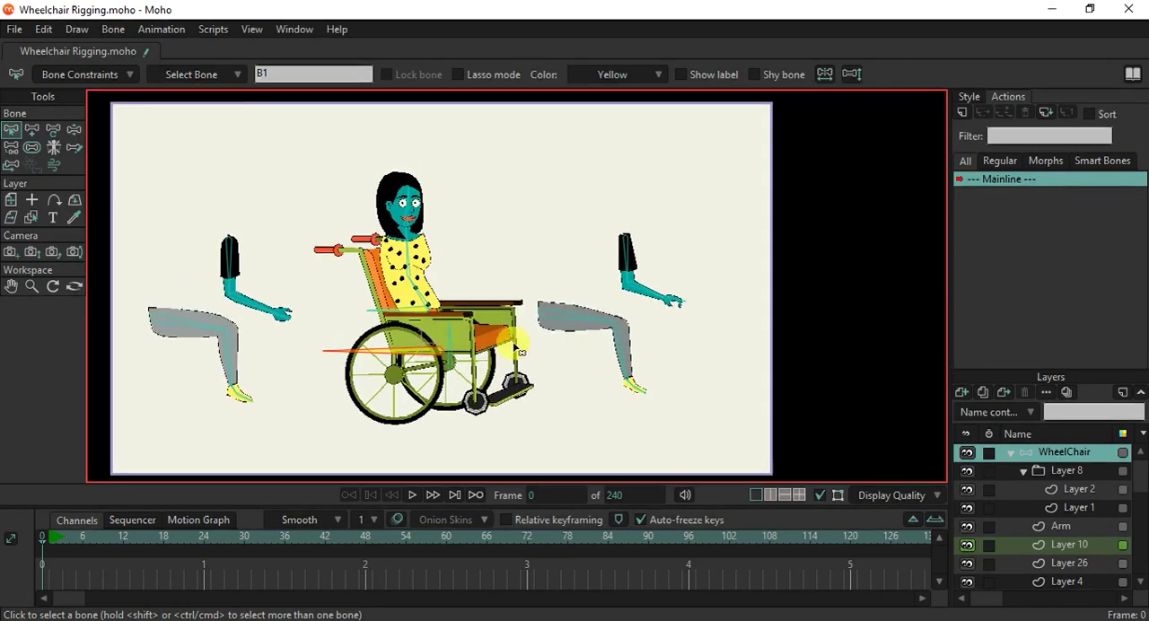
pyautogui.scroll(2, 518, 350)
pyautogui.scroll(-3, 581, 326)
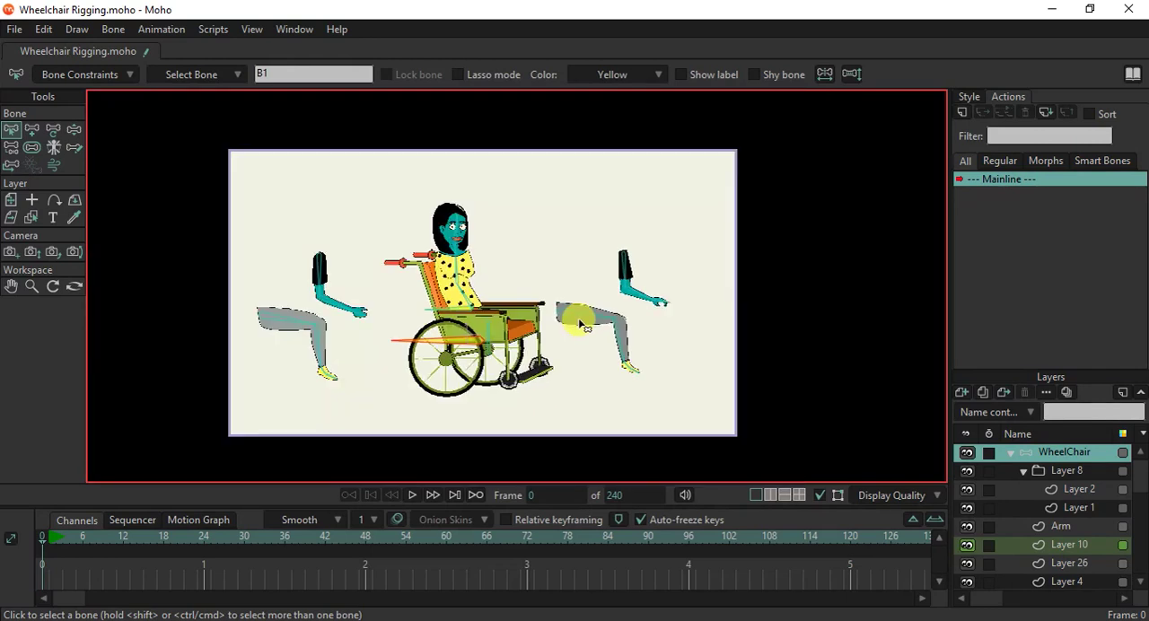
# Select forearm bone B8 of the detached arm behind the wheelchair and test-bend its elbow with Manipulate Bones.
pyautogui.scroll(1, 581, 325)
pyautogui.click(74, 130)
pyautogui.moveTo(277, 235); pyautogui.dragTo(280, 269)
pyautogui.click(11, 130)
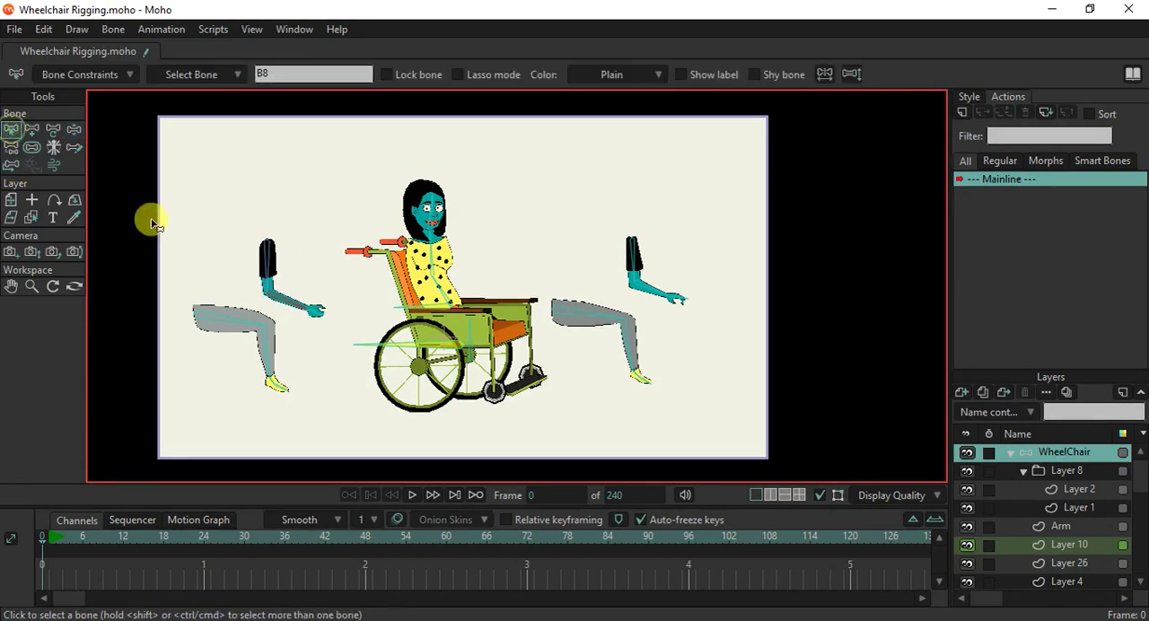
pyautogui.scroll(2, 269, 309)
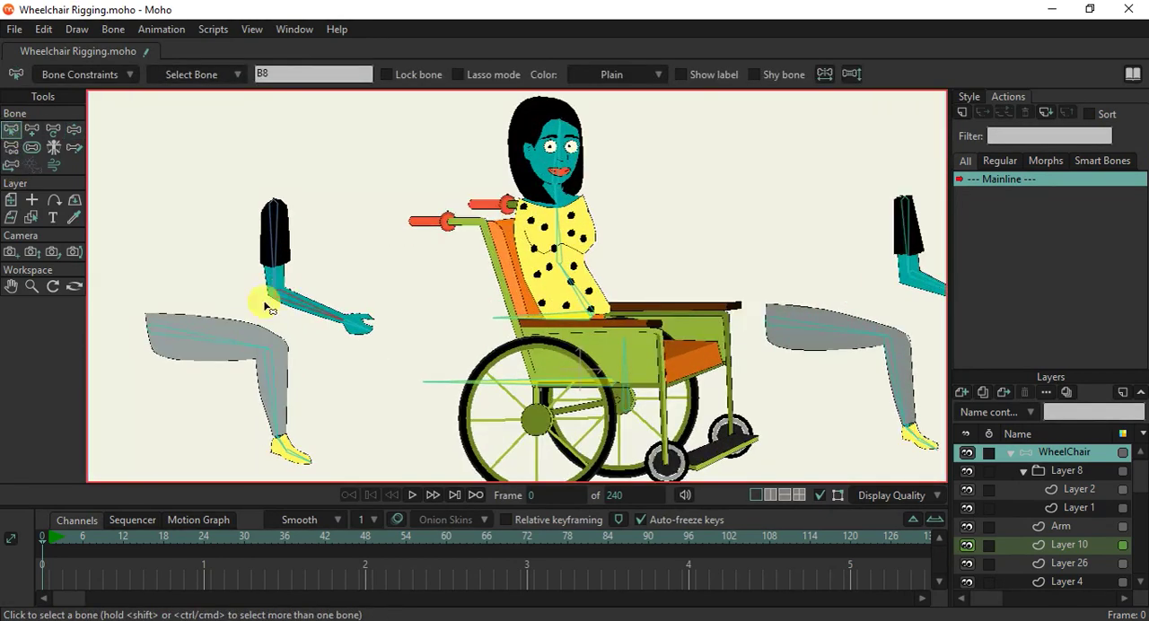
pyautogui.click(74, 129)
pyautogui.moveTo(314, 313); pyautogui.dragTo(266, 392)
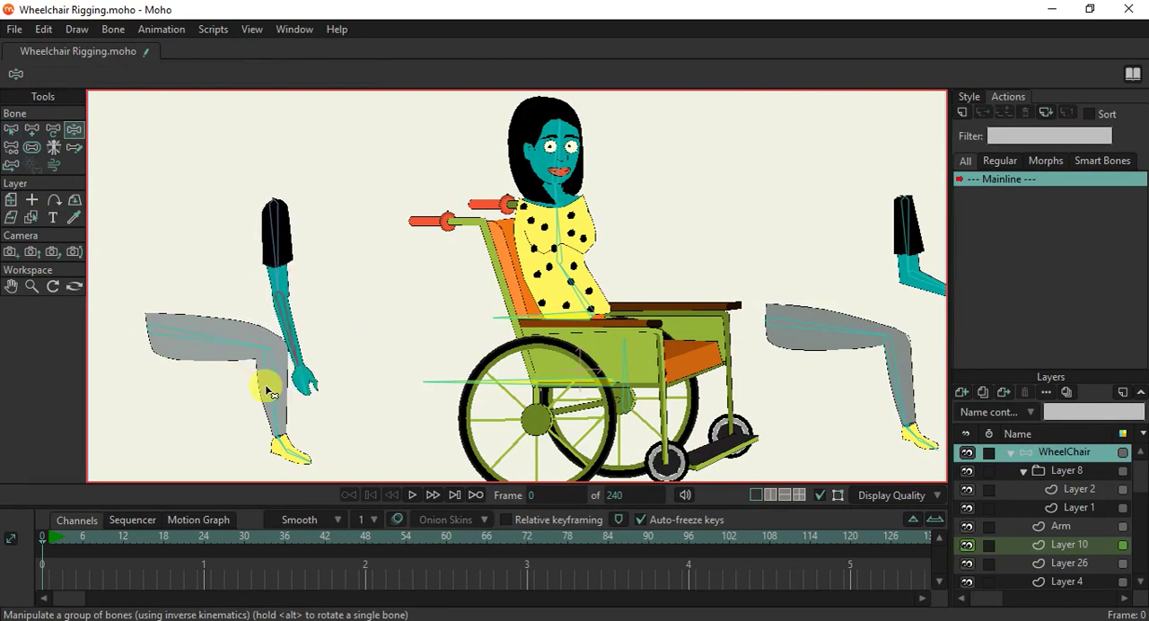
pyautogui.click(11, 130)
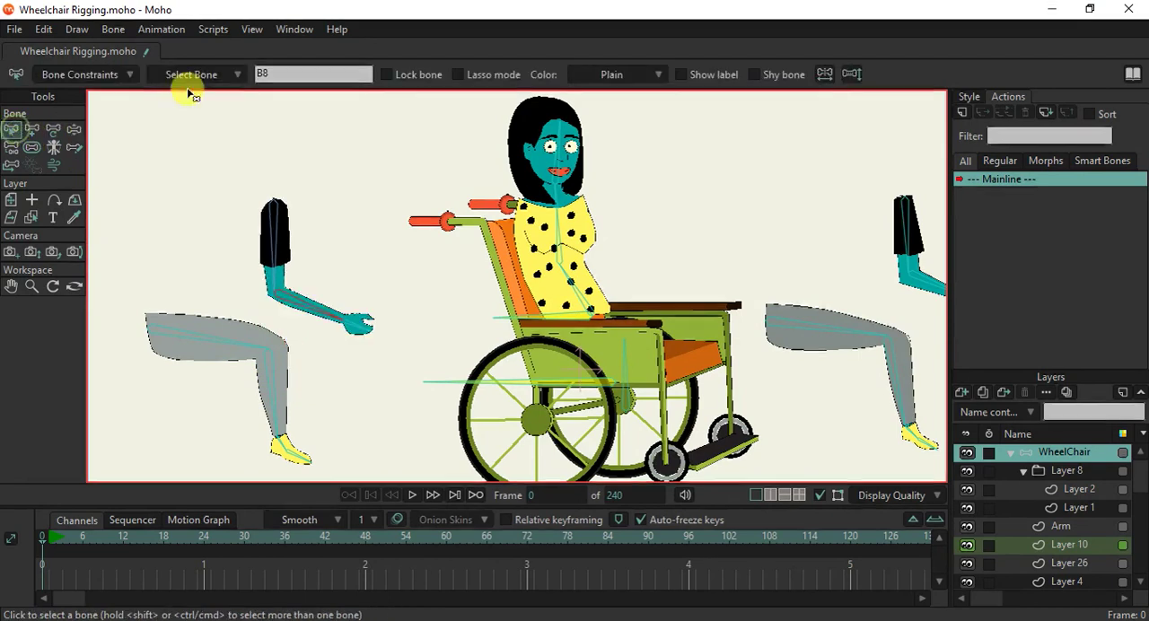
# Enable angle constraints on forearm bone B8 and set the maximum angle to 100 degrees.
pyautogui.click(126, 72)
pyautogui.scroll(-3, 366, 266)
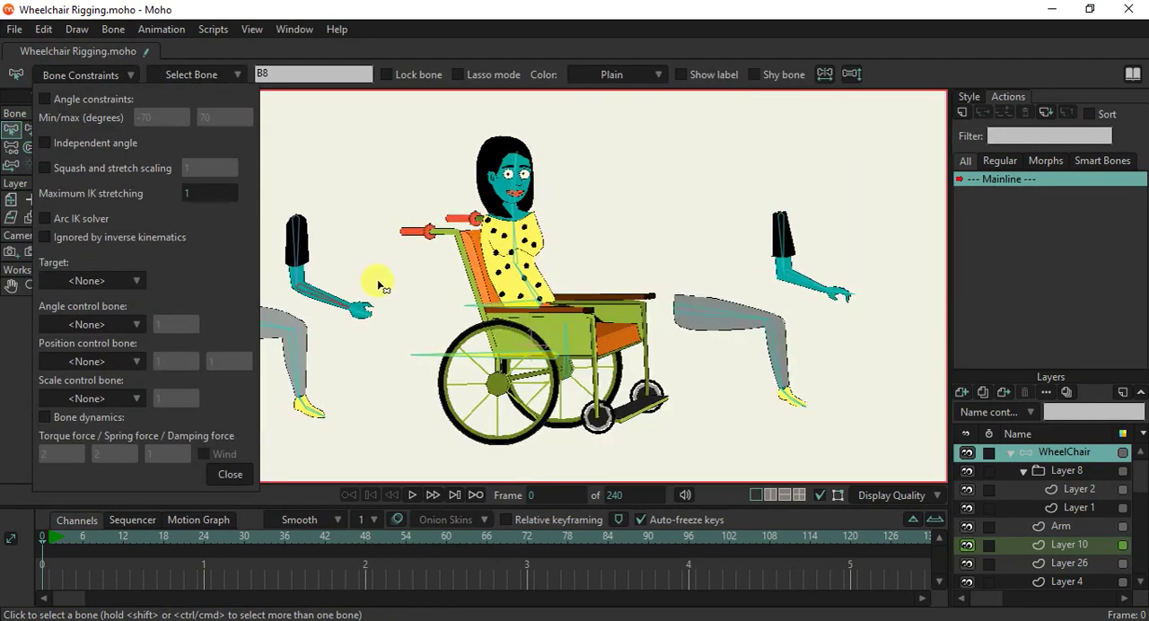
pyautogui.click(235, 473)
pyautogui.scroll(4, 392, 246)
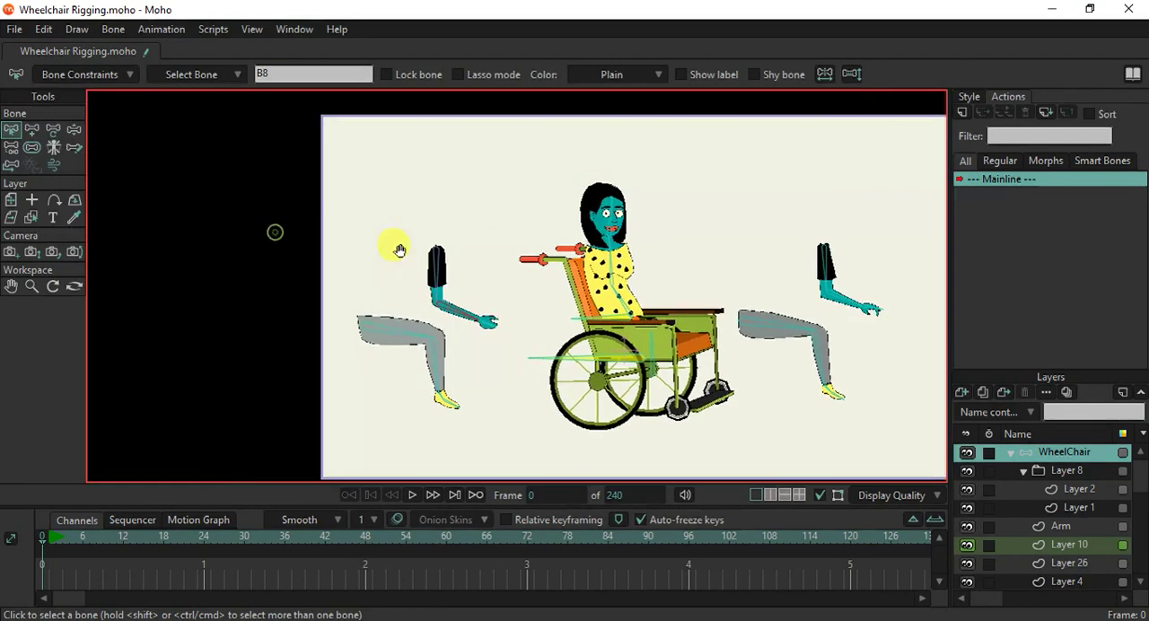
pyautogui.moveTo(457, 240); pyautogui.dragTo(480, 196)
pyautogui.click(91, 79)
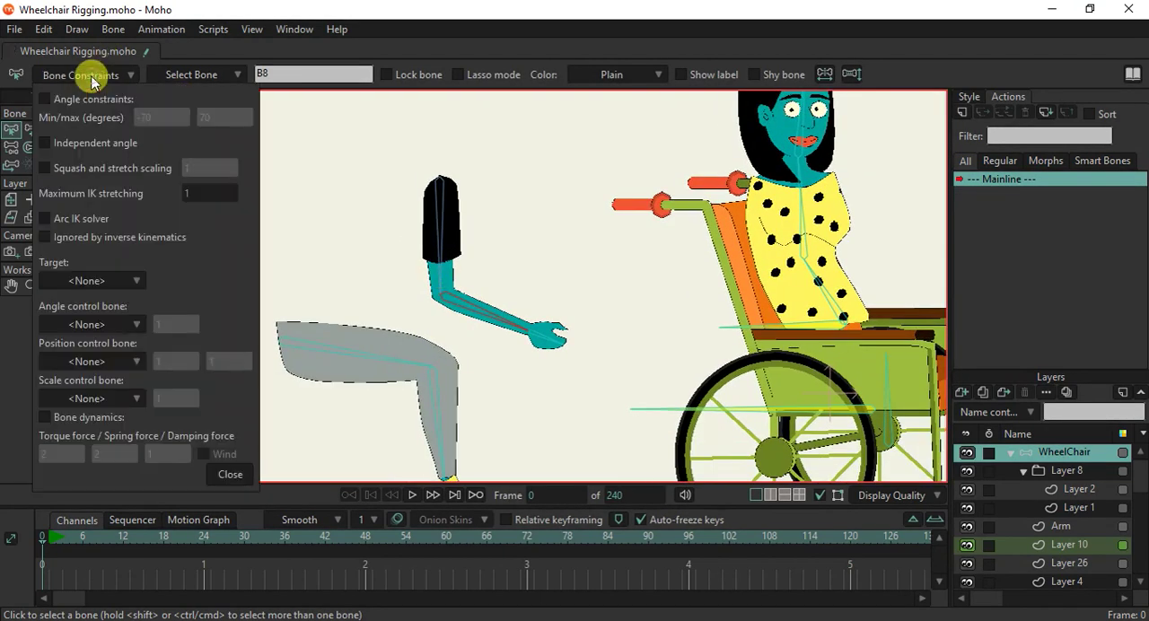
pyautogui.click(99, 103)
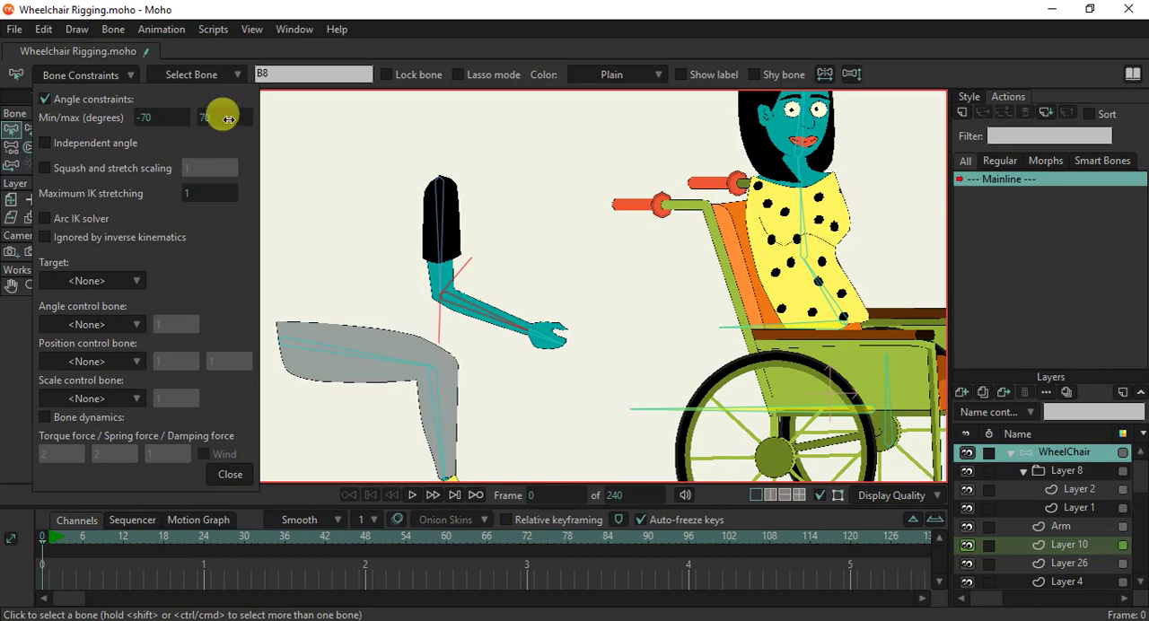
pyautogui.moveTo(243, 119); pyautogui.dragTo(272, 118)
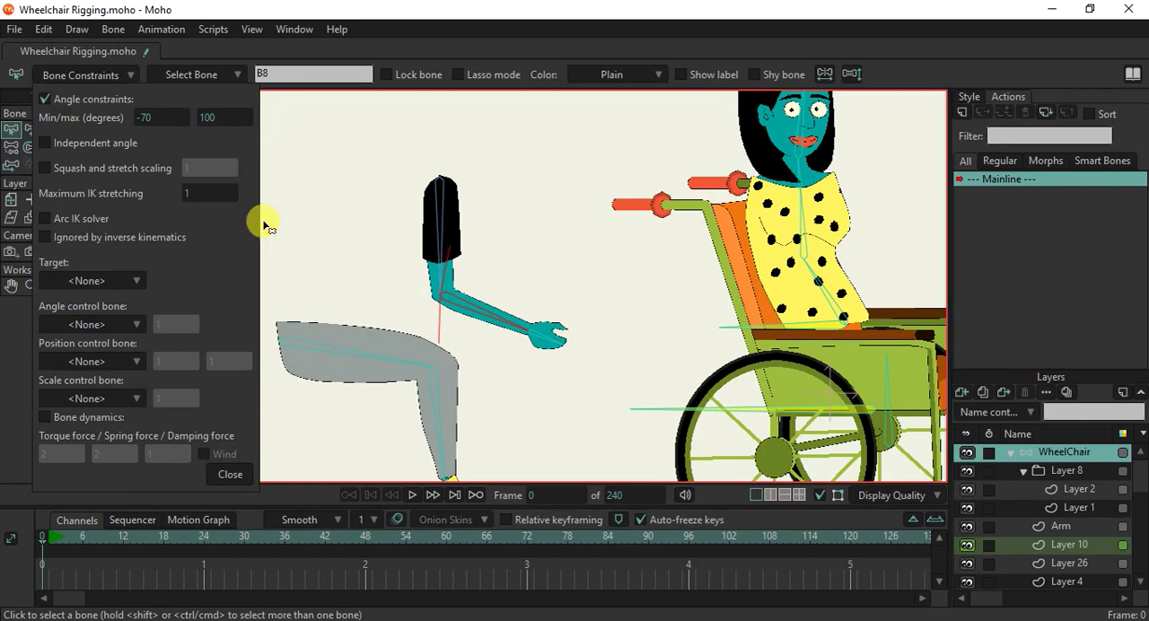
pyautogui.click(230, 474)
# Test-bend the forearm with Manipulate Bones to check its angle limits.
pyautogui.click(75, 131)
pyautogui.moveTo(461, 320); pyautogui.dragTo(441, 363)
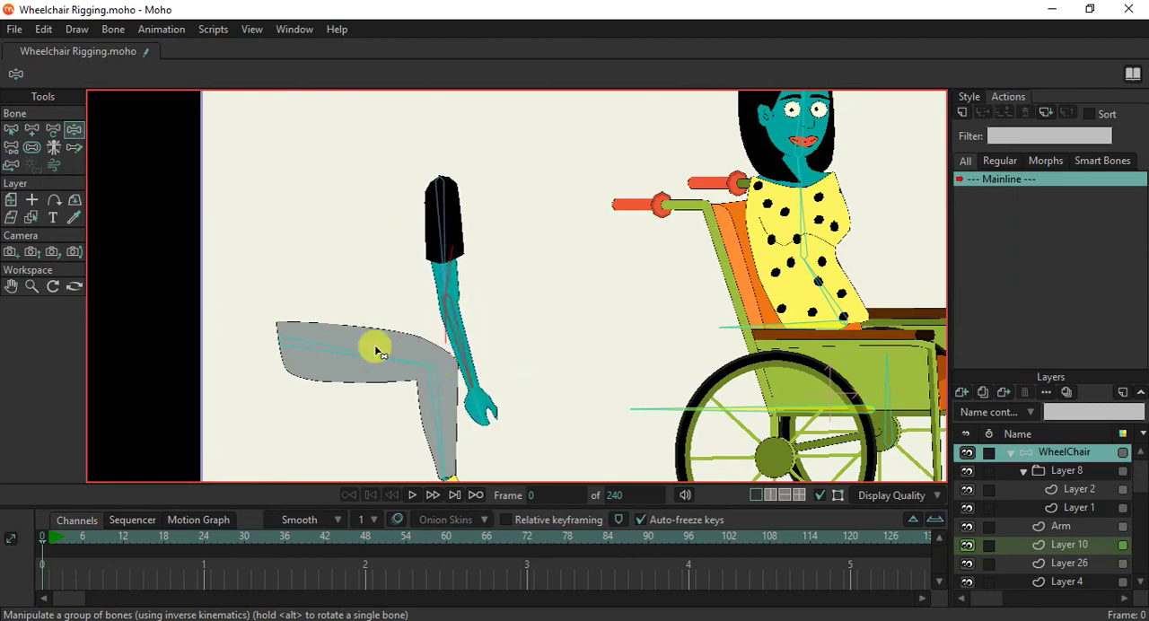
pyautogui.click(29, 130)
# Set forearm bone B8's minimum angle to -60 degrees and test-bend the arm against the new limit.
pyautogui.click(11, 129)
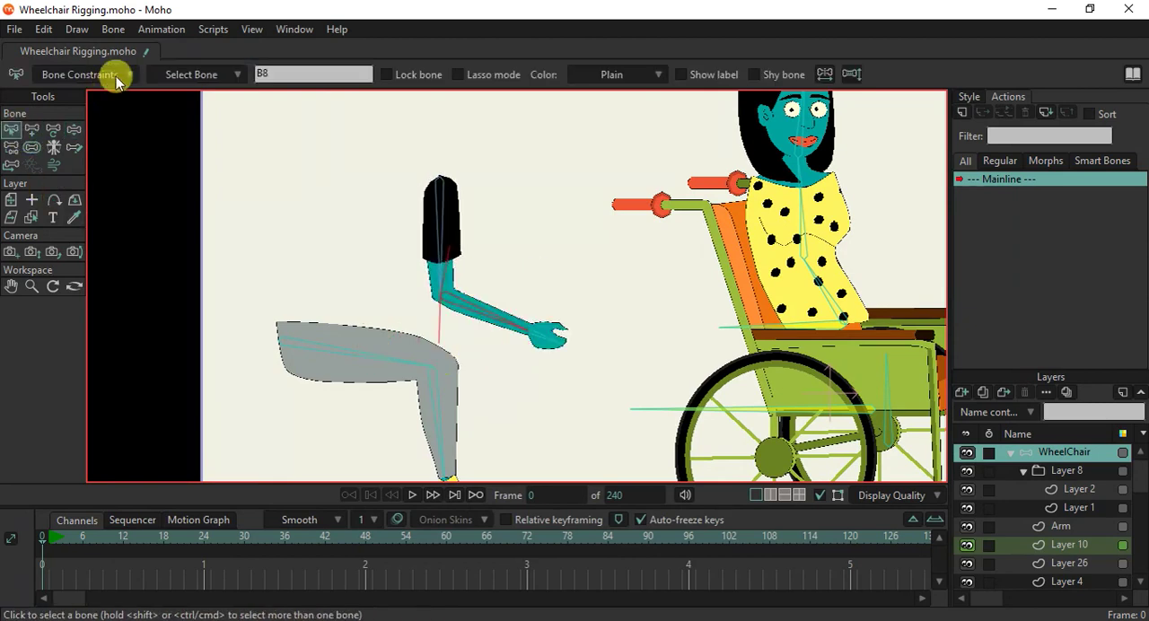
pyautogui.click(117, 75)
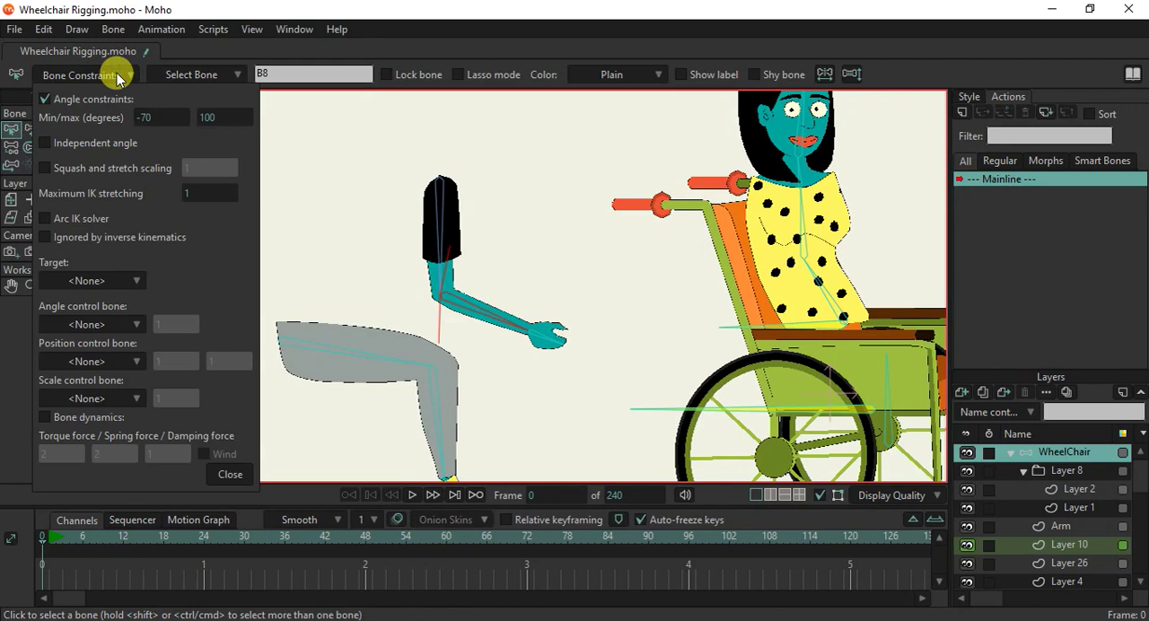
pyautogui.moveTo(146, 122)
pyautogui.mouseDown()
pyautogui.moveTo(132, 123)
pyautogui.moveTo(145, 128)
pyautogui.mouseUp()
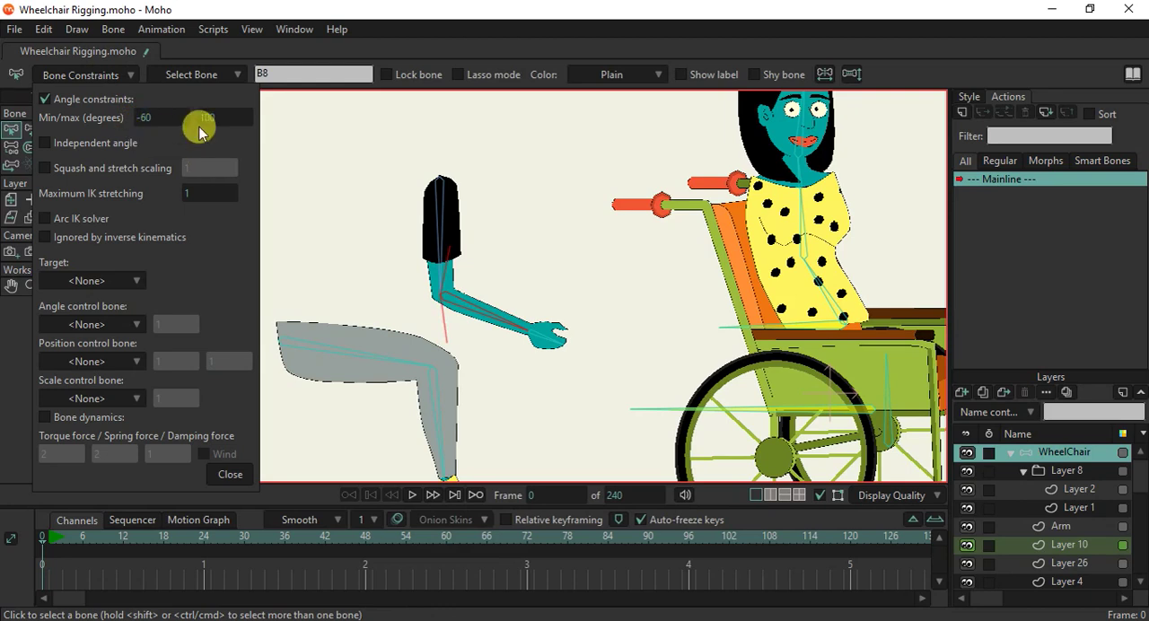
pyautogui.click(225, 477)
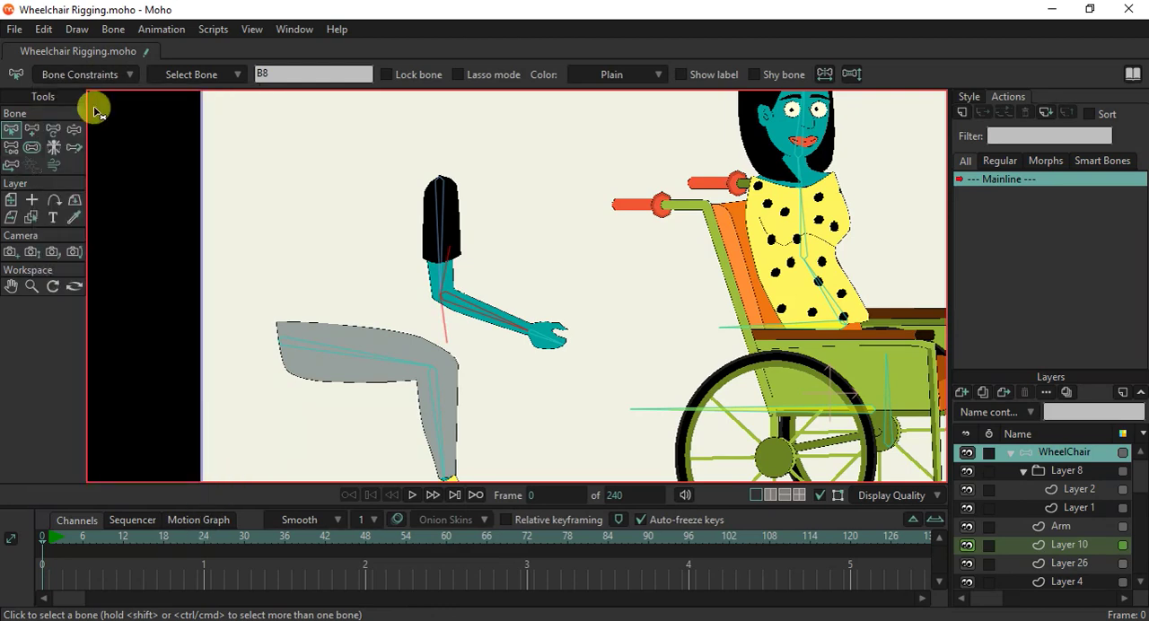
pyautogui.click(77, 132)
pyautogui.moveTo(469, 323); pyautogui.dragTo(507, 305)
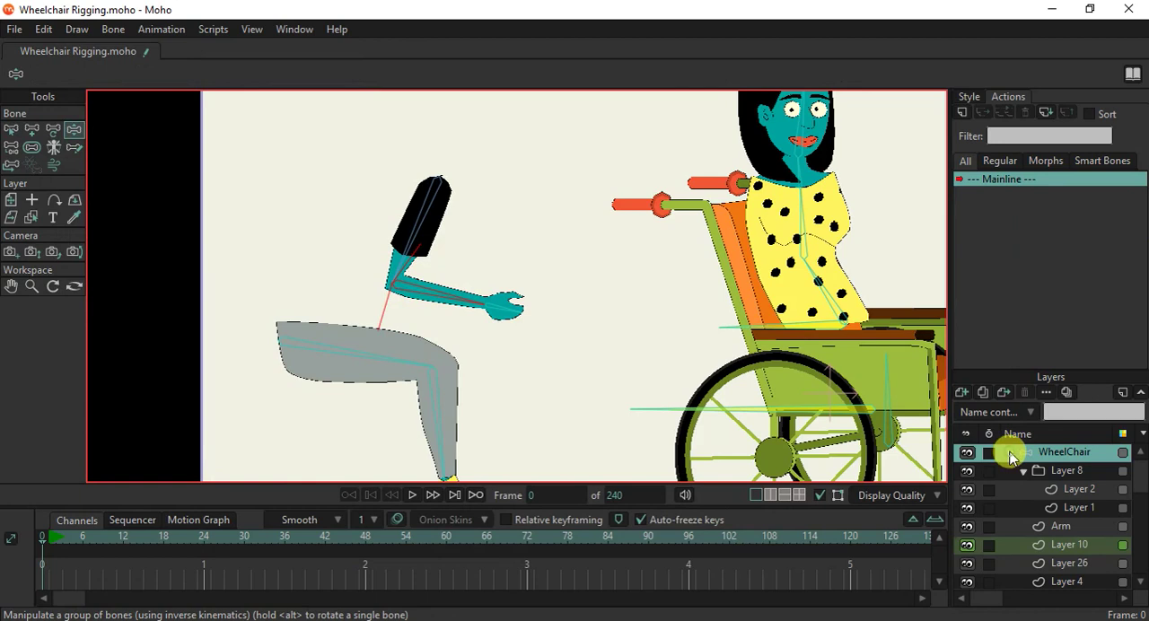
# Collapse the WheelChair layer and create a smart bone action for forearm bone B8.
pyautogui.click(1009, 453)
pyautogui.click(11, 128)
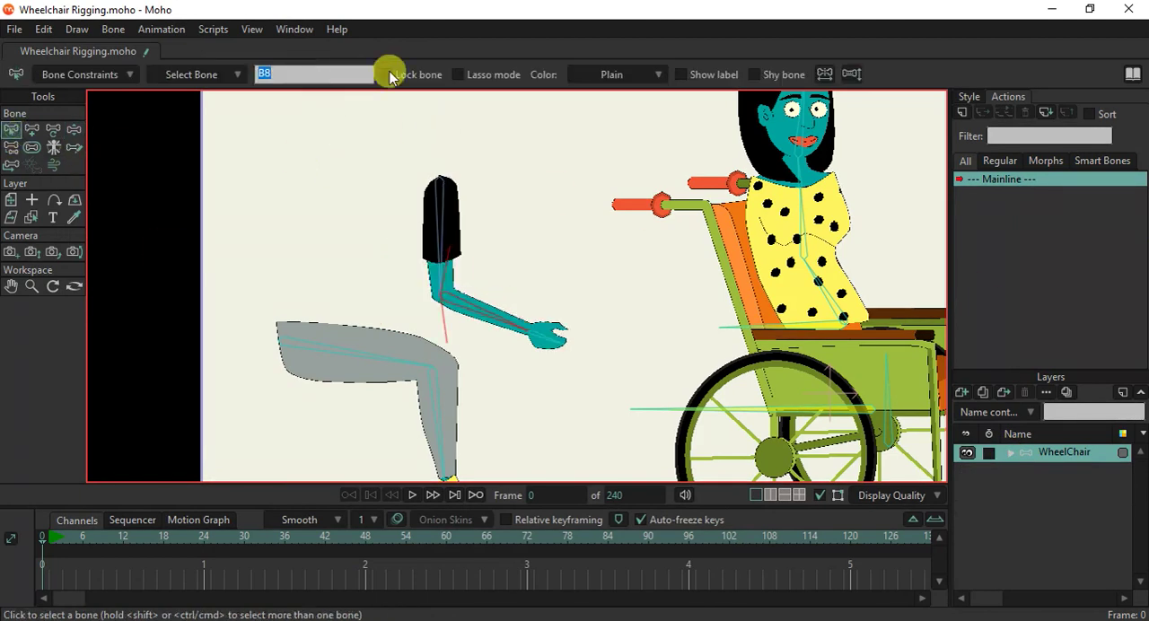
pyautogui.click(544, 161)
pyautogui.click(497, 314)
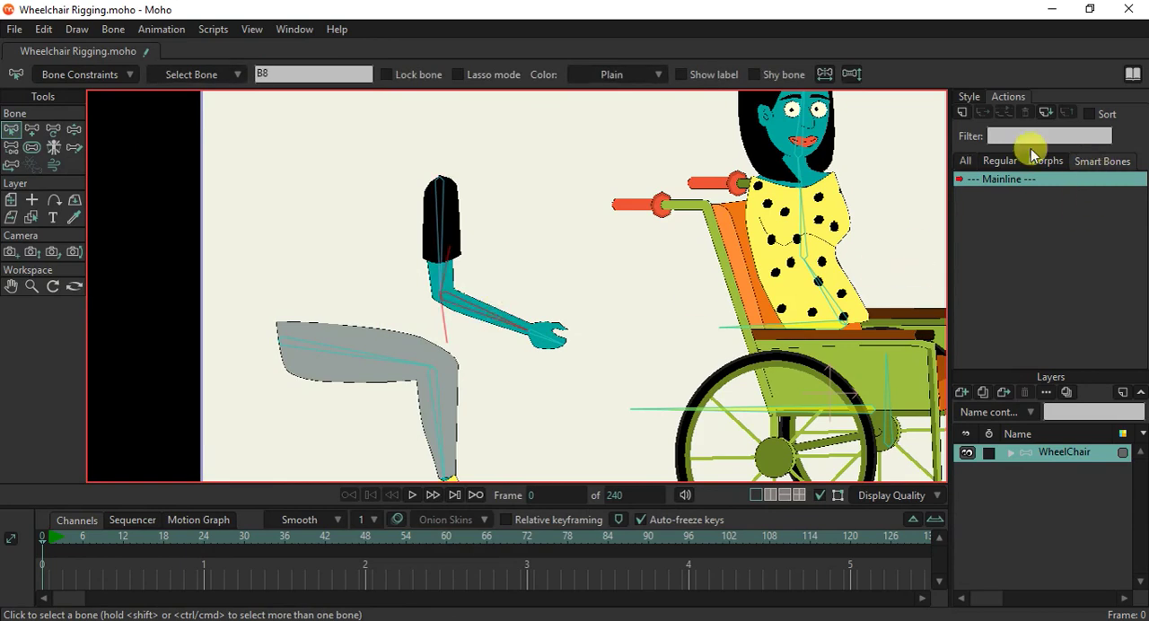
pyautogui.click(962, 114)
pyautogui.click(600, 374)
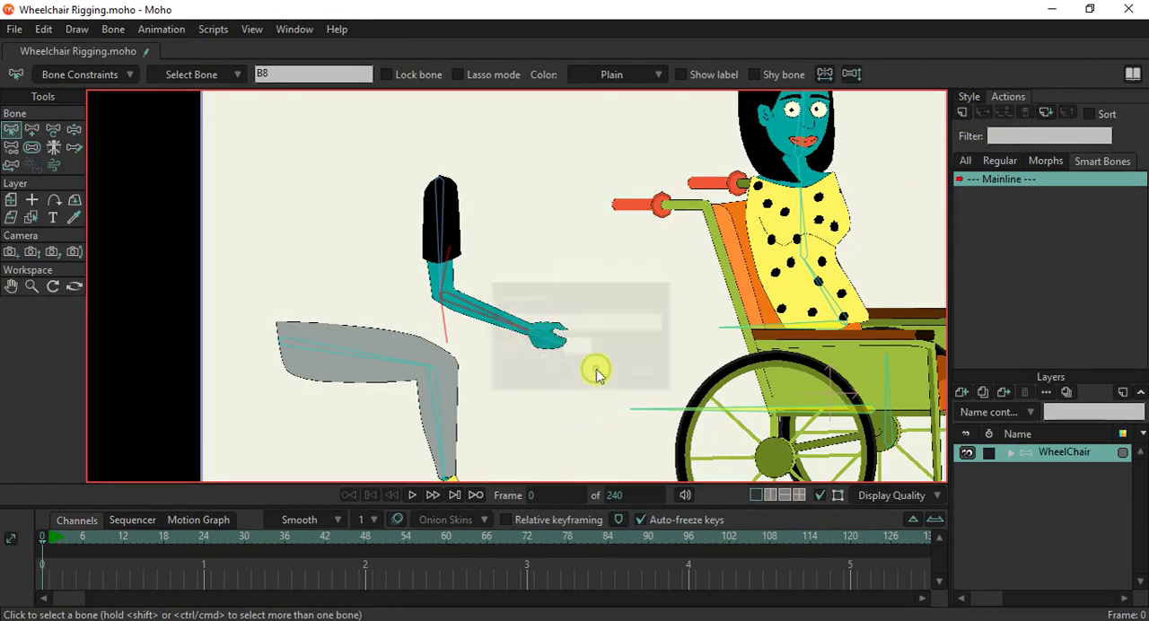
# In the B8 action at frame 1, rotate the forearm bone up to its limit at 167.7964 degrees.
pyautogui.click(41, 125)
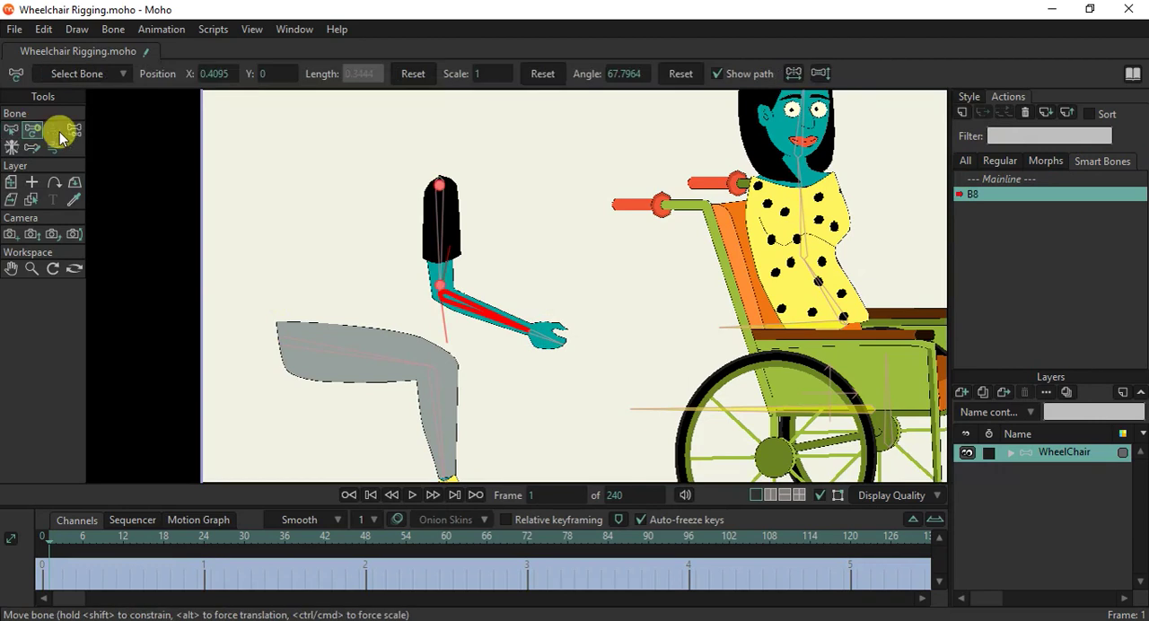
pyautogui.scroll(2, 487, 313)
pyautogui.moveTo(488, 313); pyautogui.dragTo(434, 186)
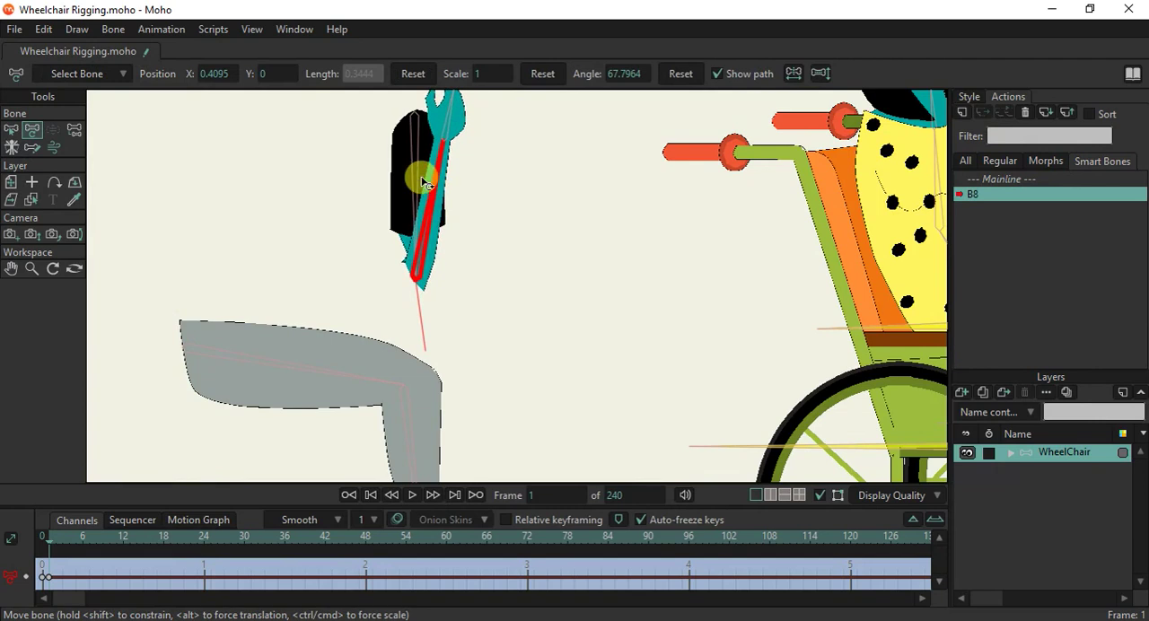
# On the Arm layer, move the protruding inner-elbow point inward to smooth the fold of the bent elbow.
pyautogui.scroll(3, 436, 243)
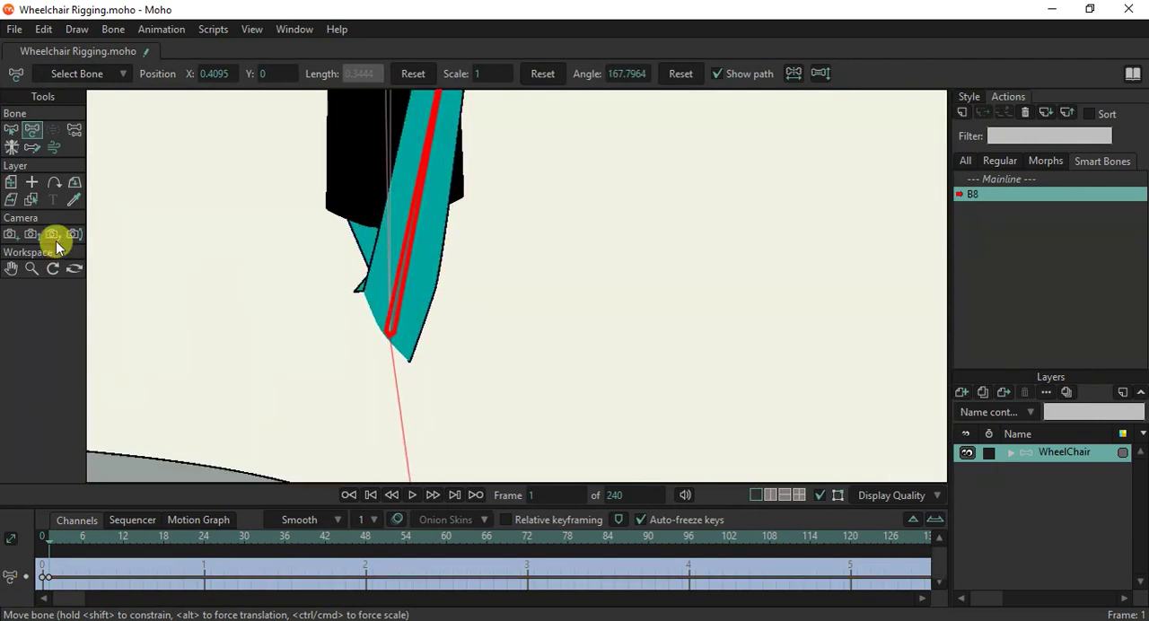
pyautogui.keyDown('ctrl'); pyautogui.keyDown('alt'); pyautogui.click(366, 242); pyautogui.keyUp('alt'); pyautogui.keyUp('ctrl')
pyautogui.click(32, 129)
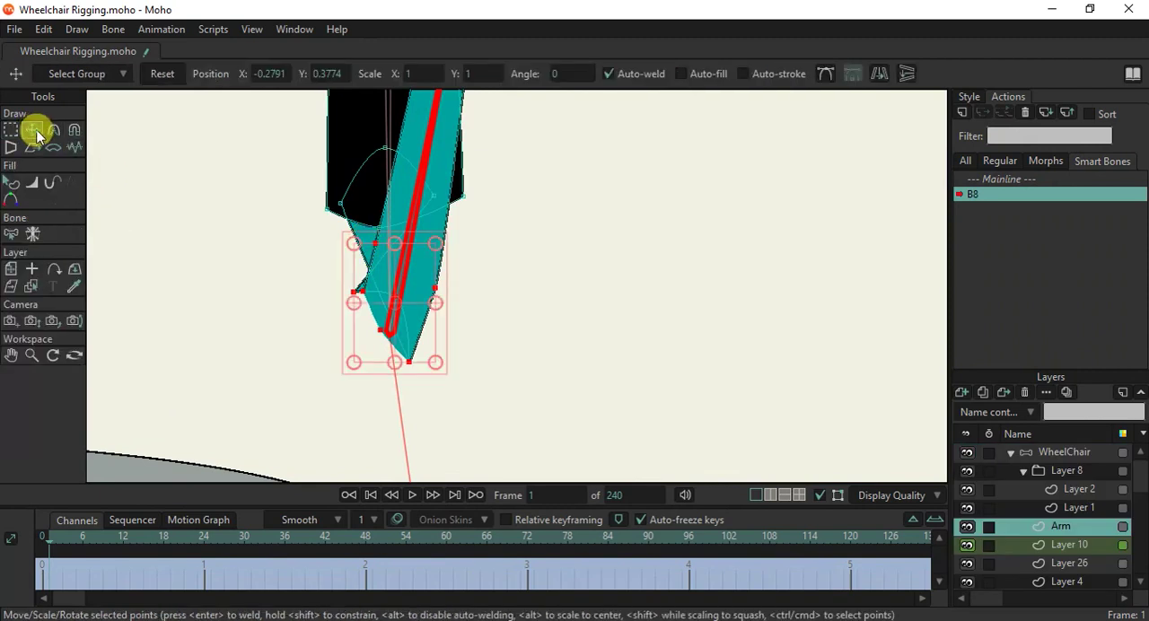
pyautogui.click(357, 294)
pyautogui.moveTo(358, 295); pyautogui.dragTo(403, 294)
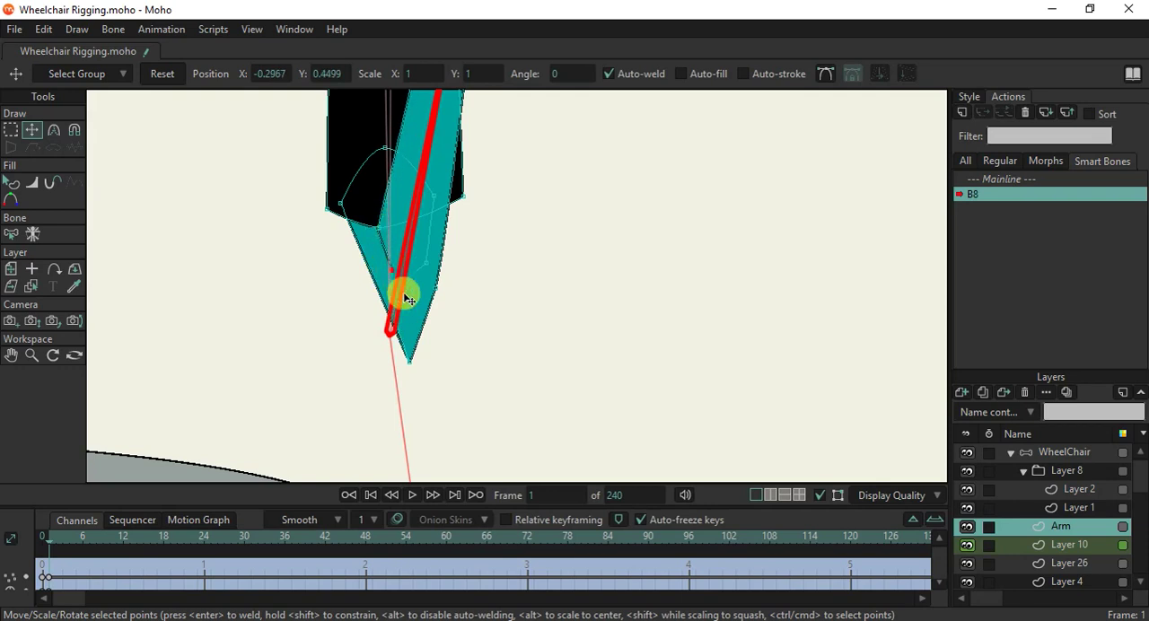
# Move the pointed elbow tip of the folded arm inward to the base of the forearm bone.
pyautogui.scroll(-5, 404, 295)
pyautogui.scroll(3, 404, 299)
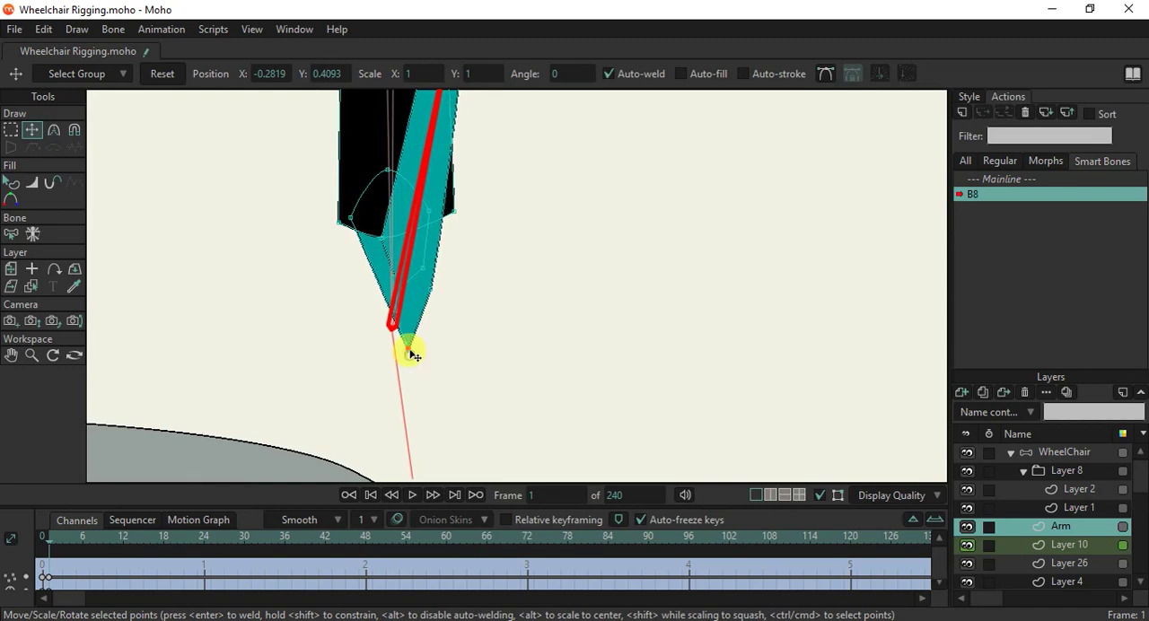
pyautogui.moveTo(412, 352); pyautogui.dragTo(388, 332)
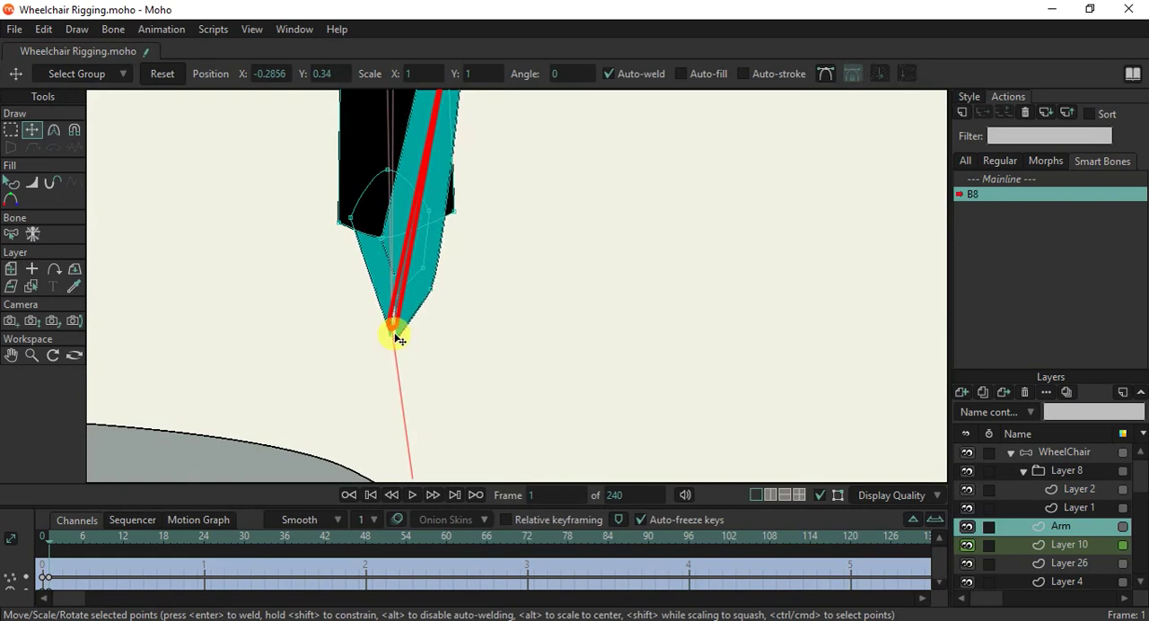
# Round the elbow tip point with the Curvature tool to a curvature of about 0.2.
pyautogui.press('x')
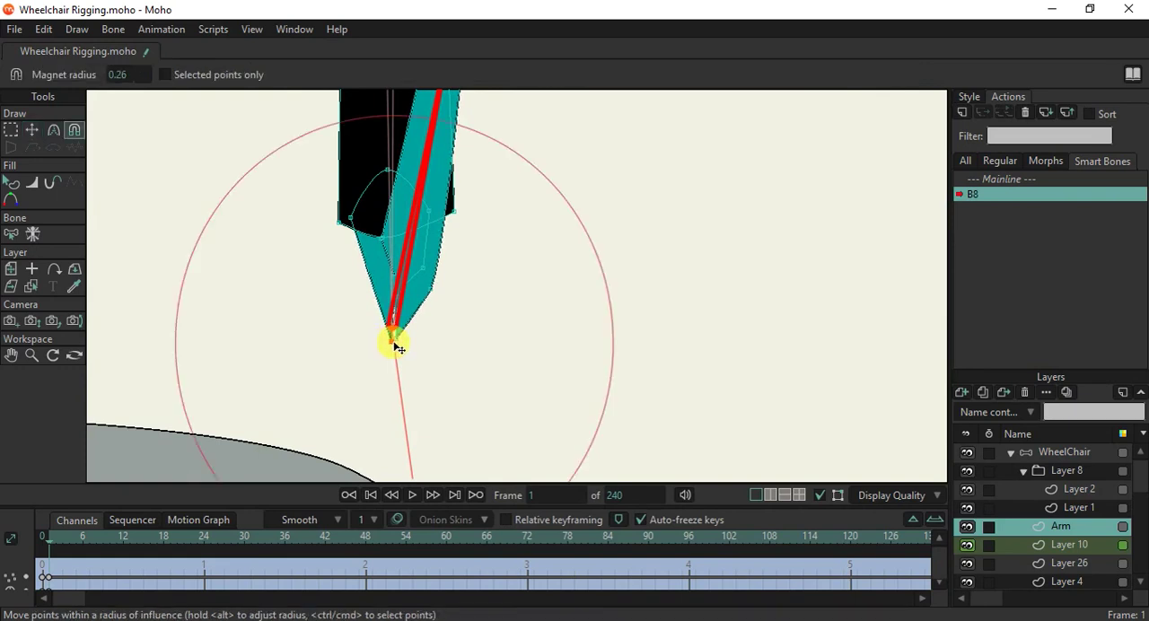
pyautogui.click(53, 130)
pyautogui.moveTo(392, 342); pyautogui.dragTo(519, 350)
pyautogui.click(44, 132)
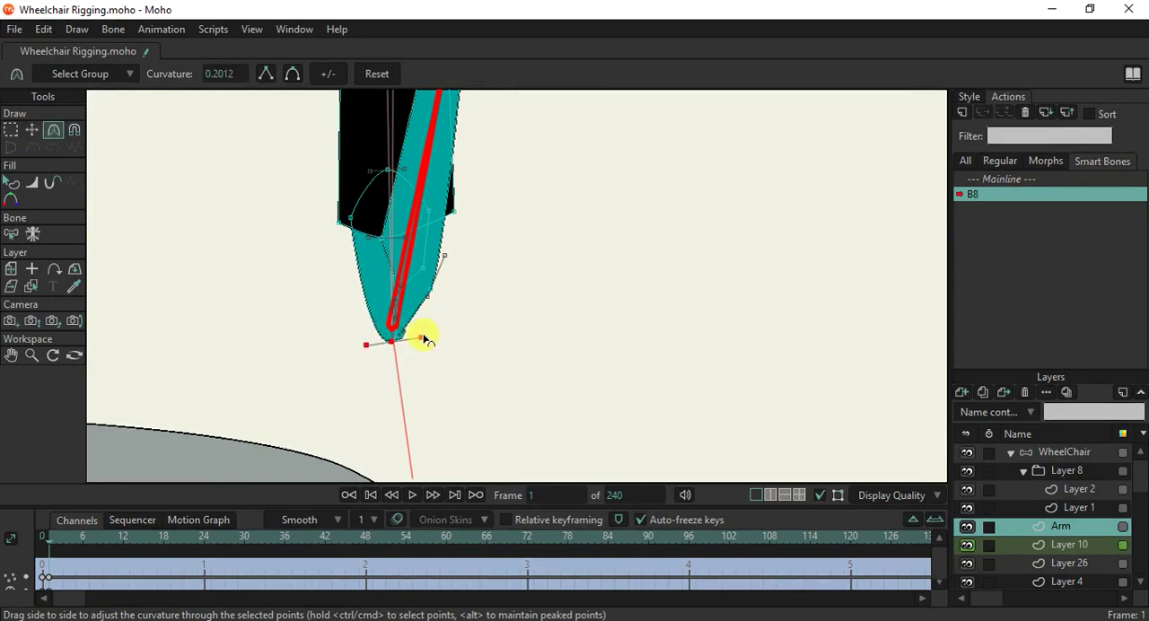
pyautogui.scroll(3, 420, 314)
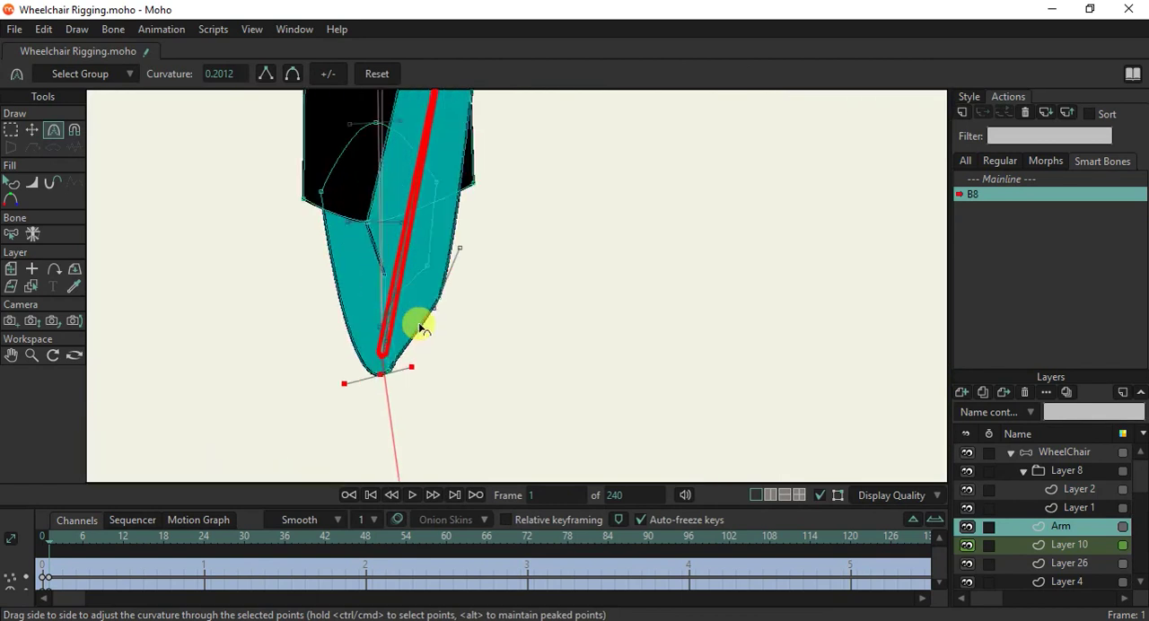
pyautogui.scroll(-1, 422, 327)
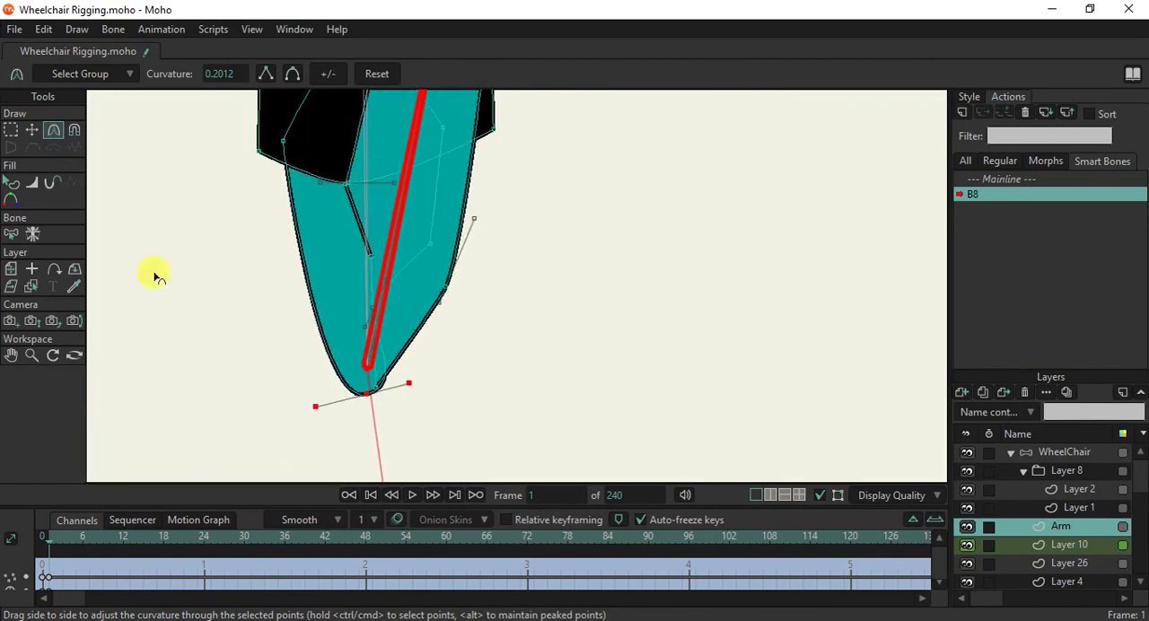
# Nudge the point beside the rounded elbow tip to smooth the arm's outline.
pyautogui.click(31, 130)
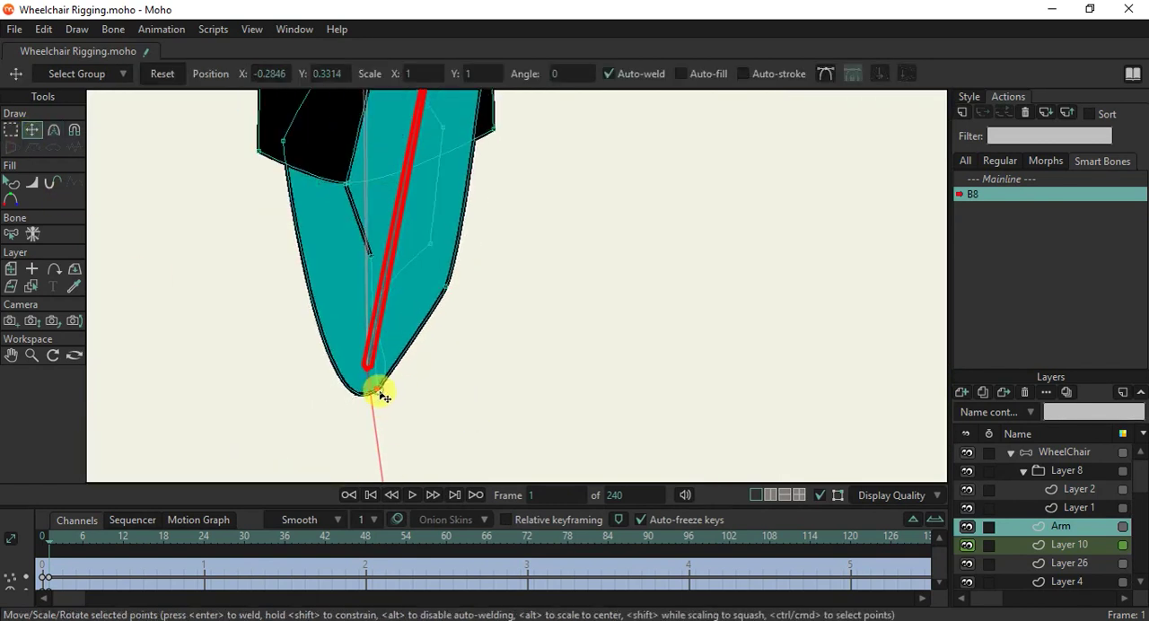
pyautogui.scroll(-2, 378, 395)
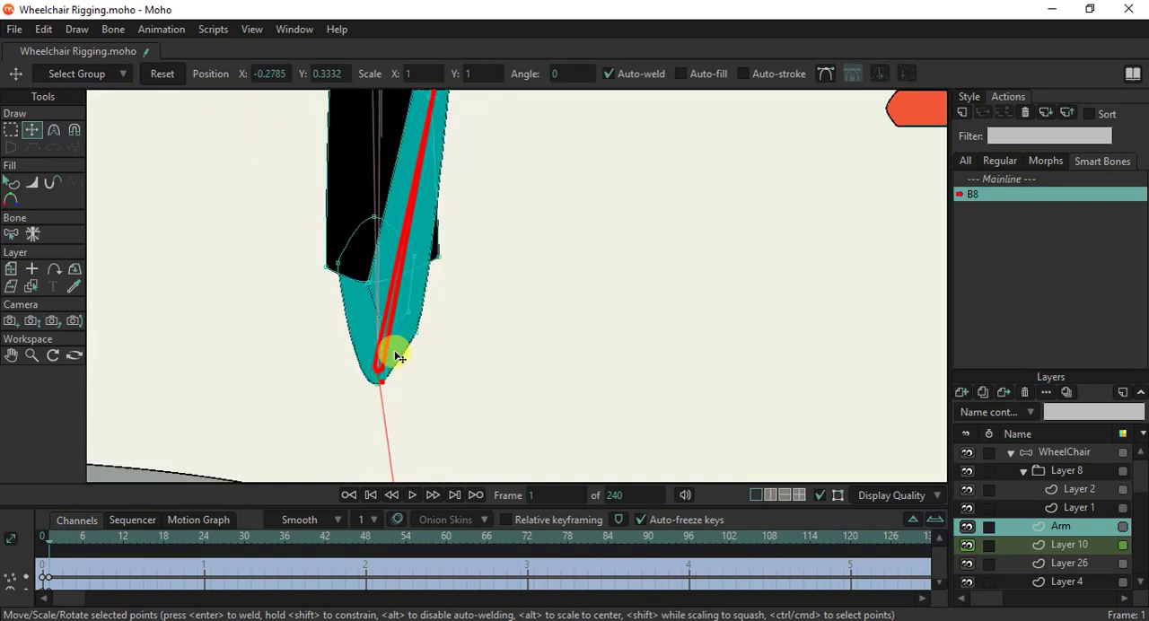
pyautogui.scroll(1, 440, 192)
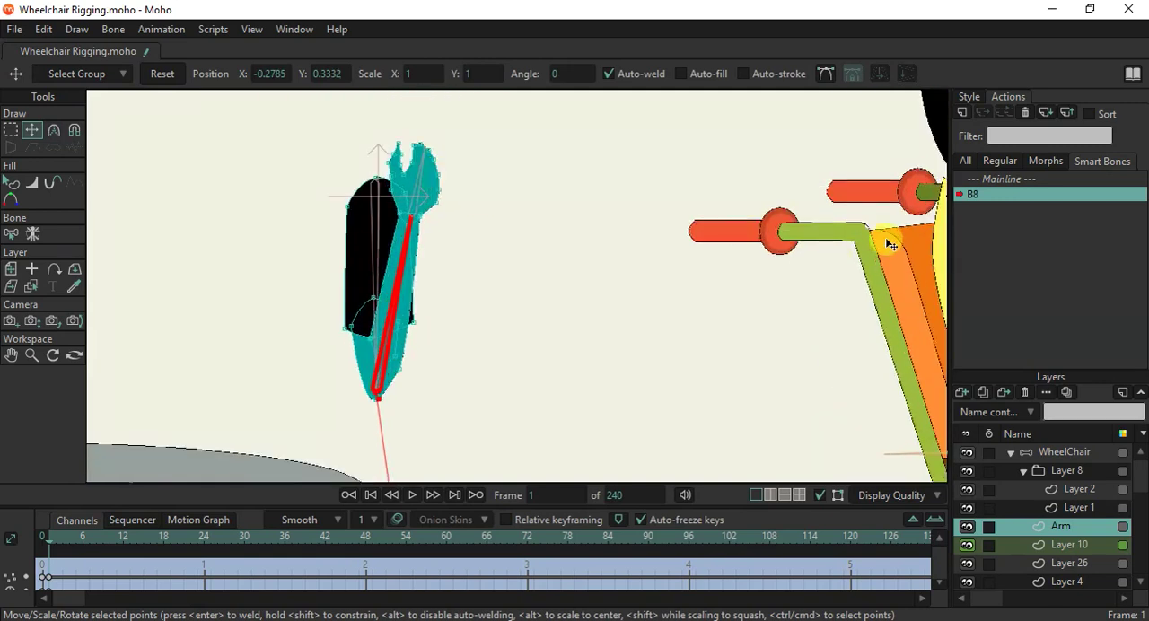
# Return to the Mainline and test-bend the arm on the WheelChair layer by manipulating its bones.
pyautogui.click(1012, 179)
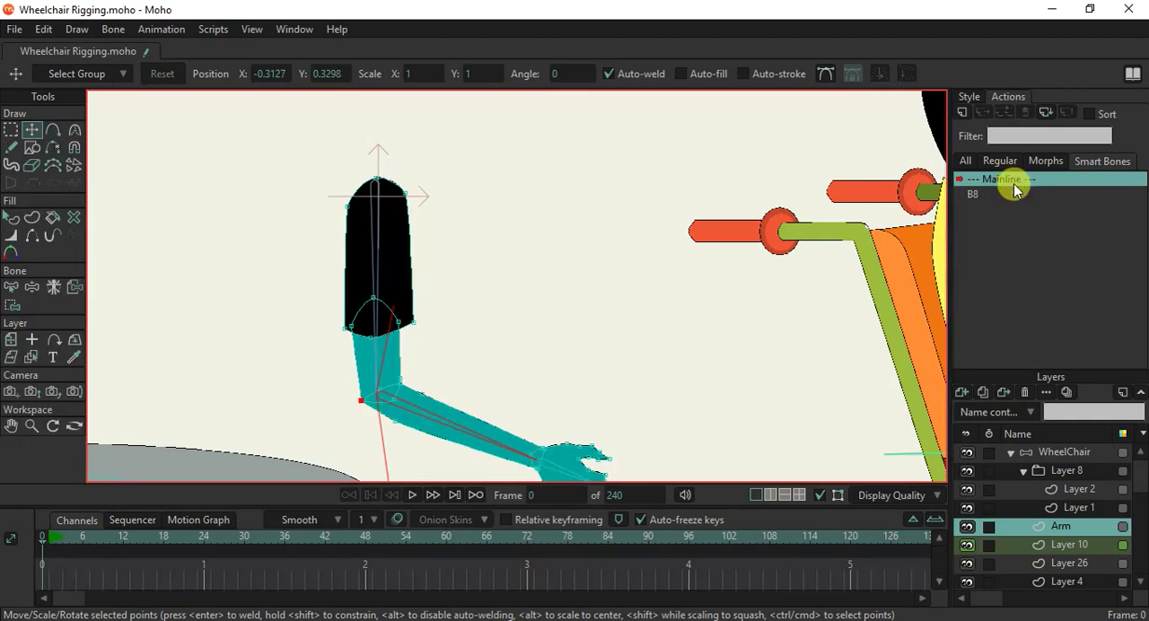
pyautogui.click(1041, 456)
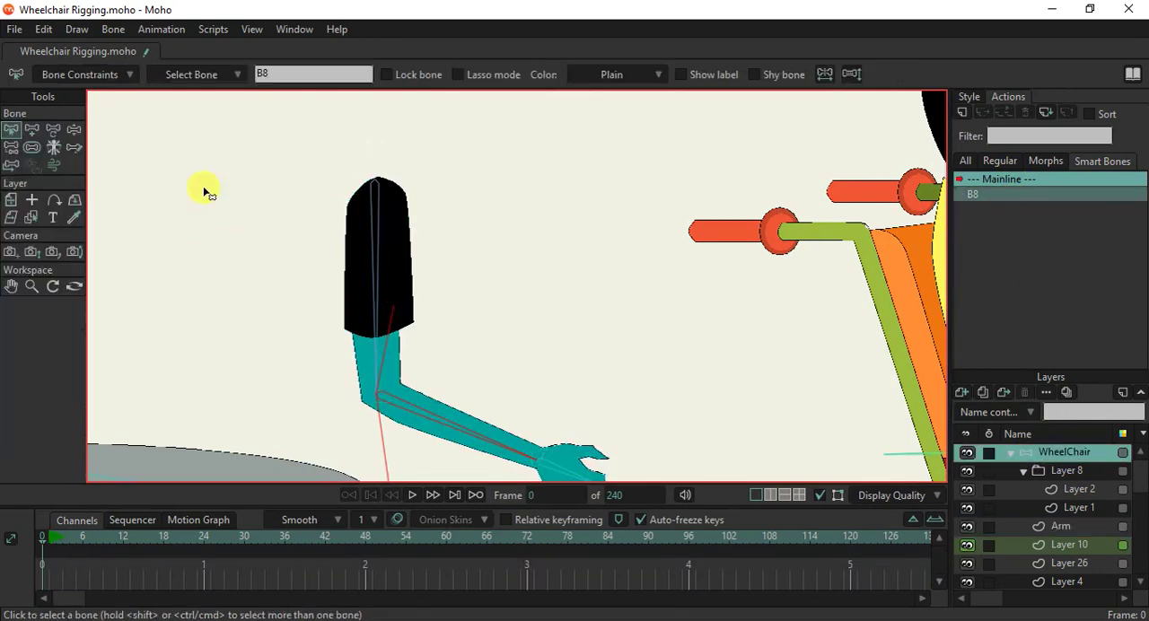
pyautogui.click(74, 129)
pyautogui.moveTo(474, 441); pyautogui.dragTo(455, 350)
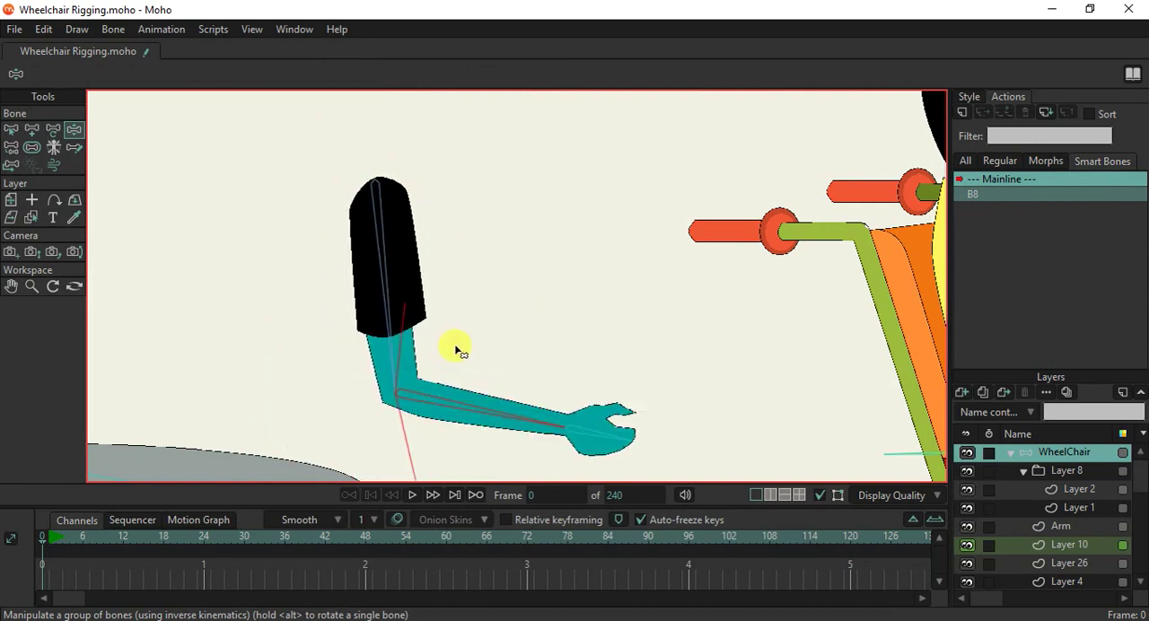
pyautogui.moveTo(568, 434)
pyautogui.mouseDown()
pyautogui.moveTo(587, 403)
pyautogui.moveTo(575, 367)
pyautogui.moveTo(584, 421)
pyautogui.mouseUp()
# Enable angle constraints for hand bone B9 with a minimum of -15 and a maximum of 5 degrees.
pyautogui.click(10, 132)
pyautogui.click(108, 74)
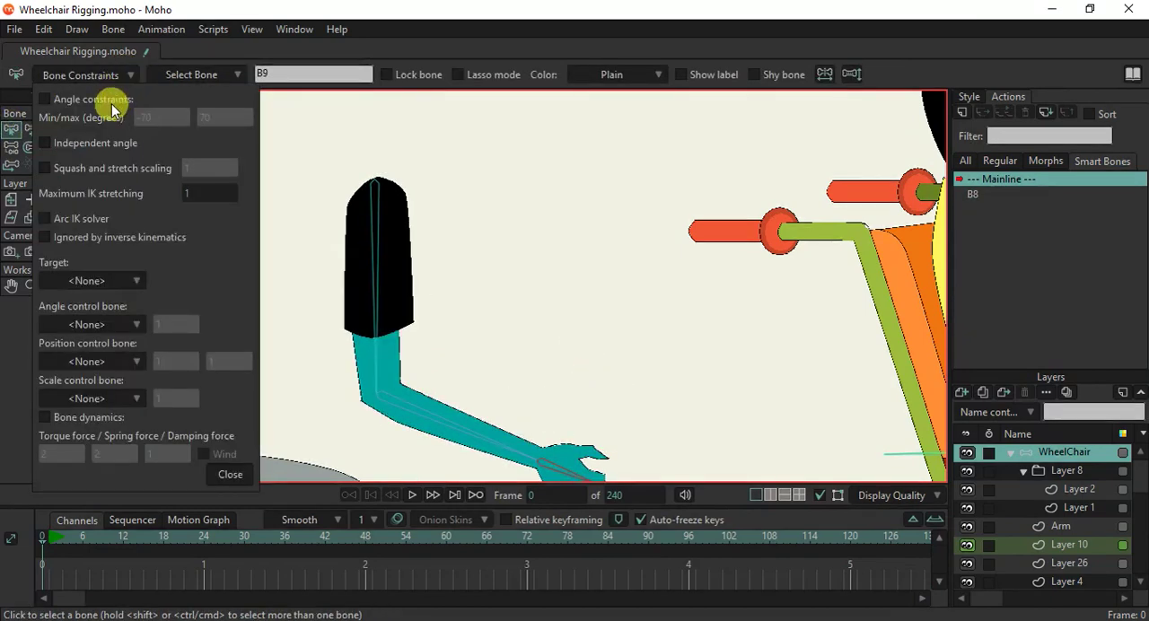
pyautogui.moveTo(167, 125); pyautogui.dragTo(221, 134)
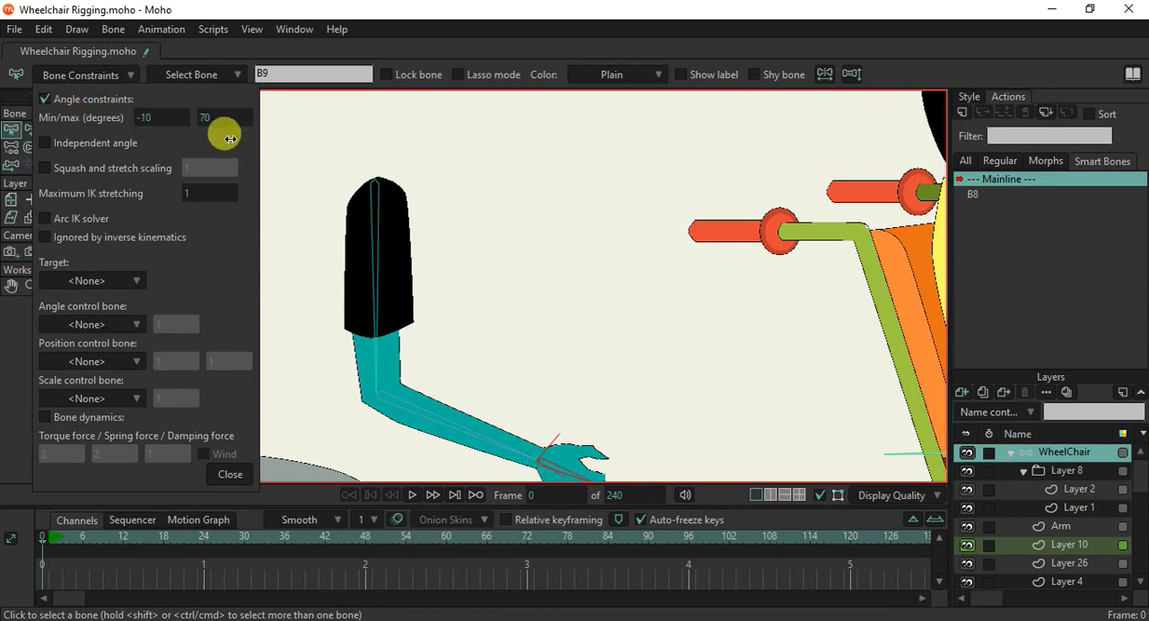
pyautogui.moveTo(228, 140); pyautogui.dragTo(113, 127)
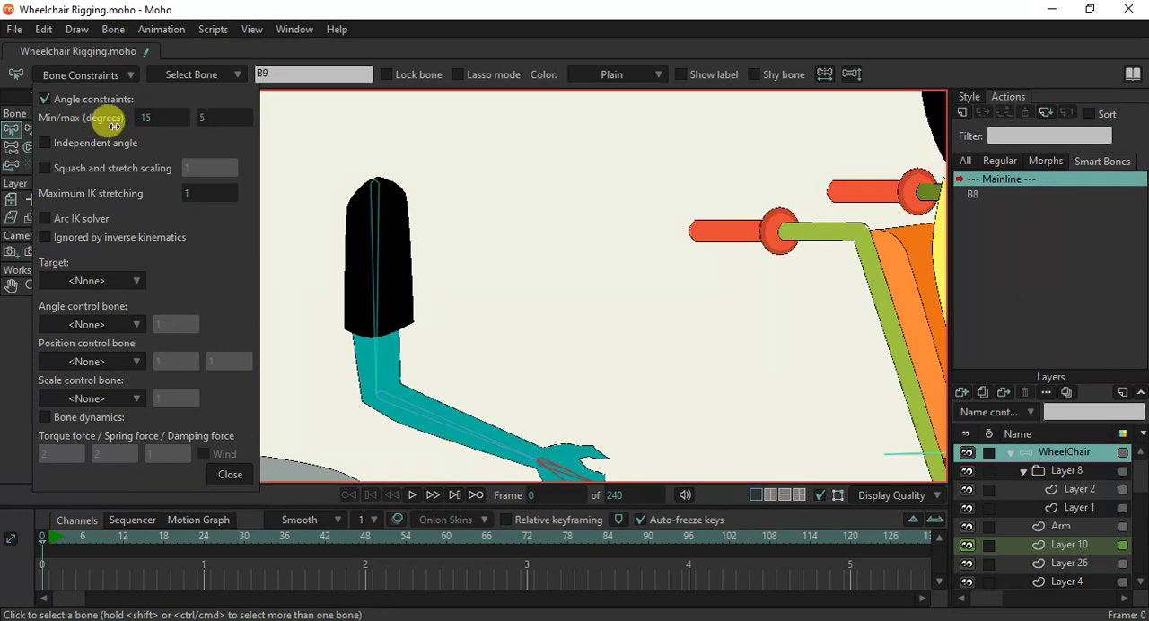
pyautogui.click(222, 476)
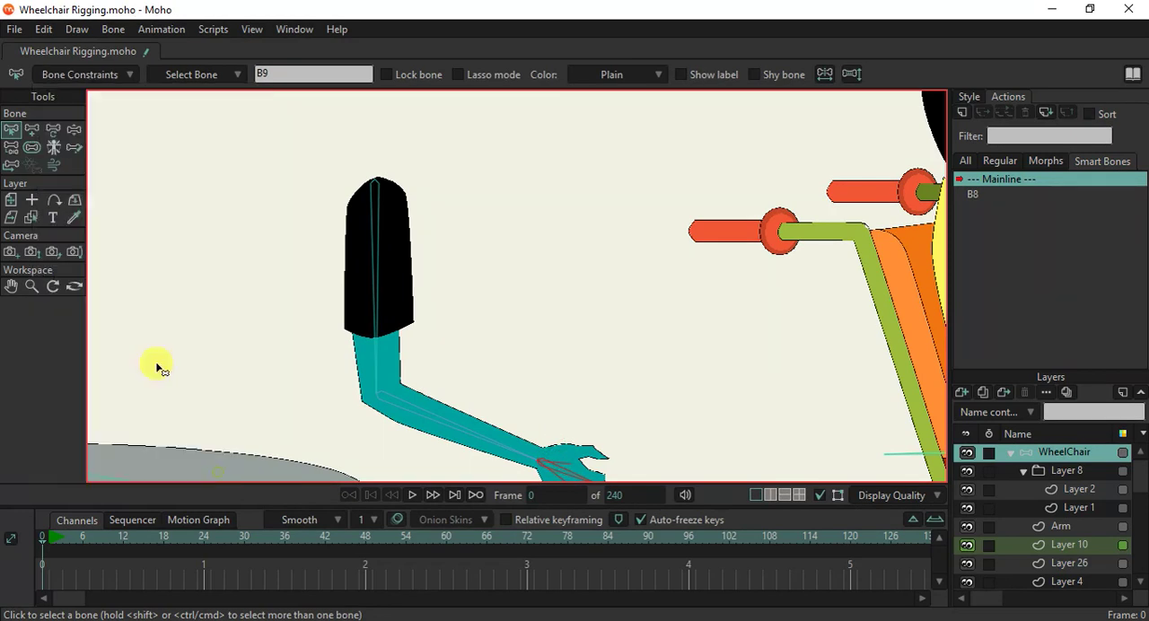
# Test the hand bone's new angle limits by manipulating the arm's bones.
pyautogui.click(75, 130)
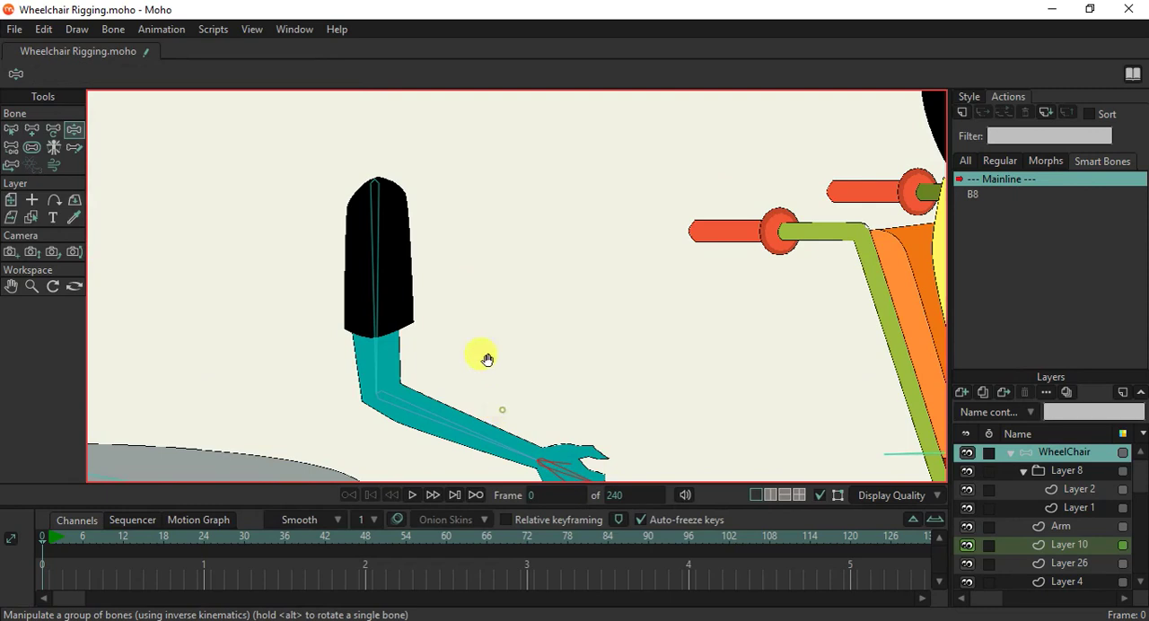
pyautogui.moveTo(485, 357); pyautogui.dragTo(476, 290)
pyautogui.moveTo(544, 362)
pyautogui.mouseDown()
pyautogui.moveTo(546, 303)
pyautogui.moveTo(537, 348)
pyautogui.moveTo(536, 311)
pyautogui.moveTo(518, 307)
pyautogui.moveTo(530, 362)
pyautogui.mouseUp()
pyautogui.scroll(-5, 402, 292)
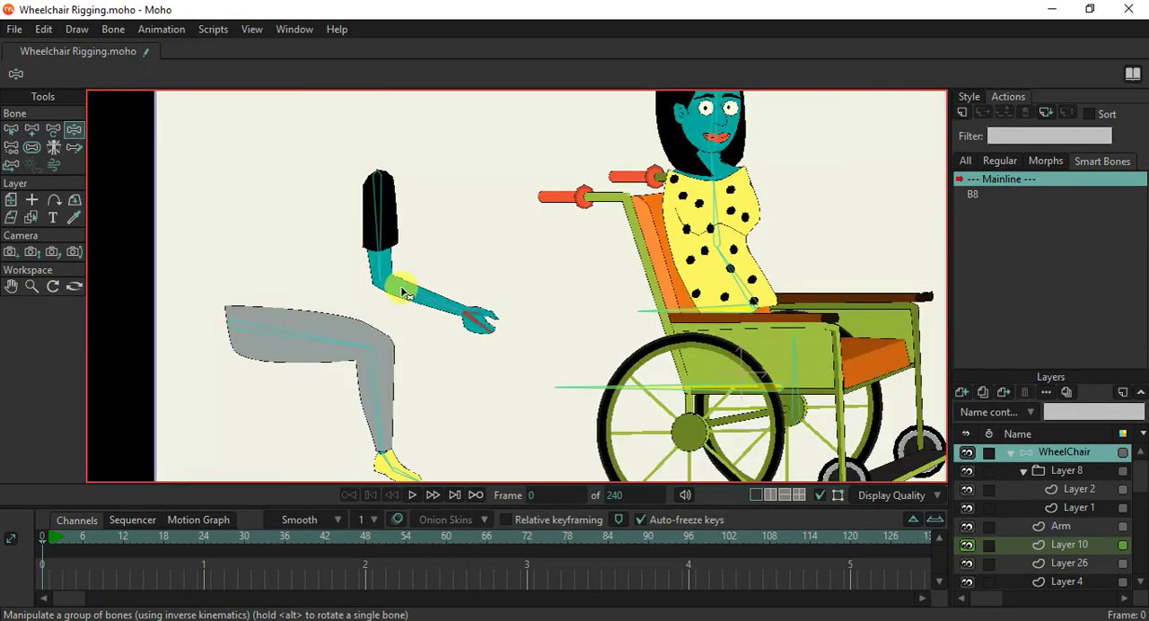
# Check the angle constraint values of forearm bone B8.
pyautogui.click(11, 129)
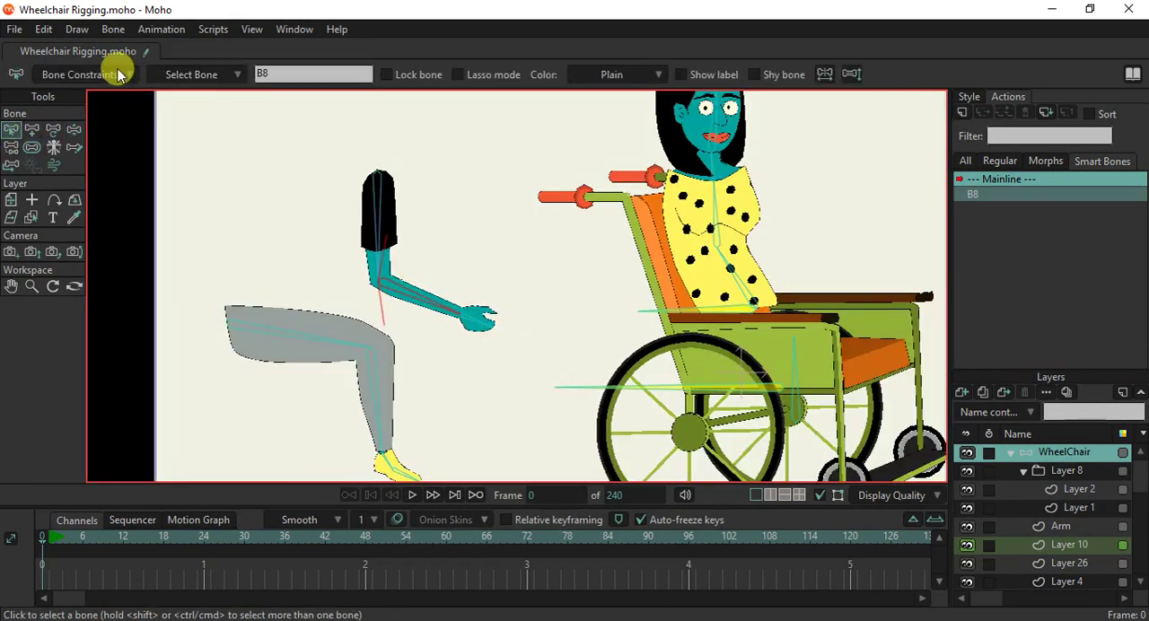
pyautogui.click(120, 73)
pyautogui.click(120, 74)
# Enable angle constraints for the second arm's forearm bone B11 with a minimum of -60 and a maximum of 100 degrees.
pyautogui.scroll(-2, 370, 325)
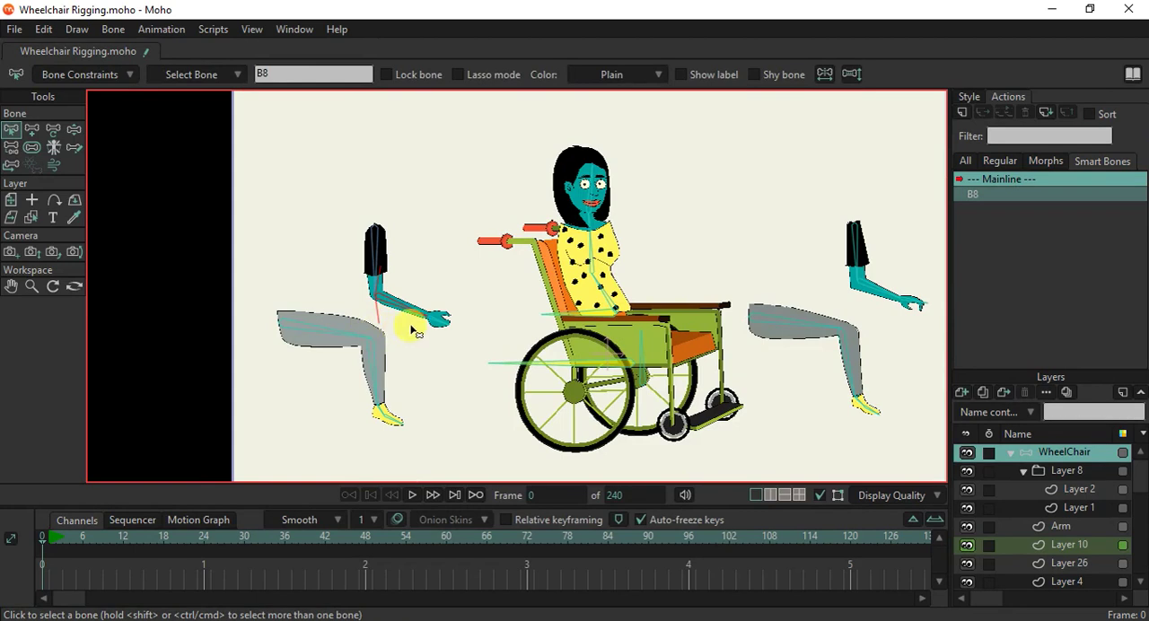
pyautogui.click(865, 255)
pyautogui.scroll(5, 853, 251)
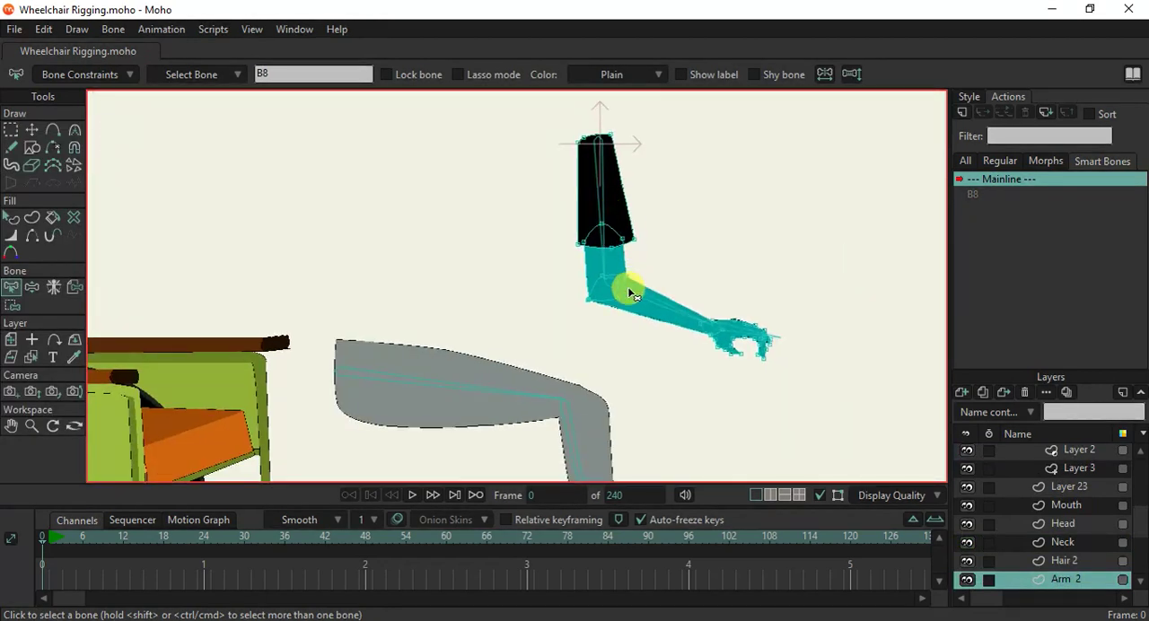
pyautogui.click(90, 74)
pyautogui.click(83, 99)
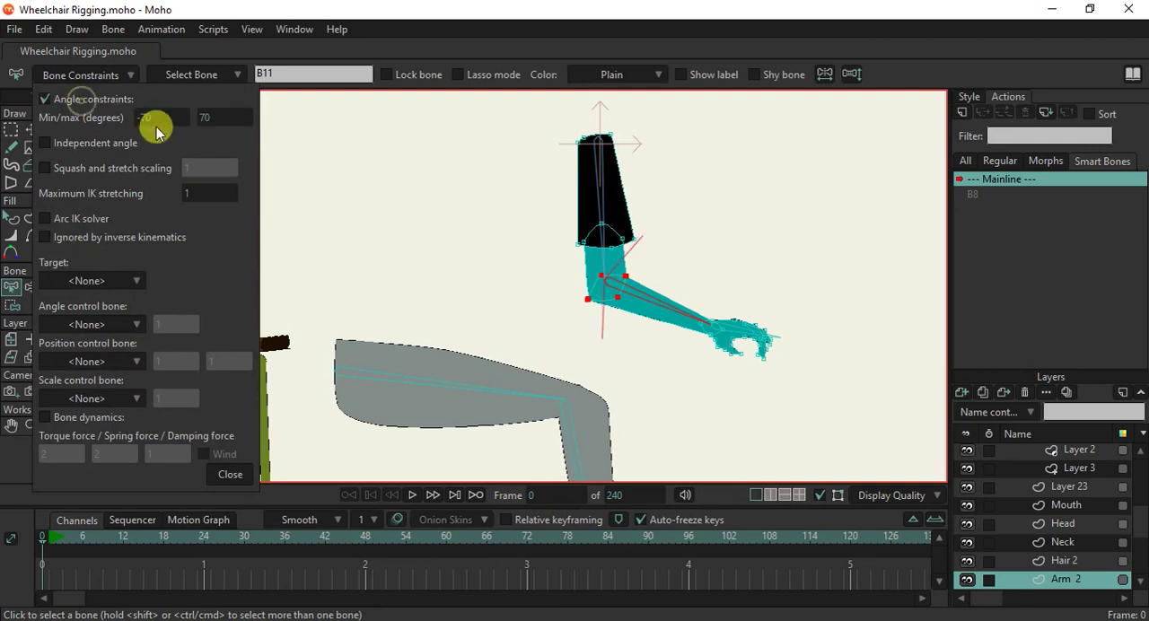
pyautogui.moveTo(149, 122)
pyautogui.mouseDown()
pyautogui.moveTo(123, 117)
pyautogui.moveTo(167, 126)
pyautogui.mouseUp()
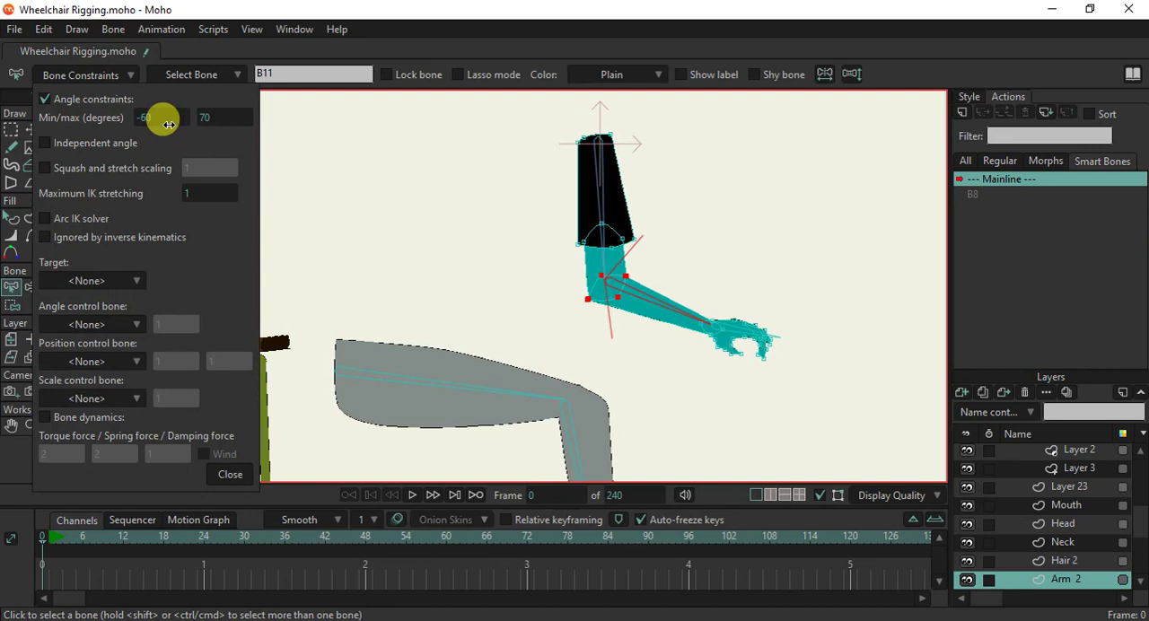
pyautogui.moveTo(214, 132); pyautogui.dragTo(271, 119)
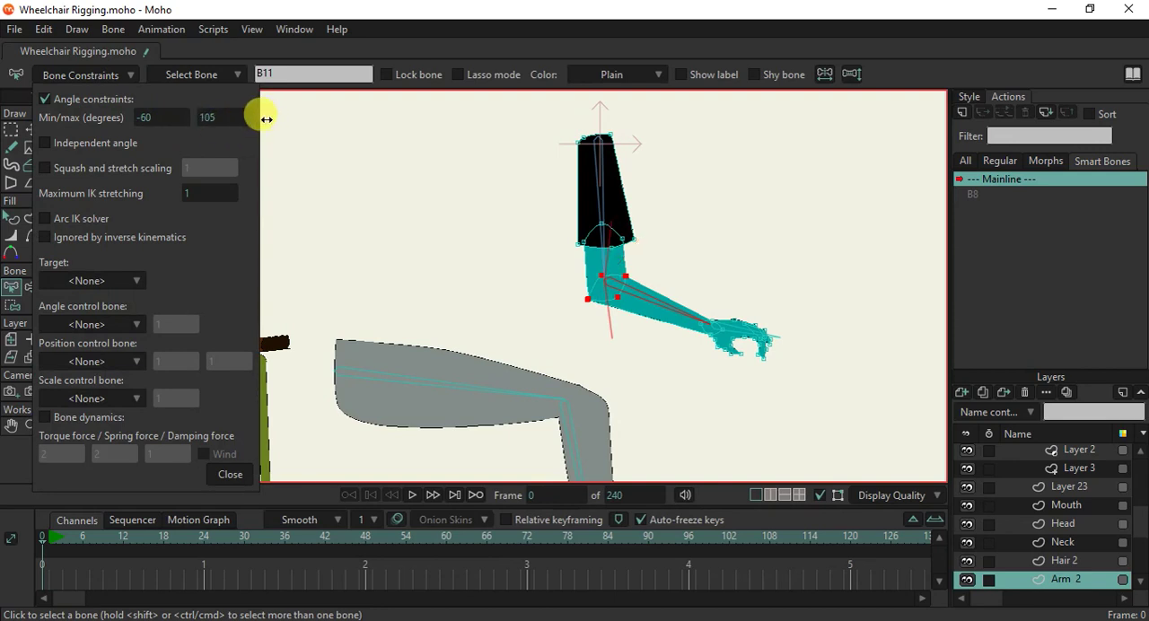
pyautogui.click(230, 474)
# Create a smart bone action B11 on the WheelChair layer and rotate the forearm bone up to 165.1118 degrees at frame 1.
pyautogui.scroll(5, 1102, 494)
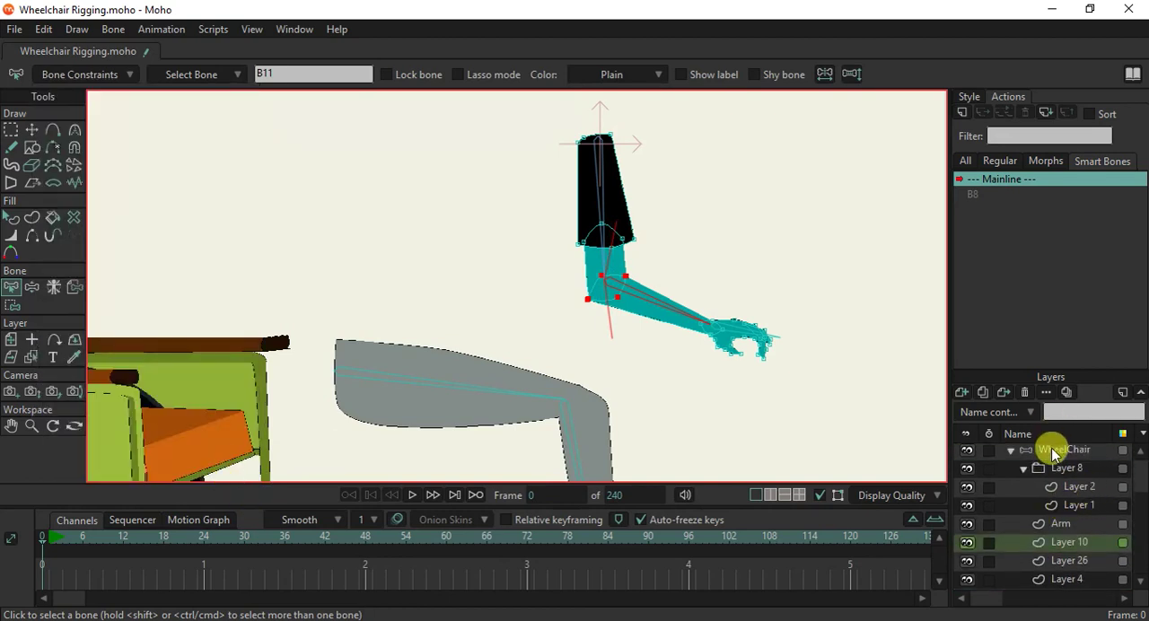
pyautogui.click(1055, 451)
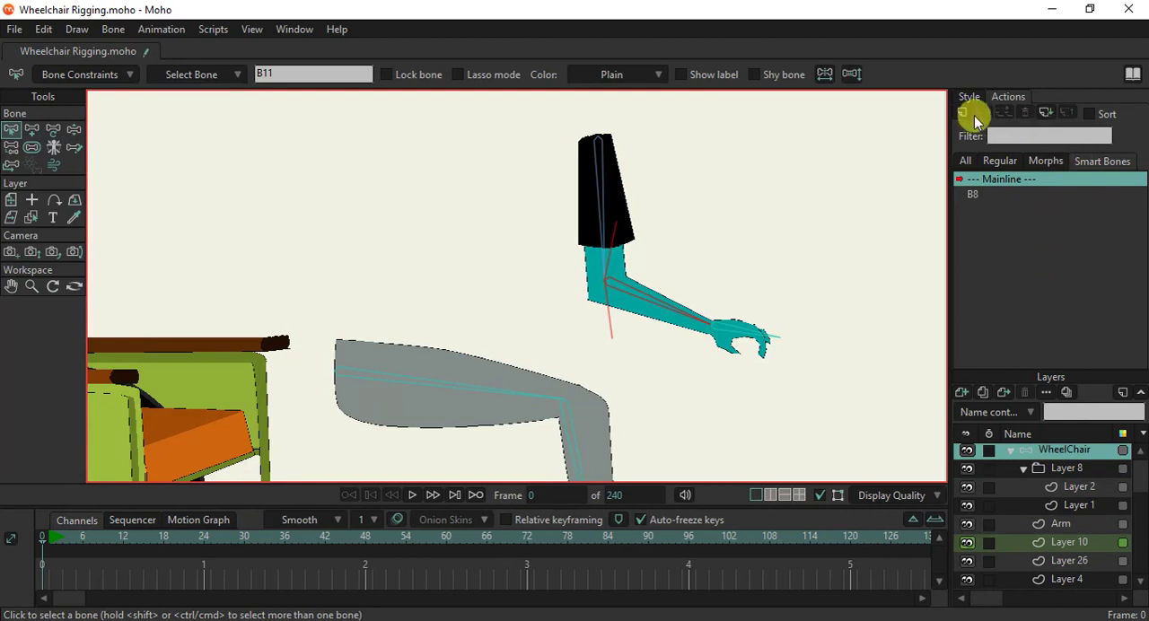
pyautogui.click(963, 113)
pyautogui.click(582, 375)
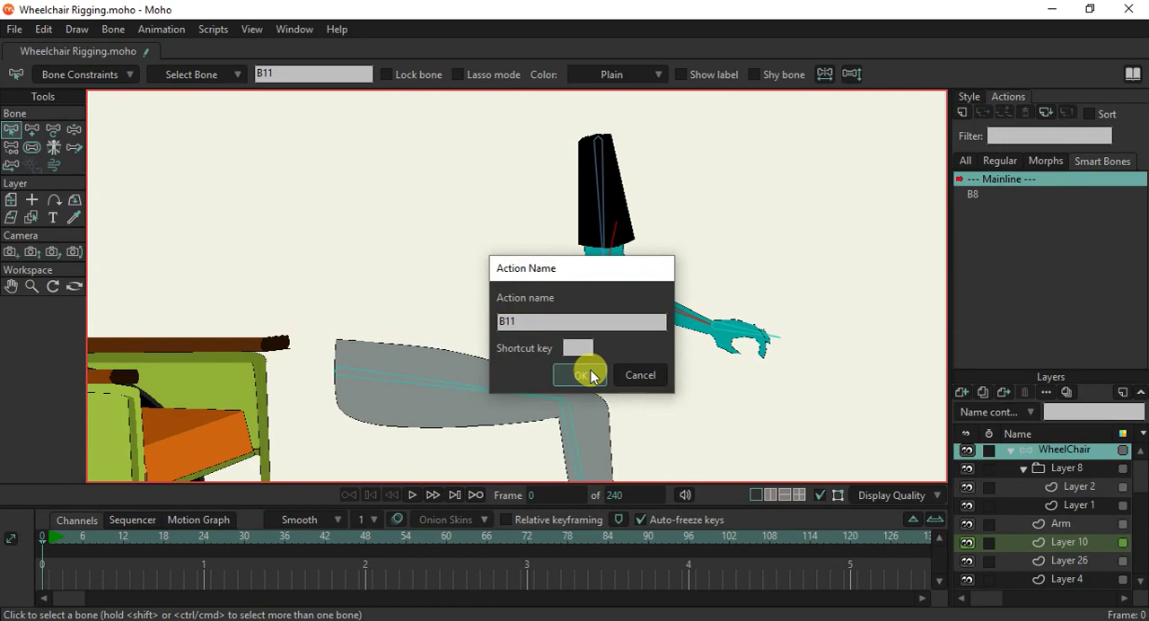
pyautogui.click(582, 375)
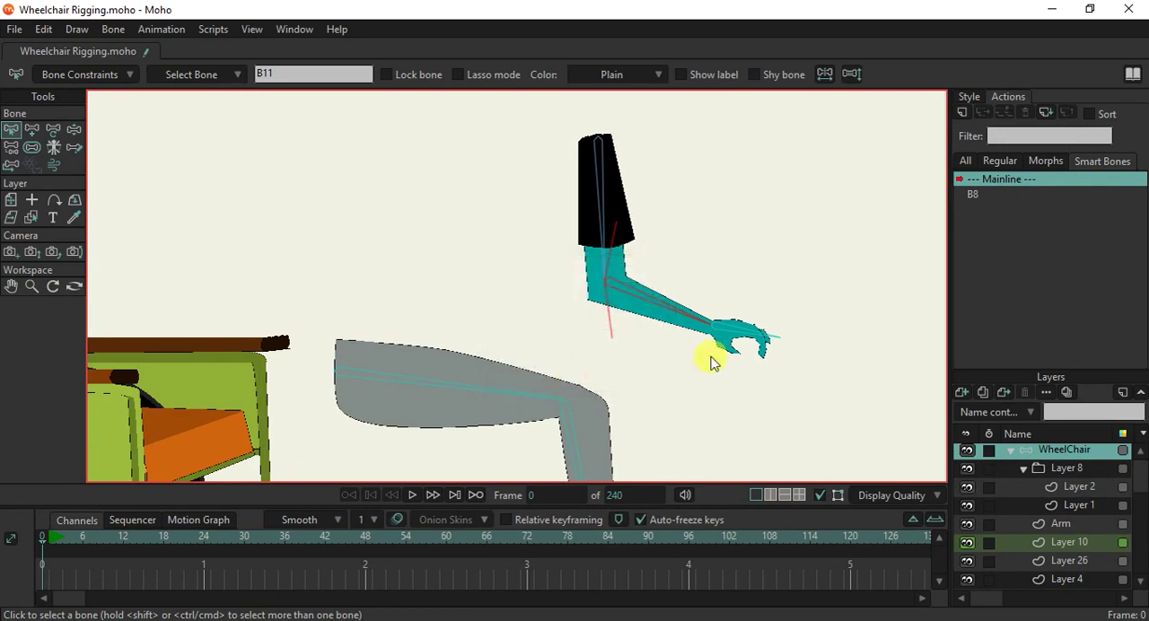
pyautogui.click(34, 131)
pyautogui.moveTo(656, 325); pyautogui.dragTo(612, 281)
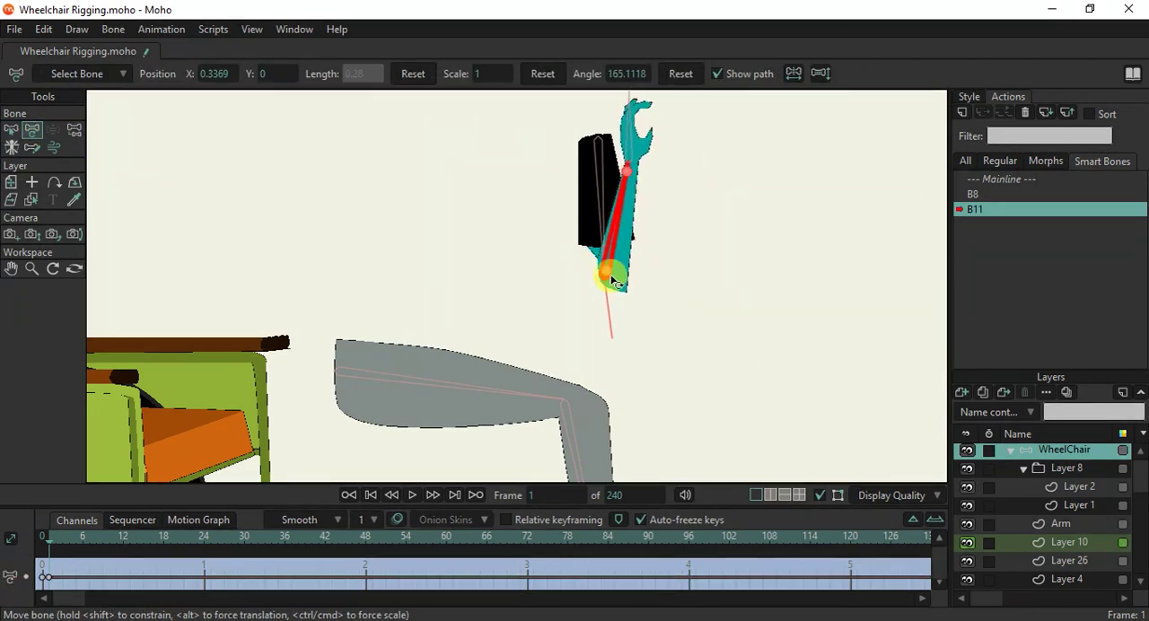
# On the Arm 2 layer, move the outer elbow point down to form the tip of the folded elbow.
pyautogui.keyDown('alt'); pyautogui.rightClick(619, 265); pyautogui.keyUp('alt')
pyautogui.scroll(6, 648, 247)
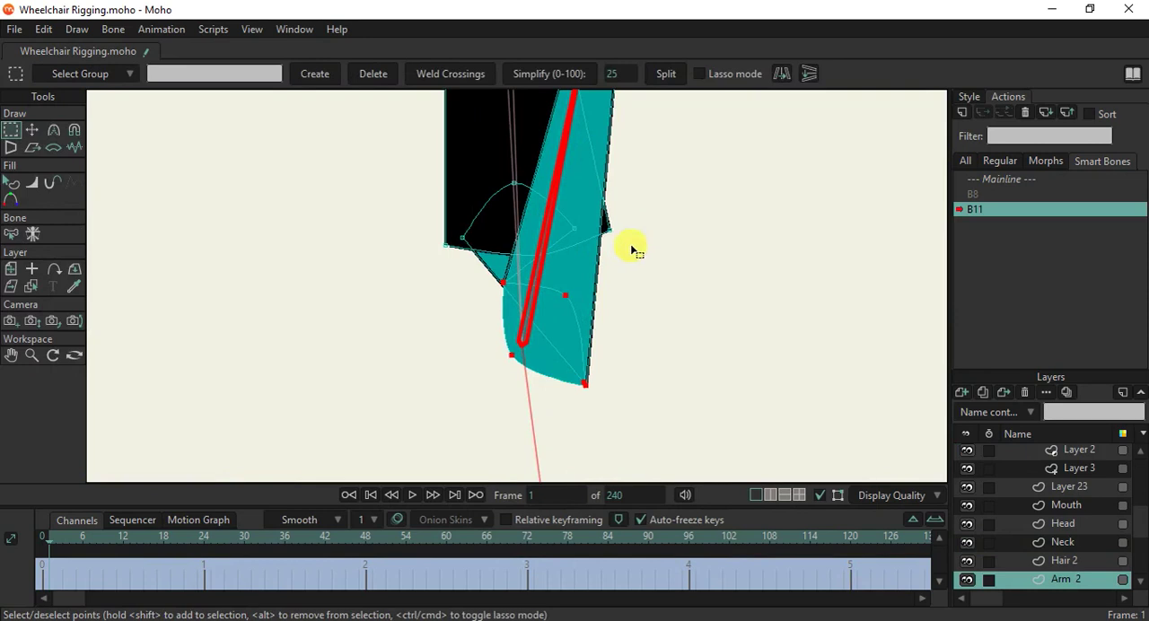
pyautogui.click(32, 129)
pyautogui.scroll(1, 503, 242)
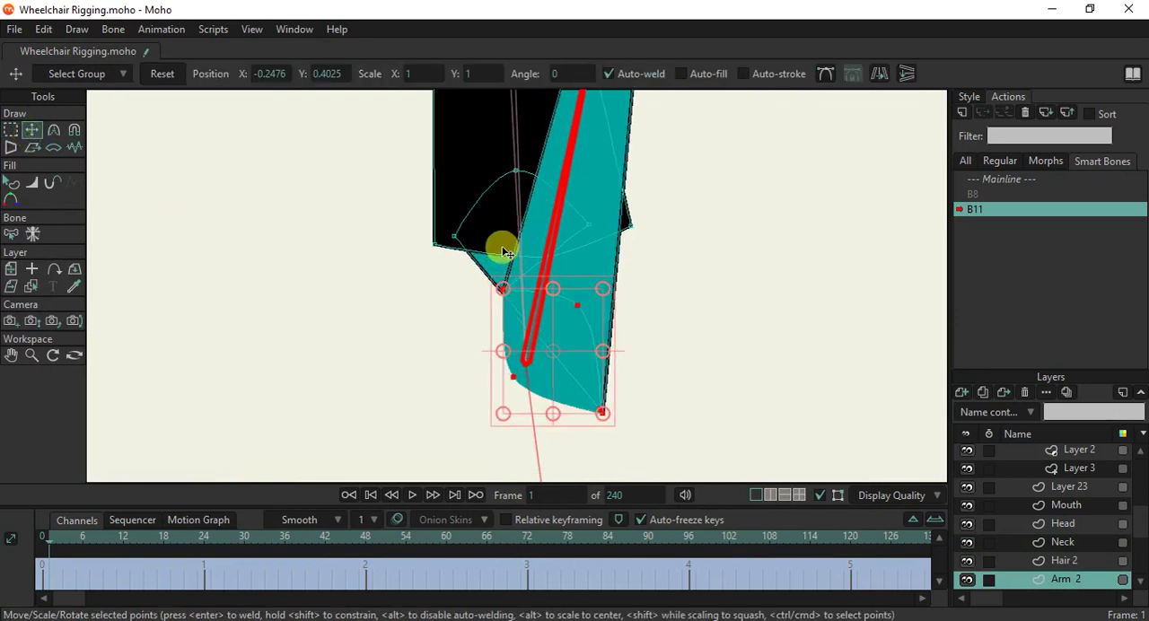
pyautogui.moveTo(503, 289); pyautogui.dragTo(567, 405)
# Round the second arm's elbow tip by setting its point curvature to about 0.27.
pyautogui.press('c')
pyautogui.moveTo(642, 409); pyautogui.dragTo(742, 406)
pyautogui.moveTo(595, 403); pyautogui.dragTo(621, 413)
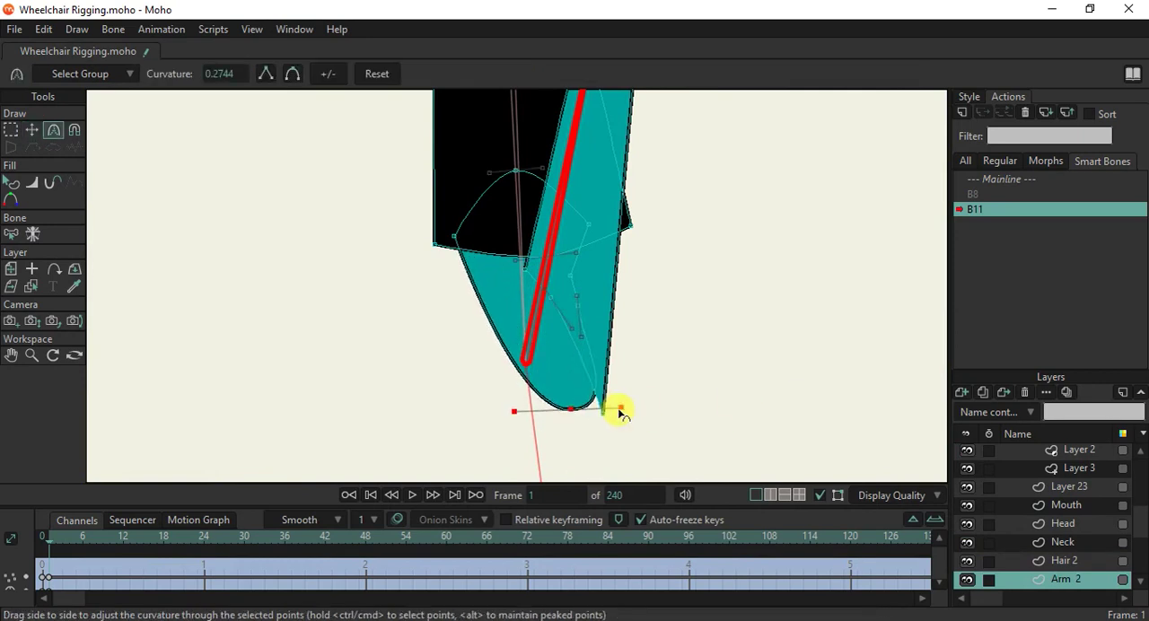
# Move the sharp lower elbow point inward and reposition the inner elbow points to clean up the second arm's fold.
pyautogui.click(31, 129)
pyautogui.moveTo(600, 409); pyautogui.dragTo(596, 393)
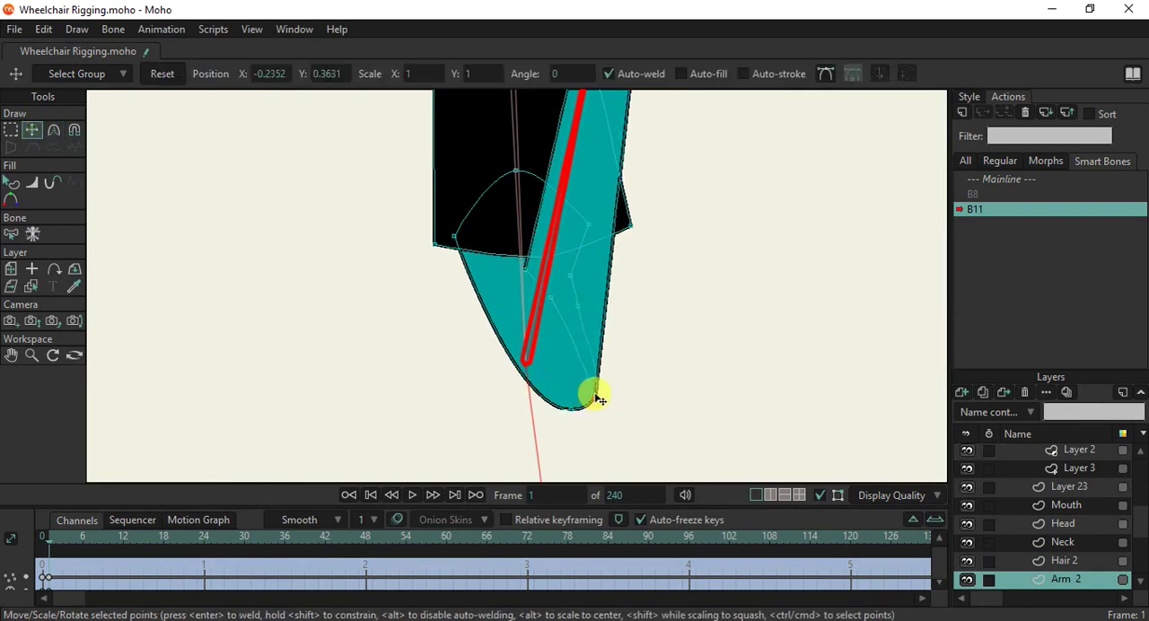
pyautogui.moveTo(550, 298); pyautogui.dragTo(592, 274)
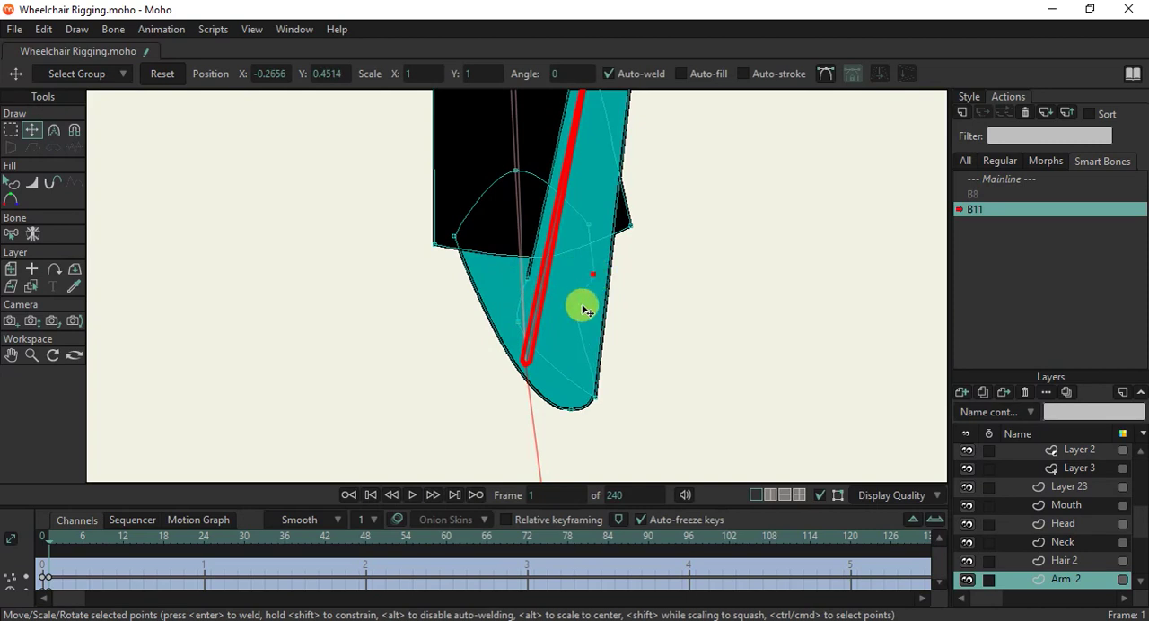
pyautogui.click(582, 311)
pyautogui.scroll(-4, 593, 295)
pyautogui.scroll(4, 615, 137)
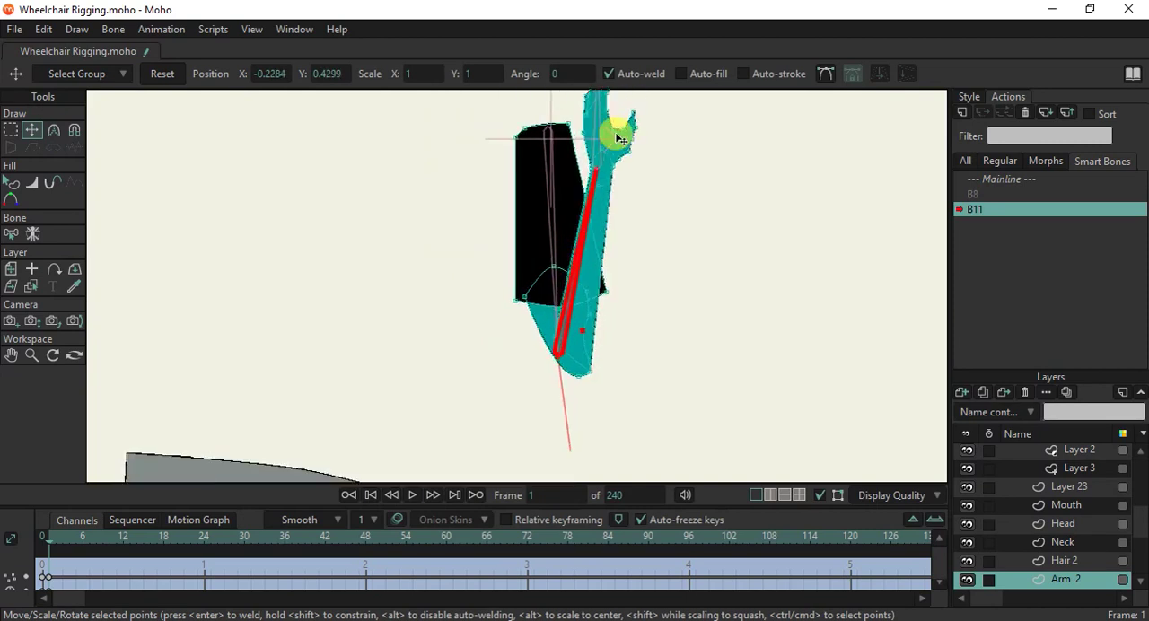
# Inspect the second arm's folded elbow in the B11 action and switch back to the Mainline.
pyautogui.scroll(-1, 616, 138)
pyautogui.scroll(-2, 616, 137)
pyautogui.scroll(3, 615, 168)
pyautogui.scroll(-5, 610, 170)
pyautogui.scroll(4, 617, 202)
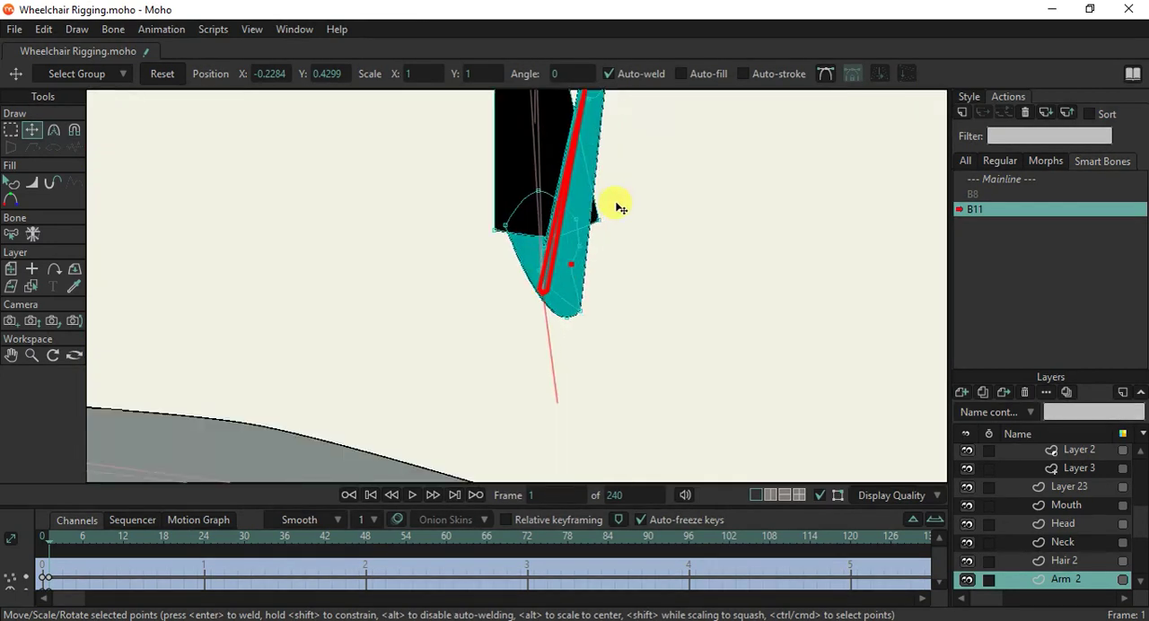
pyautogui.click(993, 180)
pyautogui.doubleClick(993, 180)
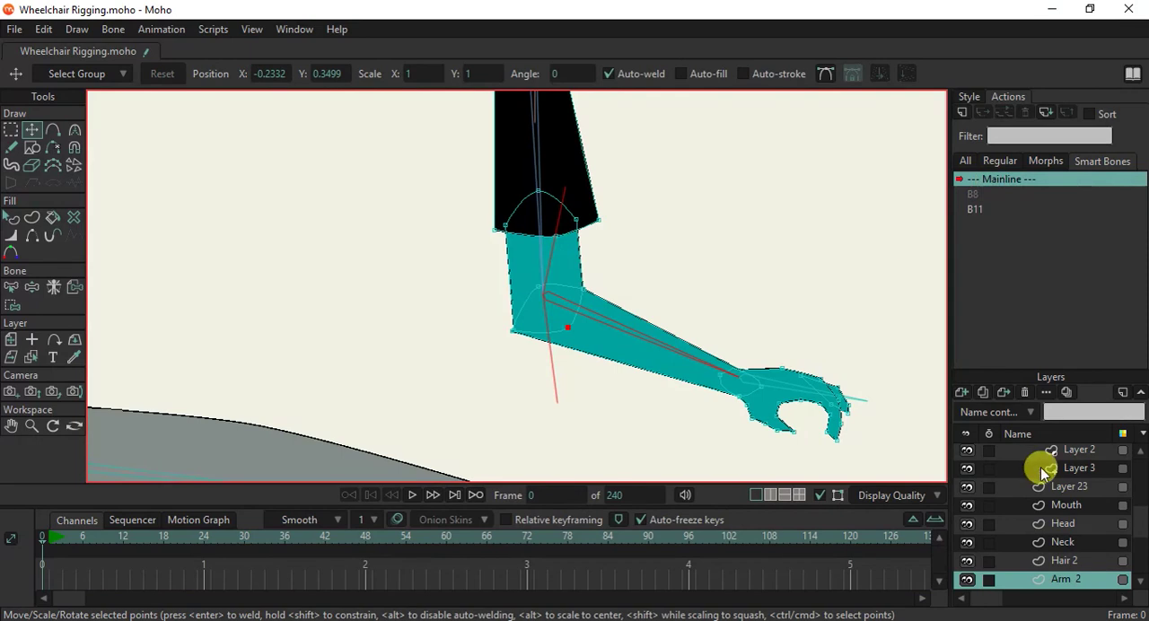
# On the WheelChair layer, swing the second arm's forearm down with Manipulate Bones to examine the straightened elbow.
pyautogui.scroll(6, 1040, 466)
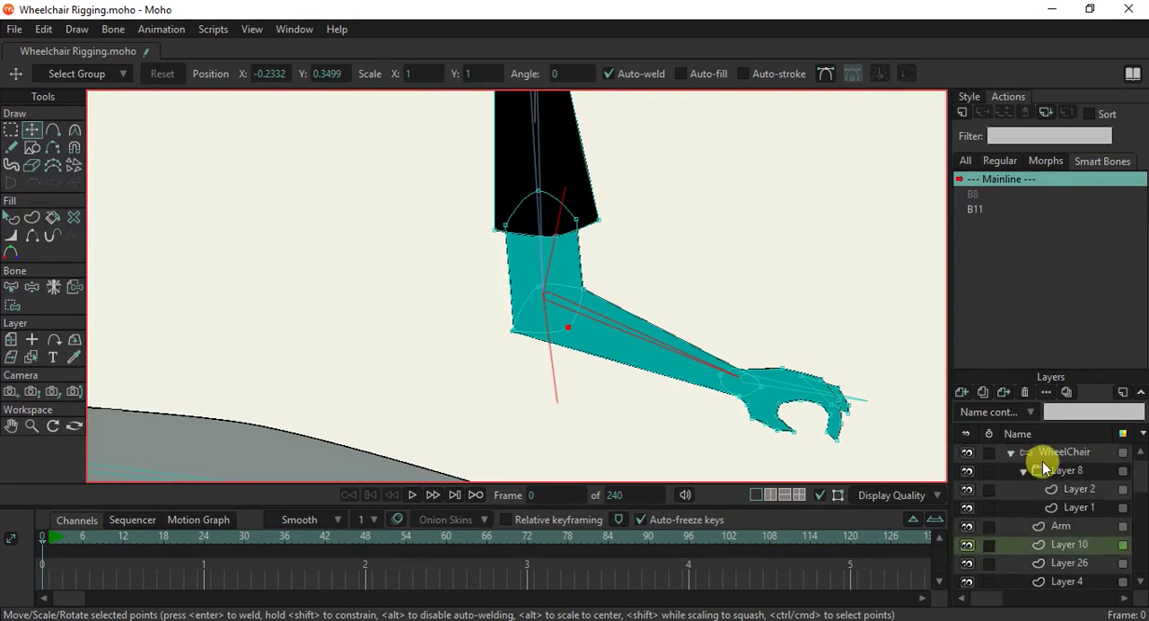
pyautogui.click(1063, 452)
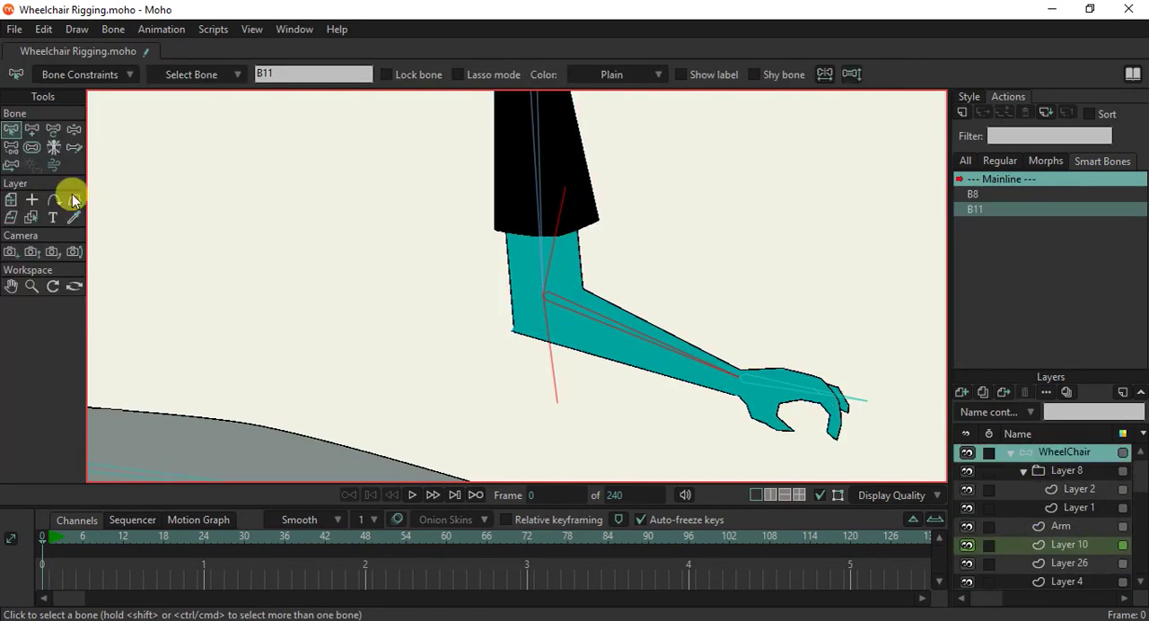
pyautogui.click(75, 130)
pyautogui.moveTo(680, 346); pyautogui.dragTo(409, 515)
pyautogui.scroll(-7, 482, 351)
pyautogui.scroll(8, 476, 330)
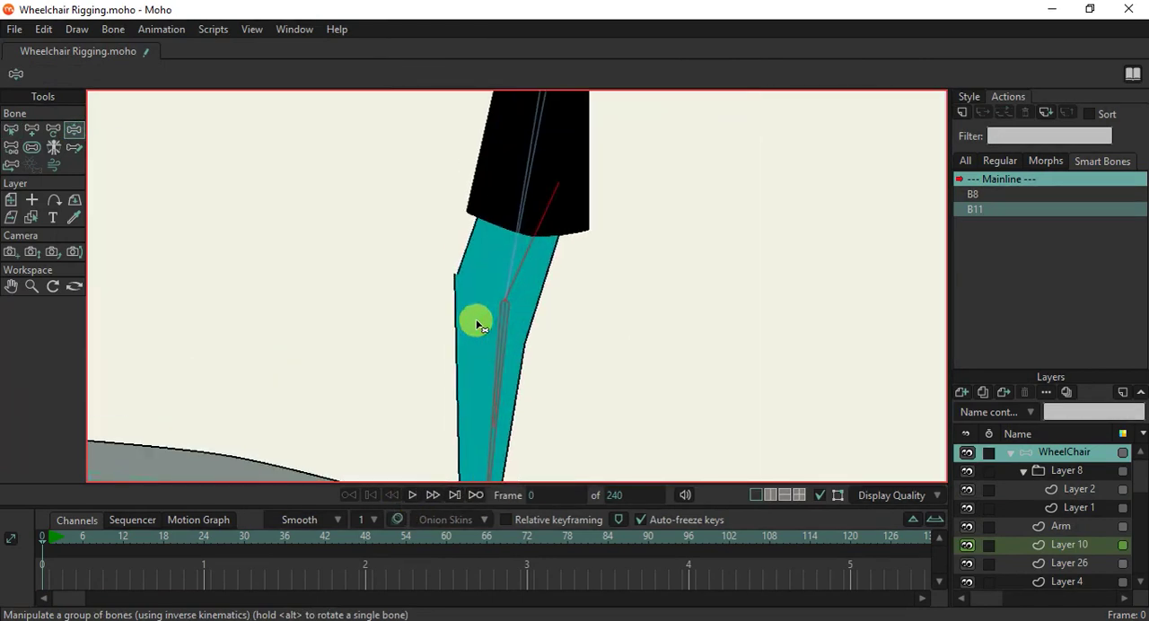
pyautogui.scroll(4, 470, 254)
pyautogui.scroll(-4, 481, 299)
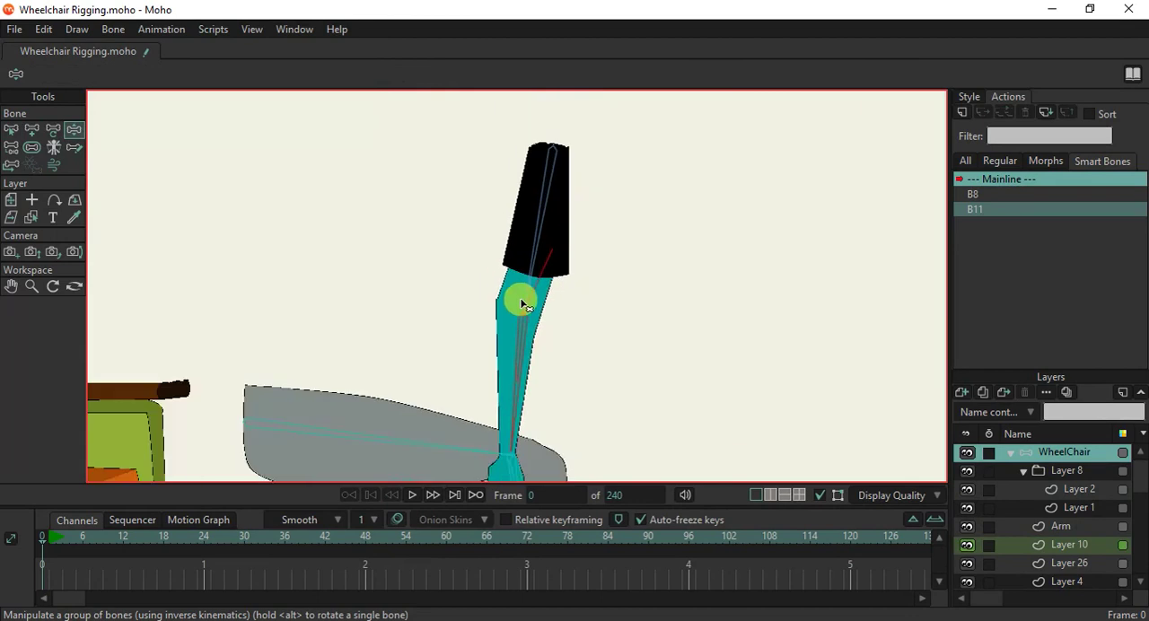
# Create a second smart bone action named B11 2 and rotate the forearm bone down to 5.1118 degrees at frame 1.
pyautogui.click(962, 114)
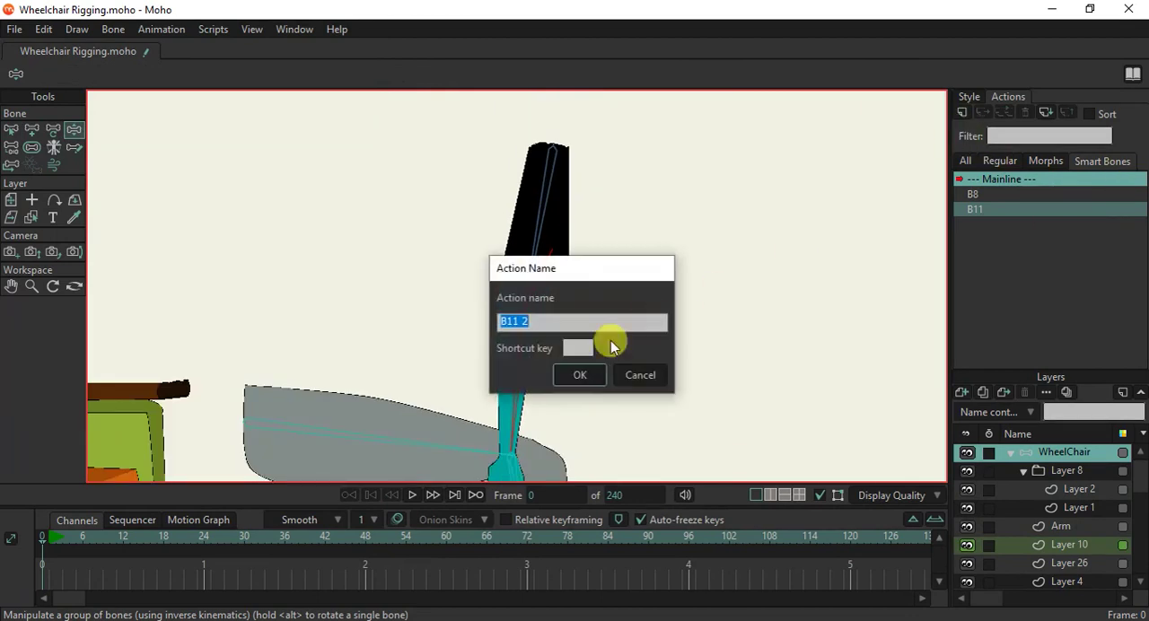
pyautogui.click(587, 367)
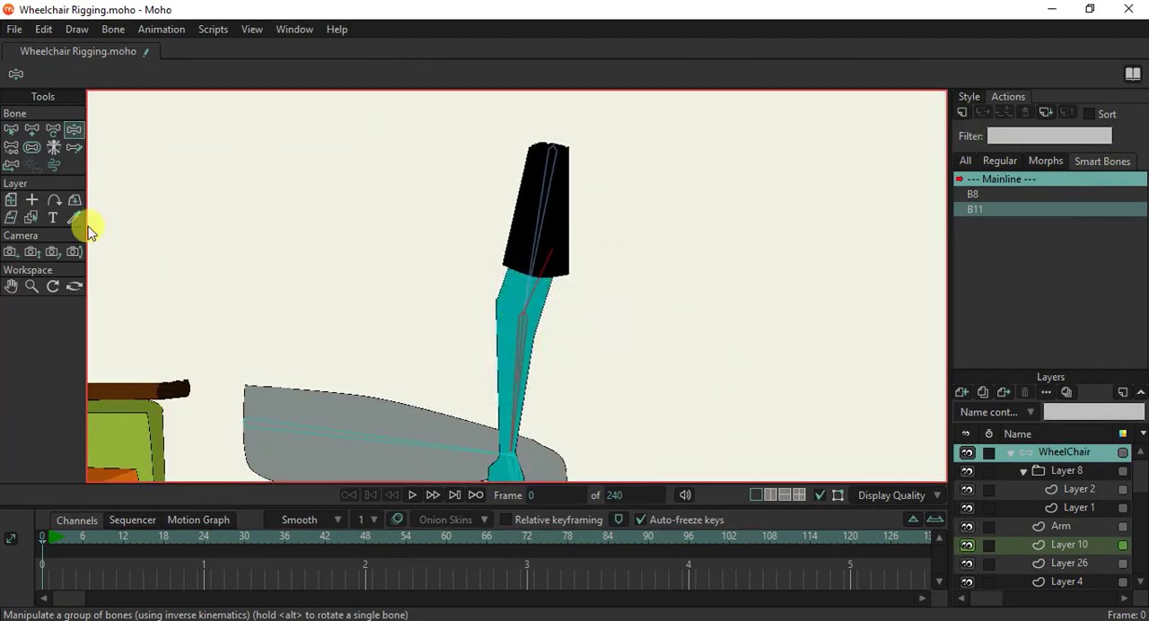
pyautogui.click(31, 130)
pyautogui.moveTo(633, 395); pyautogui.dragTo(64, 257)
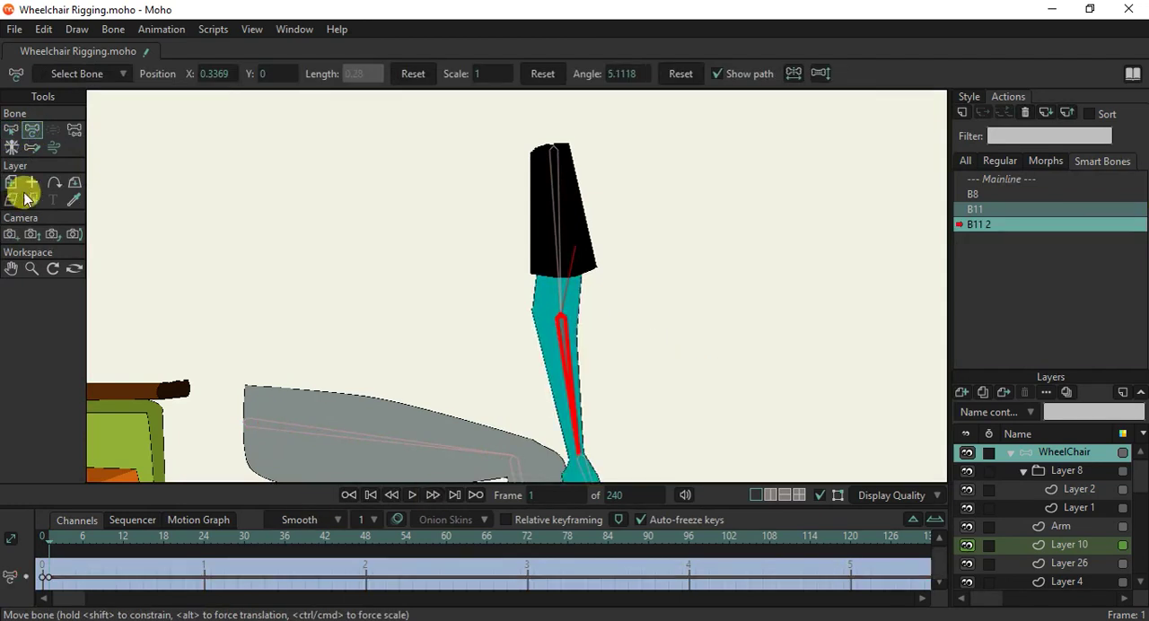
# On the Arm 2 layer, adjust the outer elbow point to smooth the straightened elbow, and return to the Mainline.
pyautogui.keyDown('alt'); pyautogui.rightClick(543, 323); pyautogui.keyUp('alt')
pyautogui.scroll(8, 545, 311)
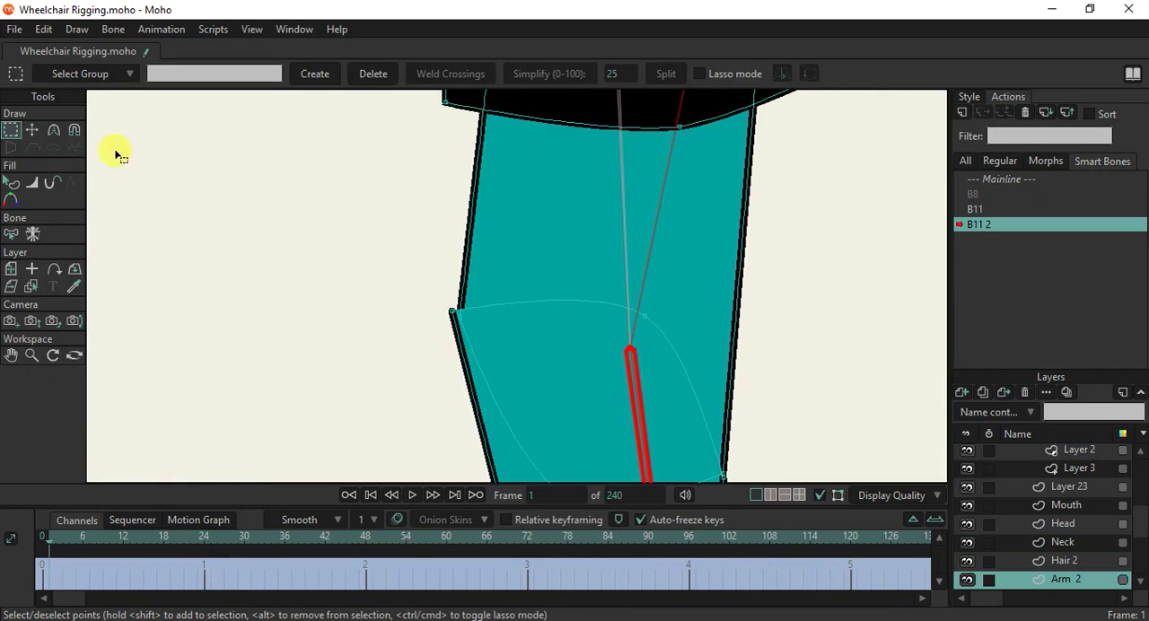
pyautogui.click(32, 130)
pyautogui.moveTo(452, 315)
pyautogui.mouseDown()
pyautogui.moveTo(467, 328)
pyautogui.moveTo(456, 320)
pyautogui.mouseUp()
pyautogui.scroll(-8, 530, 310)
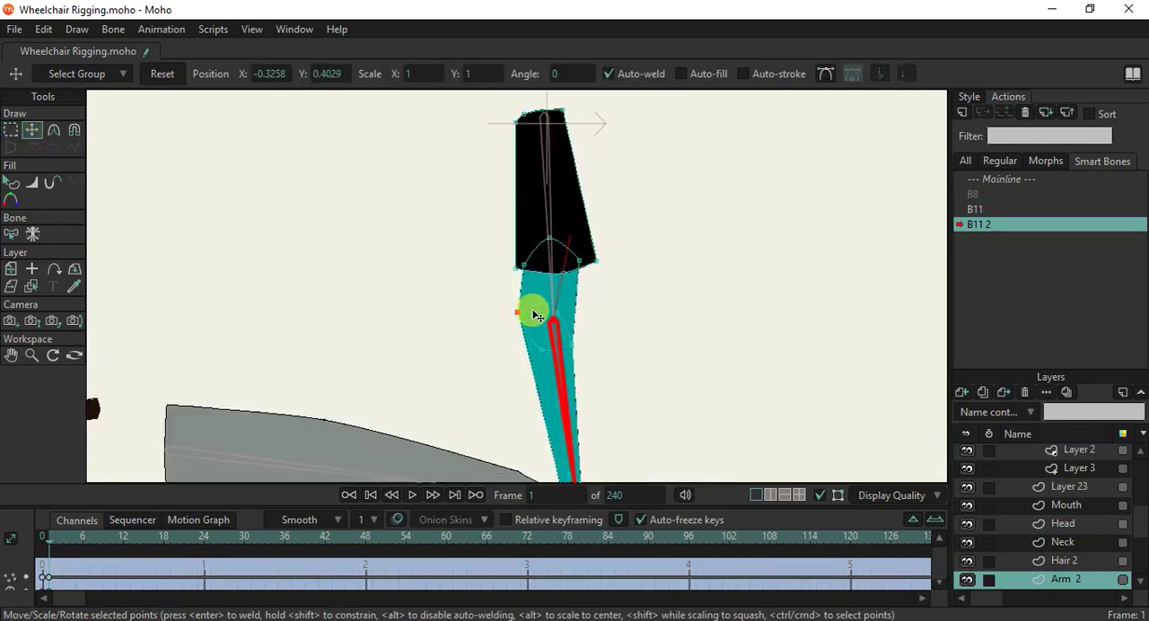
pyautogui.click(1020, 180)
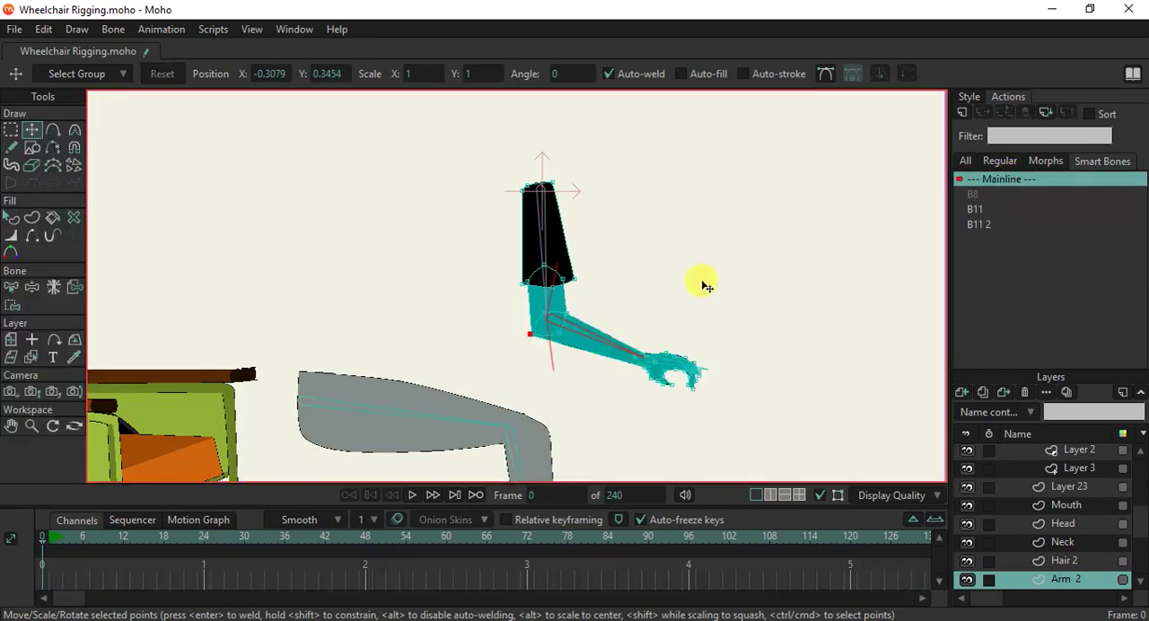
# On the WheelChair layer, create smart bone action B8 2 for the first arm's forearm bone and rotate it to 7.7964 degrees at frame 1.
pyautogui.moveTo(558, 283); pyautogui.dragTo(647, 297)
pyautogui.scroll(5, 1021, 488)
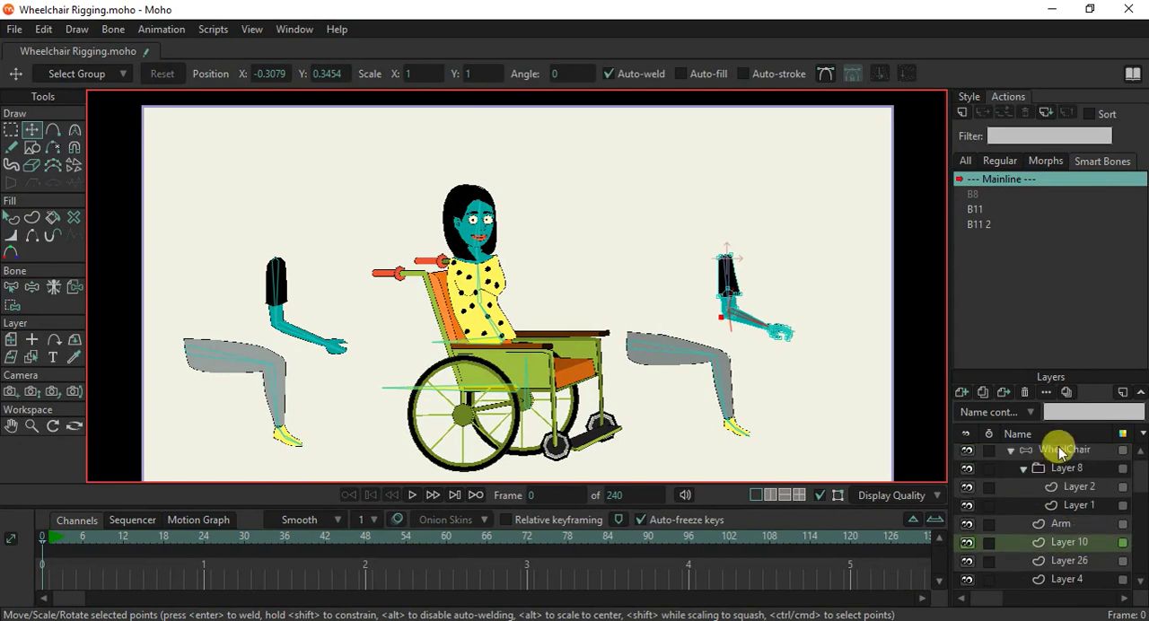
pyautogui.click(274, 318)
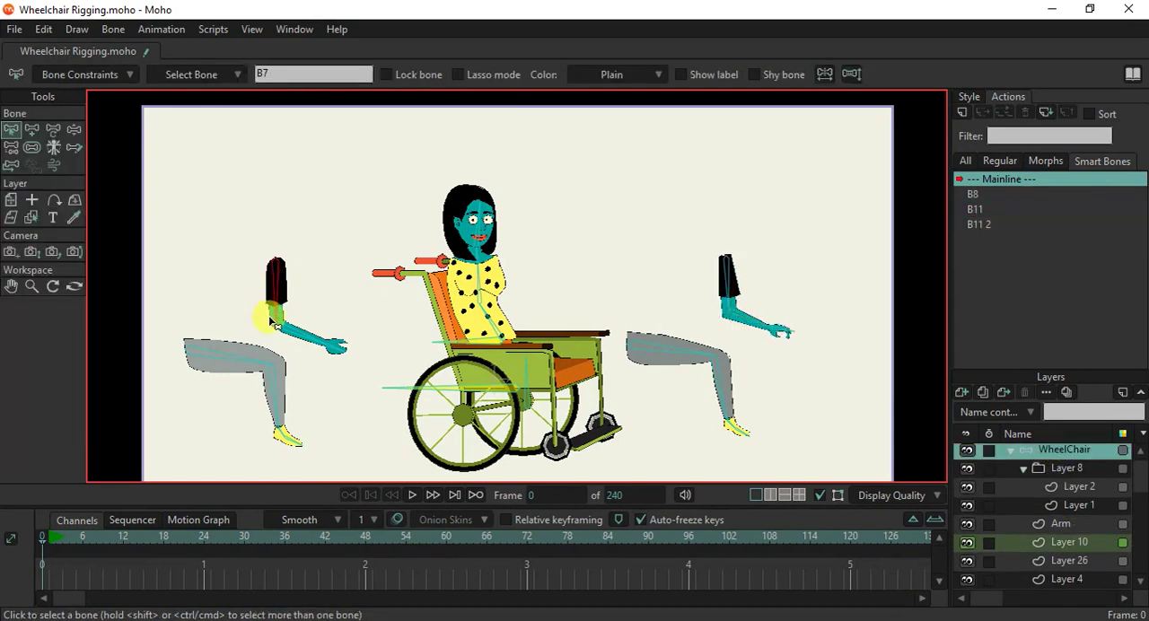
pyautogui.scroll(1, 276, 321)
pyautogui.click(292, 334)
pyautogui.click(961, 114)
pyautogui.click(578, 374)
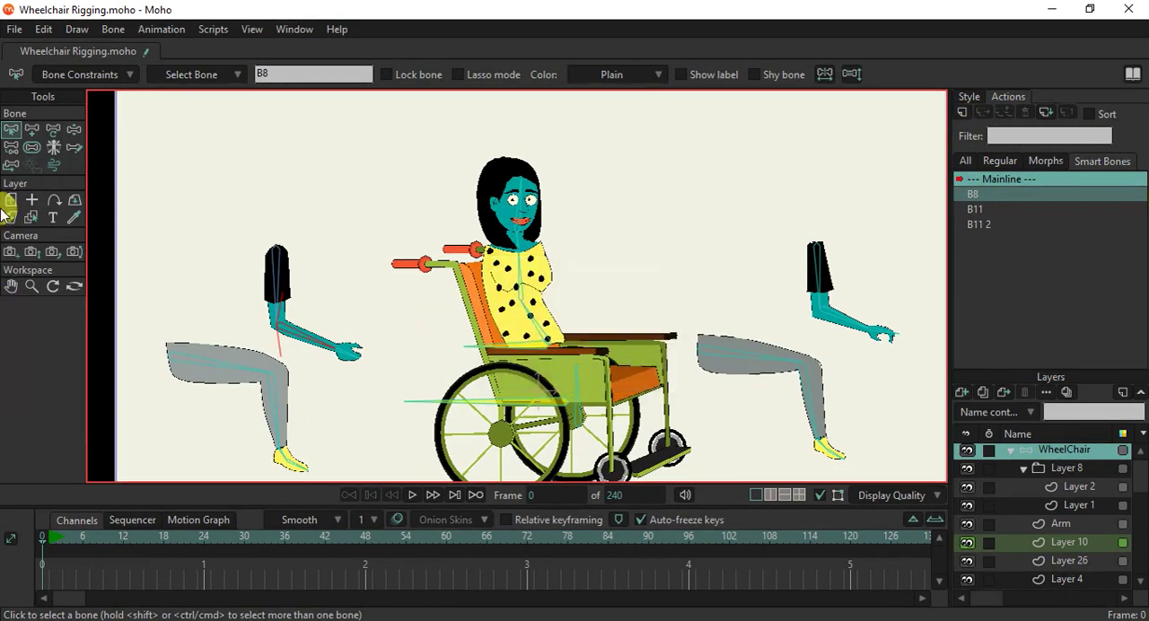
pyautogui.click(33, 130)
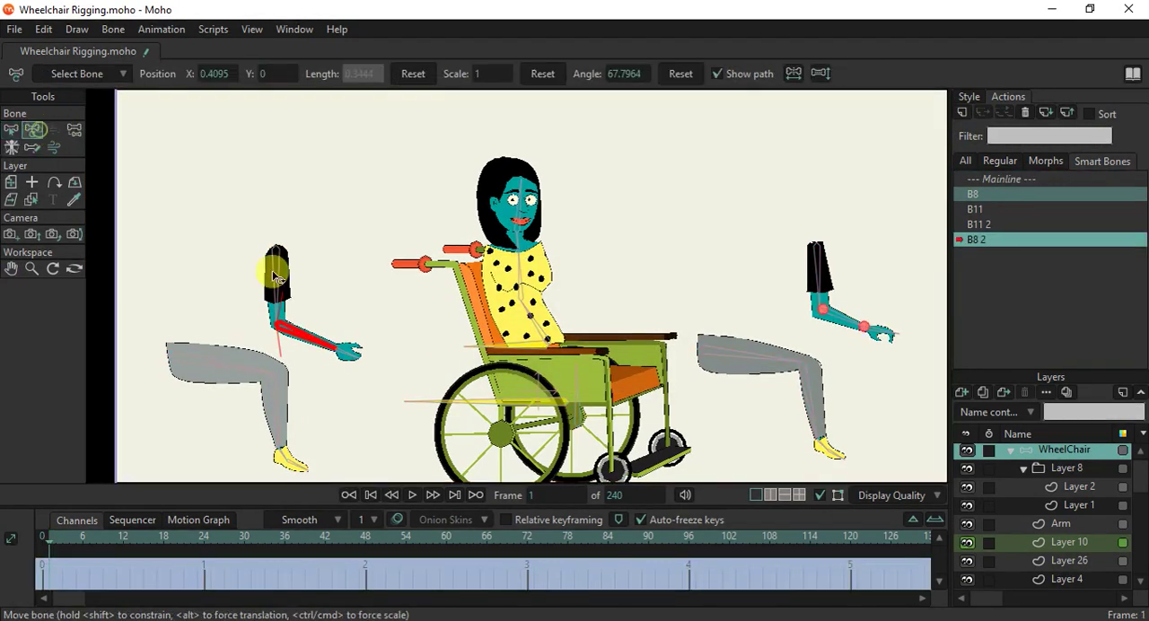
pyautogui.scroll(1, 262, 305)
pyautogui.moveTo(385, 340); pyautogui.dragTo(245, 440)
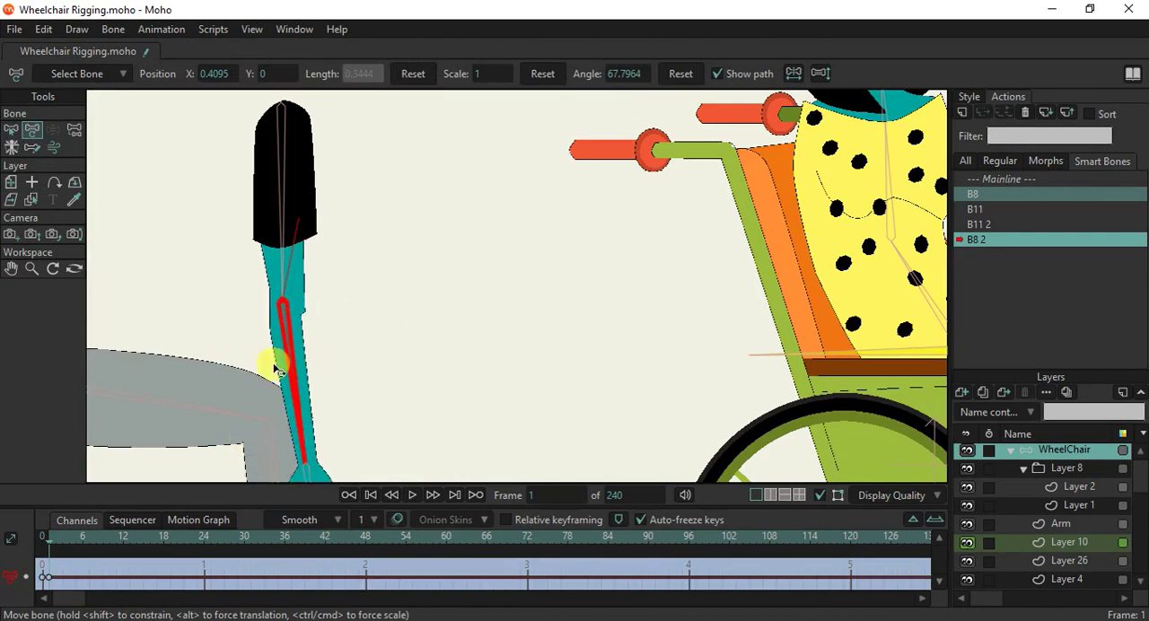
pyautogui.scroll(1, 278, 357)
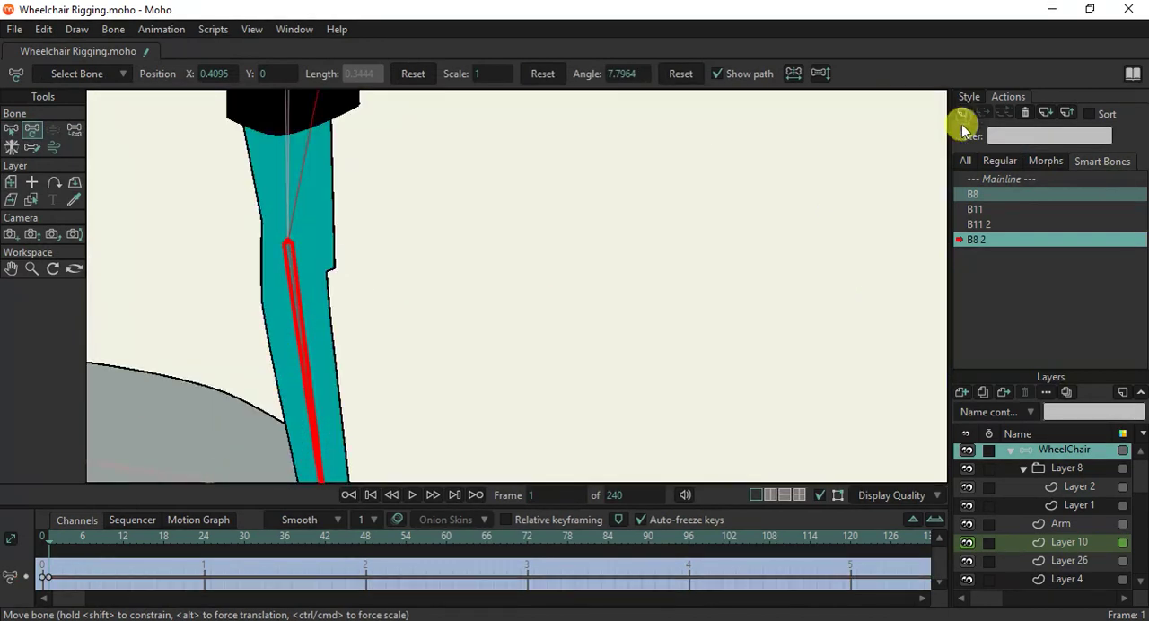
pyautogui.click(962, 126)
pyautogui.click(640, 375)
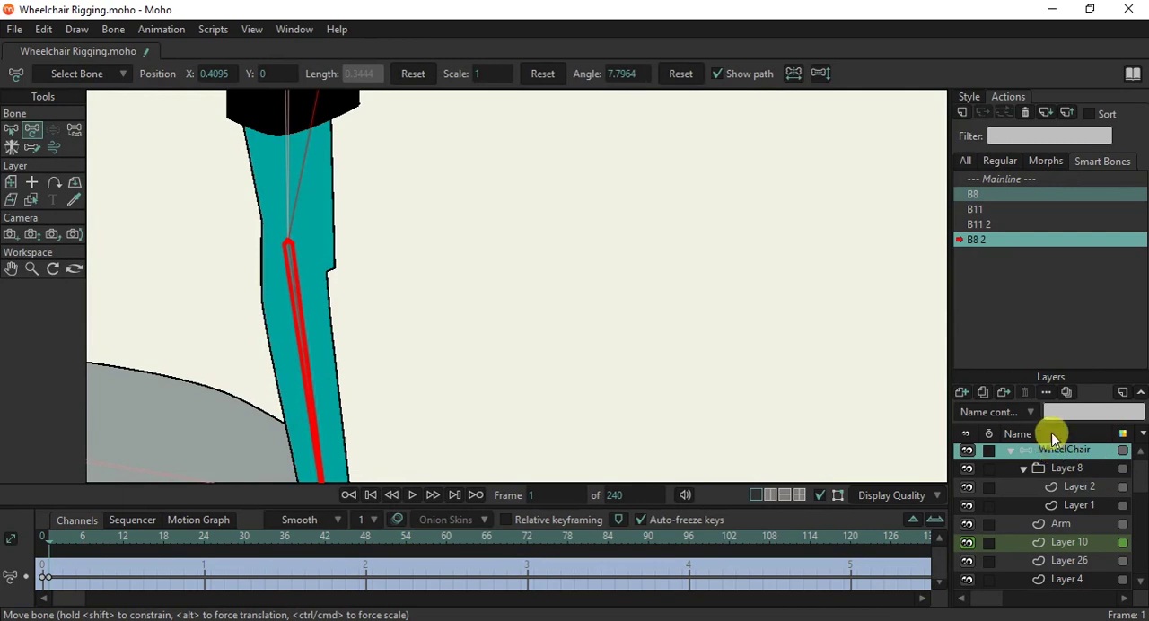
# On the Arm layer, move the inner elbow points outward to even out the notch in the straightened first arm.
pyautogui.keyDown('alt'); pyautogui.rightClick(314, 256); pyautogui.keyUp('alt')
pyautogui.scroll(-5, 403, 250)
pyautogui.scroll(6, 381, 262)
pyautogui.scroll(2, 378, 265)
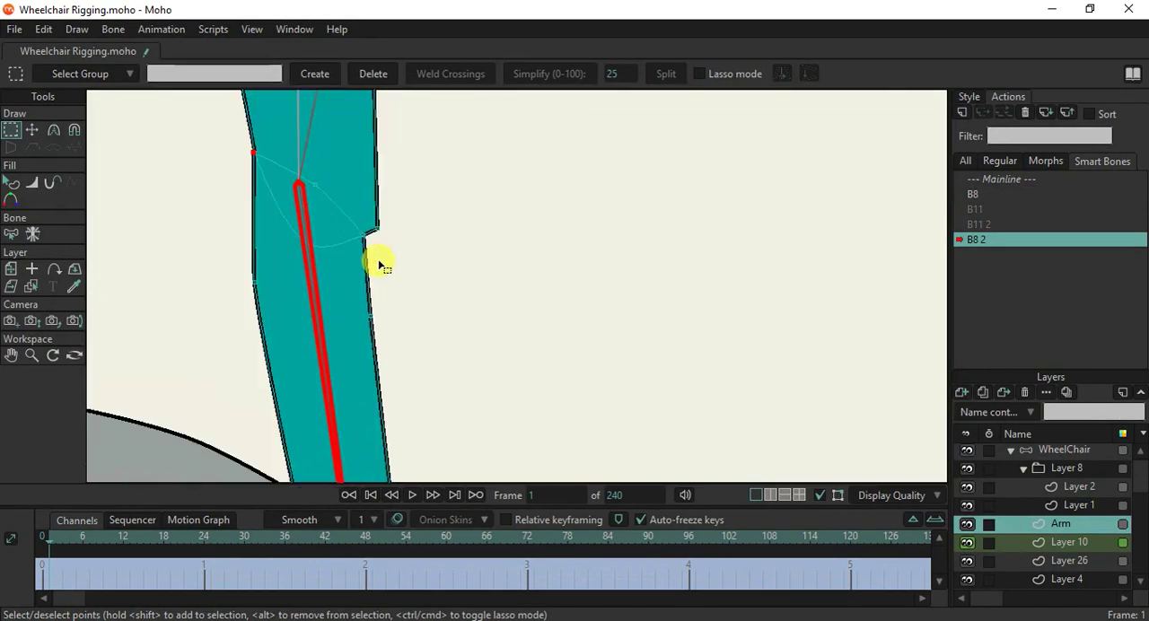
pyautogui.click(39, 136)
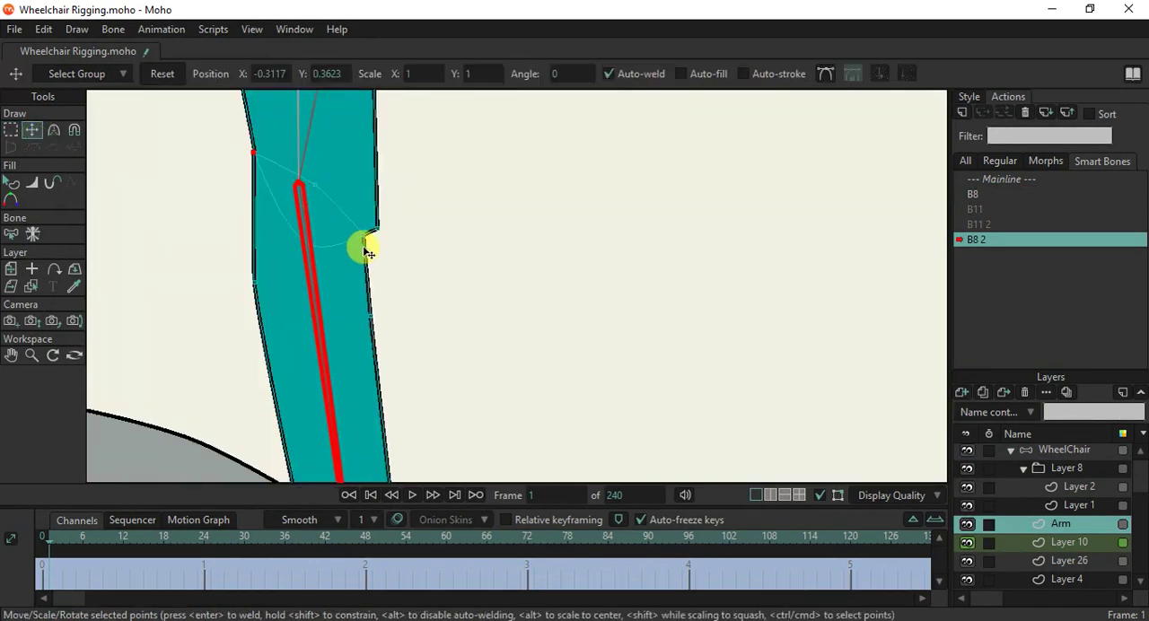
pyautogui.moveTo(366, 306); pyautogui.dragTo(372, 312)
# Reposition the outer and middle elbow points of the first arm, and return to the Mainline.
pyautogui.click(257, 171)
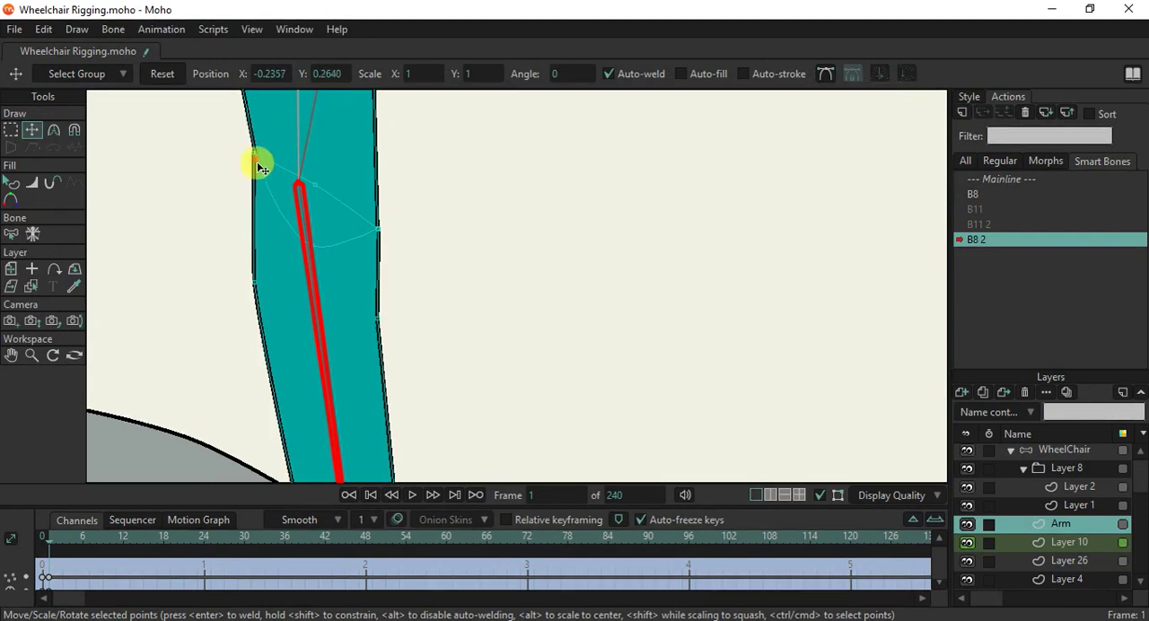
pyautogui.moveTo(307, 183); pyautogui.dragTo(320, 146)
pyautogui.scroll(-8, 320, 157)
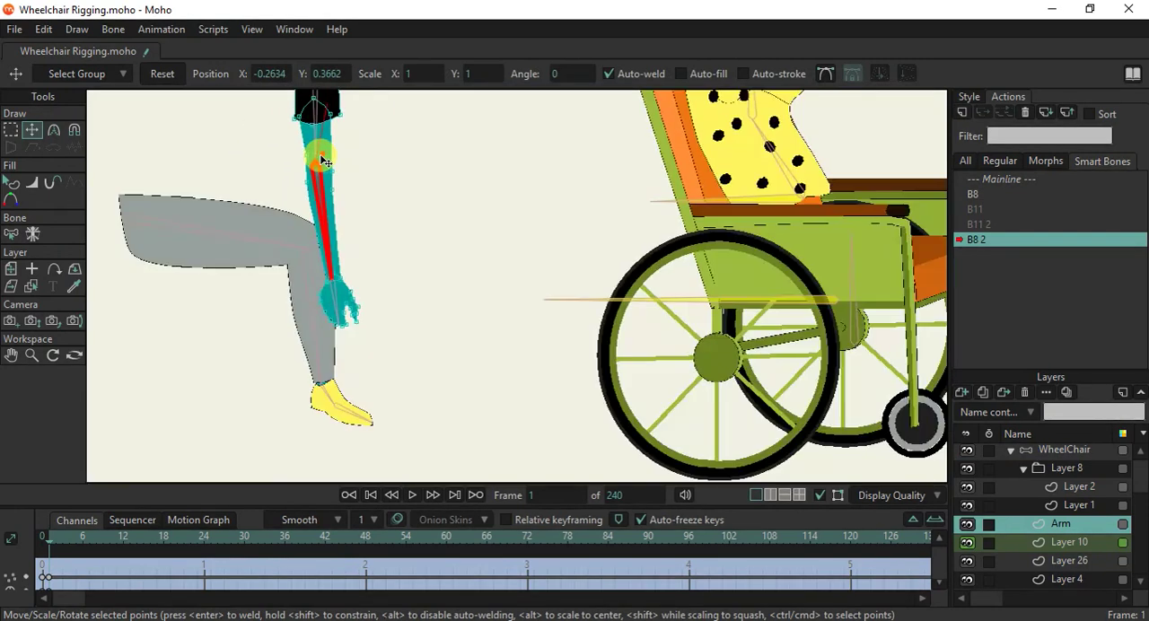
pyautogui.scroll(3, 322, 157)
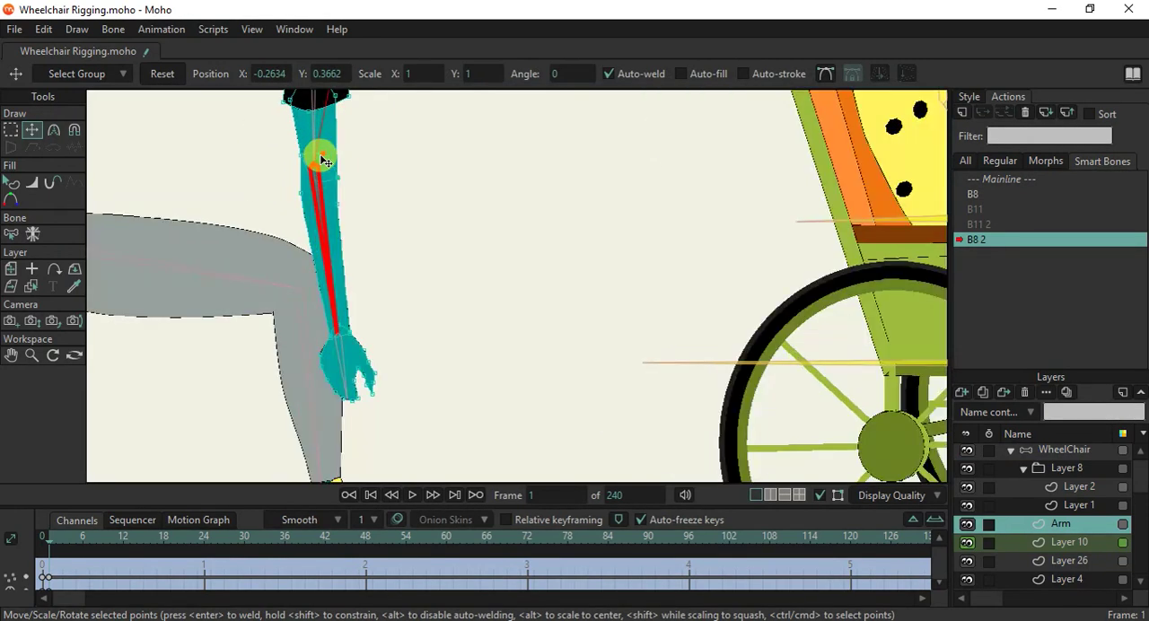
pyautogui.click(1006, 179)
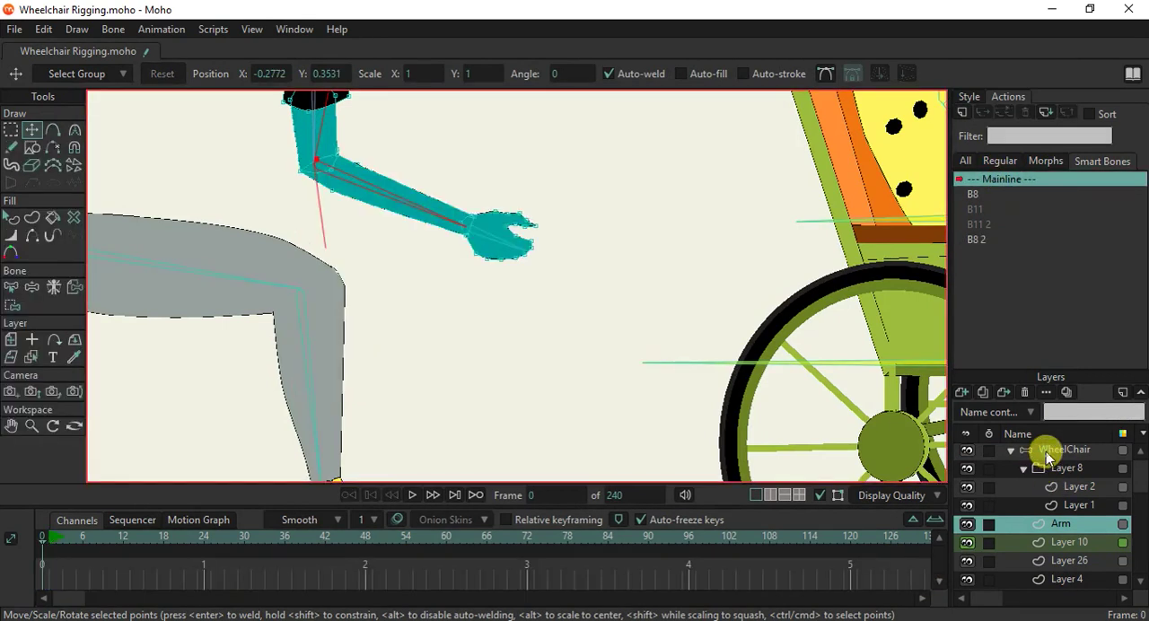
# On the WheelChair layer, move both arms with Manipulate Bones to test how their elbows straighten.
pyautogui.click(1046, 451)
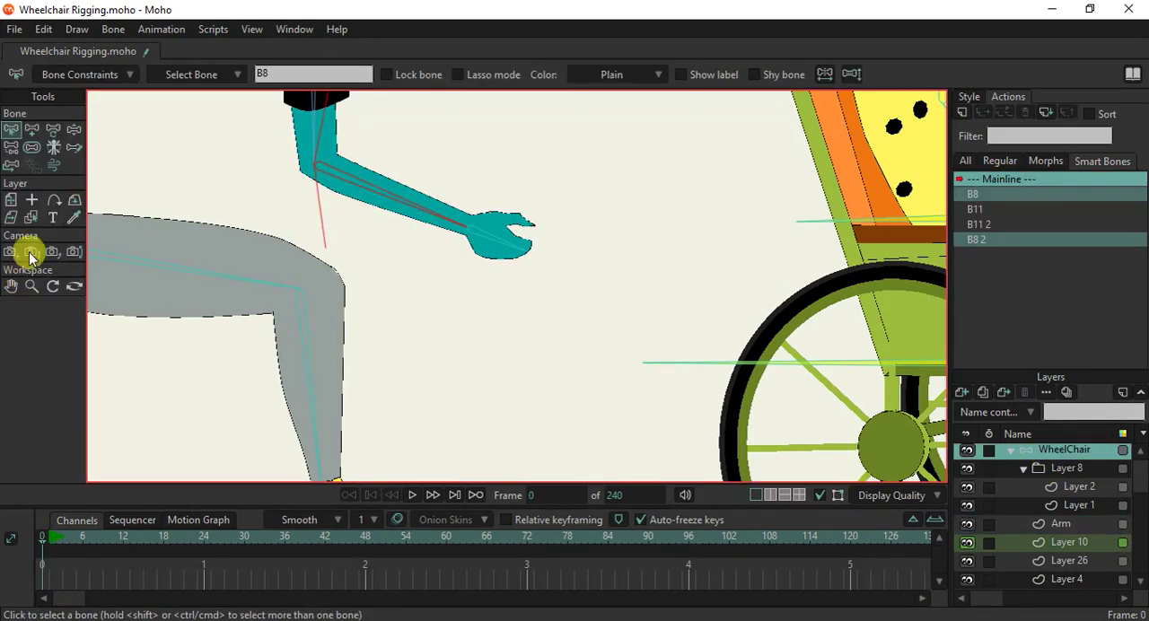
pyautogui.click(74, 128)
pyautogui.scroll(-2, 420, 198)
pyautogui.moveTo(420, 197); pyautogui.dragTo(374, 344)
pyautogui.scroll(1, 359, 334)
pyautogui.scroll(-2, 374, 344)
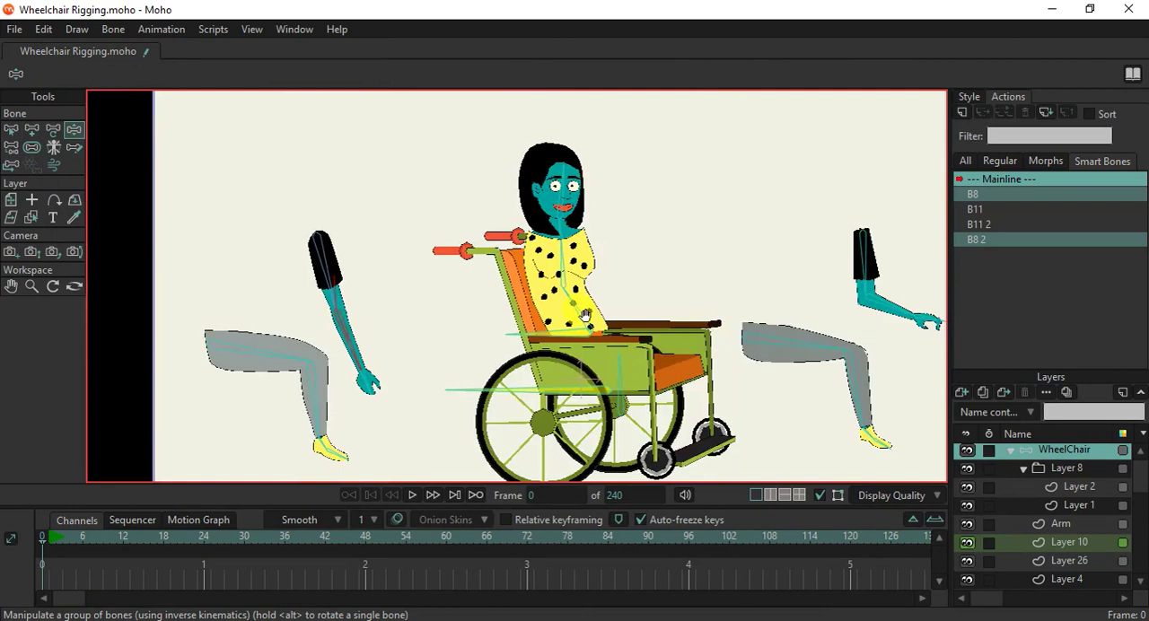
pyautogui.scroll(1, 536, 321)
pyautogui.moveTo(774, 319); pyautogui.dragTo(735, 361)
pyautogui.scroll(-2, 654, 375)
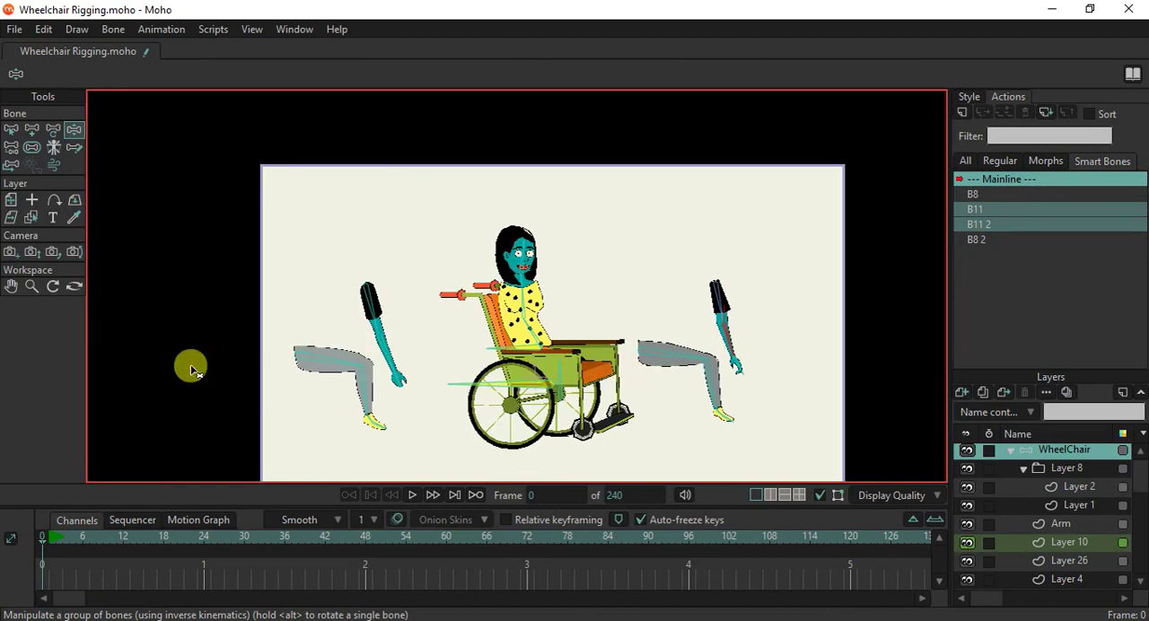
# Swing the lower leg beside the second arm upward with Manipulate Bones to examine its knee on the leg layer.
pyautogui.keyDown('ctrl'); pyautogui.keyDown('alt'); pyautogui.click(687, 364); pyautogui.keyUp('alt'); pyautogui.keyUp('ctrl')
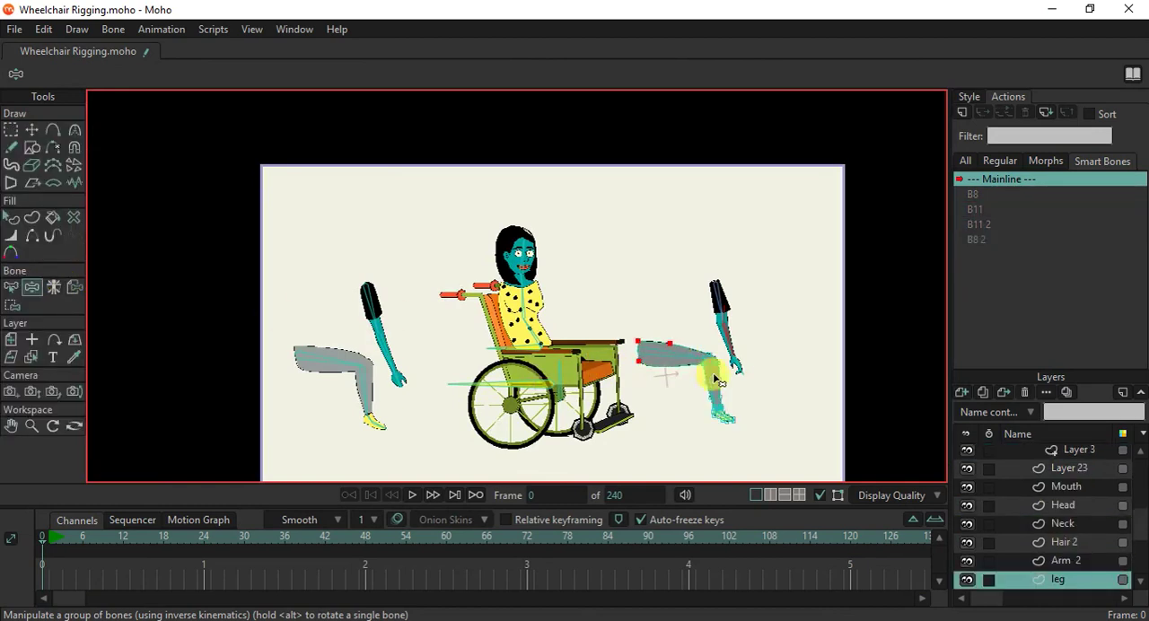
pyautogui.scroll(3, 715, 381)
pyautogui.moveTo(628, 318); pyautogui.dragTo(821, 284)
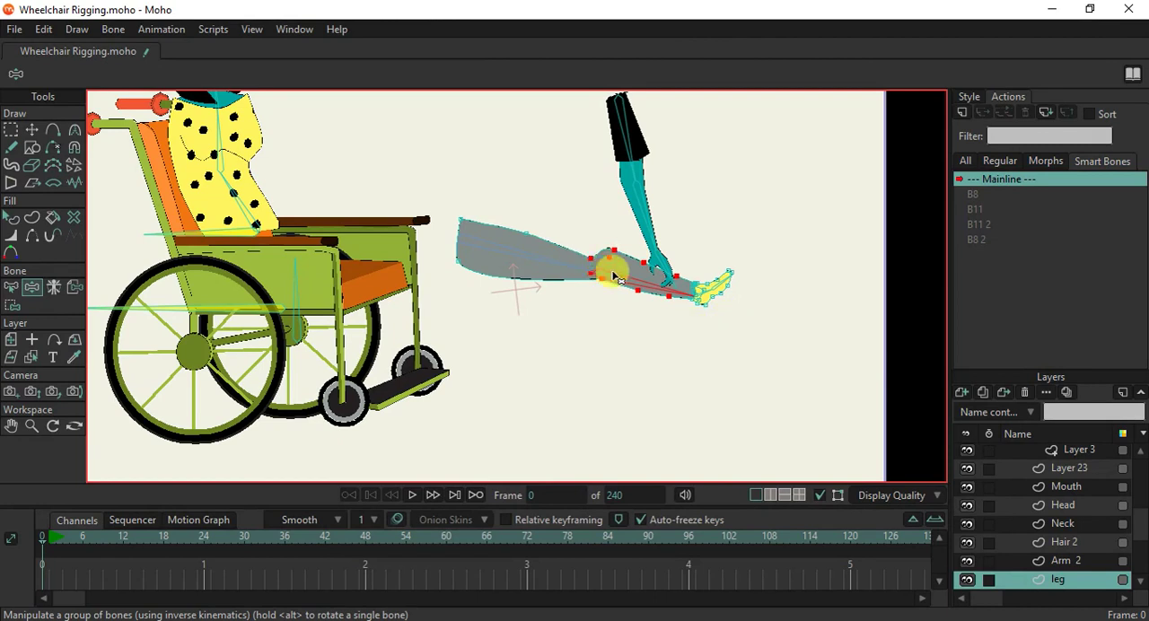
pyautogui.scroll(2, 604, 275)
pyautogui.scroll(1, 598, 253)
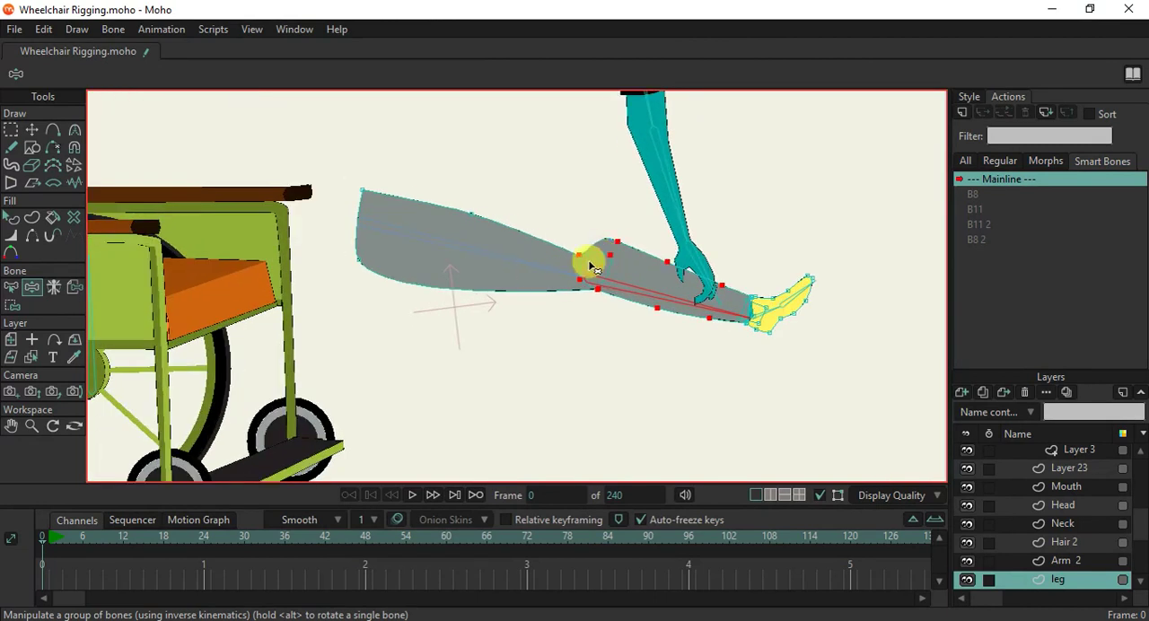
pyautogui.moveTo(592, 293); pyautogui.dragTo(638, 293)
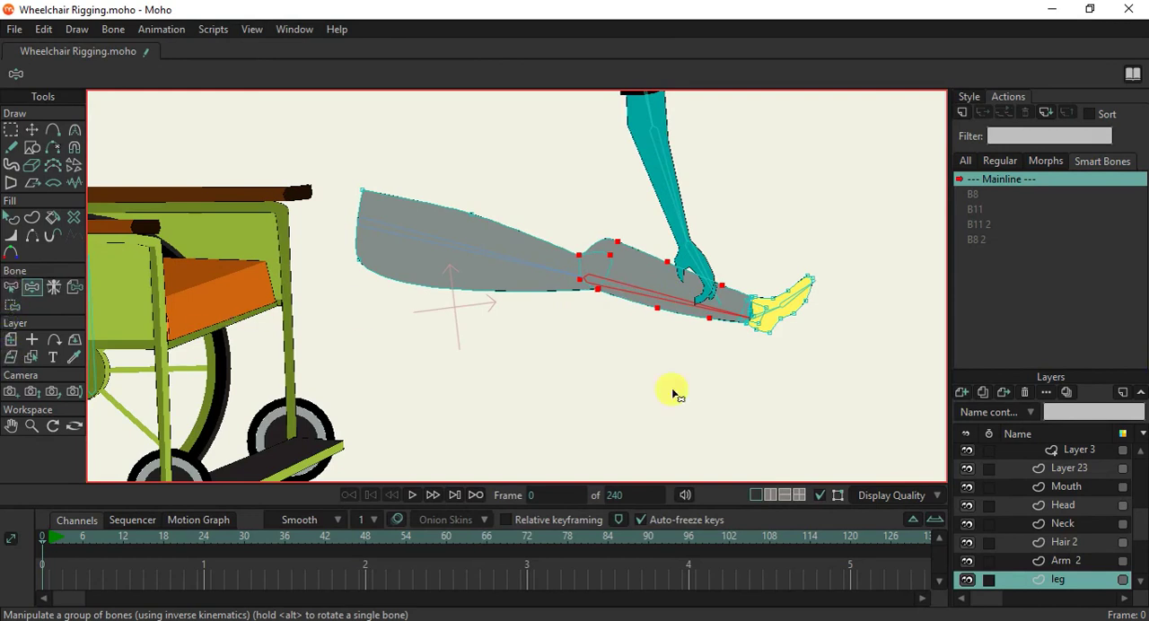
# On the WheelChair layer, create a smart bone action named B18 for the lower leg bone beside the second arm.
pyautogui.scroll(5, 1052, 476)
pyautogui.scroll(3, 1054, 480)
pyautogui.click(1050, 455)
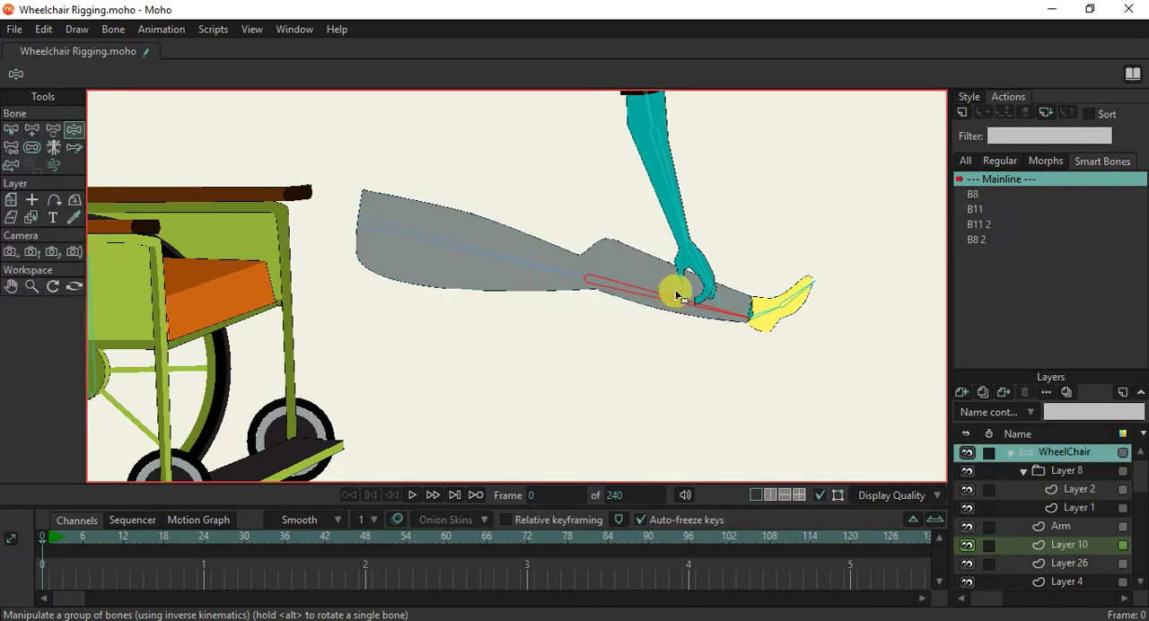
pyautogui.click(10, 131)
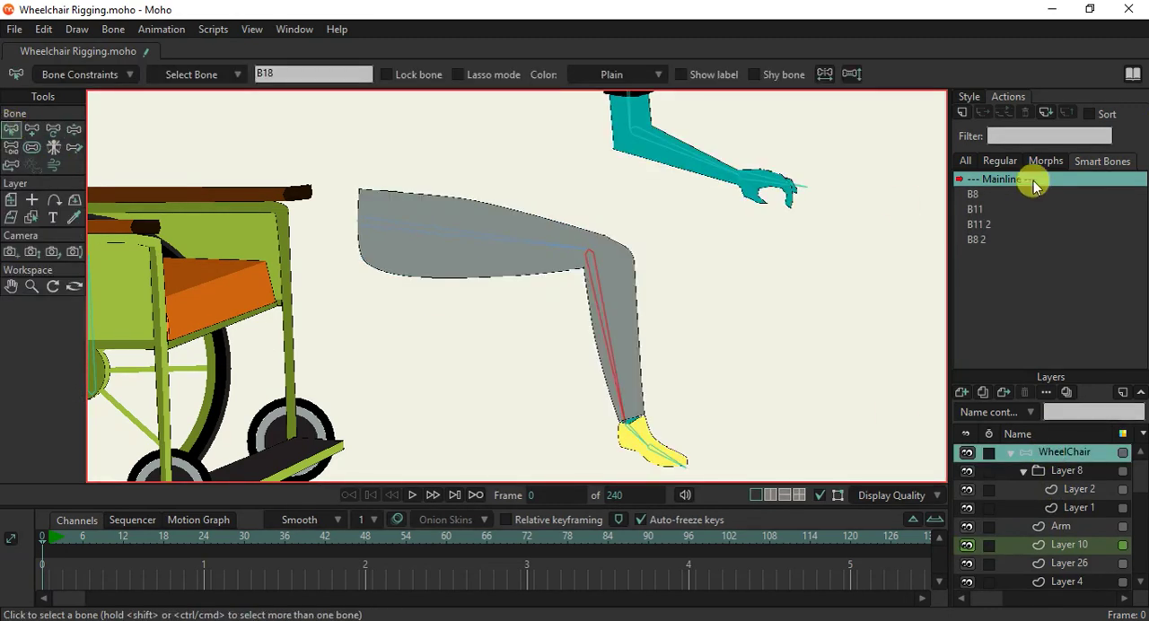
pyautogui.click(958, 112)
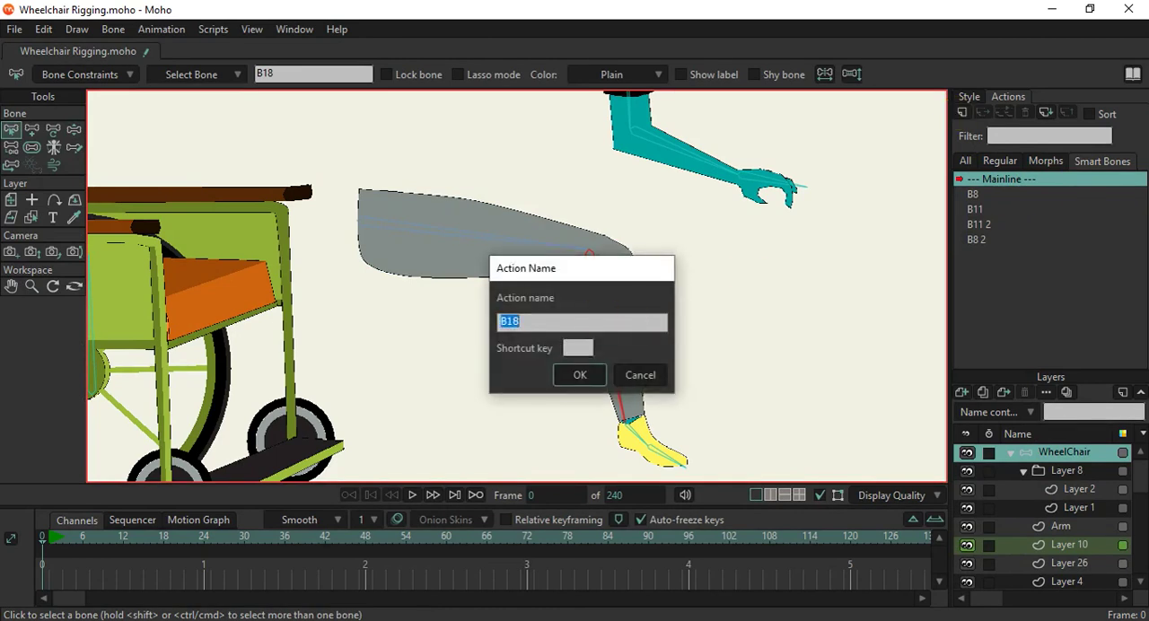
pyautogui.click(569, 375)
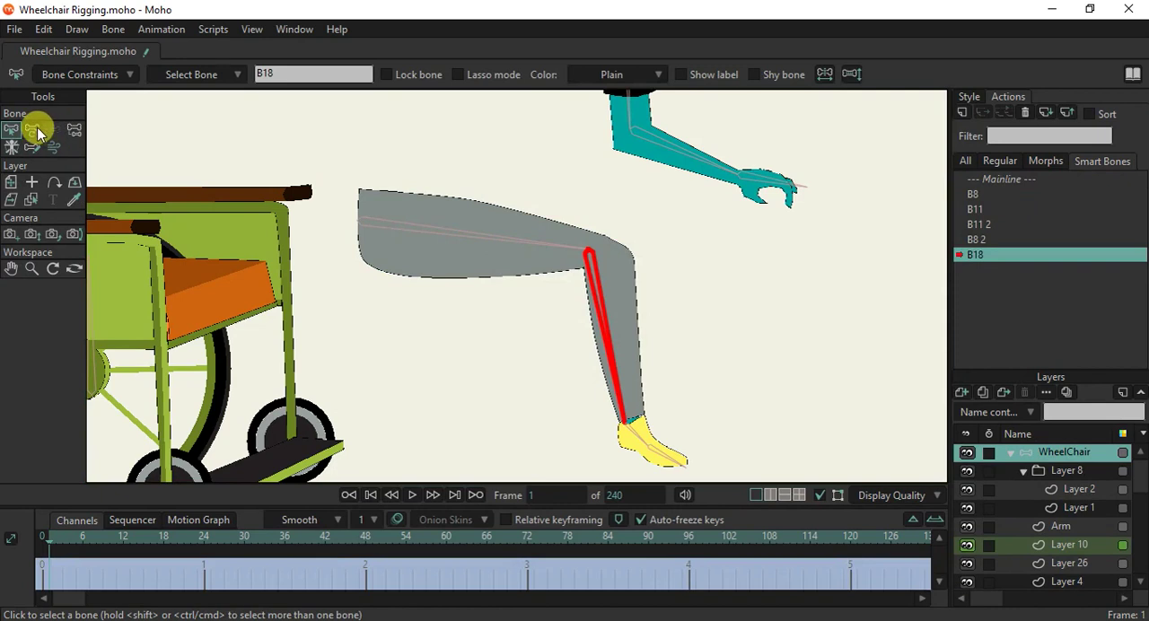
# In the B18 action, rotate the lower leg bone upward to an angle of about 368 degrees to straighten the leg.
pyautogui.click(32, 130)
pyautogui.moveTo(620, 313); pyautogui.dragTo(711, 241)
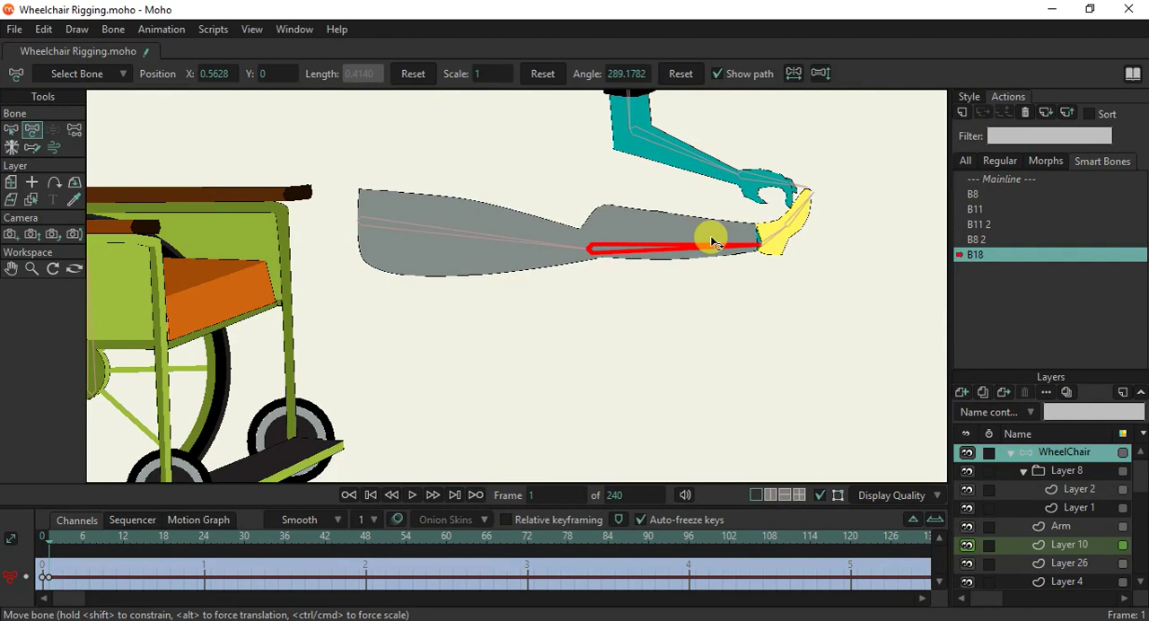
pyautogui.moveTo(710, 241); pyautogui.dragTo(711, 241)
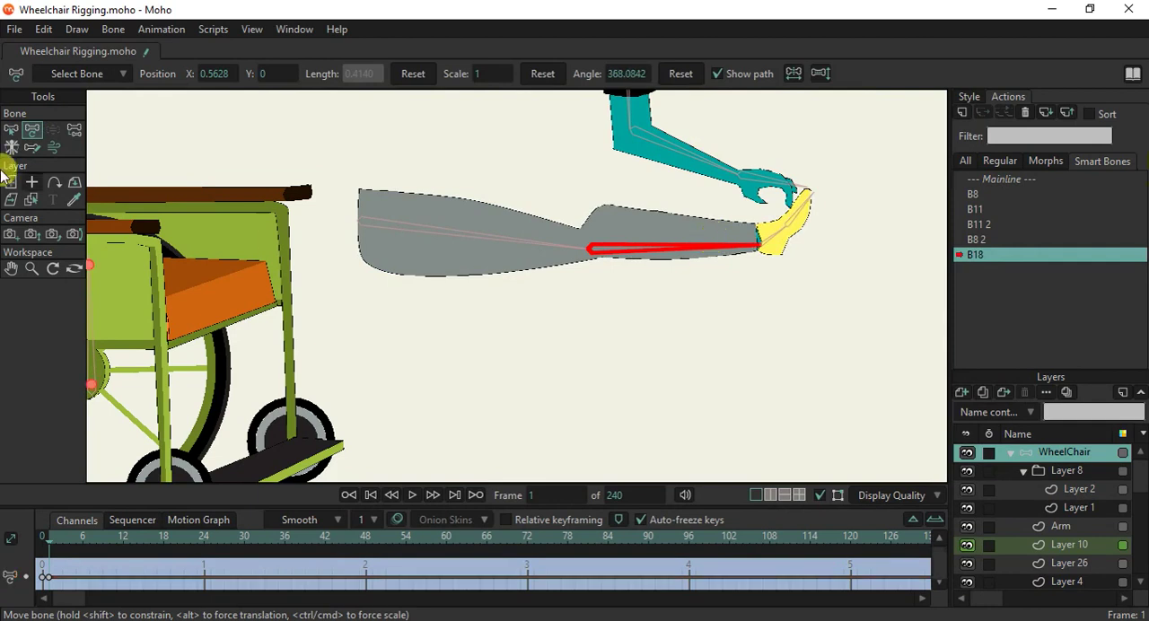
# On the leg layer, move the knee points upward and inward to reduce the notch on the front of the straightened knee.
pyautogui.keyDown('alt'); pyautogui.rightClick(672, 229); pyautogui.keyUp('alt')
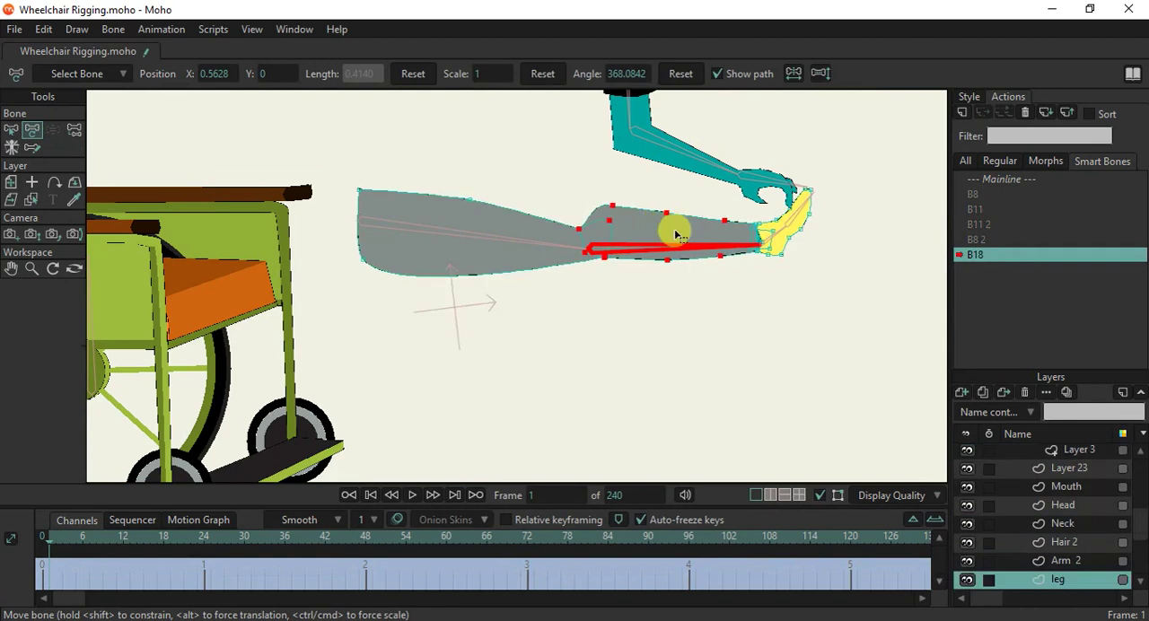
pyautogui.scroll(4, 673, 227)
pyautogui.moveTo(679, 236); pyautogui.dragTo(705, 320)
pyautogui.click(30, 129)
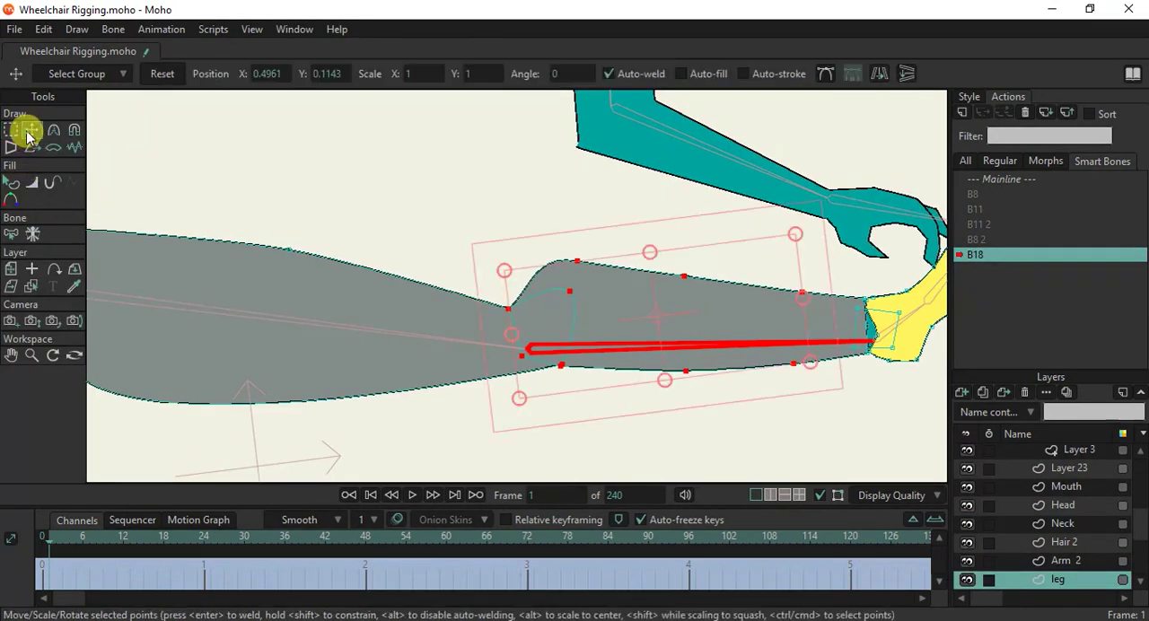
pyautogui.moveTo(512, 310); pyautogui.dragTo(508, 311)
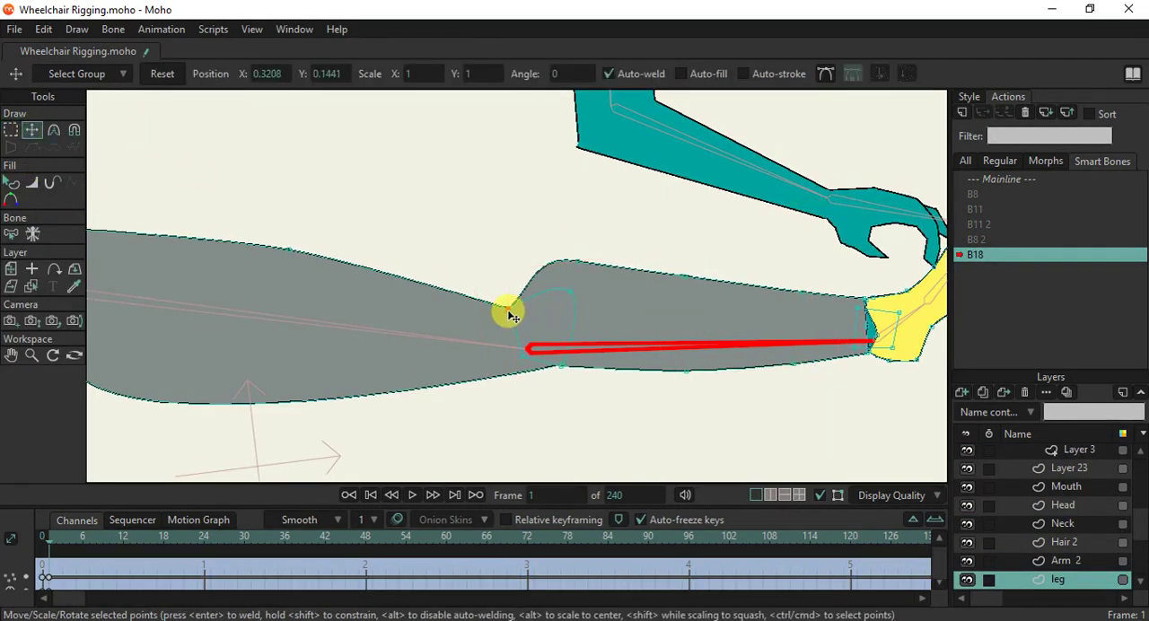
pyautogui.moveTo(579, 268); pyautogui.dragTo(507, 305)
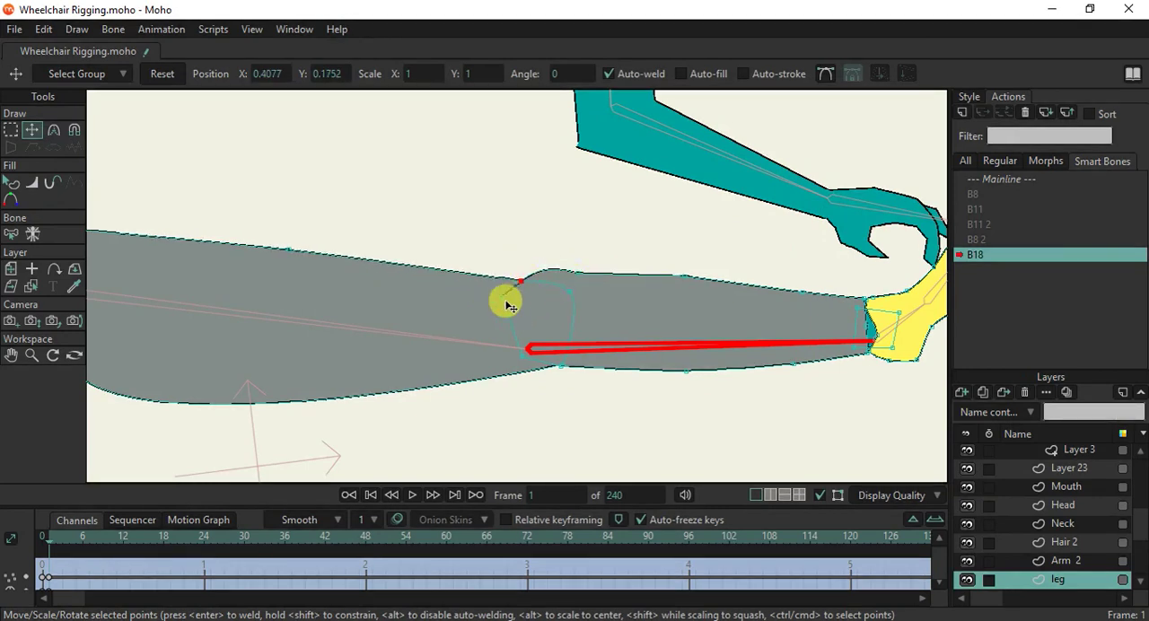
# Adjust the shin point and the calf point of the straightened leg to even out its outline.
pyautogui.scroll(-3, 526, 288)
pyautogui.scroll(3, 581, 289)
pyautogui.click(554, 276)
pyautogui.moveTo(666, 266); pyautogui.dragTo(665, 272)
pyautogui.moveTo(661, 368); pyautogui.dragTo(665, 372)
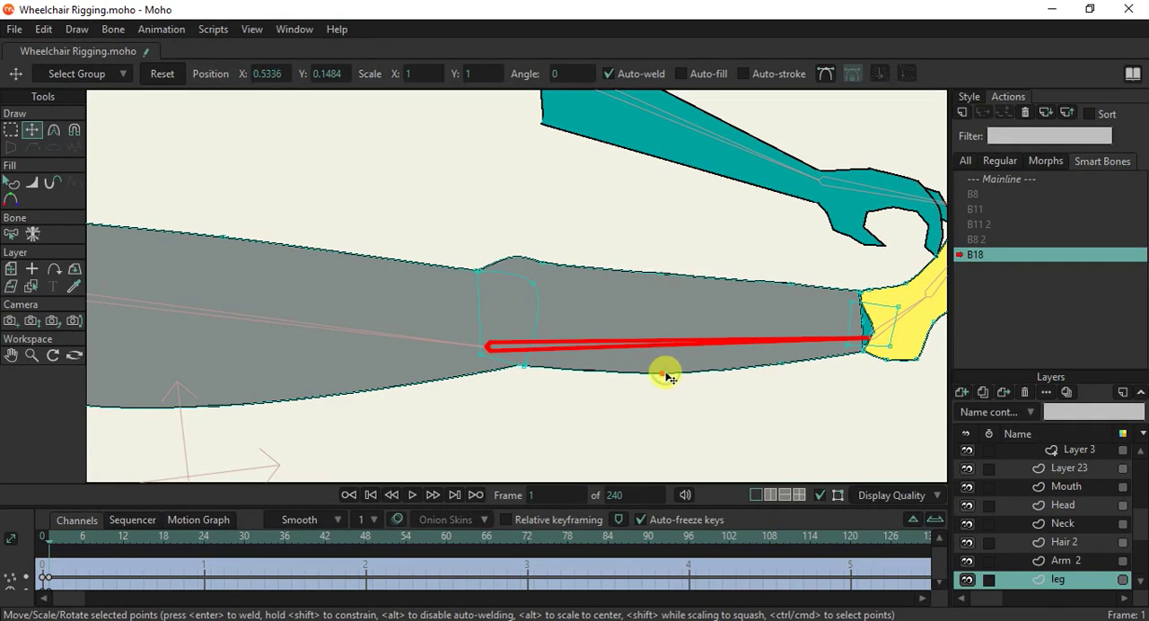
# Reposition the underside knee point of the straightened leg, and return to the Mainline.
pyautogui.scroll(3, 519, 377)
pyautogui.click(518, 345)
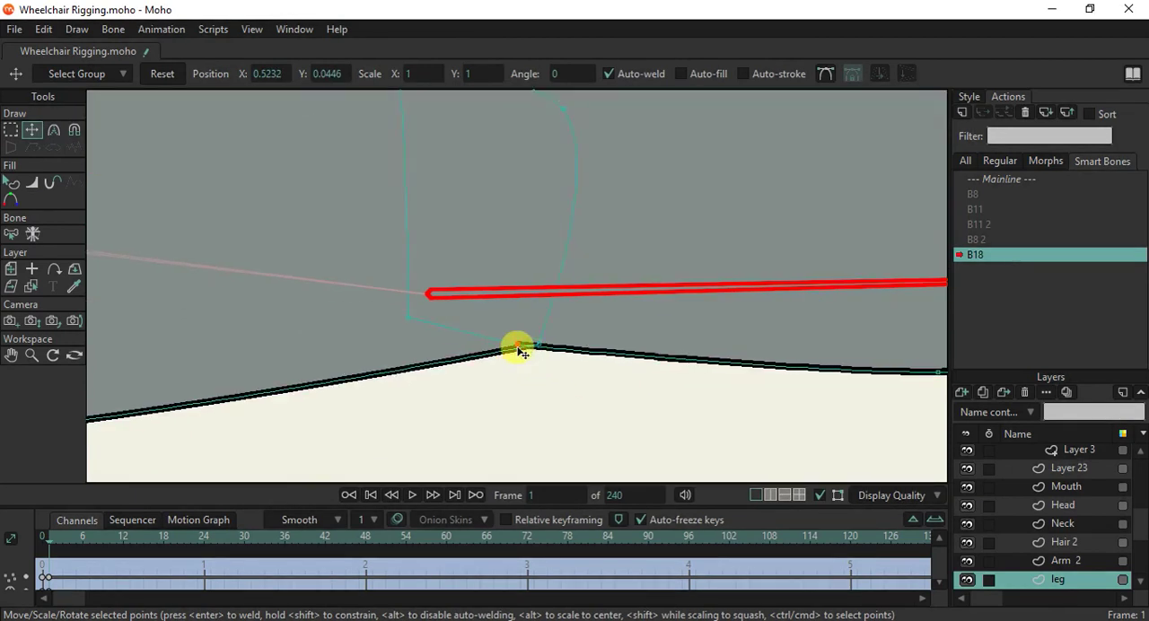
pyautogui.scroll(-4, 517, 348)
pyautogui.scroll(3, 616, 303)
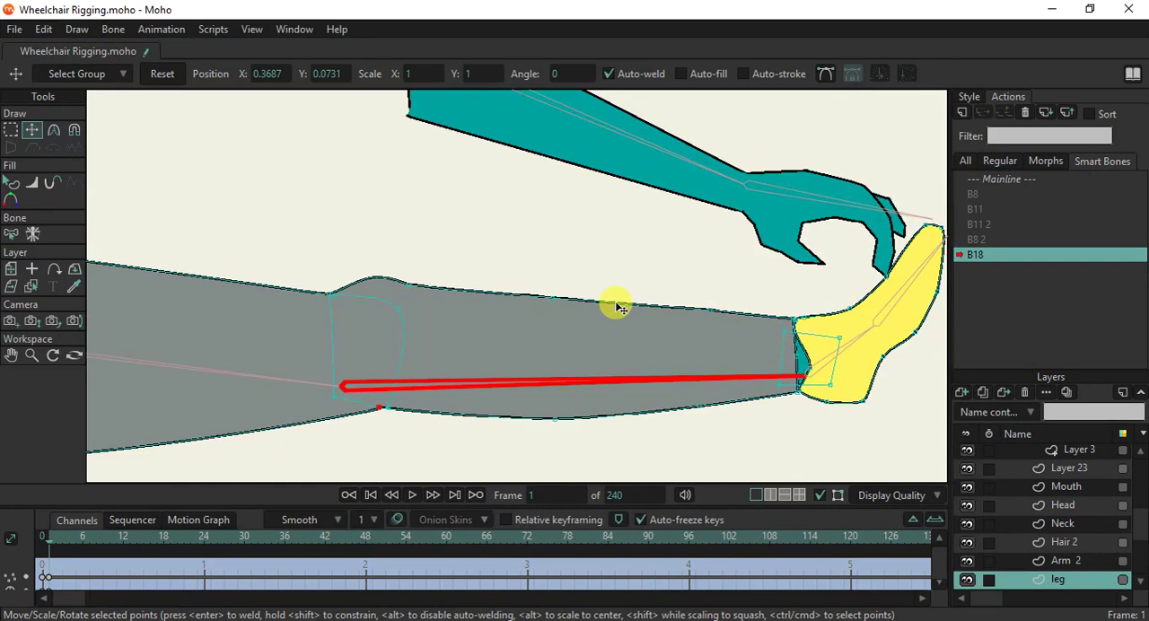
pyautogui.scroll(-4, 616, 306)
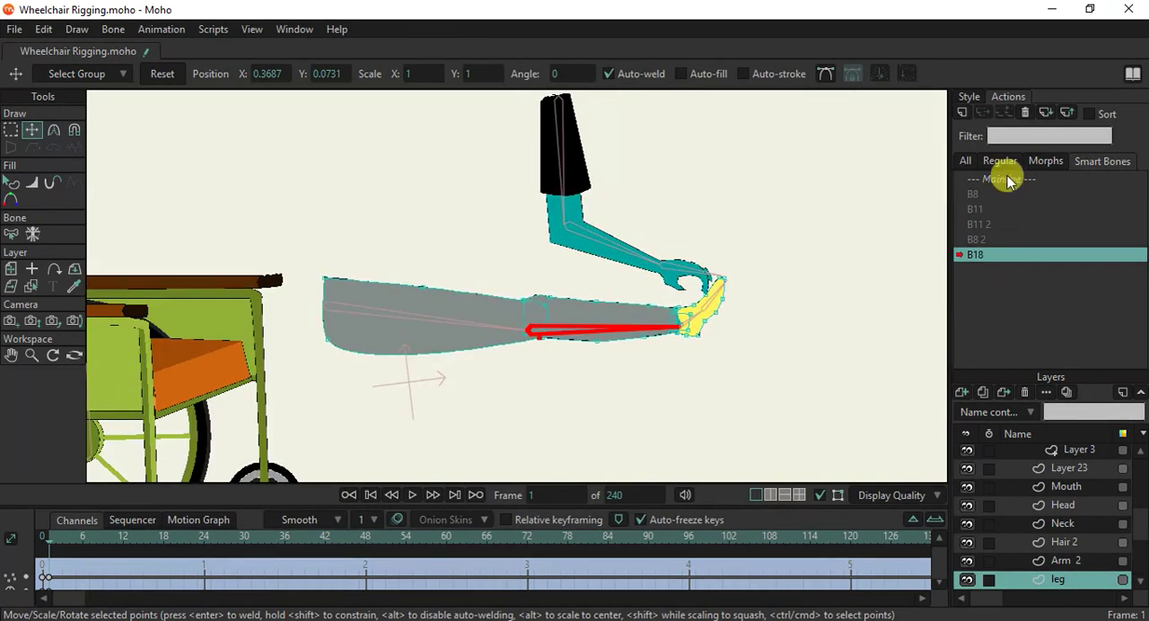
pyautogui.click(1007, 181)
pyautogui.doubleClick(1007, 181)
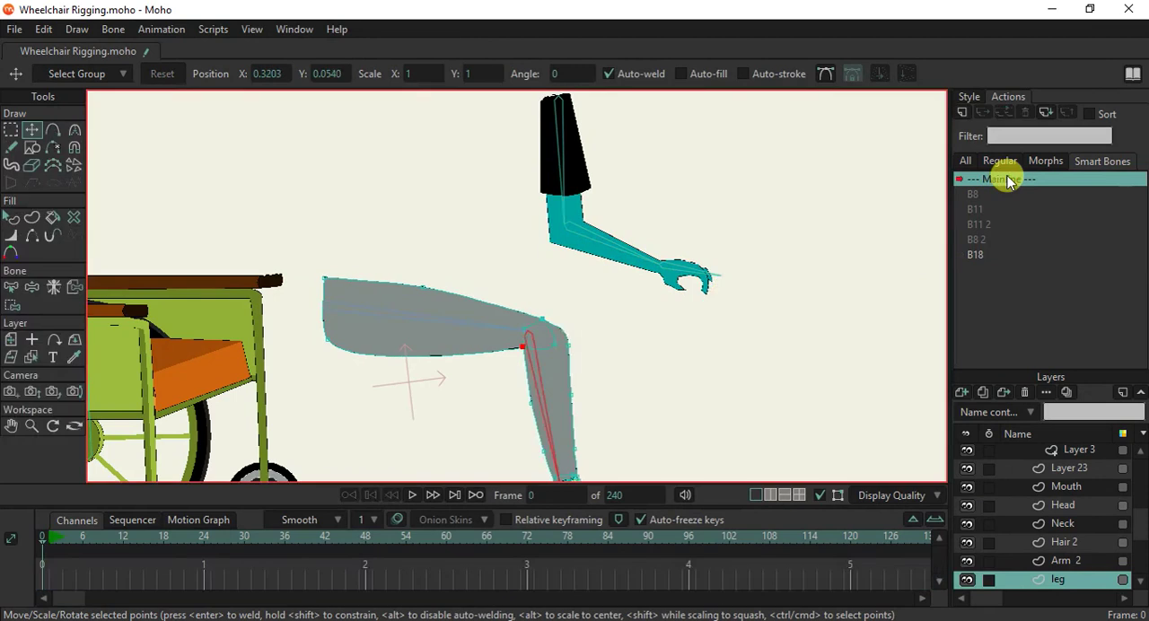
# Bend the lower leg backward with Manipulate Bones to test the knee, and create the B18 2 smart bone action on the WheelChair layer.
pyautogui.click(32, 286)
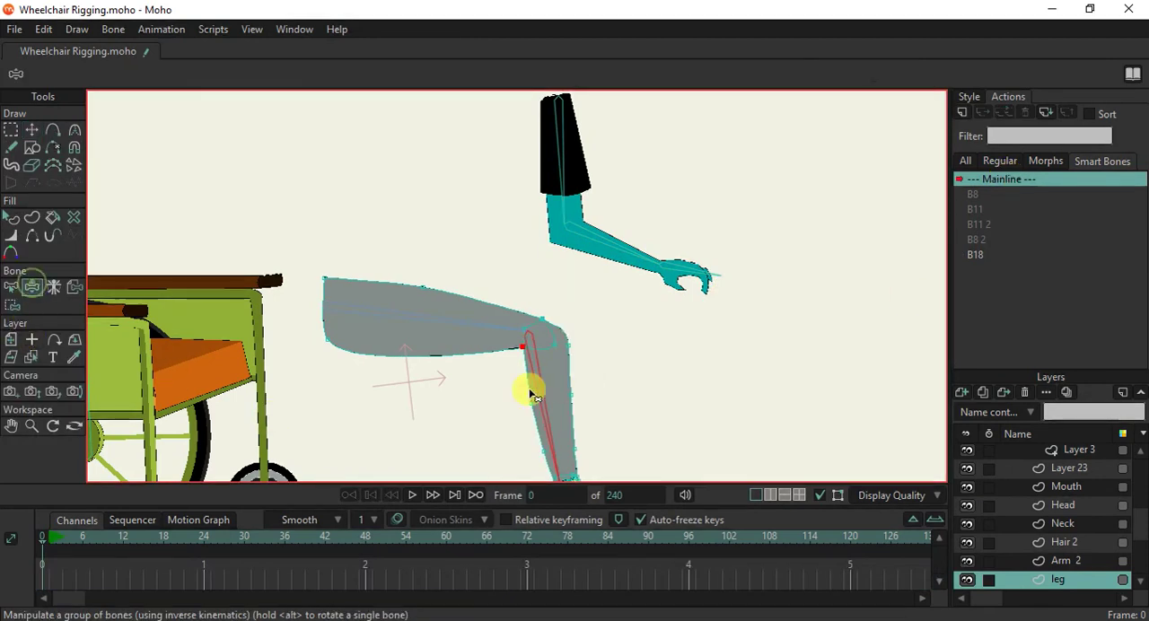
pyautogui.moveTo(552, 423); pyautogui.dragTo(409, 372)
pyautogui.scroll(5, 1048, 458)
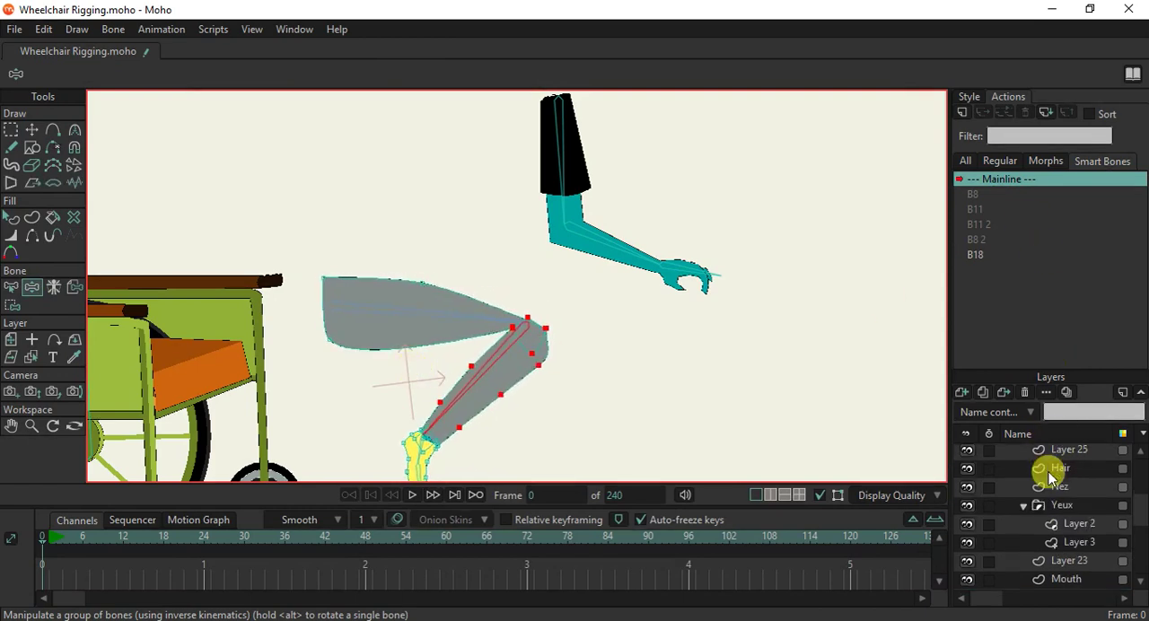
pyautogui.scroll(1, 1050, 471)
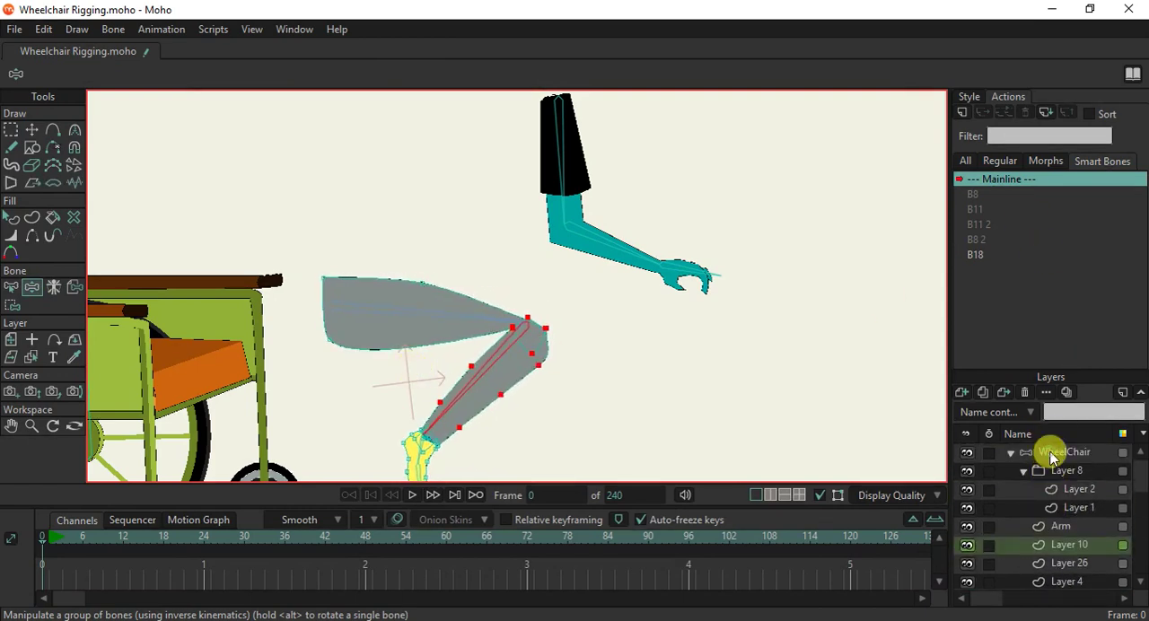
pyautogui.click(1052, 454)
pyautogui.click(961, 113)
pyautogui.click(585, 374)
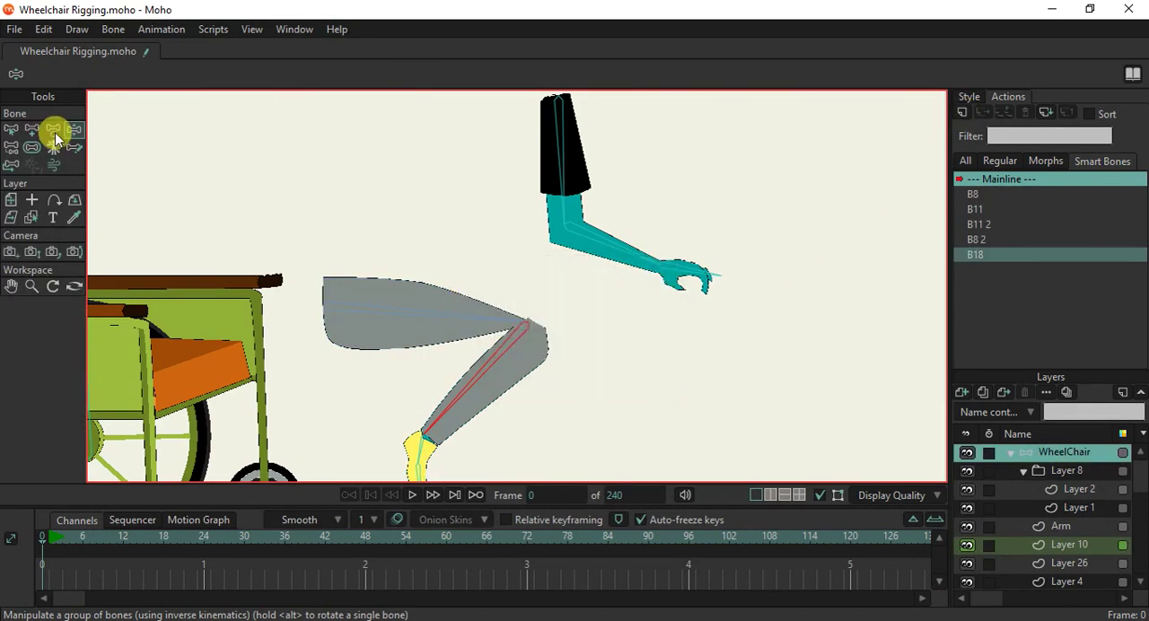
# In the B18 2 action, rotate the lower leg bone backward to about 212 degrees, and select the leg layer.
pyautogui.click(32, 129)
pyautogui.moveTo(545, 411); pyautogui.dragTo(430, 379)
pyautogui.keyDown('alt'); pyautogui.rightClick(511, 370); pyautogui.keyUp('alt')
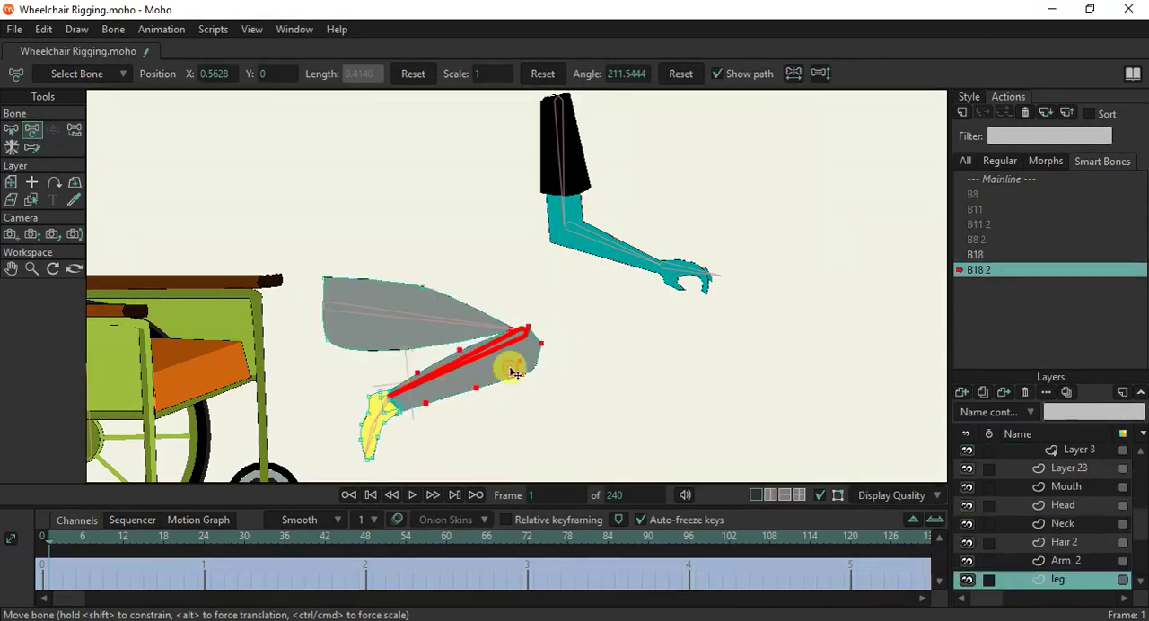
# Move the inner knee point away from the joint toward the calf to shorten the gap between thigh and lower leg.
pyautogui.scroll(4, 510, 369)
pyautogui.click(32, 131)
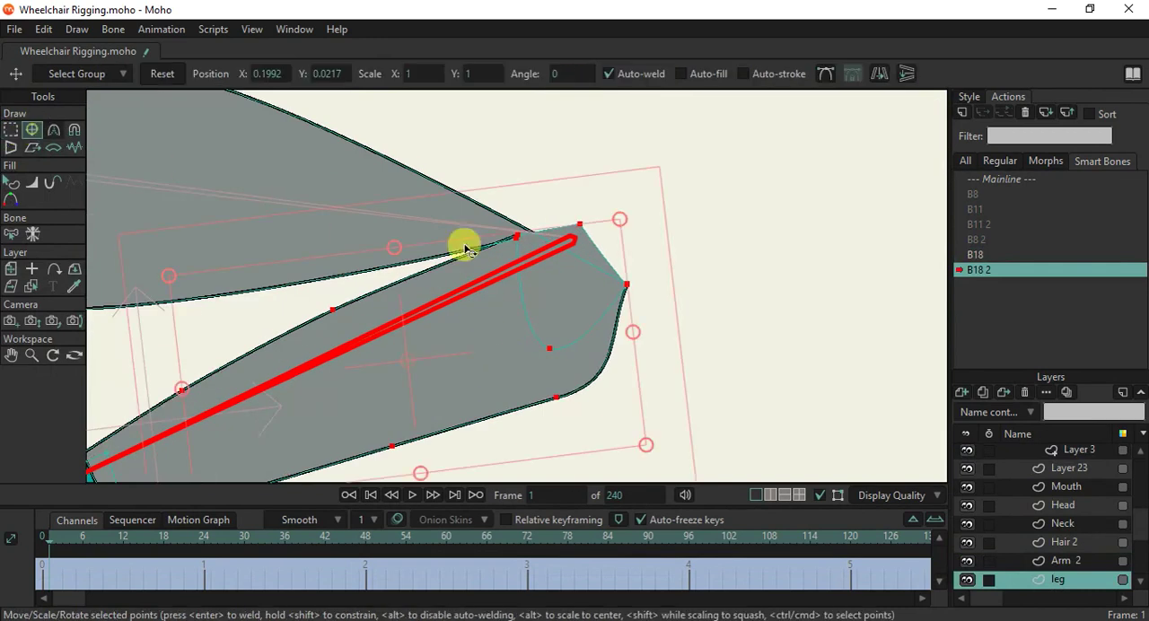
pyautogui.click(517, 238)
pyautogui.moveTo(516, 238); pyautogui.dragTo(417, 283)
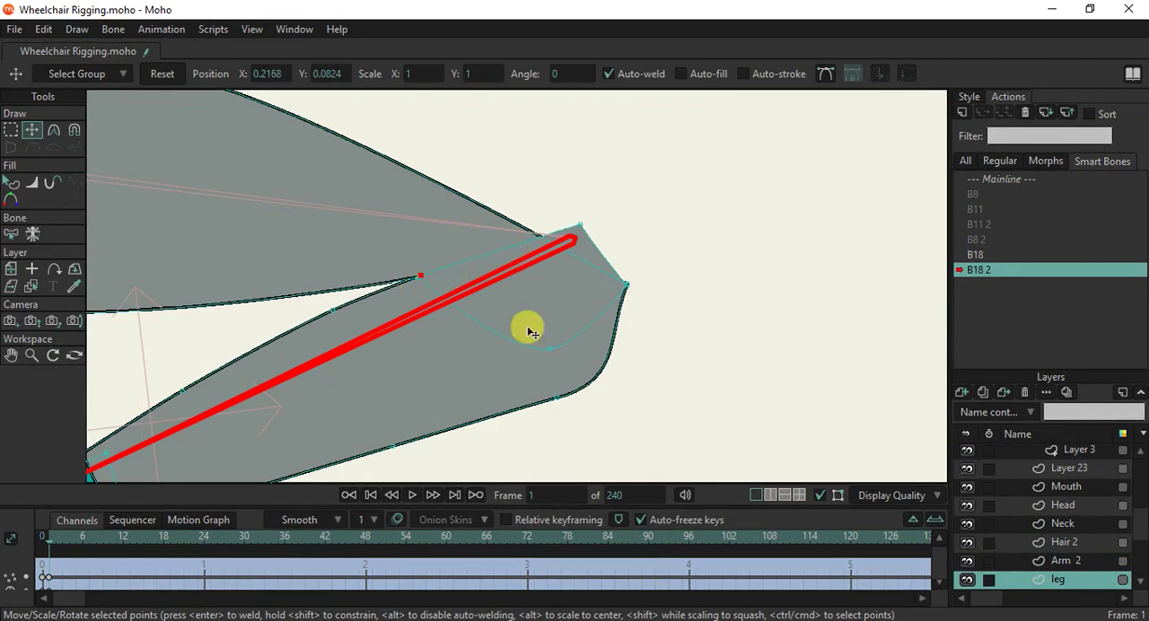
pyautogui.scroll(-1, 521, 332)
pyautogui.scroll(2, 460, 287)
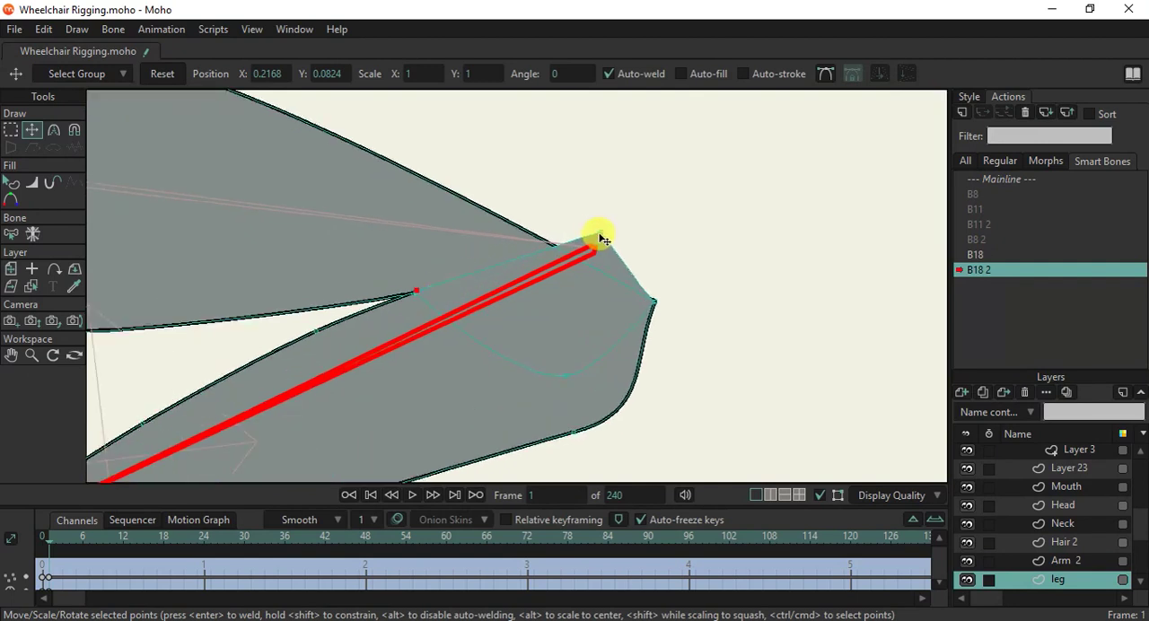
# Move the protruding upper knee point inward to flatten the outline, and refine the inner crease point of the bent knee.
pyautogui.moveTo(601, 237); pyautogui.dragTo(579, 269)
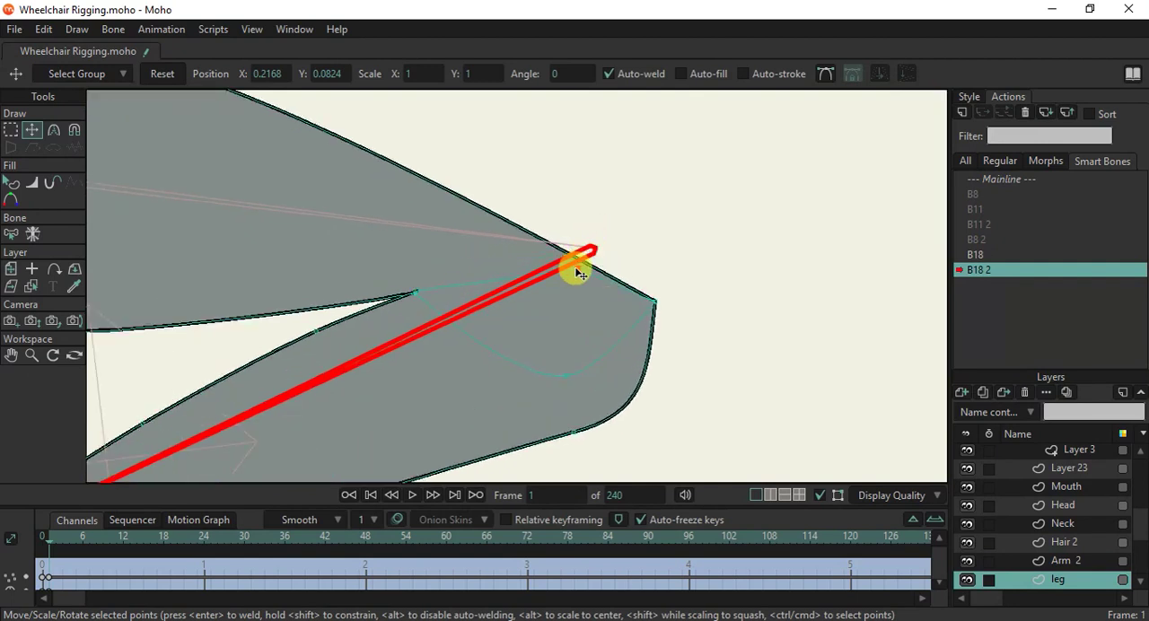
pyautogui.scroll(-4, 575, 269)
pyautogui.scroll(3, 567, 270)
pyautogui.moveTo(486, 286); pyautogui.dragTo(461, 297)
pyautogui.scroll(2, 681, 294)
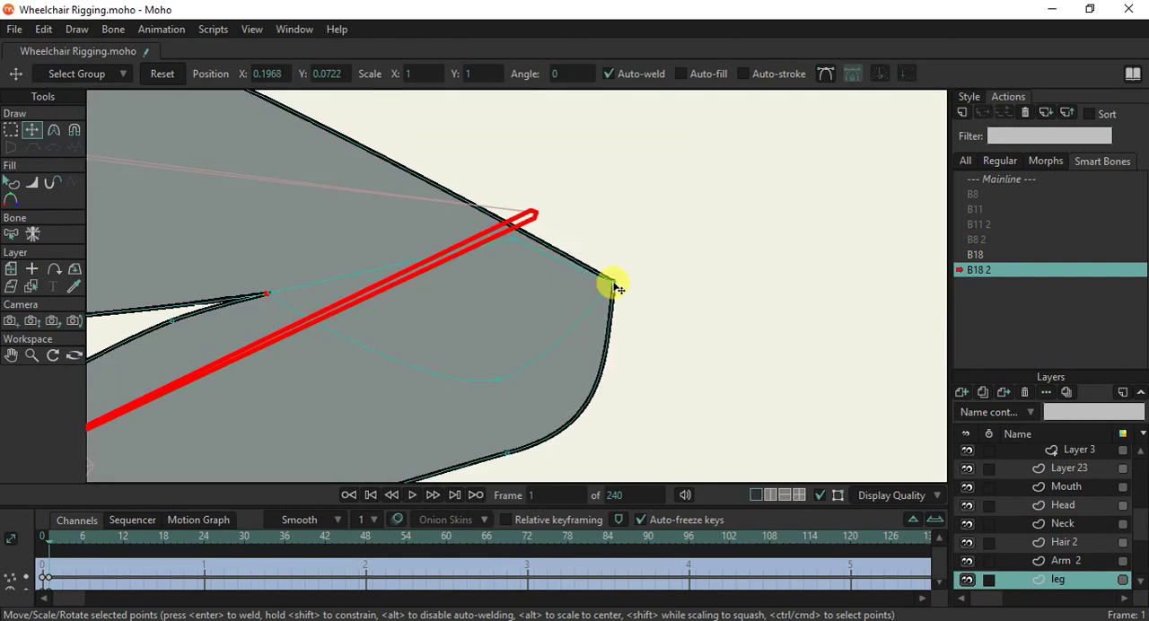
# Round the front of the bent knee by adjusting its point's curve handles with the Curvature tool, and return to the Mainline.
pyautogui.press('c')
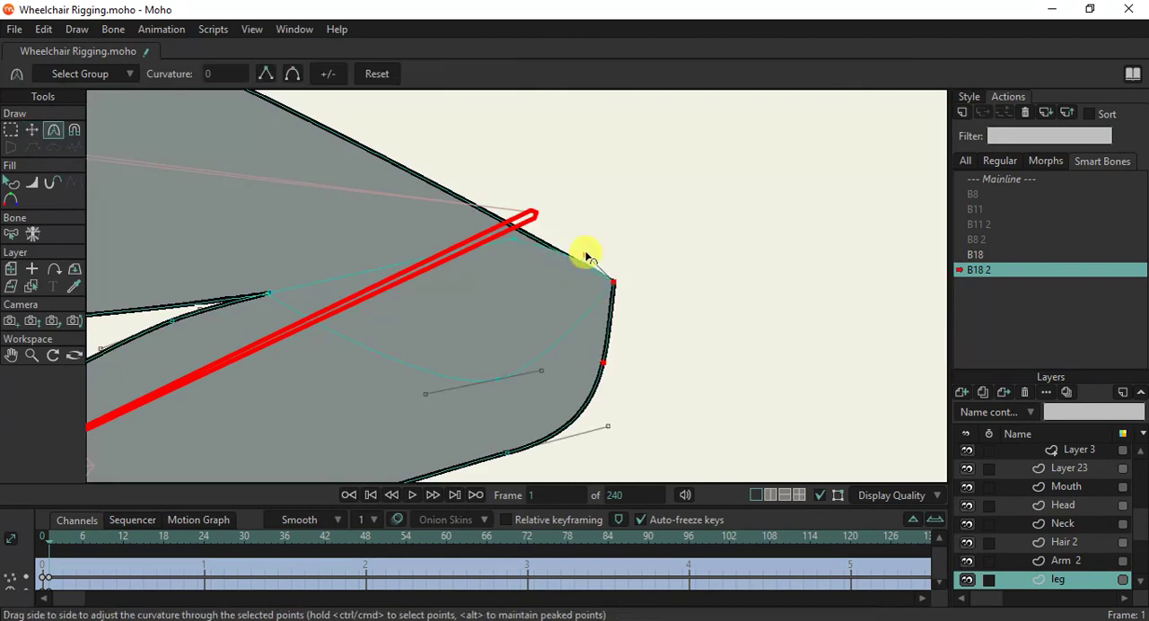
pyautogui.click(611, 370)
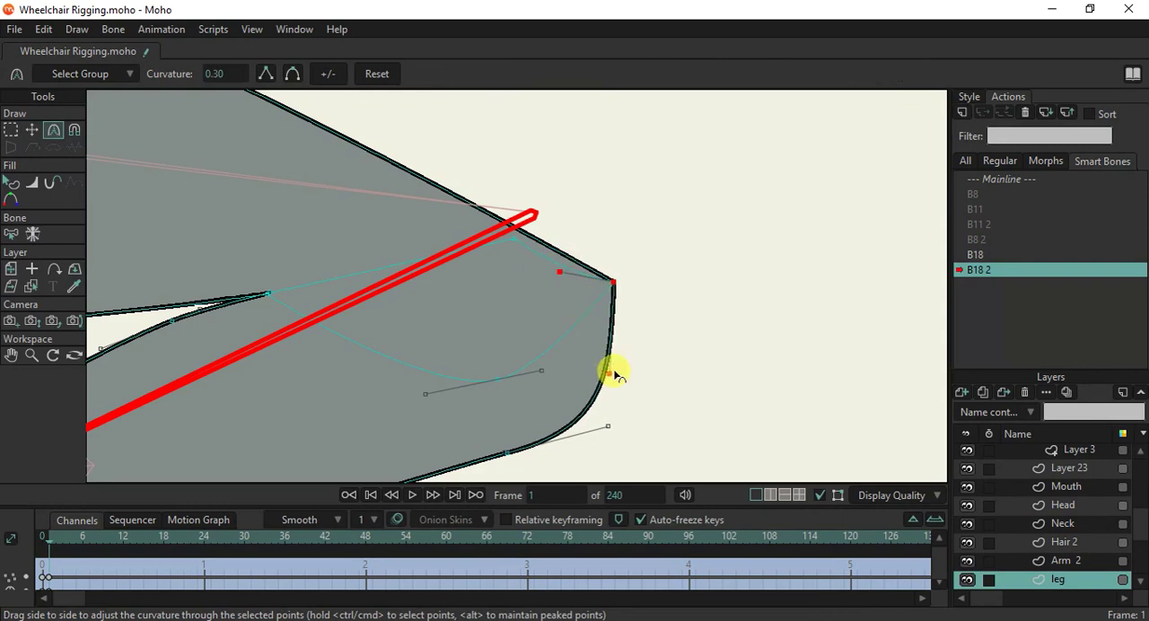
pyautogui.scroll(2, 599, 280)
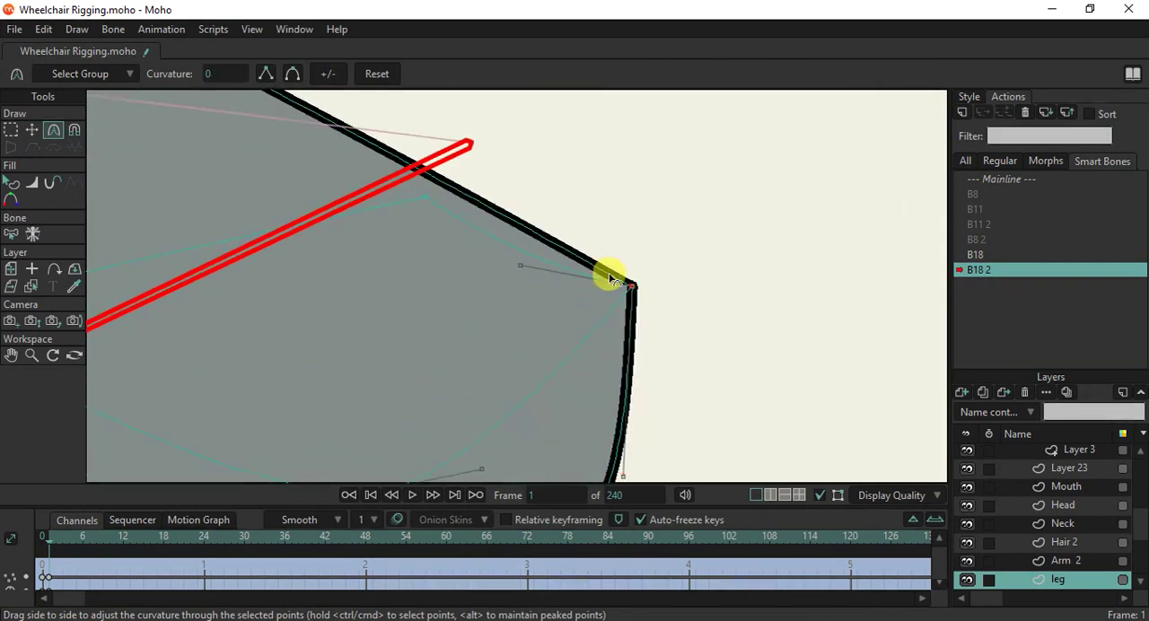
pyautogui.moveTo(609, 278); pyautogui.dragTo(650, 188)
pyautogui.scroll(-2, 641, 257)
pyautogui.scroll(-1, 650, 188)
pyautogui.scroll(-2, 649, 187)
pyautogui.scroll(3, 578, 221)
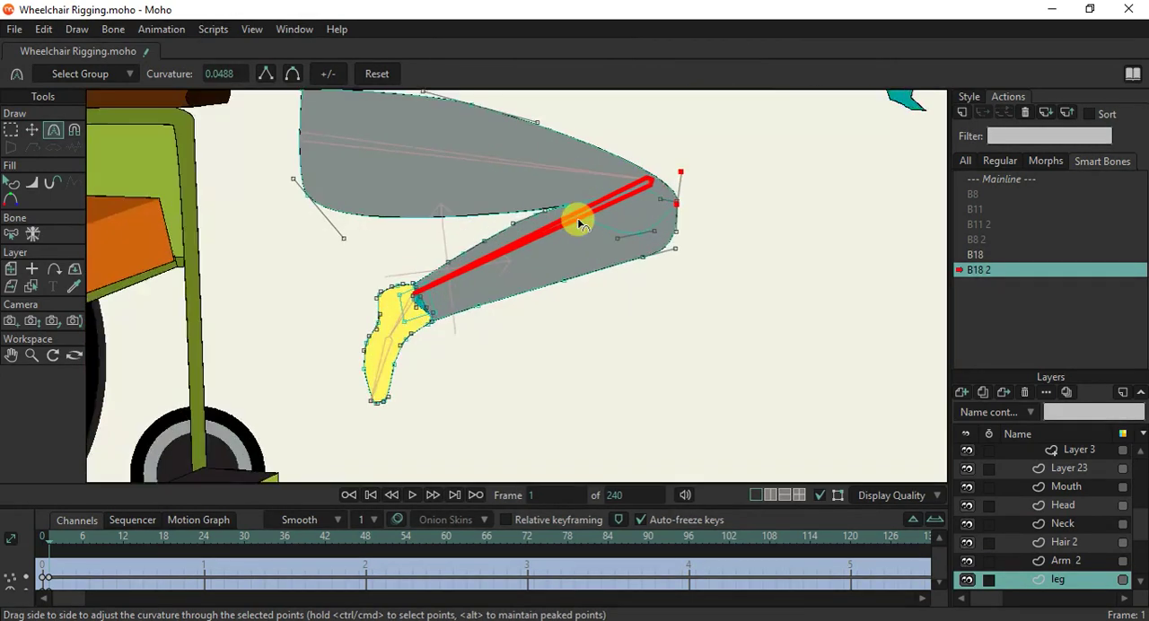
pyautogui.click(1009, 181)
pyautogui.doubleClick(1011, 181)
# Select the foot bone B19 at the ankle and enable Independent angle in its bone constraints.
pyautogui.scroll(-4, 807, 296)
pyautogui.scroll(1, 1005, 452)
pyautogui.scroll(4, 1047, 476)
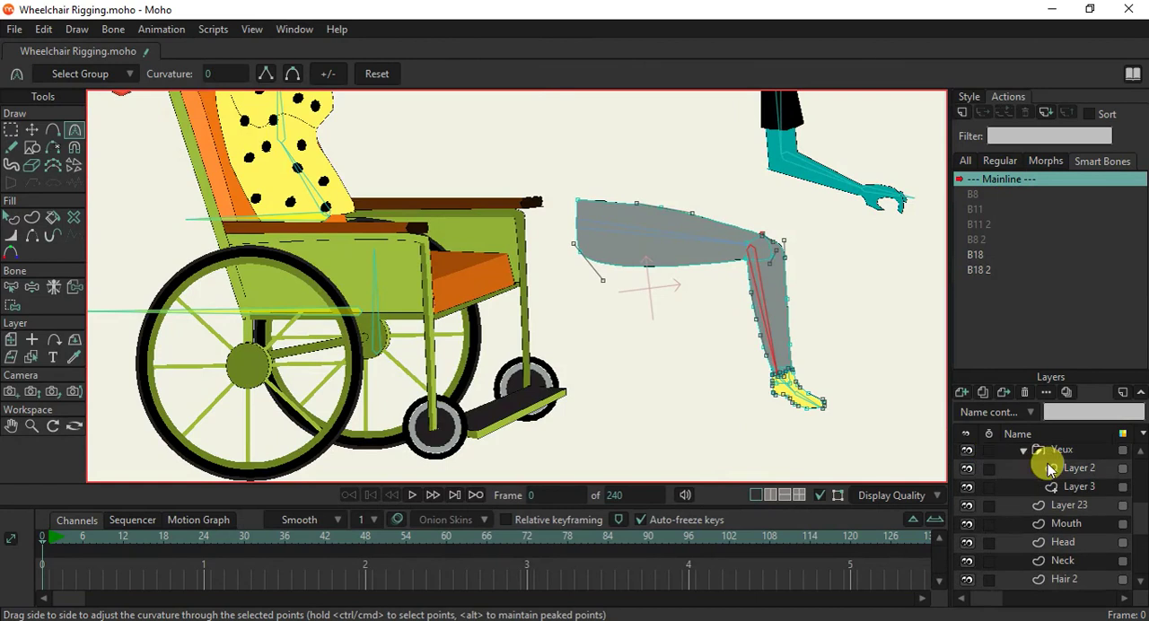
pyautogui.click(12, 288)
pyautogui.scroll(3, 826, 409)
pyautogui.click(834, 415)
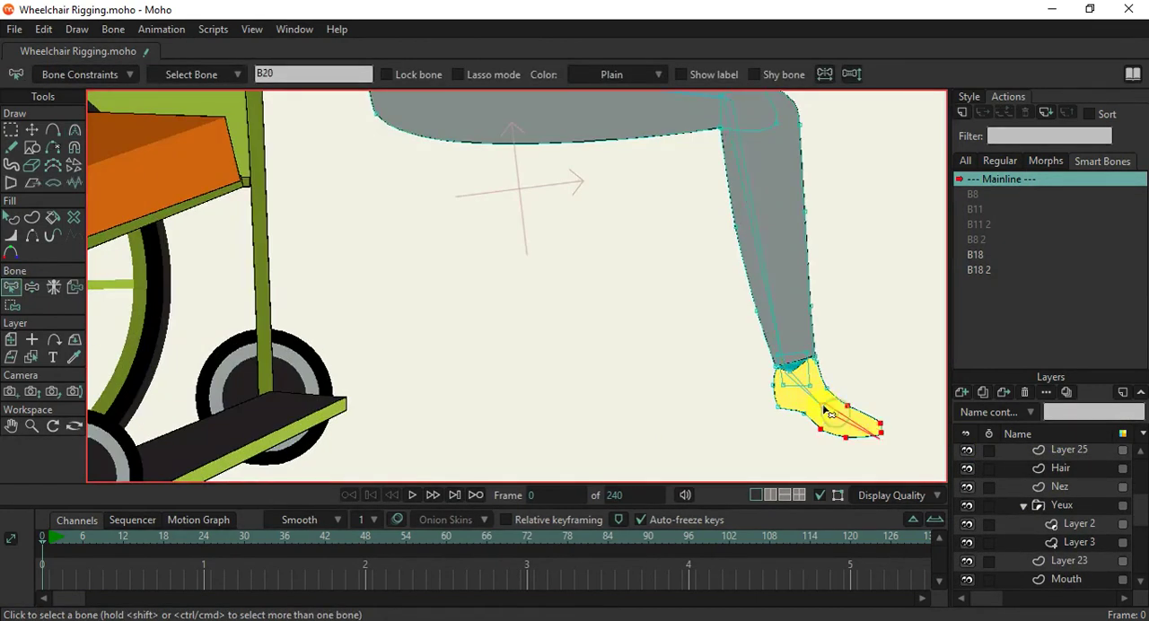
pyautogui.click(125, 76)
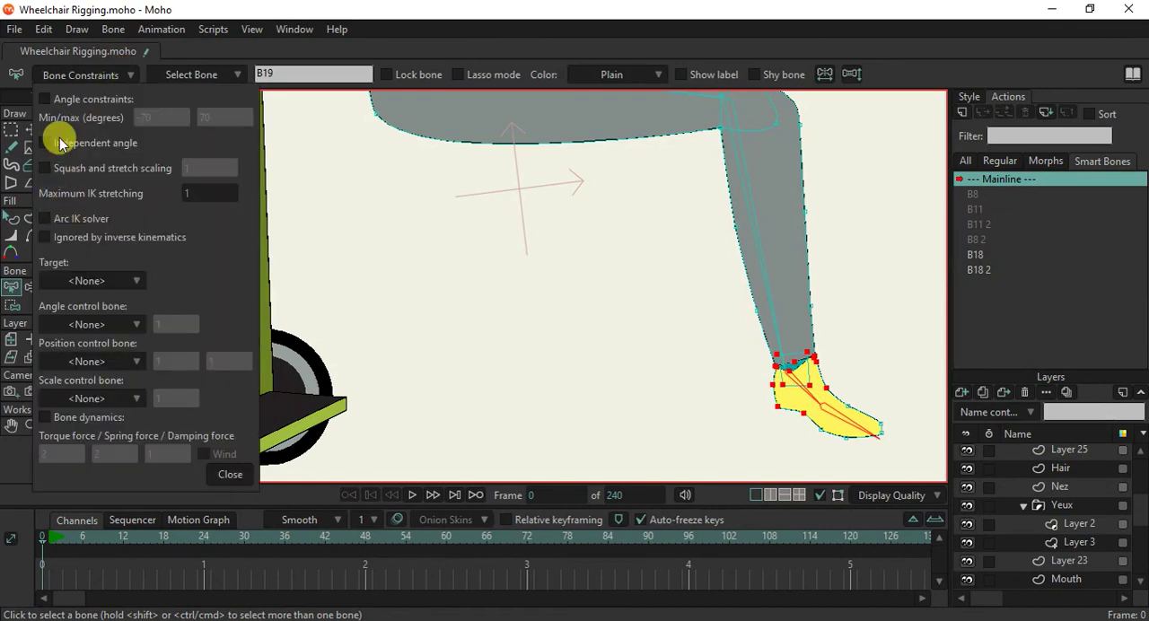
pyautogui.click(230, 474)
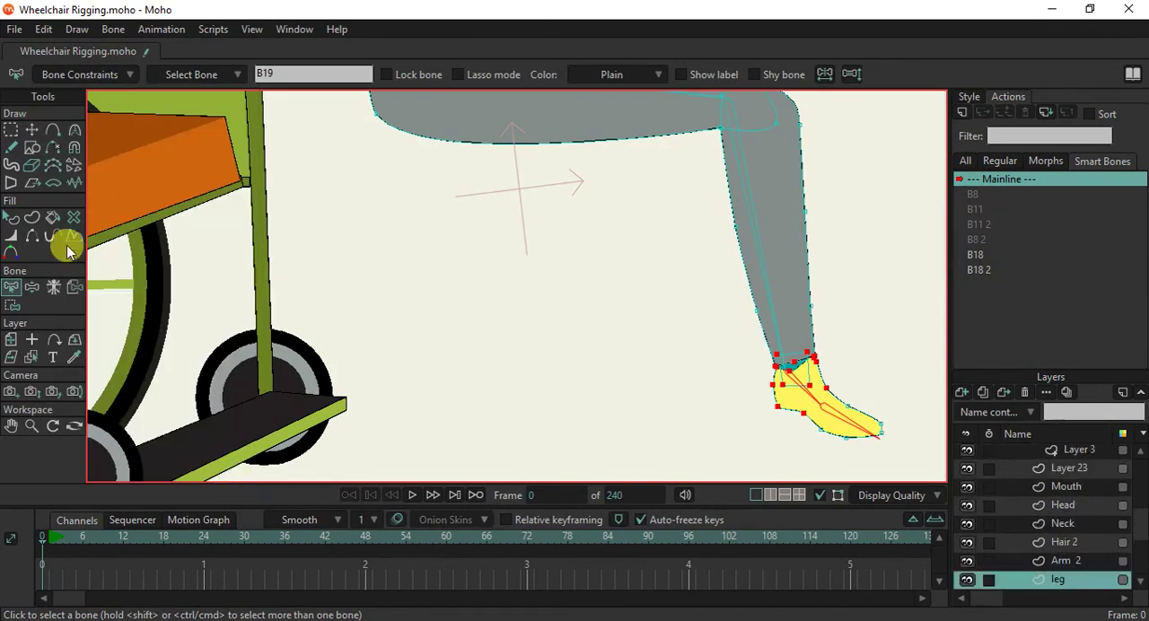
# Swing the leg upward with Manipulate Bones to test the knee and the foot's angle.
pyautogui.click(32, 287)
pyautogui.scroll(-5, 673, 278)
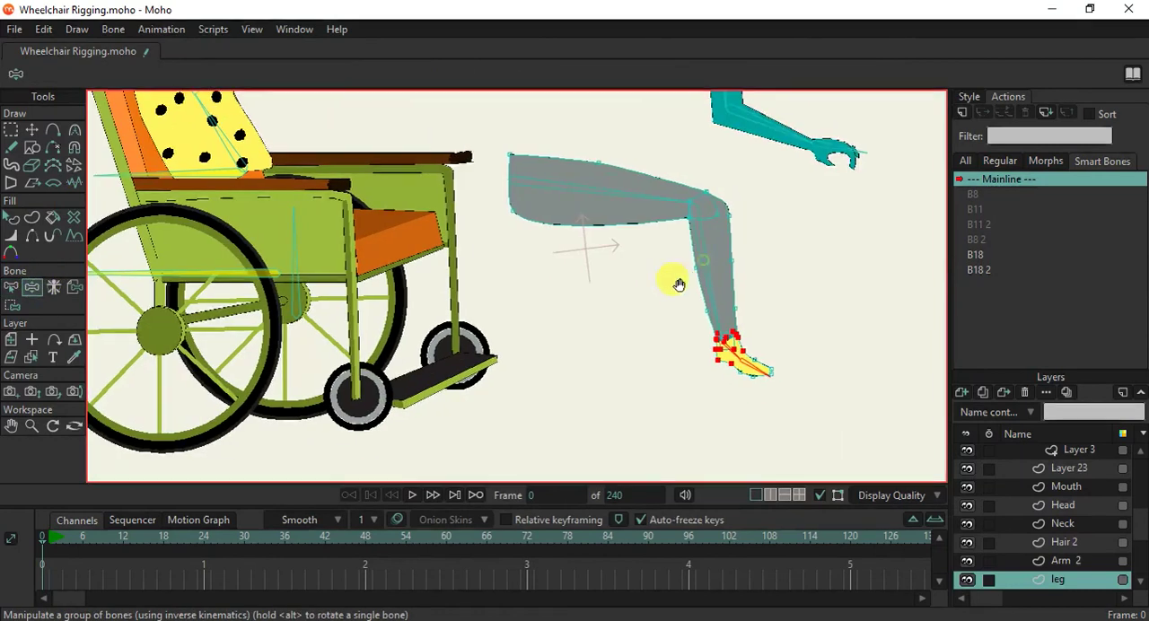
pyautogui.moveTo(694, 288); pyautogui.dragTo(845, 213)
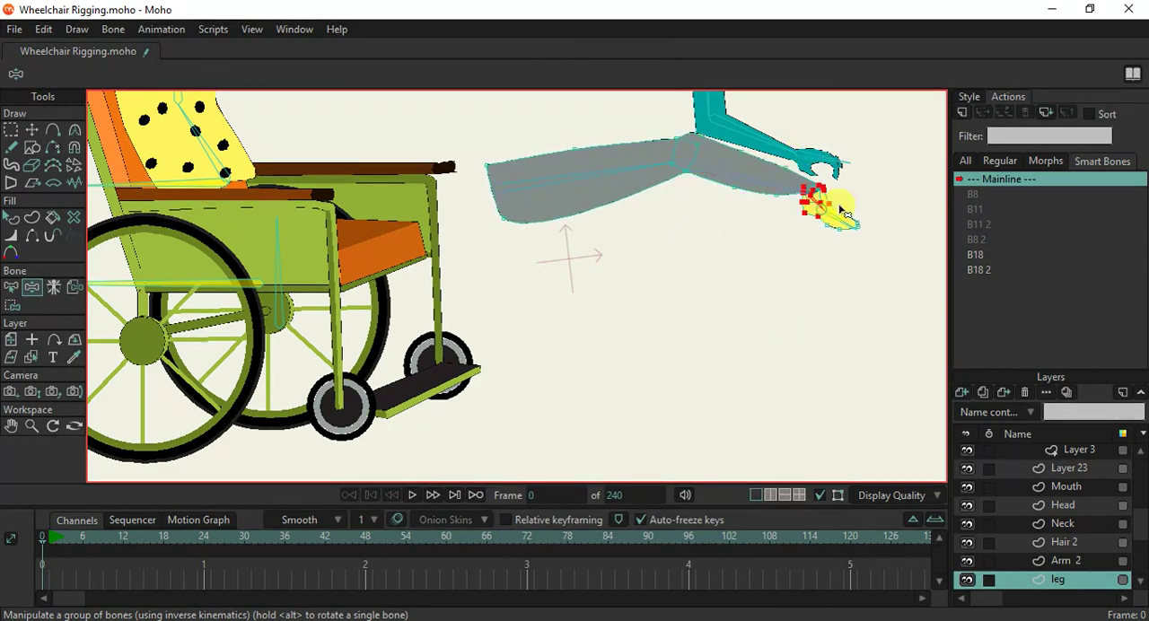
# Select the other leg's lower leg bone B14 and create a smart bone action for it on the WheelChair layer.
pyautogui.scroll(3, 814, 213)
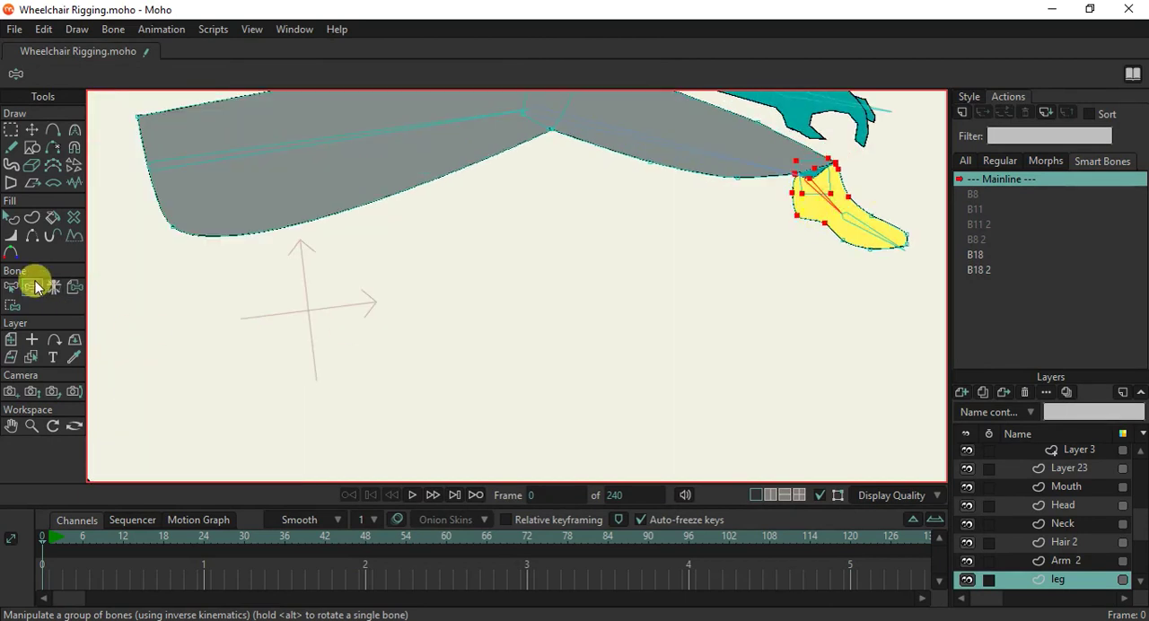
pyautogui.scroll(-5, 761, 367)
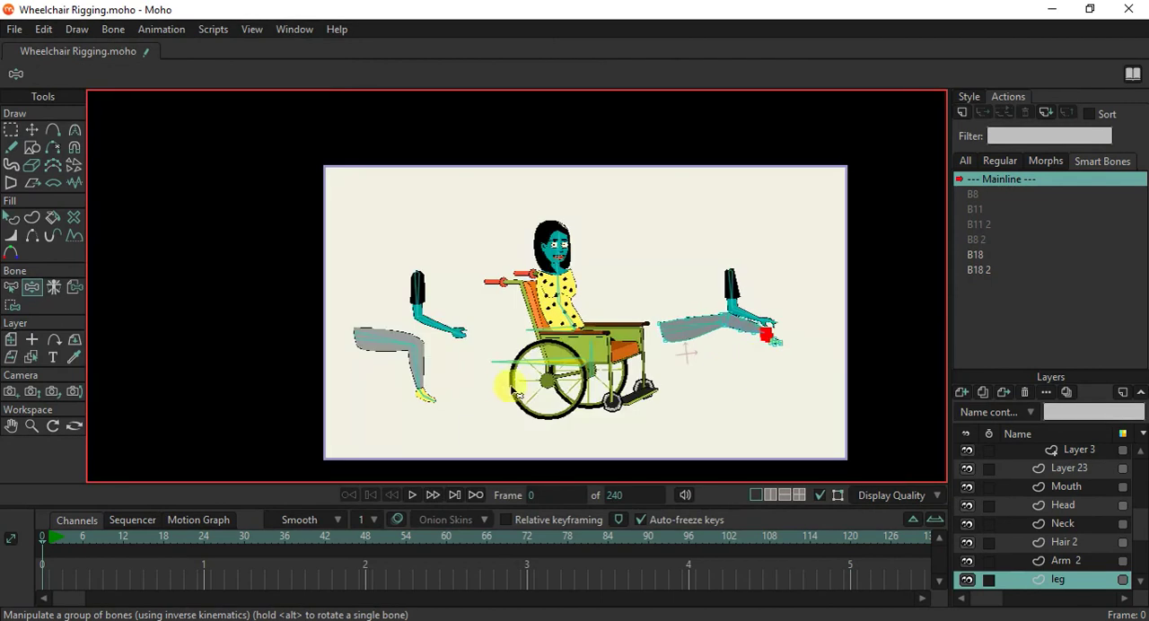
pyautogui.scroll(2, 512, 397)
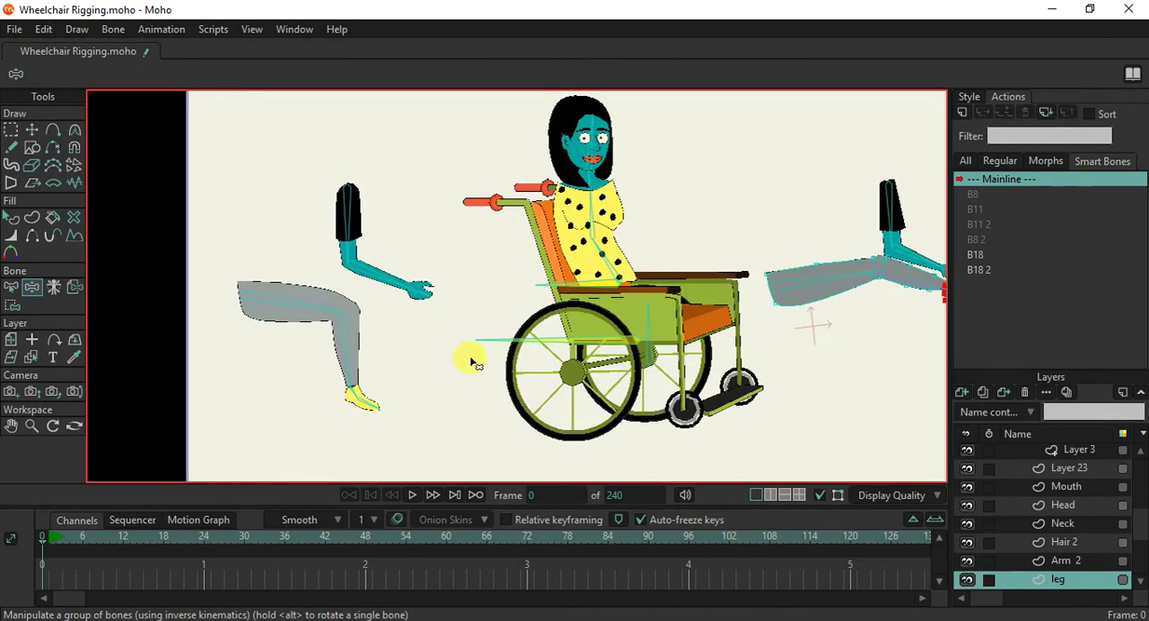
pyautogui.keyDown('ctrl'); pyautogui.keyDown('alt'); pyautogui.click(344, 336); pyautogui.keyUp('alt'); pyautogui.keyUp('ctrl')
pyautogui.scroll(5, 1020, 481)
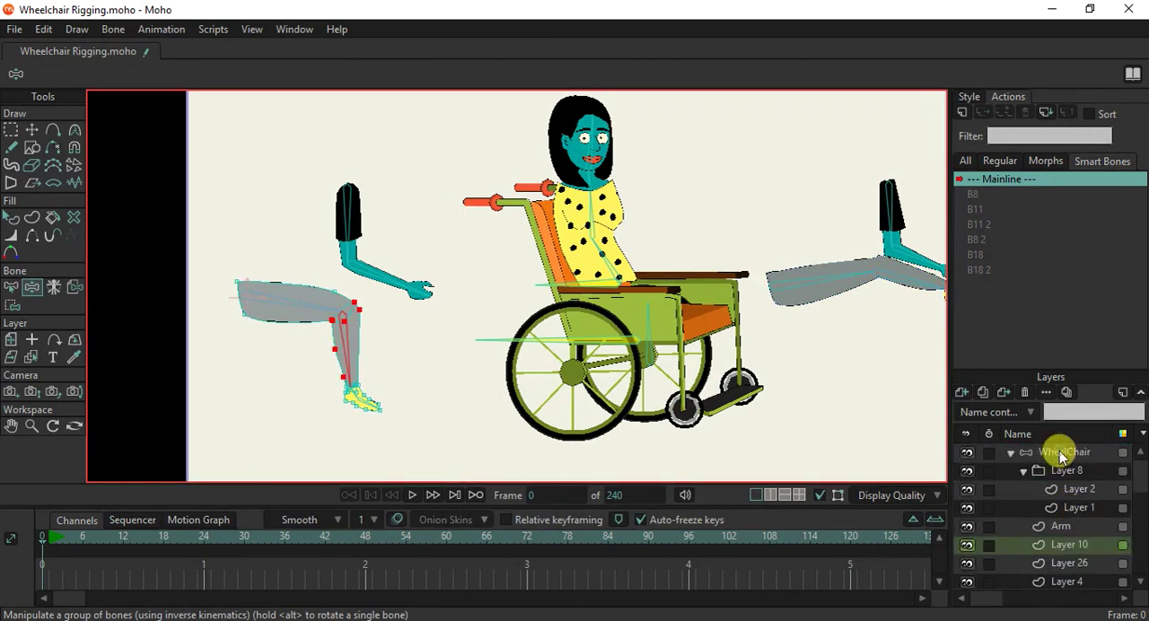
pyautogui.click(1059, 450)
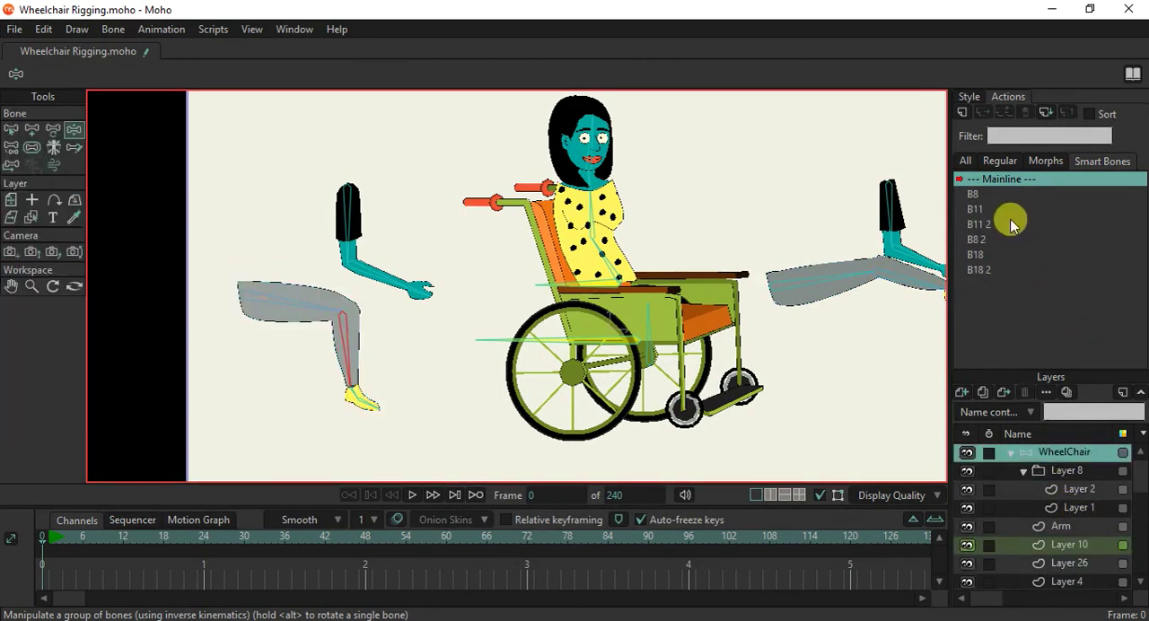
pyautogui.click(962, 114)
pyautogui.click(580, 374)
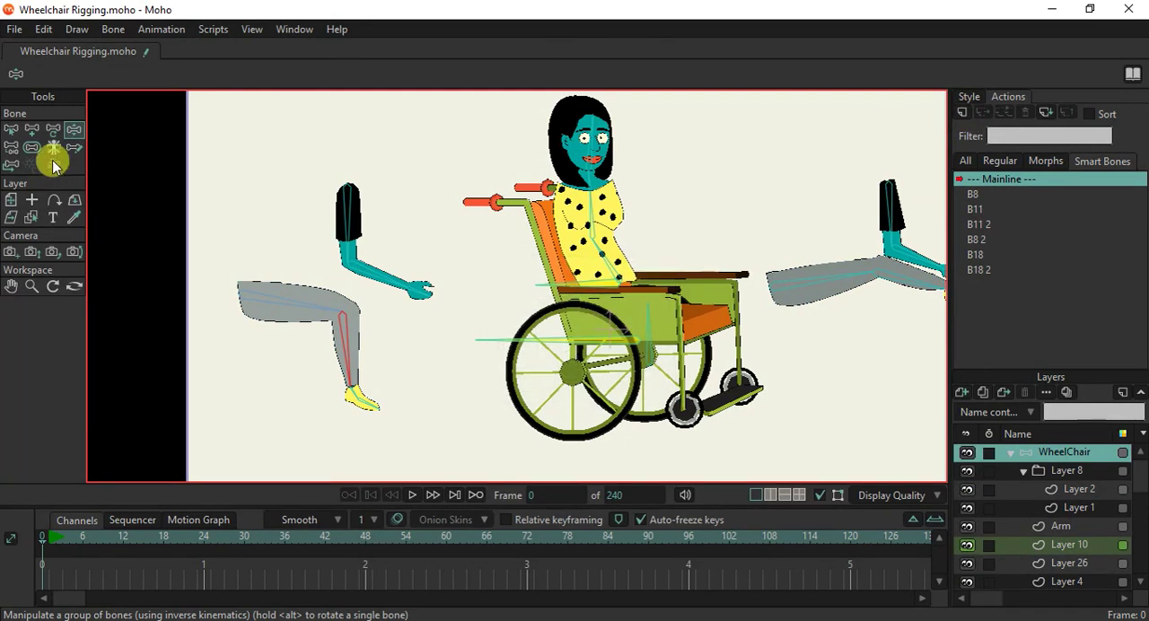
# Rotate the lower leg bone B14 upward with Transform Bone until the leg is straight, at an angle of about 368 degrees.
pyautogui.click(33, 130)
pyautogui.click(350, 356)
pyautogui.moveTo(350, 357); pyautogui.dragTo(393, 329)
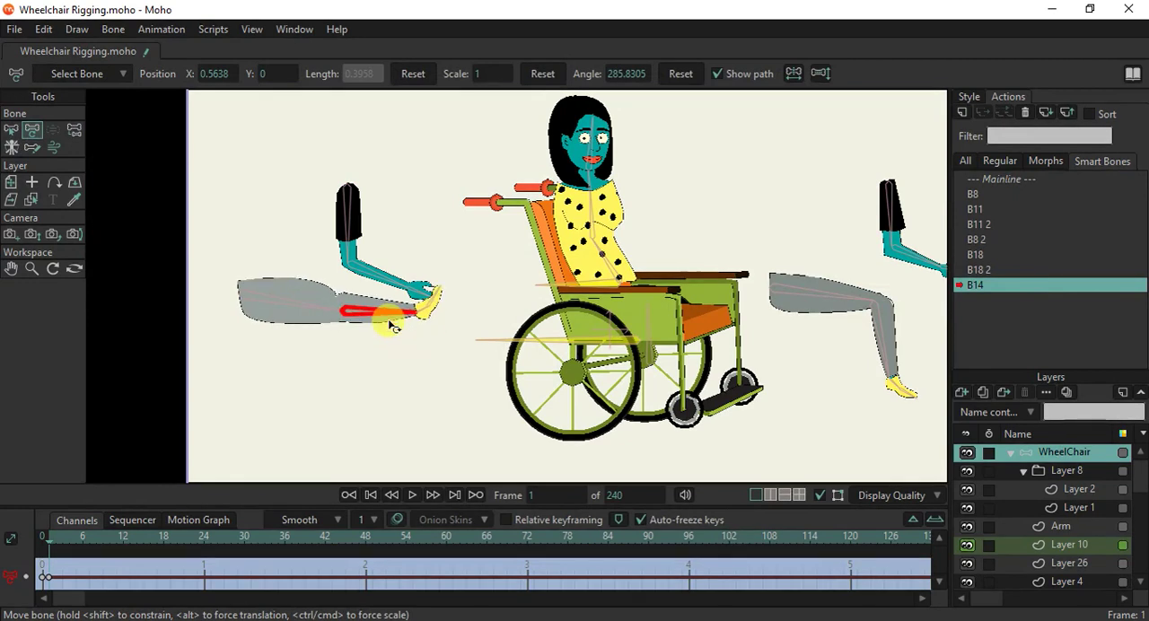
pyautogui.scroll(5, 287, 274)
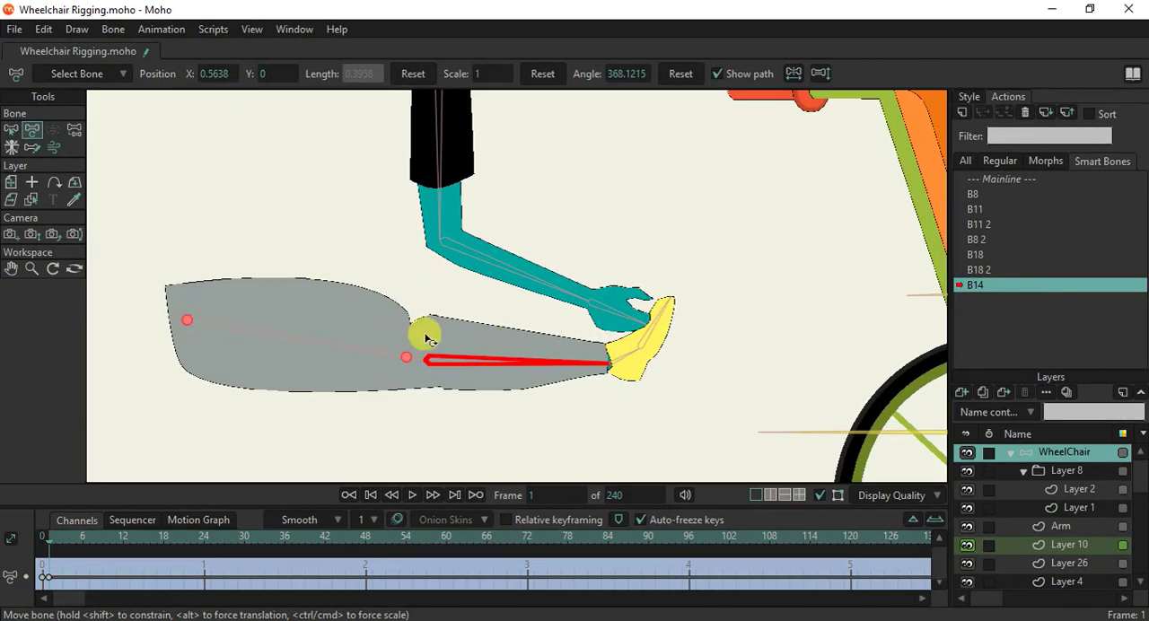
# On the leg 2 layer, move the bulging thigh point above the straightened knee back along the thigh to flatten the outline.
pyautogui.keyDown('alt'); pyautogui.rightClick(377, 320); pyautogui.keyUp('alt')
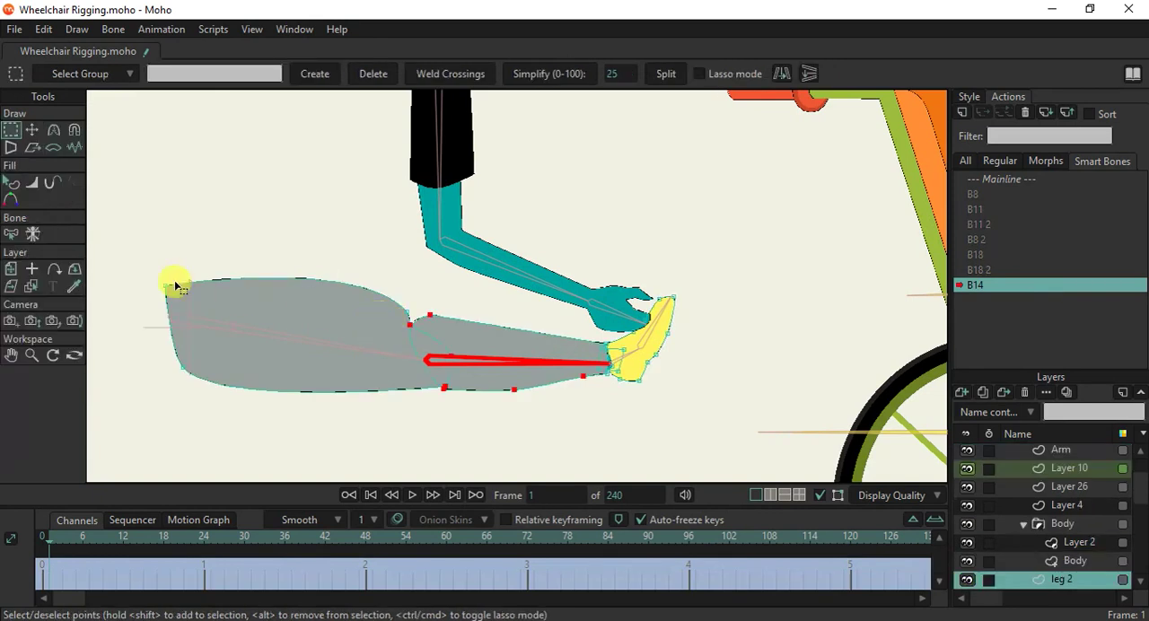
pyautogui.click(55, 131)
pyautogui.scroll(3, 359, 301)
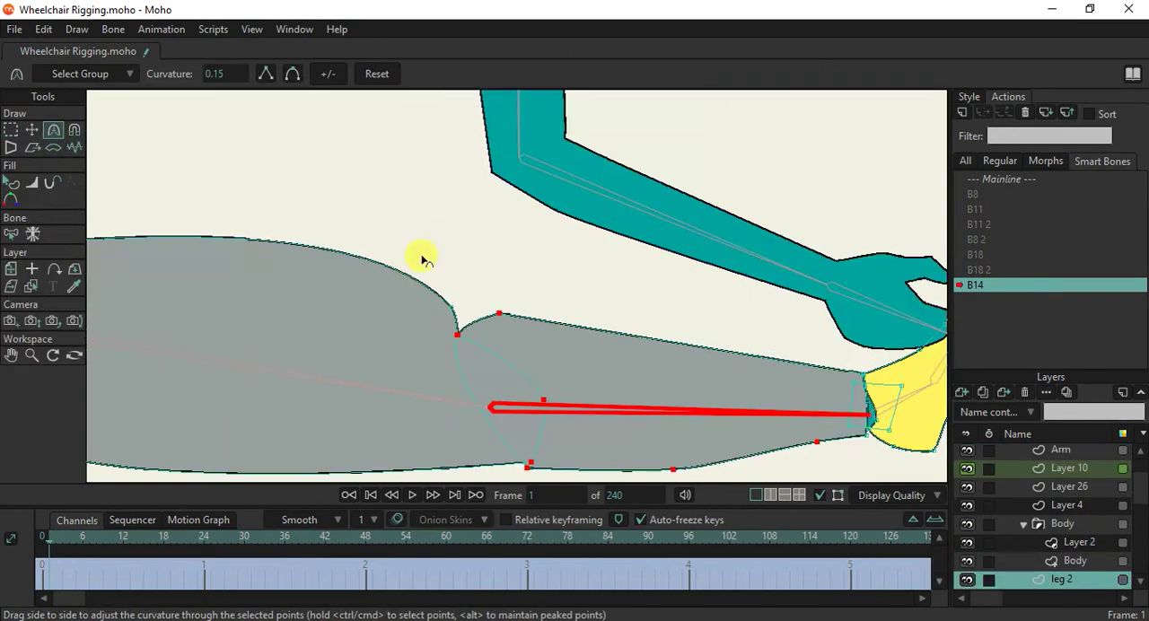
pyautogui.click(446, 315)
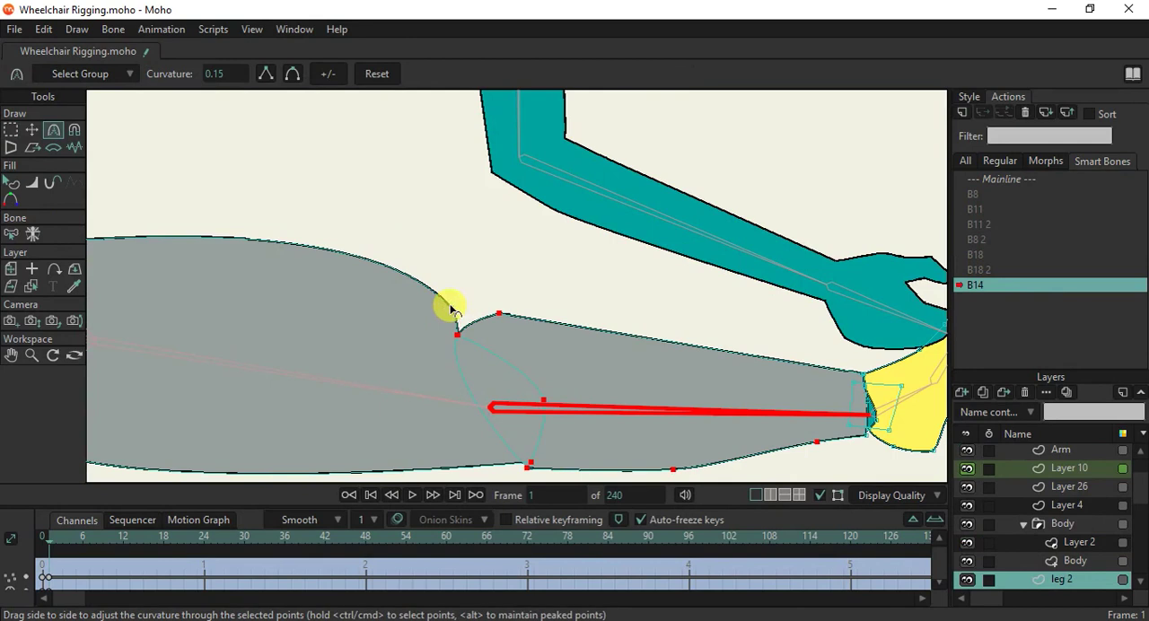
pyautogui.click(32, 130)
pyautogui.scroll(-2, 433, 269)
pyautogui.click(459, 284)
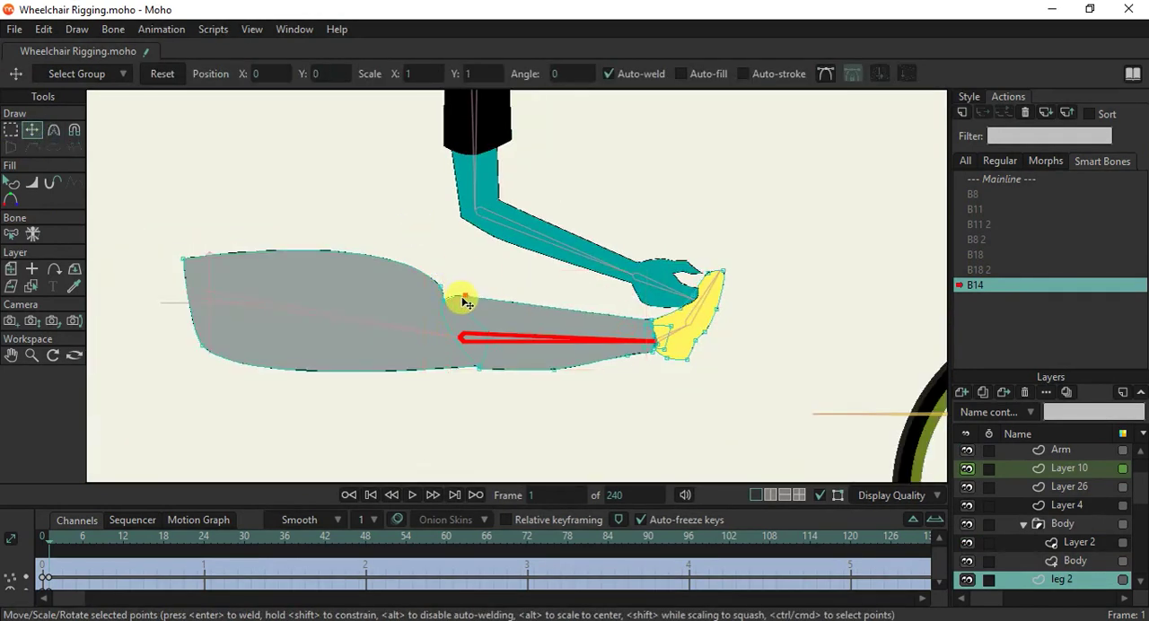
pyautogui.moveTo(434, 289); pyautogui.dragTo(401, 289)
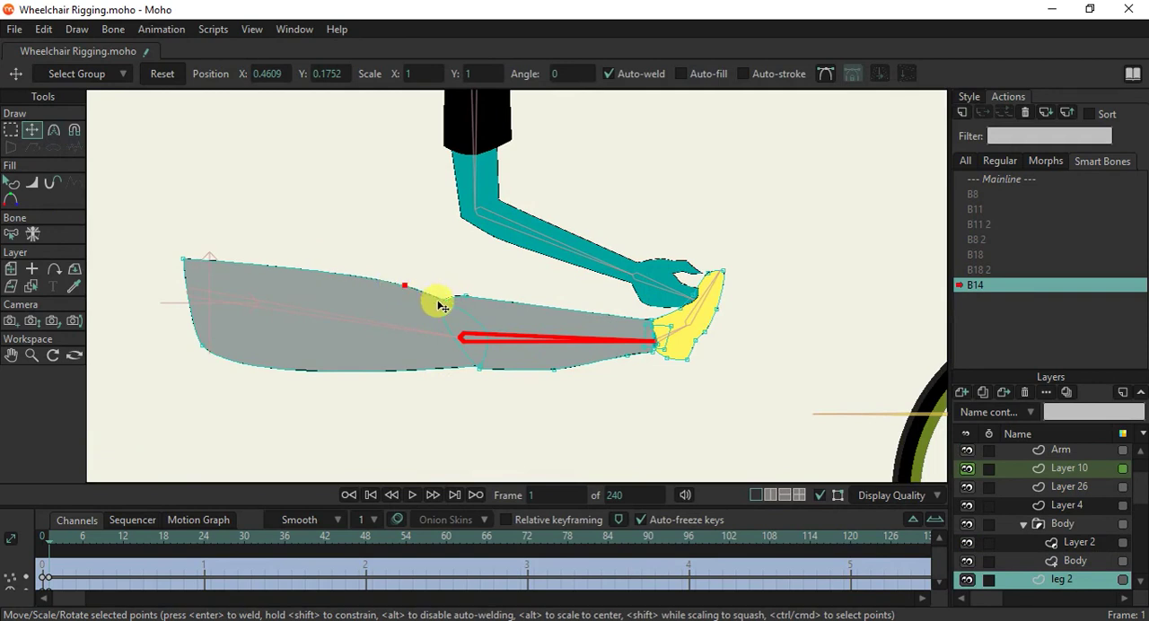
# Raise the upper crease point of the straightened knee slightly so the thigh and shin edges meet smoothly.
pyautogui.scroll(3, 440, 306)
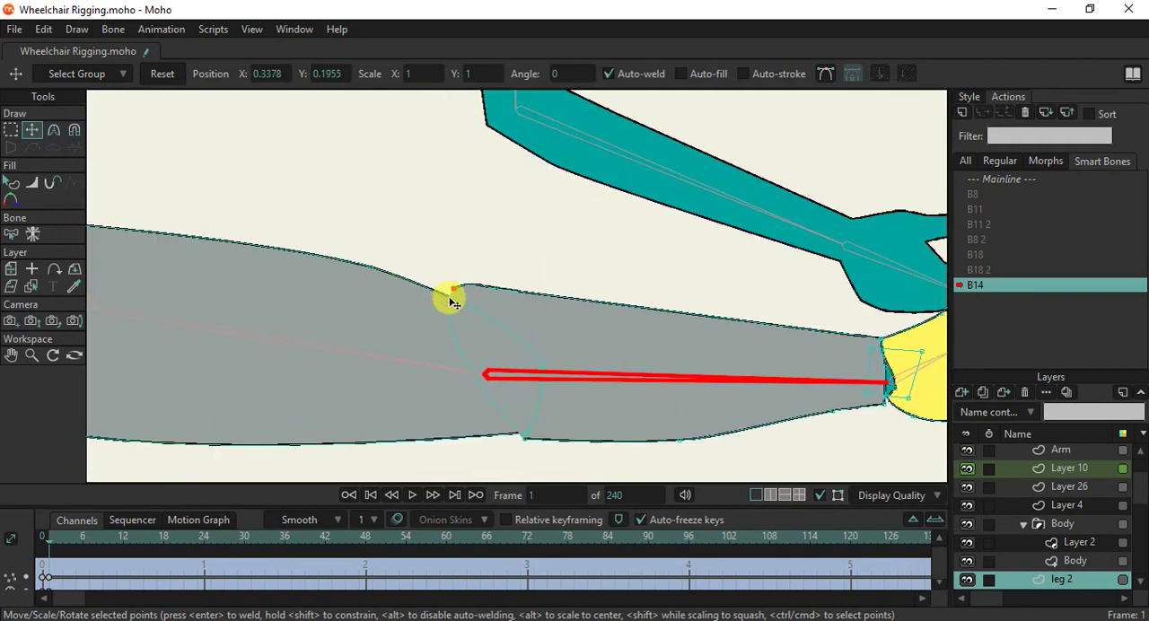
pyautogui.moveTo(453, 297); pyautogui.dragTo(453, 291)
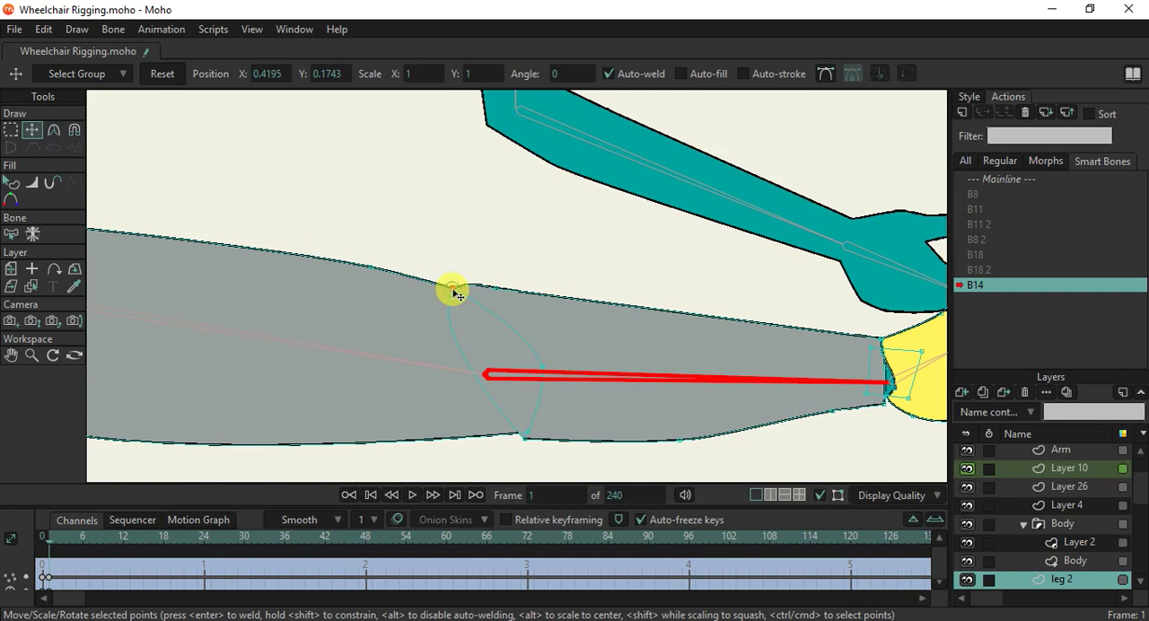
pyautogui.scroll(-2, 530, 457)
# Align the crease points on the knee's underside to smooth the lower outline, check both edges, and return to the Mainline.
pyautogui.scroll(3, 449, 290)
pyautogui.moveTo(453, 266); pyautogui.dragTo(453, 254)
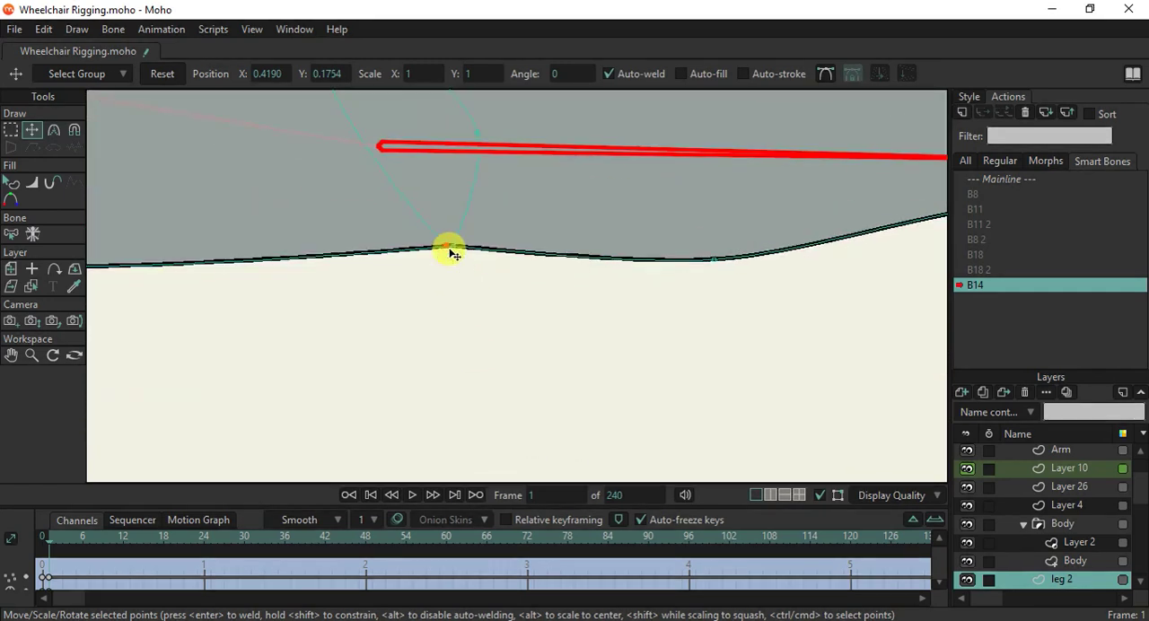
pyautogui.scroll(-4, 446, 249)
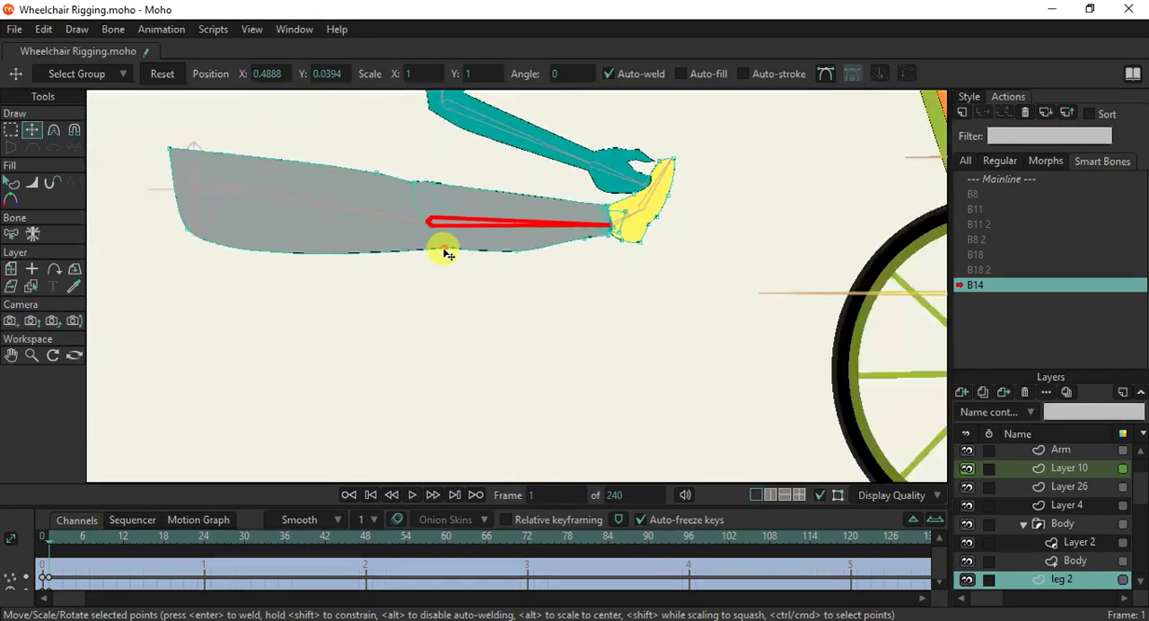
pyautogui.scroll(1, 405, 197)
pyautogui.scroll(3, 431, 193)
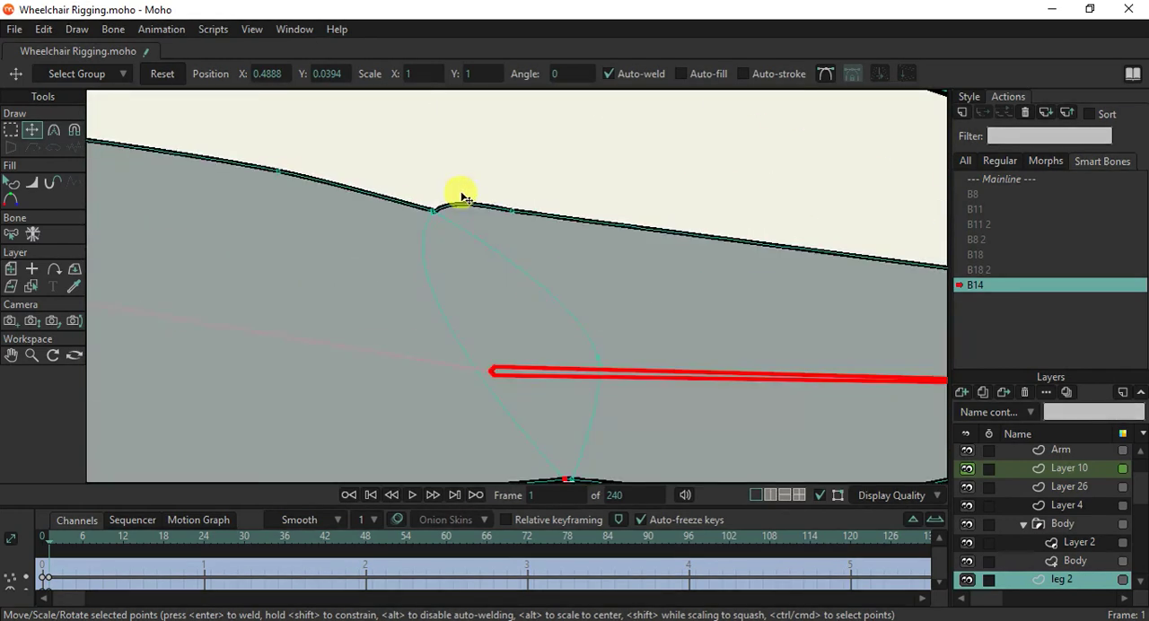
pyautogui.scroll(-4, 456, 190)
pyautogui.scroll(2, 492, 250)
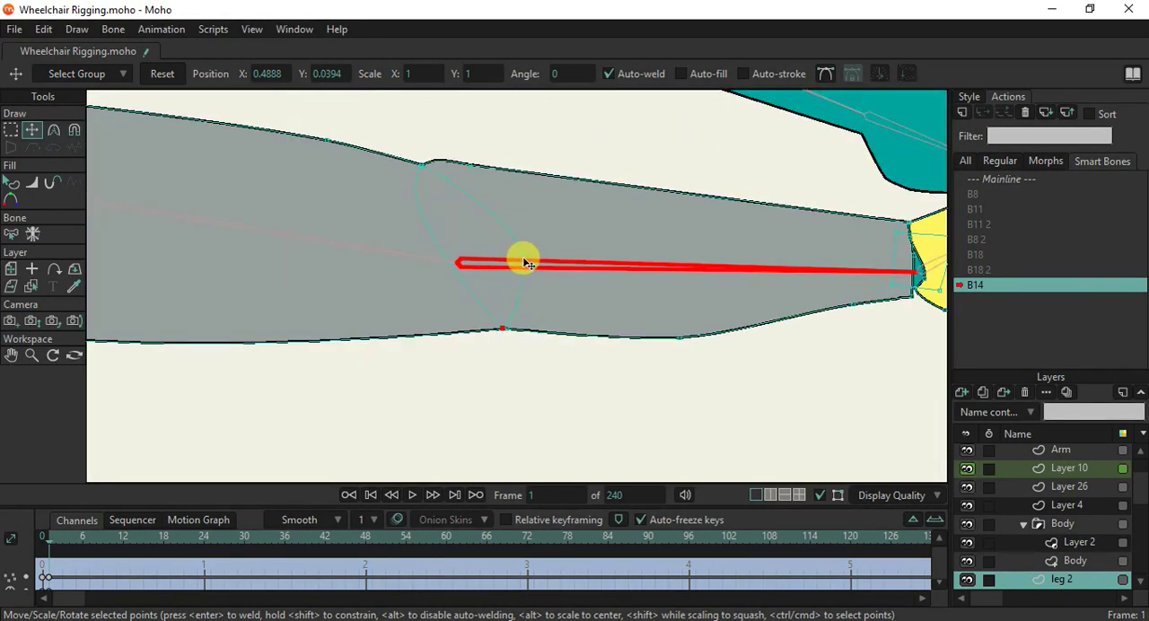
pyautogui.scroll(-3, 532, 257)
pyautogui.scroll(1, 534, 244)
pyautogui.click(1020, 178)
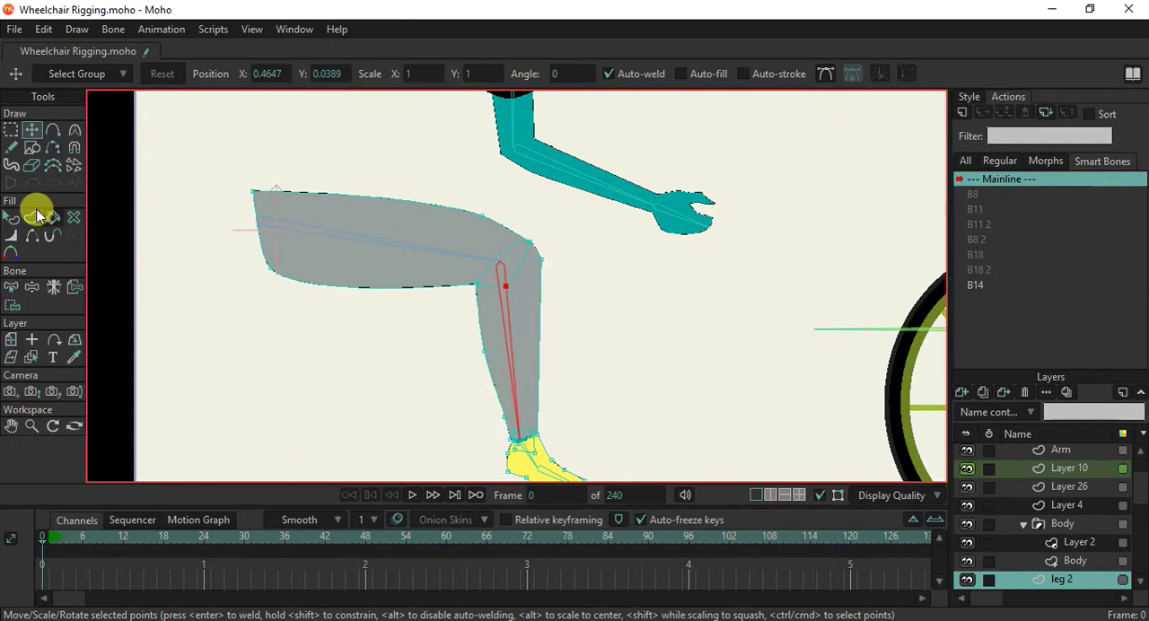
# Select the foot bone B15 at the ankle and enable Independent angle in its bone constraints.
pyautogui.click(11, 287)
pyautogui.moveTo(562, 398); pyautogui.dragTo(536, 299)
pyautogui.click(517, 368)
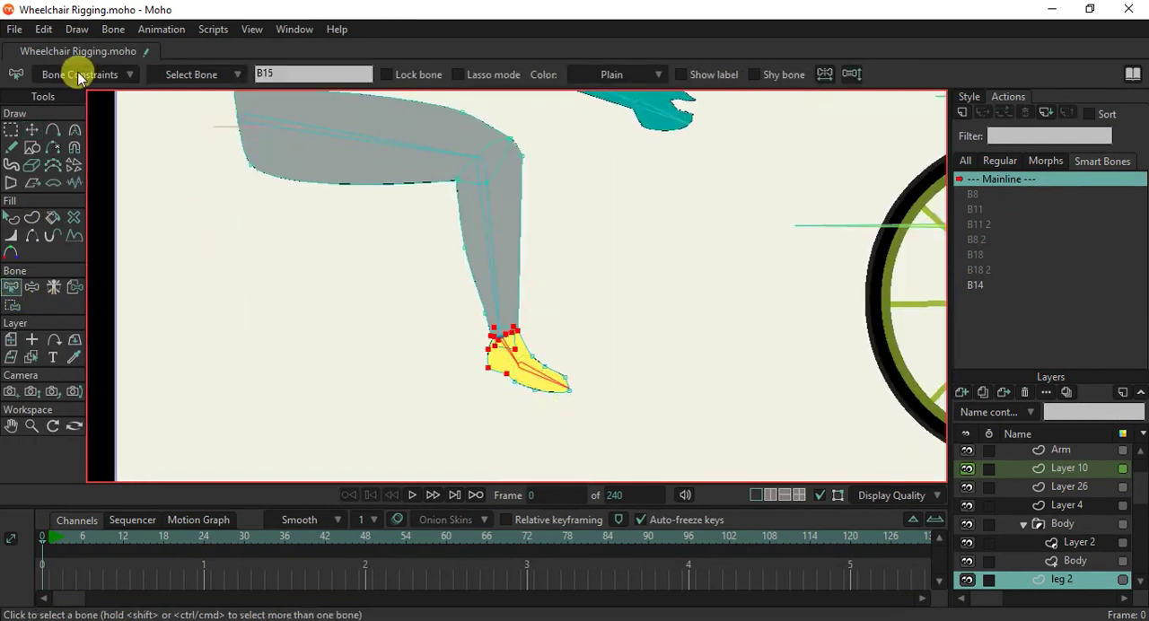
pyautogui.click(79, 76)
pyautogui.click(229, 474)
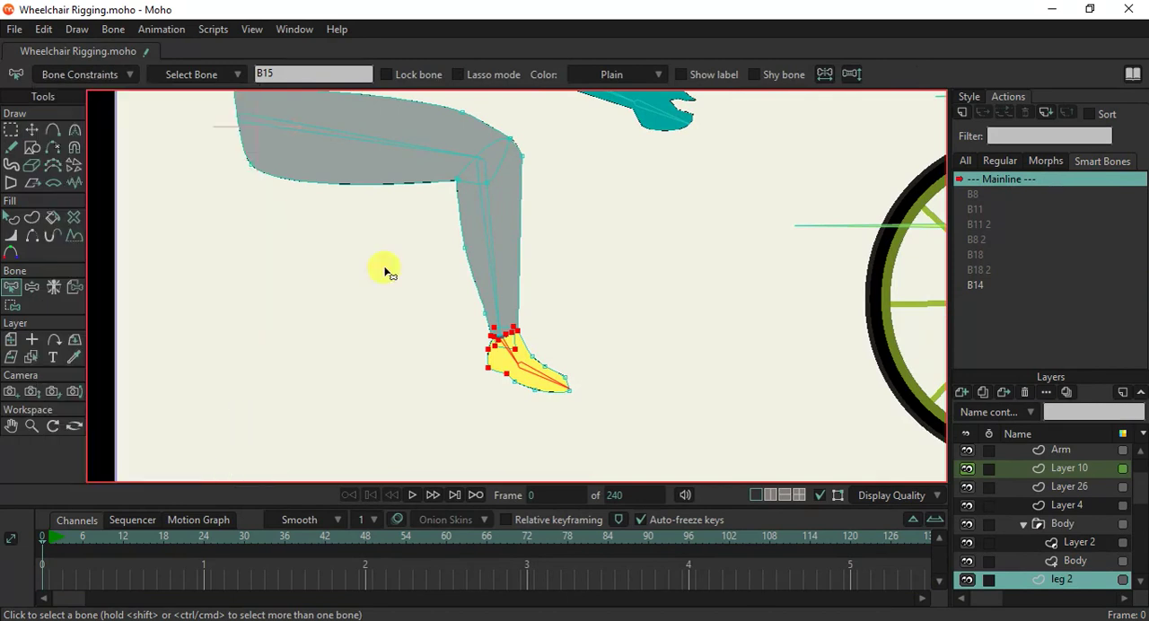
# Create a second smart bone action for B14 on the WheelChair layer and fold the lower leg back to about 210 degrees.
pyautogui.scroll(-2, 389, 261)
pyautogui.click(474, 232)
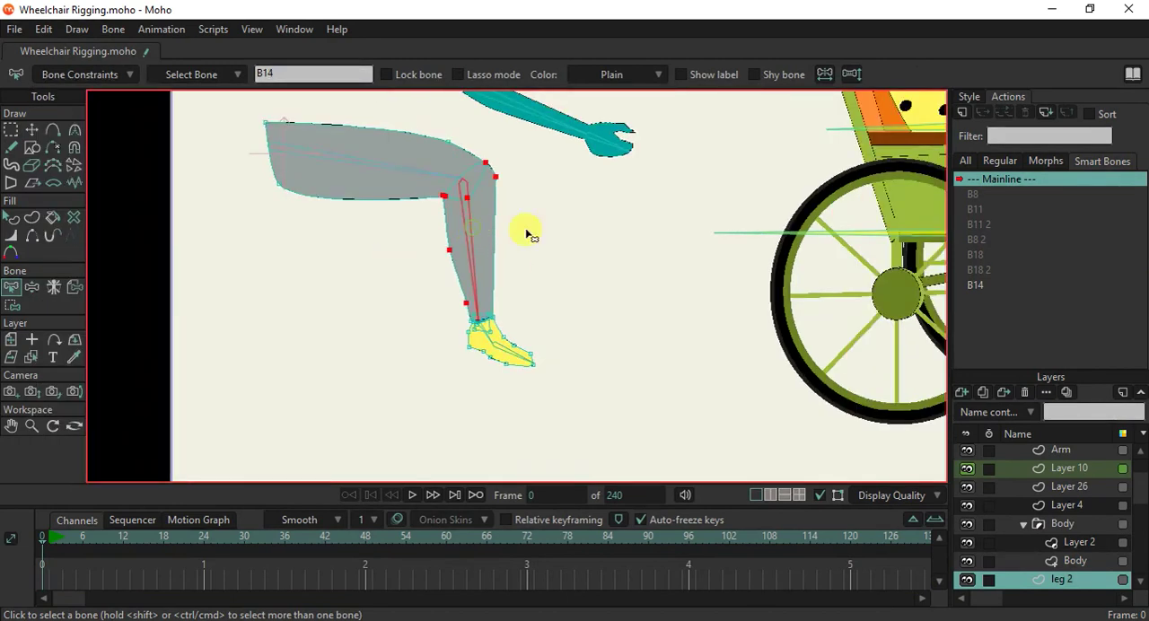
pyautogui.scroll(4, 1072, 484)
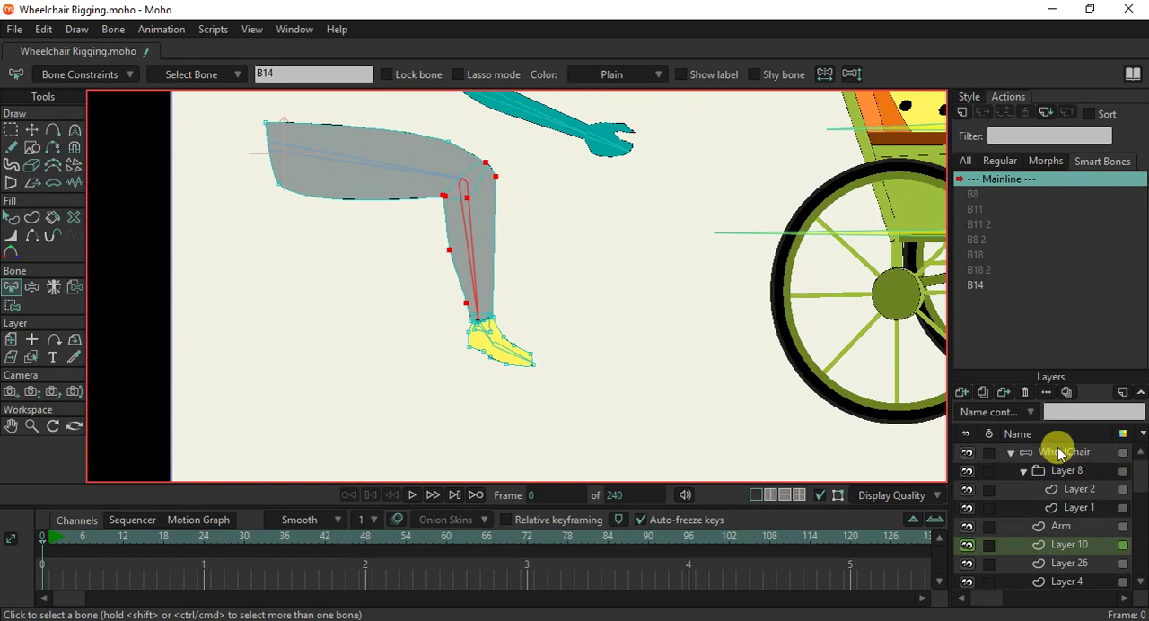
pyautogui.click(1059, 453)
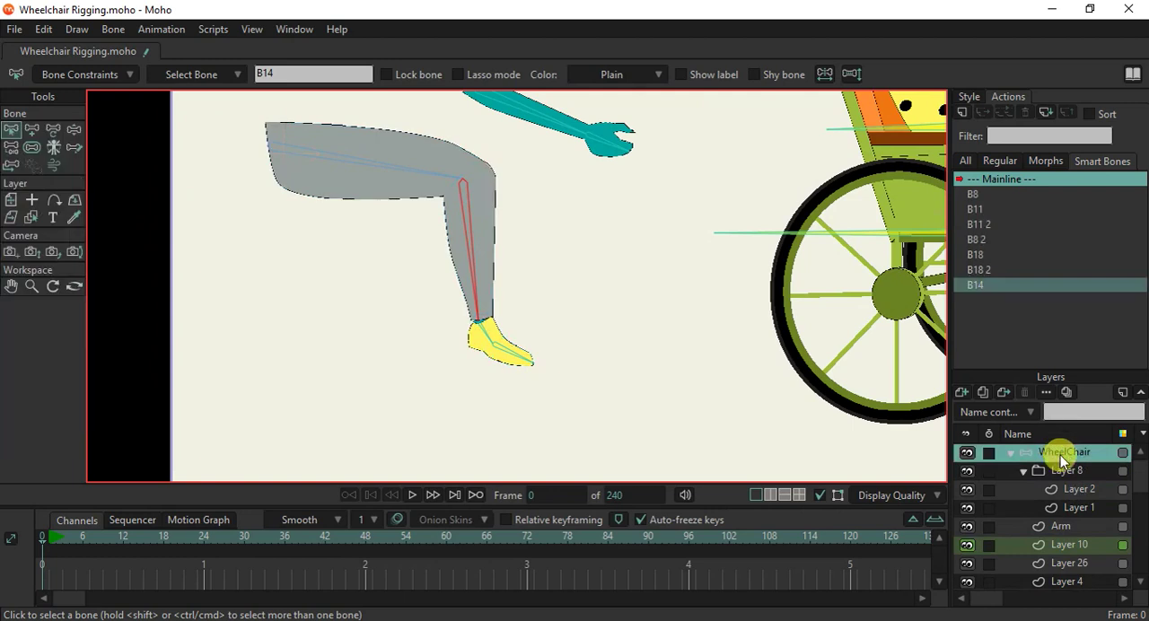
pyautogui.click(965, 115)
pyautogui.click(555, 372)
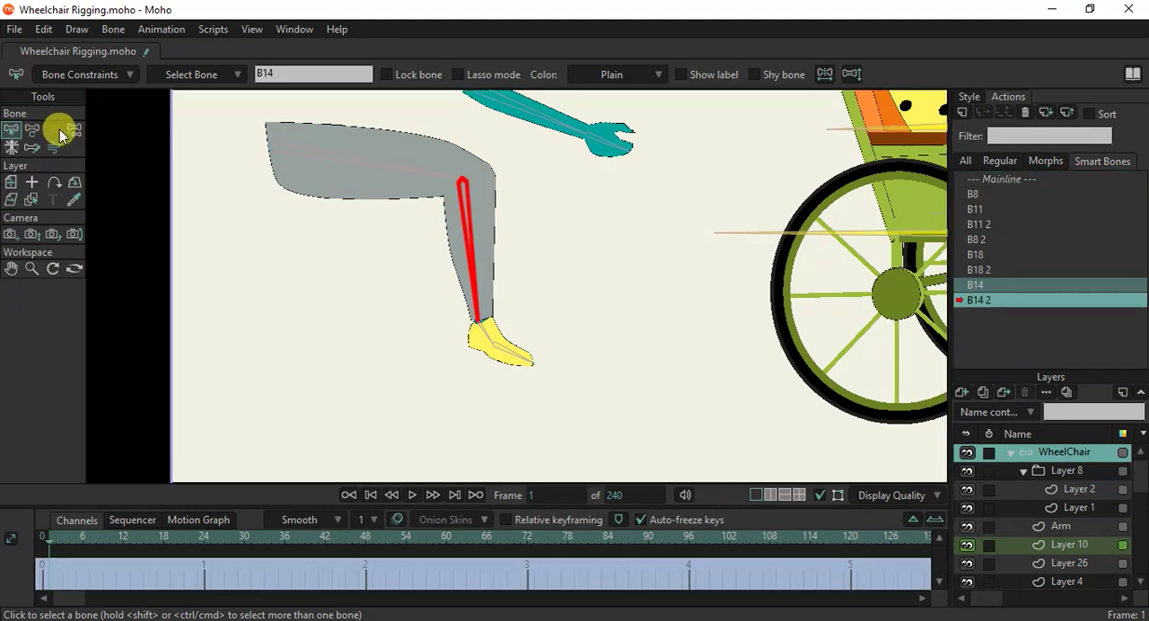
pyautogui.click(33, 131)
pyautogui.moveTo(479, 268); pyautogui.dragTo(374, 215)
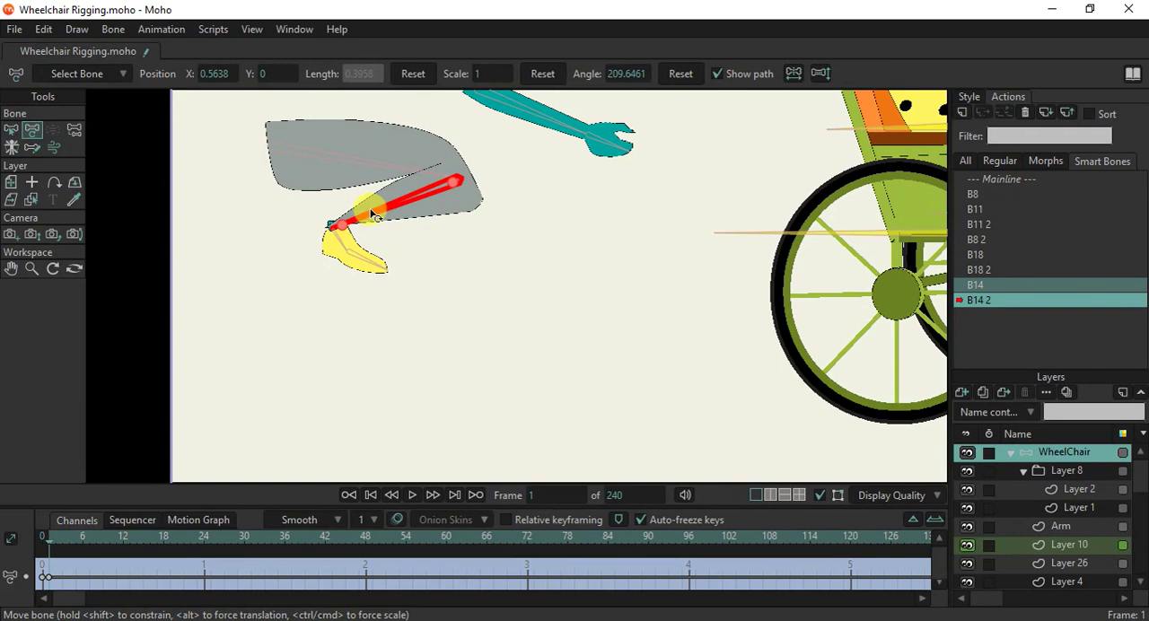
# On the leg 2 layer, reshape the folded knee by moving its front points upward and its inner crease point inward.
pyautogui.click(31, 198)
pyautogui.click(418, 184)
pyautogui.click(32, 129)
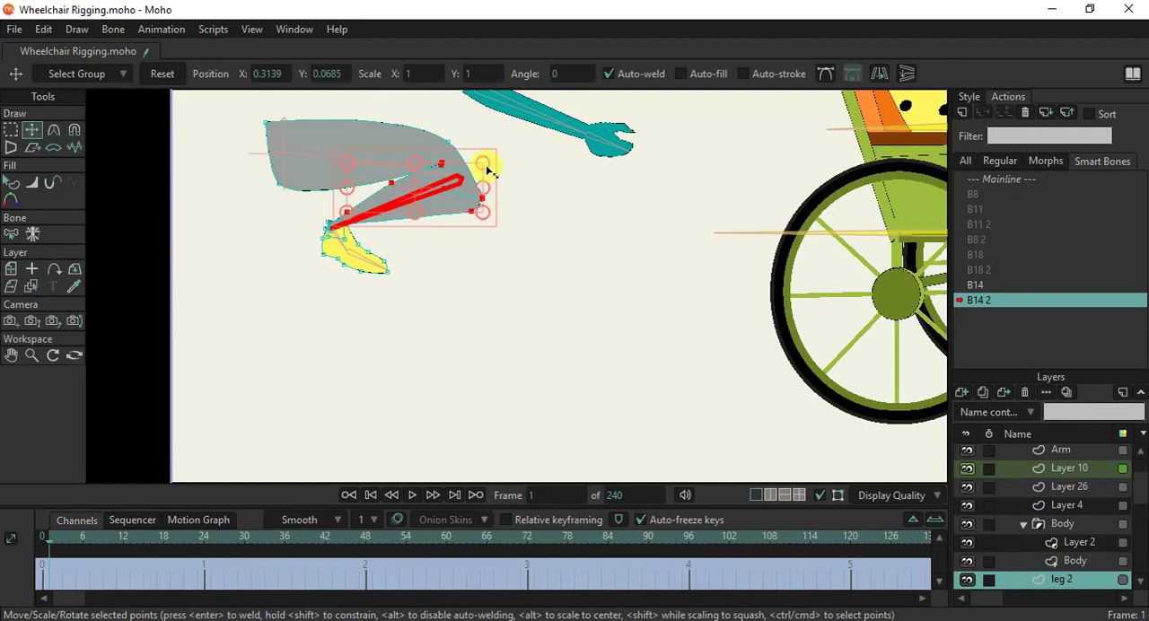
pyautogui.scroll(5, 405, 192)
pyautogui.click(604, 272)
pyautogui.moveTo(607, 272); pyautogui.dragTo(598, 195)
pyautogui.moveTo(528, 207); pyautogui.dragTo(503, 215)
pyautogui.moveTo(609, 239); pyautogui.dragTo(602, 197)
pyautogui.moveTo(585, 282); pyautogui.dragTo(600, 253)
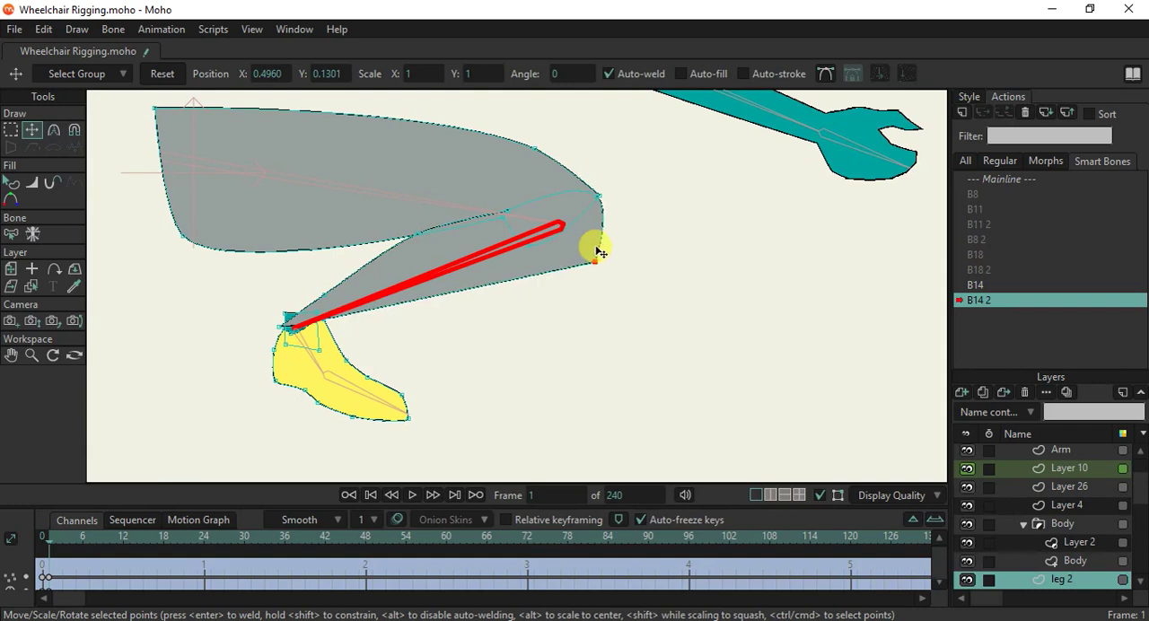
# Fine-tune the upper front point of the folded knee and return to the Mainline.
pyautogui.scroll(4, 599, 198)
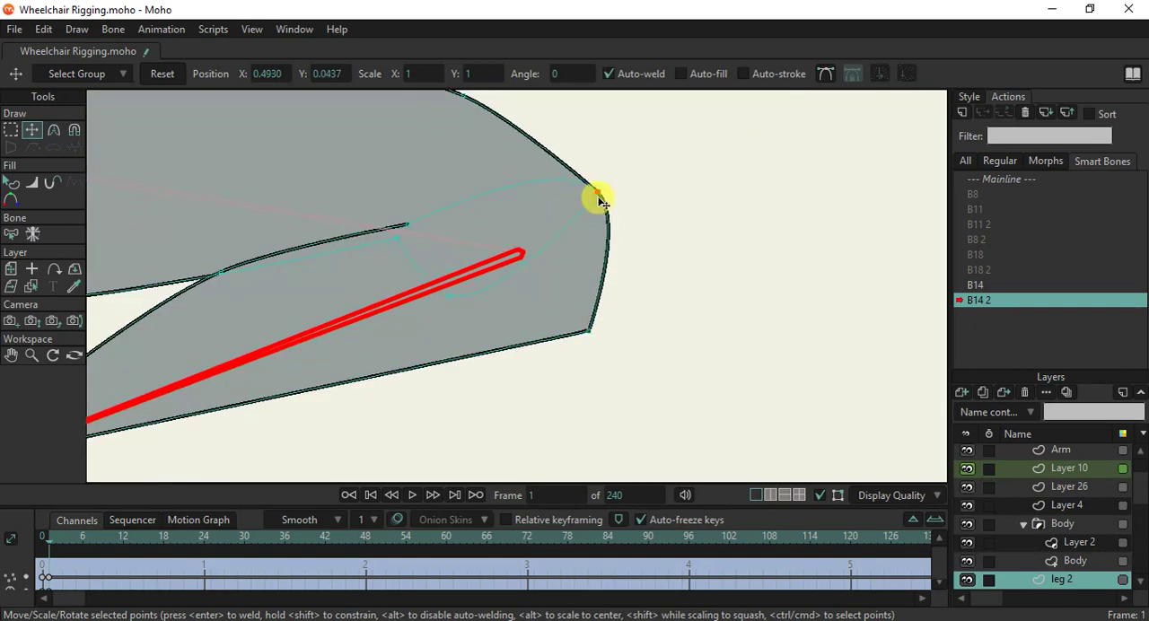
pyautogui.scroll(-6, 539, 224)
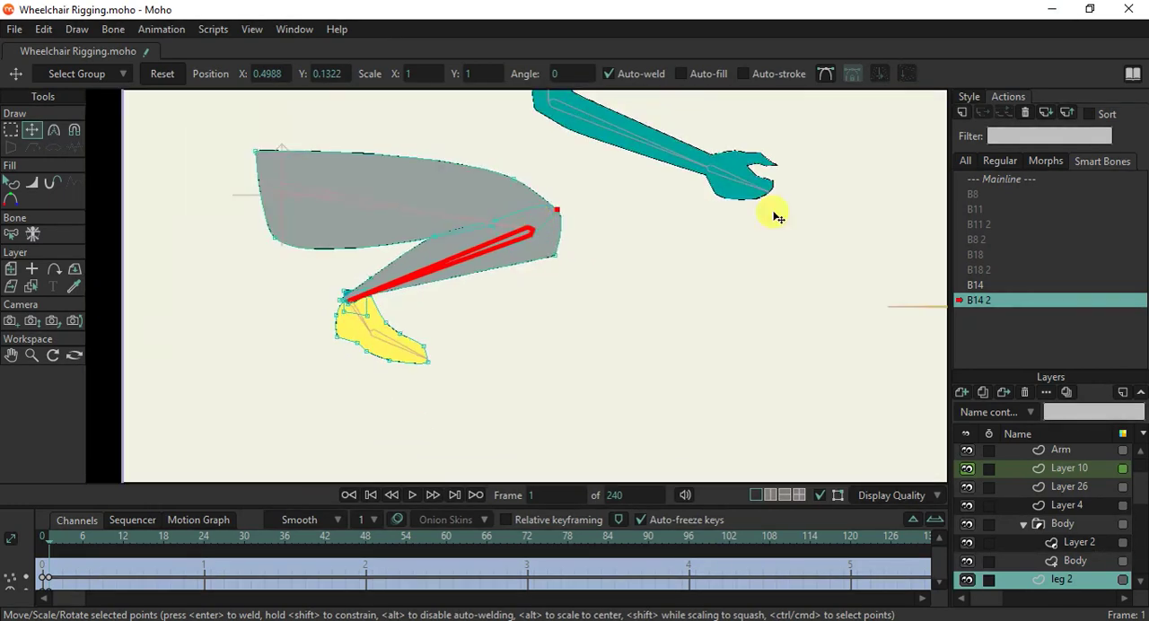
pyautogui.click(988, 179)
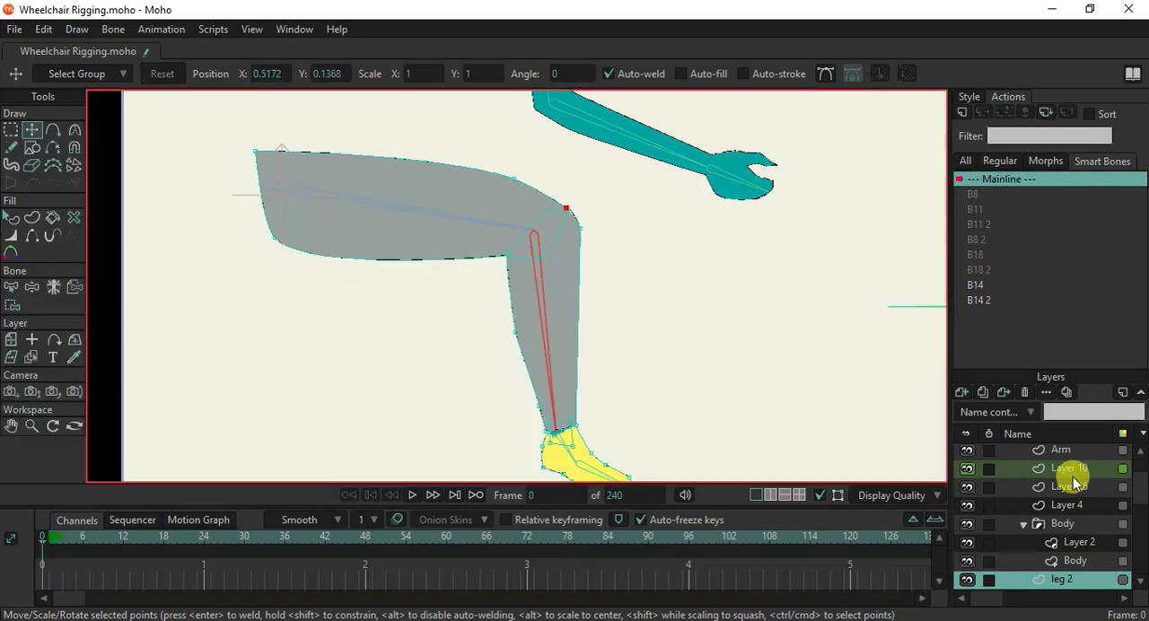
# Swing the lower leg forward with Manipulate Bones on the WheelChair layer to test the knee correction and the foot's angle.
pyautogui.scroll(1, 1073, 476)
pyautogui.scroll(1, 1074, 482)
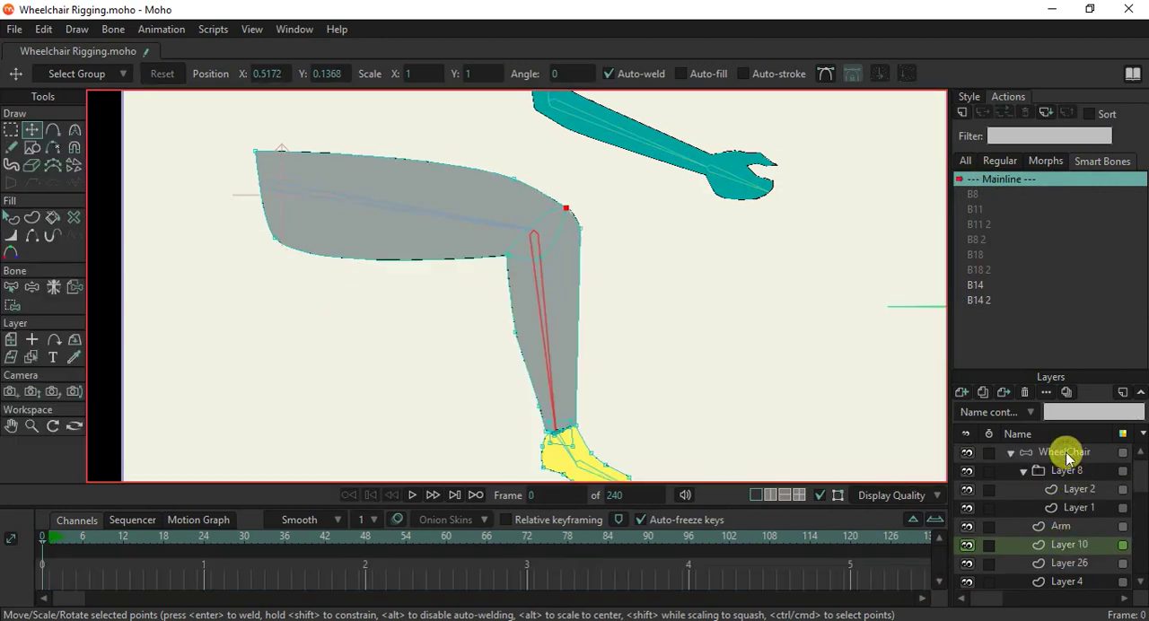
pyautogui.click(1065, 453)
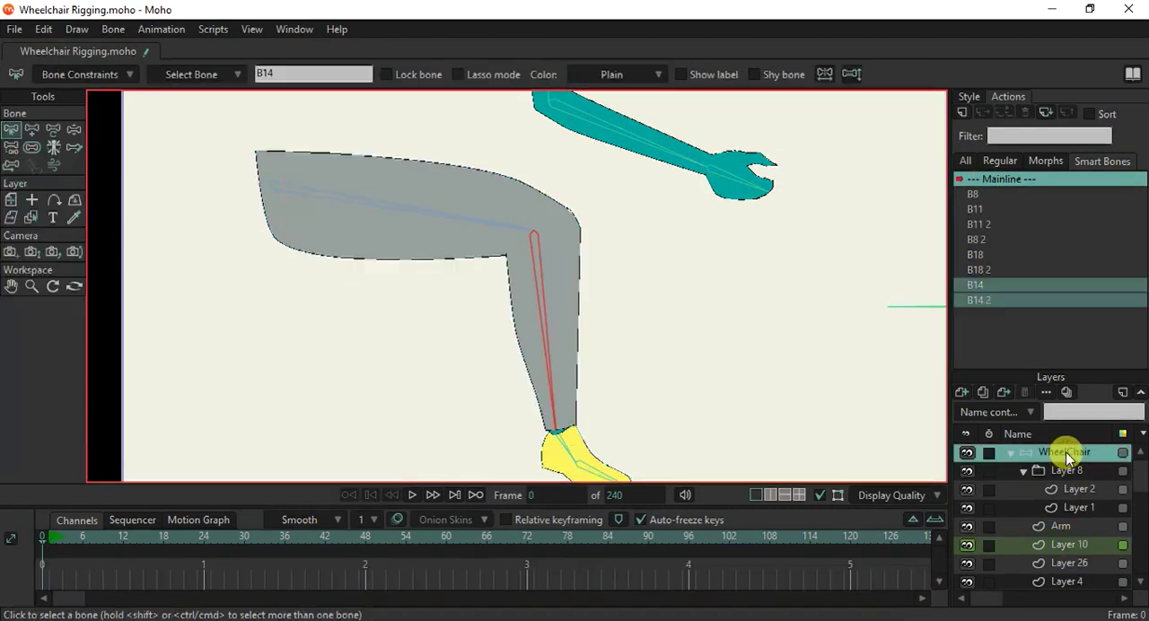
pyautogui.click(73, 130)
pyautogui.scroll(-2, 477, 310)
pyautogui.moveTo(515, 331); pyautogui.dragTo(554, 311)
pyautogui.scroll(-2, 557, 314)
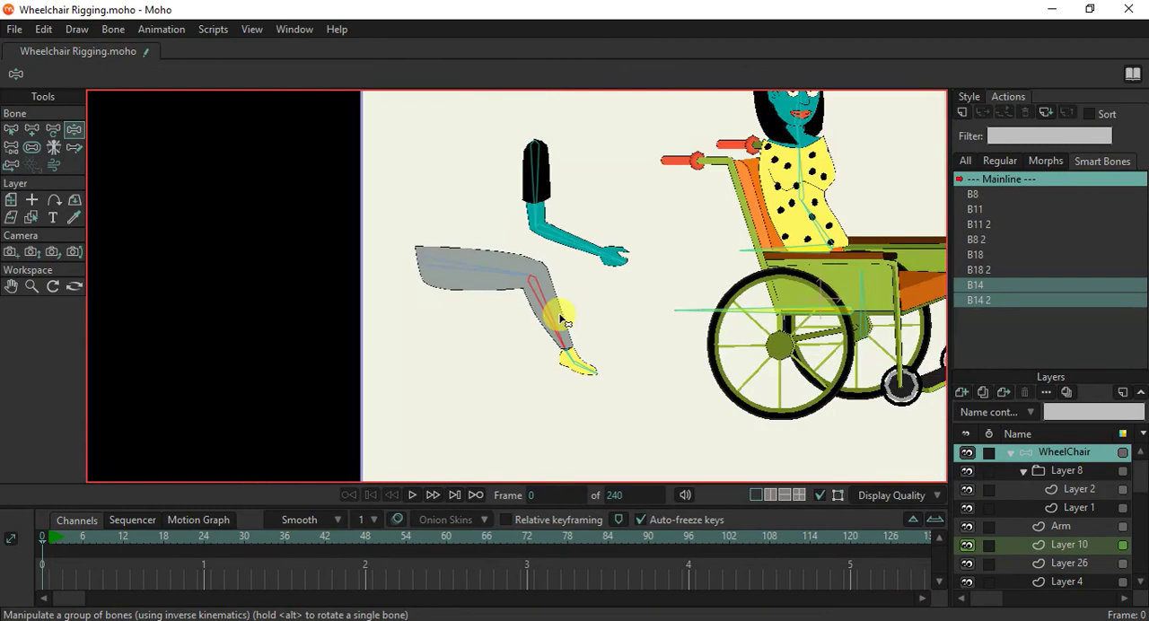
# Select the woman's head bone B6 and collapse the WheelChair layer's contents.
pyautogui.scroll(-4, 559, 319)
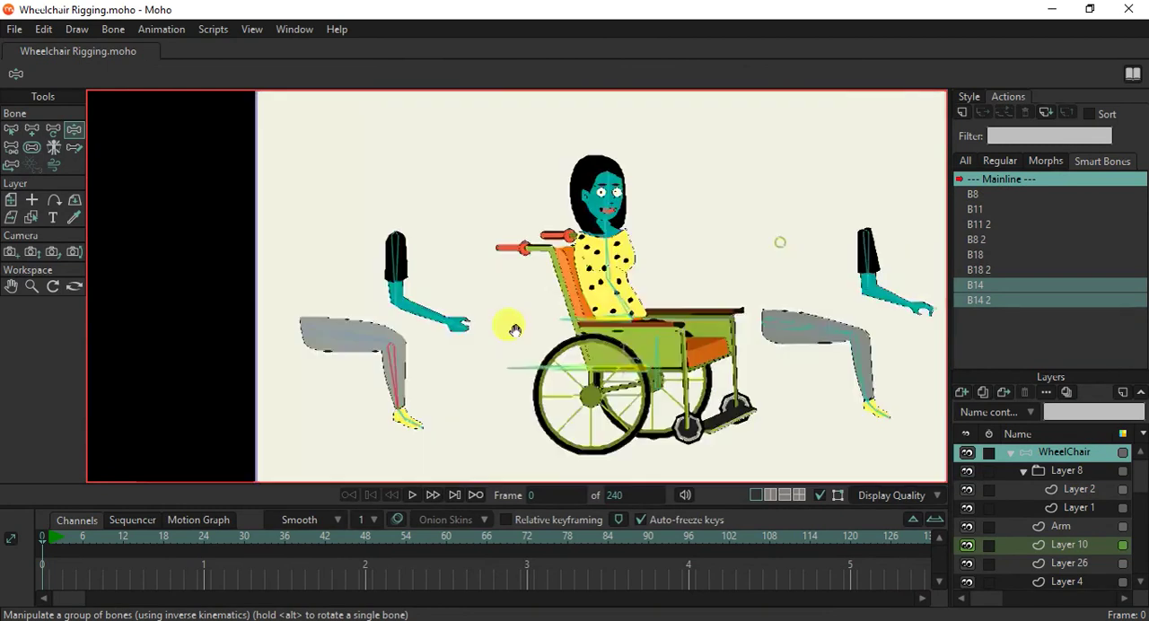
pyautogui.scroll(6, 494, 223)
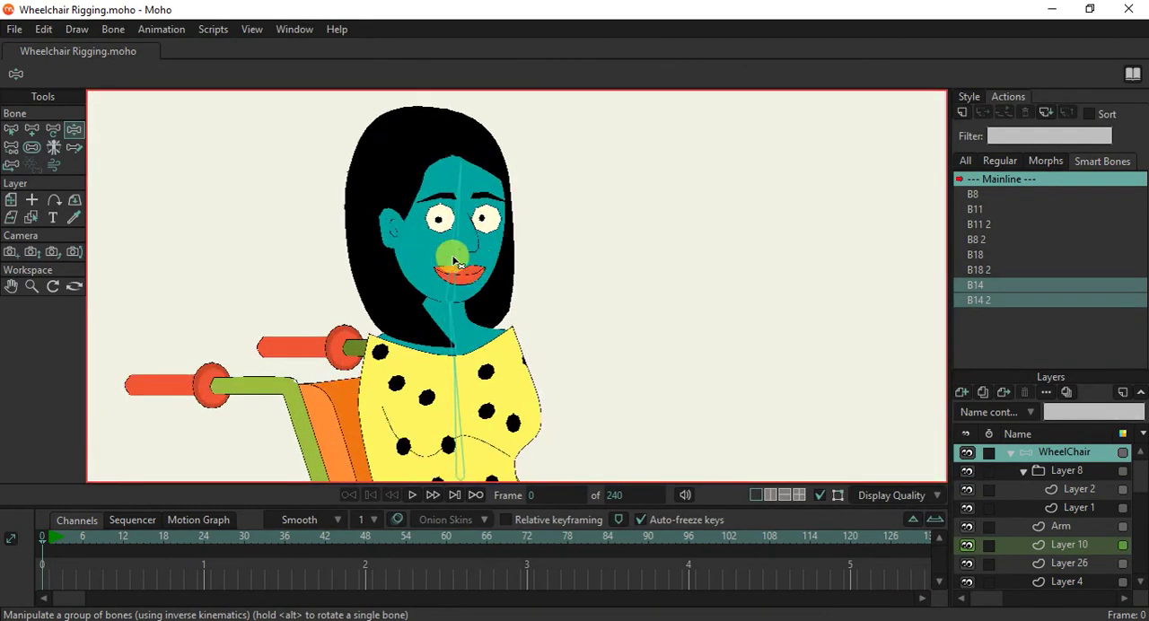
pyautogui.click(452, 258)
pyautogui.click(11, 130)
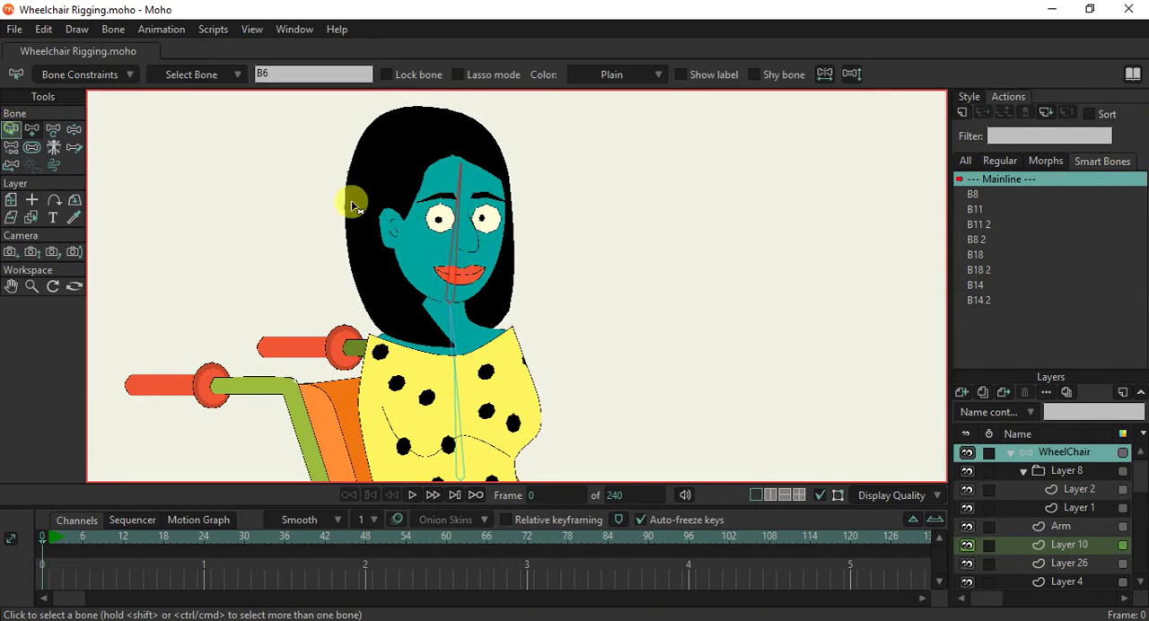
pyautogui.click(451, 248)
pyautogui.scroll(4, 542, 271)
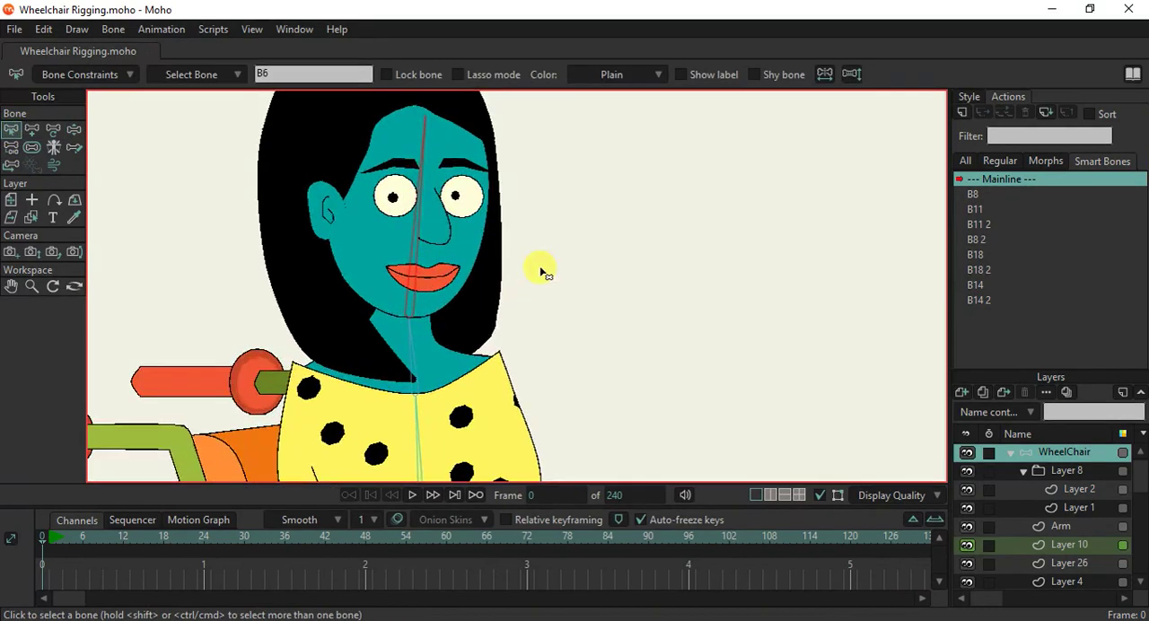
pyautogui.scroll(-6, 542, 270)
pyautogui.moveTo(585, 268); pyautogui.dragTo(524, 314)
pyautogui.scroll(4, 508, 319)
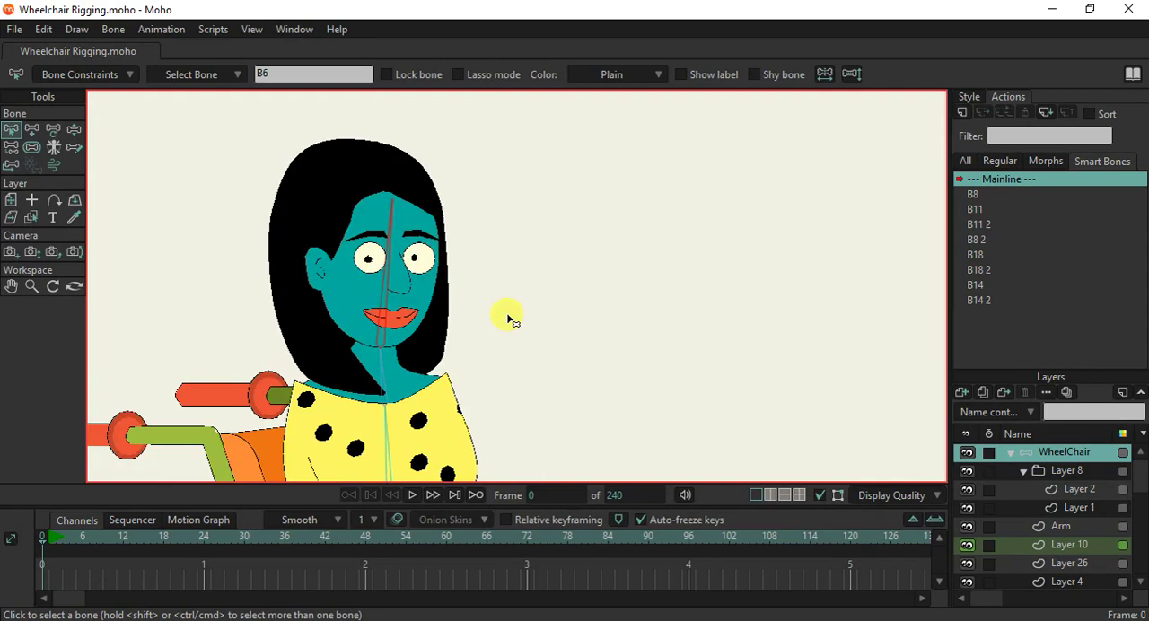
pyautogui.scroll(2, 424, 240)
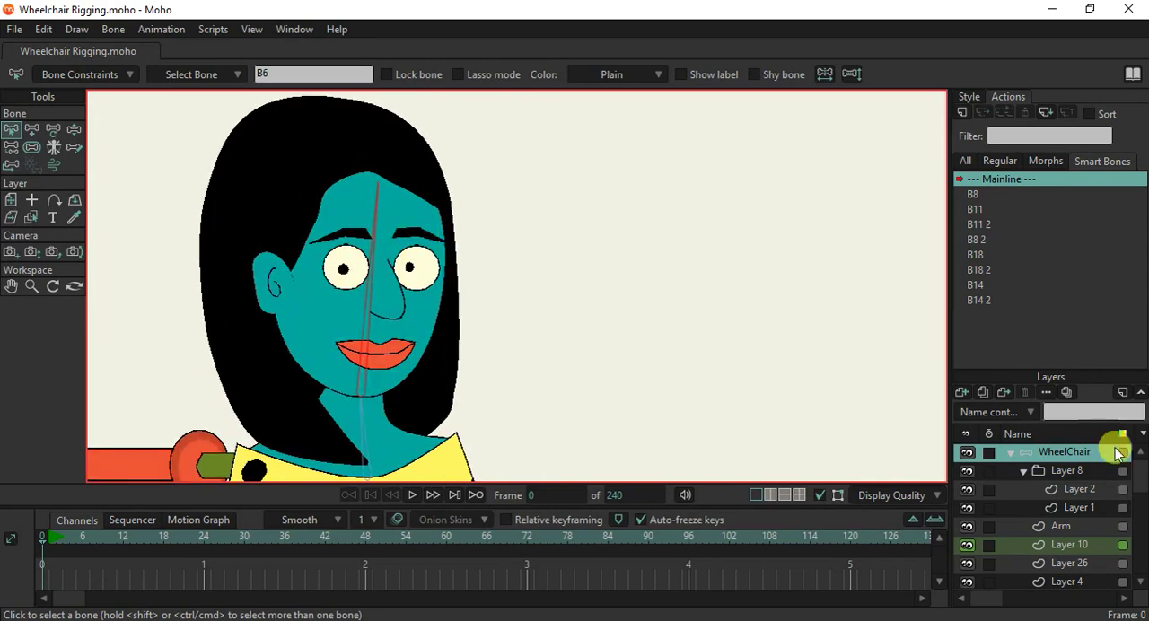
pyautogui.click(1012, 454)
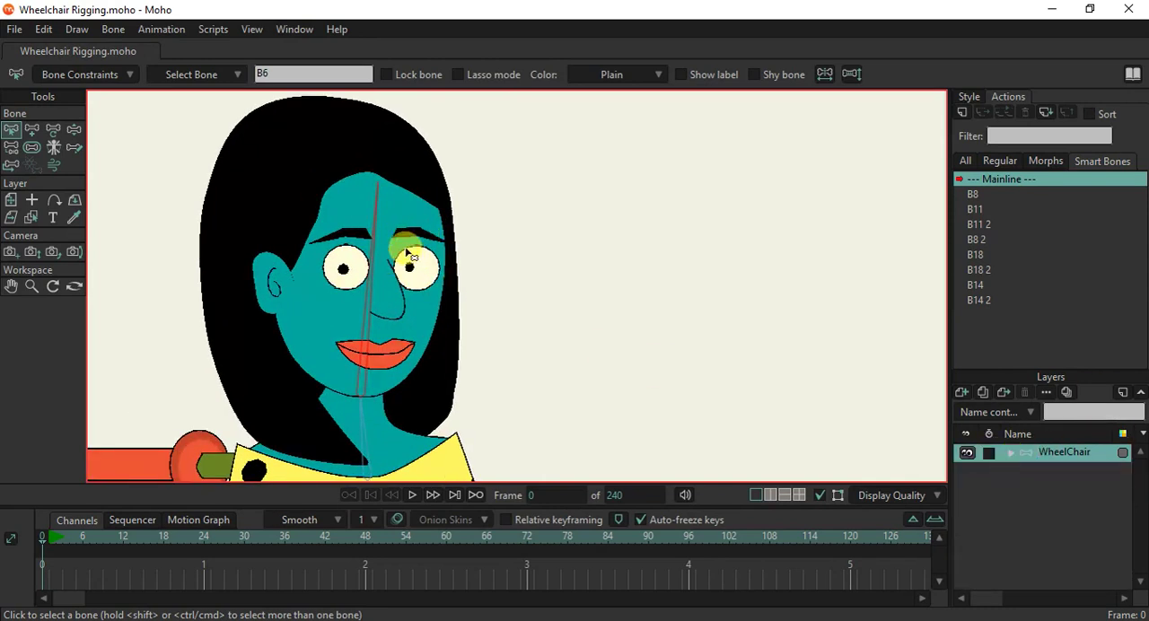
pyautogui.scroll(1, 403, 225)
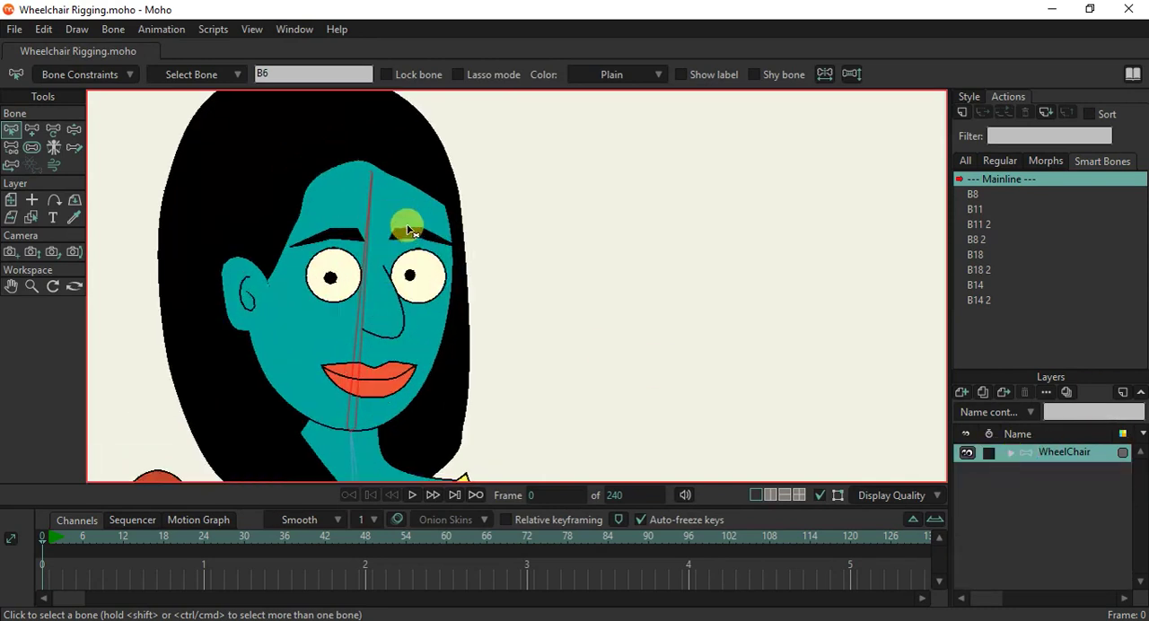
# Add two short forehead bones, one above each eyebrow, as children of the head bone, and check their parenting.
pyautogui.click(32, 134)
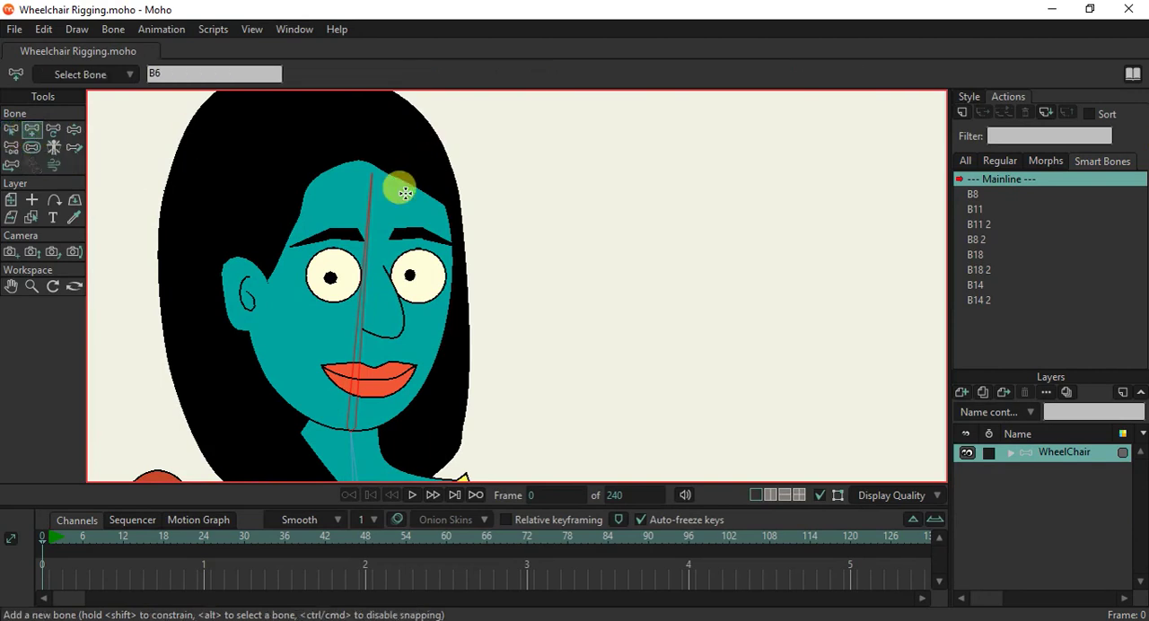
pyautogui.scroll(3, 395, 224)
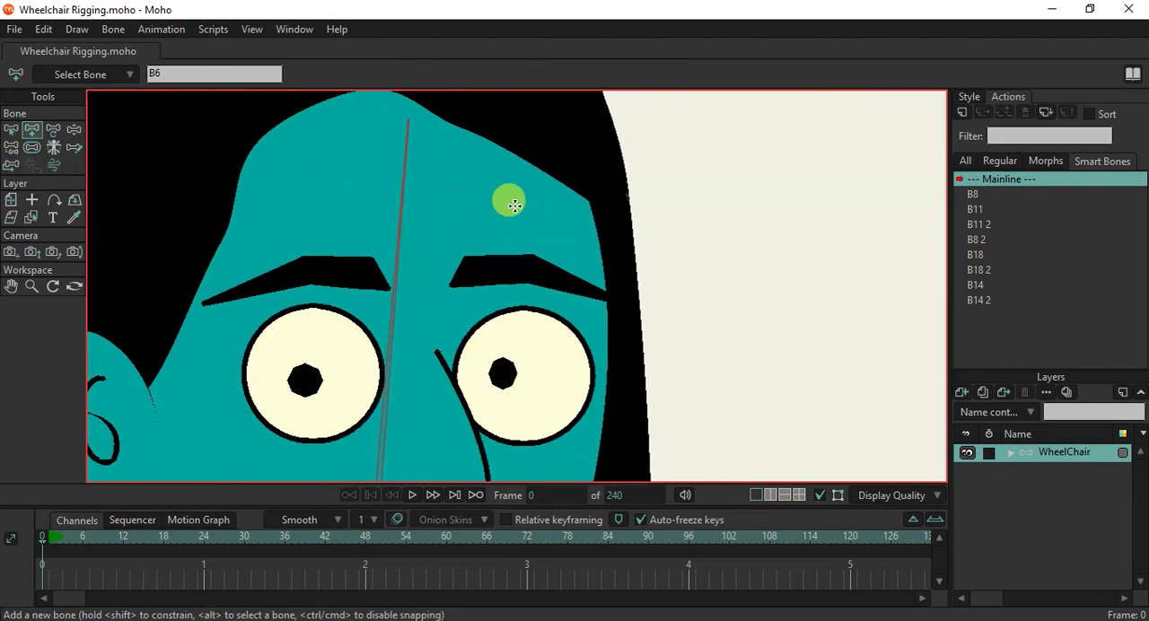
pyautogui.moveTo(461, 196); pyautogui.dragTo(573, 210)
pyautogui.keyDown('alt'); pyautogui.click(400, 210); pyautogui.keyUp('alt')
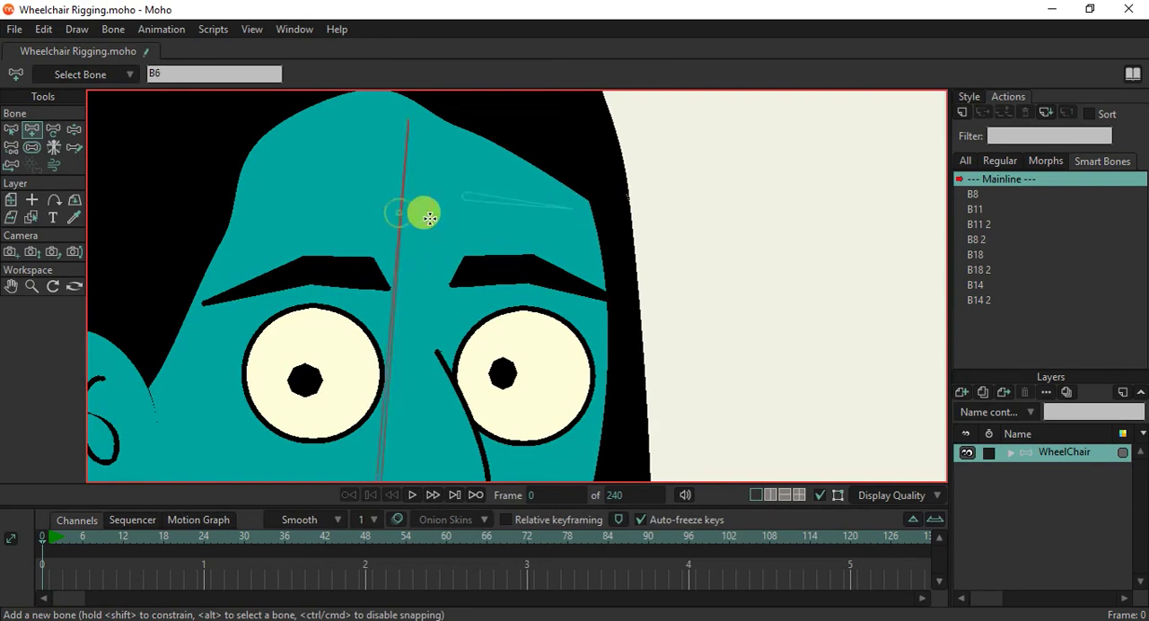
pyautogui.moveTo(356, 189); pyautogui.dragTo(238, 192)
pyautogui.click(11, 148)
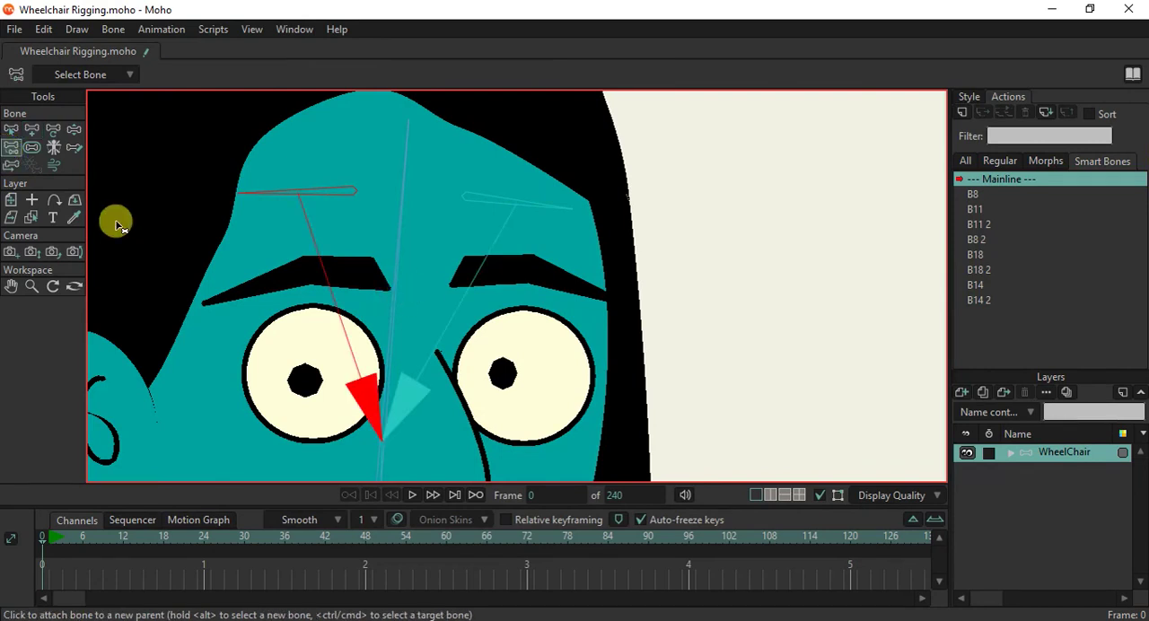
# With forehead bone B23 selected as parent, add three pin bones along the ear-side eyebrow and check their parenting.
pyautogui.click(11, 130)
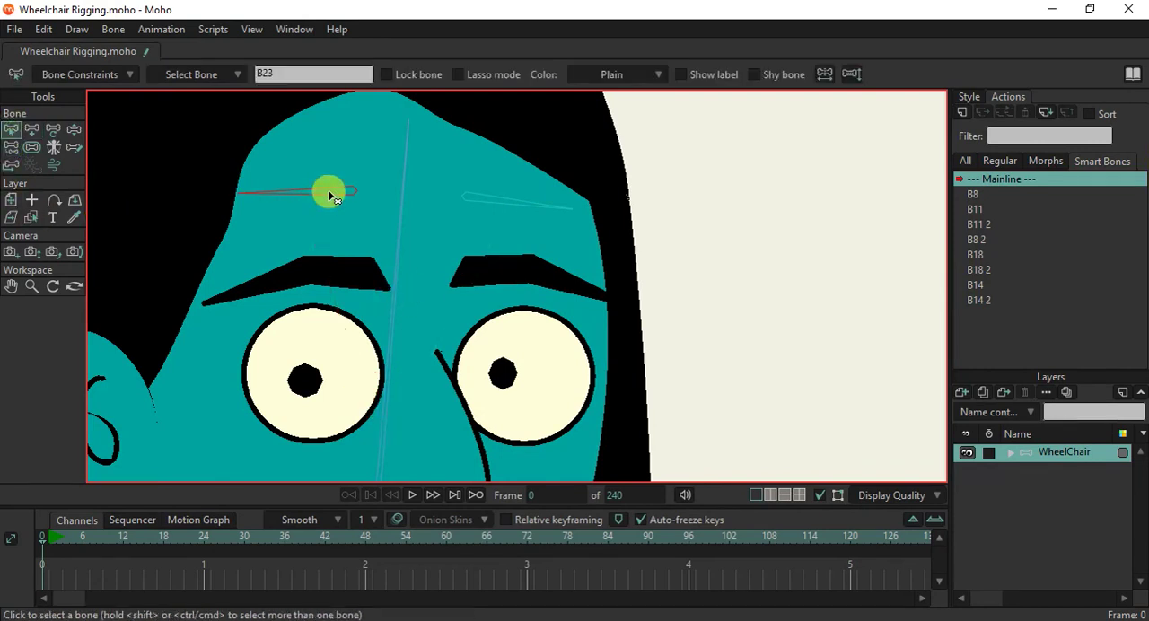
pyautogui.click(31, 130)
pyautogui.moveTo(369, 276)
pyautogui.mouseDown()
pyautogui.moveTo(315, 272)
pyautogui.moveTo(207, 302)
pyautogui.mouseUp()
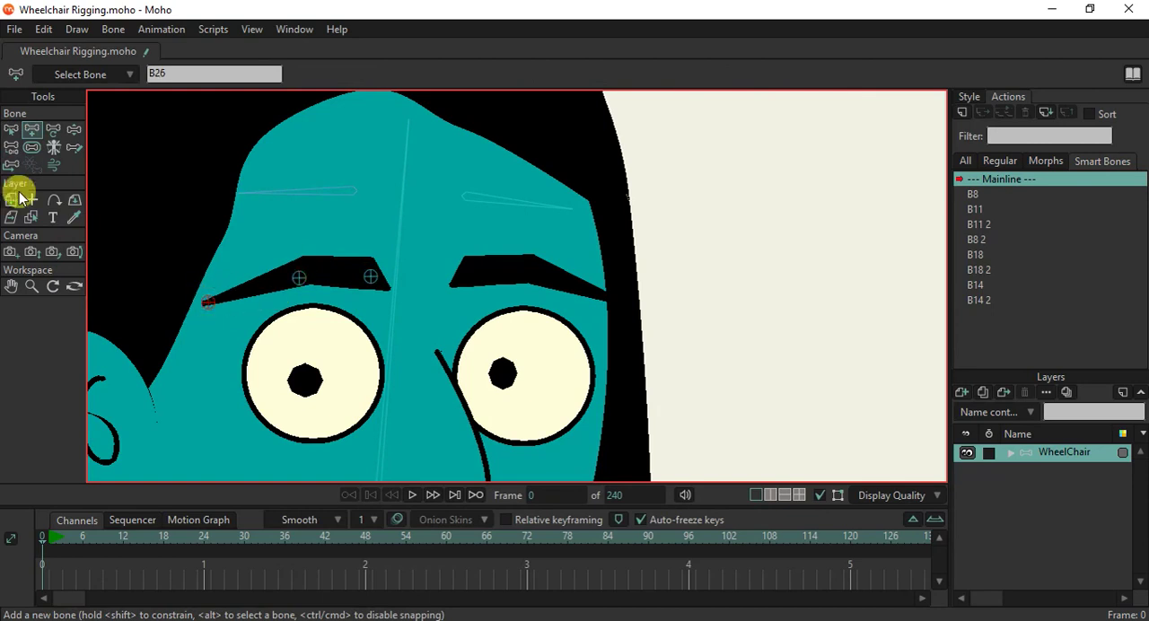
pyautogui.click(11, 147)
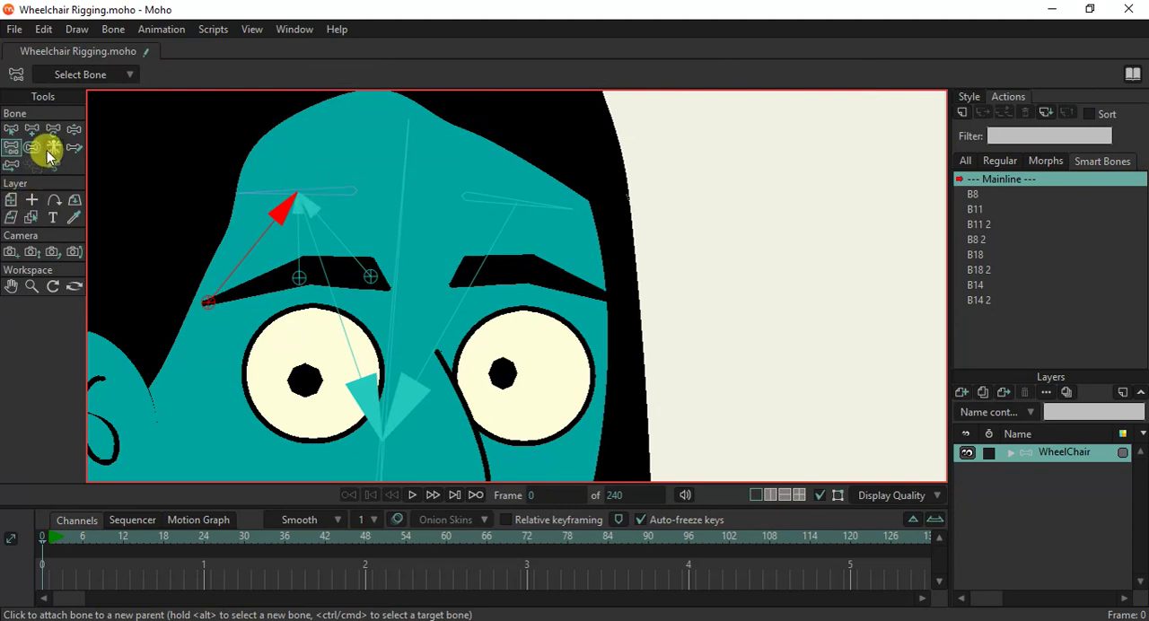
# Test-rotate forehead bone B23 with its pin bones, then reduce the bone strength of all bones.
pyautogui.click(74, 130)
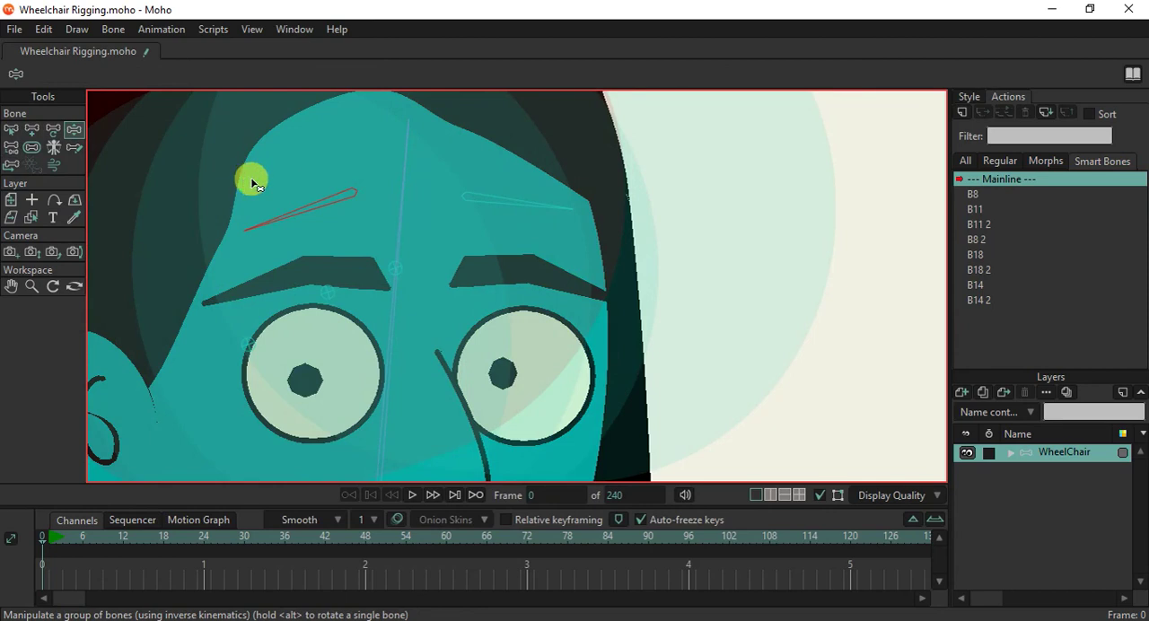
pyautogui.click(10, 130)
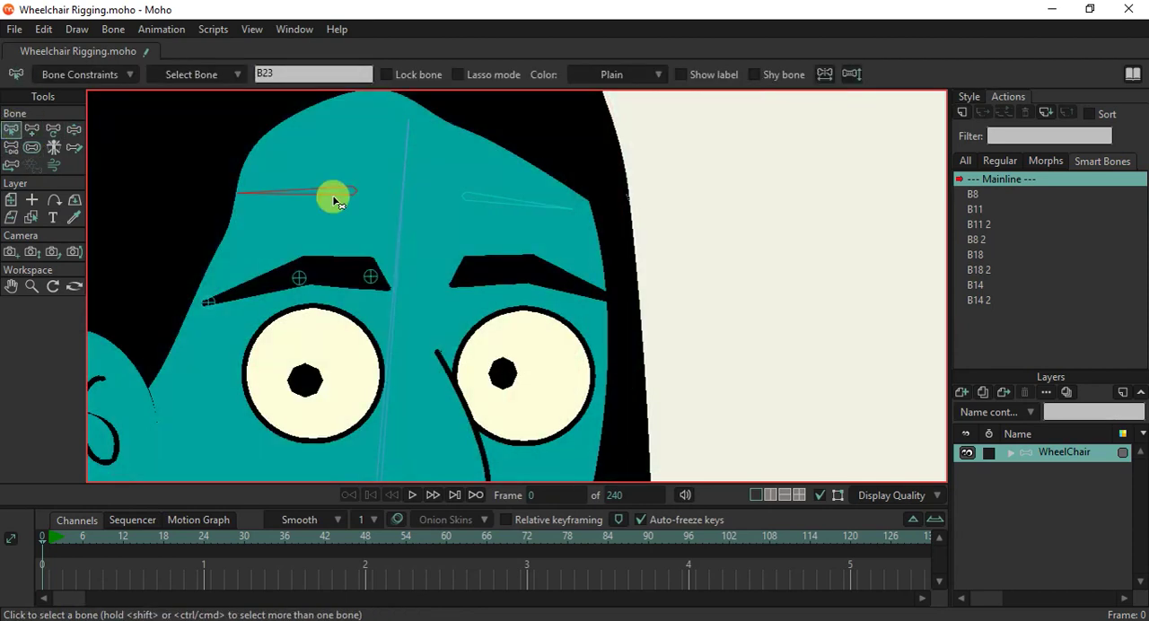
pyautogui.click(29, 149)
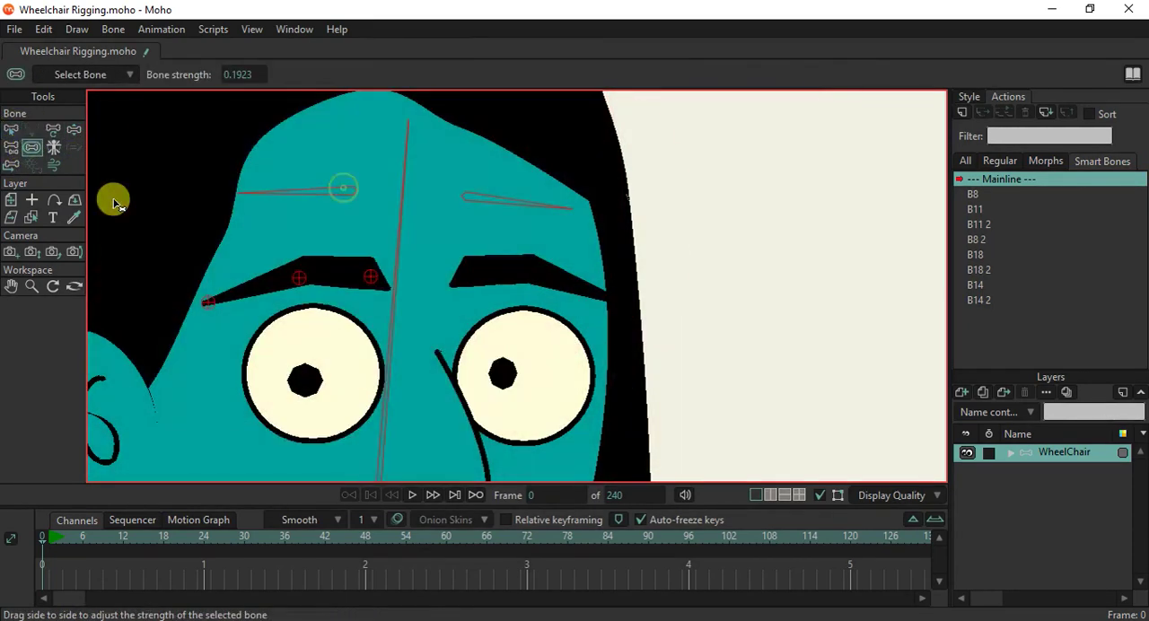
# Test the ear-side eyebrow's pin bones with Manipulate Bones and Transform Bone.
pyautogui.click(12, 131)
pyautogui.click(74, 130)
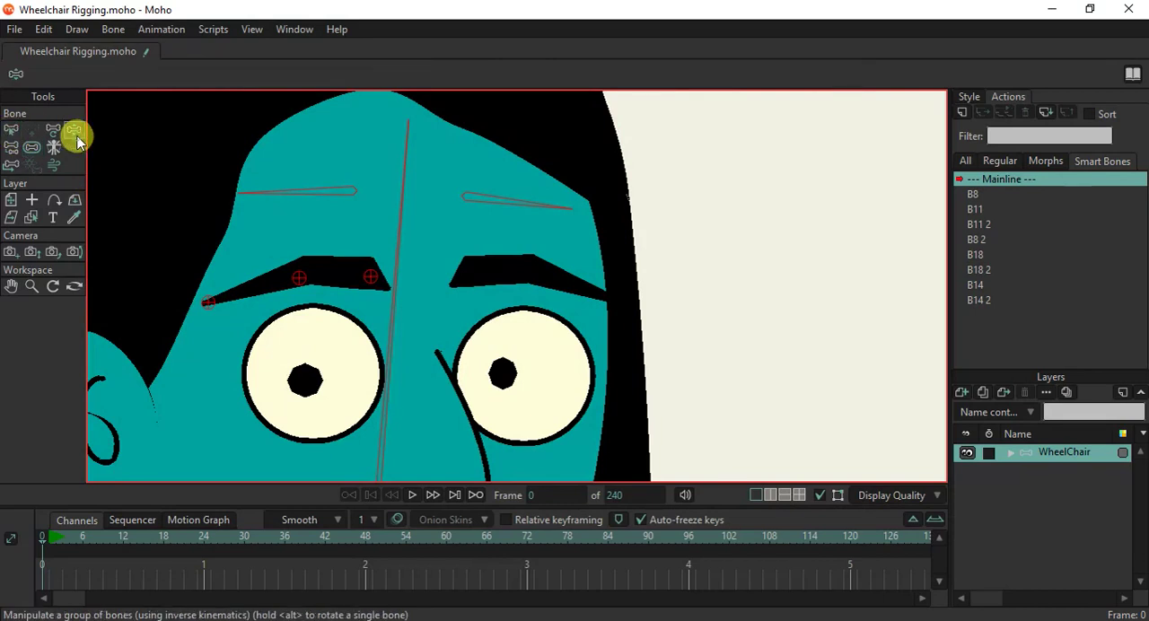
pyautogui.click(183, 190)
pyautogui.click(297, 279)
pyautogui.click(53, 130)
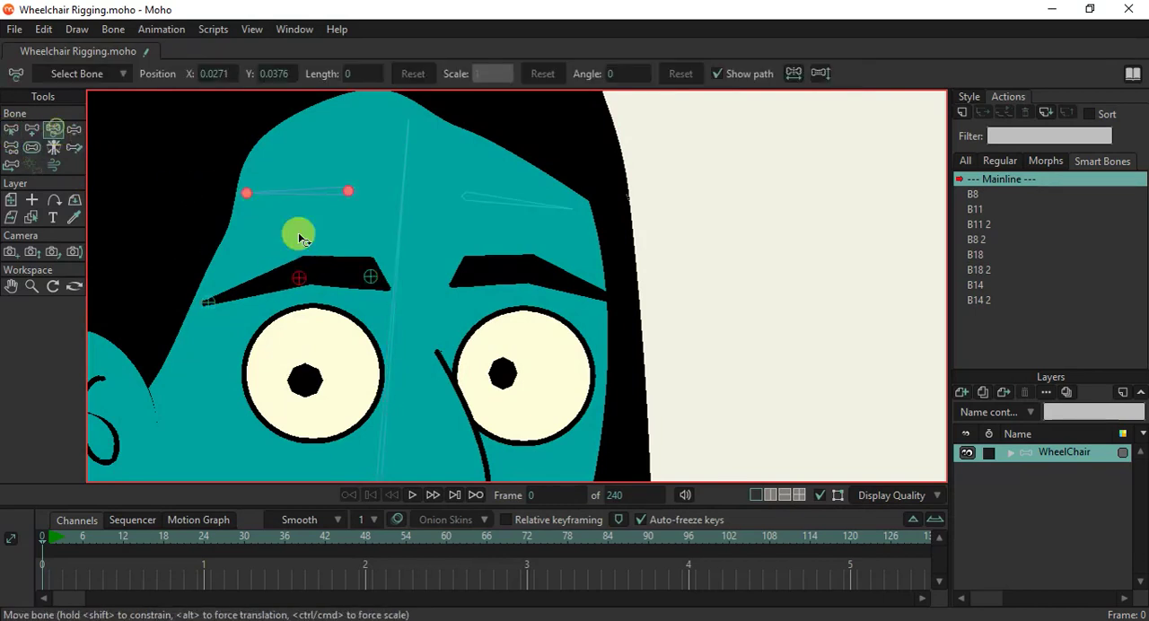
pyautogui.click(305, 283)
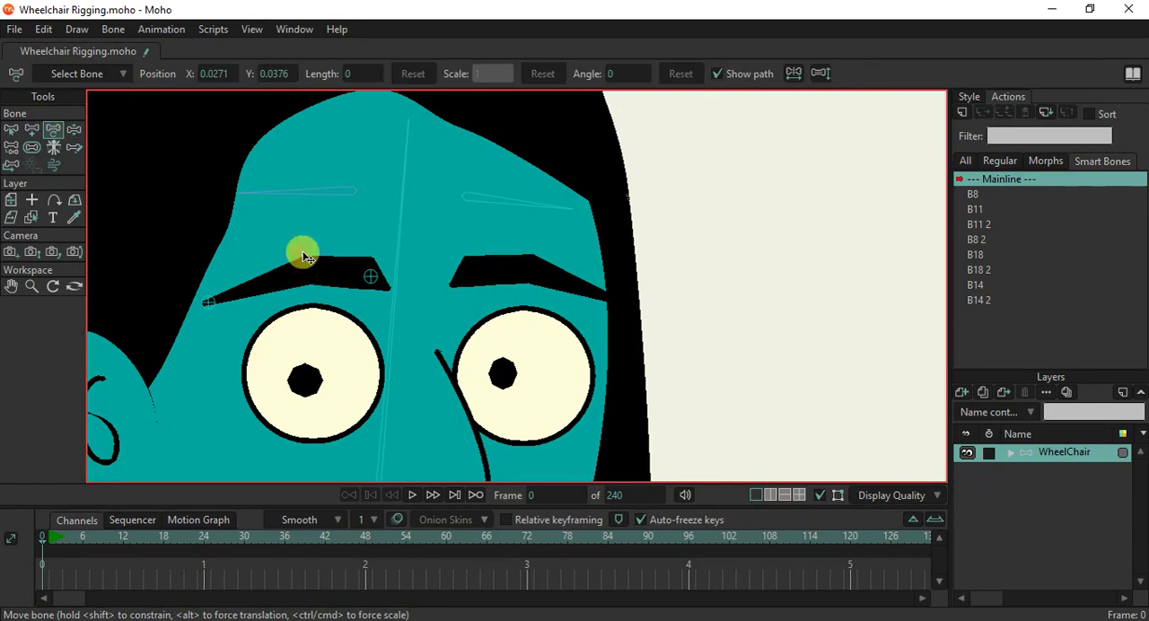
# With forehead bone B22 selected as parent, add three pin bones along the far eyebrow and check their parenting.
pyautogui.click(15, 132)
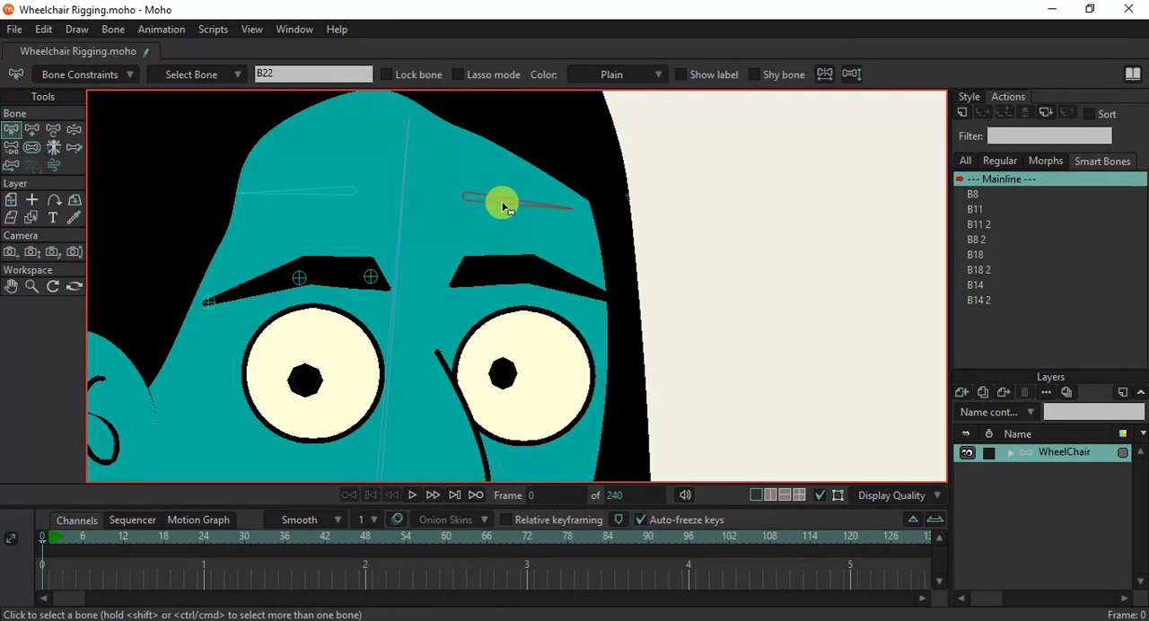
pyautogui.click(31, 130)
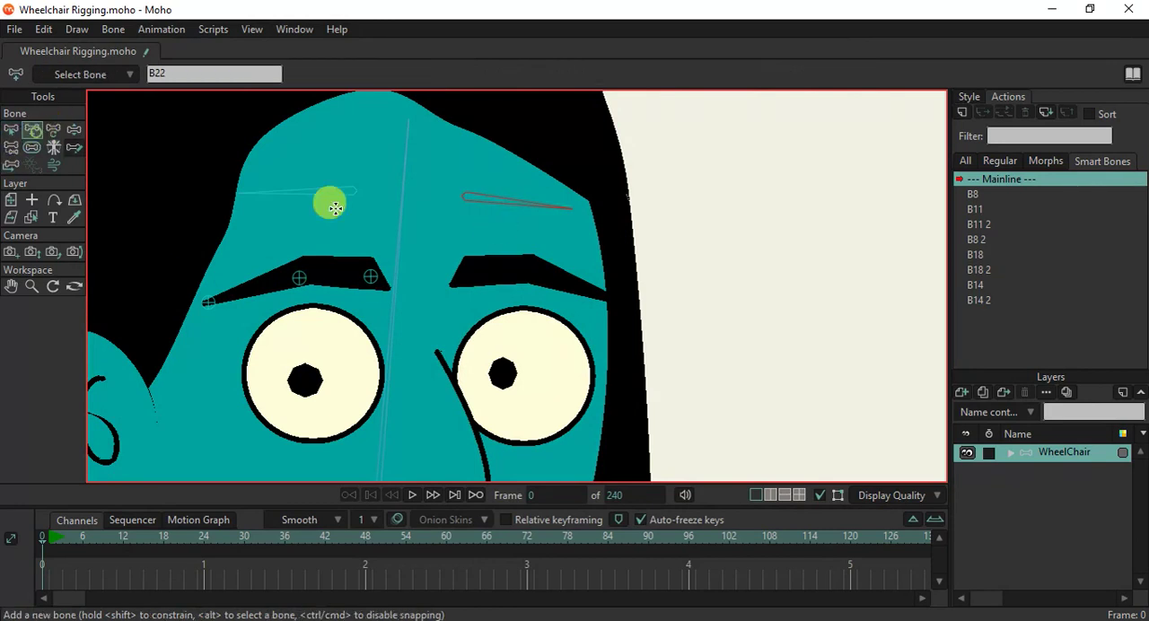
pyautogui.click(461, 275)
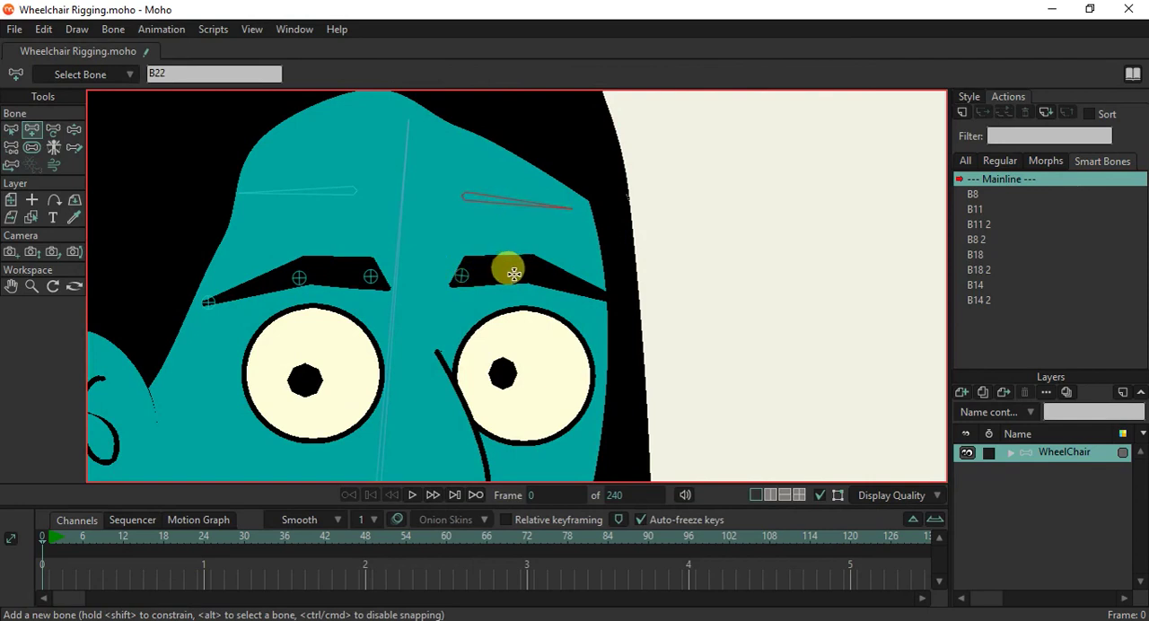
pyautogui.click(529, 268)
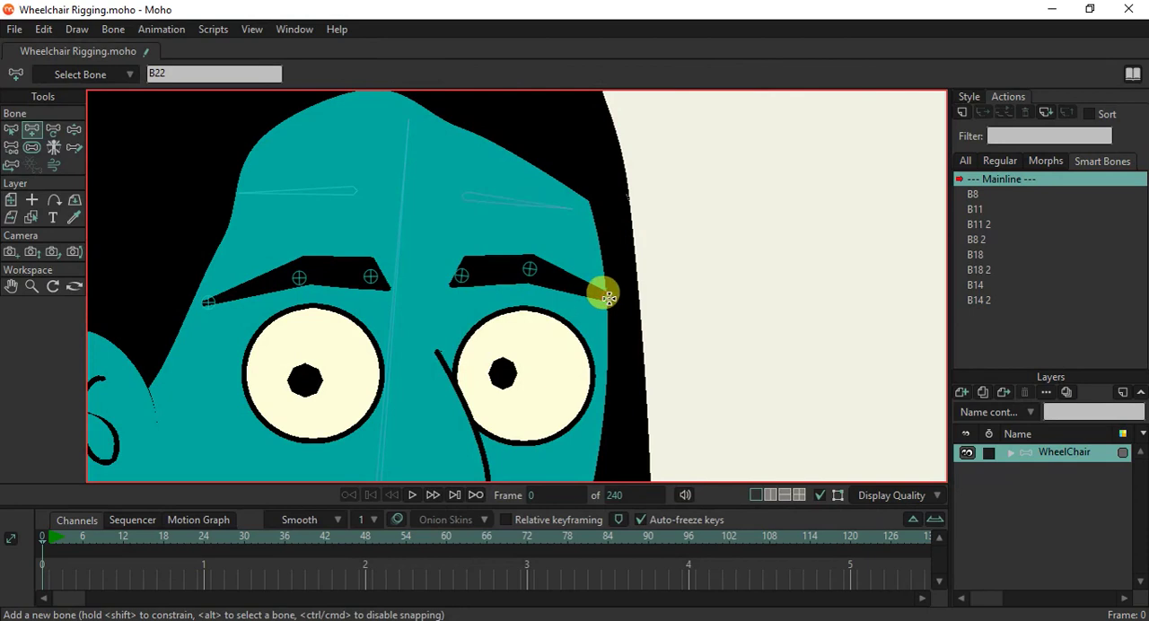
pyautogui.click(13, 148)
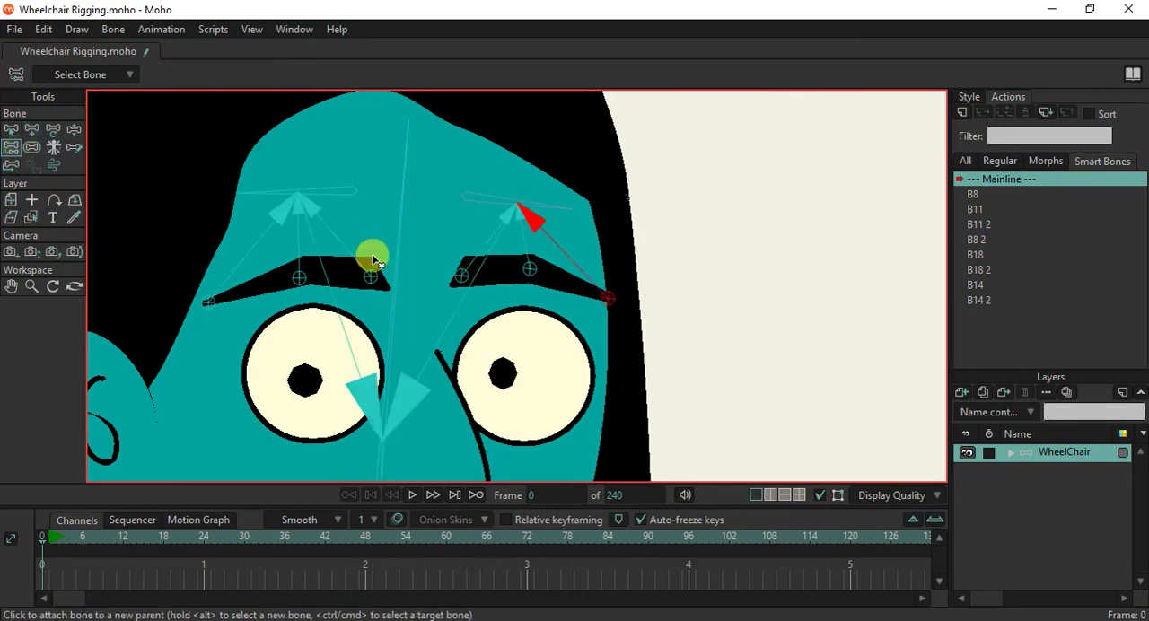
# Reduce the bone strength of all bones again to shrink the far eyebrow pins' influence regions.
pyautogui.scroll(-3, 375, 260)
pyautogui.click(73, 129)
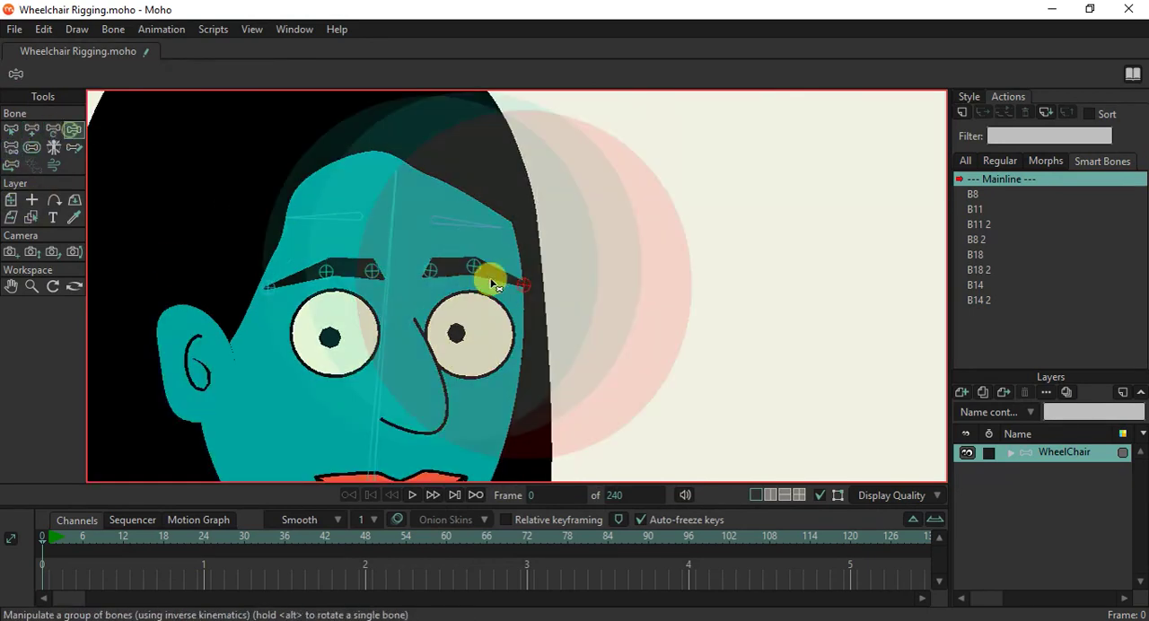
pyautogui.click(32, 147)
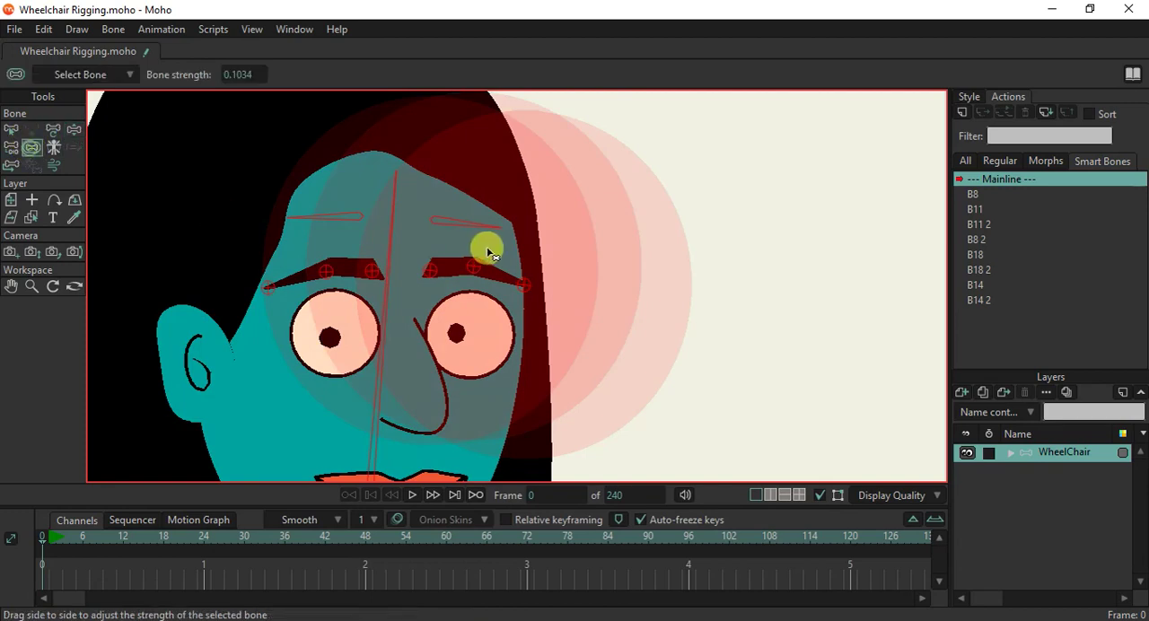
# Swing the head bone with Manipulate Bones to test how the face and eyebrow bones follow.
pyautogui.click(73, 129)
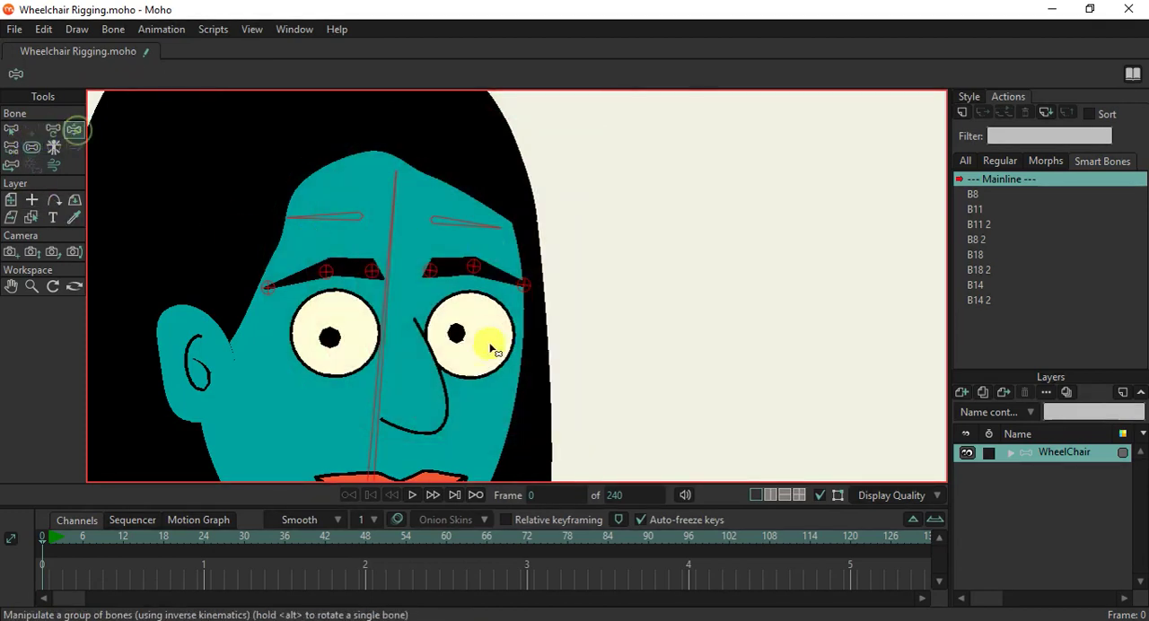
pyautogui.scroll(-2, 404, 352)
pyautogui.moveTo(388, 337)
pyautogui.mouseDown()
pyautogui.moveTo(423, 333)
pyautogui.moveTo(353, 304)
pyautogui.moveTo(393, 318)
pyautogui.mouseUp()
pyautogui.scroll(-3, 393, 323)
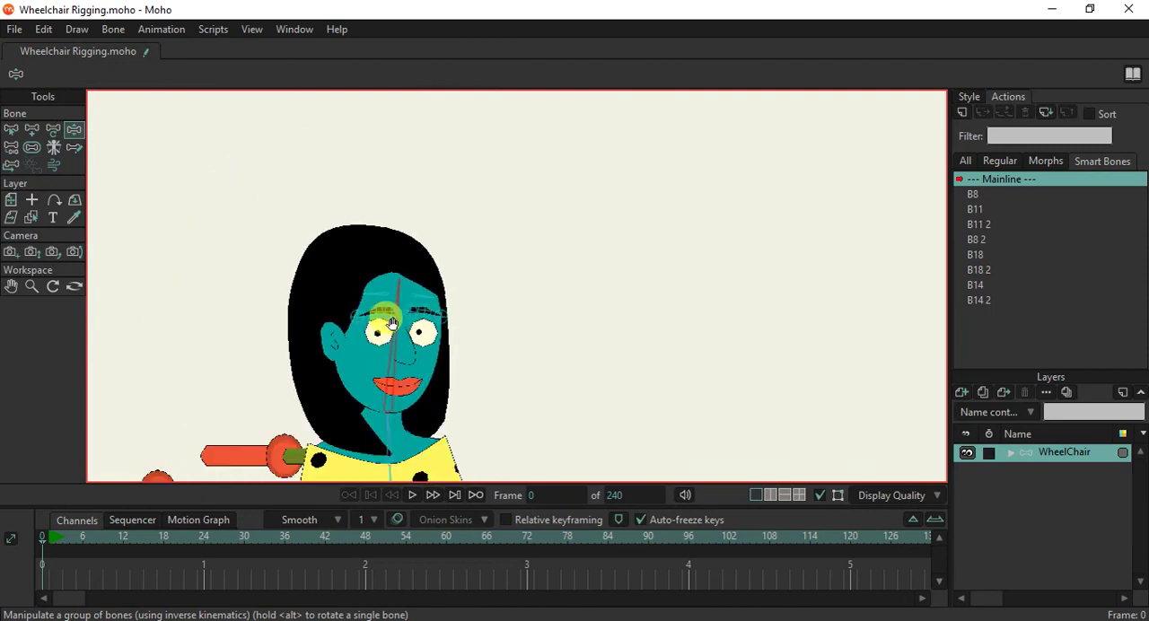
pyautogui.scroll(3, 392, 323)
pyautogui.moveTo(393, 272)
pyautogui.mouseDown()
pyautogui.moveTo(410, 271)
pyautogui.moveTo(396, 262)
pyautogui.mouseUp()
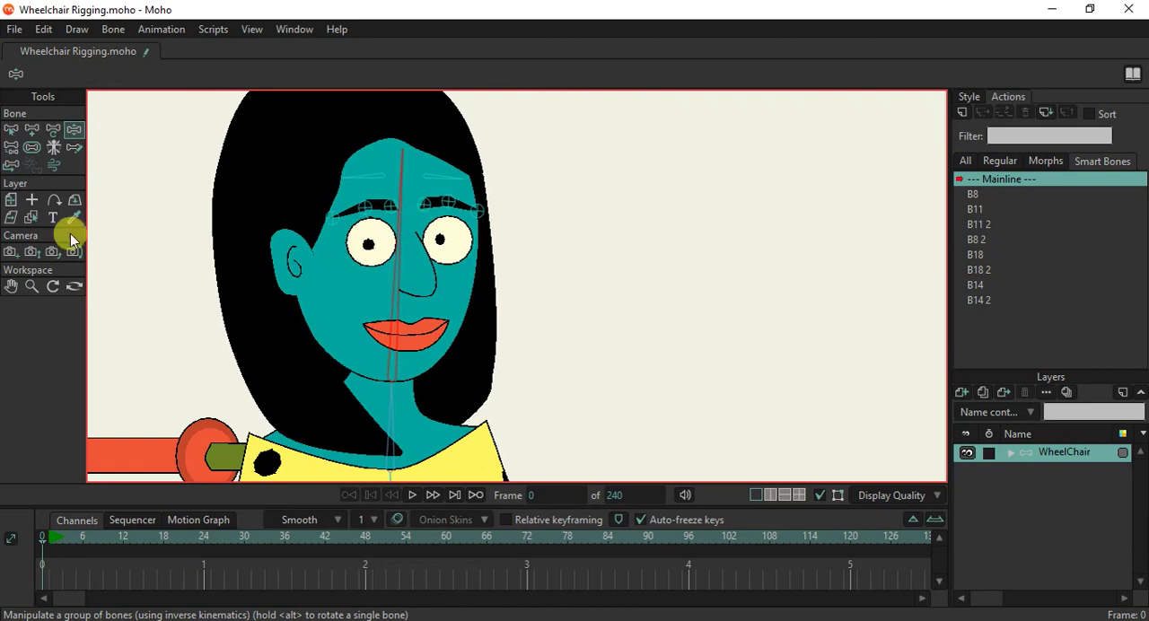
# On the eyebrow and eye layer Layer 3, bind the far eyebrow's two inner points to pin bone B27.
pyautogui.click(32, 217)
pyautogui.scroll(2, 419, 210)
pyautogui.scroll(2, 419, 210)
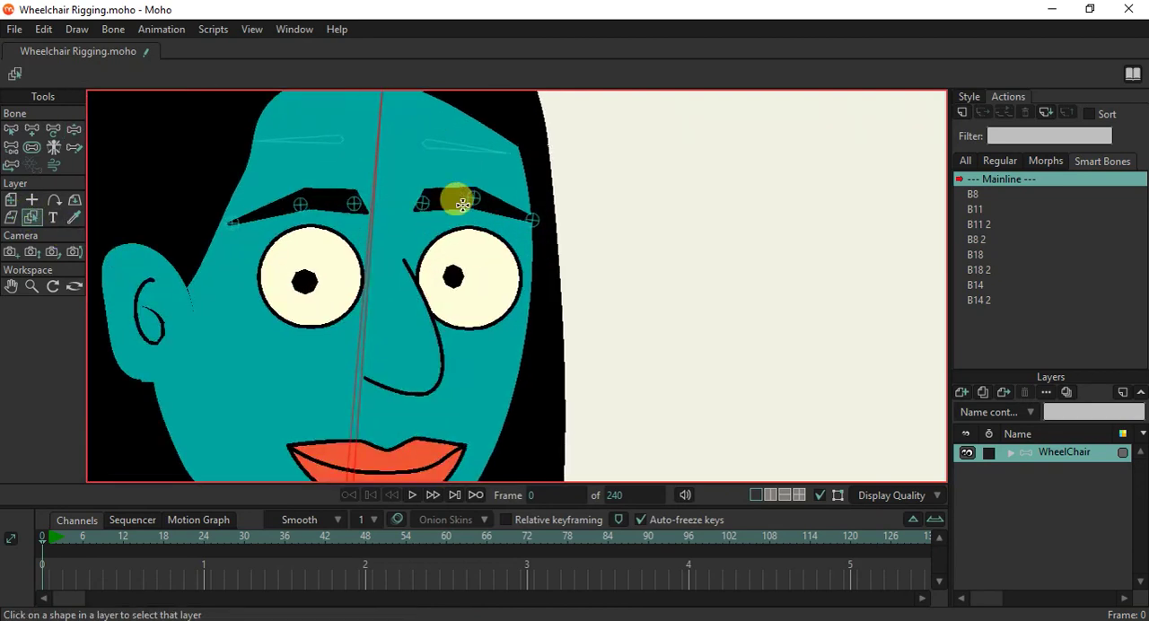
pyautogui.click(434, 201)
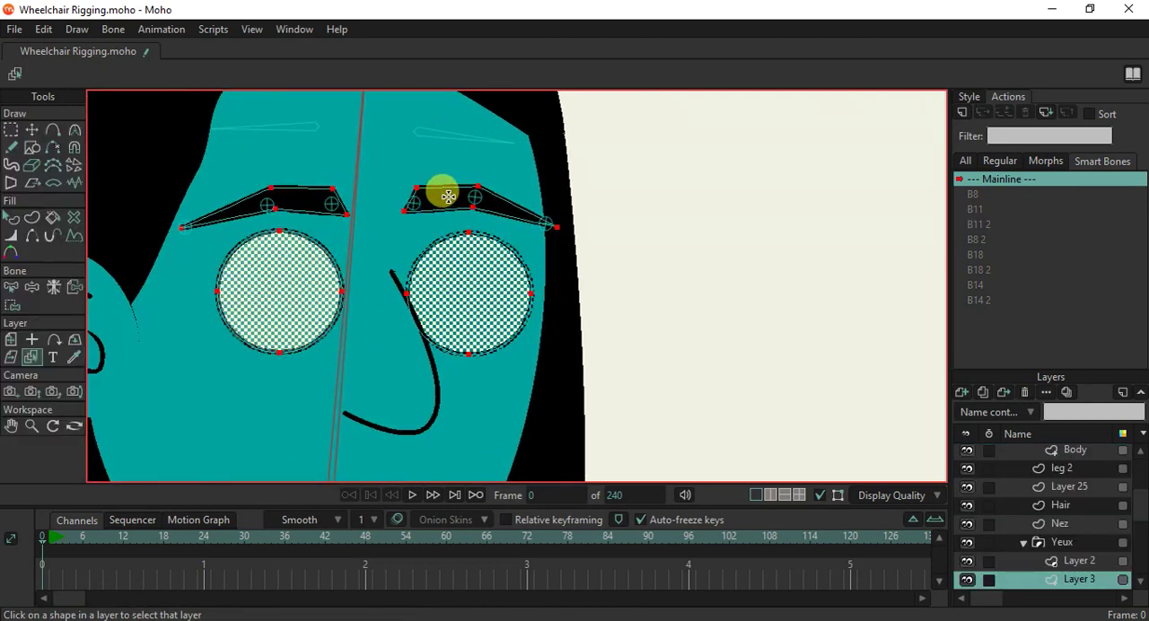
pyautogui.scroll(2, 439, 192)
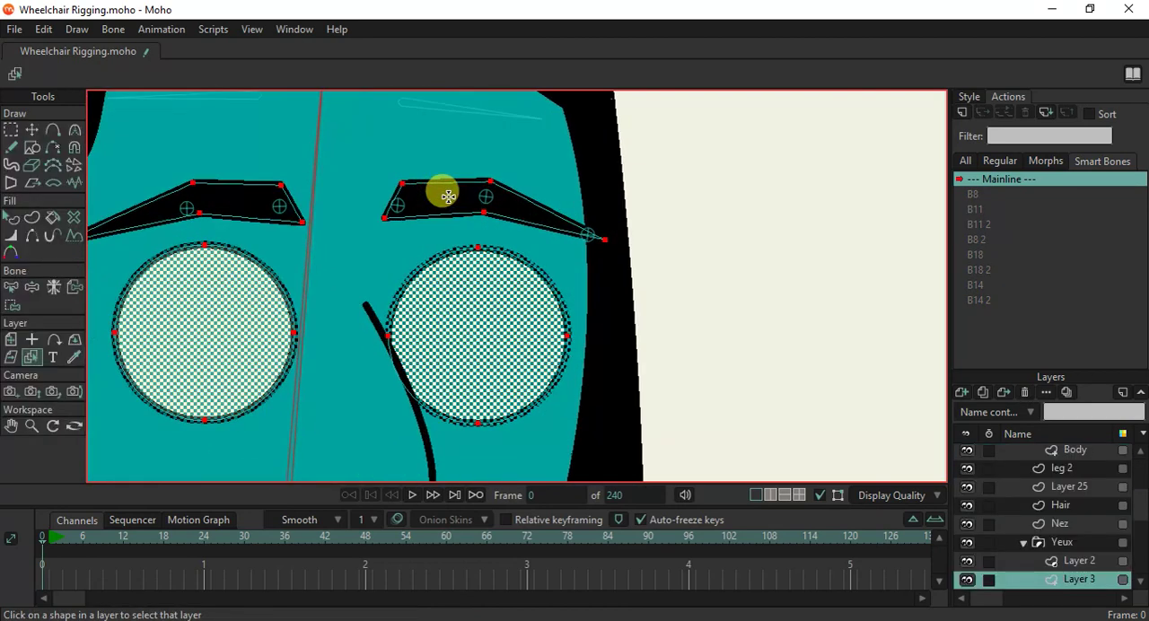
pyautogui.click(11, 287)
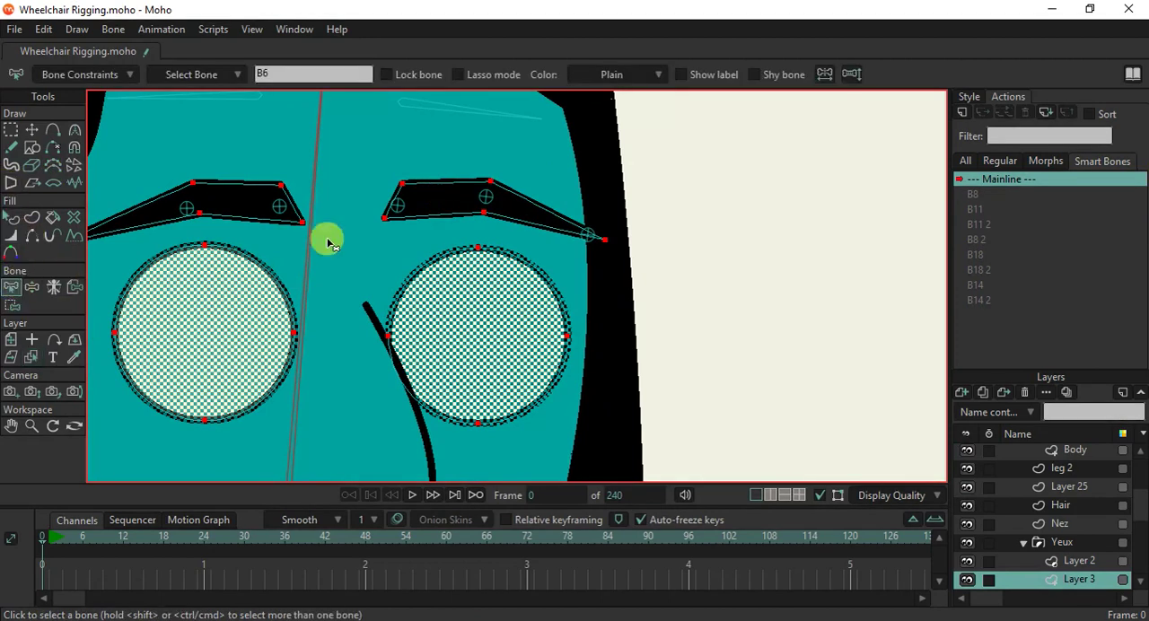
pyautogui.click(398, 205)
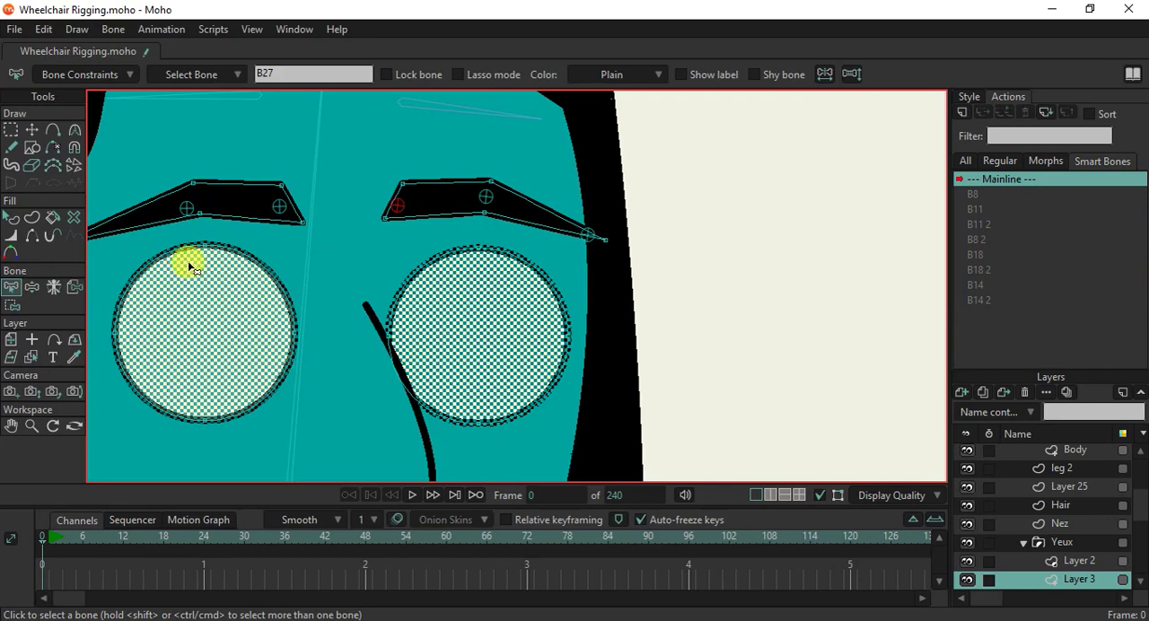
pyautogui.press('i')
pyautogui.moveTo(348, 141); pyautogui.dragTo(412, 244)
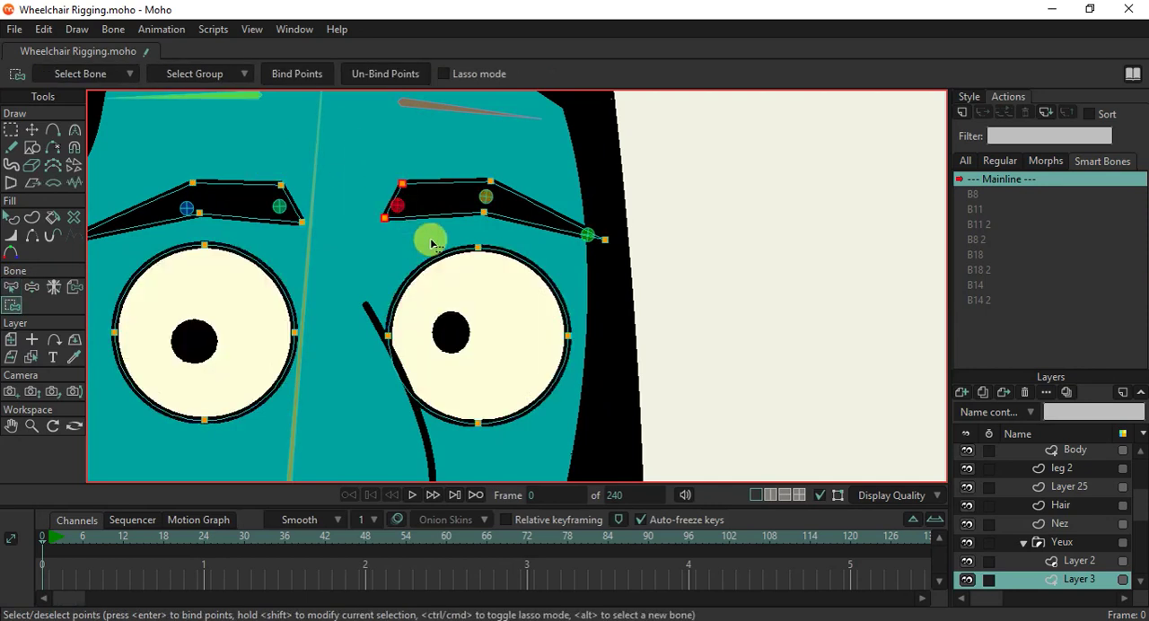
pyautogui.click(285, 76)
# Bind the far eyebrow's two middle points to pin bone B28.
pyautogui.press('b')
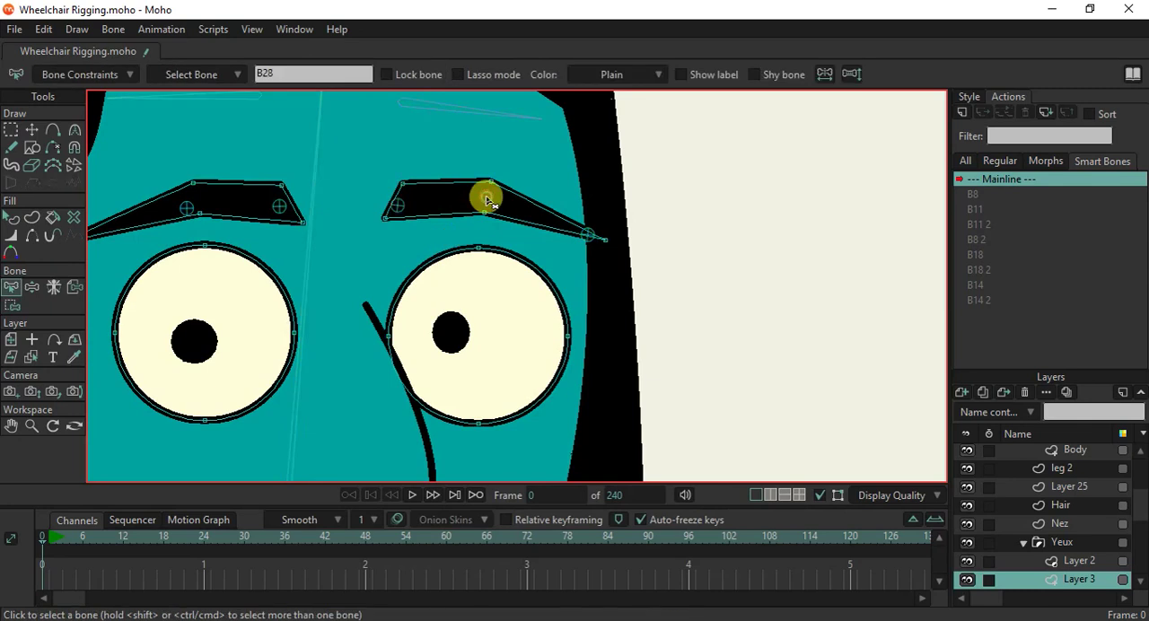
pyautogui.press('i')
pyautogui.moveTo(457, 154); pyautogui.dragTo(505, 236)
pyautogui.click(290, 74)
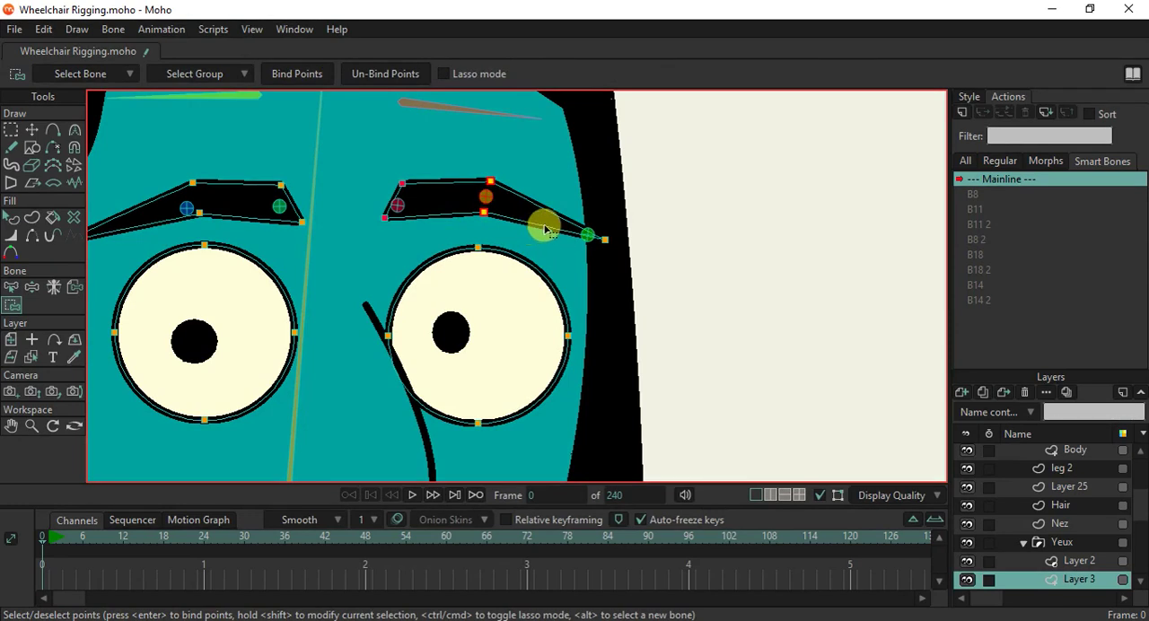
# Bind the far eyebrow's outer tip to pin bone B29.
pyautogui.press('b')
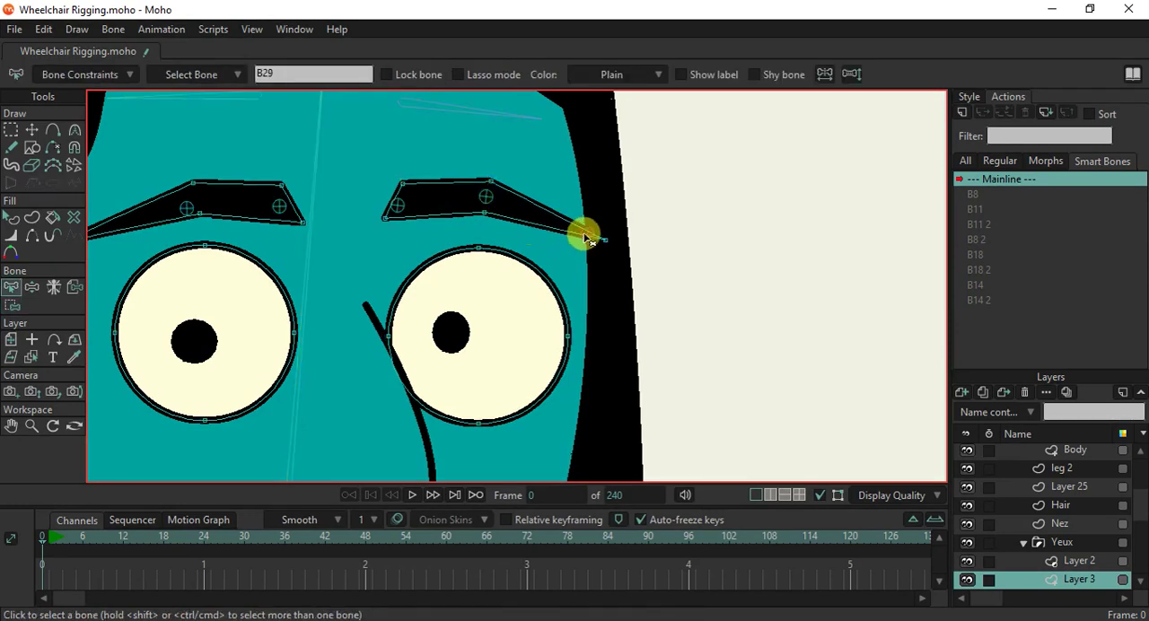
pyautogui.press('i')
pyautogui.moveTo(565, 200); pyautogui.dragTo(615, 267)
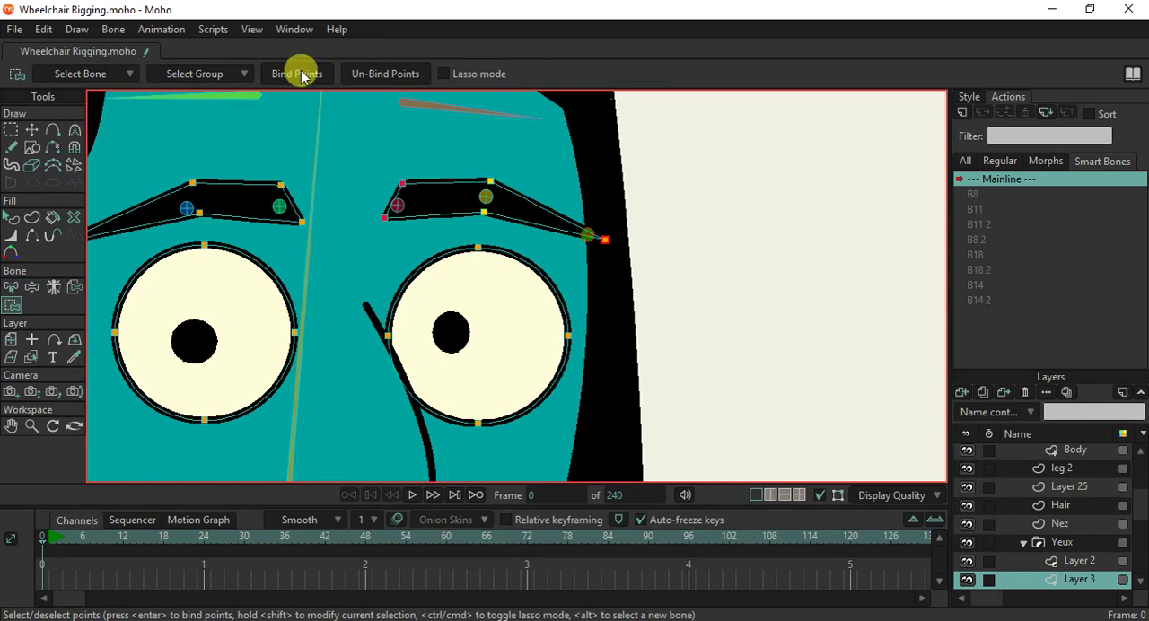
# At frame 2 of the WheelChair layer, move the far eyebrow's outer pin bone with Transform Bone to test its binding.
pyautogui.click(56, 540)
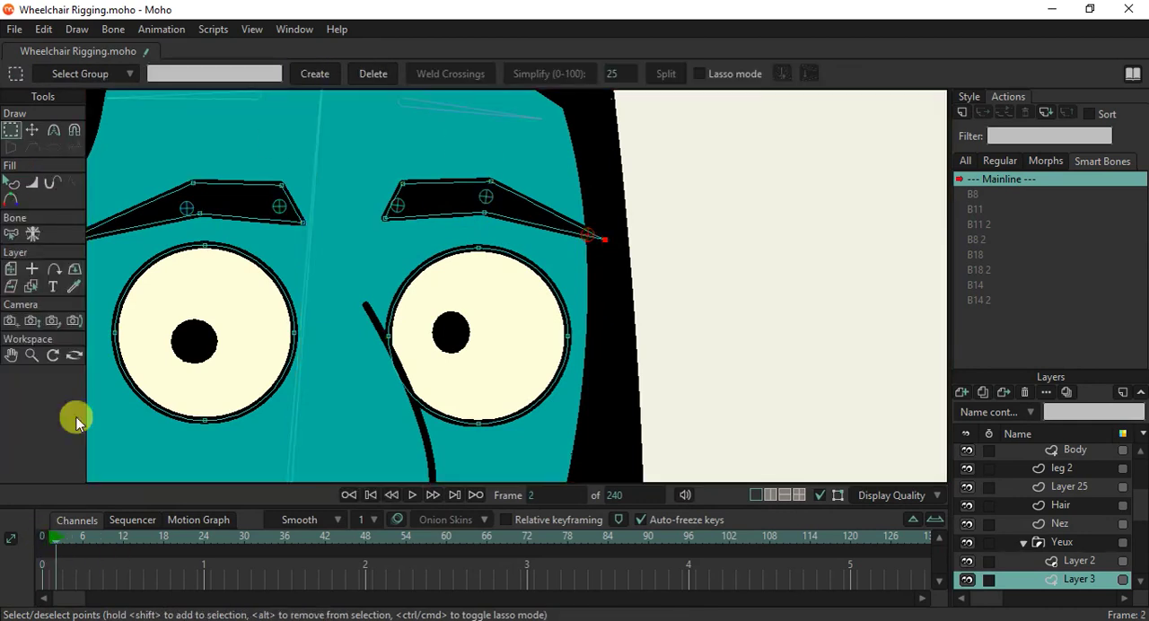
pyautogui.scroll(10, 1103, 485)
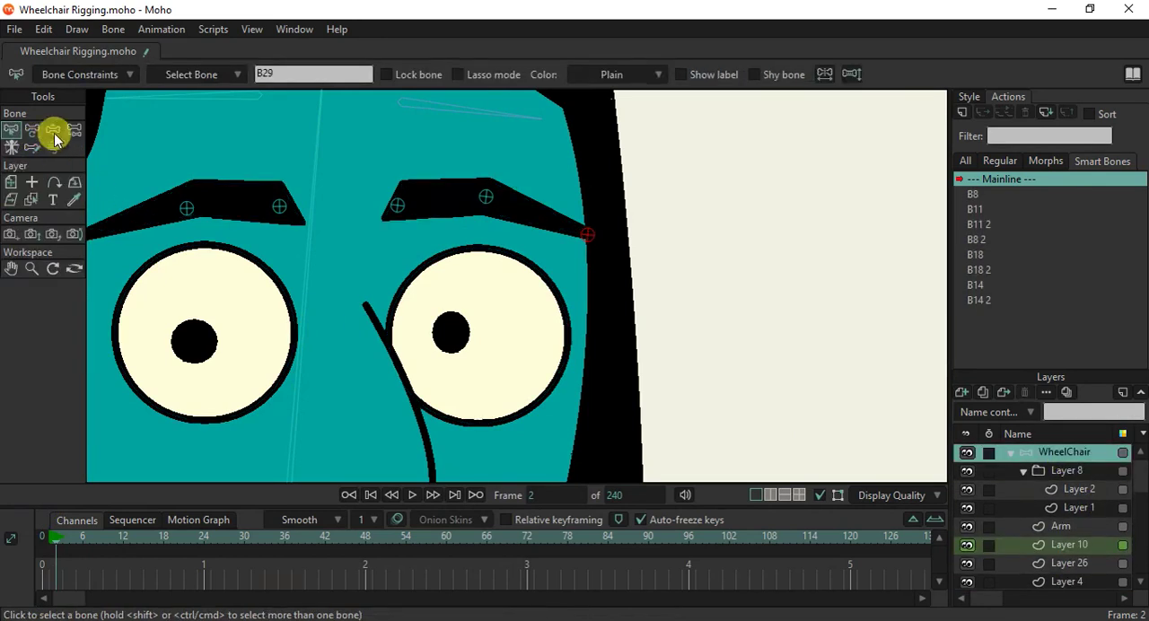
pyautogui.click(53, 129)
pyautogui.click(582, 231)
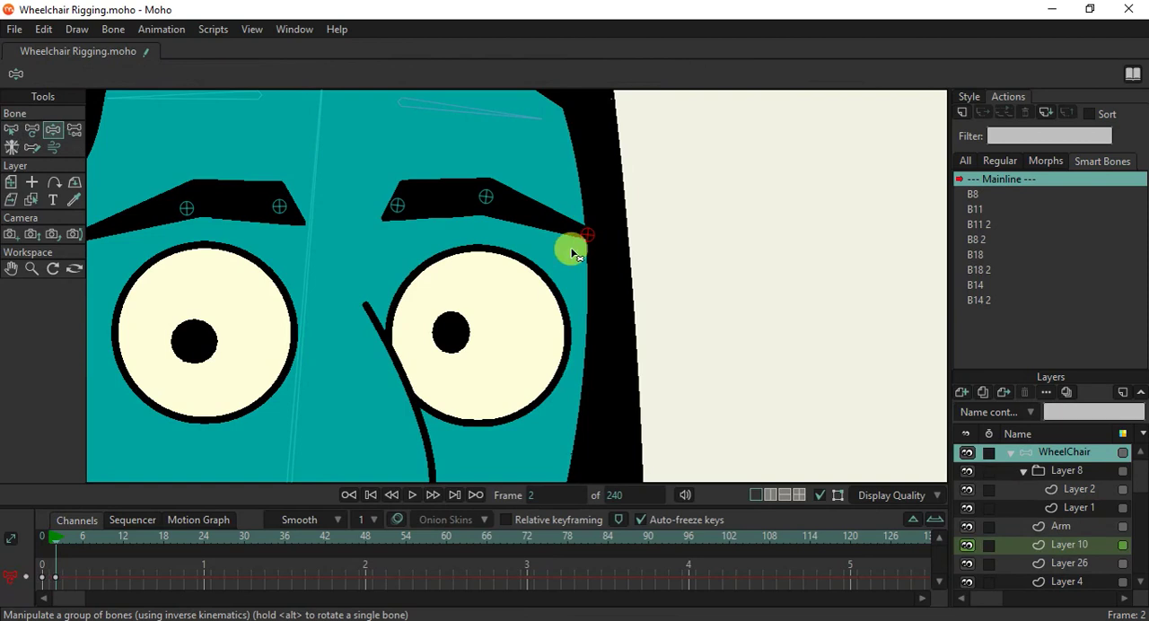
pyautogui.click(31, 131)
pyautogui.moveTo(584, 235); pyautogui.dragTo(556, 258)
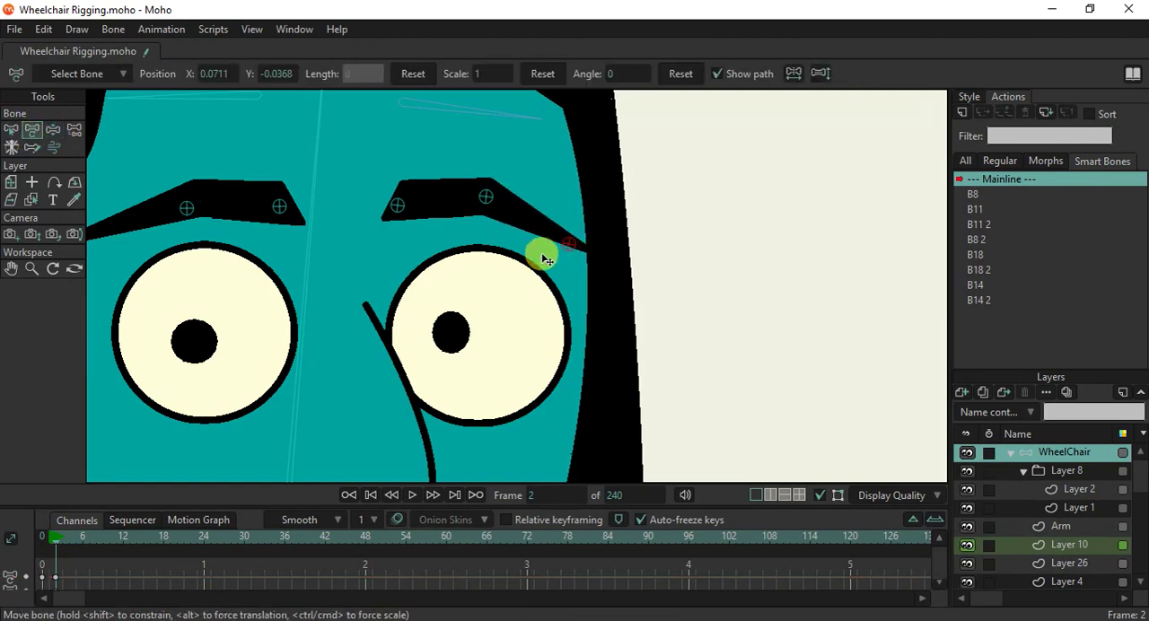
pyautogui.scroll(-3, 540, 242)
pyautogui.scroll(1, 540, 240)
# Move the far eyebrow's pin bones and the forehead bone above them to test different eyebrow poses.
pyautogui.moveTo(441, 225); pyautogui.dragTo(541, 187)
pyautogui.moveTo(485, 239); pyautogui.dragTo(479, 218)
pyautogui.moveTo(428, 254); pyautogui.dragTo(421, 235)
pyautogui.scroll(-7, 501, 234)
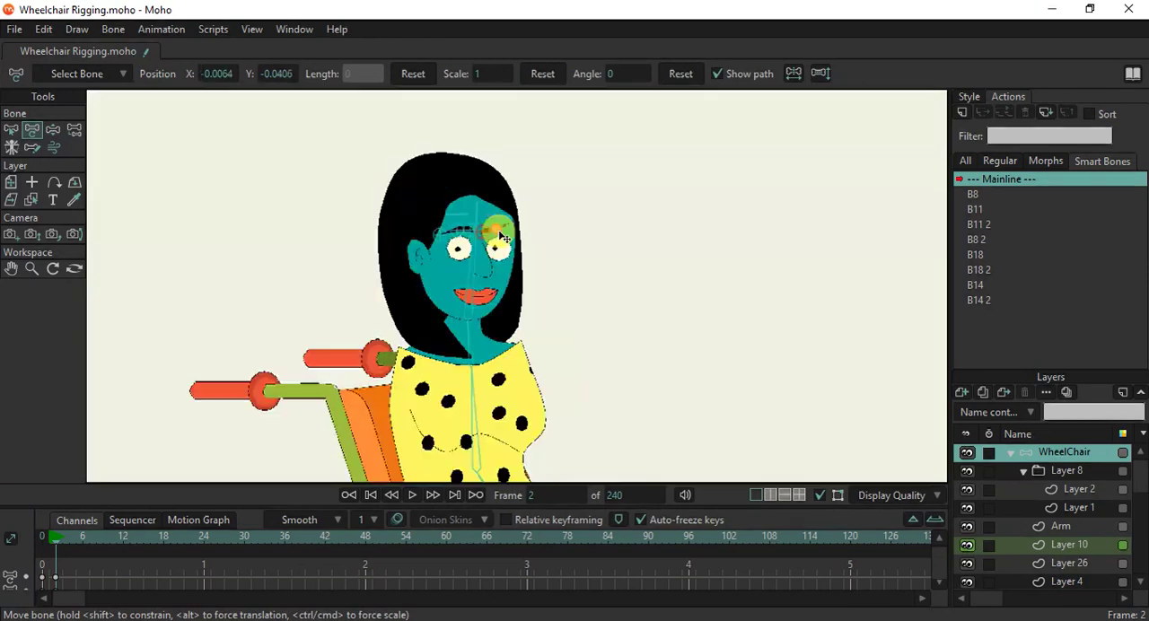
pyautogui.scroll(5, 502, 231)
pyautogui.moveTo(520, 202); pyautogui.dragTo(522, 230)
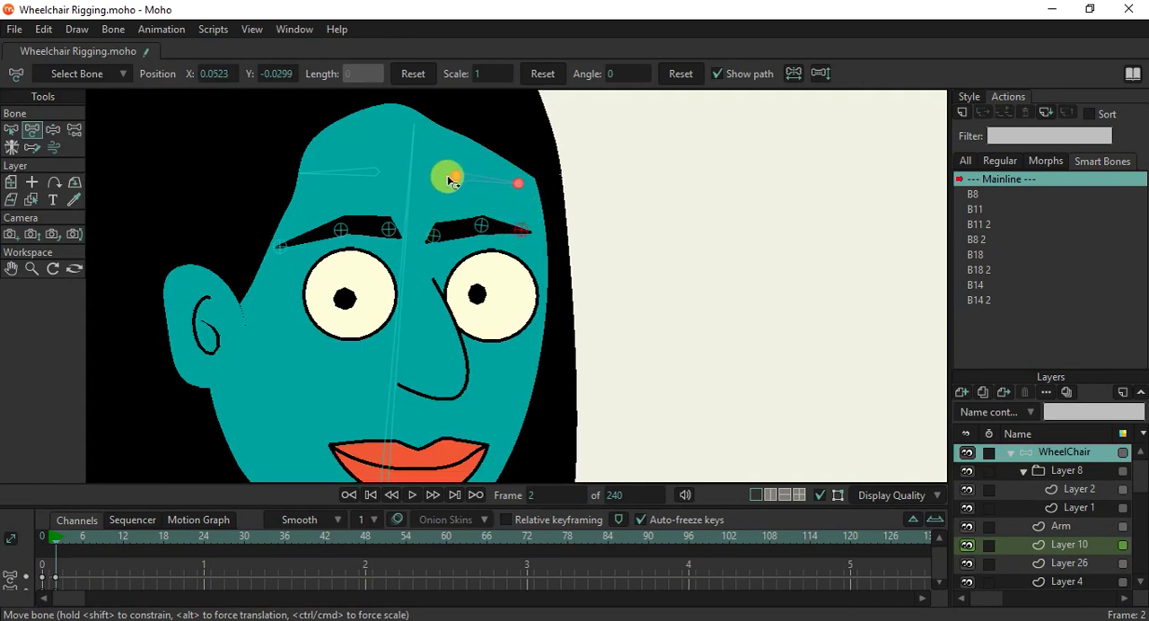
pyautogui.moveTo(455, 182); pyautogui.dragTo(485, 182)
# Delete the eyebrow test keyframes and return to frame 0.
pyautogui.moveTo(91, 563); pyautogui.dragTo(36, 593)
pyautogui.press('Delete')
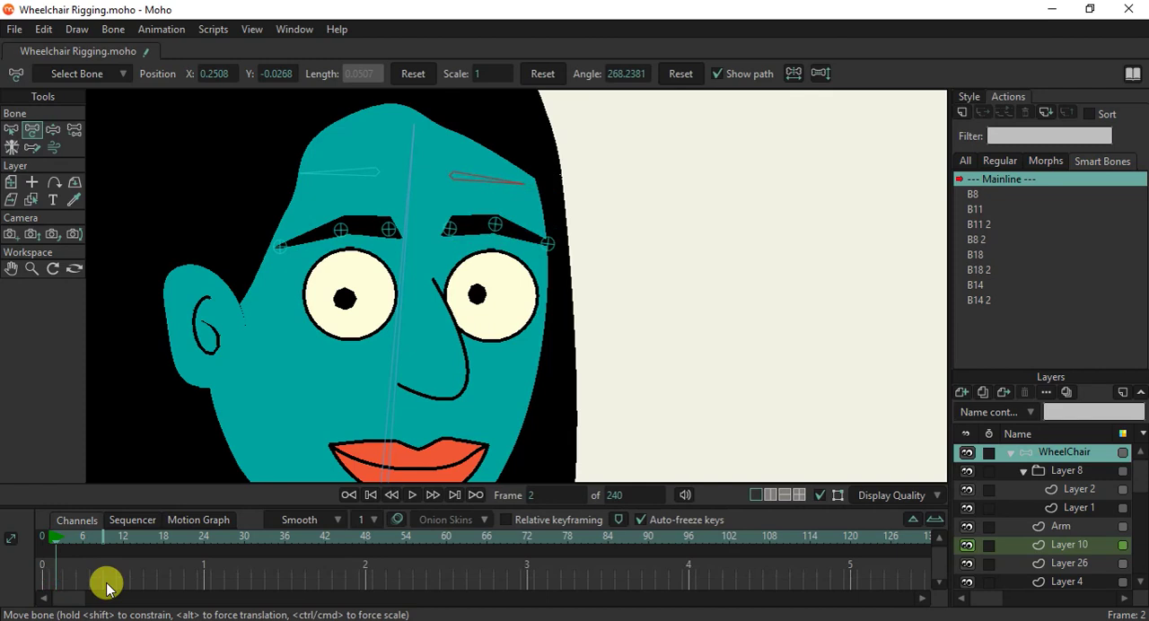
pyautogui.click(54, 539)
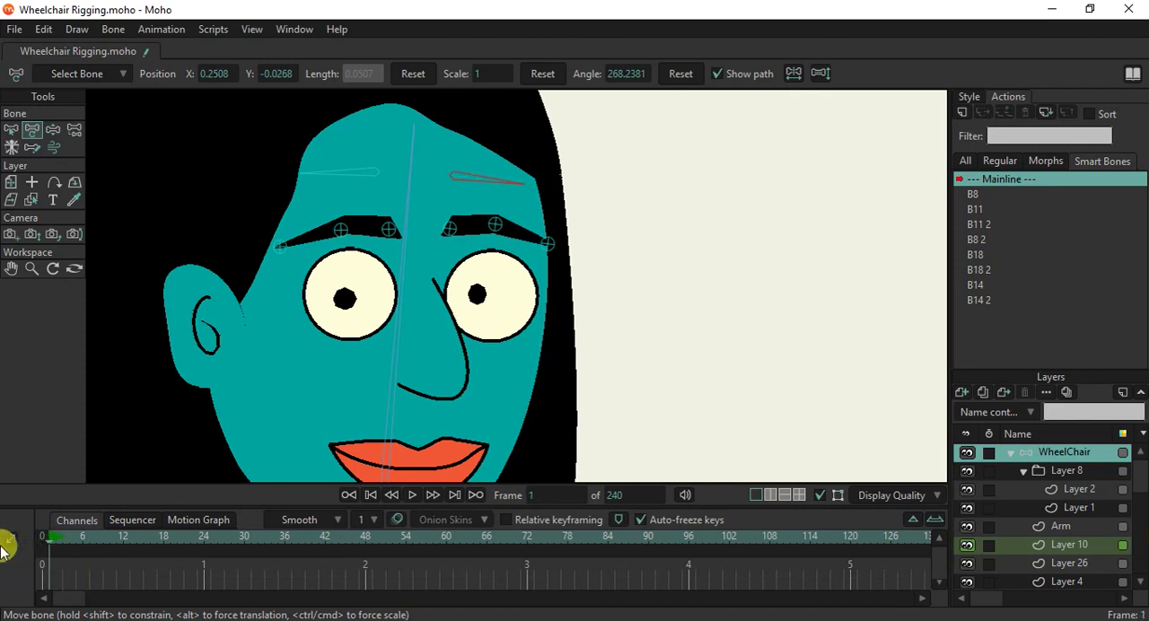
pyautogui.moveTo(2, 550); pyautogui.dragTo(3, 550)
# On Layer 3, bind the ear-side eyebrow's two inner points to pin bone B24.
pyautogui.scroll(1, 380, 243)
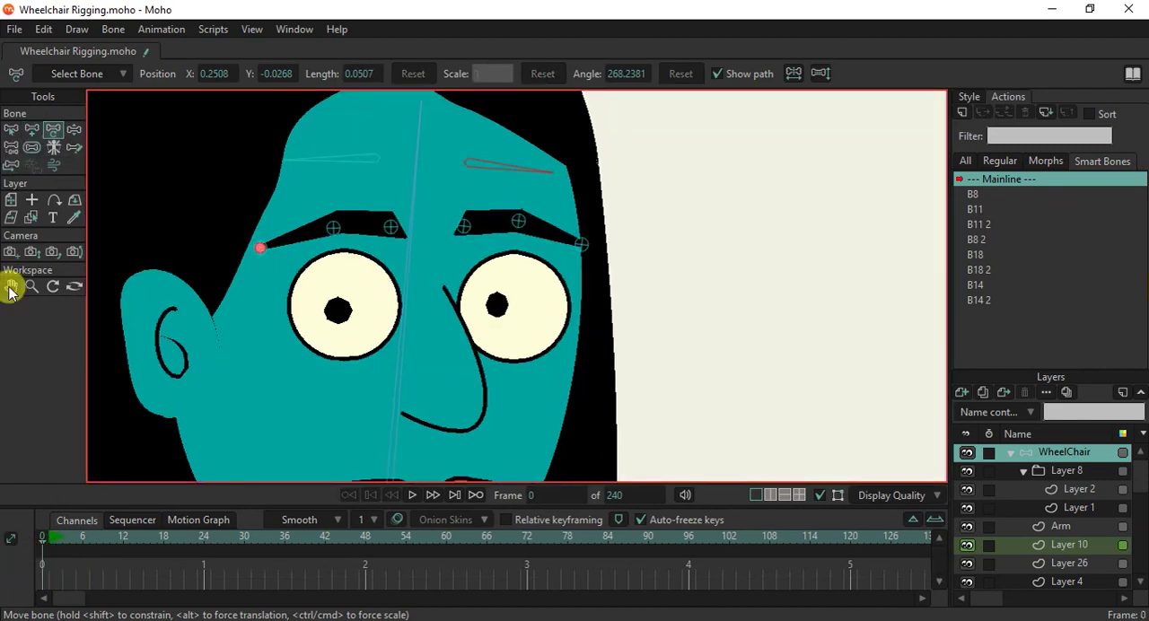
pyautogui.keyDown('ctrl'); pyautogui.keyDown('alt'); pyautogui.click(356, 232); pyautogui.keyUp('alt'); pyautogui.keyUp('ctrl')
pyautogui.scroll(2, 359, 229)
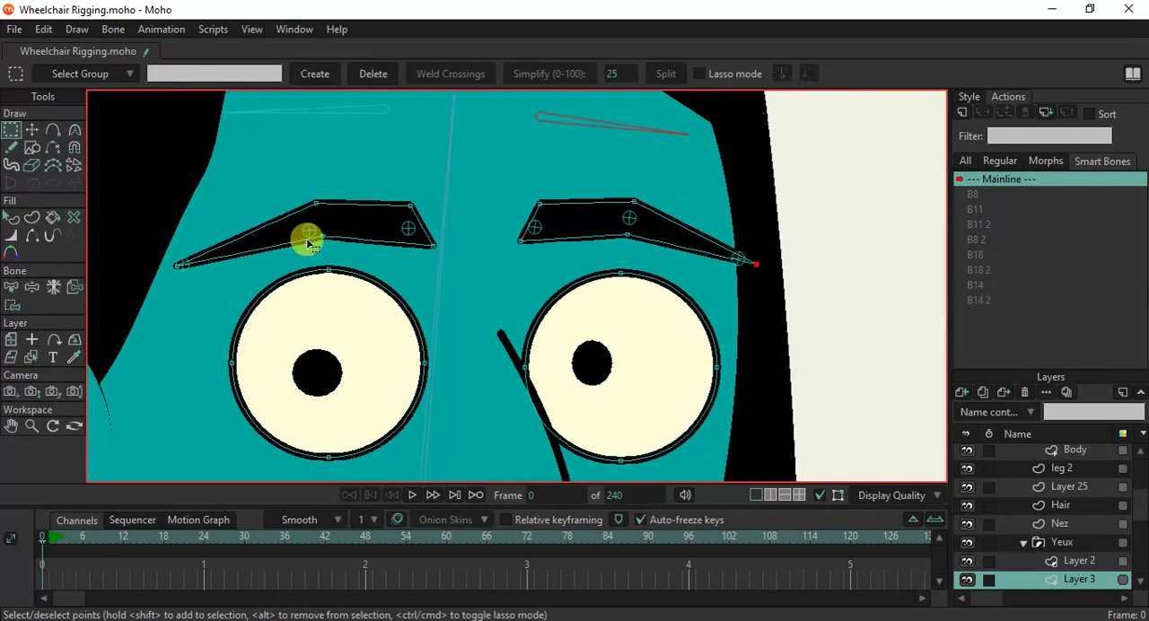
pyautogui.click(27, 286)
pyautogui.press('i')
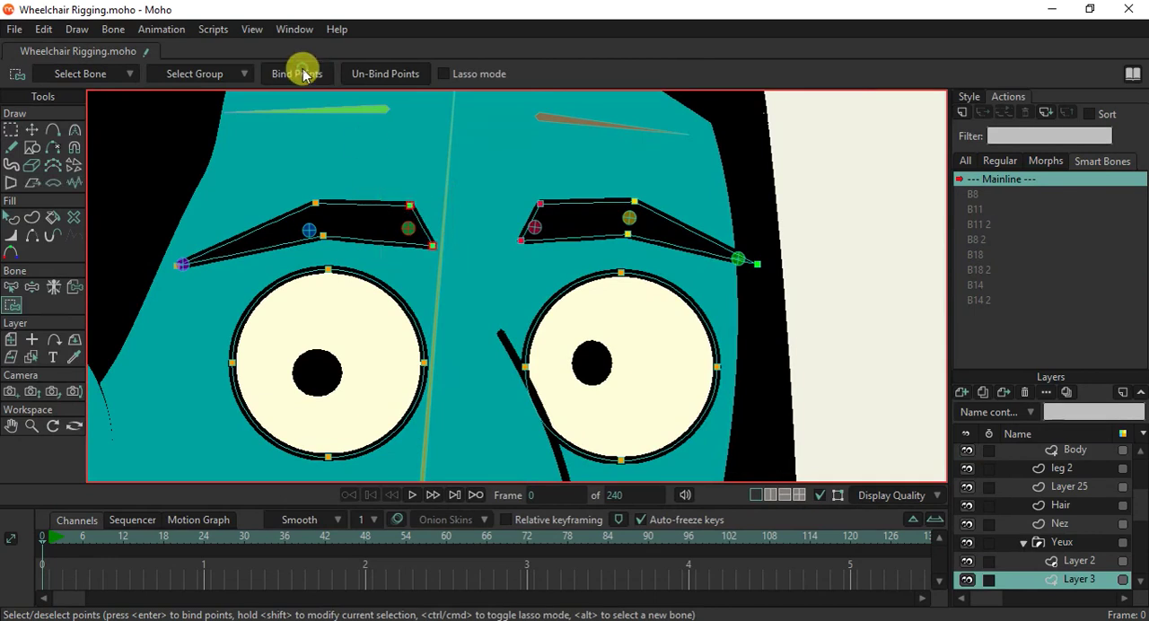
# Bind the ear-side eyebrow's two middle points to pin bone B25.
pyautogui.press('b')
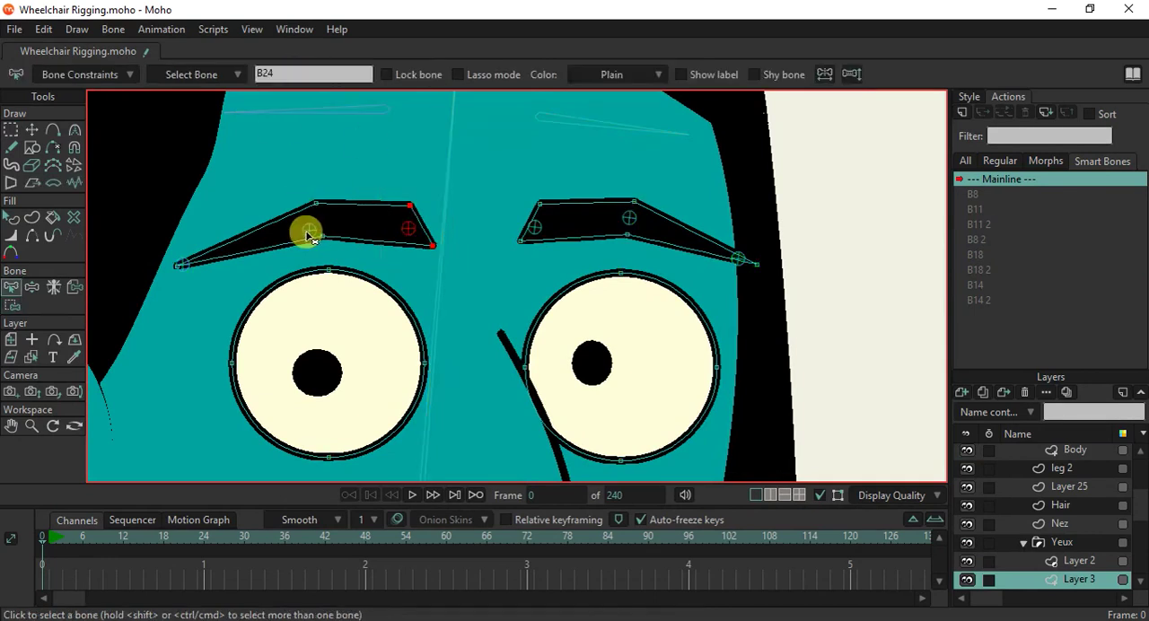
pyautogui.press('i')
pyautogui.moveTo(297, 171); pyautogui.dragTo(354, 252)
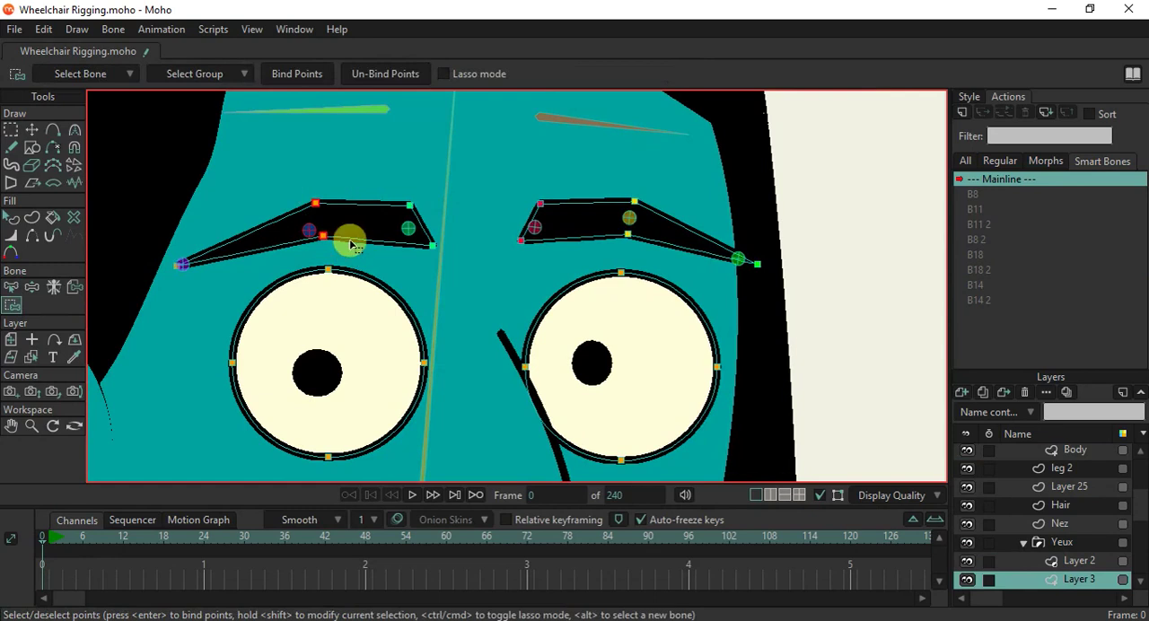
pyautogui.click(287, 74)
# Bind the ear-side eyebrow's outer tip to the pin bone at that end.
pyautogui.press('b')
pyautogui.click(198, 263)
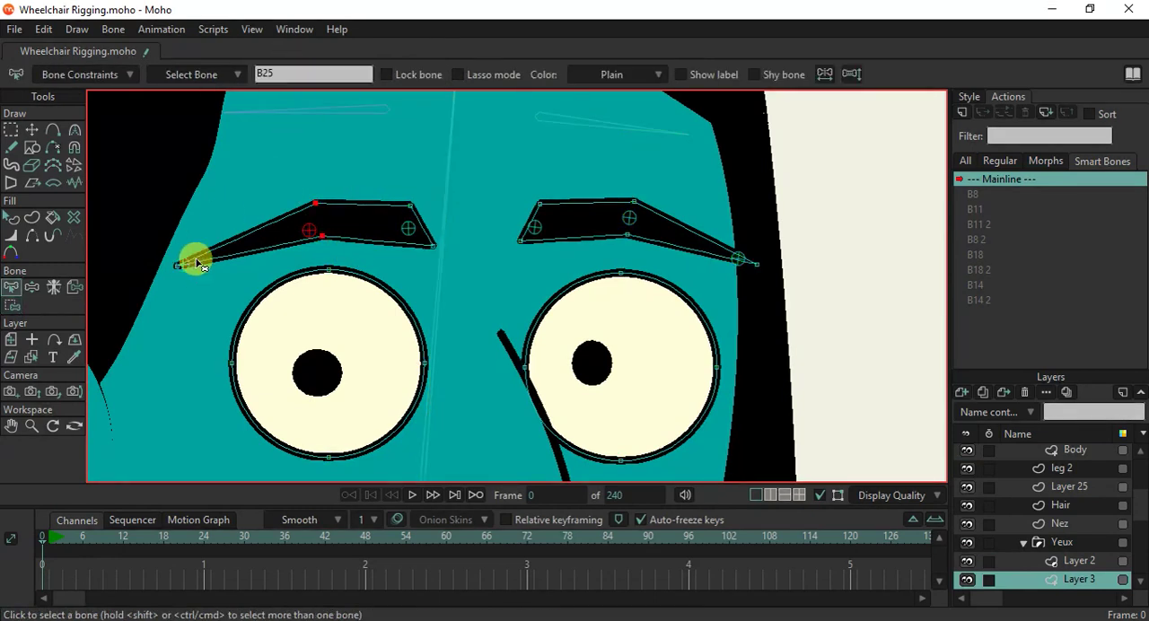
pyautogui.press('i')
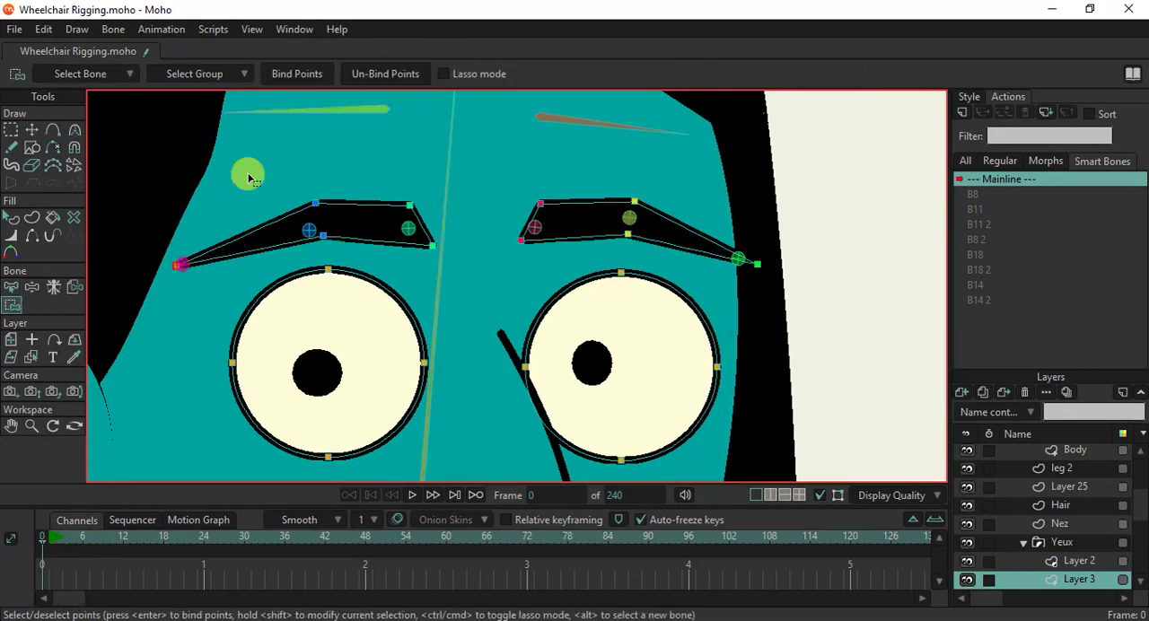
# Swing the forehead bone above the ear-side eyebrow with Manipulate Bones to test how the eyebrow follows.
pyautogui.scroll(-5, 377, 215)
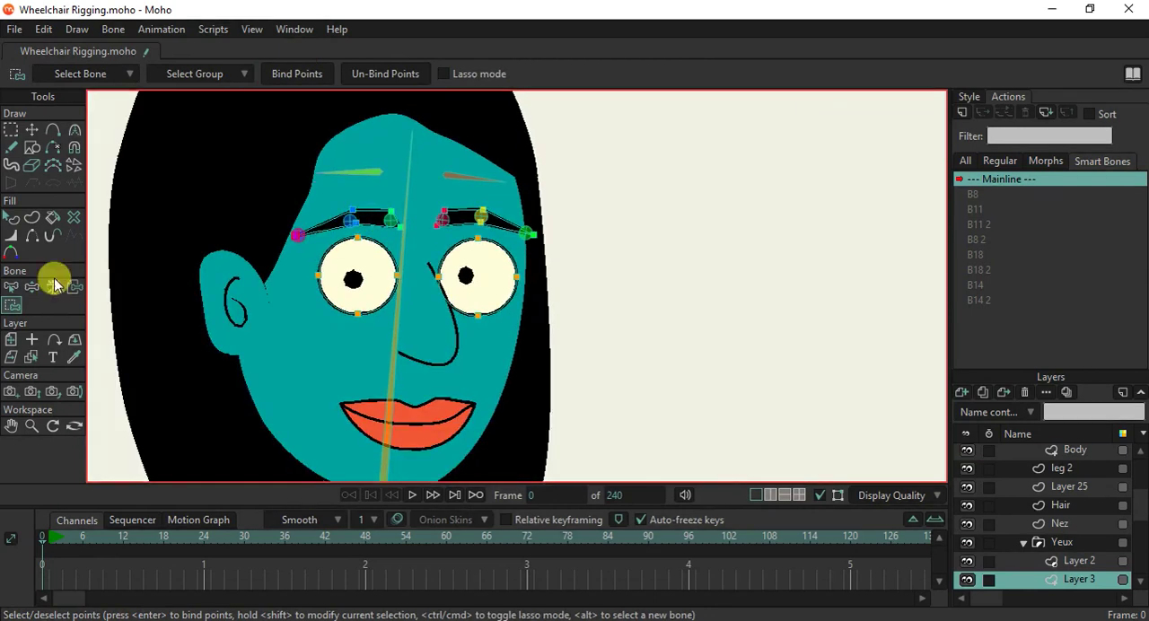
pyautogui.click(31, 287)
pyautogui.moveTo(376, 172); pyautogui.dragTo(321, 178)
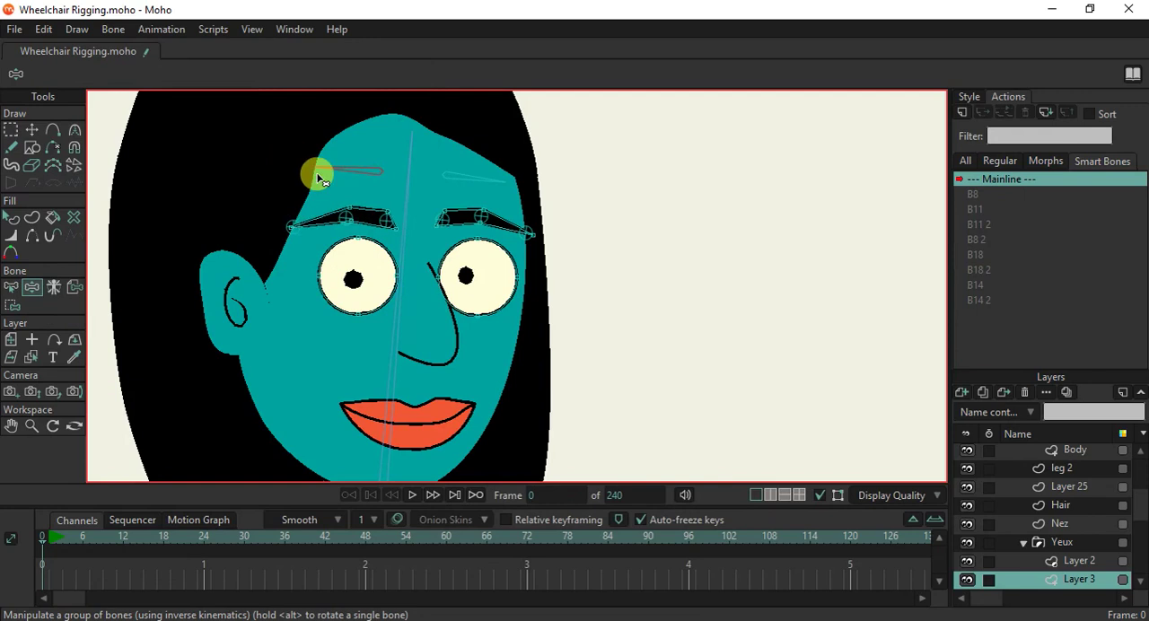
pyautogui.scroll(-3, 421, 231)
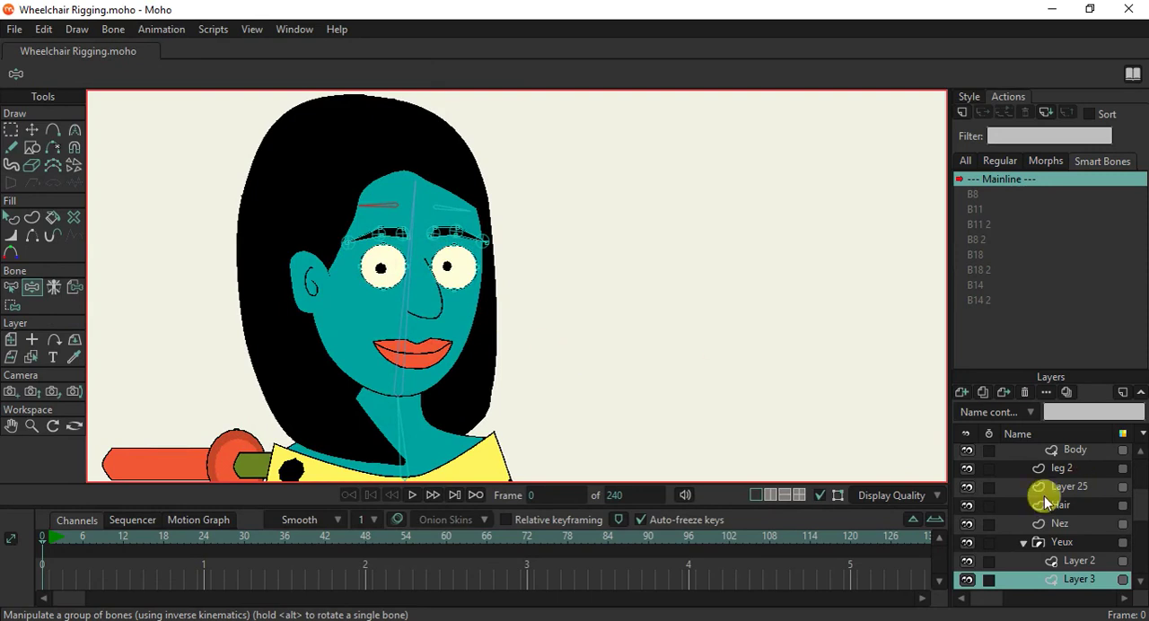
# Select the WheelChair bone layer and collapse its contents.
pyautogui.scroll(10, 1046, 498)
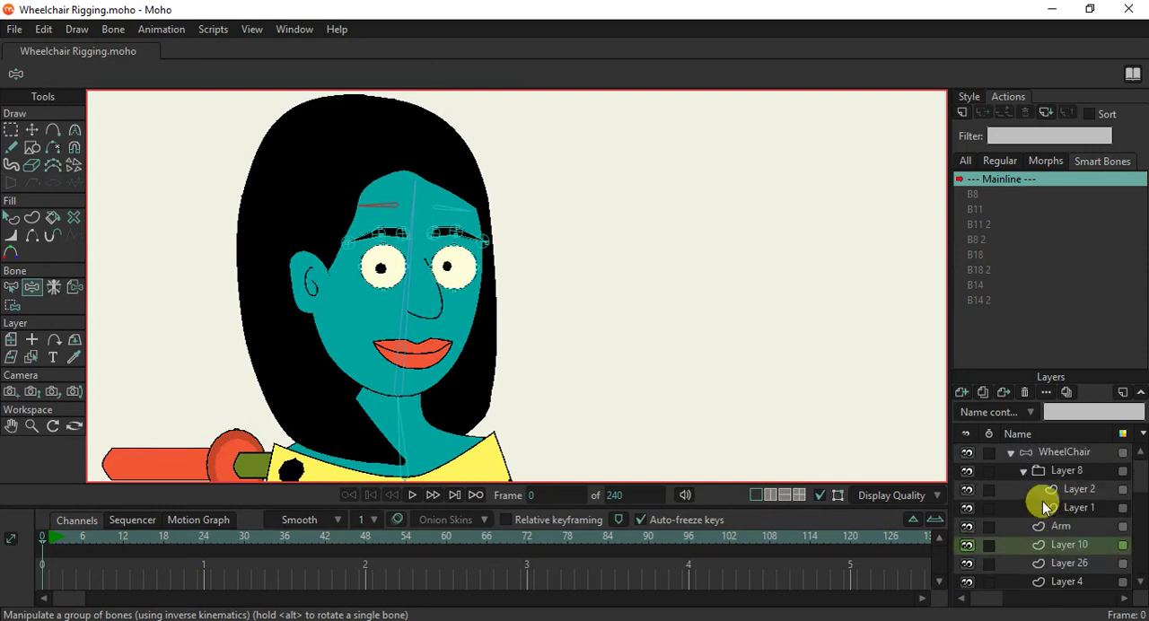
pyautogui.click(1012, 458)
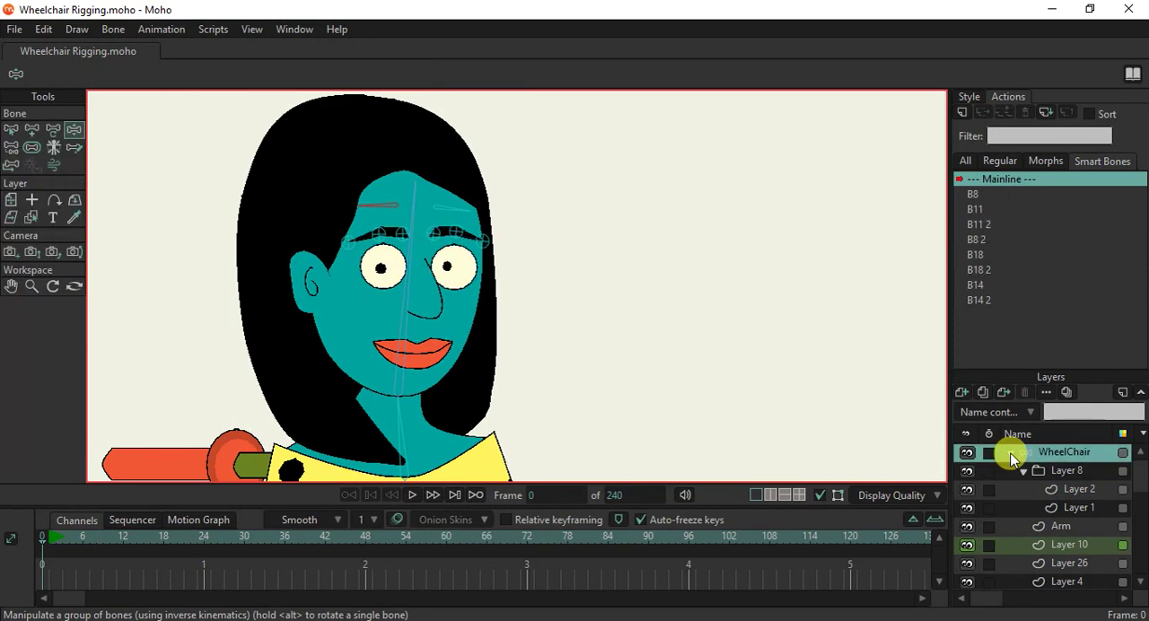
pyautogui.click(1011, 452)
# Turn on the grid and draw a new bone about two grid squares long in the empty area beside the head.
pyautogui.scroll(-3, 422, 267)
pyautogui.scroll(2, 422, 268)
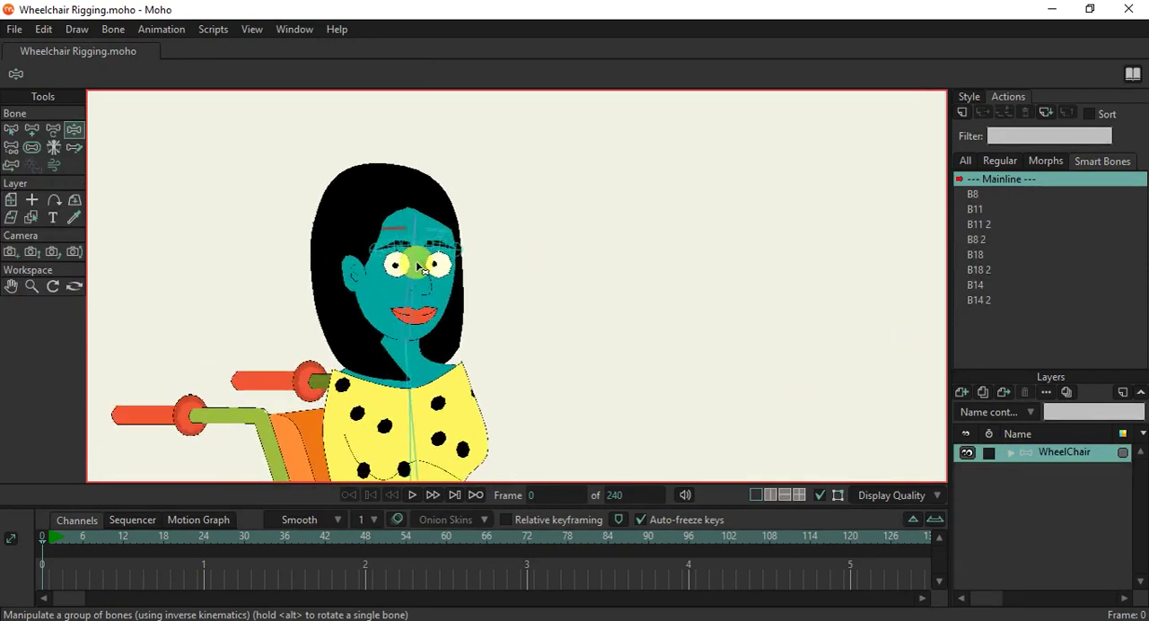
pyautogui.hotkey('ctrl', 'g')
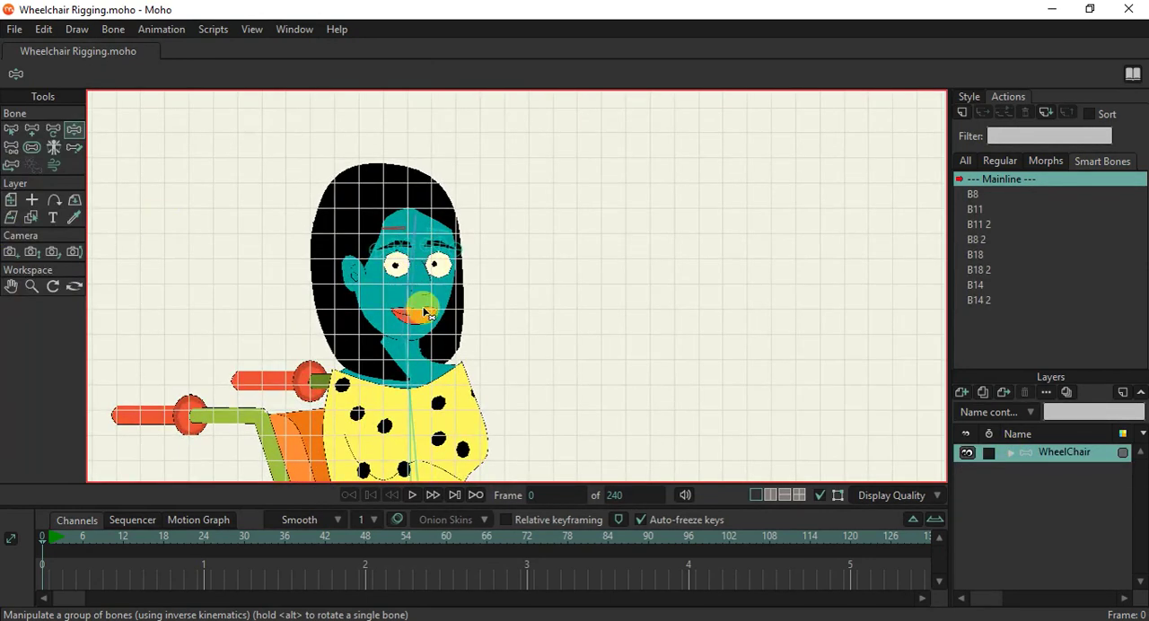
pyautogui.scroll(2, 423, 316)
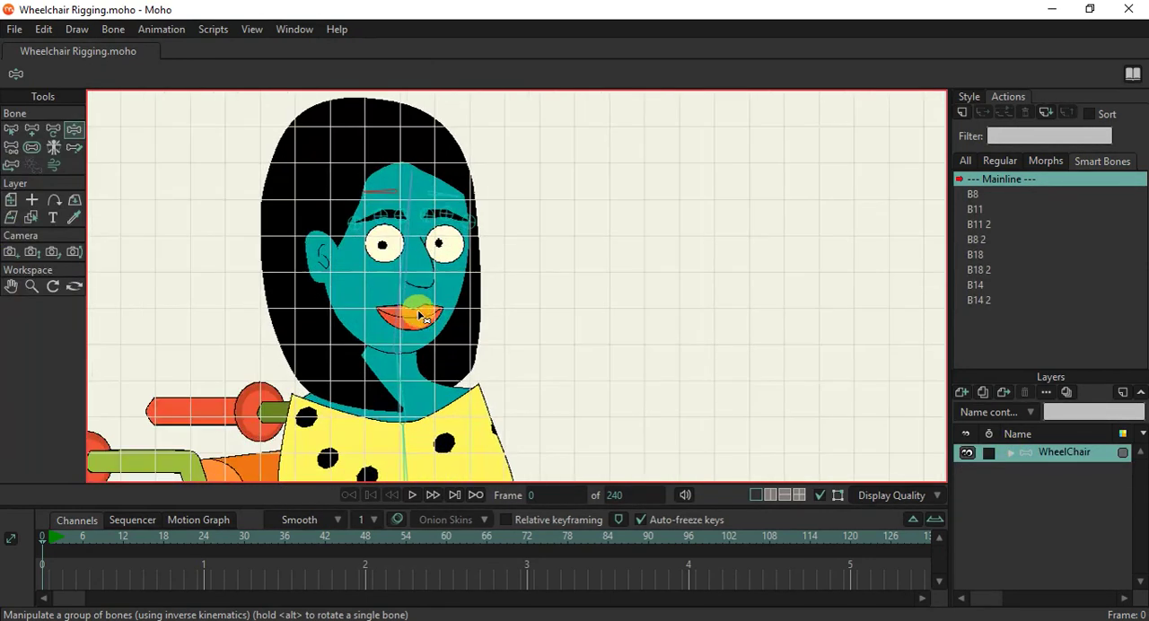
pyautogui.click(32, 129)
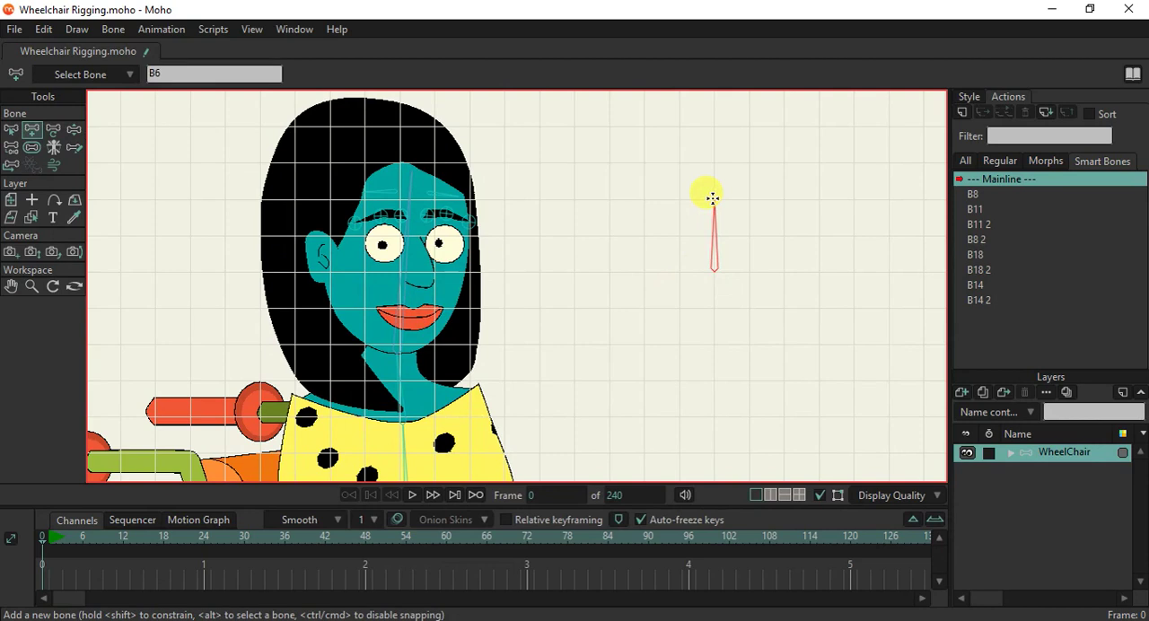
pyautogui.moveTo(712, 197)
pyautogui.mouseDown()
pyautogui.moveTo(800, 243)
pyautogui.moveTo(785, 271)
pyautogui.mouseUp()
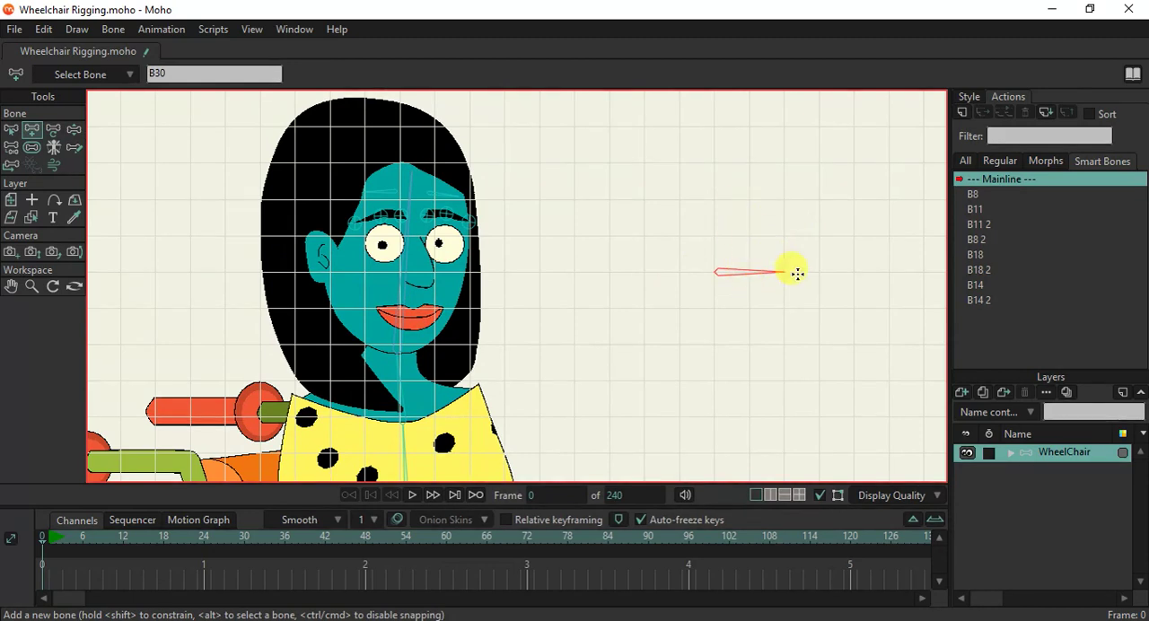
# With the head bone as parent each time, draw two upright bones about two grid squares long, one on either side of the horizontal bone.
pyautogui.keyDown('alt'); pyautogui.click(406, 279); pyautogui.keyUp('alt')
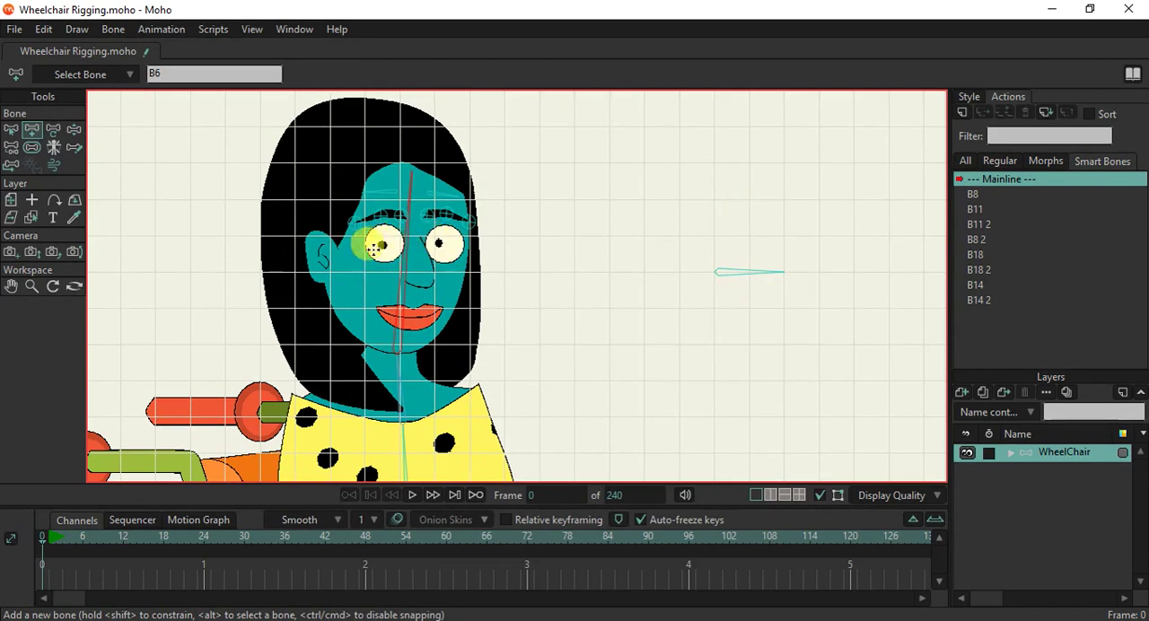
pyautogui.moveTo(729, 264); pyautogui.dragTo(623, 266)
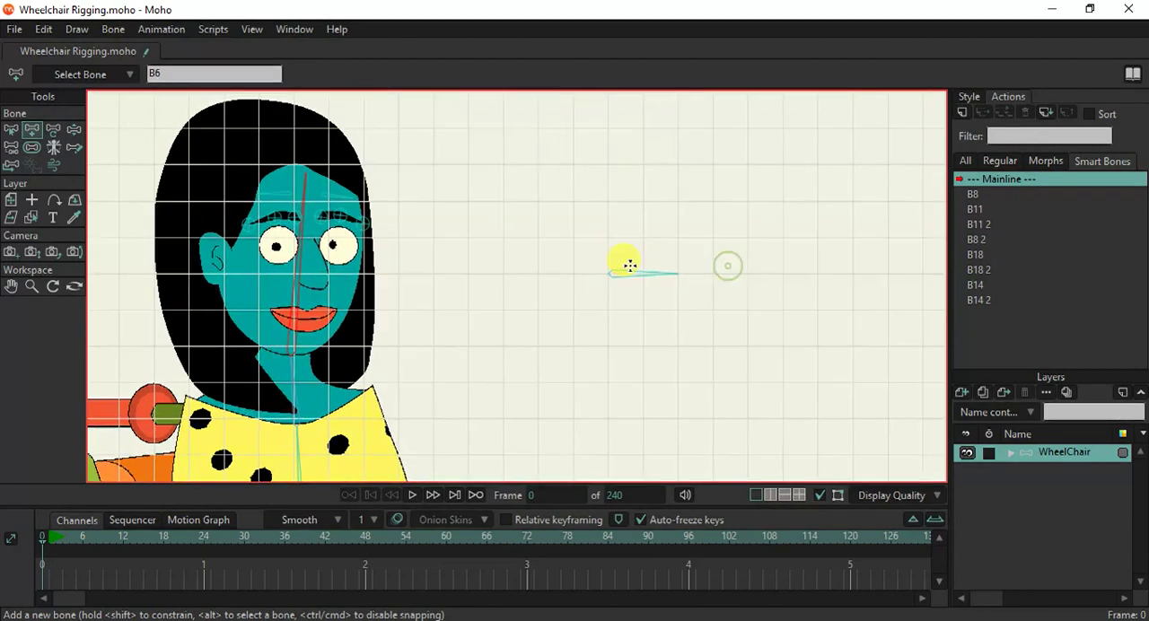
pyautogui.moveTo(746, 271); pyautogui.dragTo(744, 207)
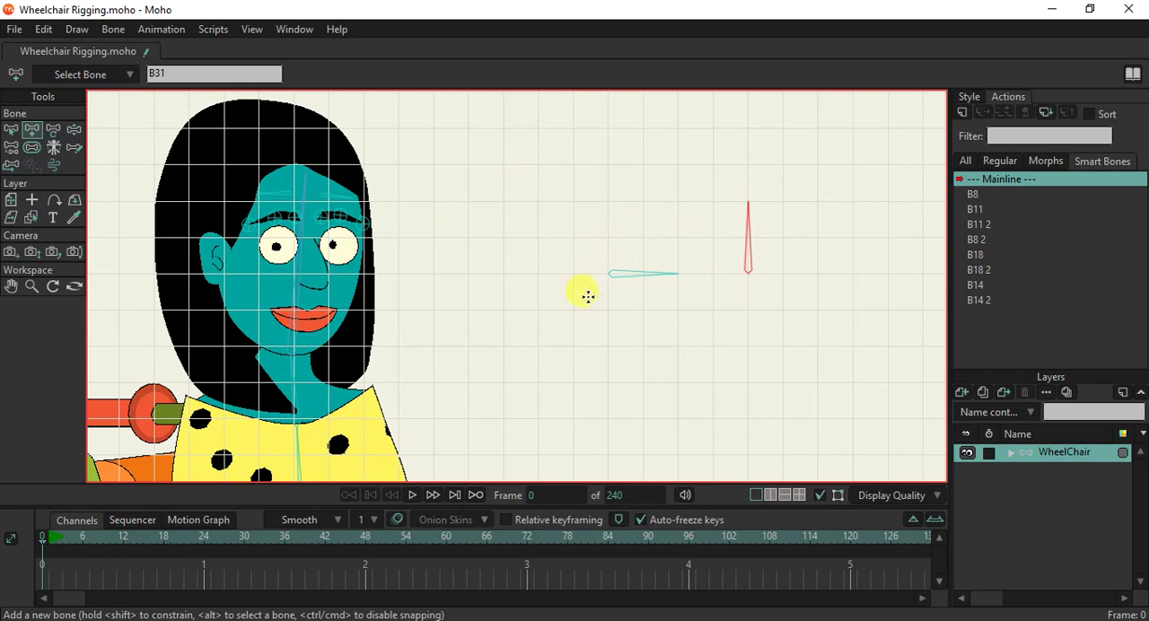
pyautogui.keyDown('alt'); pyautogui.click(297, 278); pyautogui.keyUp('alt')
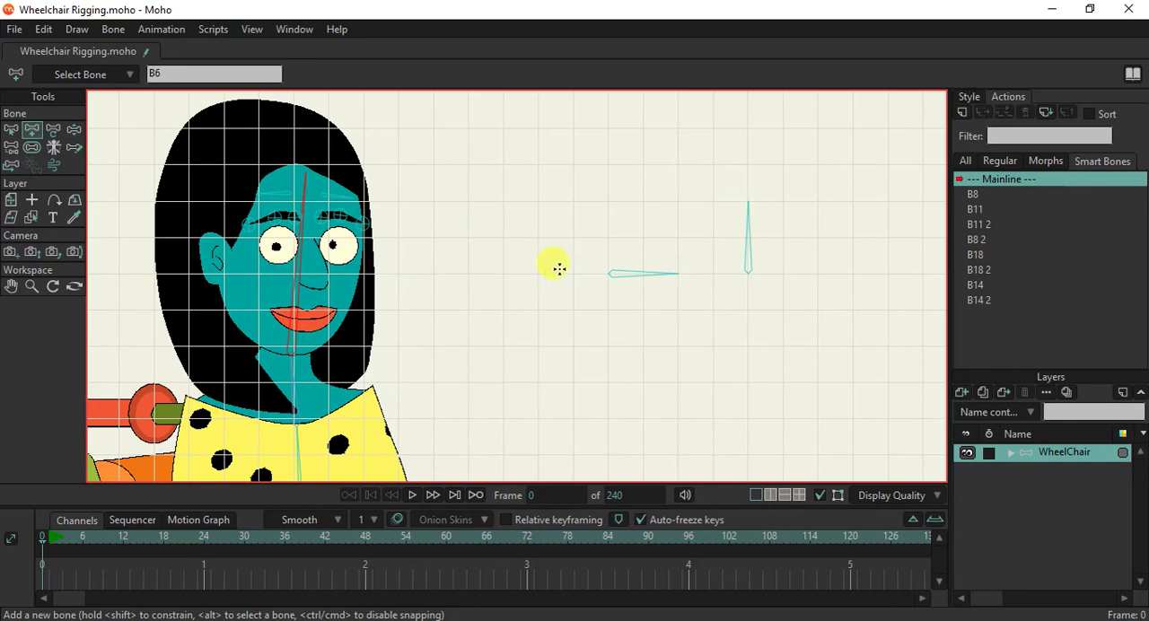
pyautogui.moveTo(537, 271); pyautogui.dragTo(537, 236)
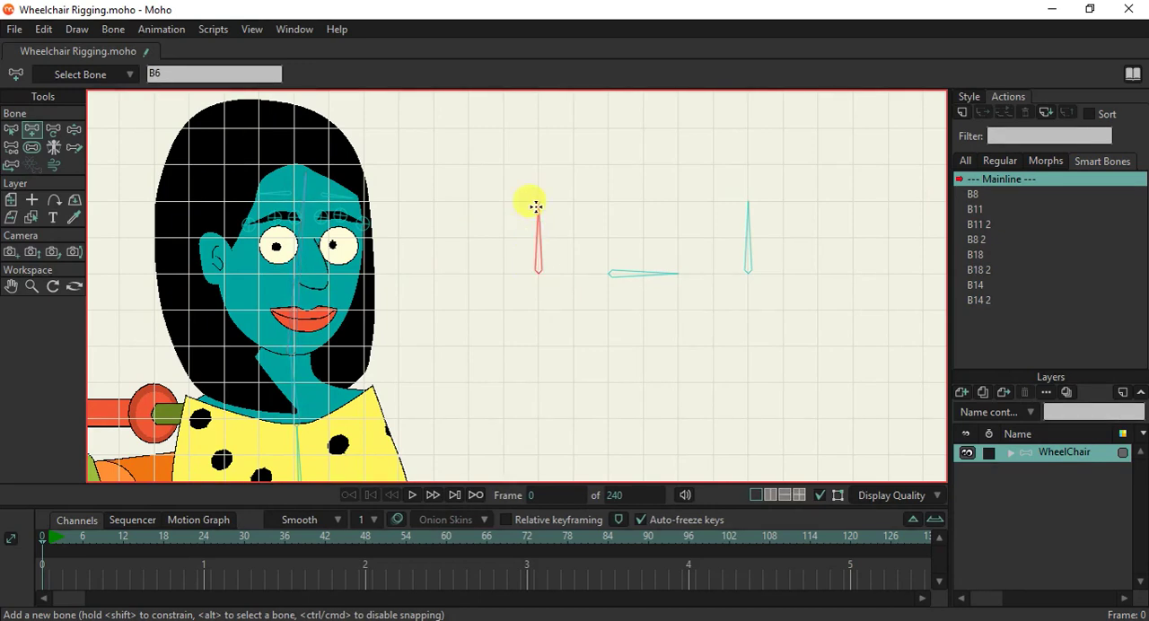
# Set the bone strength to 0 and try switching angle constraints on and off for all selected bones.
pyautogui.click(30, 147)
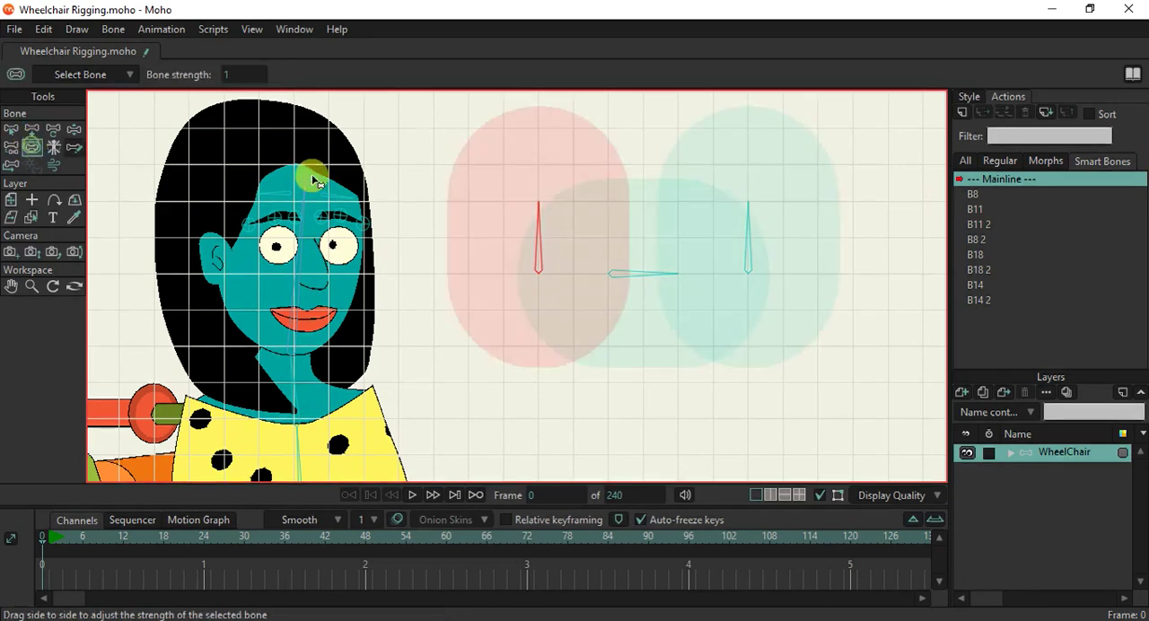
pyautogui.moveTo(536, 209); pyautogui.dragTo(389, 231)
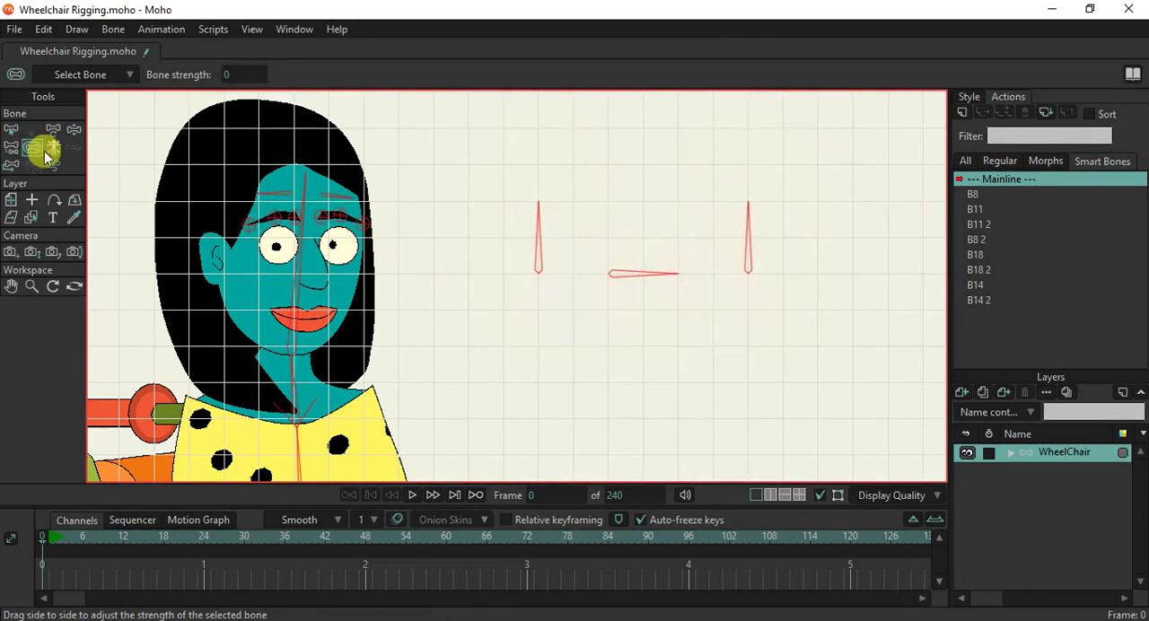
pyautogui.click(11, 133)
pyautogui.click(99, 75)
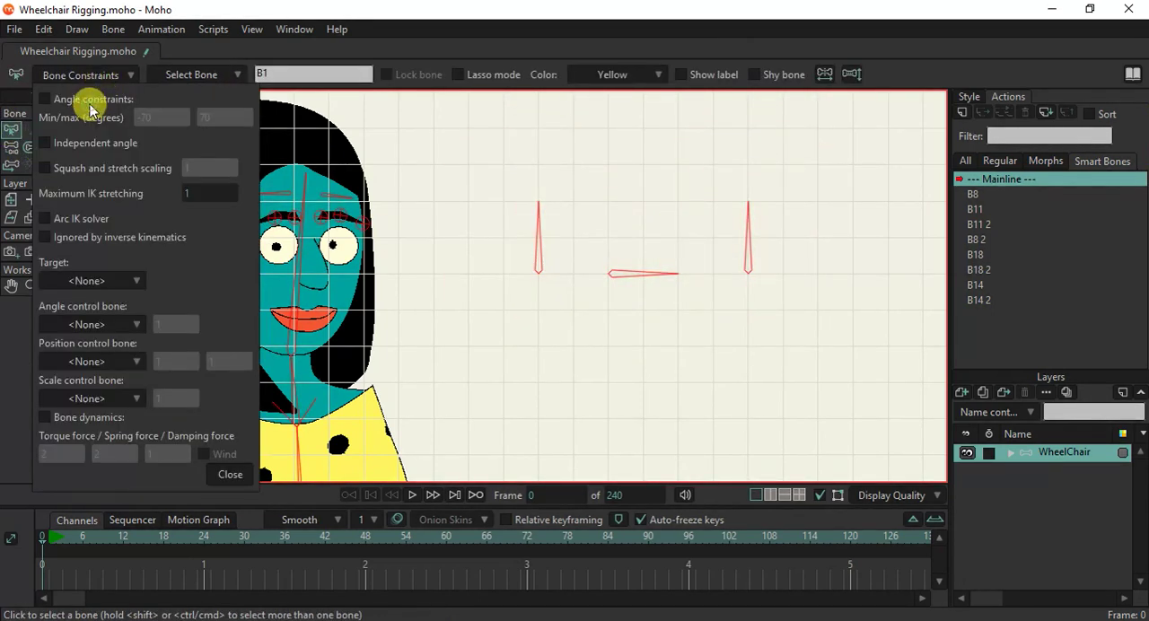
pyautogui.click(46, 99)
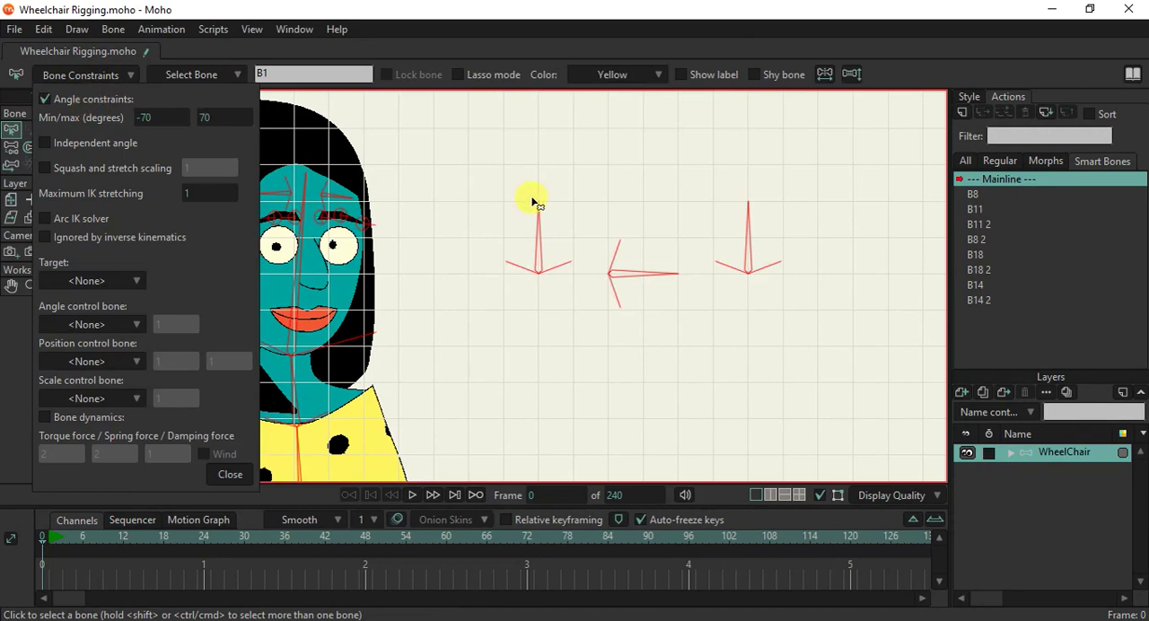
pyautogui.click(78, 102)
# Compare the constraint settings of the new upright bone nearest the head with those of the detached arm's forearm bone.
pyautogui.scroll(-3, 519, 415)
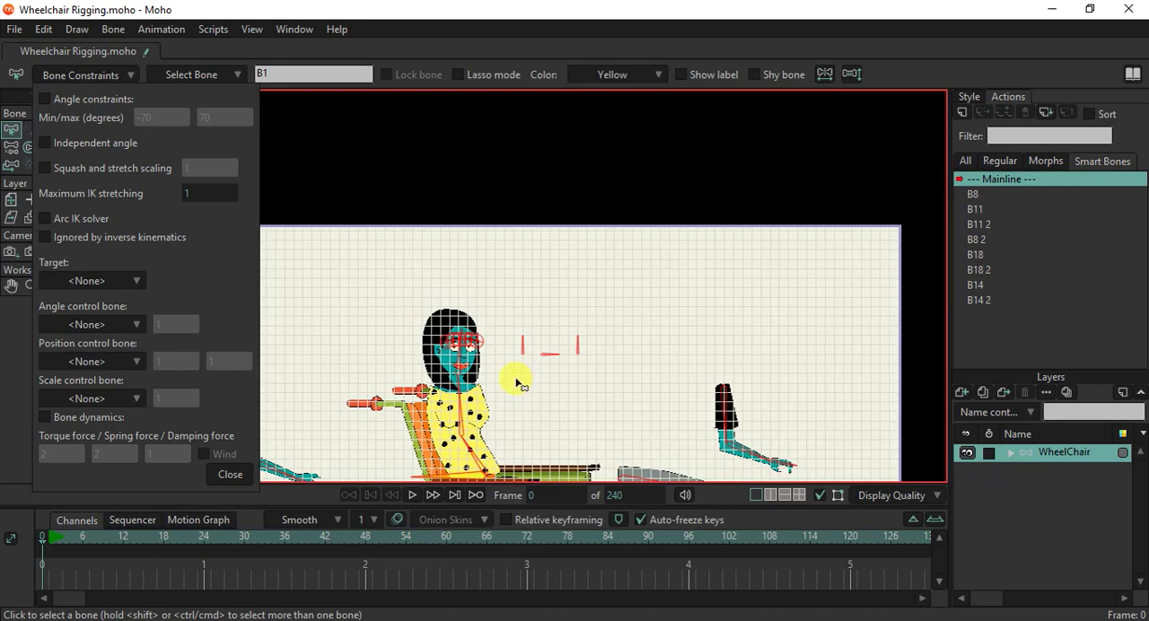
pyautogui.scroll(2, 517, 383)
pyautogui.scroll(-5, 519, 392)
pyautogui.click(521, 356)
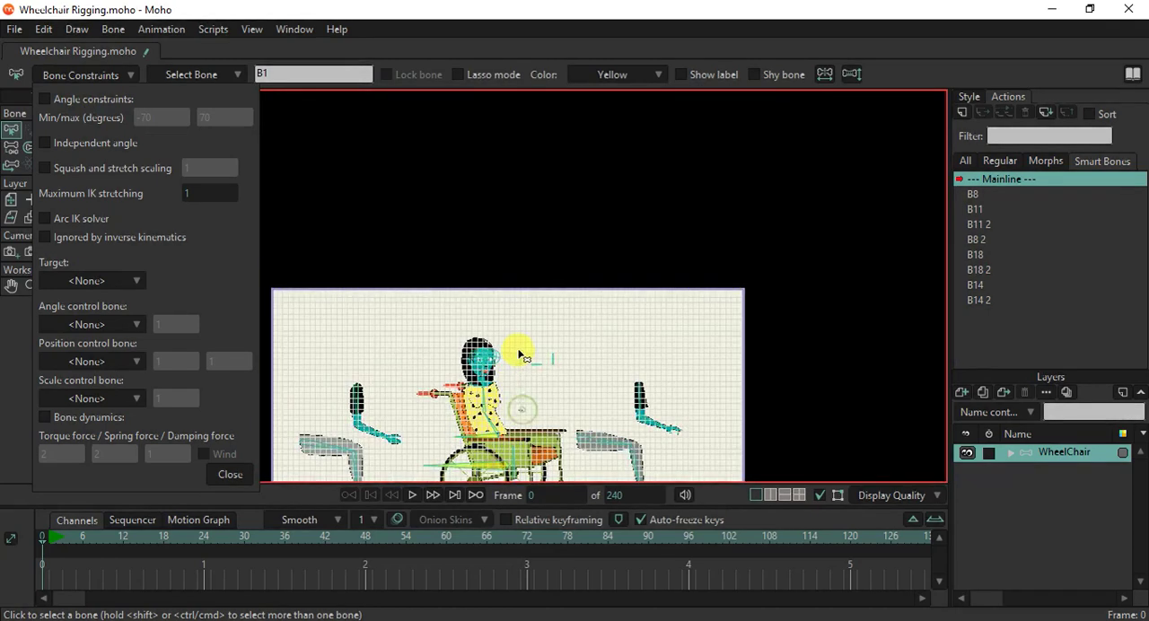
pyautogui.scroll(6, 529, 368)
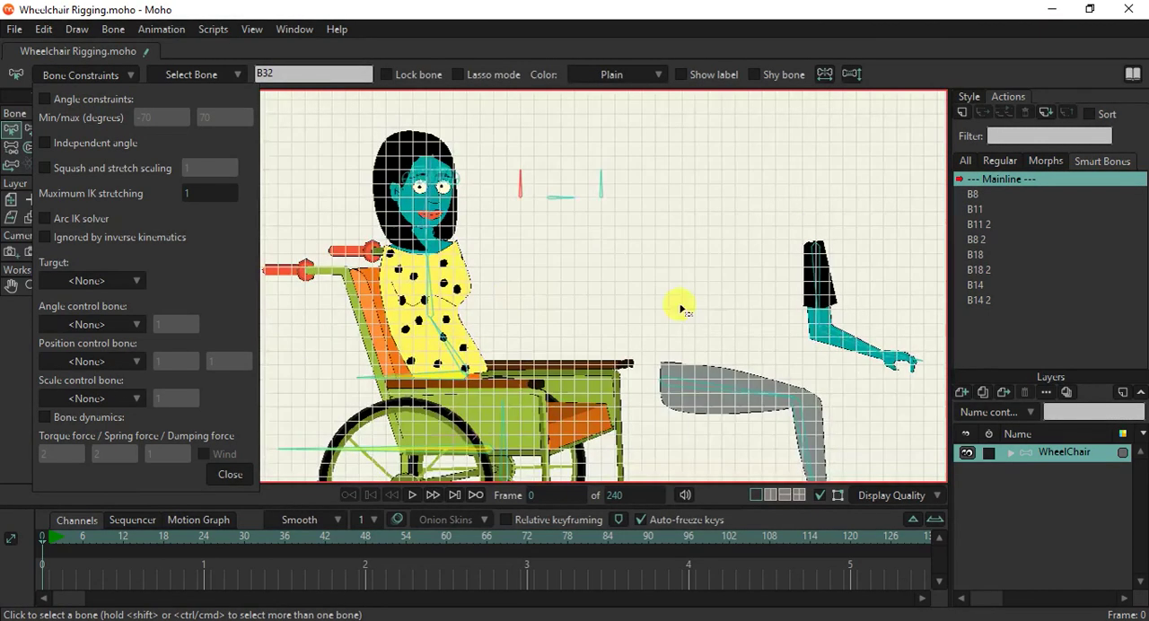
pyautogui.click(912, 355)
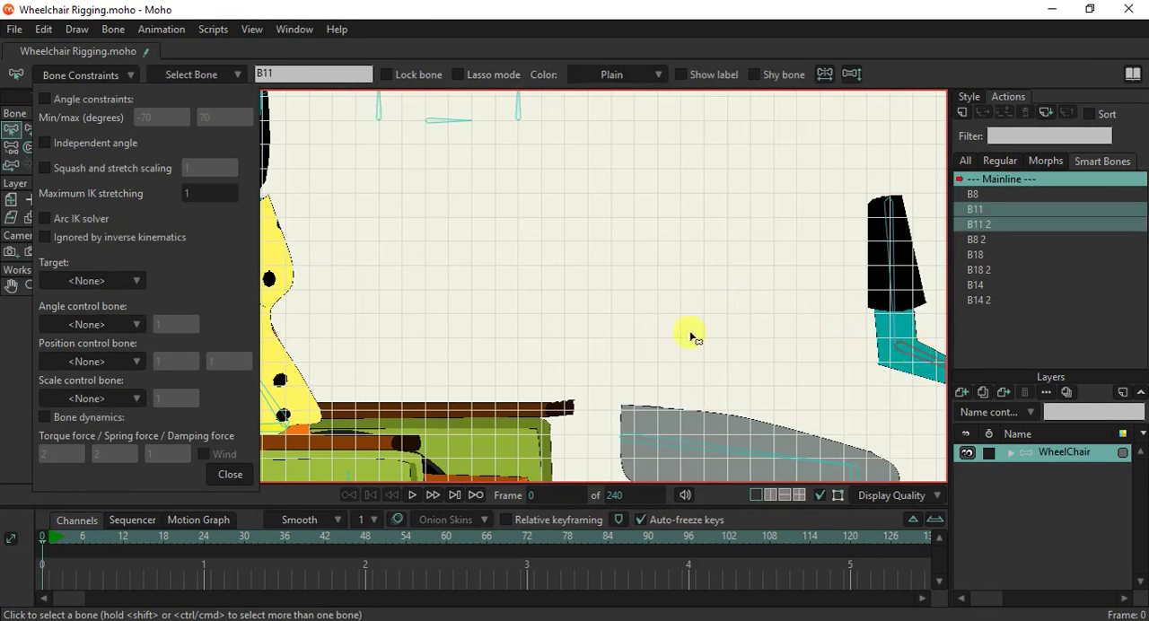
pyautogui.scroll(-4, 664, 329)
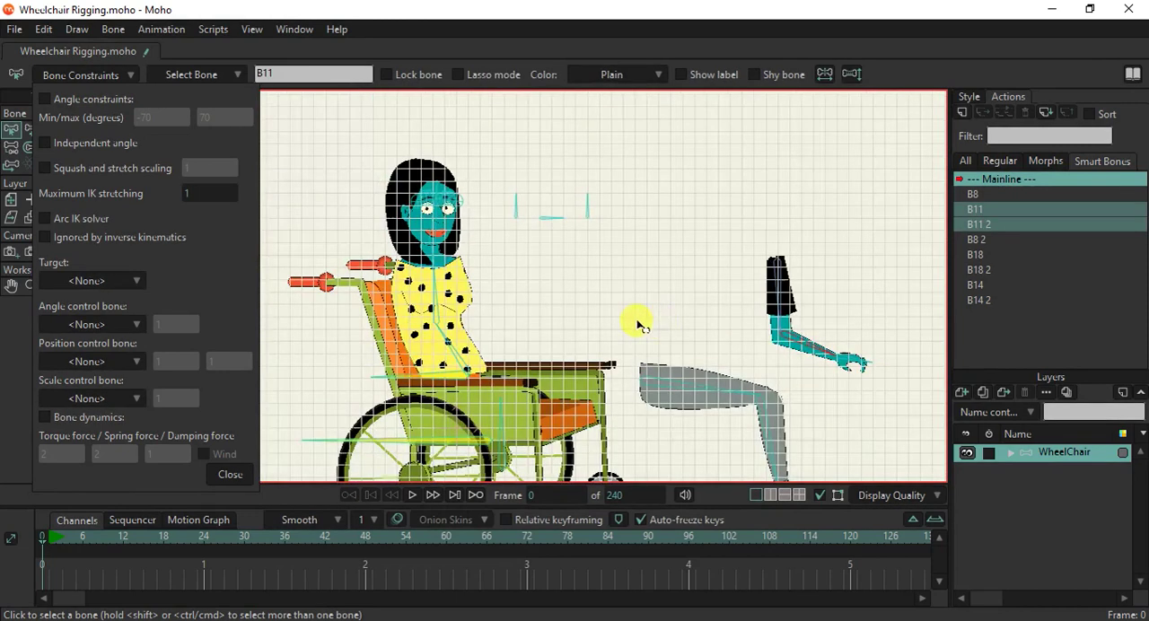
pyautogui.click(466, 232)
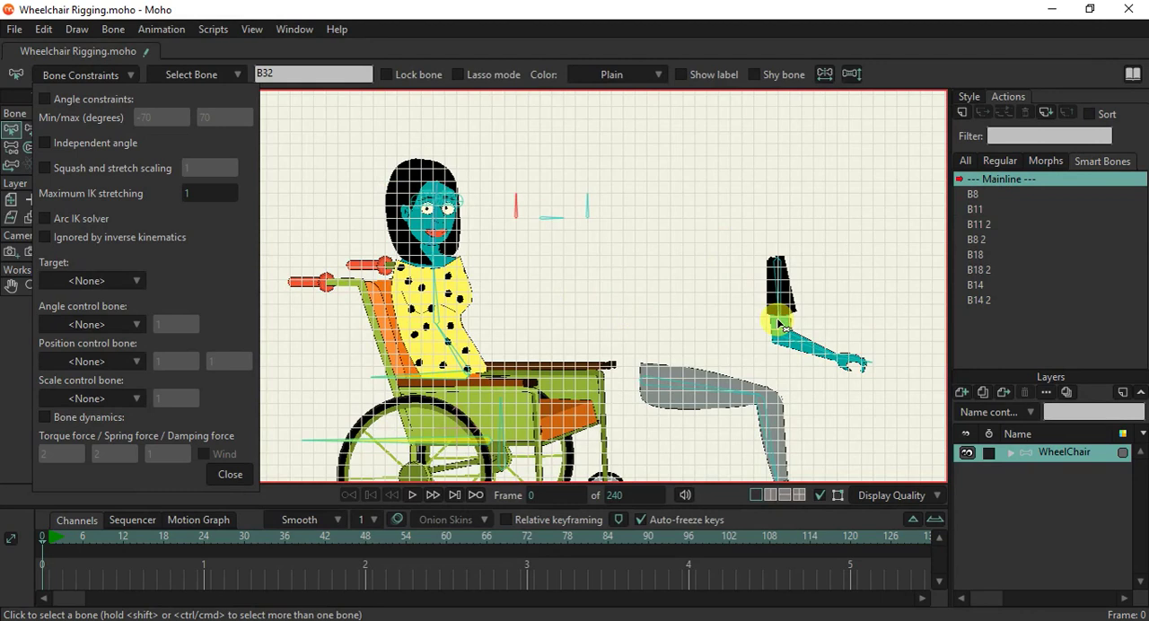
pyautogui.scroll(3, 562, 212)
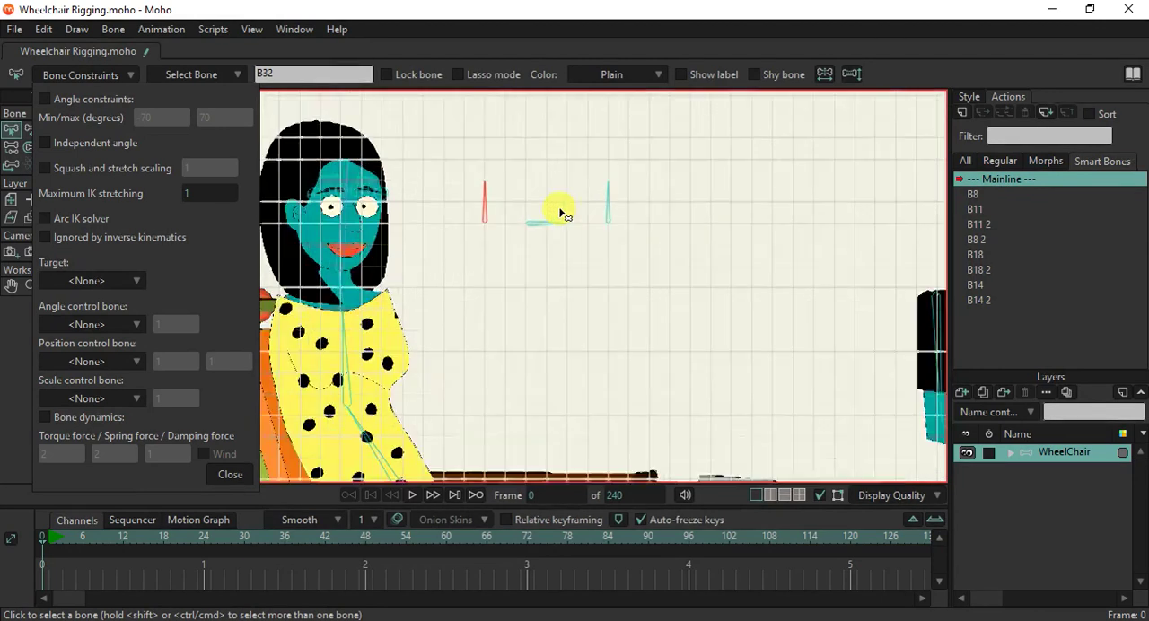
# Undo the angle constraint and bone strength changes made to all bones.
pyautogui.hotkey('ctrl', 'a')
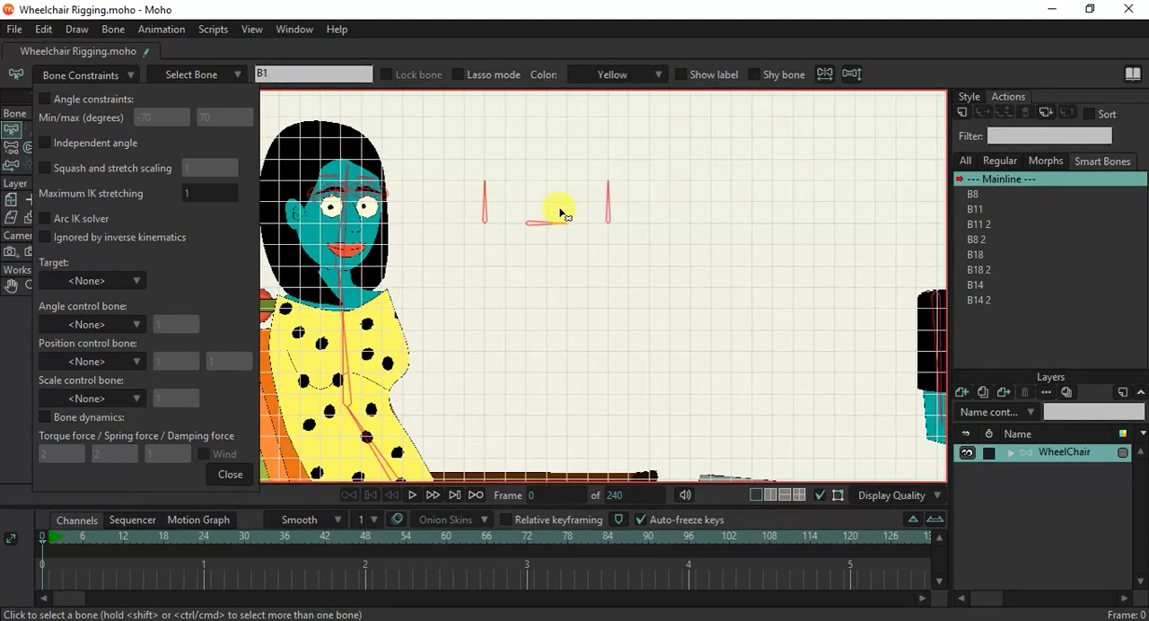
pyautogui.hotkey('ctrl', 'z')
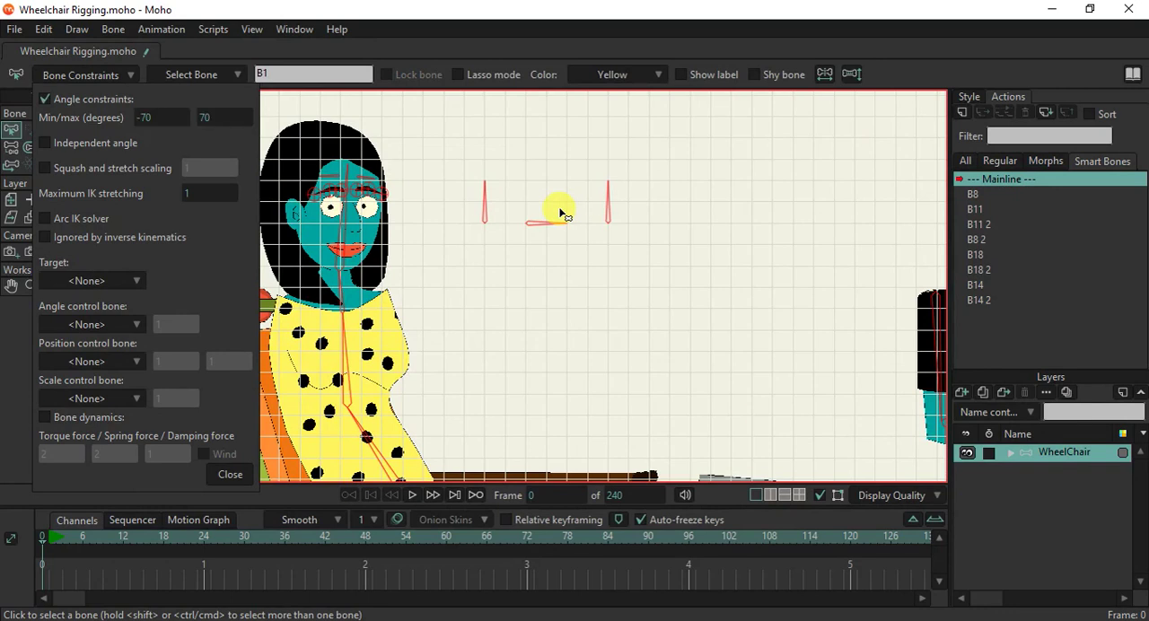
pyautogui.hotkey('ctrl', 'z')
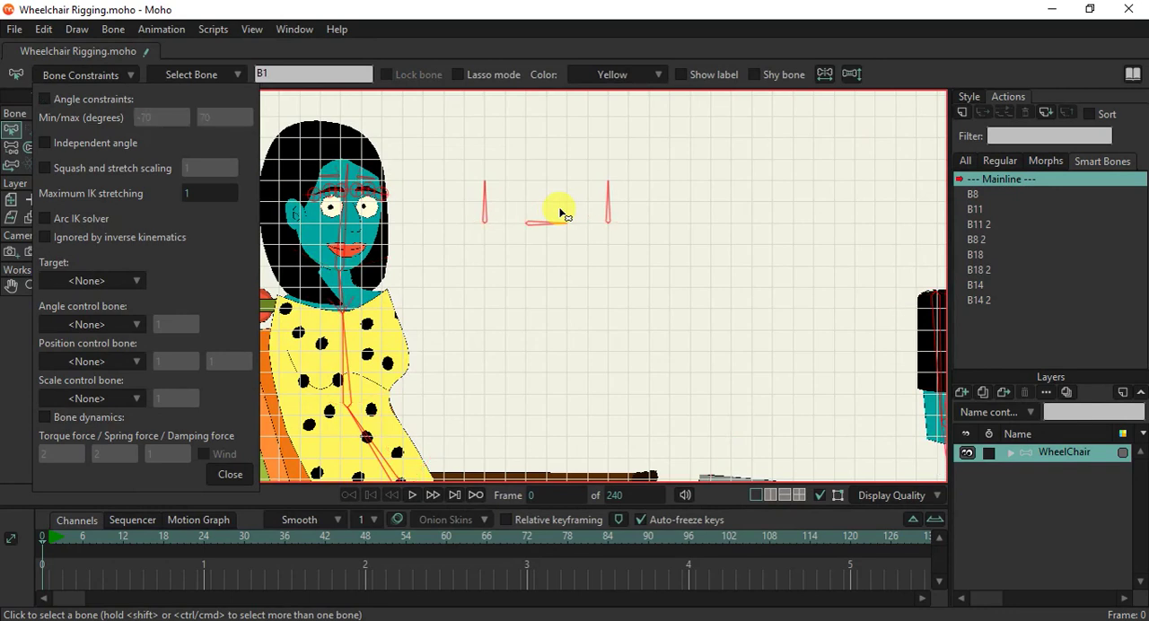
# Check the constraint settings of the forearm bone on the detached arm in front of the wheelchair.
pyautogui.click(619, 314)
pyautogui.moveTo(913, 415); pyautogui.dragTo(722, 344)
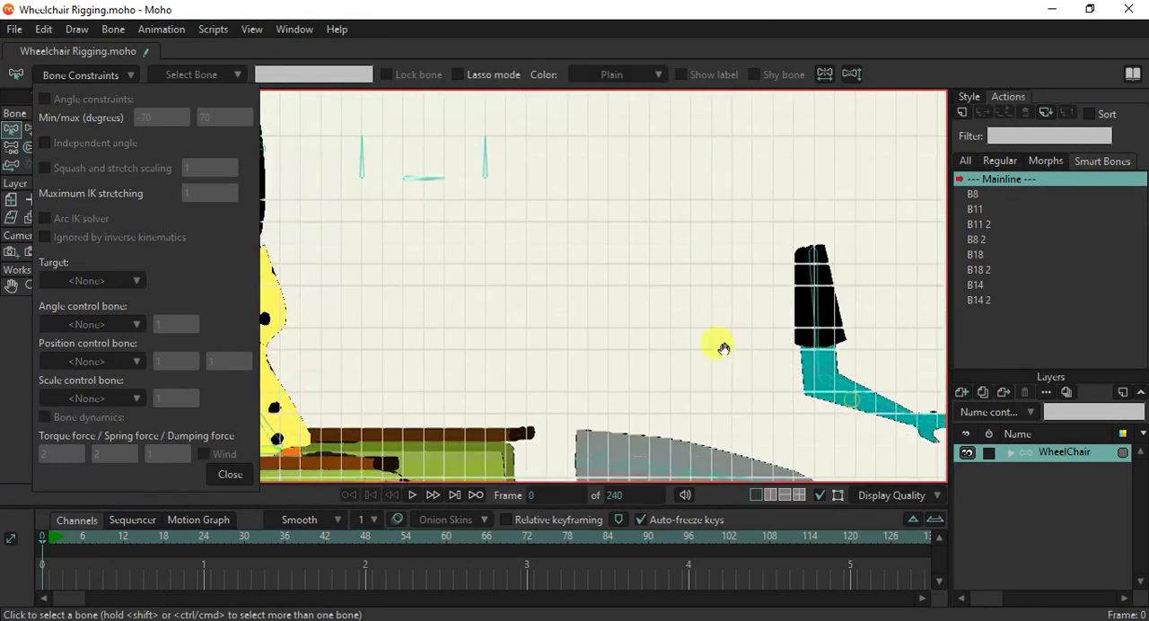
pyautogui.click(779, 363)
pyautogui.scroll(-5, 780, 363)
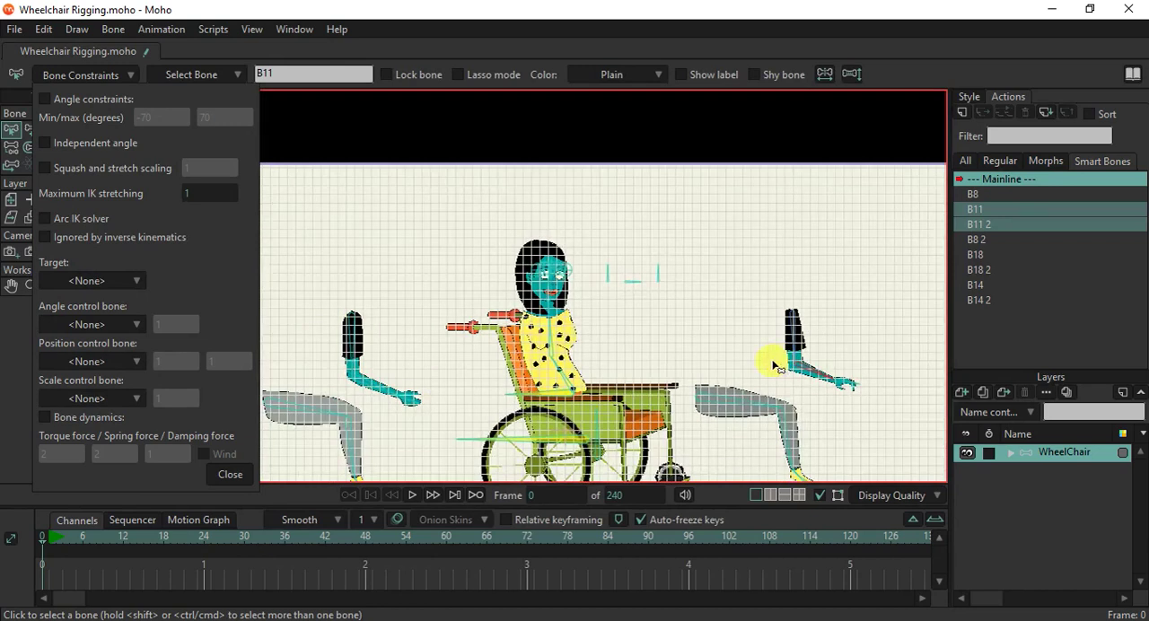
pyautogui.scroll(4, 863, 389)
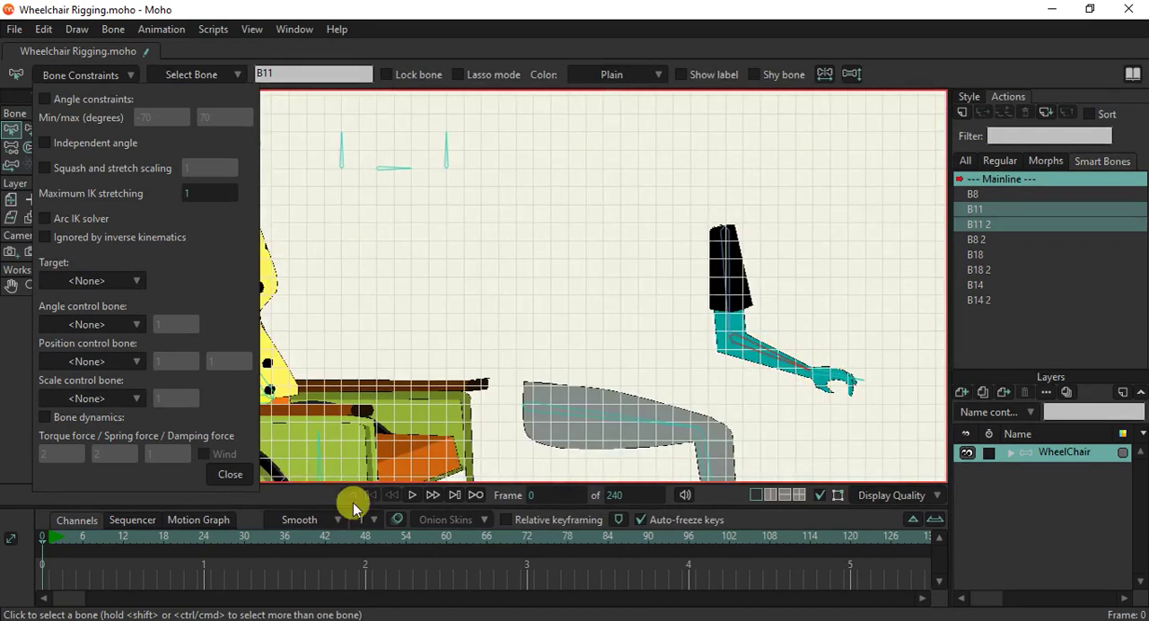
pyautogui.click(230, 474)
# Bend the detached front arm with Manipulate Bones to test its deformation.
pyautogui.click(73, 128)
pyautogui.moveTo(761, 352); pyautogui.dragTo(684, 422)
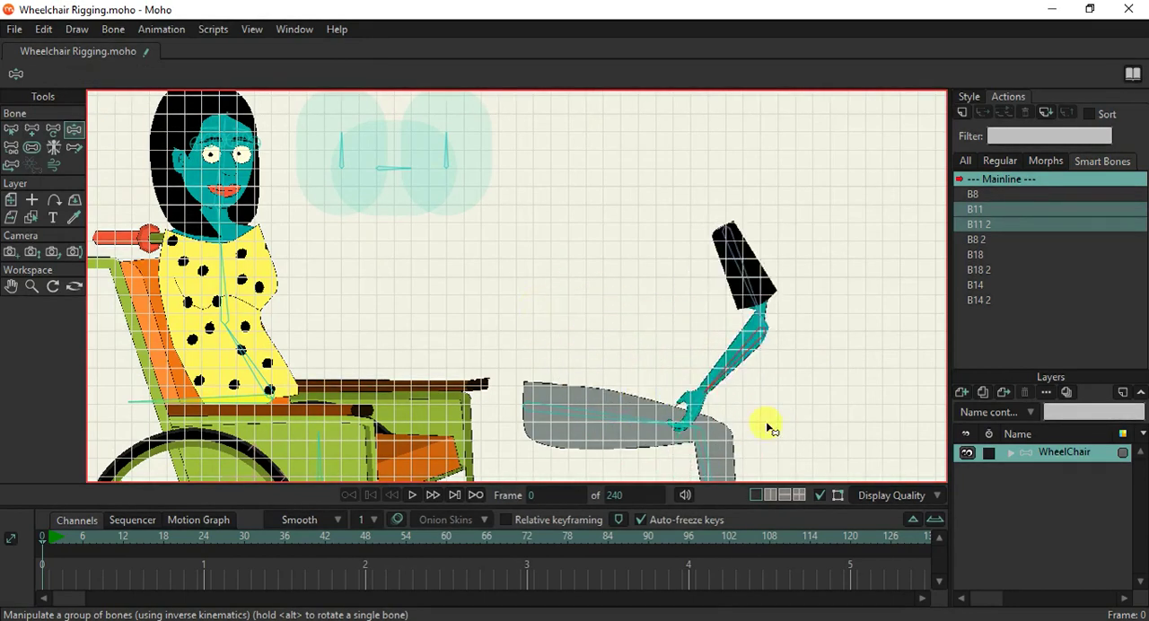
pyautogui.moveTo(768, 425); pyautogui.dragTo(836, 369)
# Reduce the bone strength of the three control bones beside the head.
pyautogui.scroll(3, 346, 193)
pyautogui.click(33, 148)
pyautogui.moveTo(433, 248); pyautogui.dragTo(646, 401)
pyautogui.click(723, 294)
pyautogui.click(615, 310)
pyautogui.click(554, 294)
# Select the three control bones beside the head and enable angle constraints on them.
pyautogui.click(12, 131)
pyautogui.moveTo(491, 194); pyautogui.dragTo(762, 328)
pyautogui.click(68, 77)
pyautogui.click(61, 100)
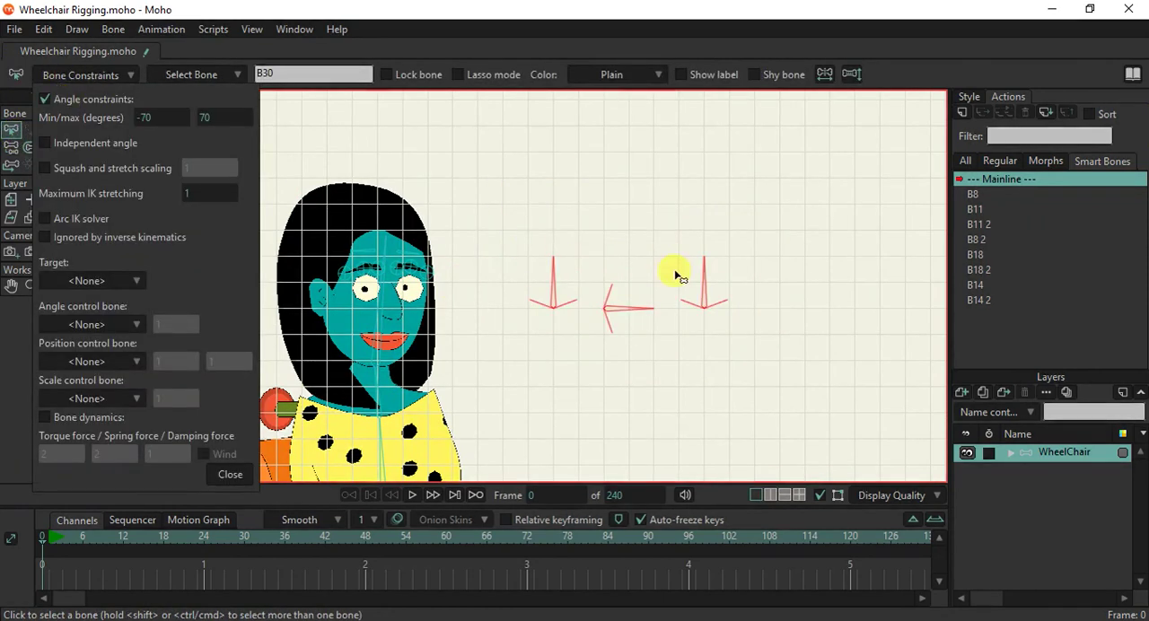
# Set the minimum angle of the upright control bone nearest the head to 0 degrees.
pyautogui.click(560, 281)
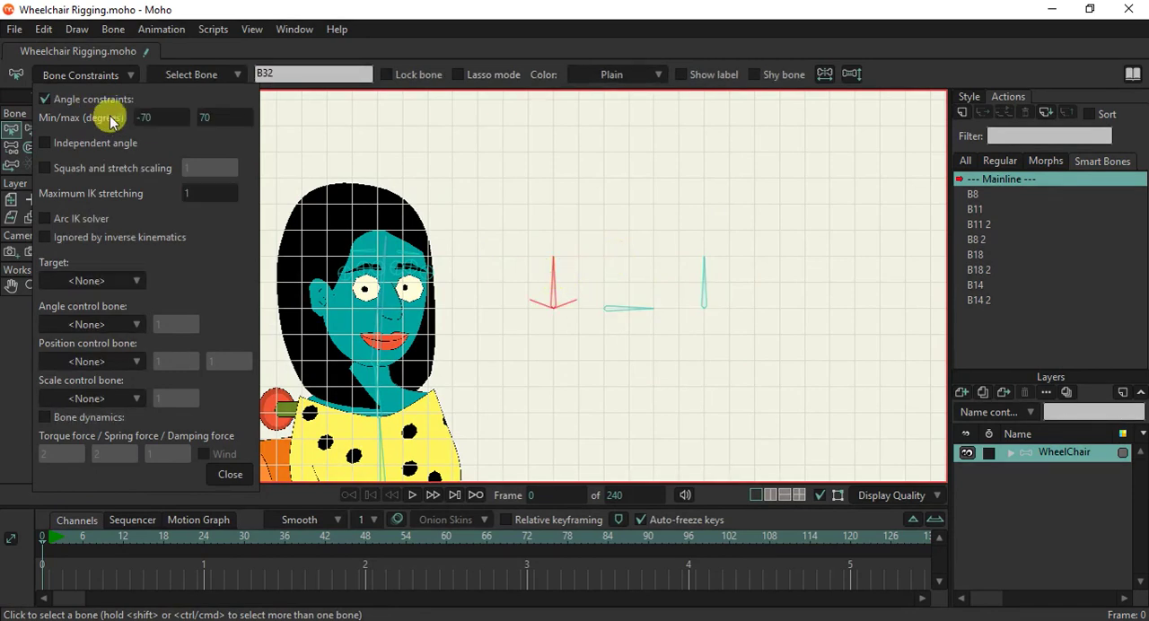
pyautogui.click(148, 118)
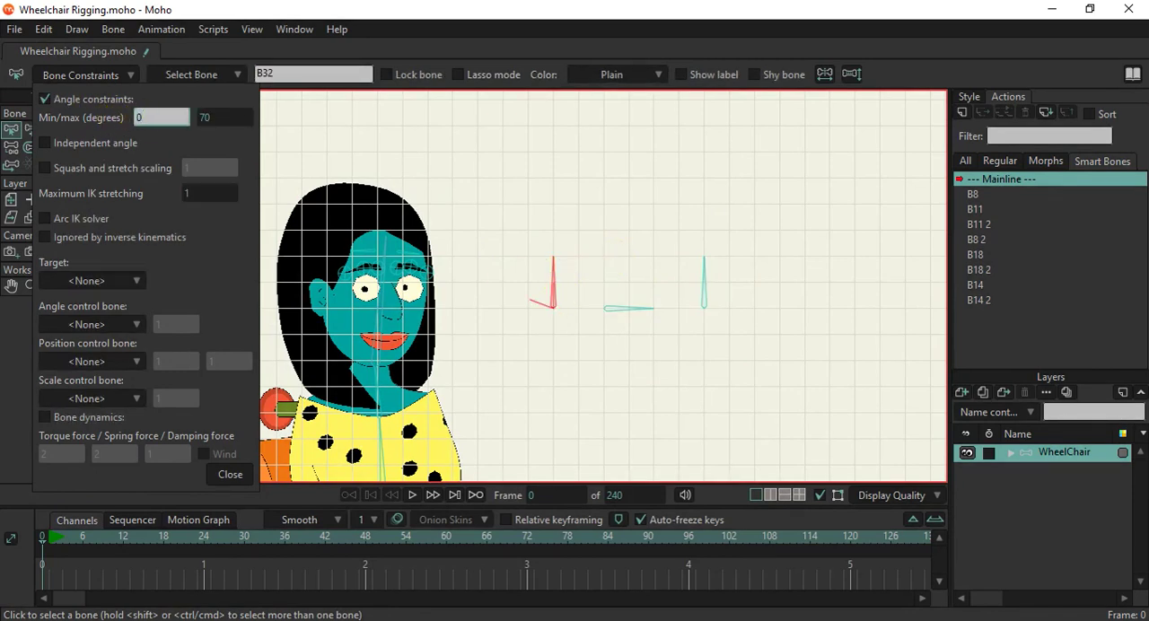
pyautogui.click(228, 474)
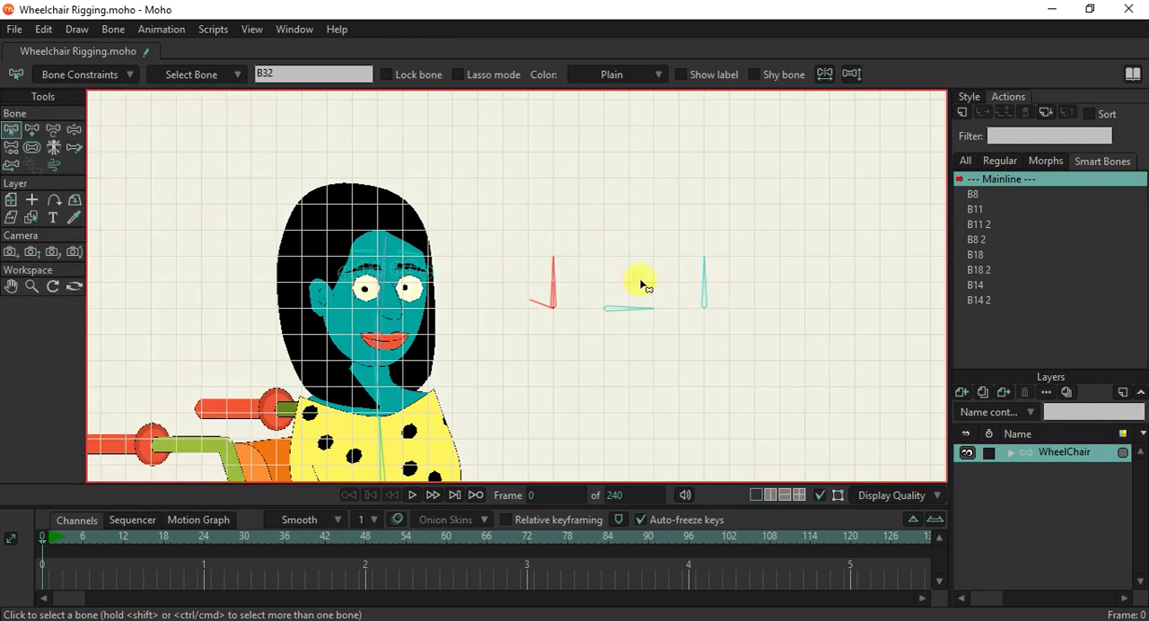
# Limit the horizontal control bone's angle to between -90 and 90 degrees.
pyautogui.click(615, 313)
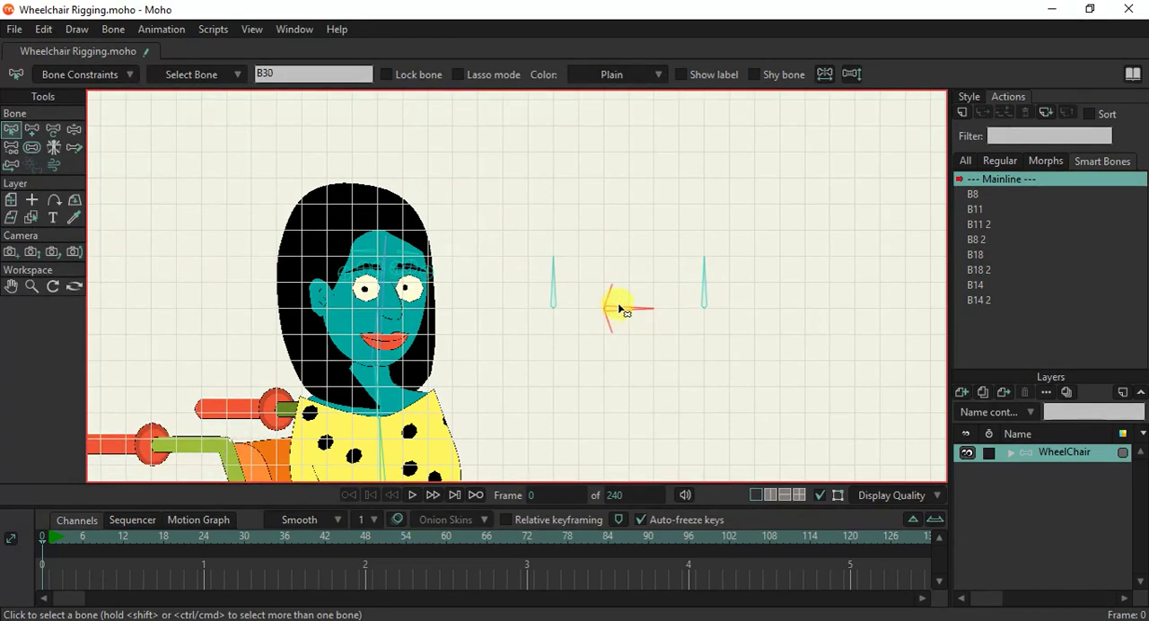
pyautogui.click(106, 75)
pyautogui.click(148, 118)
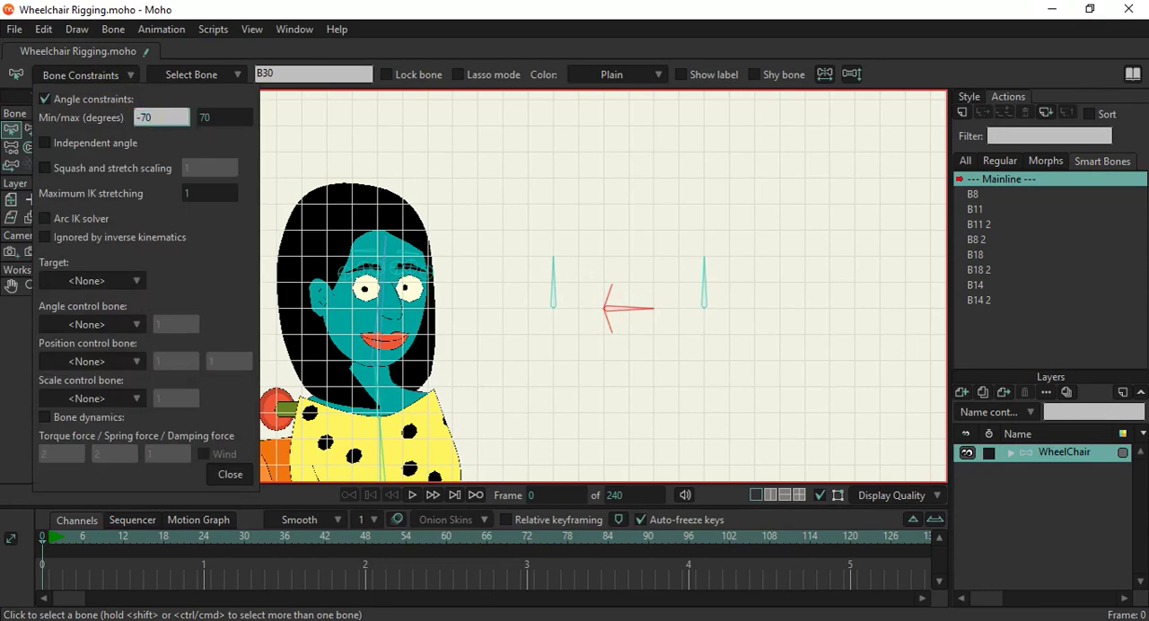
pyautogui.write('-90')
pyautogui.click(223, 115)
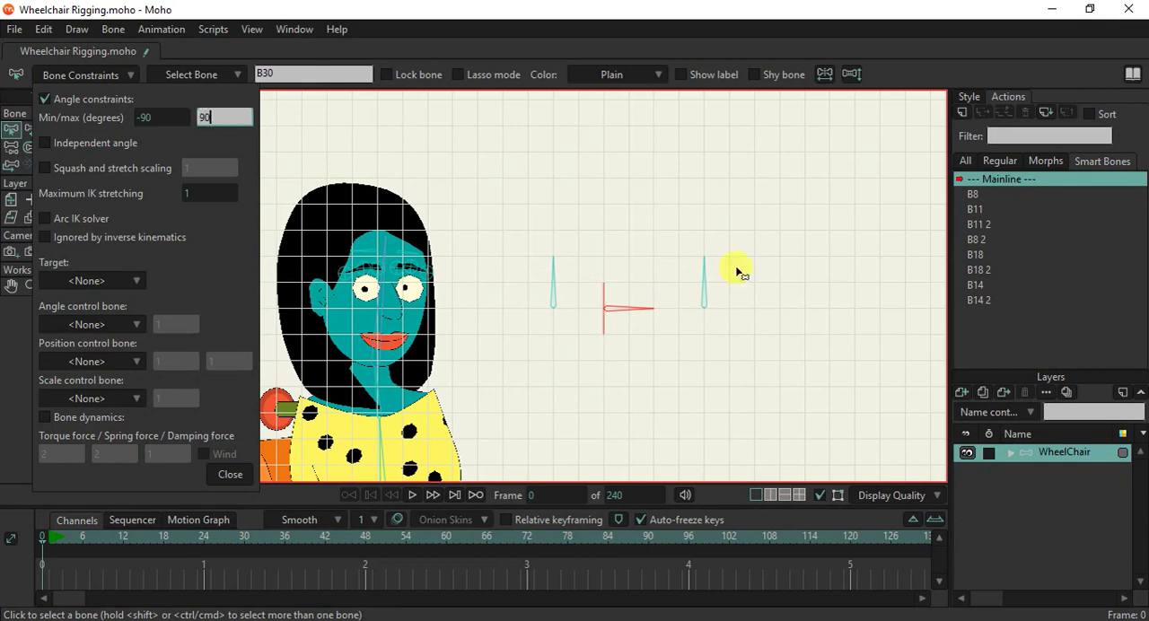
# Limit the upright control bone farthest from the head to angles between -90 and 90 degrees.
pyautogui.click(703, 287)
pyautogui.click(201, 117)
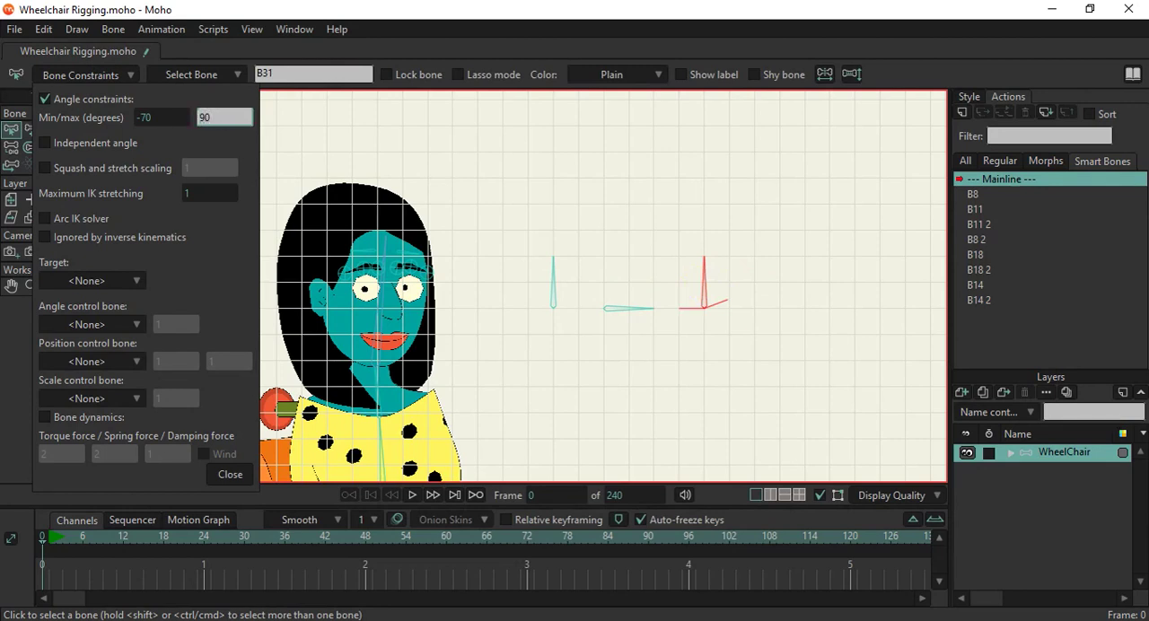
pyautogui.write('90')
pyautogui.click(184, 117)
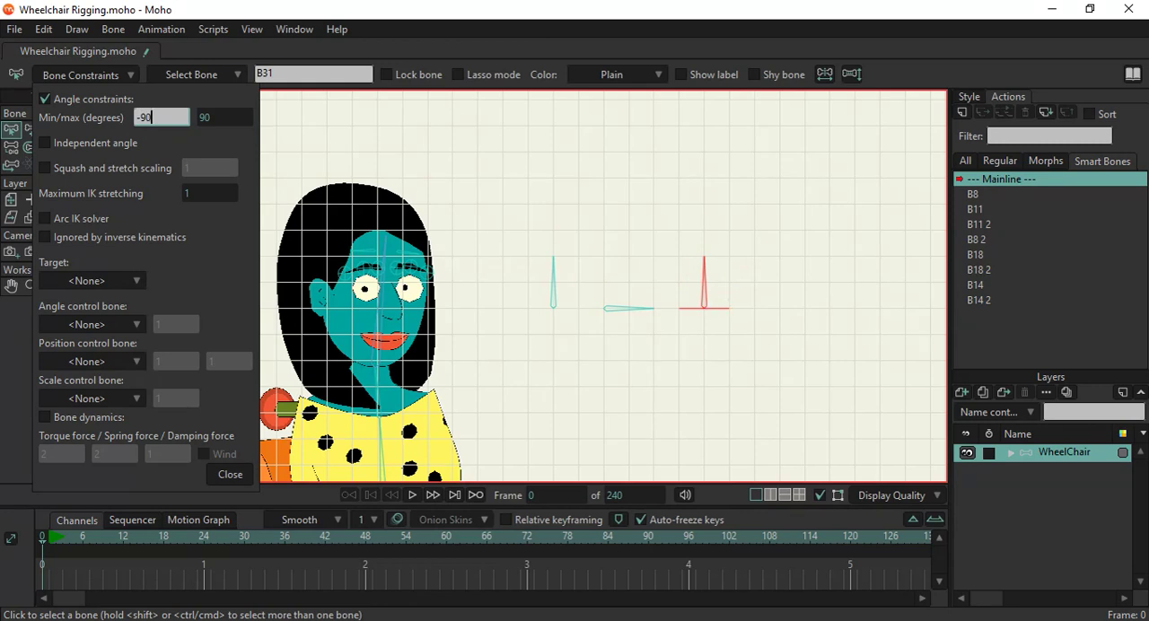
pyautogui.write('-90')
pyautogui.click(230, 474)
# Hide the grid and create smart bone action B32 for the upright control bone nearest the head.
pyautogui.scroll(-1, 449, 249)
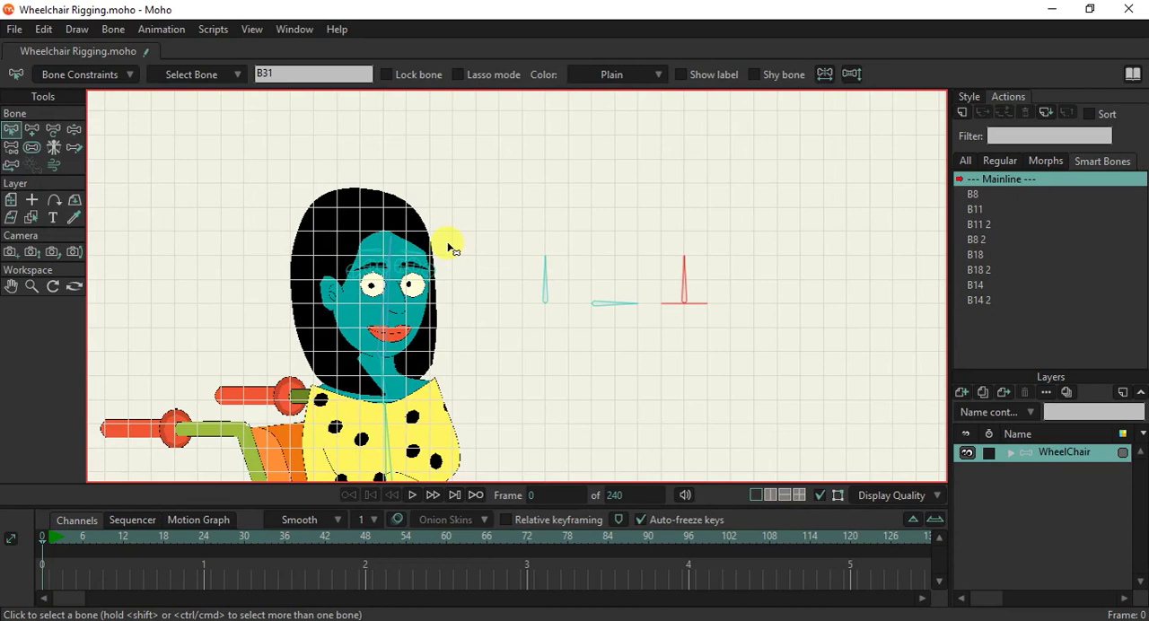
pyautogui.hotkey('ctrl', 'g')
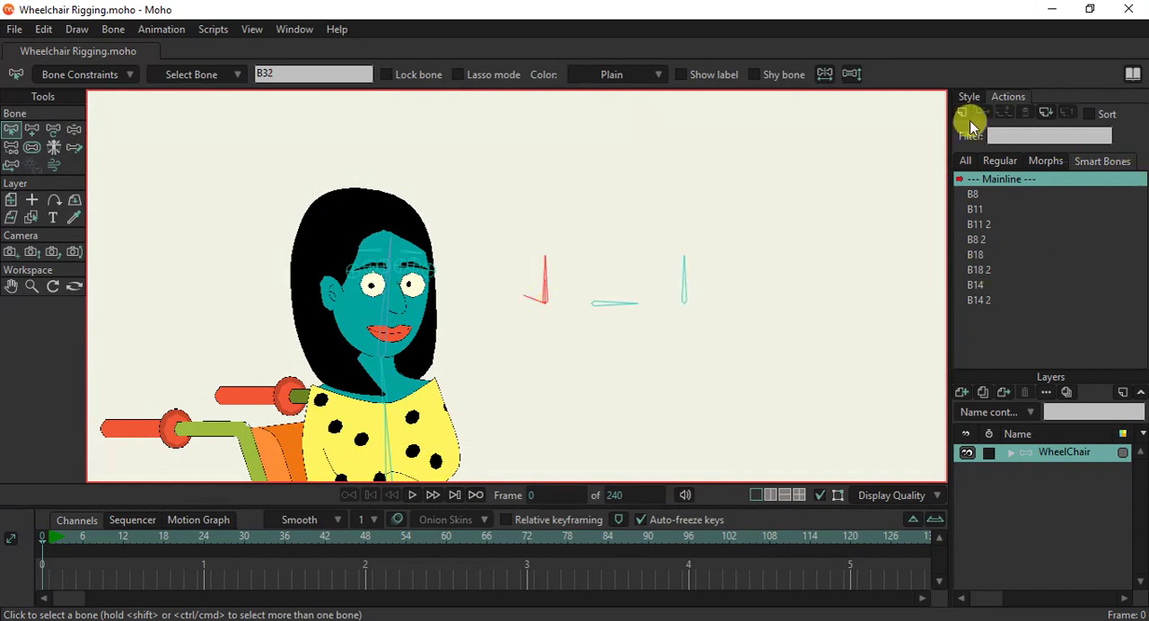
pyautogui.click(962, 115)
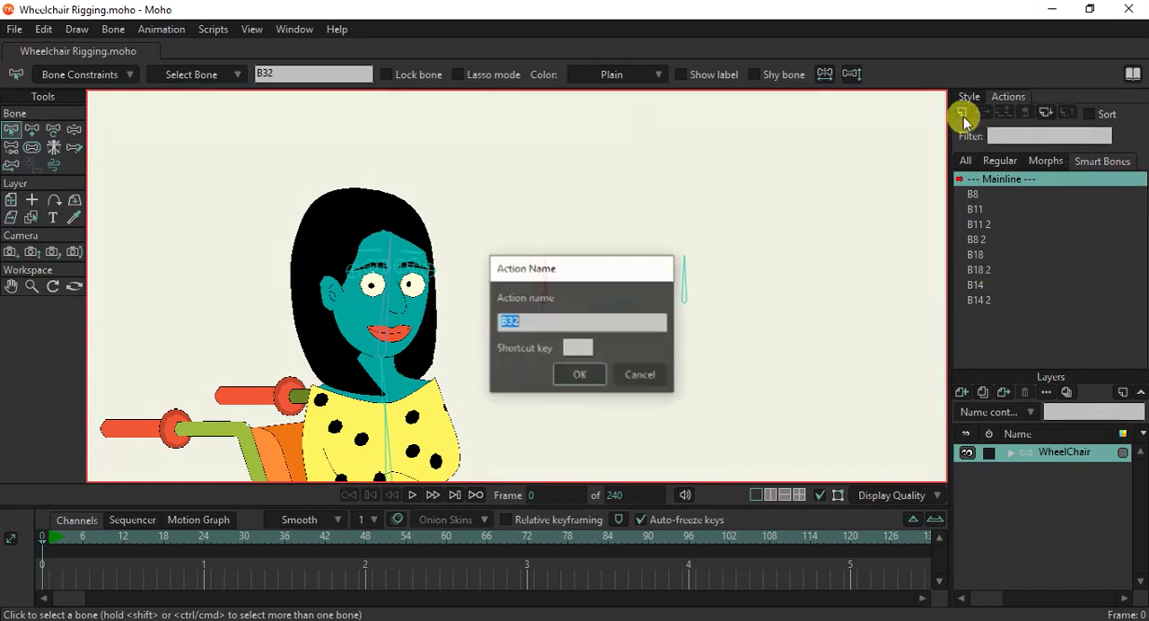
pyautogui.click(588, 373)
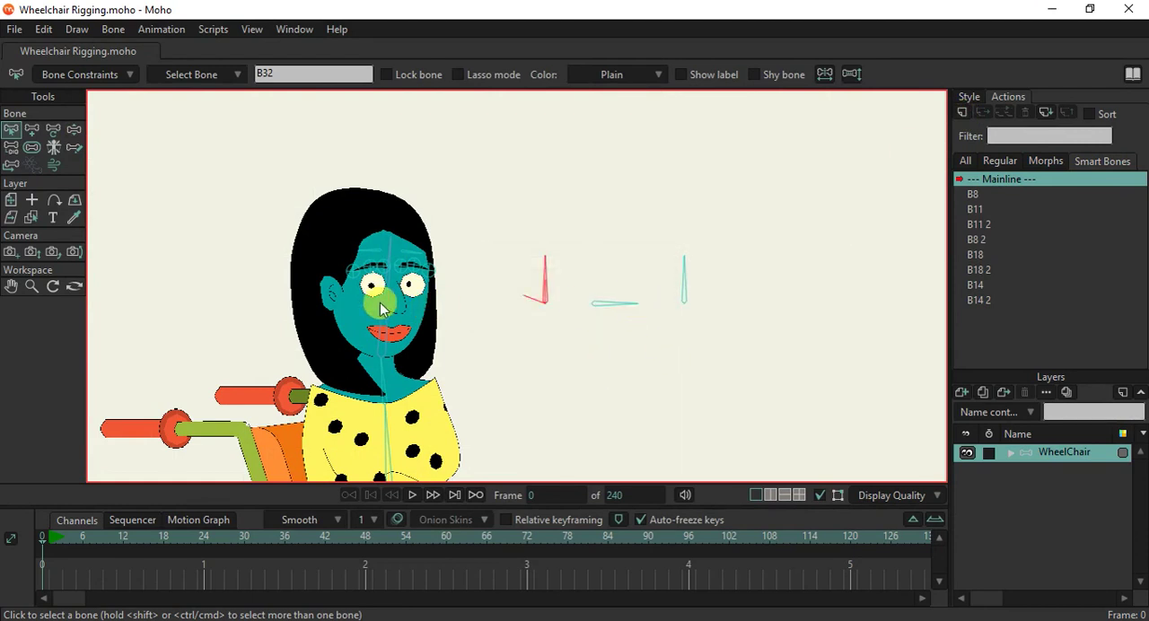
# In action B32, rotate the upright control bone toward the head to its angle limit at frame 1.
pyautogui.scroll(3, 380, 307)
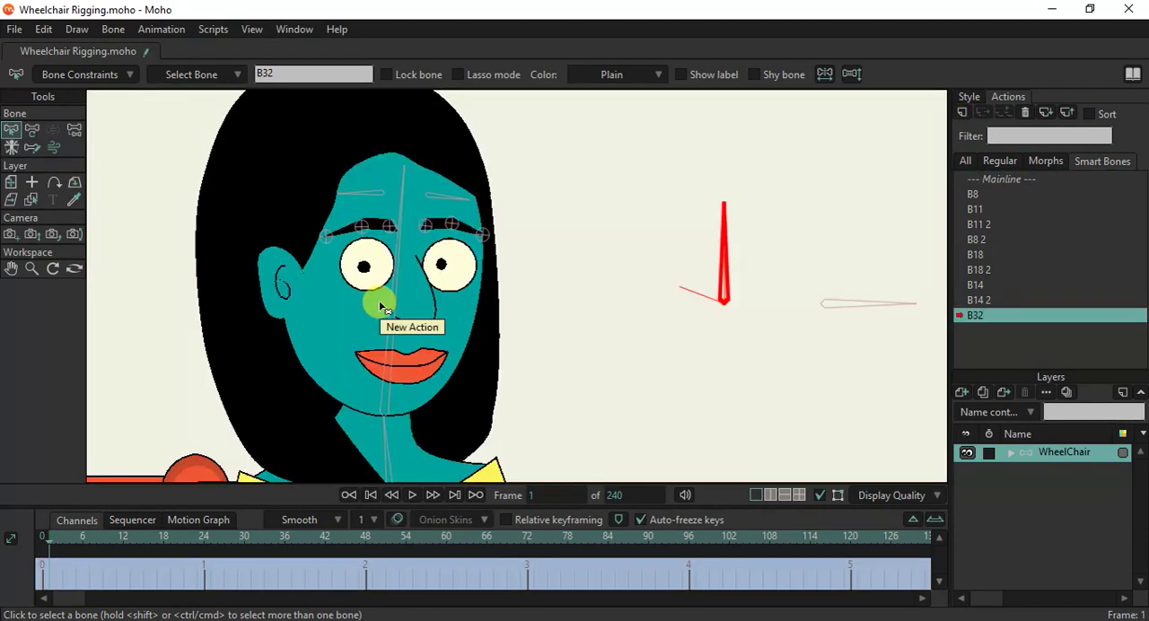
pyautogui.click(30, 132)
pyautogui.moveTo(706, 251); pyautogui.dragTo(646, 269)
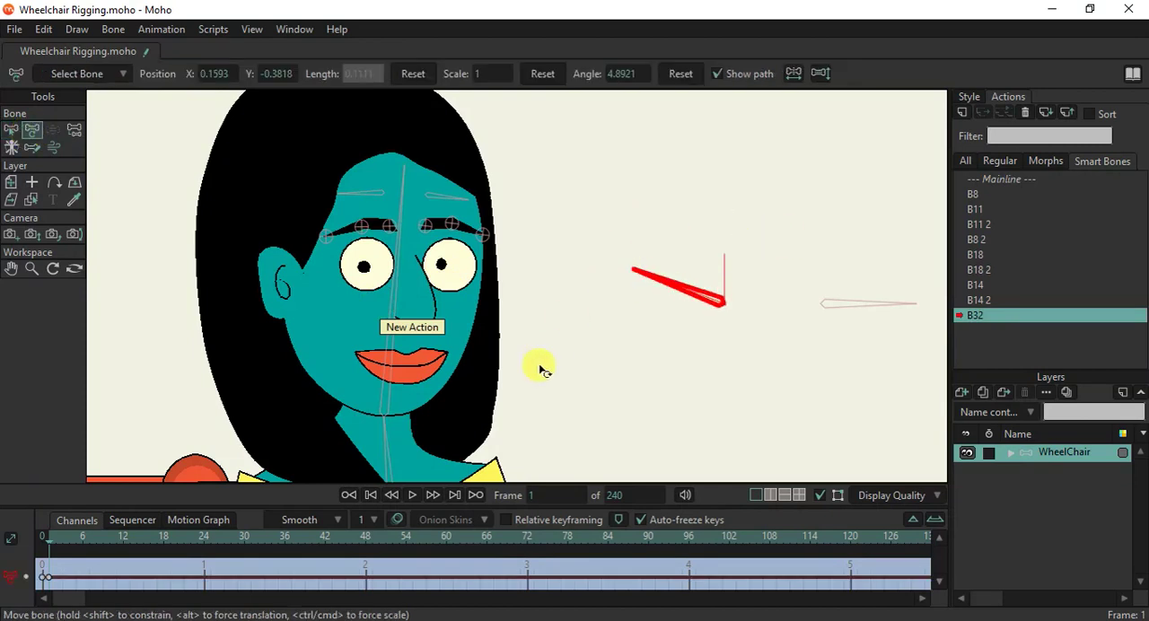
# Close the eye nearer the control bones by moving the top point of its white down to the bottom edge.
pyautogui.scroll(2, 449, 263)
pyautogui.keyDown('ctrl'); pyautogui.keyDown('alt'); pyautogui.click(453, 258); pyautogui.keyUp('alt'); pyautogui.keyUp('ctrl')
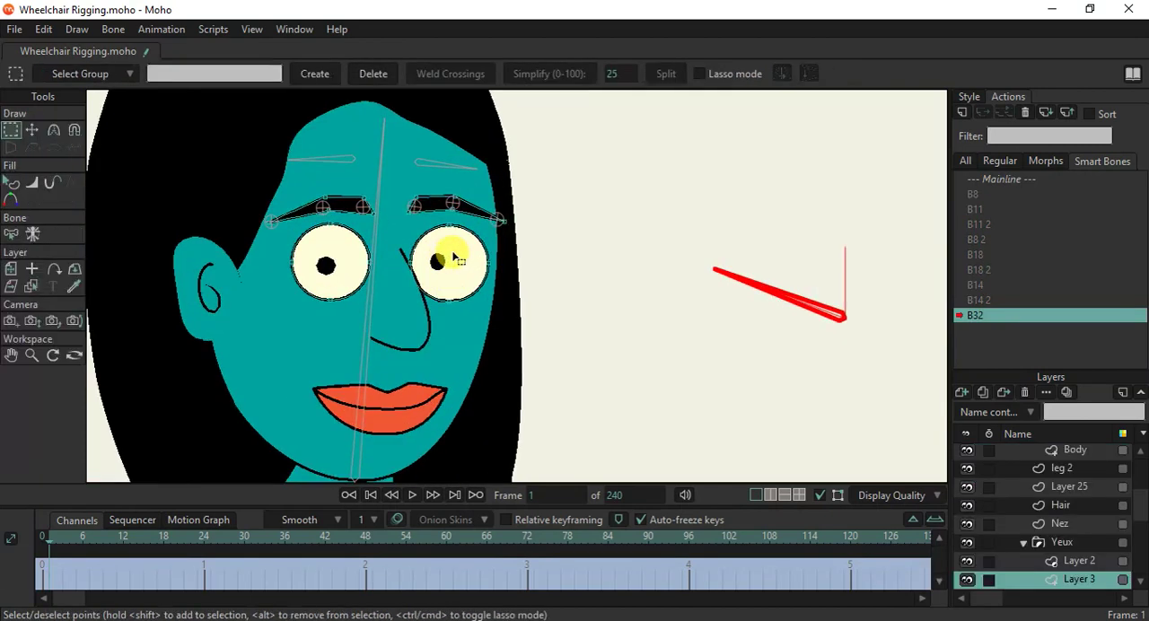
pyautogui.click(33, 130)
pyautogui.scroll(1, 414, 235)
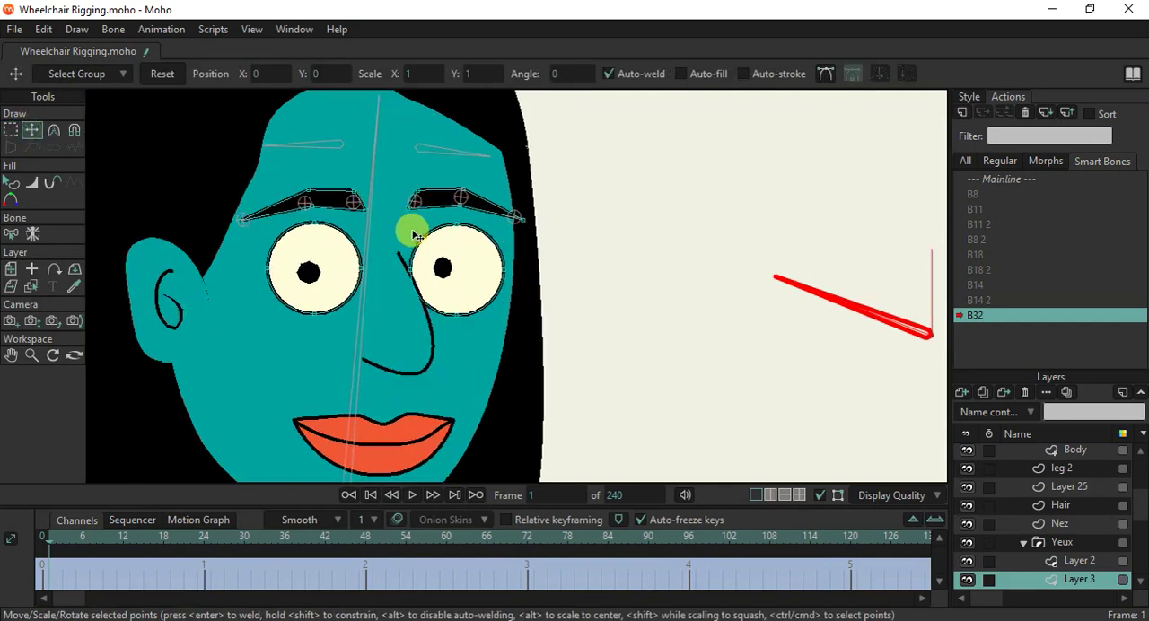
pyautogui.moveTo(459, 228); pyautogui.dragTo(461, 316)
pyautogui.scroll(1, 467, 290)
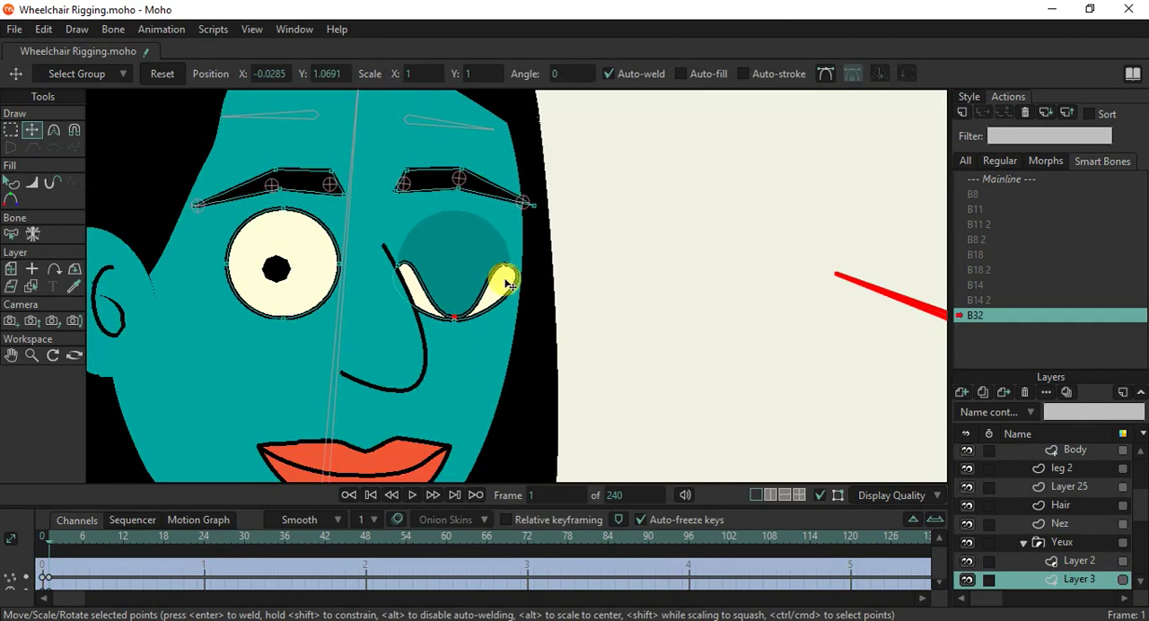
# Adjust the curvature of that closed eye's side and lower points so both outlines merge into one rounded lid line.
pyautogui.press('c')
pyautogui.moveTo(513, 278)
pyautogui.mouseDown()
pyautogui.moveTo(482, 254)
pyautogui.moveTo(535, 284)
pyautogui.moveTo(518, 269)
pyautogui.mouseUp()
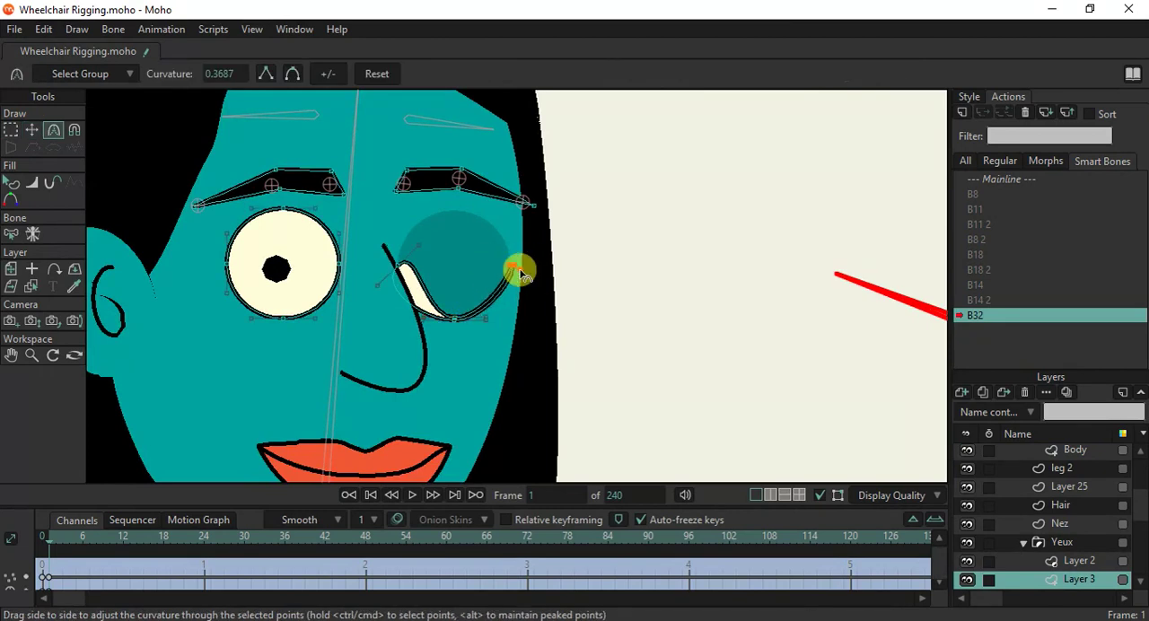
pyautogui.moveTo(415, 258); pyautogui.dragTo(385, 280)
pyautogui.scroll(3, 449, 323)
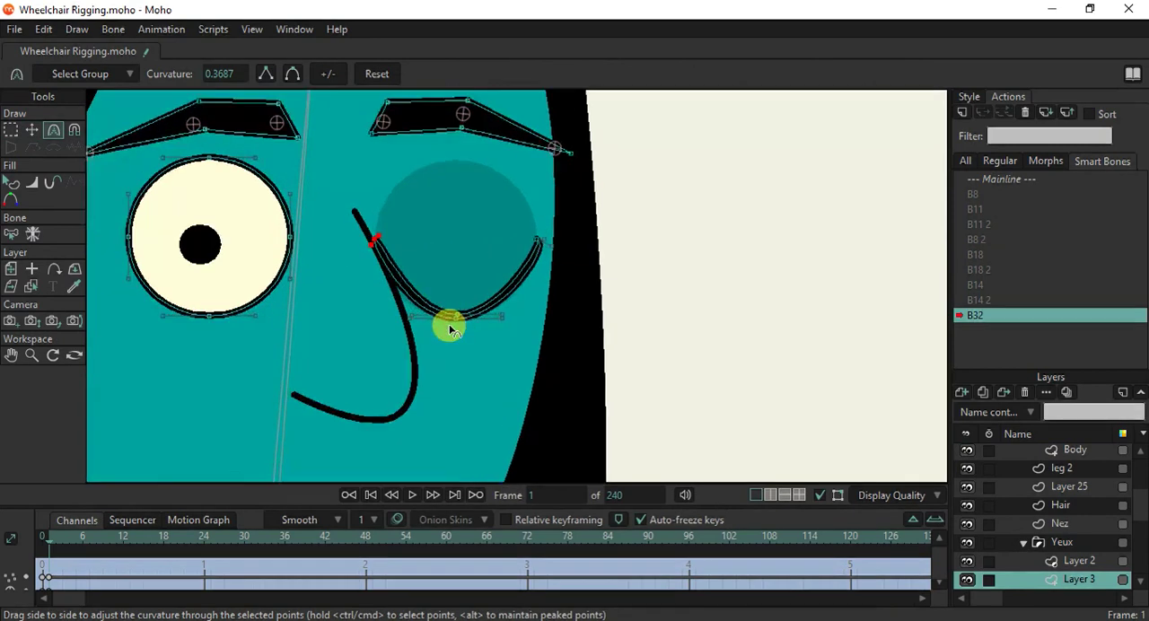
pyautogui.moveTo(459, 313); pyautogui.dragTo(392, 282)
pyautogui.scroll(-1, 392, 282)
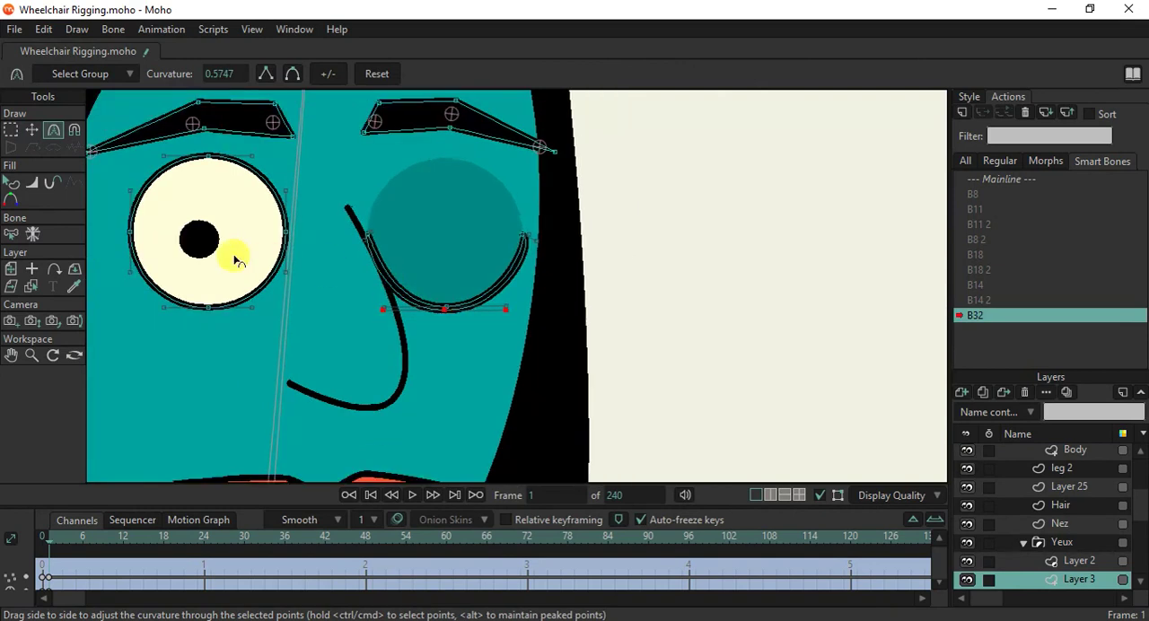
# Close the eye nearer the ear by moving the top point of its white down to the bottom edge.
pyautogui.click(34, 130)
pyautogui.moveTo(234, 205); pyautogui.dragTo(357, 200)
pyautogui.moveTo(329, 154); pyautogui.dragTo(328, 302)
# Curve the side and lower points of the ear-side eye to form a rounded closed lid without white showing.
pyautogui.press('c')
pyautogui.moveTo(401, 226)
pyautogui.mouseDown()
pyautogui.moveTo(441, 249)
pyautogui.moveTo(419, 238)
pyautogui.mouseUp()
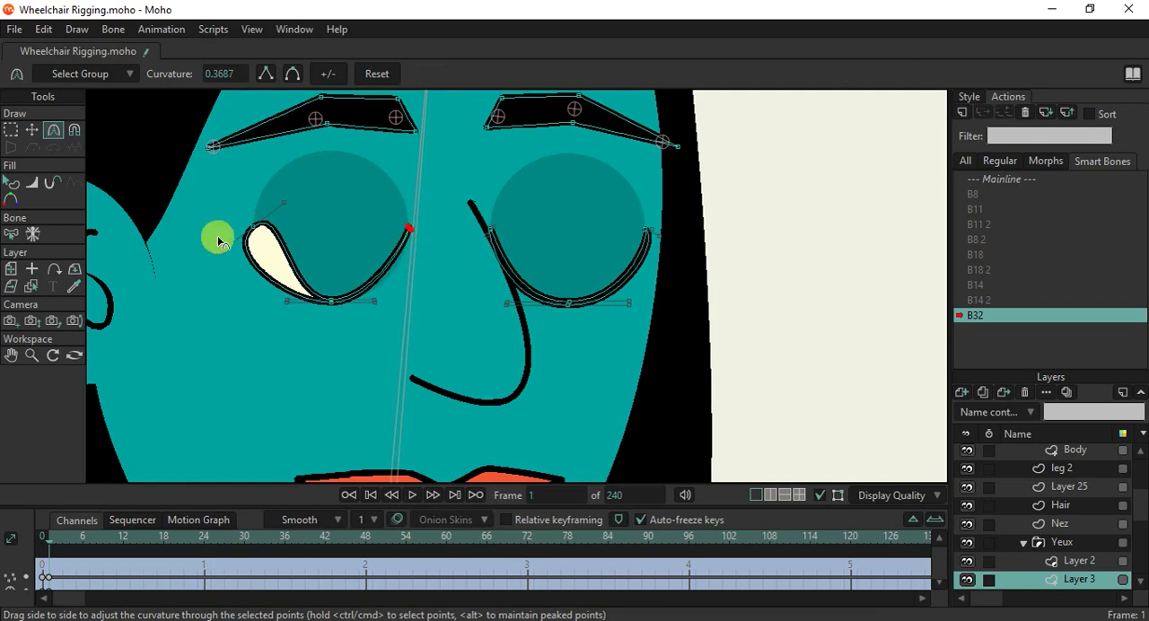
pyautogui.moveTo(223, 248); pyautogui.dragTo(256, 224)
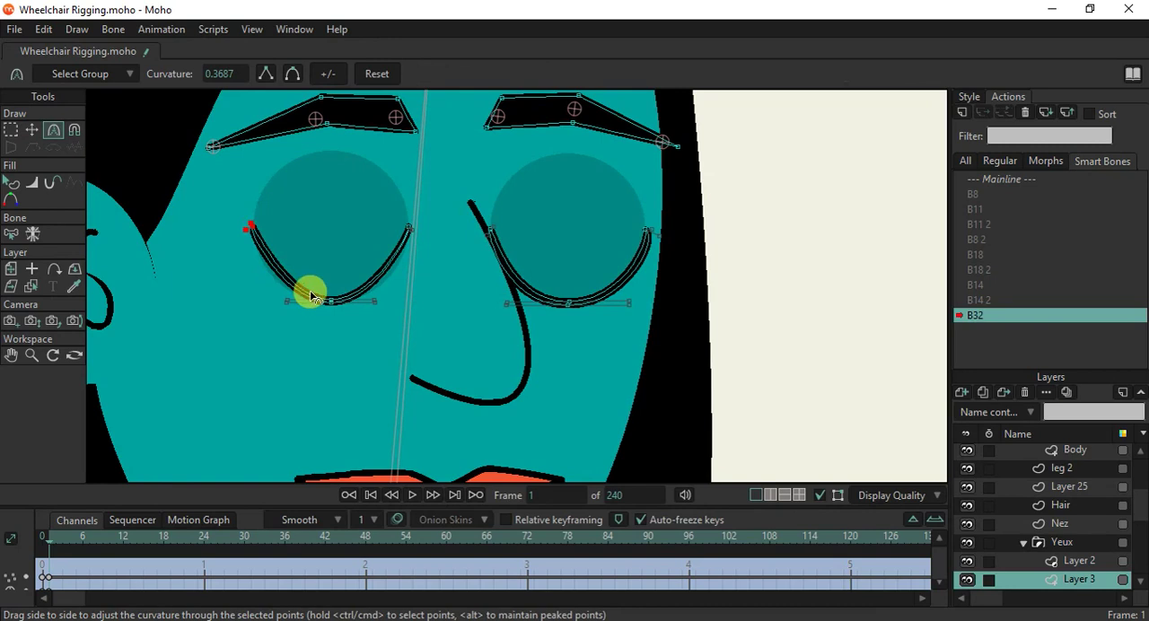
pyautogui.moveTo(323, 299); pyautogui.dragTo(482, 323)
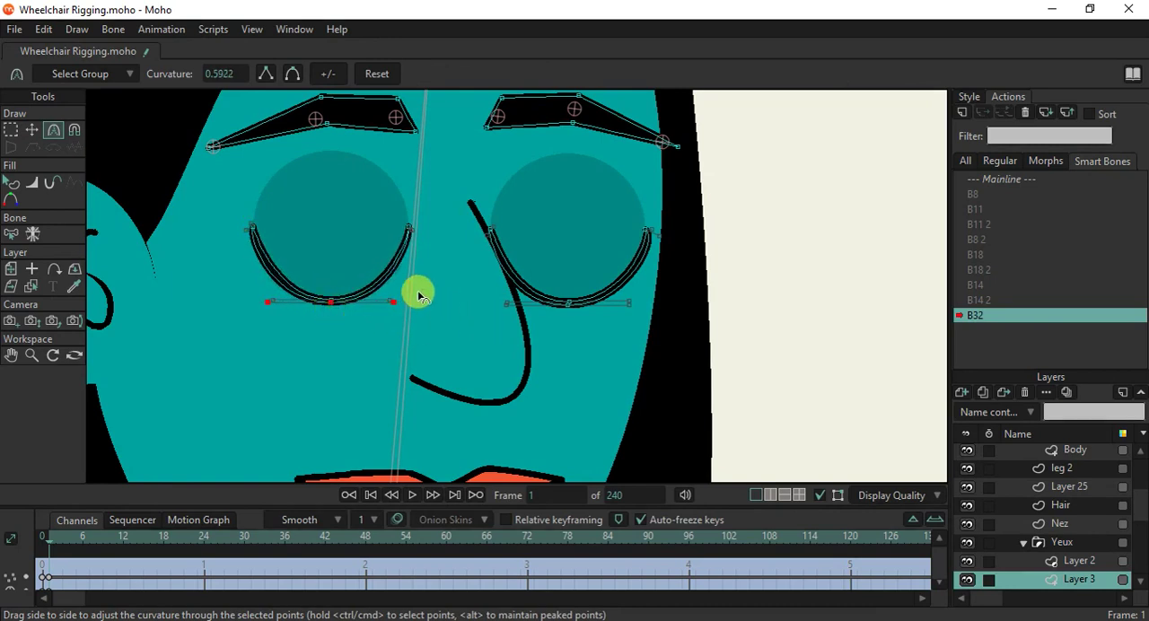
pyautogui.scroll(-3, 418, 289)
pyautogui.scroll(2, 418, 290)
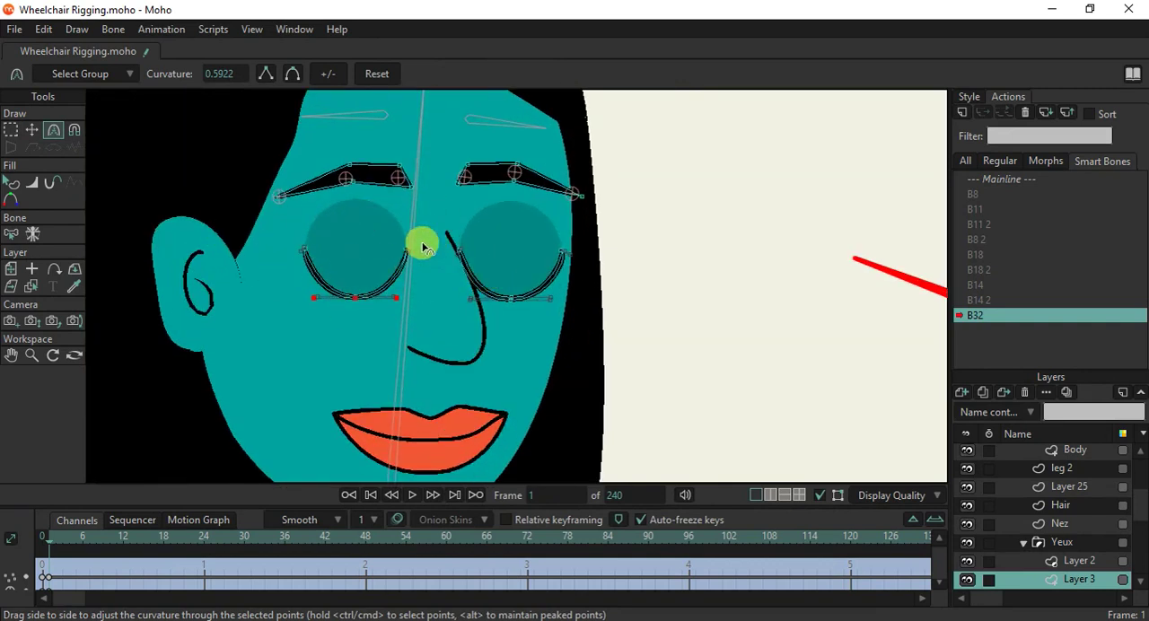
# Select the WheelChair bone layer and lower both eyebrow bones slightly toward the closed eyes.
pyautogui.scroll(5, 1059, 458)
pyautogui.click(1054, 454)
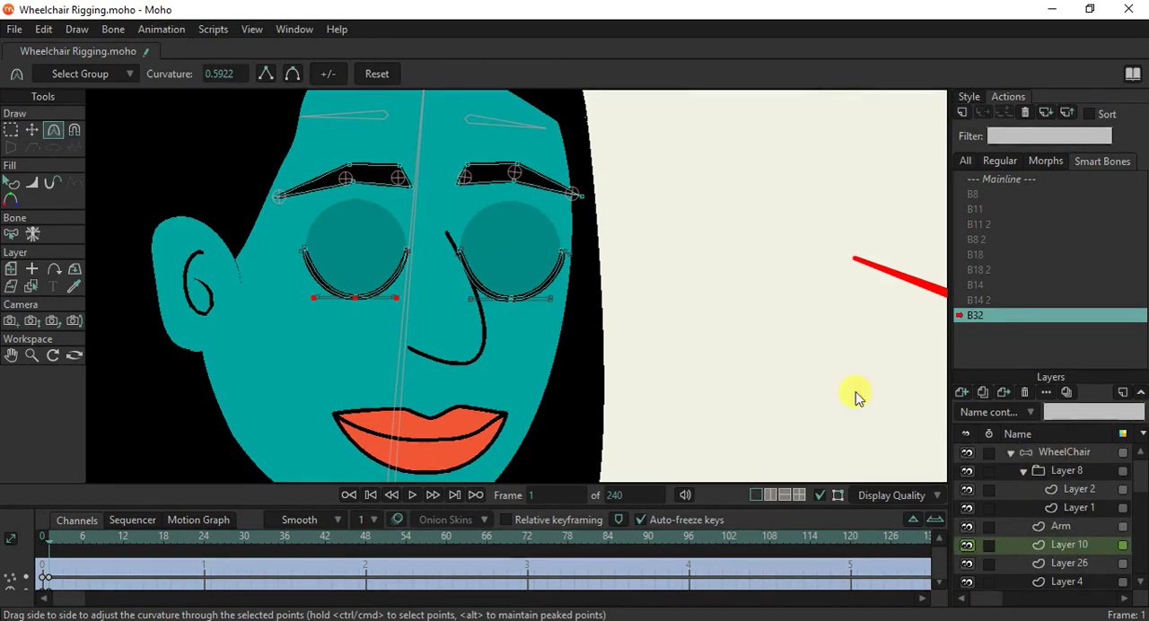
pyautogui.click(34, 128)
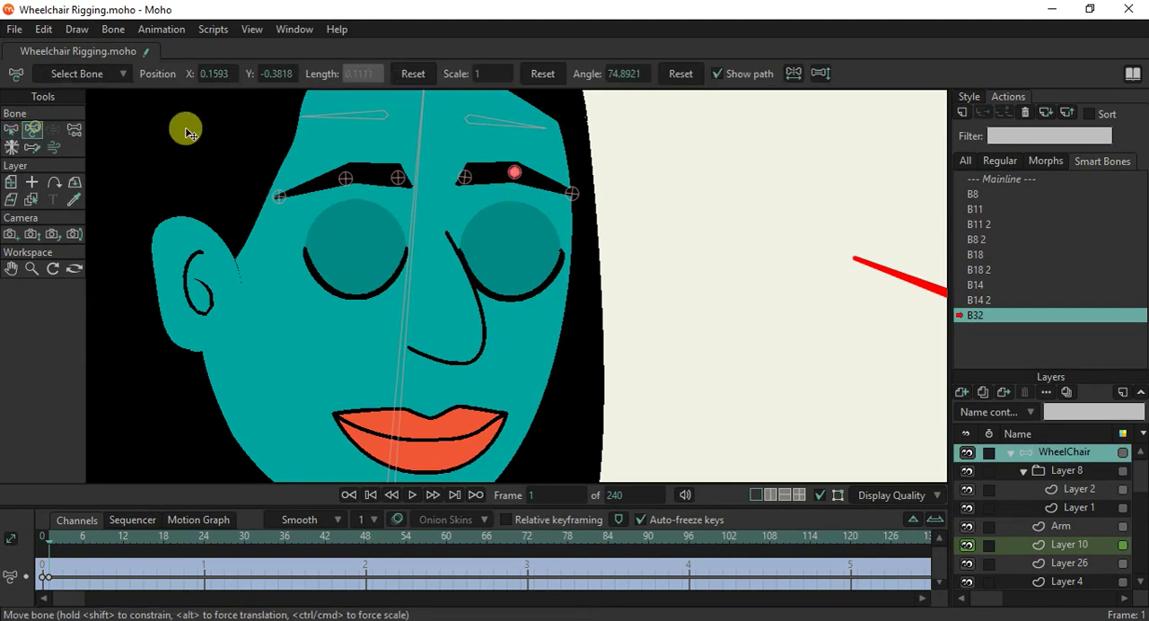
pyautogui.moveTo(475, 126); pyautogui.dragTo(400, 133)
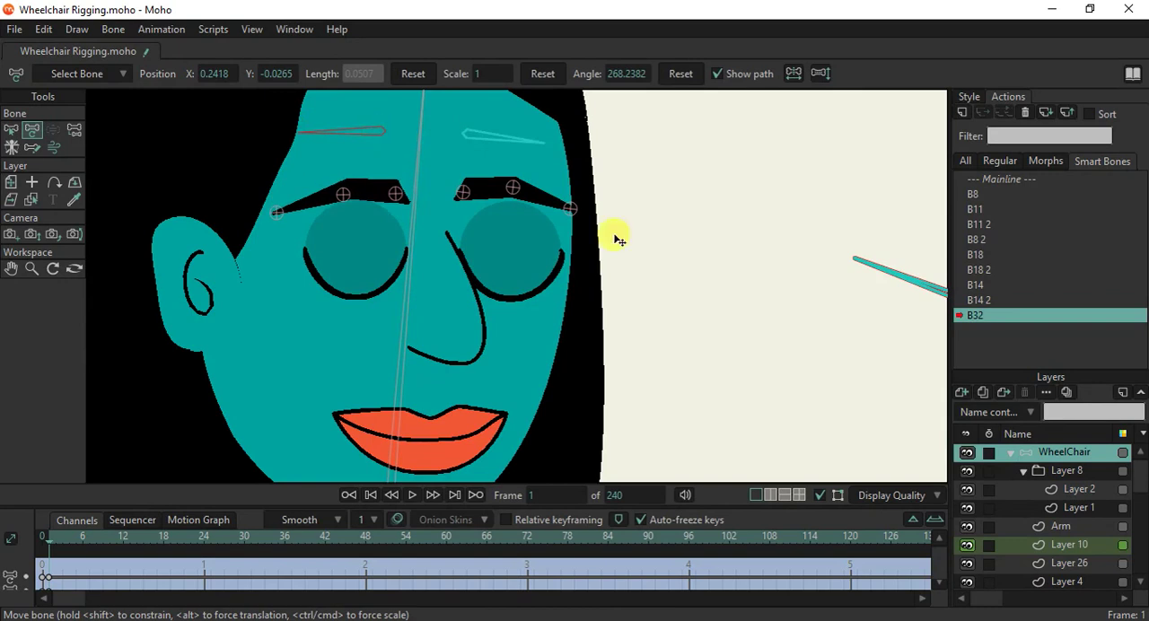
pyautogui.scroll(-3, 592, 260)
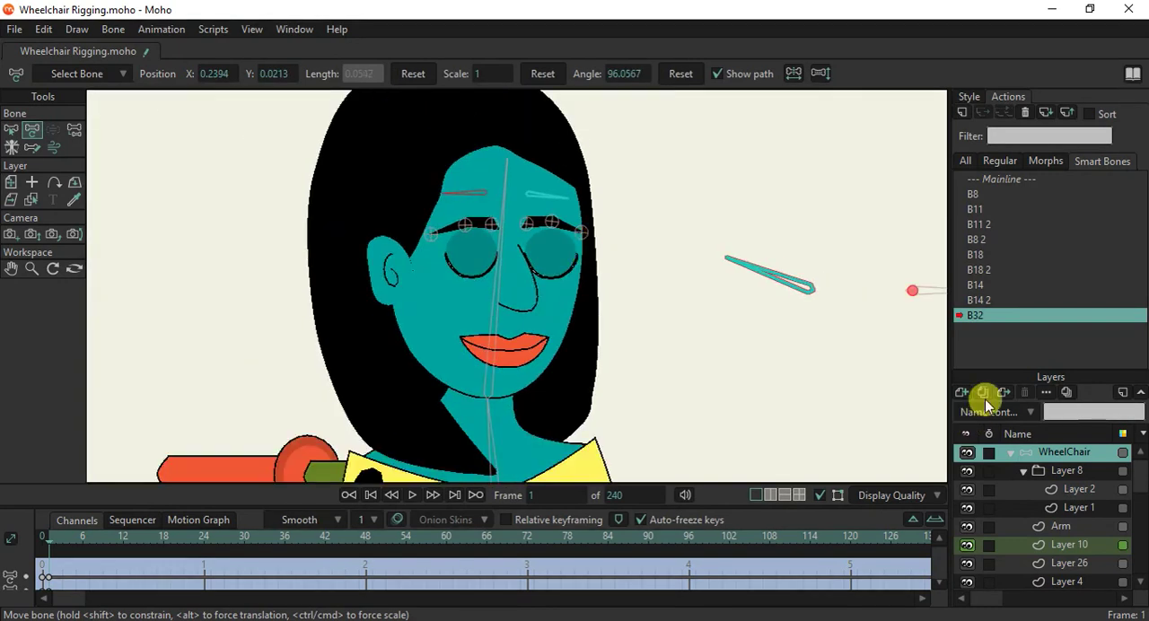
# Return from action B32 to the Mainline and collapse the WheelChair layer.
pyautogui.click(1015, 181)
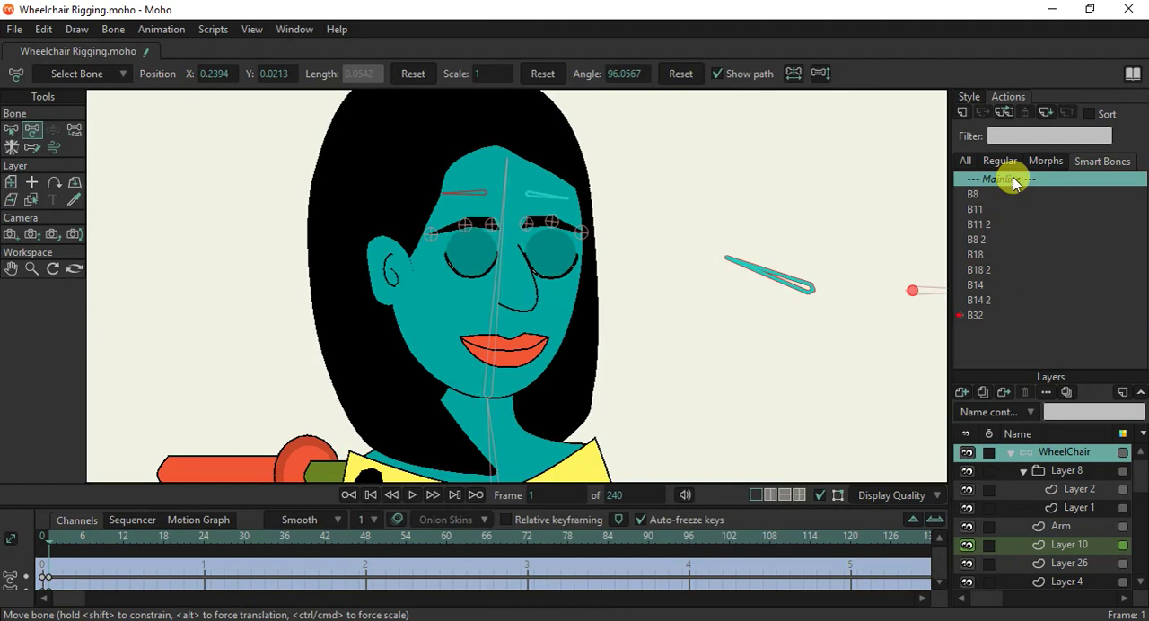
pyautogui.click(1015, 181)
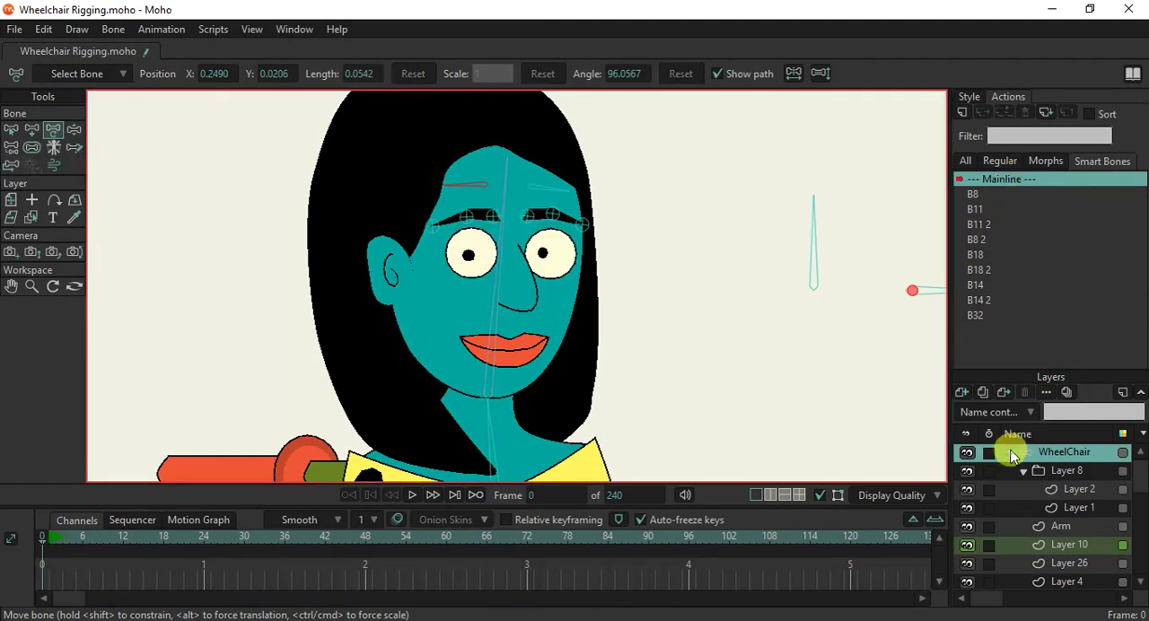
pyautogui.click(1011, 453)
# Test the eye-closing action by manipulating the upright control bone nearest the head.
pyautogui.click(75, 129)
pyautogui.moveTo(810, 226); pyautogui.dragTo(771, 239)
pyautogui.scroll(-2, 646, 270)
pyautogui.scroll(-2, 644, 269)
pyautogui.scroll(4, 720, 264)
pyautogui.scroll(-2, 695, 268)
pyautogui.scroll(-1, 698, 270)
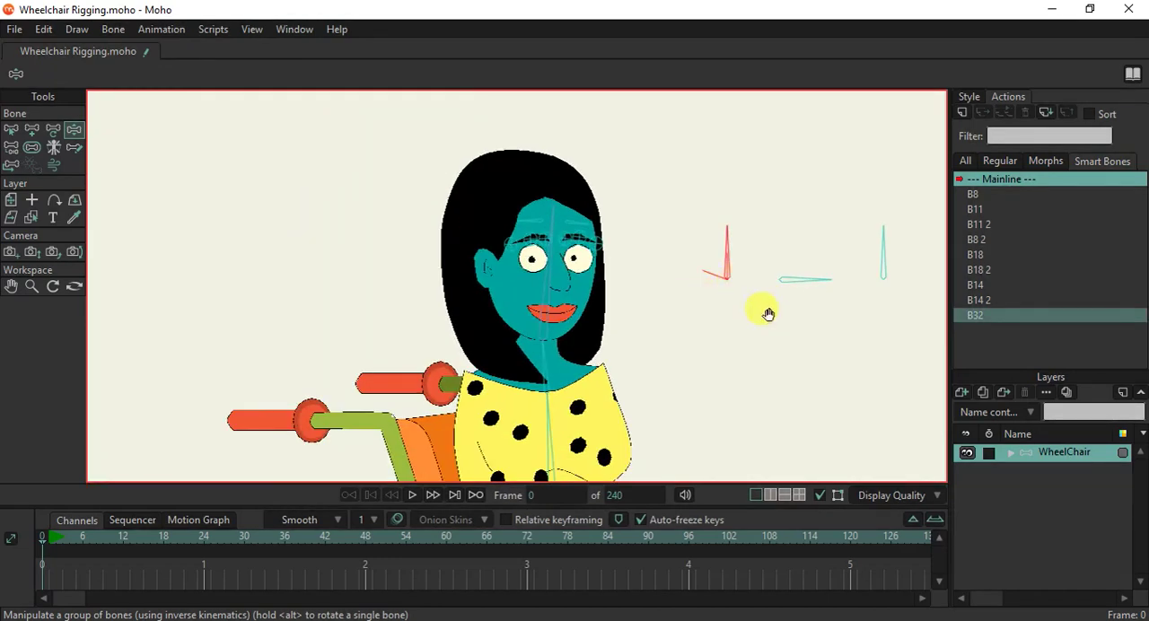
# Create smart bone action B30 for the horizontal control bone and rotate the bone upward to its angle limit.
pyautogui.moveTo(767, 308); pyautogui.dragTo(723, 347)
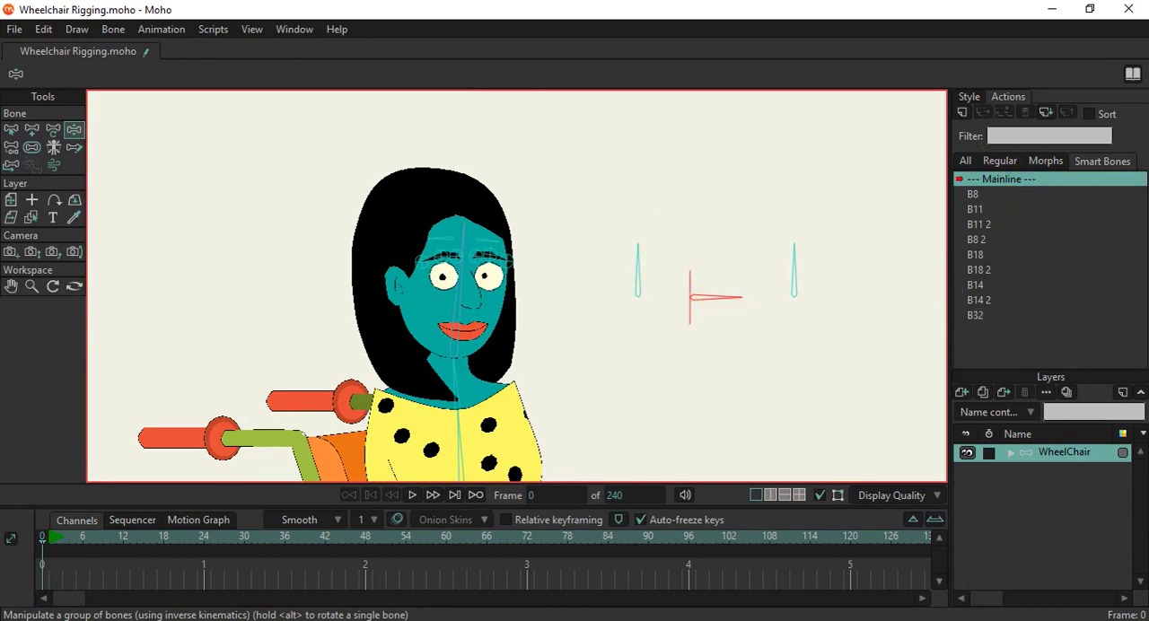
pyautogui.click(962, 112)
pyautogui.click(592, 373)
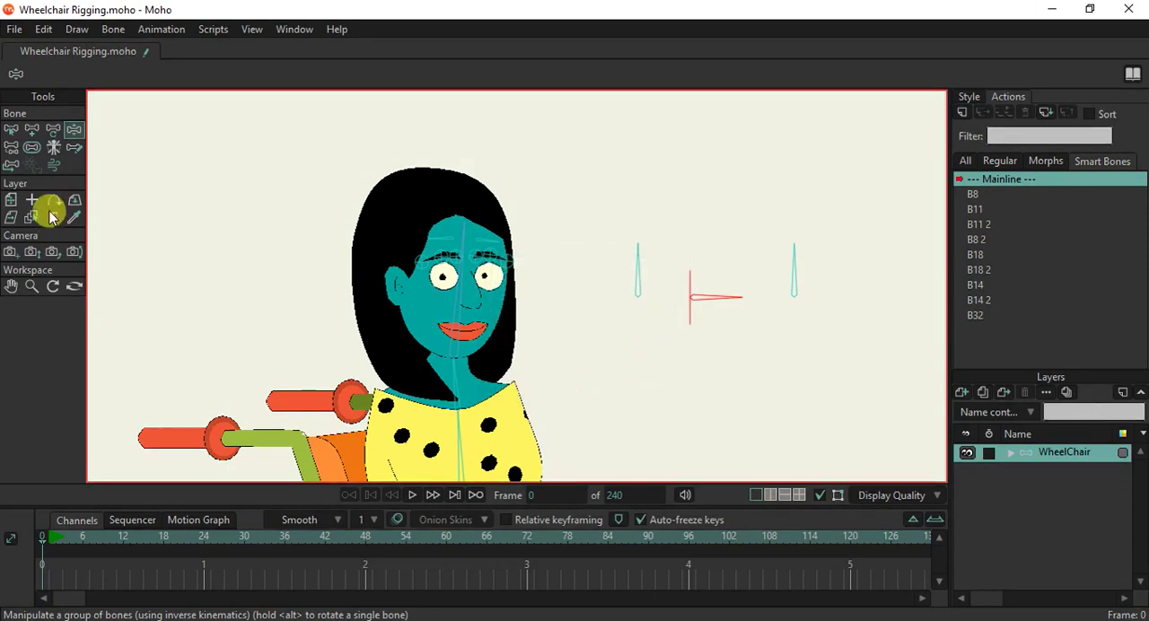
pyautogui.click(32, 132)
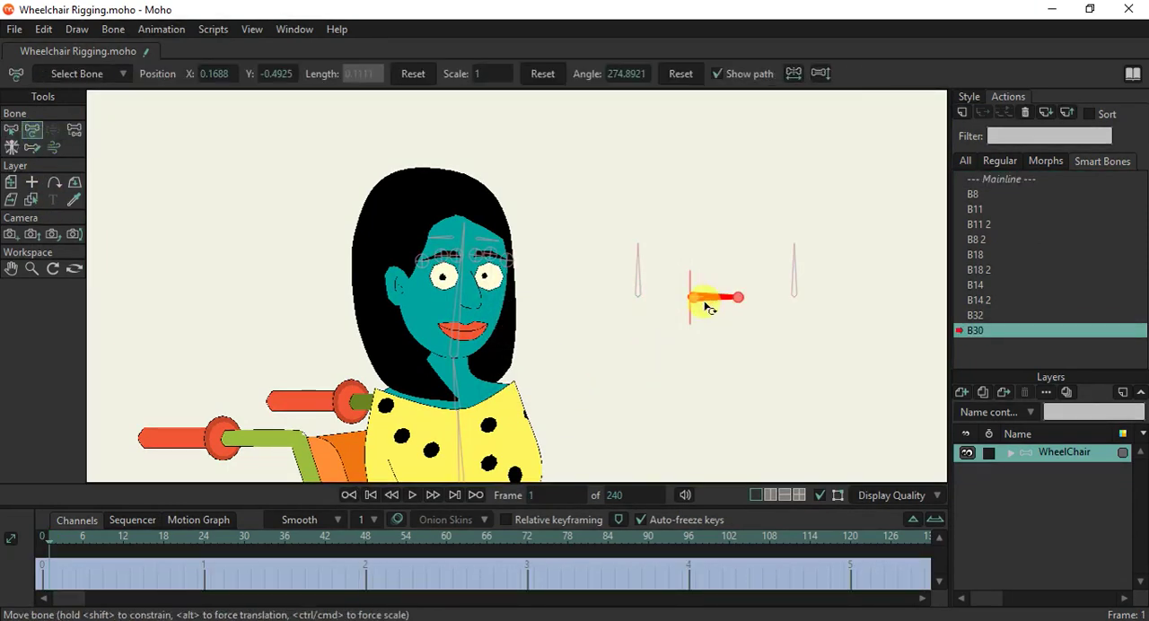
pyautogui.moveTo(705, 307); pyautogui.dragTo(680, 219)
# Select the points of both pupils on Layer 2 and move them up to the top of the eyes.
pyautogui.scroll(4, 529, 247)
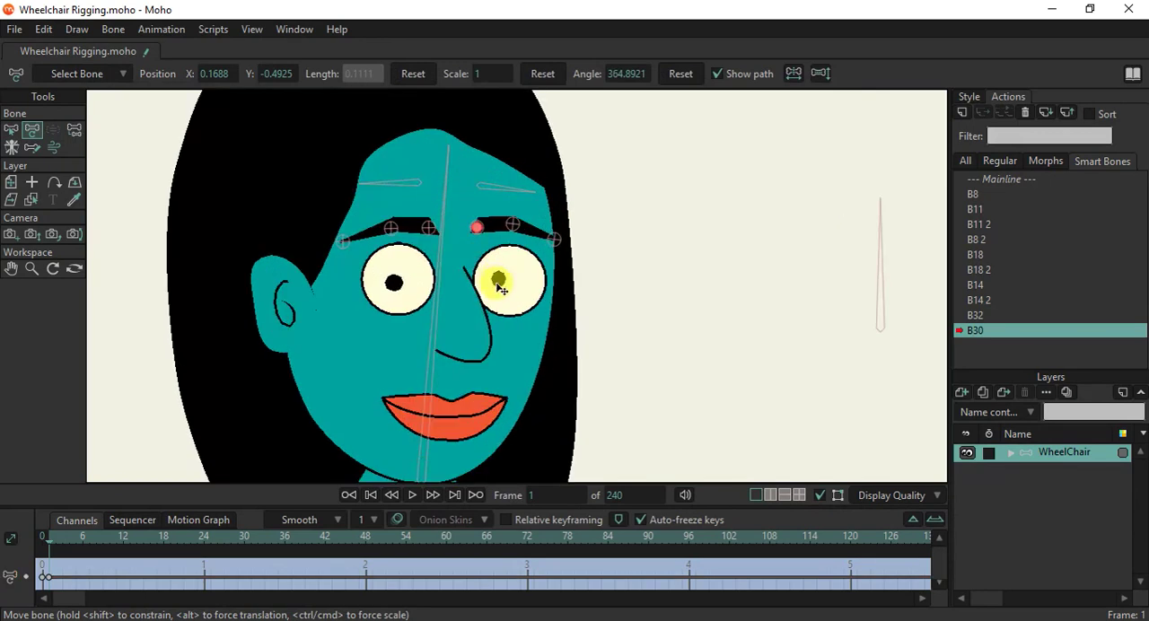
pyautogui.keyDown('alt'); pyautogui.rightClick(498, 286); pyautogui.keyUp('alt')
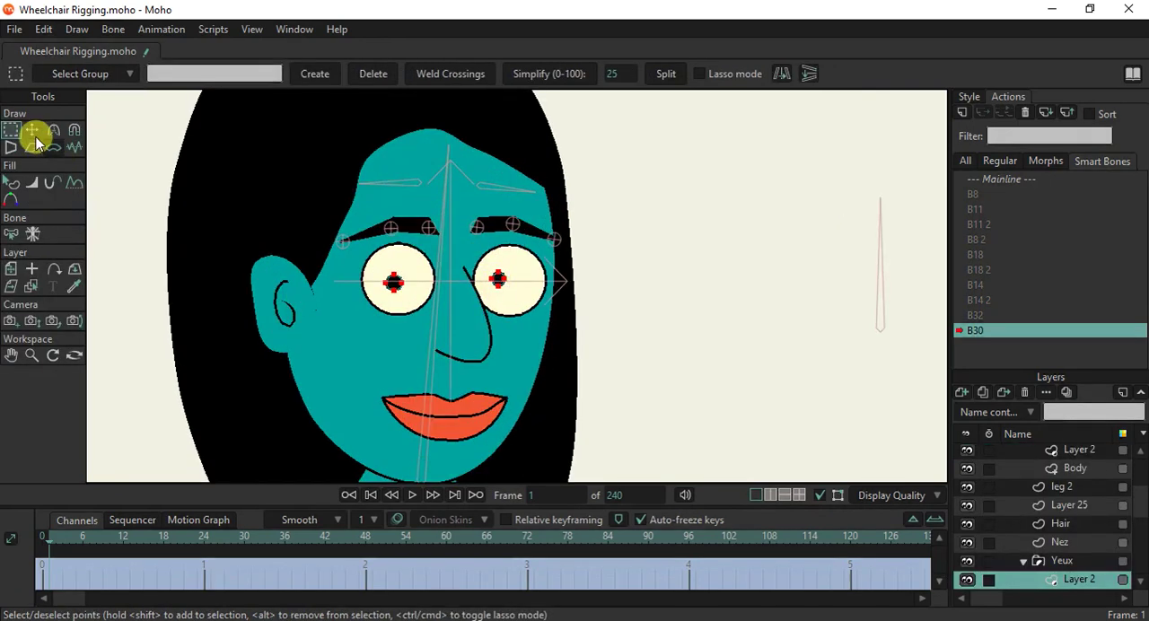
pyautogui.click(34, 134)
pyautogui.scroll(2, 458, 280)
pyautogui.moveTo(460, 287); pyautogui.dragTo(551, 239)
# Reposition each pupil individually so both sit level and centred against the upper edges of the eye whites.
pyautogui.keyDown('ctrl'); pyautogui.click(527, 232); pyautogui.keyUp('ctrl')
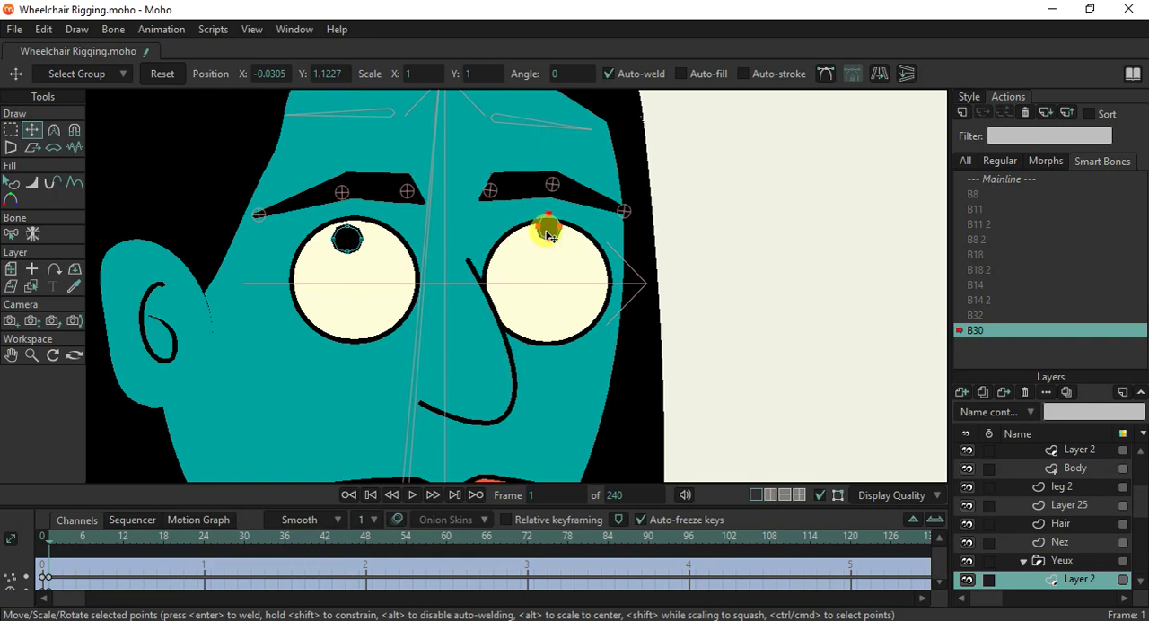
pyautogui.click(348, 237)
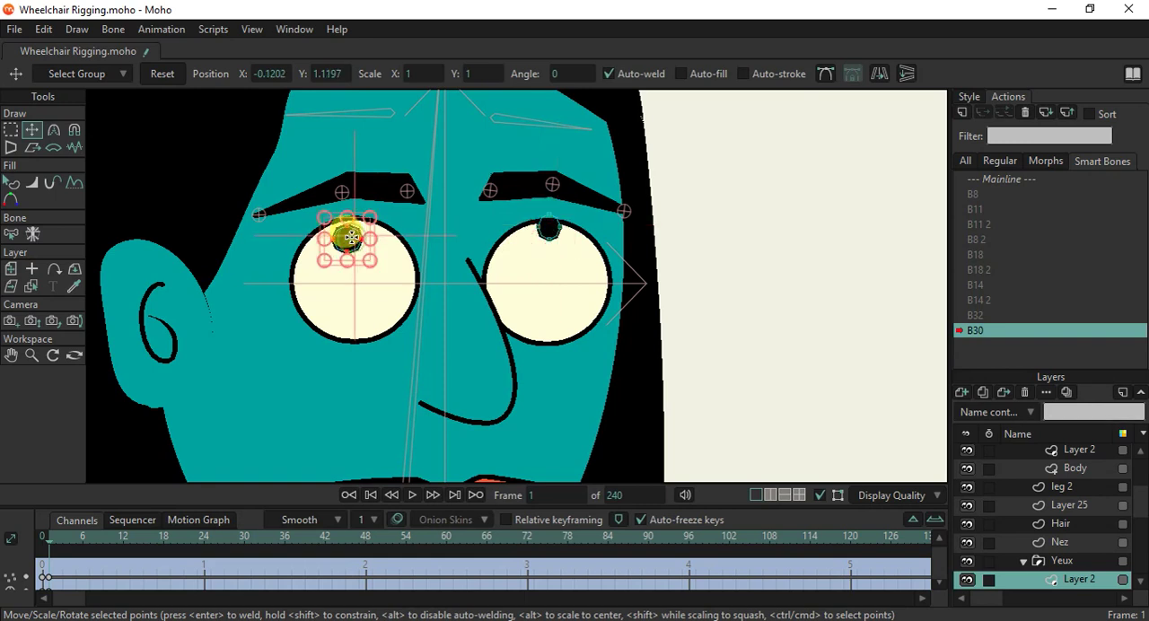
pyautogui.moveTo(341, 247); pyautogui.dragTo(342, 241)
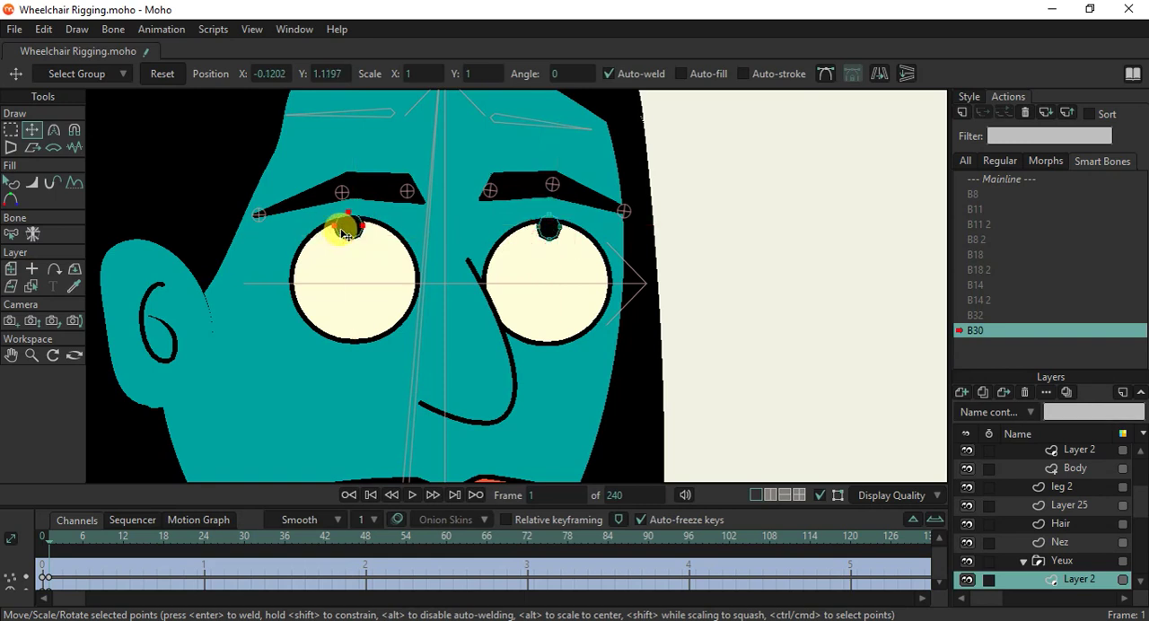
pyautogui.moveTo(558, 230); pyautogui.dragTo(566, 229)
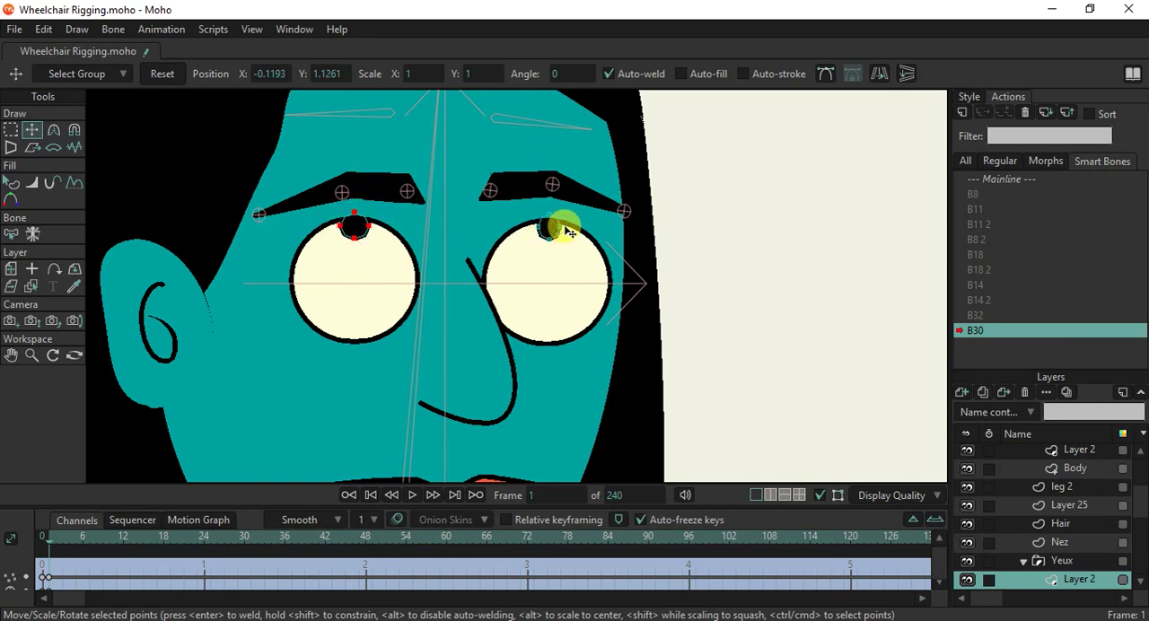
pyautogui.click(561, 232)
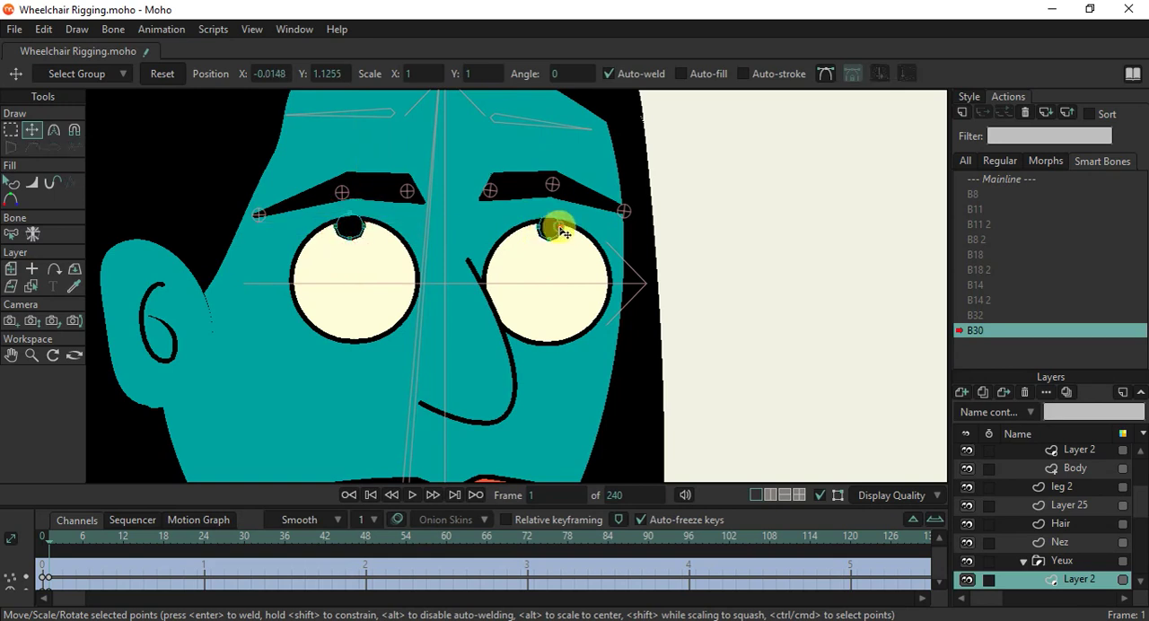
pyautogui.click(554, 231)
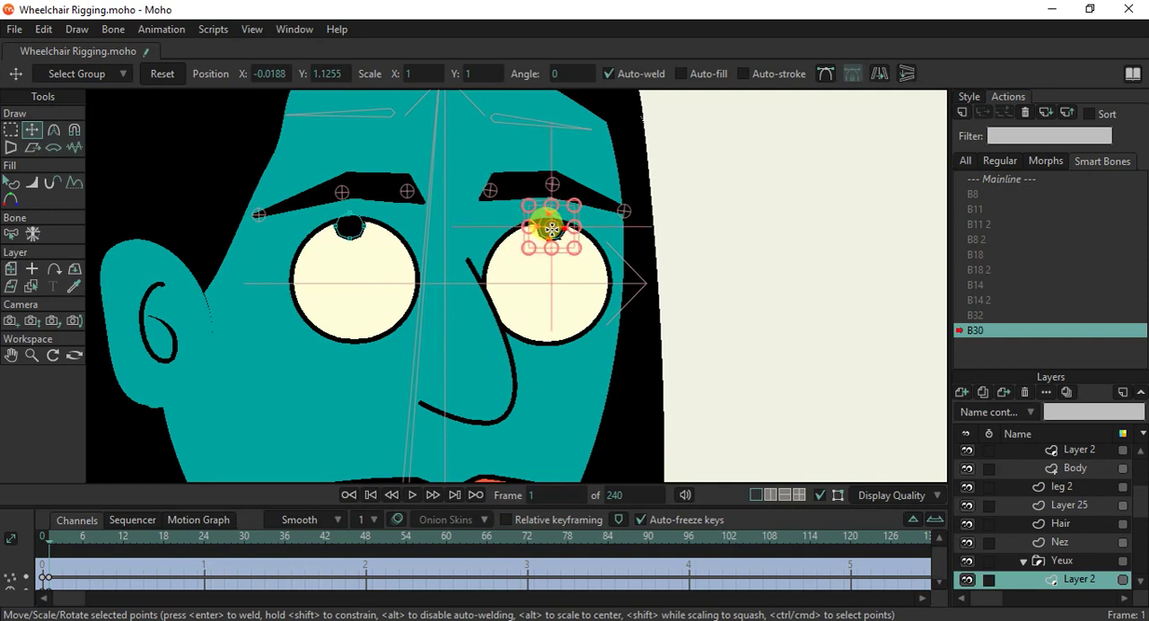
pyautogui.scroll(-5, 550, 228)
pyautogui.scroll(4, 551, 228)
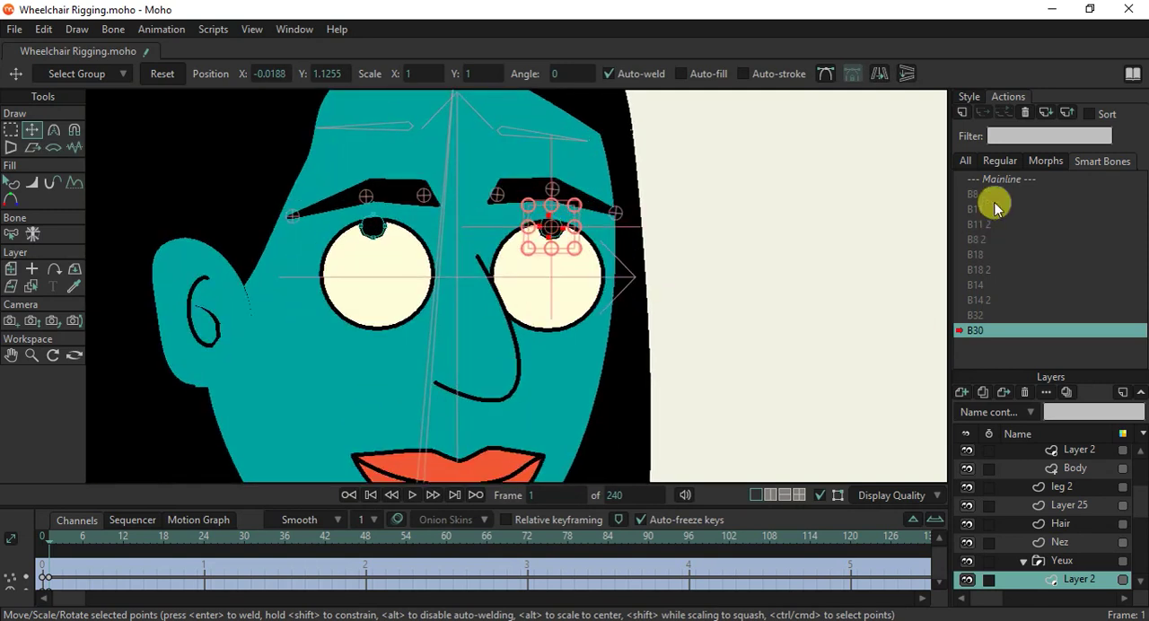
# Return to Mainline, create smart bone action B30 2 for the horizontal control bone and rotate the bone downward to its angle limit.
pyautogui.click(1002, 179)
pyautogui.scroll(-1, 824, 321)
pyautogui.scroll(-2, 824, 322)
pyautogui.moveTo(810, 338); pyautogui.dragTo(598, 320)
pyautogui.scroll(5, 1054, 472)
pyautogui.scroll(4, 1055, 472)
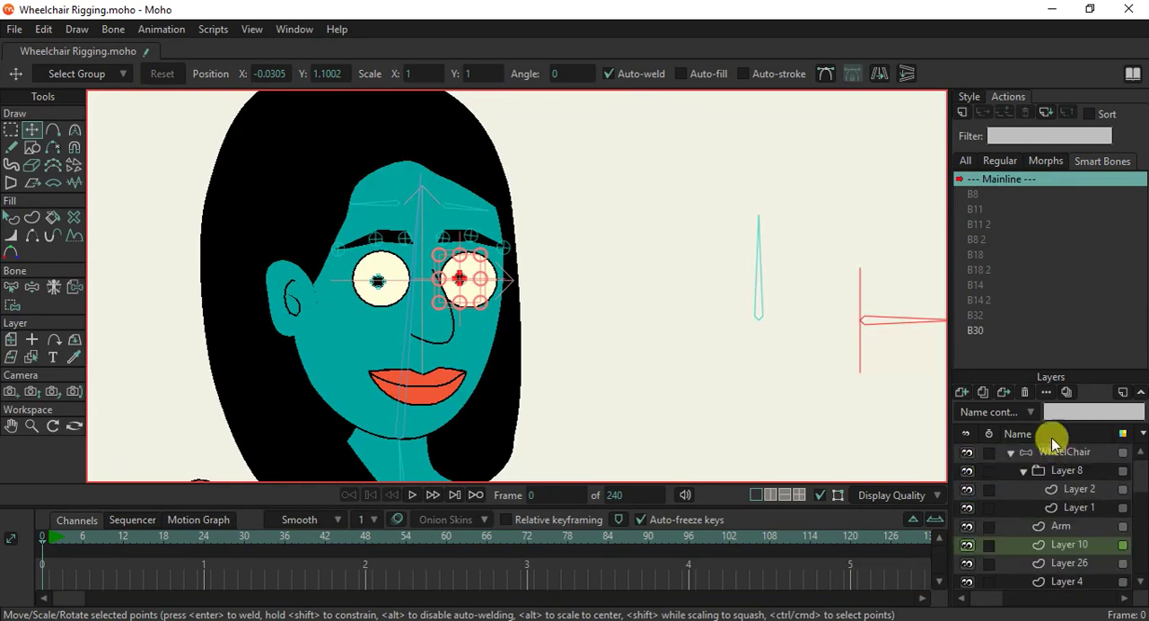
pyautogui.click(1058, 452)
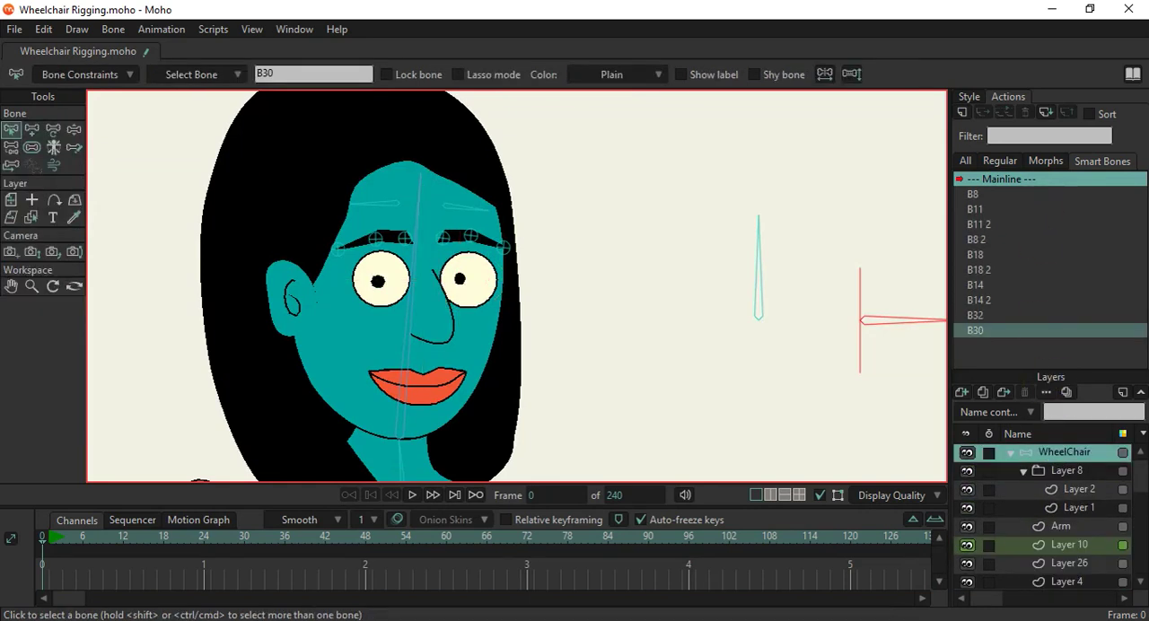
pyautogui.click(961, 112)
pyautogui.click(577, 374)
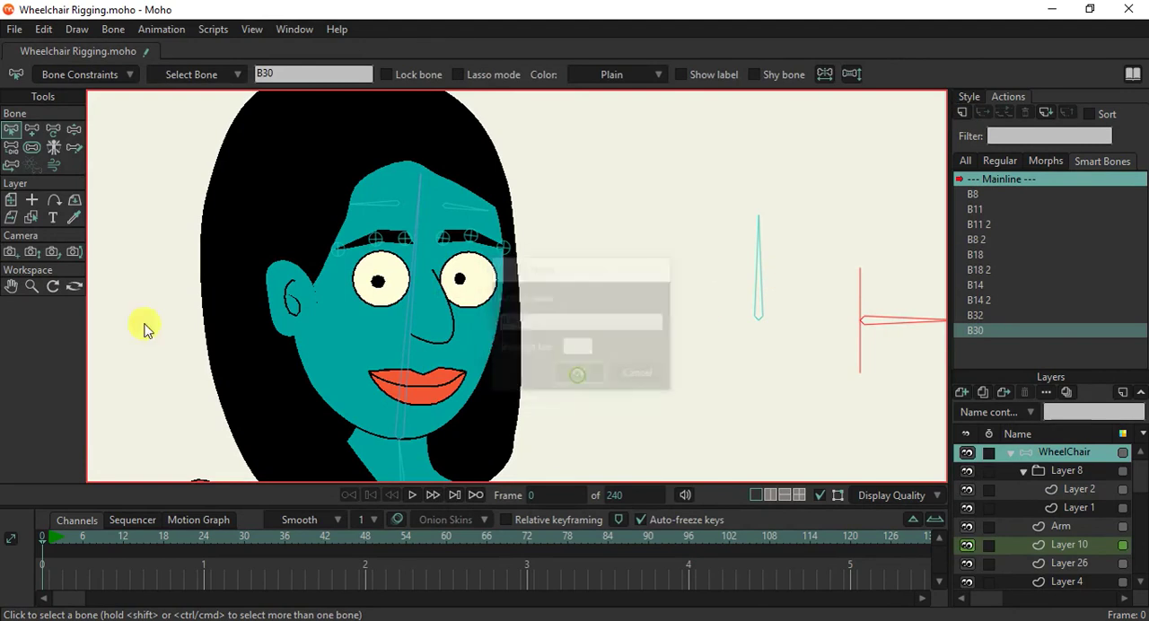
pyautogui.click(32, 129)
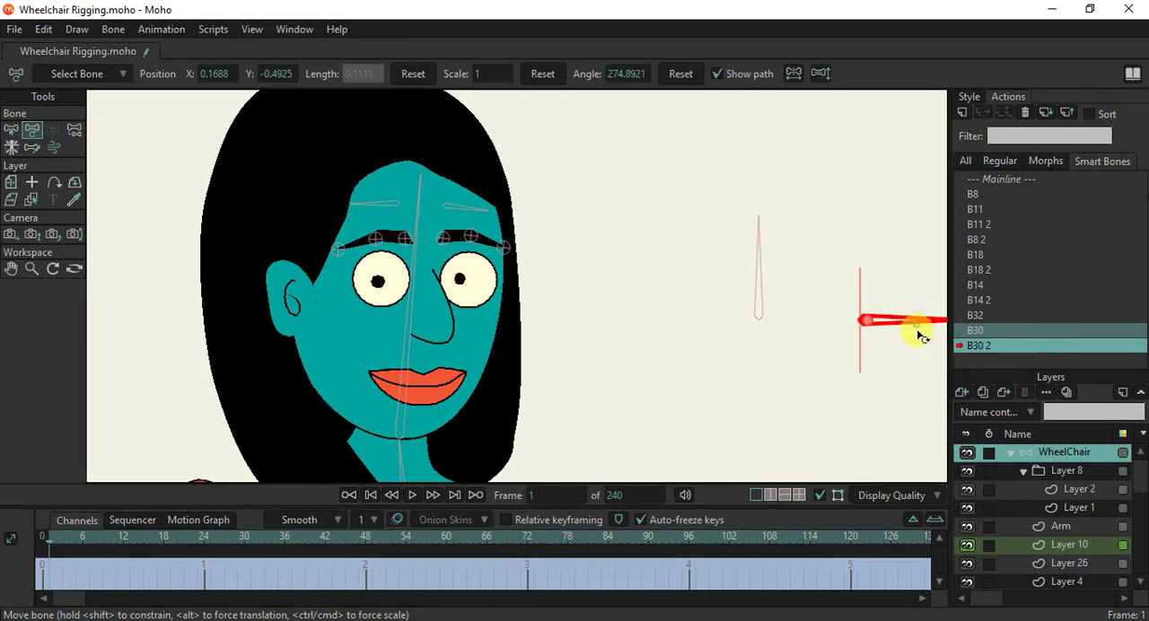
pyautogui.moveTo(917, 334); pyautogui.dragTo(889, 399)
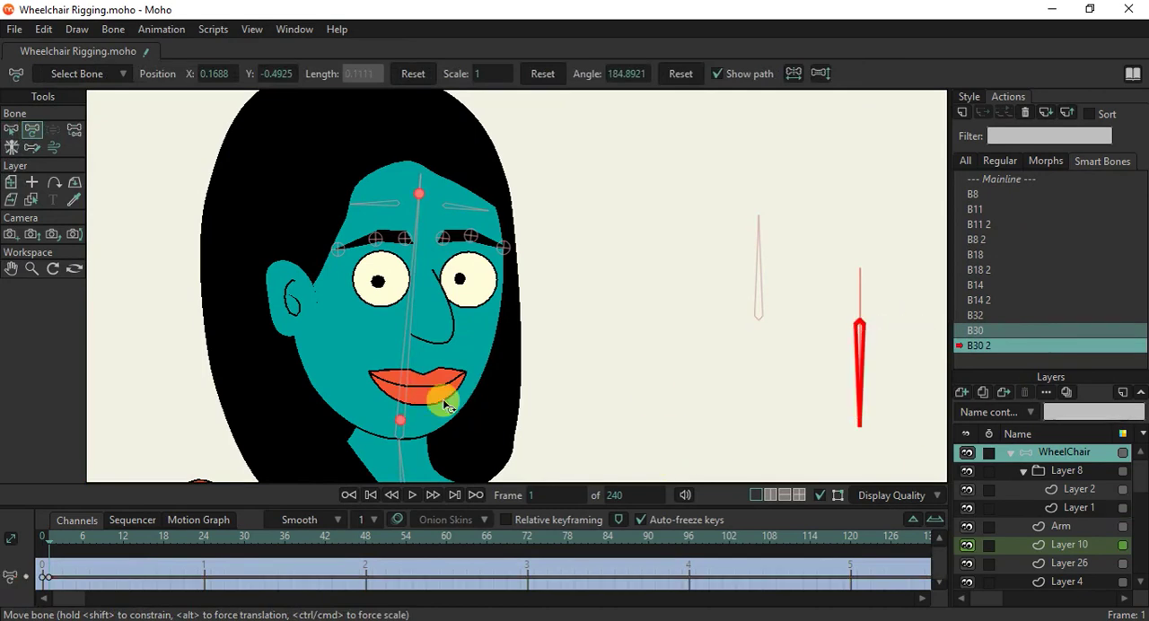
# Select the points of both pupils on Layer 2 and move them down to the lower edges of the eyes.
pyautogui.keyDown('ctrl'); pyautogui.keyDown('alt'); pyautogui.click(459, 284); pyautogui.keyUp('alt'); pyautogui.keyUp('ctrl')
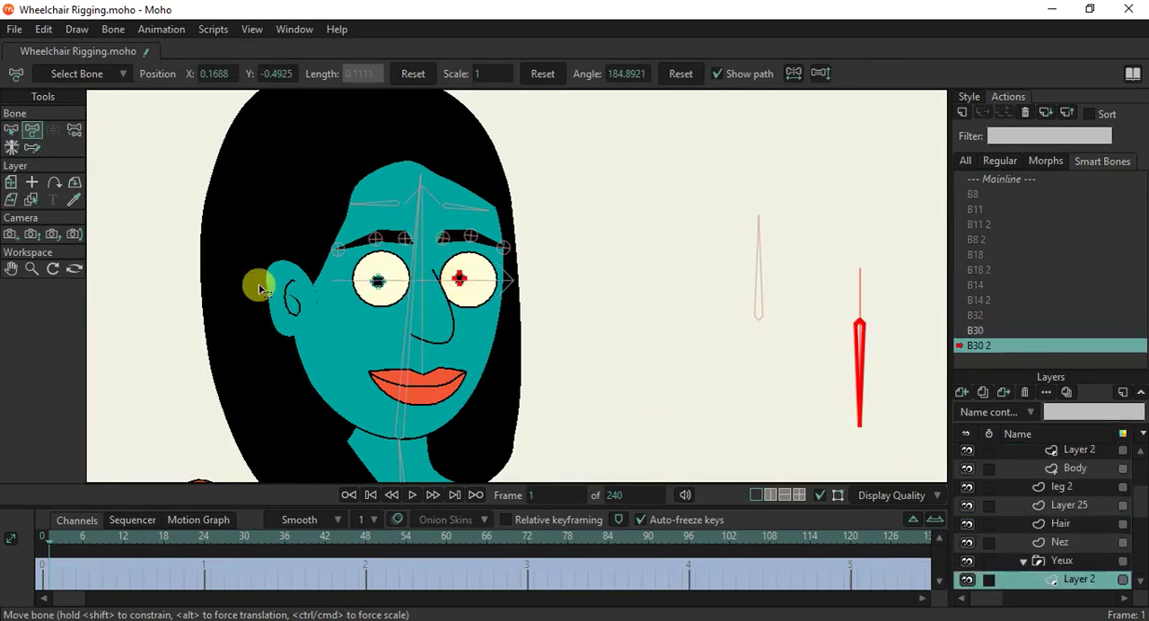
pyautogui.click(32, 129)
pyautogui.hotkey('ctrl', 'a')
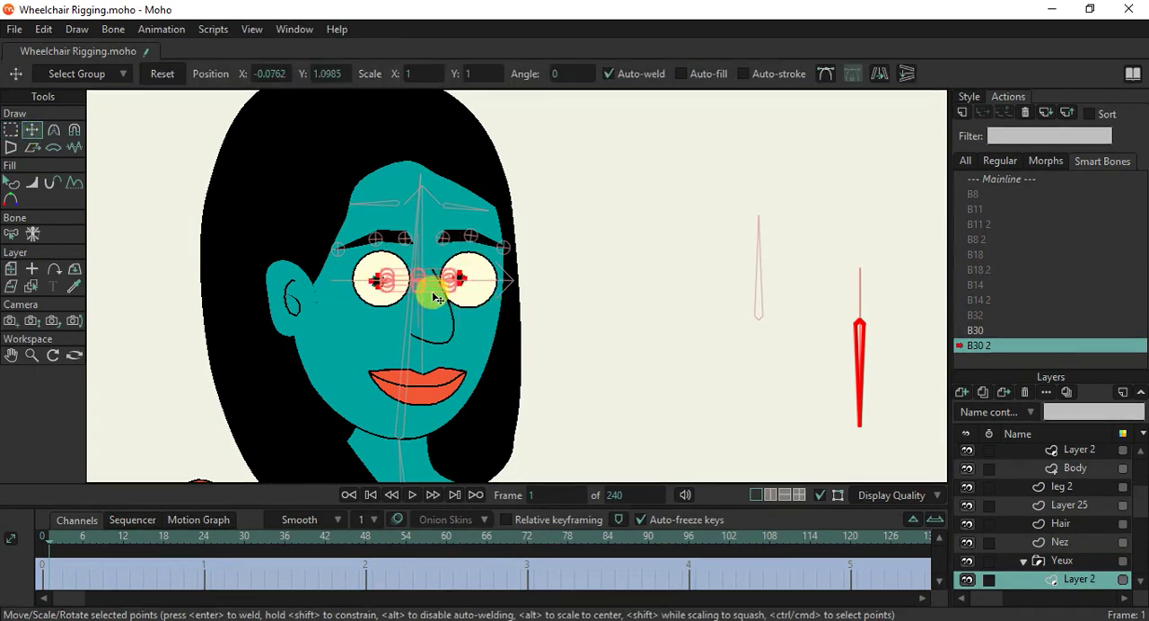
pyautogui.scroll(3, 387, 288)
pyautogui.moveTo(441, 278); pyautogui.dragTo(441, 323)
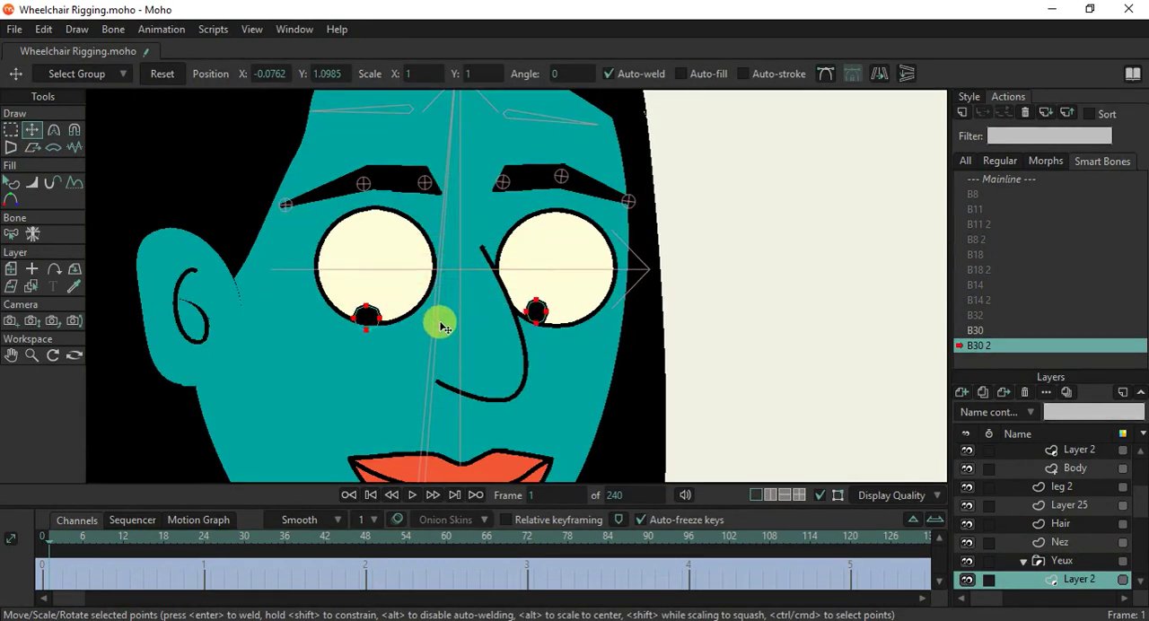
# Shift the right-hand pupil sideways so it sits centred against the lower edge of its eye white.
pyautogui.click(534, 310)
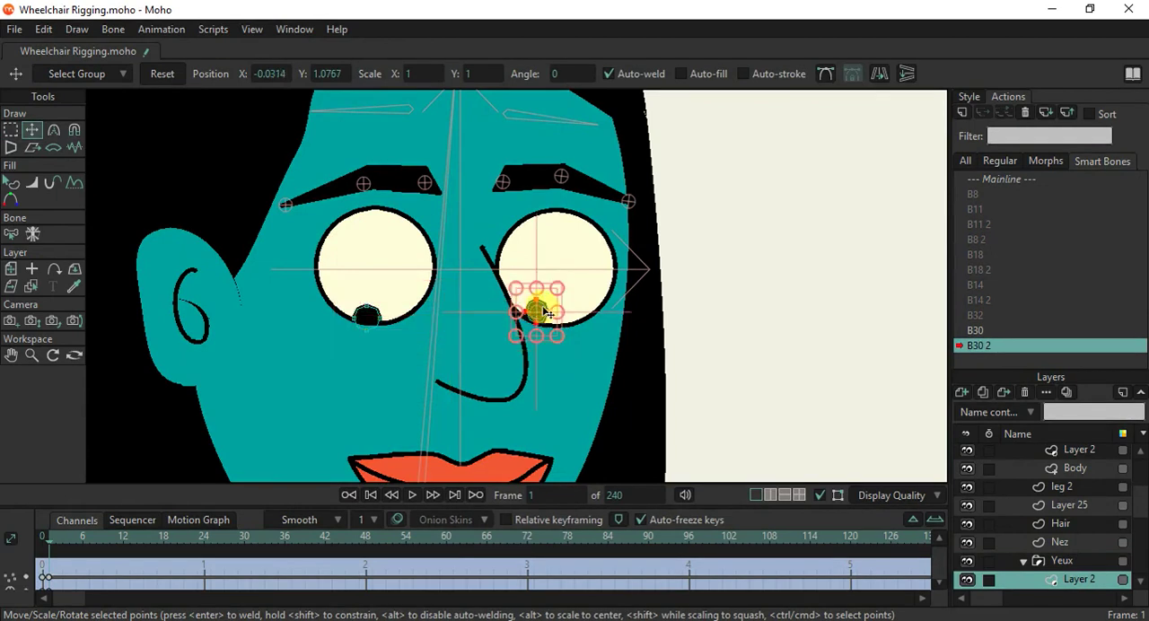
pyautogui.moveTo(536, 310); pyautogui.dragTo(569, 312)
pyautogui.scroll(-4, 571, 316)
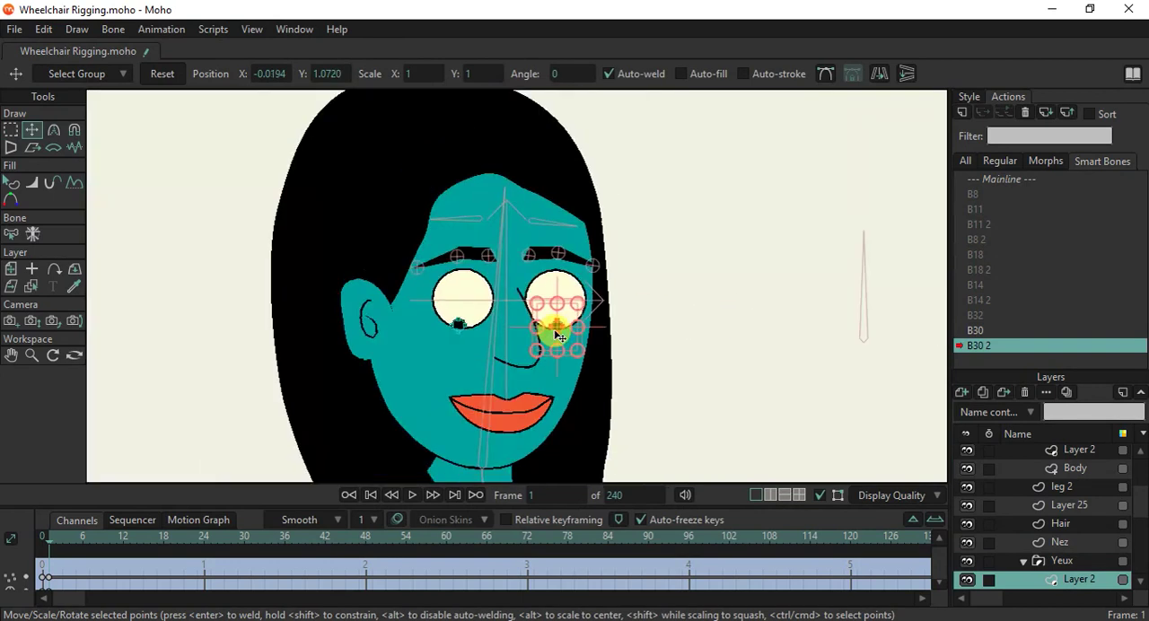
# Return to Mainline, create smart bone action B31 for the upright control bone farthest from the head and rotate it right to its limit.
pyautogui.click(999, 180)
pyautogui.doubleClick(999, 180)
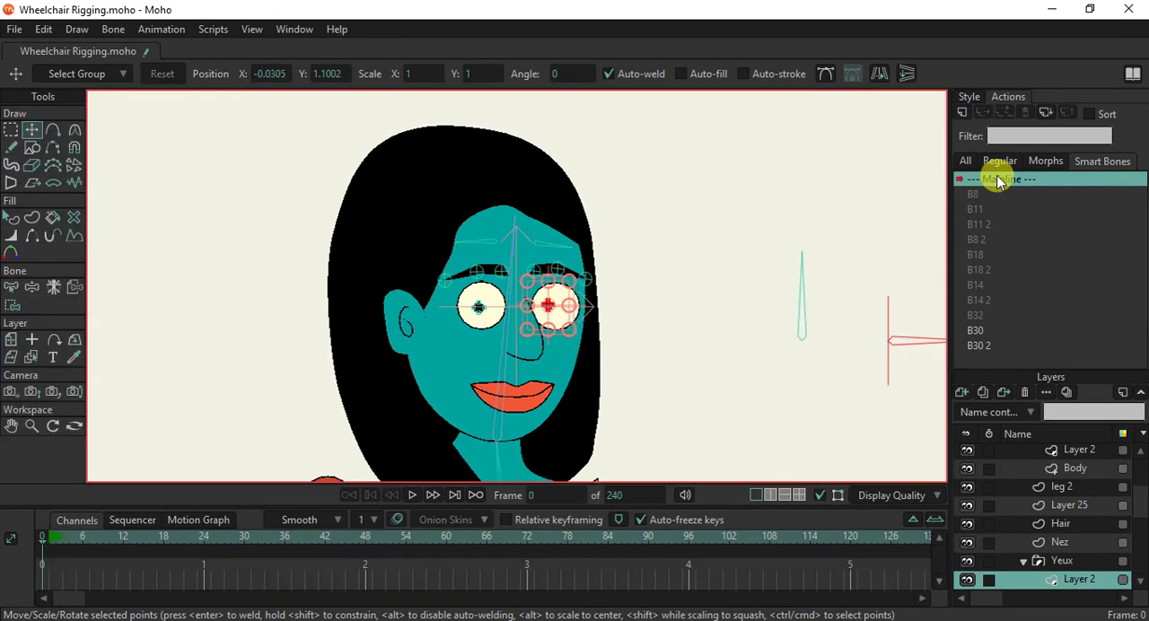
pyautogui.scroll(-2, 731, 335)
pyautogui.moveTo(716, 357); pyautogui.dragTo(545, 363)
pyautogui.scroll(2, 1074, 511)
pyautogui.scroll(3, 1074, 511)
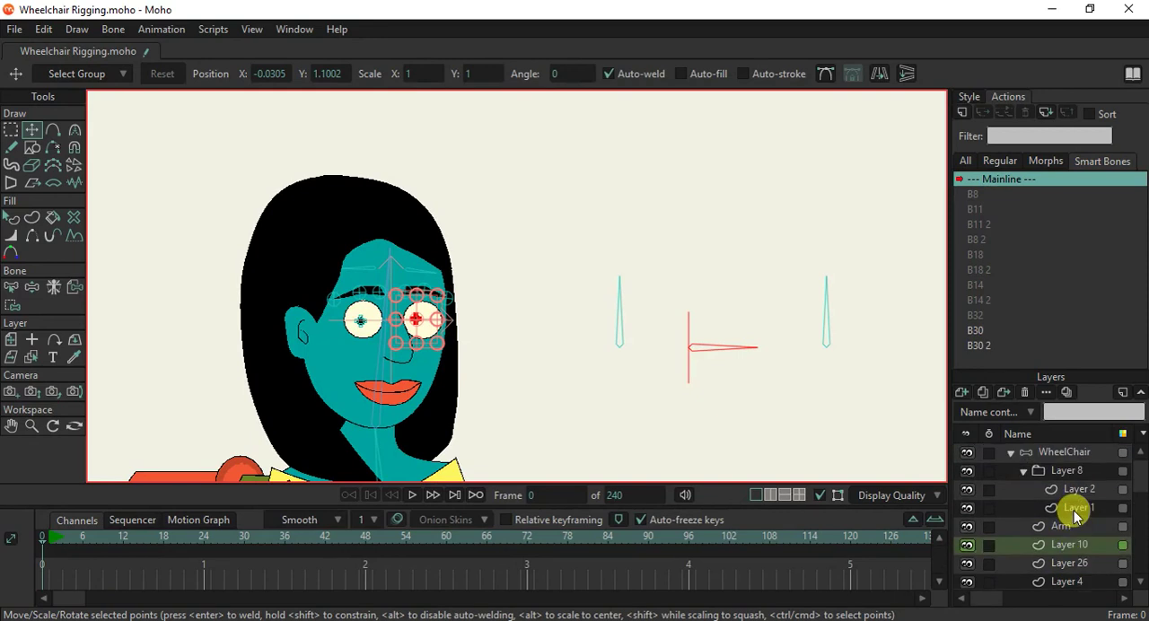
pyautogui.click(1051, 454)
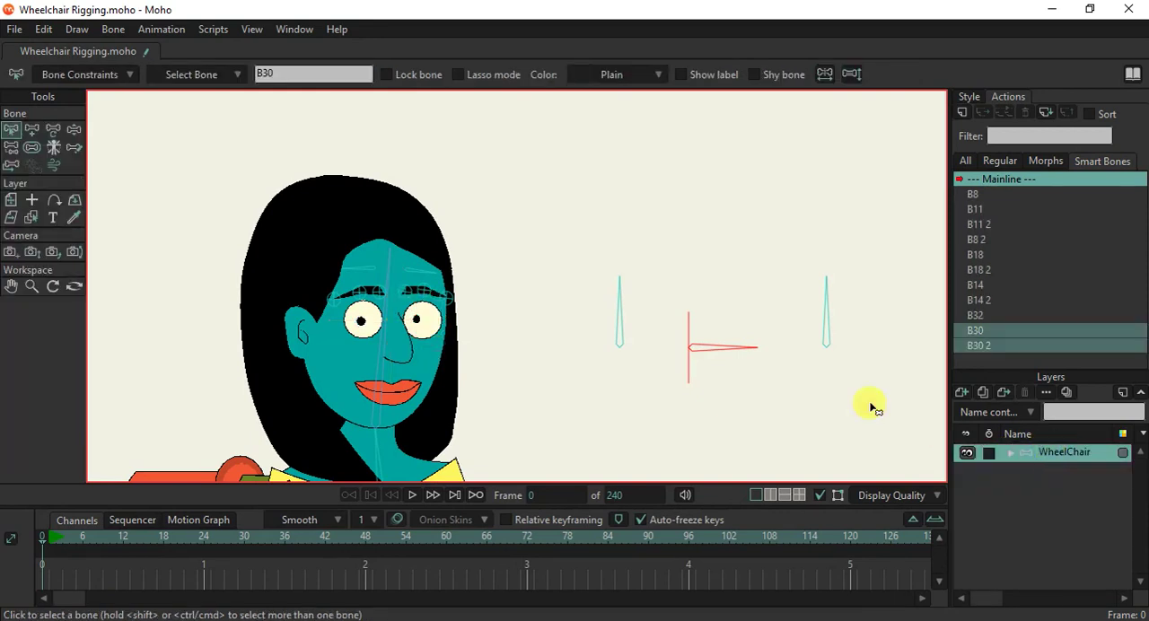
pyautogui.click(826, 324)
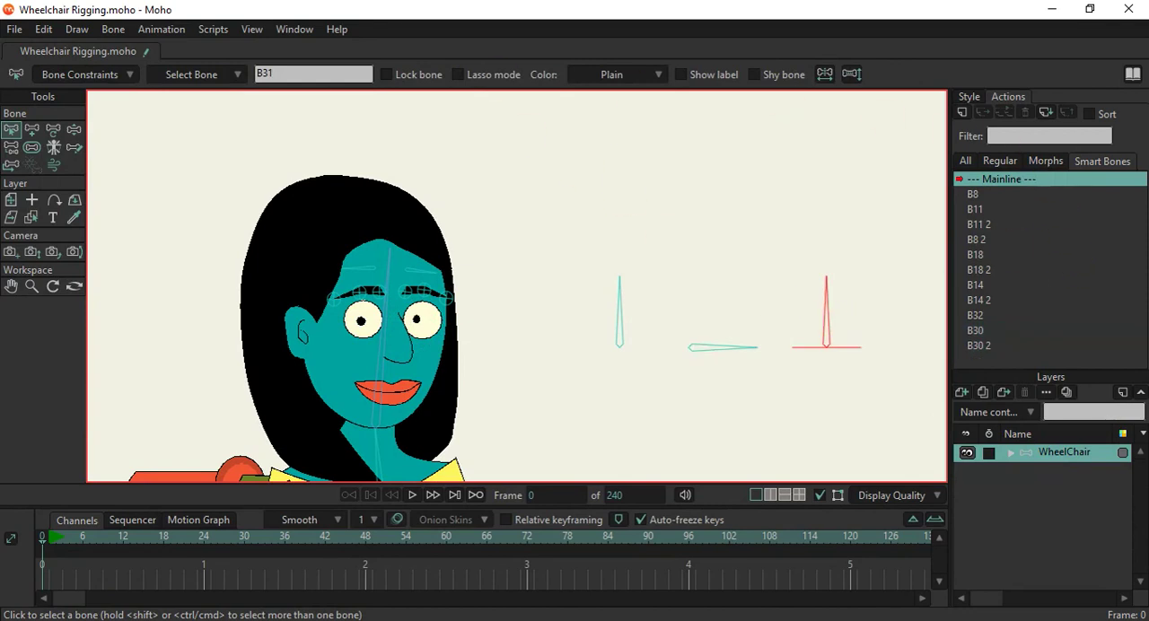
pyautogui.click(961, 113)
pyautogui.click(584, 374)
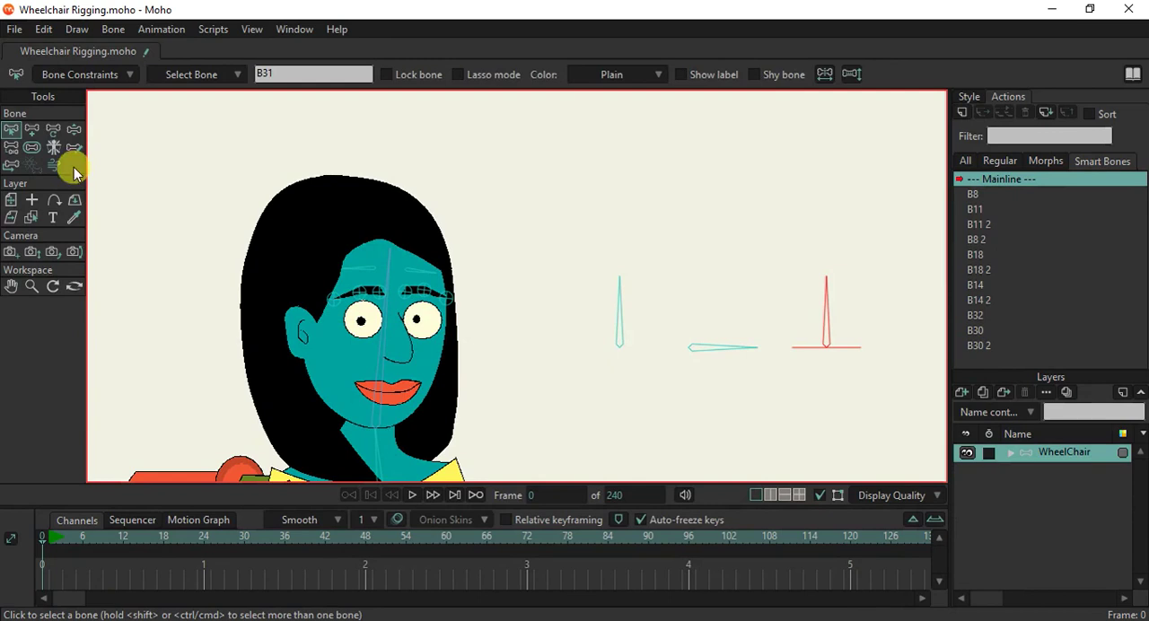
pyautogui.click(32, 131)
pyautogui.moveTo(854, 321); pyautogui.dragTo(1035, 504)
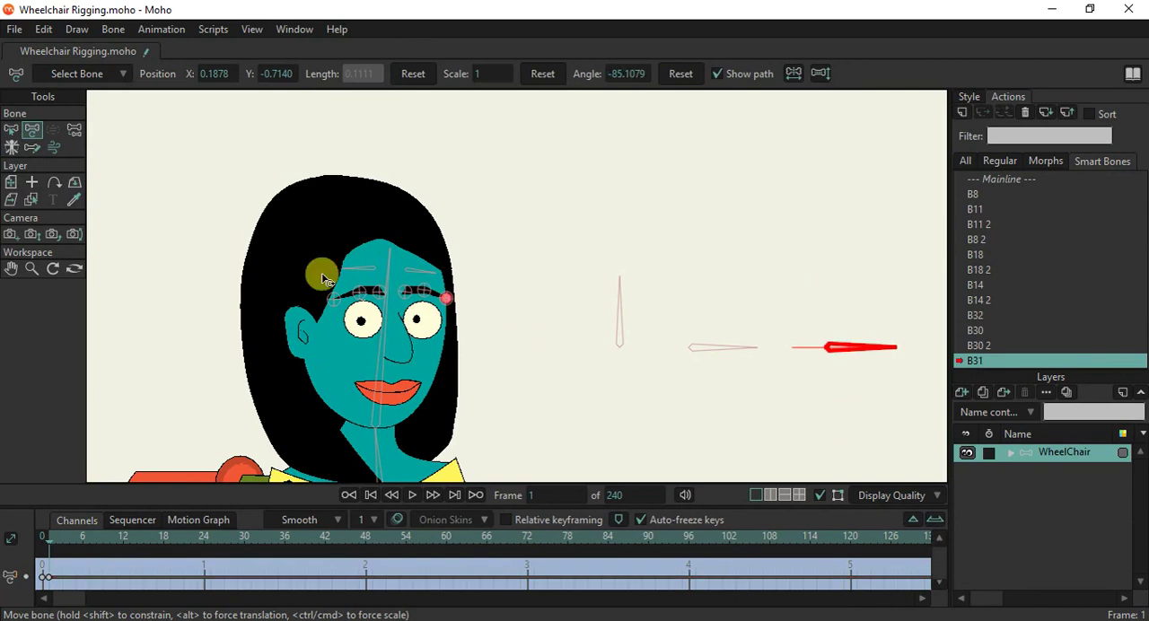
# Select the pupils on Layer 2 and move them against the right edges of the eye whites.
pyautogui.keyDown('alt'); pyautogui.rightClick(417, 325); pyautogui.keyUp('alt')
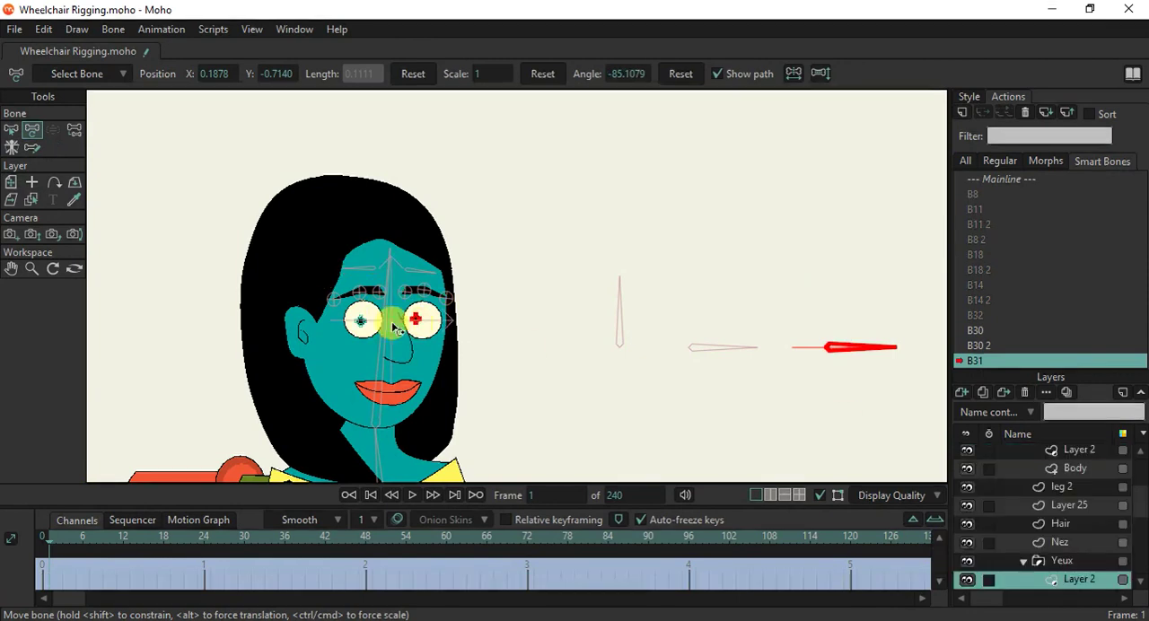
pyautogui.click(34, 134)
pyautogui.scroll(2, 438, 336)
pyautogui.scroll(2, 444, 353)
pyautogui.hotkey('ctrl', 'a')
pyautogui.scroll(2, 300, 269)
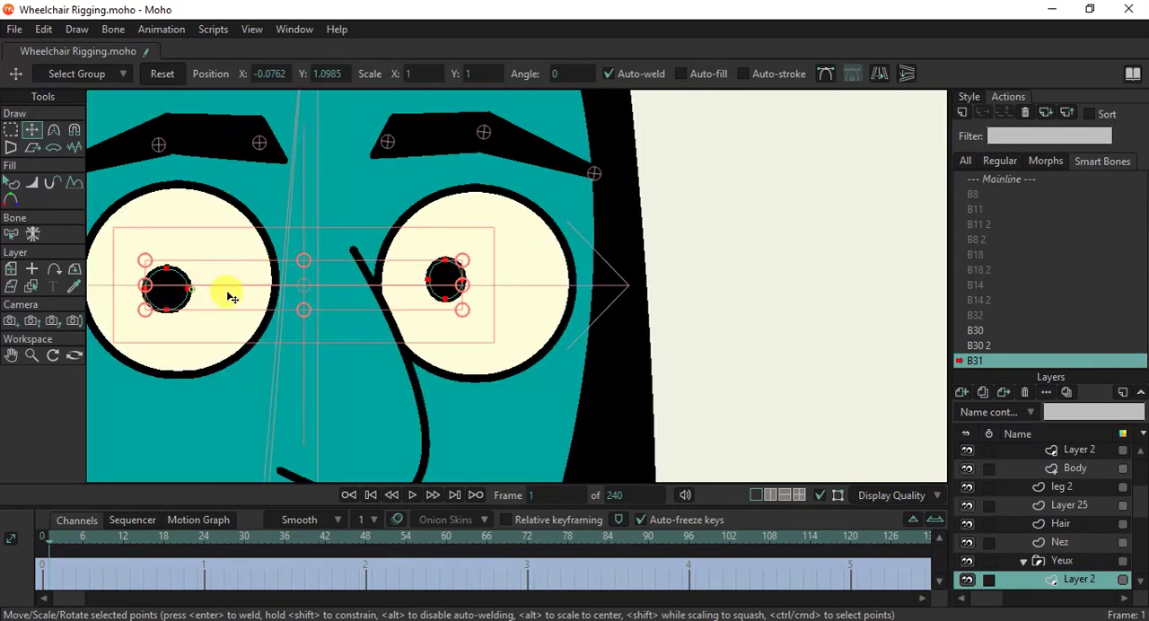
pyautogui.moveTo(228, 291); pyautogui.dragTo(264, 294)
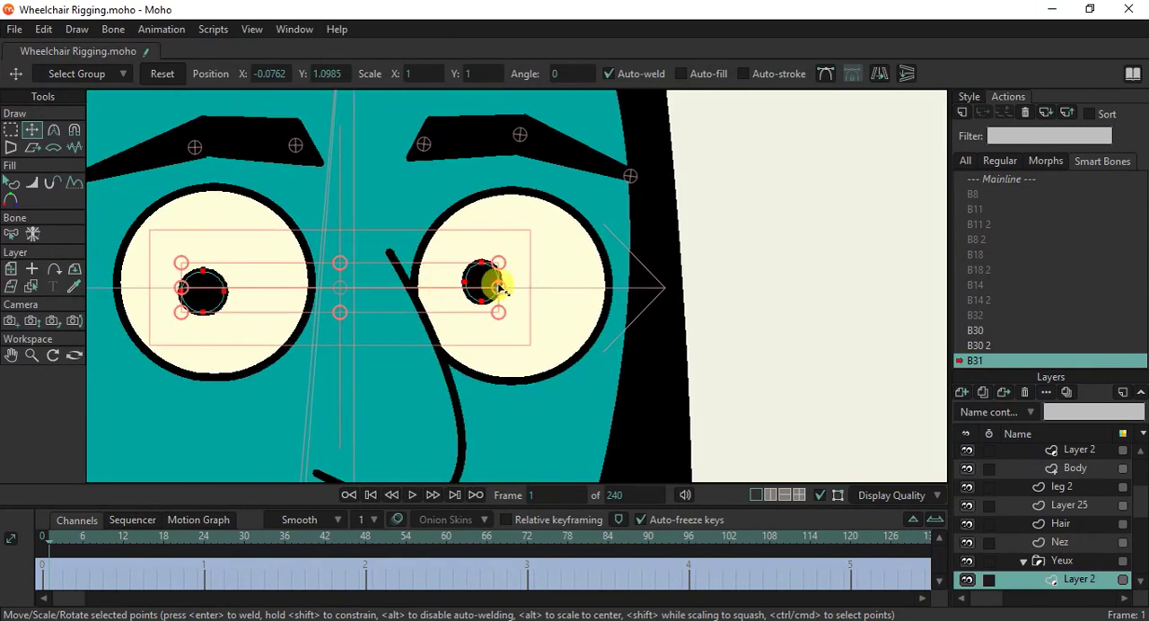
pyautogui.moveTo(500, 285); pyautogui.dragTo(509, 287)
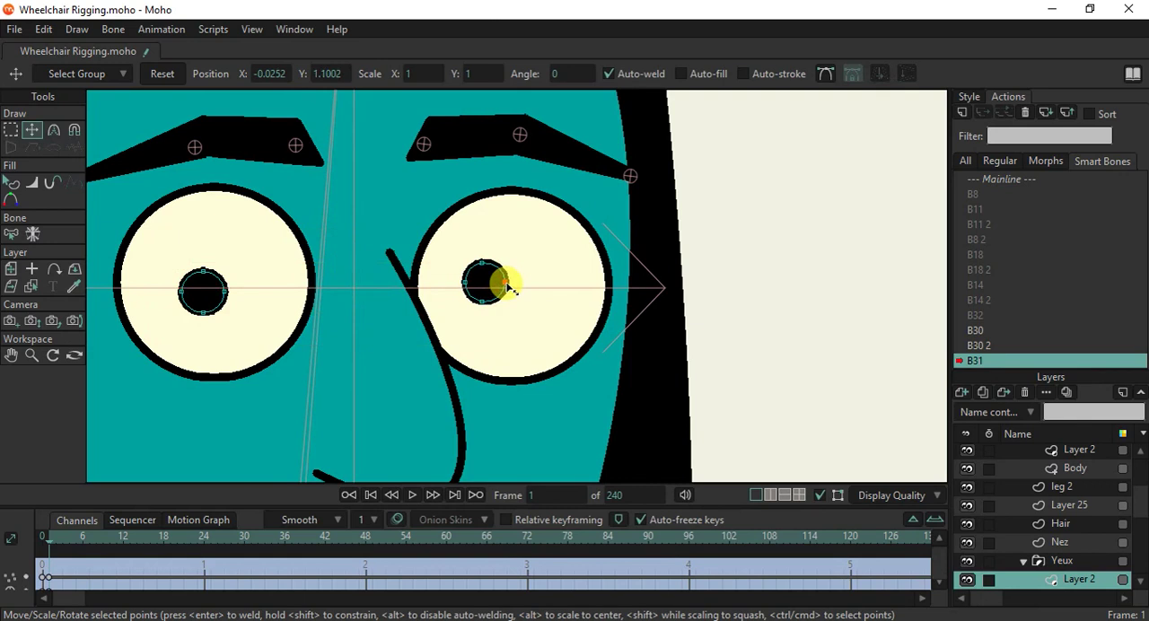
pyautogui.click(489, 280)
pyautogui.moveTo(489, 280); pyautogui.dragTo(600, 274)
pyautogui.click(583, 271)
pyautogui.scroll(-5, 569, 317)
pyautogui.scroll(-3, 569, 319)
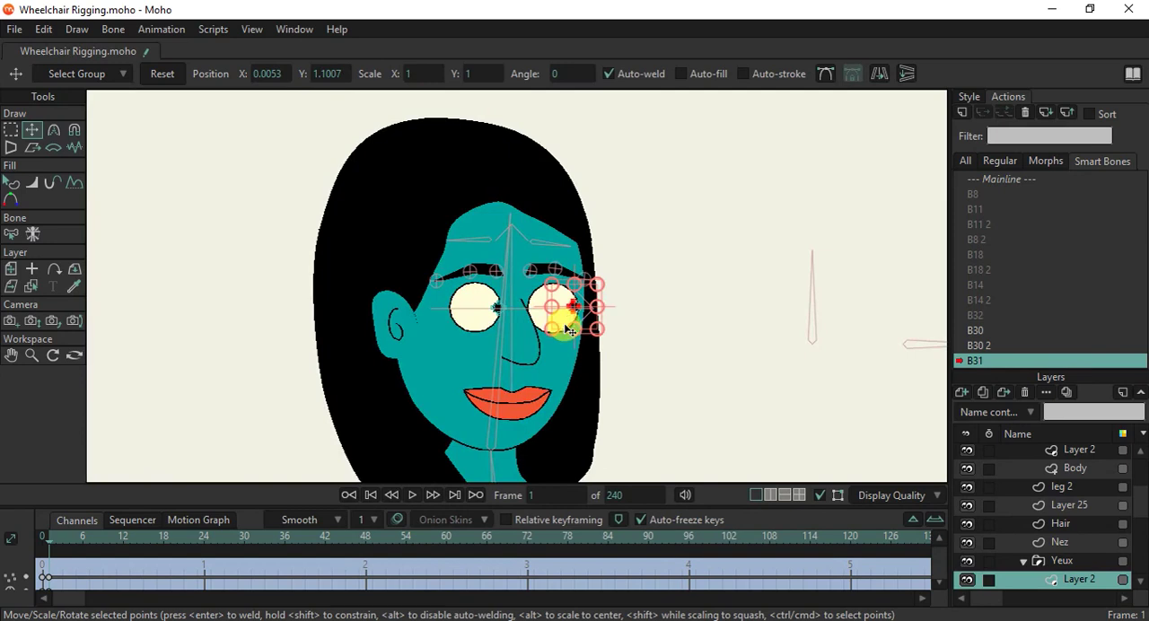
# Return to Mainline, create smart bone action B31 2 for bone B31 and rotate the bone left to its angle limit.
pyautogui.click(1023, 179)
pyautogui.doubleClick(1028, 182)
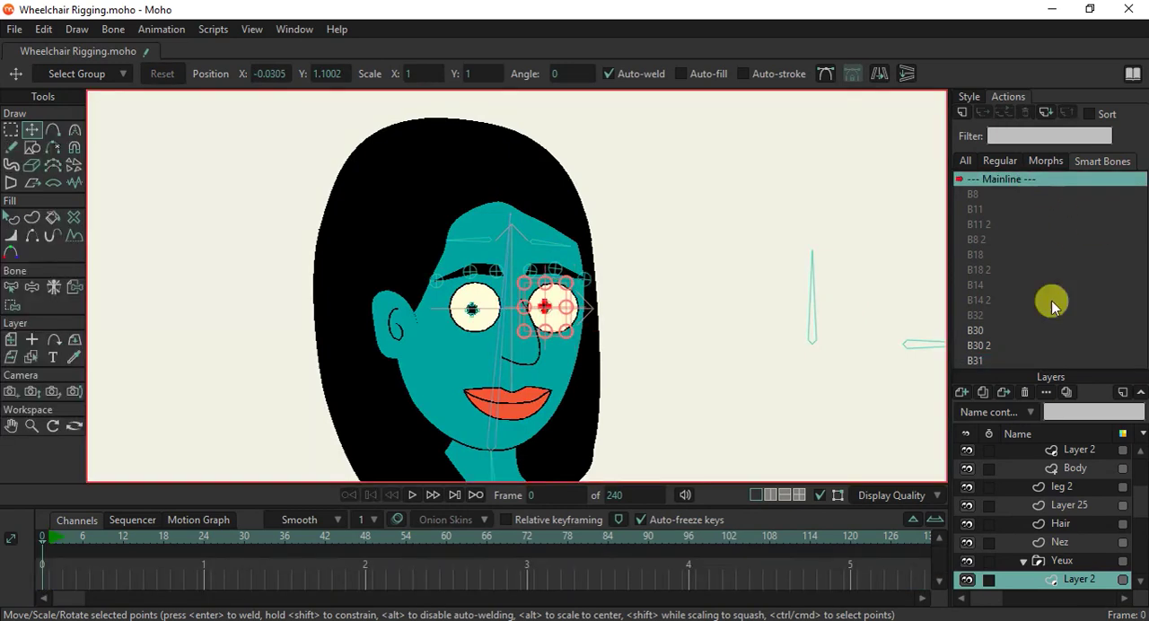
pyautogui.moveTo(1136, 495); pyautogui.dragTo(1137, 442)
pyautogui.click(1070, 456)
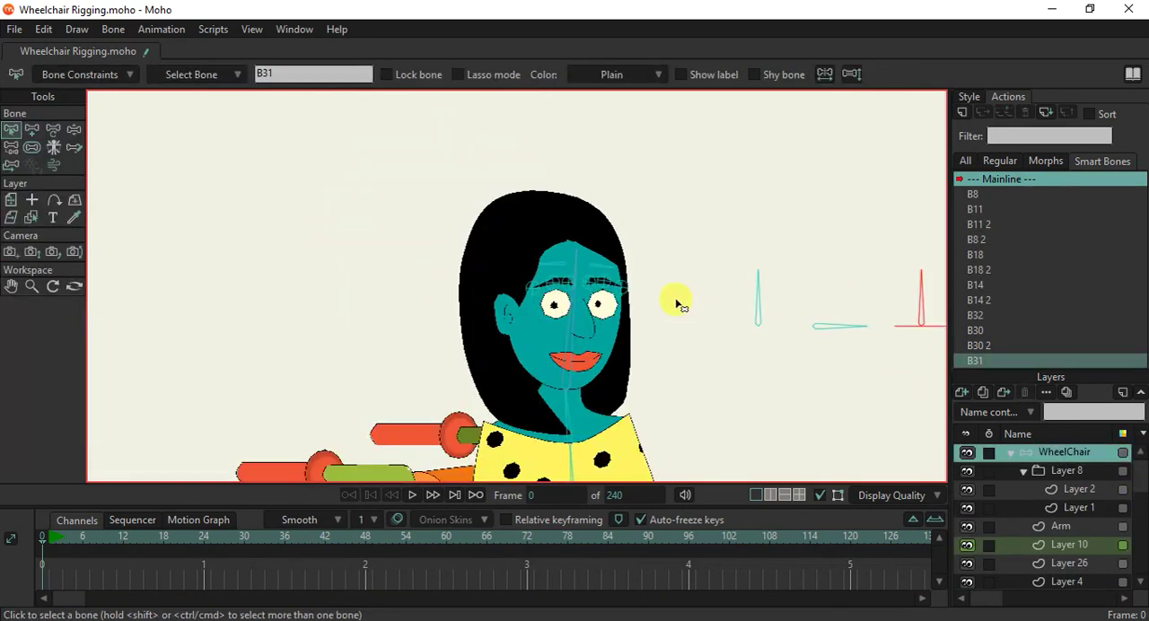
pyautogui.click(963, 114)
pyautogui.click(549, 371)
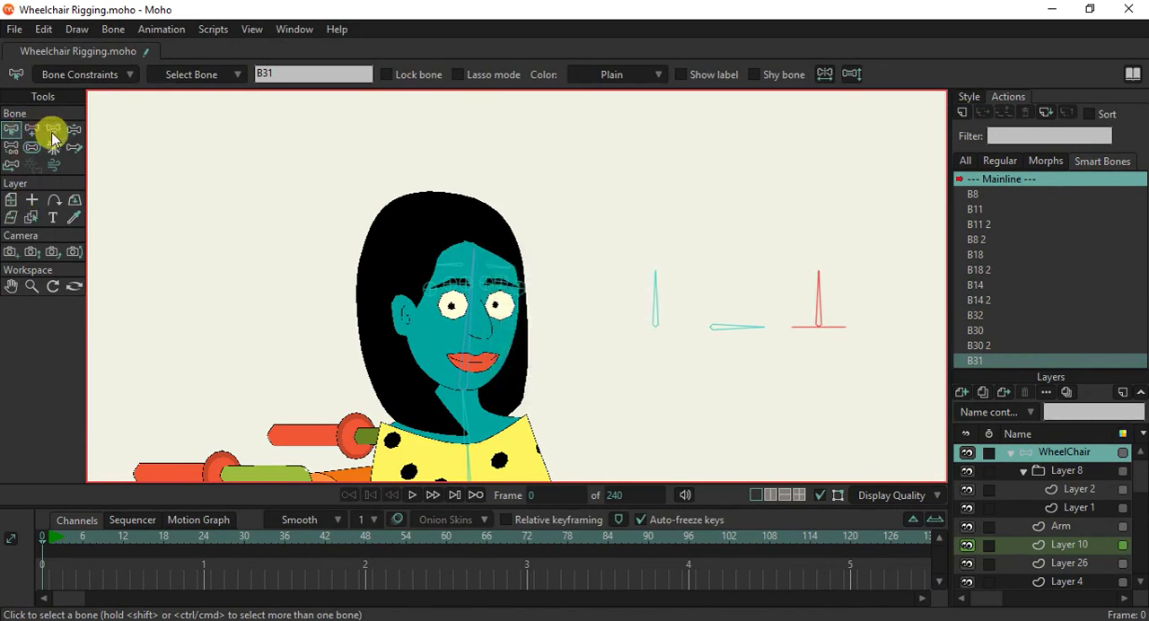
pyautogui.click(33, 131)
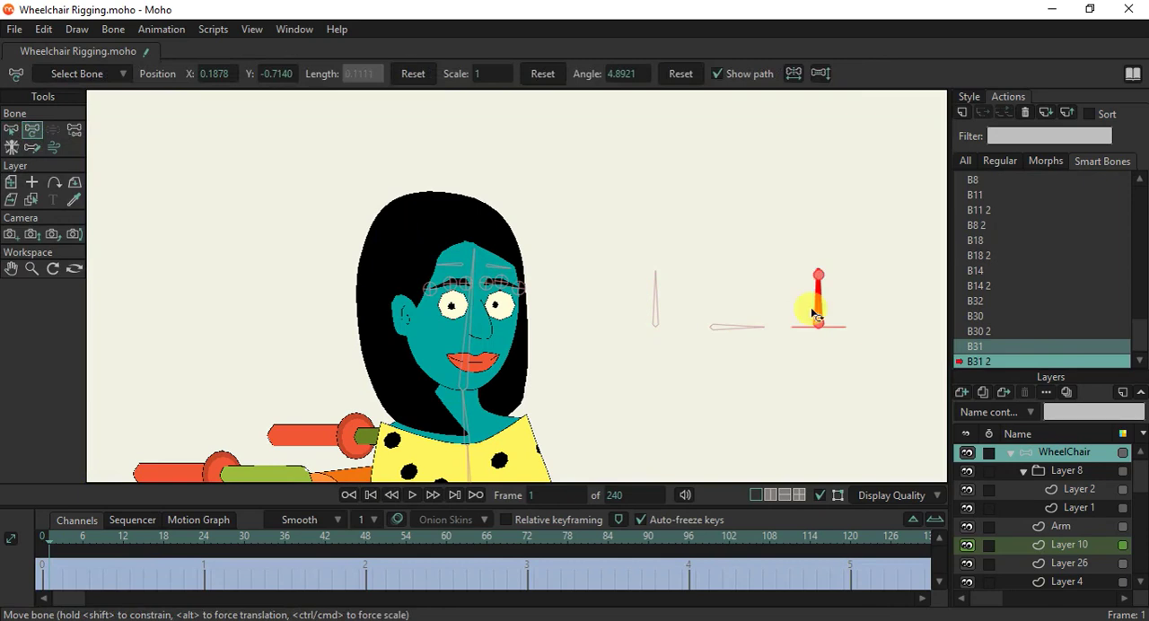
pyautogui.moveTo(832, 308); pyautogui.dragTo(763, 325)
# Move both pupils on Layer 2 to the left edges of the eyes and fine-tune the right-hand pupil's position.
pyautogui.scroll(3, 505, 317)
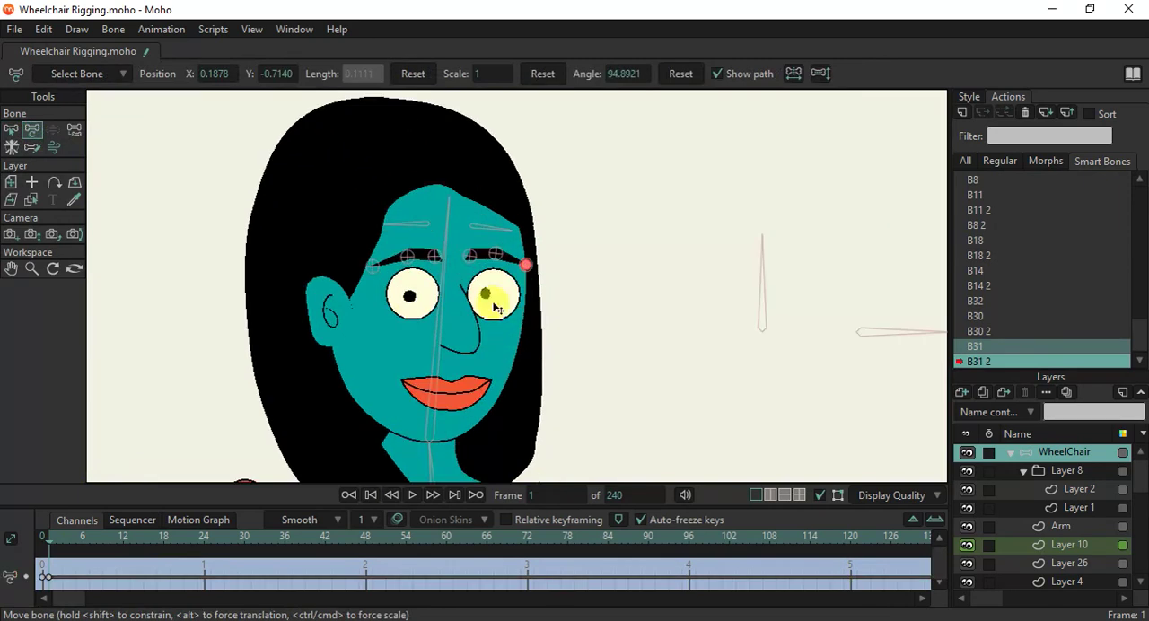
pyautogui.keyDown('alt'); pyautogui.rightClick(486, 295); pyautogui.keyUp('alt')
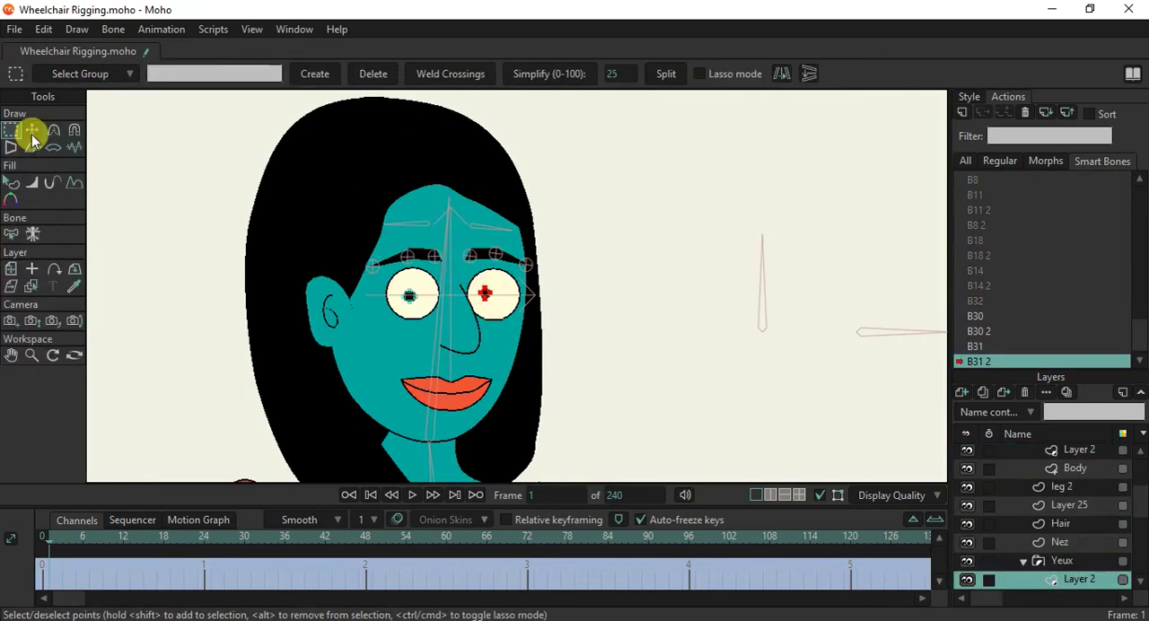
pyautogui.click(27, 131)
pyautogui.hotkey('ctrl', 'a')
pyautogui.scroll(4, 439, 296)
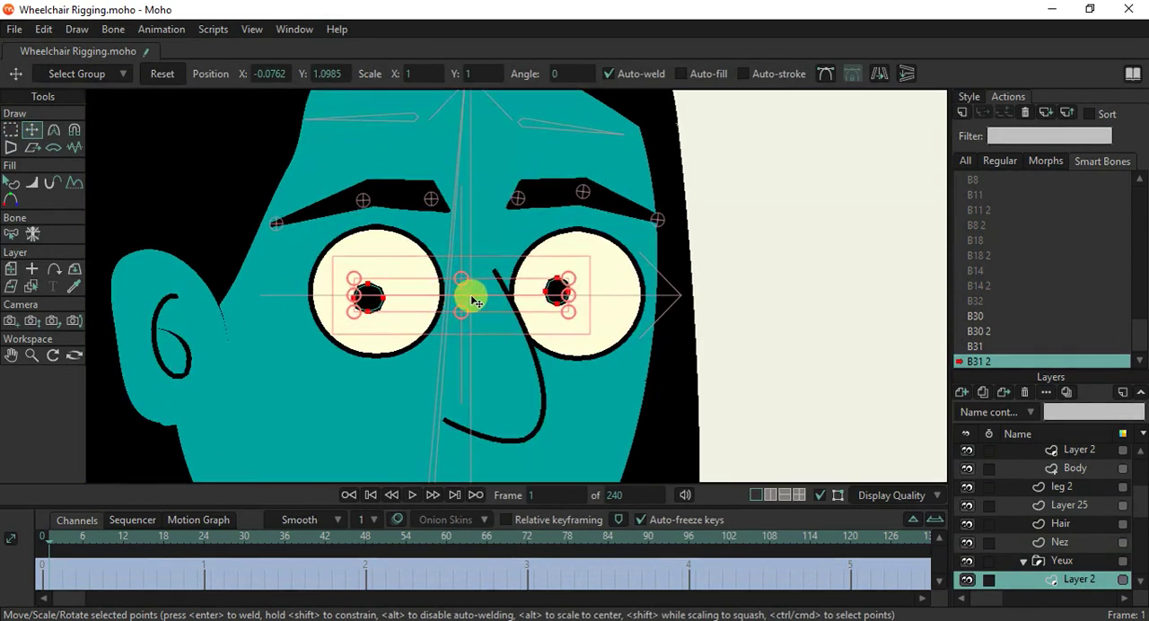
pyautogui.moveTo(467, 298); pyautogui.dragTo(439, 294)
pyautogui.doubleClick(517, 289)
pyautogui.moveTo(526, 276); pyautogui.dragTo(533, 283)
pyautogui.scroll(-4, 469, 353)
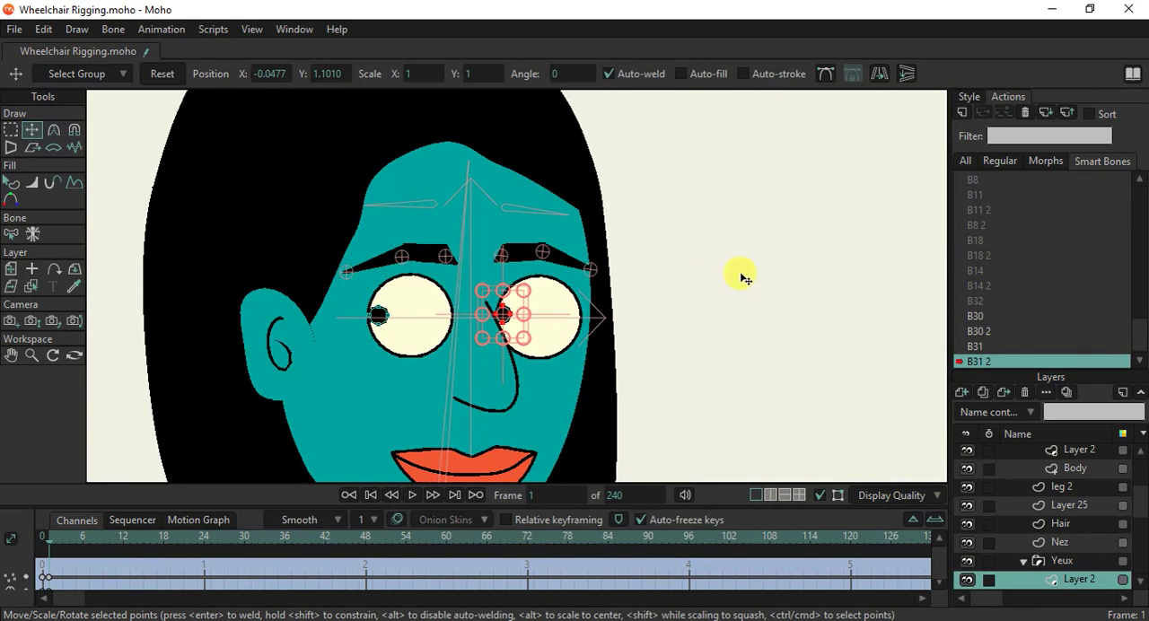
# Return to Mainline and make the WheelChair bone layer active.
pyautogui.scroll(-4, 710, 280)
pyautogui.moveTo(746, 329); pyautogui.dragTo(595, 313)
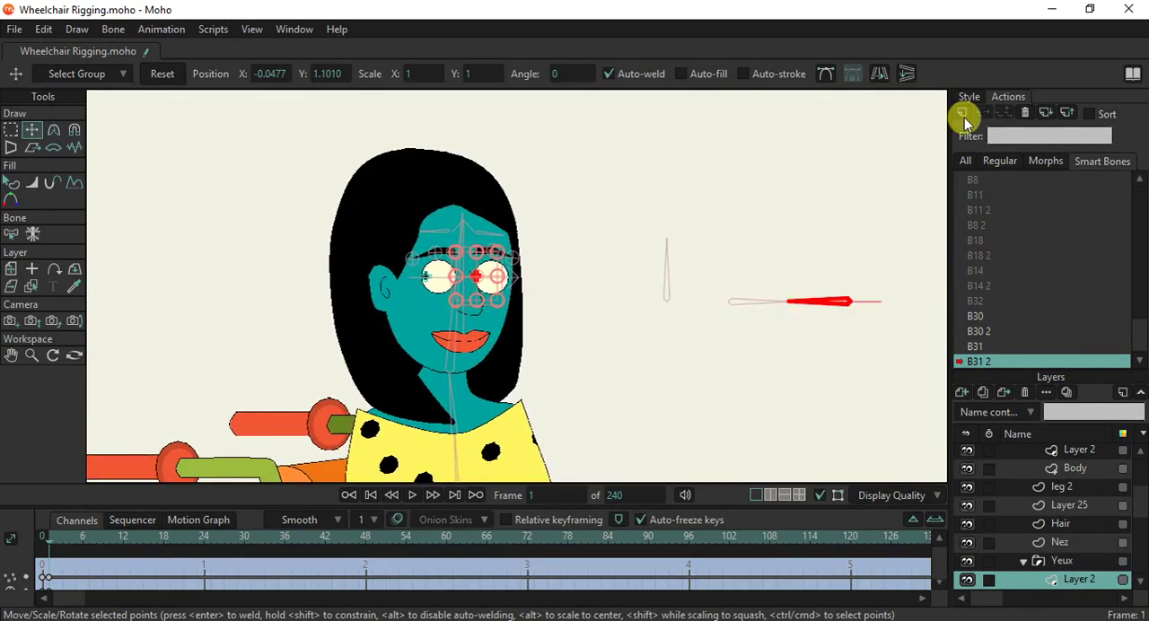
pyautogui.scroll(1, 1055, 219)
pyautogui.click(1024, 181)
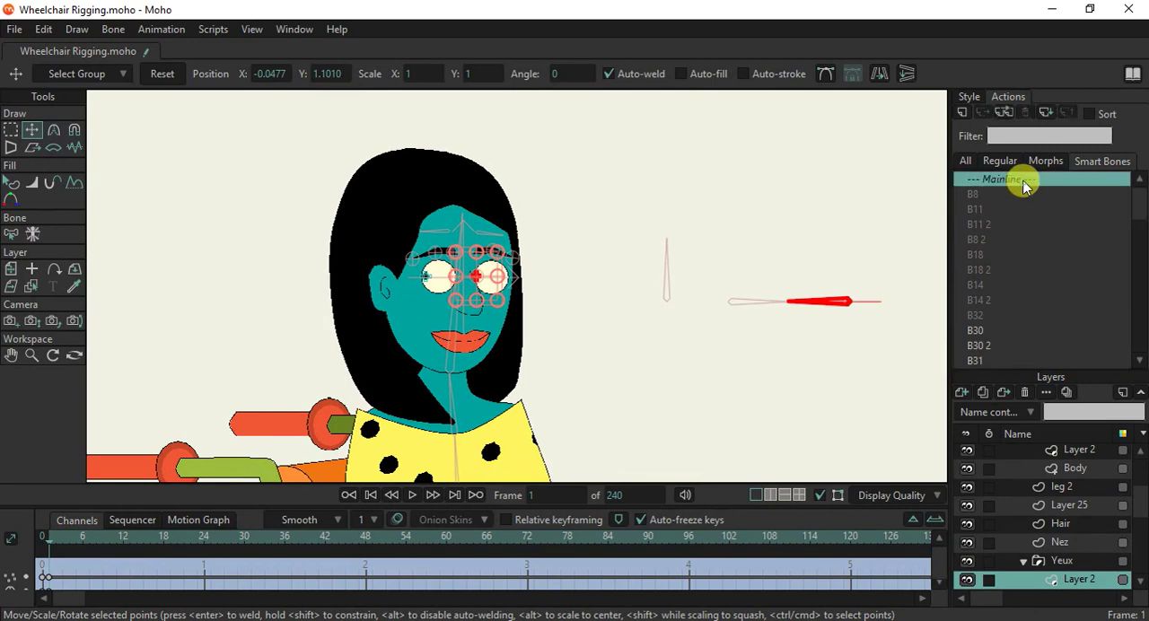
pyautogui.doubleClick(1030, 182)
pyautogui.scroll(5, 1045, 542)
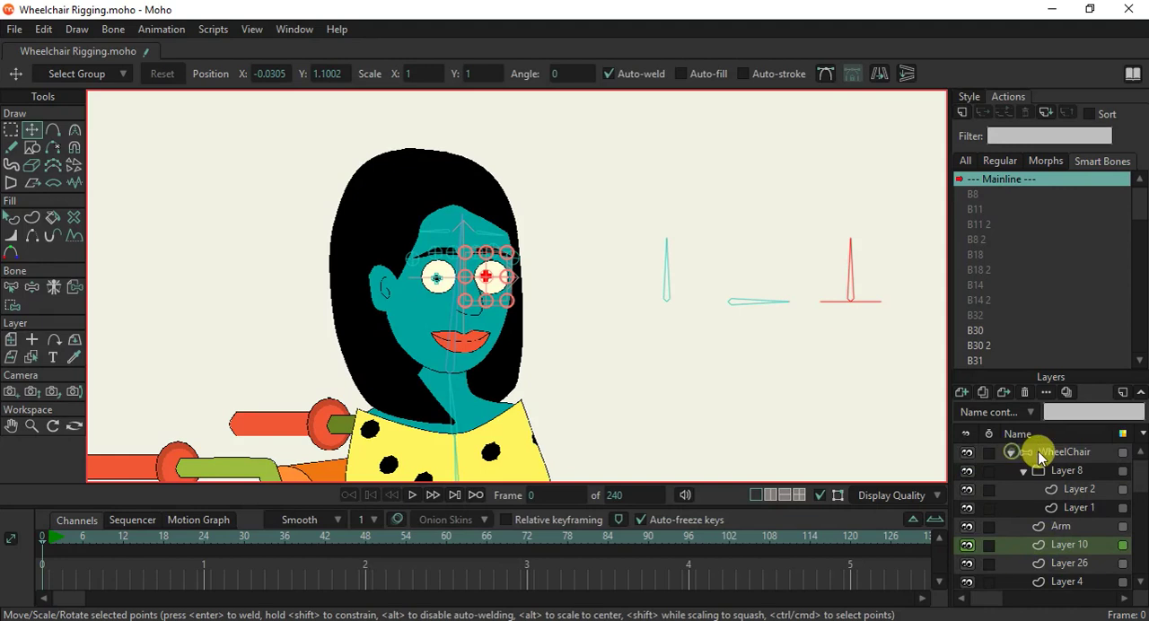
pyautogui.click(1044, 453)
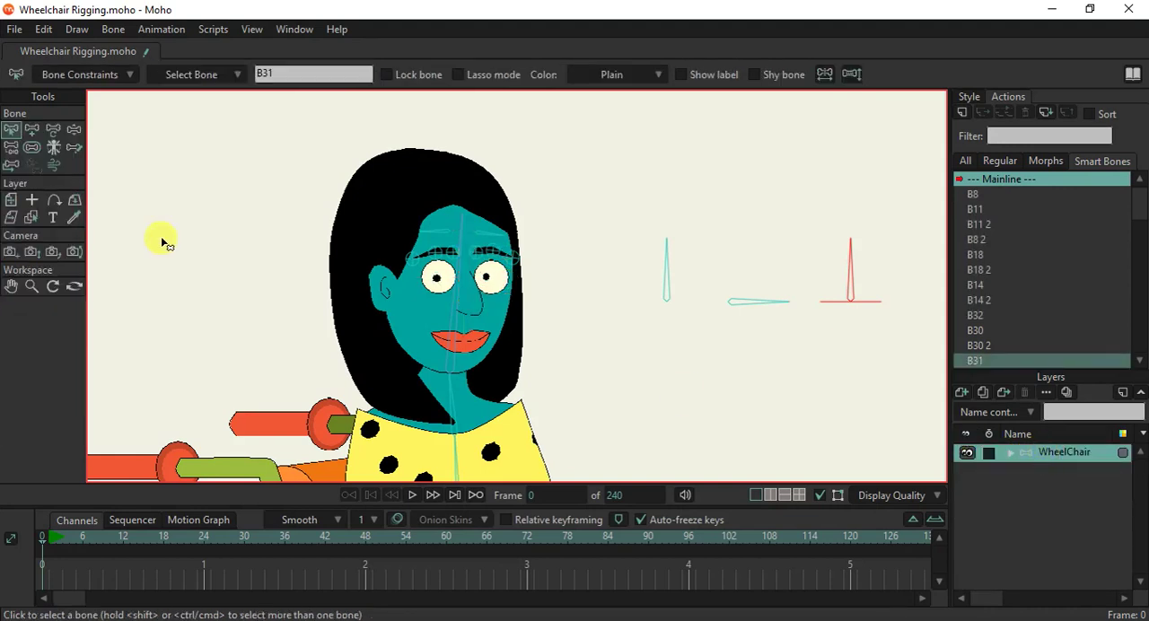
# Test the sideways and vertical pupil movement by manipulating the far upright and horizontal control bones.
pyautogui.click(73, 130)
pyautogui.moveTo(849, 269); pyautogui.dragTo(831, 226)
pyautogui.moveTo(779, 302); pyautogui.dragTo(758, 286)
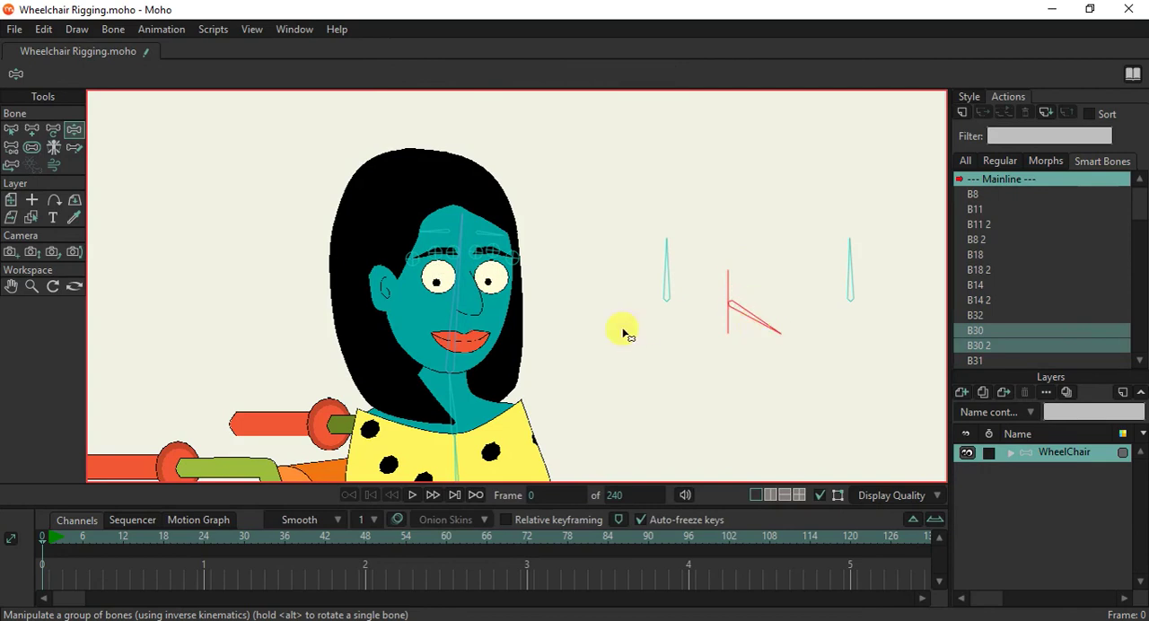
pyautogui.scroll(-3, 625, 334)
pyautogui.scroll(2, 629, 332)
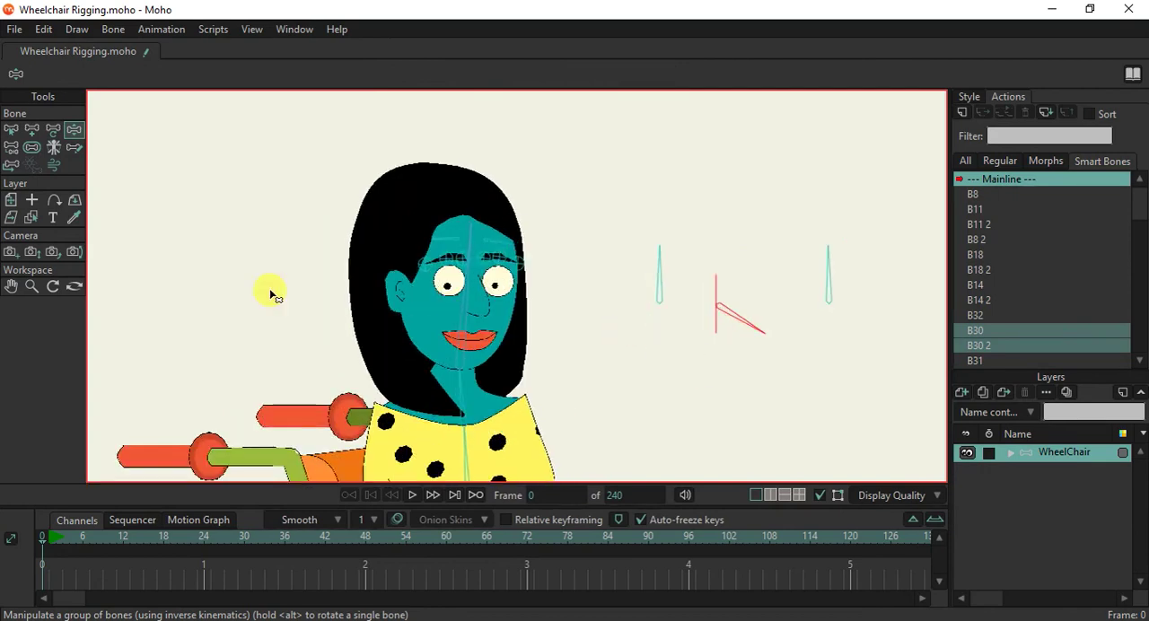
# Display the grid and add an upright control bone, parented to the head bone, centred above the horizontal control bone.
pyautogui.click(10, 129)
pyautogui.click(462, 316)
pyautogui.scroll(1, 741, 273)
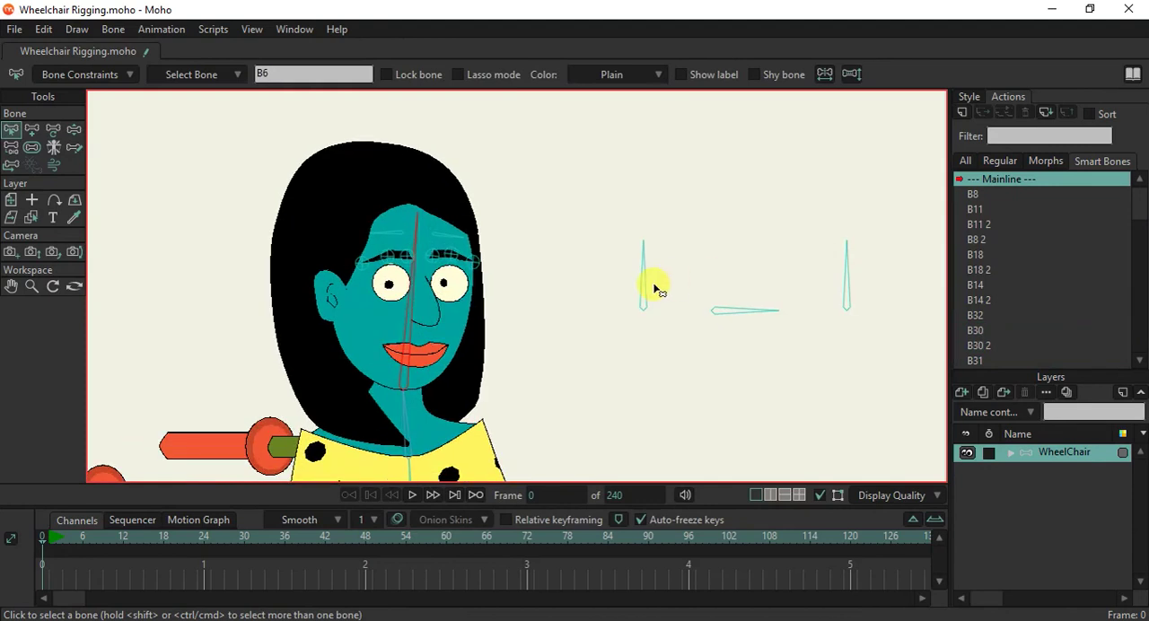
pyautogui.hotkey('ctrl', 'g')
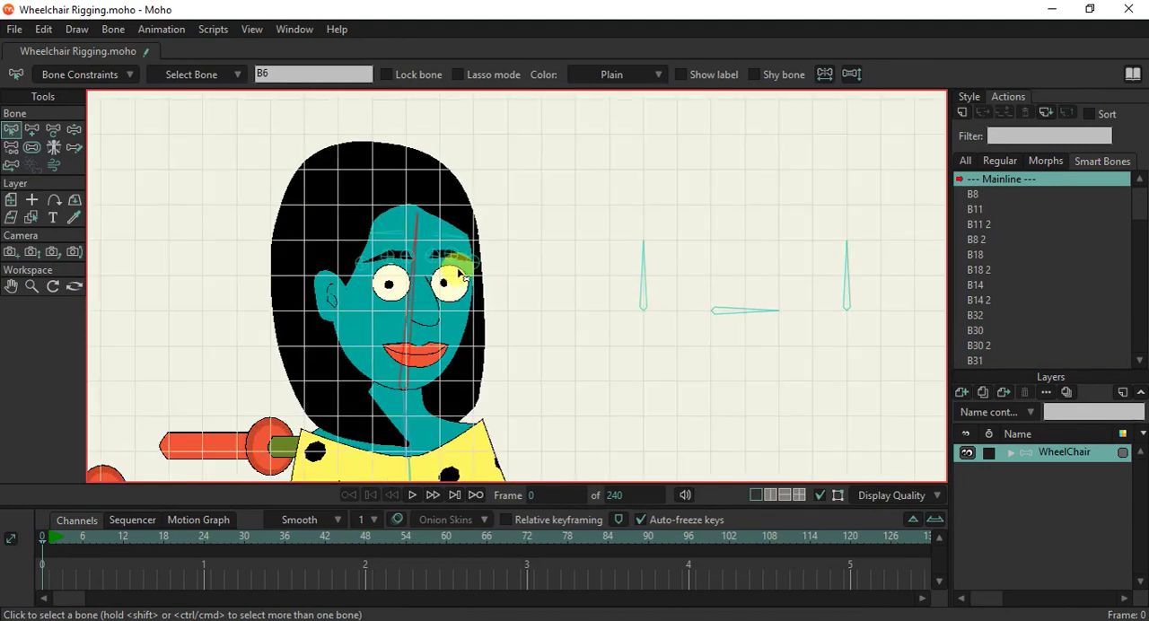
pyautogui.click(33, 129)
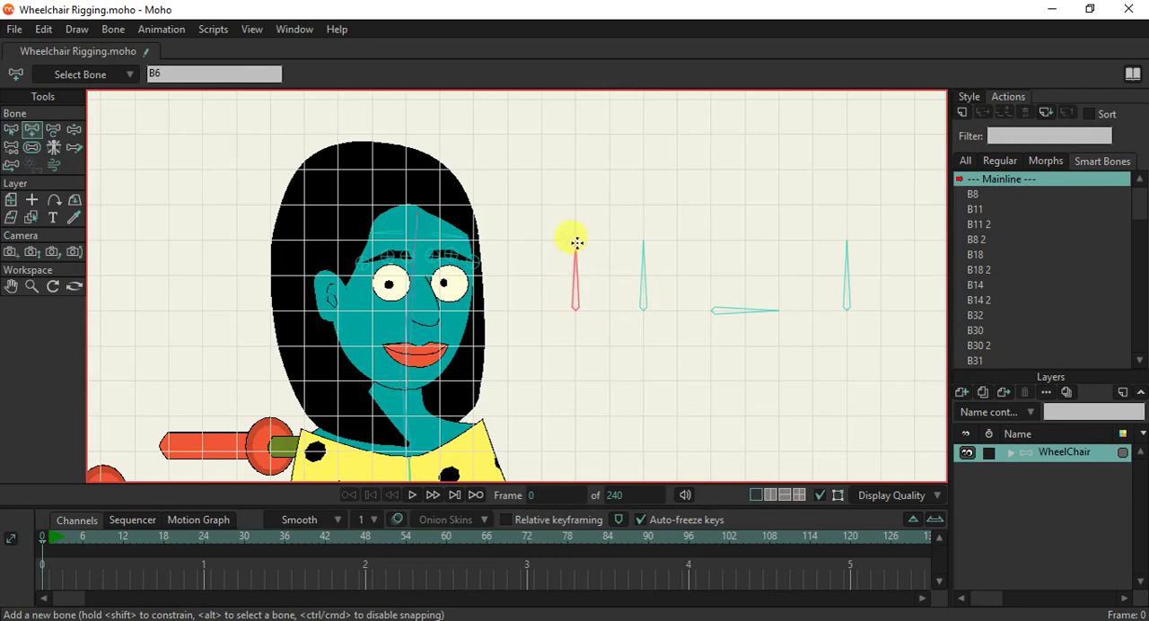
pyautogui.hotkey('ctrl', 'z')
pyautogui.moveTo(746, 240); pyautogui.dragTo(744, 169)
# Enable angle constraints of -70 to 70 degrees on the new upright control bone.
pyautogui.click(13, 129)
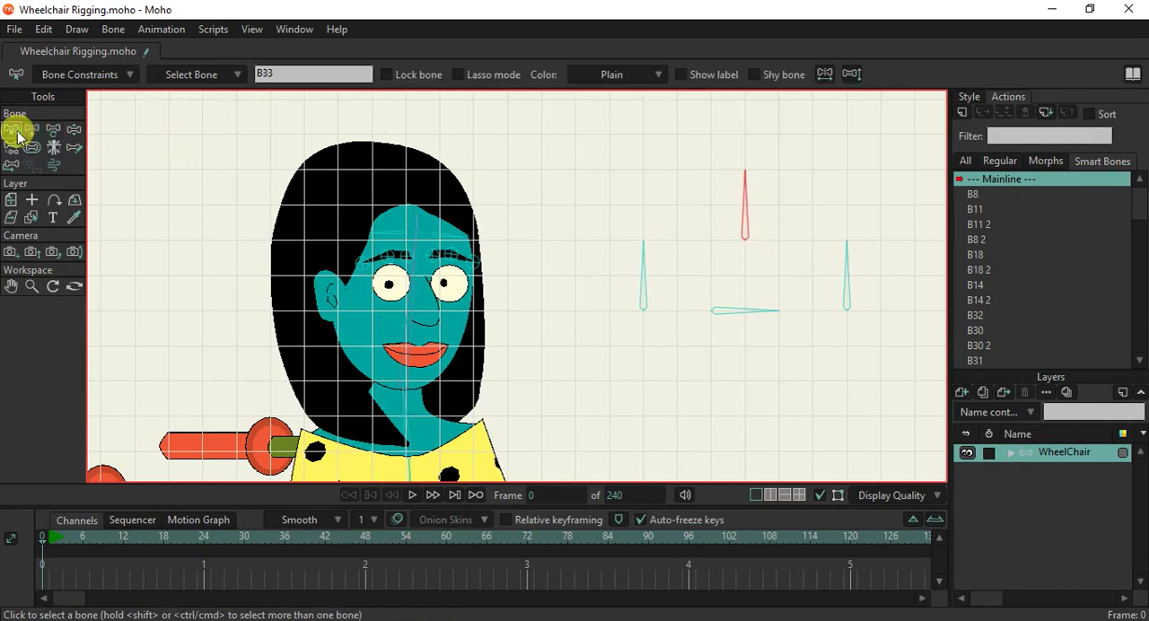
pyautogui.click(114, 79)
pyautogui.click(113, 101)
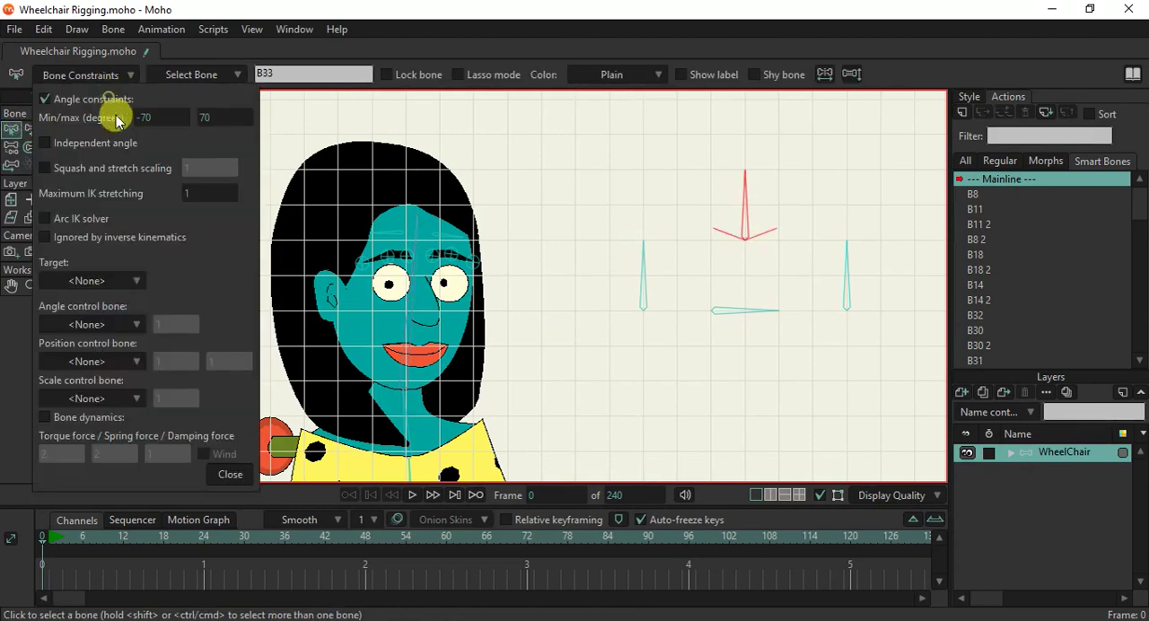
pyautogui.click(231, 473)
# Check the new control bone's parent, adjust its bone strength and hide the grid.
pyautogui.click(12, 148)
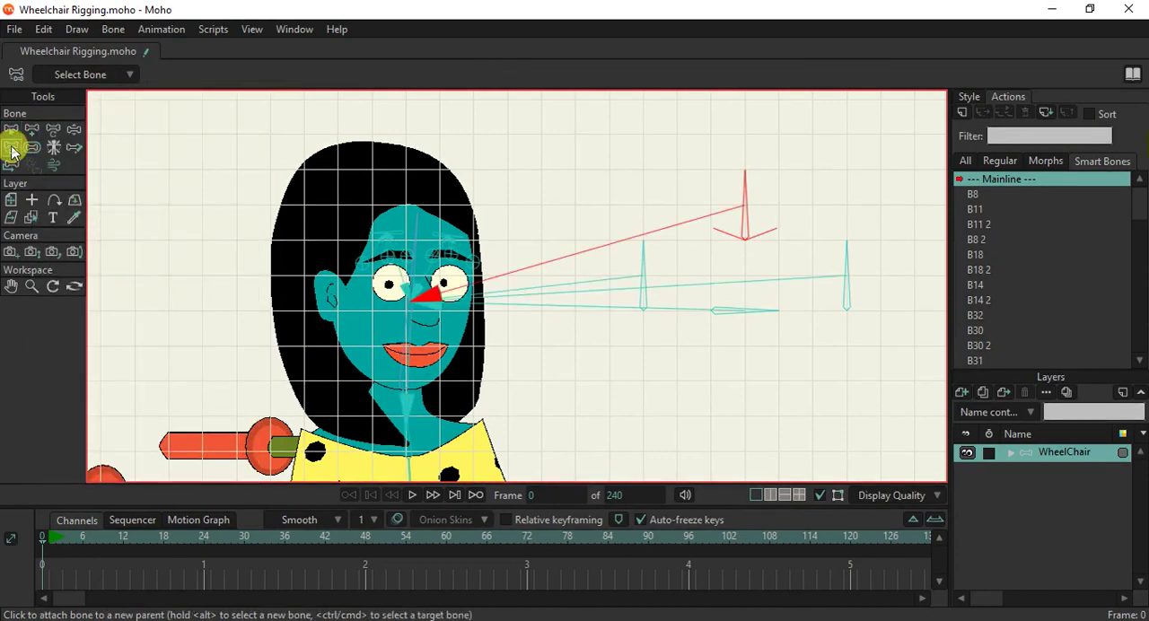
pyautogui.click(32, 147)
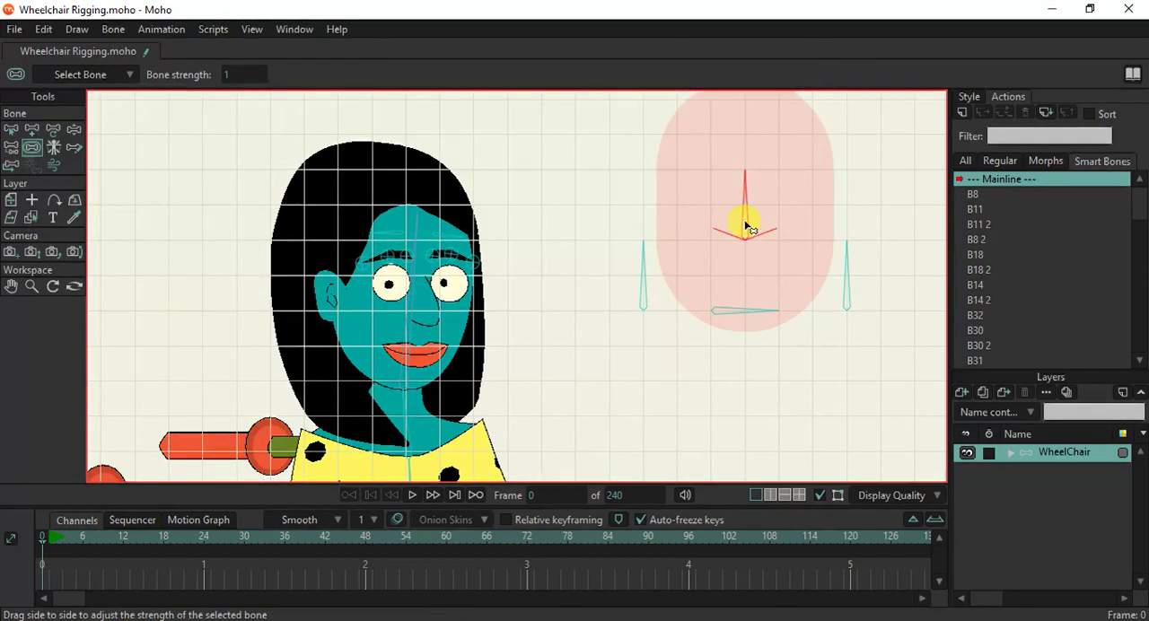
pyautogui.click(12, 129)
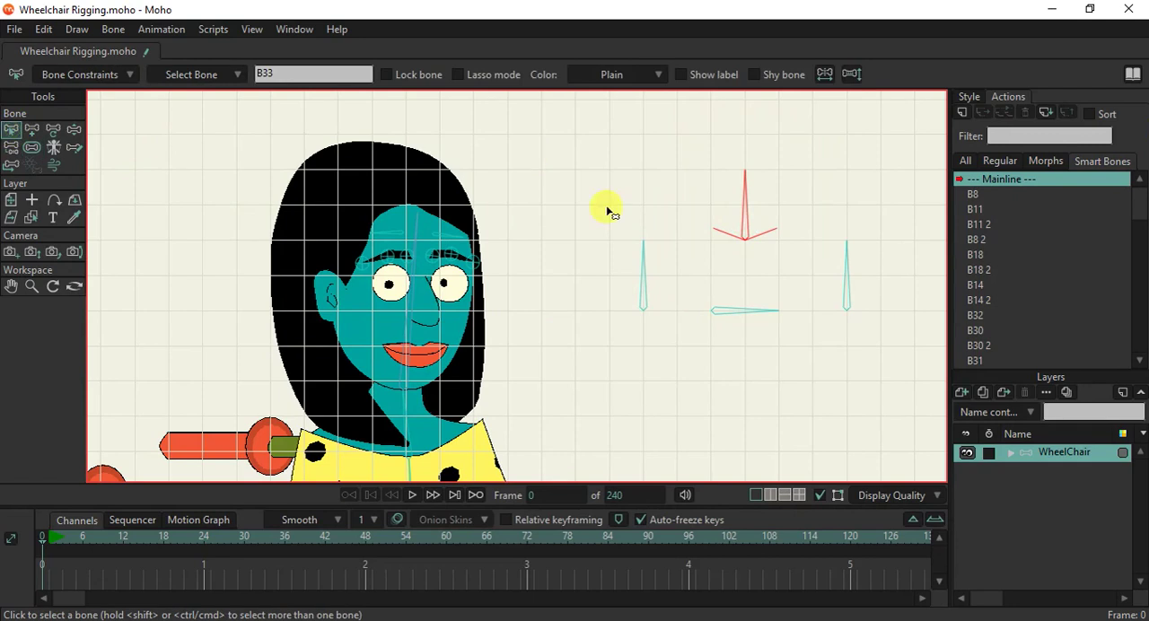
pyautogui.hotkey('ctrl', 'g')
pyautogui.scroll(-3, 631, 233)
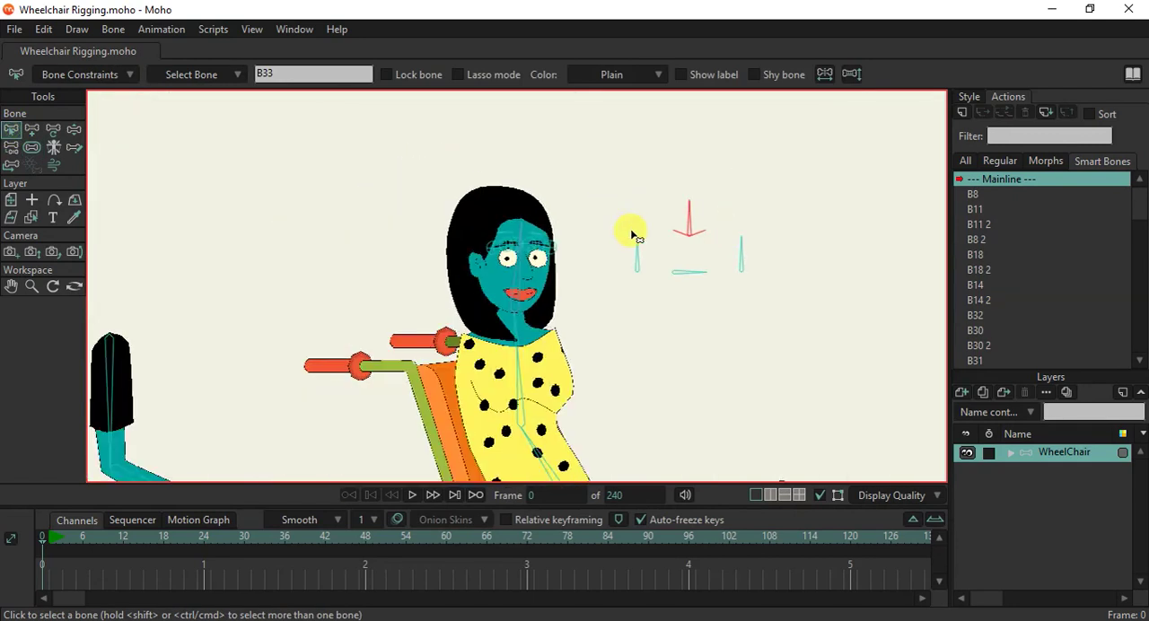
# Create smart bone action B33 for bone B33 and rotate the bone right to its angle limit.
pyautogui.scroll(3, 688, 220)
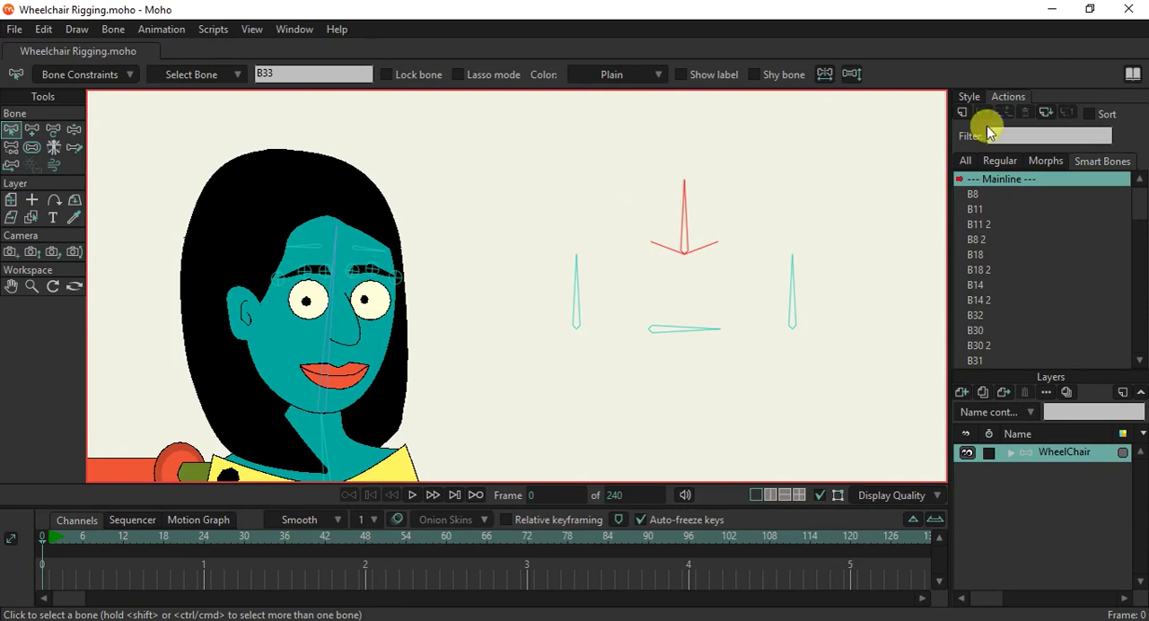
pyautogui.click(962, 114)
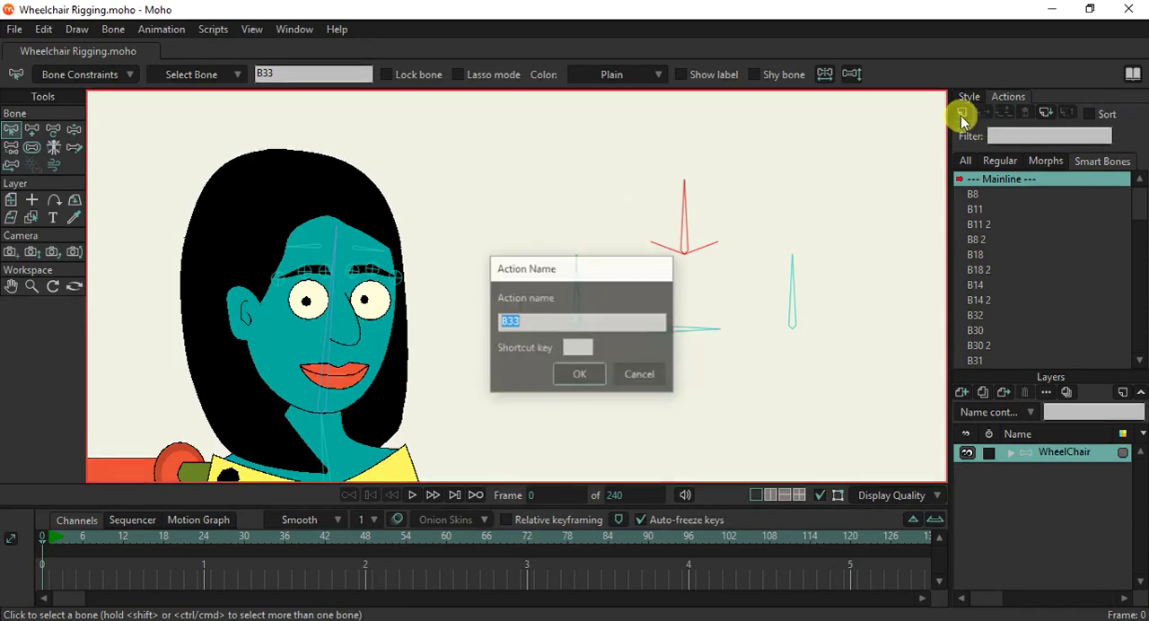
pyautogui.click(578, 377)
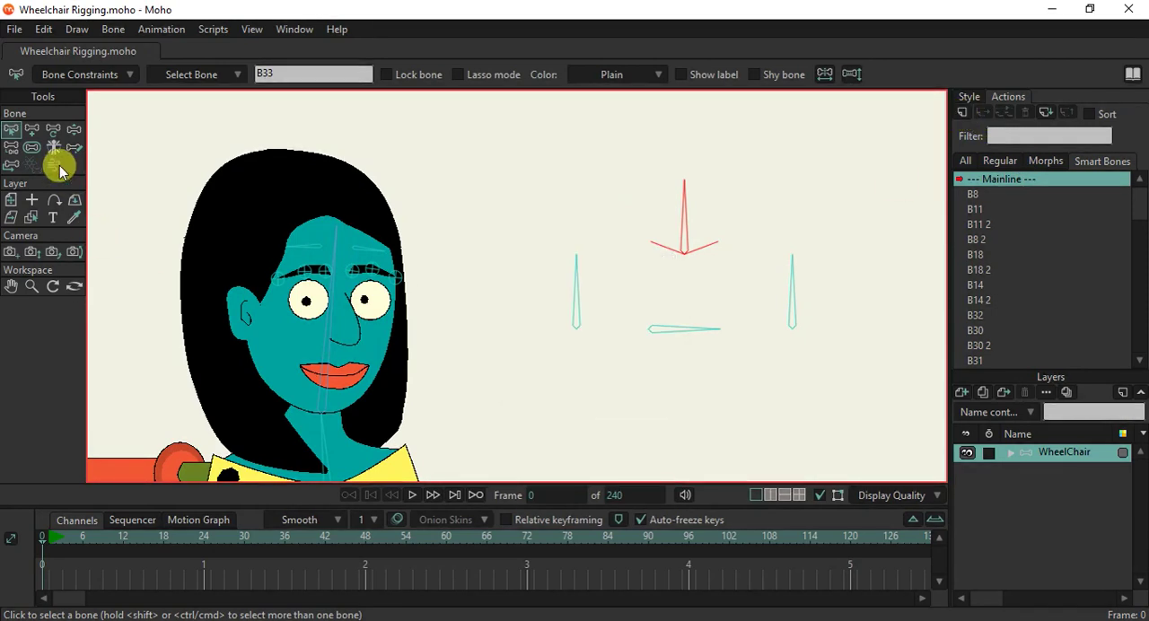
pyautogui.click(32, 129)
pyautogui.moveTo(692, 216); pyautogui.dragTo(750, 232)
pyautogui.click(267, 300)
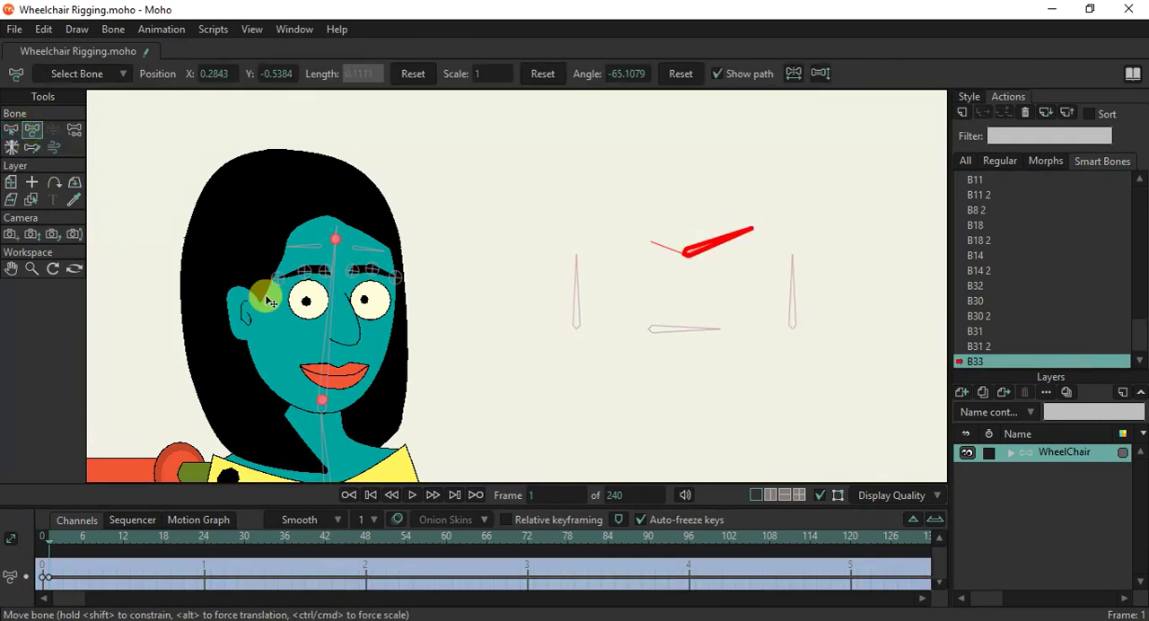
# Pull the top point of the right-hand eye on Layer 3 down to the eye's lower edge.
pyautogui.click(31, 200)
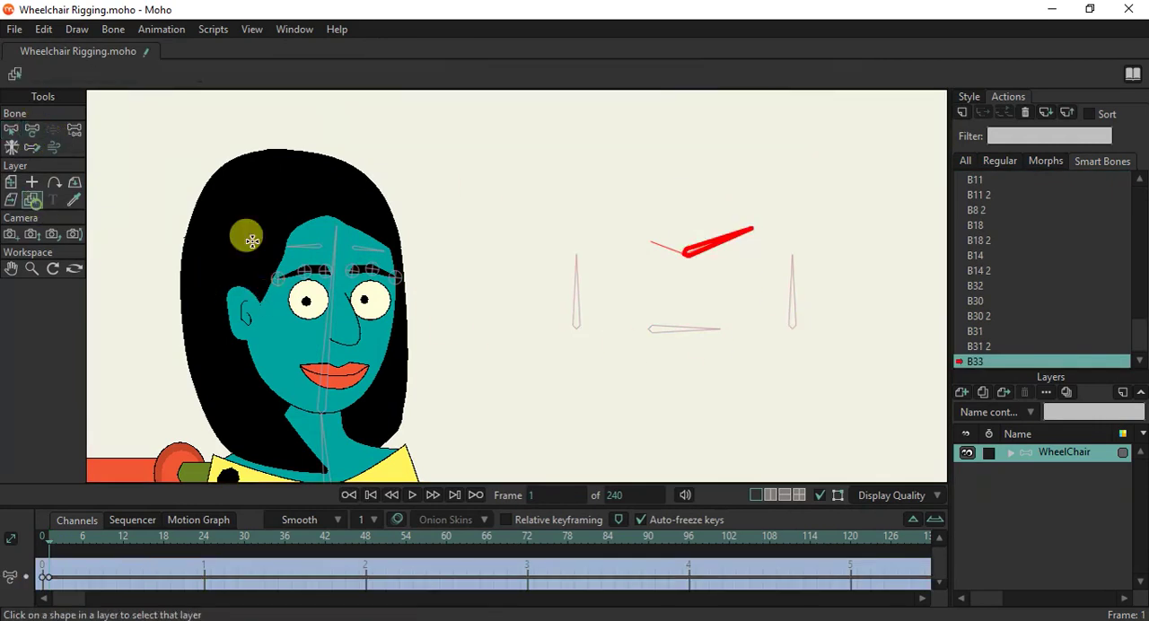
pyautogui.click(378, 315)
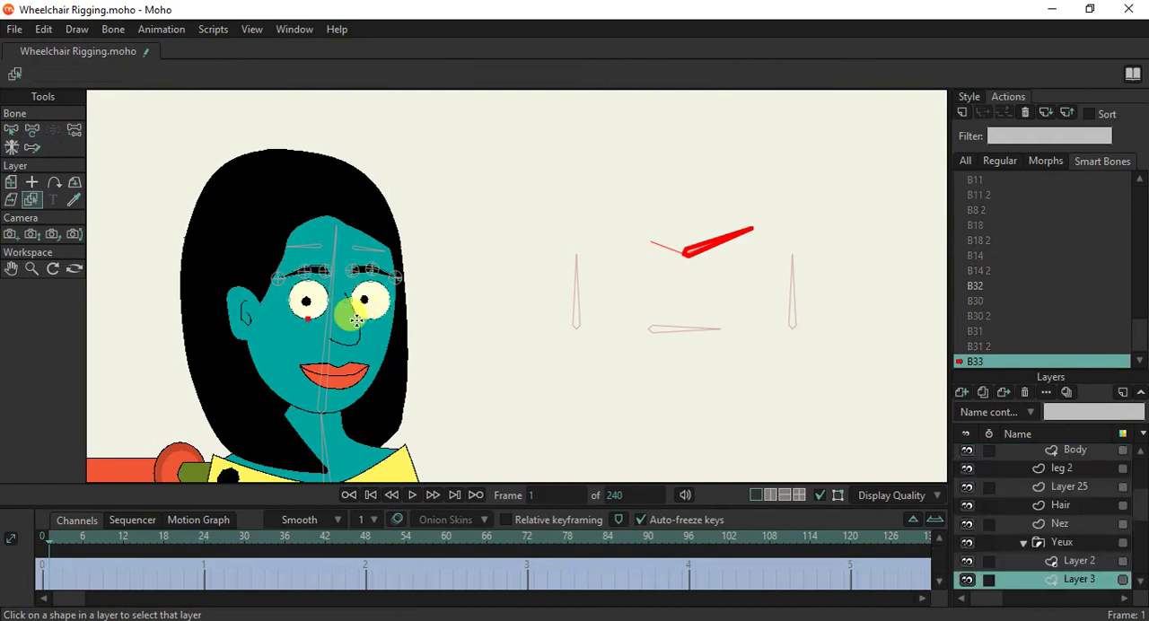
pyautogui.scroll(3, 357, 320)
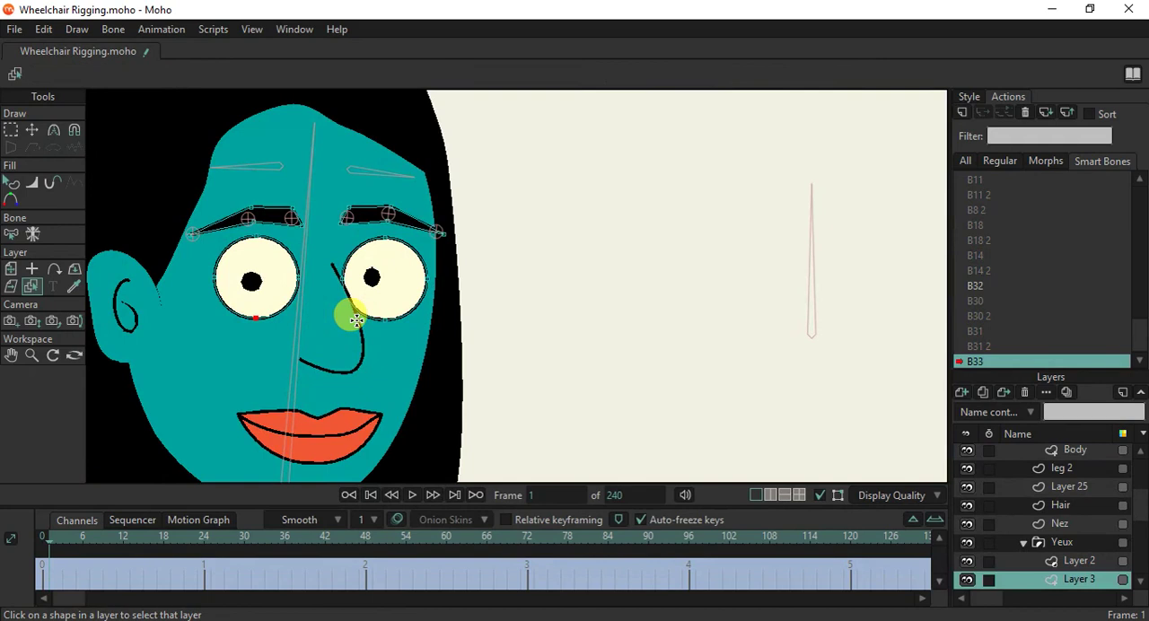
pyautogui.click(34, 130)
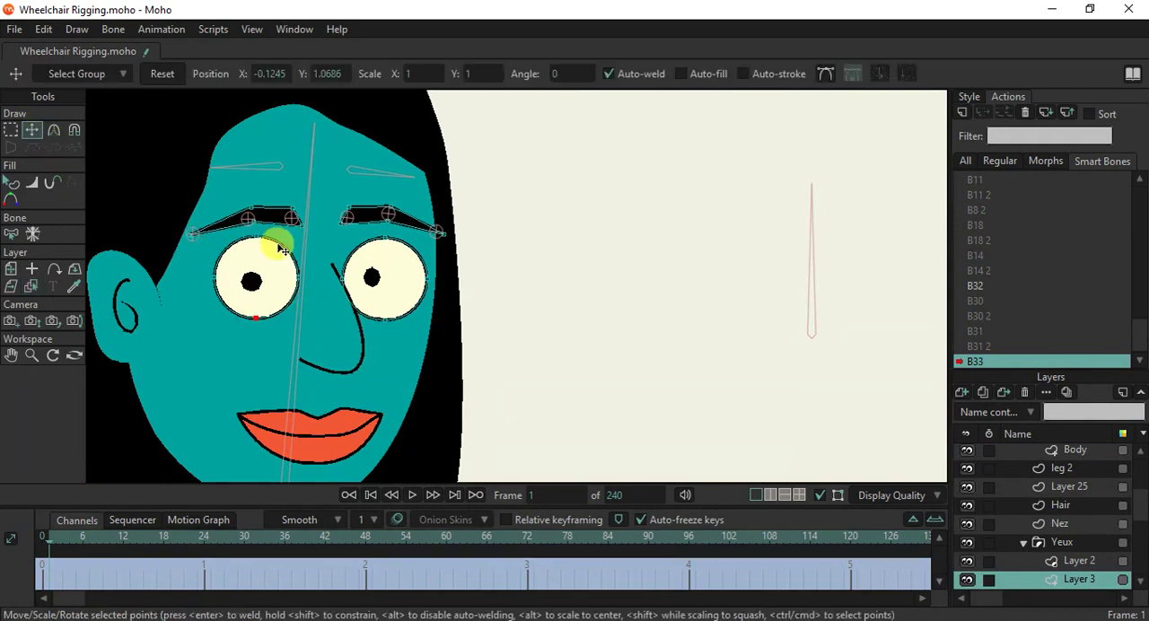
pyautogui.scroll(1, 371, 274)
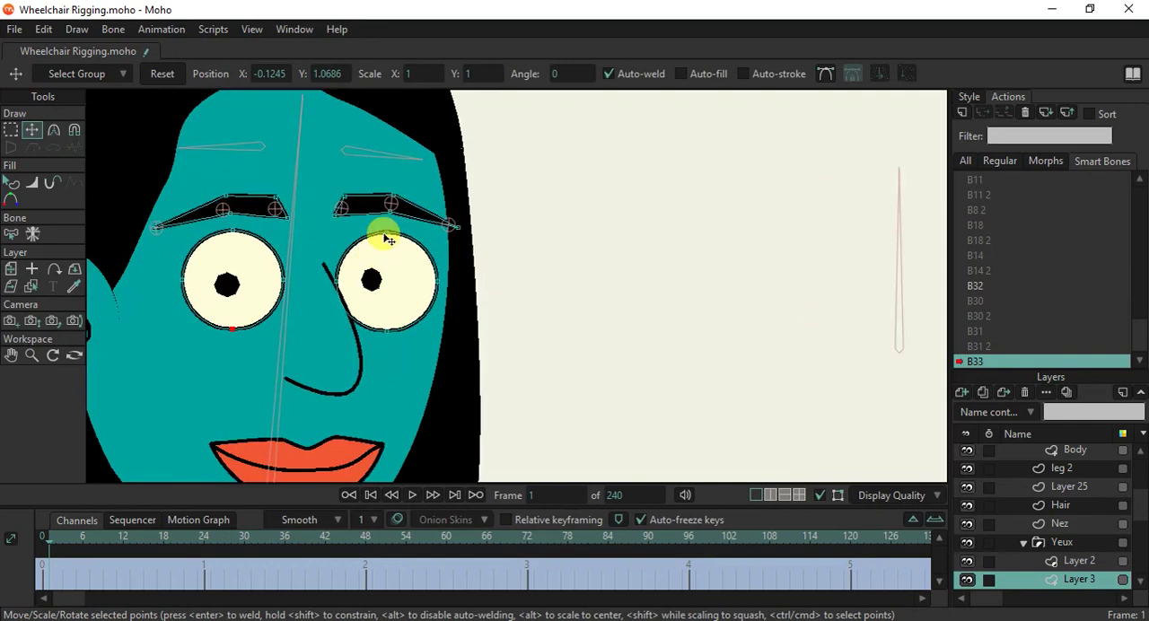
pyautogui.moveTo(386, 238); pyautogui.dragTo(386, 333)
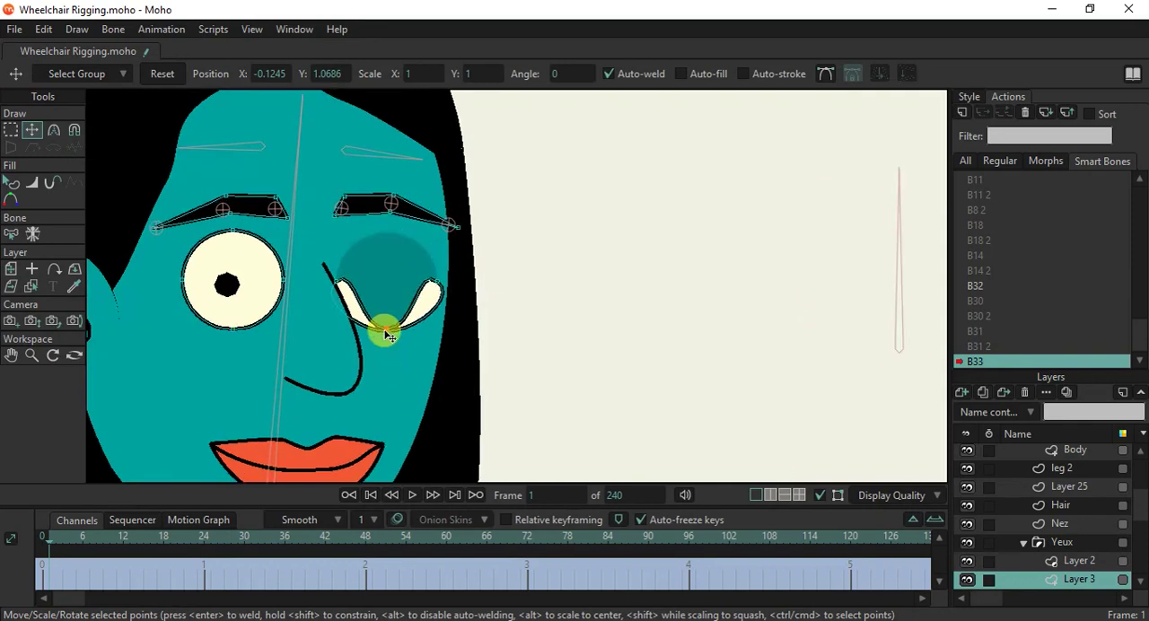
# Reshape the right-hand eye's curvature handles until the closed eye forms a thin line following its lower edge.
pyautogui.press('c')
pyautogui.scroll(2, 384, 330)
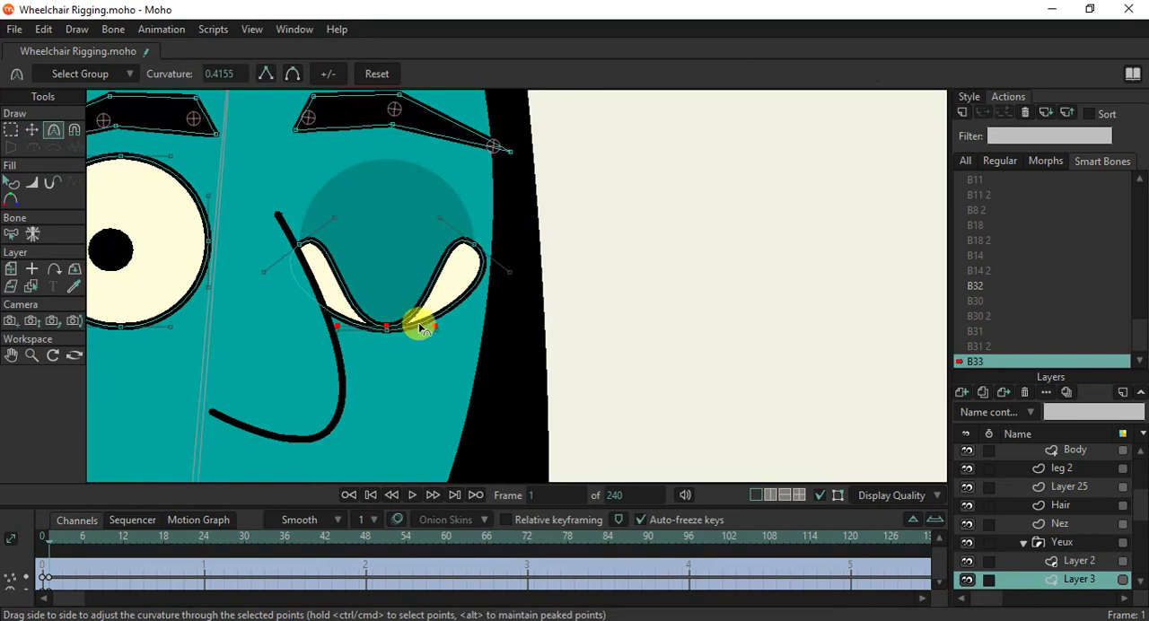
pyautogui.moveTo(395, 328); pyautogui.dragTo(752, 359)
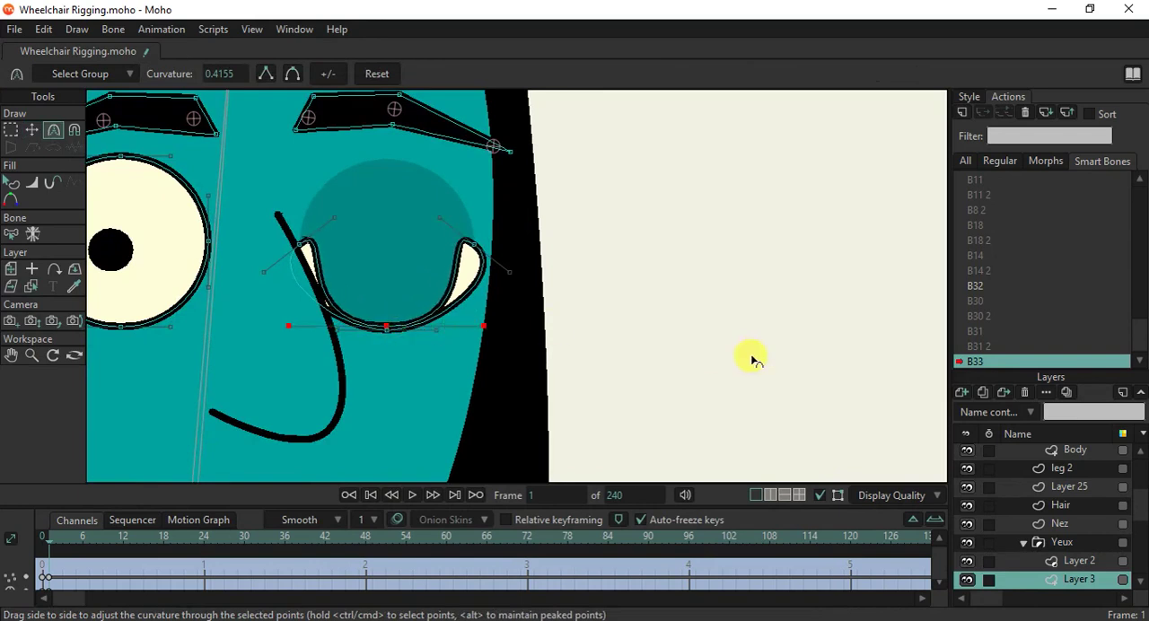
pyautogui.moveTo(440, 216); pyautogui.dragTo(490, 251)
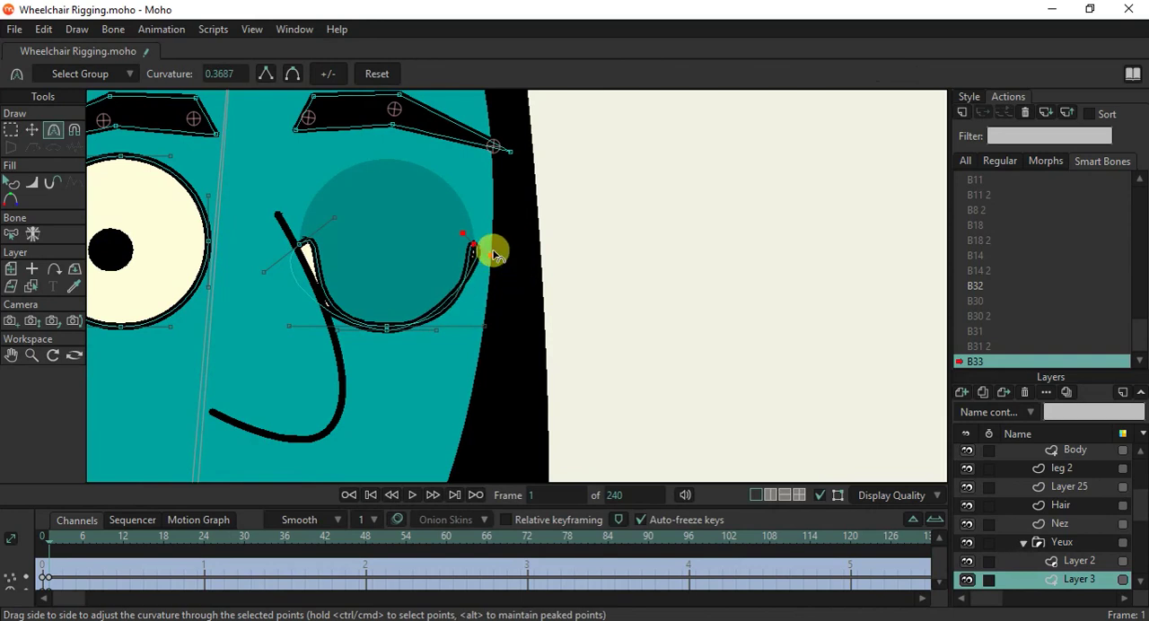
pyautogui.moveTo(437, 330); pyautogui.dragTo(464, 330)
pyautogui.click(480, 251)
pyautogui.moveTo(250, 280); pyautogui.dragTo(282, 250)
pyautogui.moveTo(331, 219); pyautogui.dragTo(317, 231)
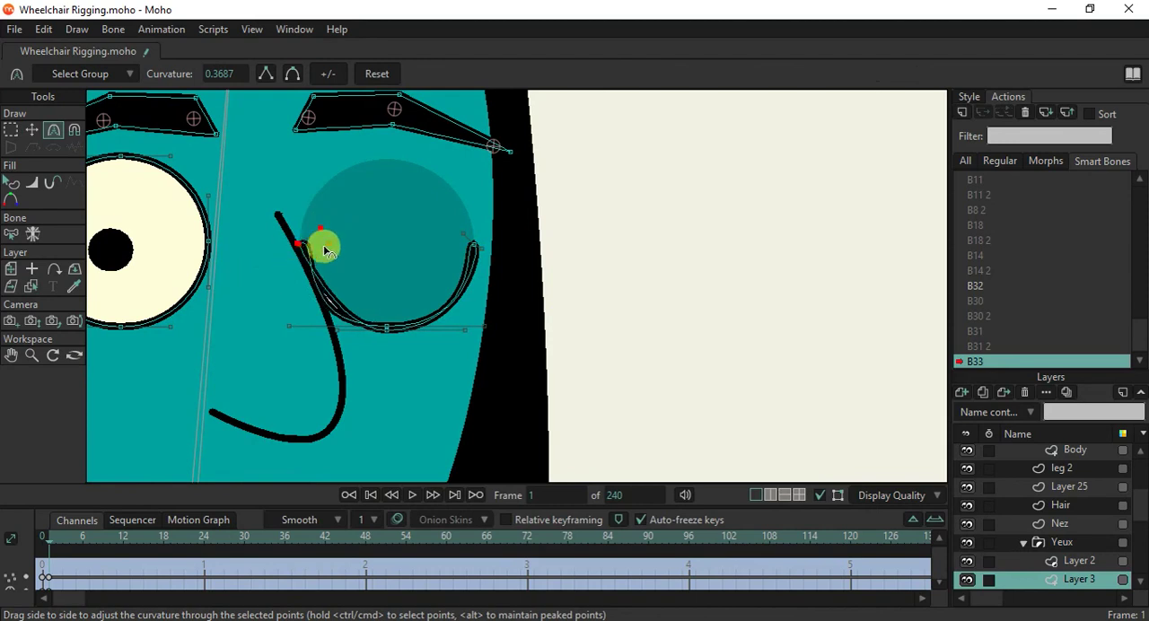
pyautogui.moveTo(336, 333); pyautogui.dragTo(295, 335)
pyautogui.moveTo(320, 225); pyautogui.dragTo(351, 254)
pyautogui.scroll(-2, 350, 259)
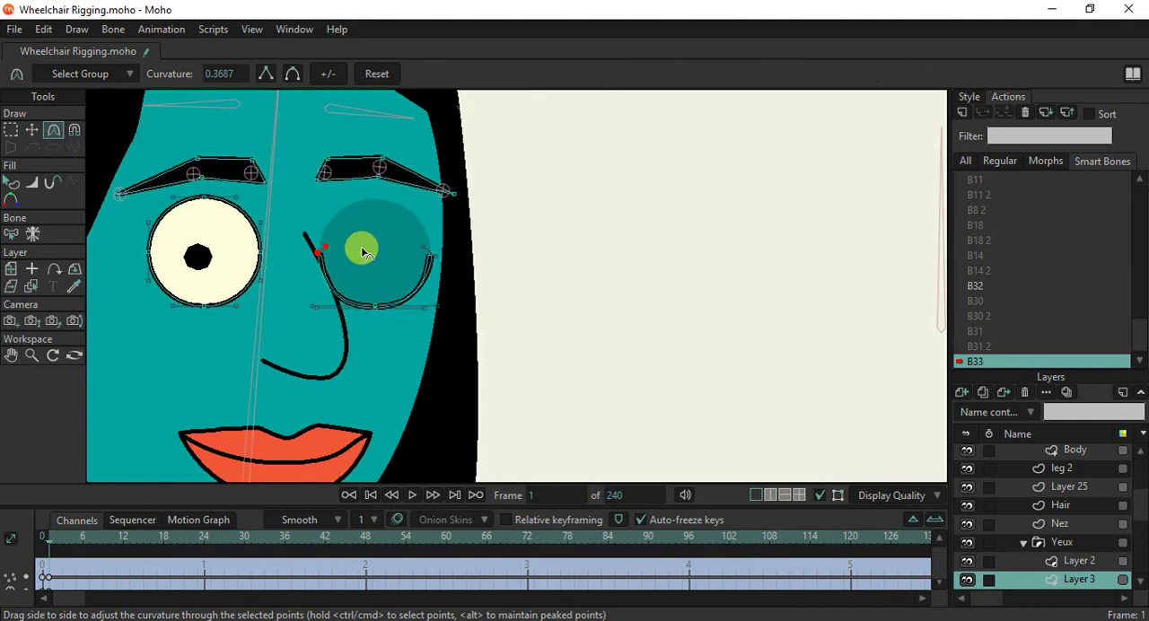
# Lower the top point of the left-hand eye slightly to narrow its opening.
pyautogui.click(32, 131)
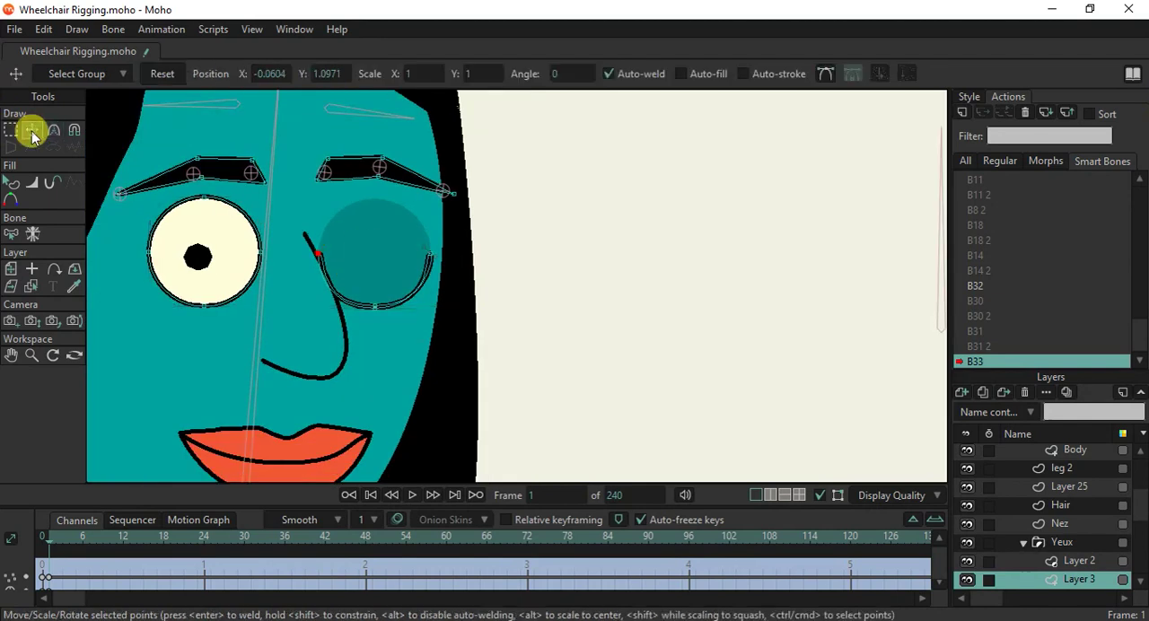
pyautogui.scroll(3, 247, 240)
pyautogui.moveTo(259, 219); pyautogui.dragTo(261, 241)
pyautogui.scroll(-2, 353, 275)
pyautogui.scroll(-2, 353, 275)
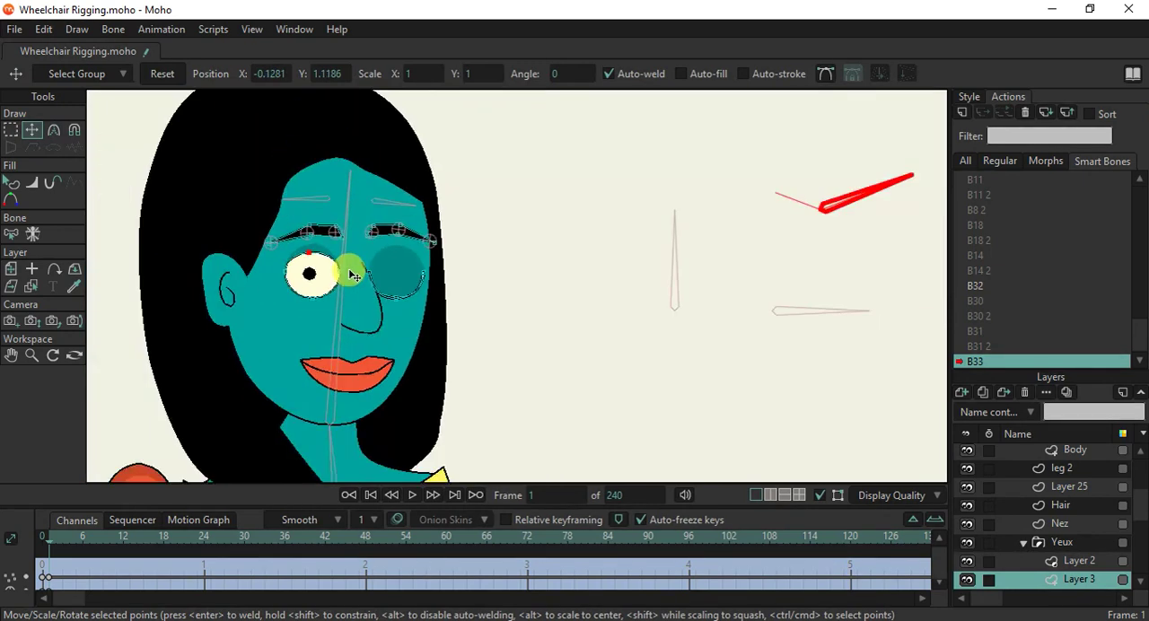
# On the WheelChair bone layer, lower the right-hand eyebrow bone and raise the left-hand eyebrow bone slightly.
pyautogui.scroll(3, 353, 275)
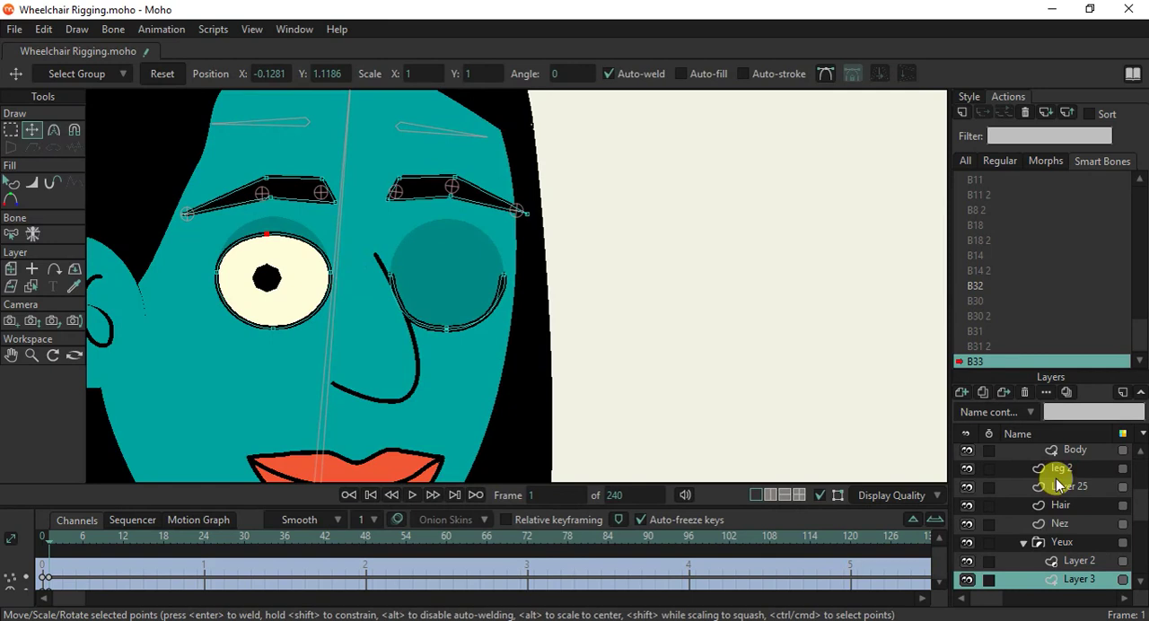
pyautogui.scroll(5, 1135, 505)
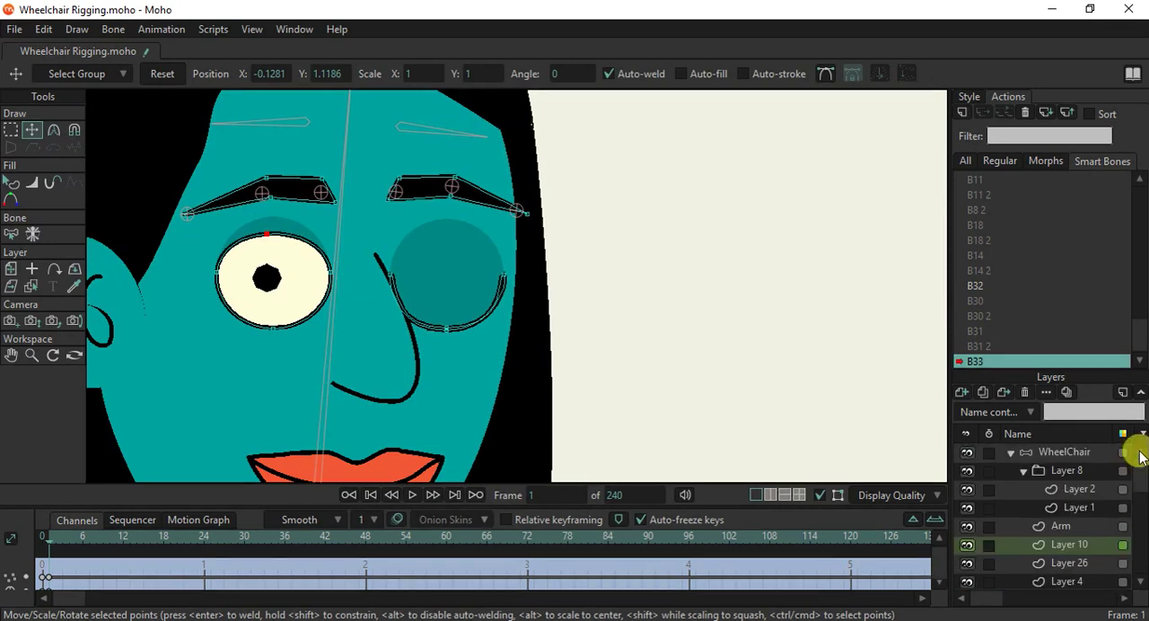
pyautogui.click(1066, 455)
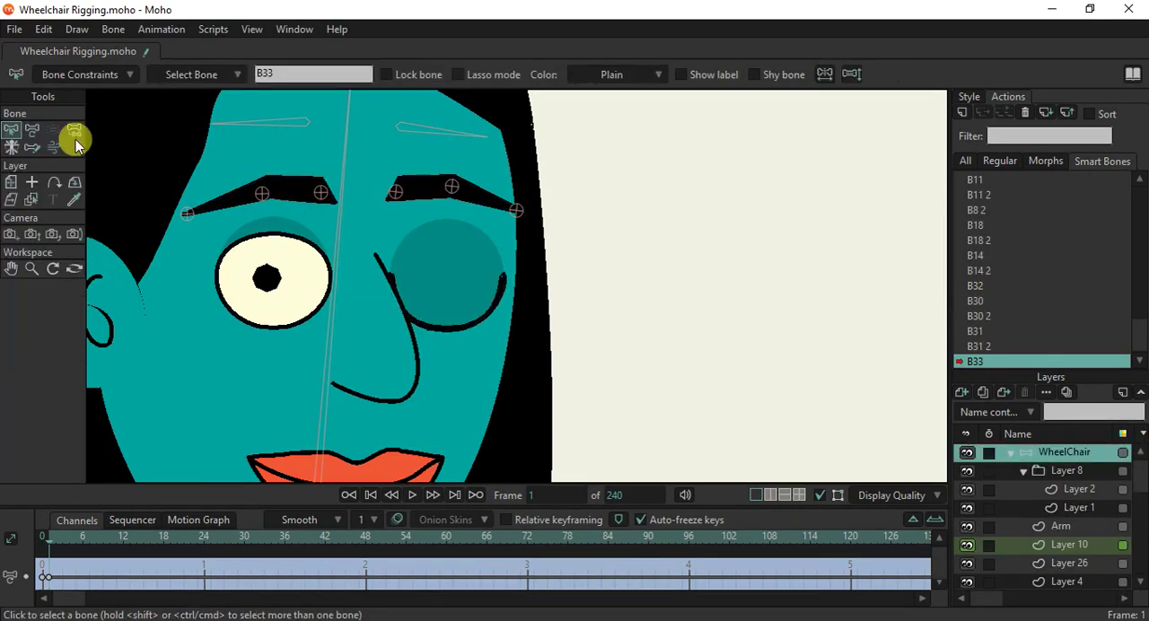
pyautogui.click(31, 131)
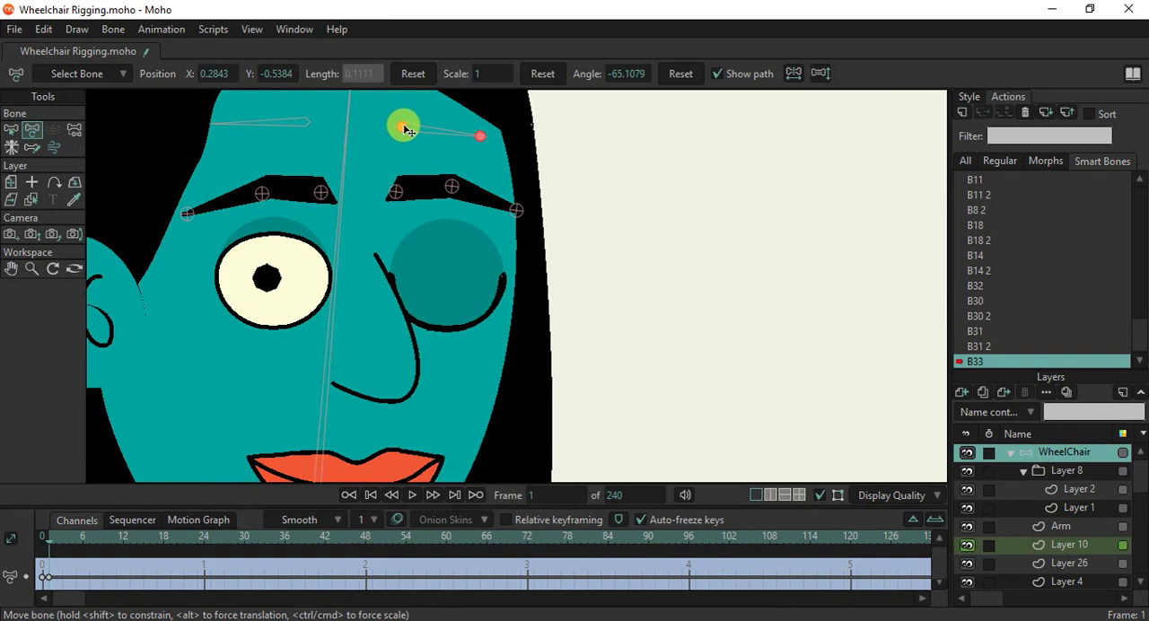
pyautogui.moveTo(404, 130); pyautogui.dragTo(405, 142)
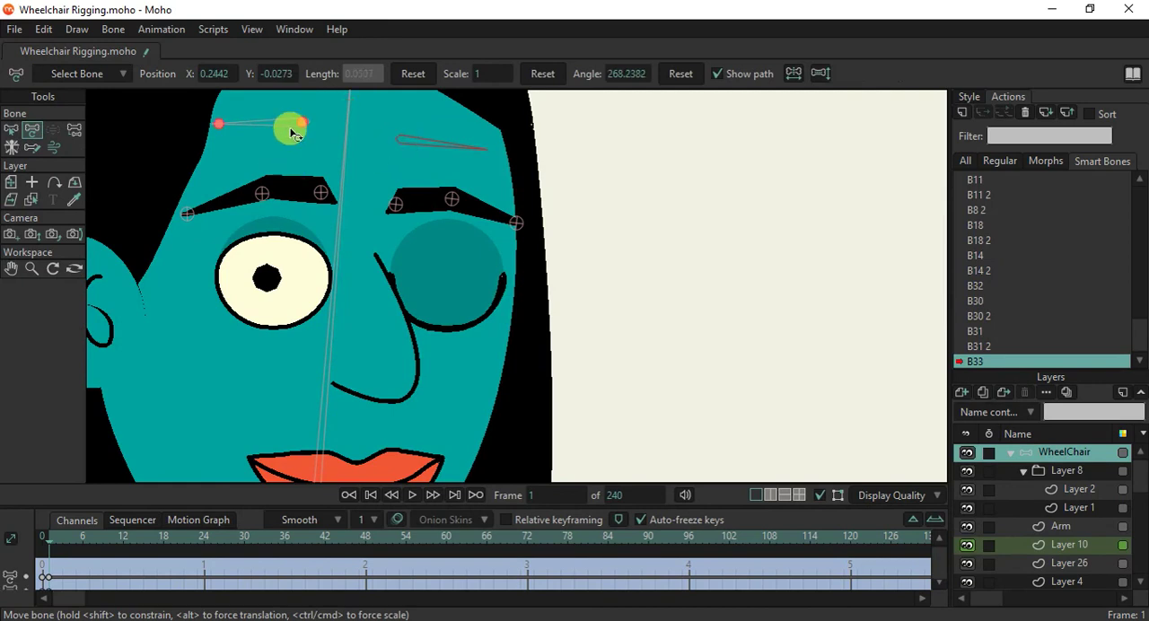
pyautogui.moveTo(304, 123); pyautogui.dragTo(302, 120)
pyautogui.moveTo(406, 138); pyautogui.dragTo(401, 146)
# Select the Head layer and try to nudge the face outline's point on the right-hand cheek in the B33 action.
pyautogui.scroll(-5, 443, 279)
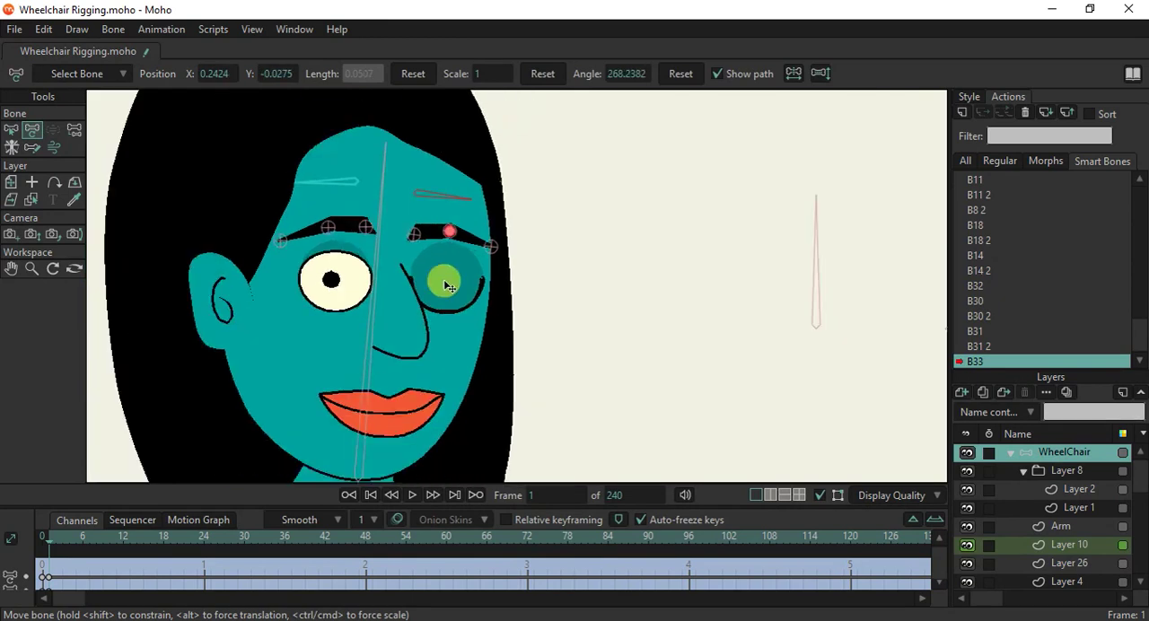
pyautogui.scroll(2, 445, 363)
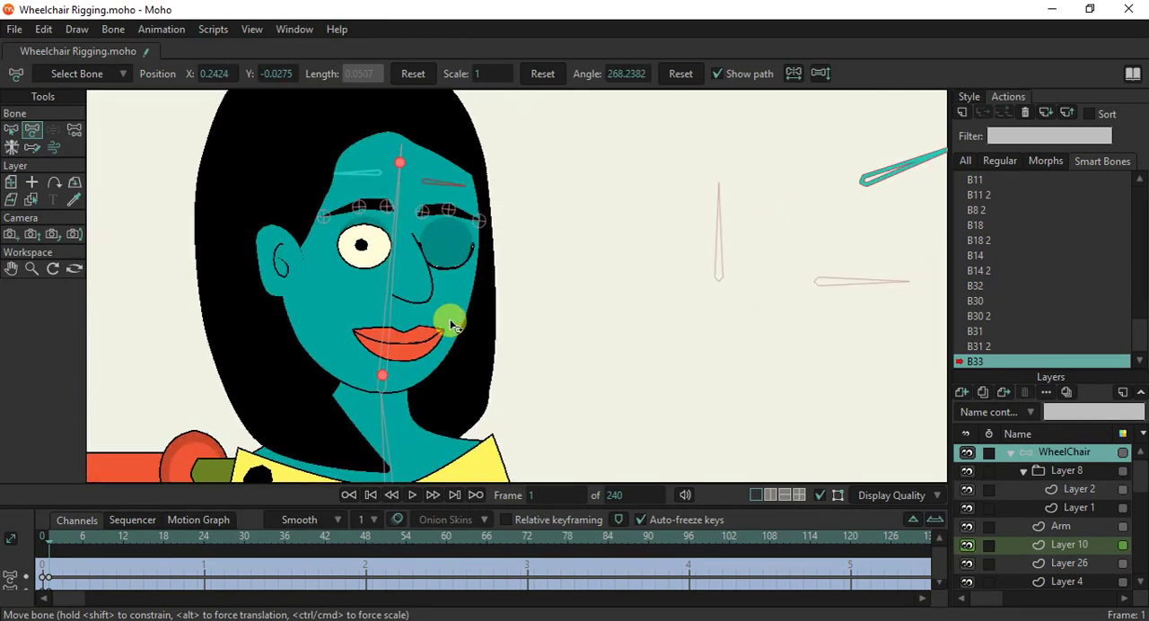
pyautogui.keyDown('alt'); pyautogui.rightClick(459, 322); pyautogui.keyUp('alt')
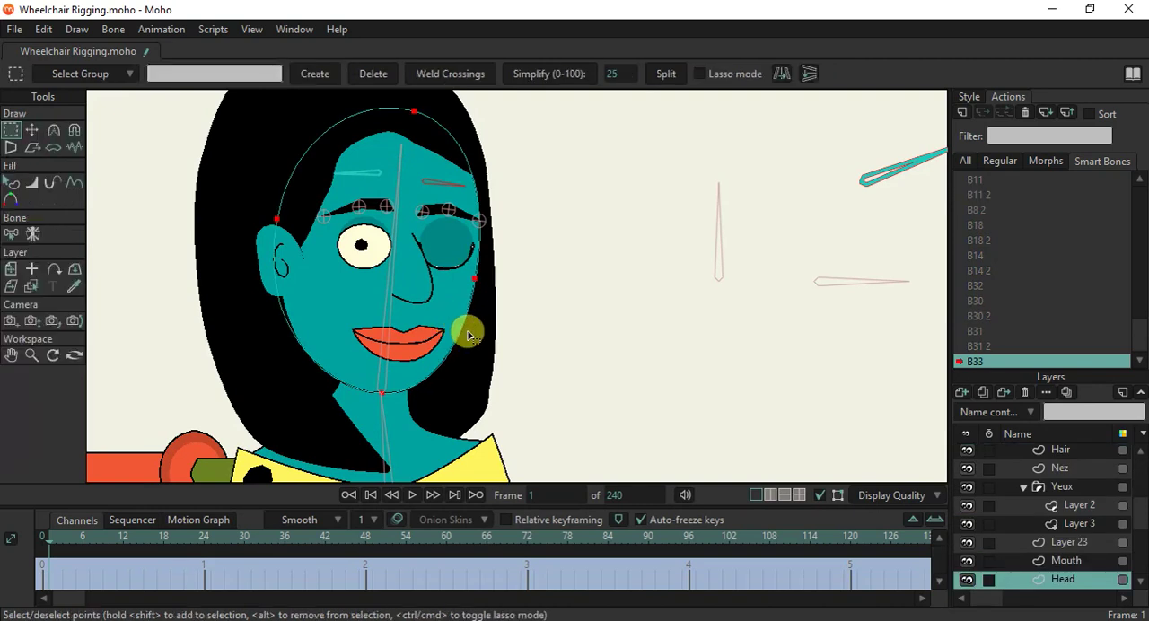
pyautogui.click(31, 130)
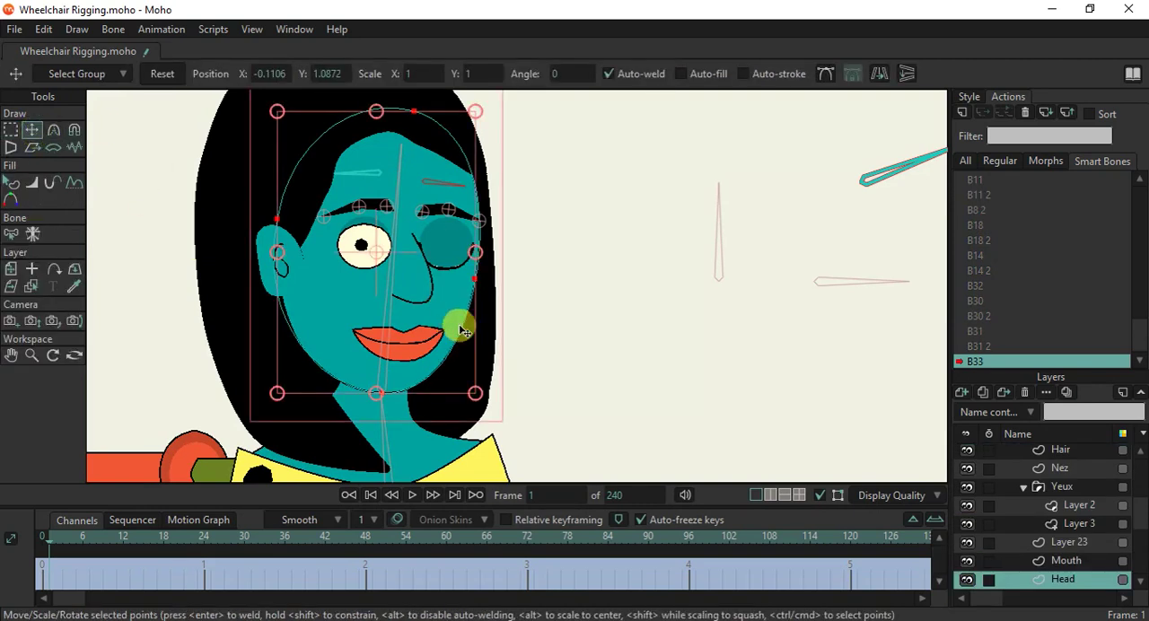
pyautogui.scroll(2, 458, 326)
pyautogui.click(482, 260)
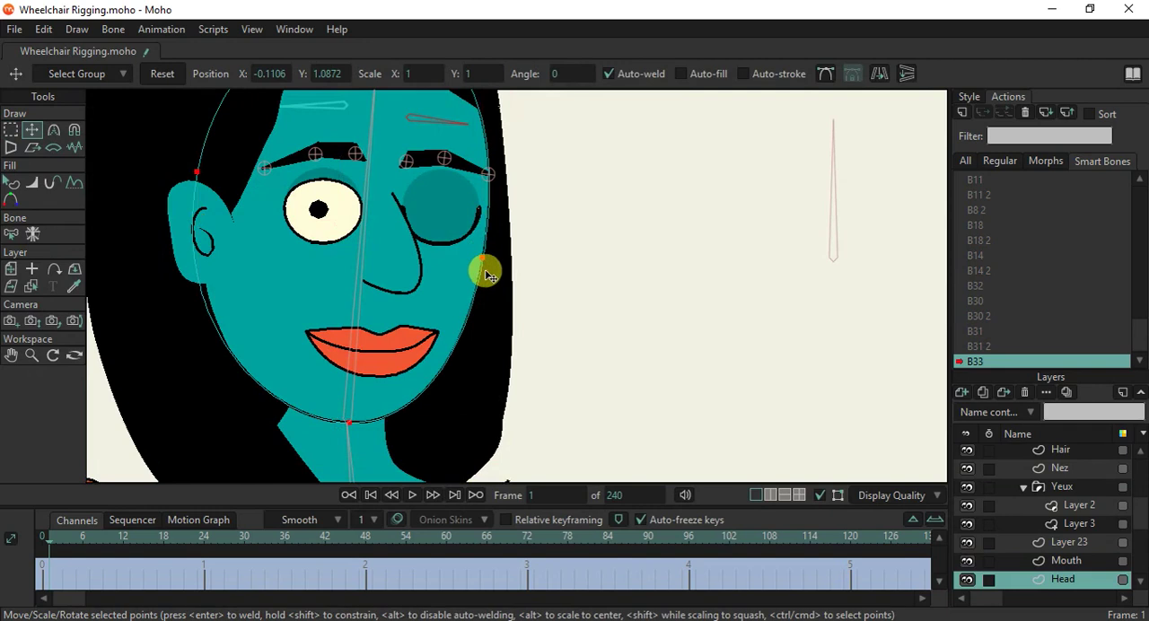
pyautogui.moveTo(482, 258)
pyautogui.mouseDown()
pyautogui.moveTo(489, 235)
pyautogui.moveTo(486, 252)
pyautogui.mouseUp()
pyautogui.click(451, 339)
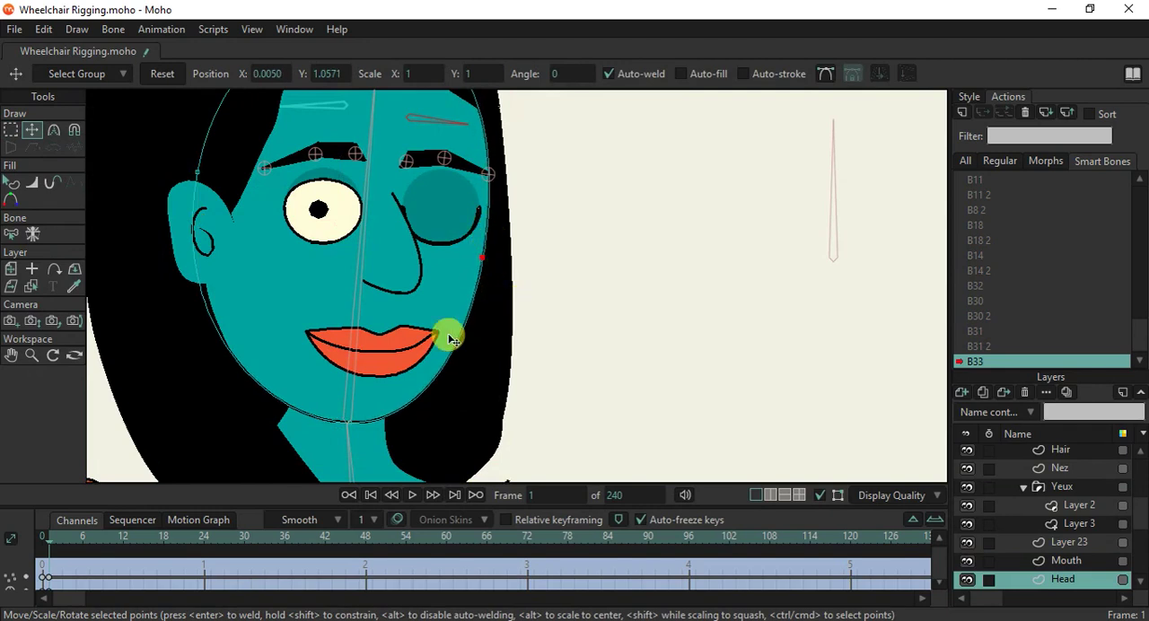
# In the mainline, turn off sharp corners and add points to the Head outline along the right-hand cheek and on the left-hand cheek.
pyautogui.scroll(1, 1023, 211)
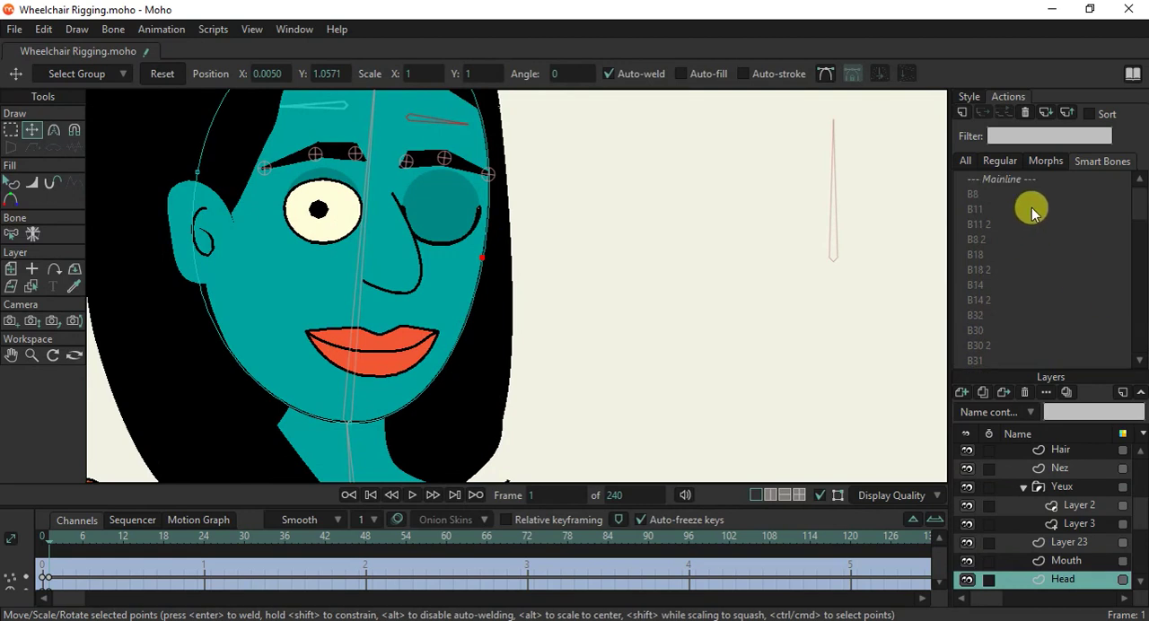
pyautogui.click(1003, 183)
pyautogui.doubleClick(1004, 187)
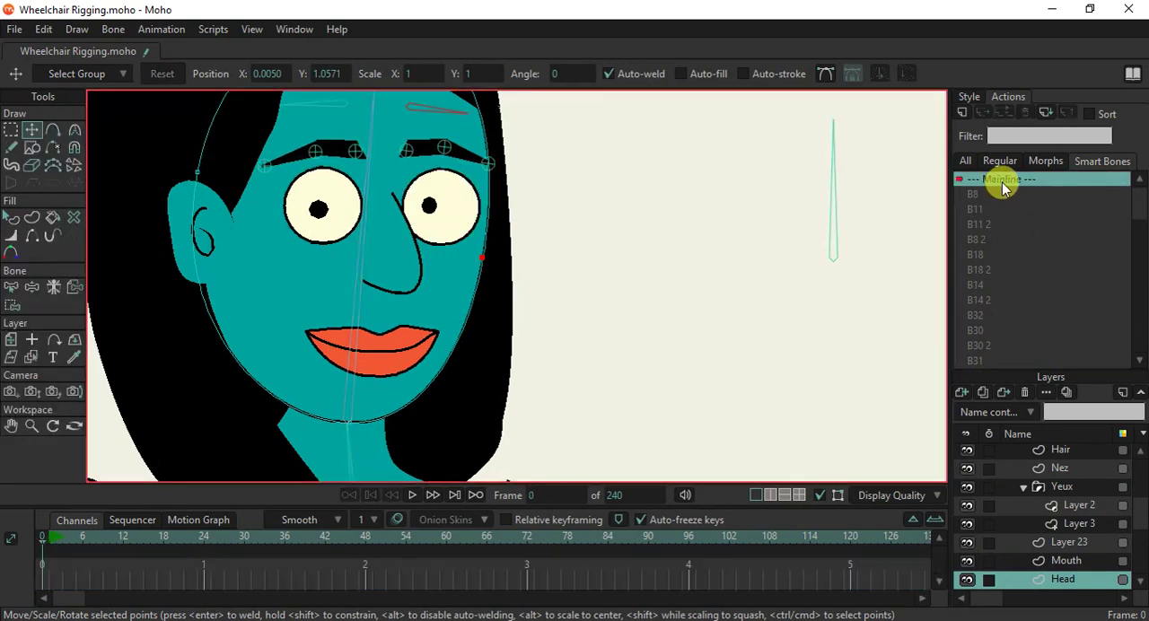
pyautogui.click(51, 129)
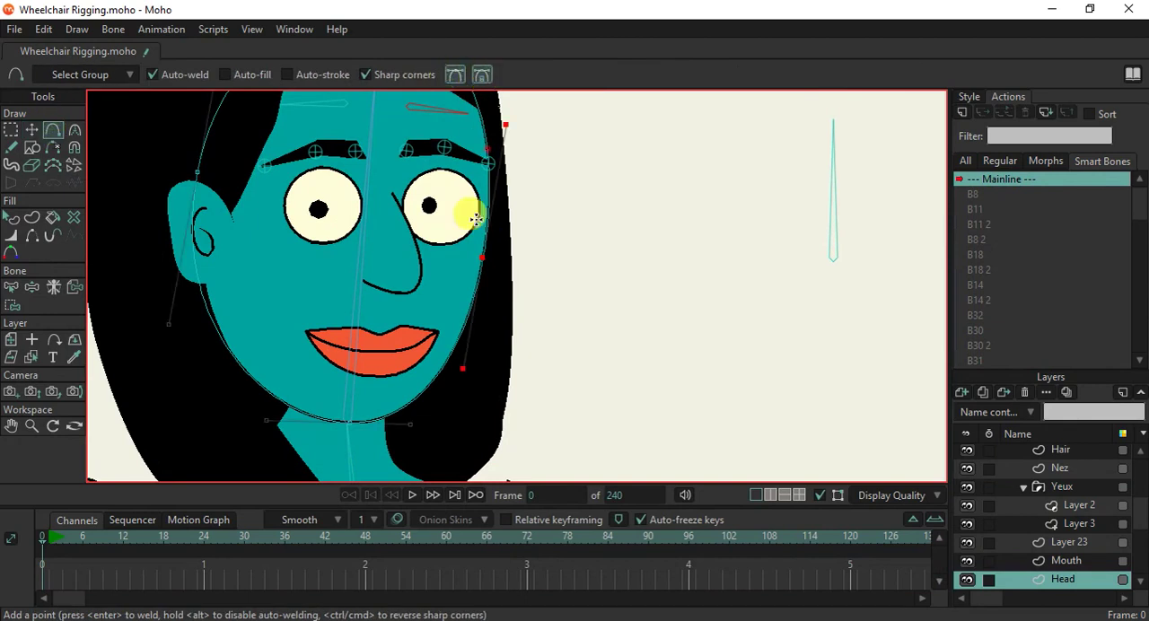
pyautogui.click(468, 324)
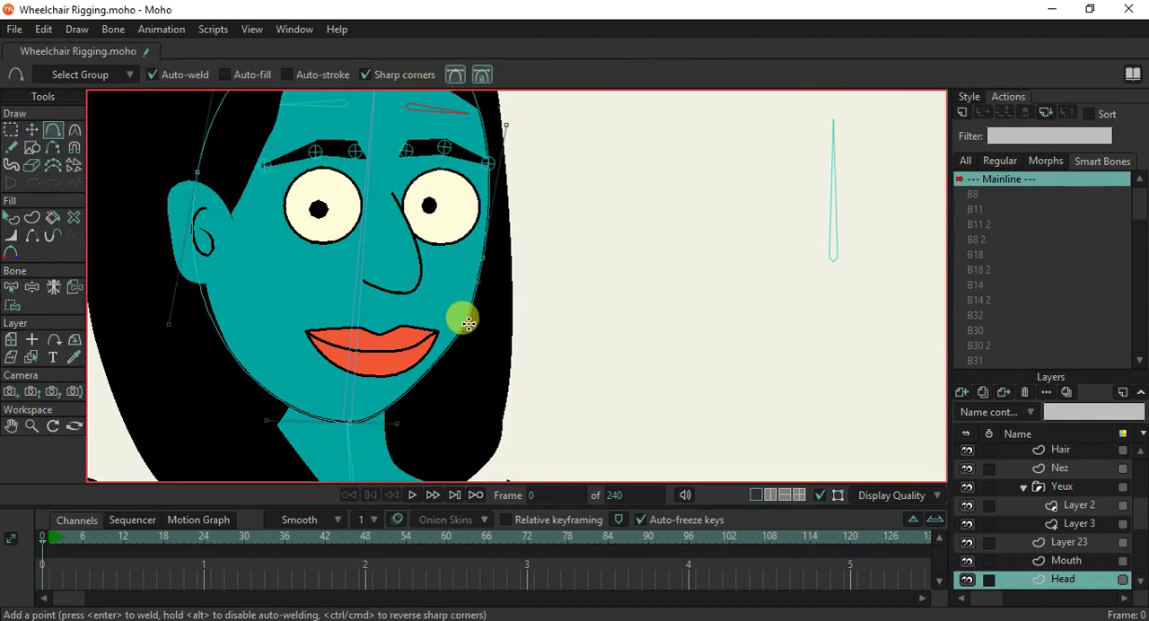
pyautogui.click(385, 74)
pyautogui.click(461, 333)
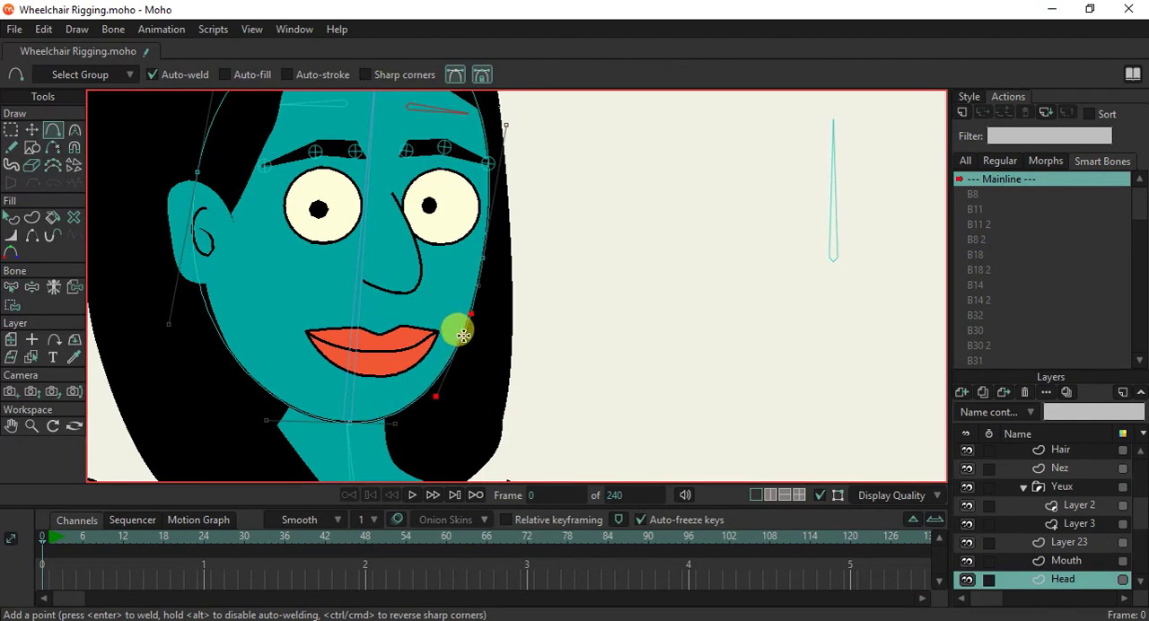
pyautogui.moveTo(462, 336); pyautogui.dragTo(478, 326)
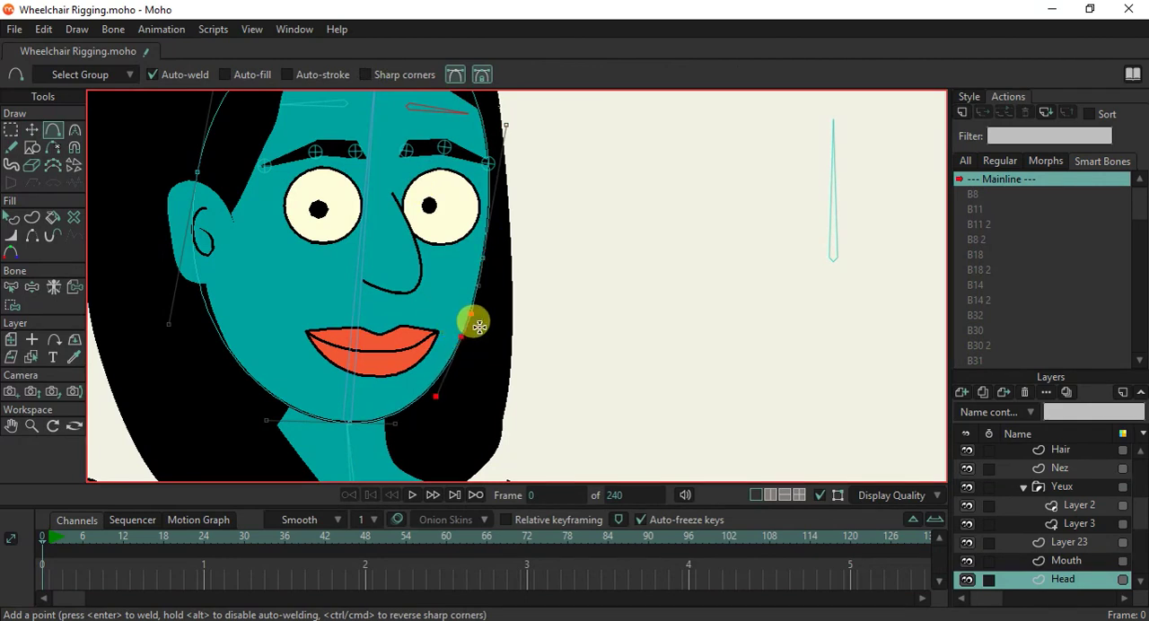
pyautogui.click(217, 331)
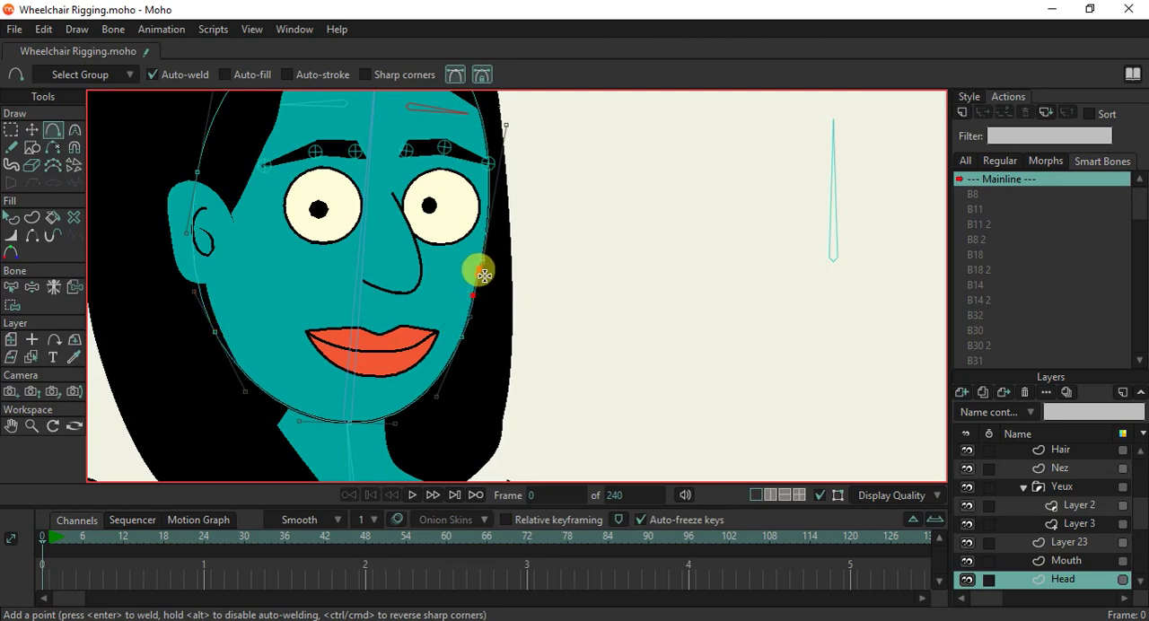
pyautogui.scroll(-2, 550, 302)
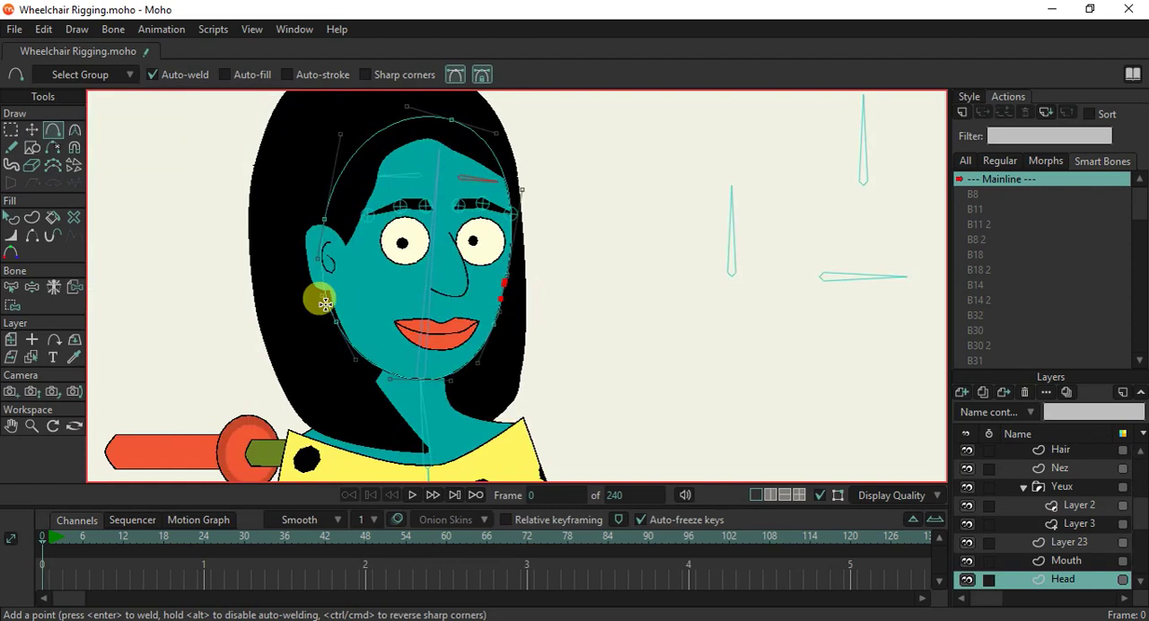
# In the B33 action, reshape the right-hand cheek by moving the Head outline's three neighbouring points beside the nose and mouth.
pyautogui.click(10, 287)
pyautogui.click(428, 305)
pyautogui.scroll(-2, 1037, 325)
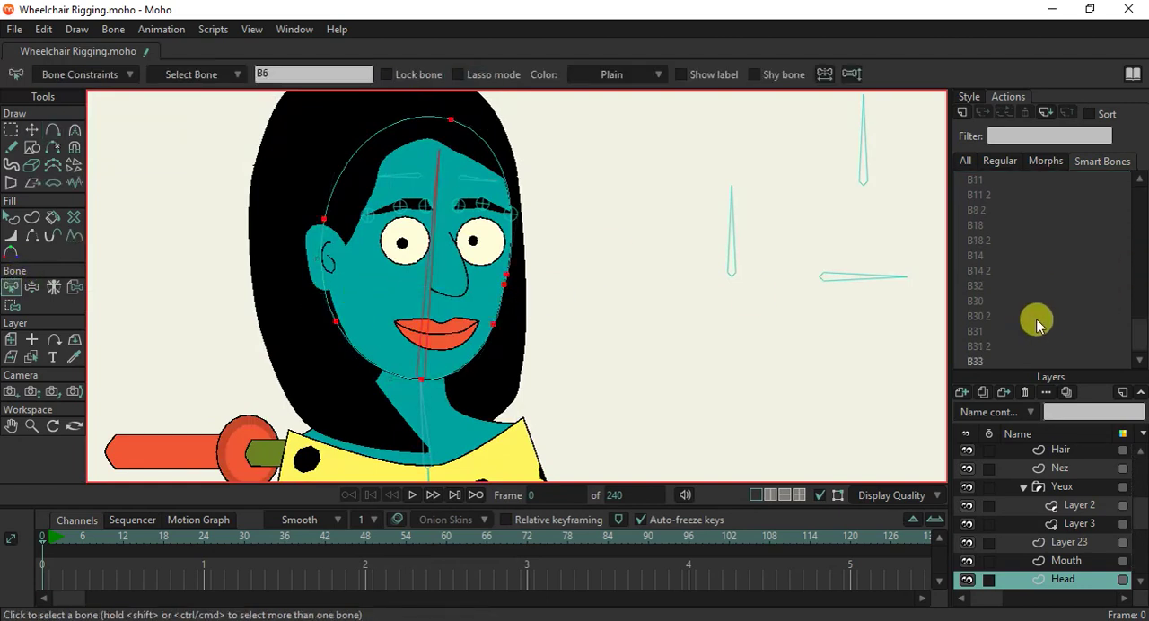
pyautogui.click(985, 362)
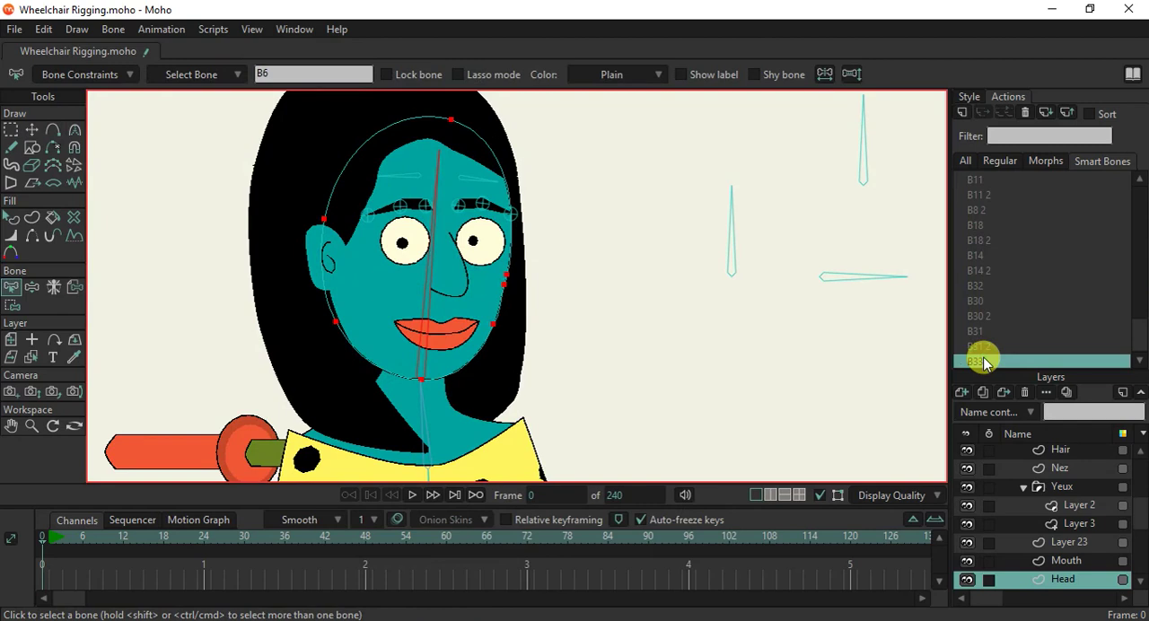
pyautogui.doubleClick(985, 361)
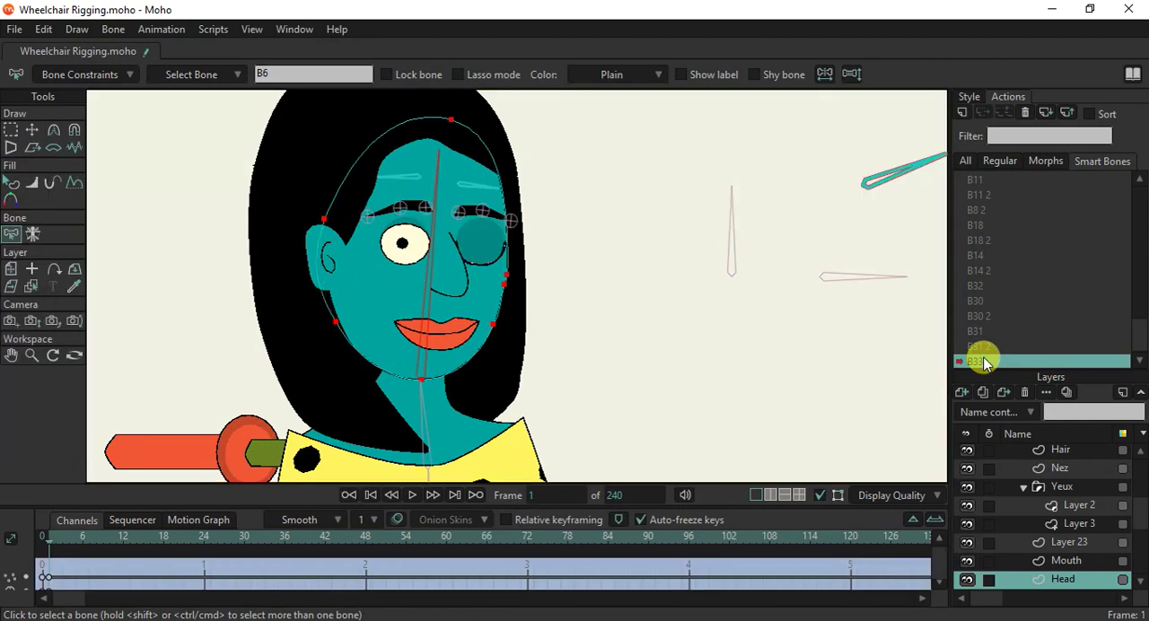
pyautogui.click(32, 131)
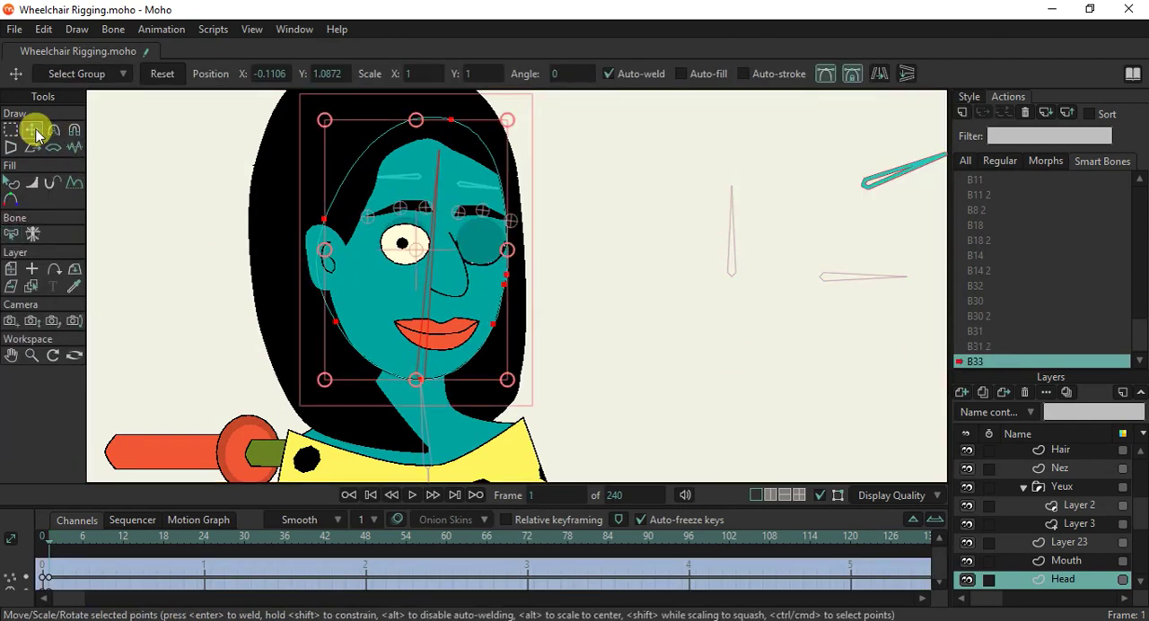
pyautogui.click(570, 342)
pyautogui.scroll(2, 487, 329)
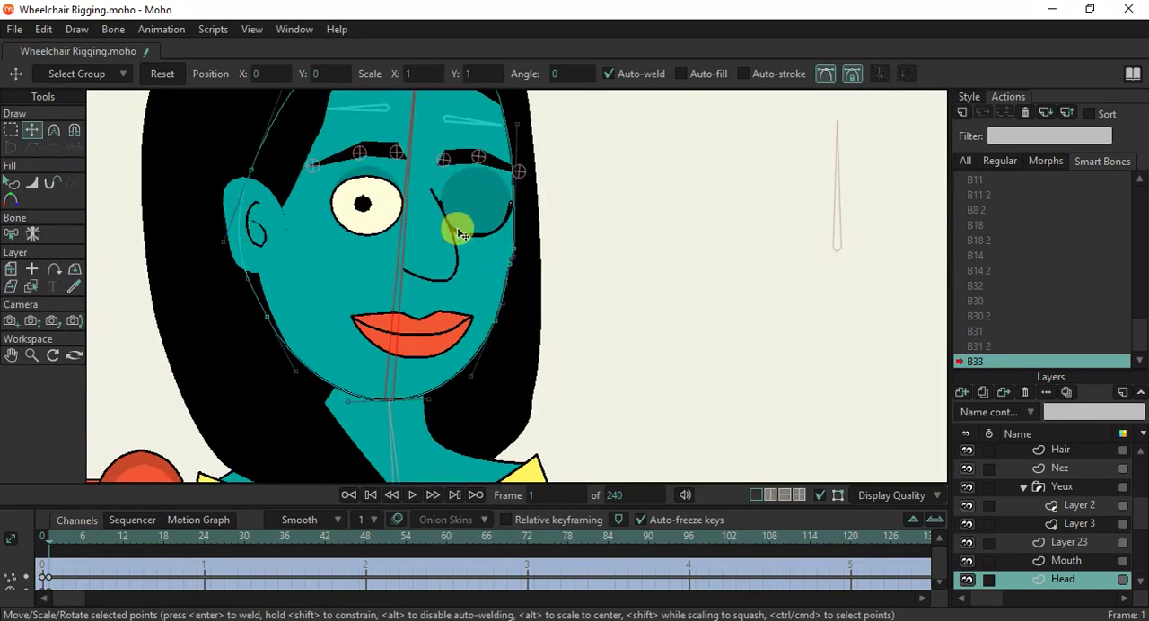
pyautogui.click(828, 72)
pyautogui.moveTo(496, 320); pyautogui.dragTo(490, 316)
pyautogui.moveTo(508, 264); pyautogui.dragTo(520, 244)
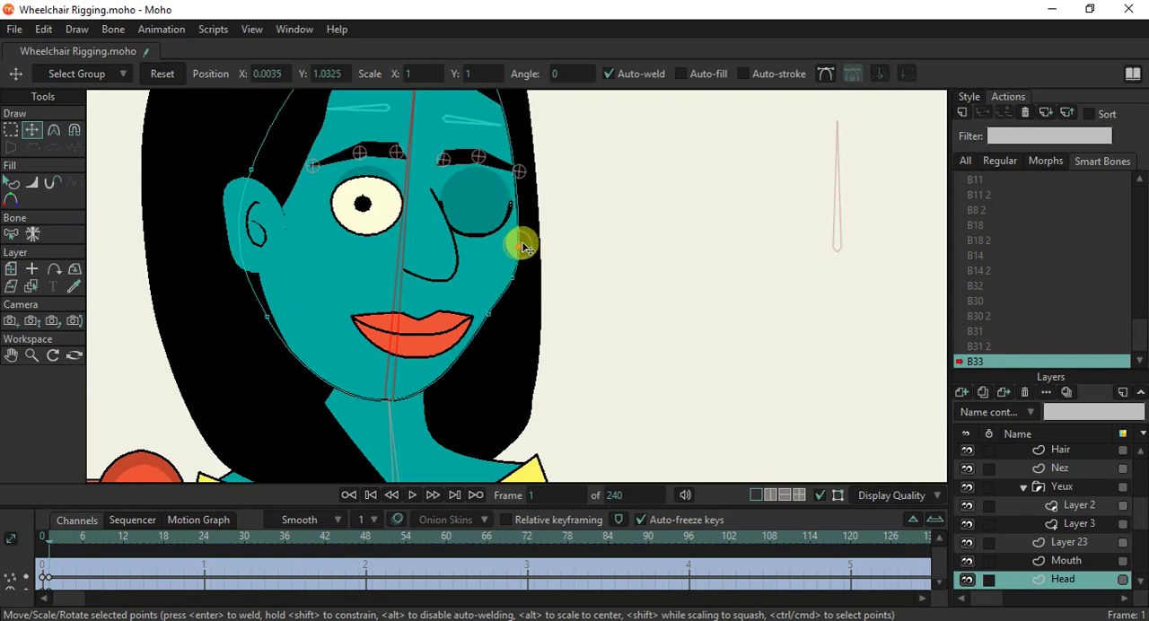
pyautogui.click(507, 284)
pyautogui.scroll(-4, 489, 300)
pyautogui.scroll(3, 487, 308)
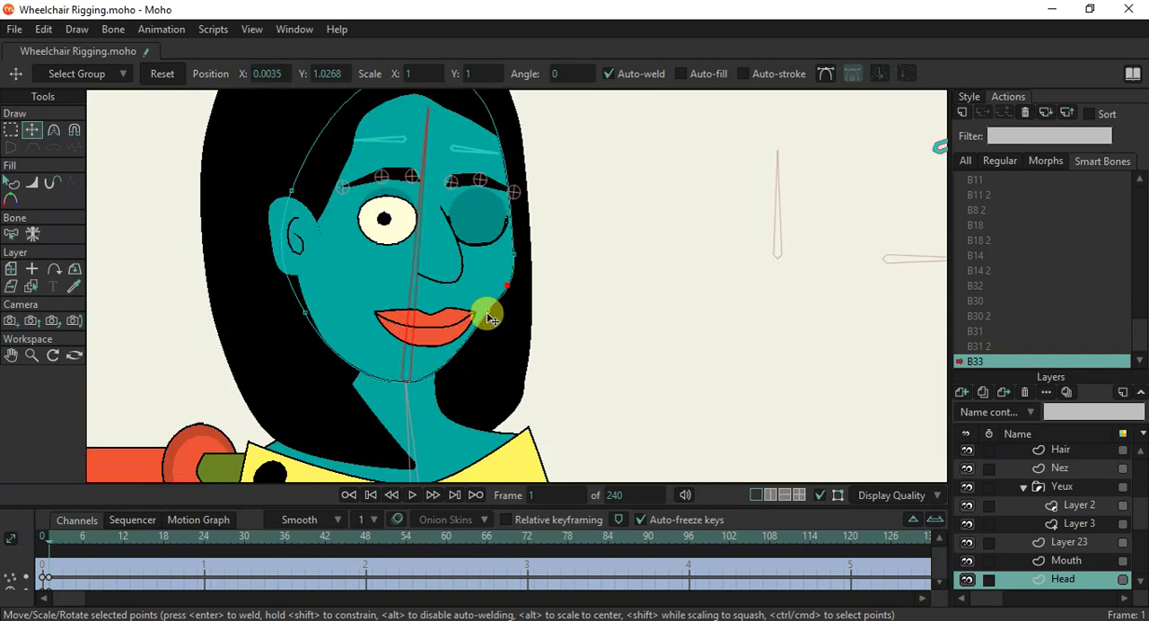
pyautogui.click(489, 314)
# Return to the mainline on the WheelChair layer and test the wink by rotating the uppermost control bone to both sides.
pyautogui.scroll(1, 1020, 215)
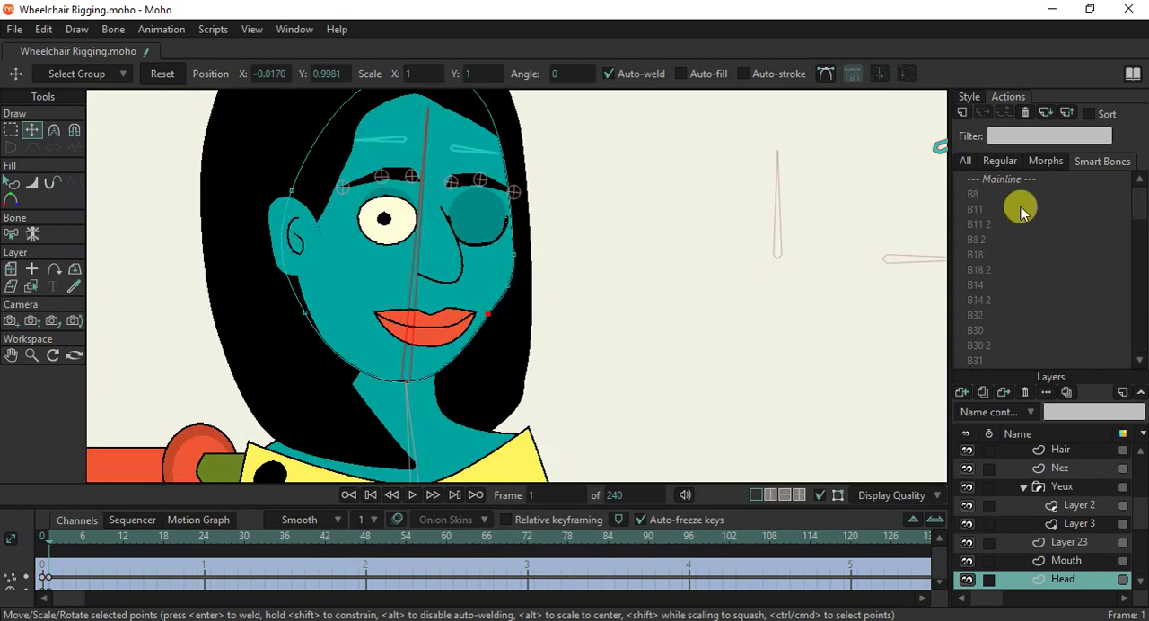
pyautogui.click(1014, 179)
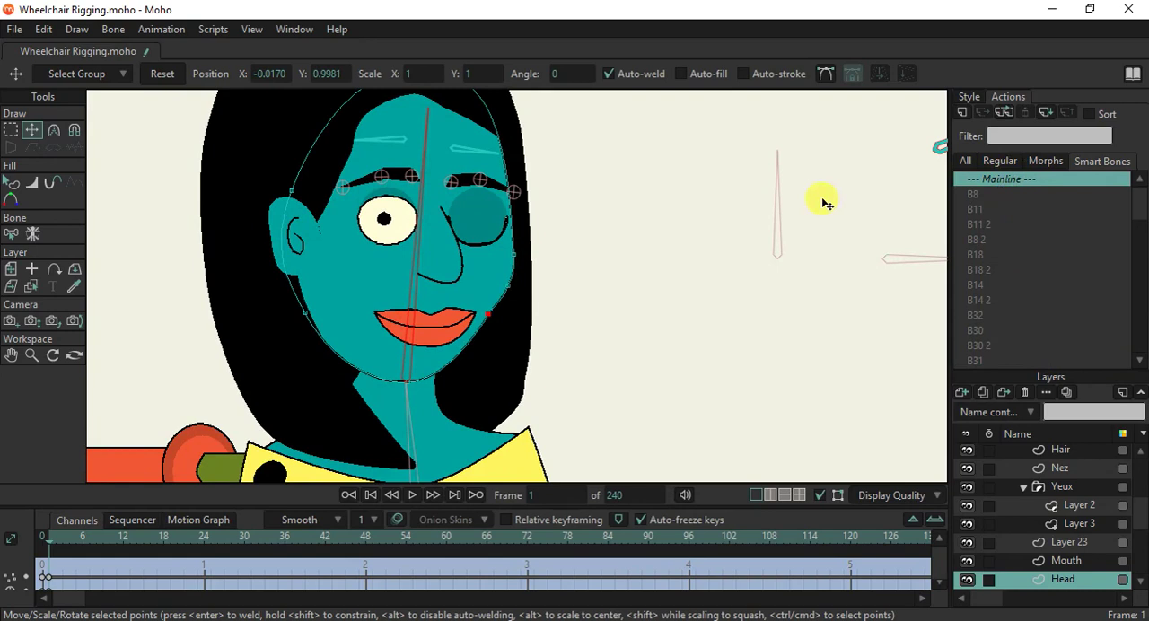
pyautogui.scroll(-3, 821, 199)
pyautogui.moveTo(800, 226); pyautogui.dragTo(649, 276)
pyautogui.scroll(5, 1050, 462)
pyautogui.click(1052, 456)
pyautogui.click(74, 128)
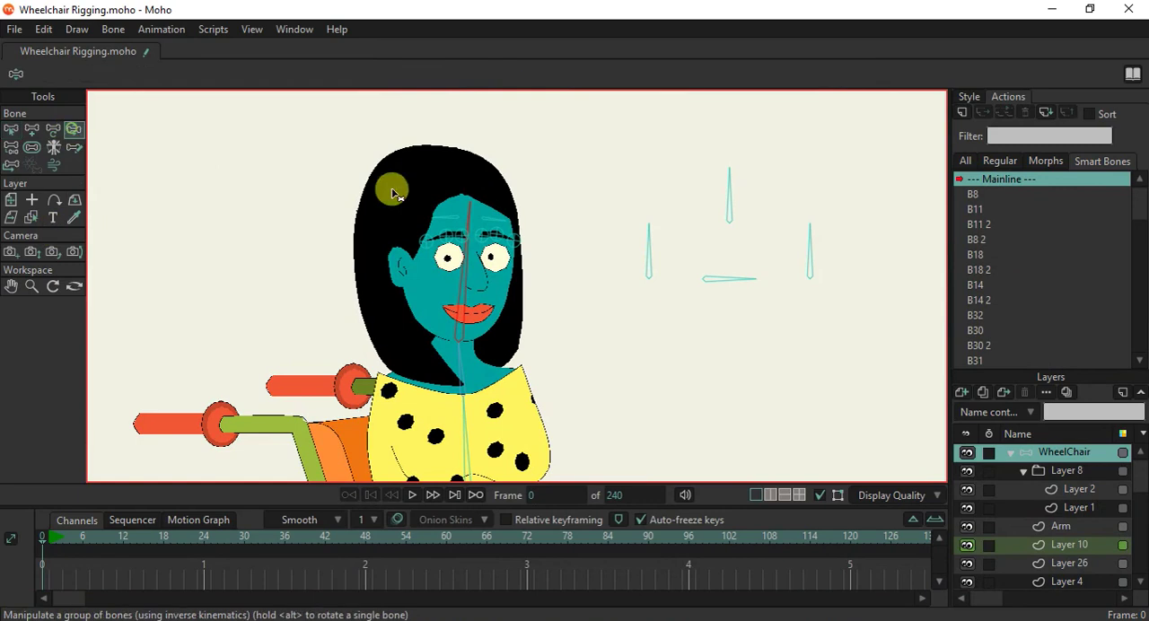
pyautogui.moveTo(716, 197); pyautogui.dragTo(917, 289)
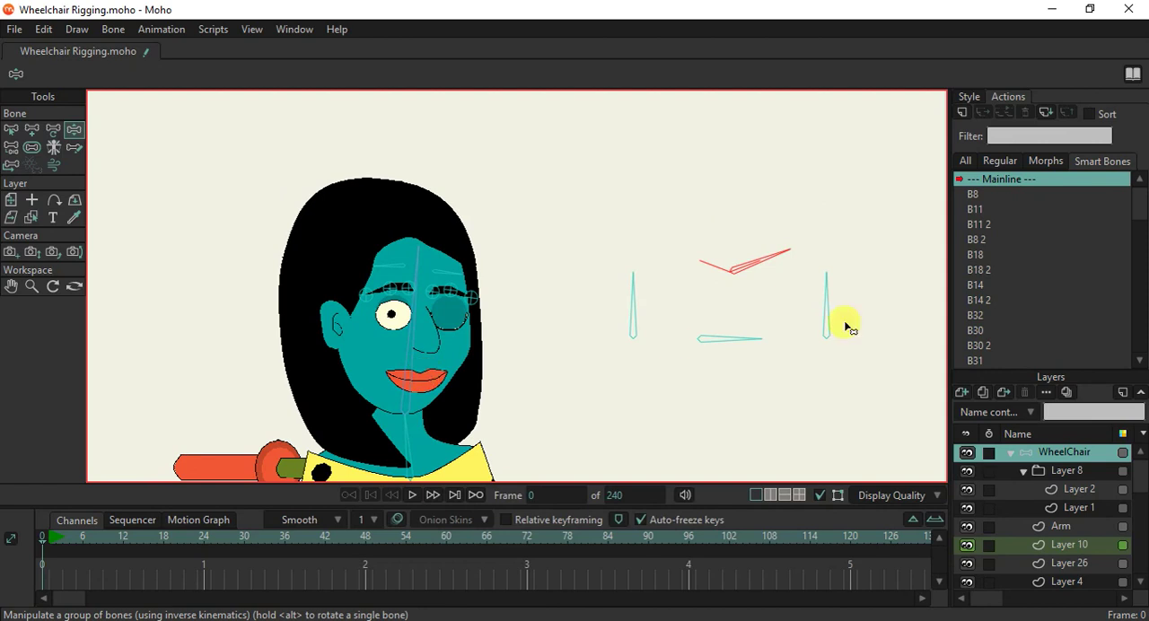
pyautogui.moveTo(790, 258); pyautogui.dragTo(686, 227)
pyautogui.moveTo(786, 256); pyautogui.dragTo(764, 167)
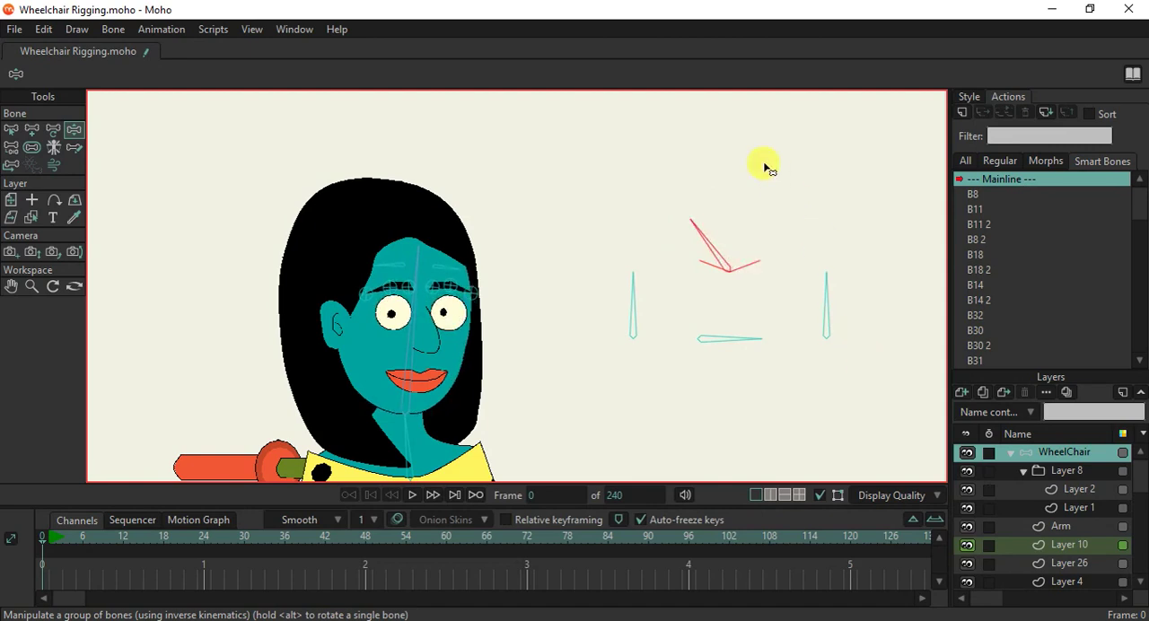
# Collapse the WheelChair layer, create a second smart bone action for the B33 control bone, and rotate that bone to its left-hand angle limit.
pyautogui.click(1011, 458)
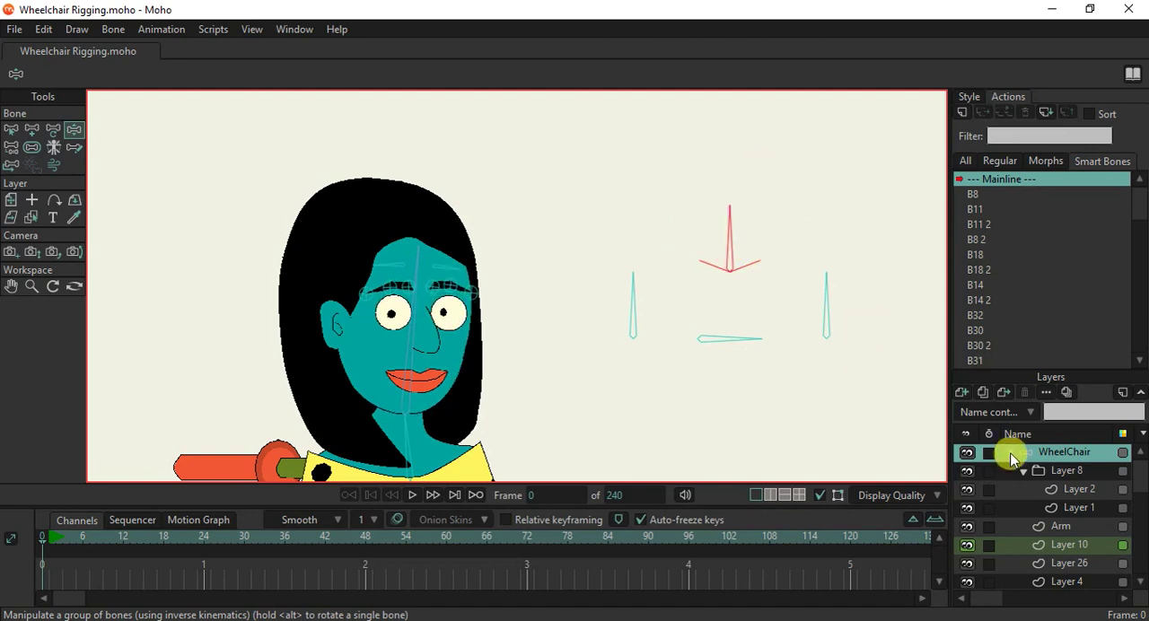
pyautogui.click(1011, 453)
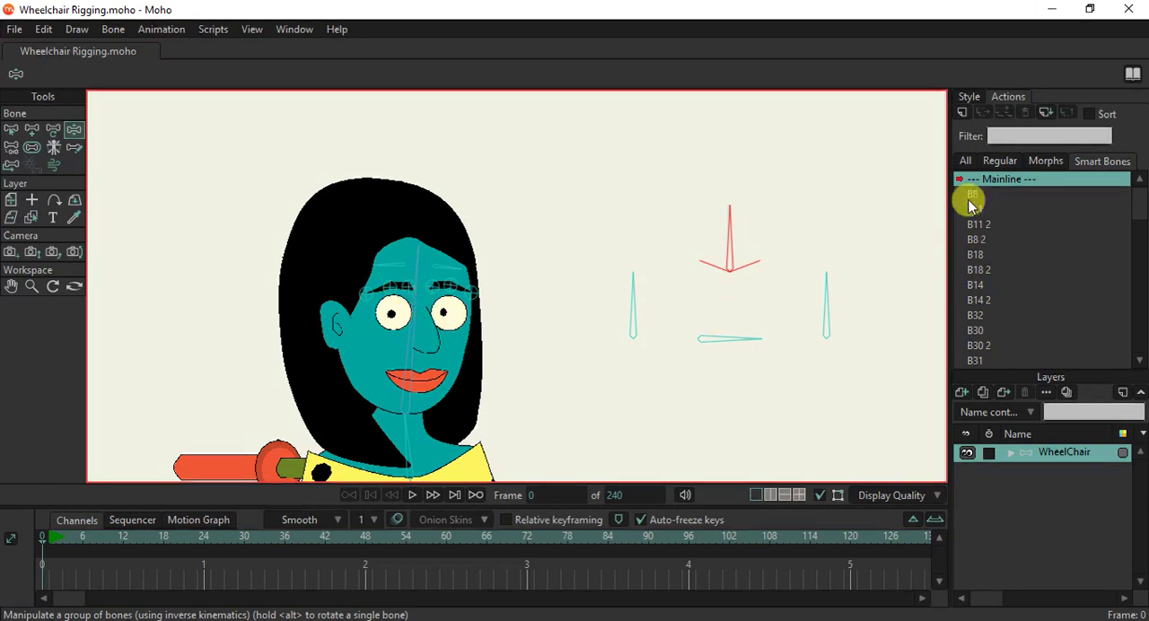
pyautogui.click(963, 113)
pyautogui.click(577, 384)
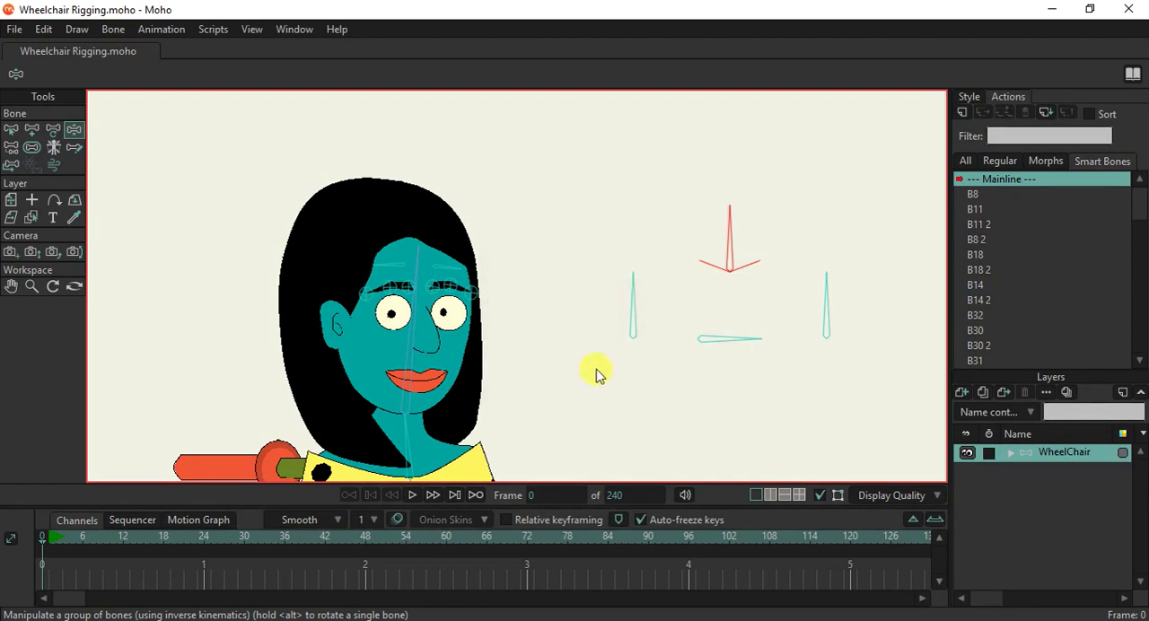
pyautogui.click(33, 130)
pyautogui.moveTo(743, 224); pyautogui.dragTo(668, 251)
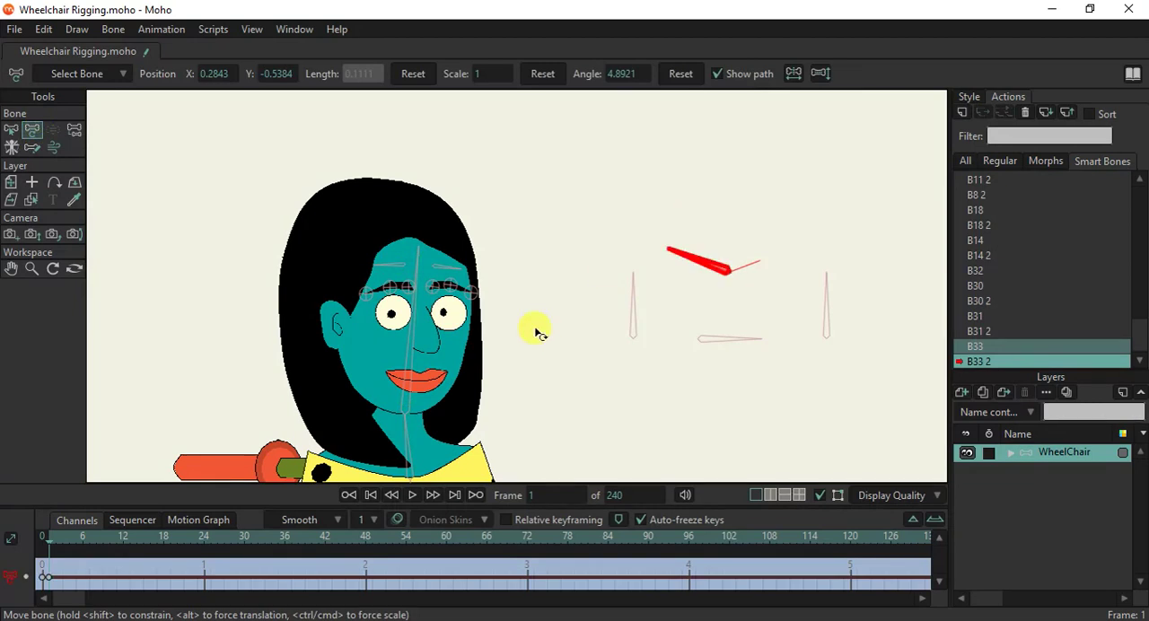
# On Layer 3, pull the top point of the left-hand eye down to the eye's lower edge.
pyautogui.keyDown('ctrl'); pyautogui.keyDown('alt'); pyautogui.click(388, 324); pyautogui.keyUp('alt'); pyautogui.keyUp('ctrl')
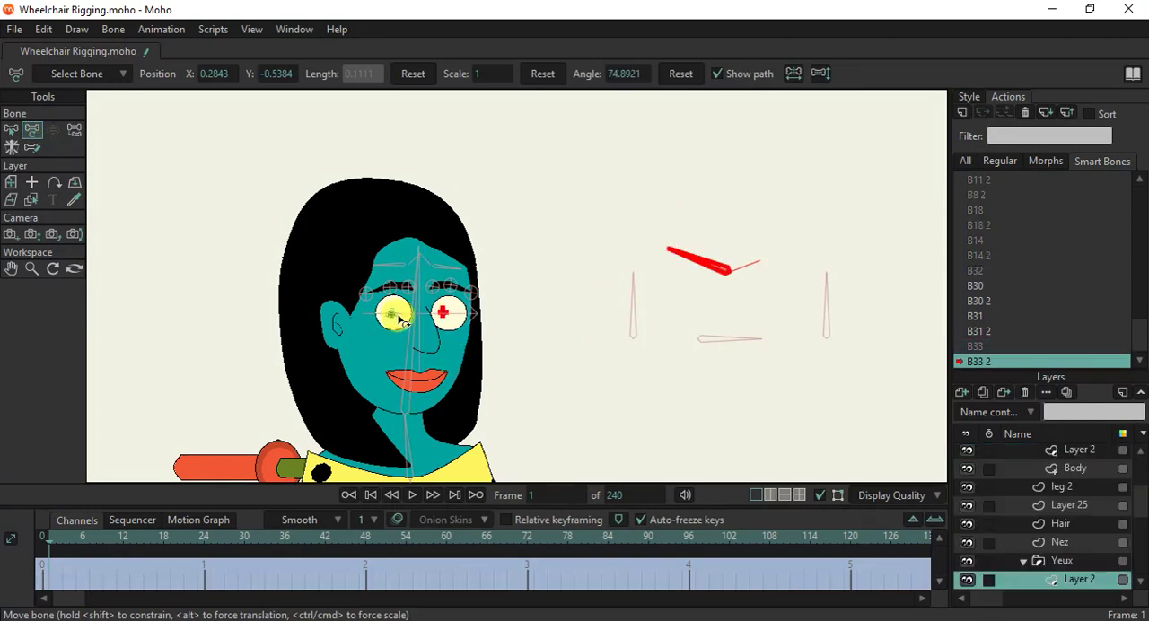
pyautogui.scroll(3, 396, 329)
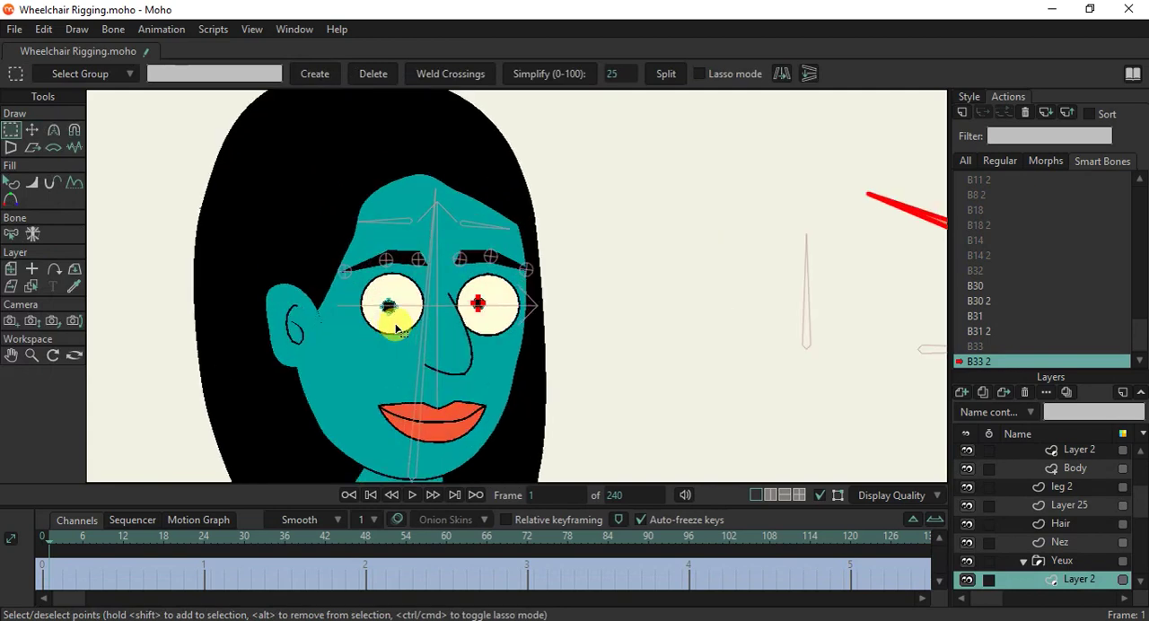
pyautogui.keyDown('ctrl'); pyautogui.keyDown('alt'); pyautogui.click(402, 321); pyautogui.keyUp('alt'); pyautogui.keyUp('ctrl')
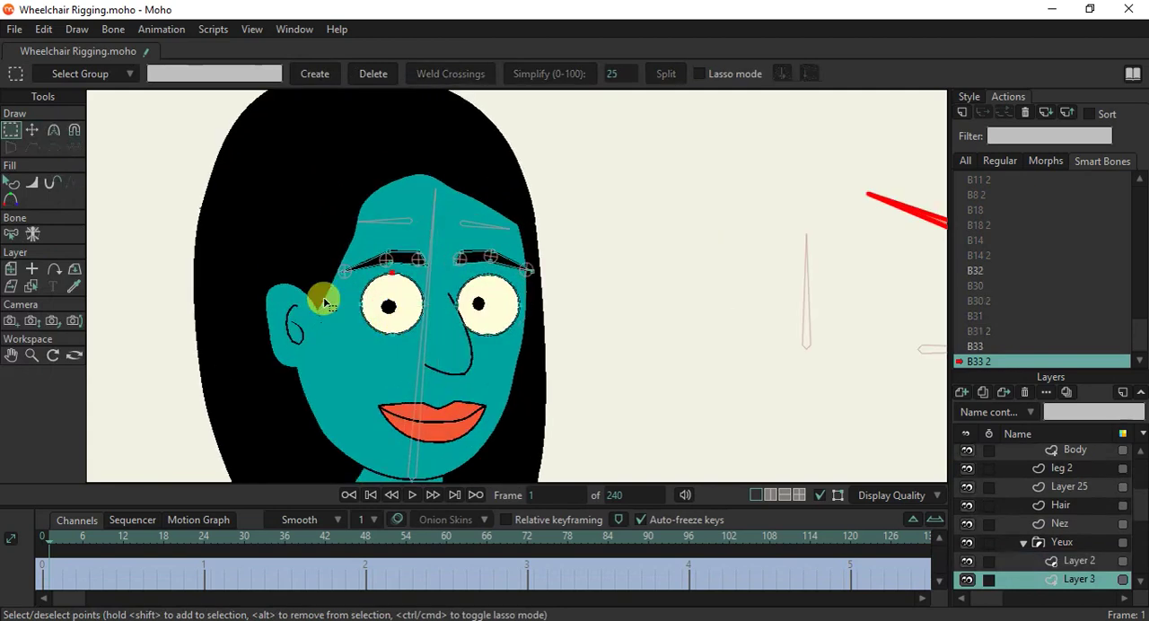
pyautogui.click(31, 130)
pyautogui.scroll(2, 395, 278)
pyautogui.moveTo(395, 276); pyautogui.dragTo(396, 381)
pyautogui.scroll(2, 393, 377)
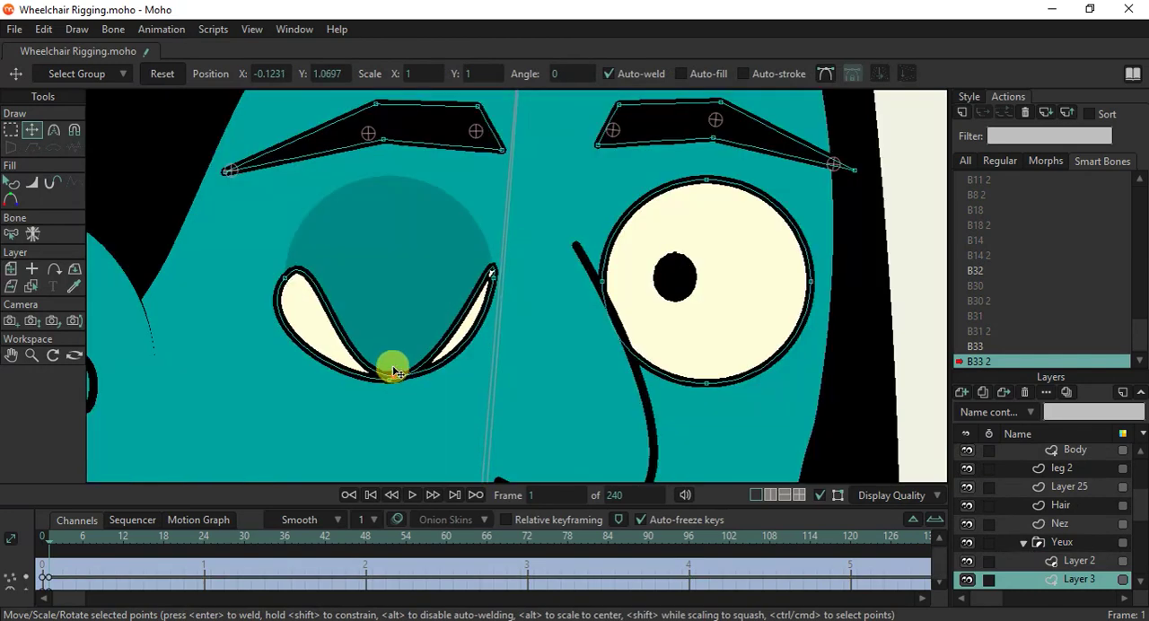
# Adjust the left-hand eye's curvature handles until the closed eye forms a thin line along its lower edge.
pyautogui.press('c')
pyautogui.moveTo(283, 278); pyautogui.dragTo(3, 373)
pyautogui.moveTo(492, 272); pyautogui.dragTo(262, 377)
pyautogui.moveTo(390, 379); pyautogui.dragTo(626, 389)
pyautogui.scroll(-5, 392, 250)
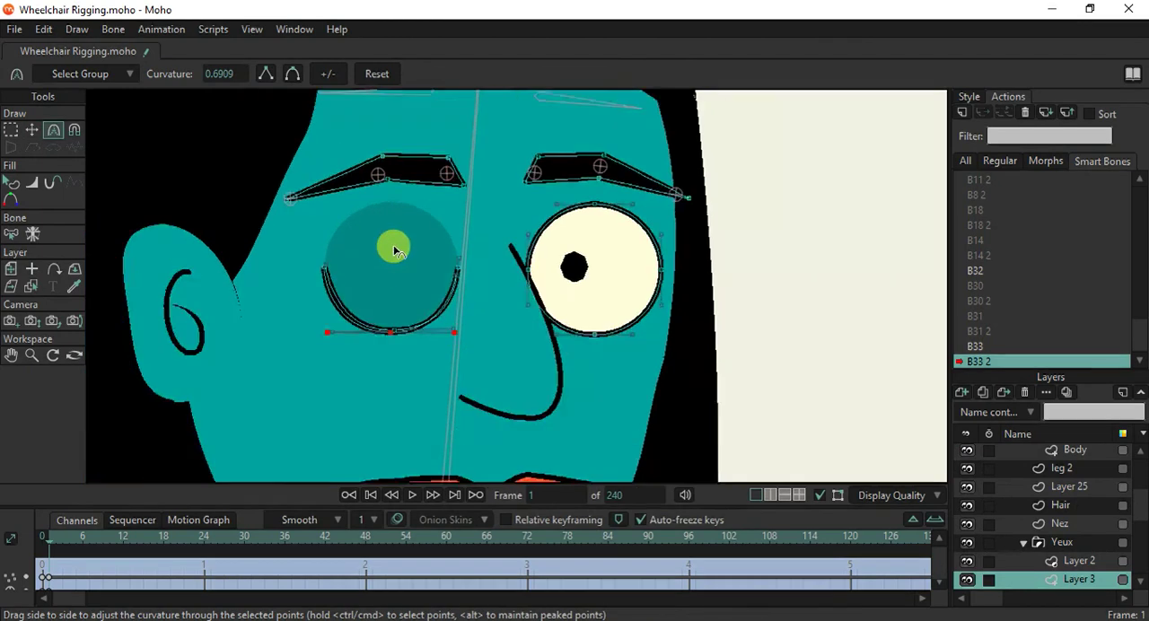
# Pull the top point of the right-hand eye slightly down on Layer 3 to partly lower its upper edge.
pyautogui.scroll(2, 439, 290)
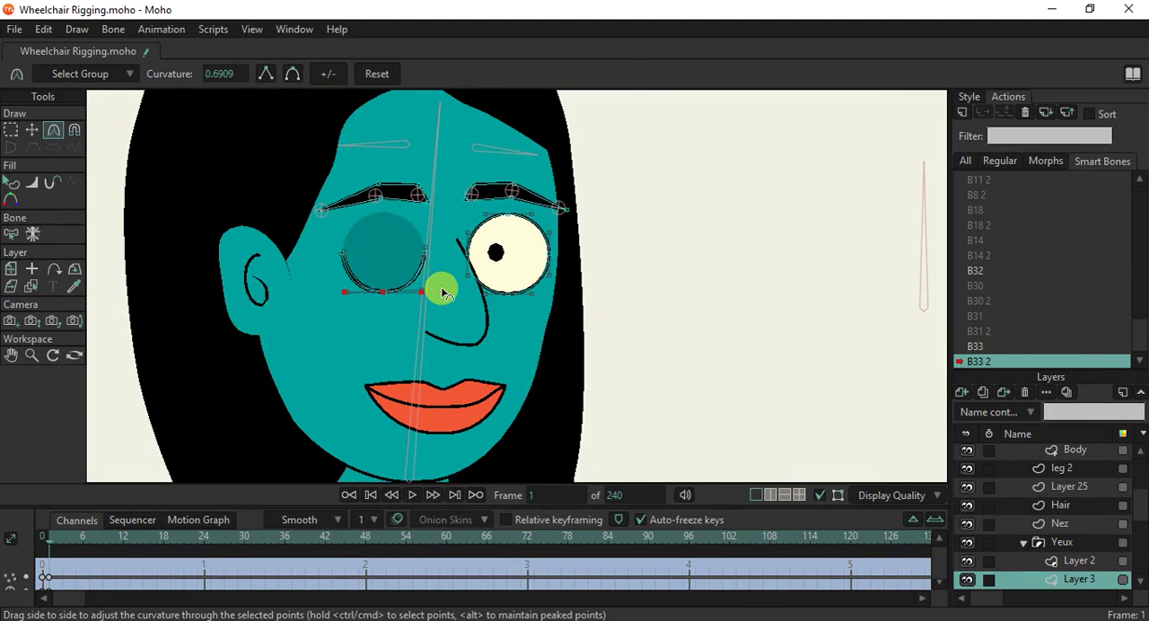
pyautogui.click(31, 129)
pyautogui.click(506, 224)
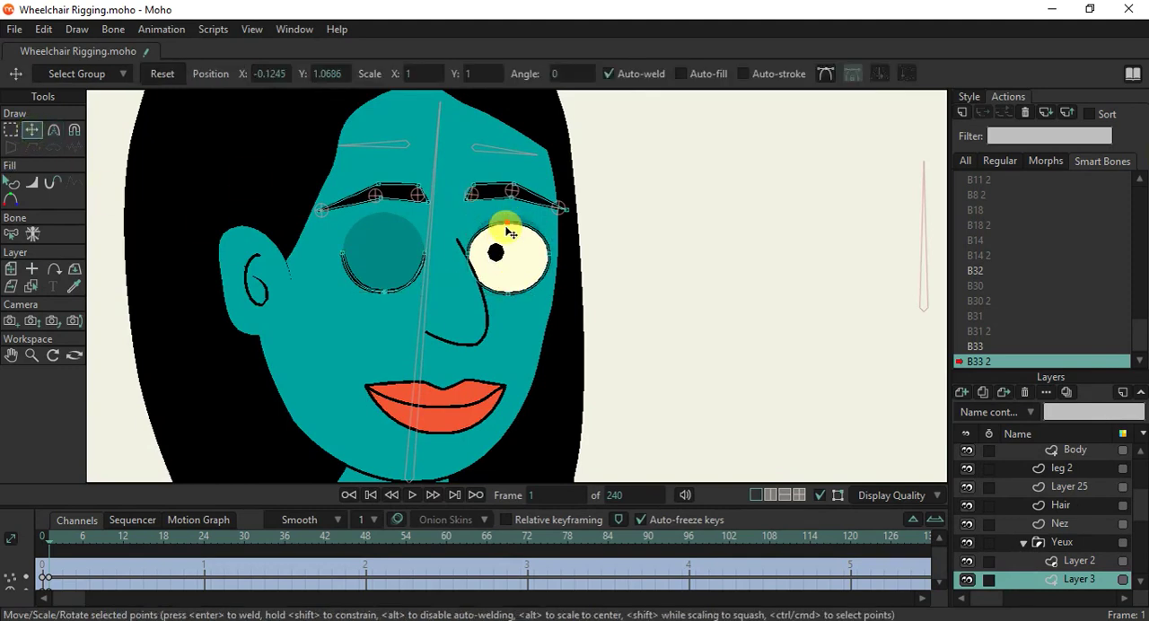
# Select the WheelChair layer and lower the left-hand eyebrow bone, then the right-hand eyebrow bone by a smaller amount.
pyautogui.scroll(5, 1097, 469)
pyautogui.click(1053, 450)
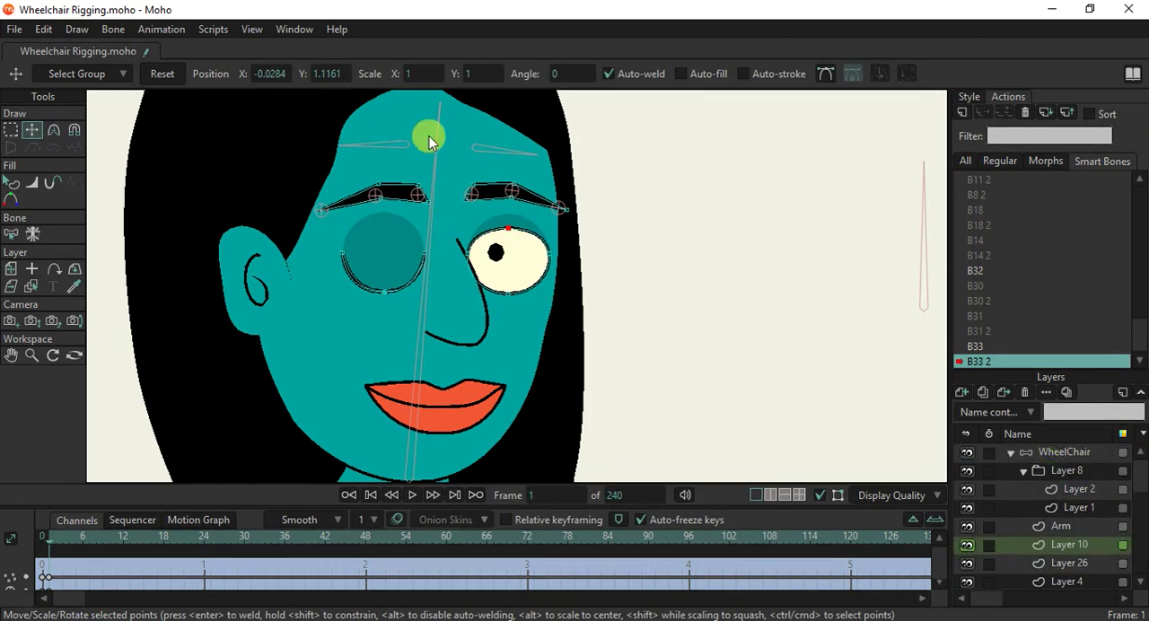
pyautogui.click(34, 134)
pyautogui.click(403, 151)
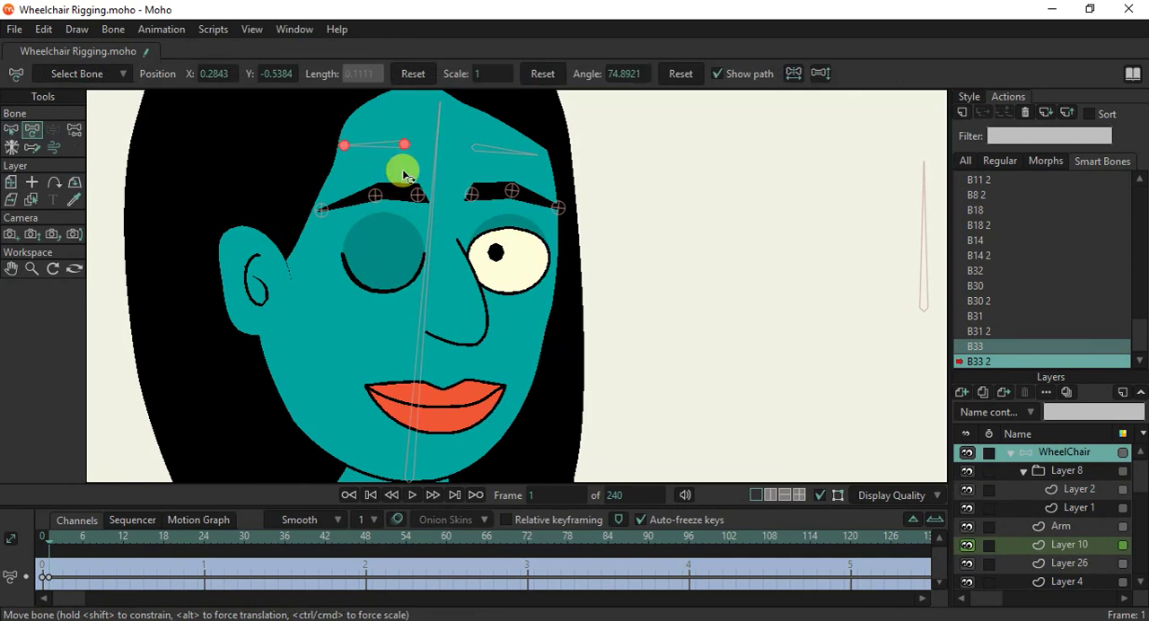
pyautogui.moveTo(404, 150); pyautogui.dragTo(403, 170)
pyautogui.click(481, 150)
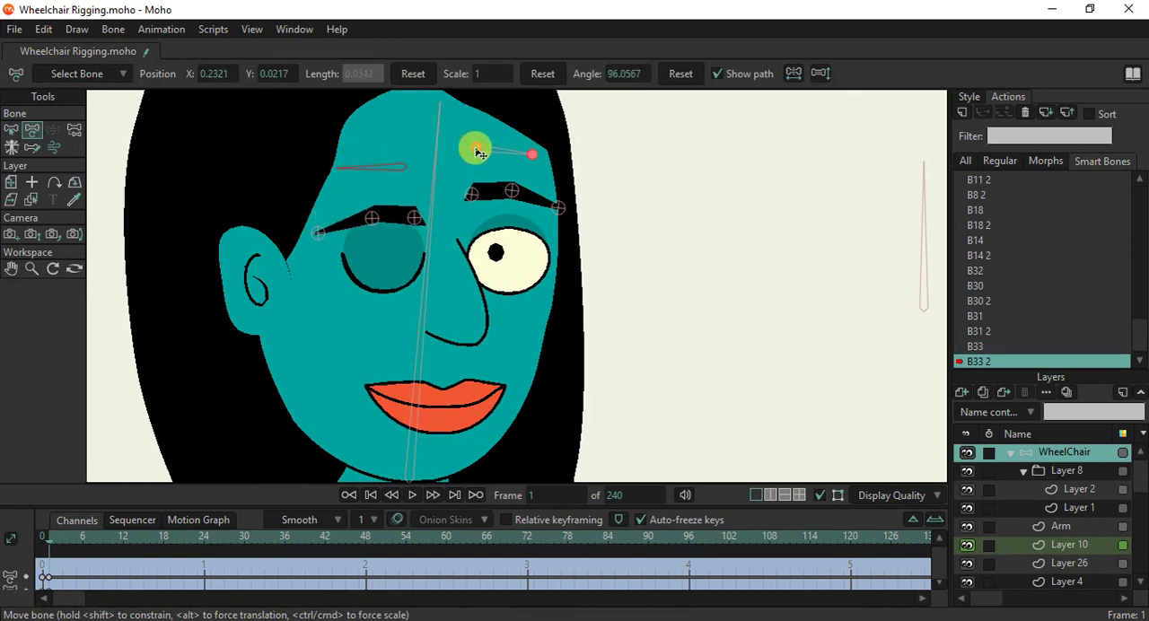
pyautogui.click(332, 409)
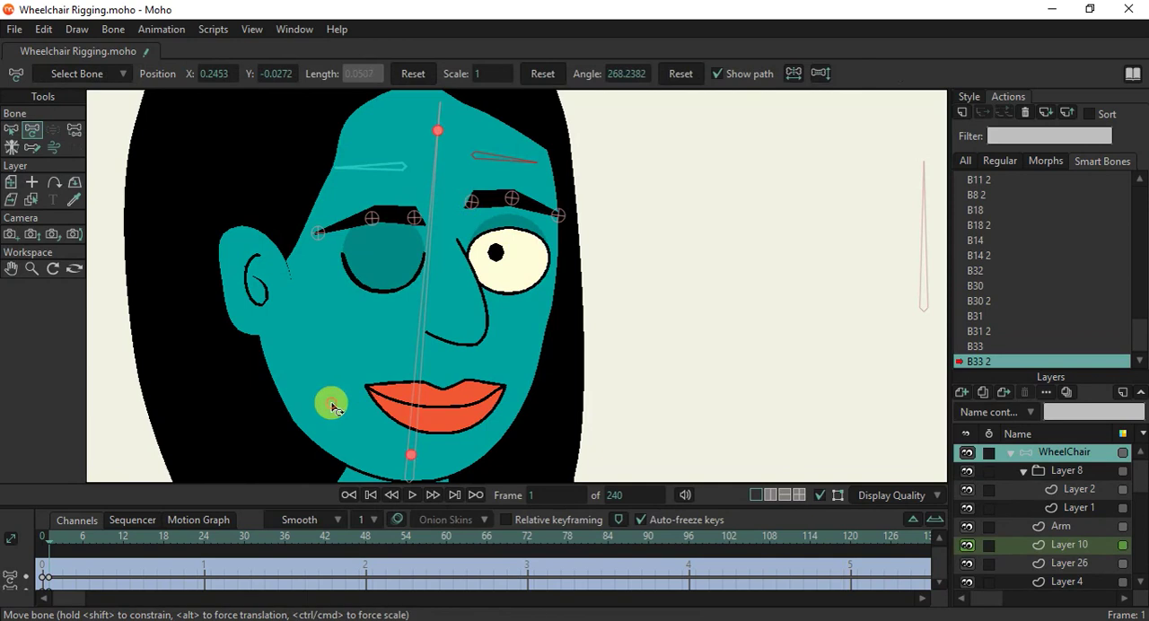
# Try moving the left-hand cheek point of the face outline inward on the Head layer and undo that move.
pyautogui.keyDown('alt'); pyautogui.rightClick(332, 409); pyautogui.keyUp('alt')
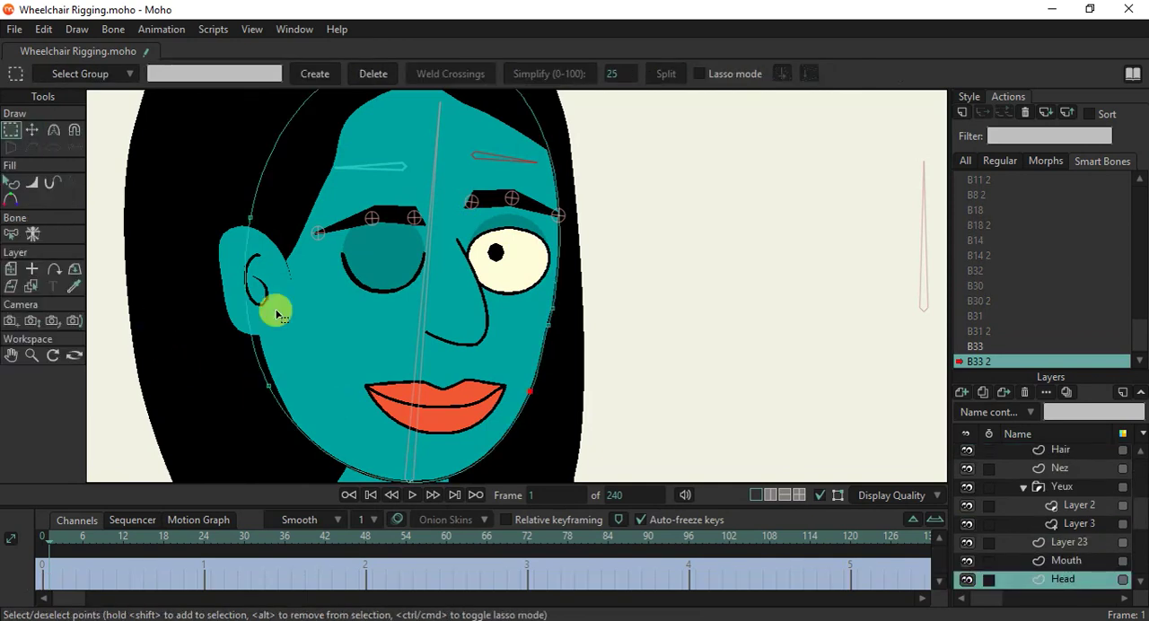
pyautogui.click(31, 130)
pyautogui.scroll(-2, 219, 288)
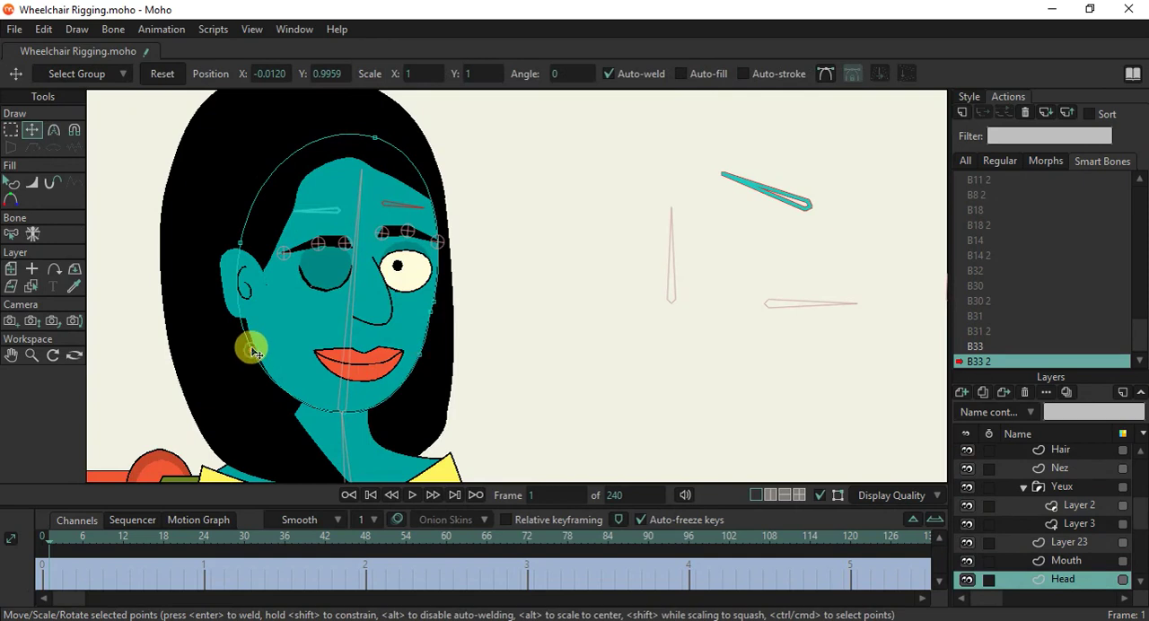
pyautogui.click(53, 130)
pyautogui.moveTo(255, 325); pyautogui.dragTo(325, 363)
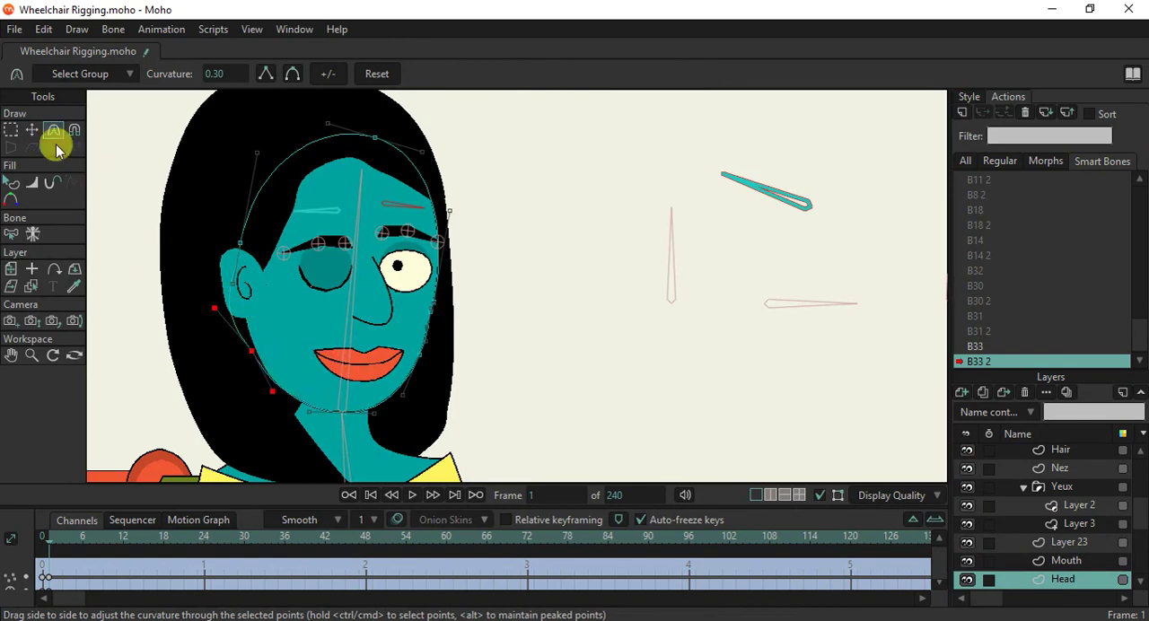
pyautogui.click(32, 129)
pyautogui.click(252, 351)
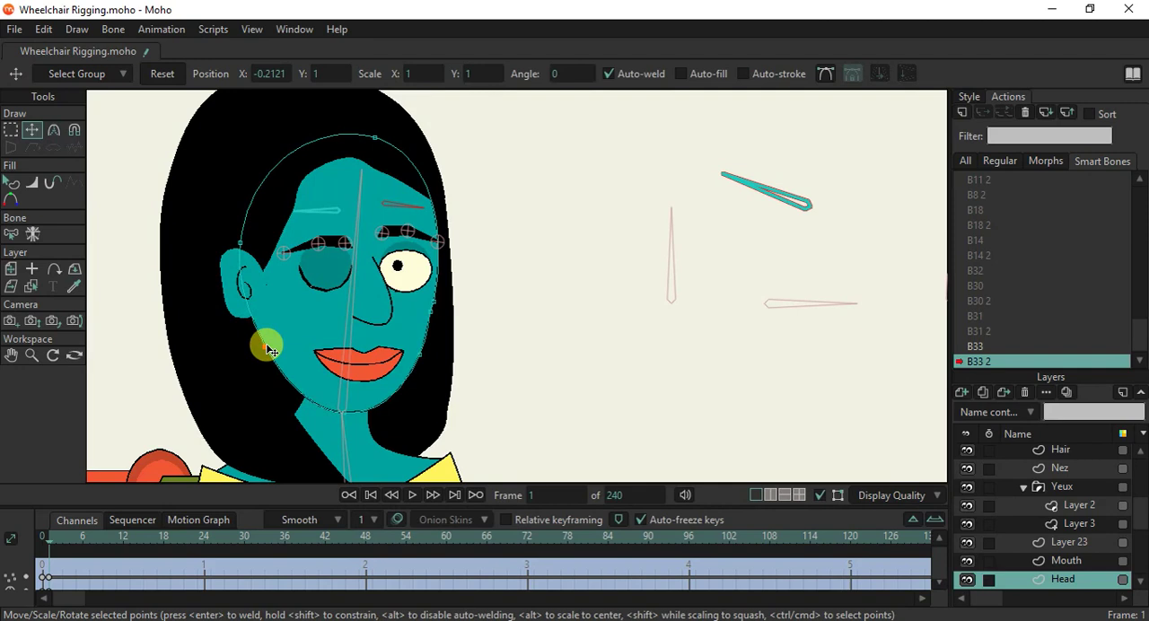
pyautogui.moveTo(277, 349); pyautogui.dragTo(334, 380)
pyautogui.scroll(-2, 334, 381)
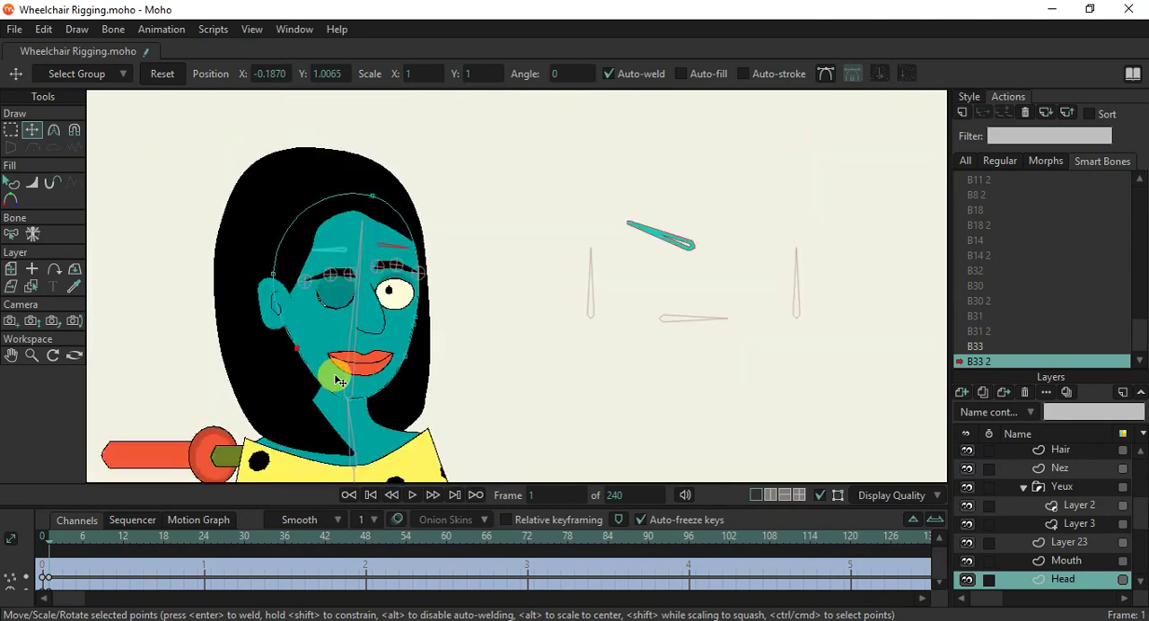
pyautogui.hotkey('ctrl', 'z')
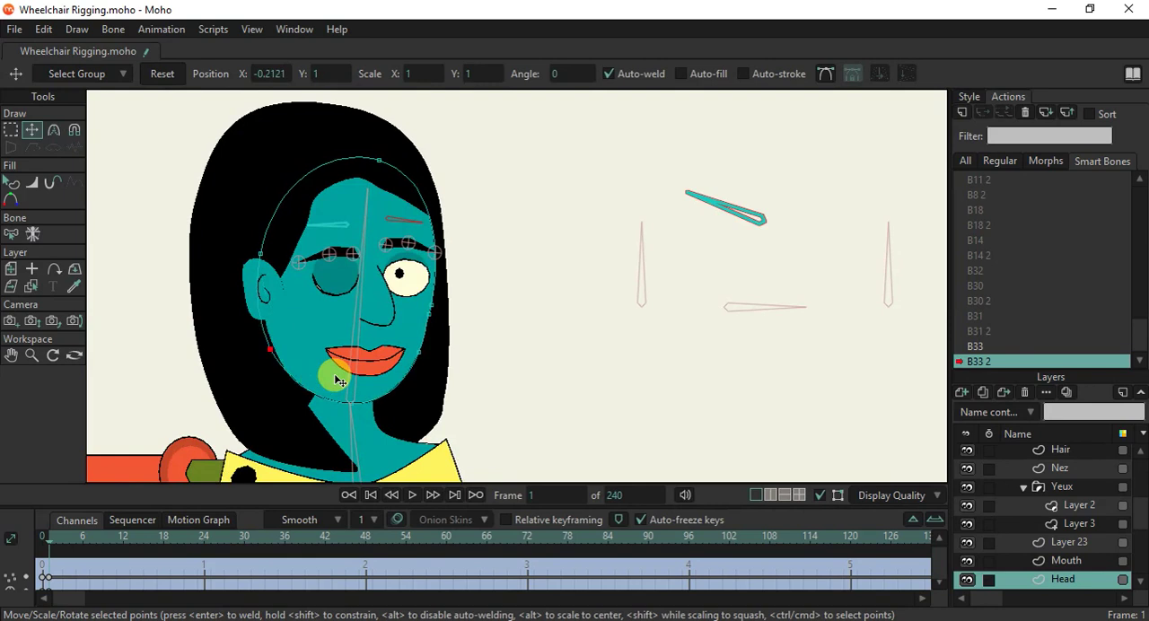
# Return to the mainline and collapse the WheelChair layer.
pyautogui.scroll(-1, 334, 374)
pyautogui.scroll(-1, 334, 374)
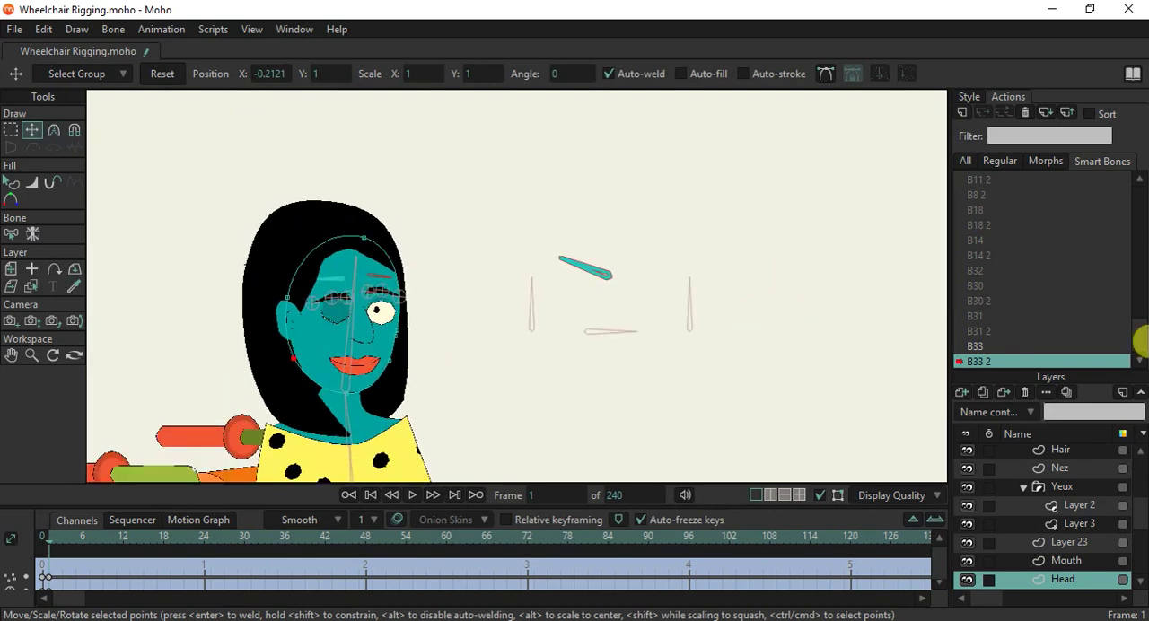
pyautogui.scroll(5, 987, 197)
pyautogui.click(1000, 179)
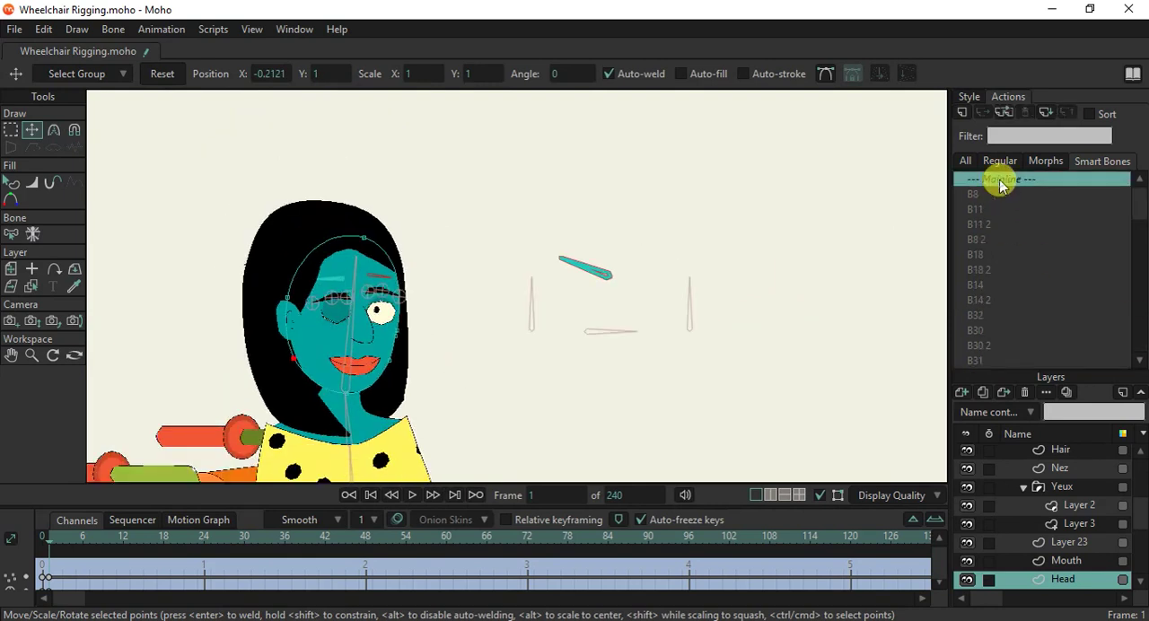
pyautogui.doubleClick(1002, 184)
pyautogui.scroll(-2, 636, 333)
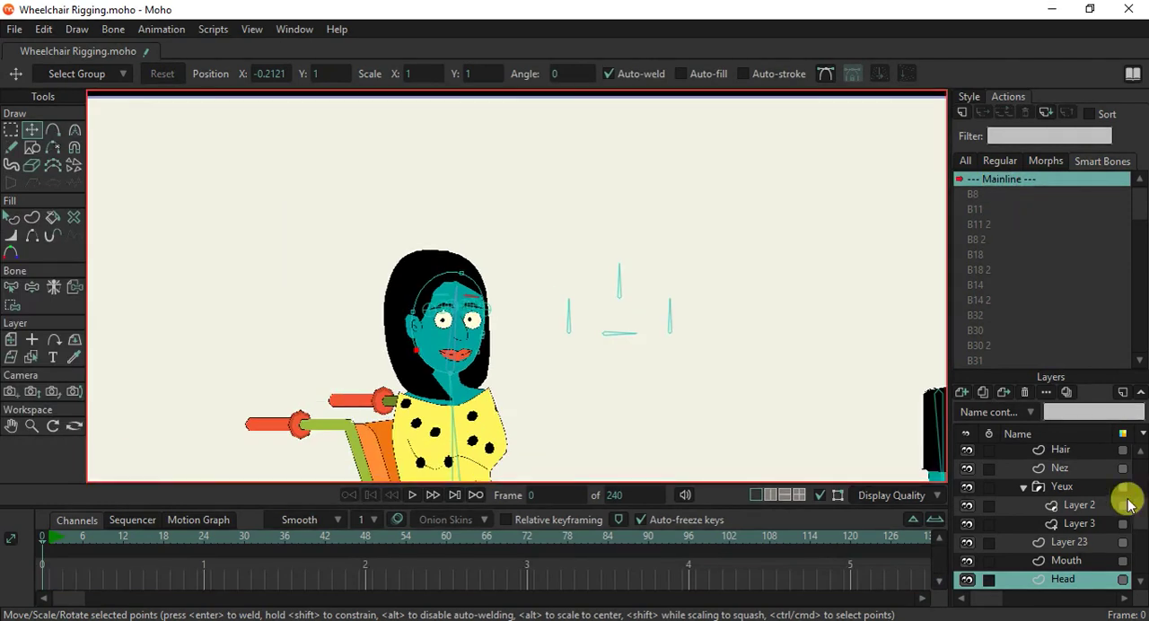
pyautogui.scroll(2, 1073, 487)
pyautogui.scroll(5, 1073, 486)
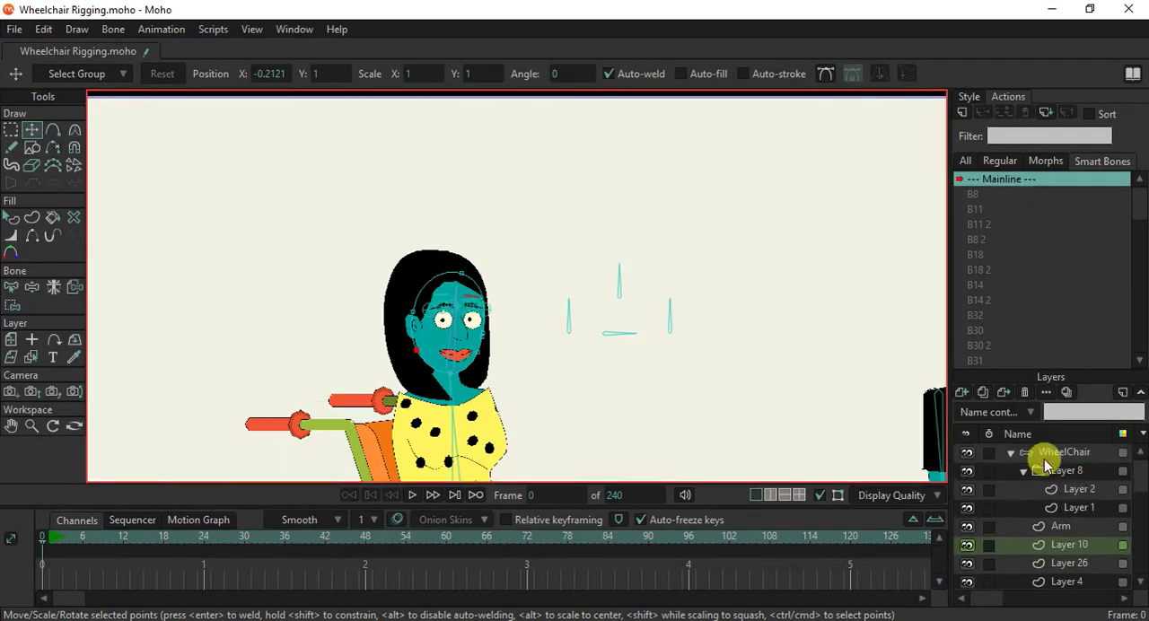
pyautogui.click(1012, 453)
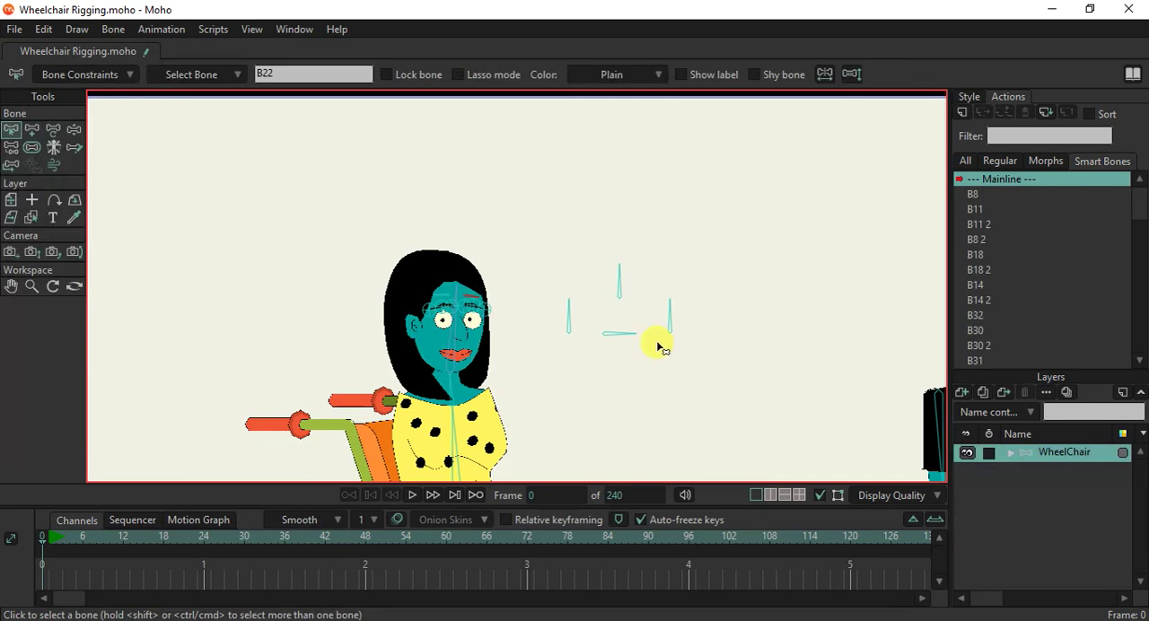
# Test the winks and the blink by rotating the uppermost control bone and then the left-hand control bone.
pyautogui.click(74, 131)
pyautogui.scroll(3, 608, 305)
pyautogui.moveTo(606, 232); pyautogui.dragTo(630, 191)
pyautogui.moveTo(531, 268); pyautogui.dragTo(606, 229)
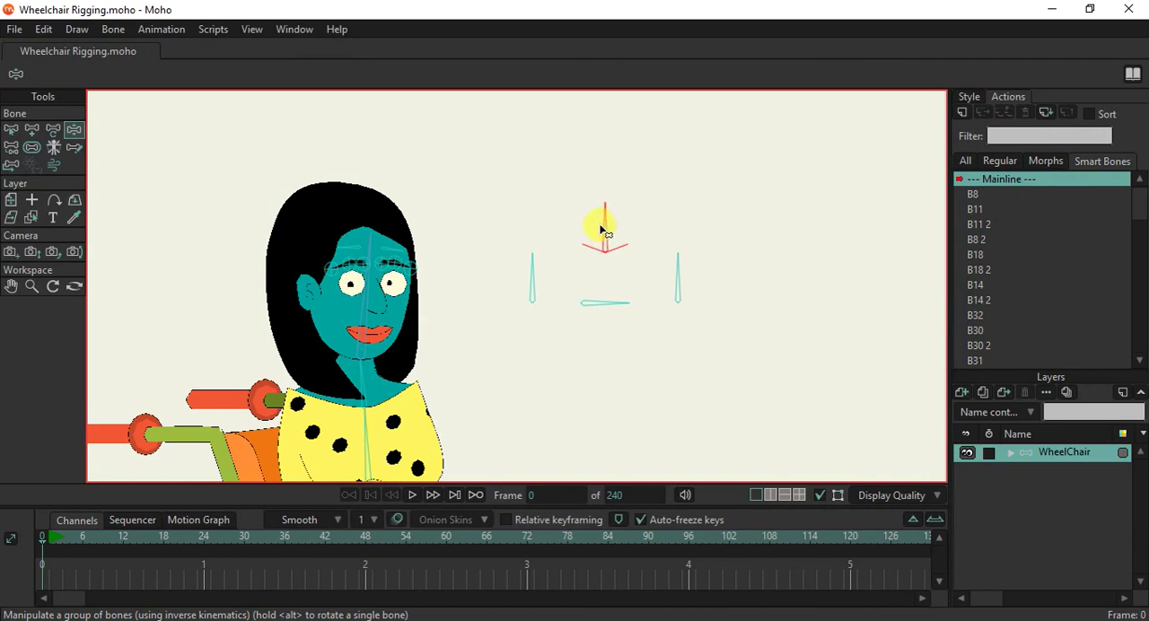
pyautogui.moveTo(529, 267); pyautogui.dragTo(448, 335)
# Render the current frame and examine the woman's closed eyes in the render and in the viewport.
pyautogui.scroll(3, 386, 306)
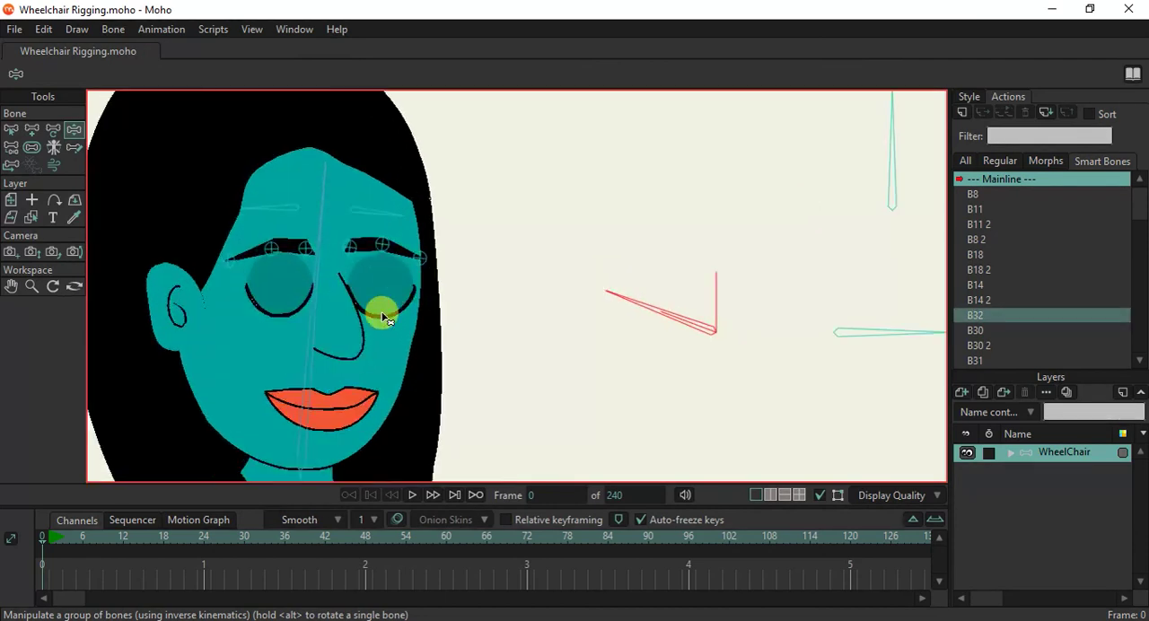
pyautogui.scroll(3, 382, 317)
pyautogui.scroll(-2, 383, 317)
pyautogui.hotkey('ctrl', 'r')
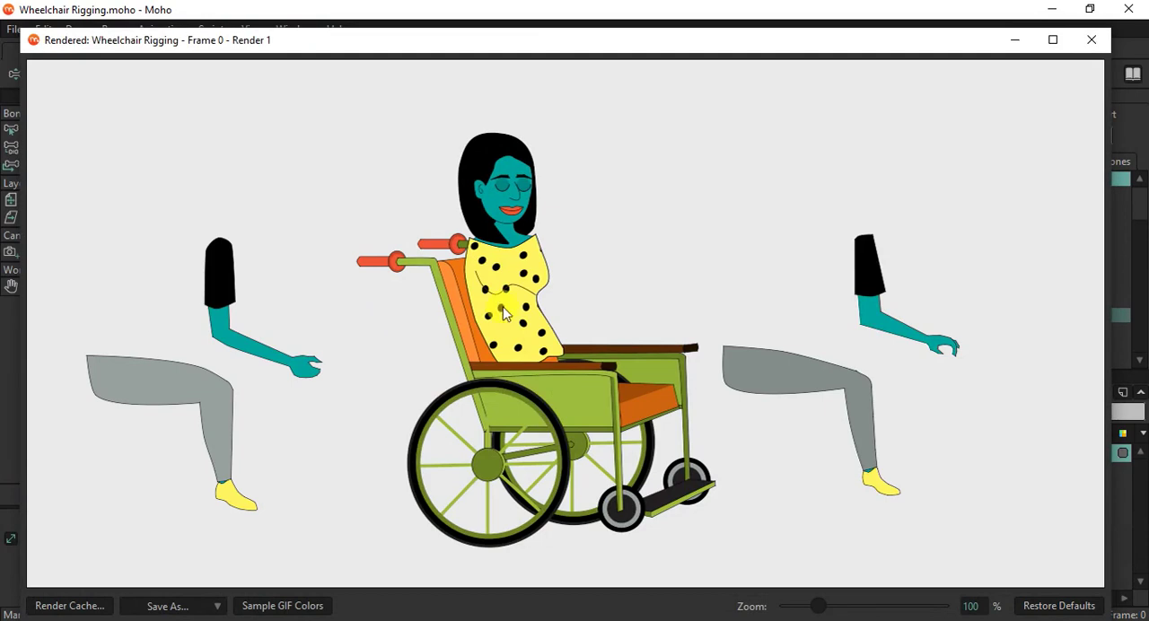
pyautogui.click(1094, 42)
pyautogui.scroll(-4, 579, 268)
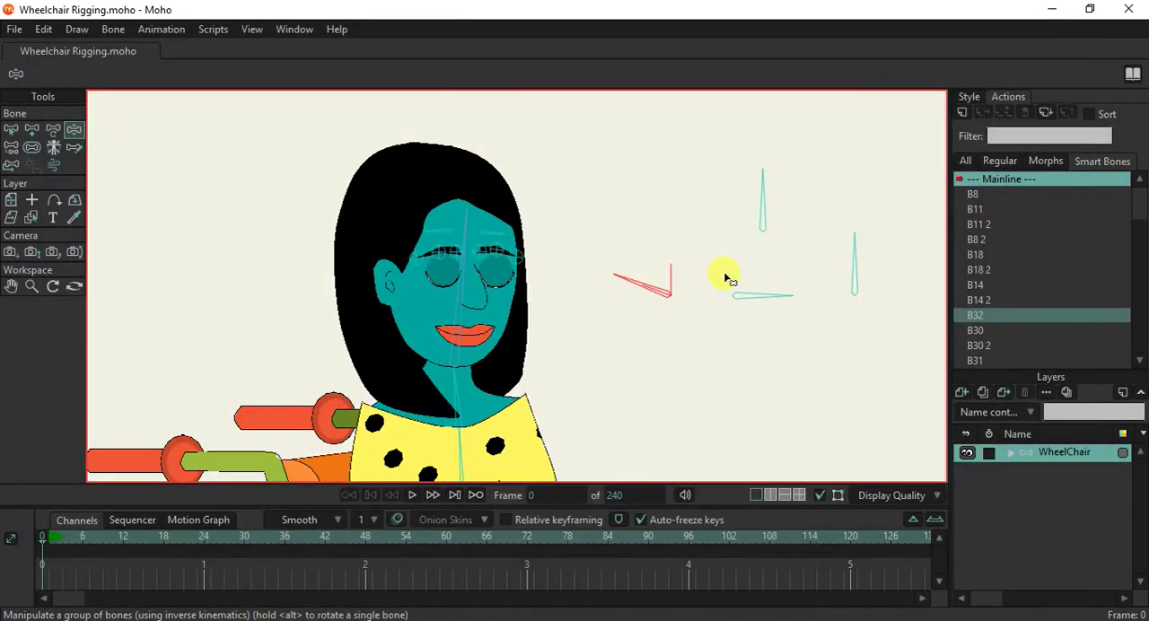
pyautogui.scroll(3, 494, 283)
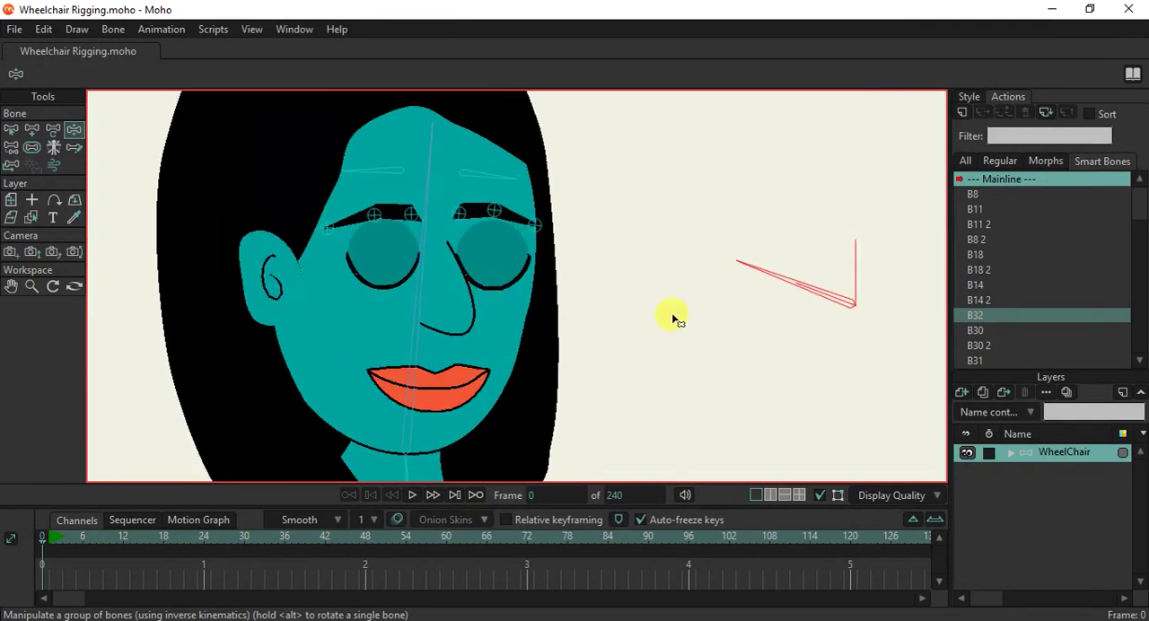
pyautogui.scroll(-3, 707, 303)
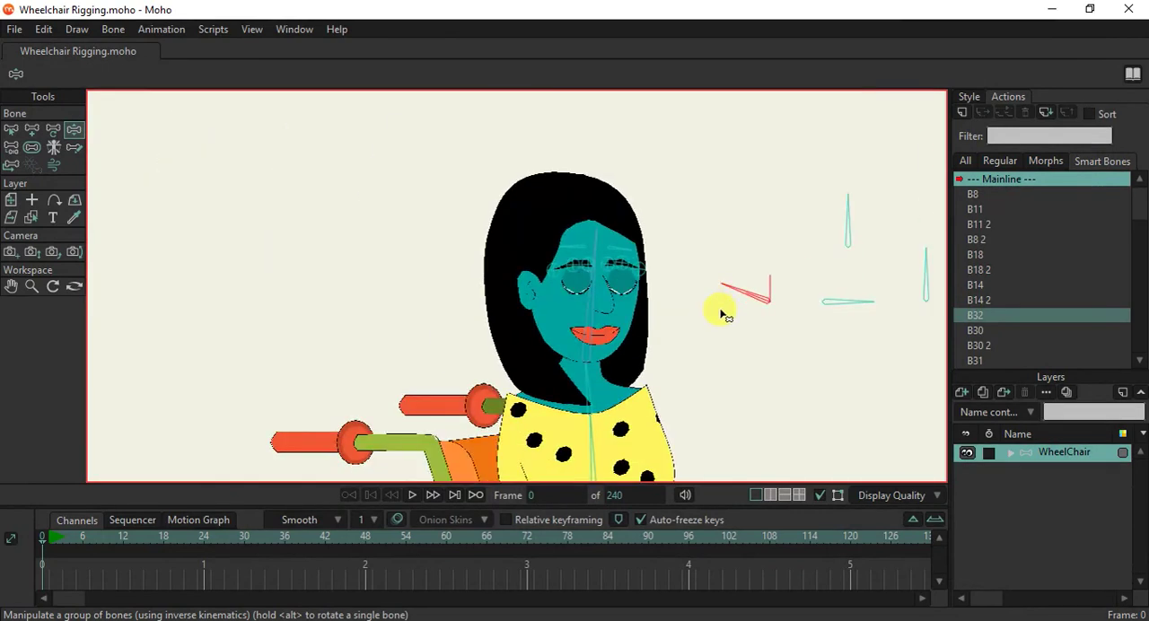
# Reopen the eyes with the left-hand control bone and test the pupils by rotating the horizontal and right-hand control bones.
pyautogui.moveTo(727, 343); pyautogui.dragTo(544, 308)
pyautogui.moveTo(565, 263); pyautogui.dragTo(641, 209)
pyautogui.moveTo(693, 275); pyautogui.dragTo(693, 328)
pyautogui.moveTo(699, 230); pyautogui.dragTo(705, 290)
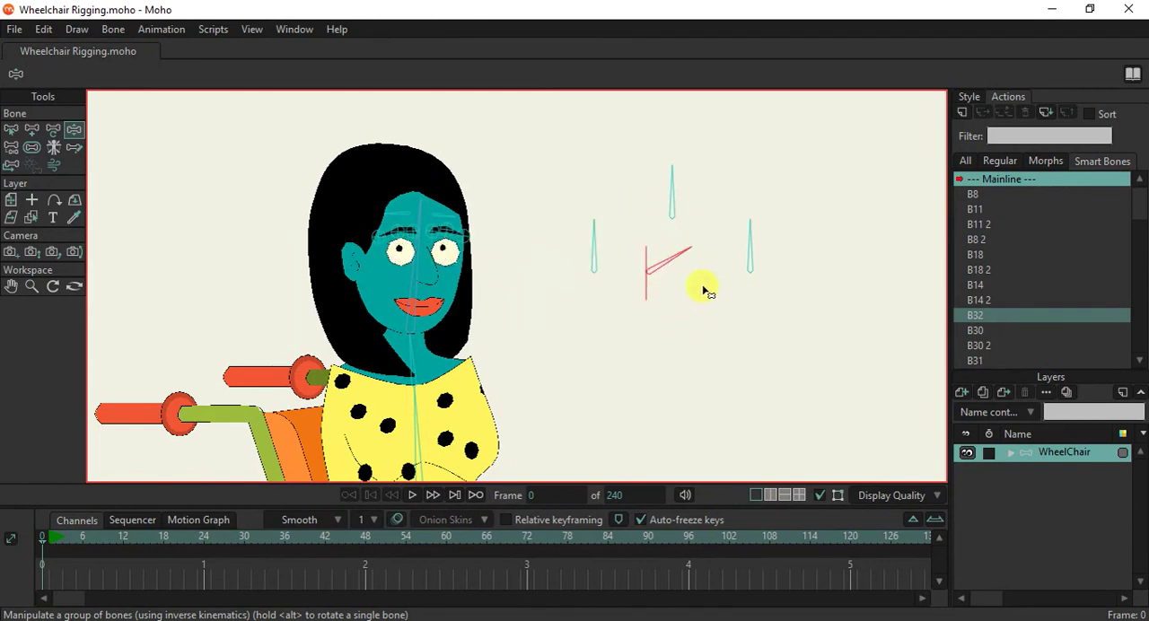
pyautogui.moveTo(761, 254); pyautogui.dragTo(684, 239)
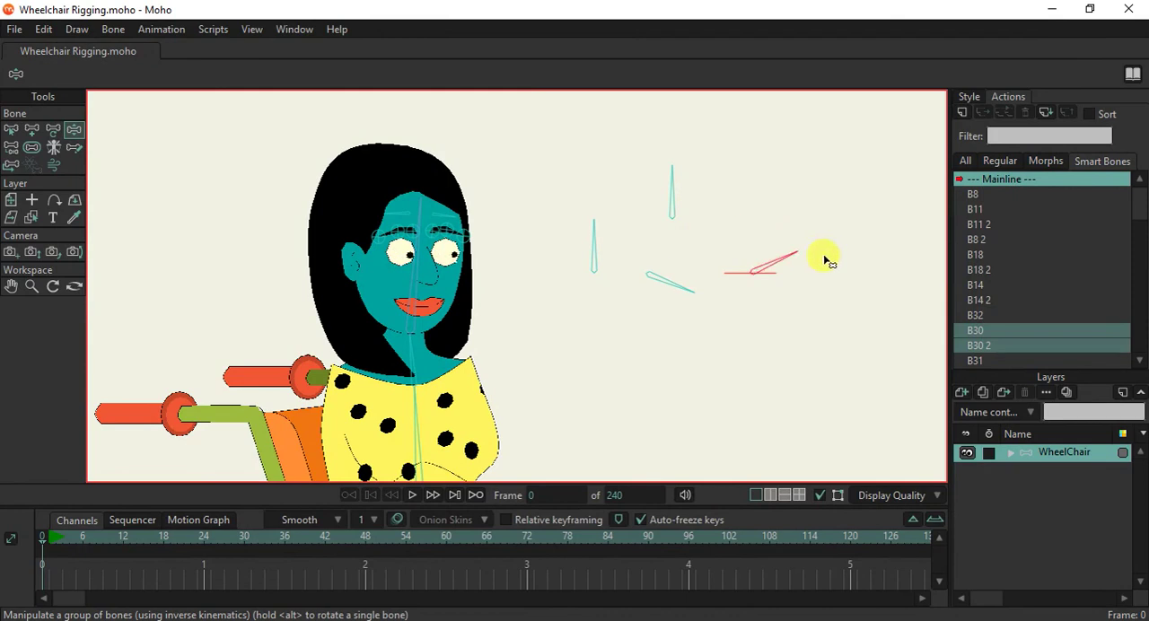
# Look over the whole rig, checking the woman's face, body, separate limbs and the wheelchair.
pyautogui.click(11, 129)
pyautogui.scroll(-3, 462, 254)
pyautogui.scroll(1, 444, 216)
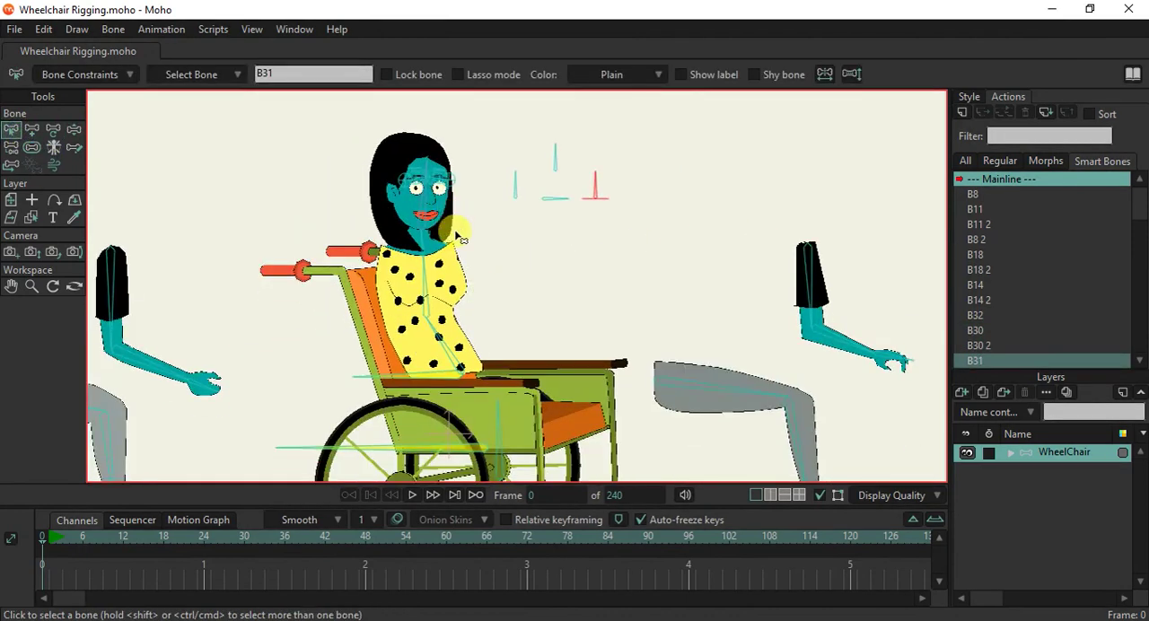
pyautogui.scroll(1, 438, 187)
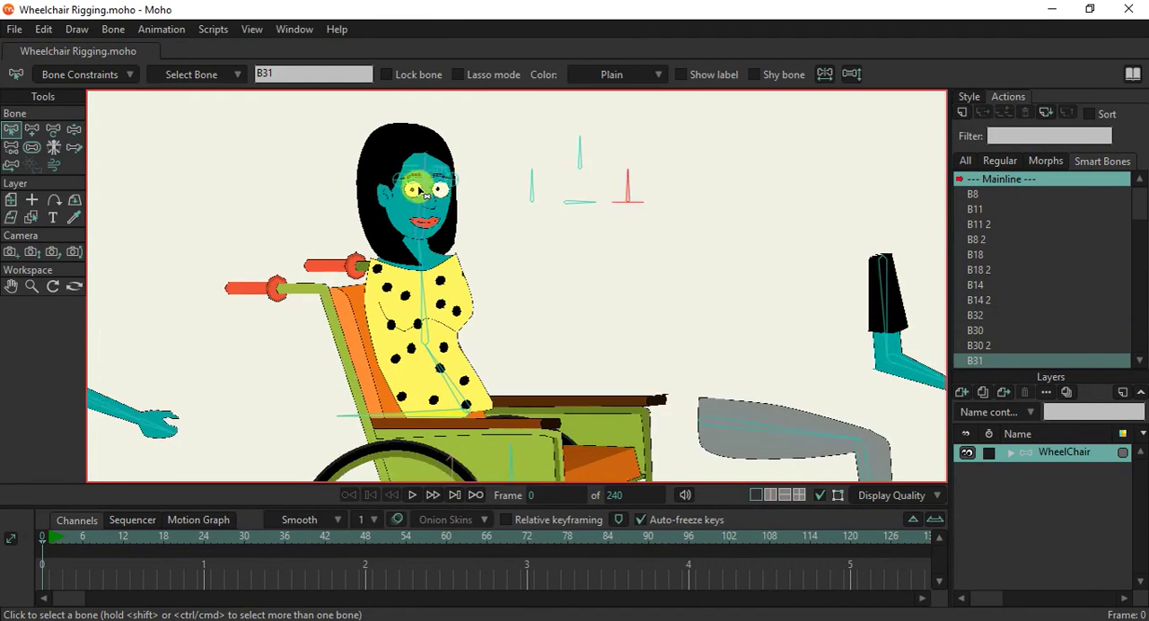
pyautogui.scroll(-2, 417, 211)
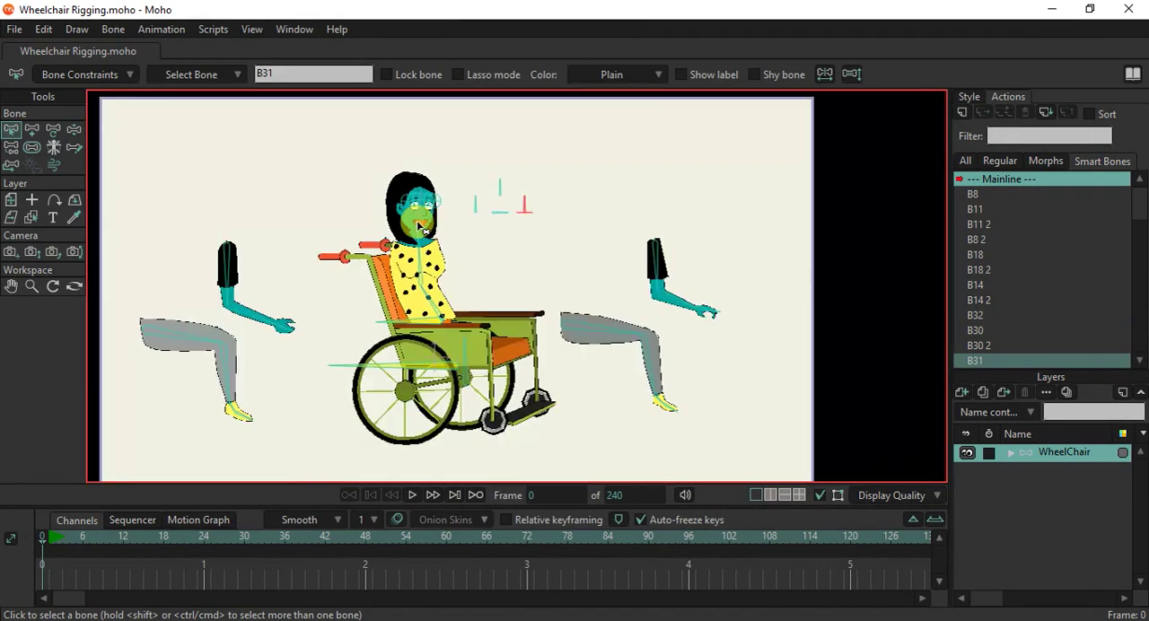
pyautogui.scroll(2, 426, 231)
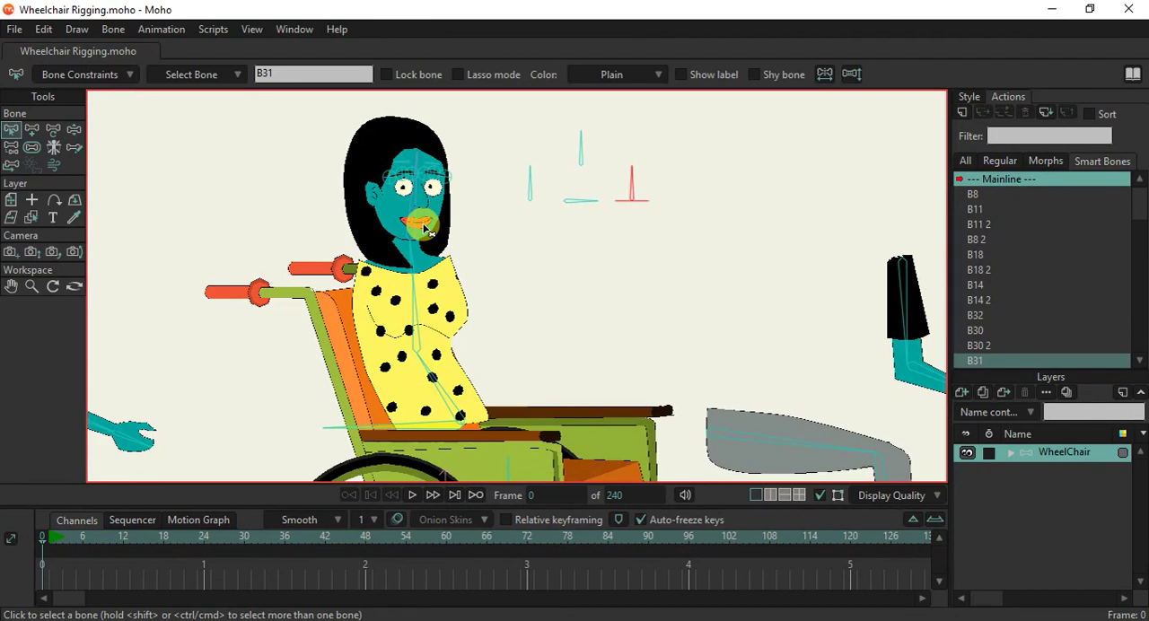
pyautogui.scroll(-2, 449, 97)
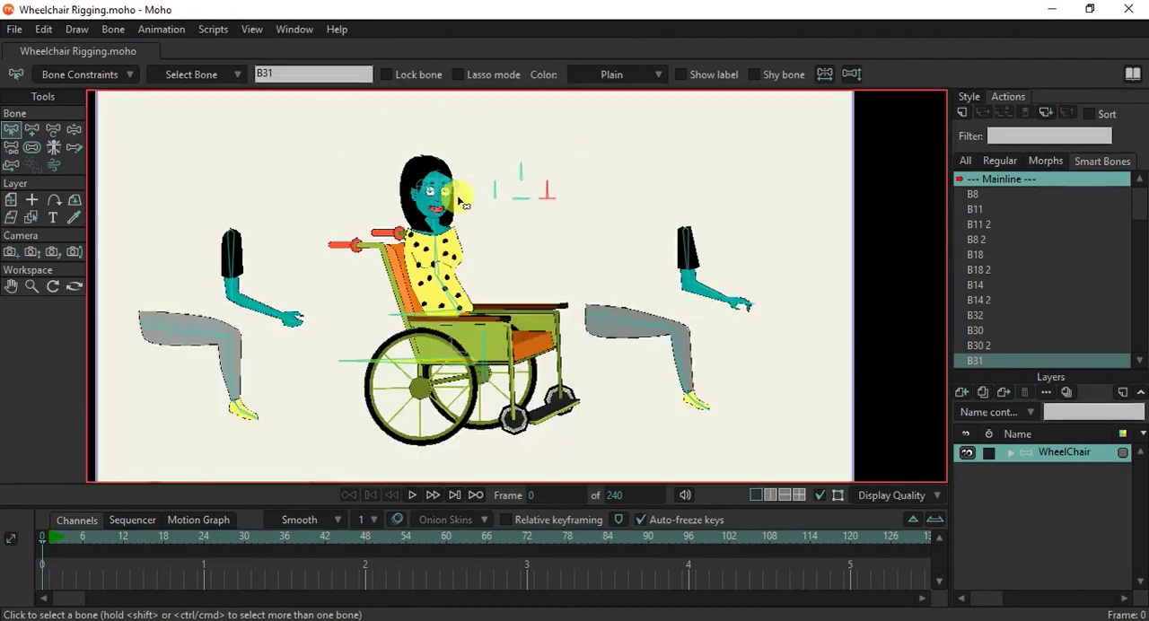
pyautogui.scroll(2, 467, 102)
pyautogui.scroll(-2, 455, 266)
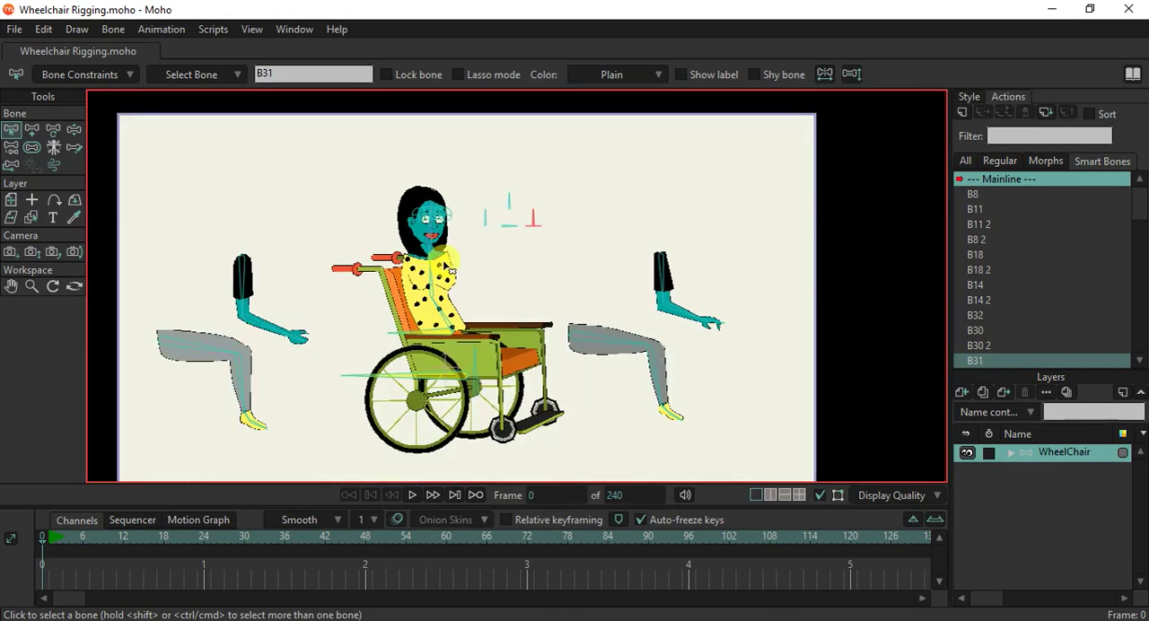
pyautogui.scroll(1, 455, 267)
pyautogui.moveTo(468, 315); pyautogui.dragTo(526, 273)
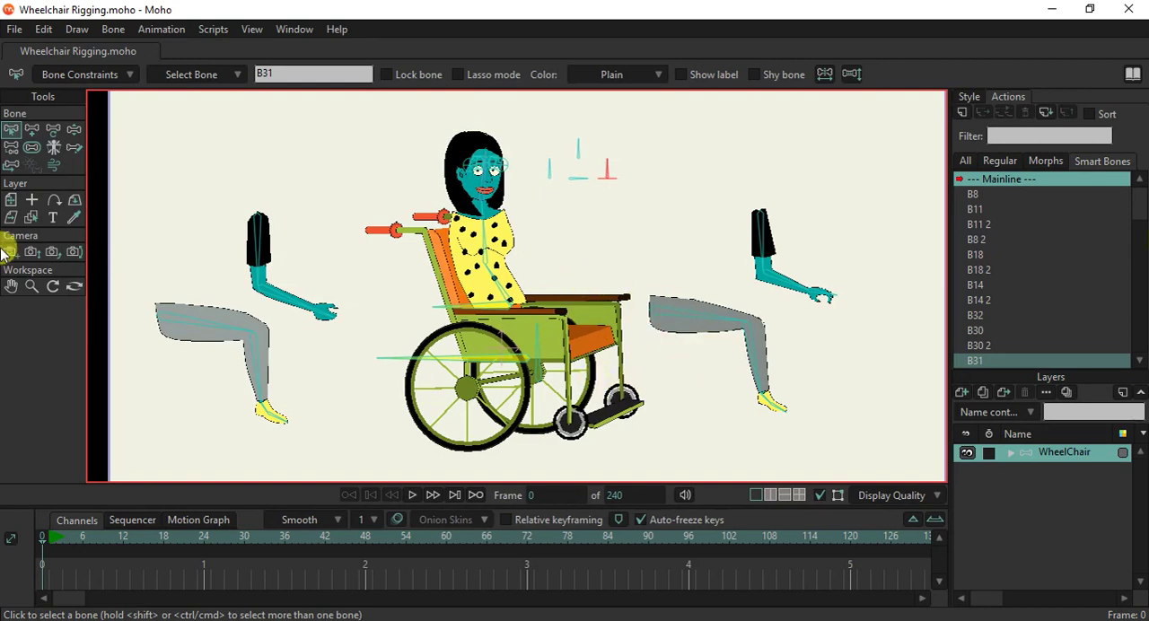
# Show the bones' parent links with Reparent Bone and inspect those around the wheelchair.
pyautogui.click(11, 146)
pyautogui.scroll(3, 575, 406)
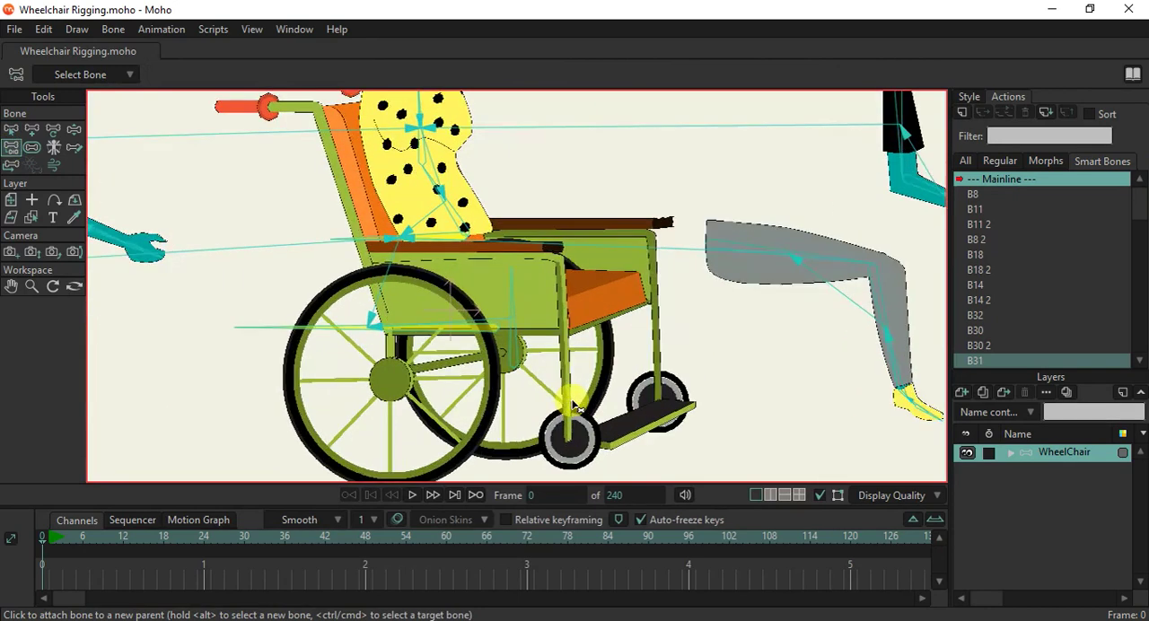
pyautogui.moveTo(538, 400); pyautogui.dragTo(499, 334)
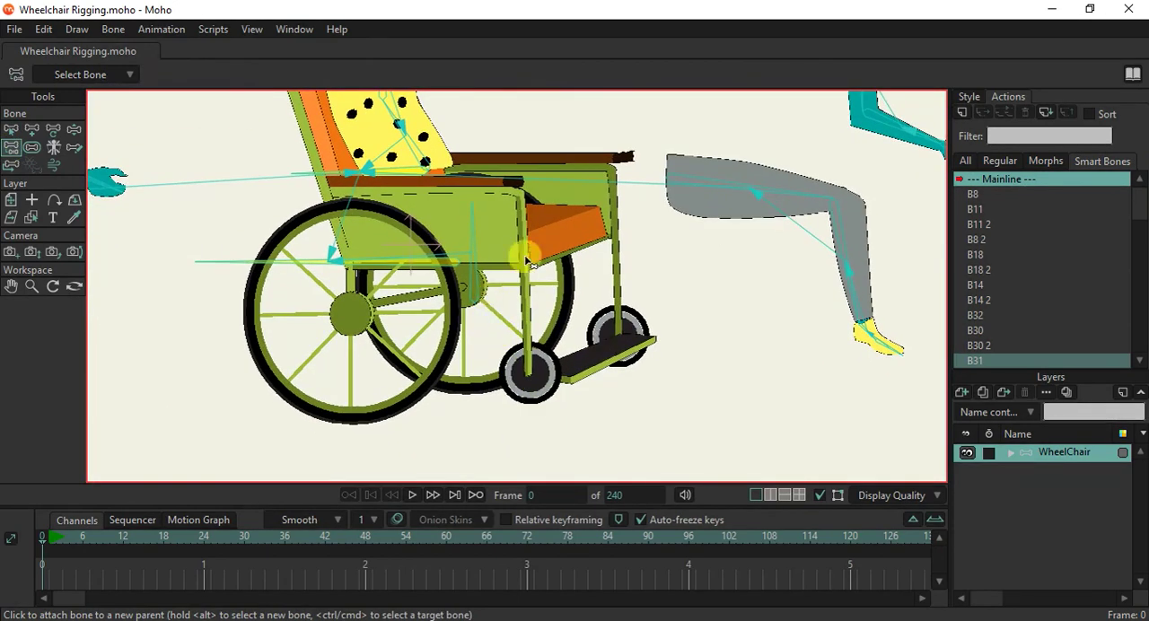
pyautogui.scroll(-2, 531, 281)
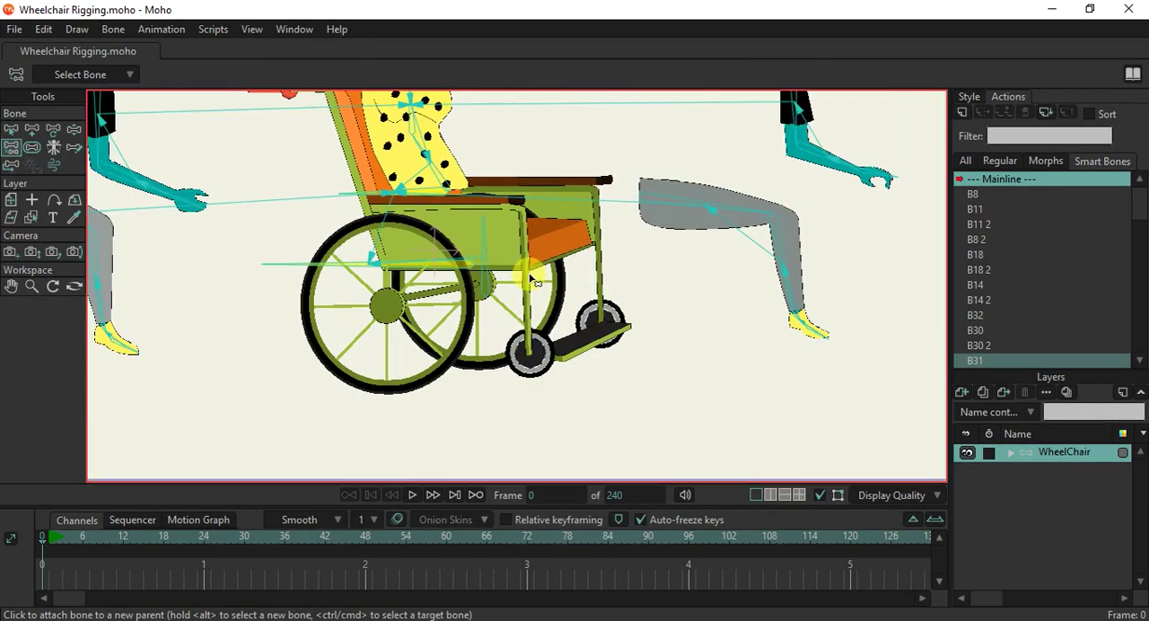
# Test the wheelchair's vertical bone and its horizontal base bone with Manipulate Bones.
pyautogui.scroll(-3, 531, 280)
pyautogui.moveTo(538, 164); pyautogui.dragTo(558, 255)
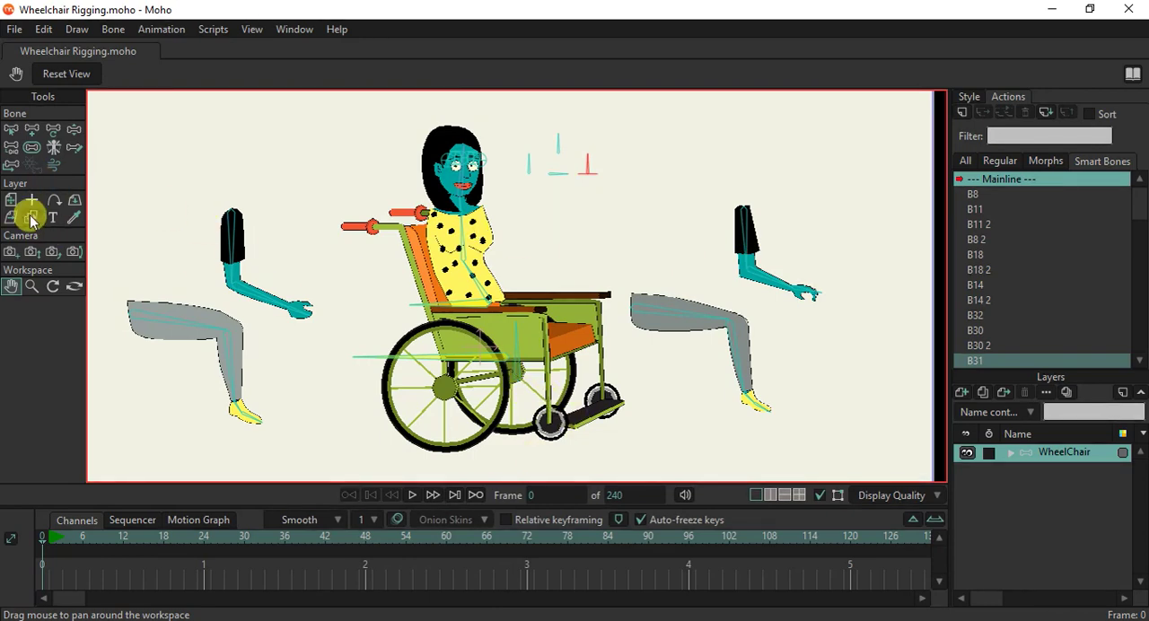
pyautogui.click(74, 128)
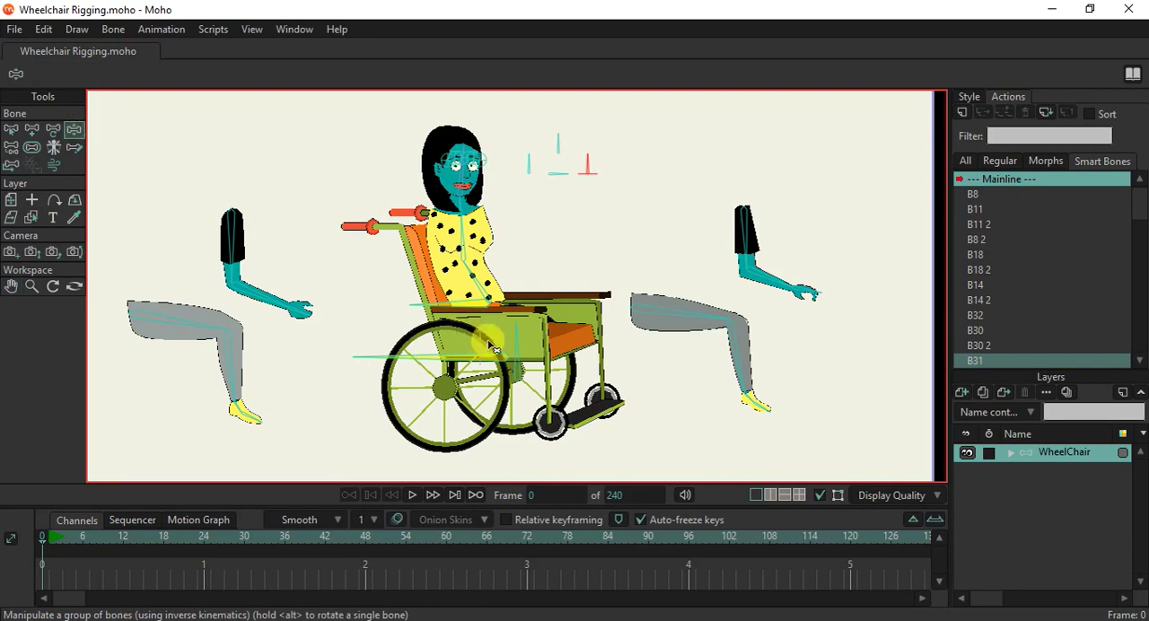
pyautogui.scroll(1, 484, 336)
pyautogui.click(520, 326)
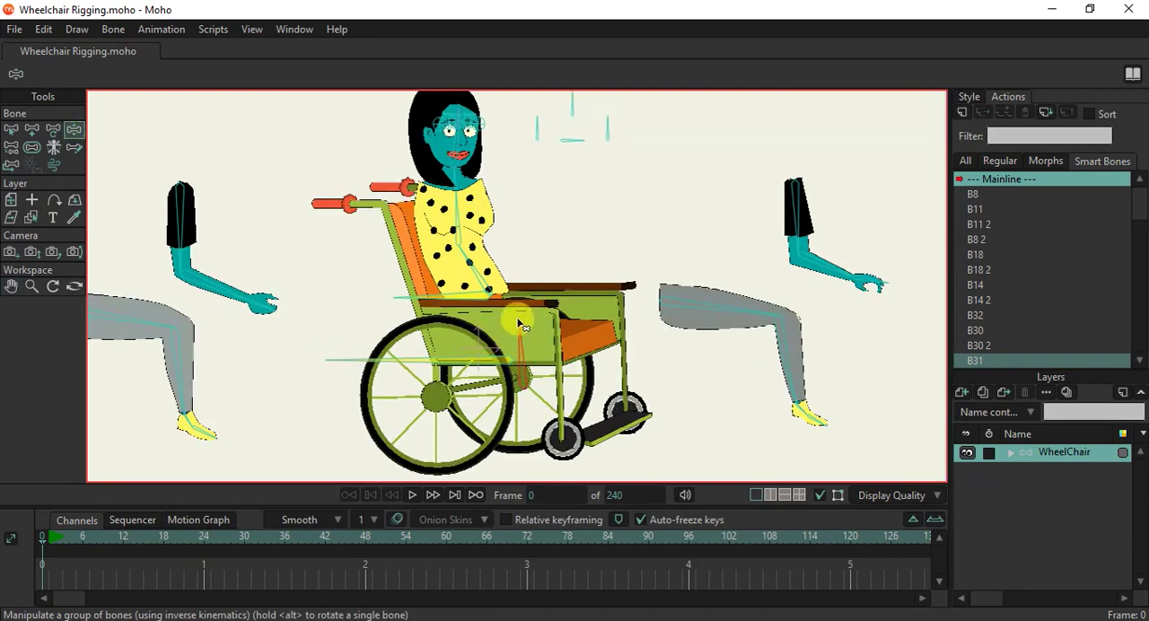
pyautogui.moveTo(474, 360)
pyautogui.mouseDown()
pyautogui.moveTo(484, 372)
pyautogui.moveTo(469, 361)
pyautogui.mouseUp()
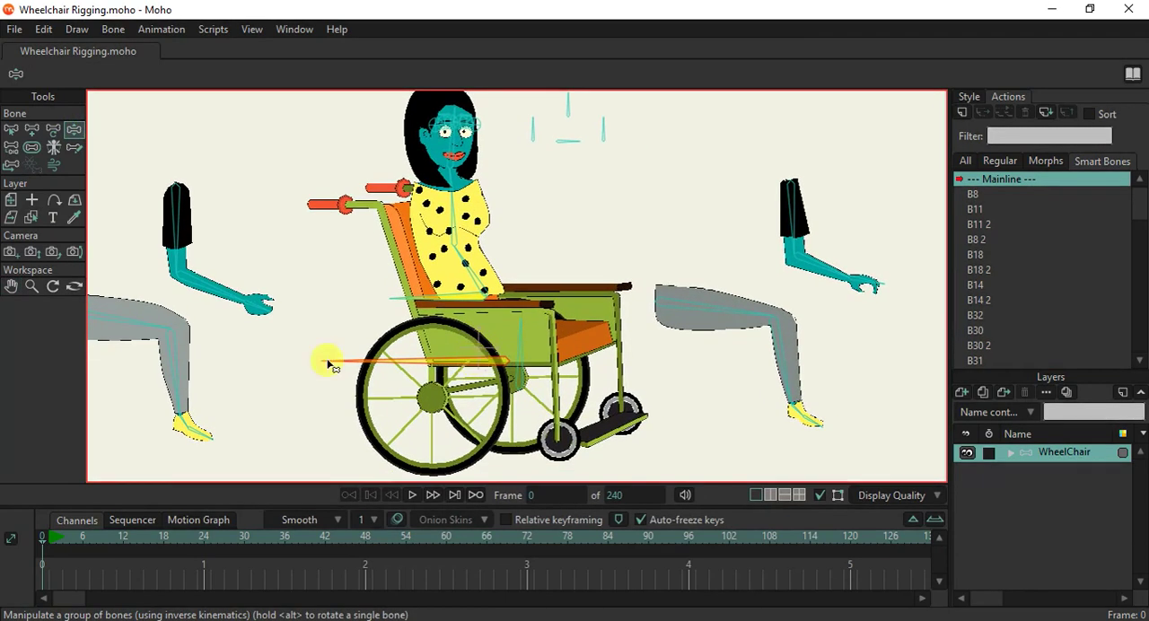
# Try rotating the wheelchair's horizontal base bone with Transform Bone and undo the rotation.
pyautogui.click(33, 218)
pyautogui.scroll(4, 524, 370)
pyautogui.scroll(-4, 521, 368)
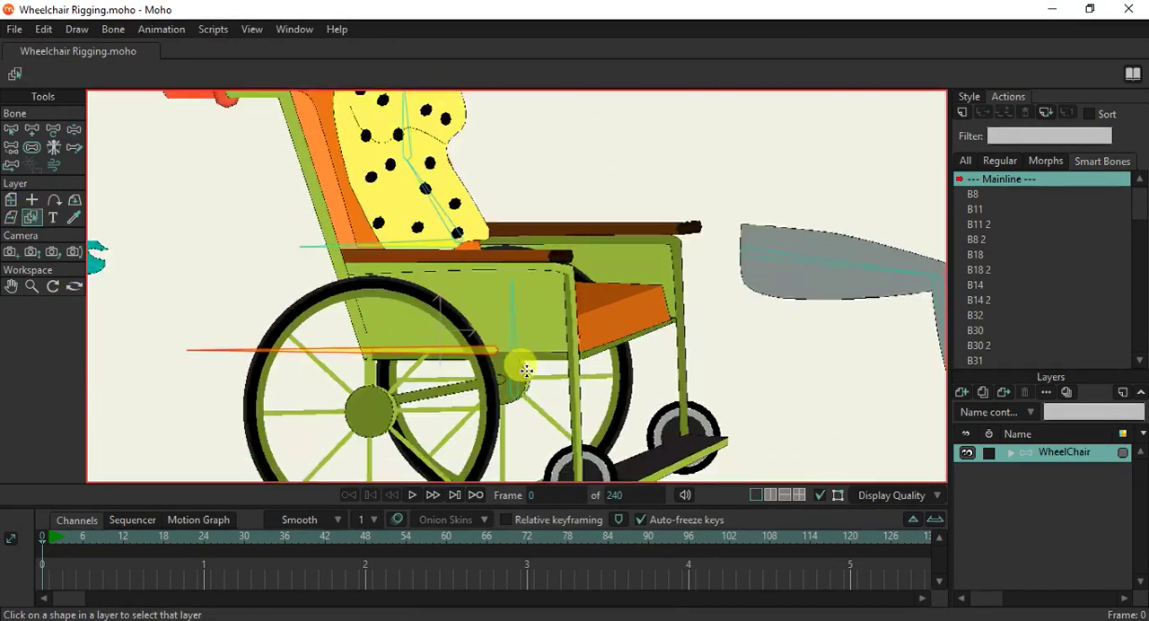
pyautogui.scroll(4, 456, 235)
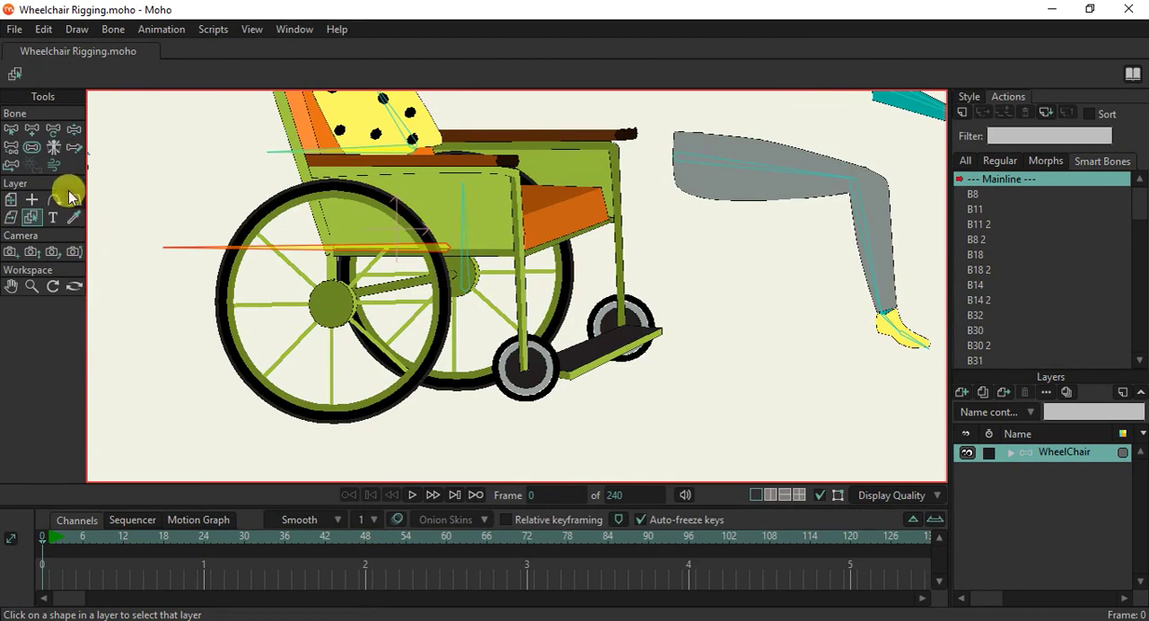
pyautogui.click(53, 130)
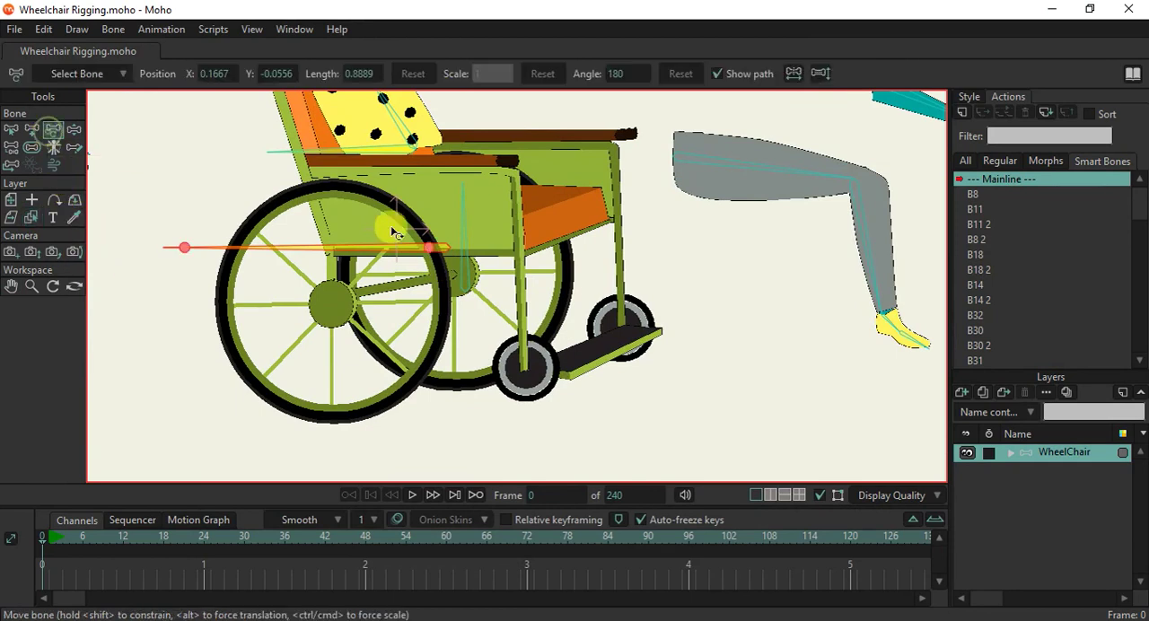
pyautogui.moveTo(377, 233); pyautogui.dragTo(392, 232)
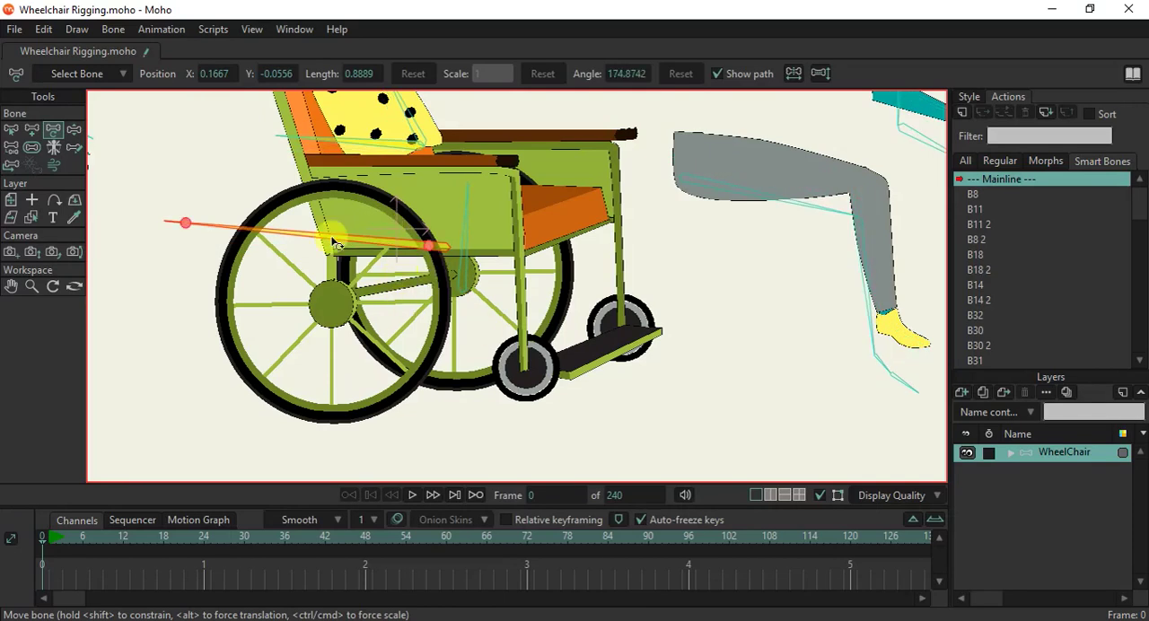
pyautogui.hotkey('ctrl', 'z')
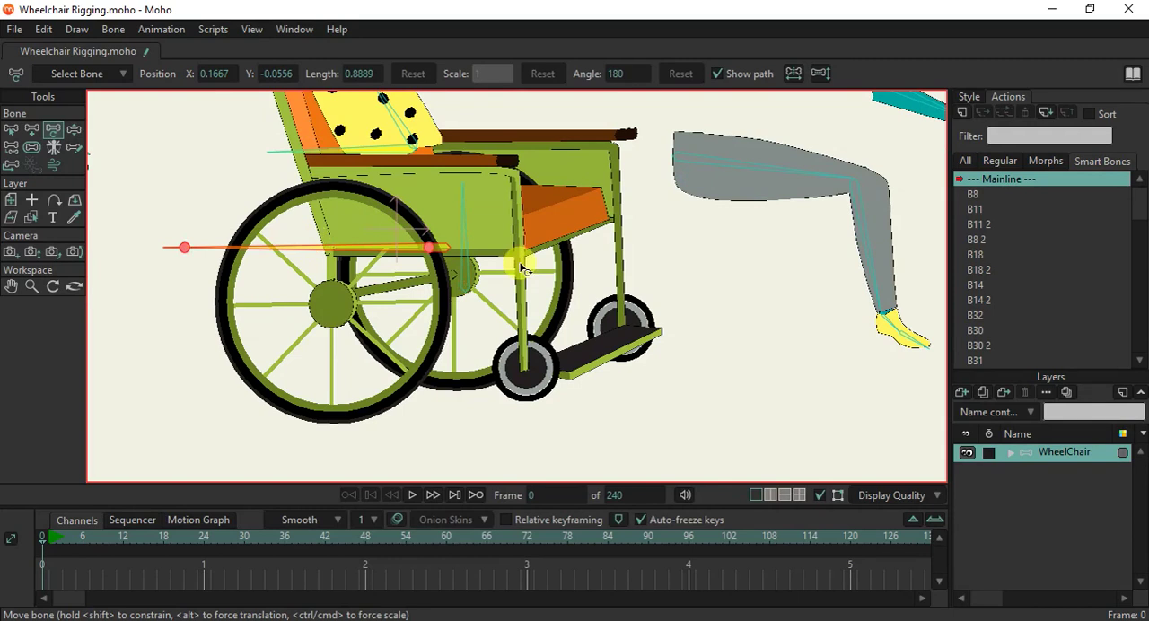
# Select the wheelchair's vertical bone and bind the points of the near large wheel's tyre and spokes to it.
pyautogui.click(31, 217)
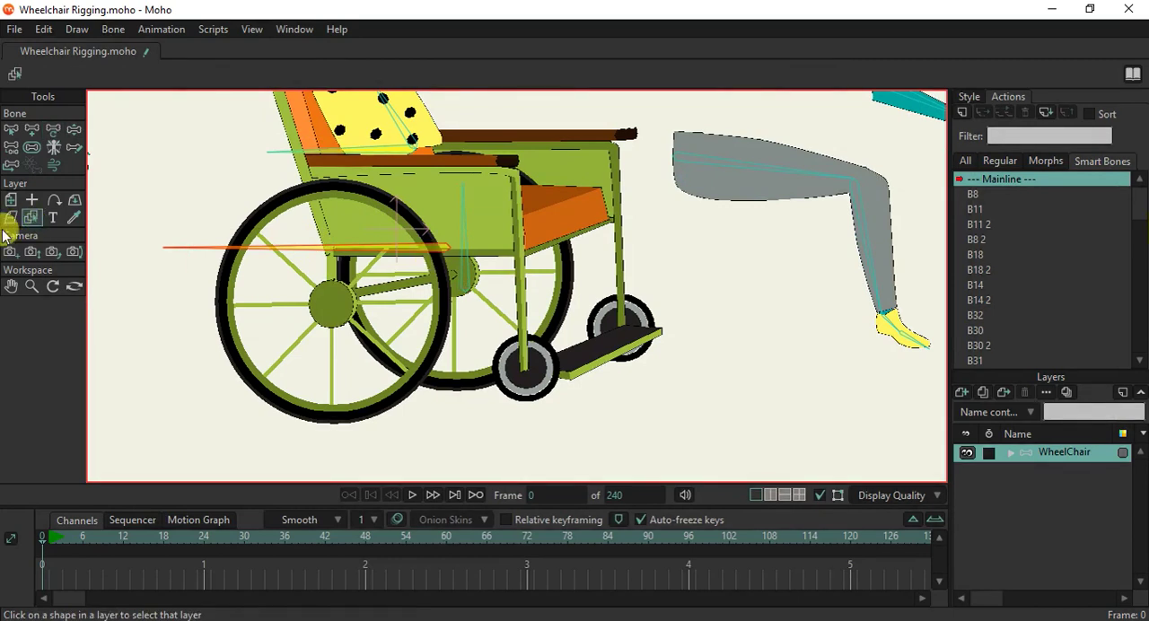
pyautogui.click(11, 129)
pyautogui.click(474, 268)
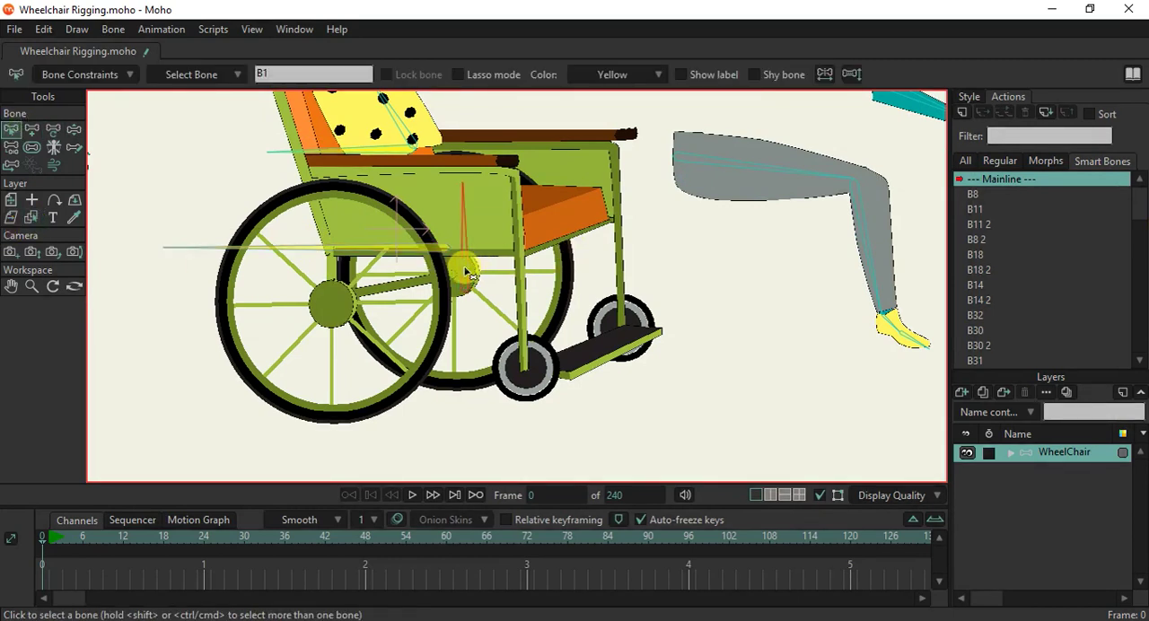
pyautogui.click(32, 218)
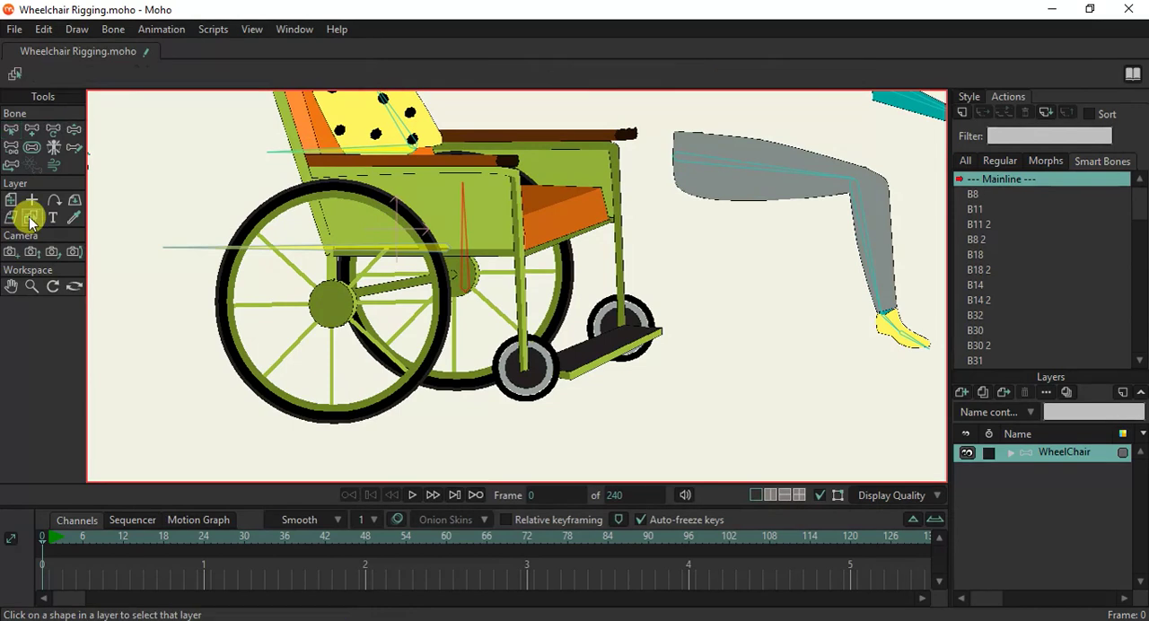
pyautogui.click(357, 419)
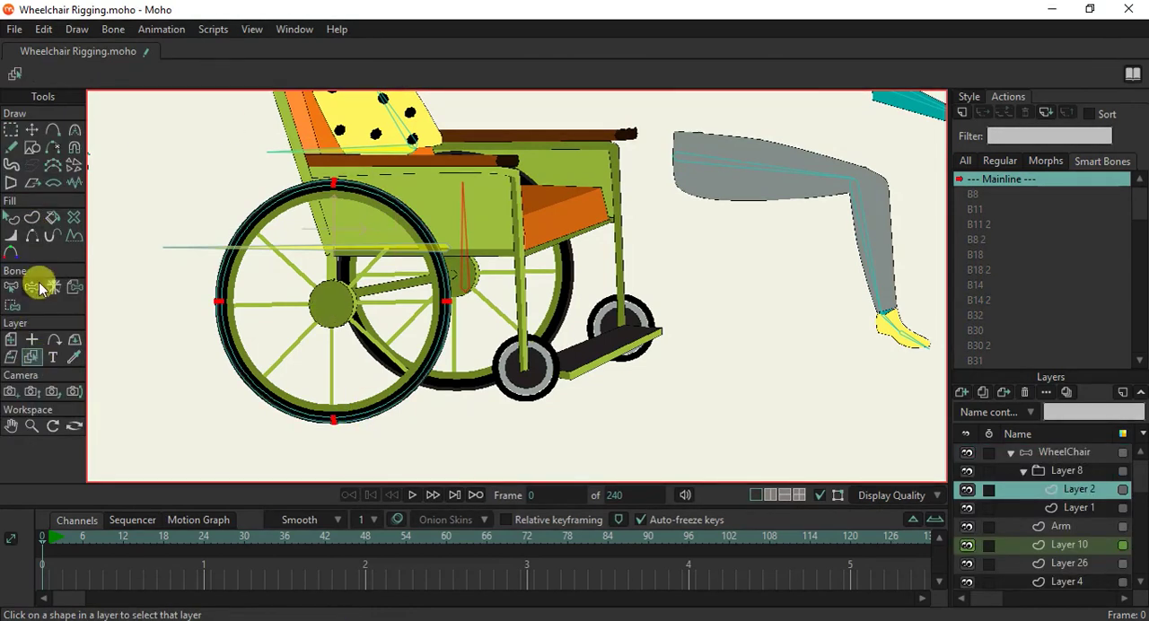
pyautogui.click(13, 305)
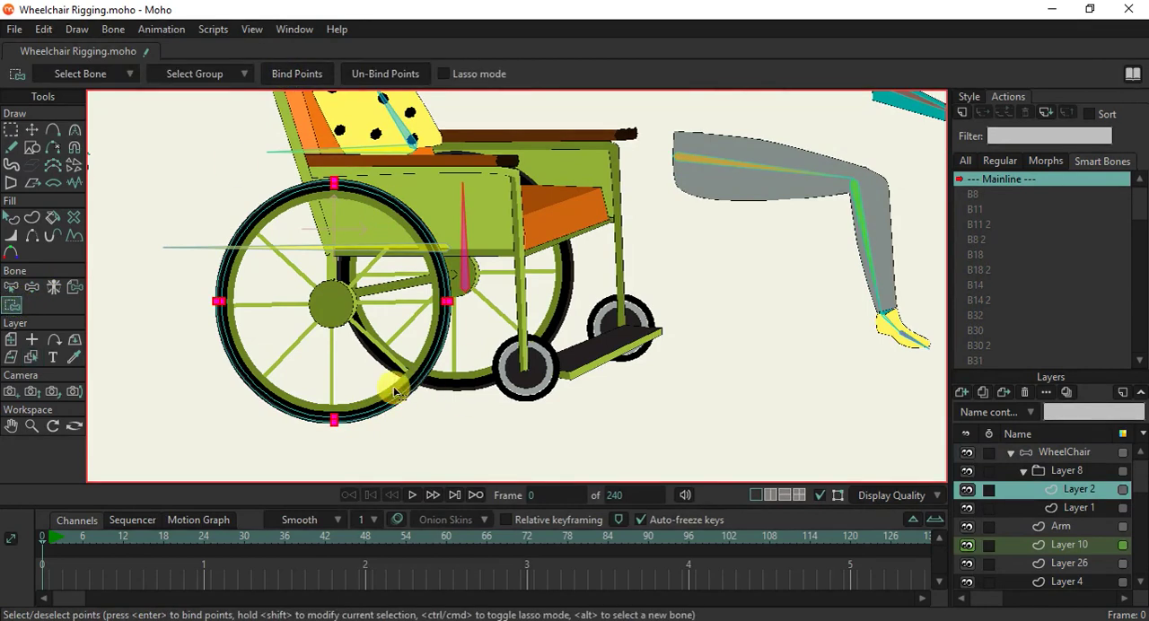
pyautogui.keyDown('alt'); pyautogui.rightClick(333, 314); pyautogui.keyUp('alt')
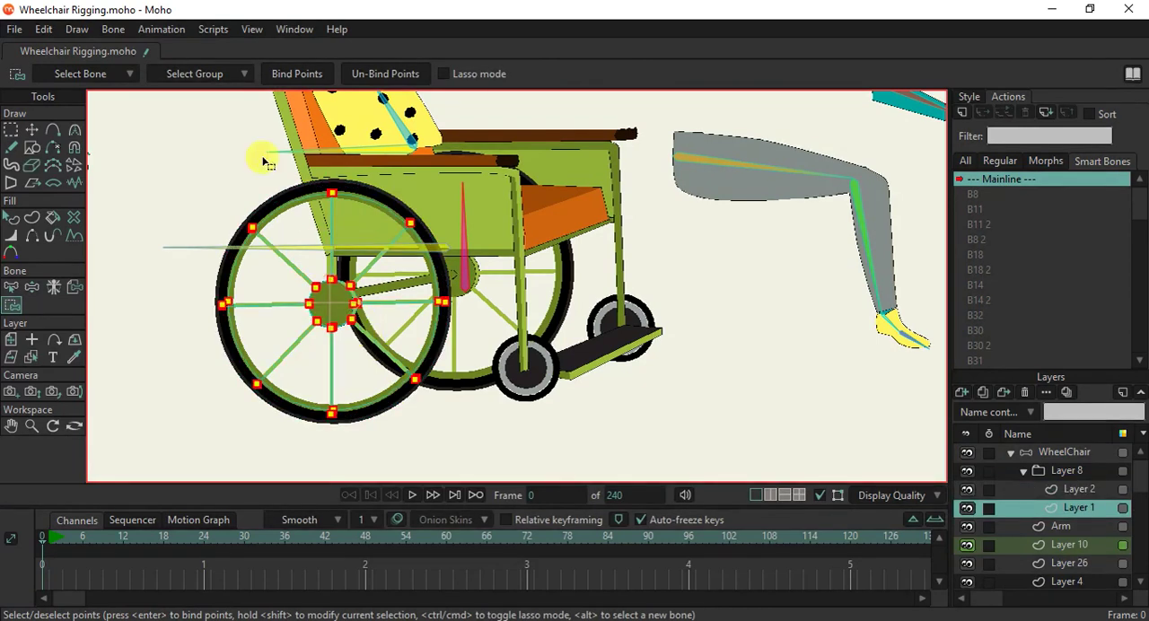
pyautogui.click(291, 73)
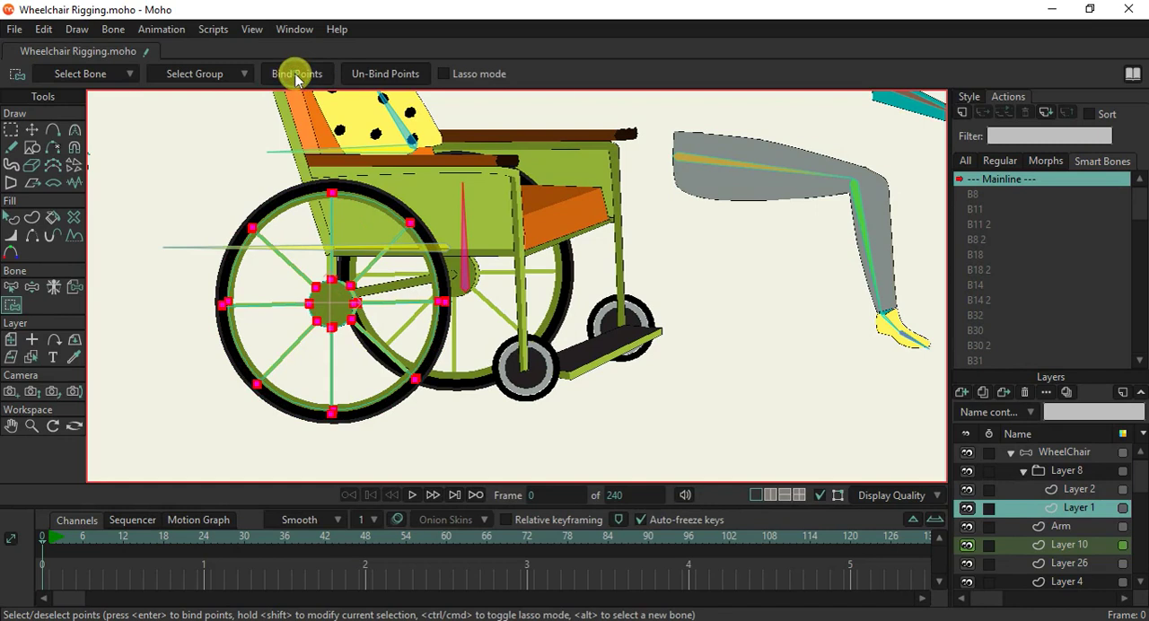
# Bind the points of the far large wheel's spokes and tyre to the vertical bone.
pyautogui.keyDown('alt'); pyautogui.rightClick(471, 375); pyautogui.keyUp('alt')
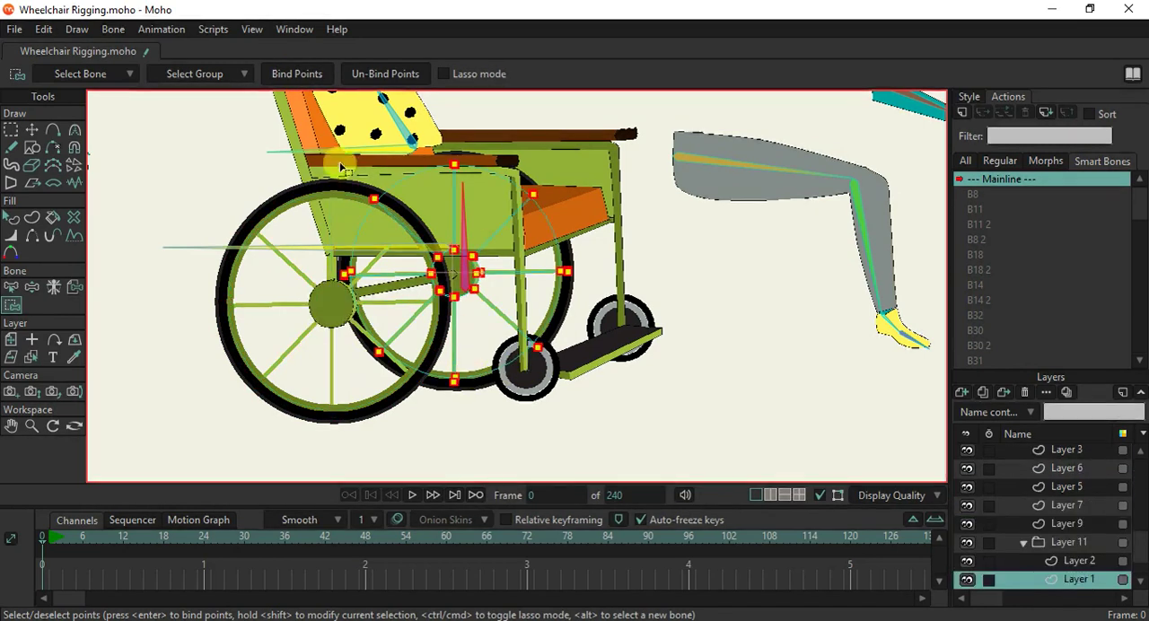
pyautogui.click(298, 74)
pyautogui.keyDown('alt'); pyautogui.rightClick(480, 386); pyautogui.keyUp('alt')
pyautogui.click(306, 74)
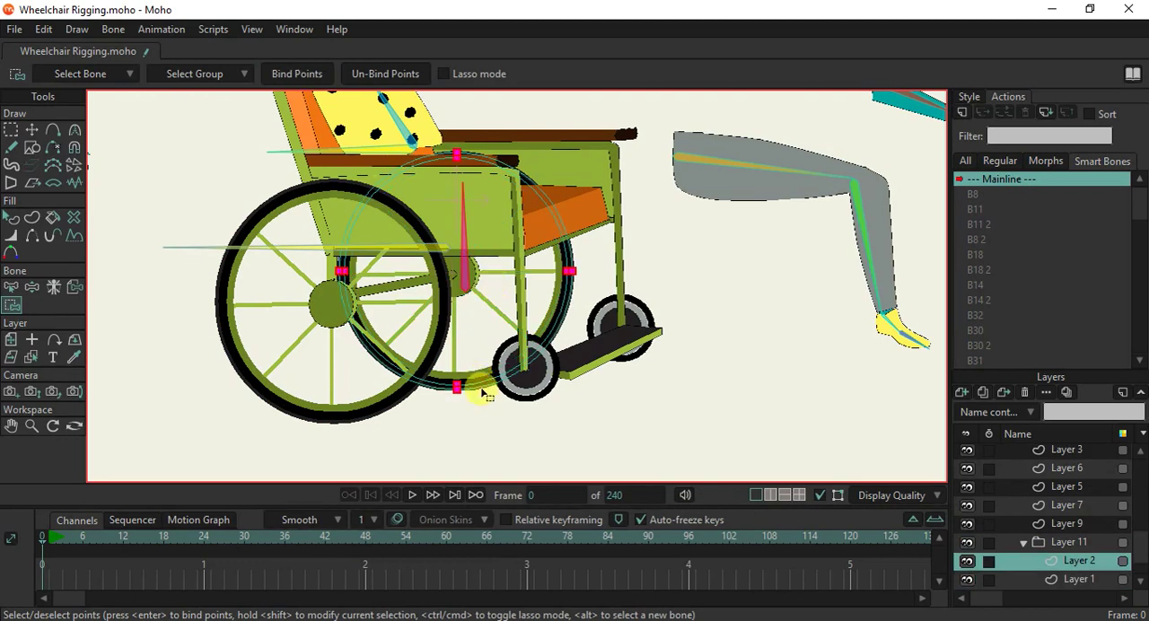
# Bind the points of both small front wheels and the footrest to the vertical bone.
pyautogui.keyDown('alt'); pyautogui.rightClick(528, 382); pyautogui.keyUp('alt')
pyautogui.click(296, 74)
pyautogui.keyDown('alt'); pyautogui.rightClick(639, 309); pyautogui.keyUp('alt')
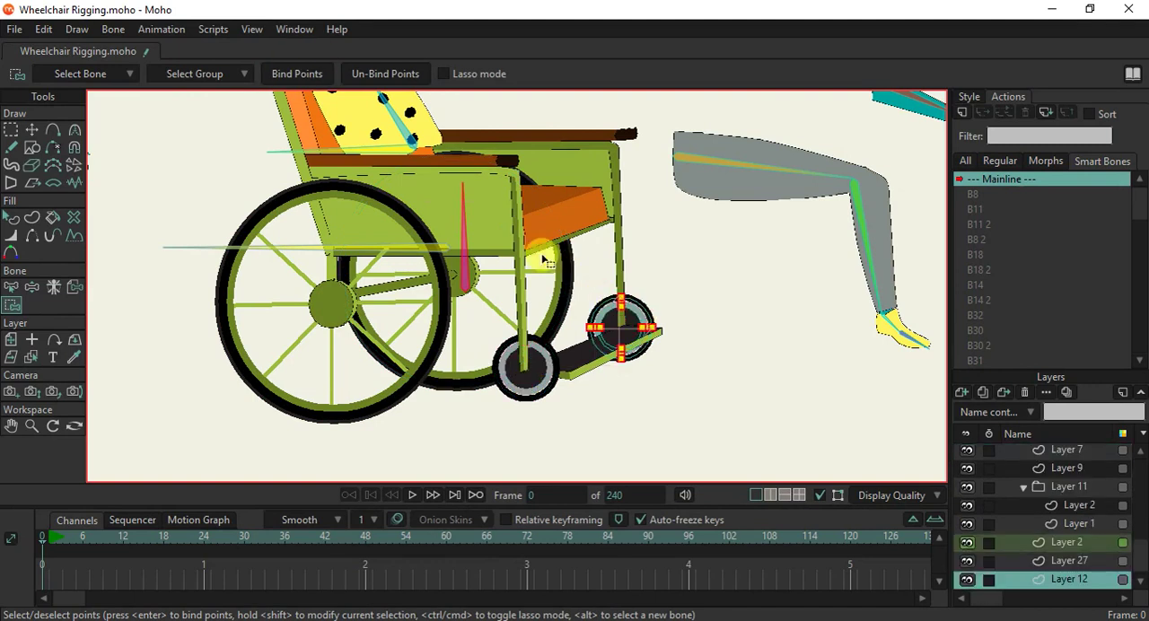
pyautogui.click(310, 78)
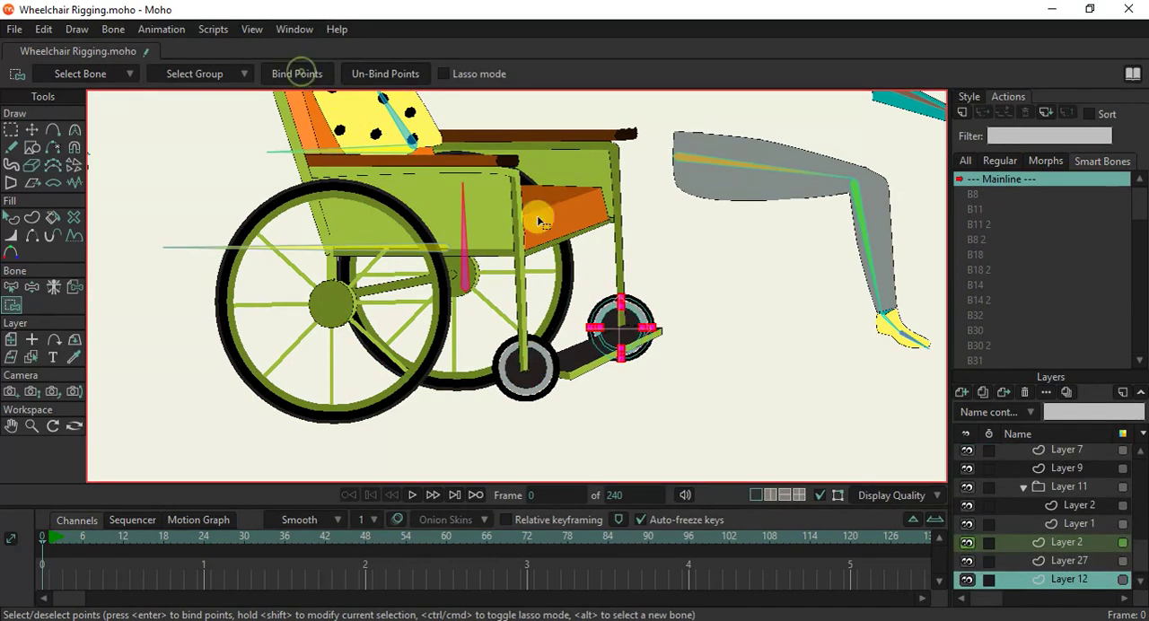
pyautogui.keyDown('alt'); pyautogui.rightClick(556, 345); pyautogui.keyUp('alt')
pyautogui.click(296, 74)
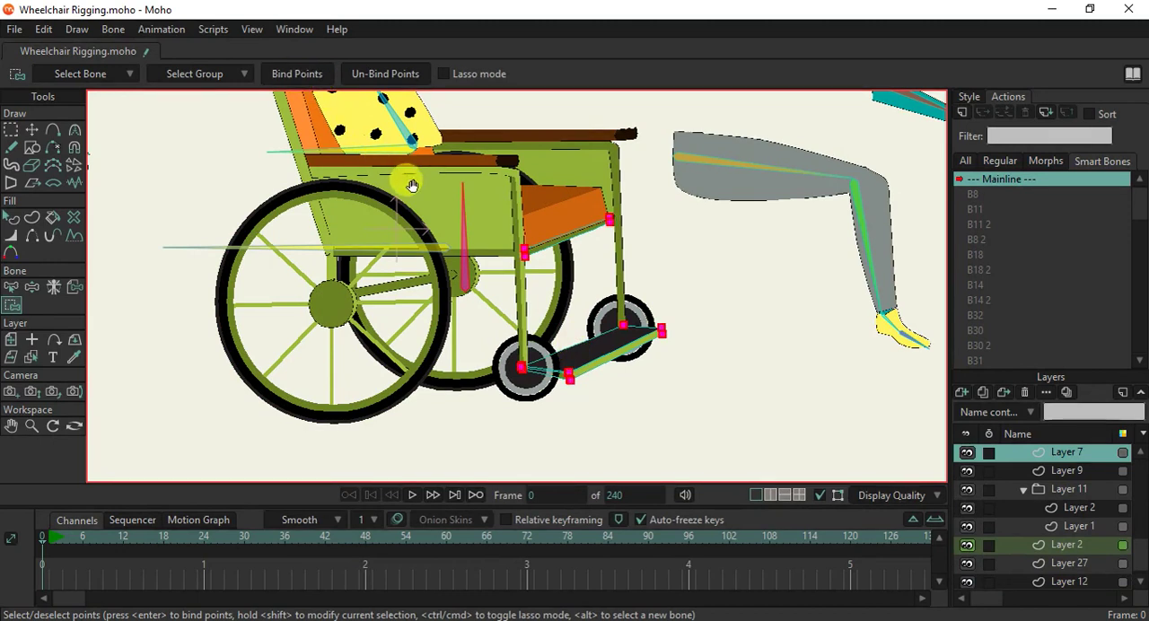
# Bind the points of the wheelchair's near side and its near frame with handle to the vertical bone.
pyautogui.scroll(3, 422, 269)
pyautogui.keyDown('alt'); pyautogui.rightClick(425, 269); pyautogui.keyUp('alt')
pyautogui.click(303, 74)
pyautogui.keyDown('alt'); pyautogui.rightClick(301, 203); pyautogui.keyUp('alt')
pyautogui.click(308, 74)
# Bind the points of the backrest and seat shapes, the far side panel and the far frame to the vertical bone.
pyautogui.scroll(3, 421, 176)
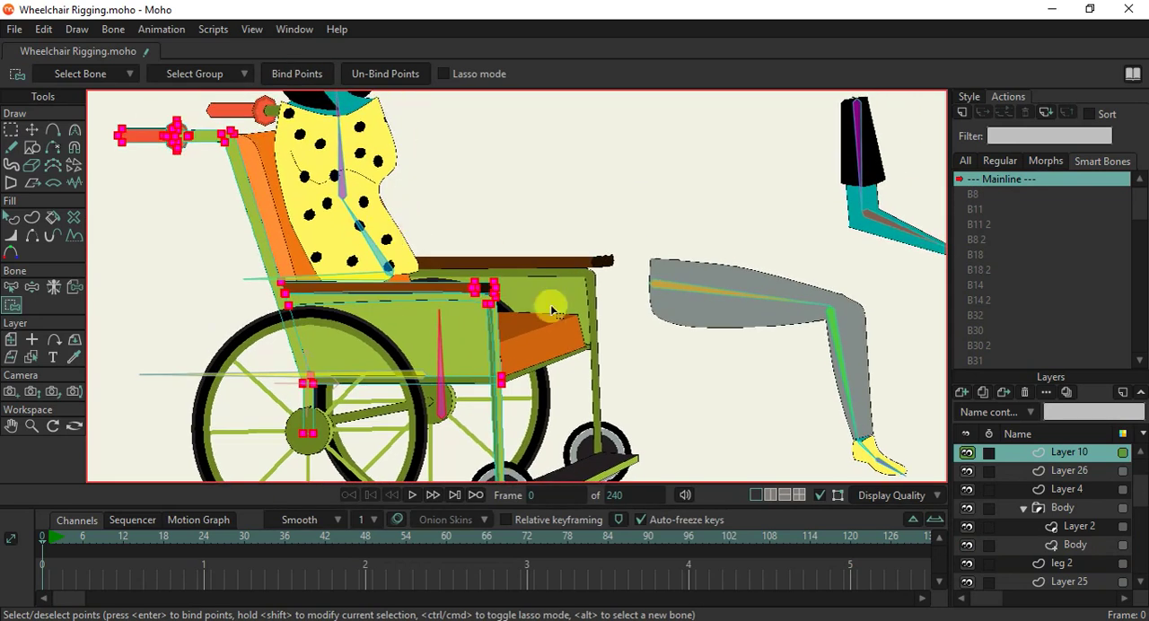
pyautogui.keyDown('alt'); pyautogui.rightClick(529, 346); pyautogui.keyUp('alt')
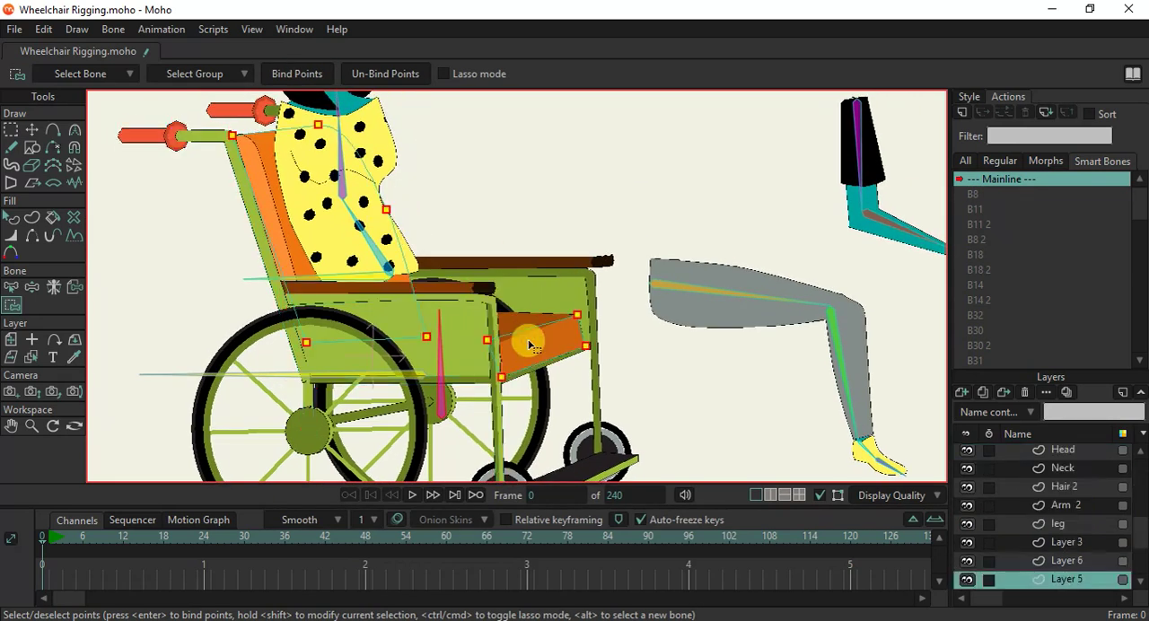
pyautogui.click(303, 73)
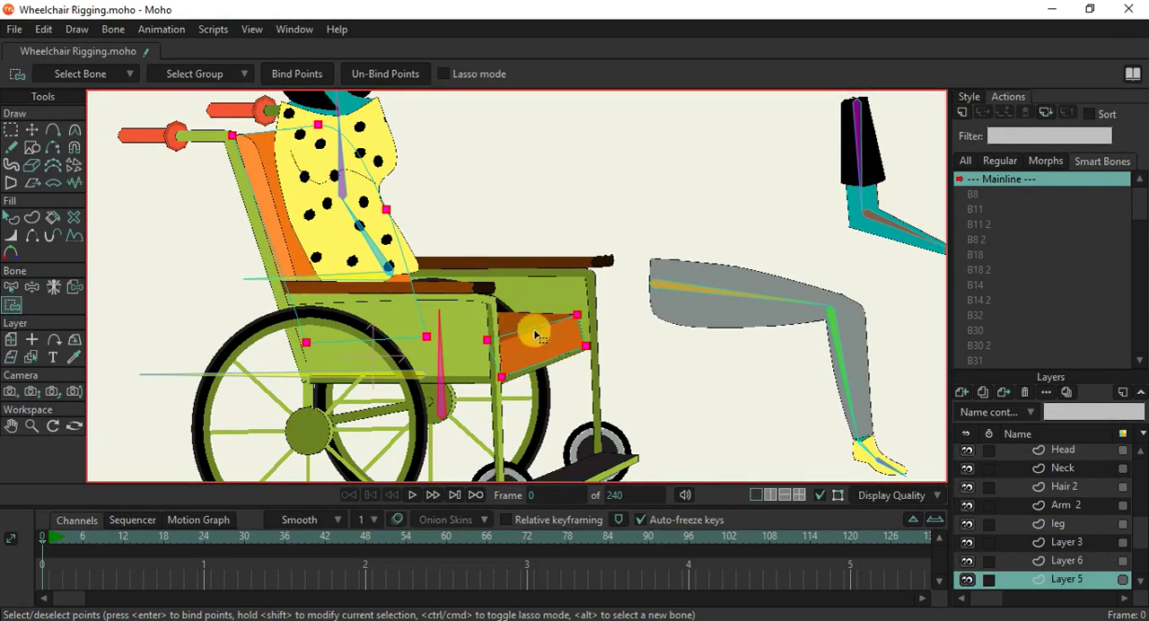
pyautogui.keyDown('alt'); pyautogui.rightClick(522, 323); pyautogui.keyUp('alt')
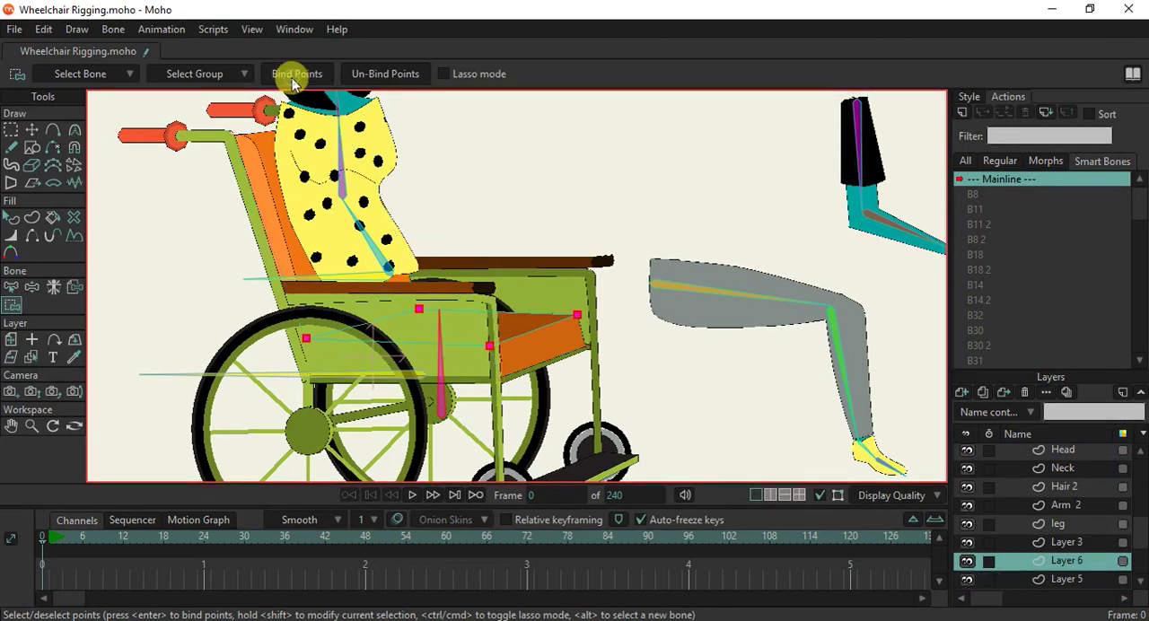
pyautogui.keyDown('alt'); pyautogui.rightClick(530, 288); pyautogui.keyUp('alt')
pyautogui.click(290, 74)
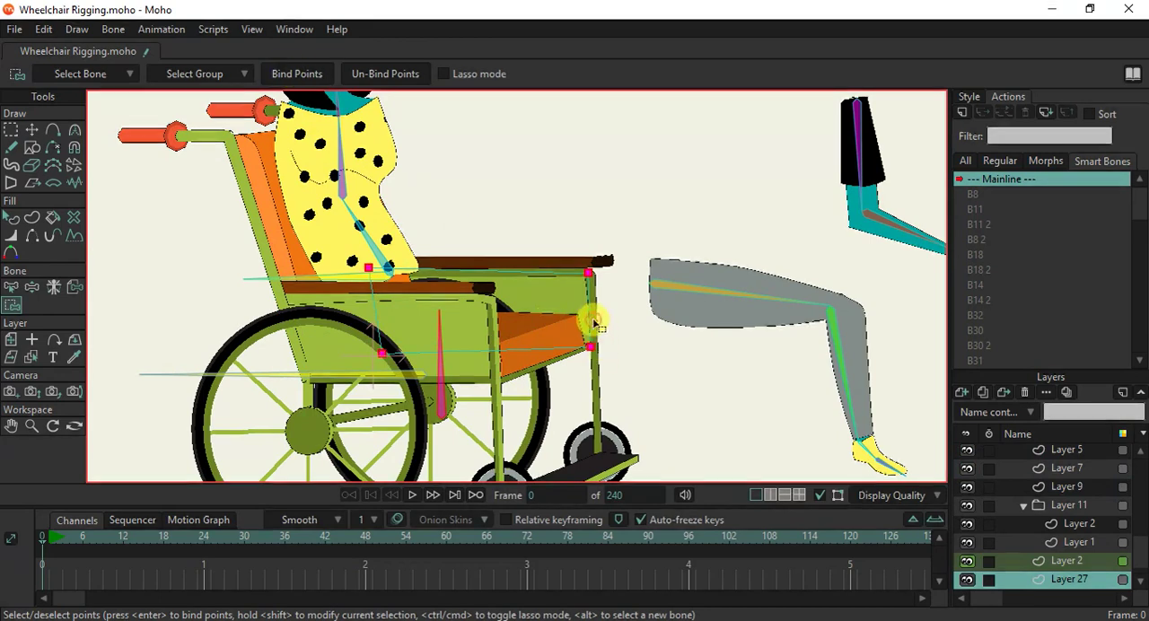
pyautogui.keyDown('alt'); pyautogui.rightClick(590, 322); pyautogui.keyUp('alt')
pyautogui.click(299, 77)
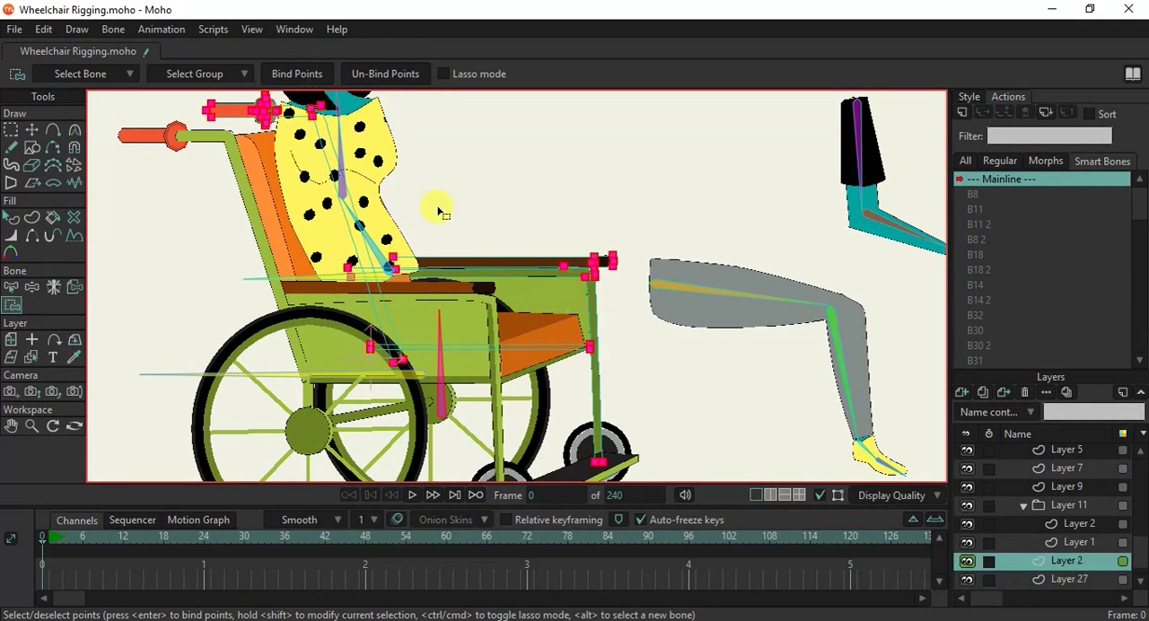
# Test the rebound wheelchair by moving its horizontal base bone with Manipulate Bones, checking that the whole rig follows.
pyautogui.scroll(-1, 439, 216)
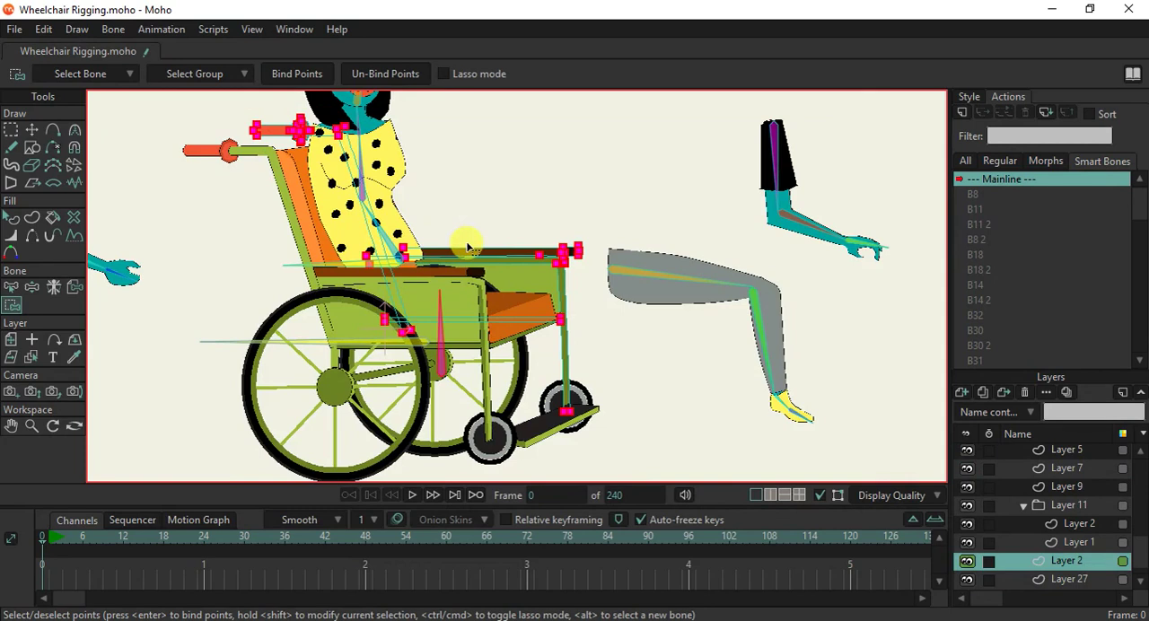
pyautogui.click(31, 287)
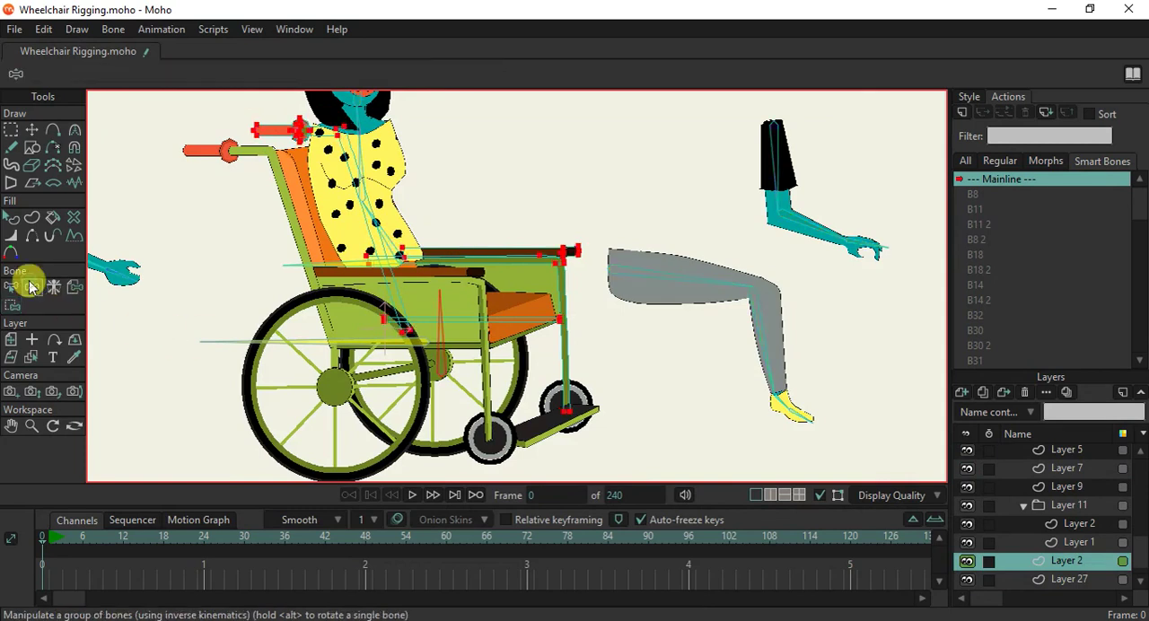
pyautogui.moveTo(336, 345)
pyautogui.mouseDown()
pyautogui.moveTo(325, 344)
pyautogui.moveTo(335, 355)
pyautogui.mouseUp()
pyautogui.scroll(-2, 334, 352)
pyautogui.scroll(2, 323, 350)
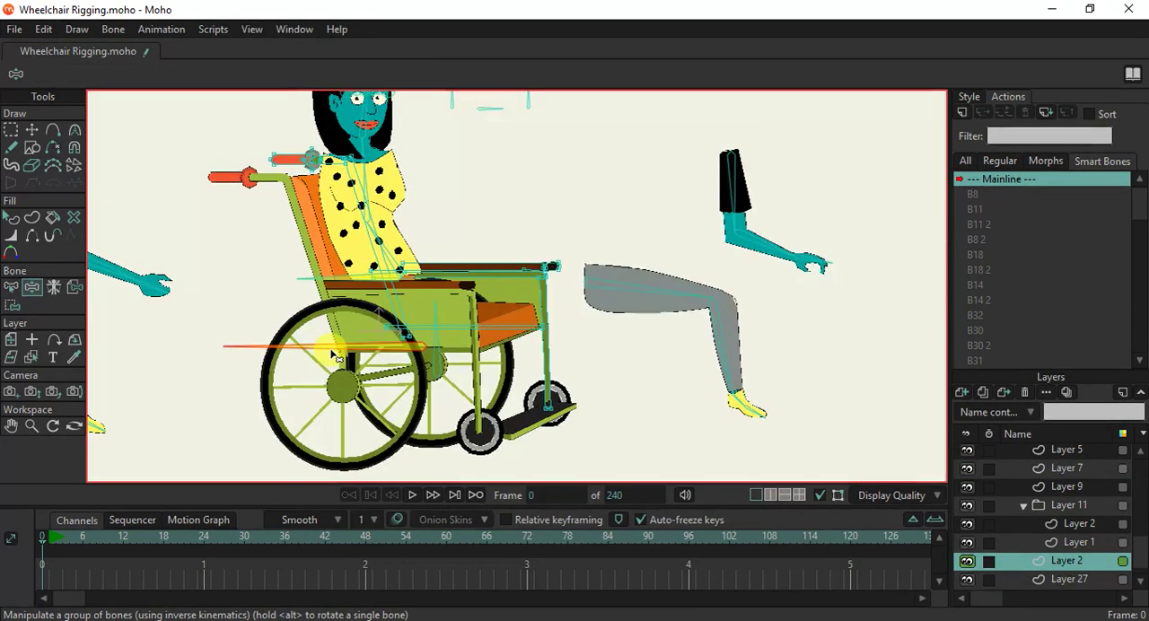
pyautogui.moveTo(319, 350); pyautogui.dragTo(339, 362)
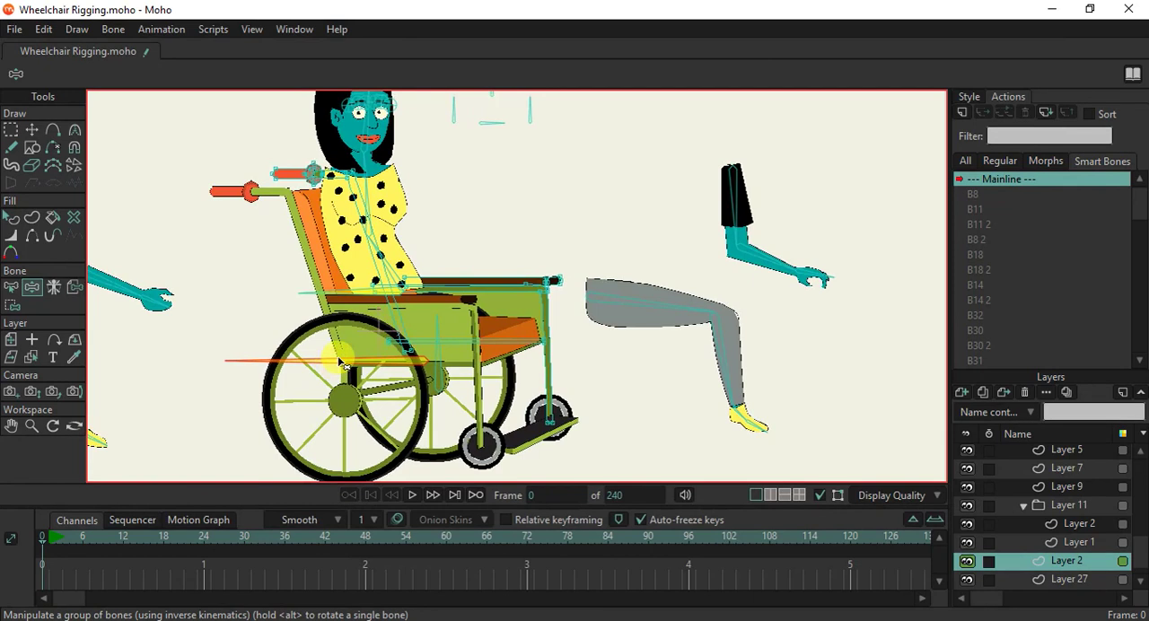
pyautogui.scroll(-1, 343, 363)
pyautogui.scroll(-1, 344, 359)
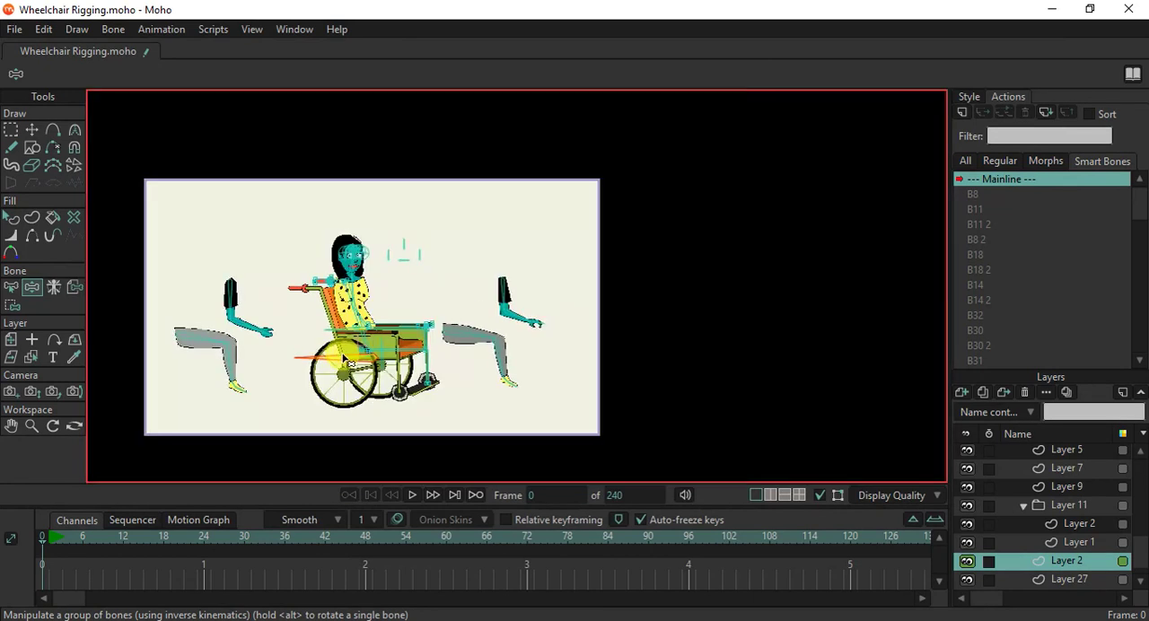
pyautogui.moveTo(415, 369); pyautogui.dragTo(329, 334)
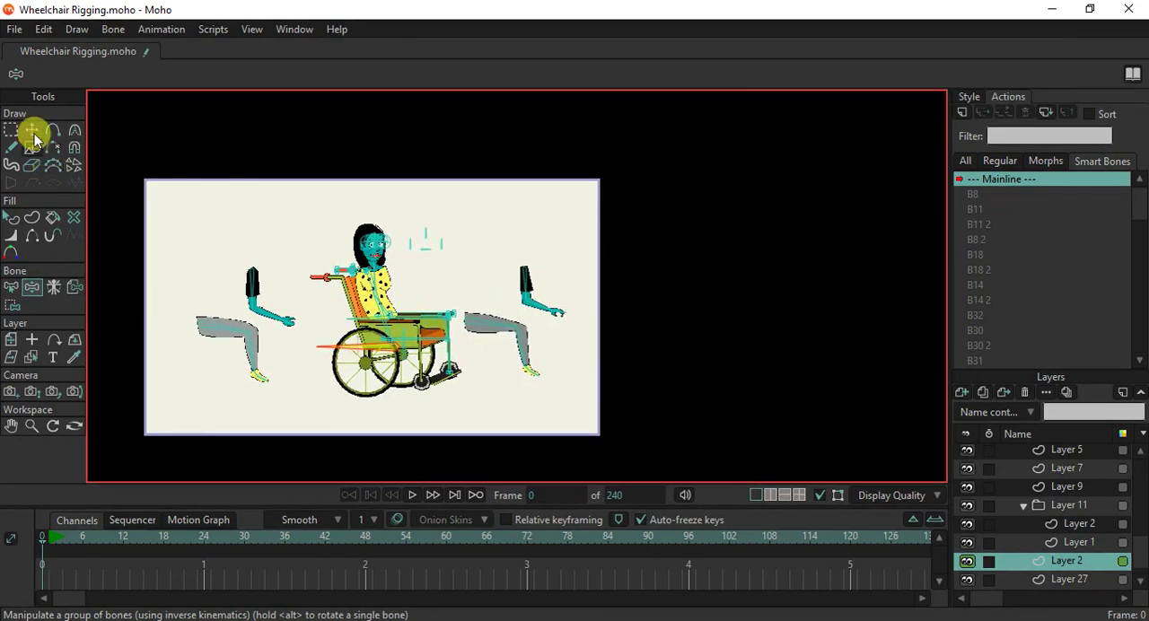
pyautogui.click(10, 287)
pyautogui.scroll(2, 410, 361)
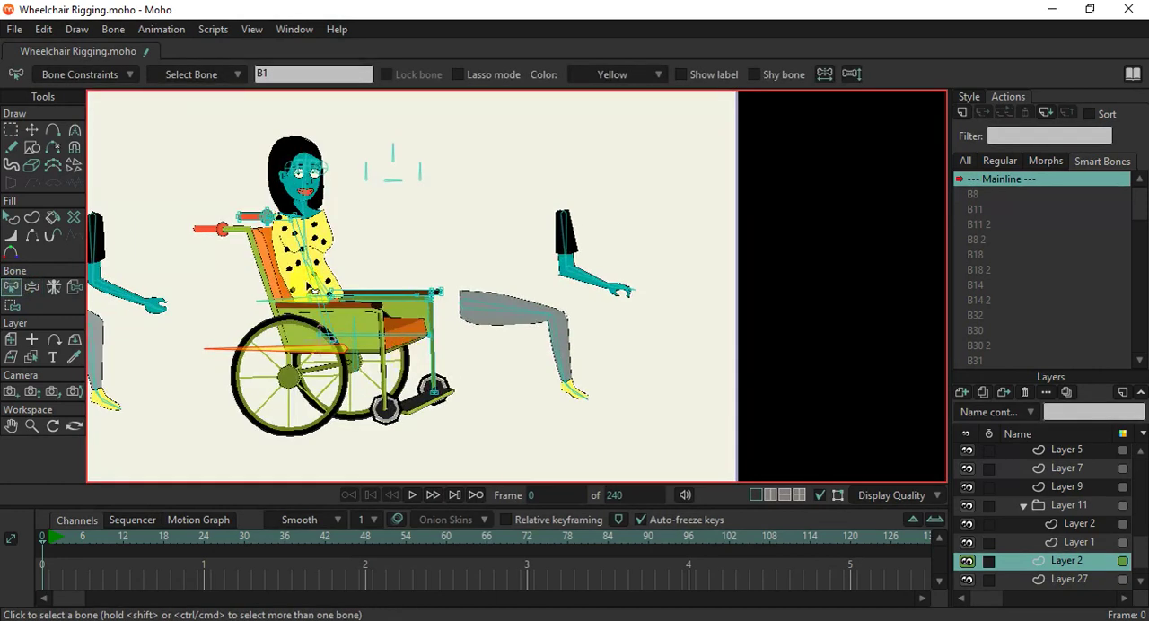
# Collapse the WheelChair bone layer and make it the active layer.
pyautogui.moveTo(310, 287); pyautogui.dragTo(352, 301)
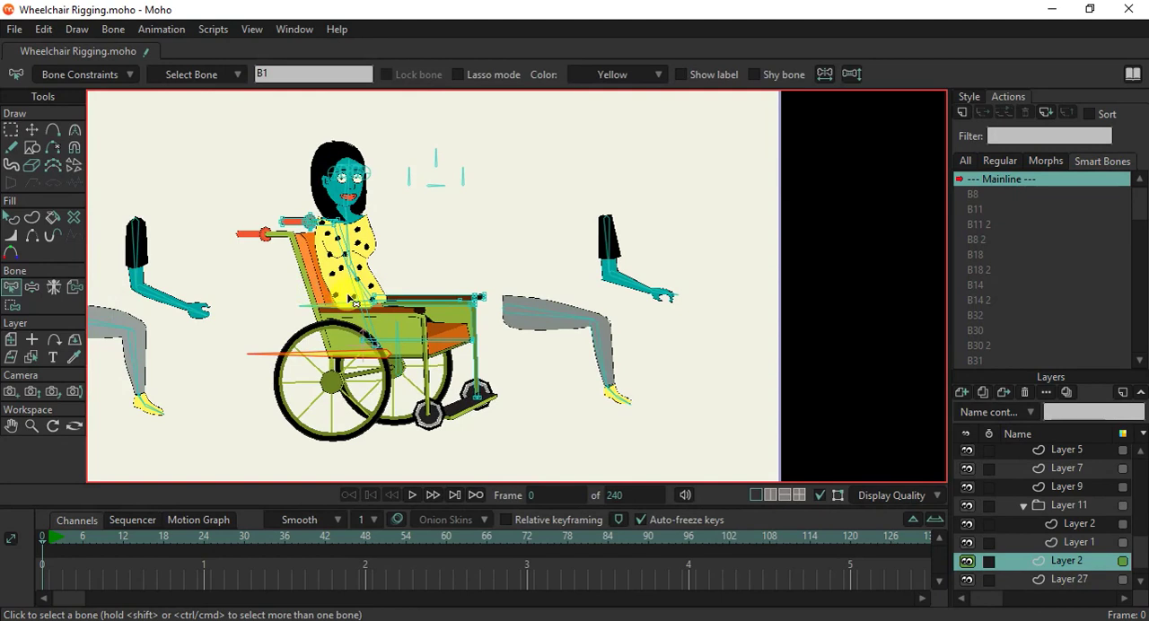
pyautogui.scroll(-3, 352, 301)
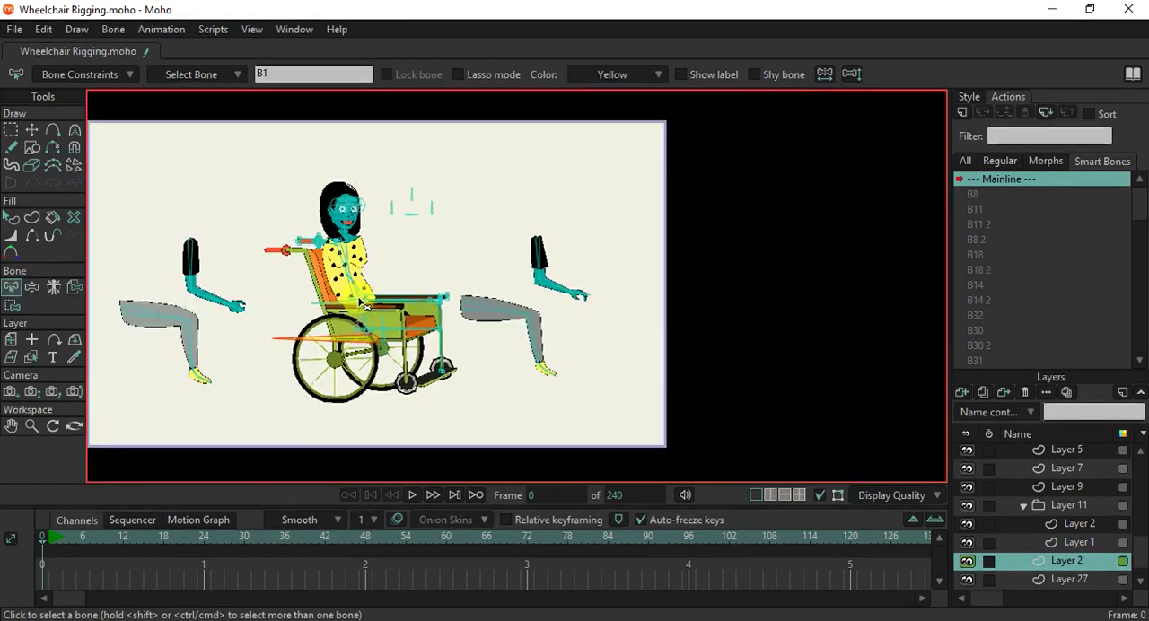
pyautogui.scroll(1, 251, 308)
pyautogui.scroll(-8, 1048, 467)
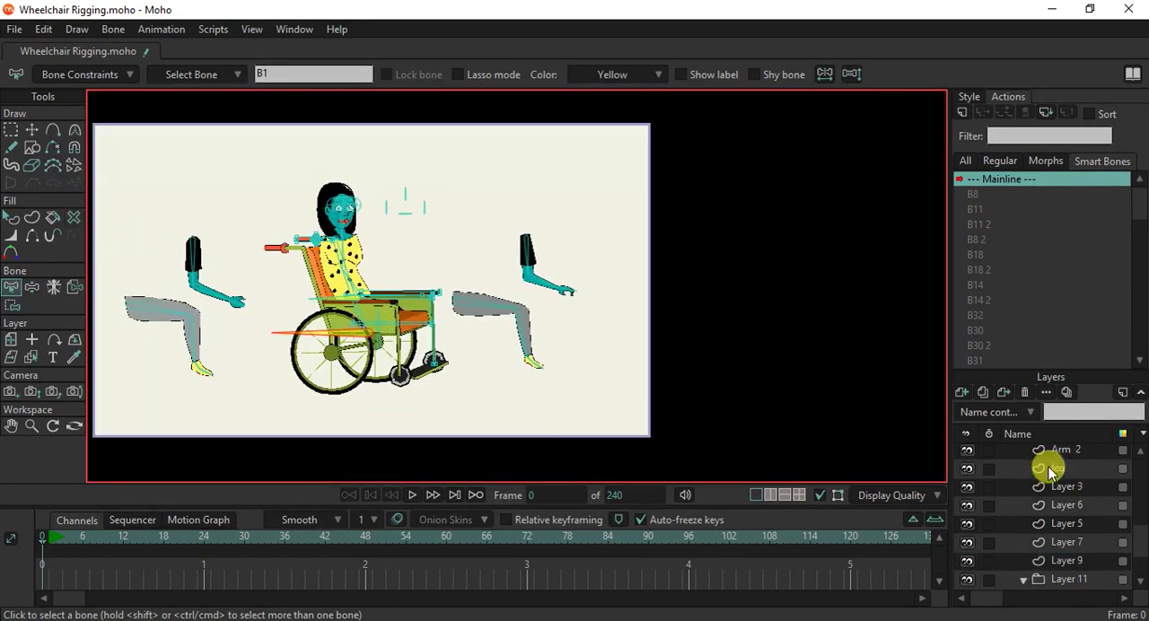
pyautogui.scroll(4, 1048, 466)
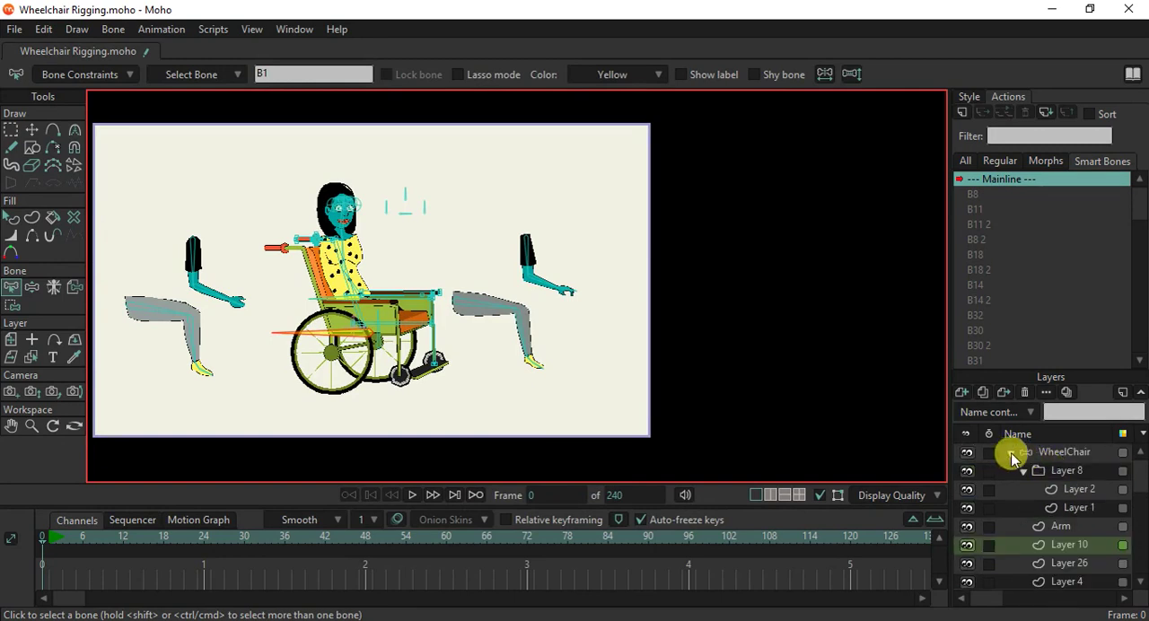
pyautogui.click(1011, 454)
pyautogui.scroll(-1, 483, 351)
pyautogui.moveTo(393, 301); pyautogui.dragTo(470, 332)
pyautogui.scroll(1, 470, 344)
pyautogui.scroll(1, 476, 351)
pyautogui.scroll(-1, 476, 351)
pyautogui.scroll(1, 473, 337)
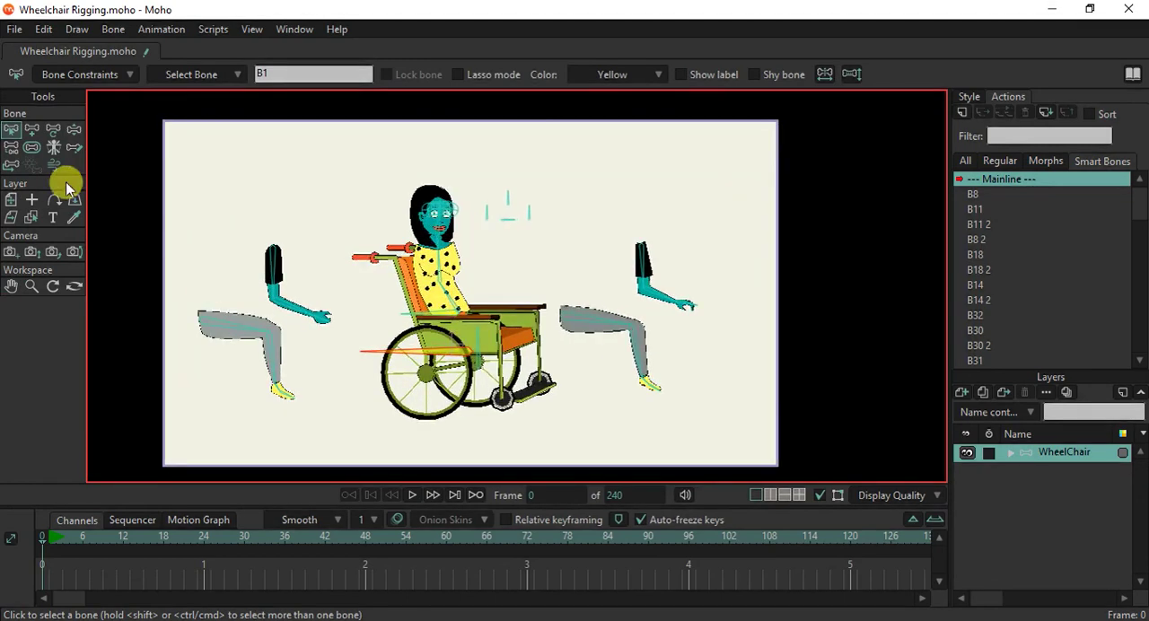
# Test the arm, leg and head bones by posing them with Manipulate Bones.
pyautogui.click(75, 128)
pyautogui.moveTo(289, 304); pyautogui.dragTo(296, 254)
pyautogui.moveTo(269, 369); pyautogui.dragTo(350, 354)
pyautogui.moveTo(597, 330); pyautogui.dragTo(607, 270)
pyautogui.click(476, 185)
pyautogui.scroll(6, 475, 185)
pyautogui.scroll(2, 435, 298)
pyautogui.moveTo(453, 345); pyautogui.dragTo(483, 326)
pyautogui.scroll(1, 384, 263)
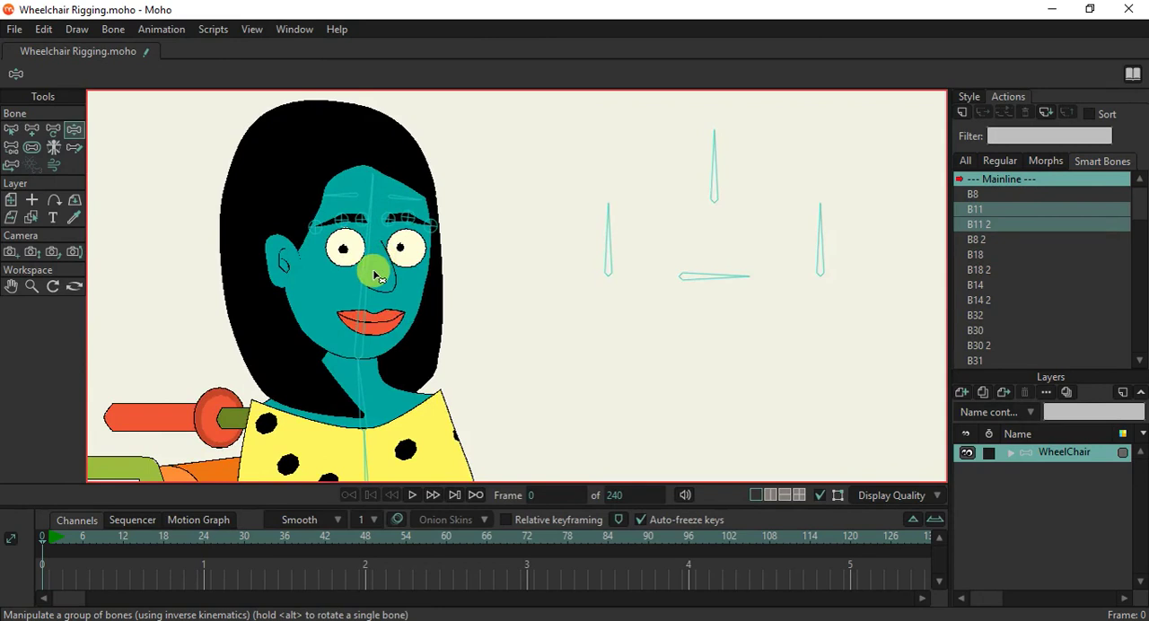
pyautogui.scroll(-1, 375, 275)
pyautogui.moveTo(359, 283); pyautogui.dragTo(413, 288)
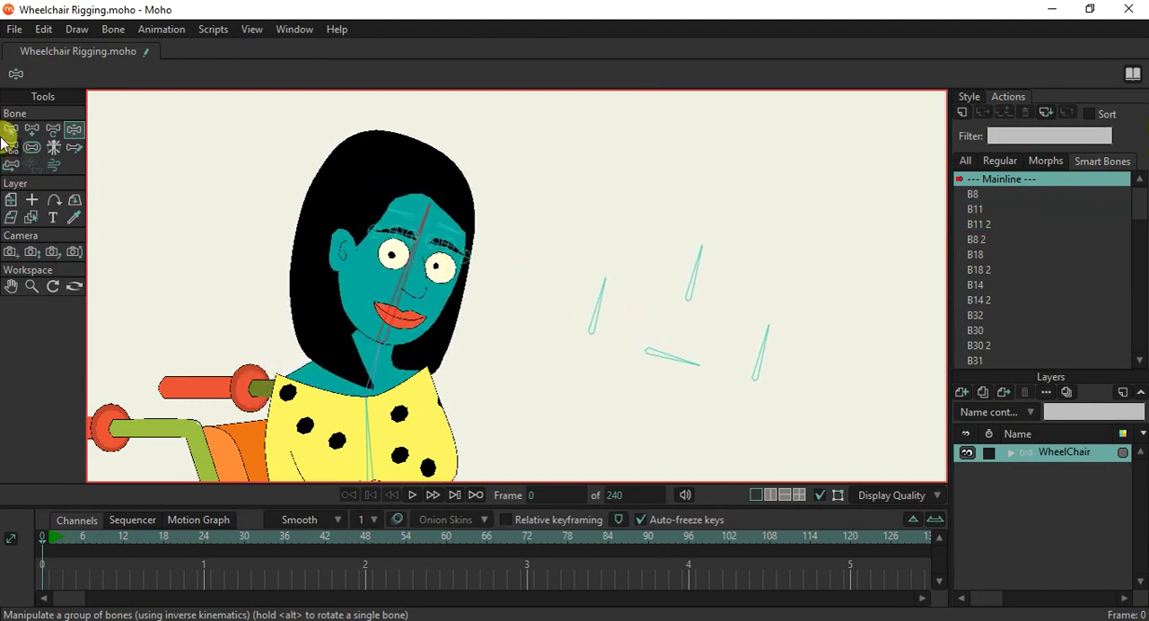
# Enable angle constraints on the neck bone B5 with a minimum of -30 and a maximum of 30 degrees.
pyautogui.click(7, 130)
pyautogui.click(360, 381)
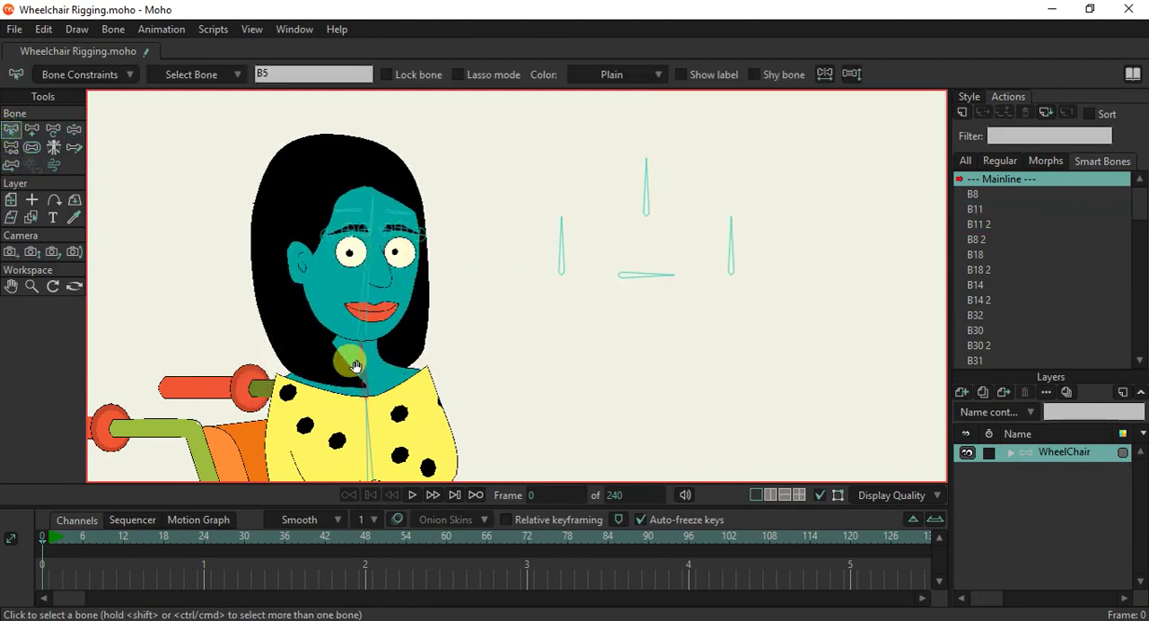
pyautogui.moveTo(355, 365); pyautogui.dragTo(402, 282)
pyautogui.click(83, 77)
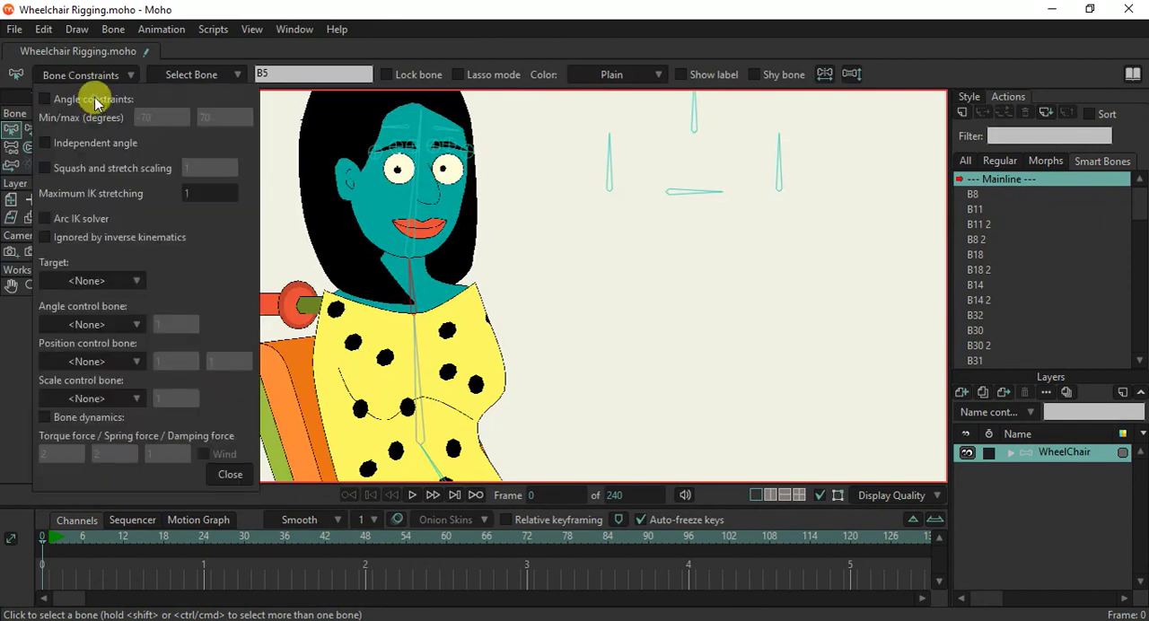
pyautogui.click(93, 100)
pyautogui.moveTo(101, 125); pyautogui.dragTo(219, 137)
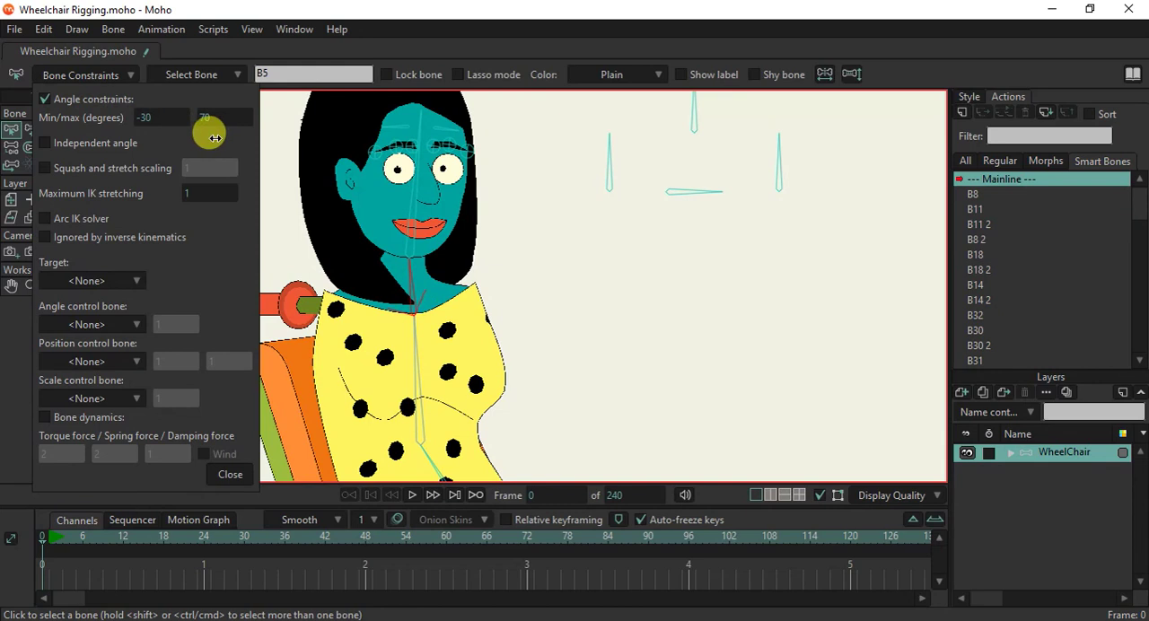
pyautogui.moveTo(205, 120); pyautogui.dragTo(166, 139)
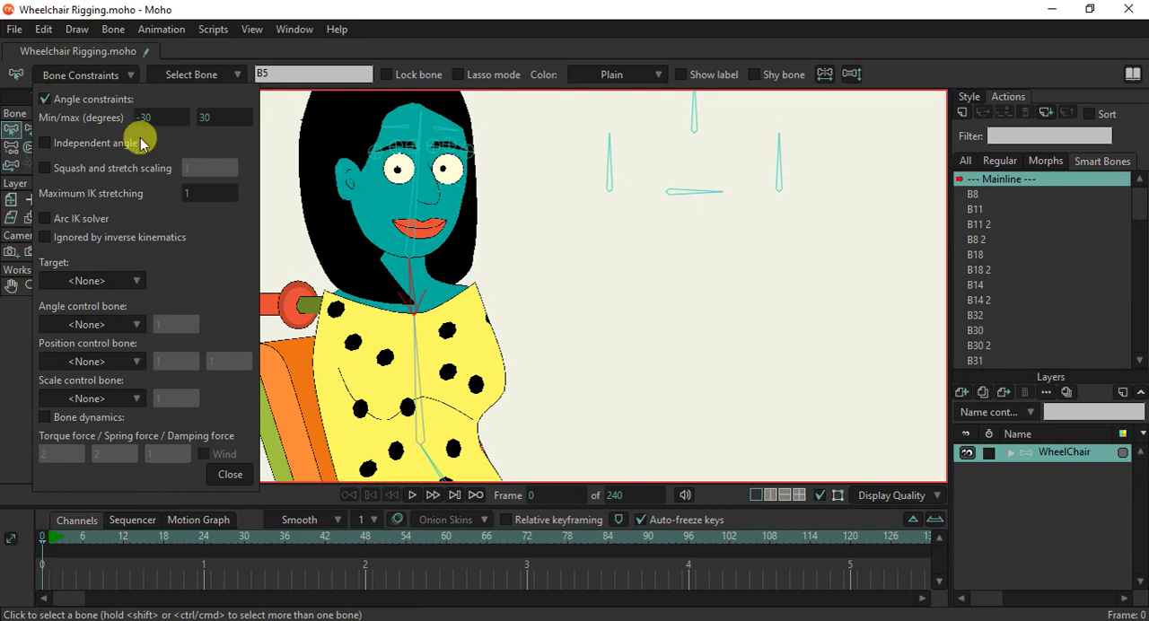
pyautogui.click(223, 474)
# Test the neck's angle limits by tilting the head forward and backward with Manipulate Bones.
pyautogui.click(74, 131)
pyautogui.moveTo(398, 257); pyautogui.dragTo(451, 265)
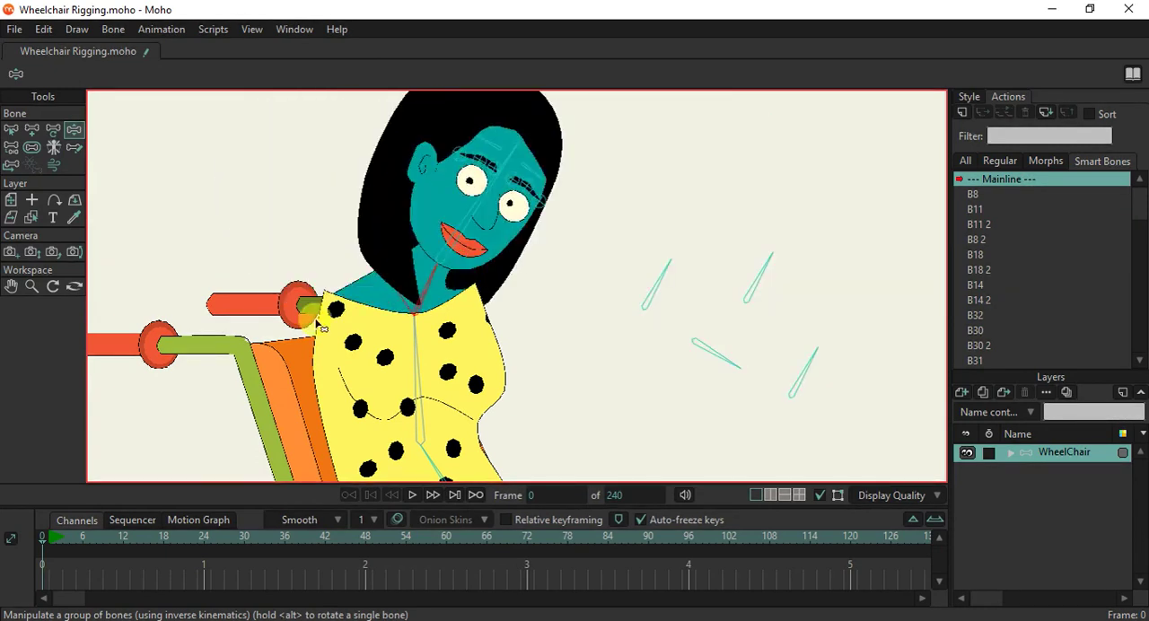
pyautogui.scroll(-4, 321, 319)
pyautogui.moveTo(375, 353); pyautogui.dragTo(408, 259)
pyautogui.scroll(3, 401, 216)
pyautogui.moveTo(396, 219); pyautogui.dragTo(342, 199)
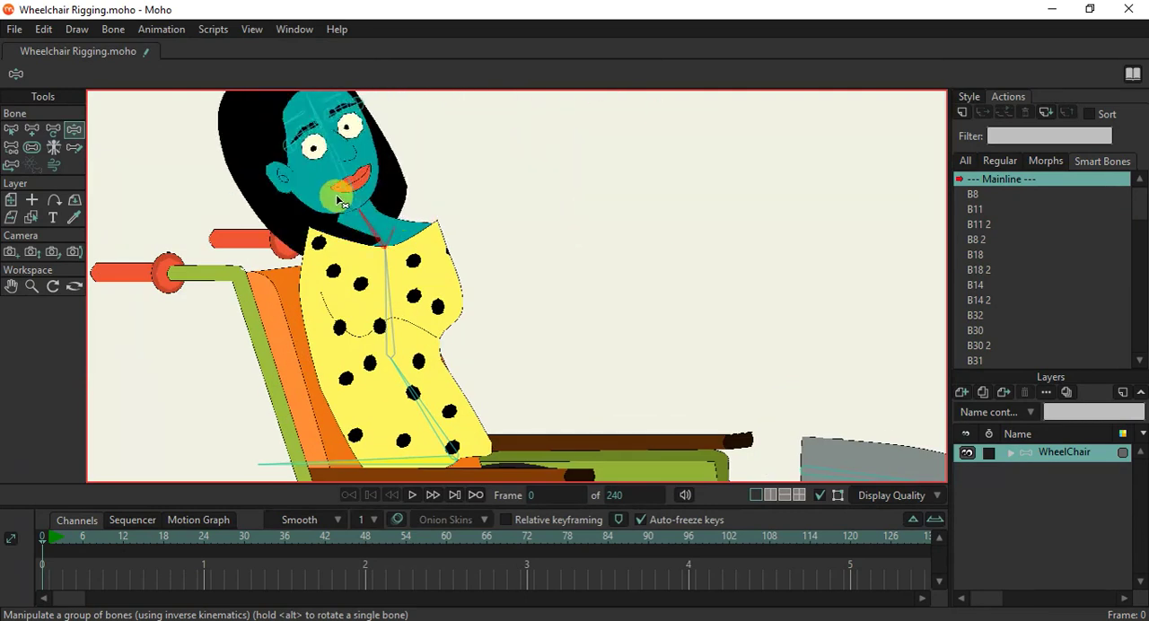
pyautogui.scroll(2, 325, 232)
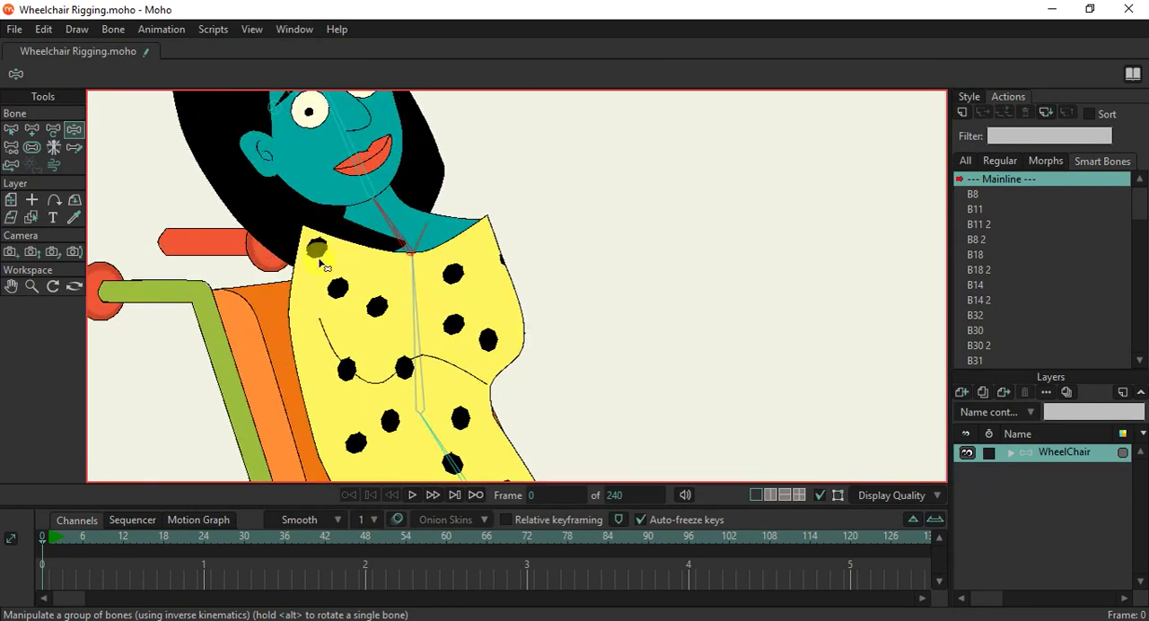
pyautogui.scroll(-3, 353, 224)
pyautogui.moveTo(371, 225); pyautogui.dragTo(385, 205)
pyautogui.scroll(-2, 390, 269)
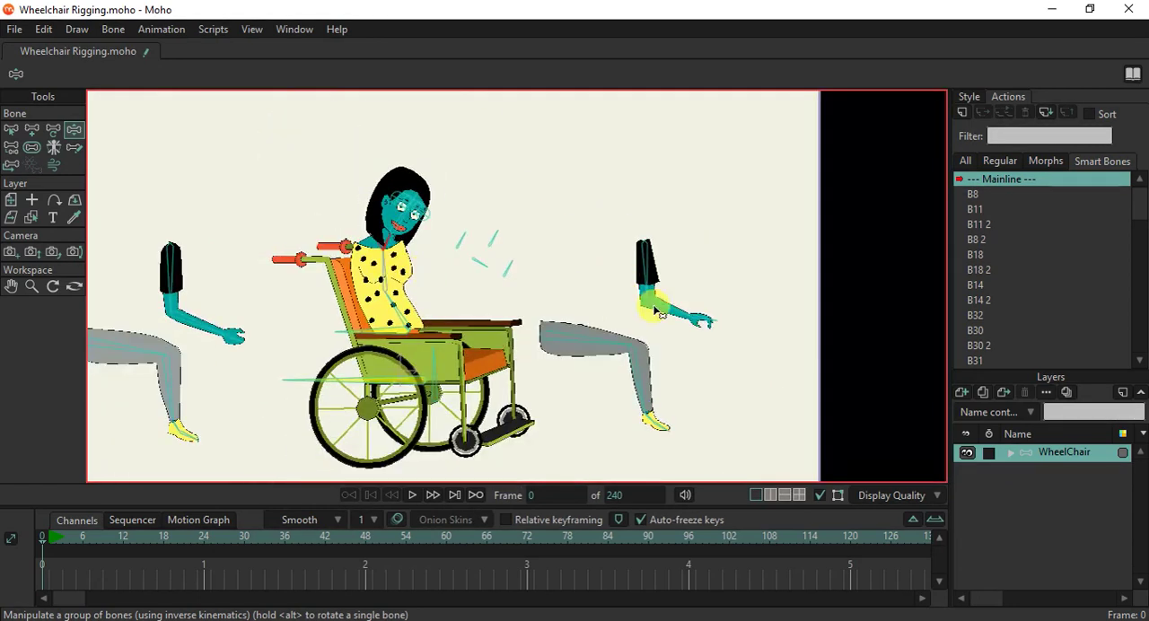
# Enable angle constraints on forearm bone B8 with a minimum of -60 and a maximum of 100 degrees.
pyautogui.click(207, 323)
pyautogui.scroll(3, 180, 323)
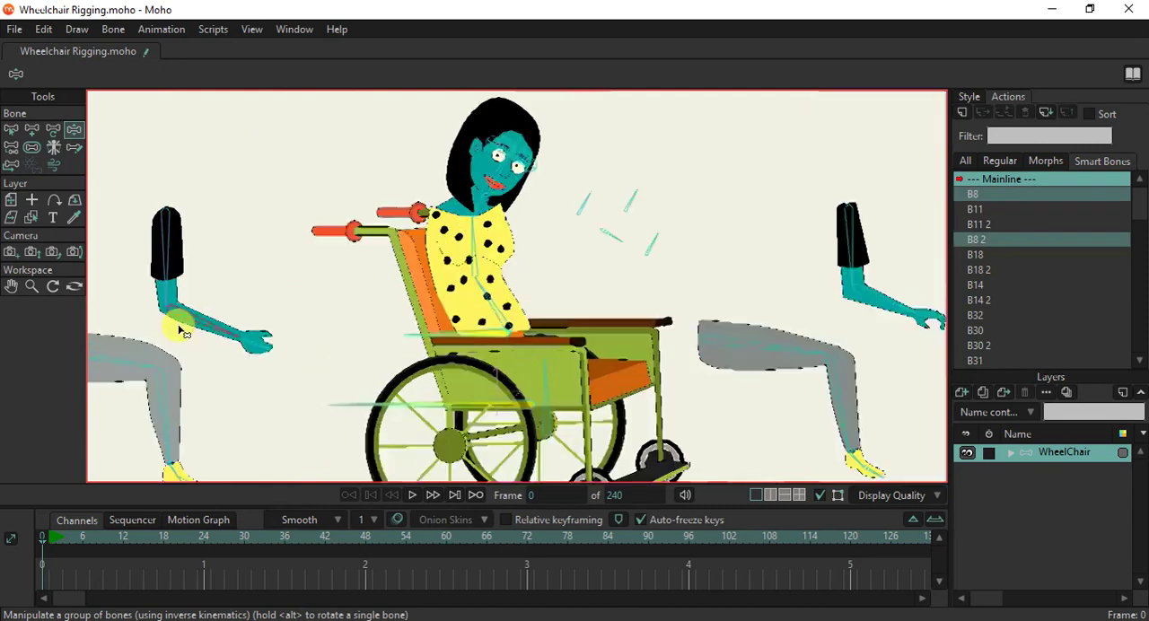
pyautogui.click(18, 132)
pyautogui.click(114, 80)
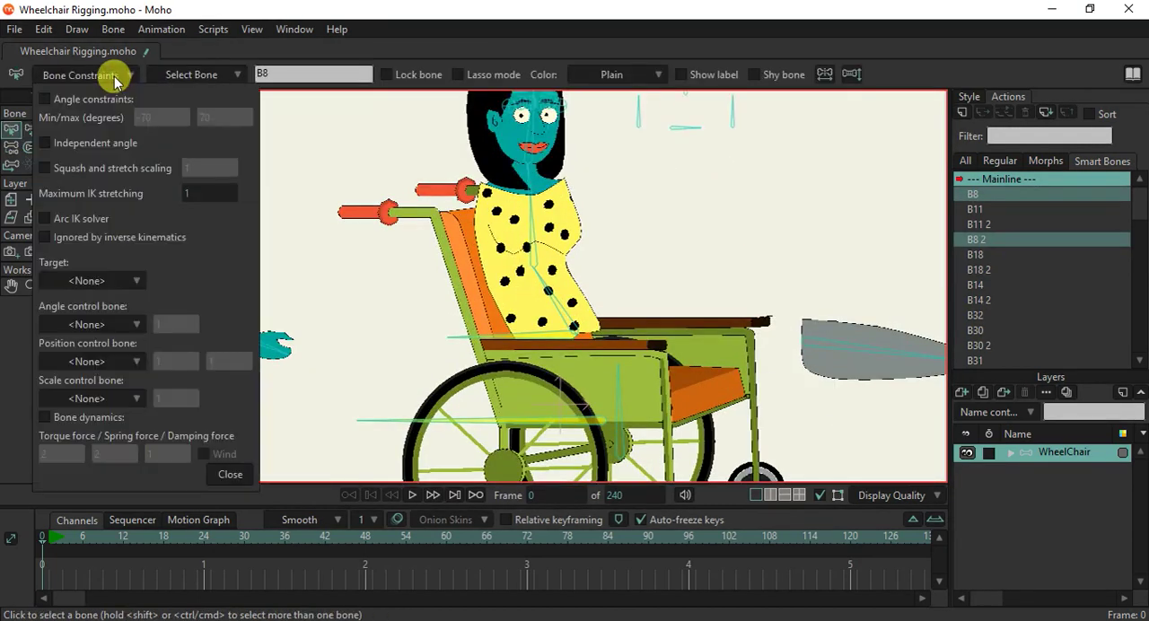
pyautogui.click(109, 98)
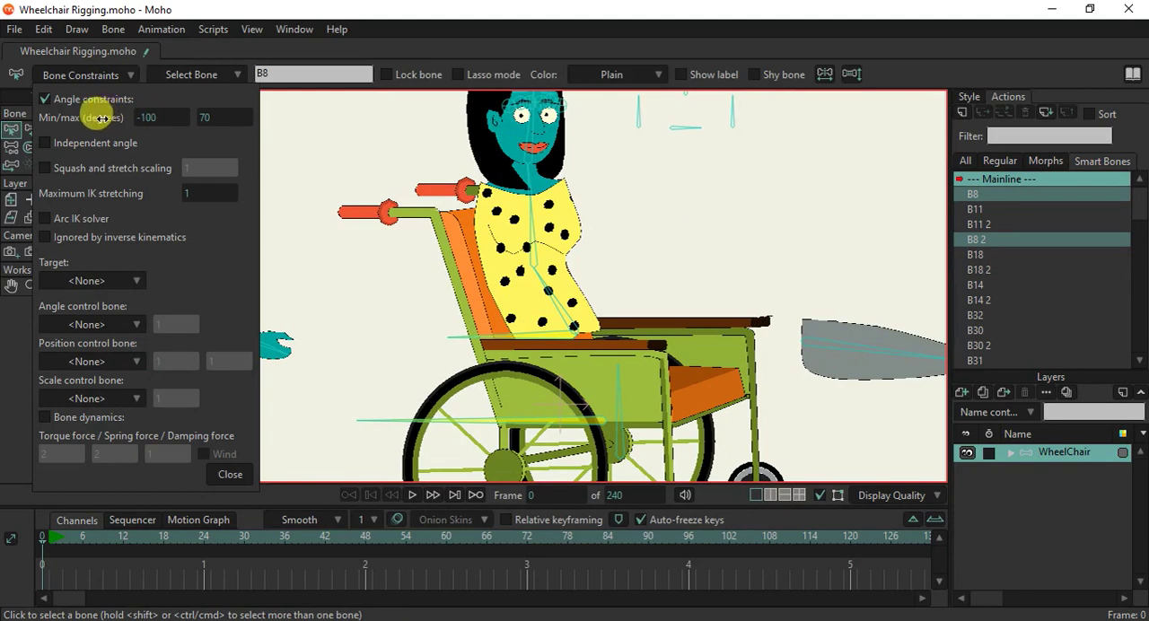
pyautogui.moveTo(102, 119); pyautogui.dragTo(184, 128)
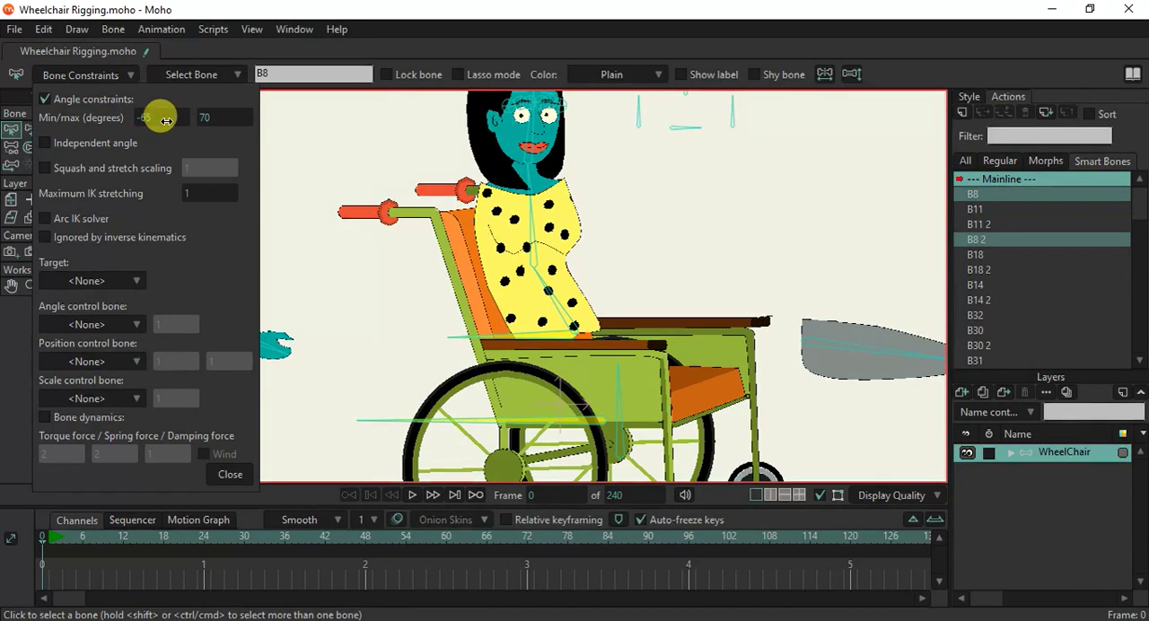
pyautogui.moveTo(167, 120); pyautogui.dragTo(237, 121)
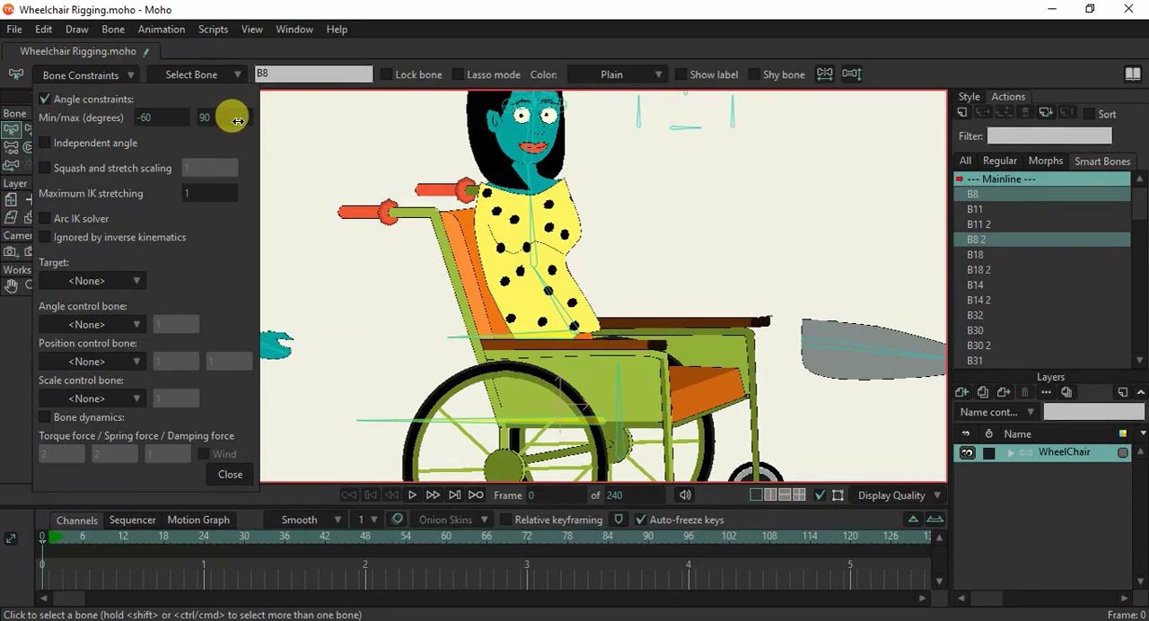
pyautogui.click(230, 474)
# Test the B8 forearm's angle limits by bending that arm with Manipulate Bones.
pyautogui.click(71, 128)
pyautogui.moveTo(188, 365); pyautogui.dragTo(245, 278)
pyautogui.scroll(-2, 245, 278)
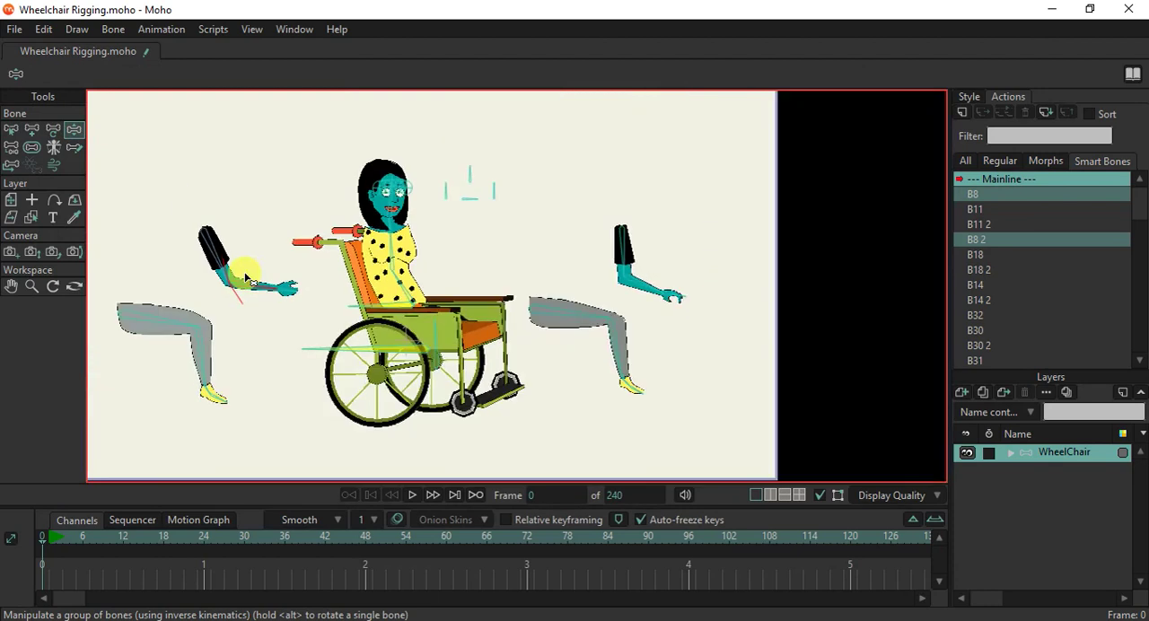
# Enable angle constraints on the other forearm bone, B11, with a minimum of -60 and a maximum of 100 degrees.
pyautogui.click(10, 126)
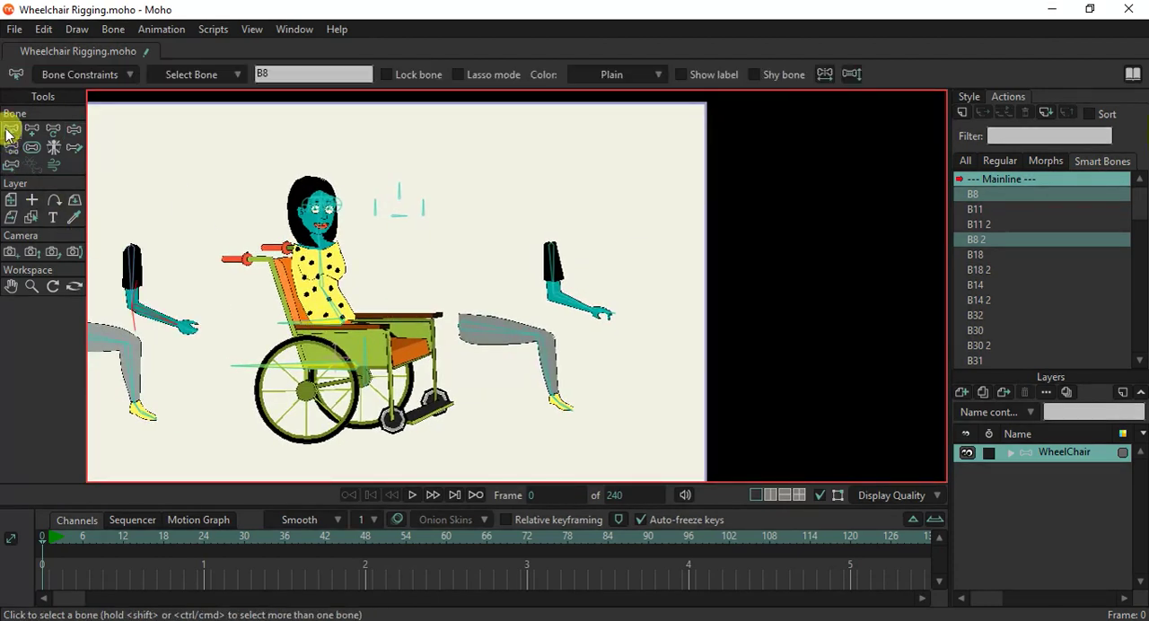
pyautogui.click(154, 316)
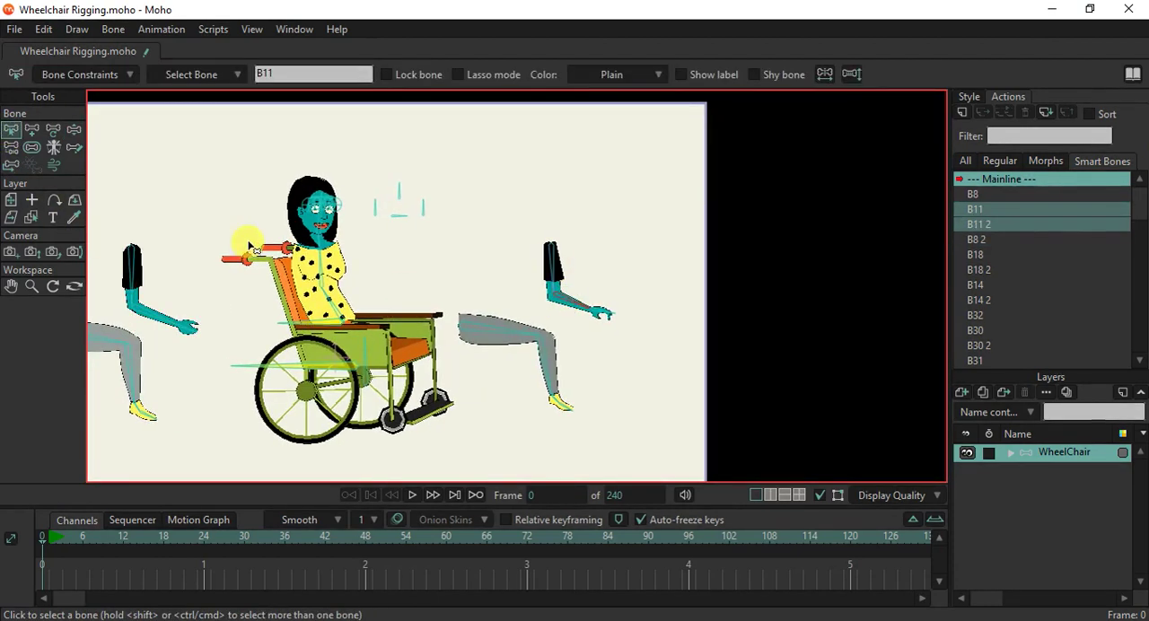
pyautogui.click(74, 130)
pyautogui.scroll(2, 518, 298)
pyautogui.click(10, 130)
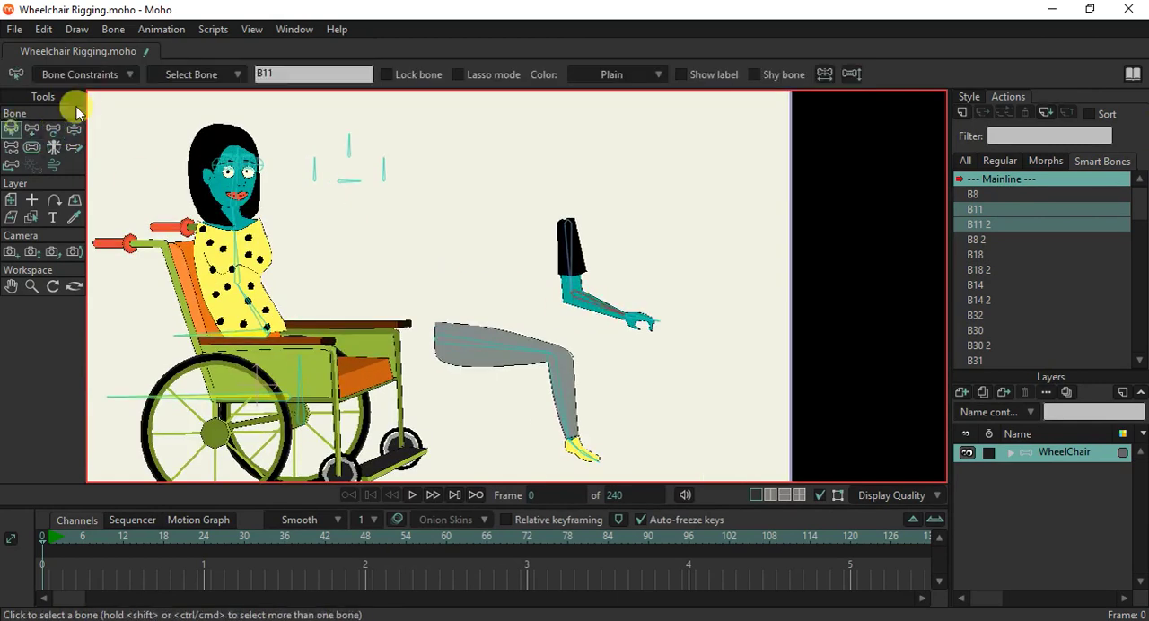
pyautogui.click(111, 74)
pyautogui.click(76, 99)
pyautogui.click(134, 115)
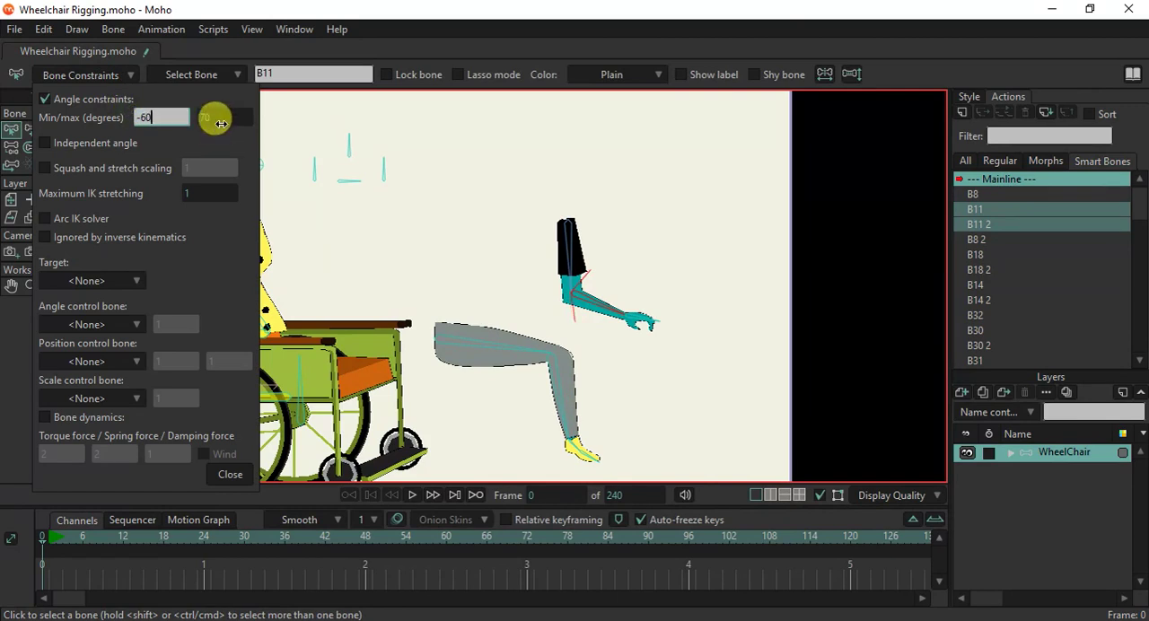
pyautogui.click(220, 123)
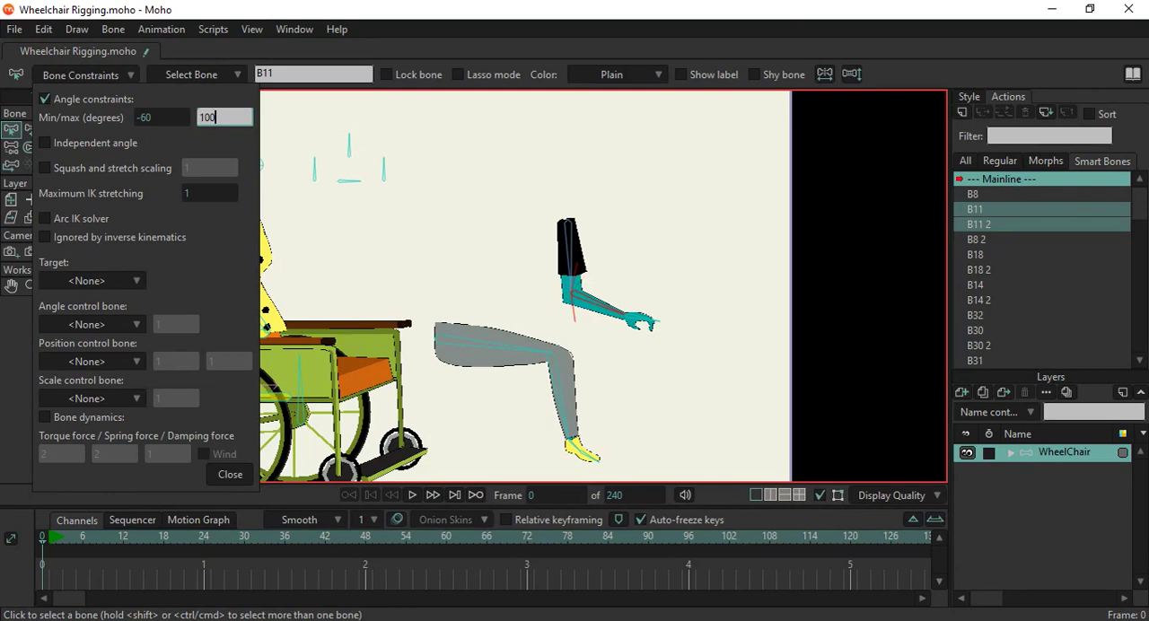
pyautogui.click(229, 475)
pyautogui.click(229, 477)
# Test the B11 forearm's angle limits by bending that arm with Manipulate Bones.
pyautogui.scroll(-4, 397, 258)
pyautogui.moveTo(375, 301); pyautogui.dragTo(437, 269)
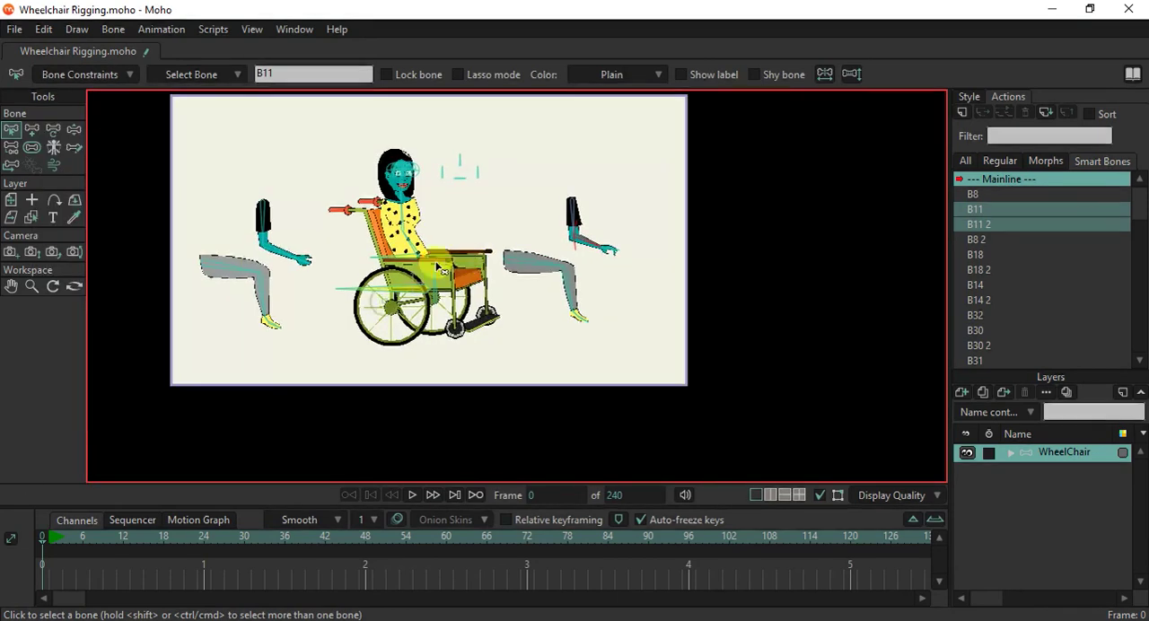
pyautogui.click(75, 129)
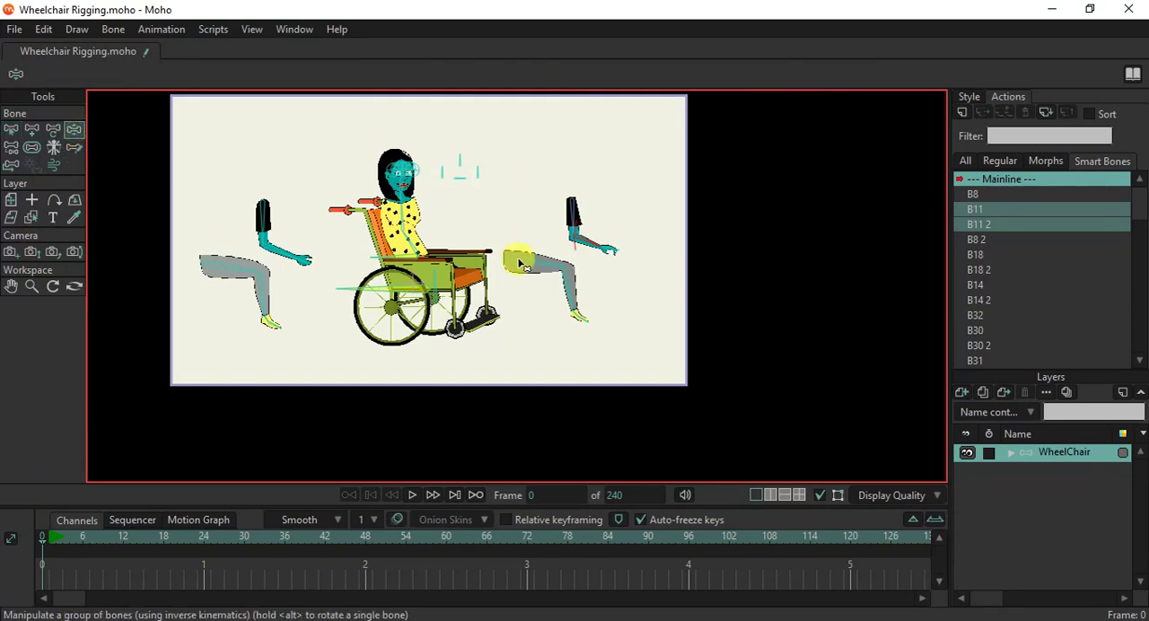
pyautogui.scroll(3, 524, 257)
pyautogui.scroll(-4, 540, 260)
pyautogui.moveTo(593, 227); pyautogui.dragTo(611, 250)
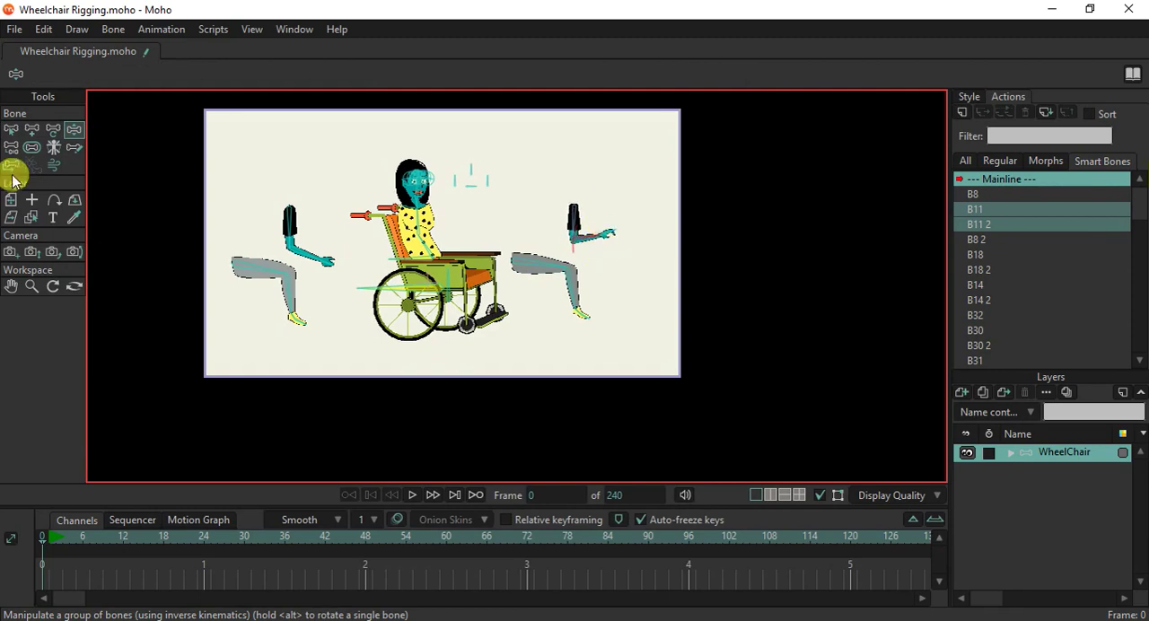
# Try moving the vertical bone at the wheelchair's centre on frame 1 with Transform Bone, undo the move, and return to frame 0.
pyautogui.click(11, 129)
pyautogui.scroll(1, 431, 284)
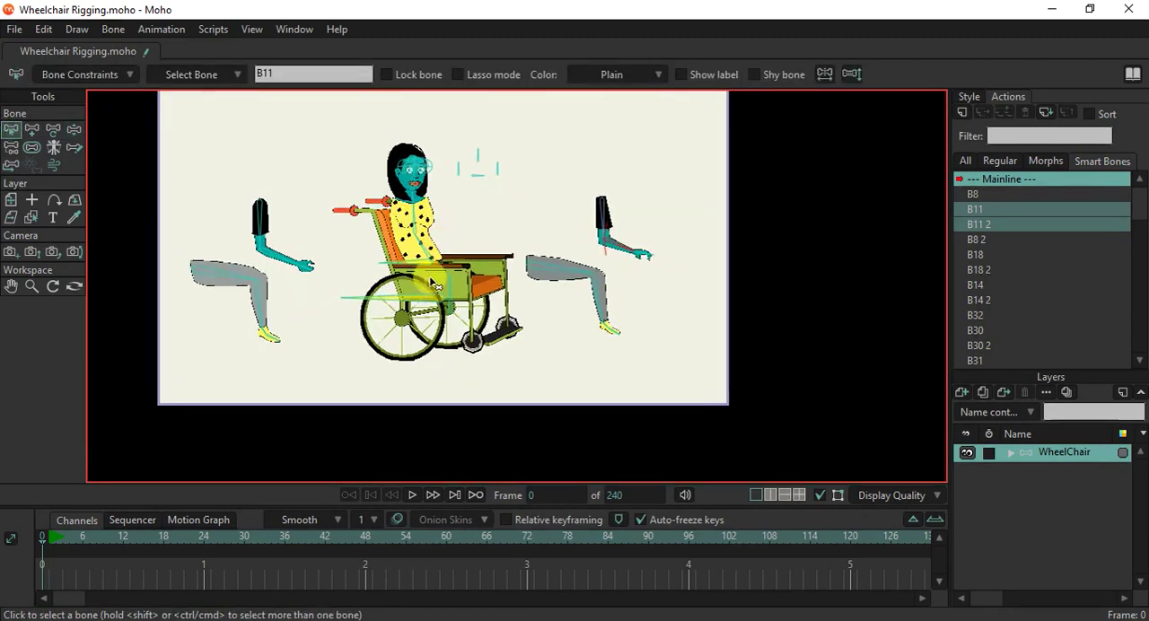
pyautogui.click(53, 130)
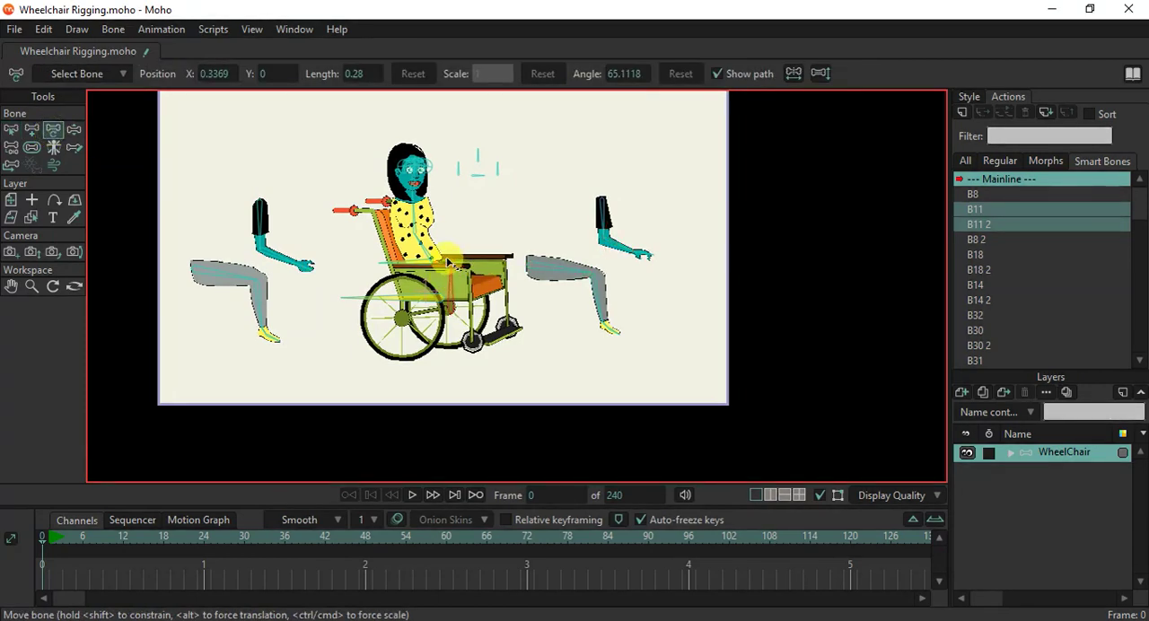
pyautogui.click(567, 252)
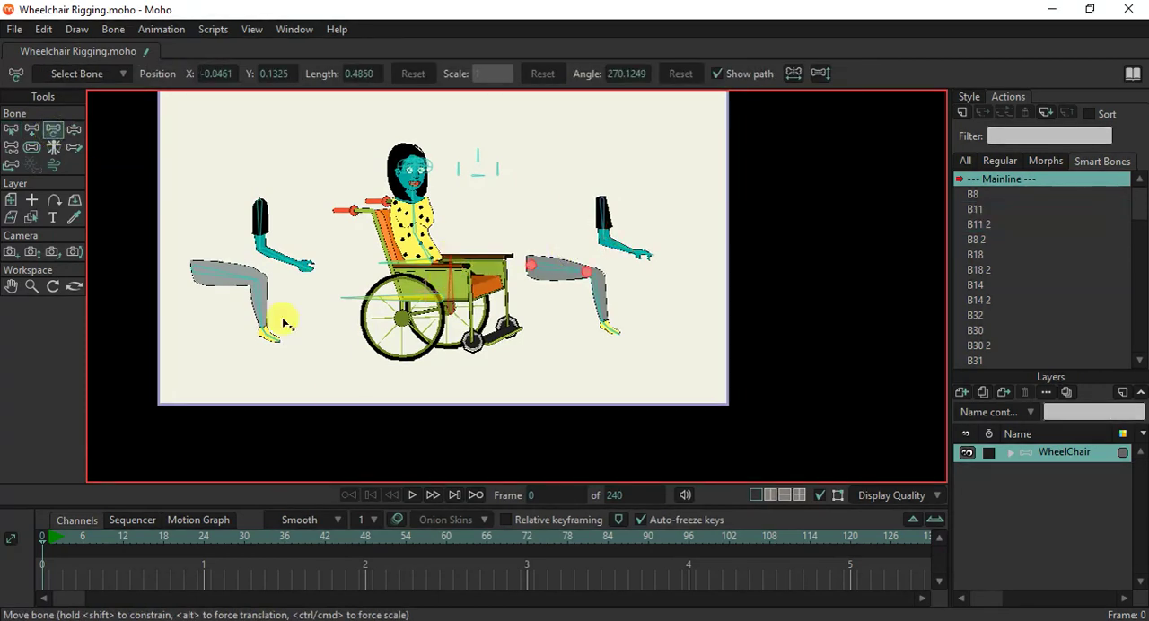
pyautogui.click(261, 353)
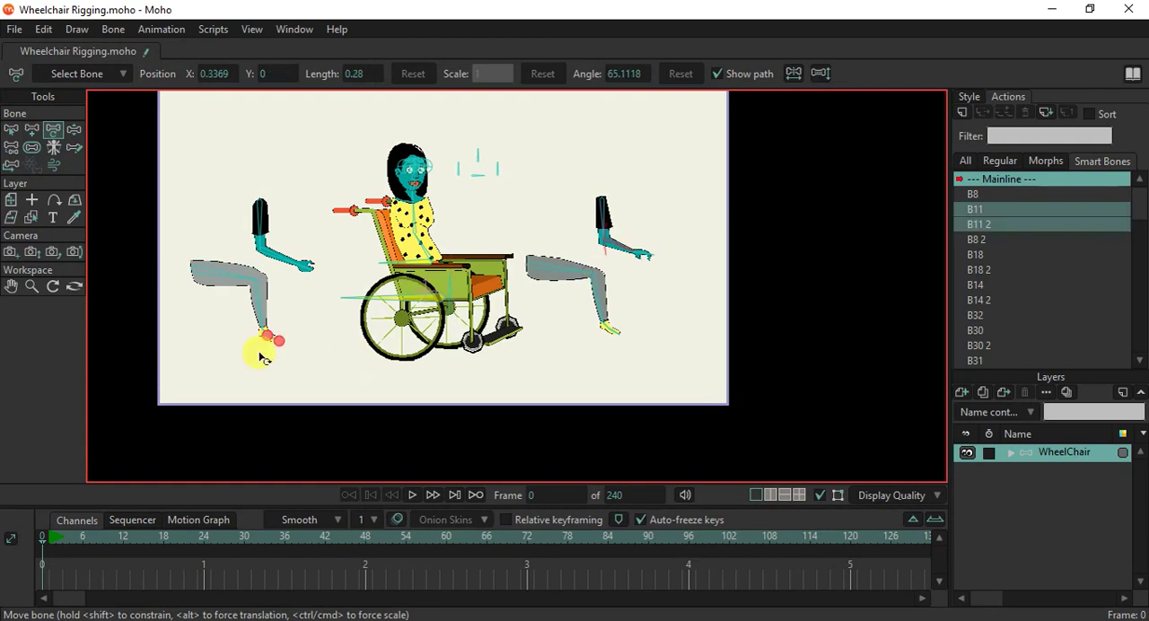
pyautogui.click(50, 538)
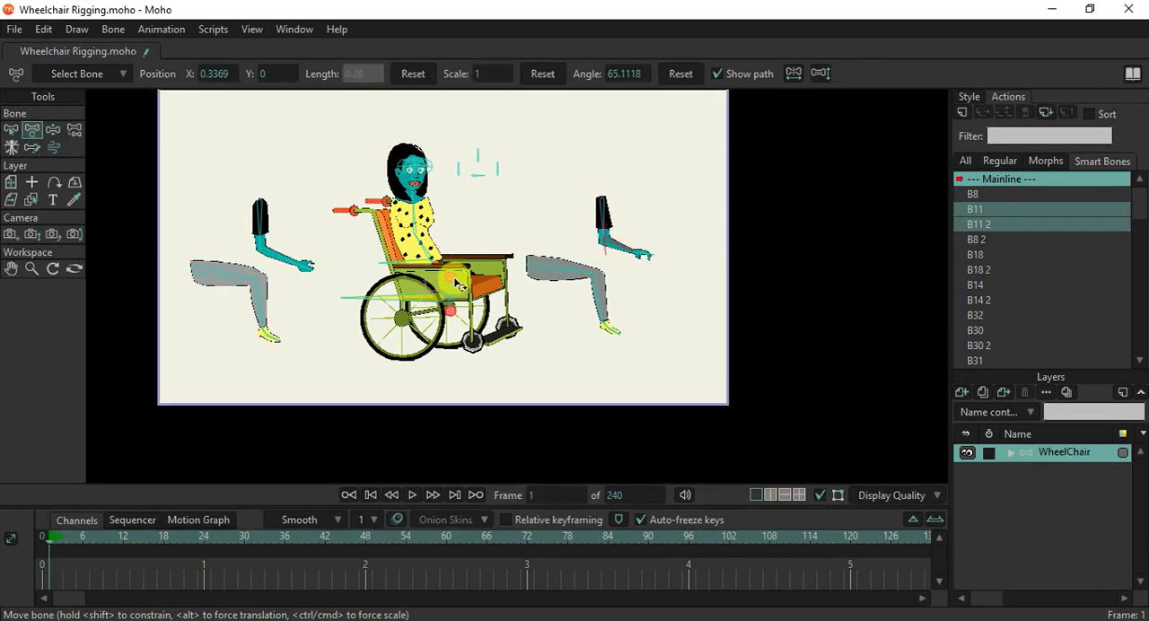
pyautogui.moveTo(455, 280); pyautogui.dragTo(456, 240)
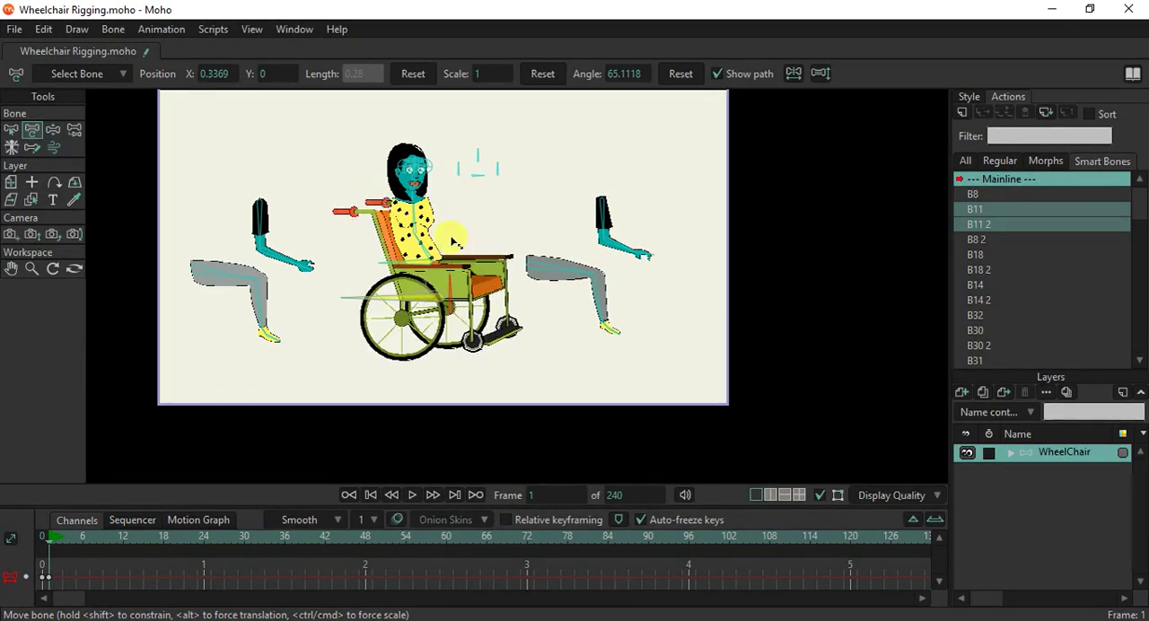
pyautogui.click(518, 260)
pyautogui.moveTo(103, 571); pyautogui.dragTo(34, 602)
pyautogui.hotkey('ctrl', 'z')
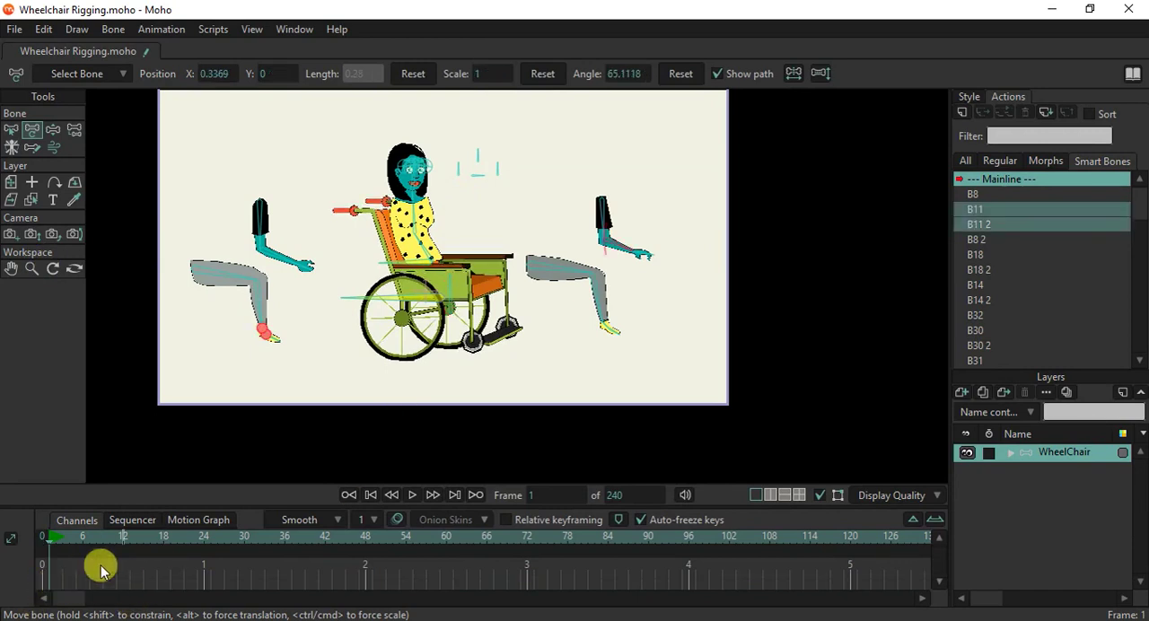
pyautogui.click(30, 542)
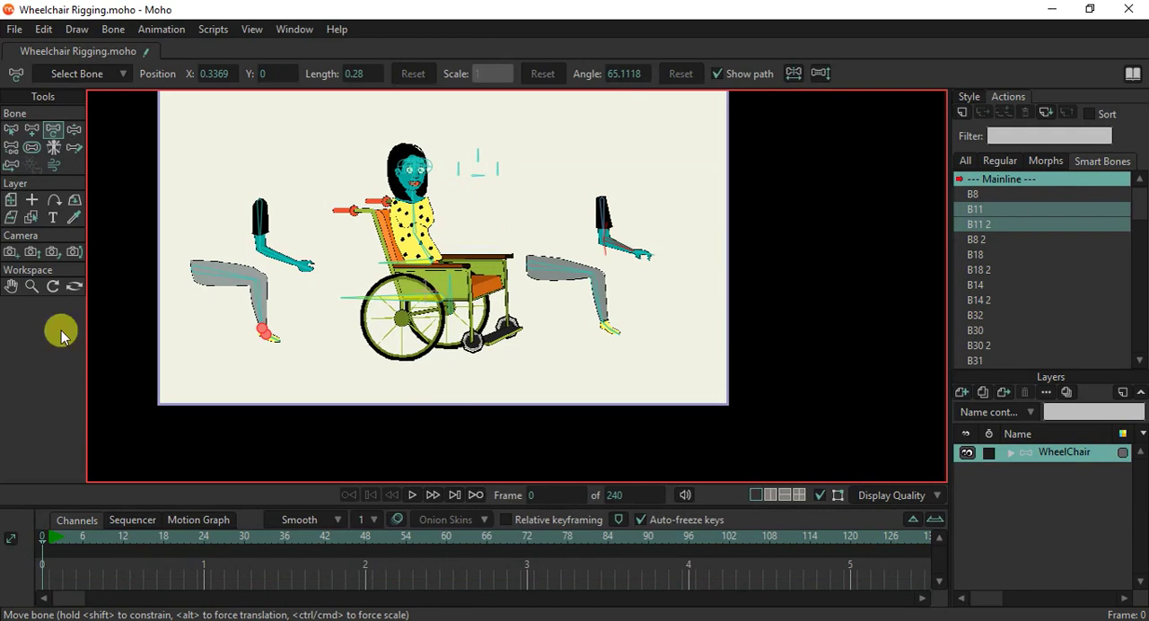
# Add an unparented bone B34 at the ankle of the leg behind the wheelchair, extending horizontally backward from the foot.
pyautogui.click(10, 129)
pyautogui.click(305, 370)
pyautogui.scroll(2, 247, 316)
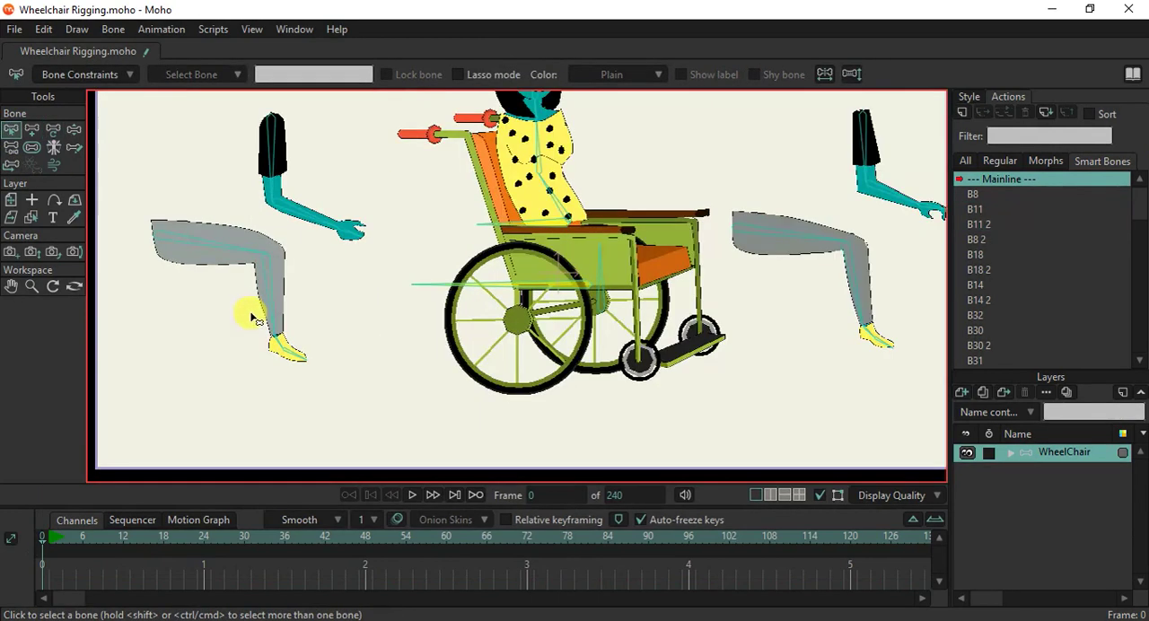
pyautogui.scroll(-4, 334, 312)
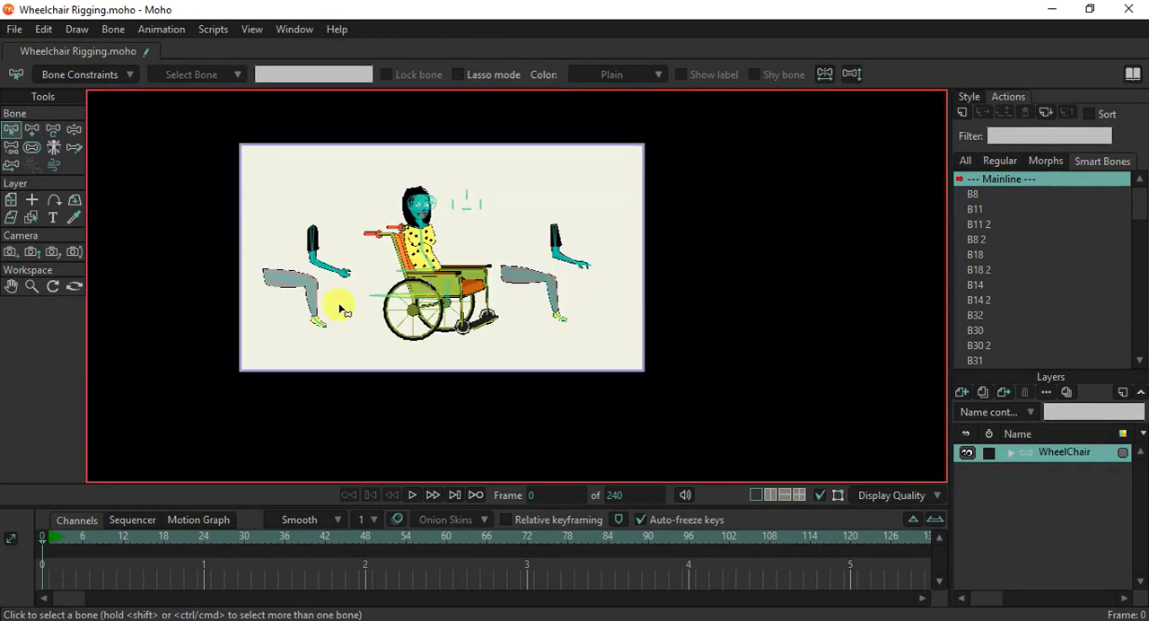
pyautogui.scroll(3, 288, 289)
pyautogui.scroll(3, 305, 345)
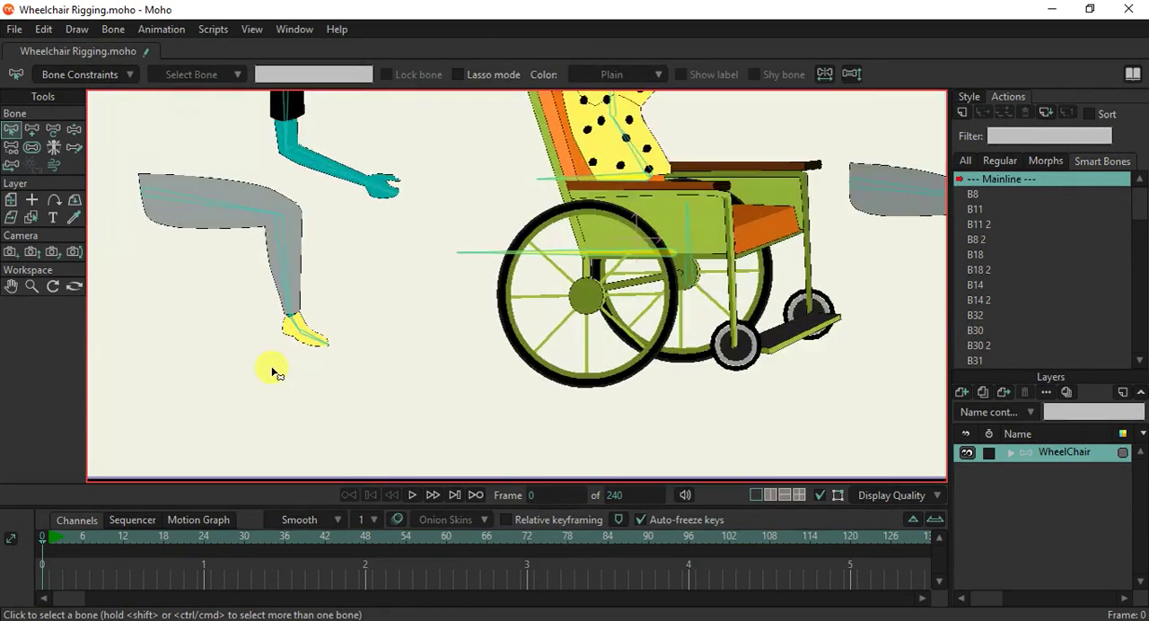
pyautogui.click(31, 129)
pyautogui.scroll(3, 357, 323)
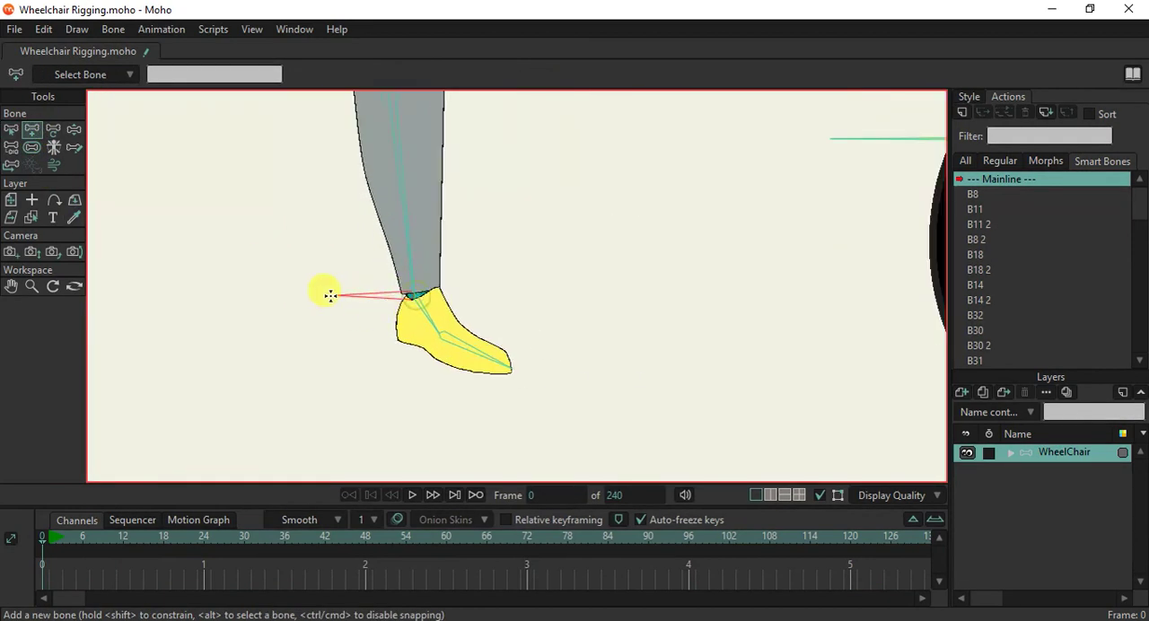
pyautogui.scroll(-3, 402, 286)
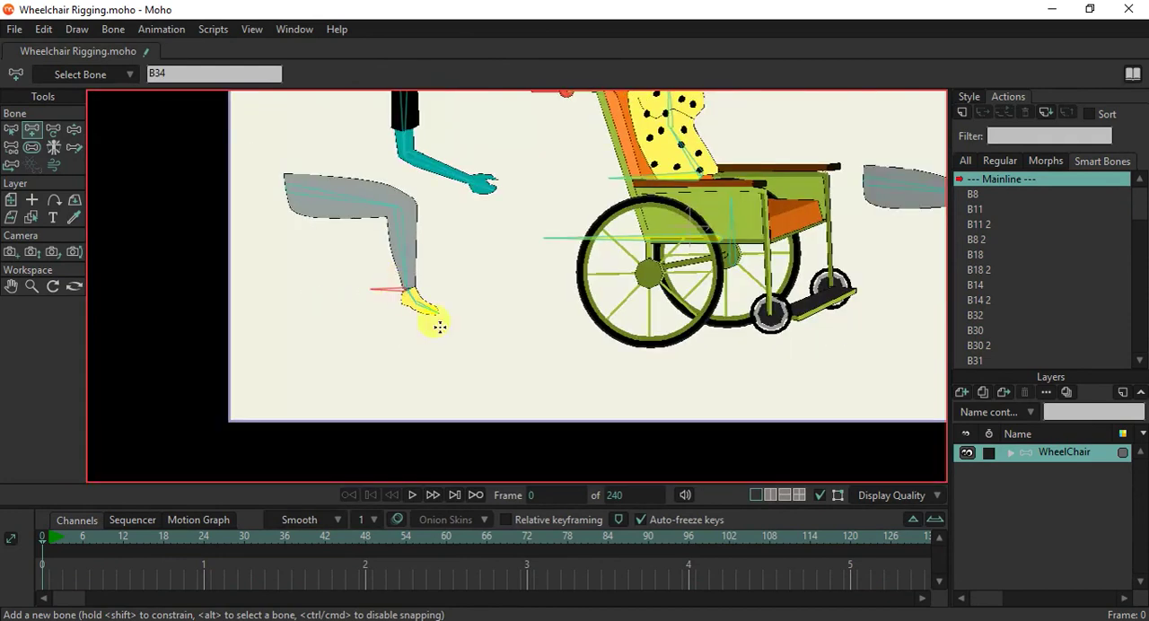
# Add an unparented bone at the ankle of the leg in front of the wheelchair, extending horizontally forward from the foot.
pyautogui.moveTo(624, 366); pyautogui.dragTo(192, 369)
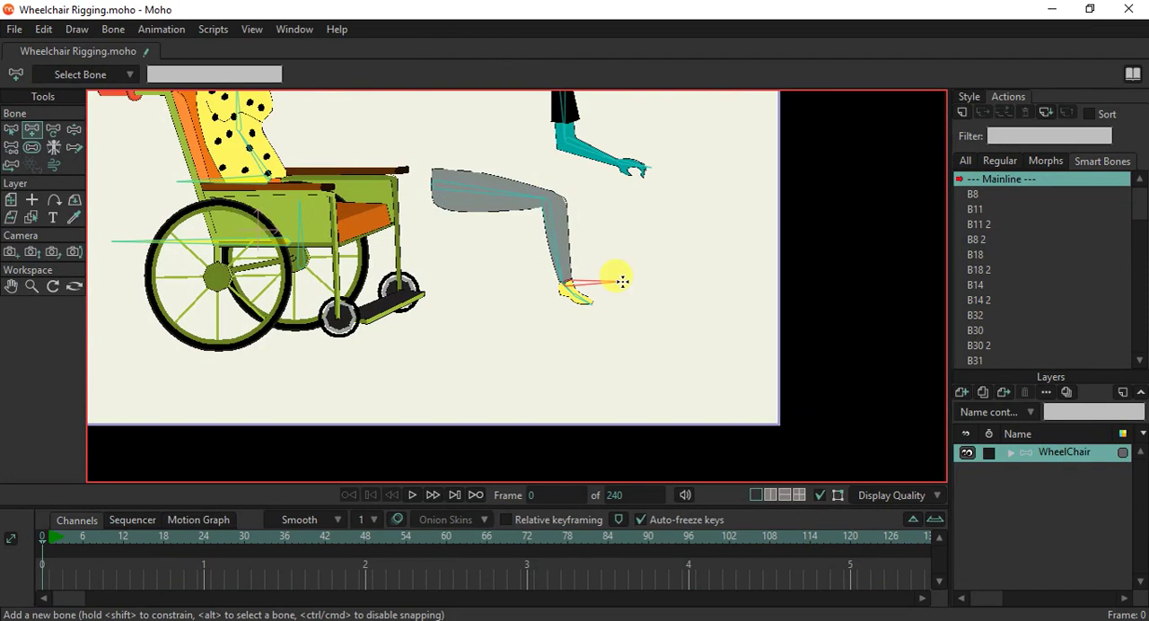
pyautogui.scroll(-1, 444, 341)
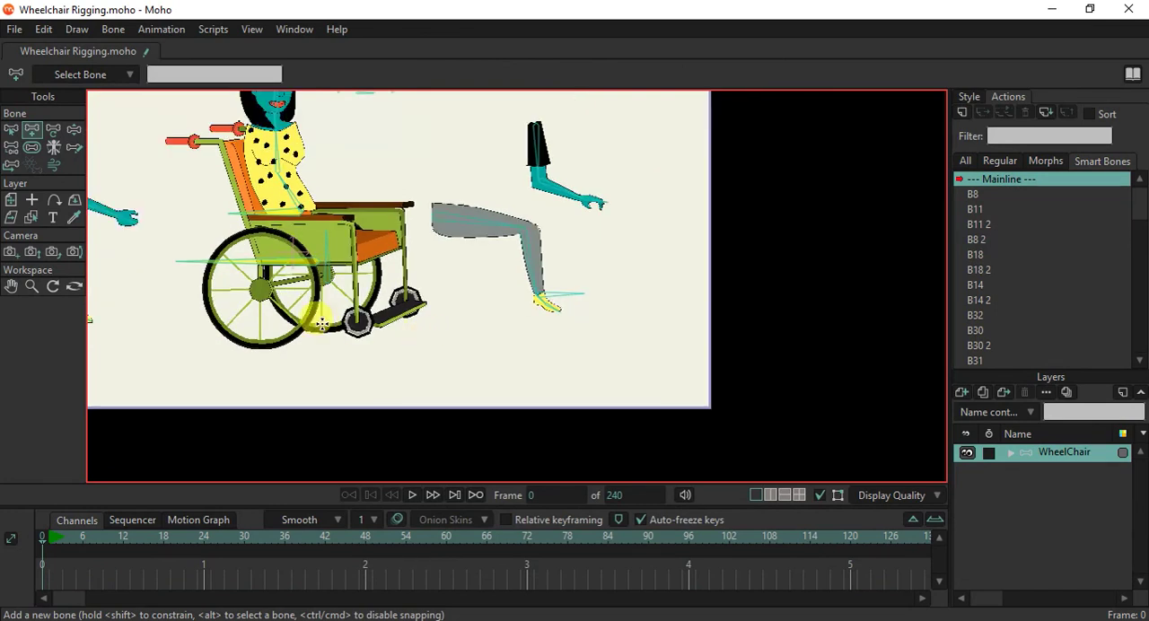
pyautogui.moveTo(340, 337); pyautogui.dragTo(445, 362)
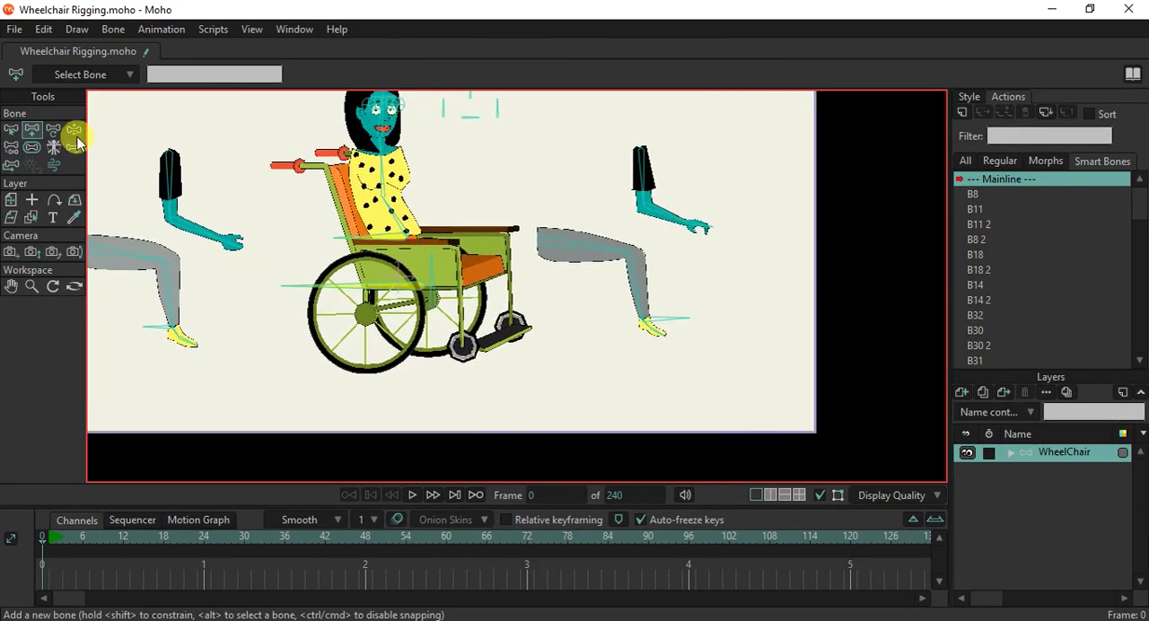
# Test the woman's torso movement with Manipulate Bones, and undo the pose change.
pyautogui.click(74, 131)
pyautogui.moveTo(385, 244); pyautogui.dragTo(392, 240)
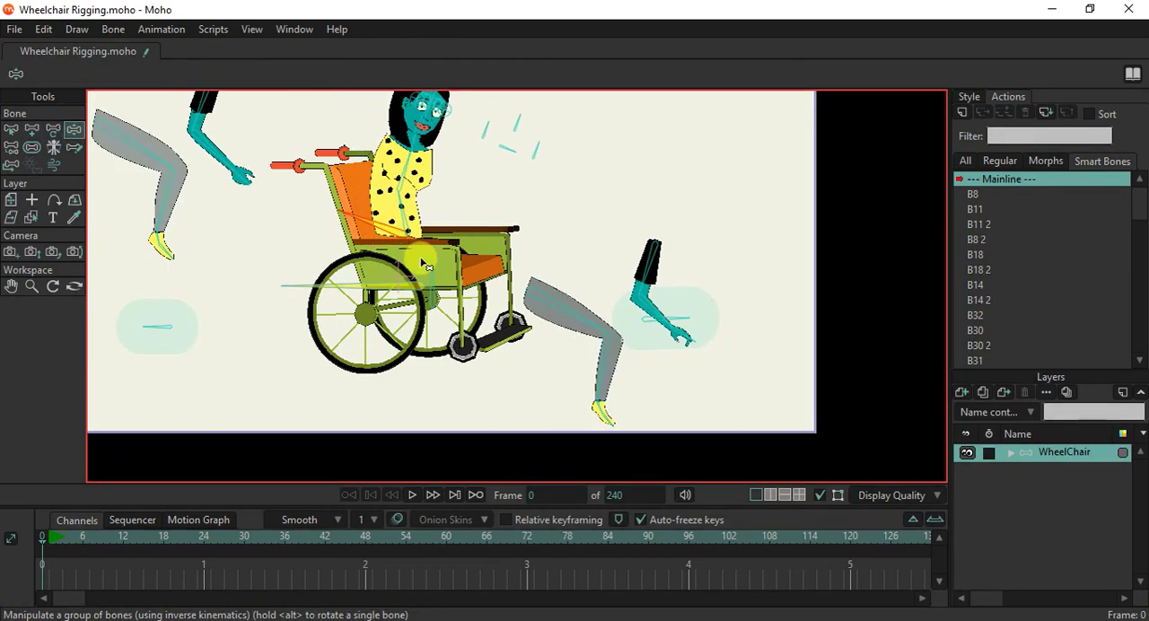
pyautogui.hotkey('ctrl', 'z')
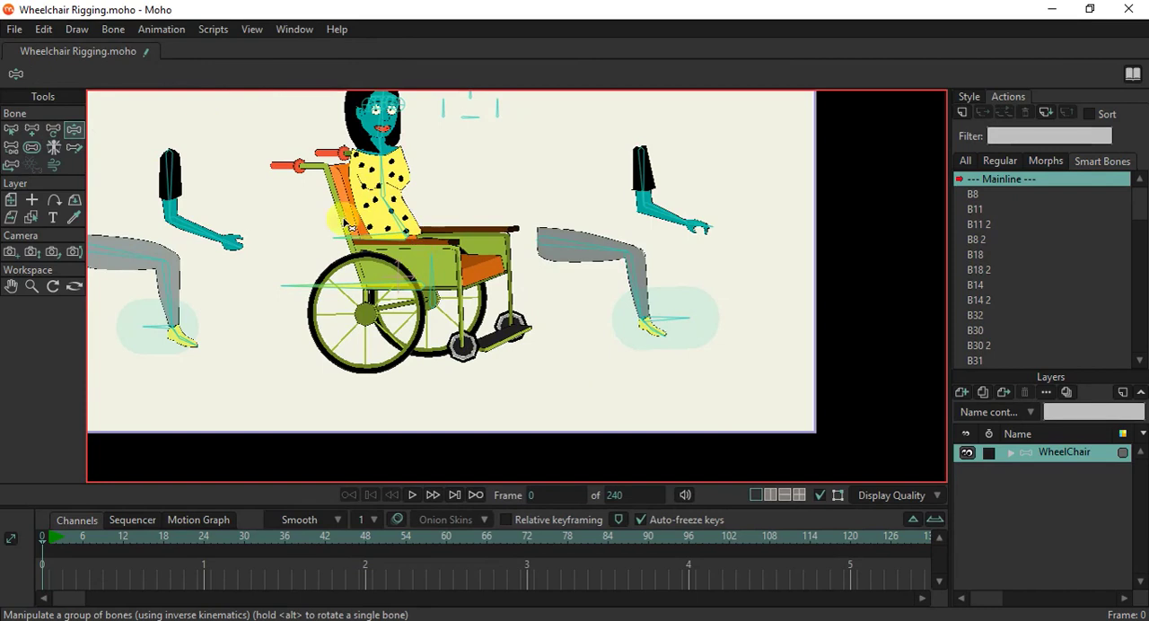
# Reduce the bone strength of both new ankle bones until they have no influence area.
pyautogui.click(31, 149)
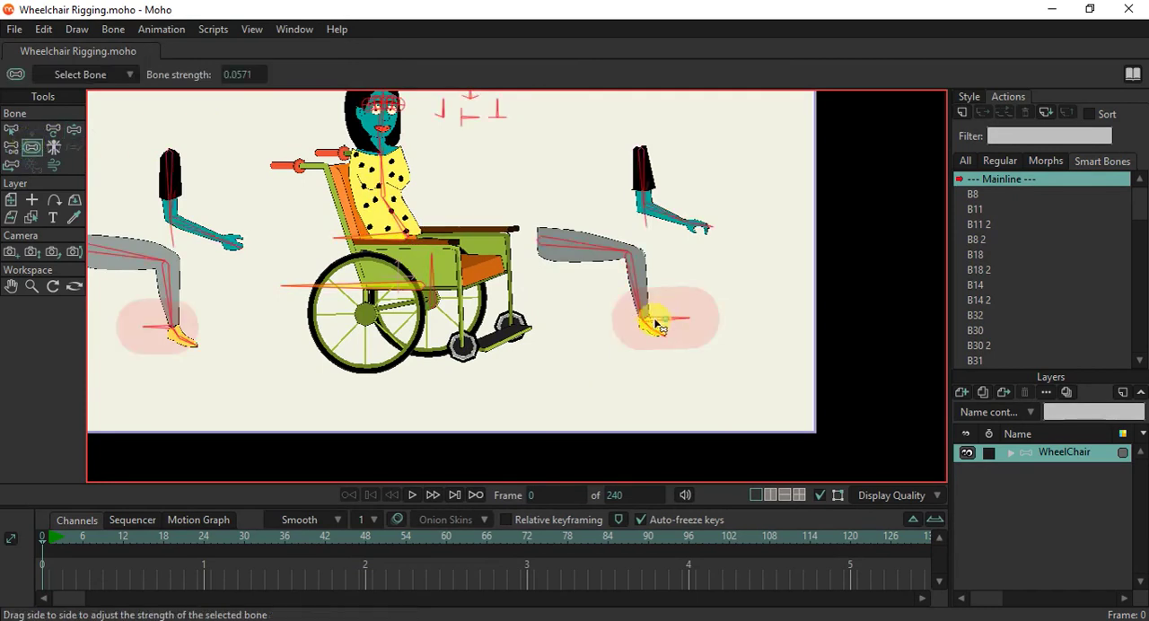
pyautogui.moveTo(657, 325); pyautogui.dragTo(77, 321)
# Set B34 as the target of shin bone B14 in its bone constraints.
pyautogui.click(13, 129)
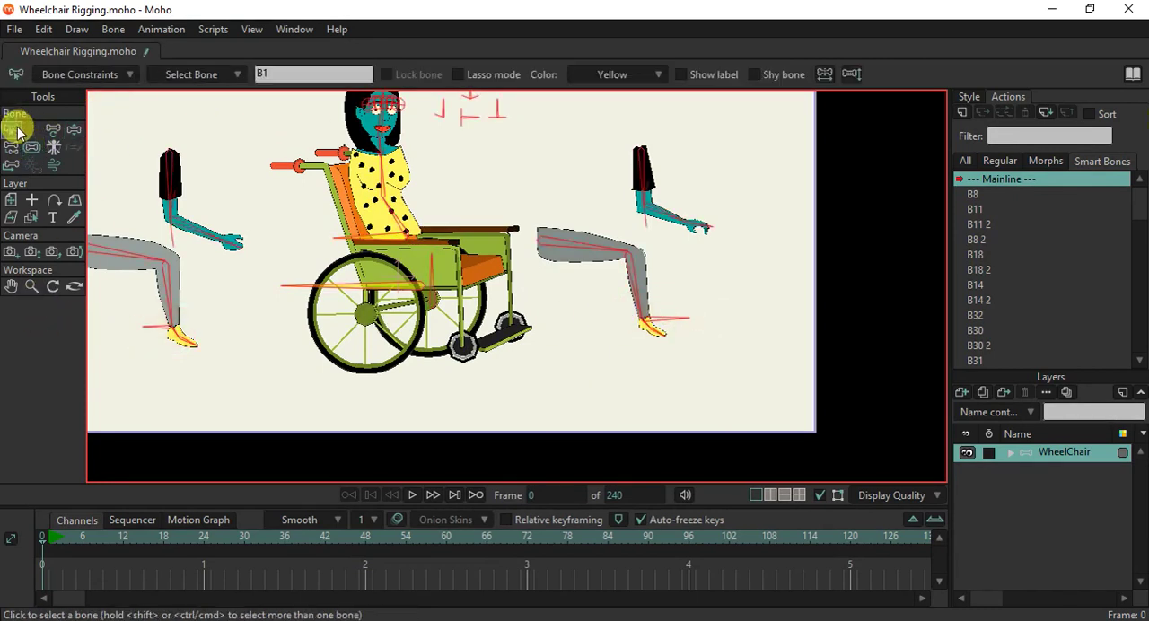
pyautogui.moveTo(215, 331); pyautogui.dragTo(363, 312)
pyautogui.scroll(5, 364, 312)
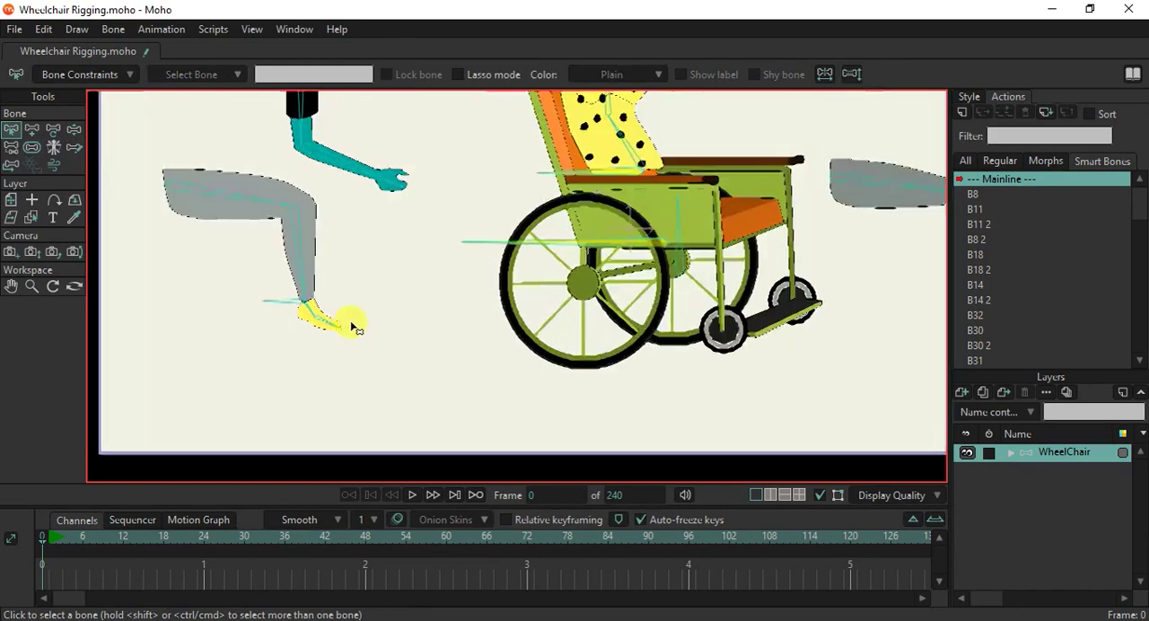
pyautogui.click(282, 216)
pyautogui.scroll(-4, 282, 215)
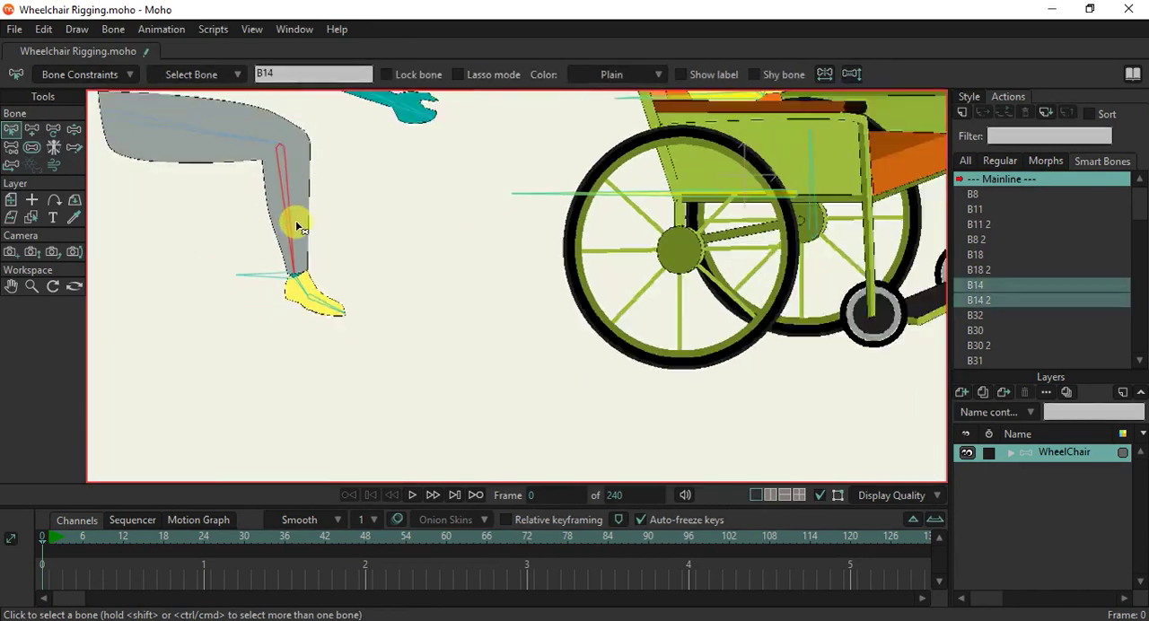
pyautogui.click(304, 297)
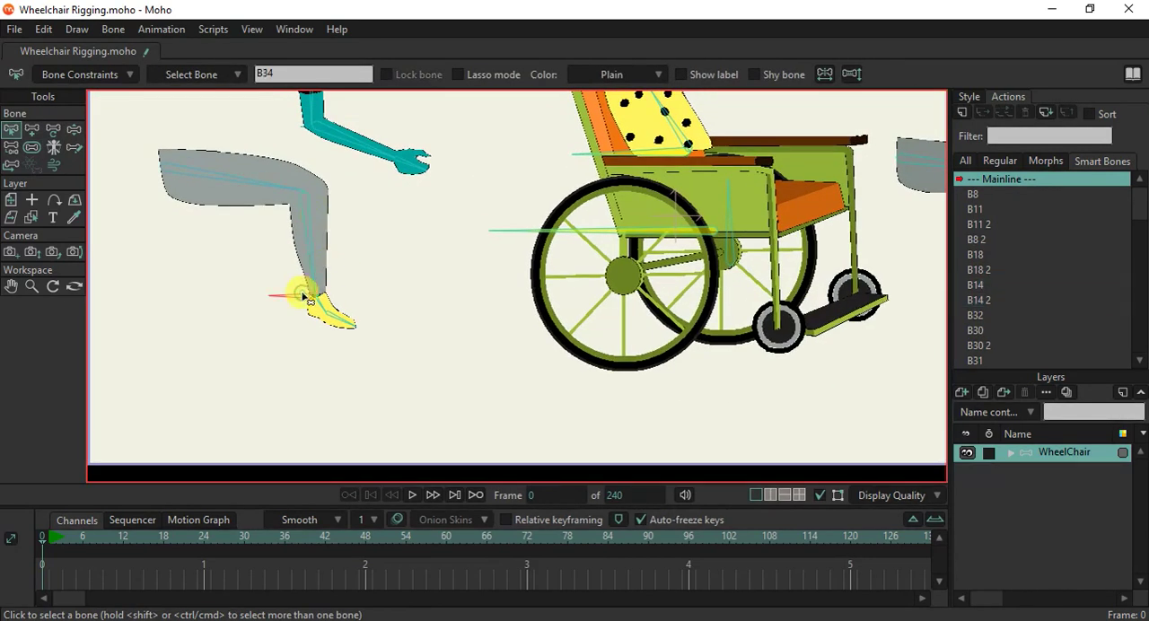
pyautogui.click(310, 243)
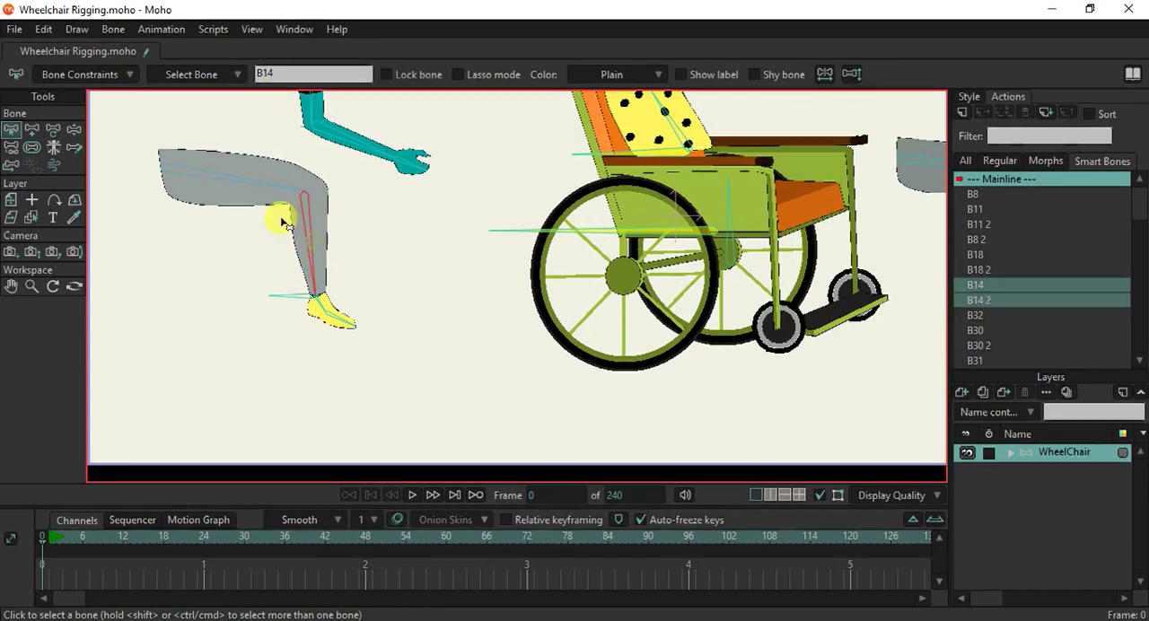
pyautogui.click(79, 74)
pyautogui.click(90, 280)
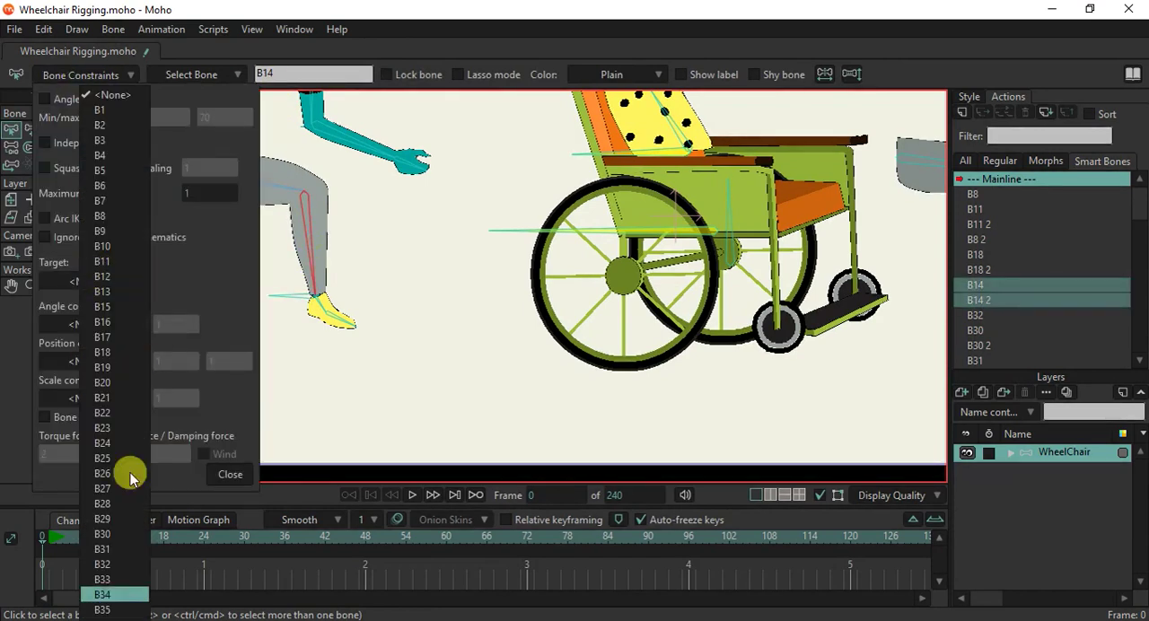
pyautogui.click(102, 594)
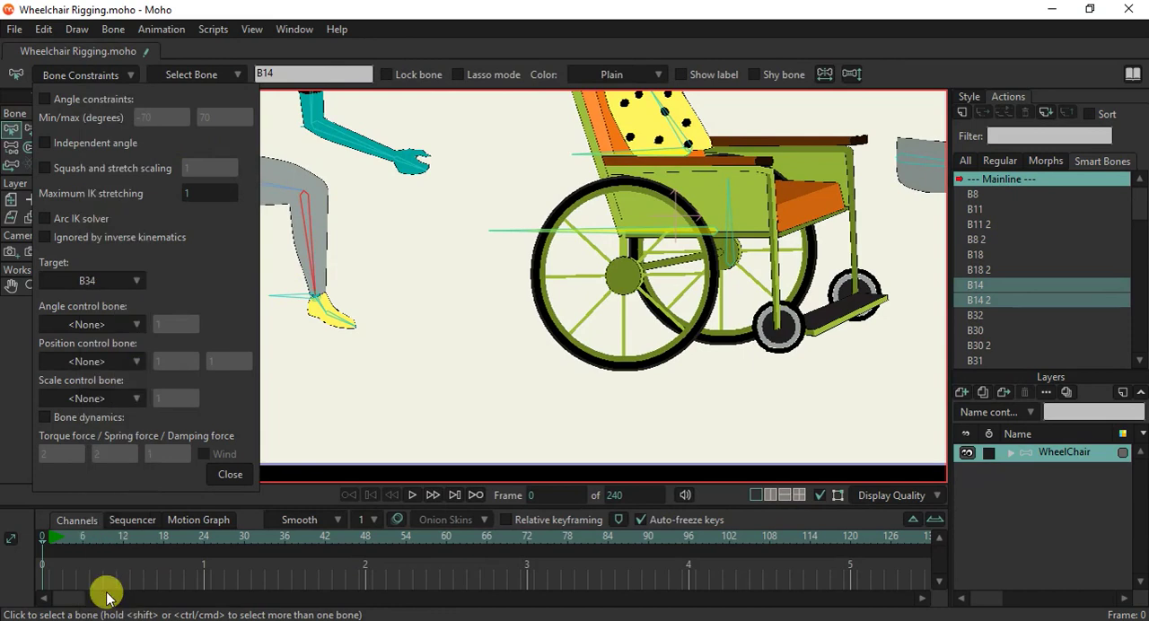
# Set B35 as the target of the other leg's shin bone, B18.
pyautogui.scroll(-4, 762, 336)
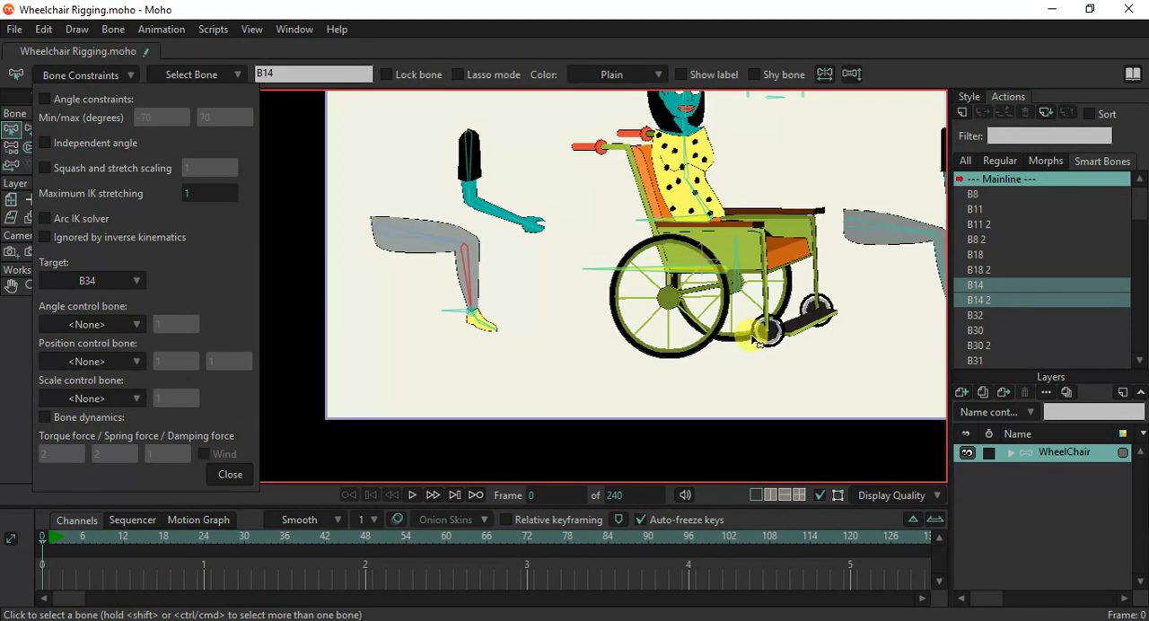
pyautogui.click(871, 309)
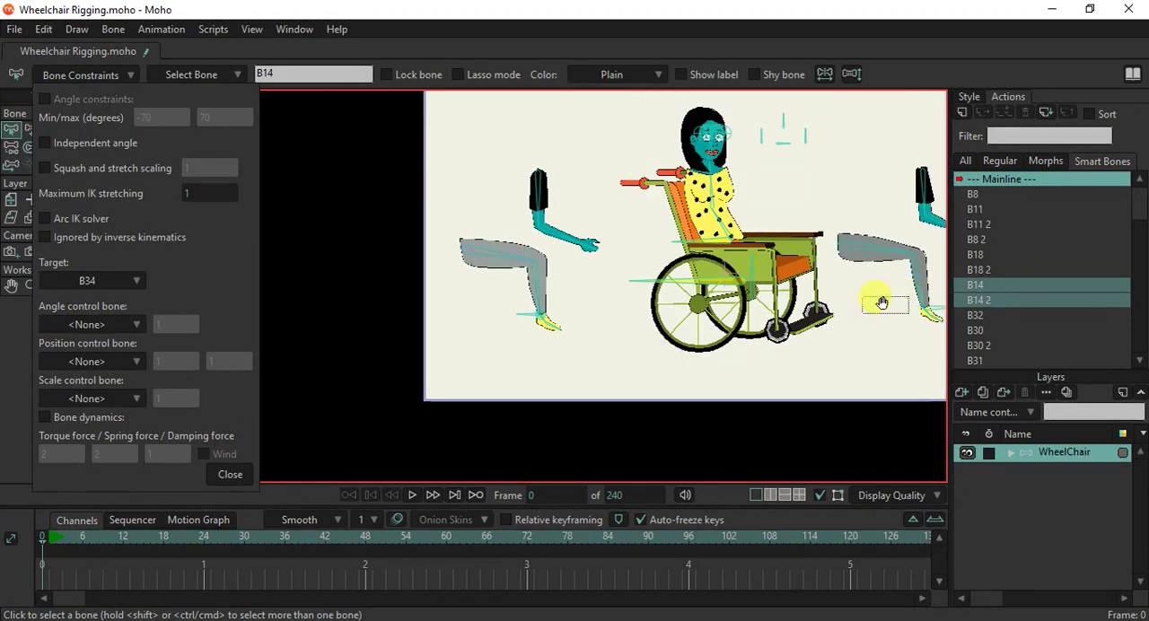
pyautogui.moveTo(922, 302); pyautogui.dragTo(769, 314)
pyautogui.click(769, 302)
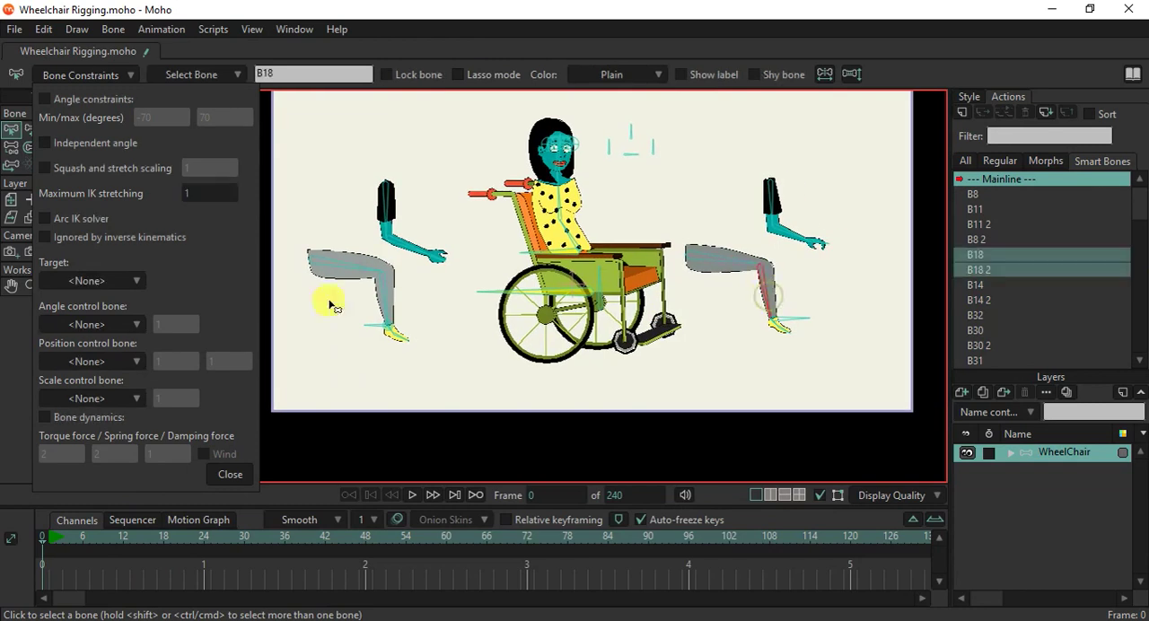
pyautogui.click(76, 281)
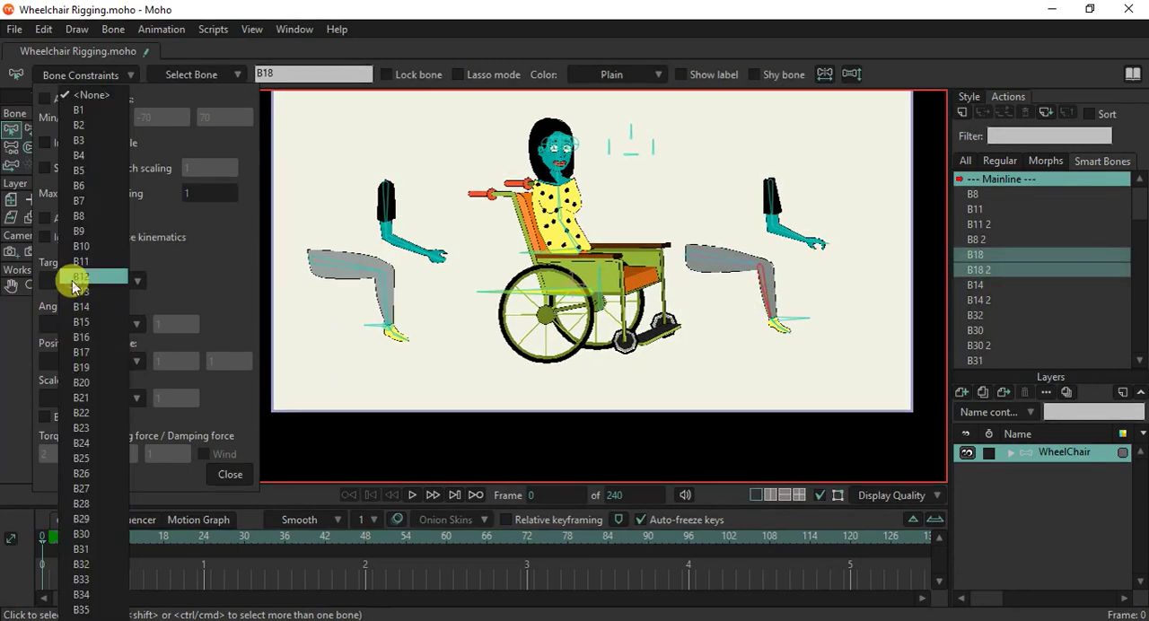
pyautogui.click(80, 610)
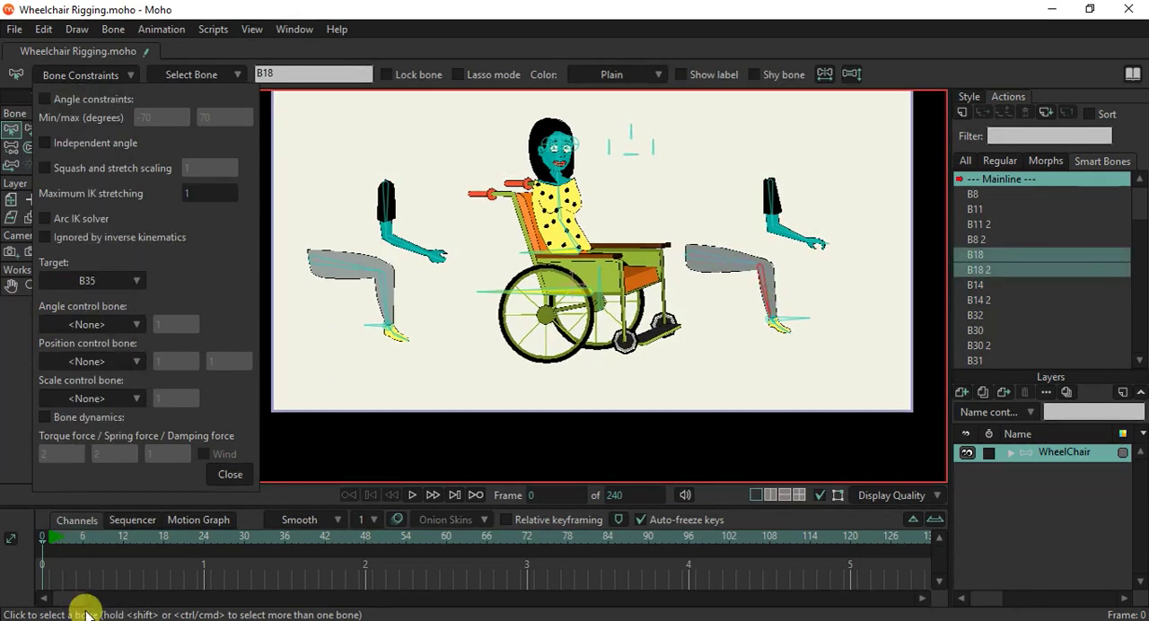
# Enable squash and stretch scaling at 1.20 with maximum IK stretching of 1.20 for the thigh and shin bones of both legs.
pyautogui.click(377, 270)
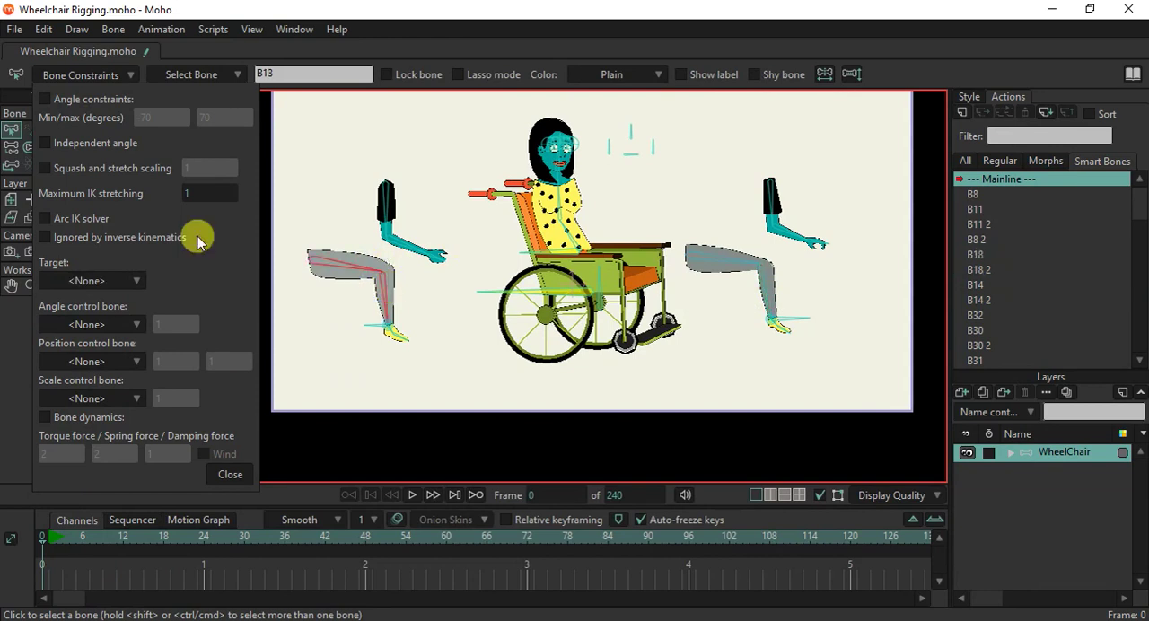
pyautogui.click(51, 172)
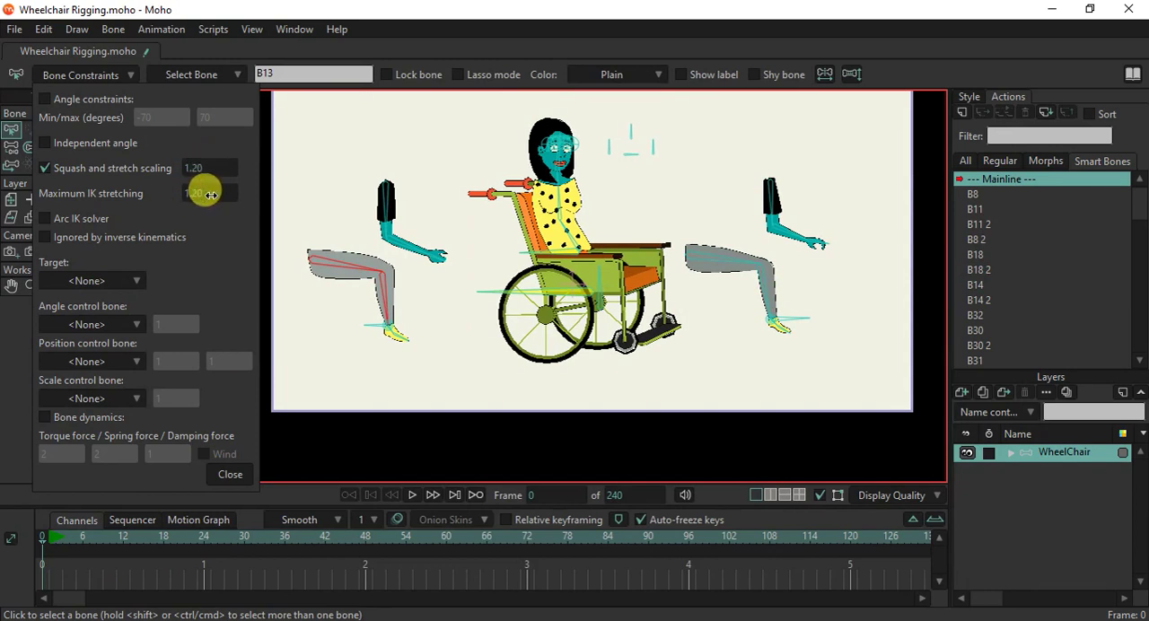
pyautogui.click(741, 247)
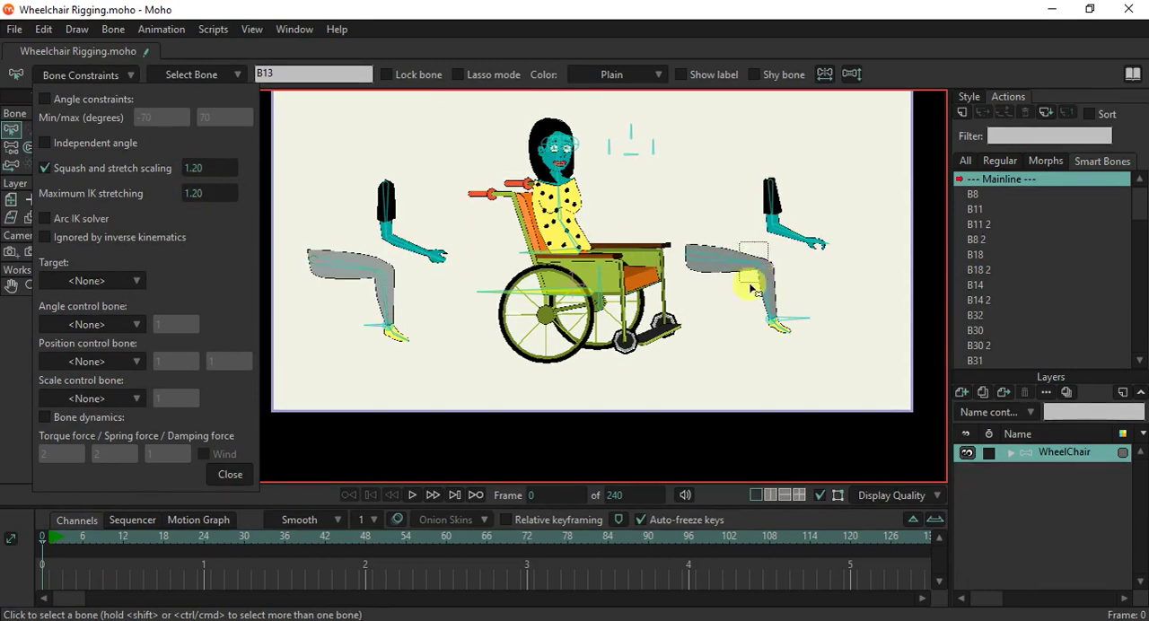
pyautogui.click(107, 168)
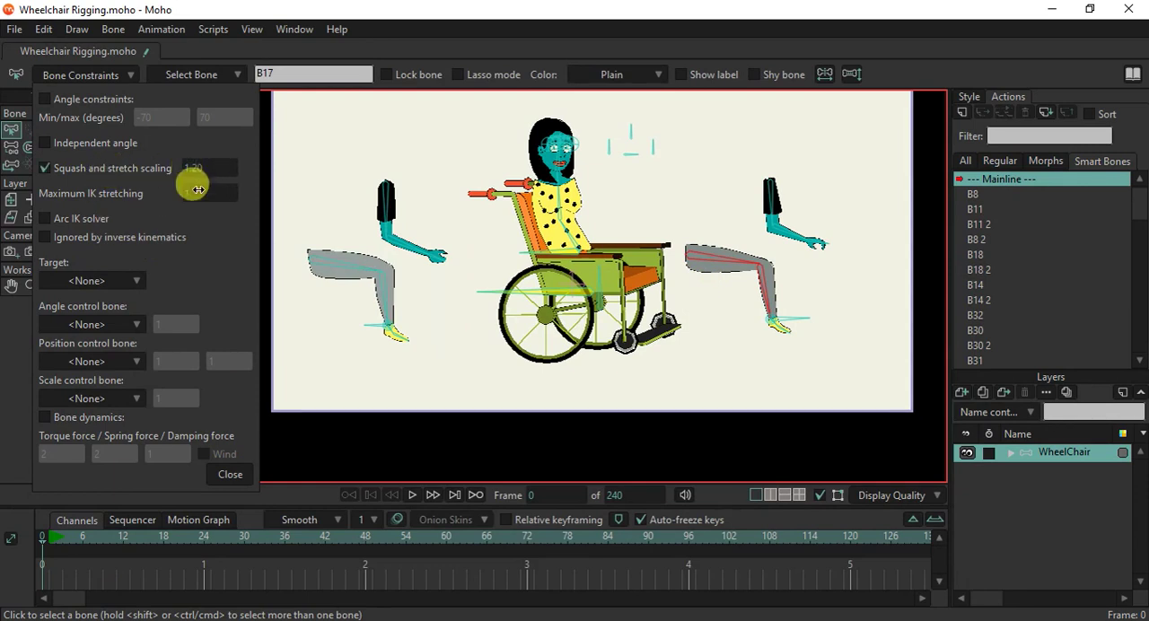
# Close the bone constraints and test the woman's hip movement using the Manipulate Bones tool.
pyautogui.click(230, 474)
pyautogui.click(71, 130)
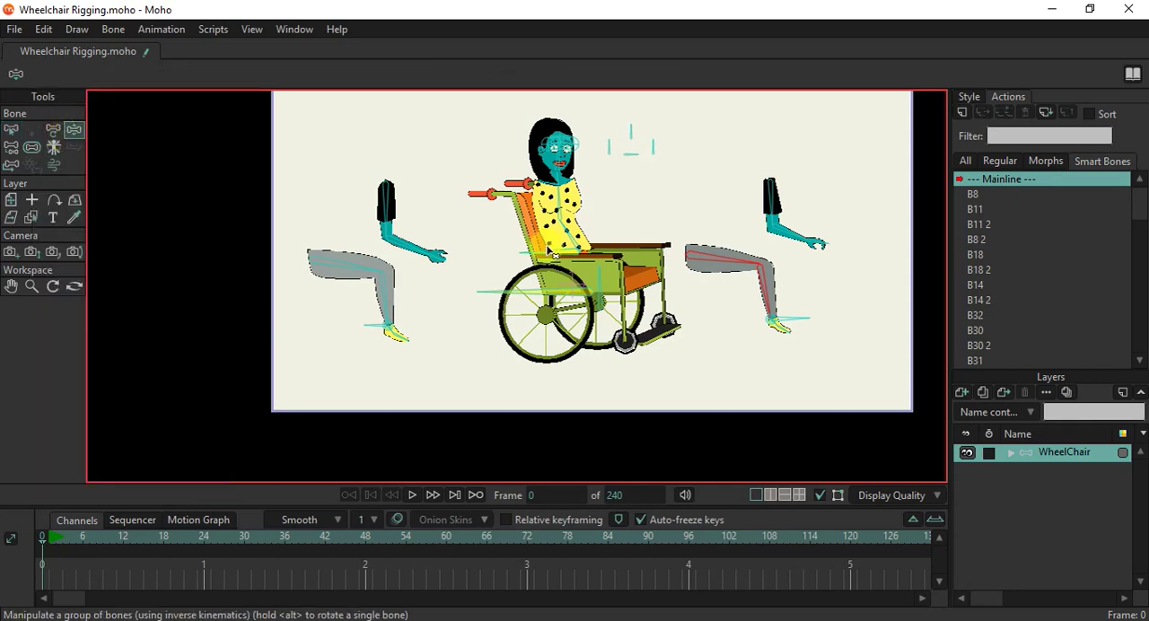
pyautogui.moveTo(548, 248); pyautogui.dragTo(574, 254)
# Test moving the woman's hip bone with the Transform Bone tool on frame 1.
pyautogui.click(54, 128)
pyautogui.click(111, 319)
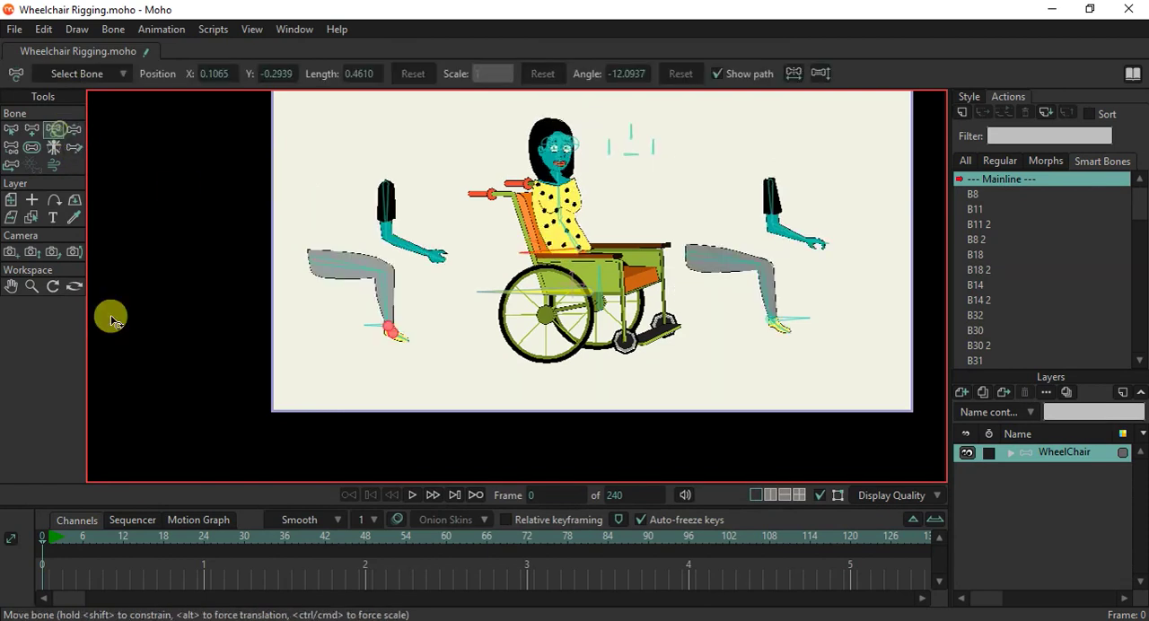
pyautogui.click(51, 538)
pyautogui.click(633, 299)
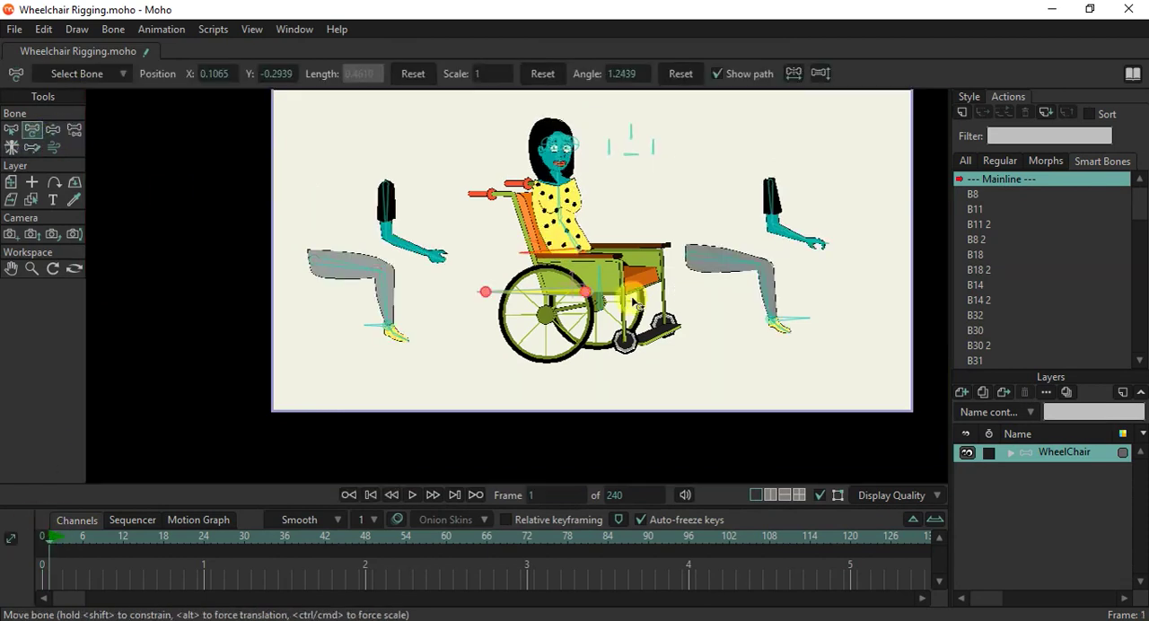
pyautogui.click(579, 259)
pyautogui.scroll(3, 579, 259)
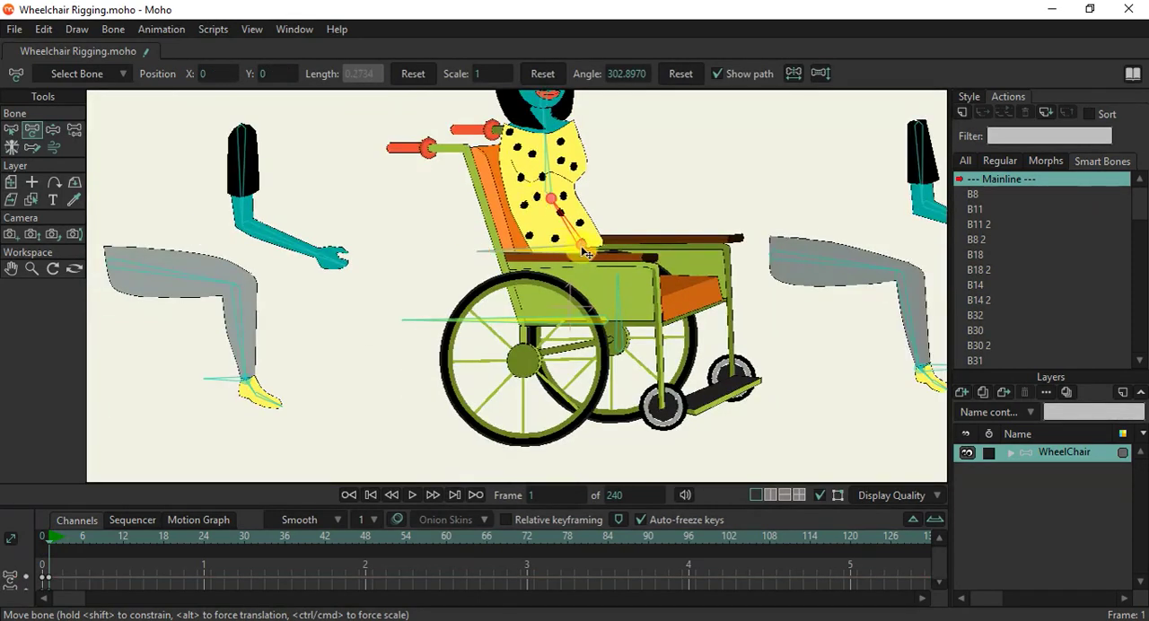
pyautogui.moveTo(579, 258)
pyautogui.mouseDown()
pyautogui.moveTo(582, 248)
pyautogui.moveTo(591, 266)
pyautogui.moveTo(587, 259)
pyautogui.mouseUp()
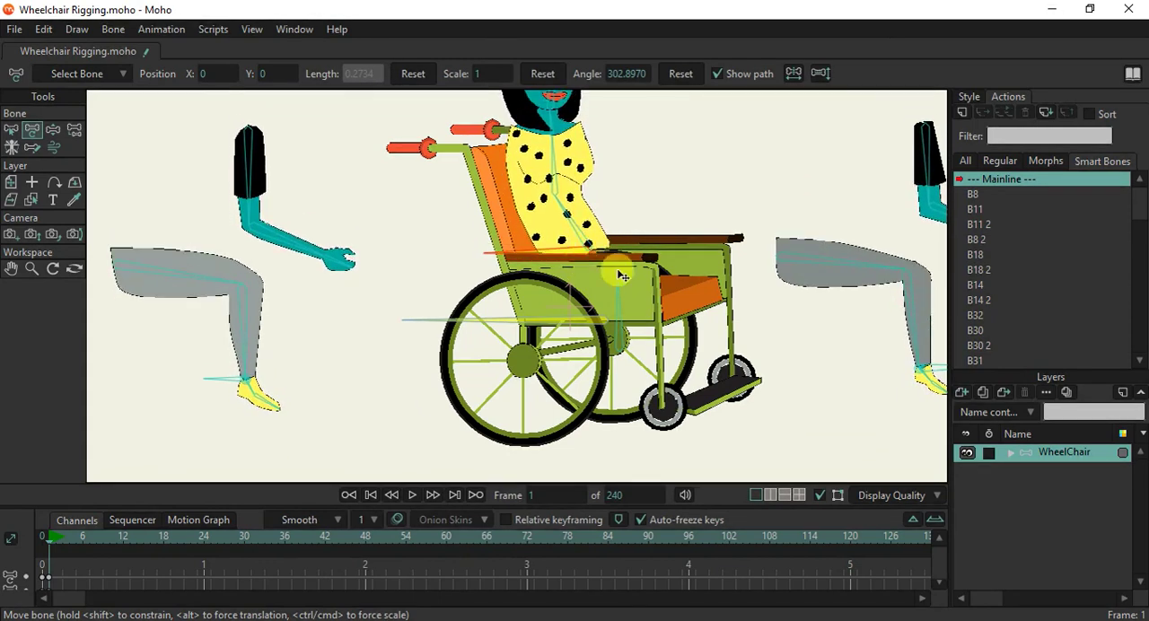
# Delete the test keyframes and return the timeline to frame 0.
pyautogui.moveTo(99, 564); pyautogui.dragTo(24, 606)
pyautogui.press('Delete')
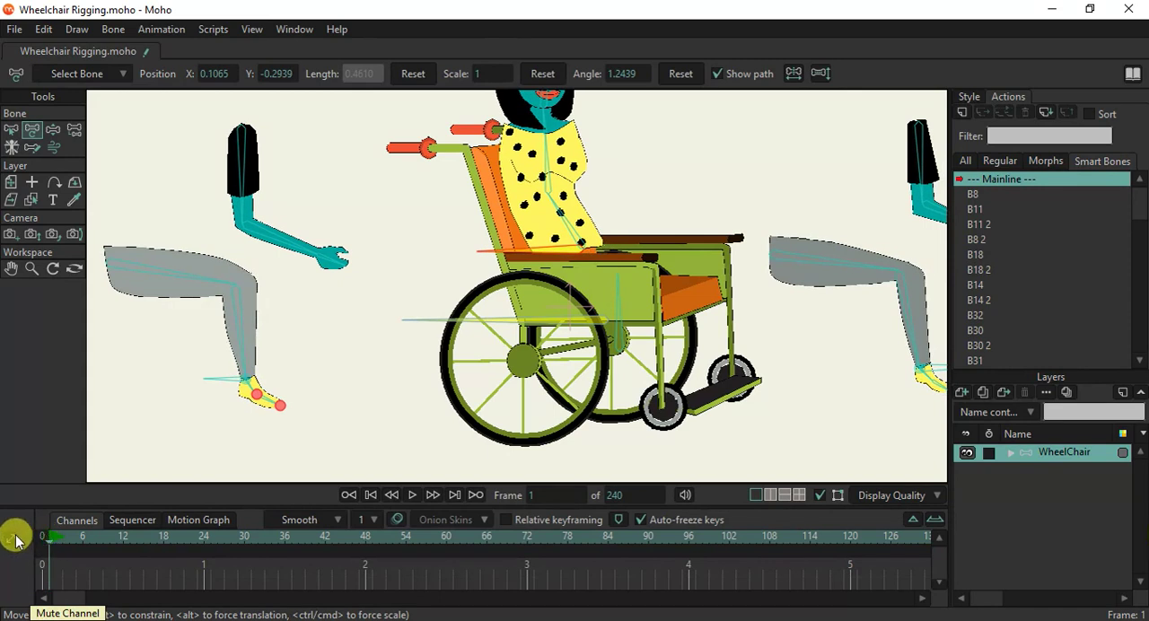
pyautogui.click(18, 539)
pyautogui.scroll(-3, 338, 437)
pyautogui.click(323, 273)
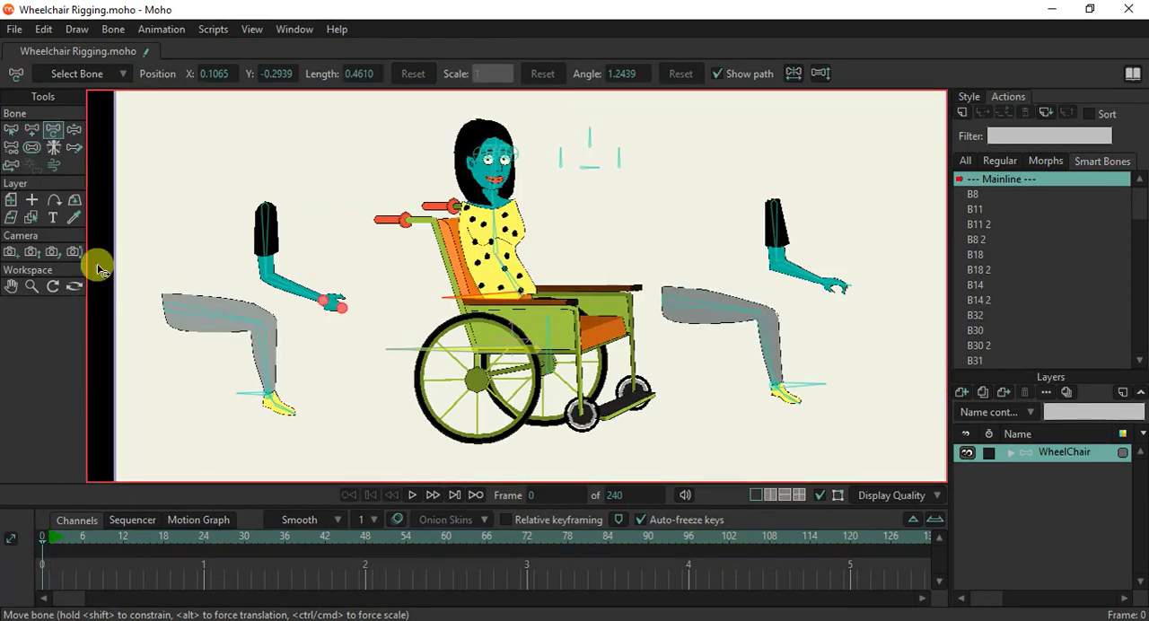
# Test the bending of both legs by moving their ankle target bones with the Manipulate Bones tool.
pyautogui.click(76, 132)
pyautogui.moveTo(252, 398); pyautogui.dragTo(265, 375)
pyautogui.moveTo(805, 392); pyautogui.dragTo(779, 363)
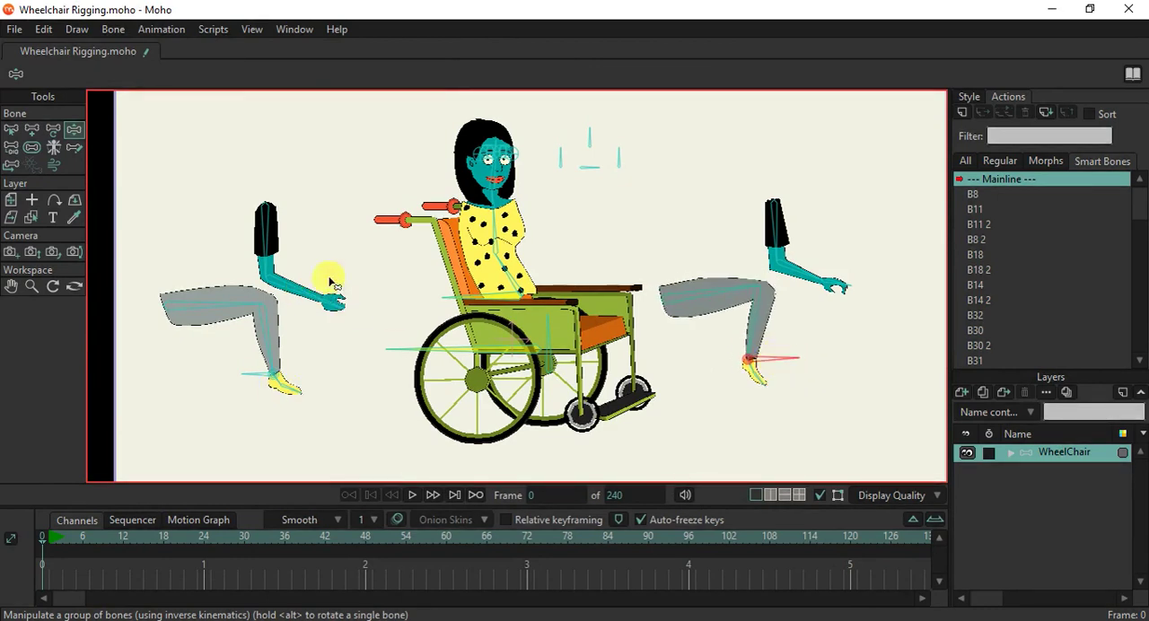
# Place both detached arms at the woman's shoulders using the Offset Bone tool.
pyautogui.click(9, 165)
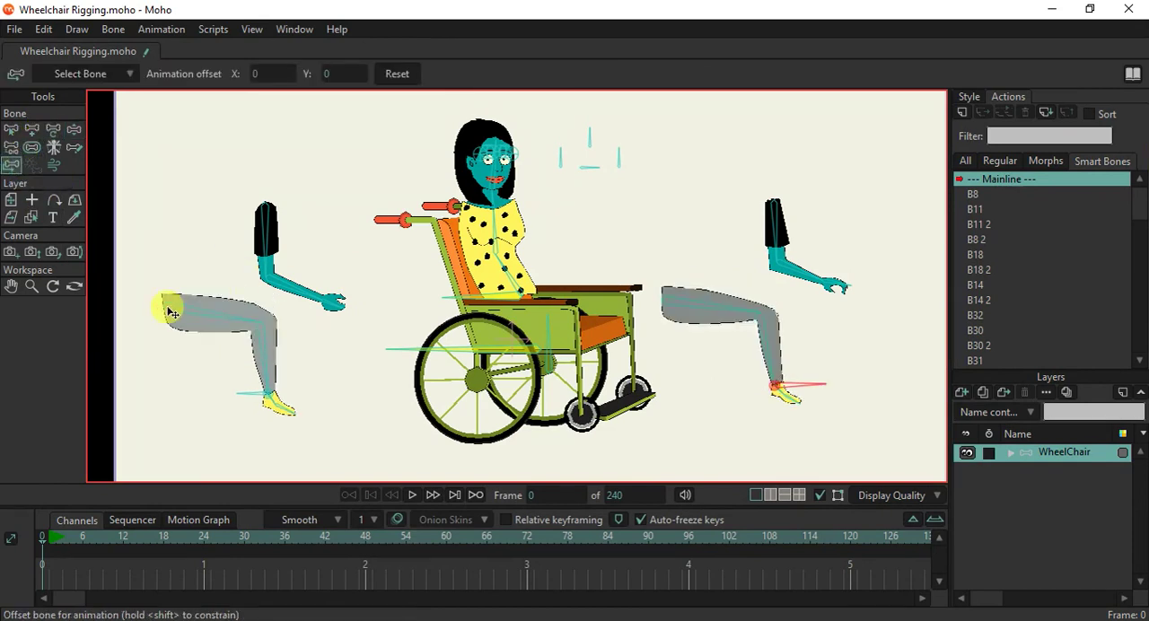
pyautogui.moveTo(269, 213); pyautogui.dragTo(460, 210)
pyautogui.moveTo(741, 212); pyautogui.dragTo(521, 212)
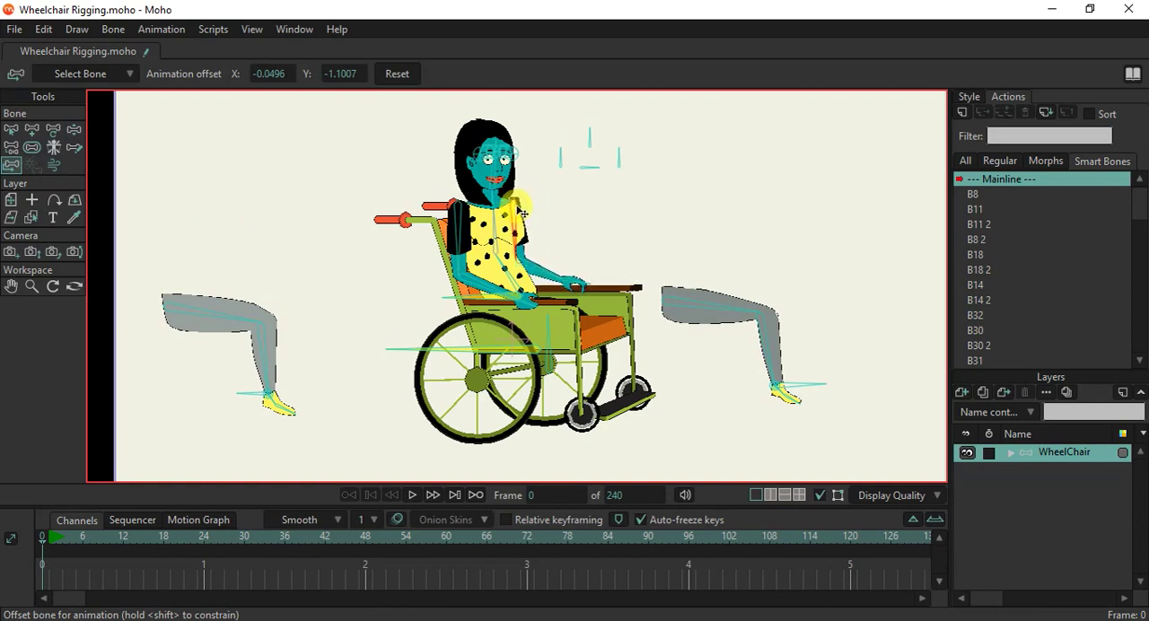
# Offset the far leg onto the wheelchair seat and align its target bone with the ankle at offset -0.7602, 0.0321.
pyautogui.moveTo(668, 307); pyautogui.dragTo(536, 301)
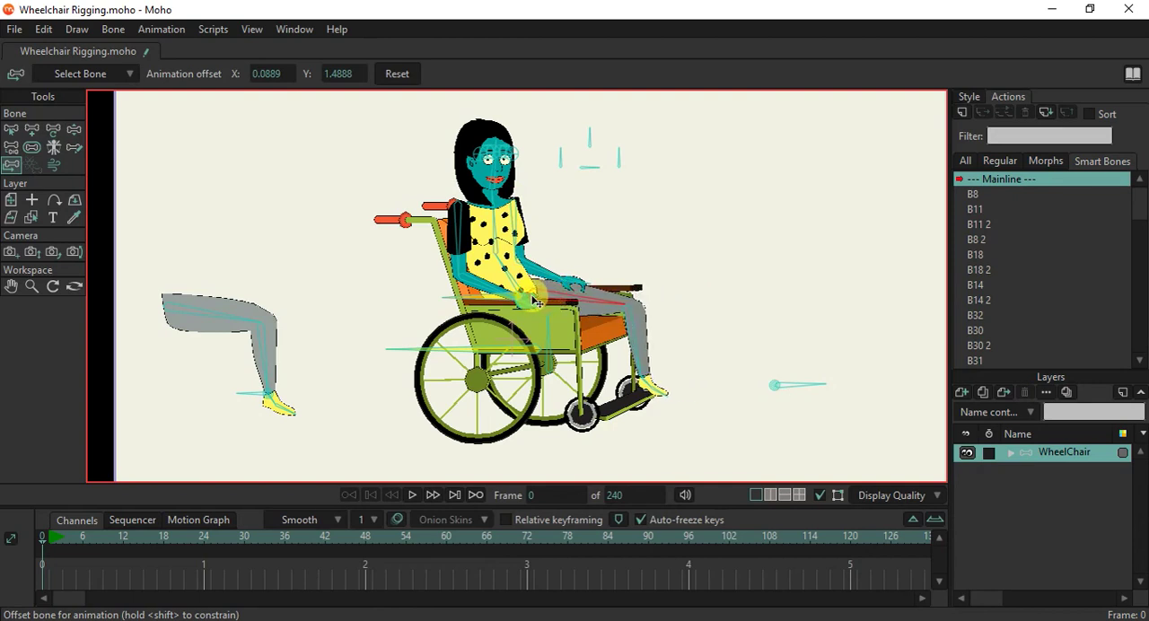
pyautogui.moveTo(767, 389); pyautogui.dragTo(668, 386)
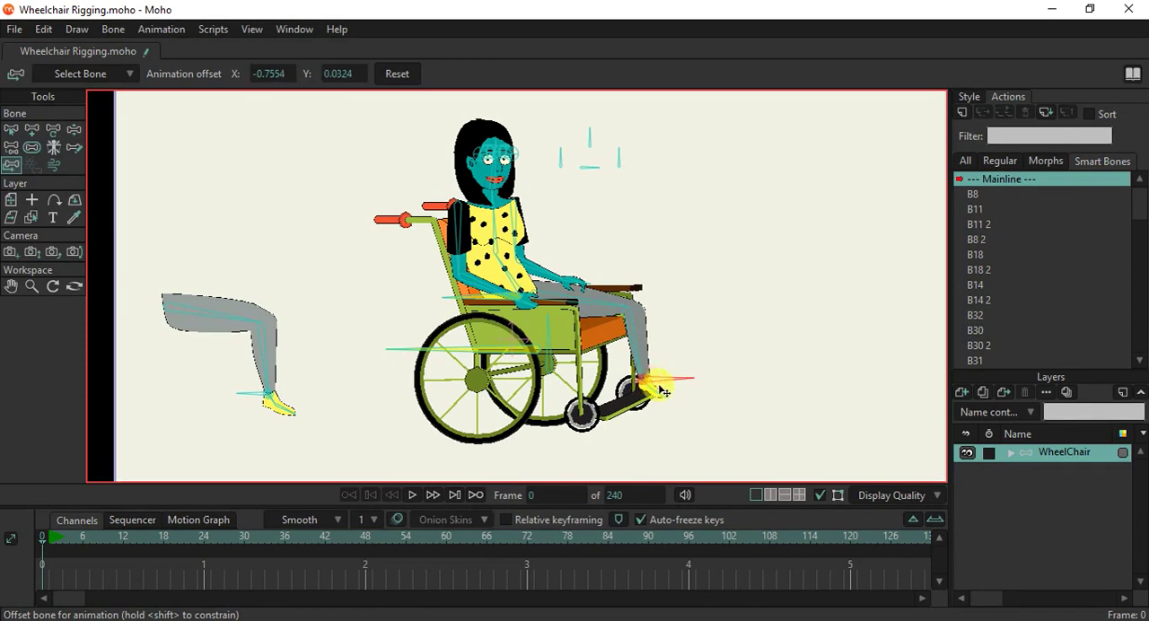
pyautogui.scroll(5, 660, 391)
pyautogui.moveTo(489, 332); pyautogui.dragTo(455, 331)
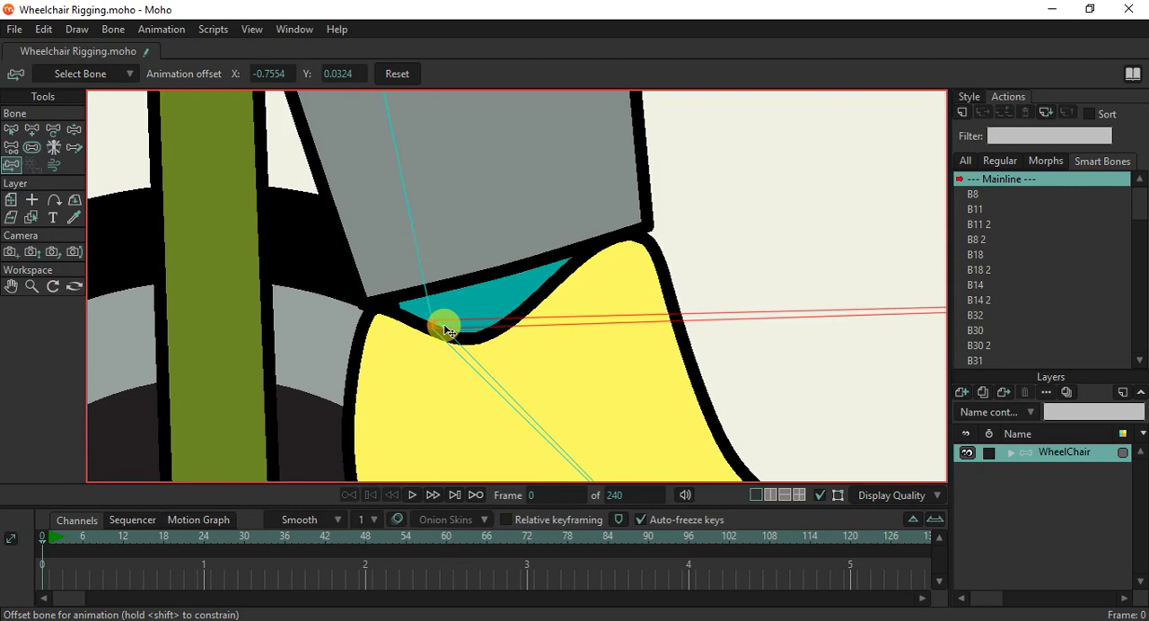
pyautogui.scroll(-6, 446, 331)
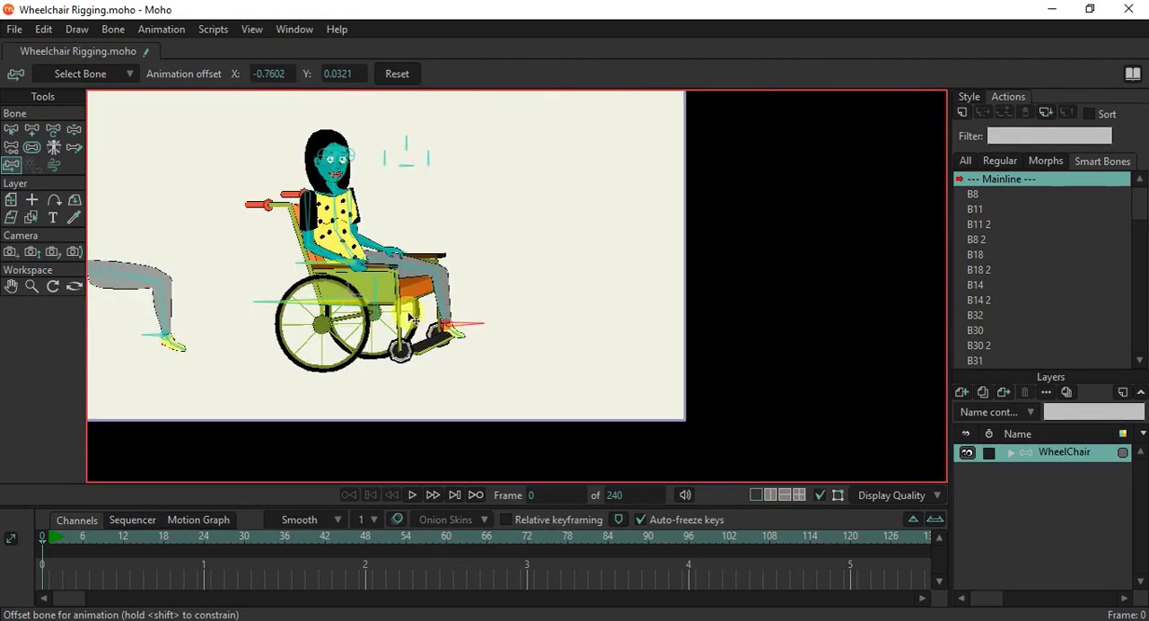
# Offset the near leg's thigh bone onto the wheelchair seat at the hip, at offset -1.9511, 0.0465.
pyautogui.moveTo(233, 307); pyautogui.dragTo(285, 306)
pyautogui.moveTo(196, 281); pyautogui.dragTo(451, 284)
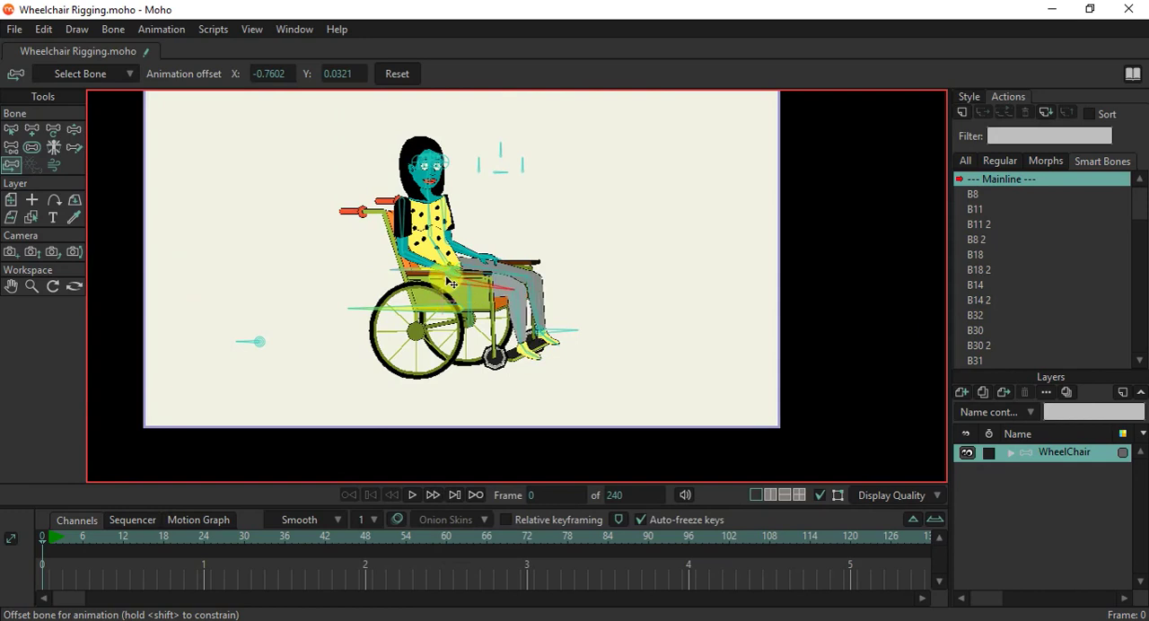
pyautogui.scroll(5, 452, 278)
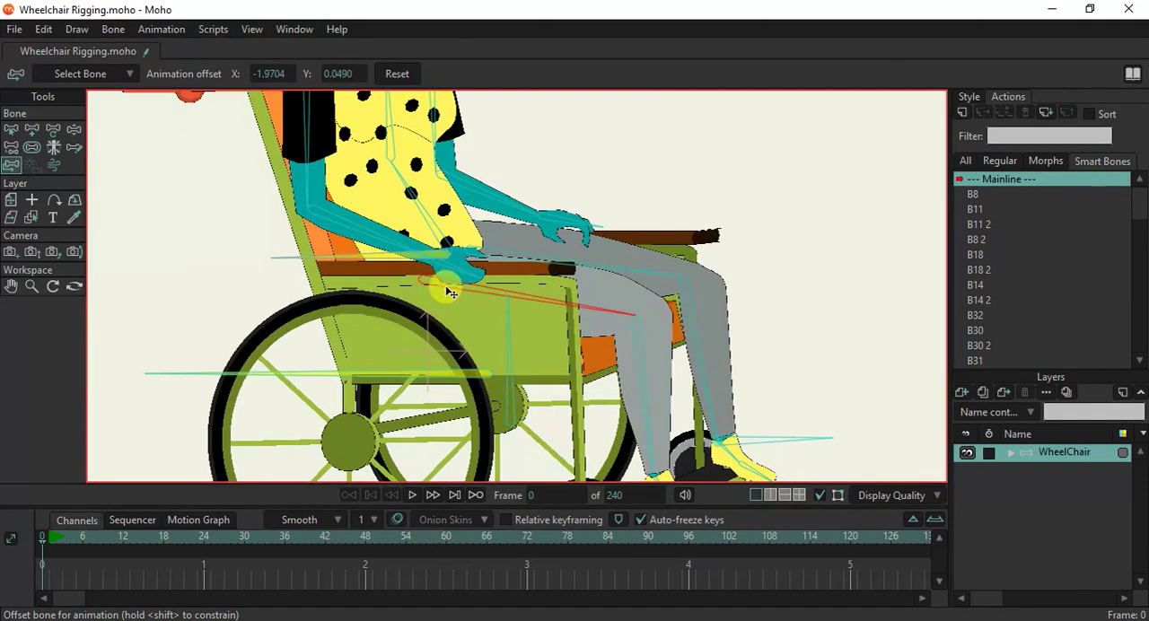
pyautogui.moveTo(430, 283); pyautogui.dragTo(427, 290)
pyautogui.scroll(-5, 427, 291)
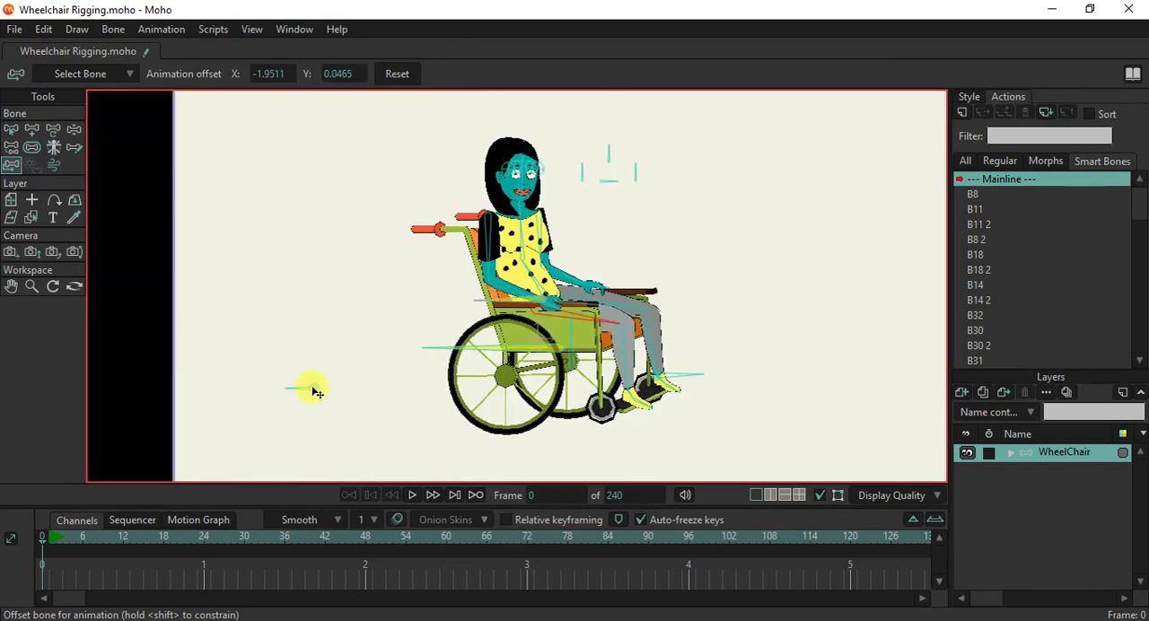
# Offset the near leg's target bone onto its ankle at offset 1.9512, -0.0046.
pyautogui.moveTo(410, 404); pyautogui.dragTo(553, 413)
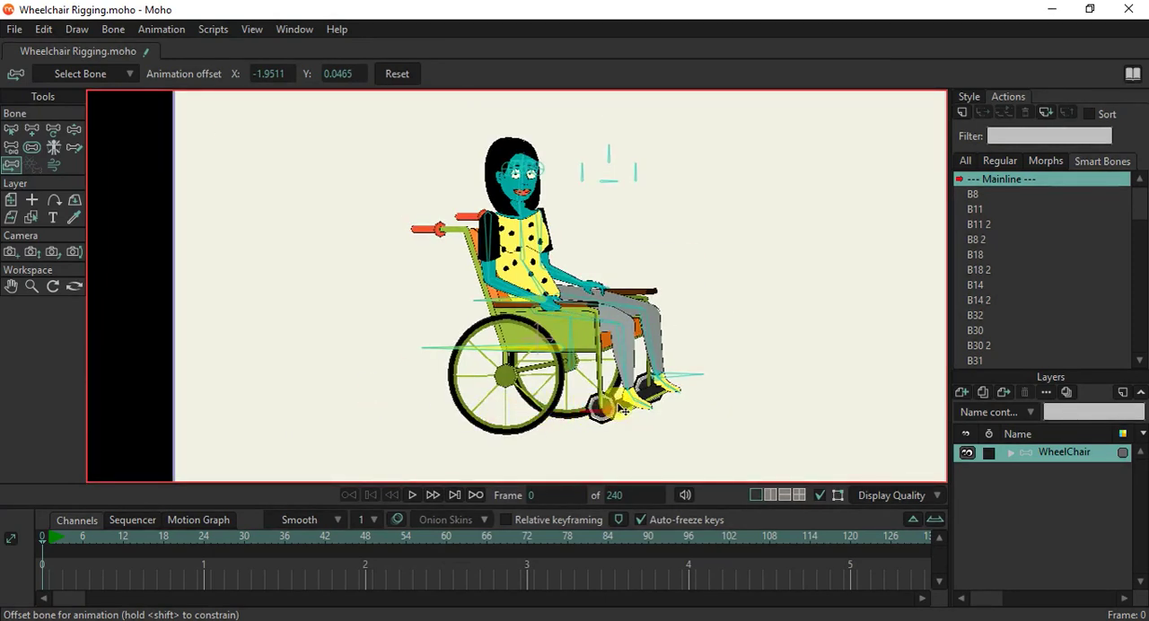
pyautogui.scroll(8, 626, 400)
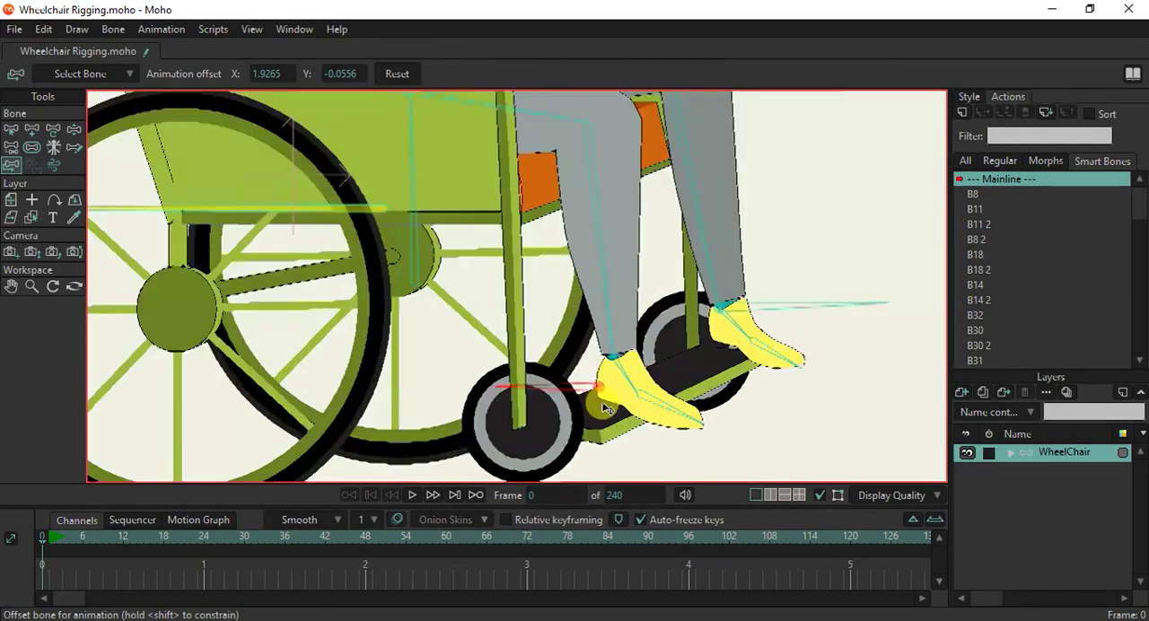
pyautogui.moveTo(617, 340); pyautogui.dragTo(629, 314)
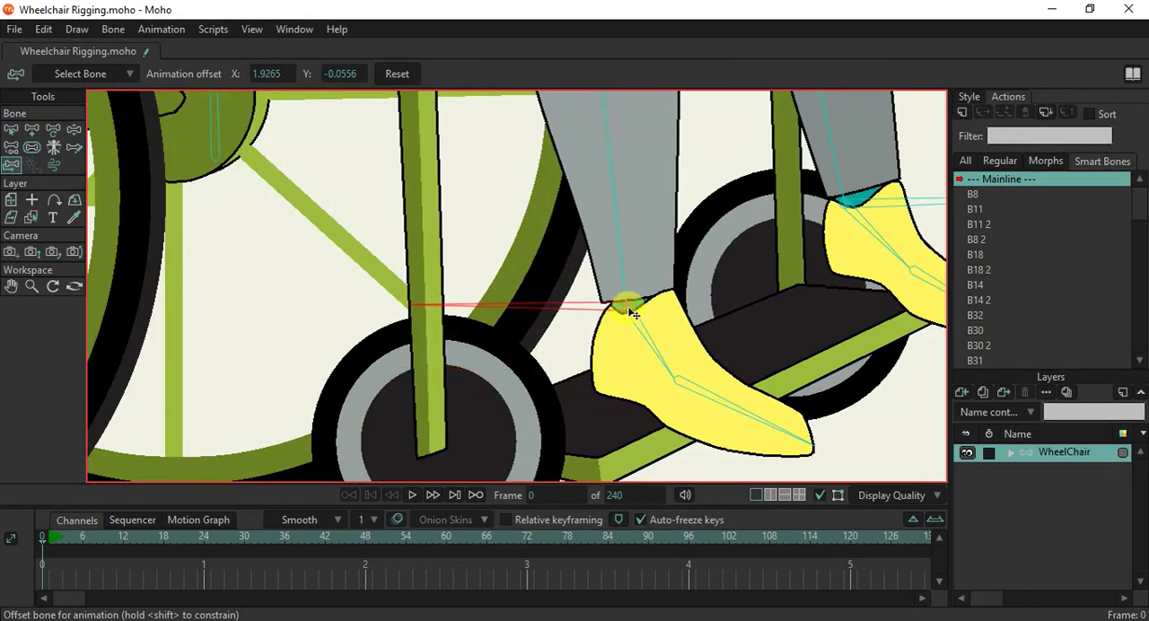
pyautogui.moveTo(631, 313); pyautogui.dragTo(628, 316)
pyautogui.scroll(-1, 628, 316)
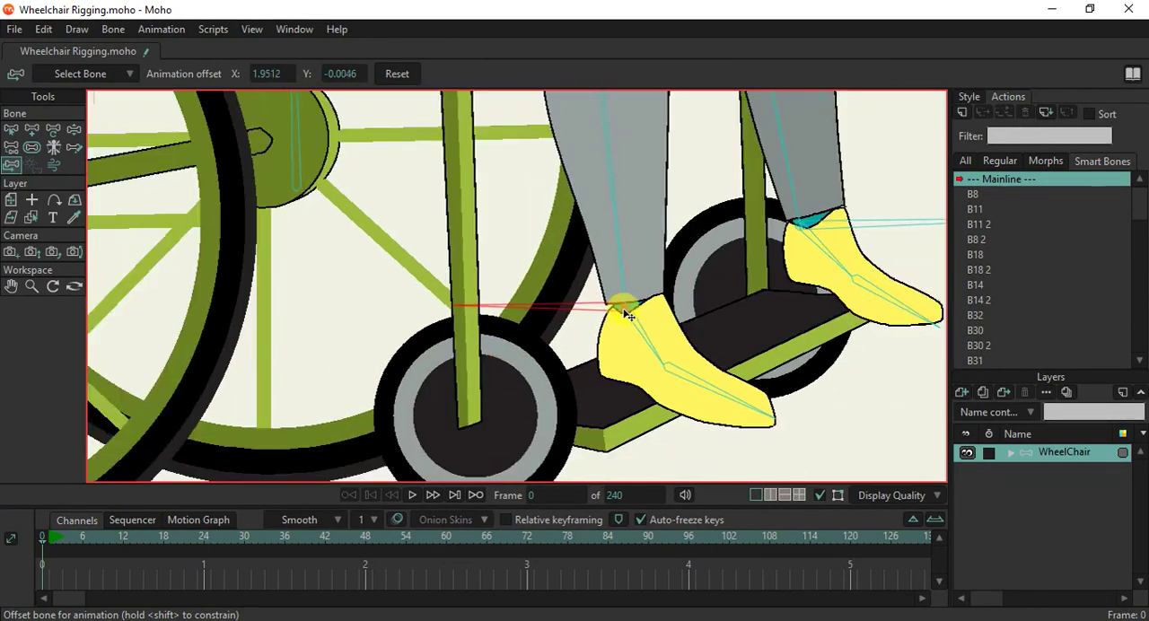
# Fine-tune the near leg's ankle target bone to an offset of 1.9503, -0.0041.
pyautogui.scroll(-2, 624, 310)
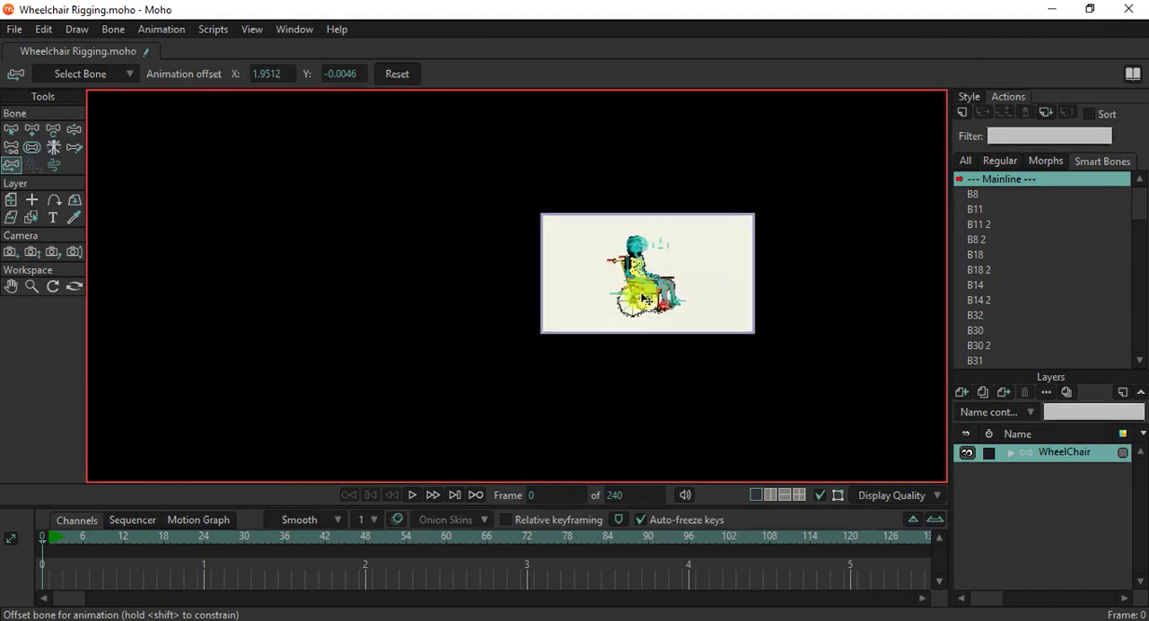
pyautogui.scroll(5, 672, 278)
pyautogui.scroll(-4, 671, 278)
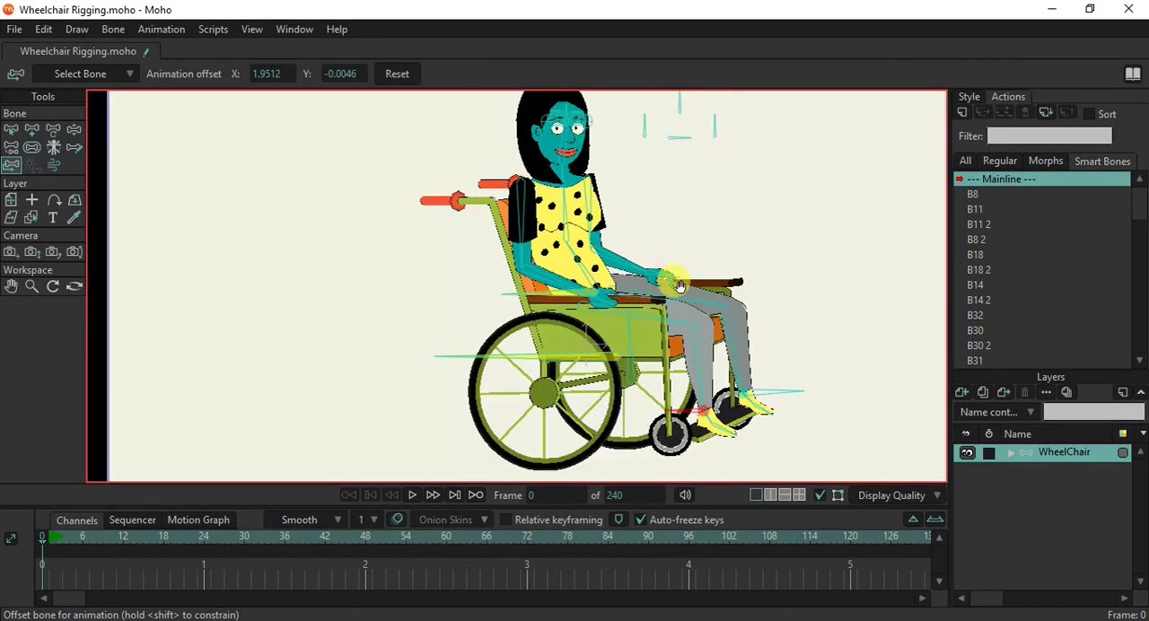
pyautogui.scroll(1, 568, 335)
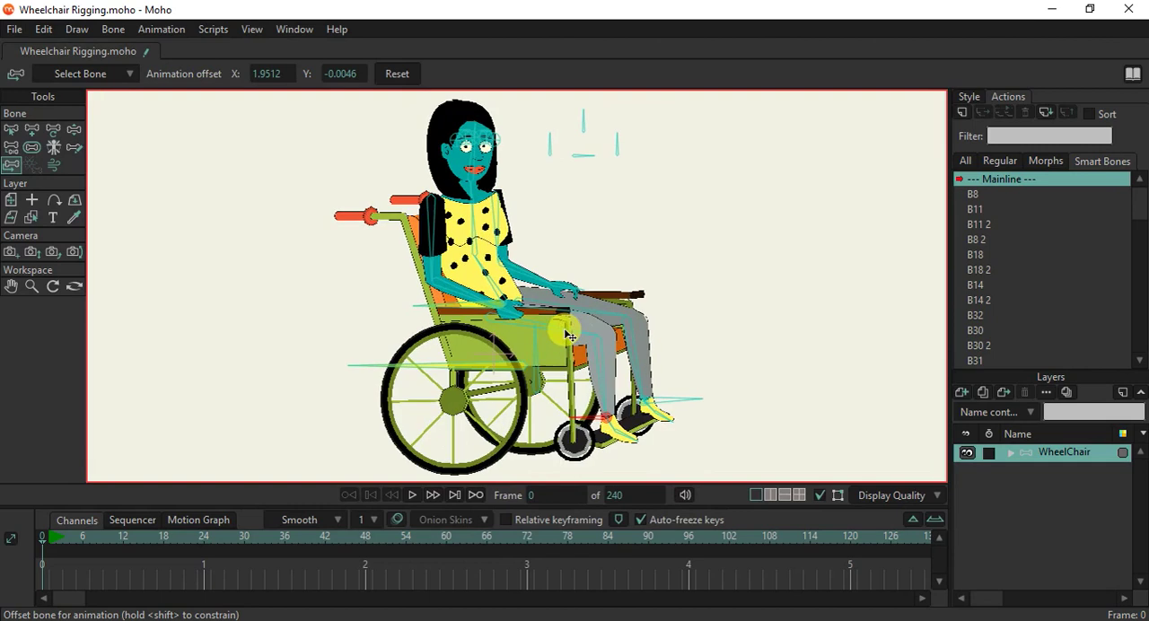
pyautogui.scroll(3, 608, 433)
pyautogui.scroll(2, 607, 434)
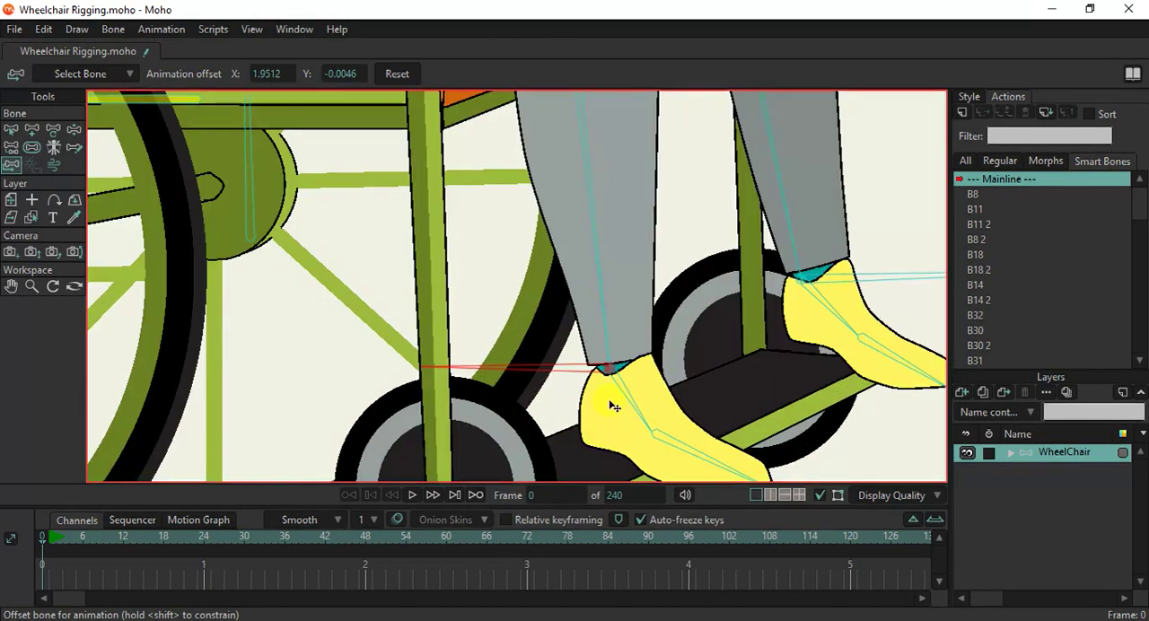
pyautogui.scroll(2, 613, 396)
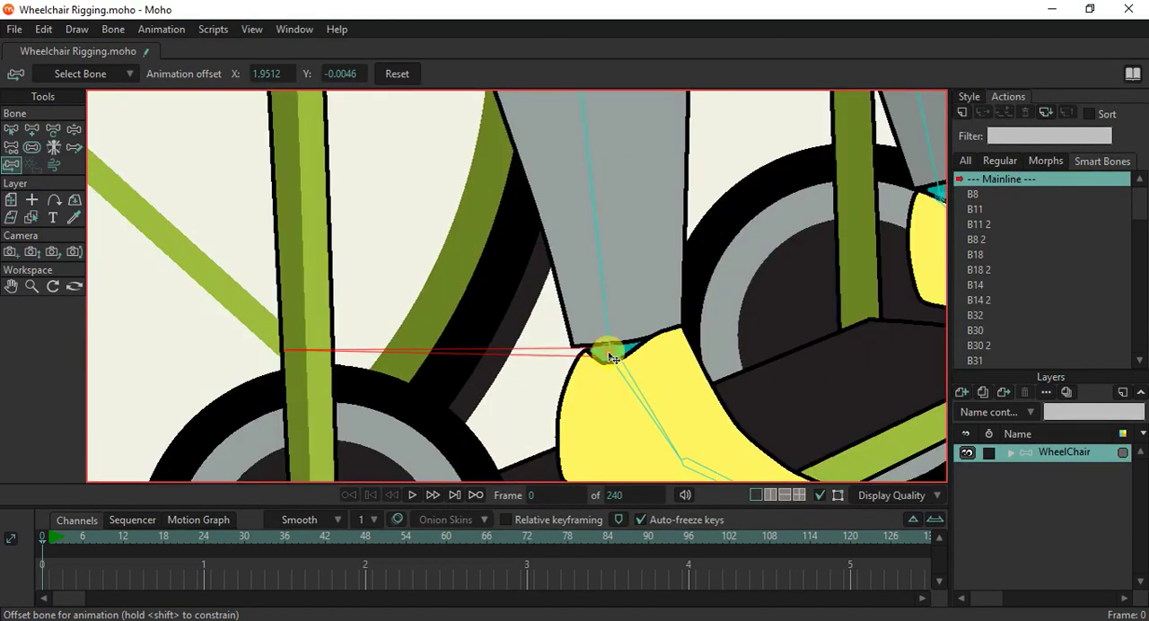
pyautogui.scroll(-5, 608, 354)
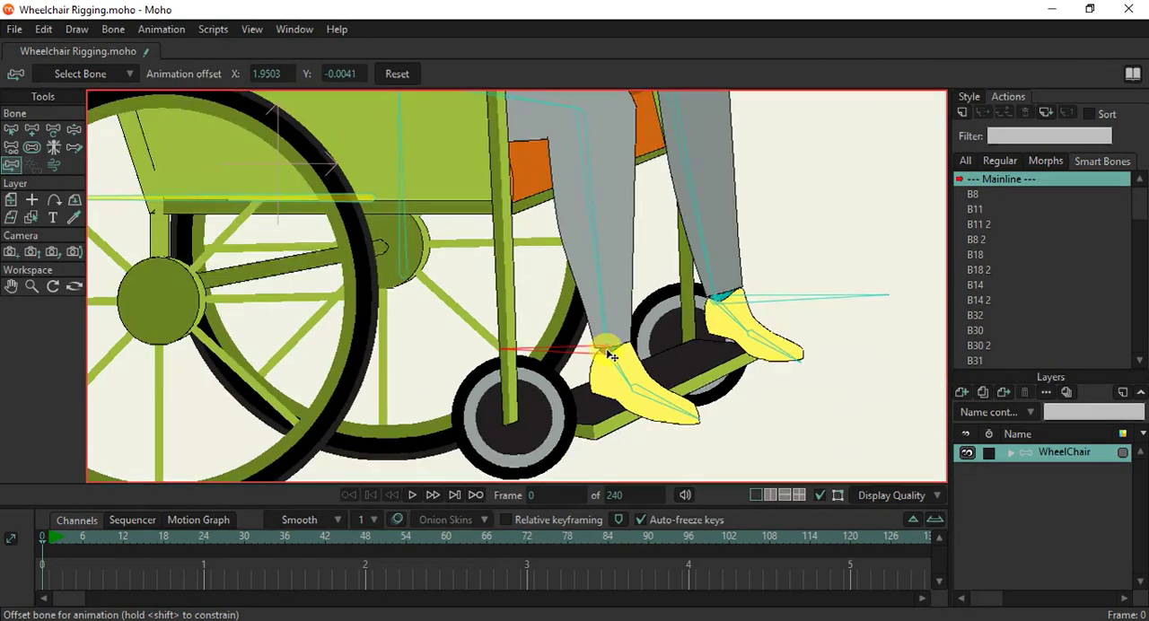
pyautogui.scroll(-2, 551, 266)
pyautogui.scroll(-4, 544, 272)
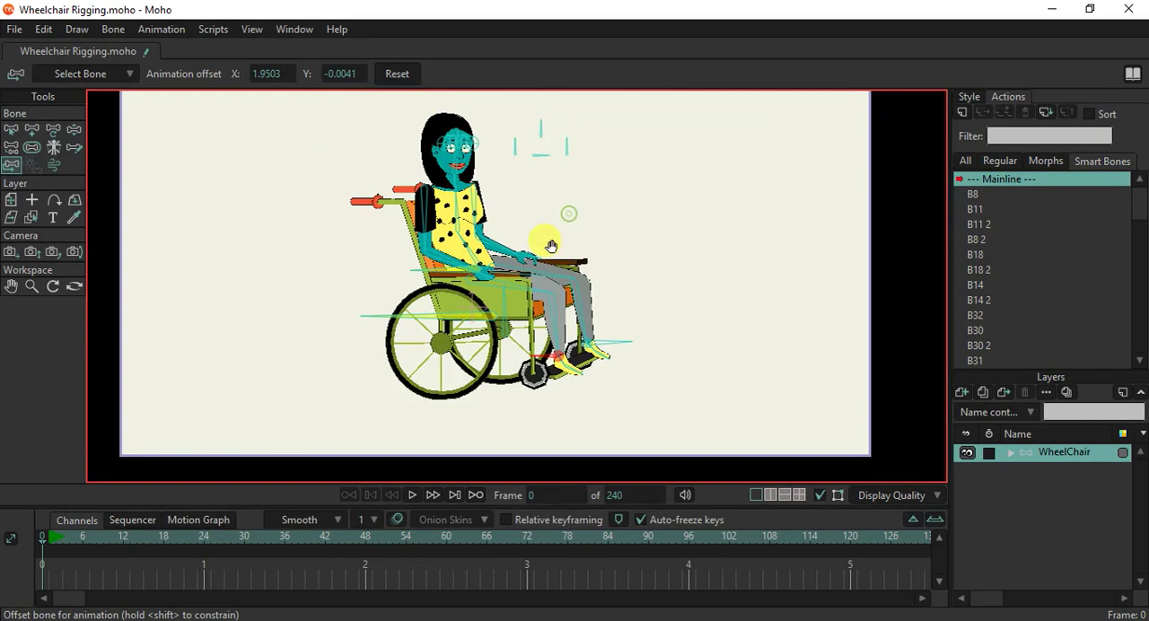
# Test the assembled seated figure by moving a foot target with the Manipulate Bones tool.
pyautogui.scroll(3, 551, 246)
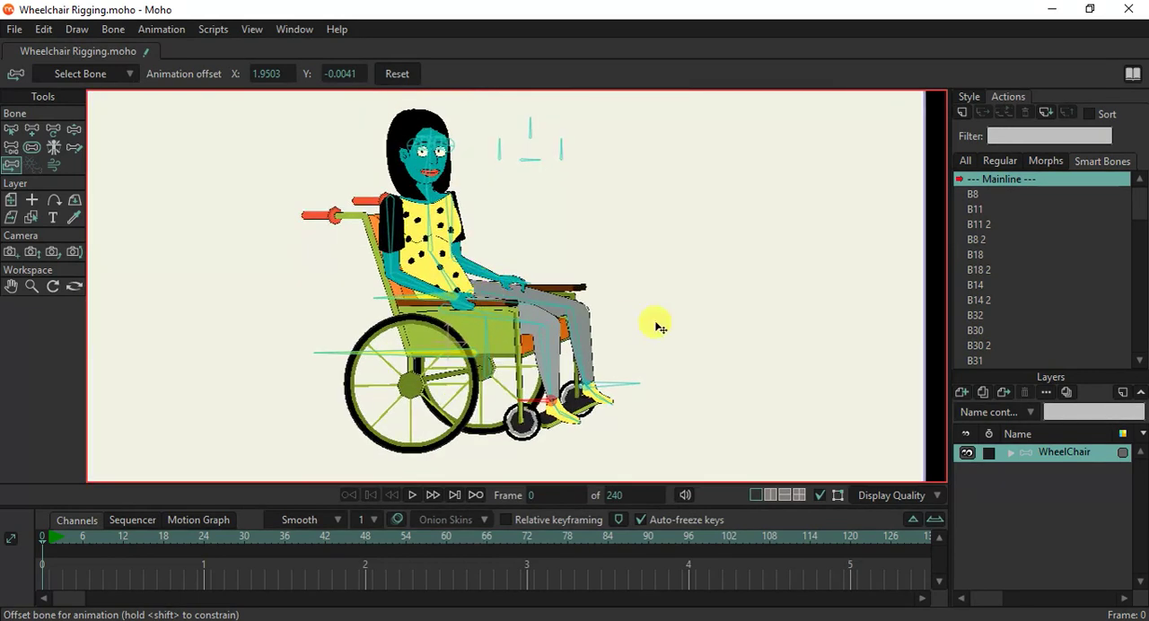
pyautogui.scroll(2, 500, 156)
pyautogui.scroll(-1, 506, 168)
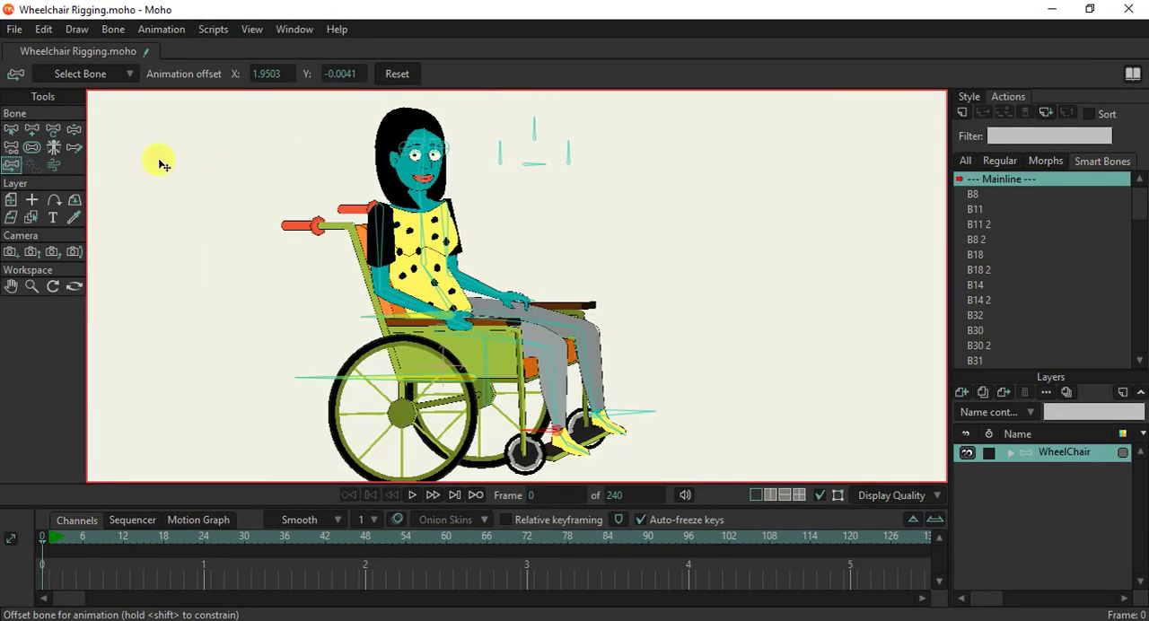
pyautogui.click(76, 132)
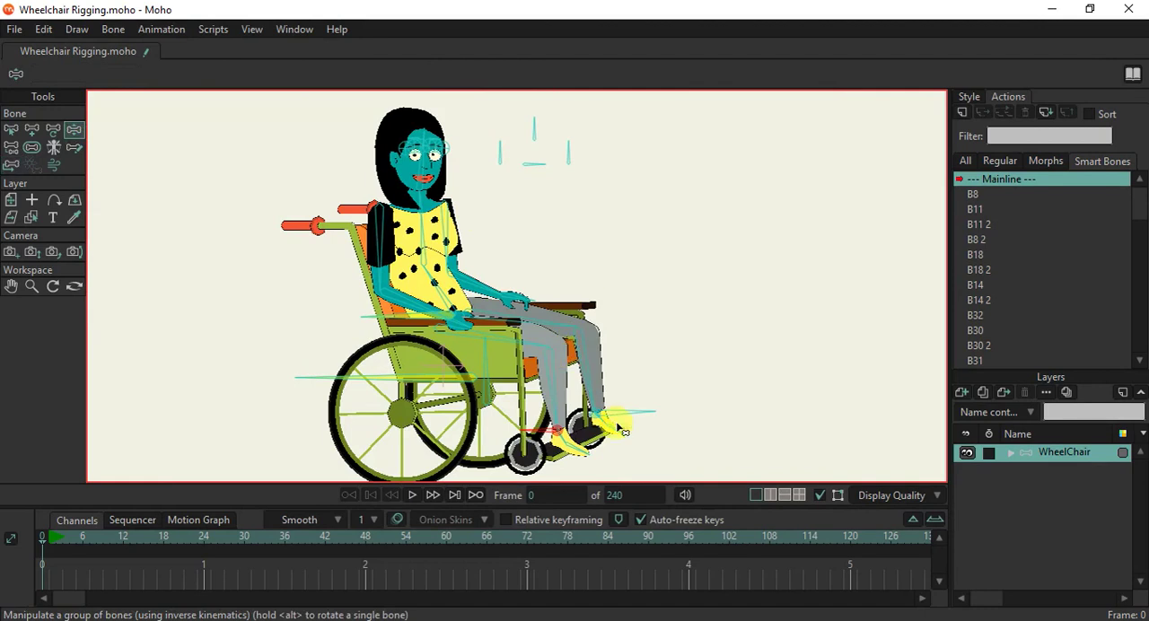
pyautogui.moveTo(579, 434)
pyautogui.mouseDown()
pyautogui.moveTo(531, 409)
pyautogui.moveTo(537, 429)
pyautogui.moveTo(592, 422)
pyautogui.moveTo(597, 395)
pyautogui.moveTo(578, 435)
pyautogui.mouseUp()
# Enable angle constraints on the near leg's thigh bone with a minimum of 0 and a maximum of 40 degrees.
pyautogui.click(10, 128)
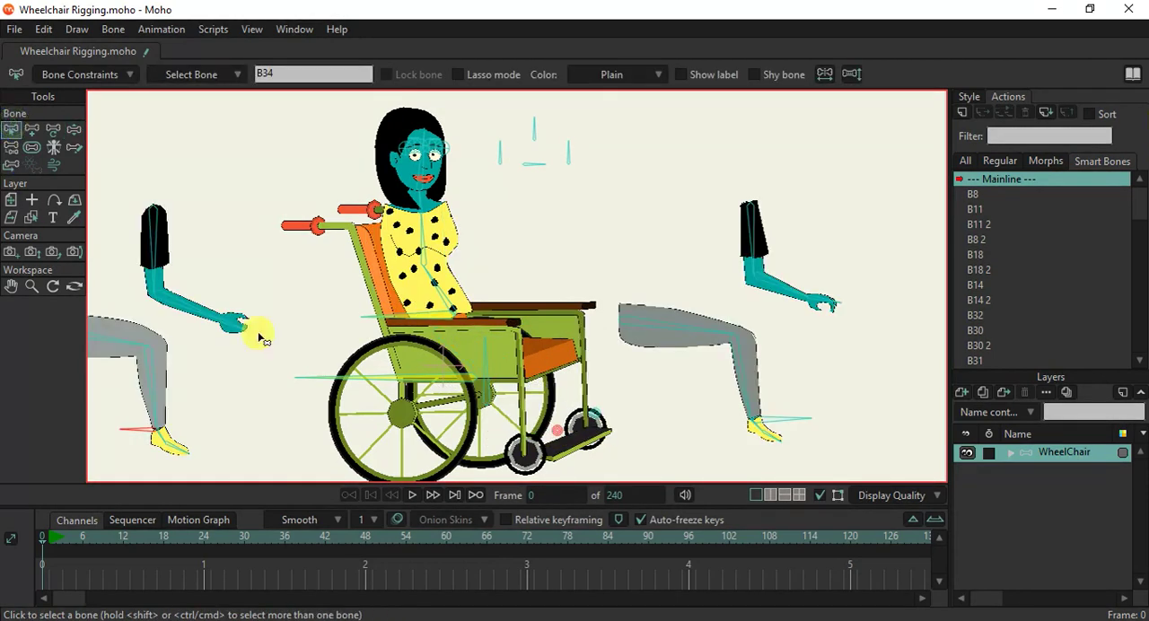
pyautogui.moveTo(139, 355); pyautogui.dragTo(318, 345)
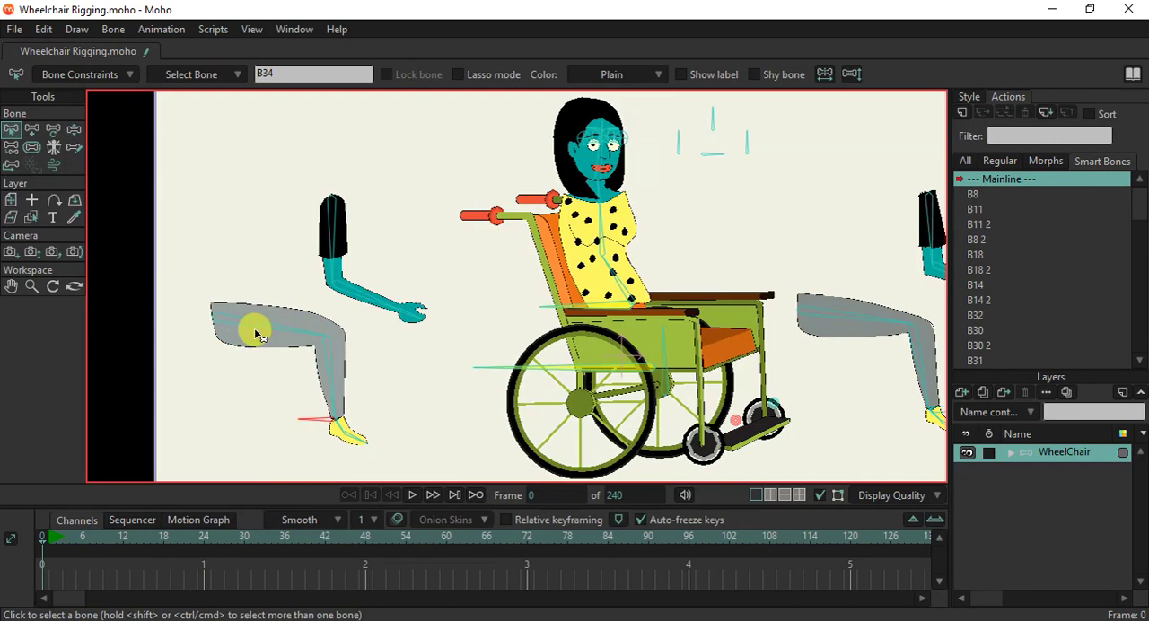
pyautogui.click(79, 75)
pyautogui.click(229, 474)
pyautogui.moveTo(236, 404); pyautogui.dragTo(390, 395)
pyautogui.click(94, 71)
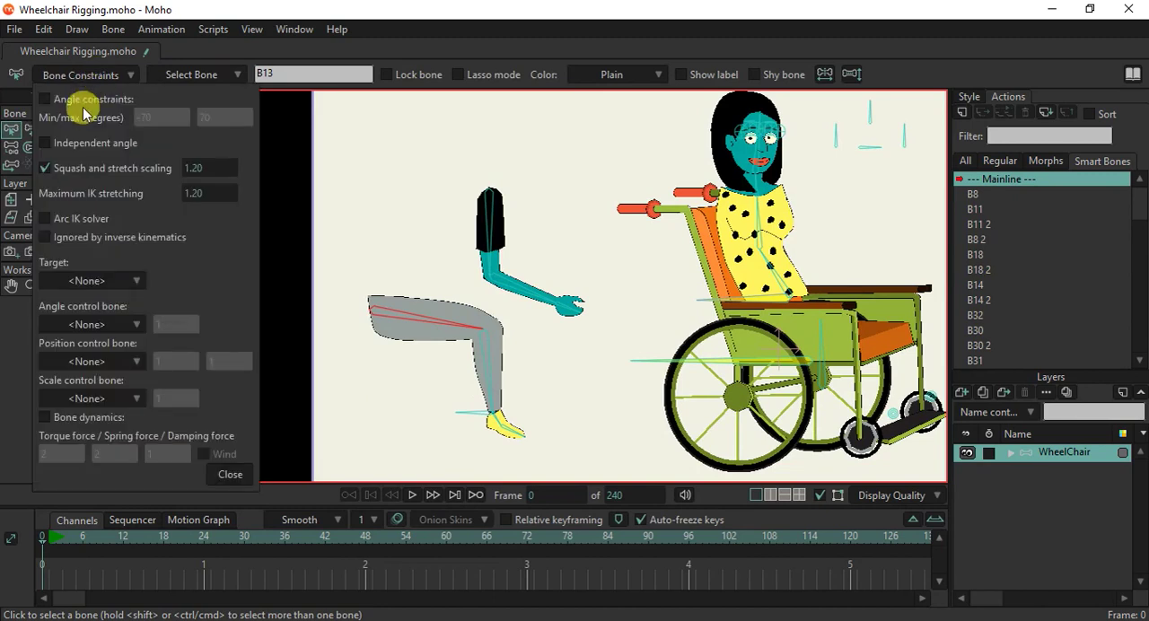
pyautogui.click(84, 103)
pyautogui.moveTo(147, 116)
pyautogui.mouseDown()
pyautogui.moveTo(133, 120)
pyautogui.moveTo(160, 123)
pyautogui.mouseUp()
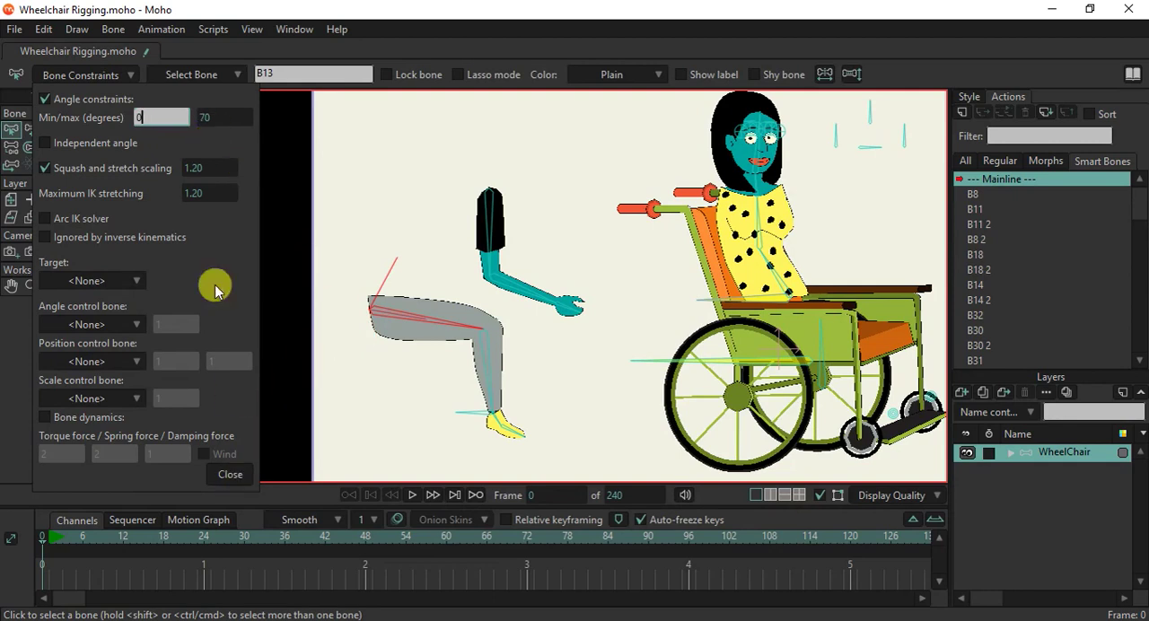
pyautogui.click(223, 117)
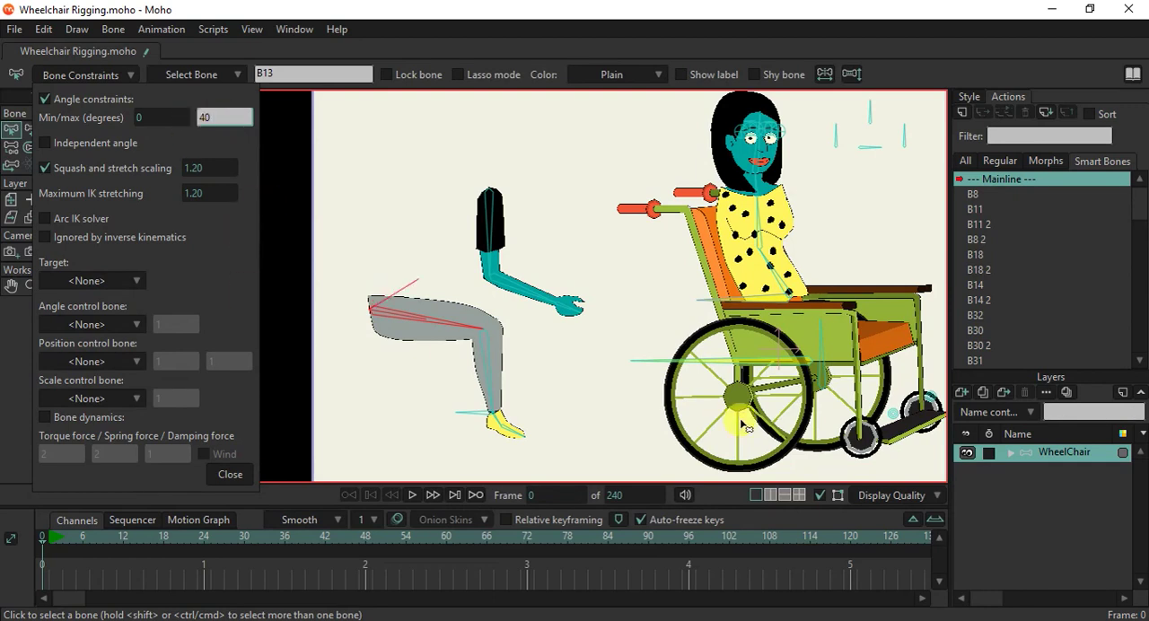
# Enable angle constraints on the far leg's thigh bone and set the maximum to 40 degrees.
pyautogui.scroll(-3, 747, 428)
pyautogui.click(868, 368)
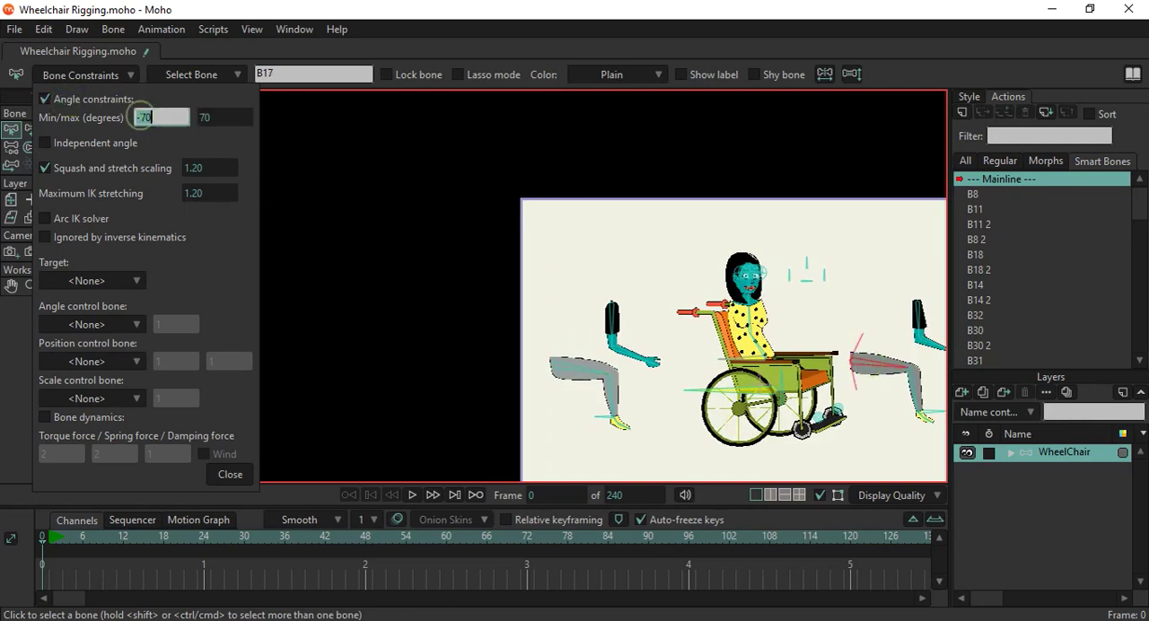
pyautogui.press('Tab')
pyautogui.write('40')
pyautogui.click(228, 473)
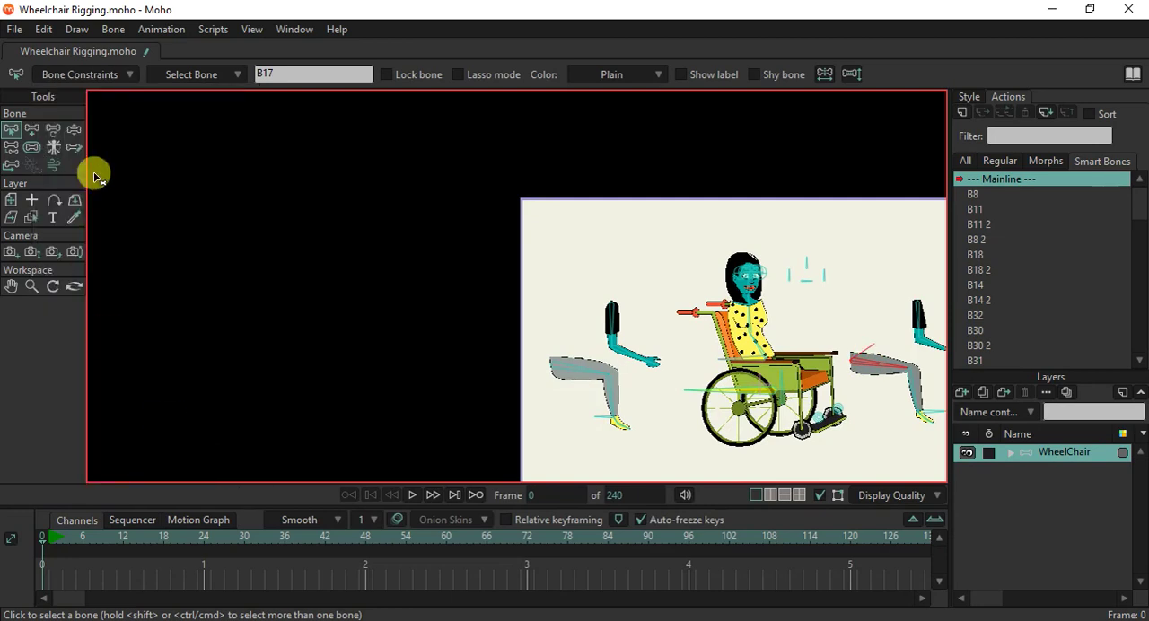
# Test the thigh angle limits by raising the near leg of the assembled figure with Manipulate Bones.
pyautogui.click(73, 129)
pyautogui.scroll(2, 857, 392)
pyautogui.moveTo(804, 404); pyautogui.dragTo(514, 344)
pyautogui.scroll(2, 521, 353)
pyautogui.moveTo(493, 383); pyautogui.dragTo(558, 174)
pyautogui.scroll(5, 433, 244)
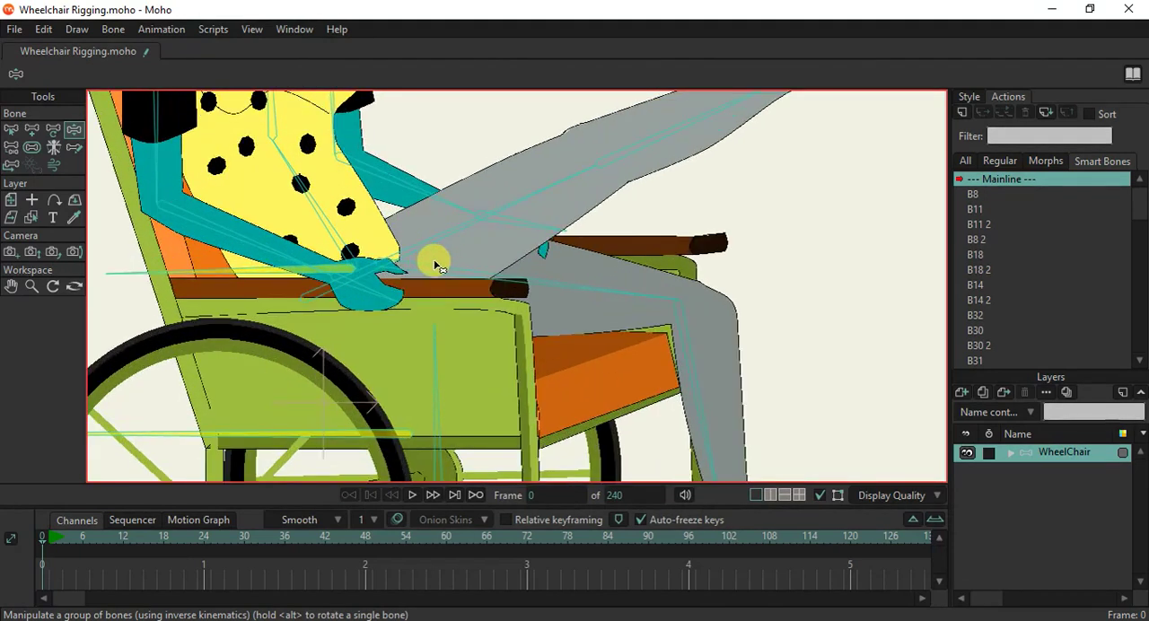
# Move the leg 2 layer above the Body group in the WheelChair layer order.
pyautogui.click(33, 218)
pyautogui.scroll(-5, 488, 311)
pyautogui.click(1010, 453)
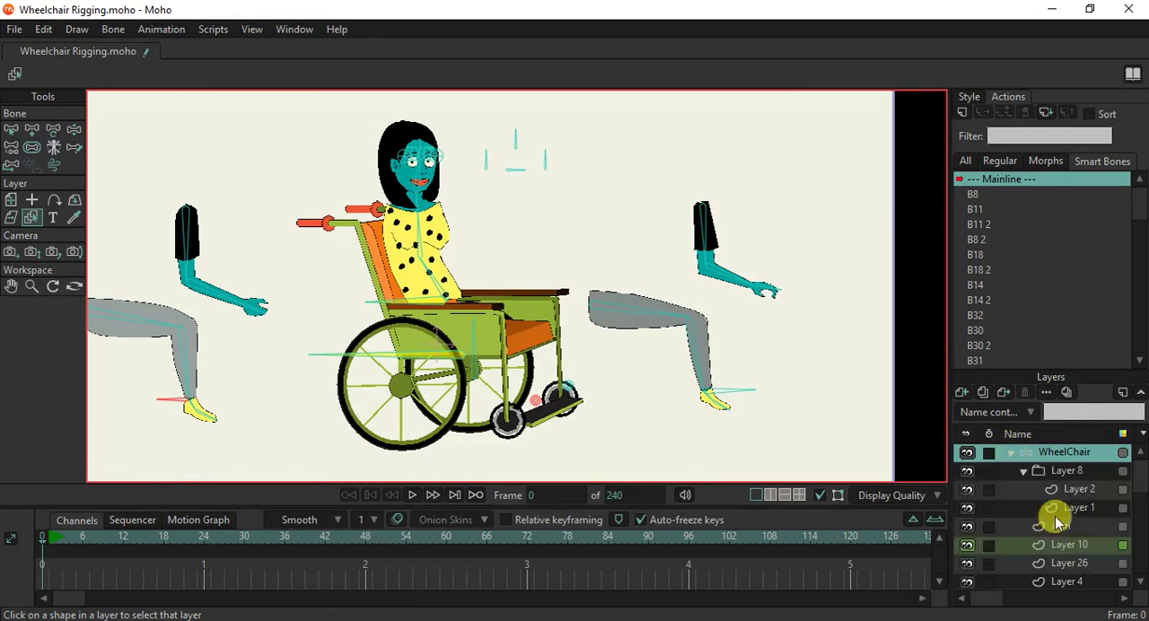
pyautogui.click(212, 365)
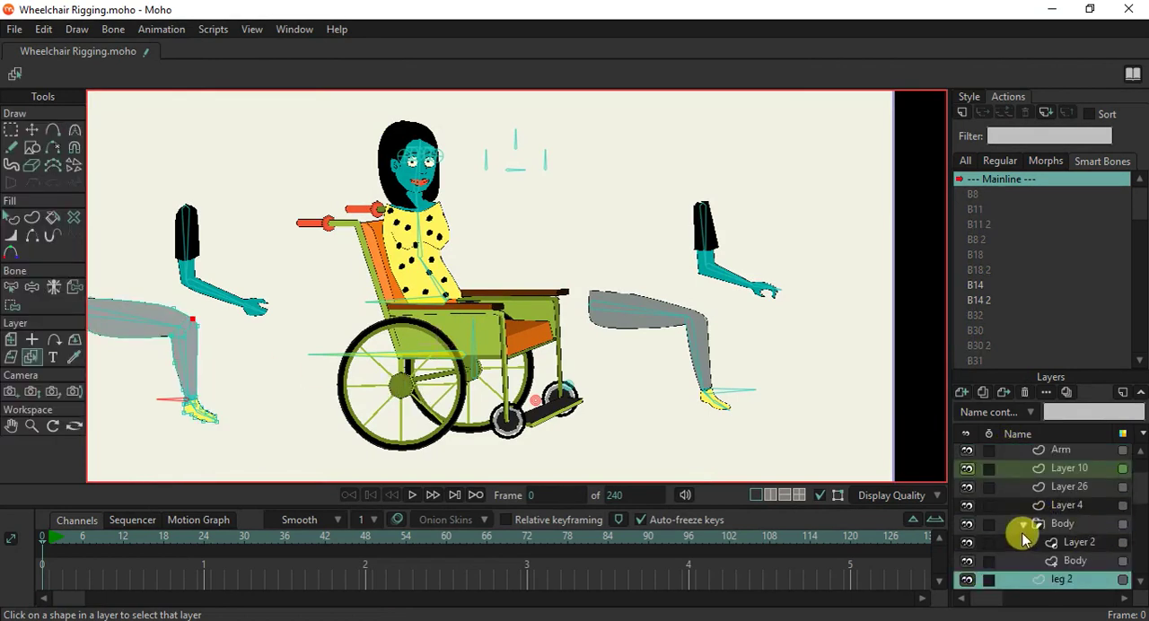
pyautogui.click(1023, 525)
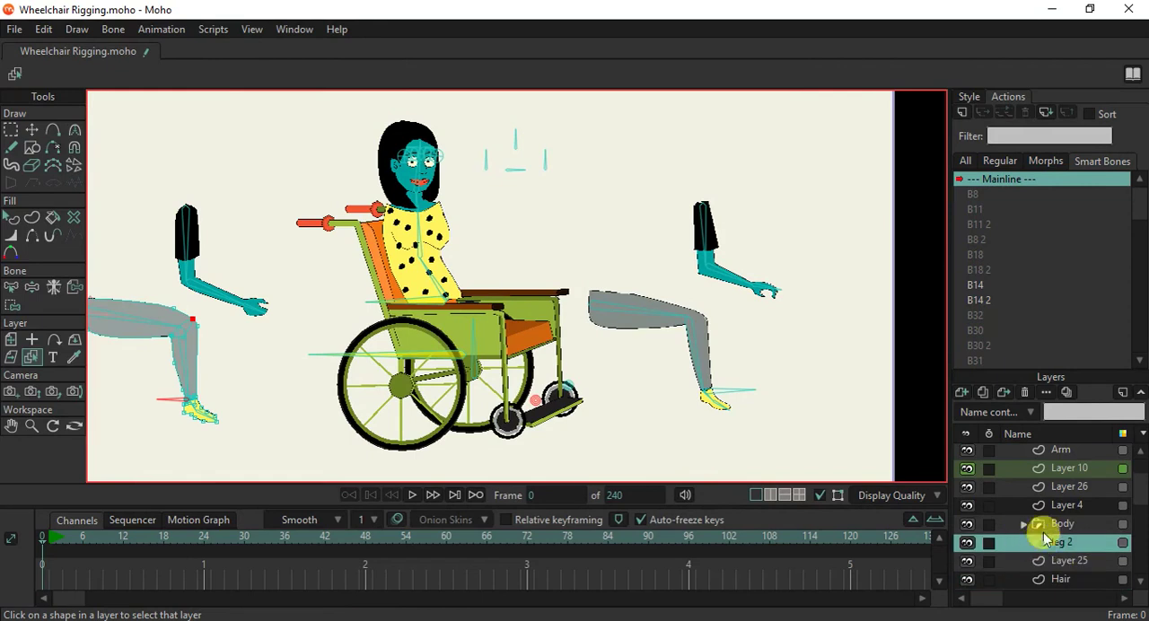
pyautogui.moveTo(1046, 517); pyautogui.dragTo(1085, 529)
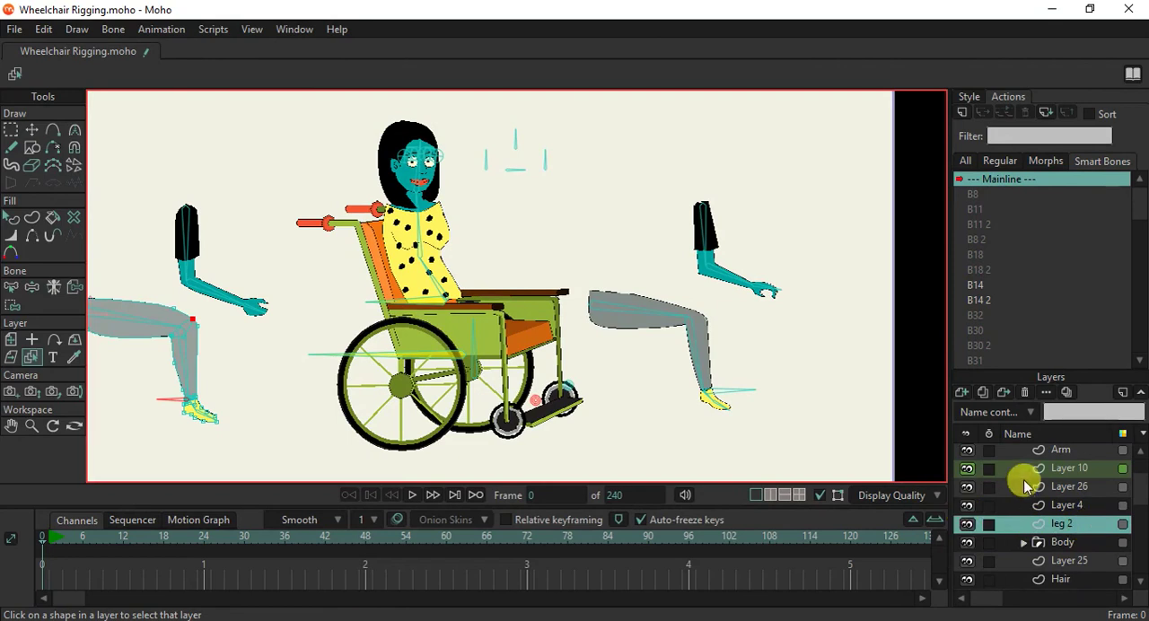
# Test the WheelChair rig with Manipulate Bones by raising both feet and moving both arms away from the armrests.
pyautogui.scroll(2, 1059, 472)
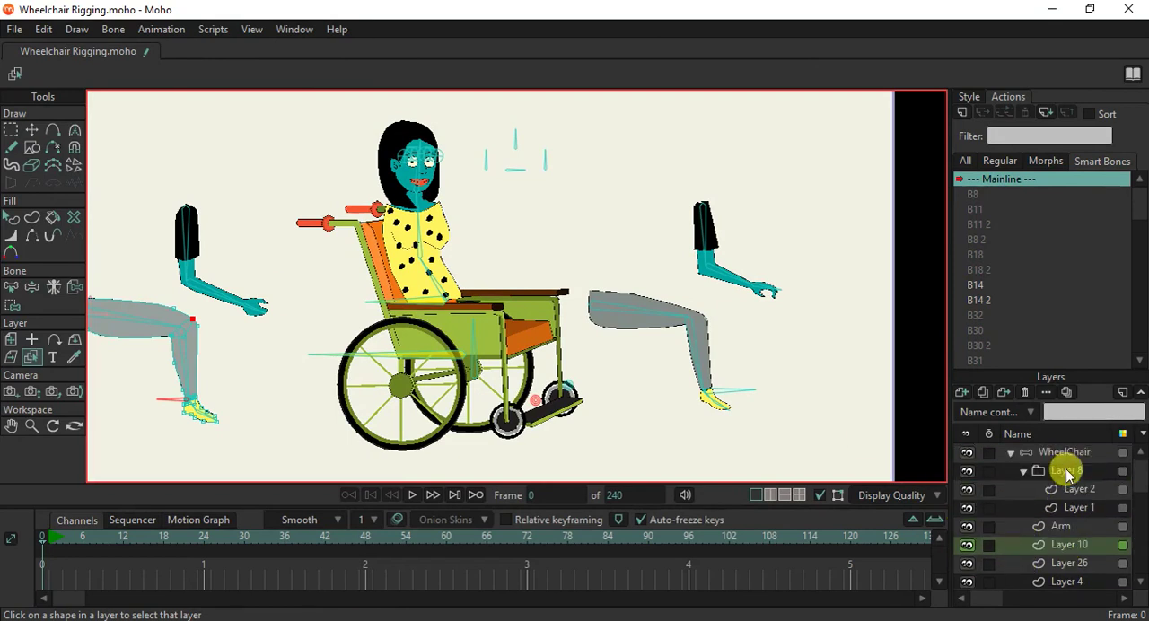
pyautogui.click(1068, 456)
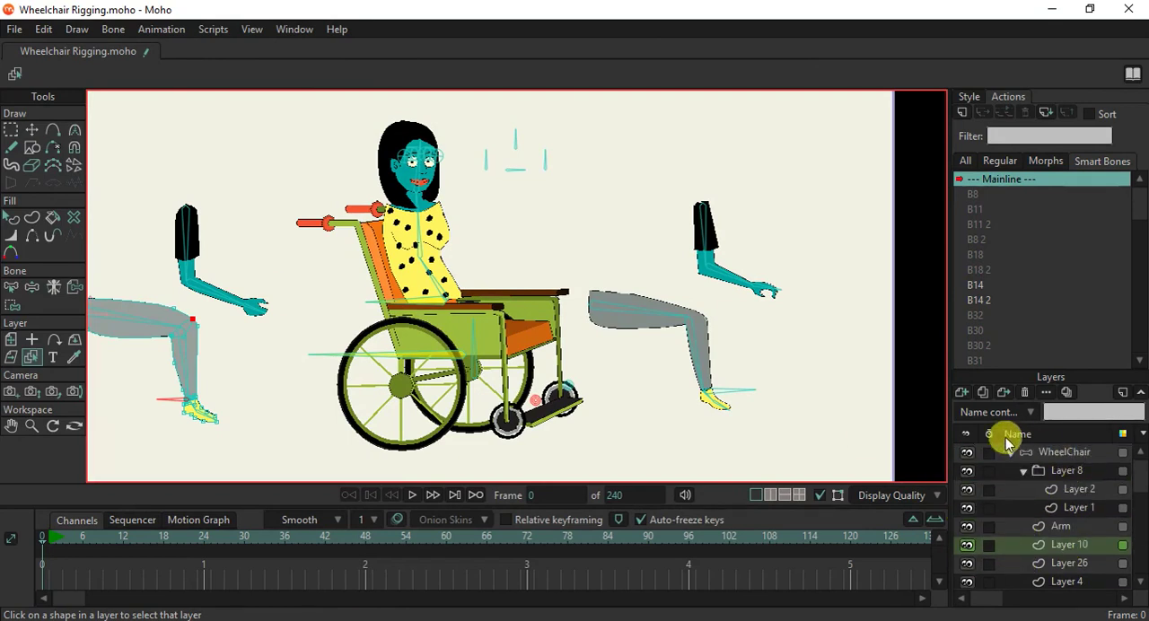
pyautogui.click(75, 133)
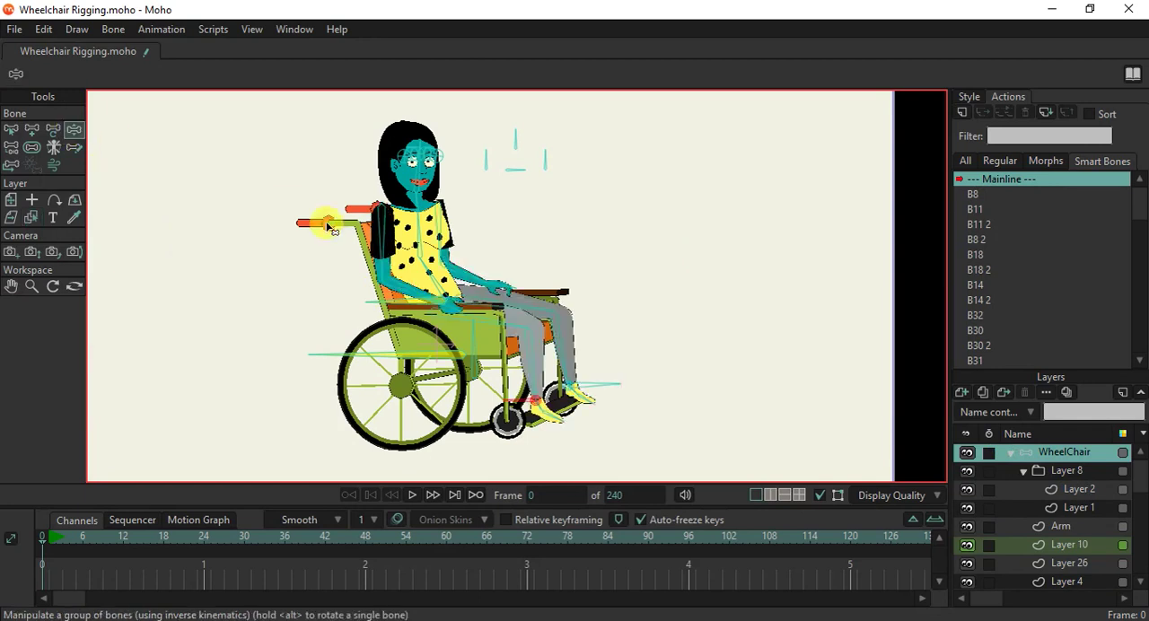
pyautogui.scroll(5, 472, 309)
pyautogui.scroll(-6, 458, 255)
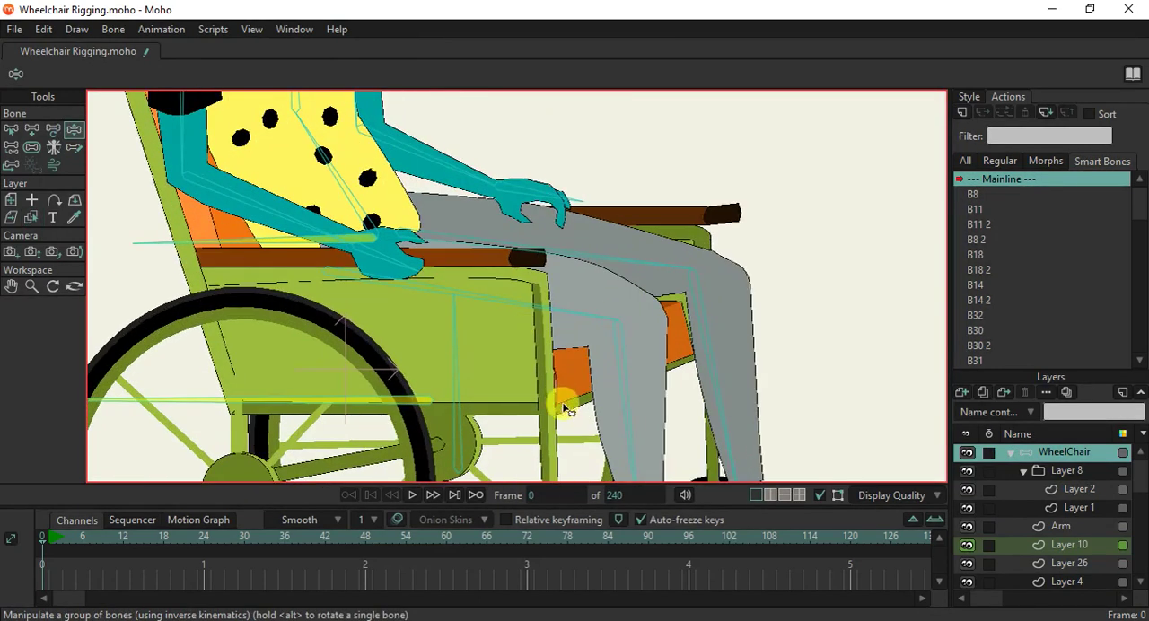
pyautogui.moveTo(585, 462); pyautogui.dragTo(665, 316)
pyautogui.moveTo(660, 437); pyautogui.dragTo(608, 338)
pyautogui.moveTo(491, 296); pyautogui.dragTo(561, 178)
pyautogui.moveTo(436, 325); pyautogui.dragTo(341, 339)
# Test the arm bones by lowering the far upper arm and bending its elbow so the hand points up.
pyautogui.click(429, 232)
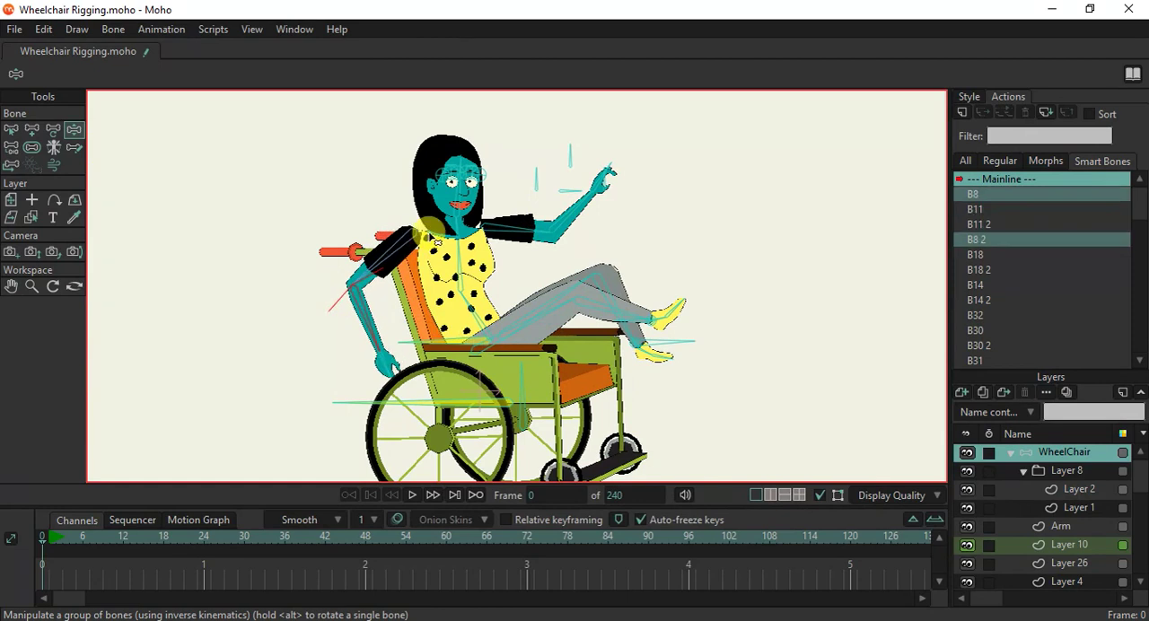
pyautogui.scroll(1, 435, 240)
pyautogui.scroll(2, 436, 242)
pyautogui.moveTo(422, 250); pyautogui.dragTo(420, 270)
pyautogui.moveTo(738, 184); pyautogui.dragTo(685, 244)
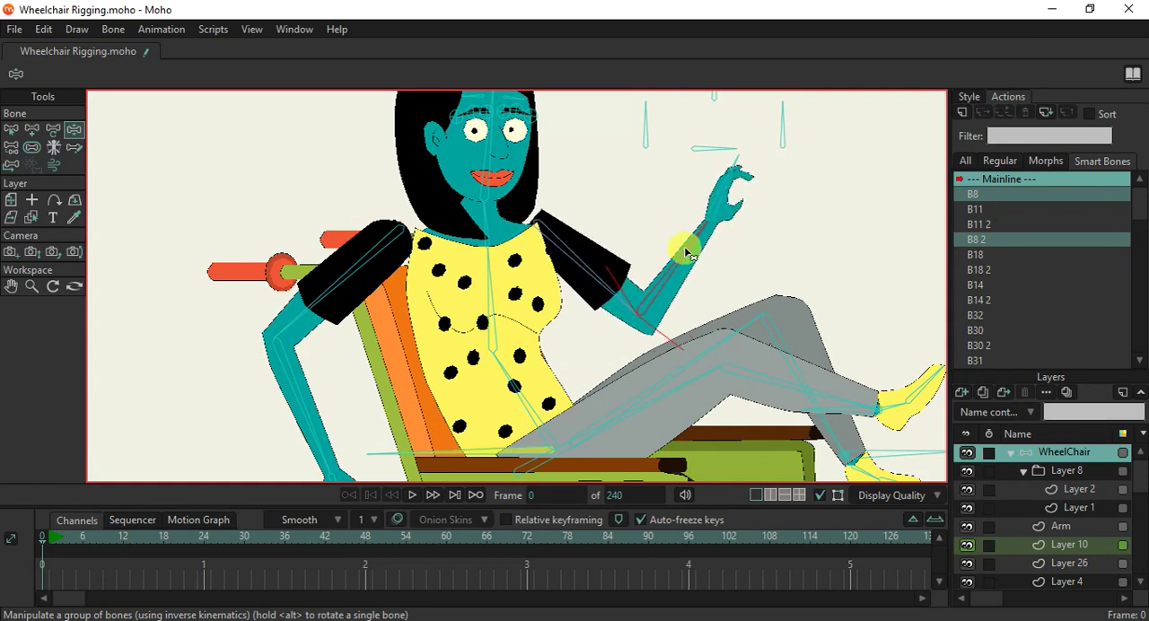
pyautogui.click(633, 279)
pyautogui.scroll(-5, 554, 217)
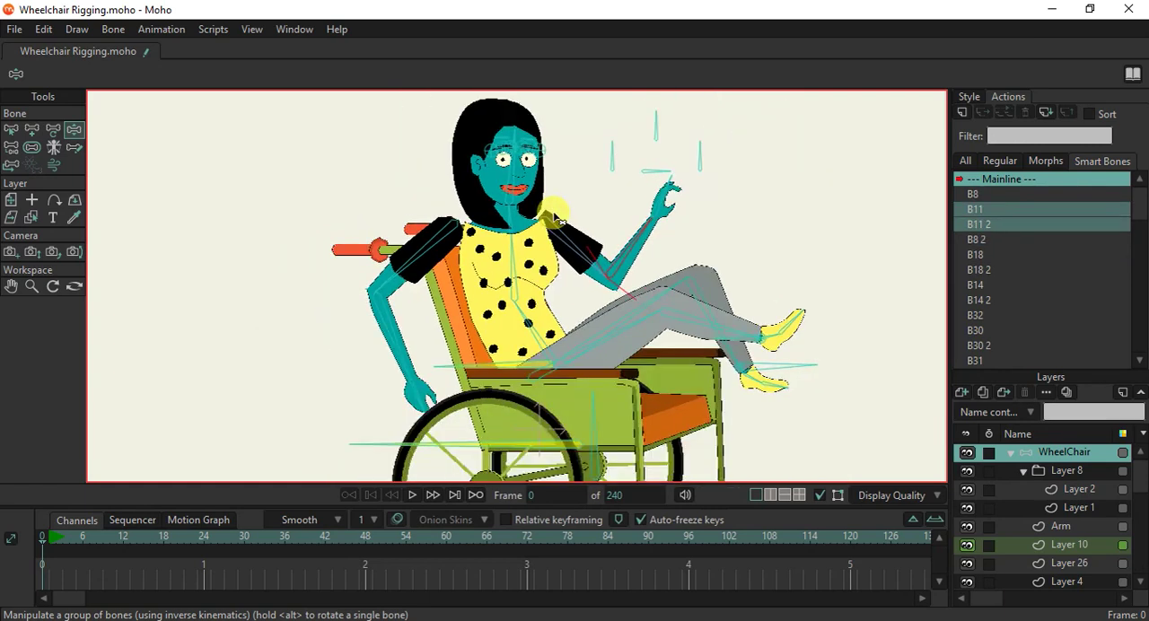
pyautogui.scroll(2, 553, 218)
pyautogui.moveTo(553, 217); pyautogui.dragTo(524, 274)
pyautogui.scroll(2, 523, 274)
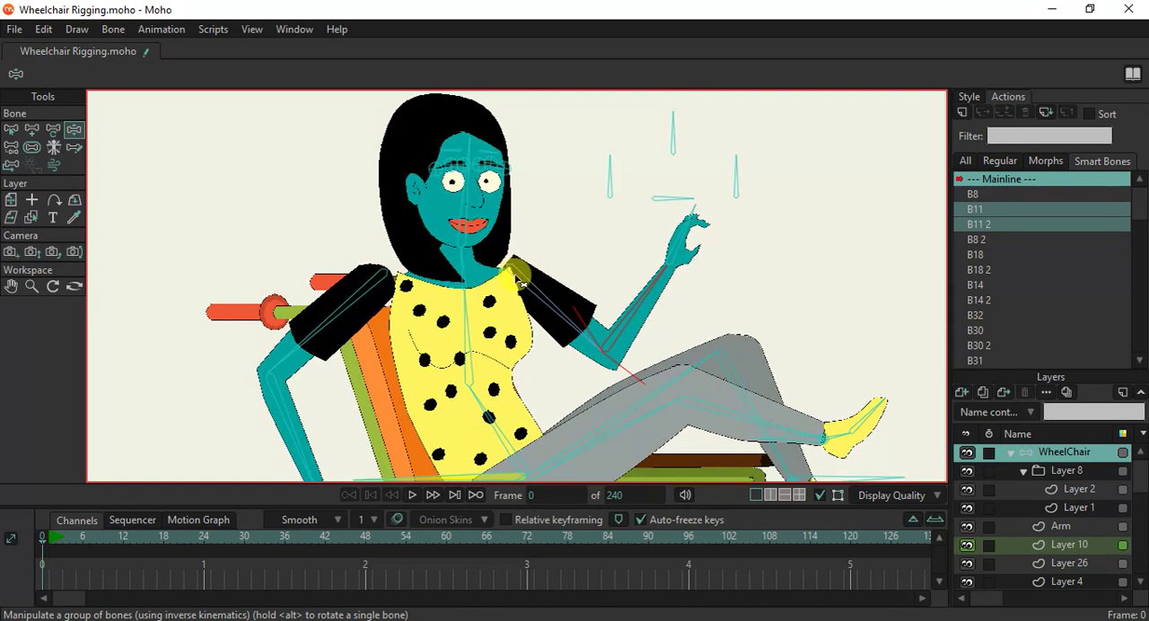
# Test the face controls by tilting the head slightly and half-closing the eyelids with smart bone B32.
pyautogui.moveTo(458, 213); pyautogui.dragTo(496, 216)
pyautogui.moveTo(646, 201); pyautogui.dragTo(525, 208)
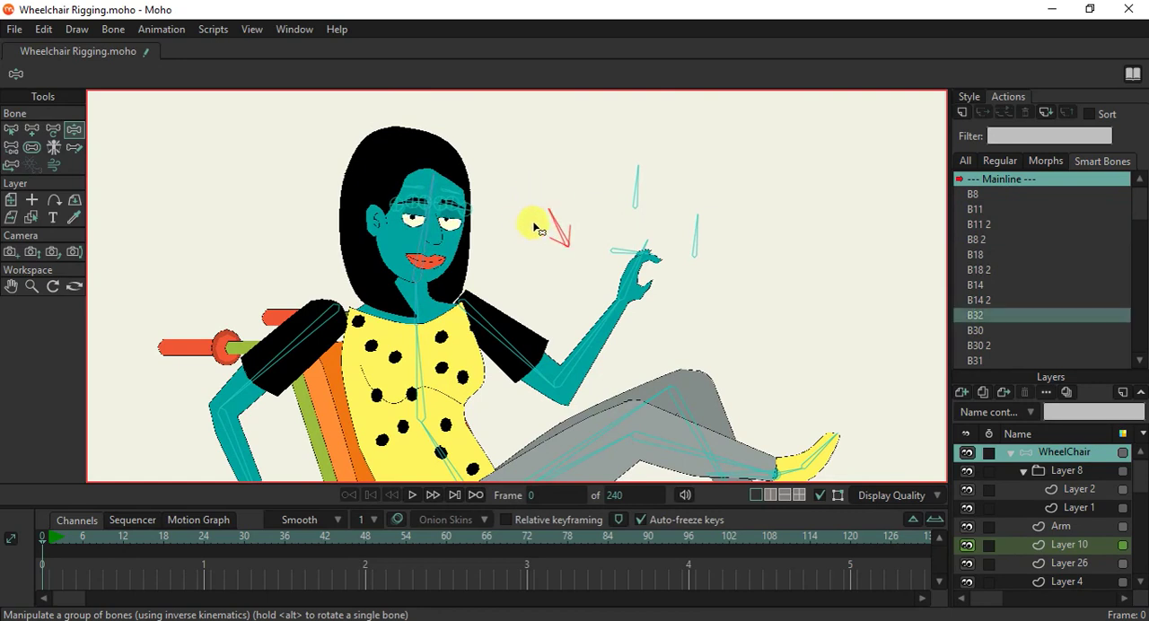
pyautogui.scroll(-4, 533, 223)
pyautogui.moveTo(510, 226); pyautogui.dragTo(500, 194)
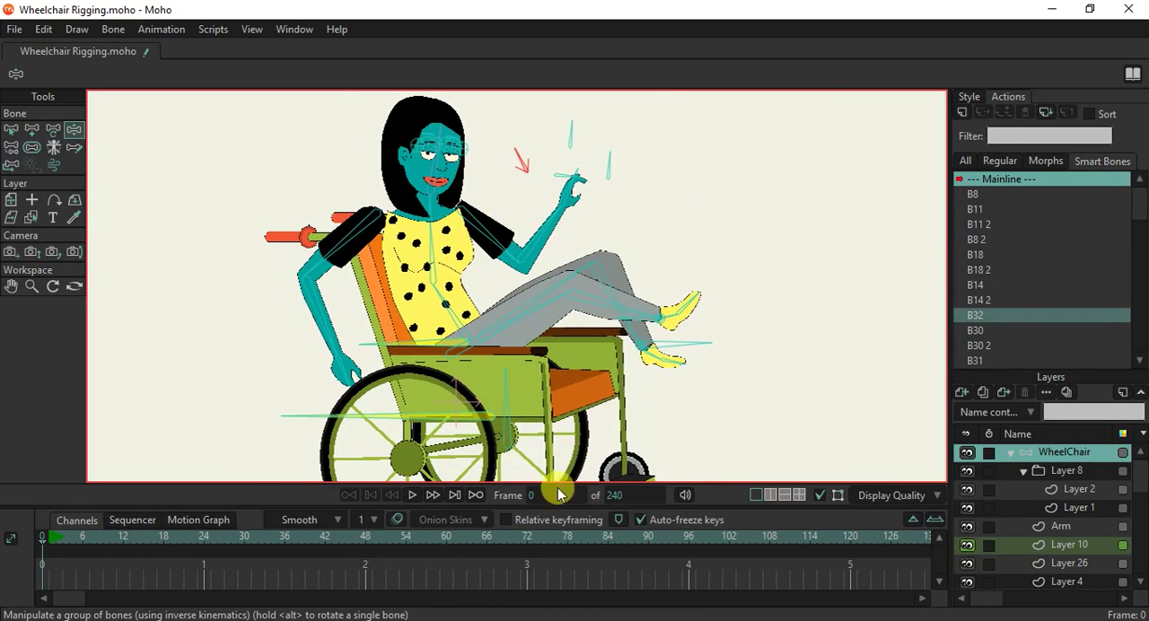
# Enlarge the canvas by shrinking the timeline area, and go to frame 1.
pyautogui.moveTo(554, 550); pyautogui.dragTo(540, 476)
pyautogui.scroll(-4, 527, 448)
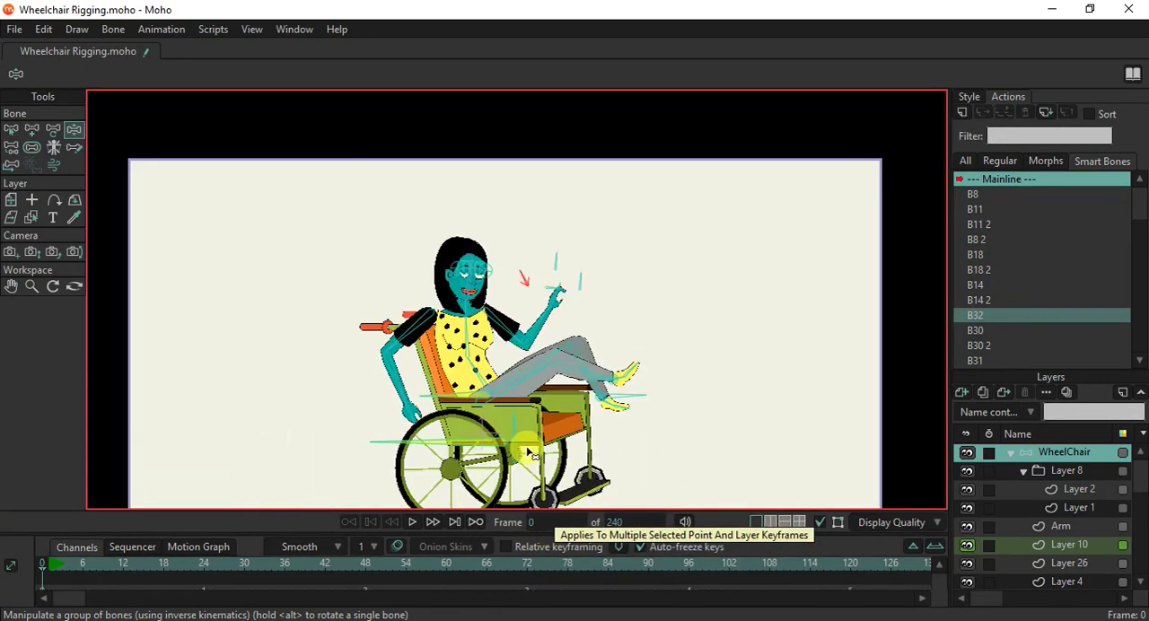
pyautogui.moveTo(513, 424); pyautogui.dragTo(484, 363)
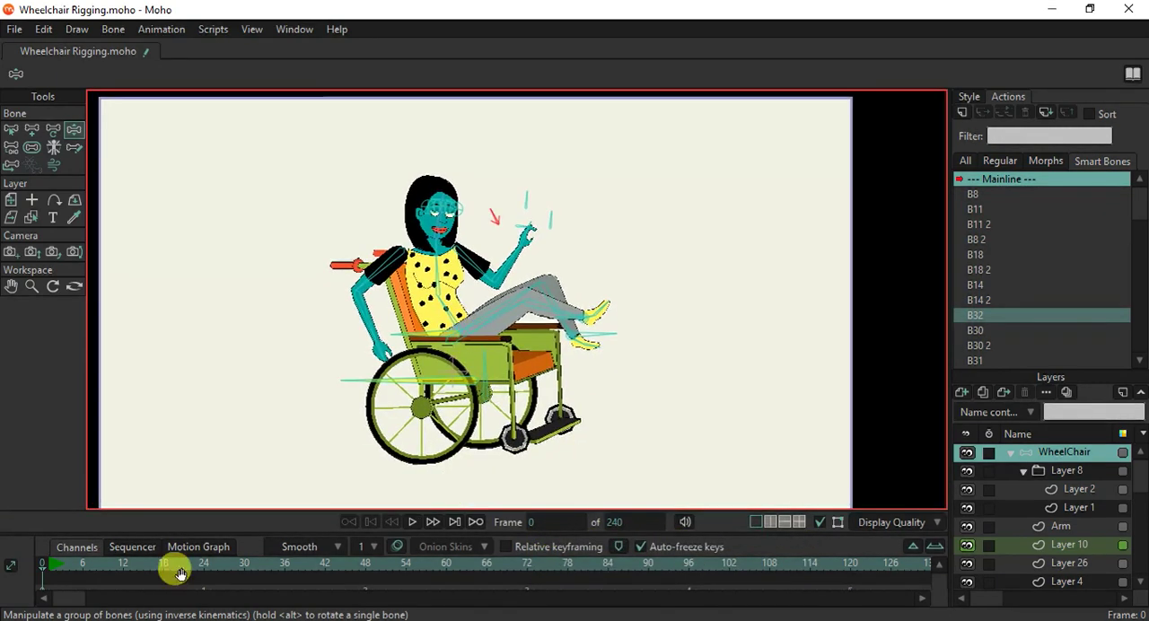
pyautogui.click(48, 568)
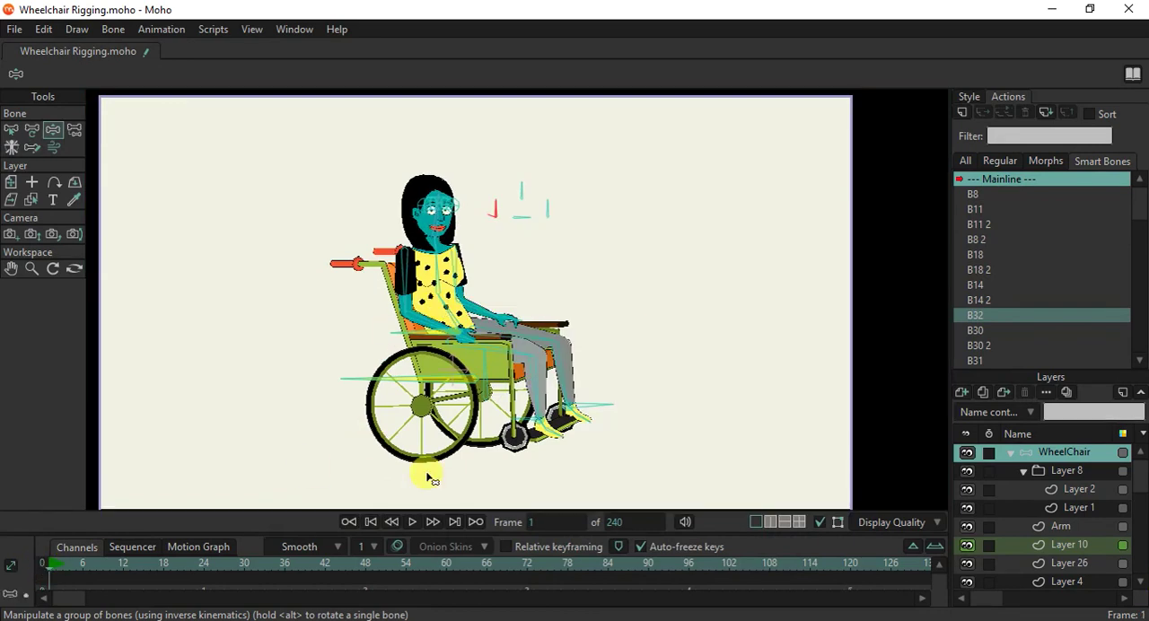
# Pose the near arm at frame 1 with its hand at the mouth, and slightly adjust the far forearm.
pyautogui.scroll(2, 412, 325)
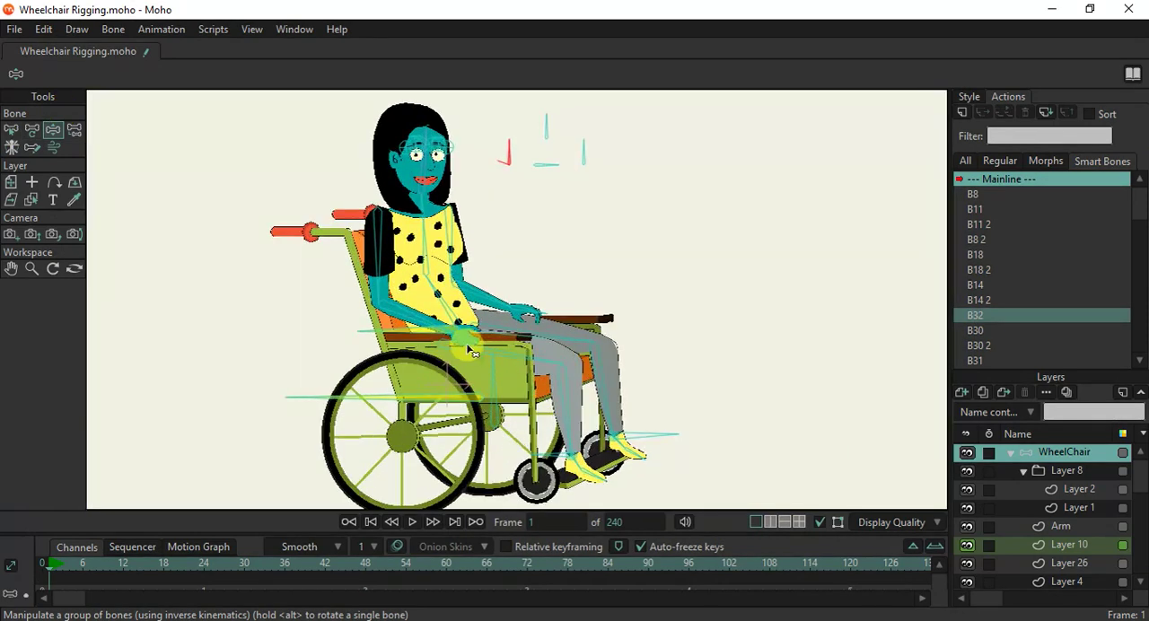
pyautogui.moveTo(411, 324); pyautogui.dragTo(391, 202)
pyautogui.moveTo(491, 305); pyautogui.dragTo(511, 303)
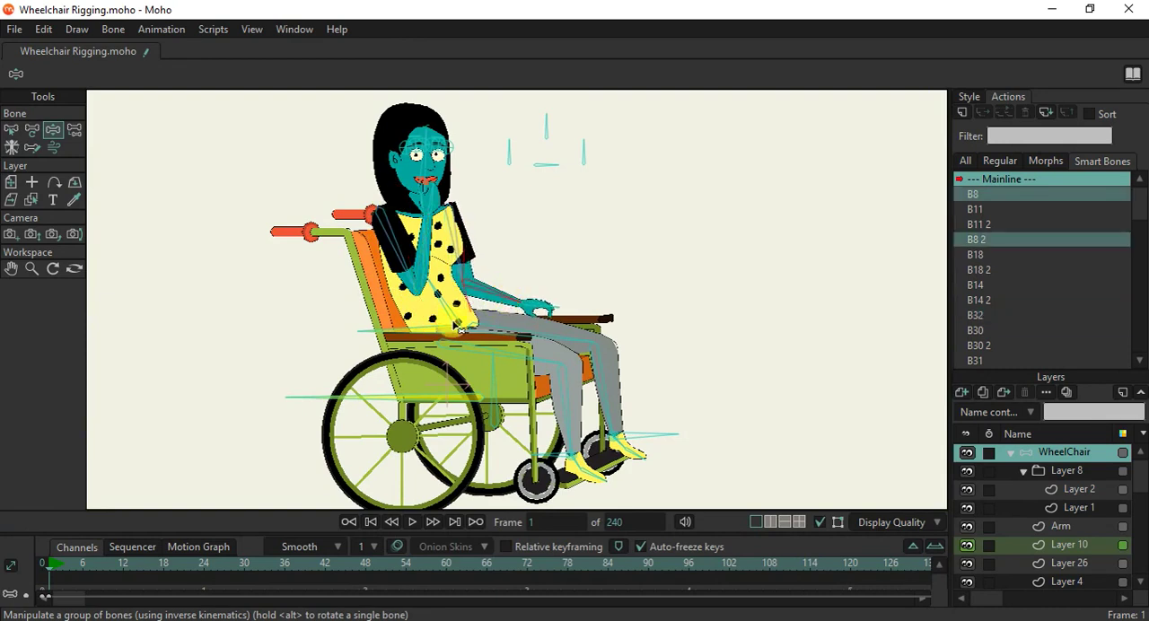
# Try leaning the woman's body back by rotating the hip bone, and undo it.
pyautogui.moveTo(453, 334); pyautogui.dragTo(459, 341)
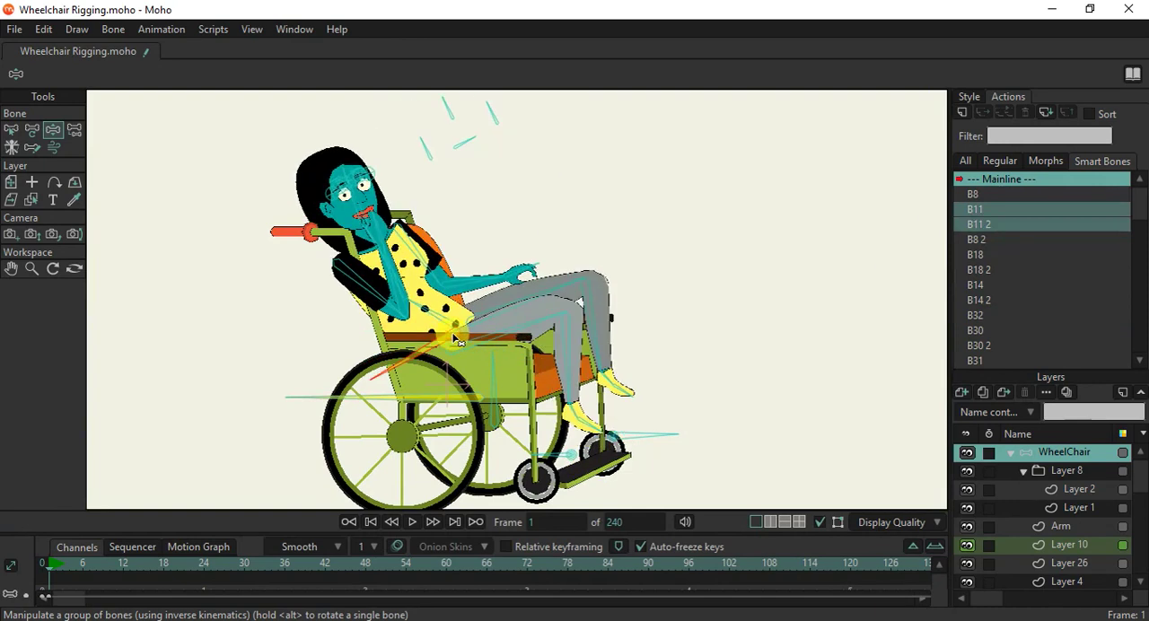
pyautogui.click(267, 268)
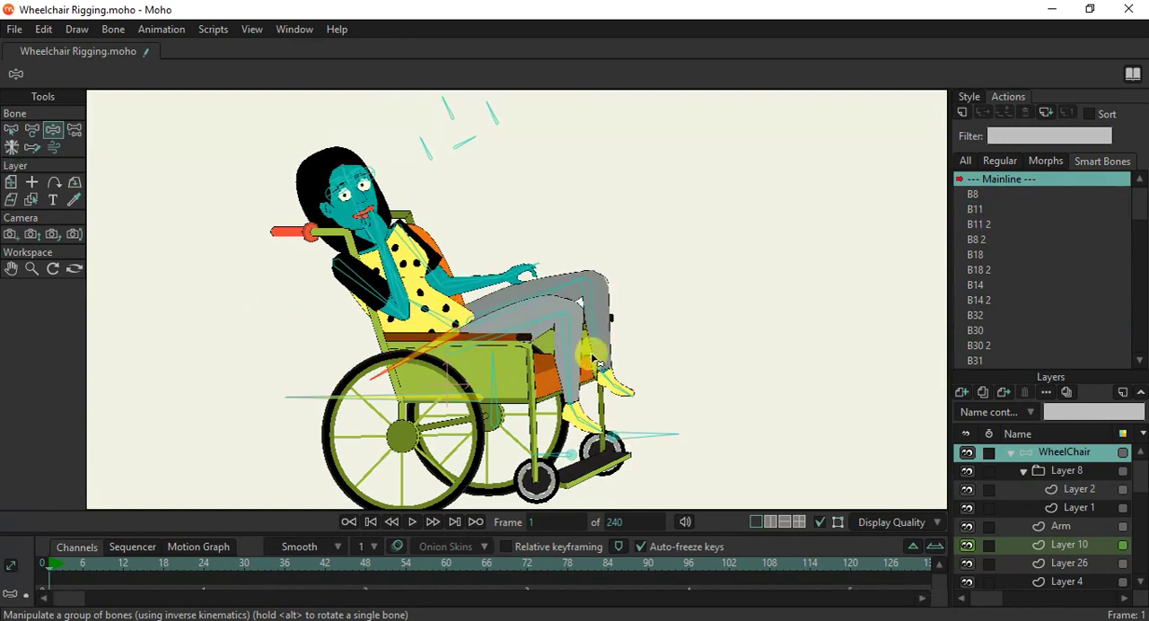
pyautogui.hotkey('ctrl', 'z')
pyautogui.click(32, 130)
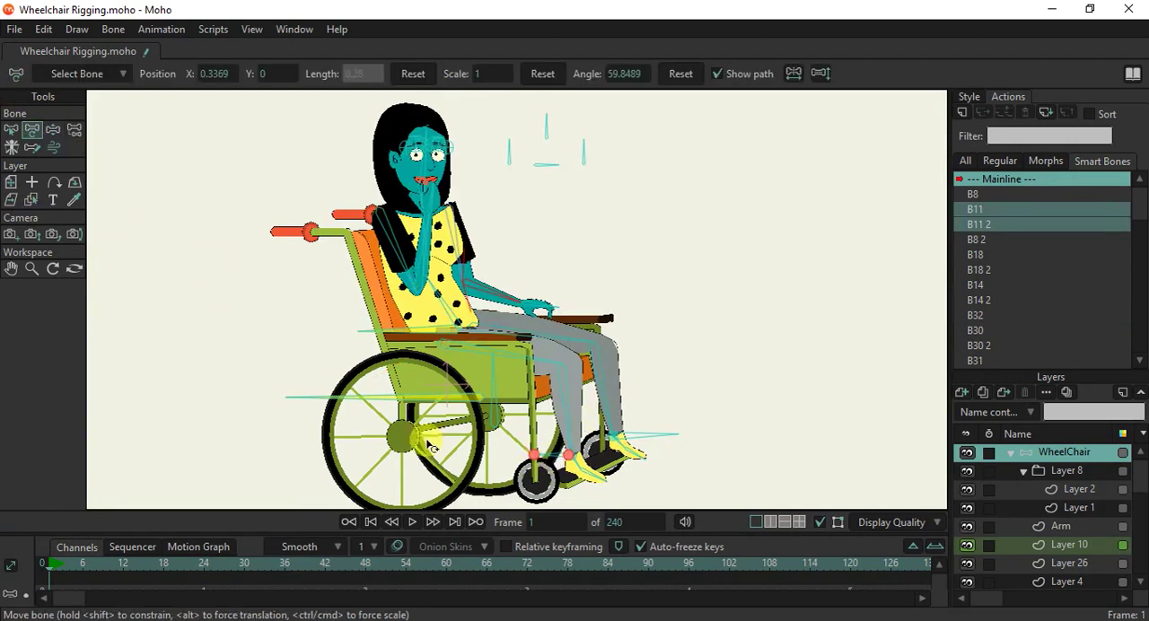
# Pose the legs at frame 1 with the near leg crossed over the other and the far foot drawn back.
pyautogui.click(53, 129)
pyautogui.scroll(2, 549, 462)
pyautogui.moveTo(550, 463); pyautogui.dragTo(654, 299)
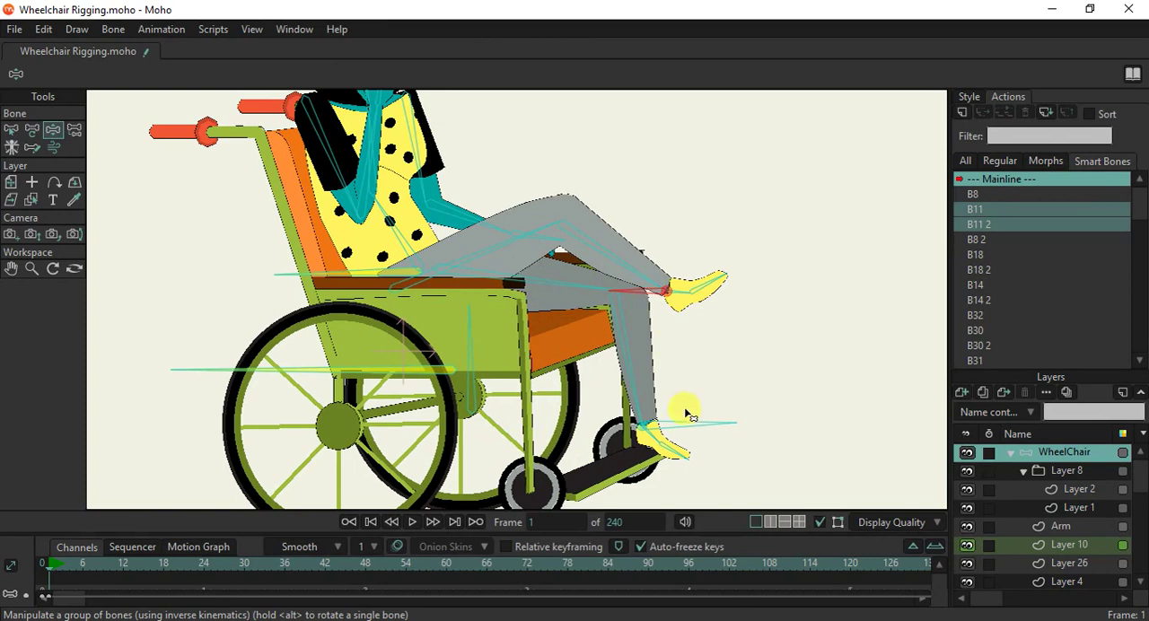
pyautogui.moveTo(671, 434); pyautogui.dragTo(613, 432)
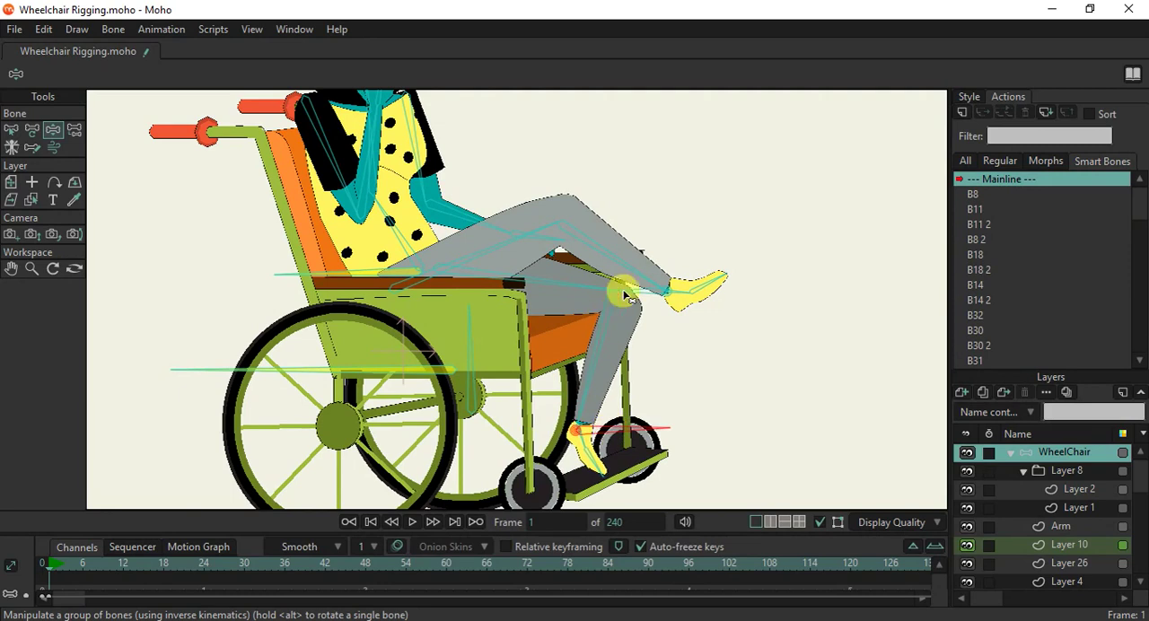
pyautogui.moveTo(658, 306); pyautogui.dragTo(661, 304)
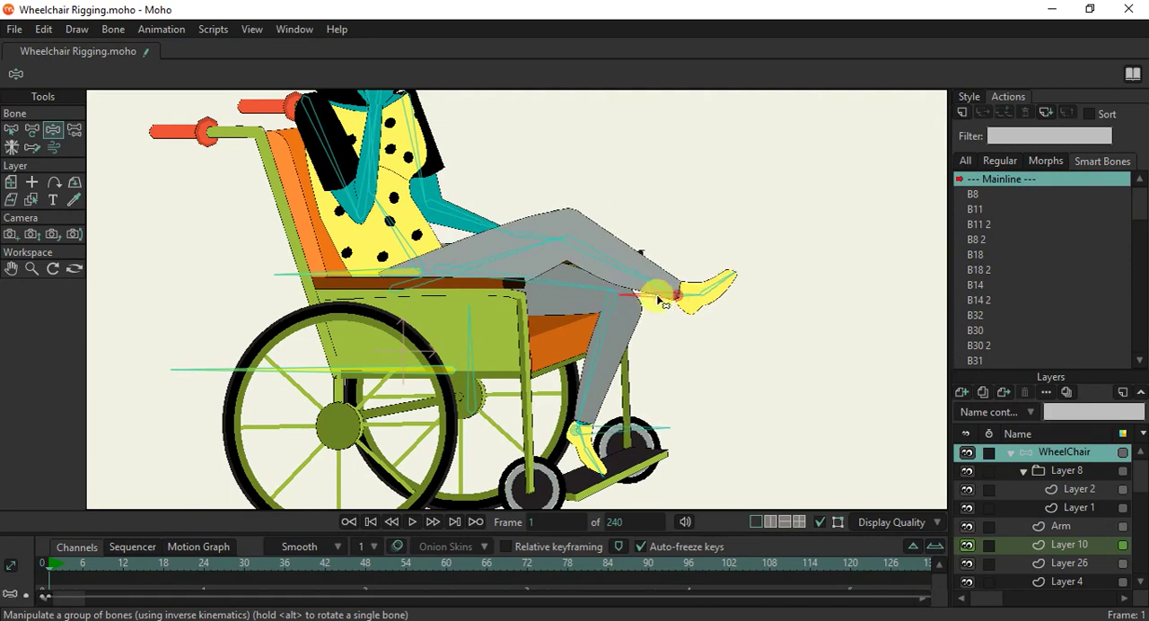
# Raise the far forearm at frame 1 so its hand rests on the crossed knee.
pyautogui.scroll(-3, 661, 339)
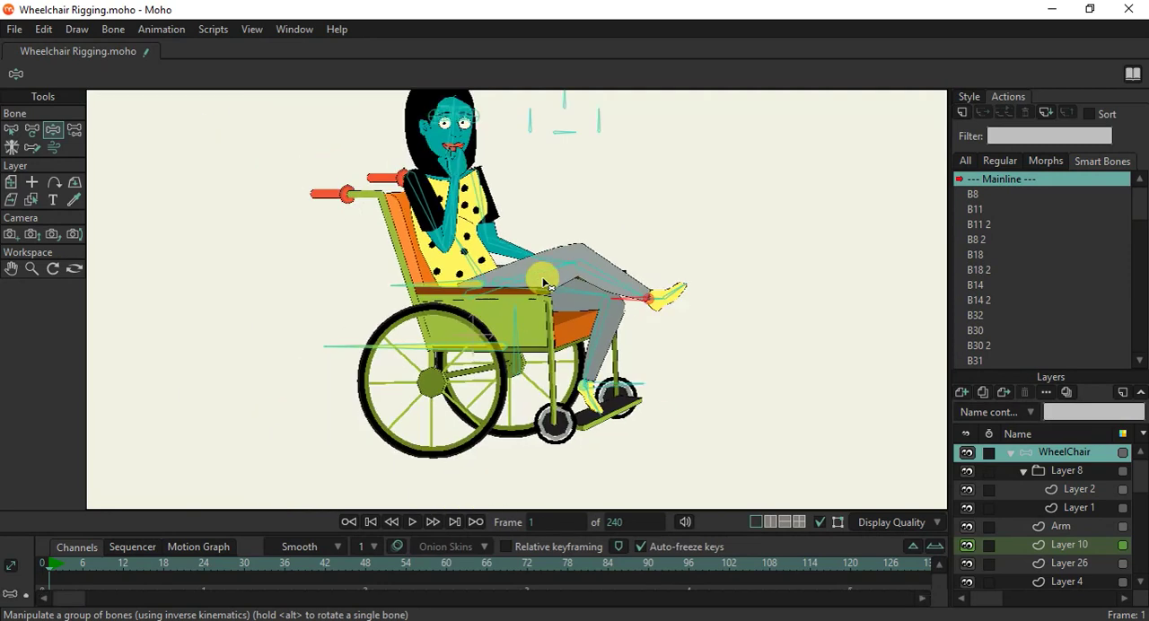
pyautogui.scroll(4, 509, 260)
pyautogui.moveTo(532, 254); pyautogui.dragTo(532, 238)
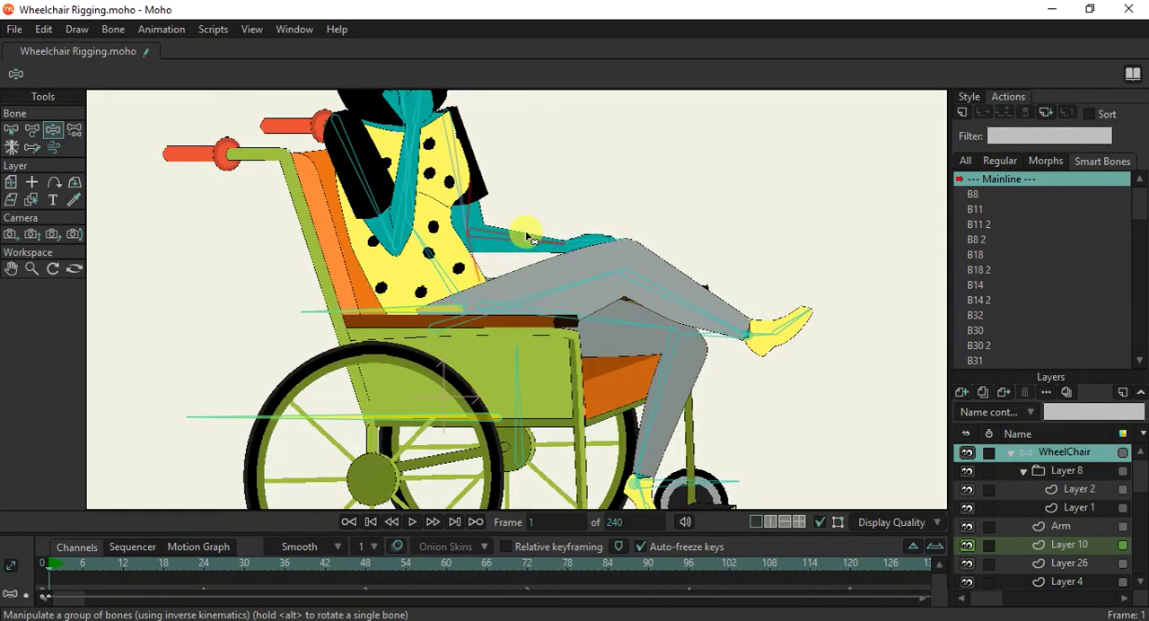
# Test the uppermost face control bone beside the head by tilting it, and return it to upright.
pyautogui.scroll(-3, 531, 238)
pyautogui.scroll(3, 530, 117)
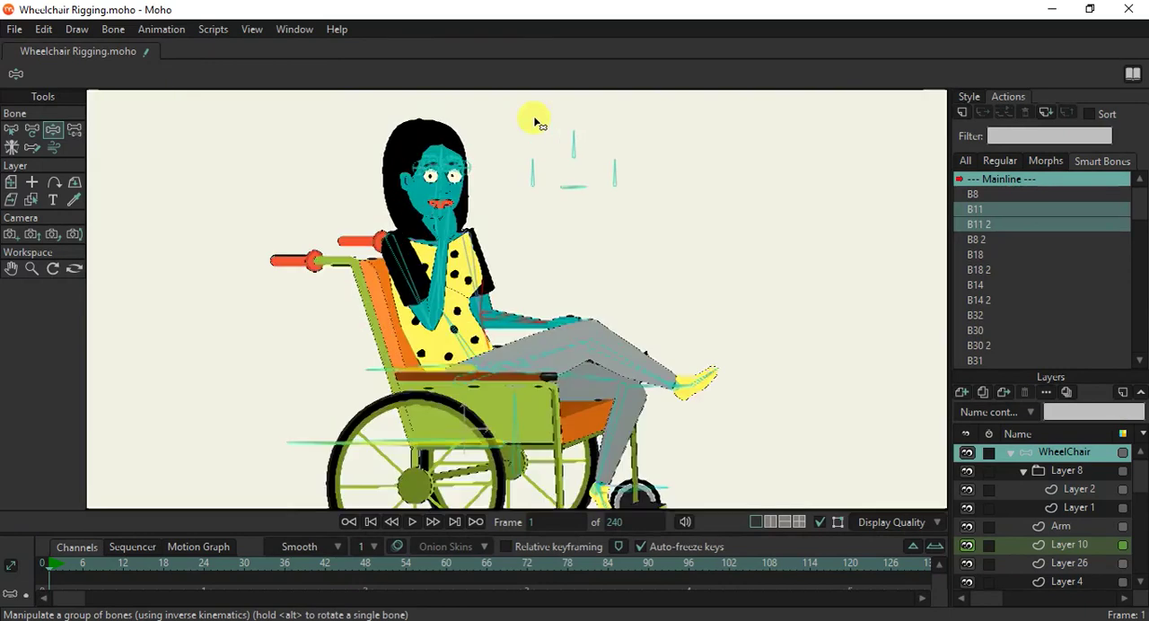
pyautogui.scroll(-1, 574, 216)
pyautogui.scroll(2, 601, 241)
pyautogui.moveTo(628, 211); pyautogui.dragTo(602, 206)
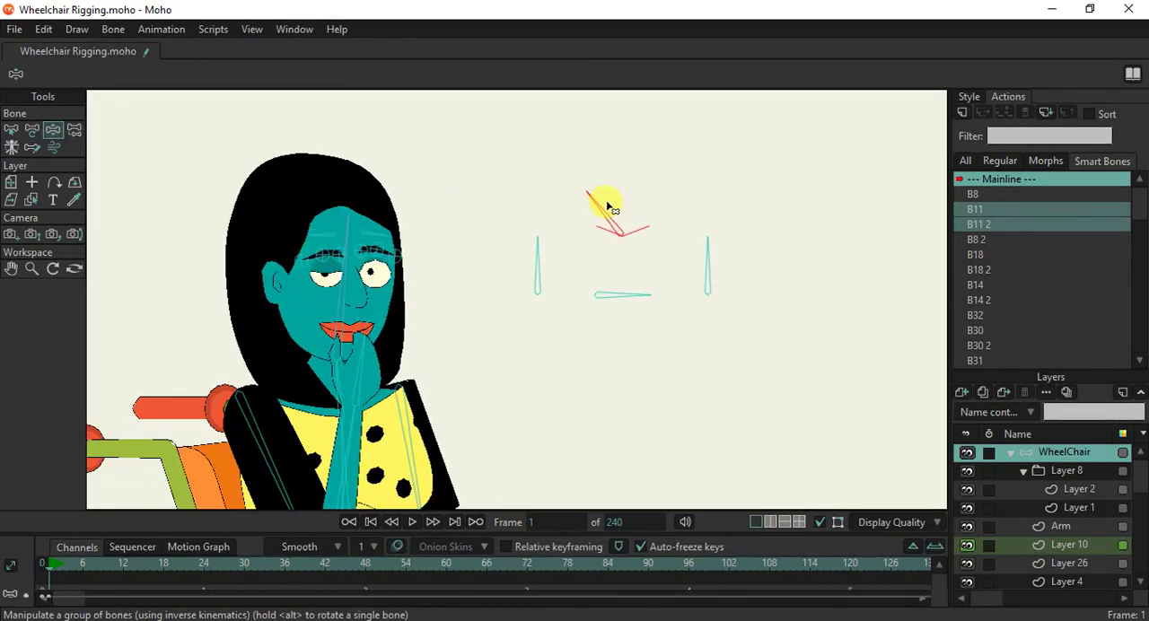
pyautogui.moveTo(610, 208); pyautogui.dragTo(631, 174)
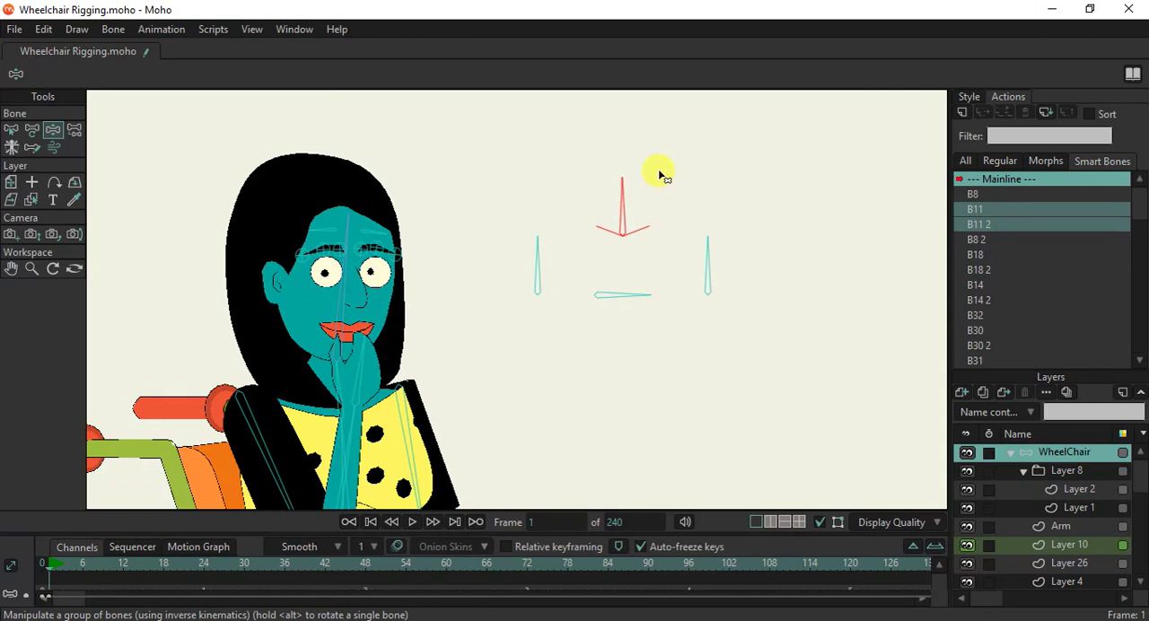
# Shift the woman's gaze and half-close both eyes at frame 1 by tilting the other three face control bones.
pyautogui.moveTo(741, 267); pyautogui.dragTo(745, 266)
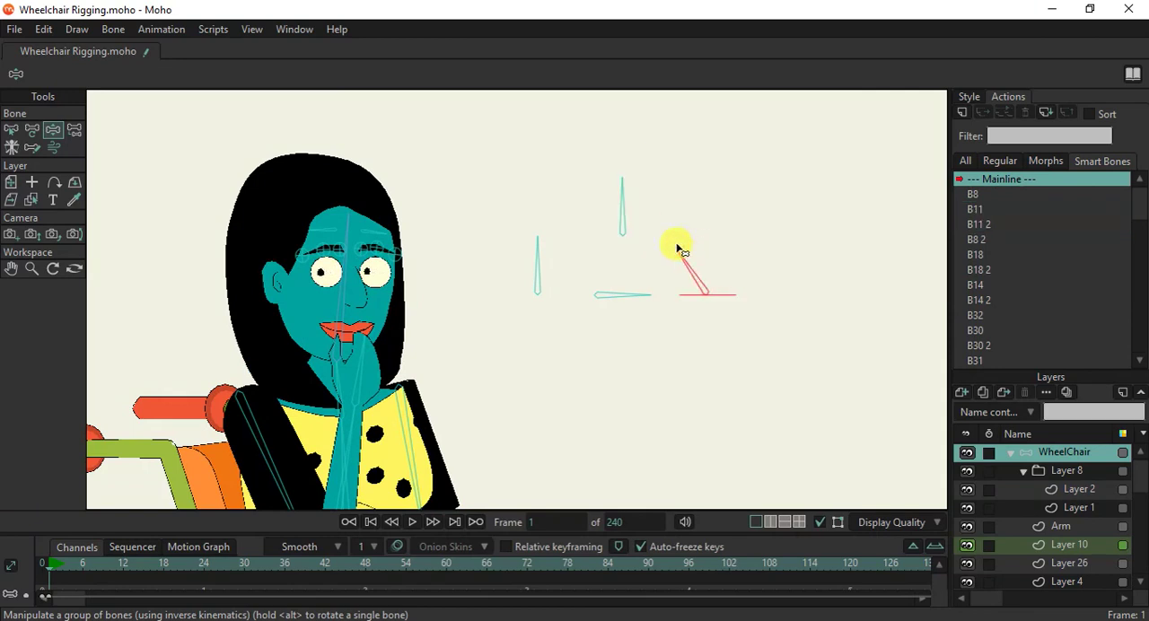
pyautogui.click(645, 302)
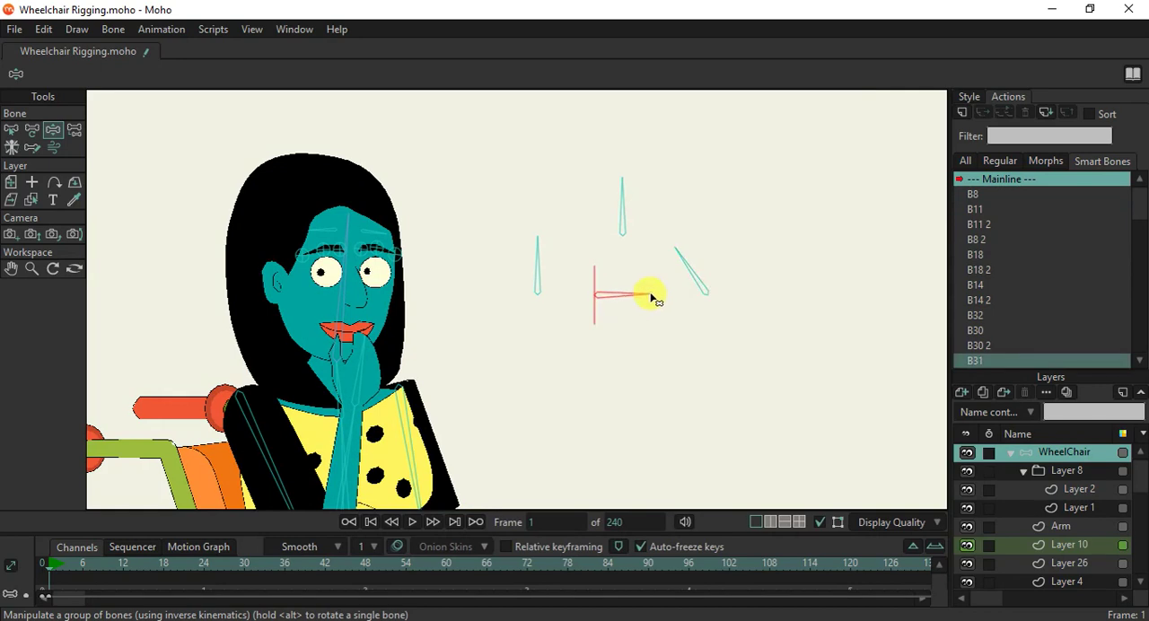
pyautogui.click(531, 252)
pyautogui.moveTo(539, 254); pyautogui.dragTo(533, 250)
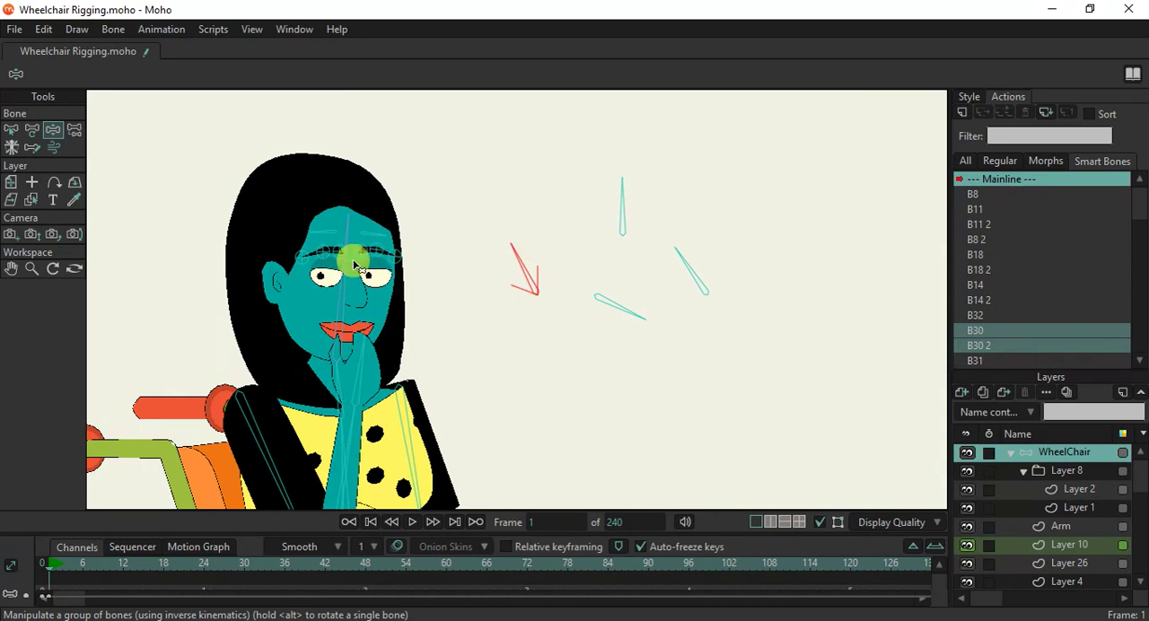
# Raise the inner ends of both eyebrows at frame 1 to give the woman a worried look.
pyautogui.scroll(2, 355, 265)
pyautogui.click(32, 128)
pyautogui.click(321, 249)
pyautogui.scroll(2, 328, 255)
pyautogui.scroll(2, 325, 257)
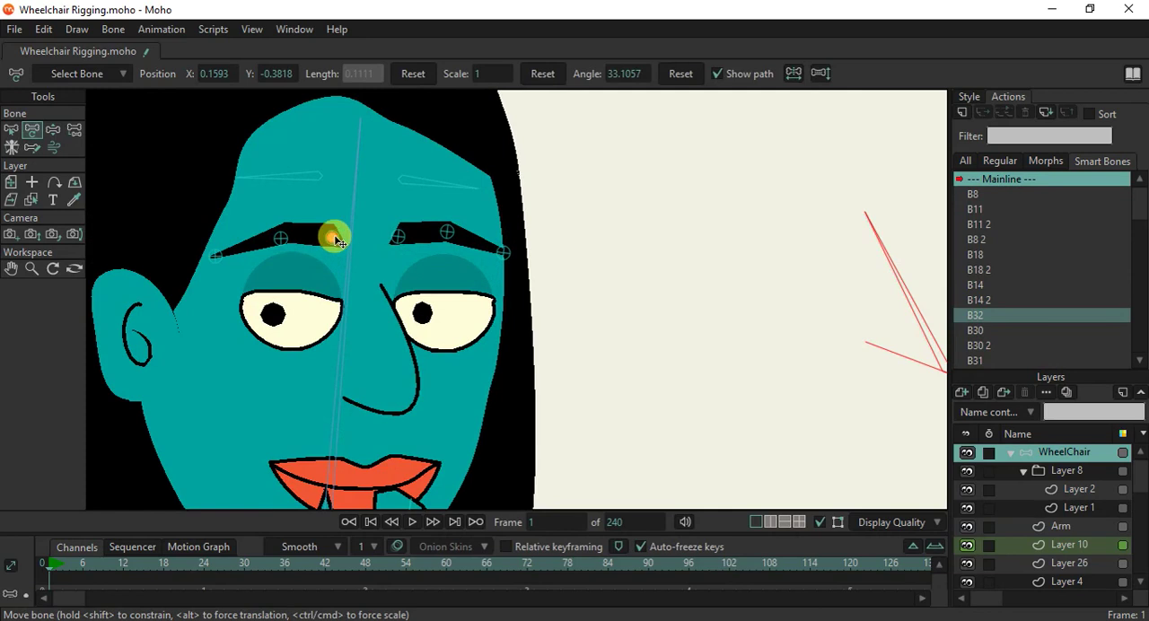
pyautogui.moveTo(335, 235); pyautogui.dragTo(336, 223)
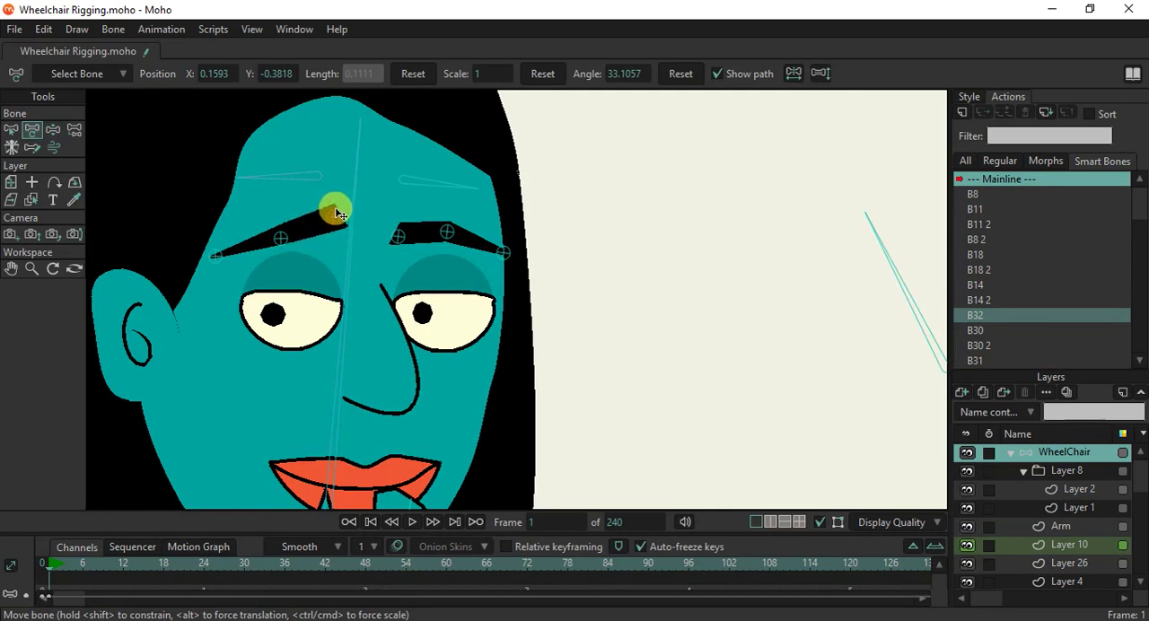
pyautogui.moveTo(395, 231); pyautogui.dragTo(403, 195)
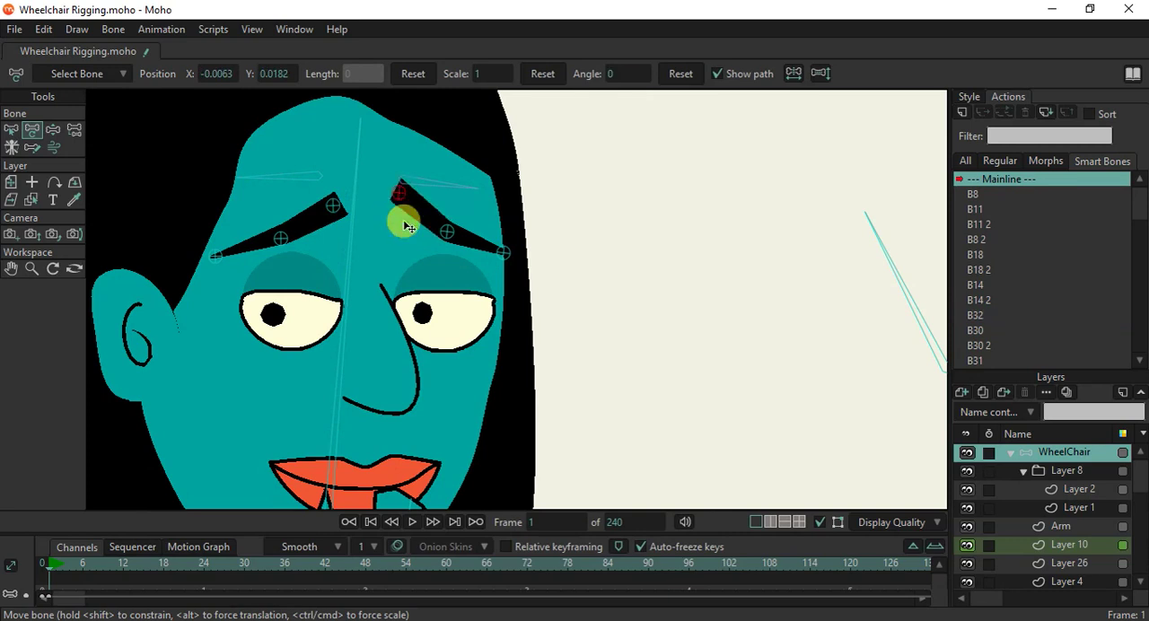
# Refine the eyebrow shape by slightly shifting the inner end of the near brow and the outer end of the far brow.
pyautogui.scroll(-4, 413, 269)
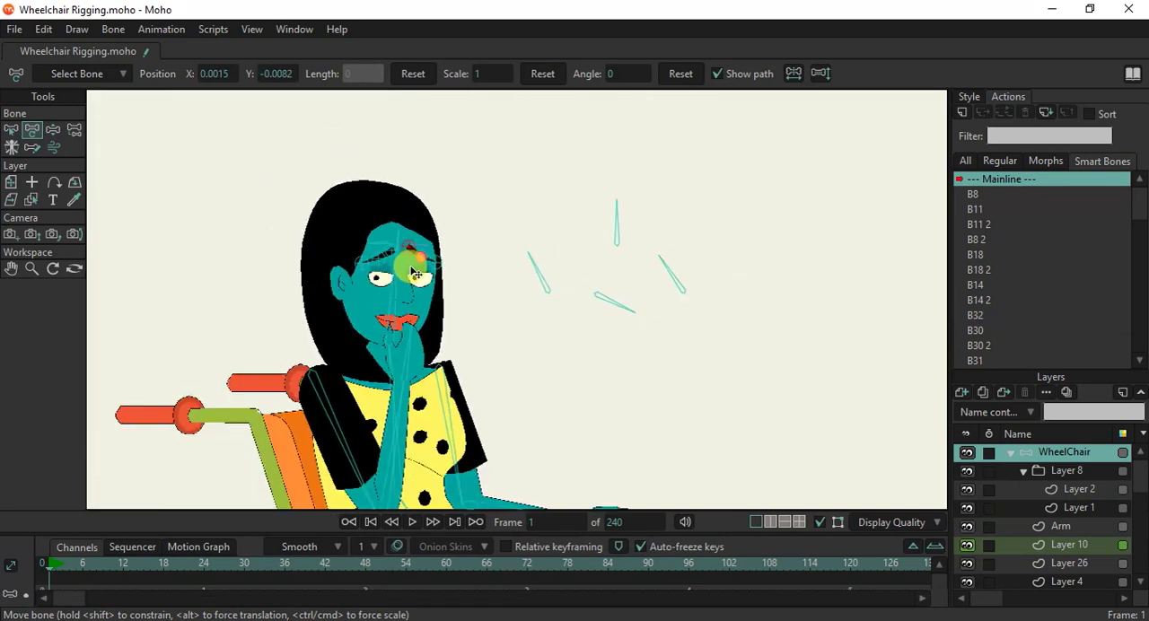
pyautogui.scroll(1, 402, 320)
pyautogui.scroll(2, 368, 208)
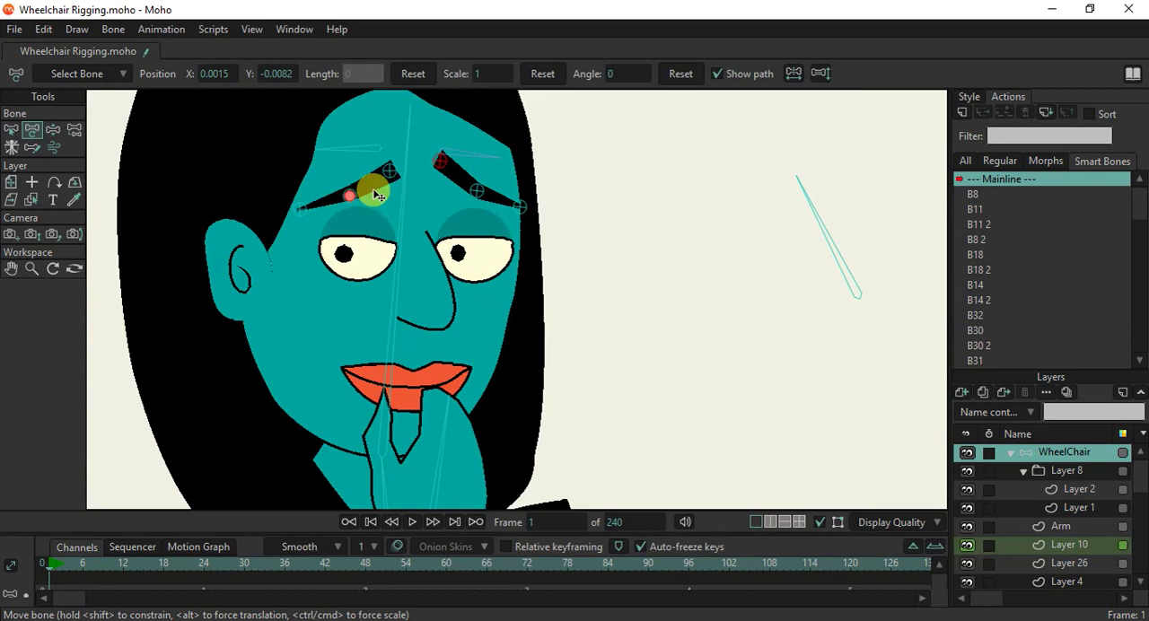
pyautogui.click(529, 205)
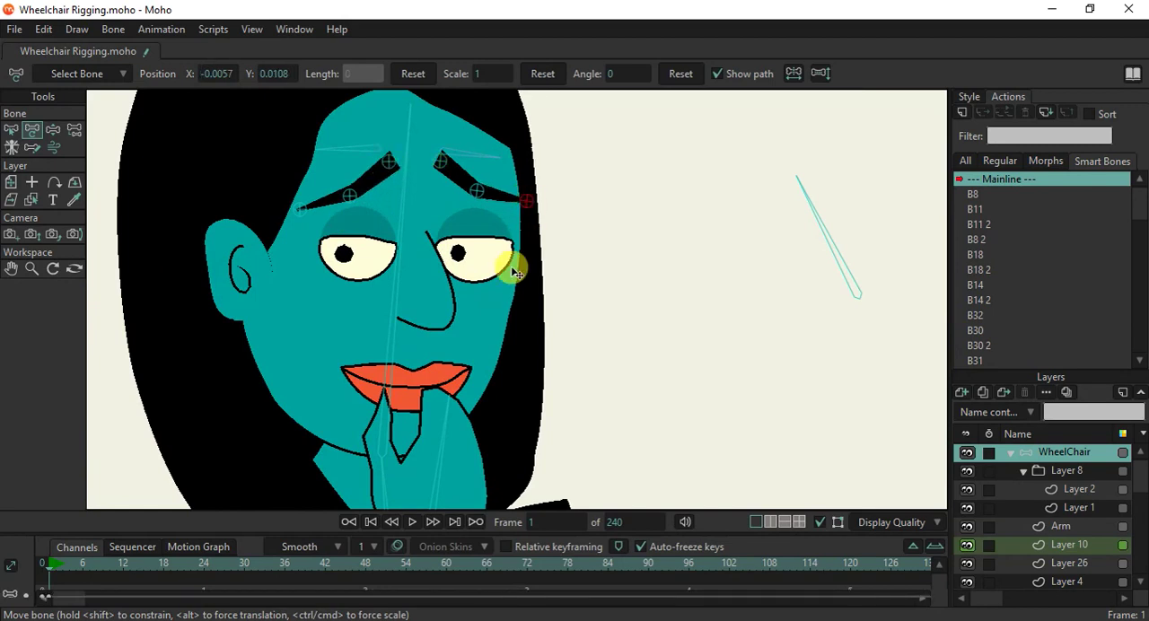
pyautogui.scroll(-3, 515, 272)
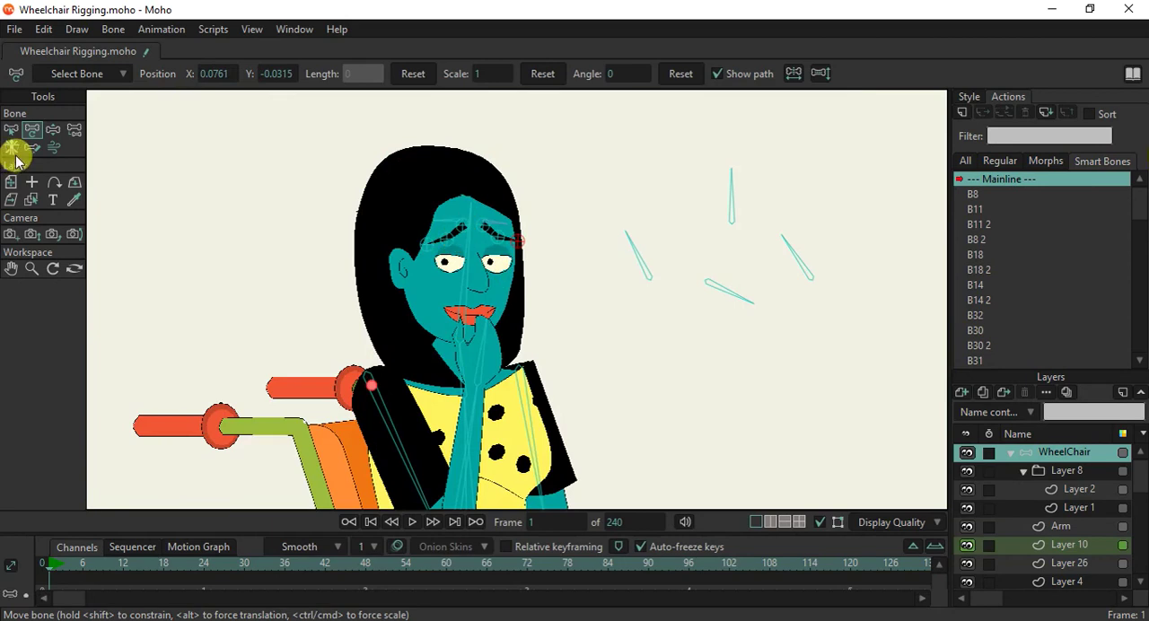
# Select the bones around the woman's head and face, including the eyebrow bones, and colour them Green.
pyautogui.click(16, 133)
pyautogui.moveTo(348, 165); pyautogui.dragTo(527, 352)
pyautogui.click(620, 81)
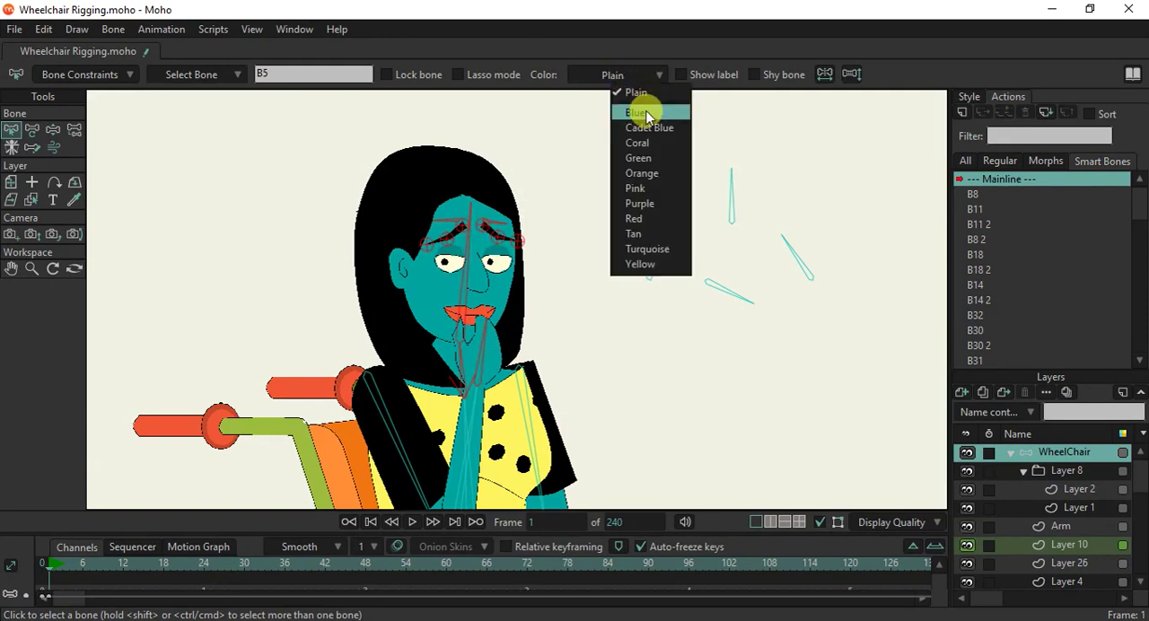
pyautogui.click(640, 160)
pyautogui.click(546, 188)
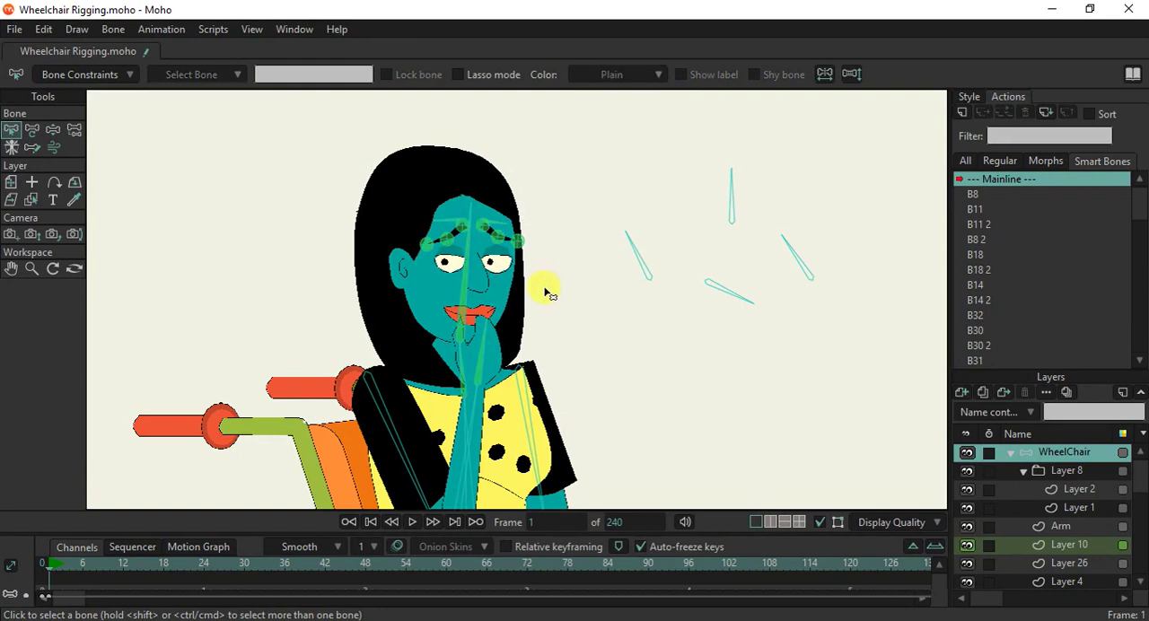
# Select the woman's torso and arm bones and set their colour to Green.
pyautogui.scroll(-1, 545, 290)
pyautogui.moveTo(516, 179); pyautogui.dragTo(471, 8)
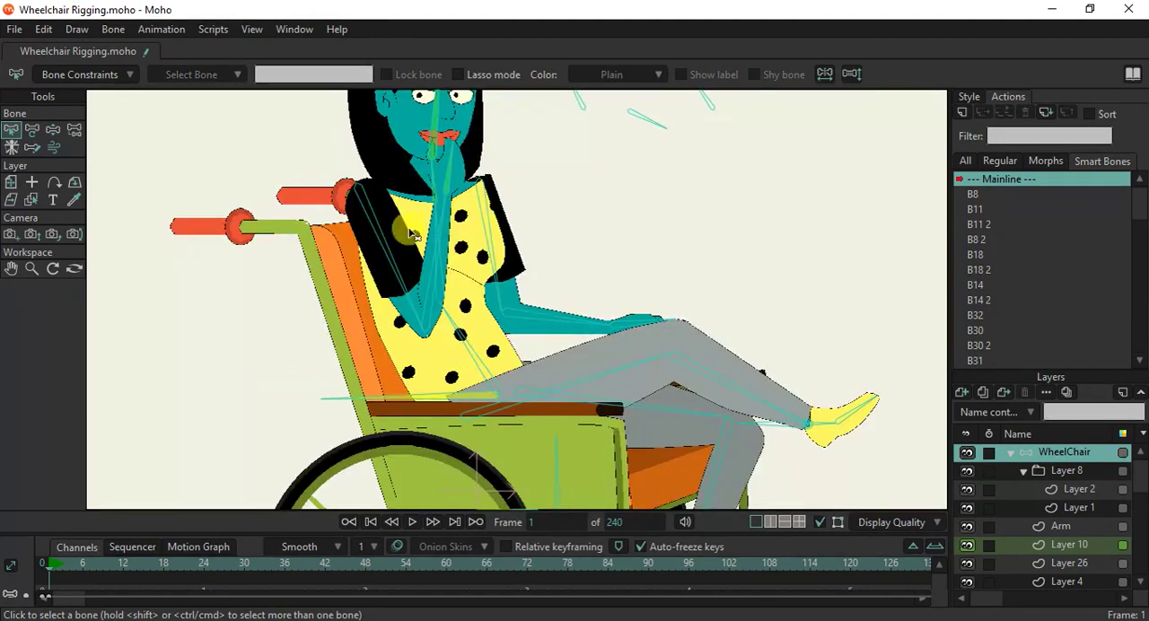
pyautogui.click(306, 204)
pyautogui.scroll(-1, 306, 208)
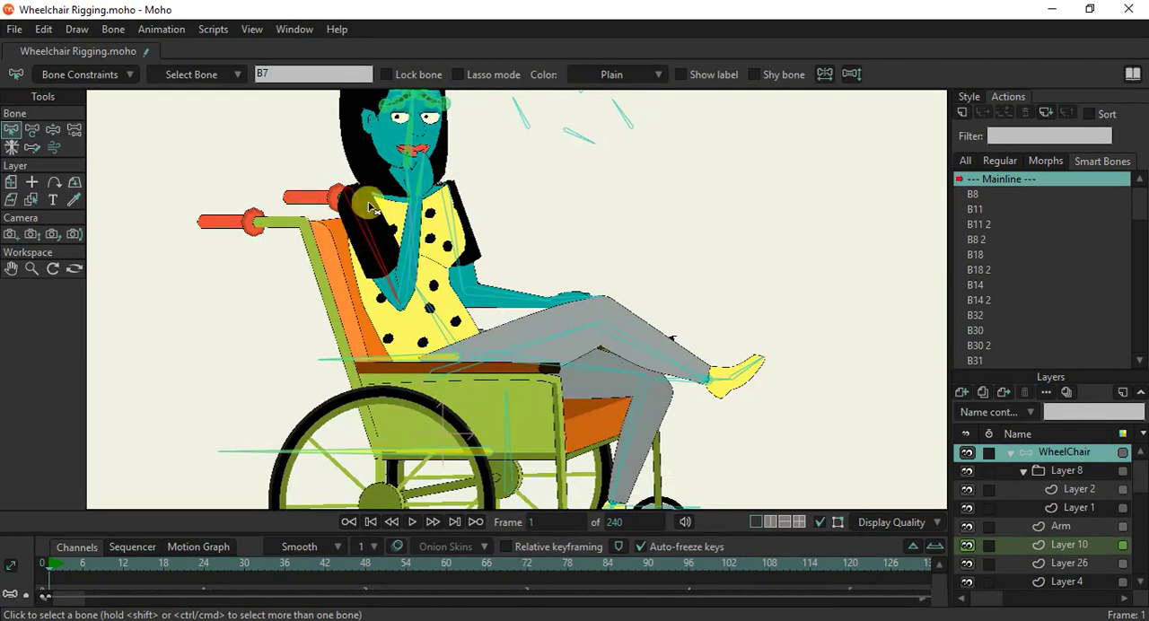
pyautogui.moveTo(515, 229); pyautogui.dragTo(392, 312)
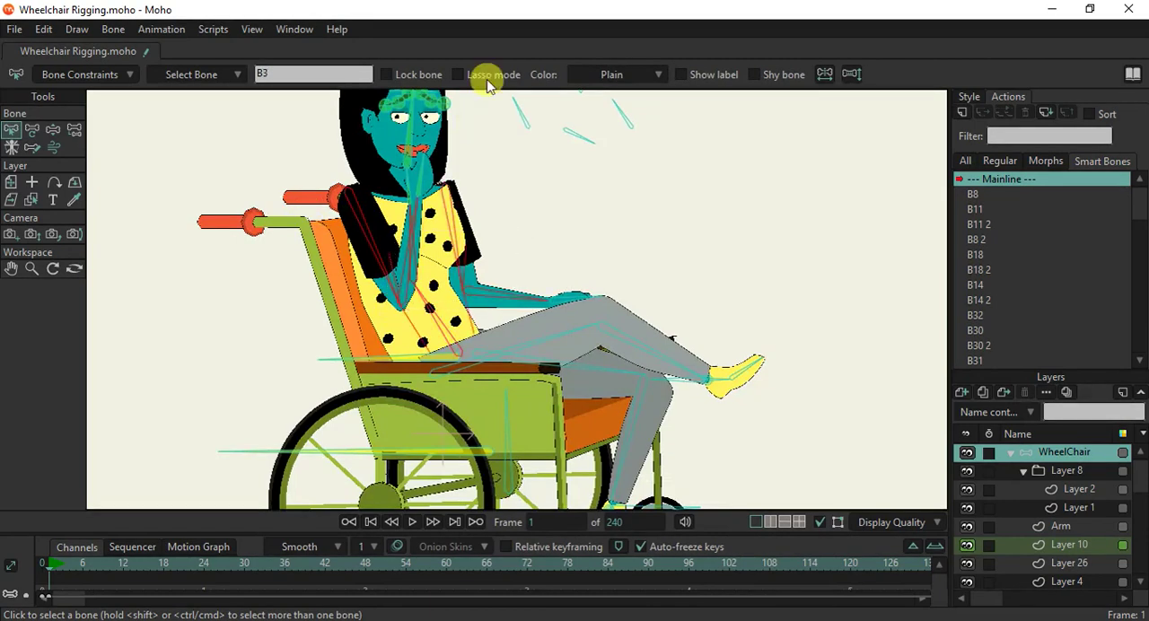
pyautogui.click(597, 74)
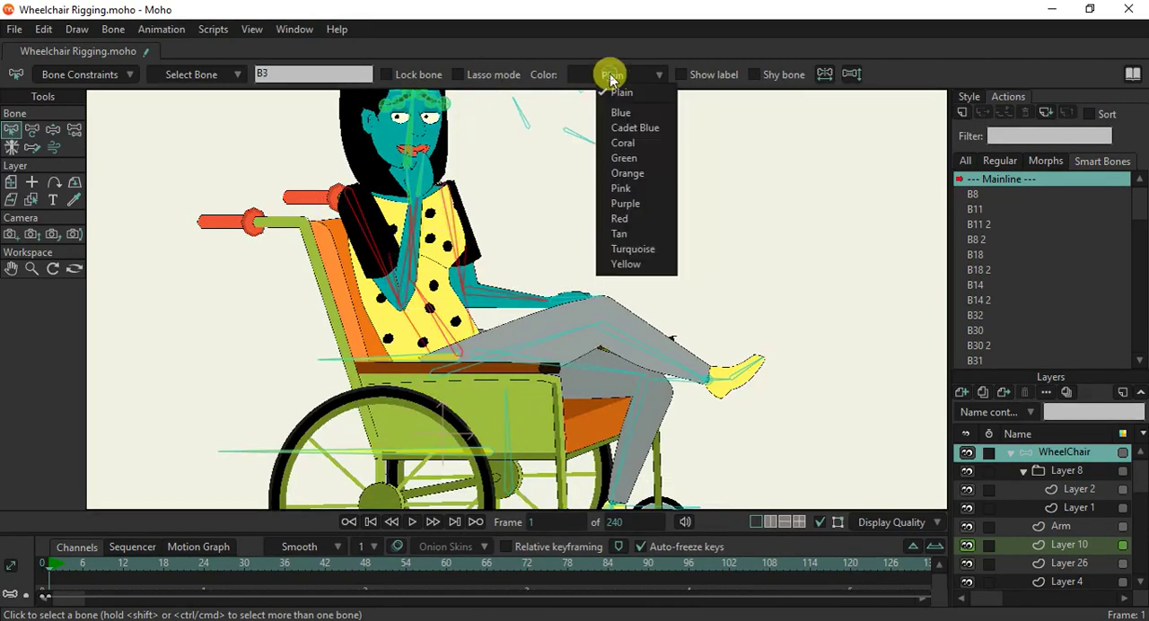
pyautogui.click(626, 159)
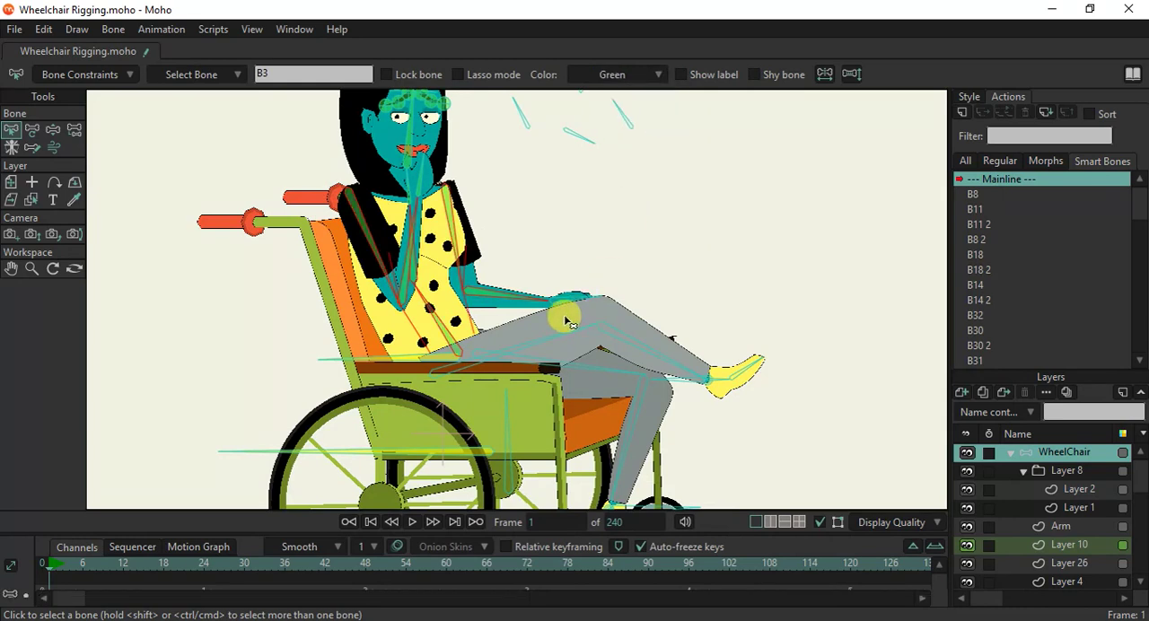
# Select the bones of both legs and set their colour to Green.
pyautogui.moveTo(530, 321); pyautogui.dragTo(689, 430)
pyautogui.click(597, 74)
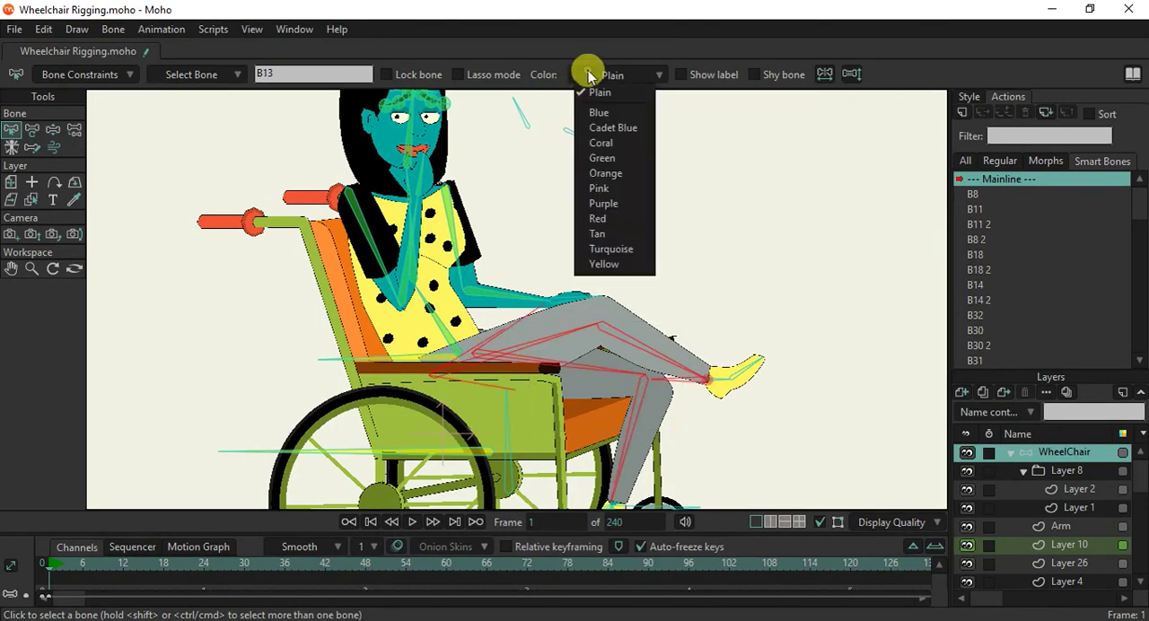
pyautogui.click(599, 158)
pyautogui.click(653, 220)
pyautogui.scroll(-3, 616, 277)
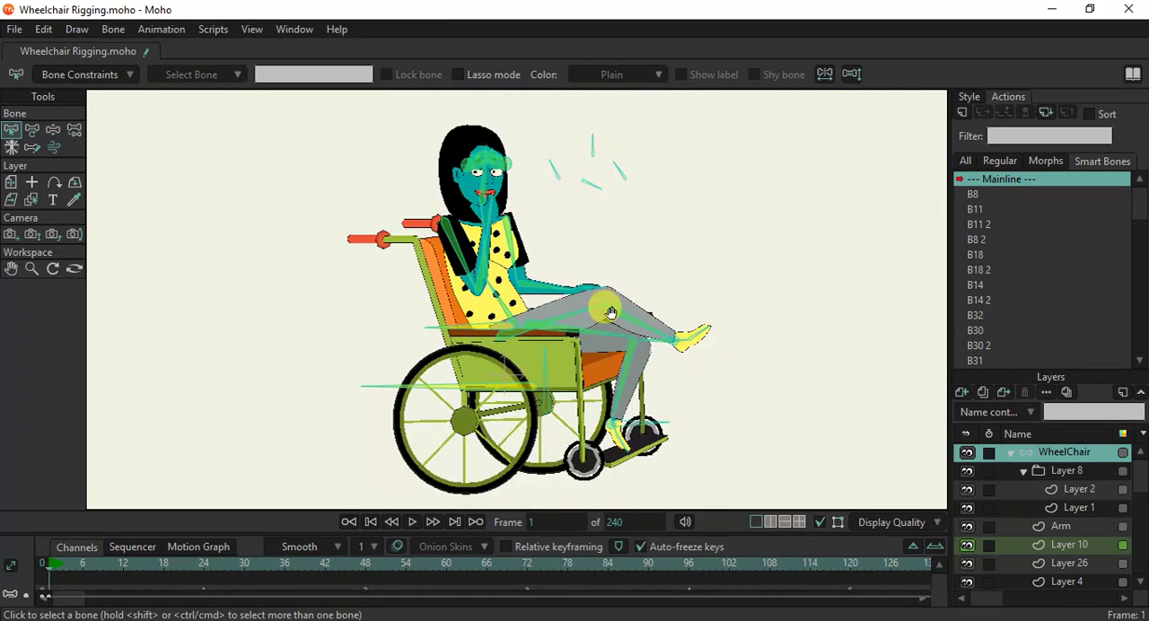
pyautogui.scroll(1, 550, 329)
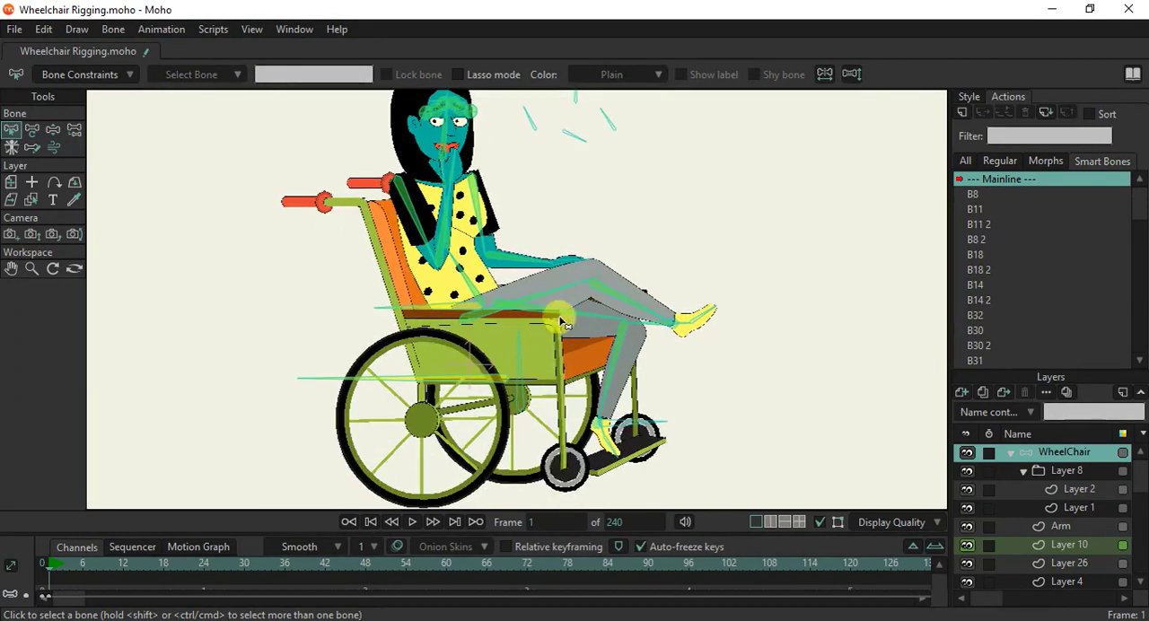
# Set the colour of the vertical wheel bone B21 to Red and deselect it.
pyautogui.click(521, 386)
pyautogui.click(606, 77)
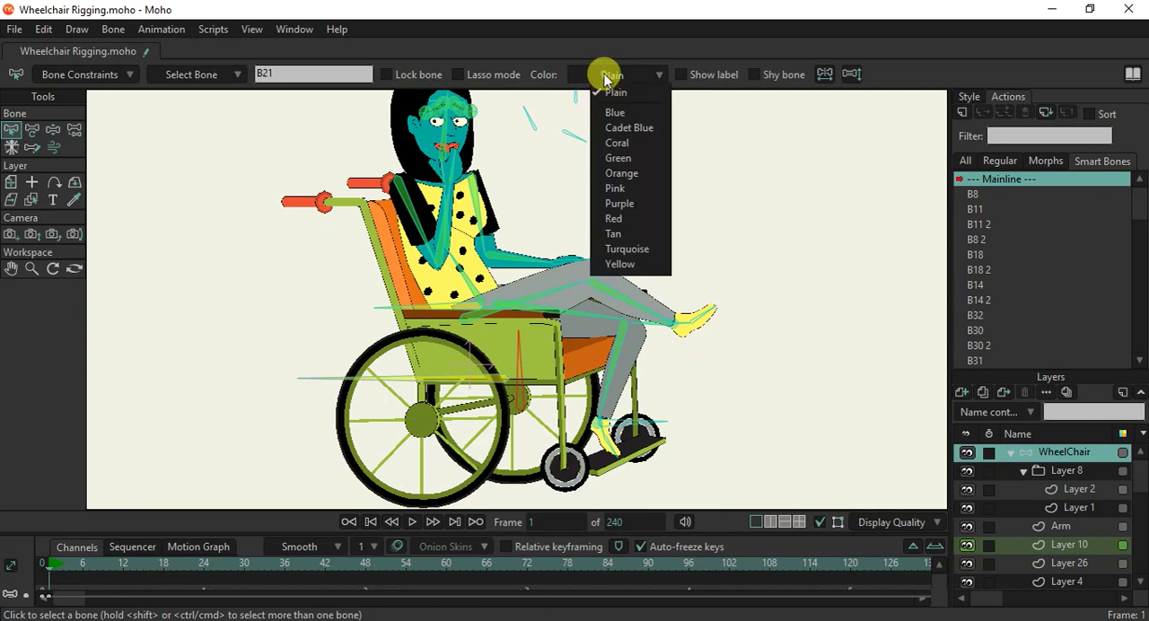
pyautogui.click(610, 219)
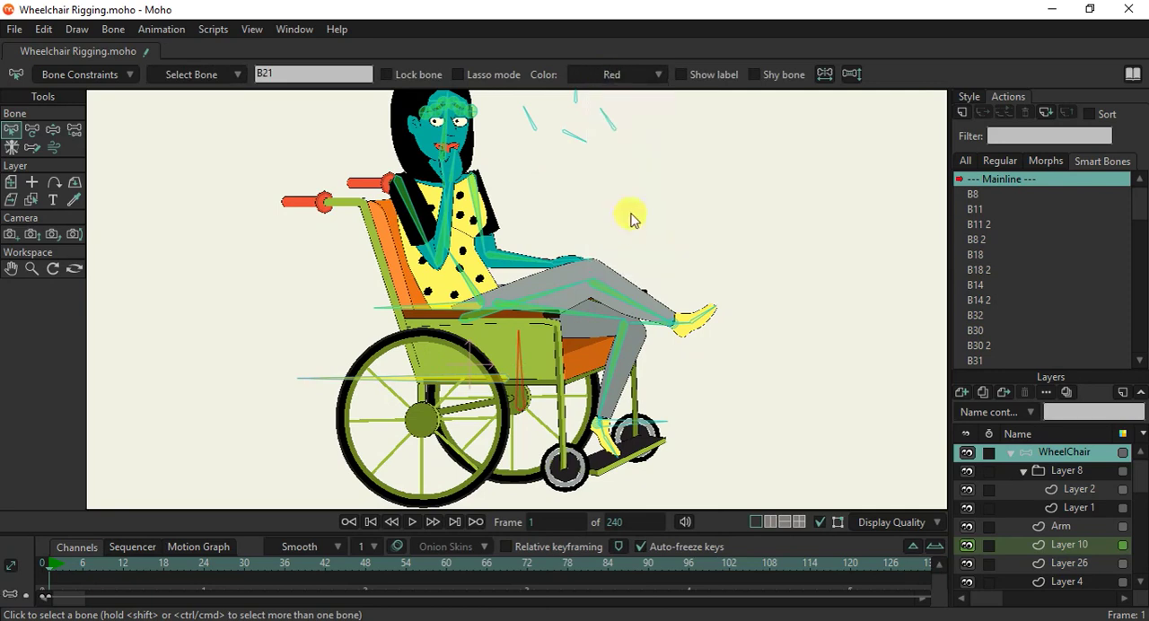
pyautogui.click(630, 216)
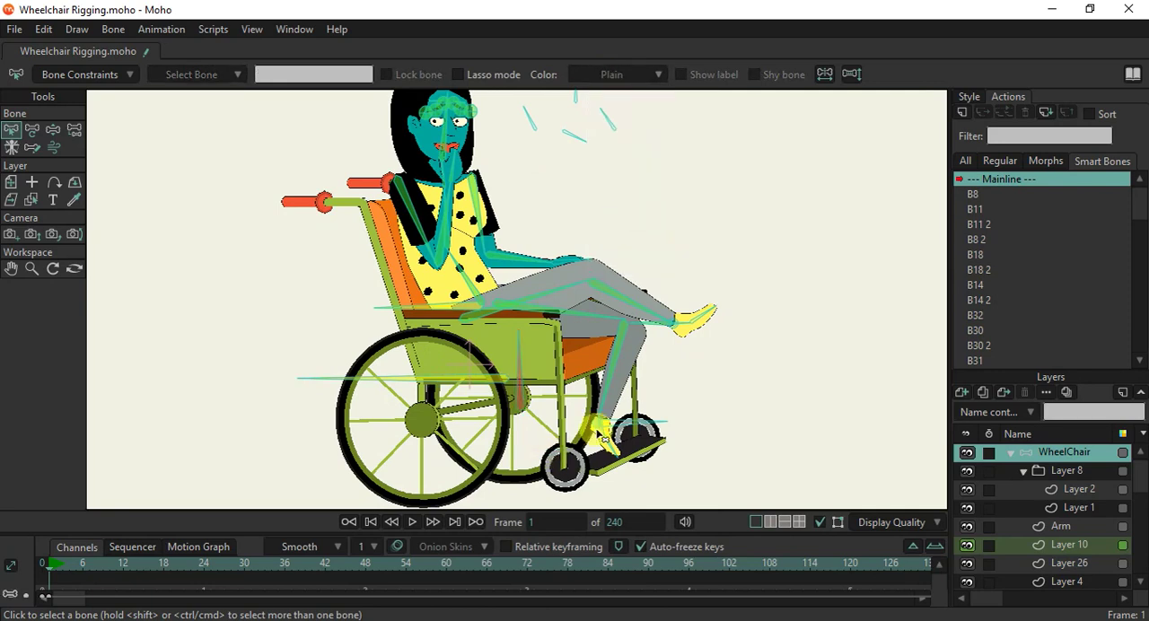
# Render a preview of frame 1, inspect the posed character up close, and close the preview.
pyautogui.scroll(-1, 600, 437)
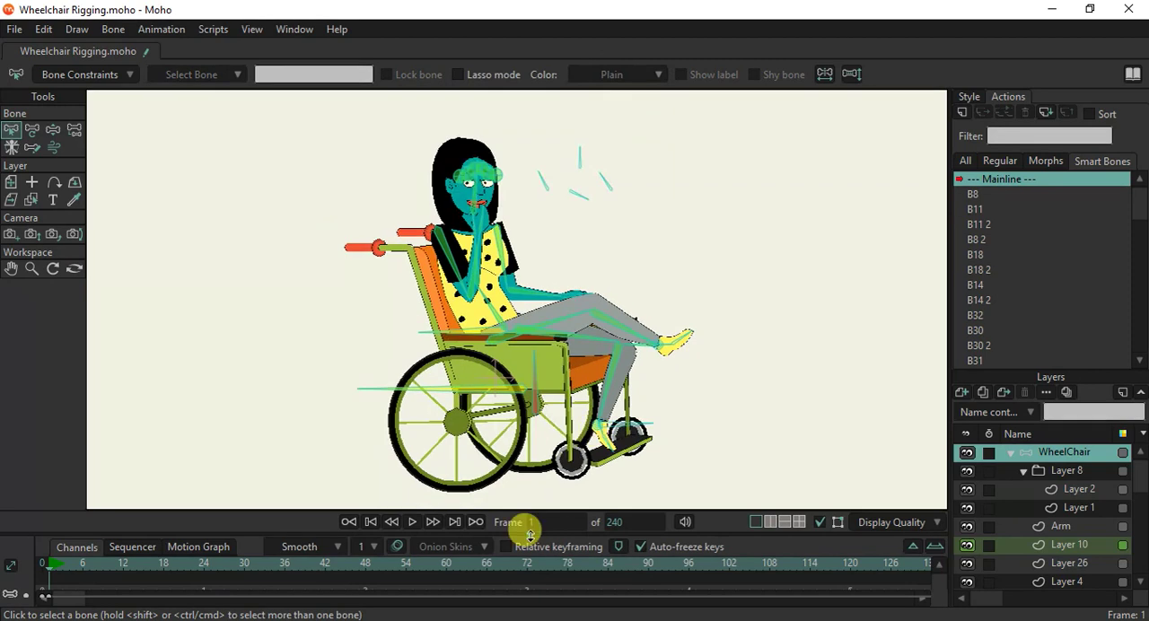
pyautogui.scroll(-1, 557, 375)
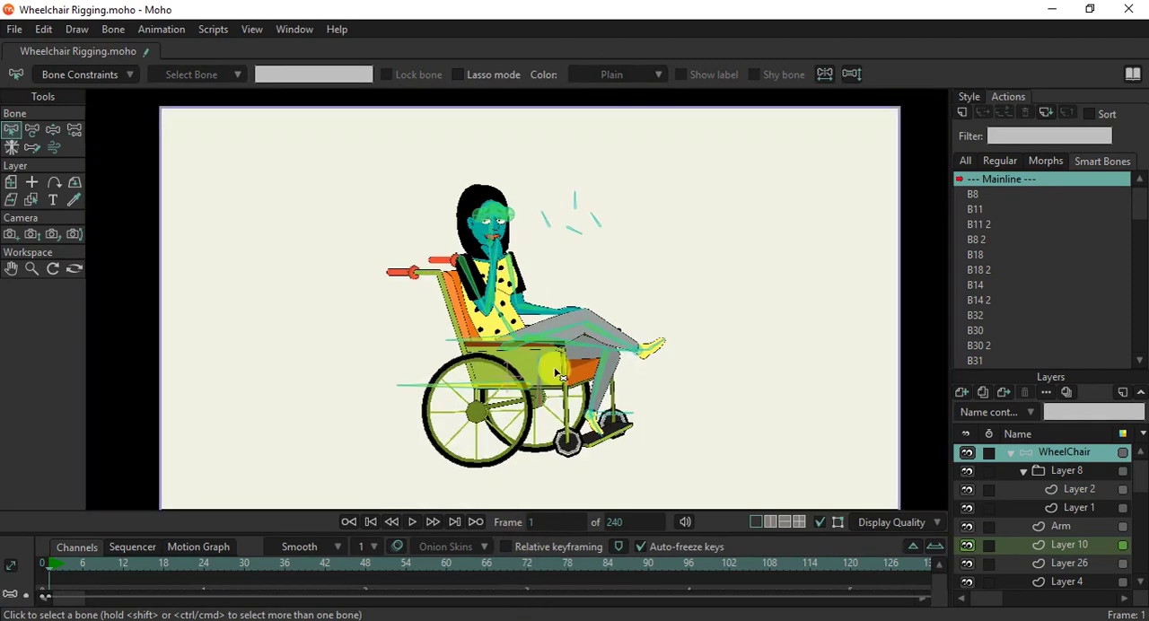
pyautogui.moveTo(512, 339); pyautogui.dragTo(505, 301)
pyautogui.scroll(2, 528, 260)
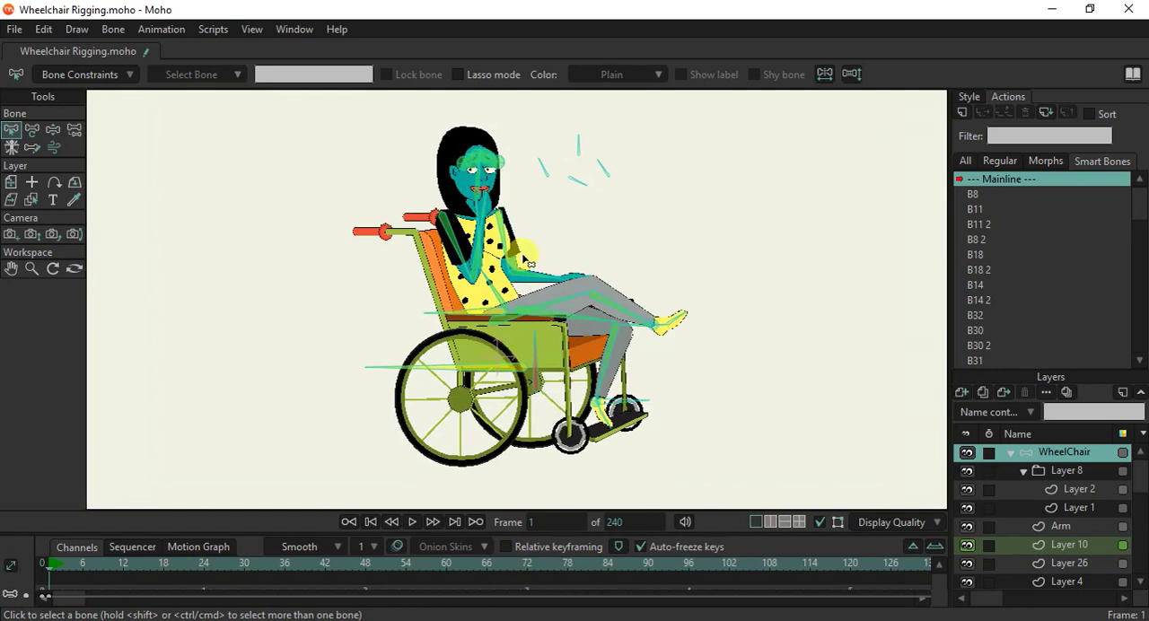
pyautogui.scroll(1, 527, 261)
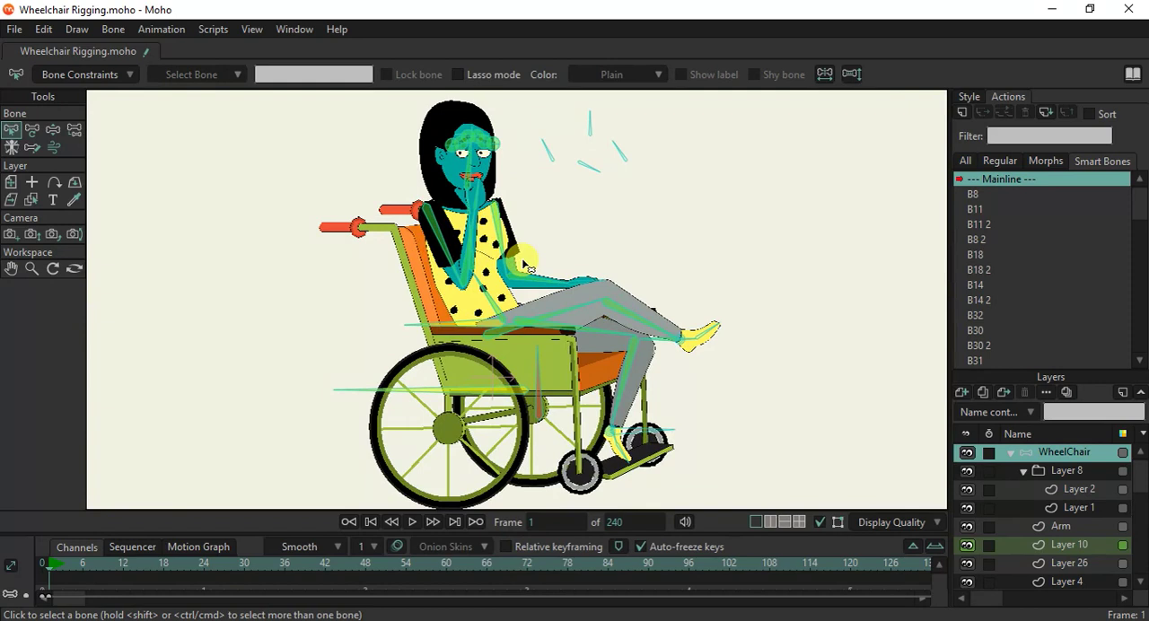
pyautogui.hotkey('ctrl', 'r')
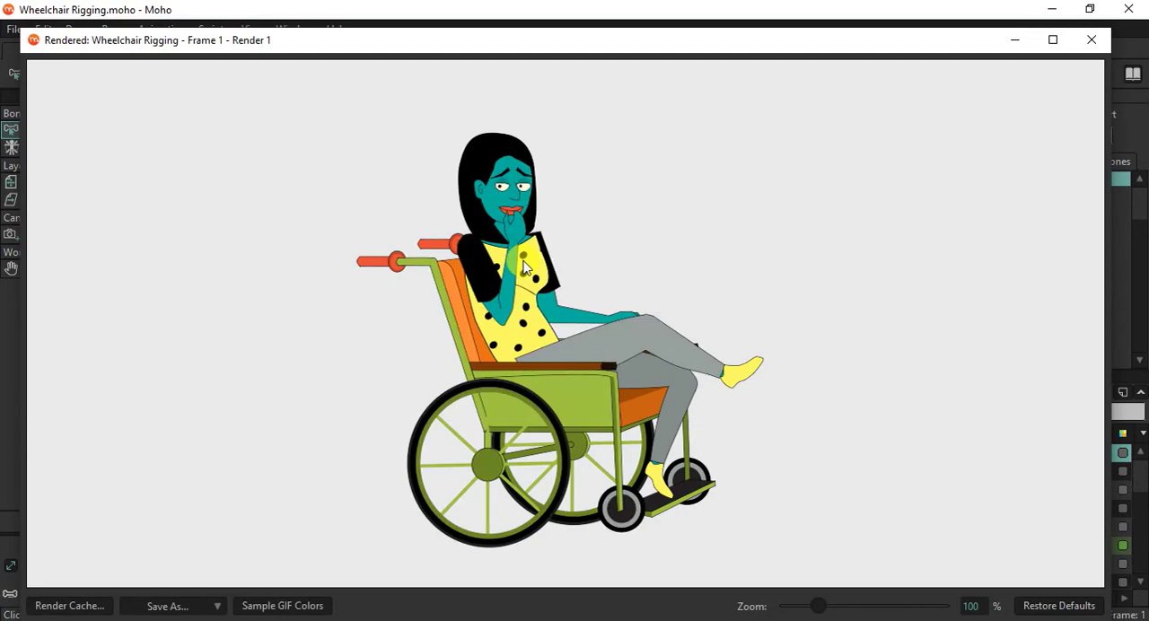
pyautogui.scroll(4, 525, 267)
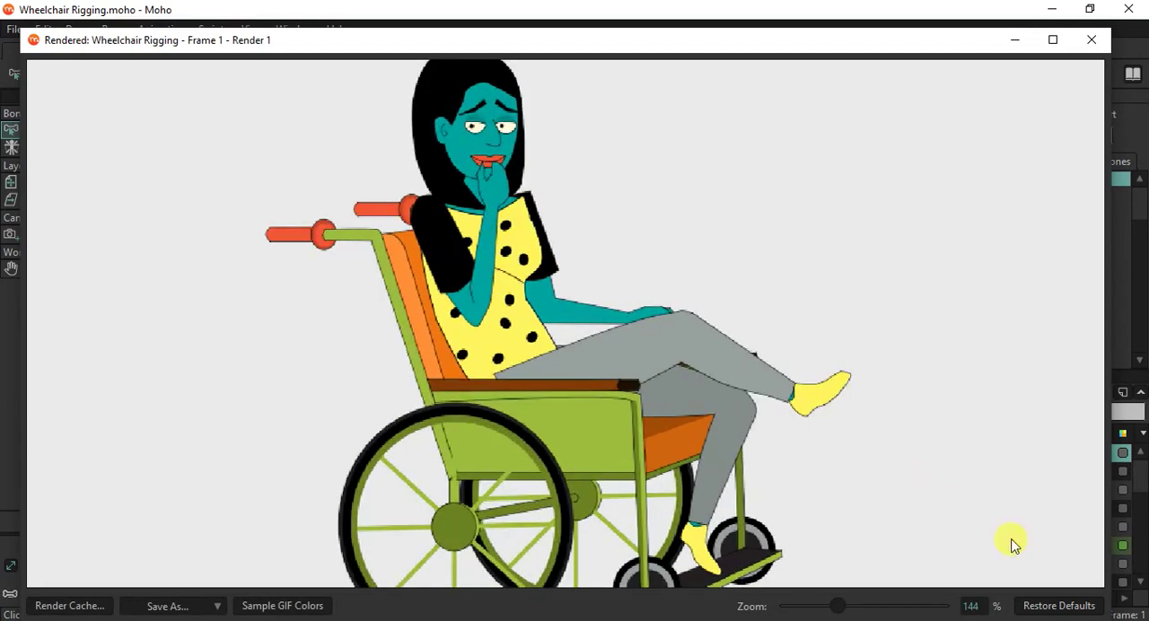
pyautogui.click(1046, 607)
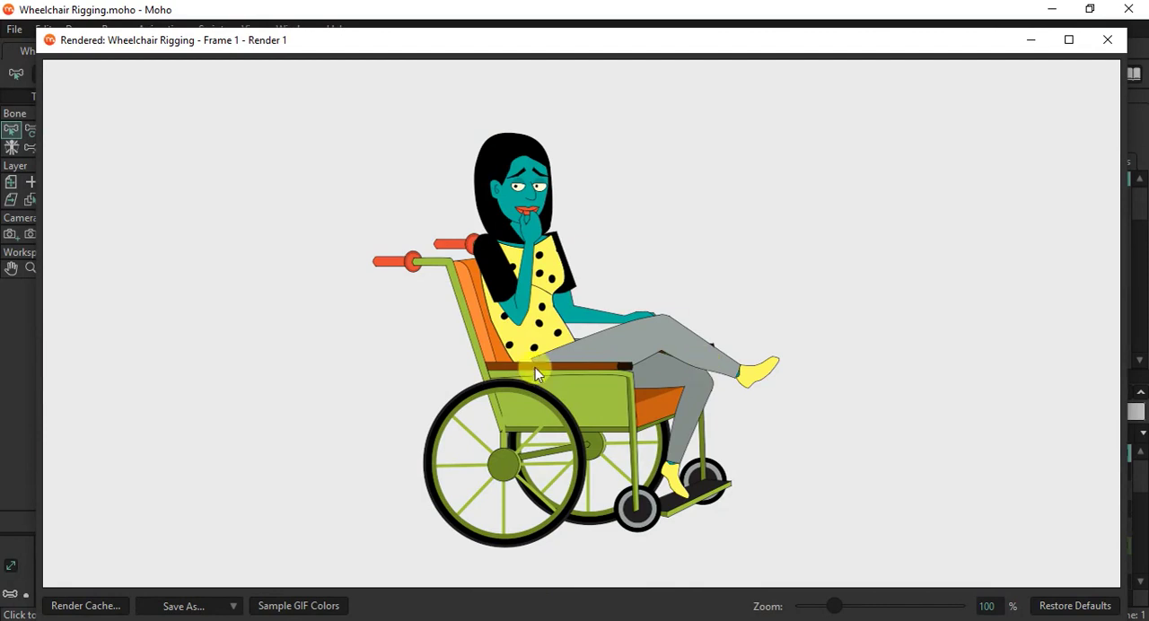
pyautogui.click(1106, 39)
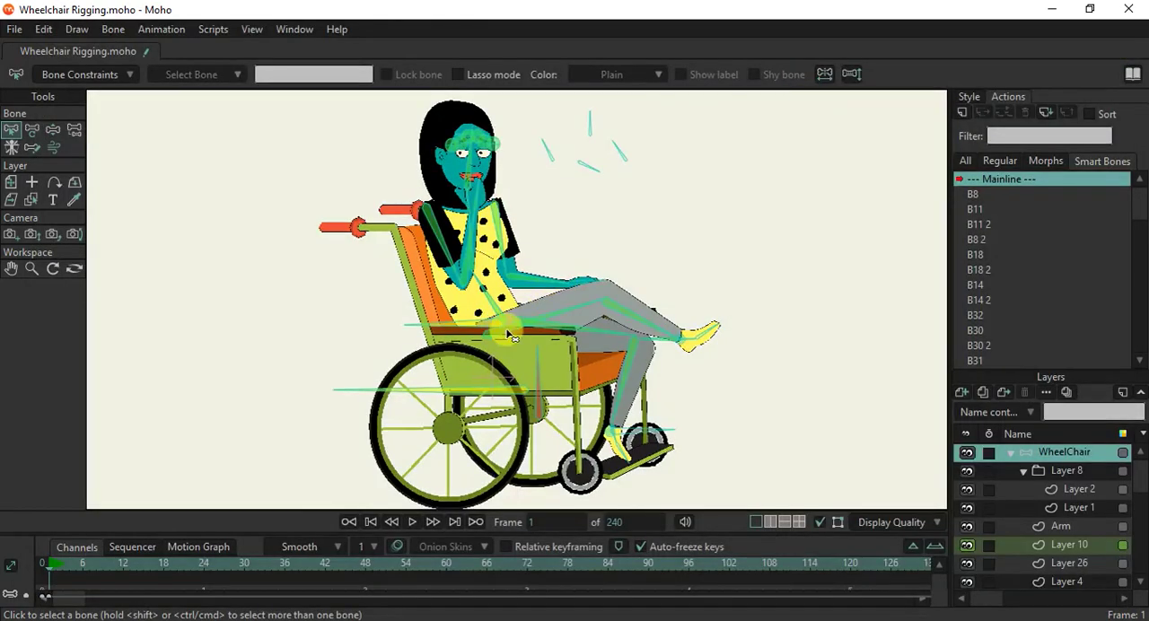
# Move the upper-leg bone of the crossed leg slightly downward at the hip on frame 1.
pyautogui.click(32, 129)
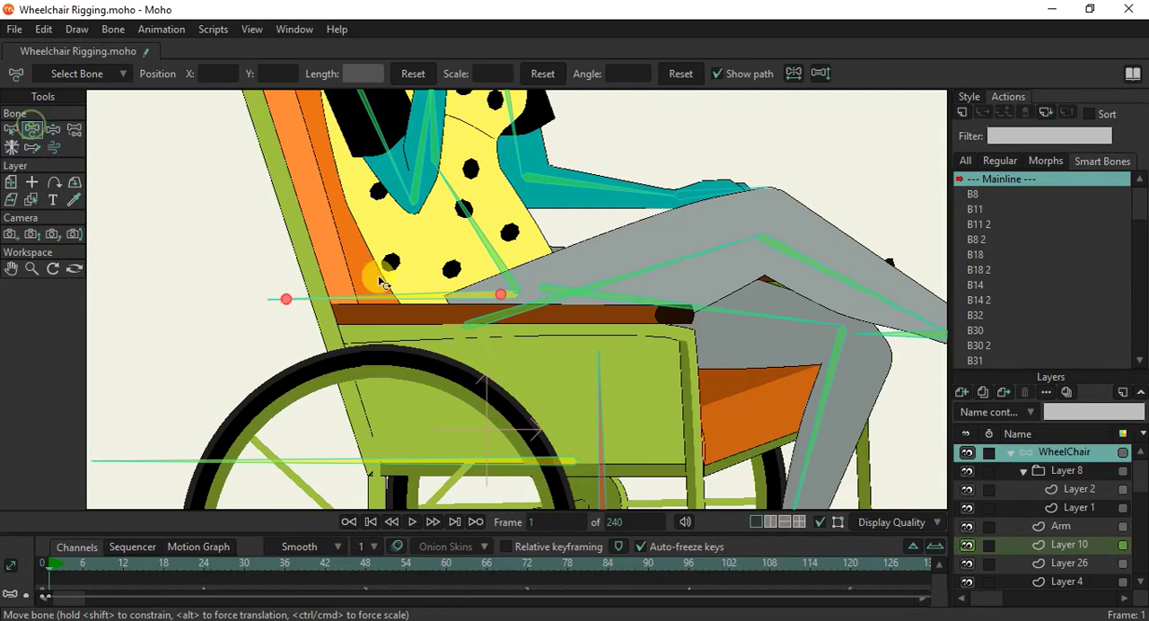
pyautogui.moveTo(474, 326); pyautogui.dragTo(487, 343)
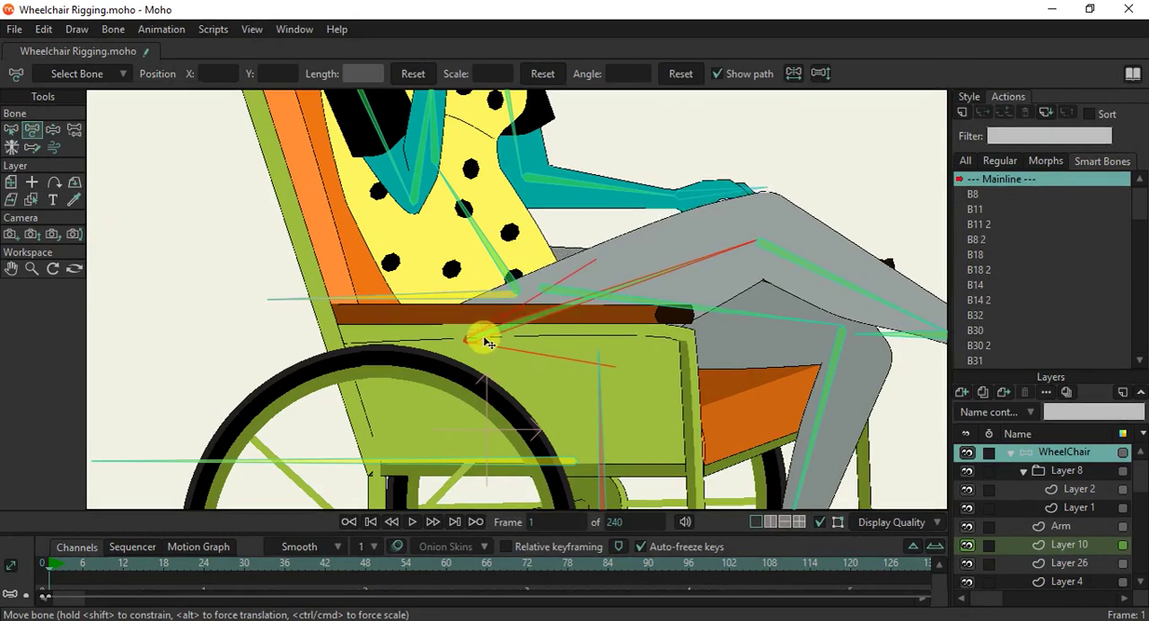
pyautogui.scroll(-5, 493, 308)
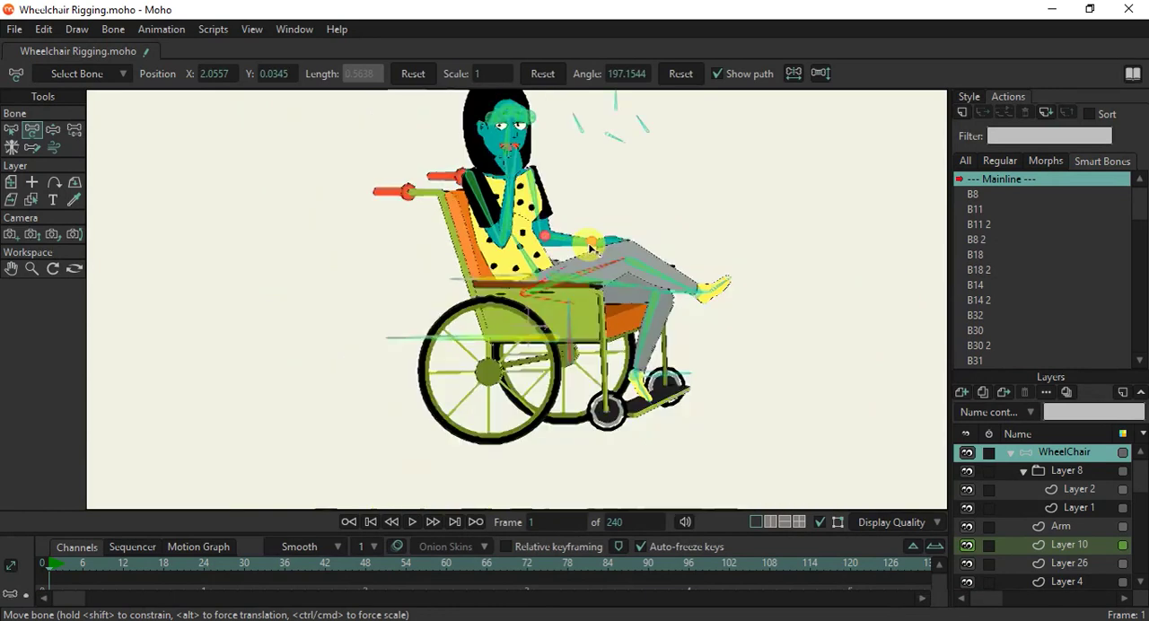
pyautogui.scroll(2, 595, 168)
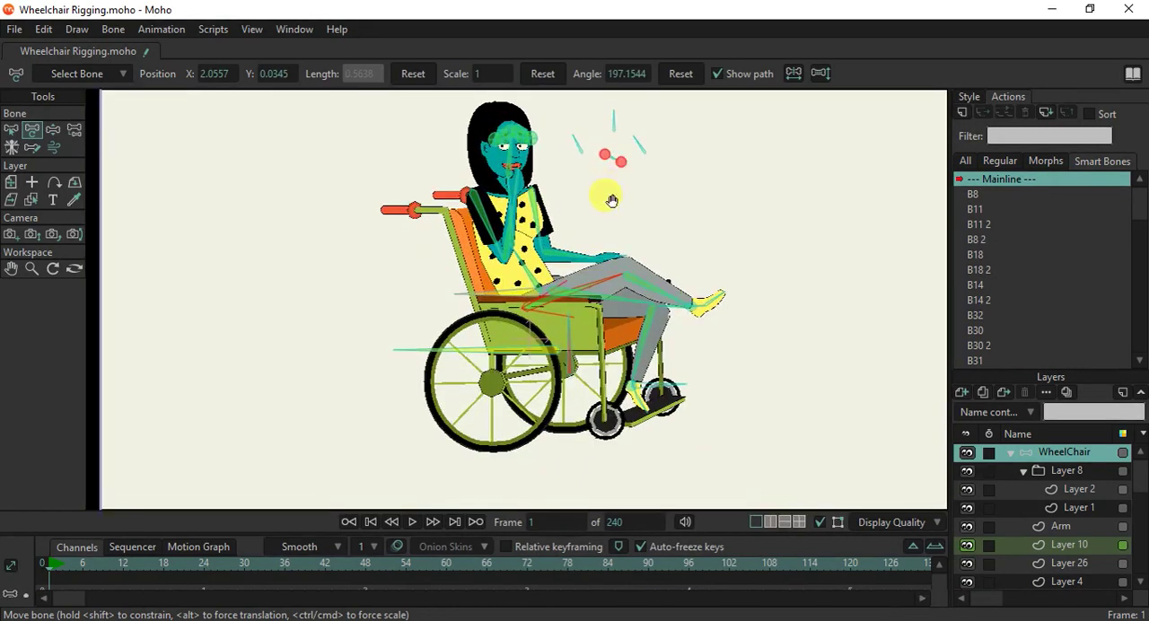
pyautogui.moveTo(613, 201); pyautogui.dragTo(596, 217)
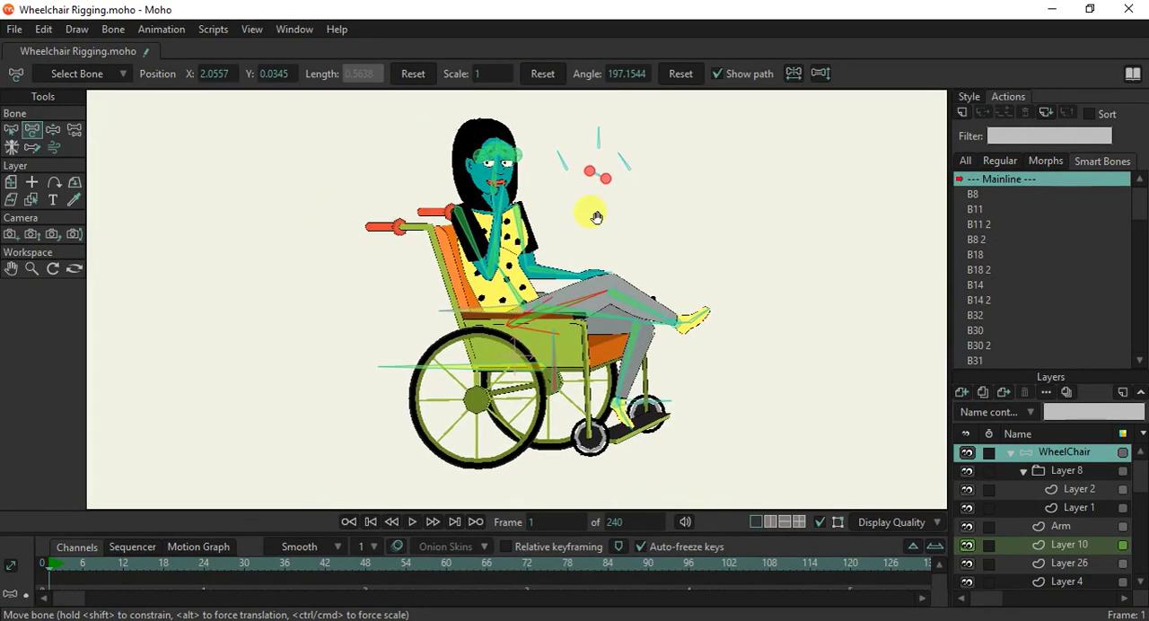
# Render a preview of frame 1, view it at 100% zoom, and close the preview.
pyautogui.hotkey('ctrl', 'r')
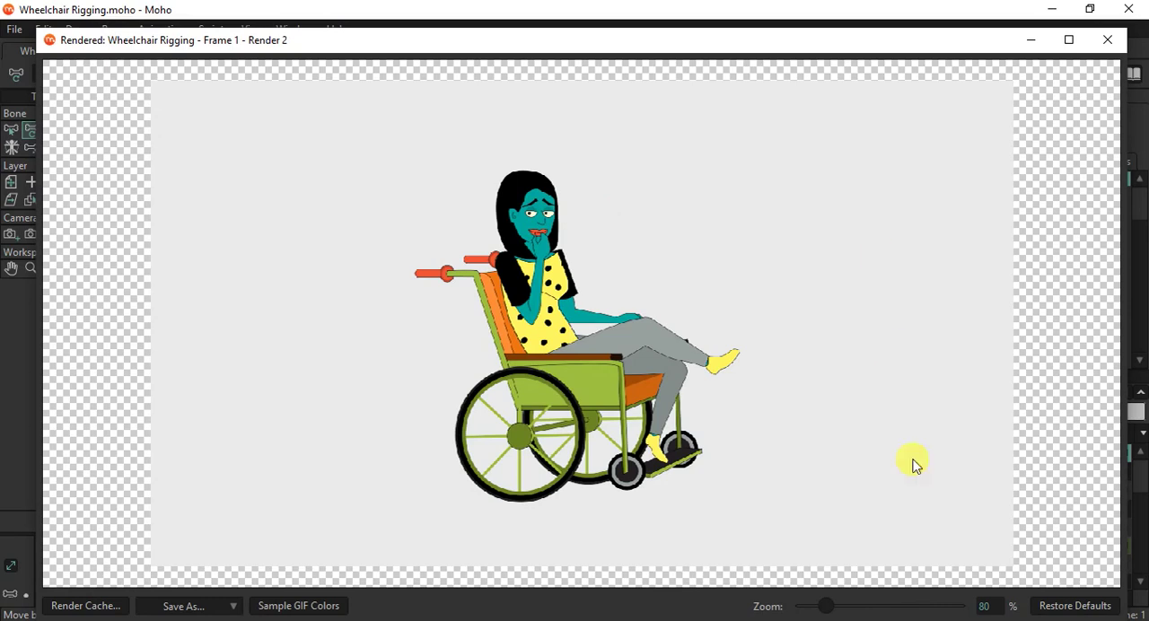
pyautogui.click(1067, 606)
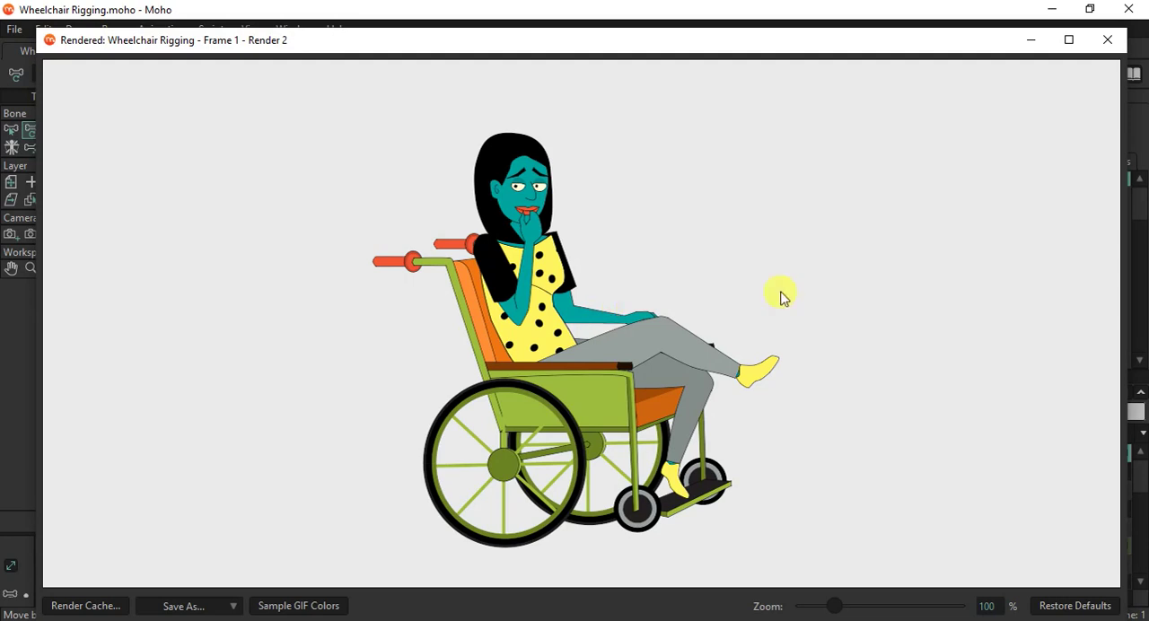
pyautogui.click(1109, 43)
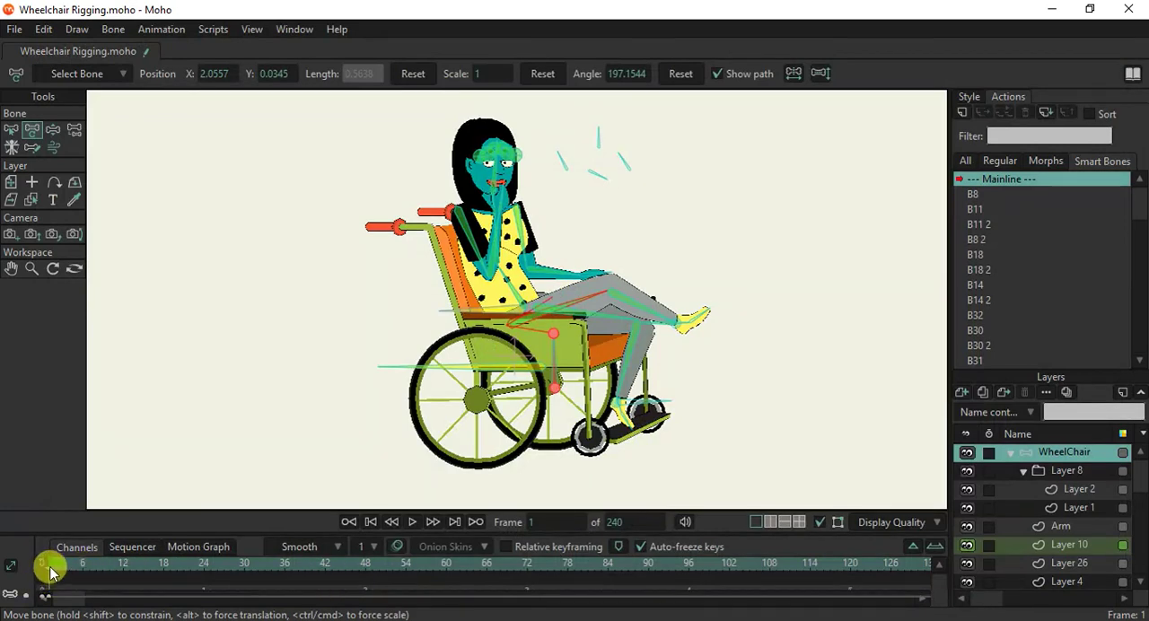
# Return to frame 0, collapse the WheelChair layer, and add a new vector layer beneath it.
pyautogui.click(9, 571)
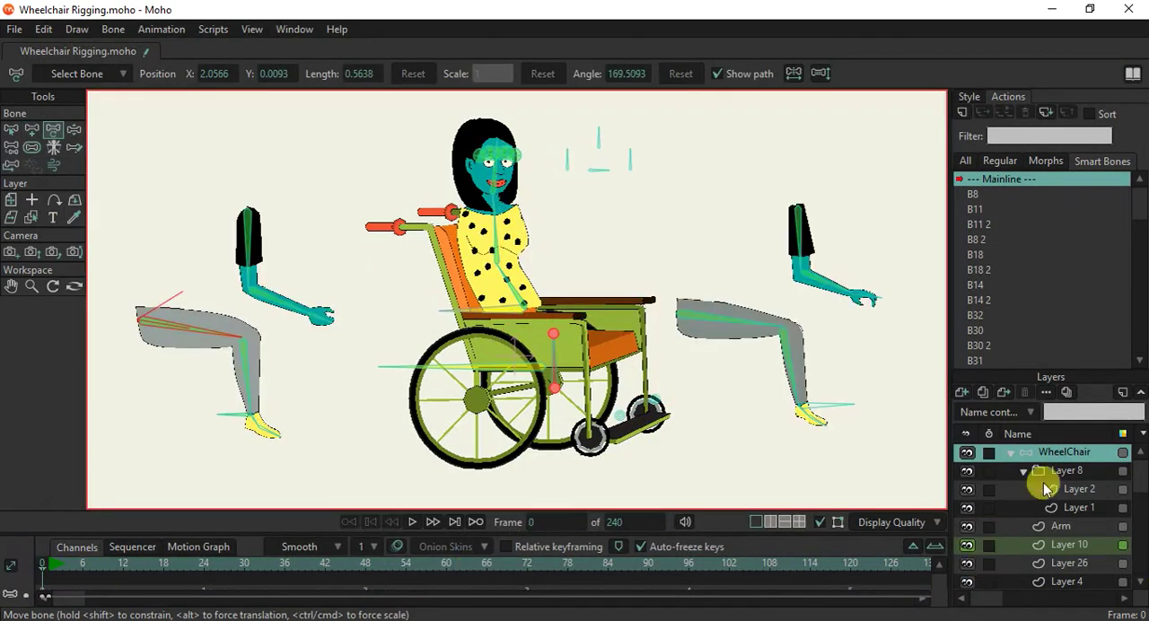
pyautogui.click(1012, 453)
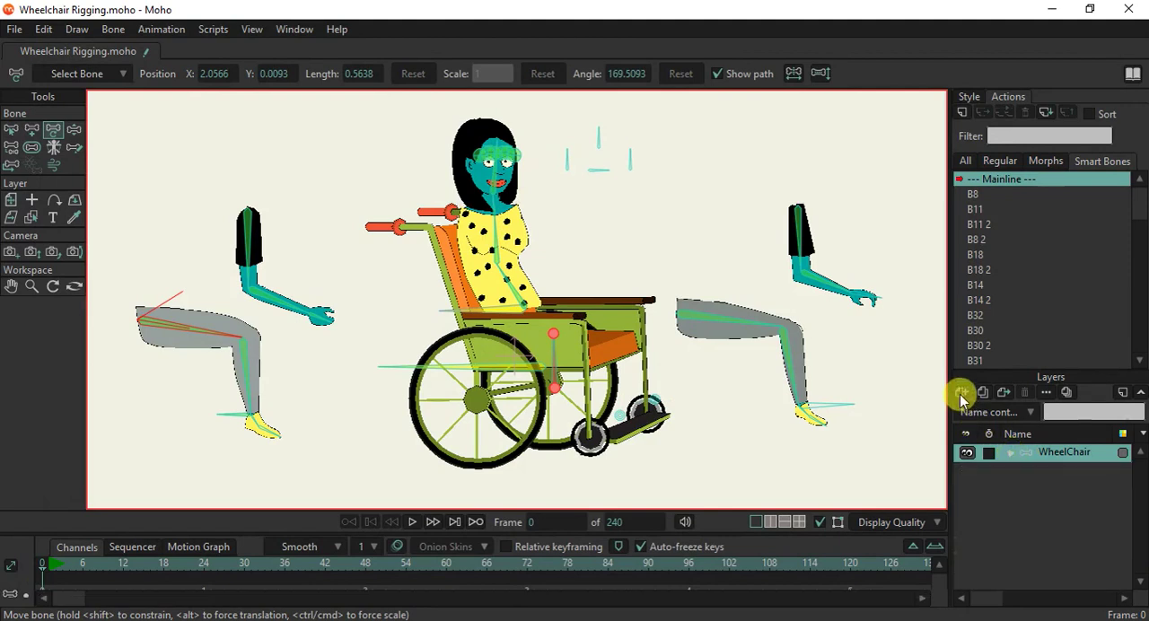
pyautogui.click(962, 394)
pyautogui.click(969, 412)
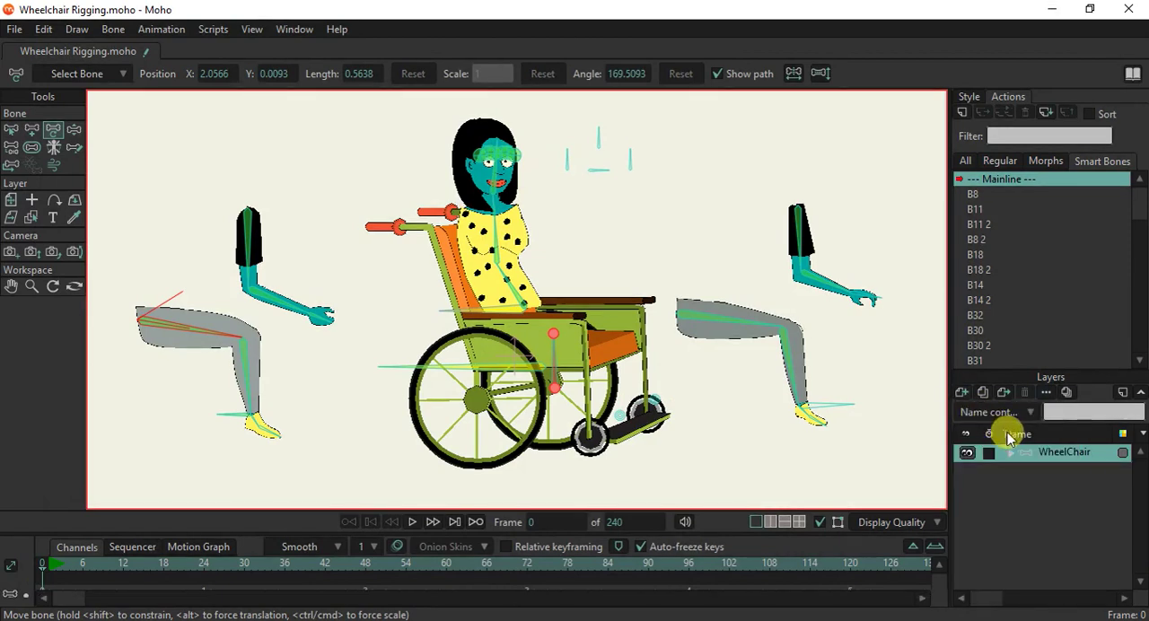
pyautogui.click(1016, 456)
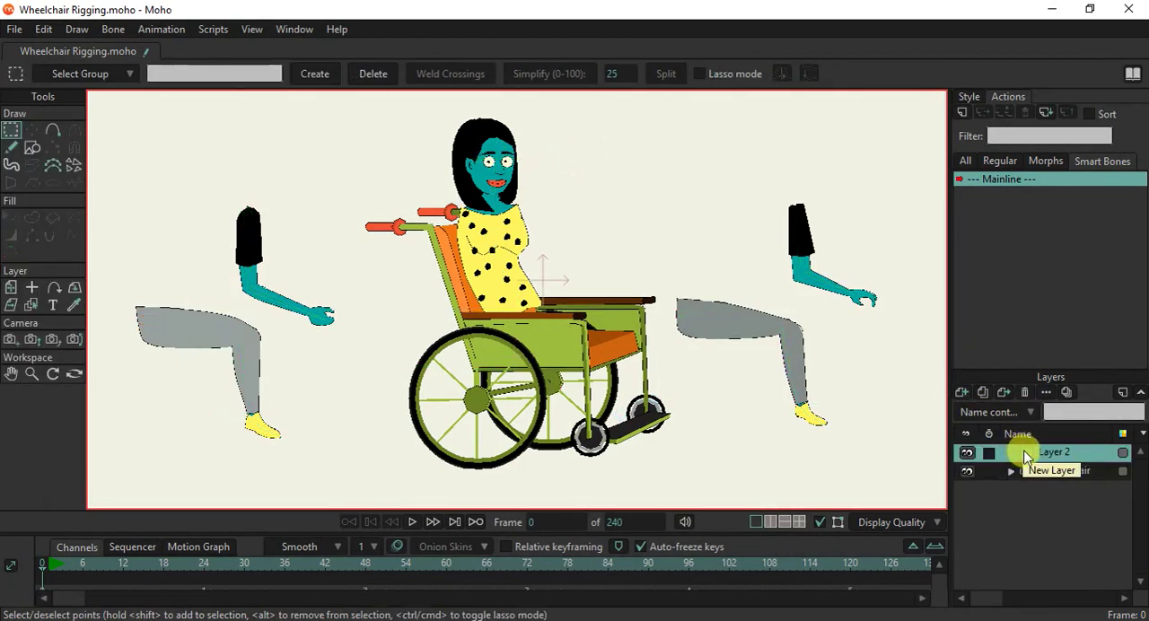
# Draw a flat shadow ellipse under the wheelchair with a semi-transparent black fill at alpha 94.
pyautogui.click(31, 147)
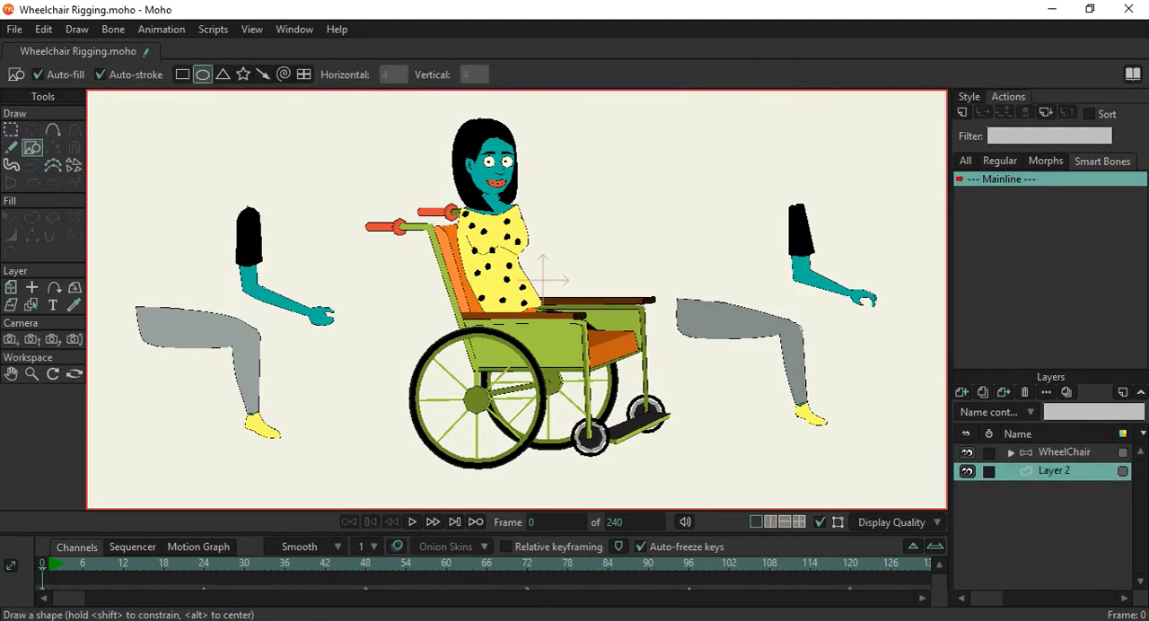
pyautogui.click(969, 96)
pyautogui.click(1042, 120)
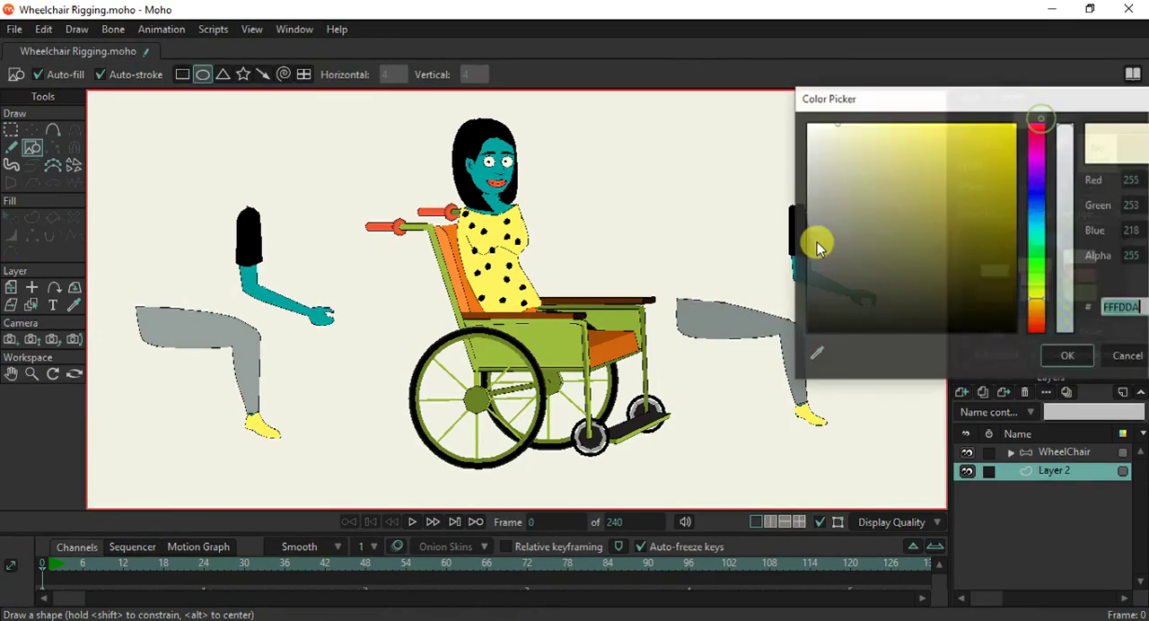
pyautogui.moveTo(832, 309); pyautogui.dragTo(783, 352)
pyautogui.moveTo(1059, 272)
pyautogui.mouseDown()
pyautogui.moveTo(1059, 295)
pyautogui.moveTo(1059, 254)
pyautogui.mouseUp()
pyautogui.click(1052, 352)
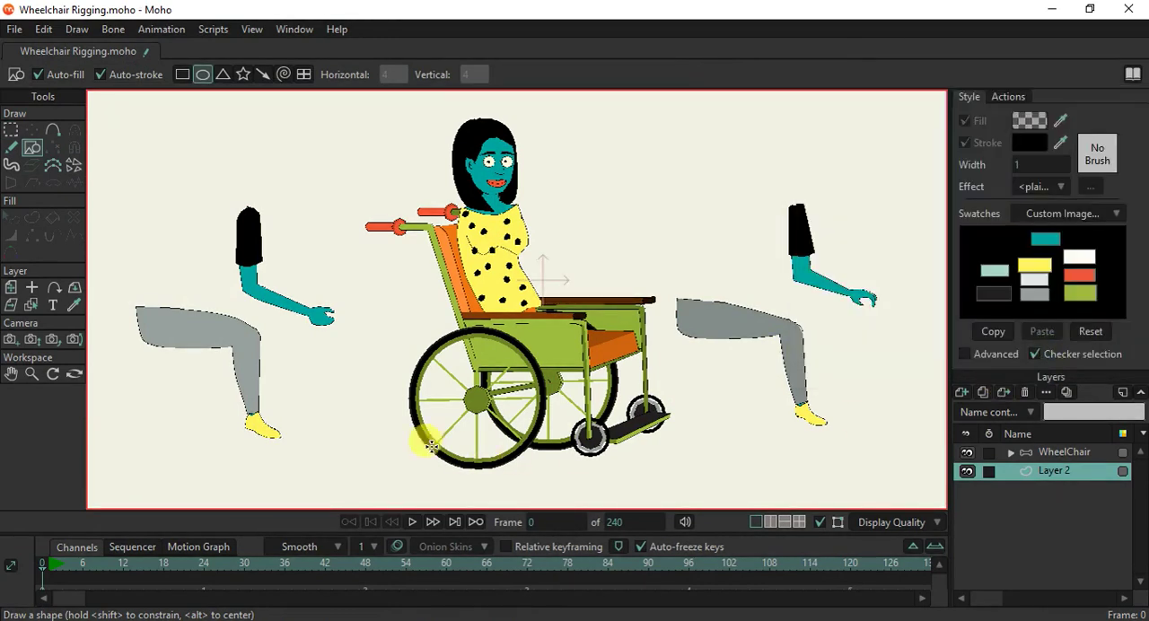
pyautogui.moveTo(395, 415)
pyautogui.mouseDown()
pyautogui.moveTo(640, 464)
pyautogui.moveTo(673, 458)
pyautogui.mouseUp()
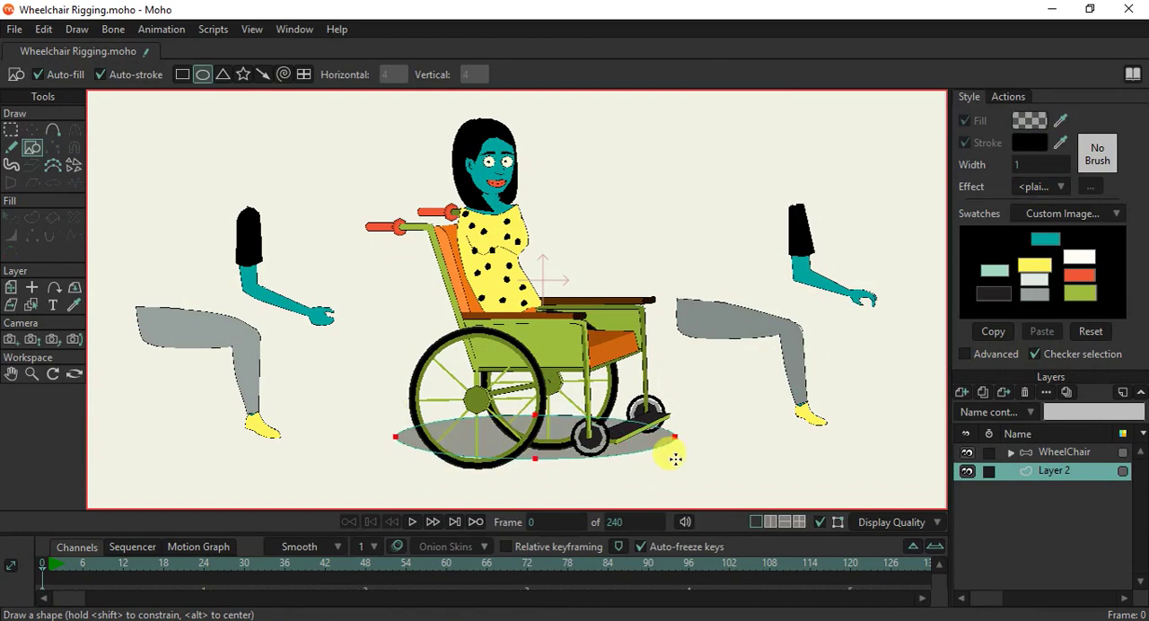
# Shift the shadow ellipse slightly lower beneath the wheels and check it in a preview render of frame 0.
pyautogui.click(32, 130)
pyautogui.moveTo(537, 422); pyautogui.dragTo(534, 431)
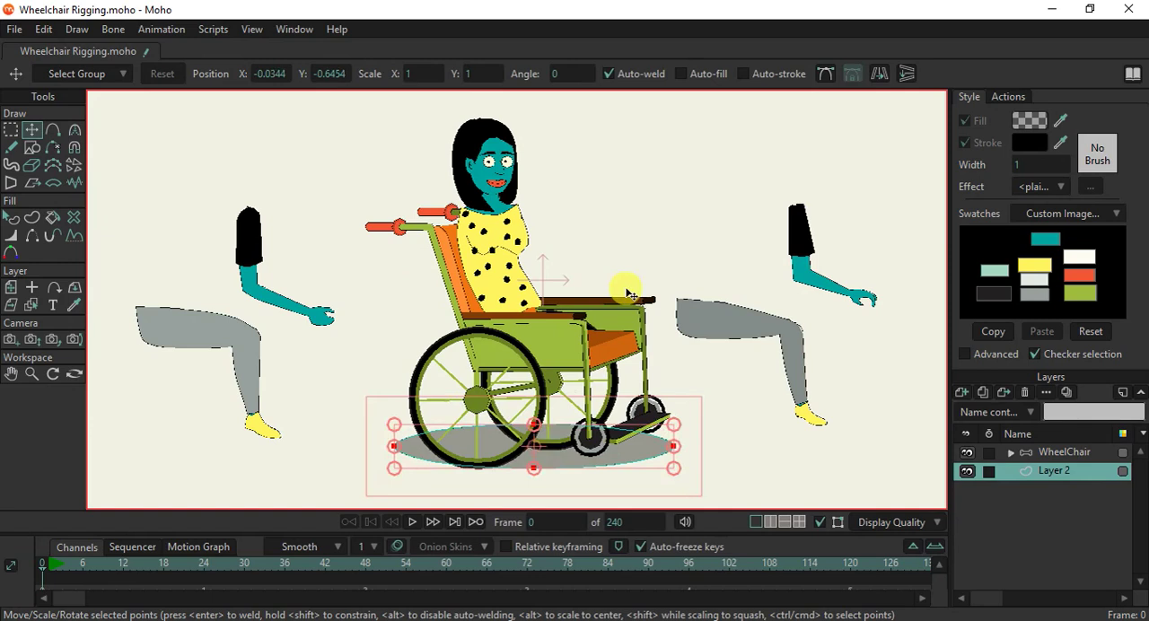
pyautogui.hotkey('ctrl', 'r')
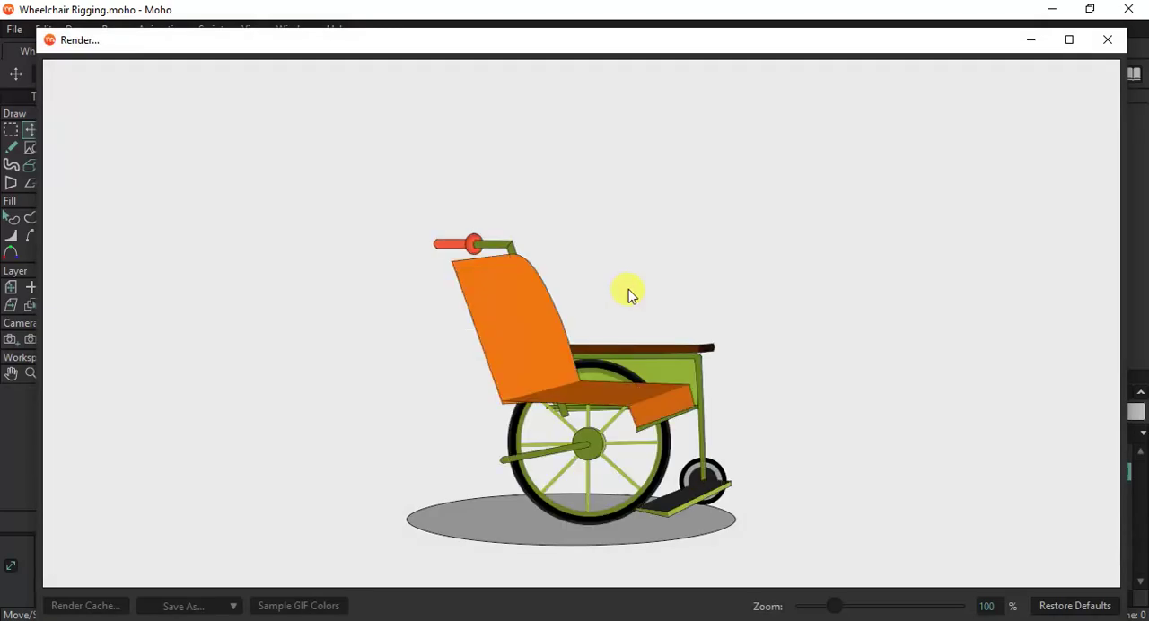
pyautogui.click(1108, 40)
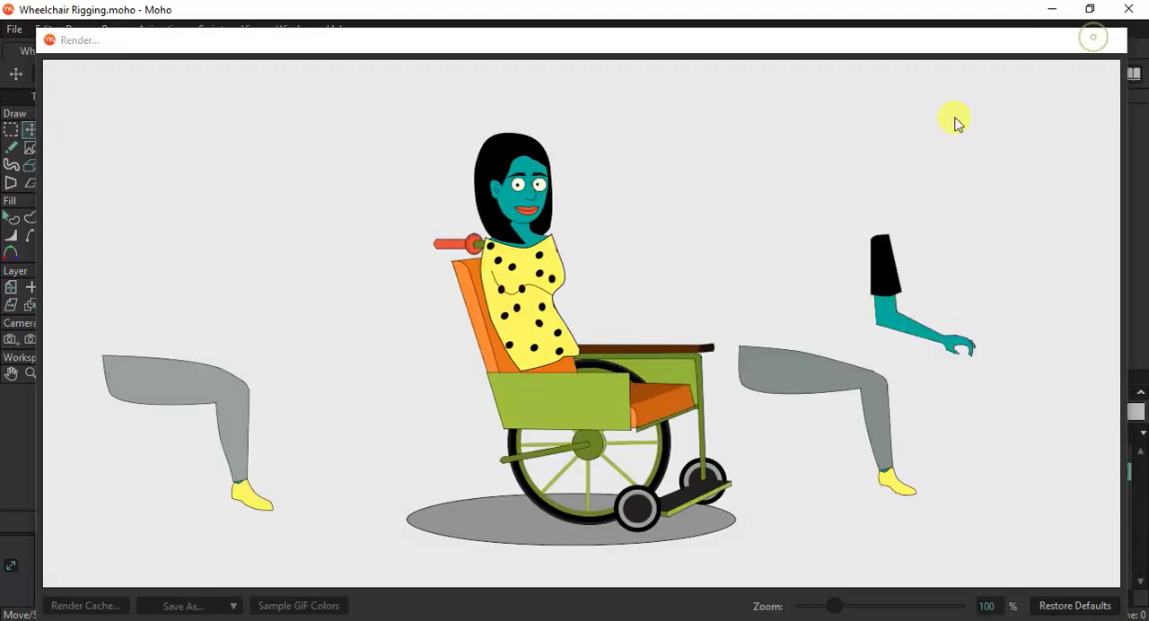
# Lighten the shadow ellipse by lowering the alpha of its black fill, and deselect the shape.
pyautogui.click(11, 217)
pyautogui.click(505, 449)
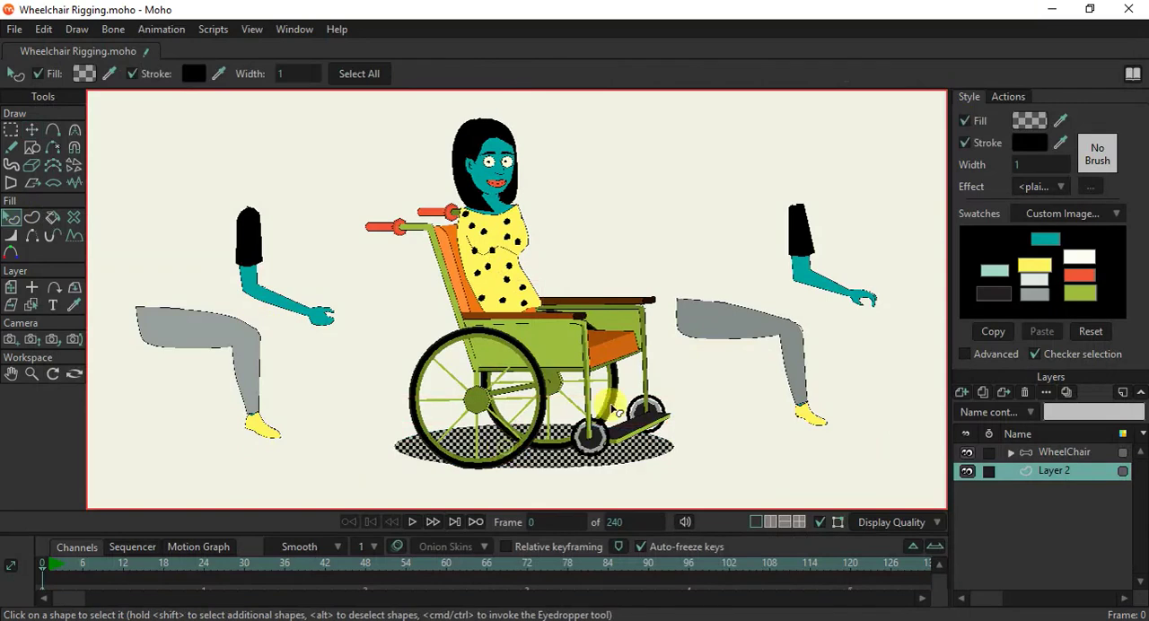
pyautogui.click(1030, 120)
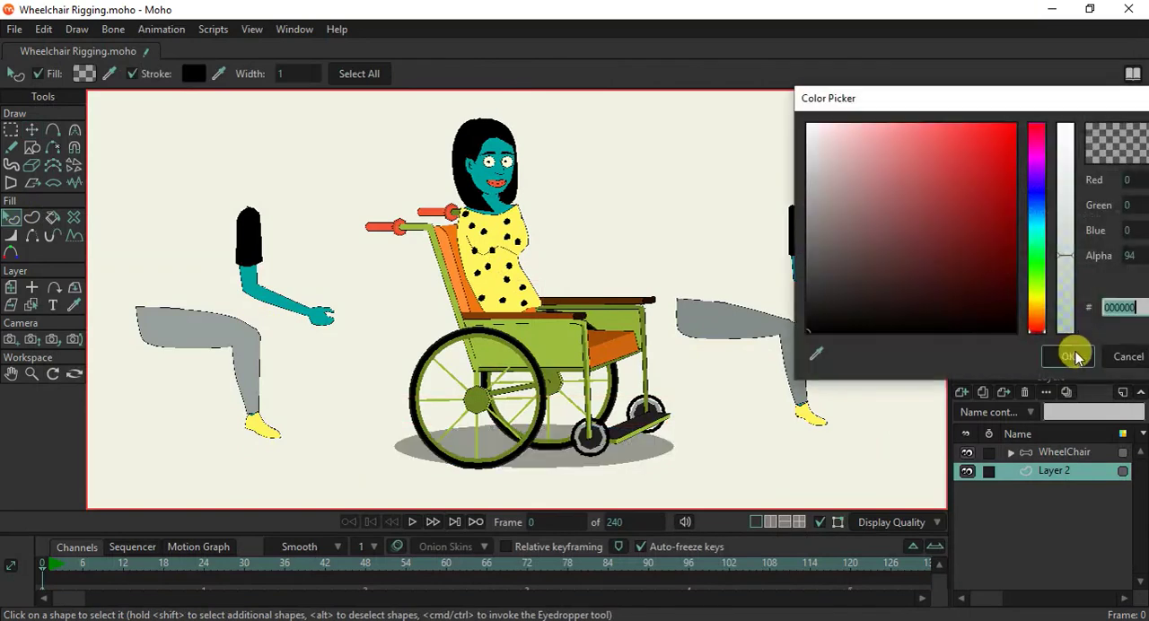
pyautogui.moveTo(1075, 278); pyautogui.dragTo(1065, 302)
pyautogui.click(1062, 357)
pyautogui.click(758, 420)
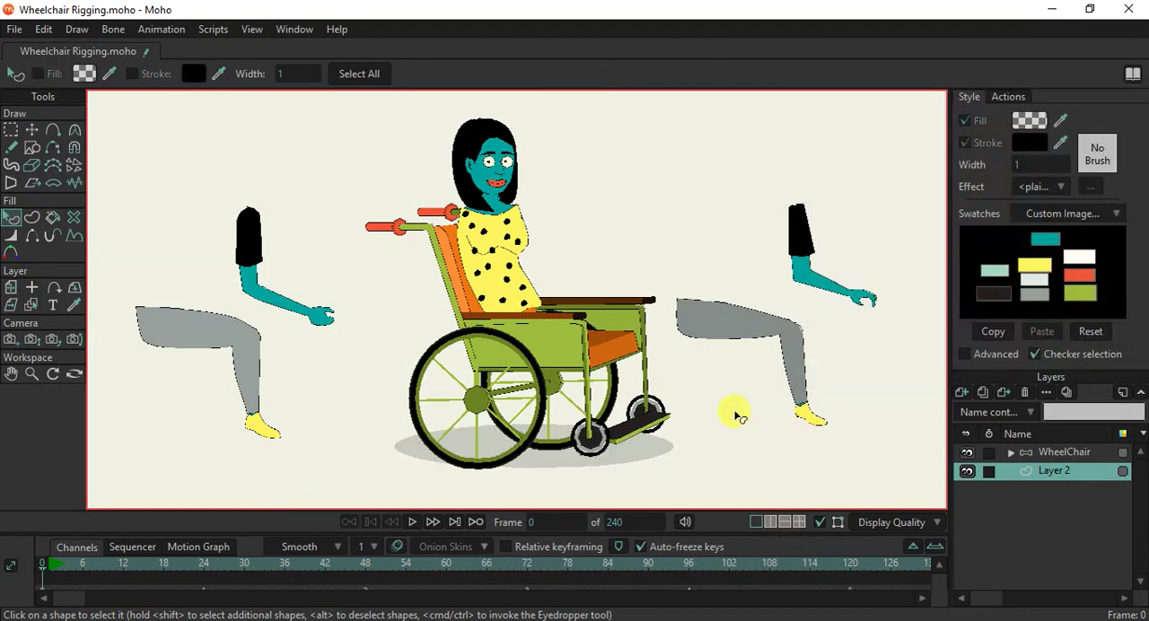
# Render previews of frame 0 and of the posed character on frame 1 to check the shadow, closing each preview.
pyautogui.hotkey('ctrl', 'r')
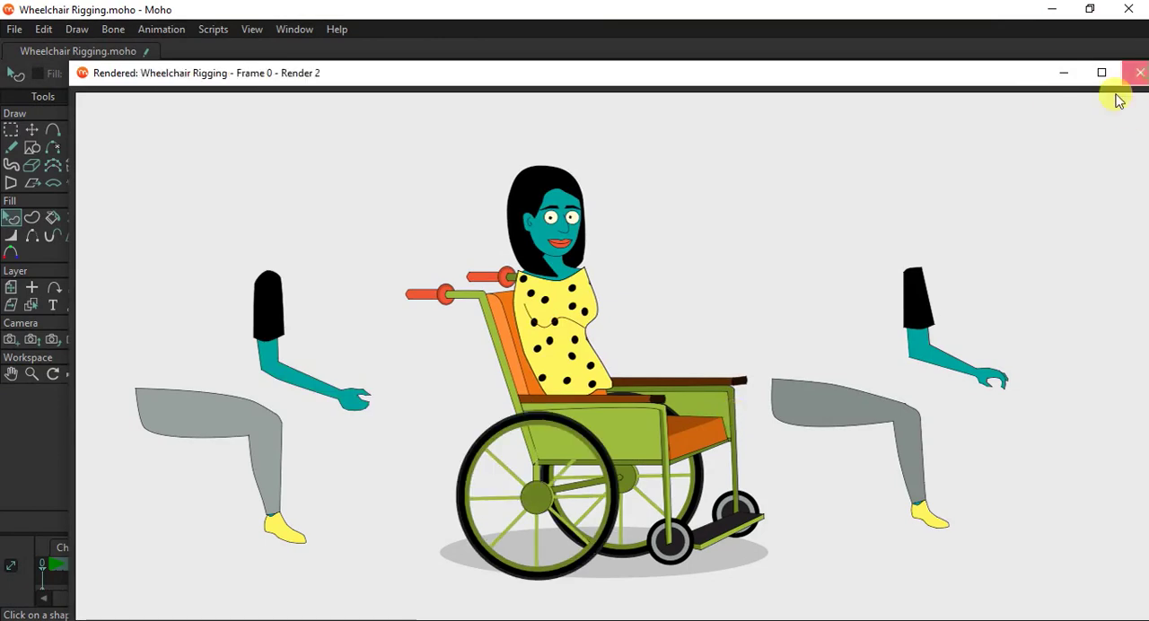
pyautogui.click(1140, 73)
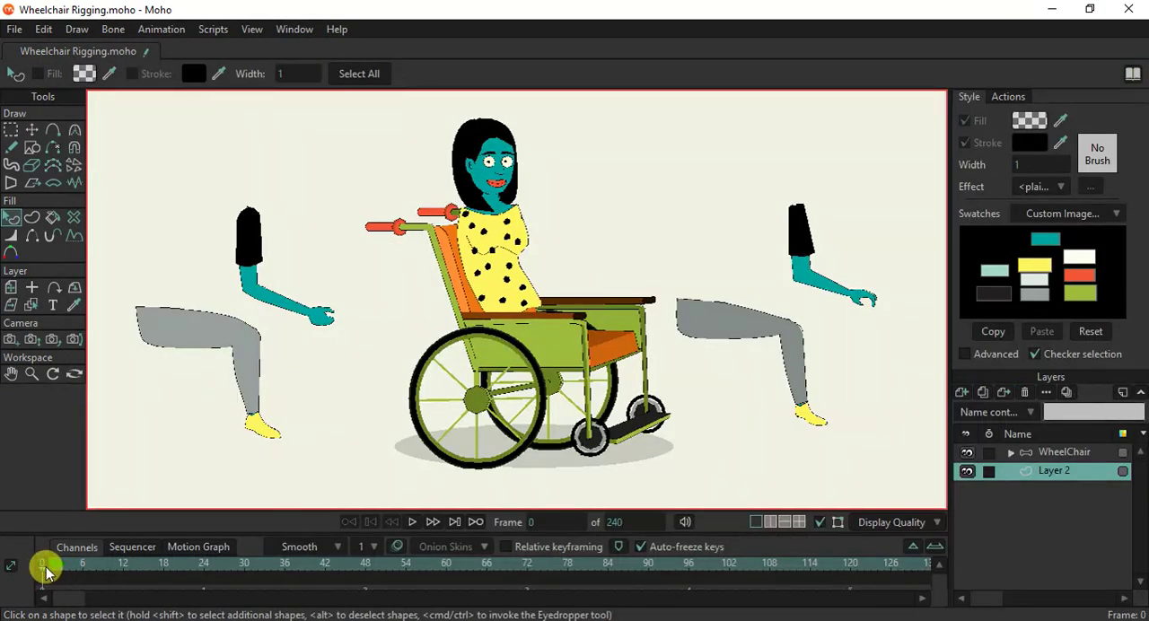
pyautogui.click(48, 571)
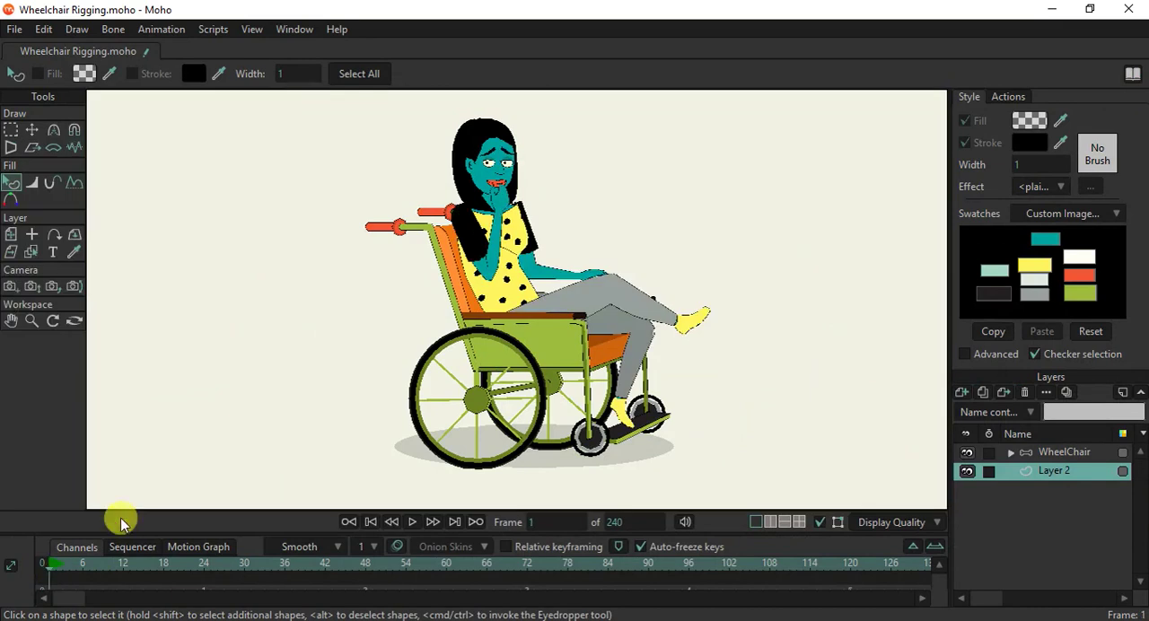
pyautogui.hotkey('ctrl', 'r')
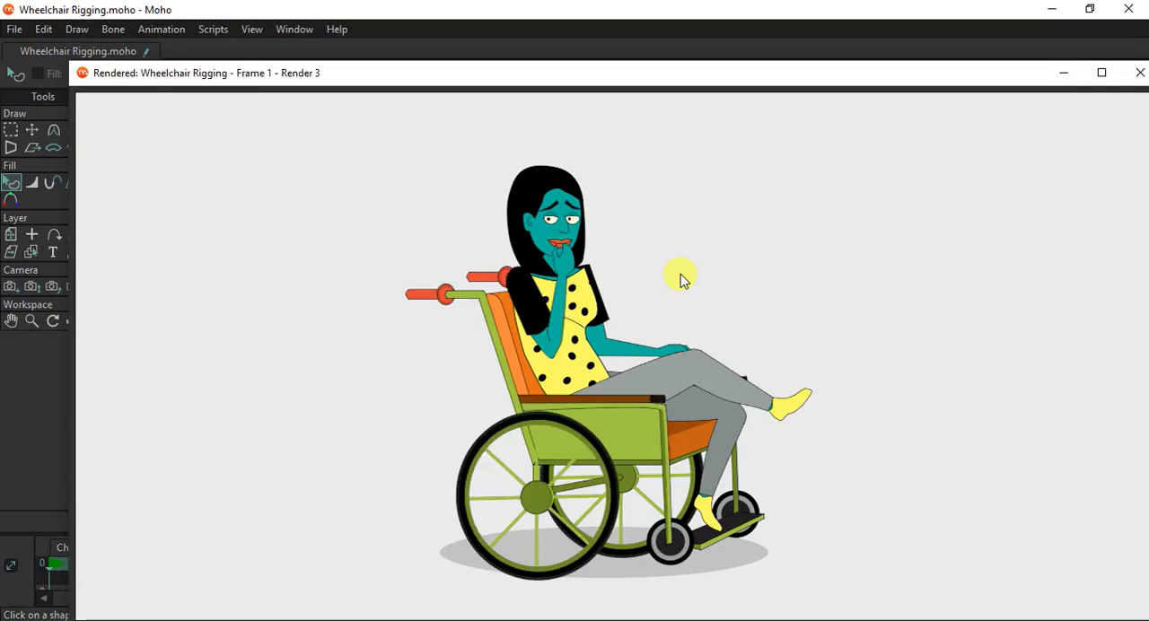
pyautogui.click(1140, 73)
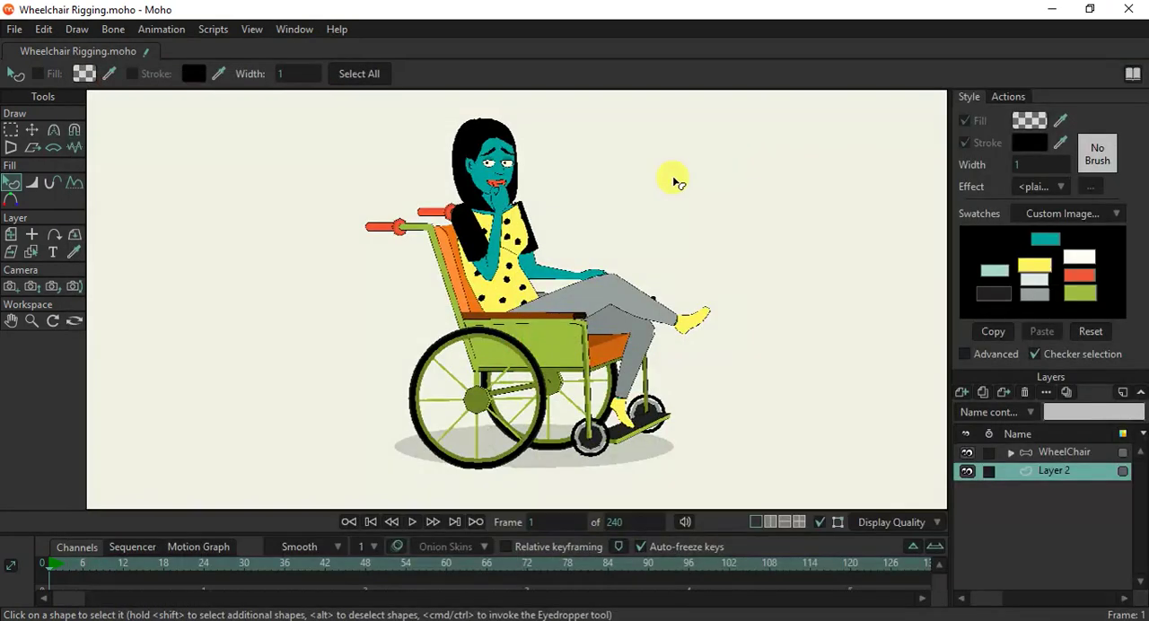